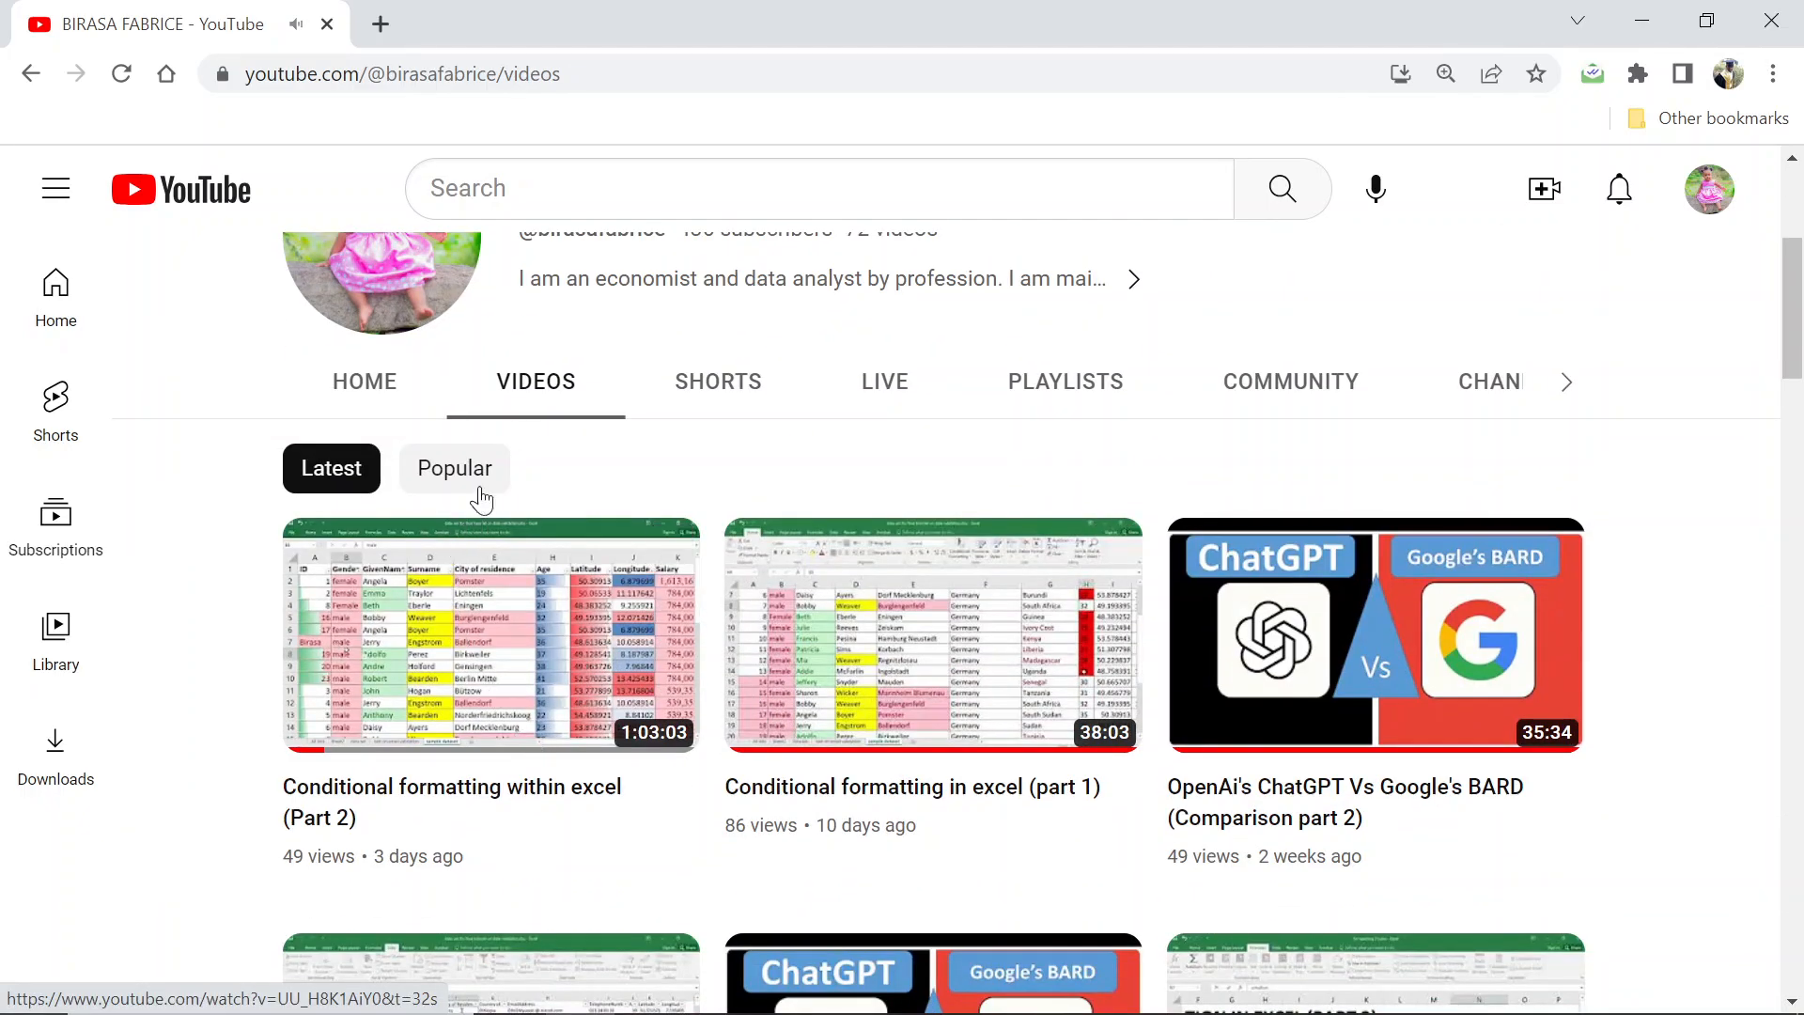
Open the video "Conditional formatting within excel (Part 2)", pause it and bring its description into view
left_click(480, 714)
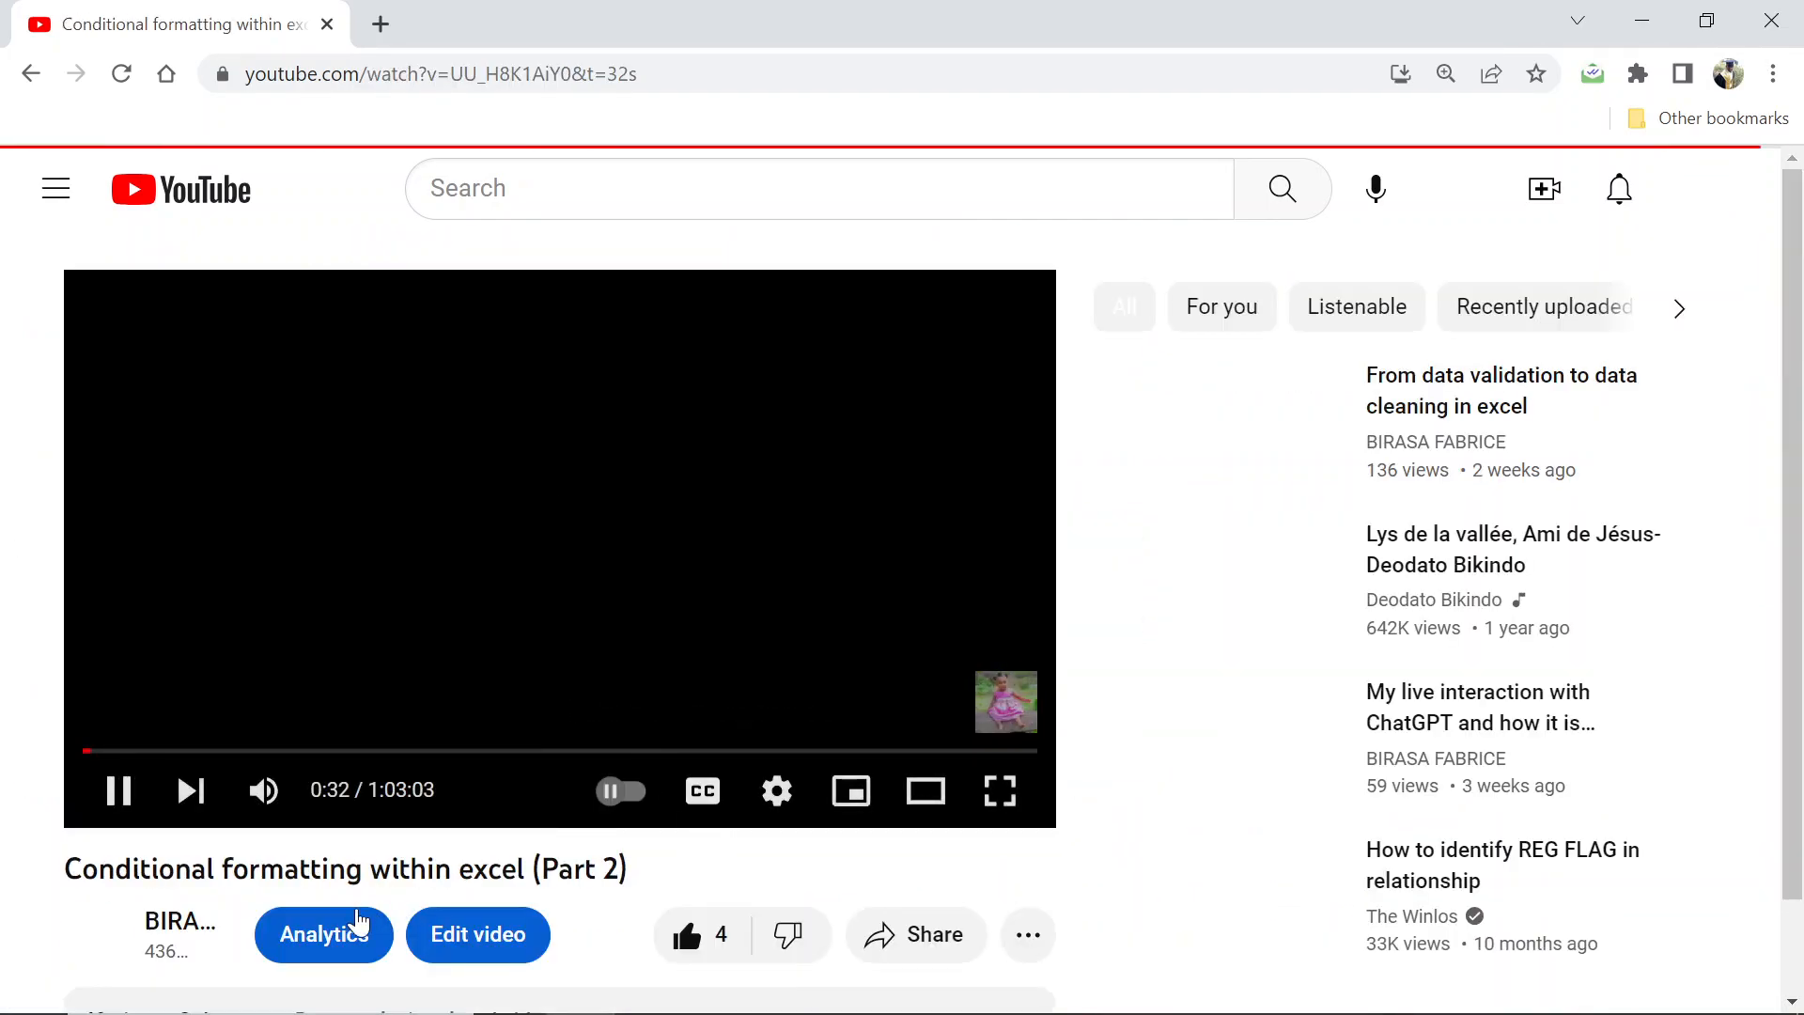
scroll(357, 845, "down", 3)
left_click(239, 745)
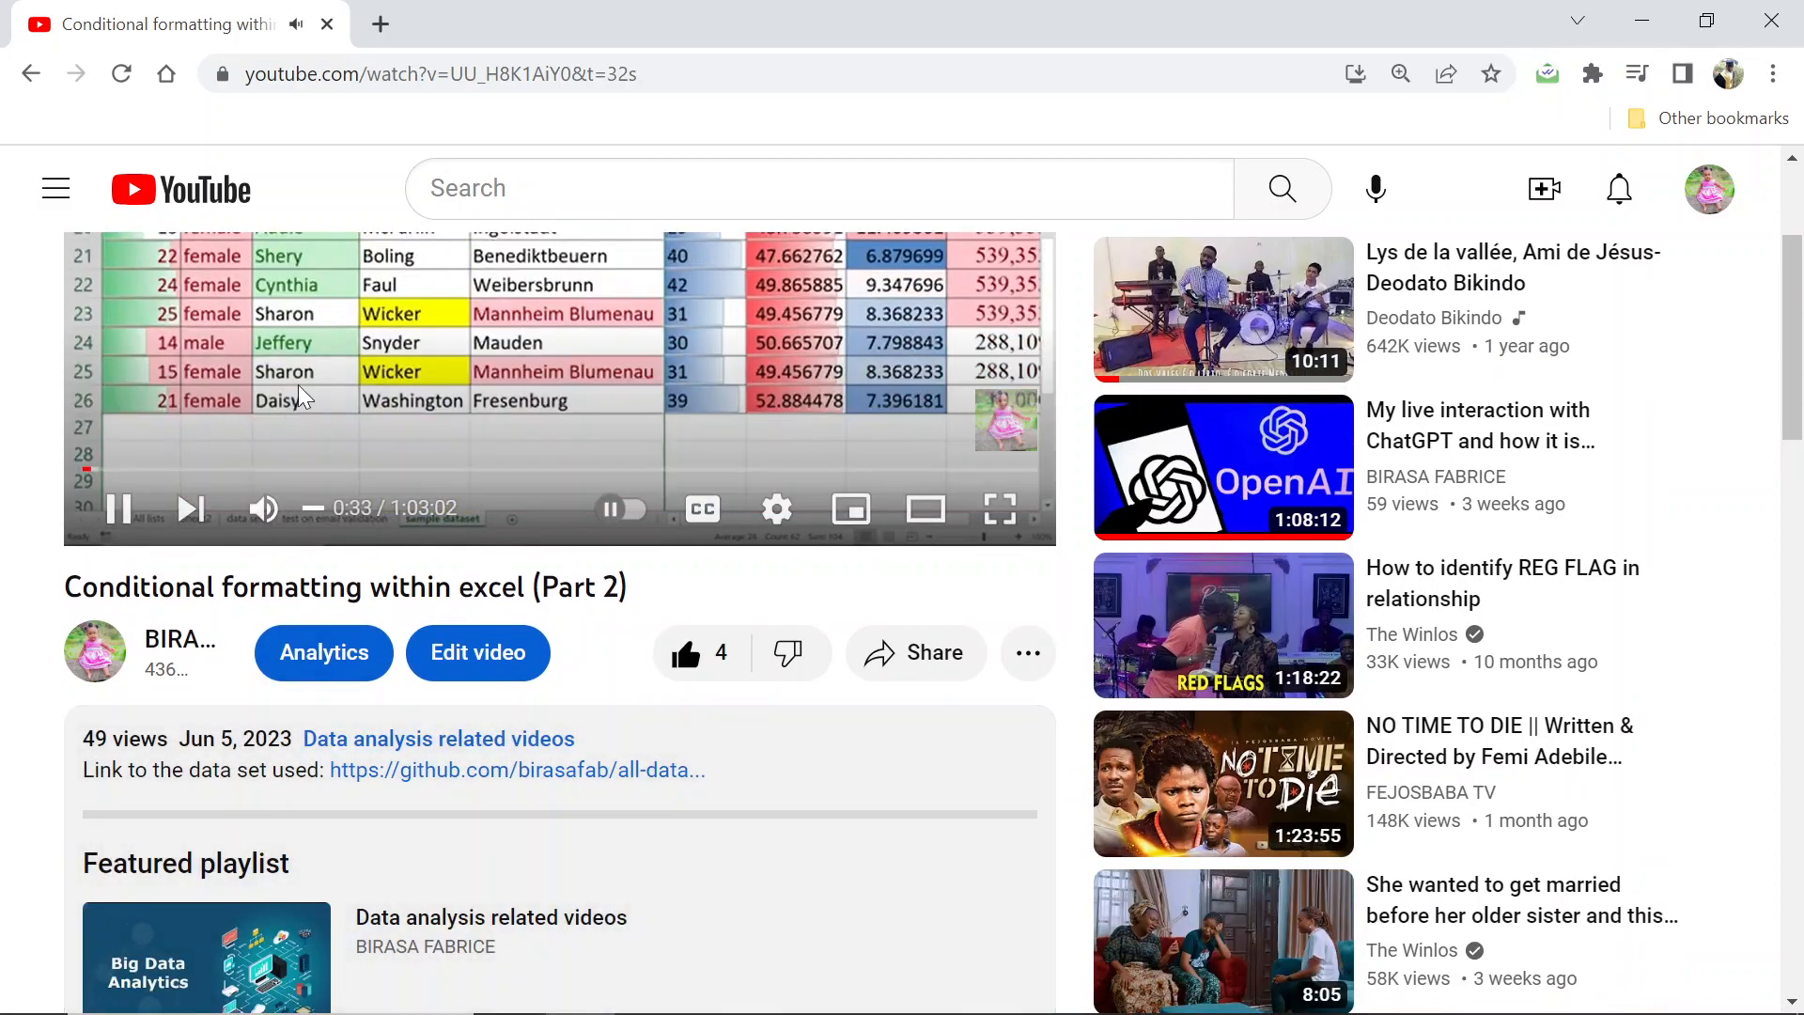
left_click(285, 406)
scroll(373, 819, "down", 1)
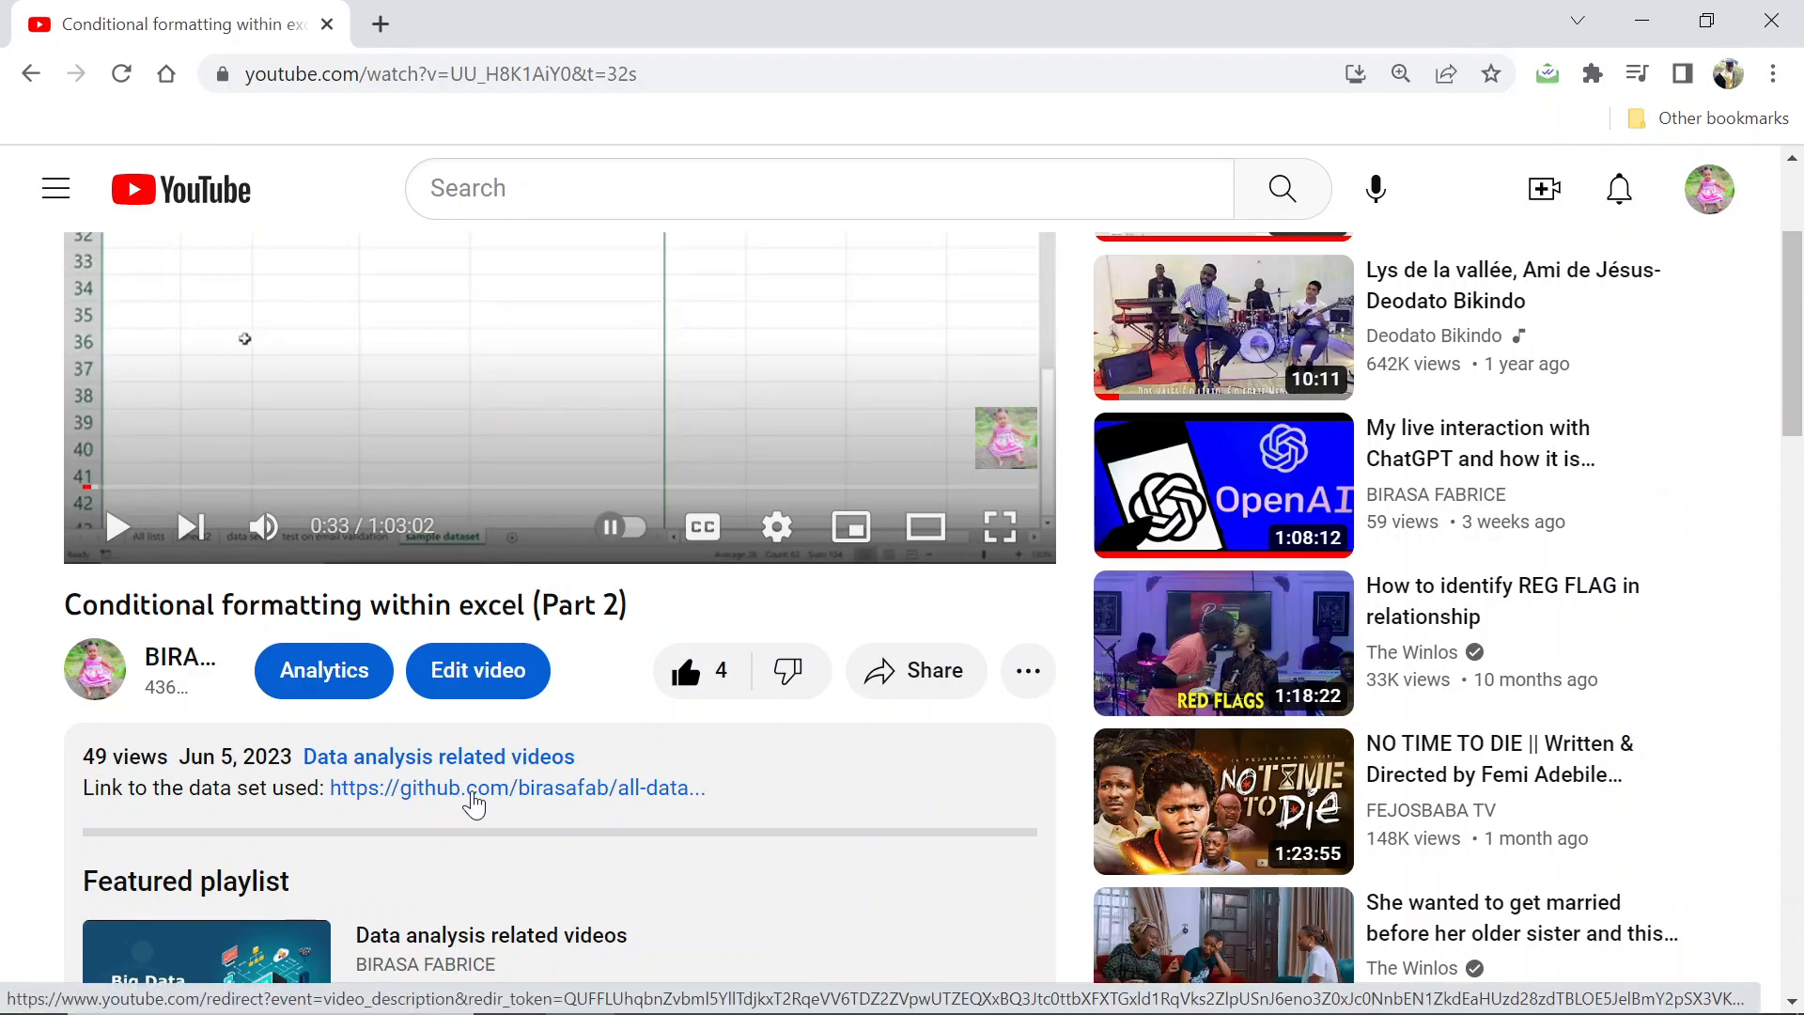
Download the data set linked in the video description, open the workbook in Excel and enable editing
left_click(611, 792)
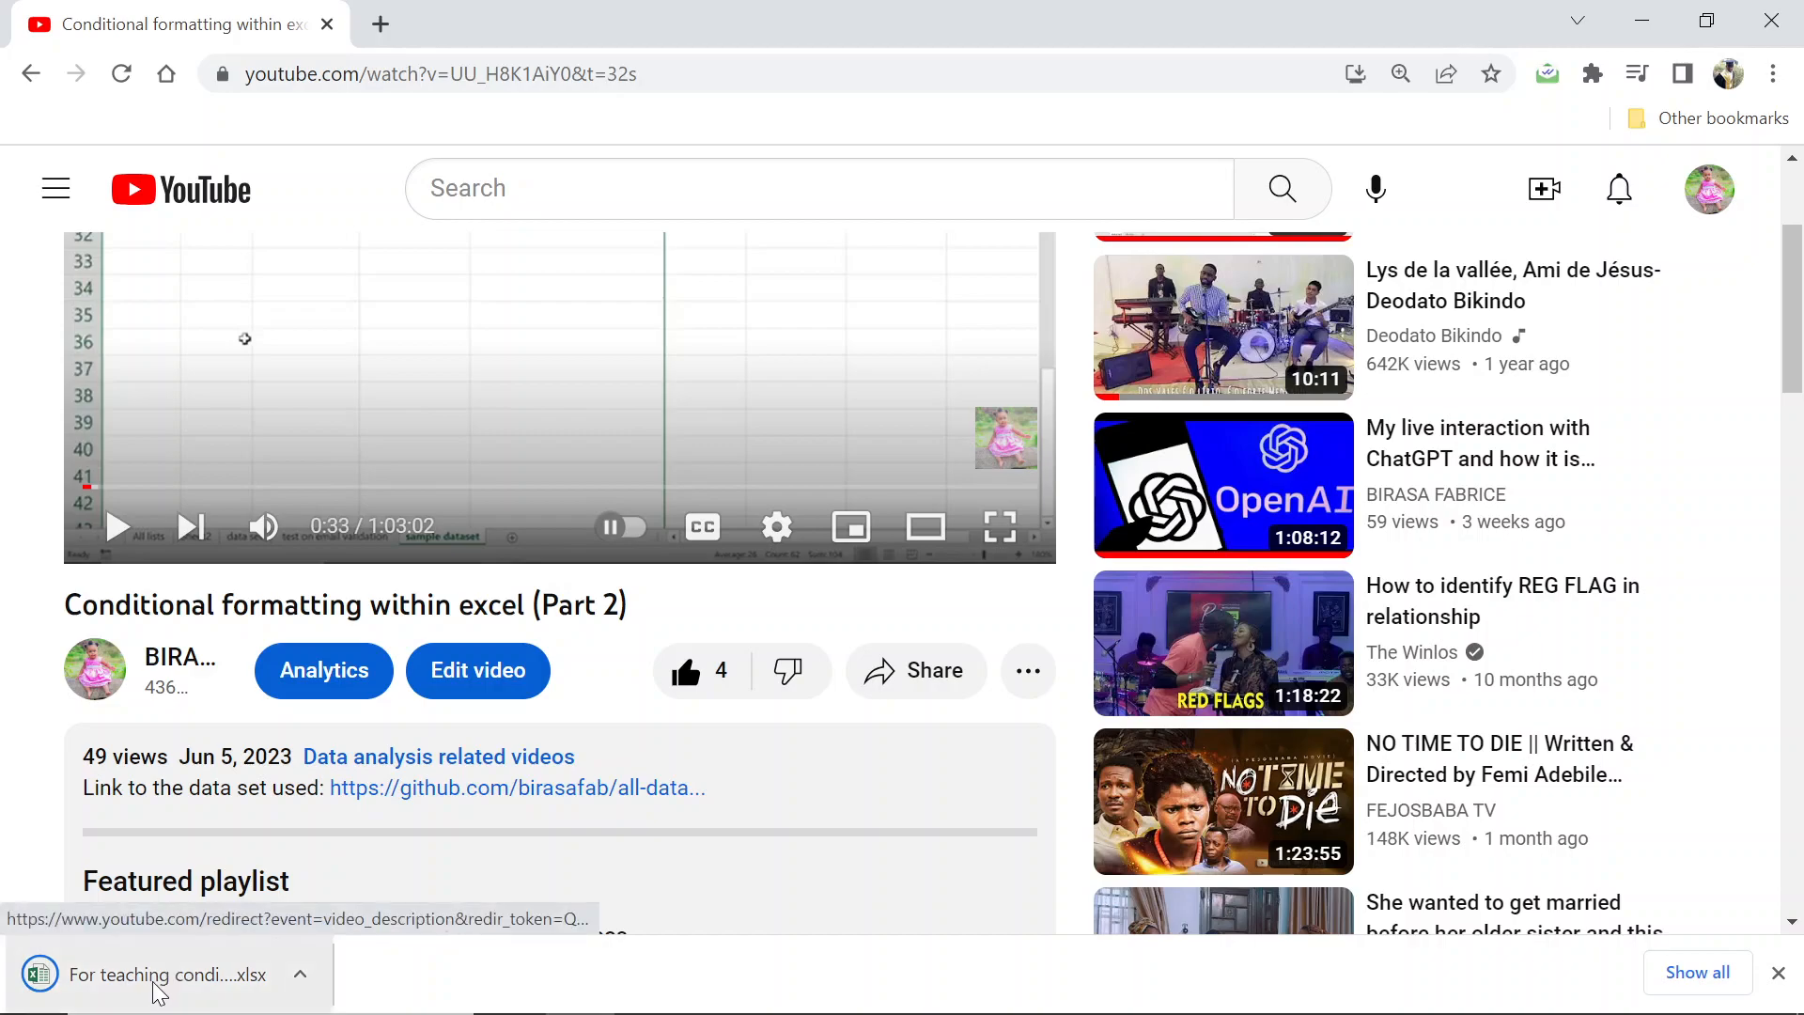
left_click(240, 941)
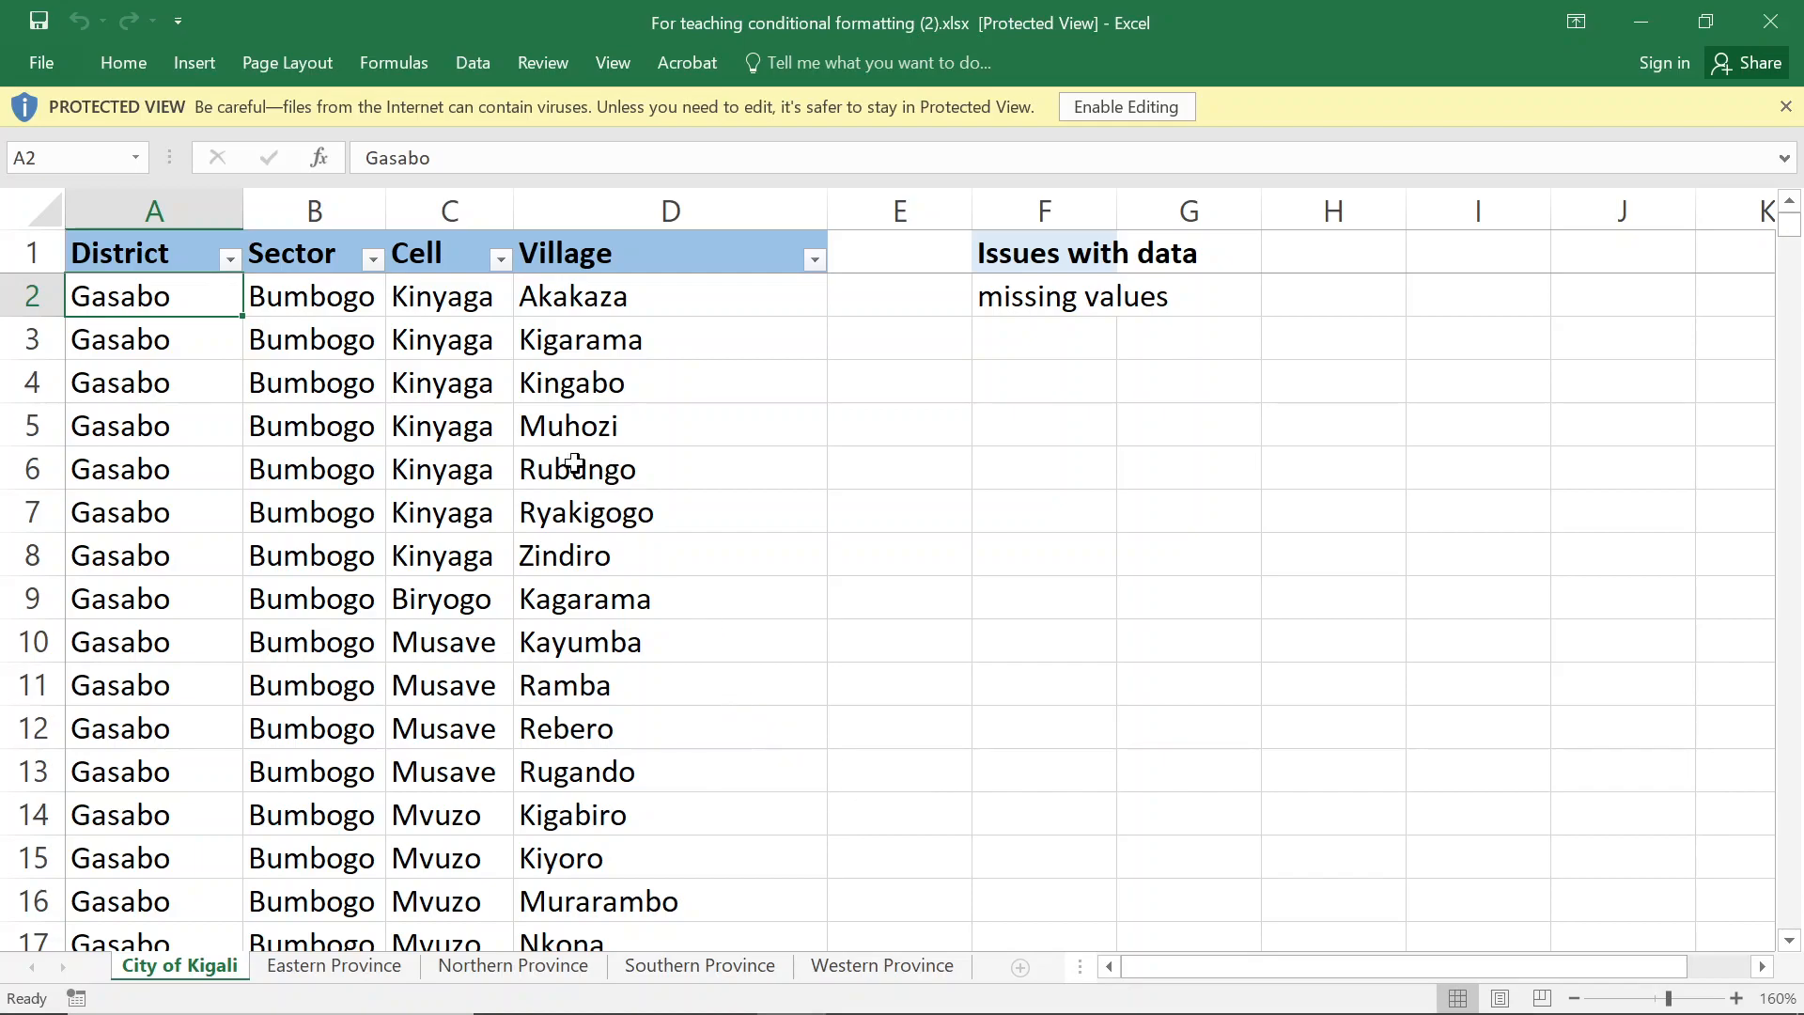
left_click(1133, 109)
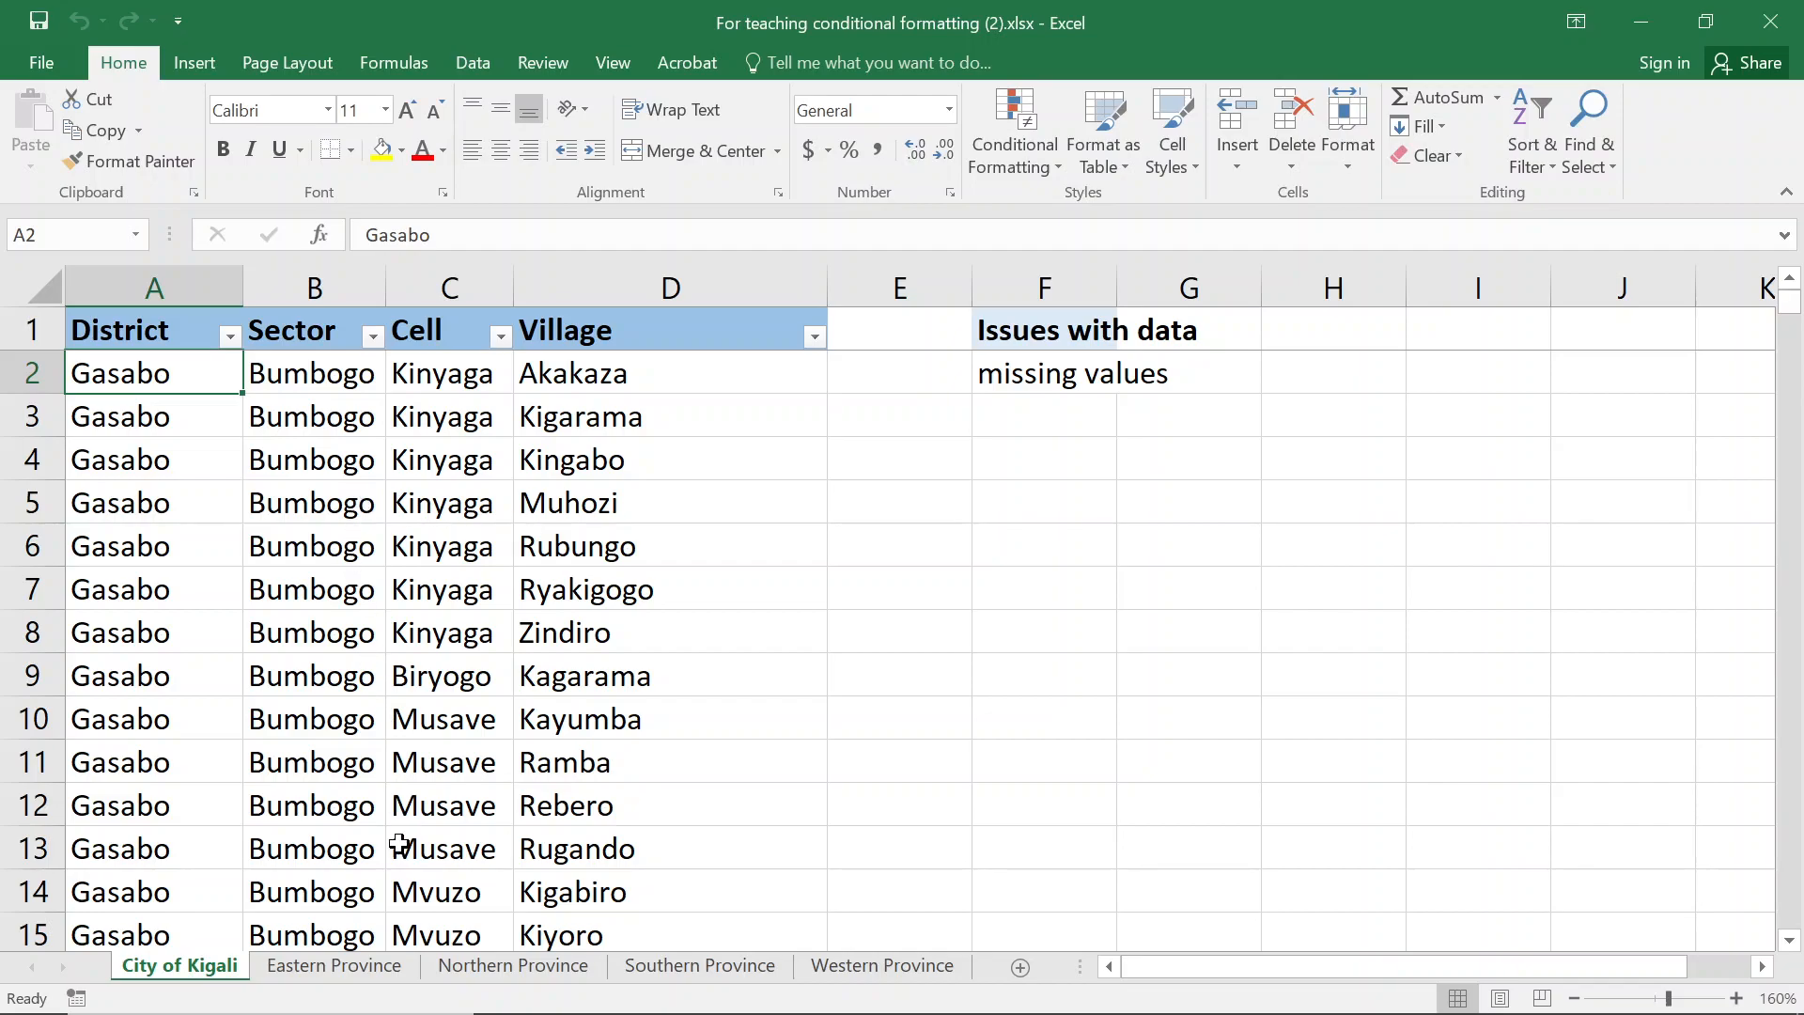
Look over the District, Sector, Cell and Village headers on the Eastern Province sheet
left_click(376, 965)
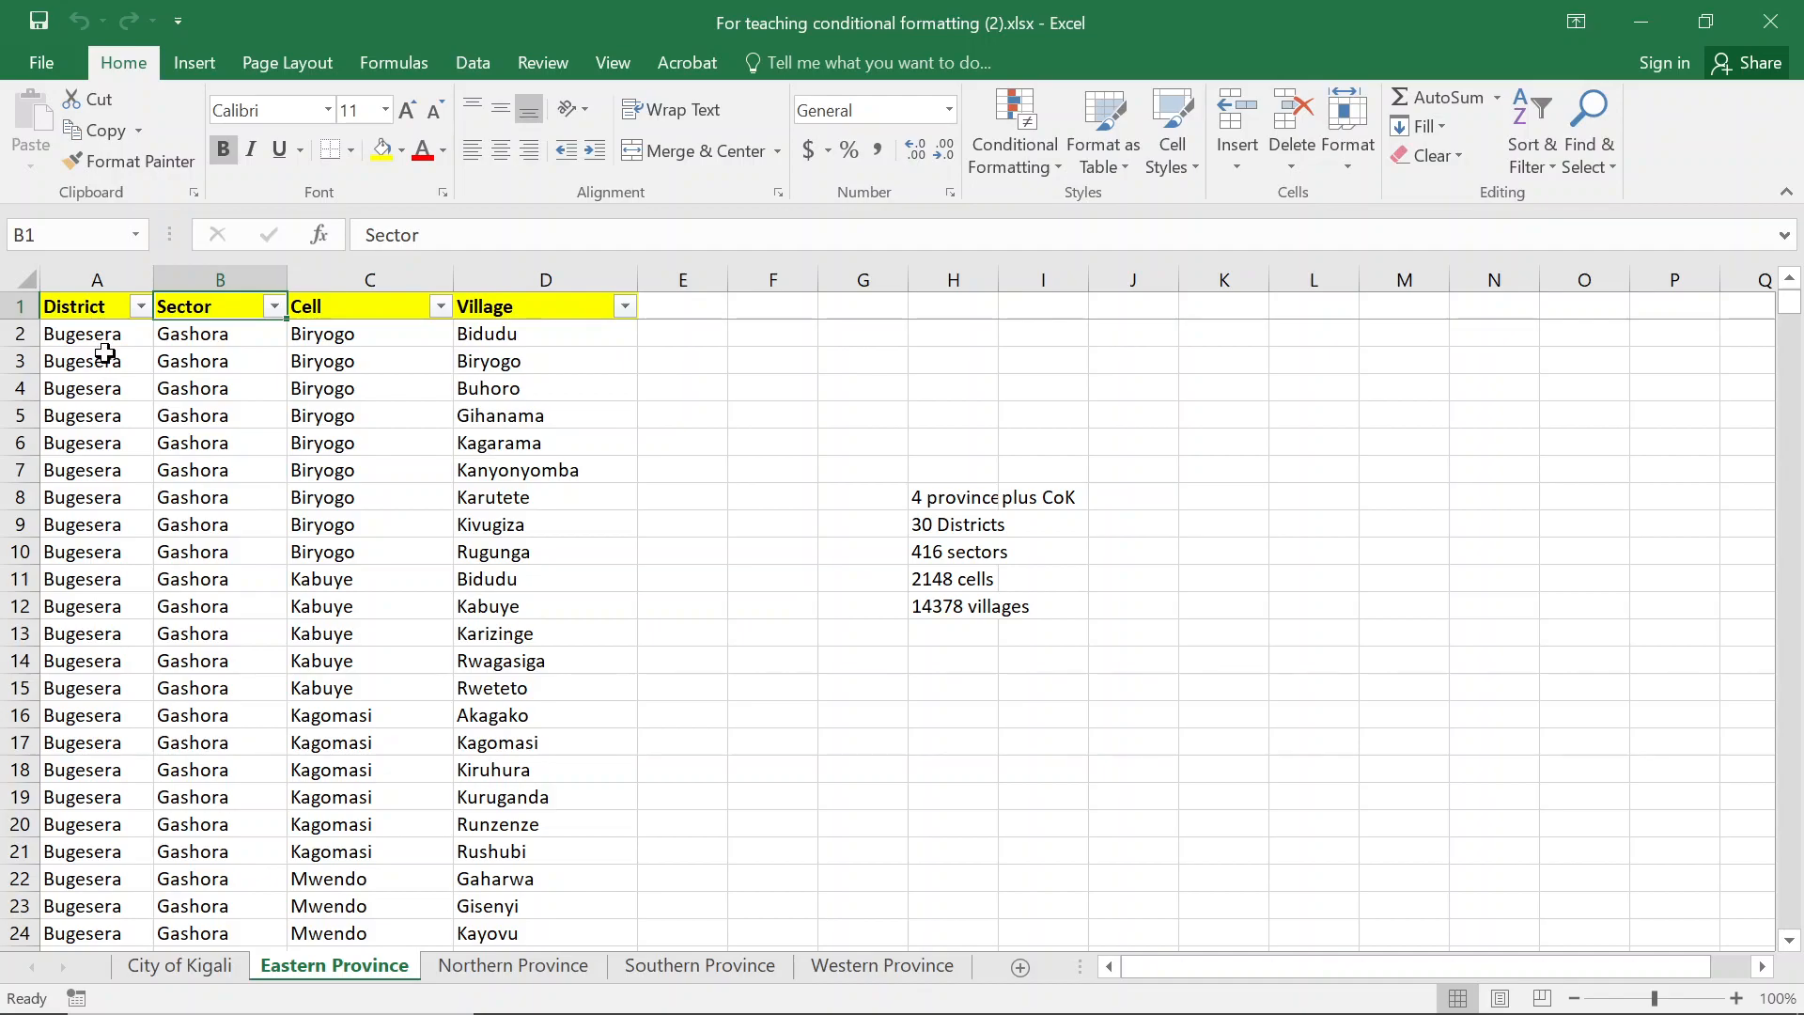
left_click(105, 313)
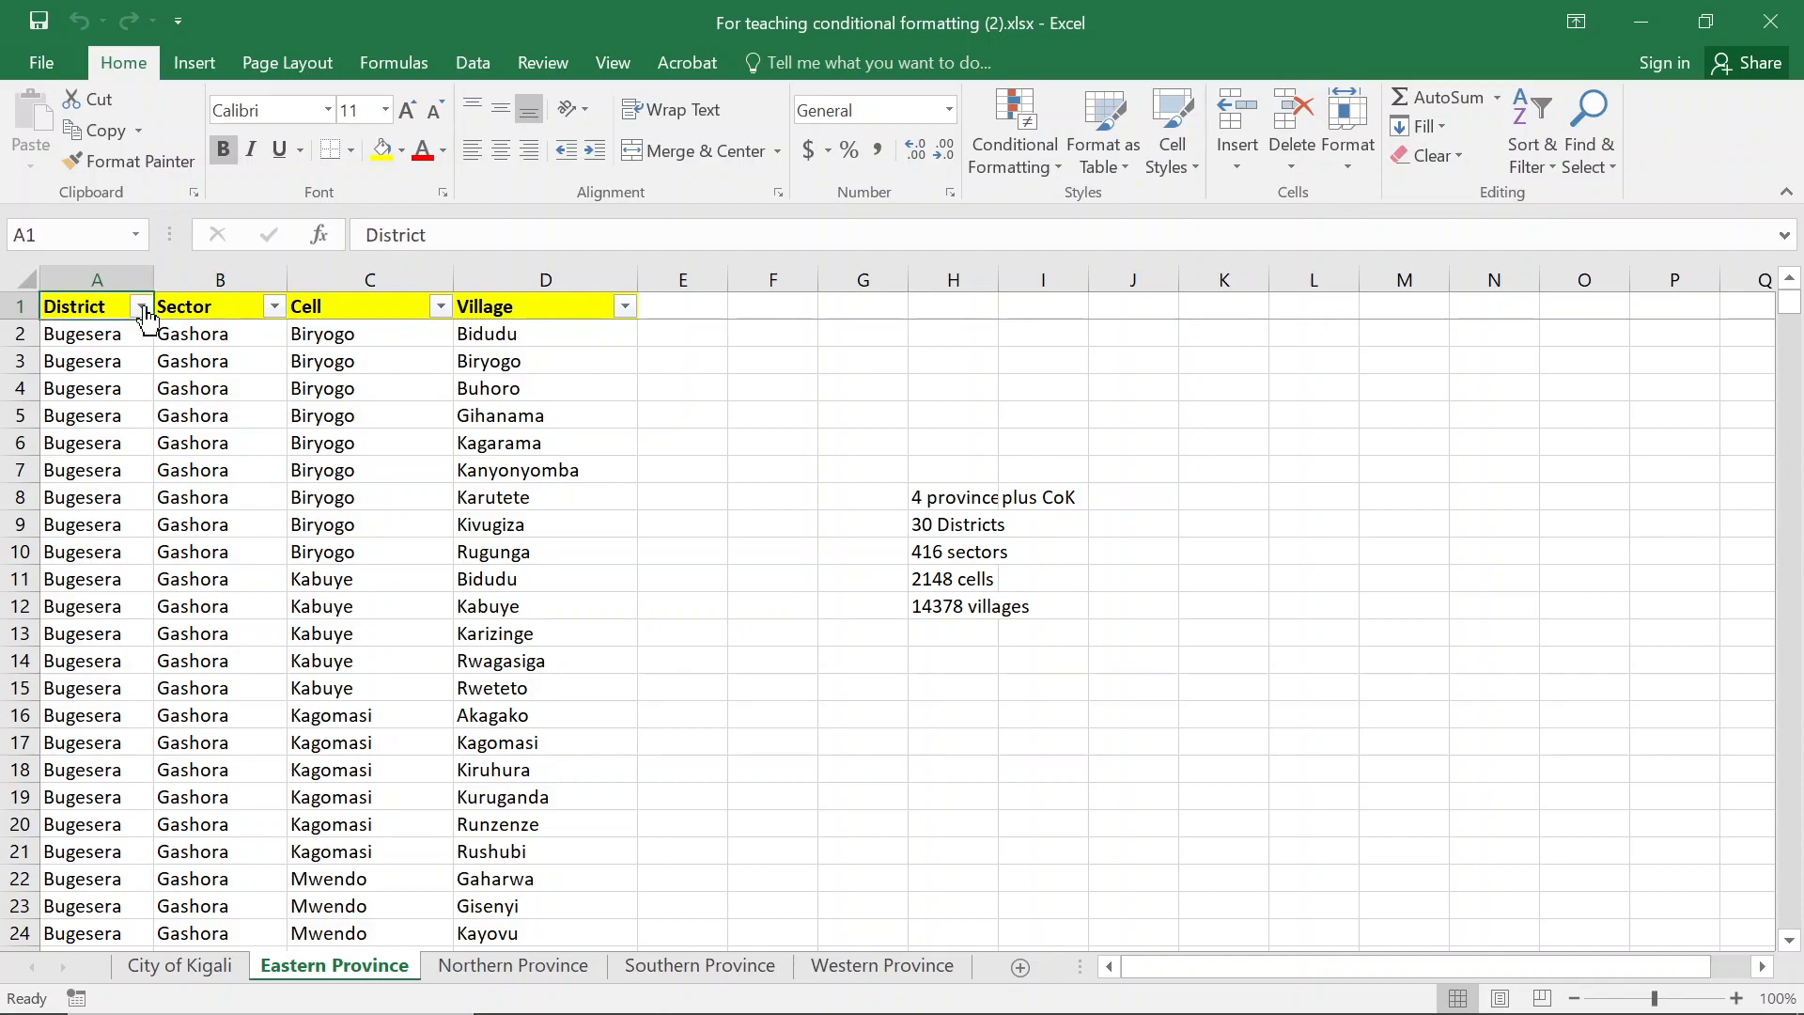
left_click(197, 308)
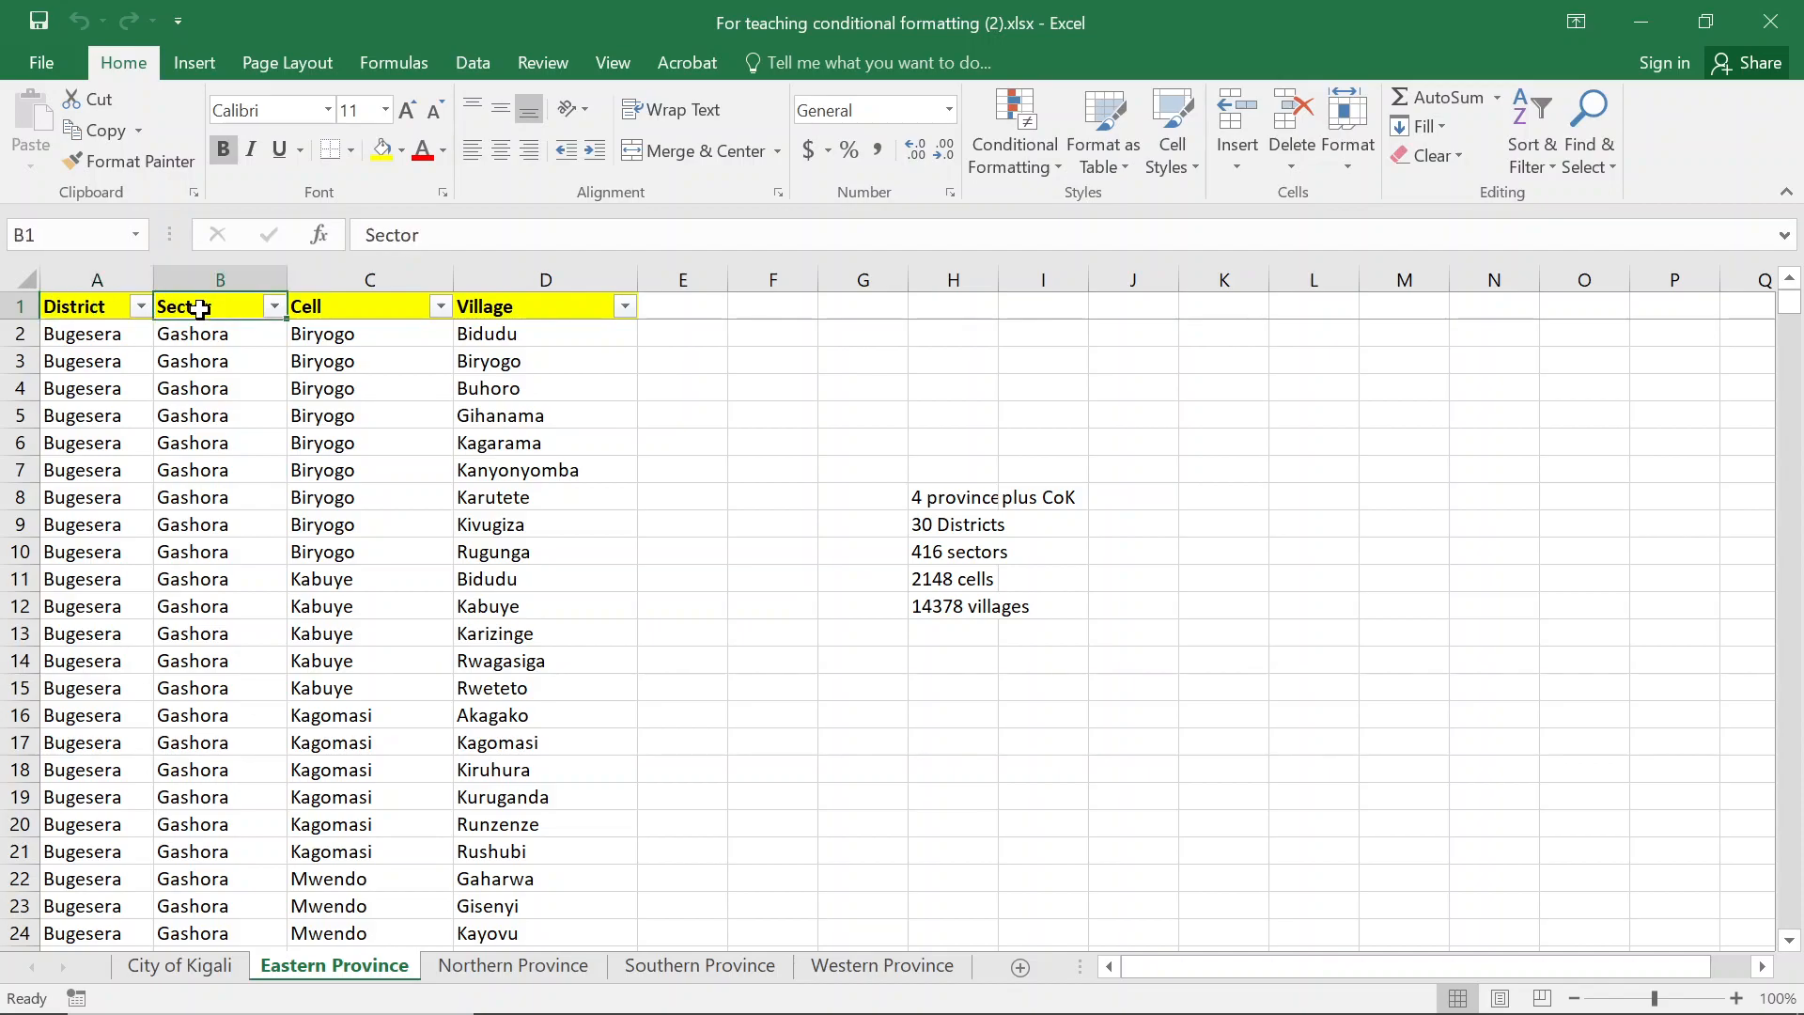
left_click(404, 307)
left_click(519, 305)
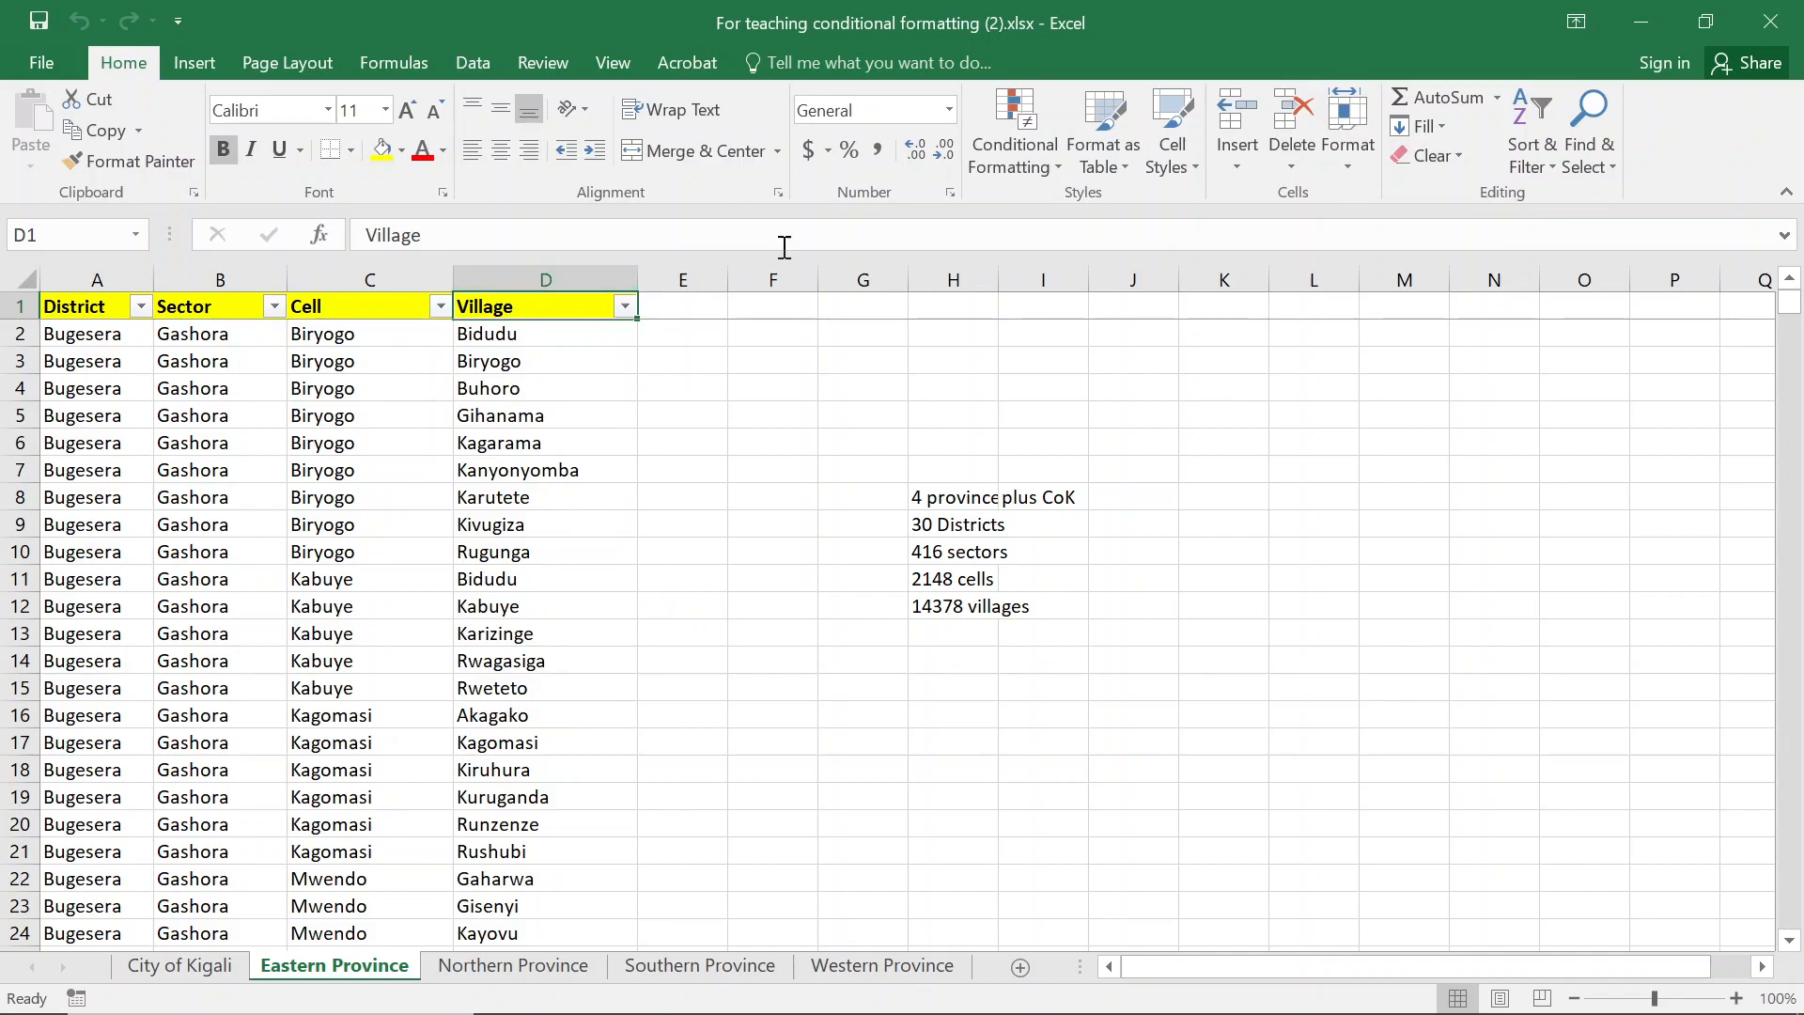
Inspect the formula of the conditional formatting rule applied to the Village header in D1
left_click(1043, 118)
left_click(1056, 560)
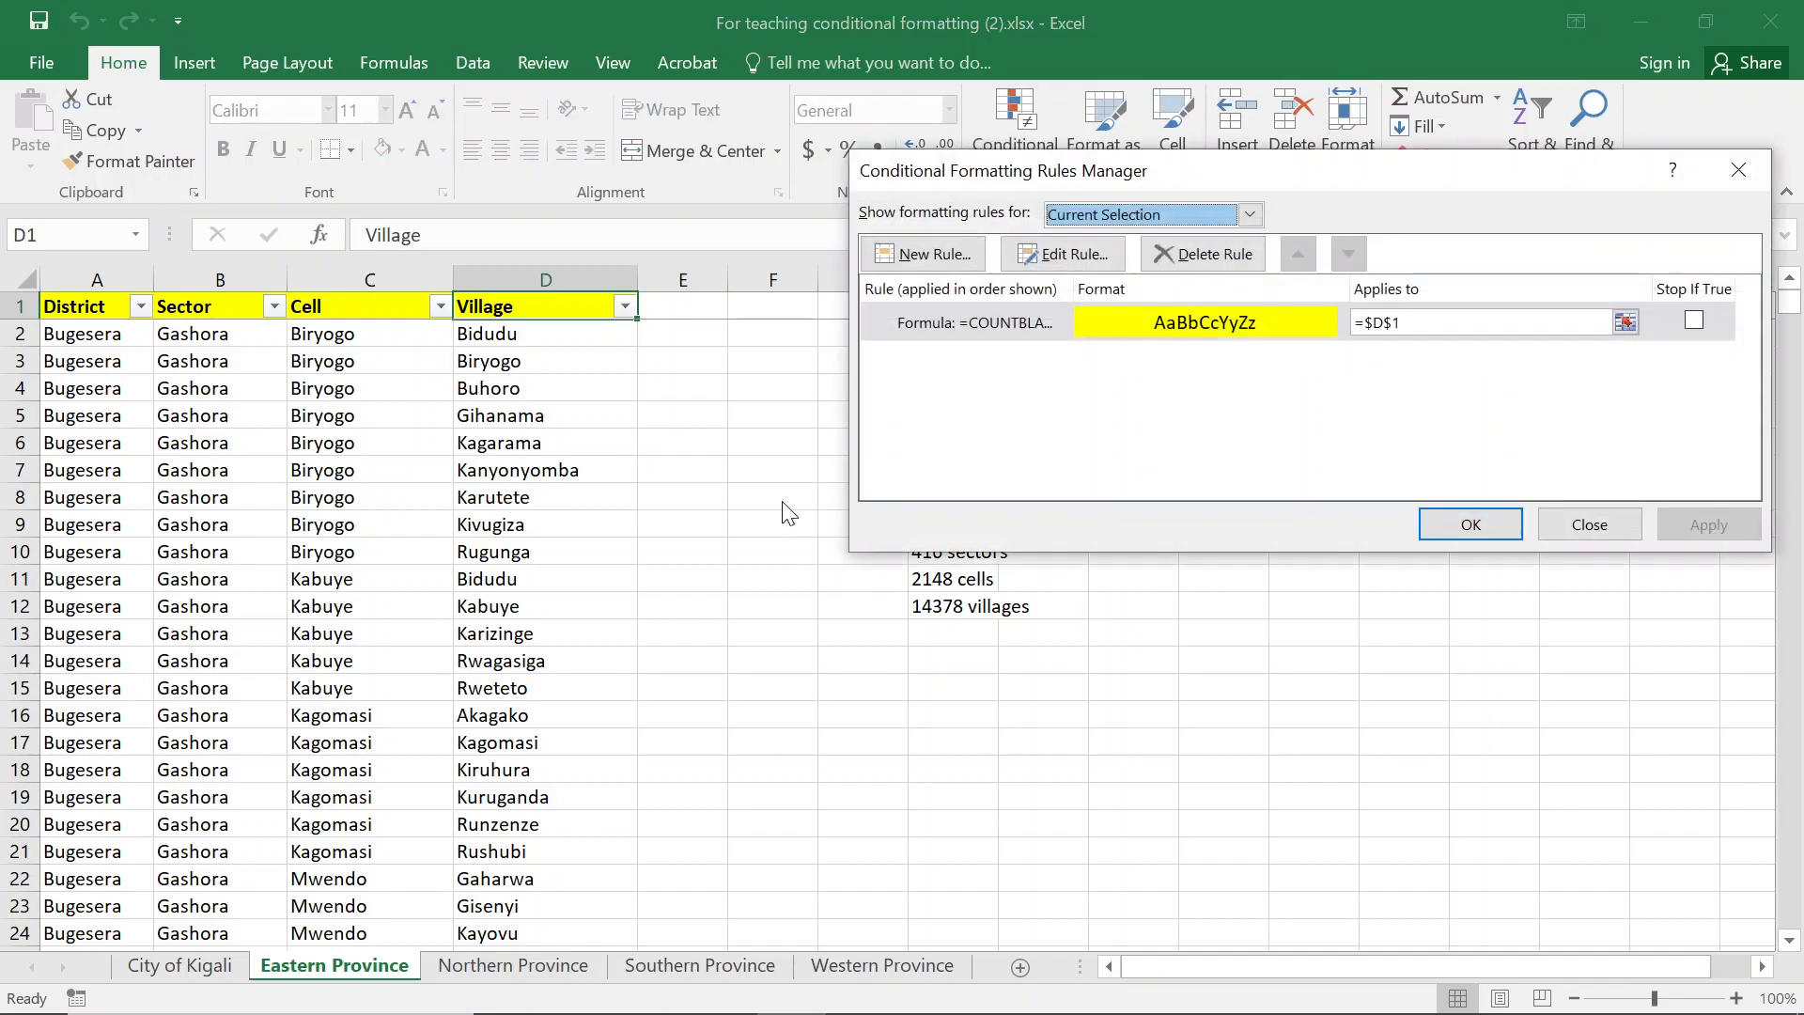
left_click(1057, 253)
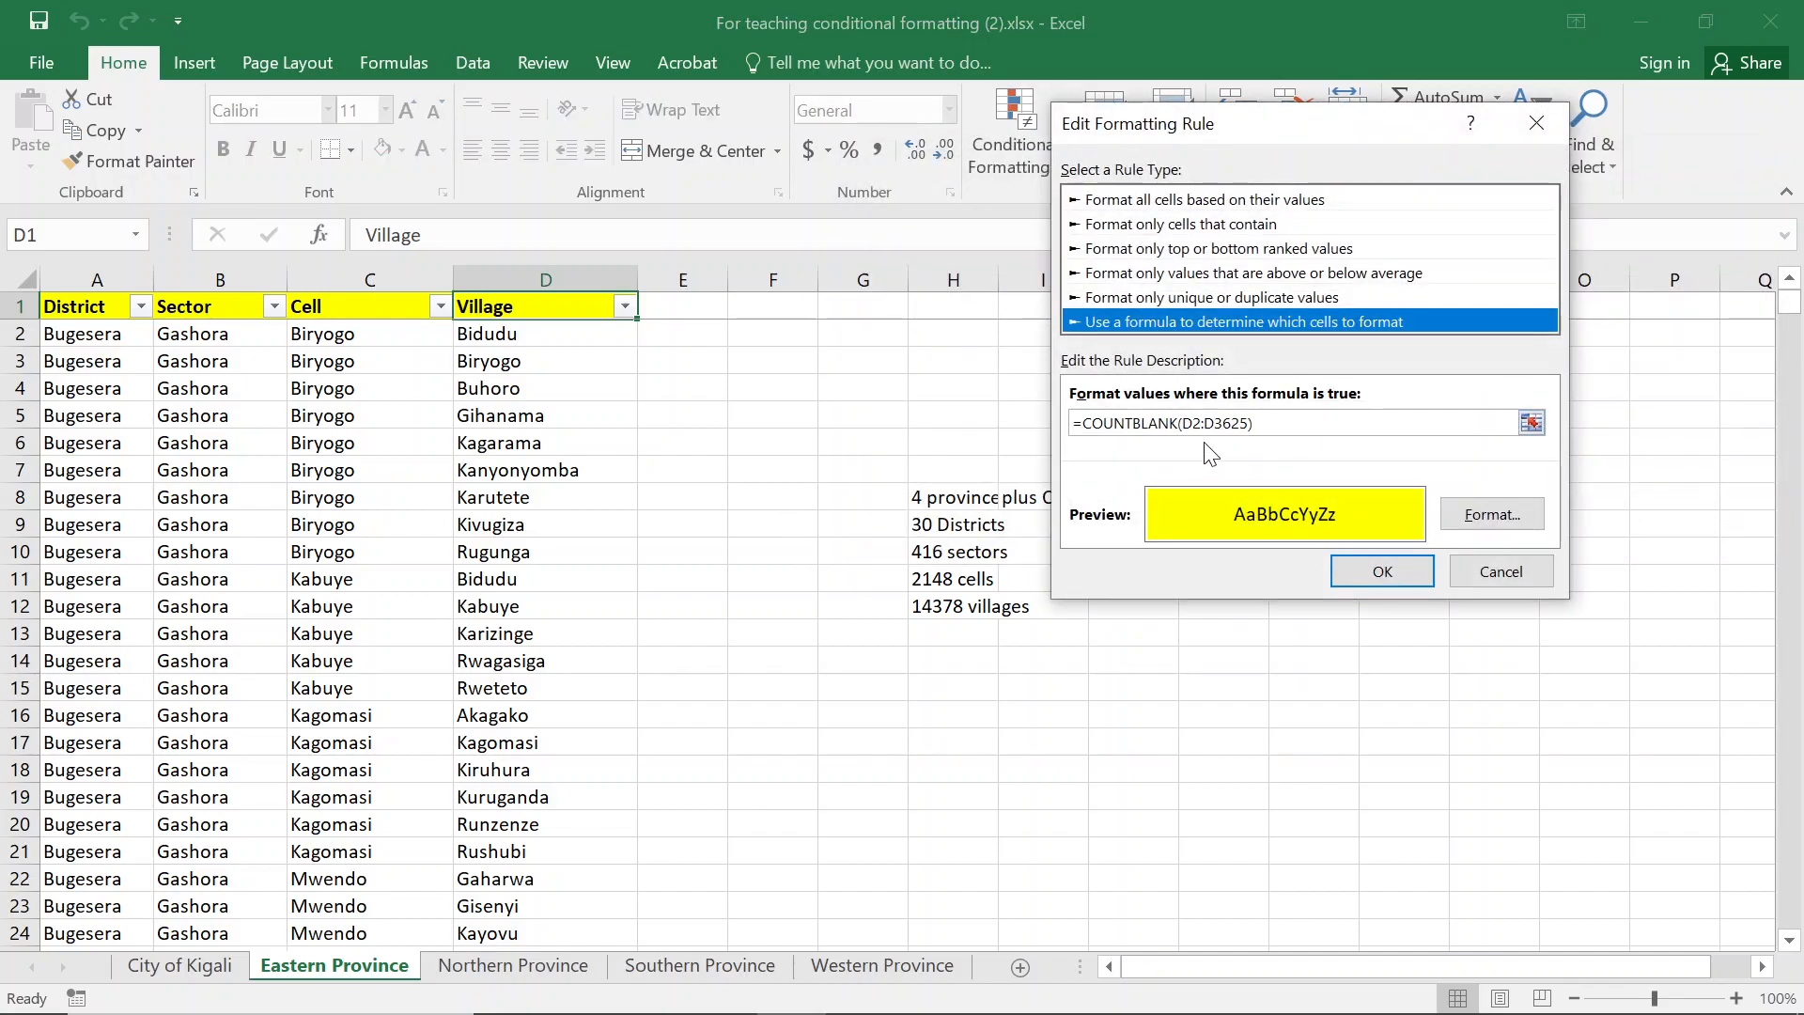
left_click_drag(1081, 423, 1280, 420)
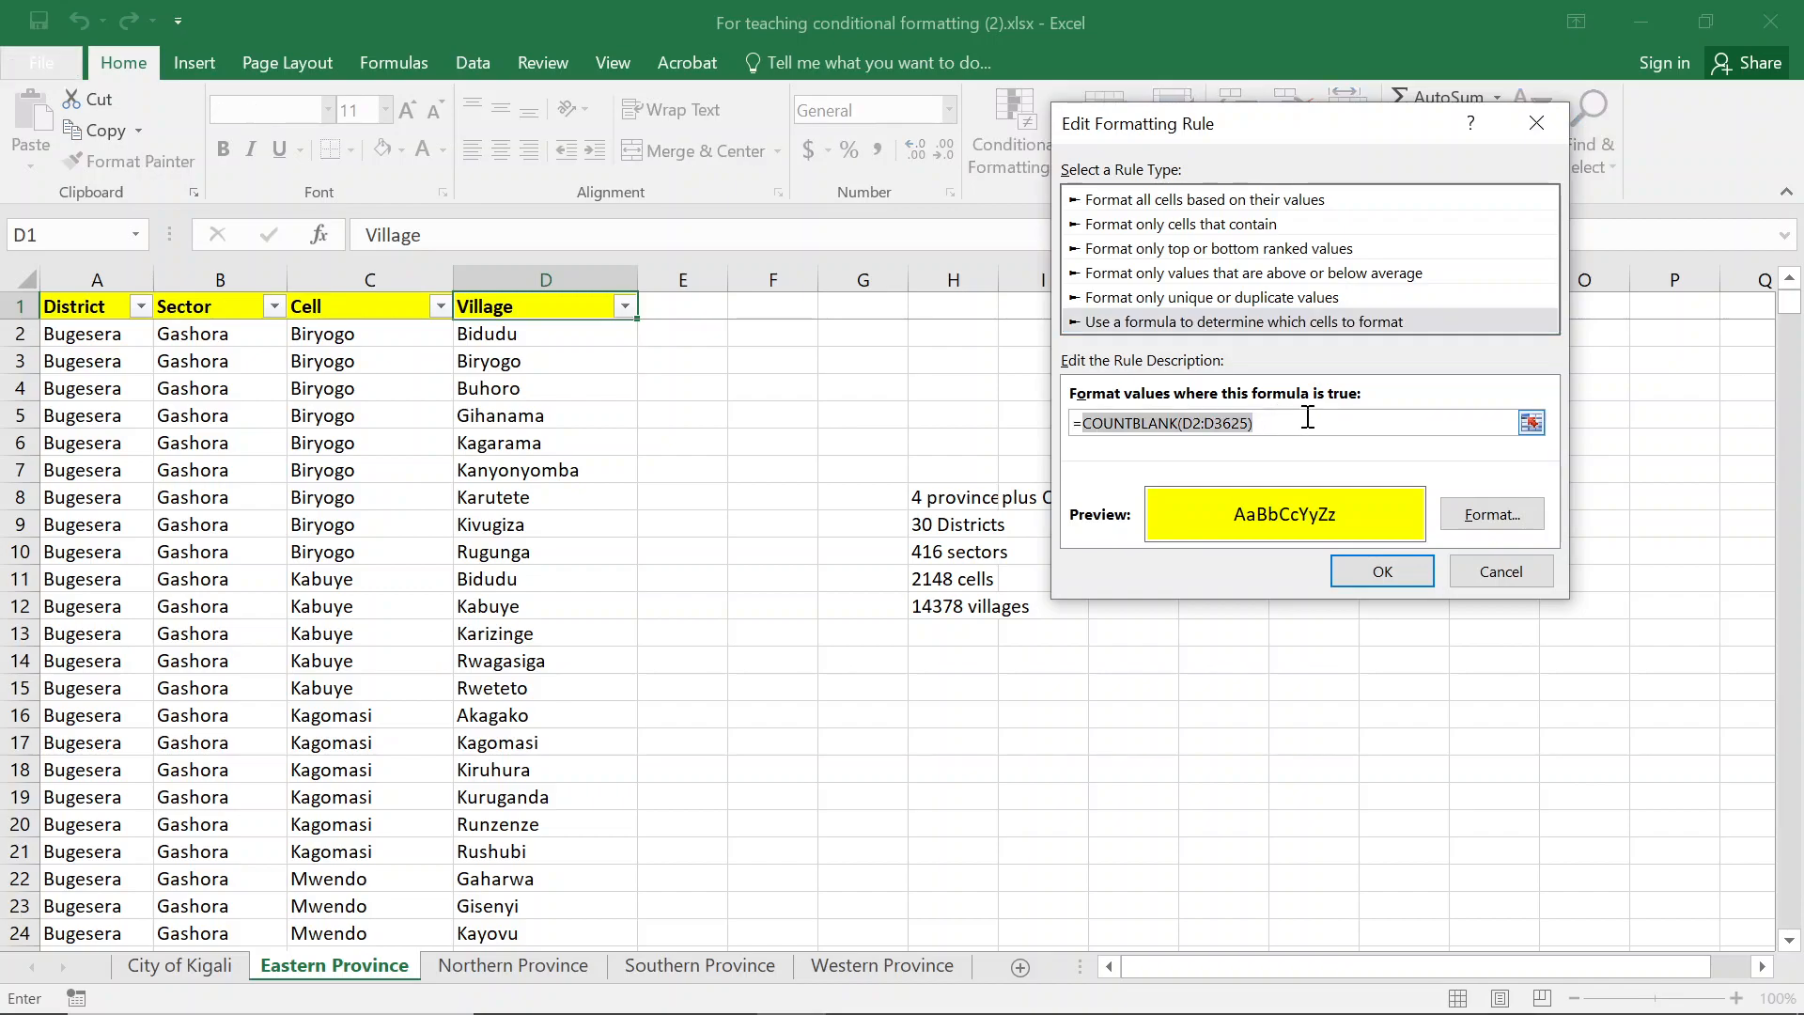
left_click(1536, 123)
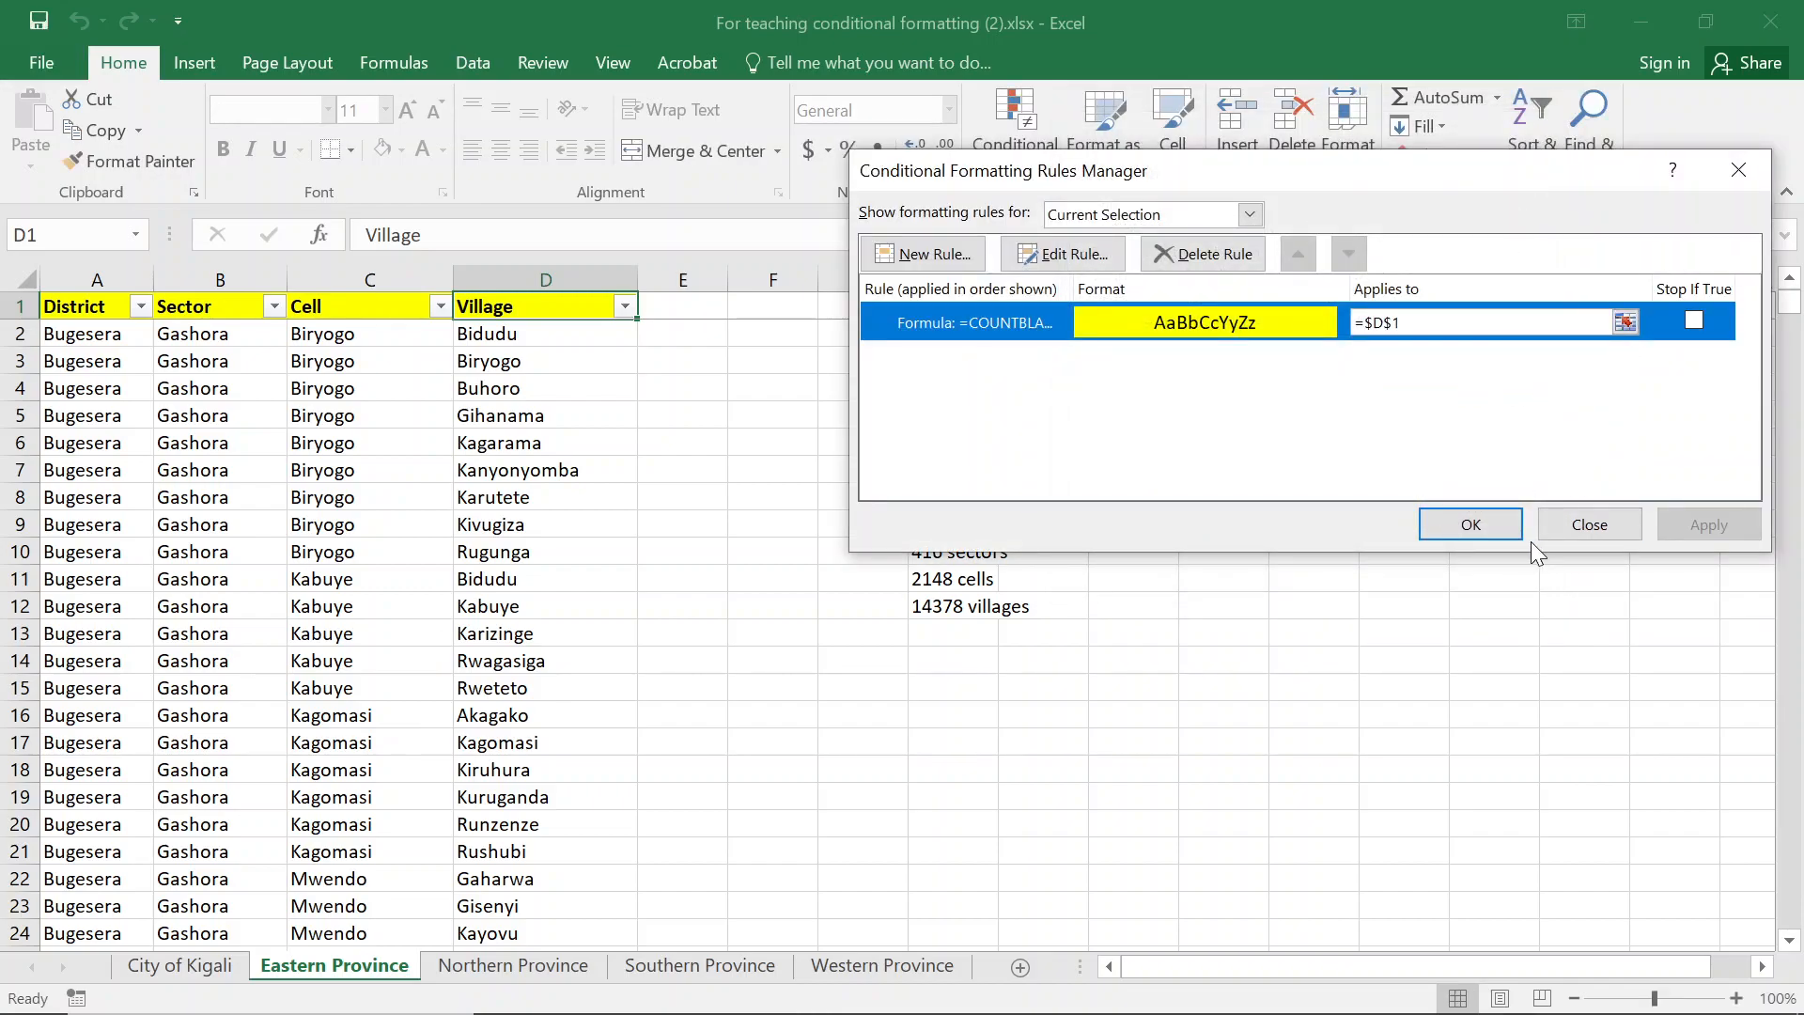
left_click(1472, 526)
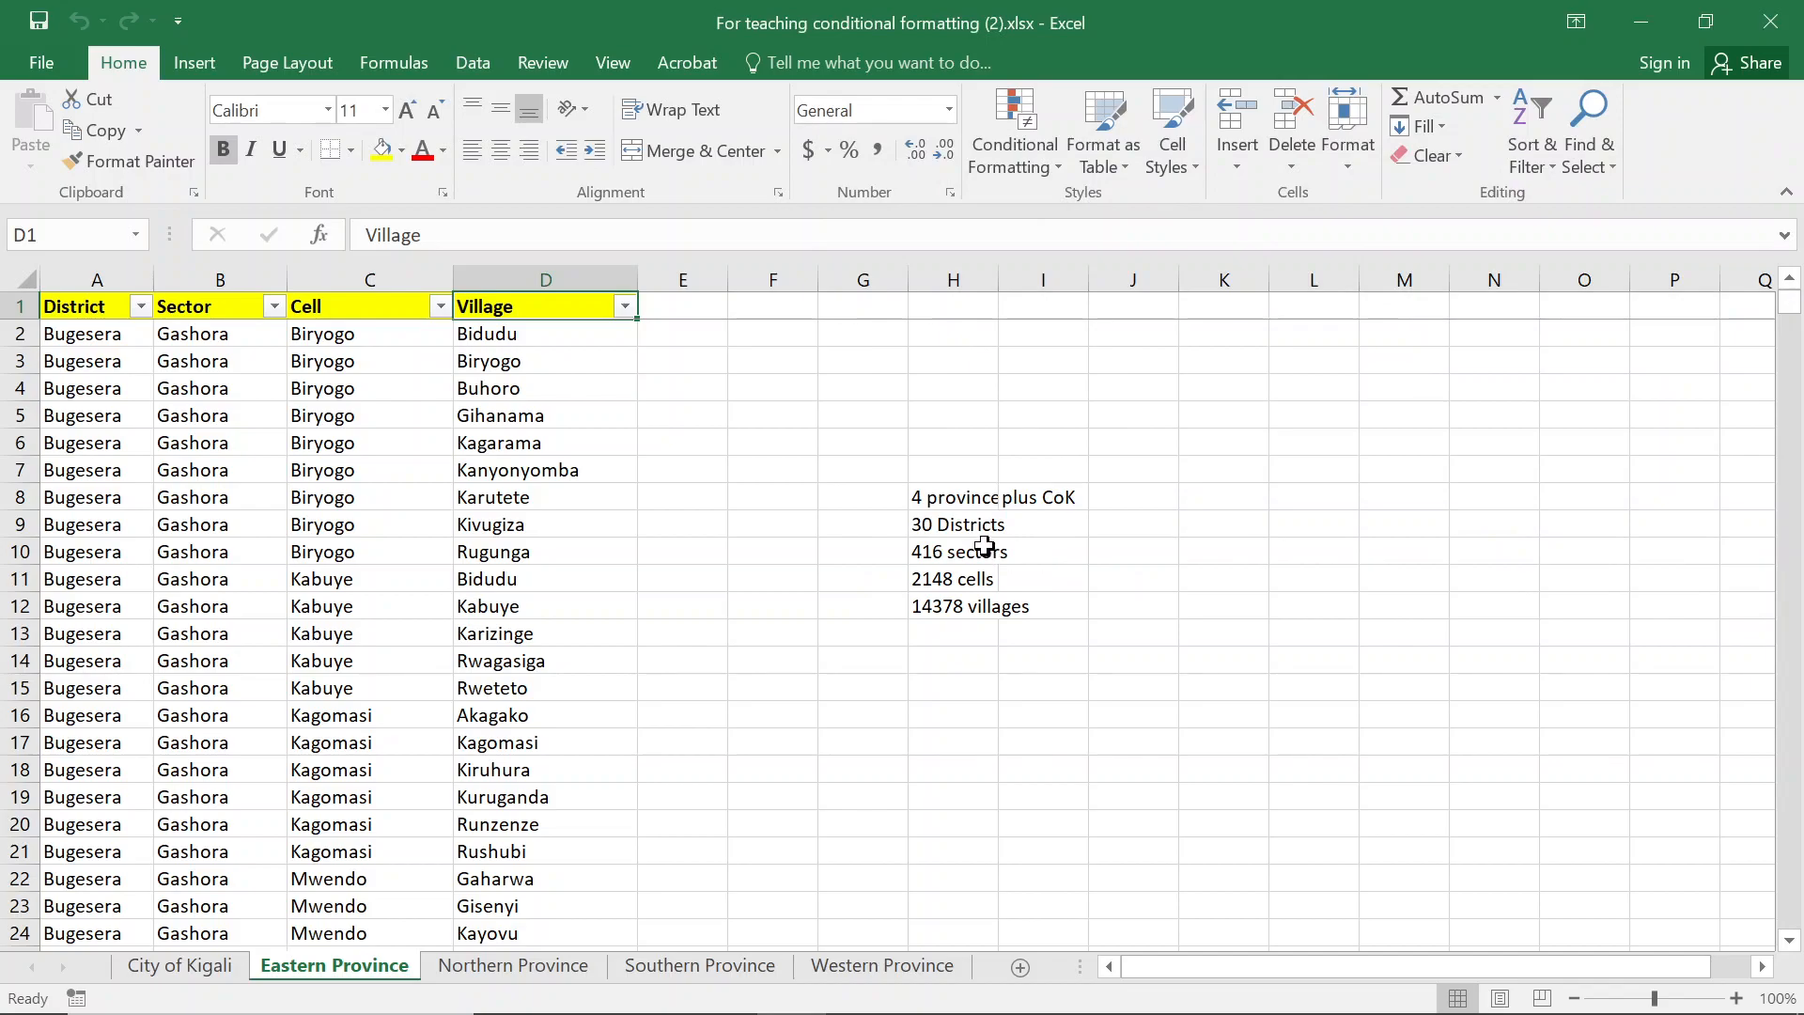
Return to the City of Kigali sheet and unhide the list_cok sheet
left_click(179, 968)
left_click(1121, 473)
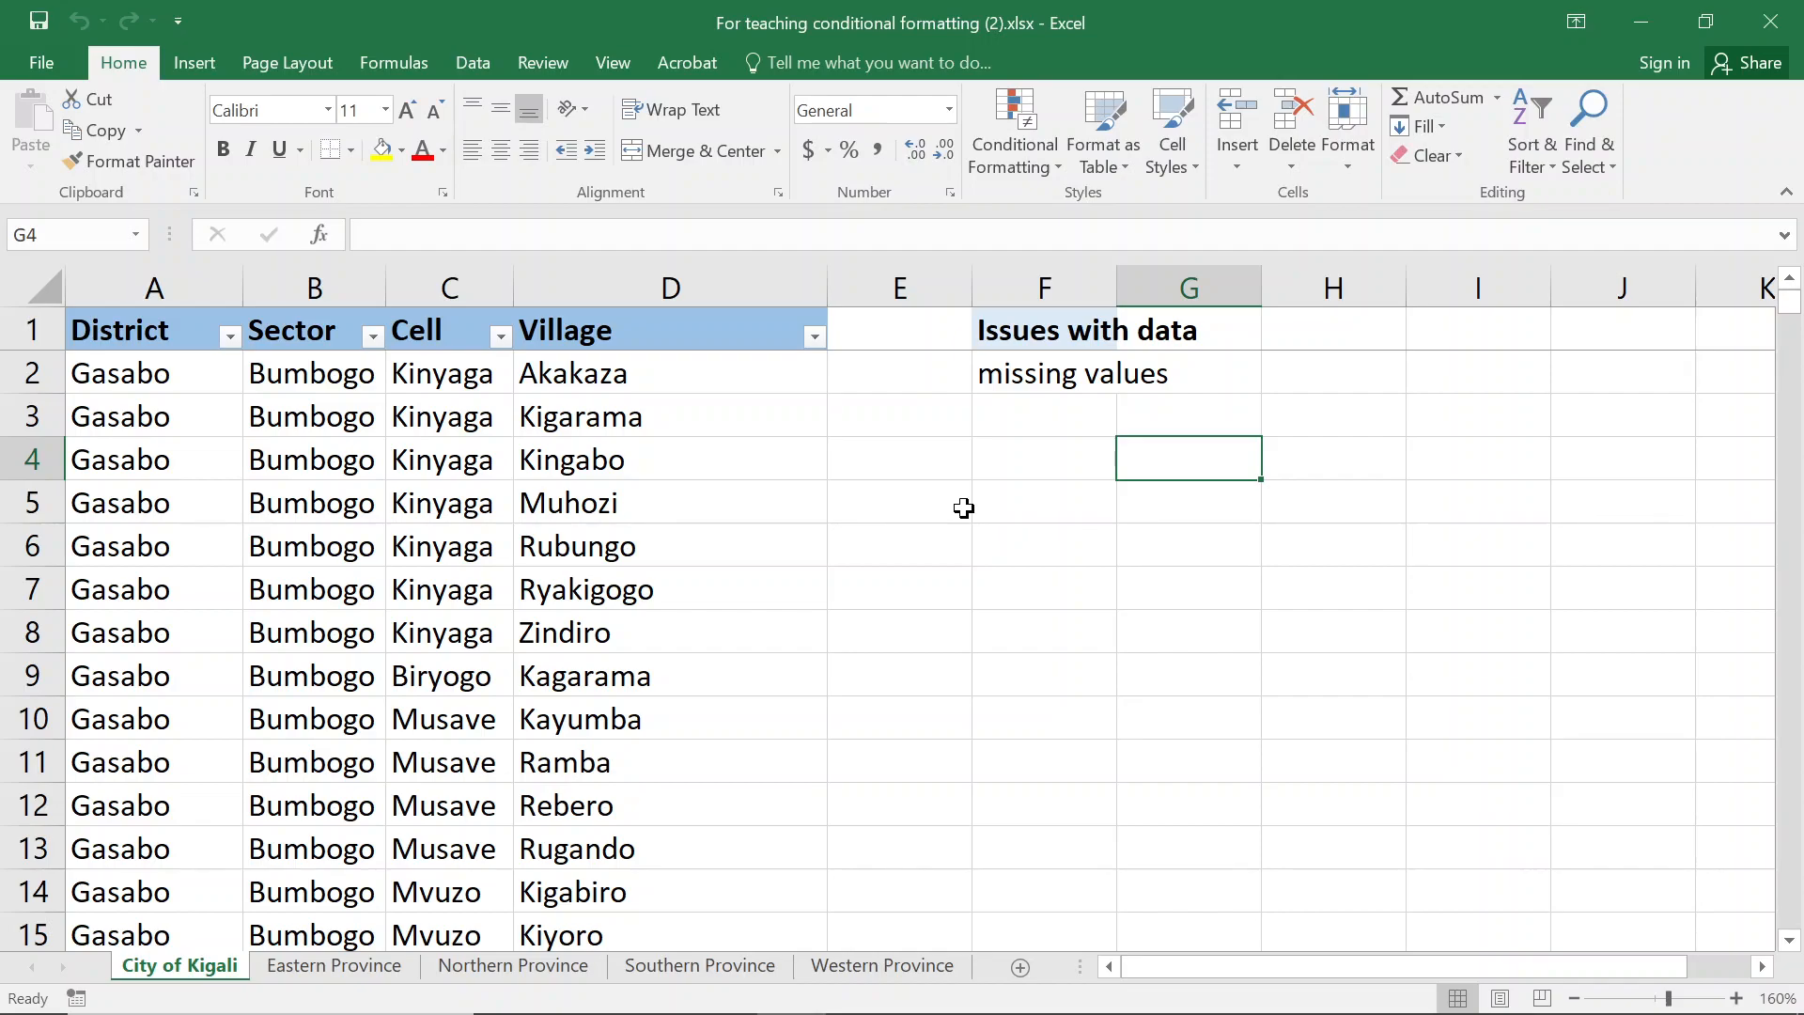
right_click(178, 977)
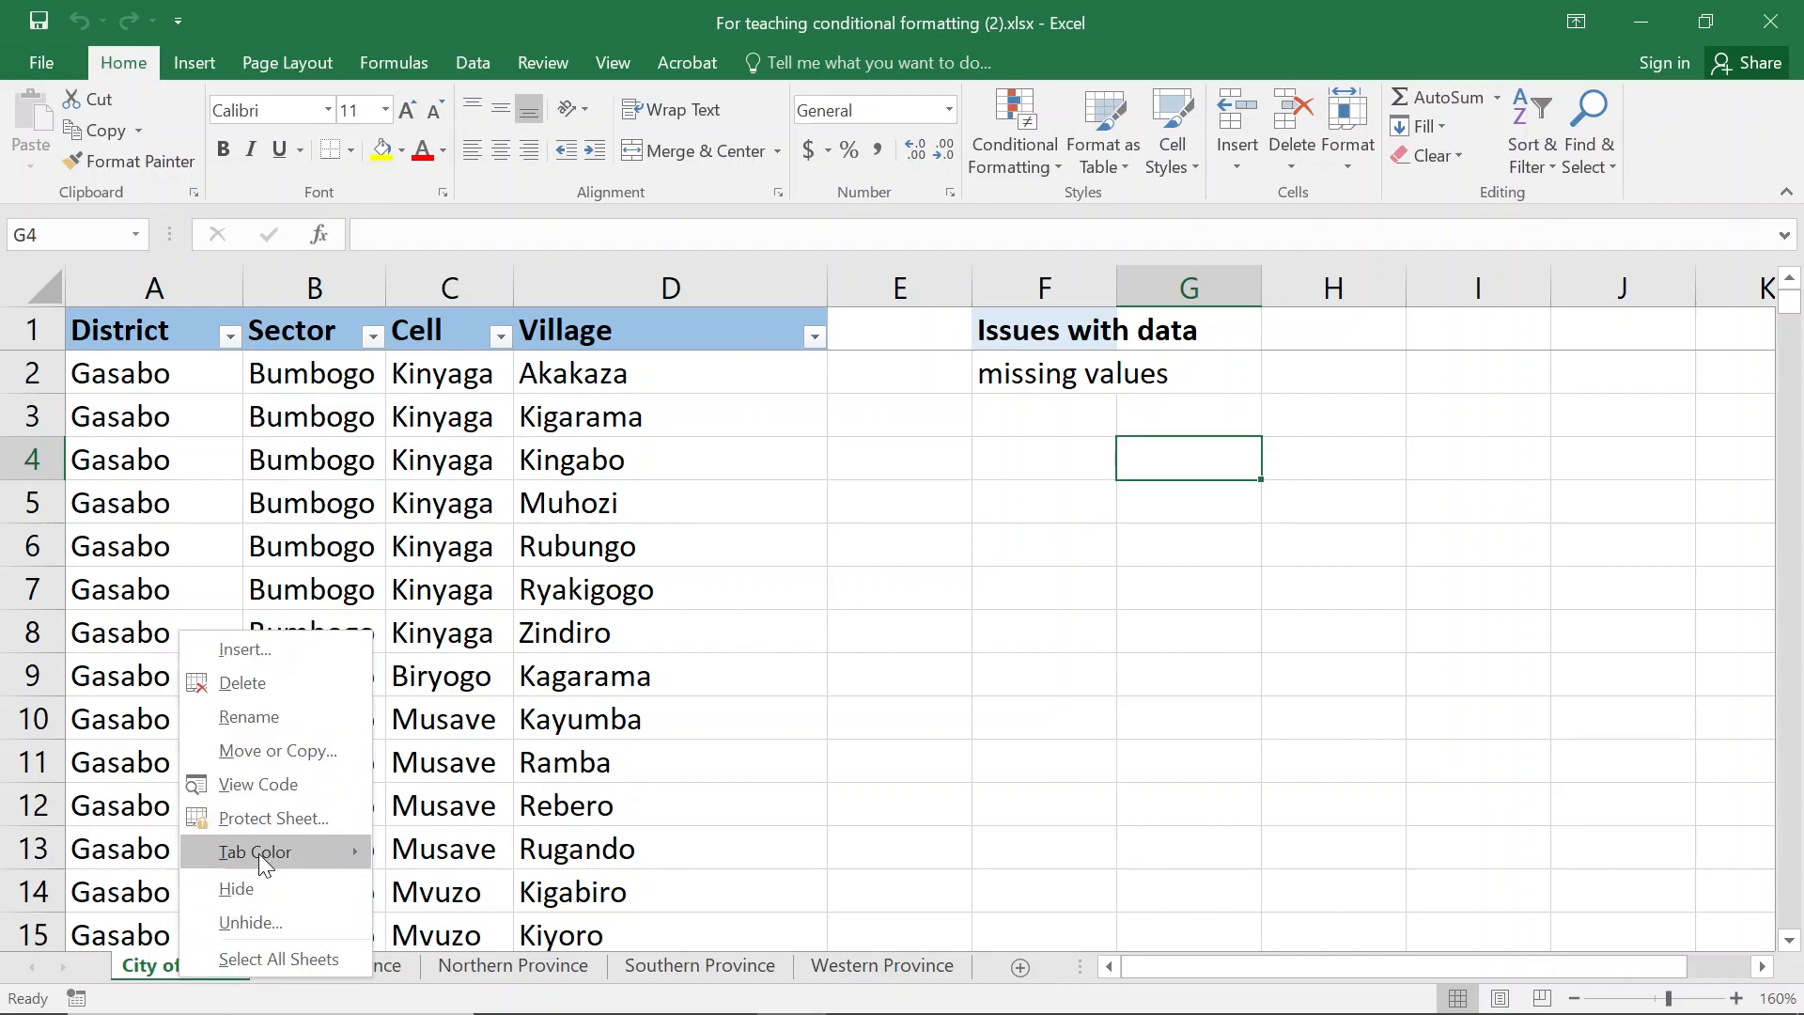
left_click(237, 924)
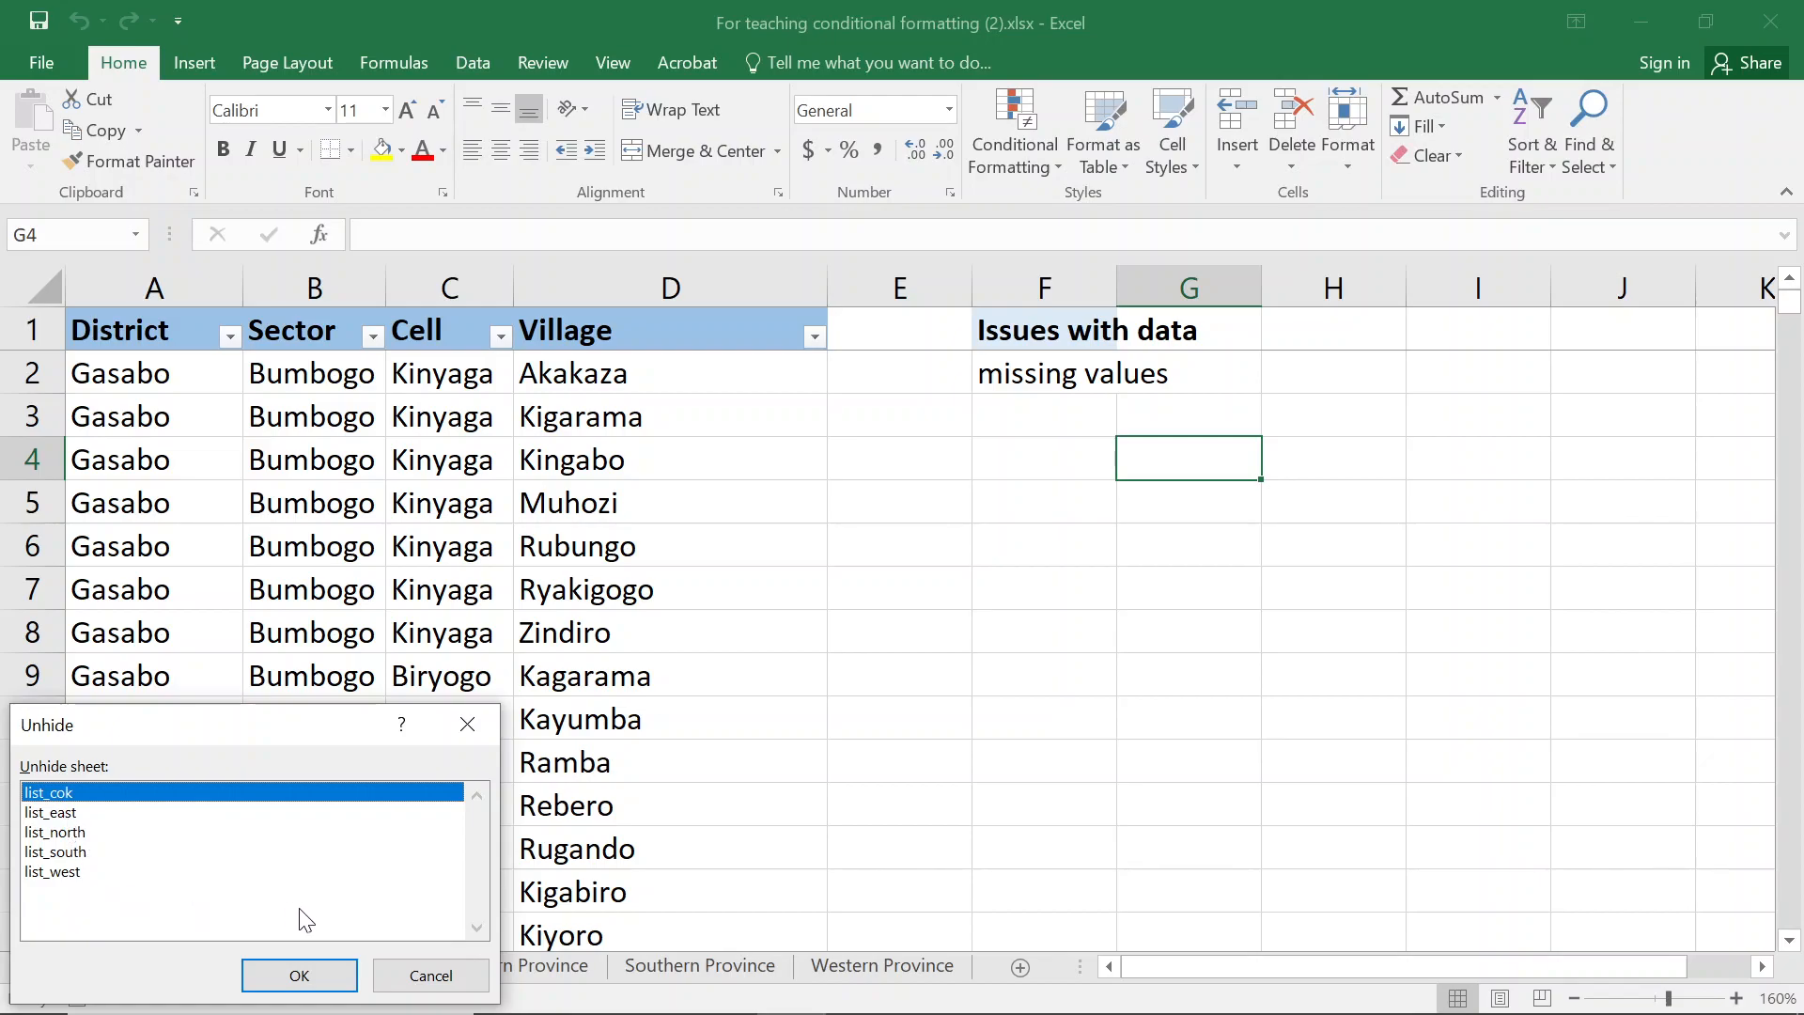
left_click(298, 973)
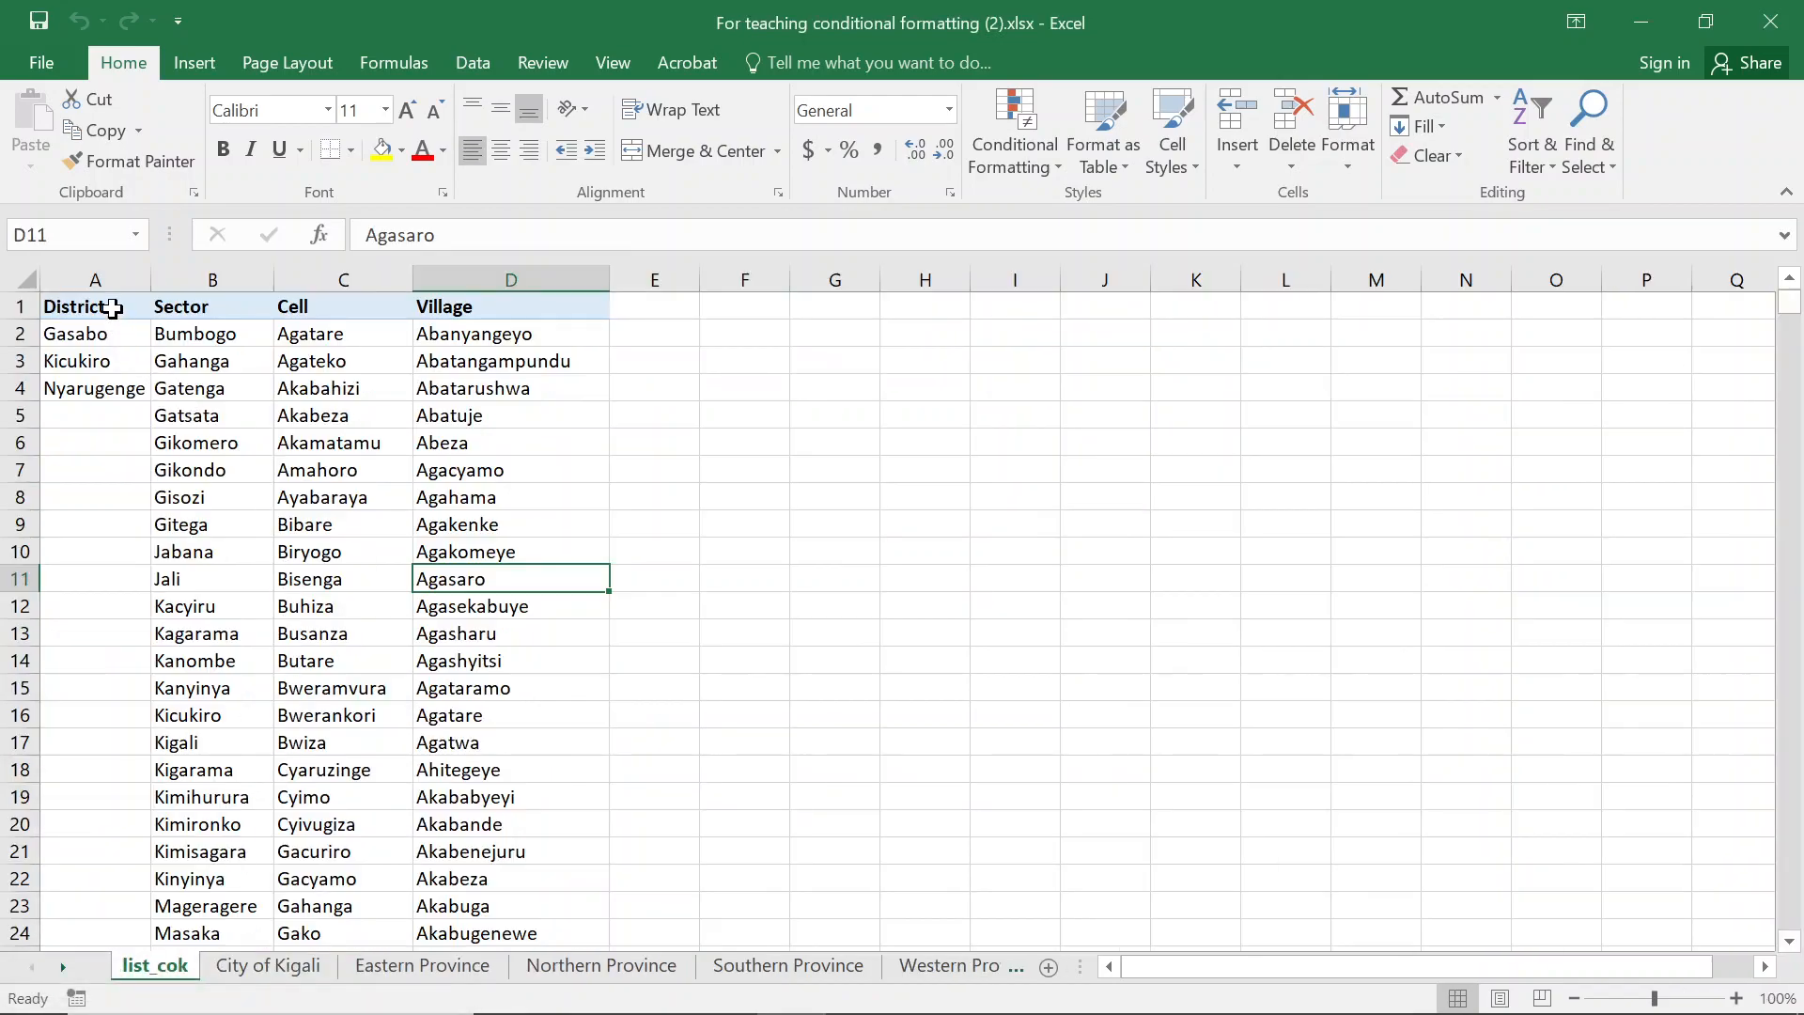
Insert a blank row above the header row of the list_cok sheet
left_click(21, 306)
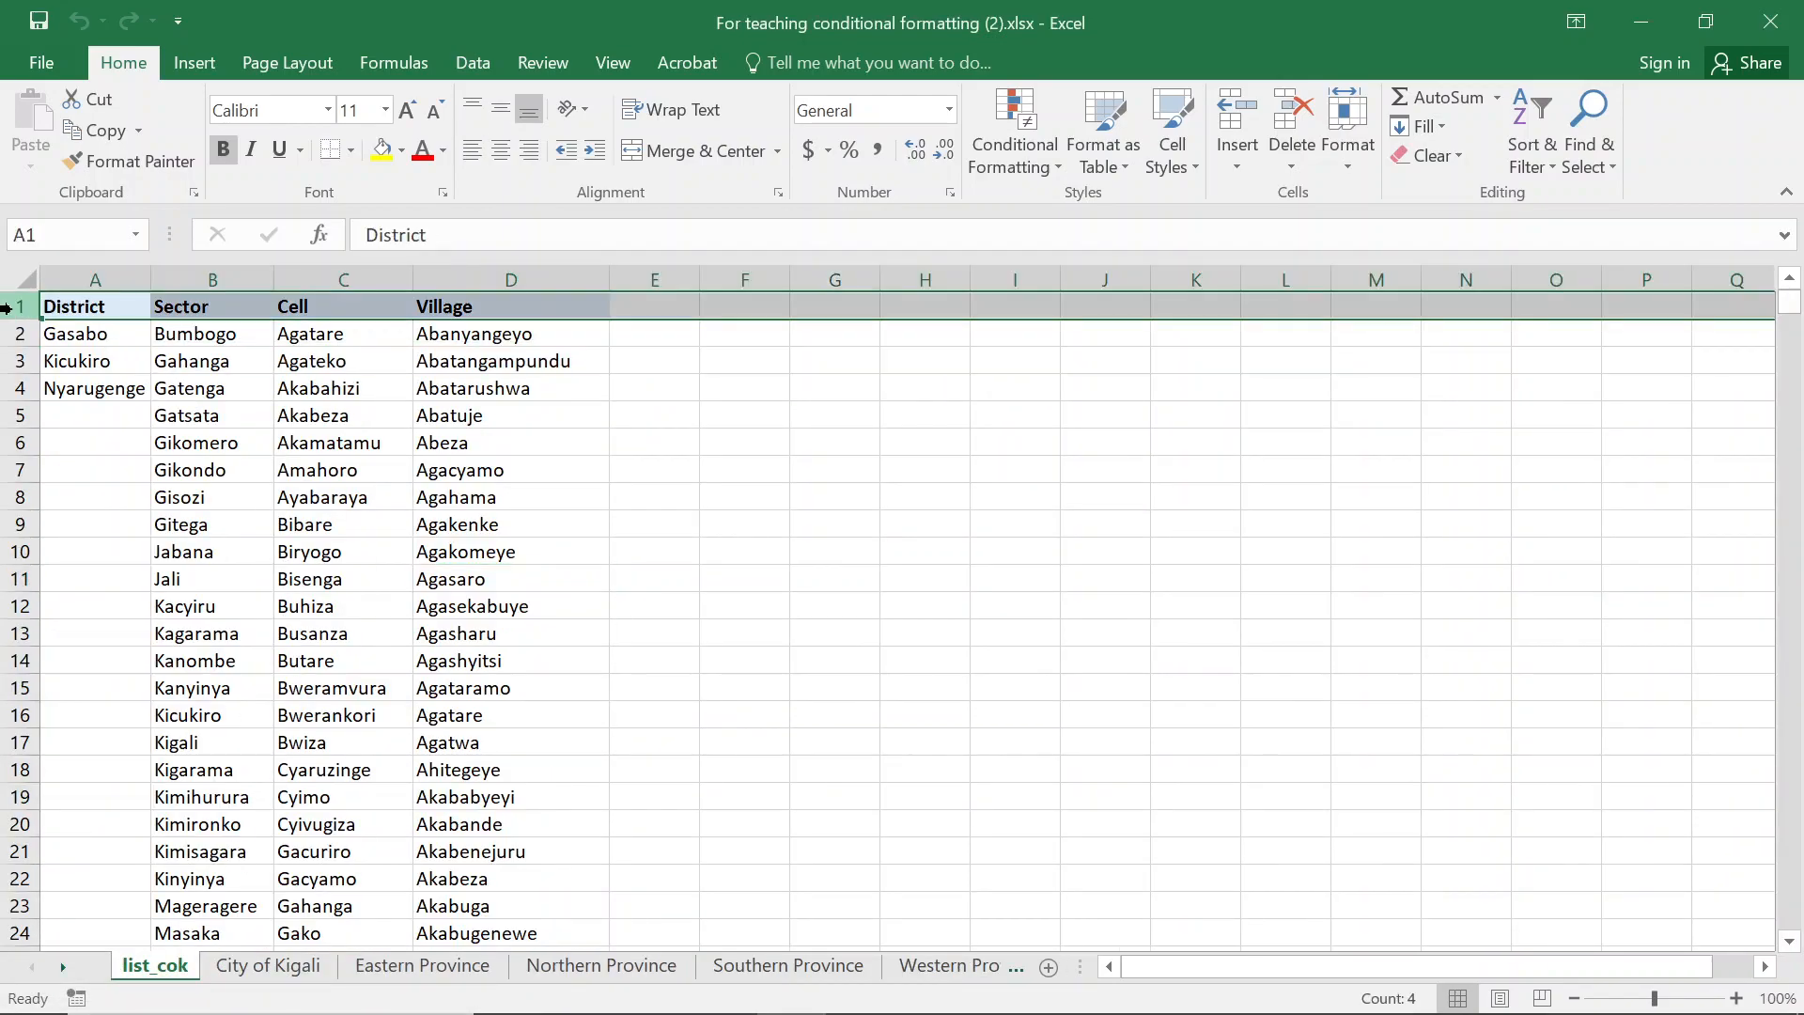
right_click(21, 310)
left_click(71, 505)
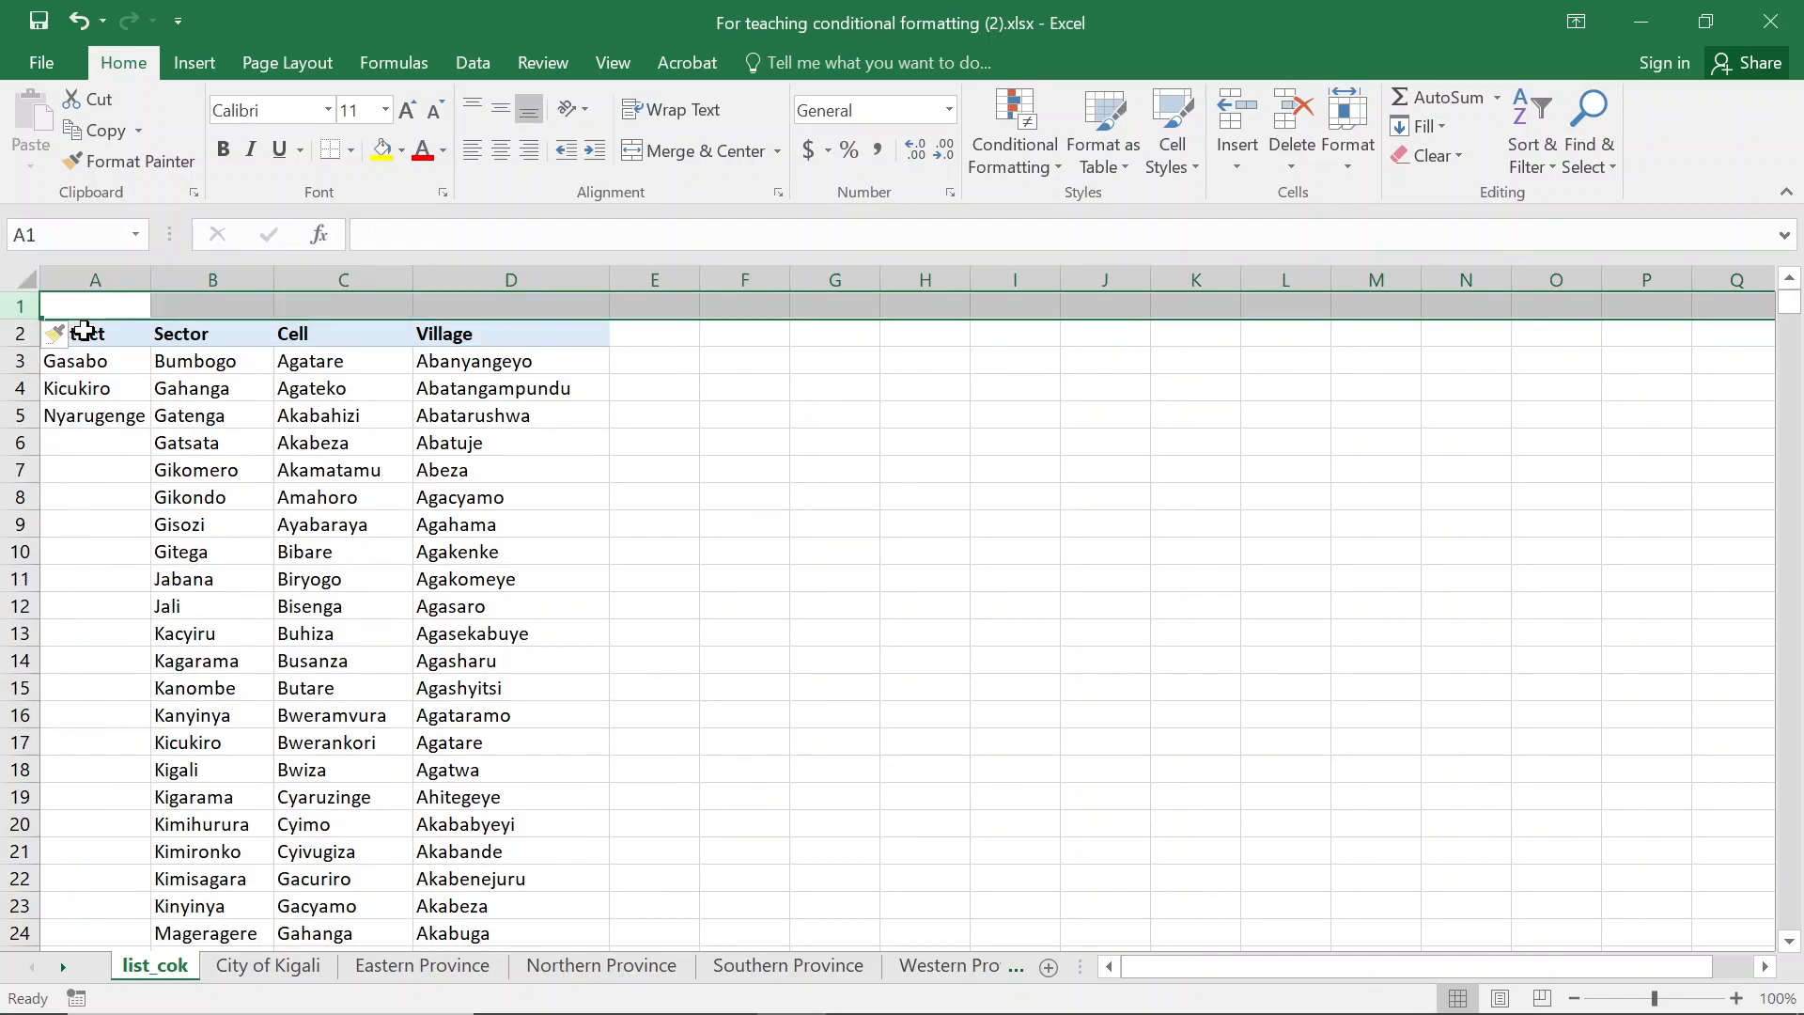
Enter the title "list of unique administrative entities with the City of Kigali" in A1 and save the workbook
left_click(54, 310)
type("list of")
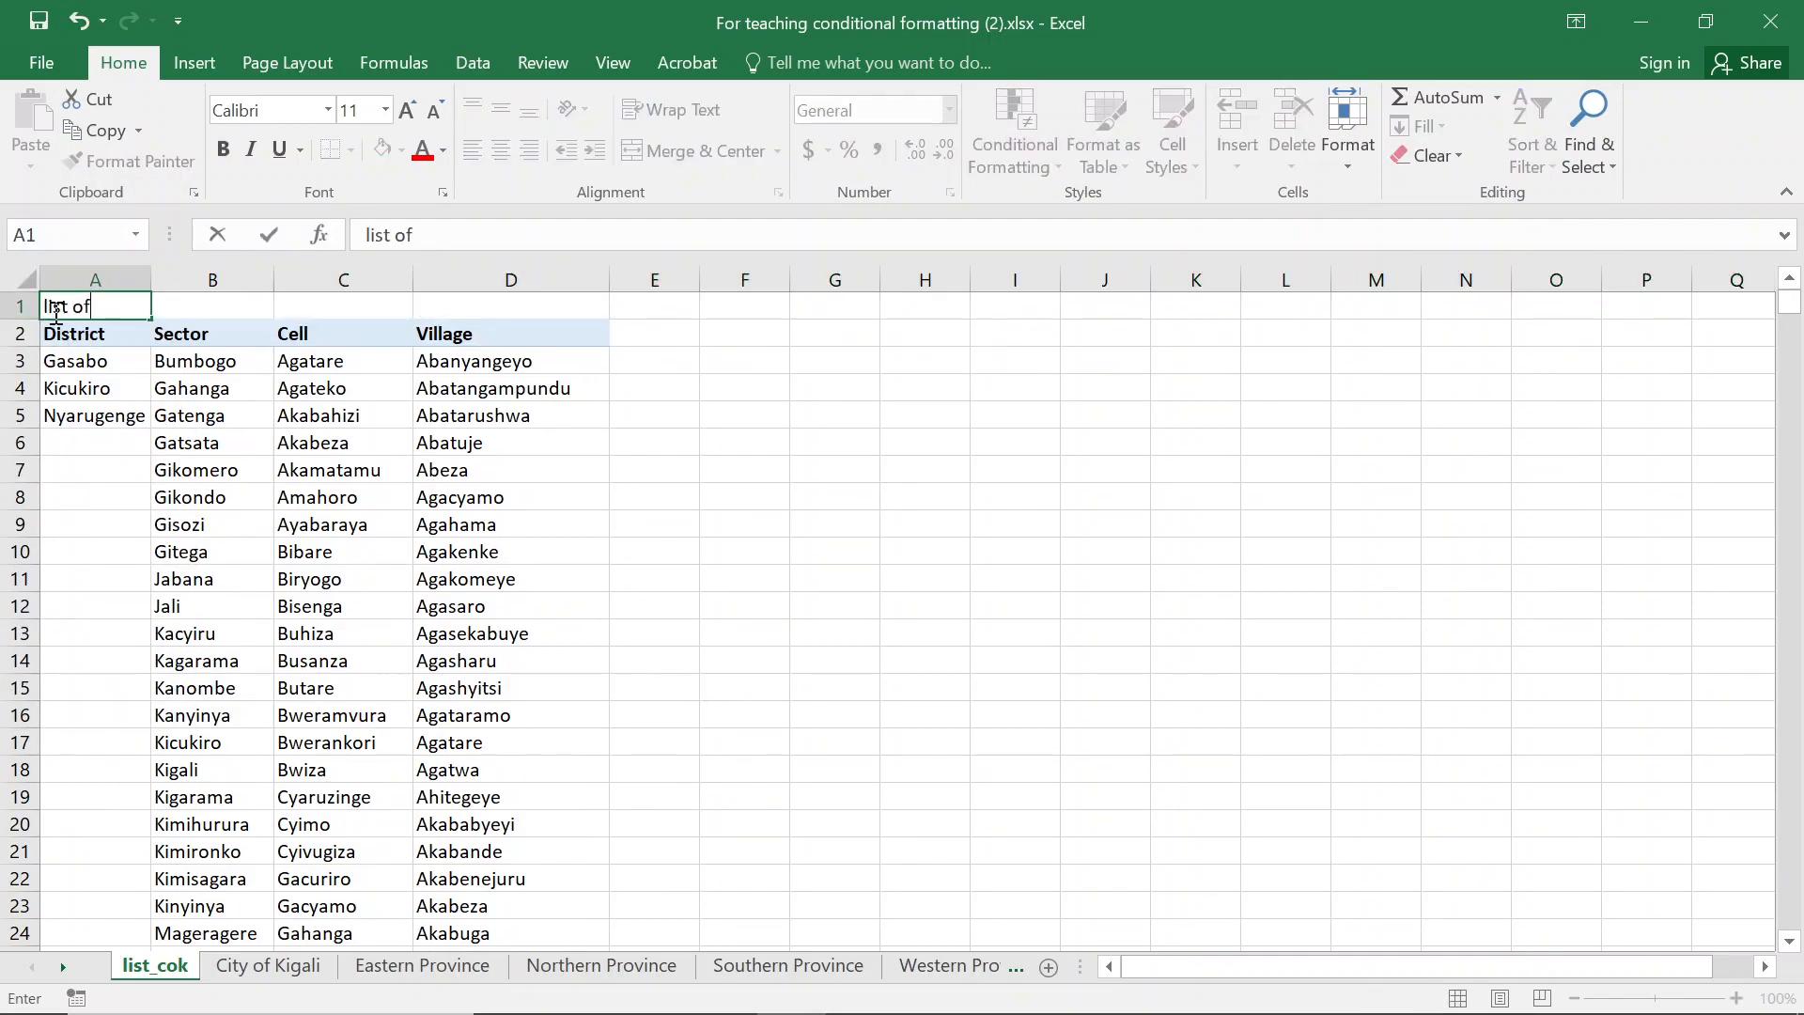
type(" unique administrati")
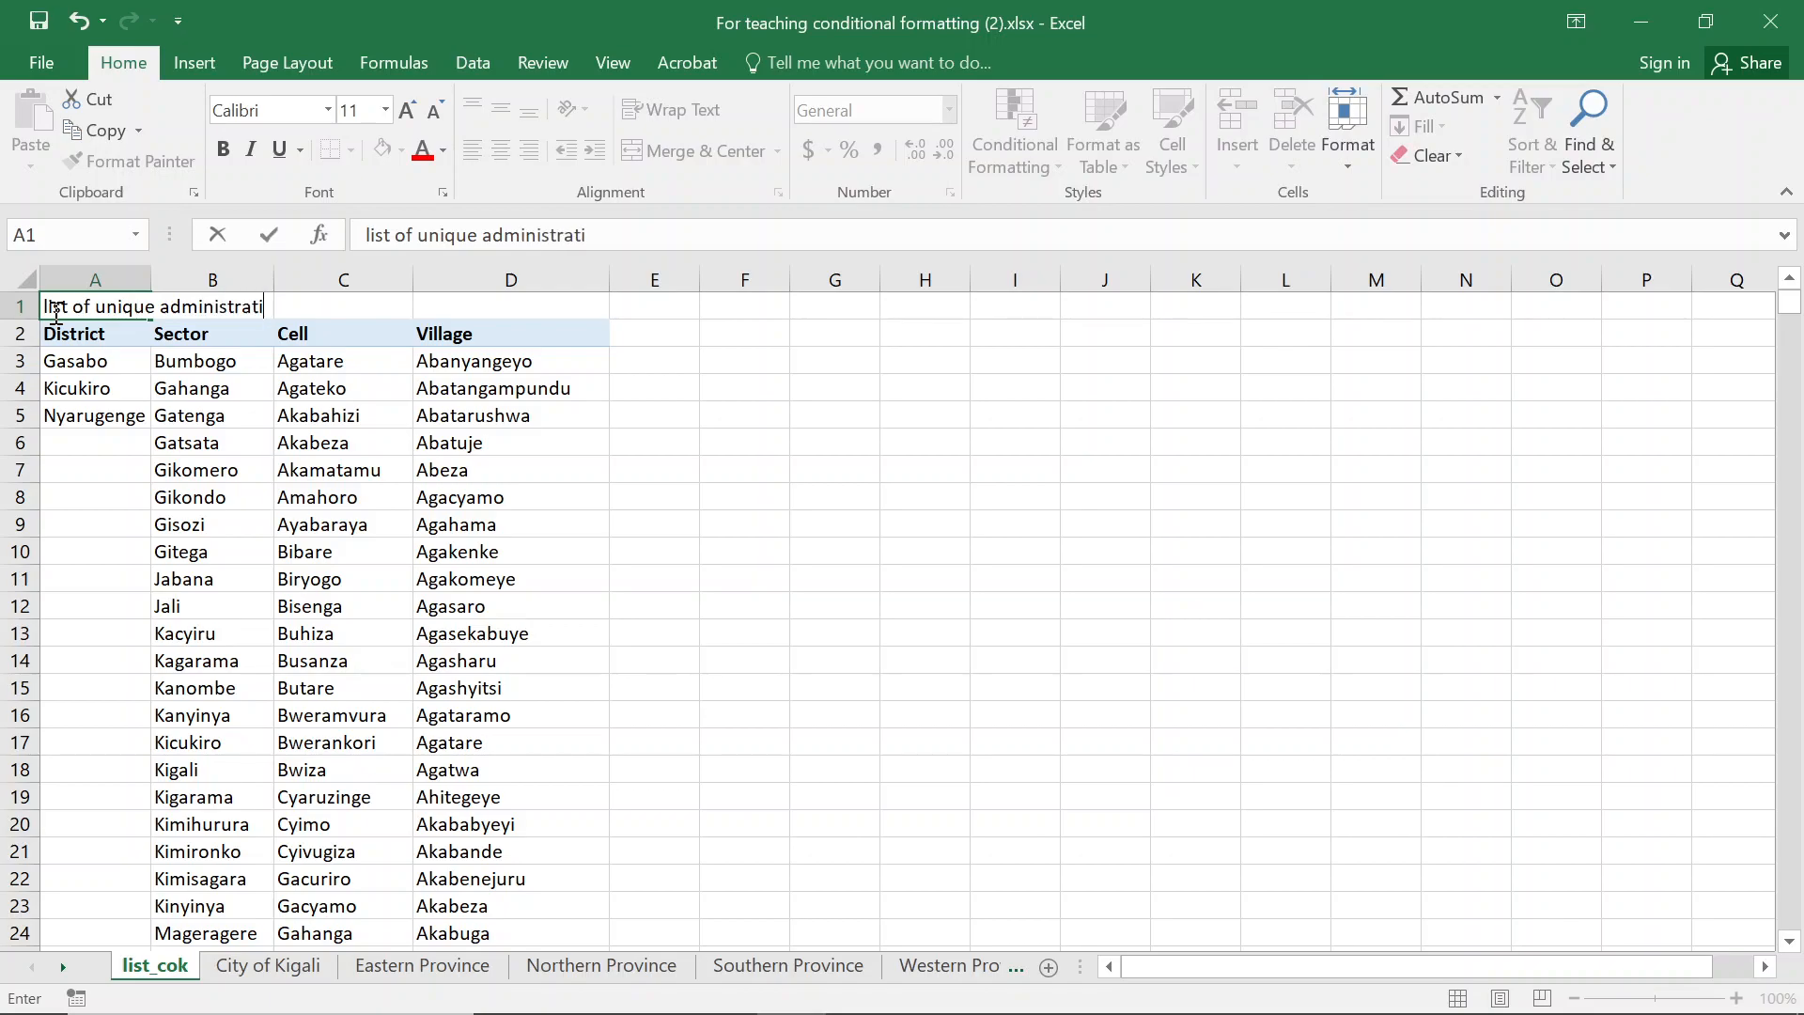
type("ve entities ")
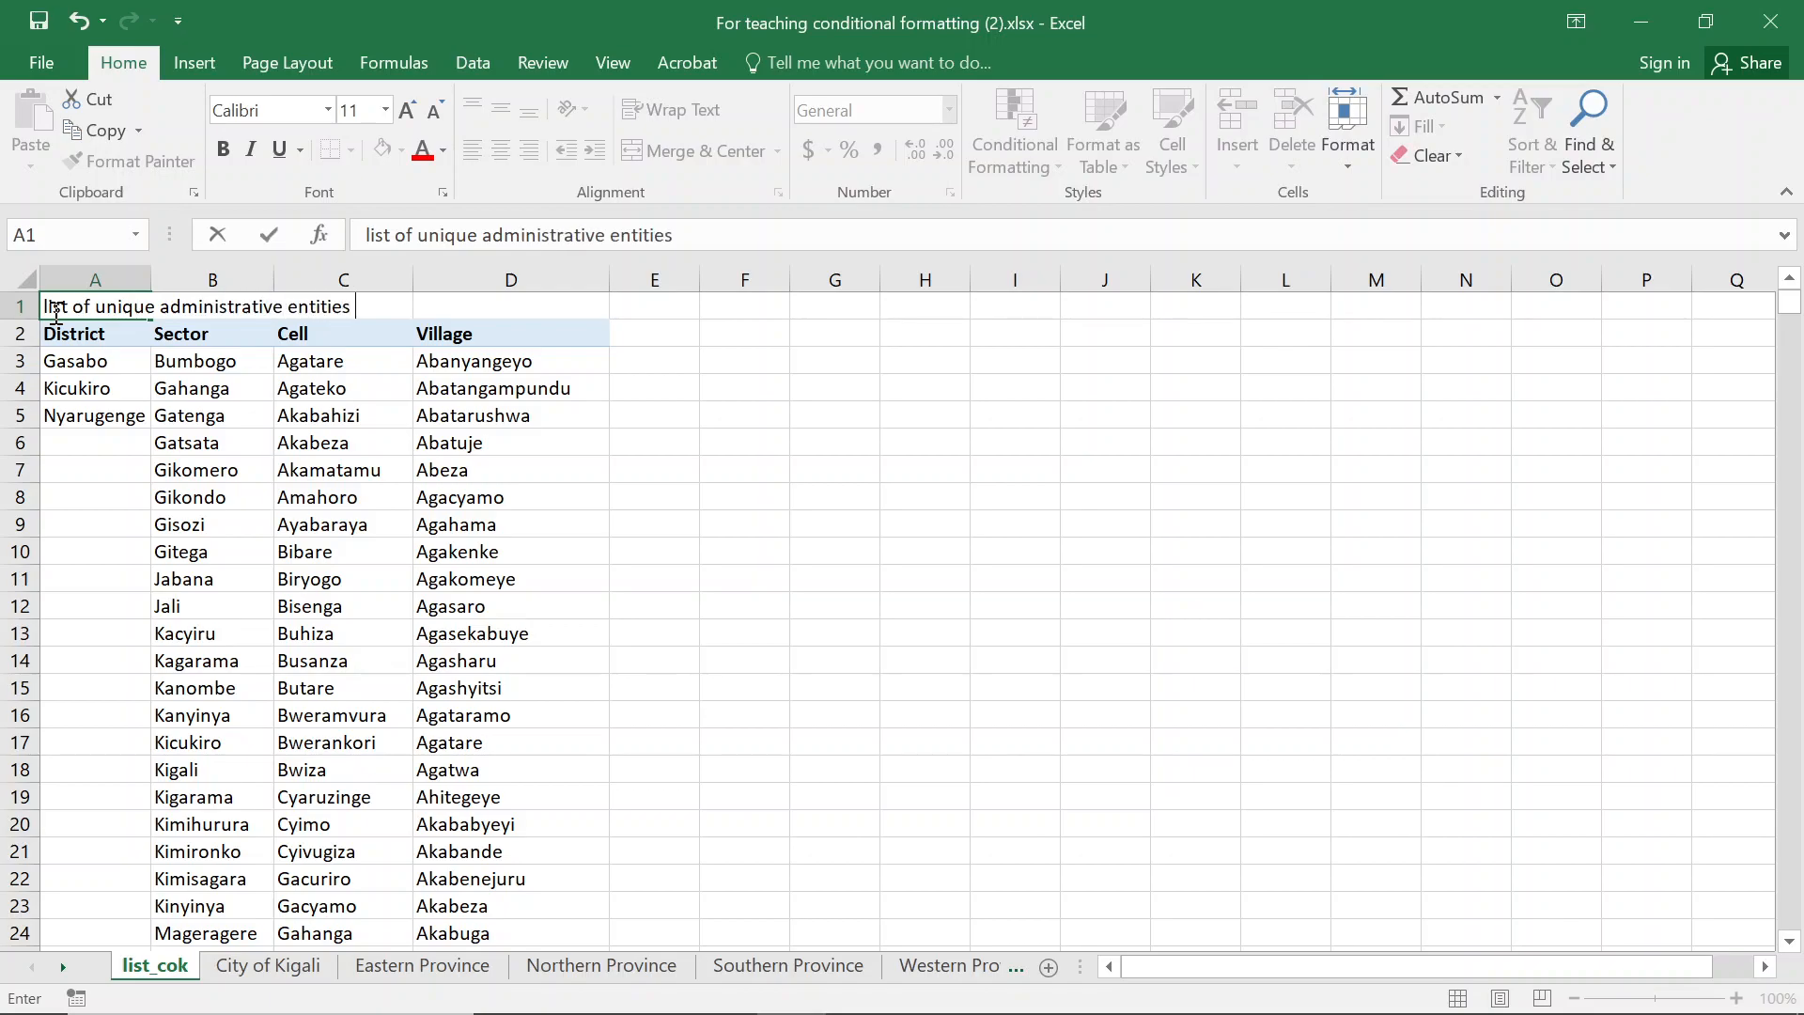
type("with the C")
key("BackSpace")
type("the City of Kigali")
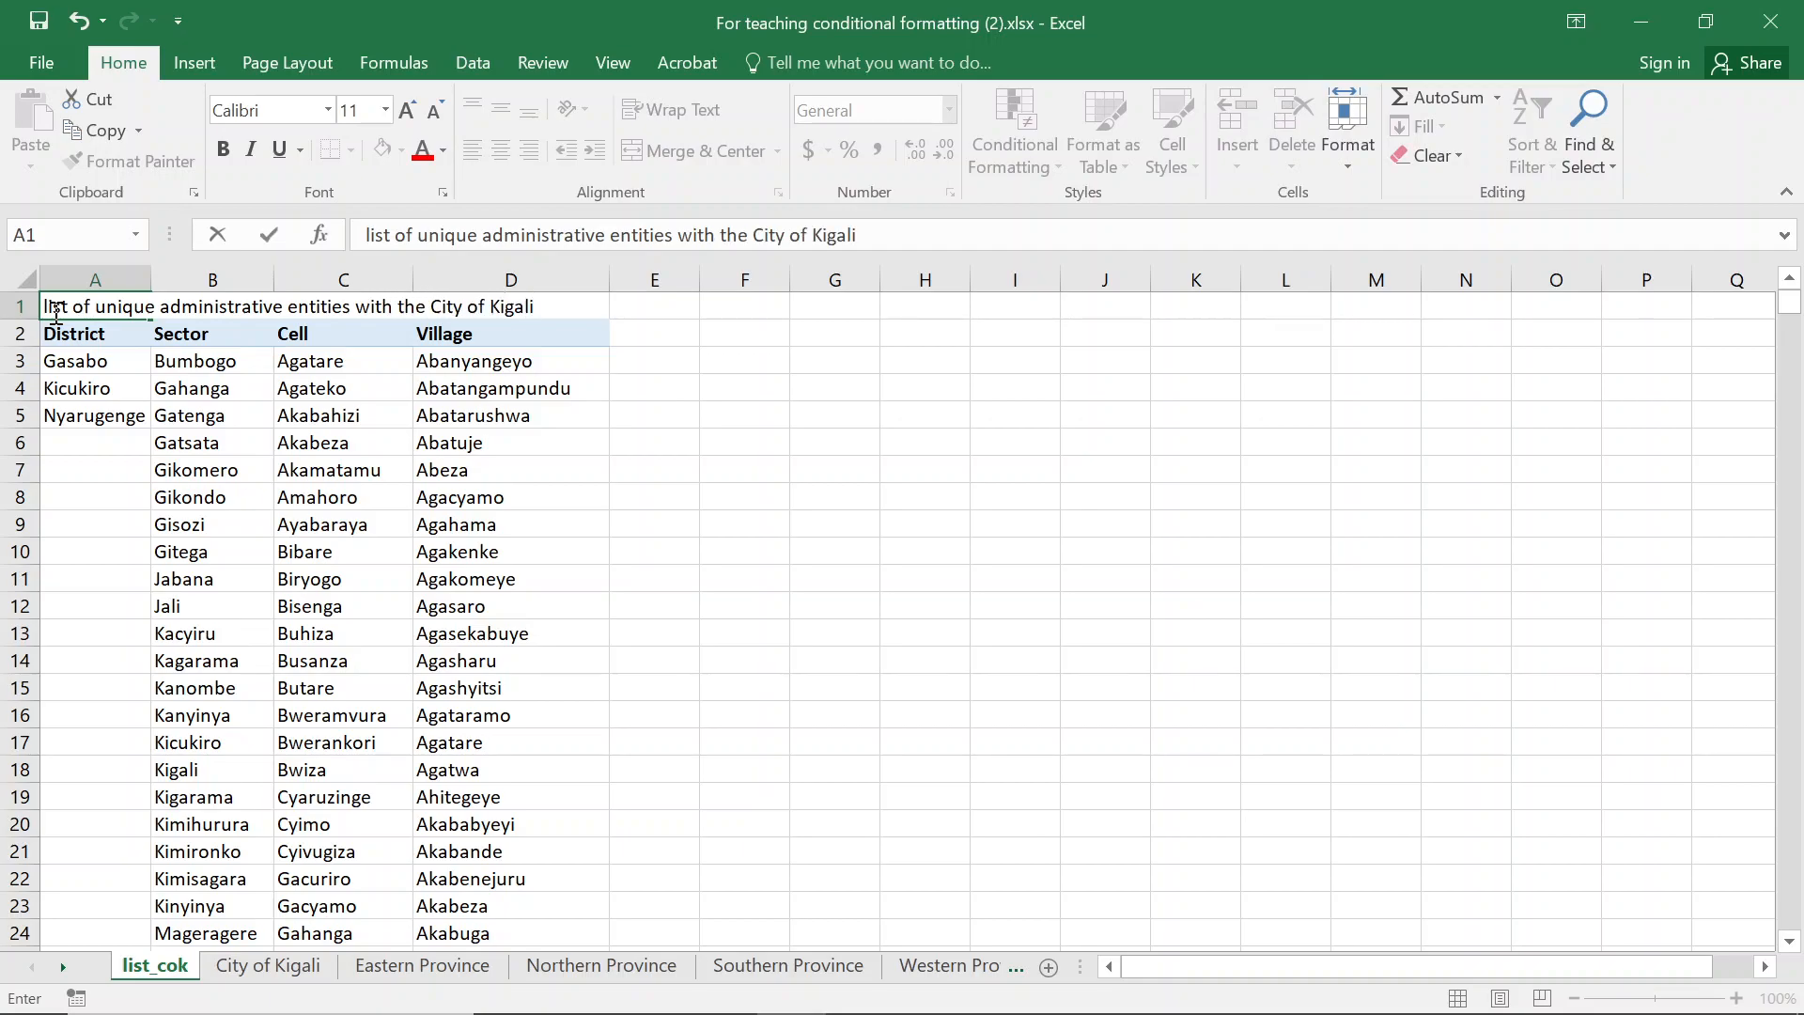
key("Return")
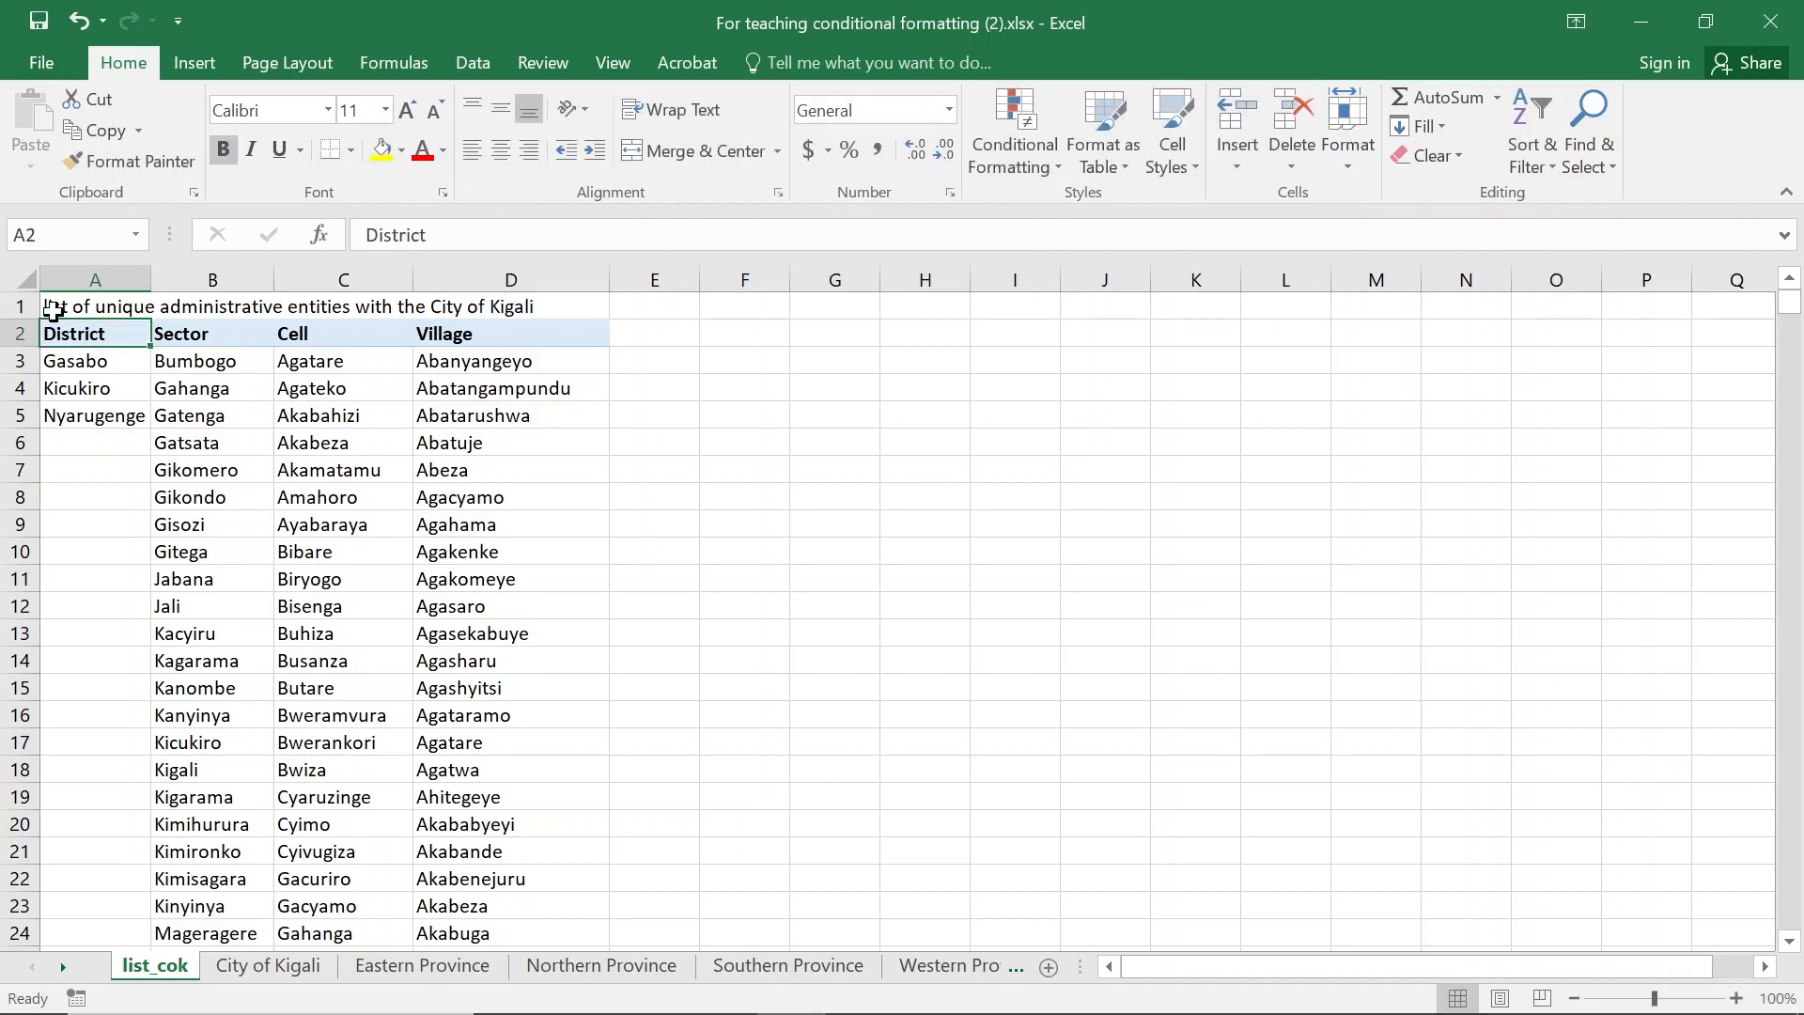
key("ctrl+s")
On the City of Kigali sheet, list the function names Search, isnumber, or and not in cells G4 to G7
left_click(263, 966)
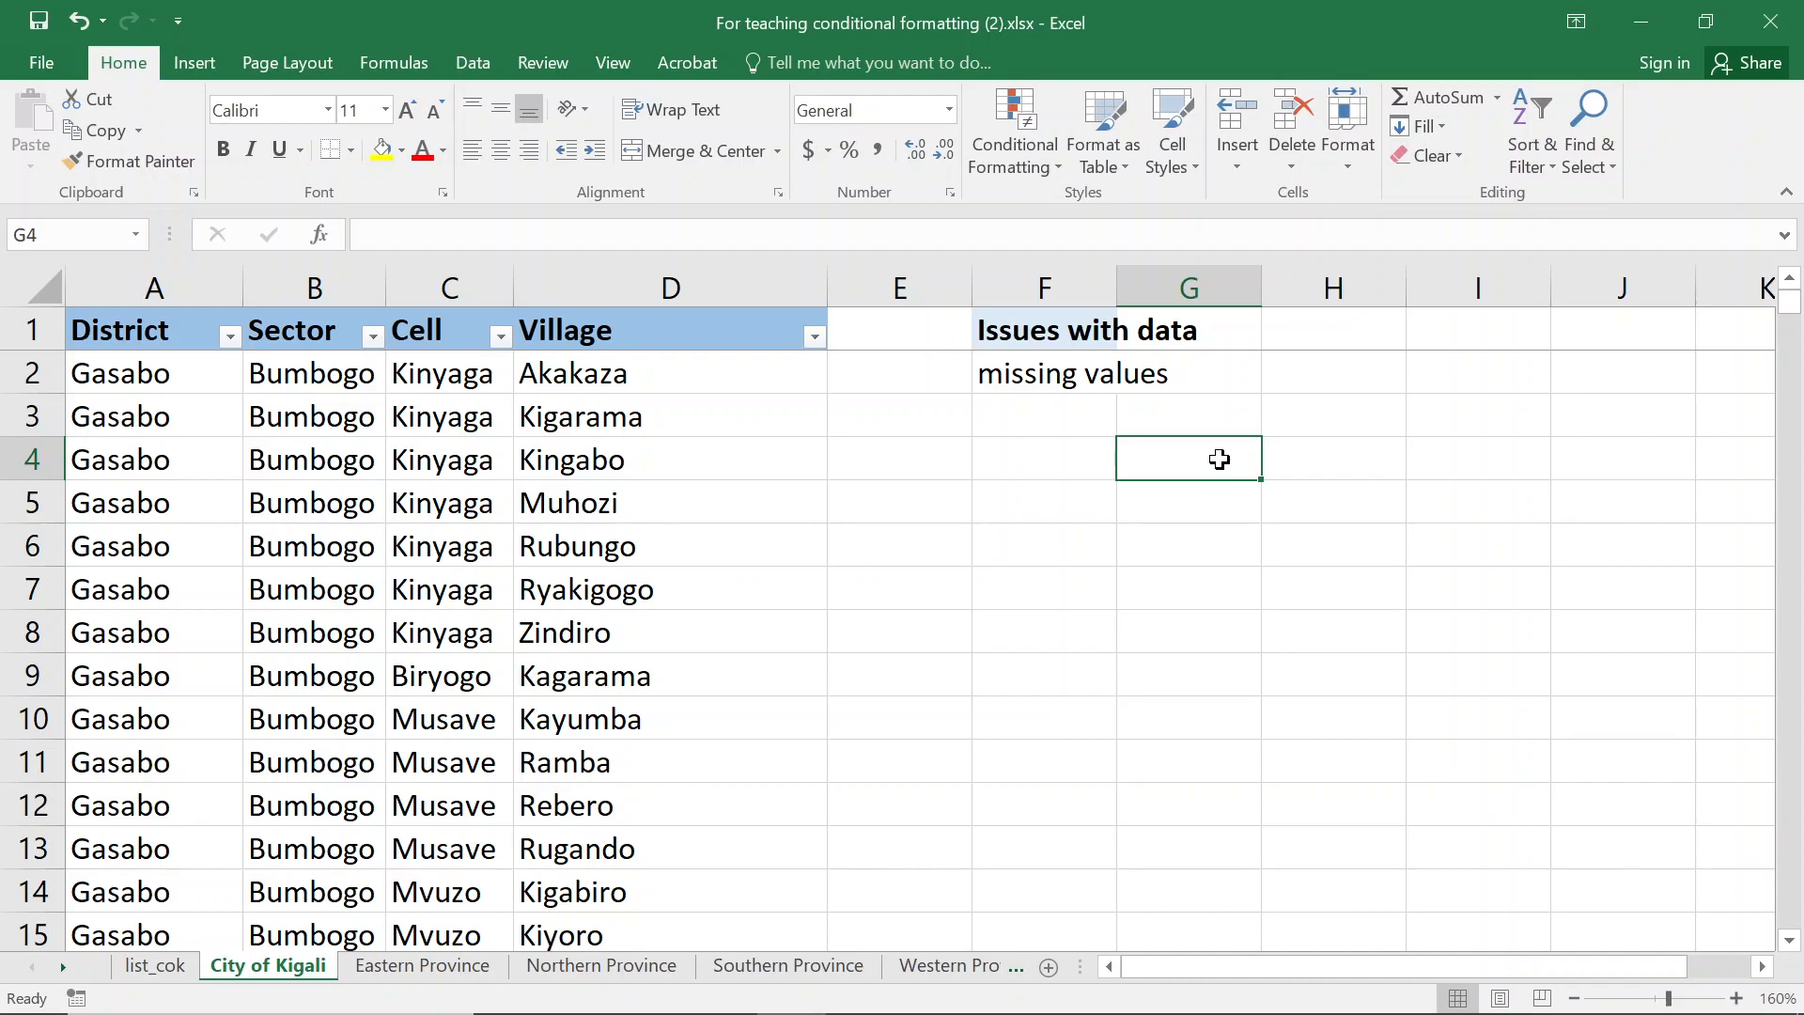
type("Search")
key("Return")
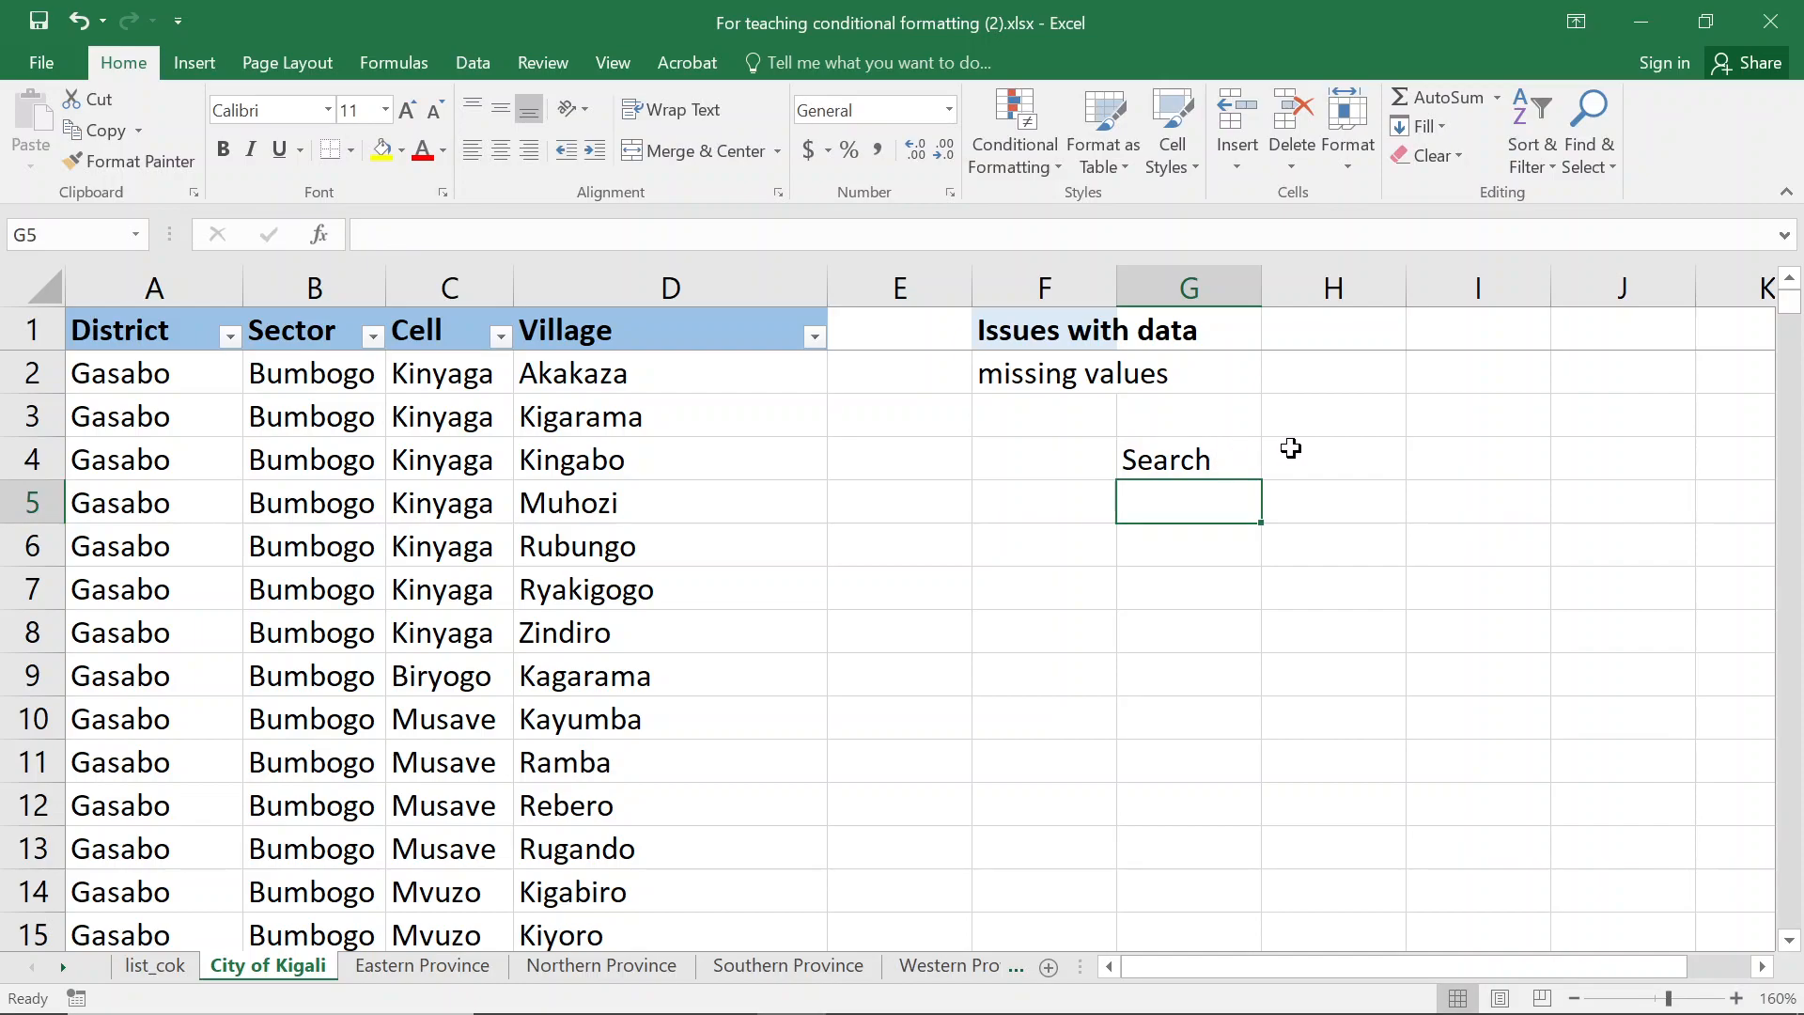
type("isnumber")
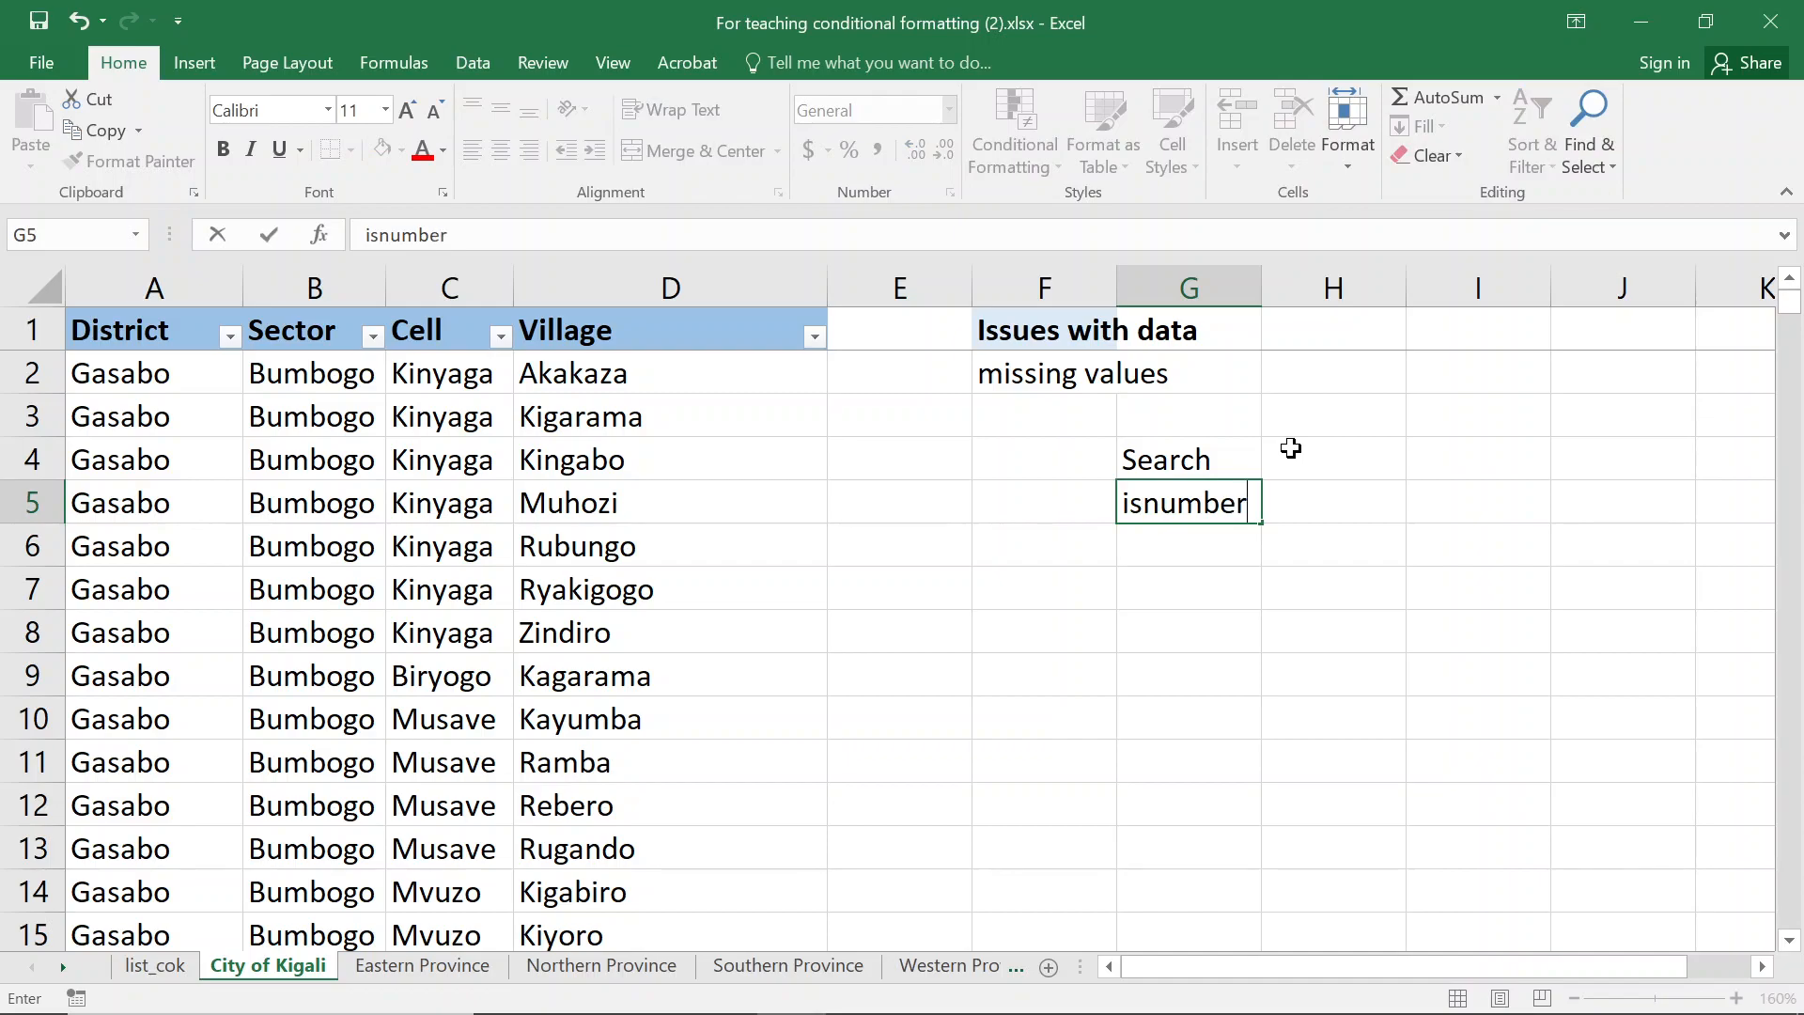
key("Return")
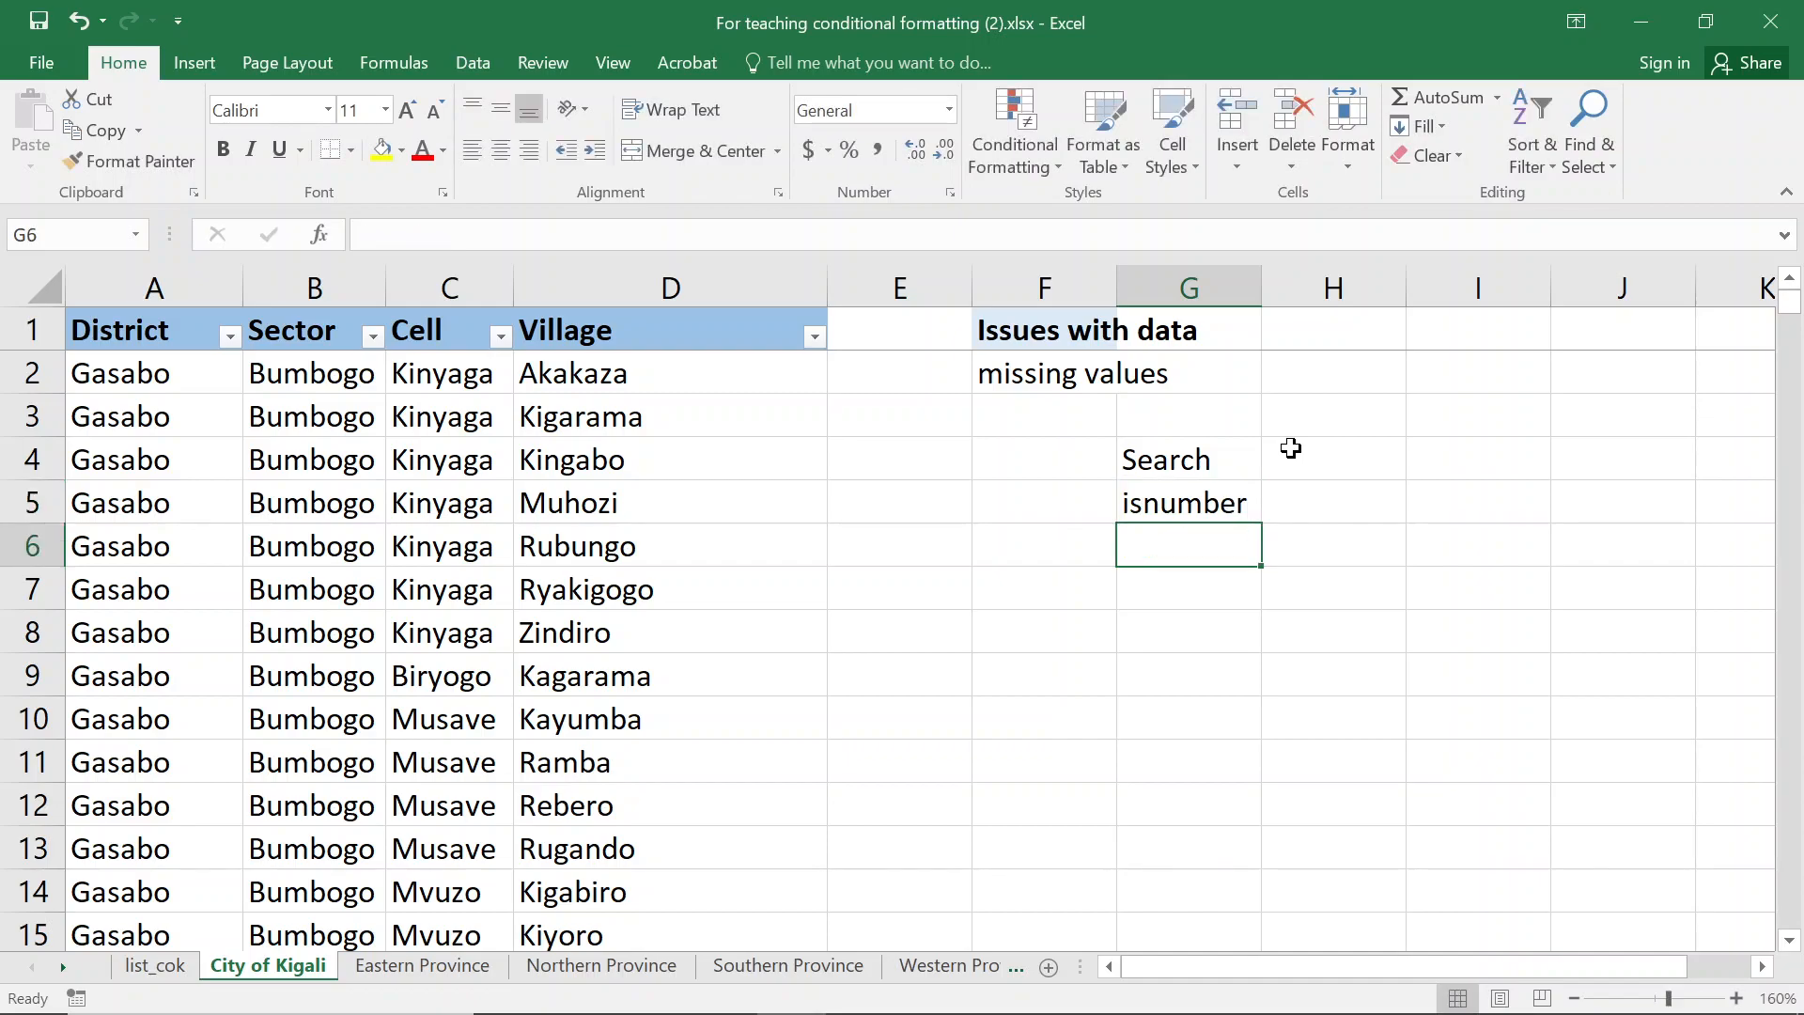
type("or")
key("Return")
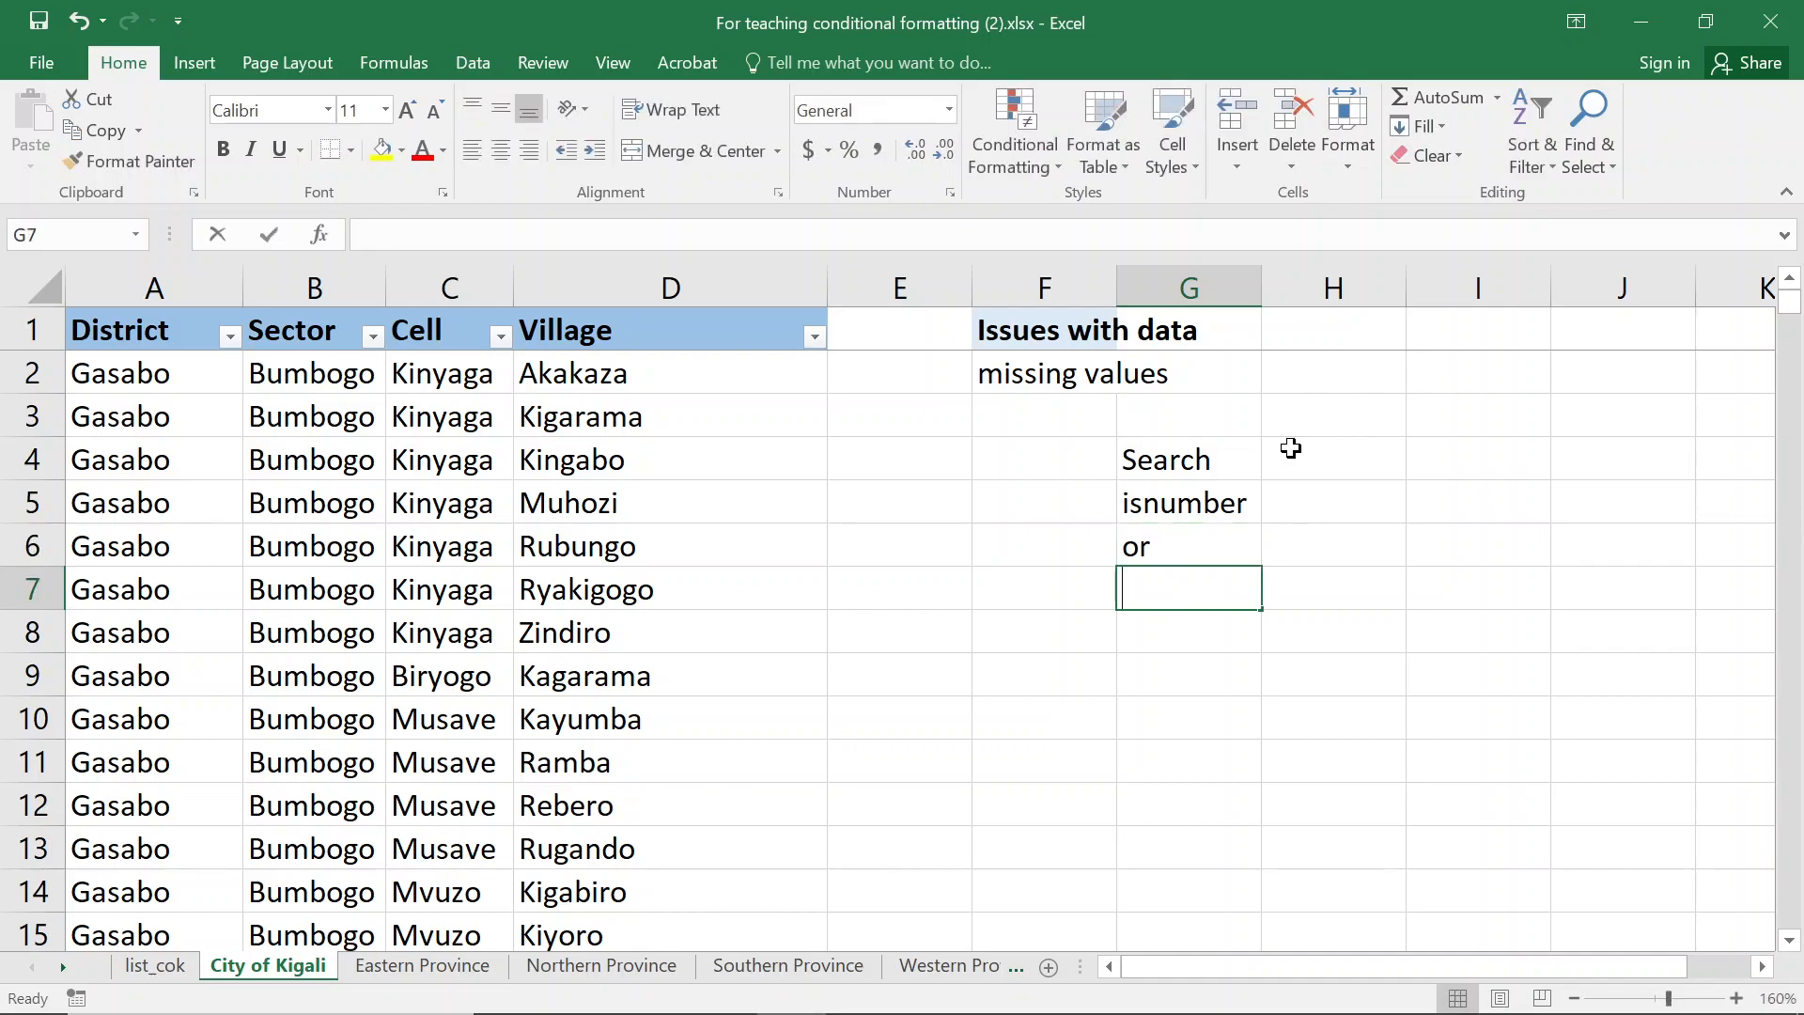
type("not")
key("Return")
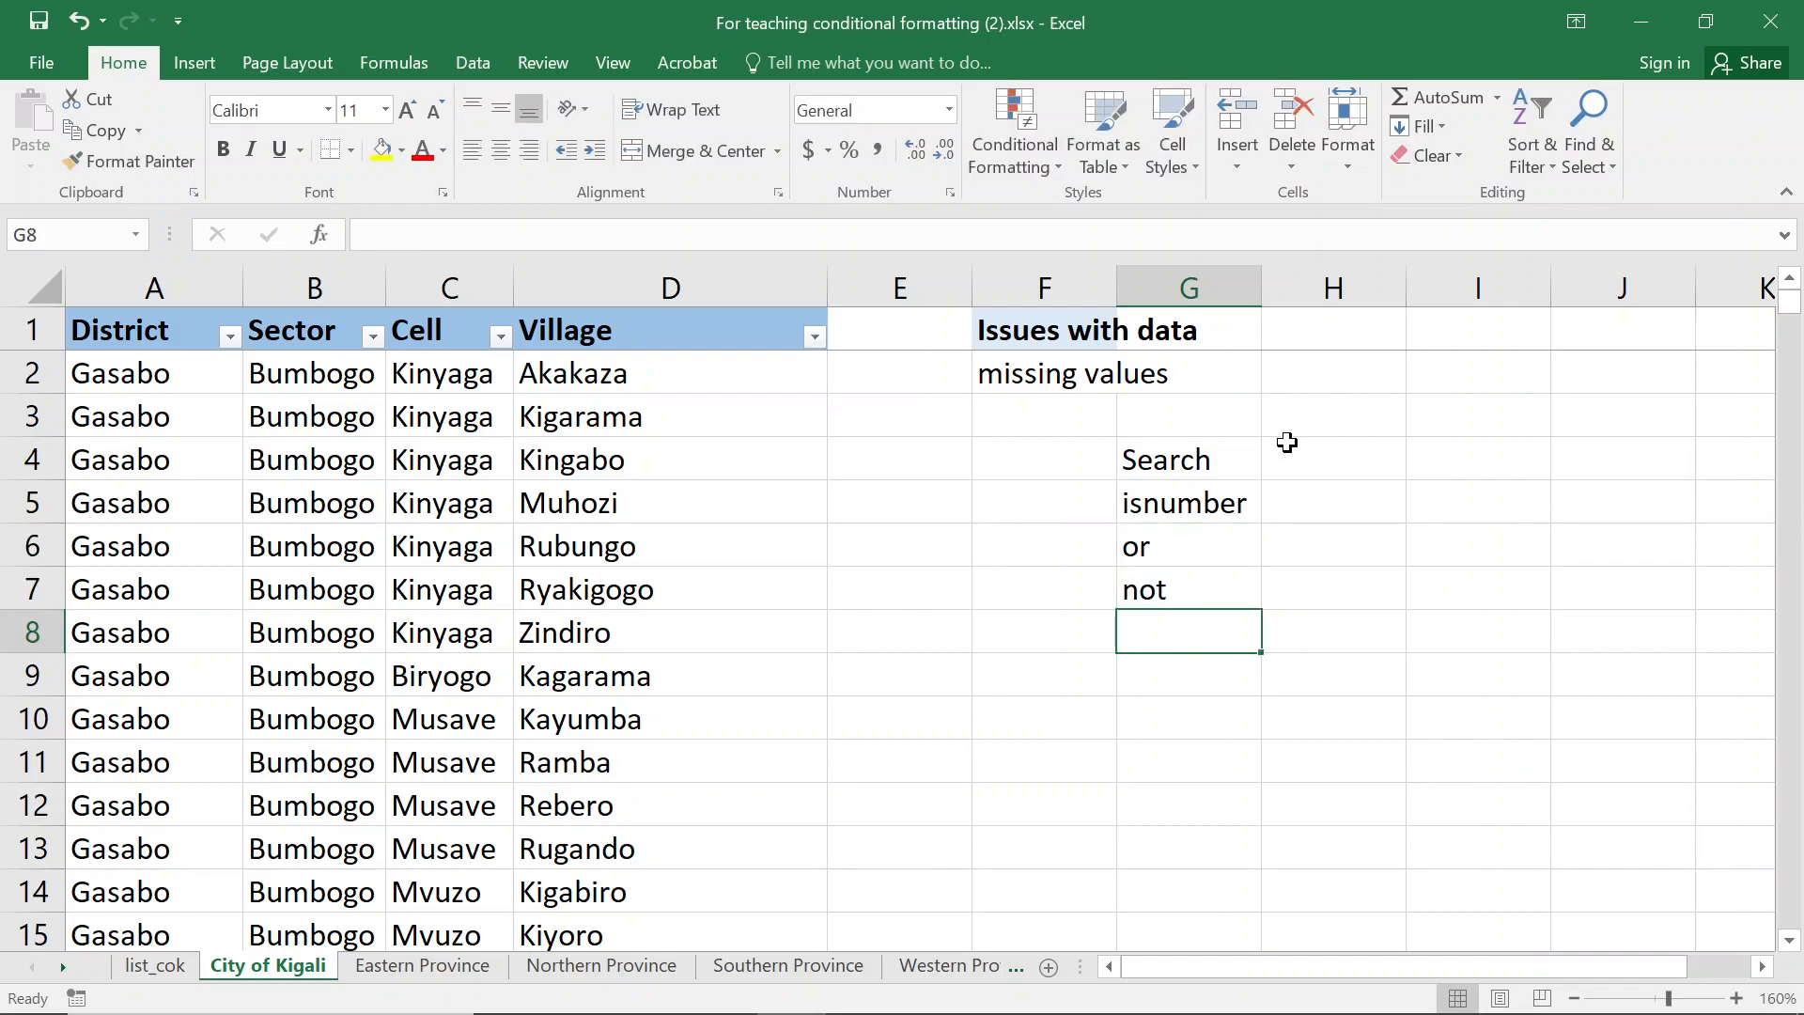
left_click_drag(1172, 470, 1175, 596)
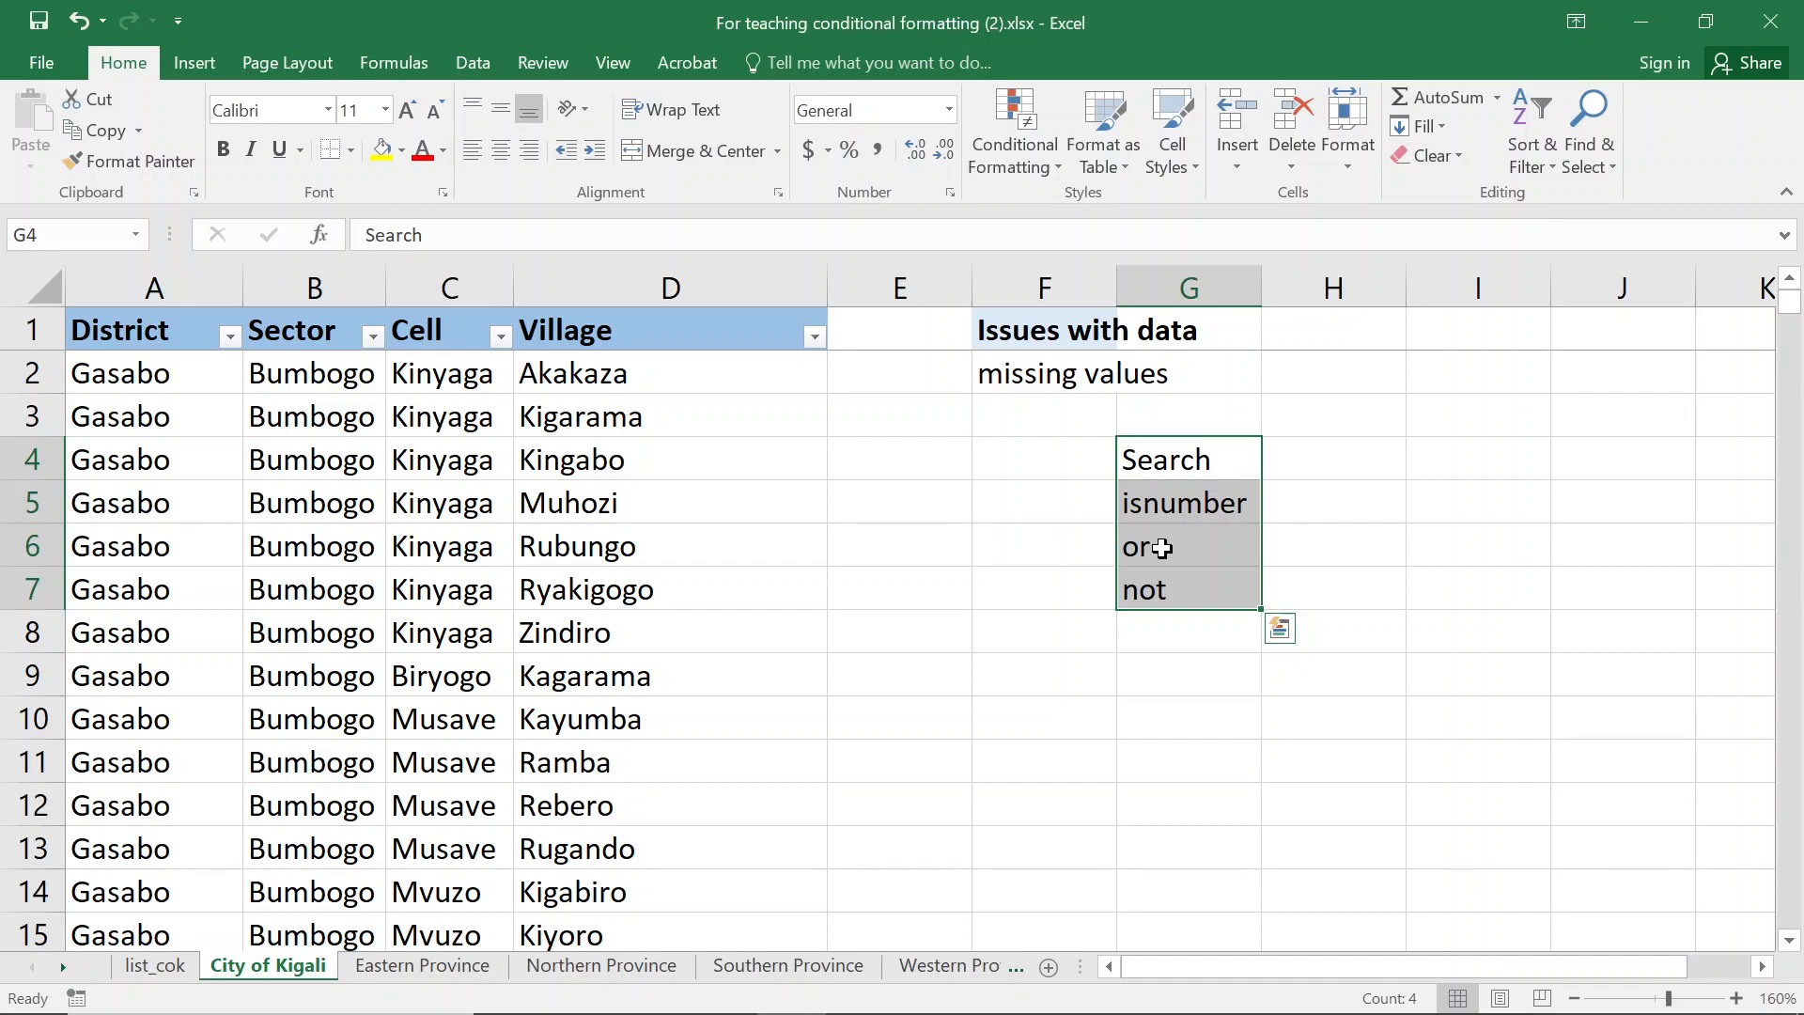
Enter the sample sentence "I am going to the market" in H2
left_click(1339, 381)
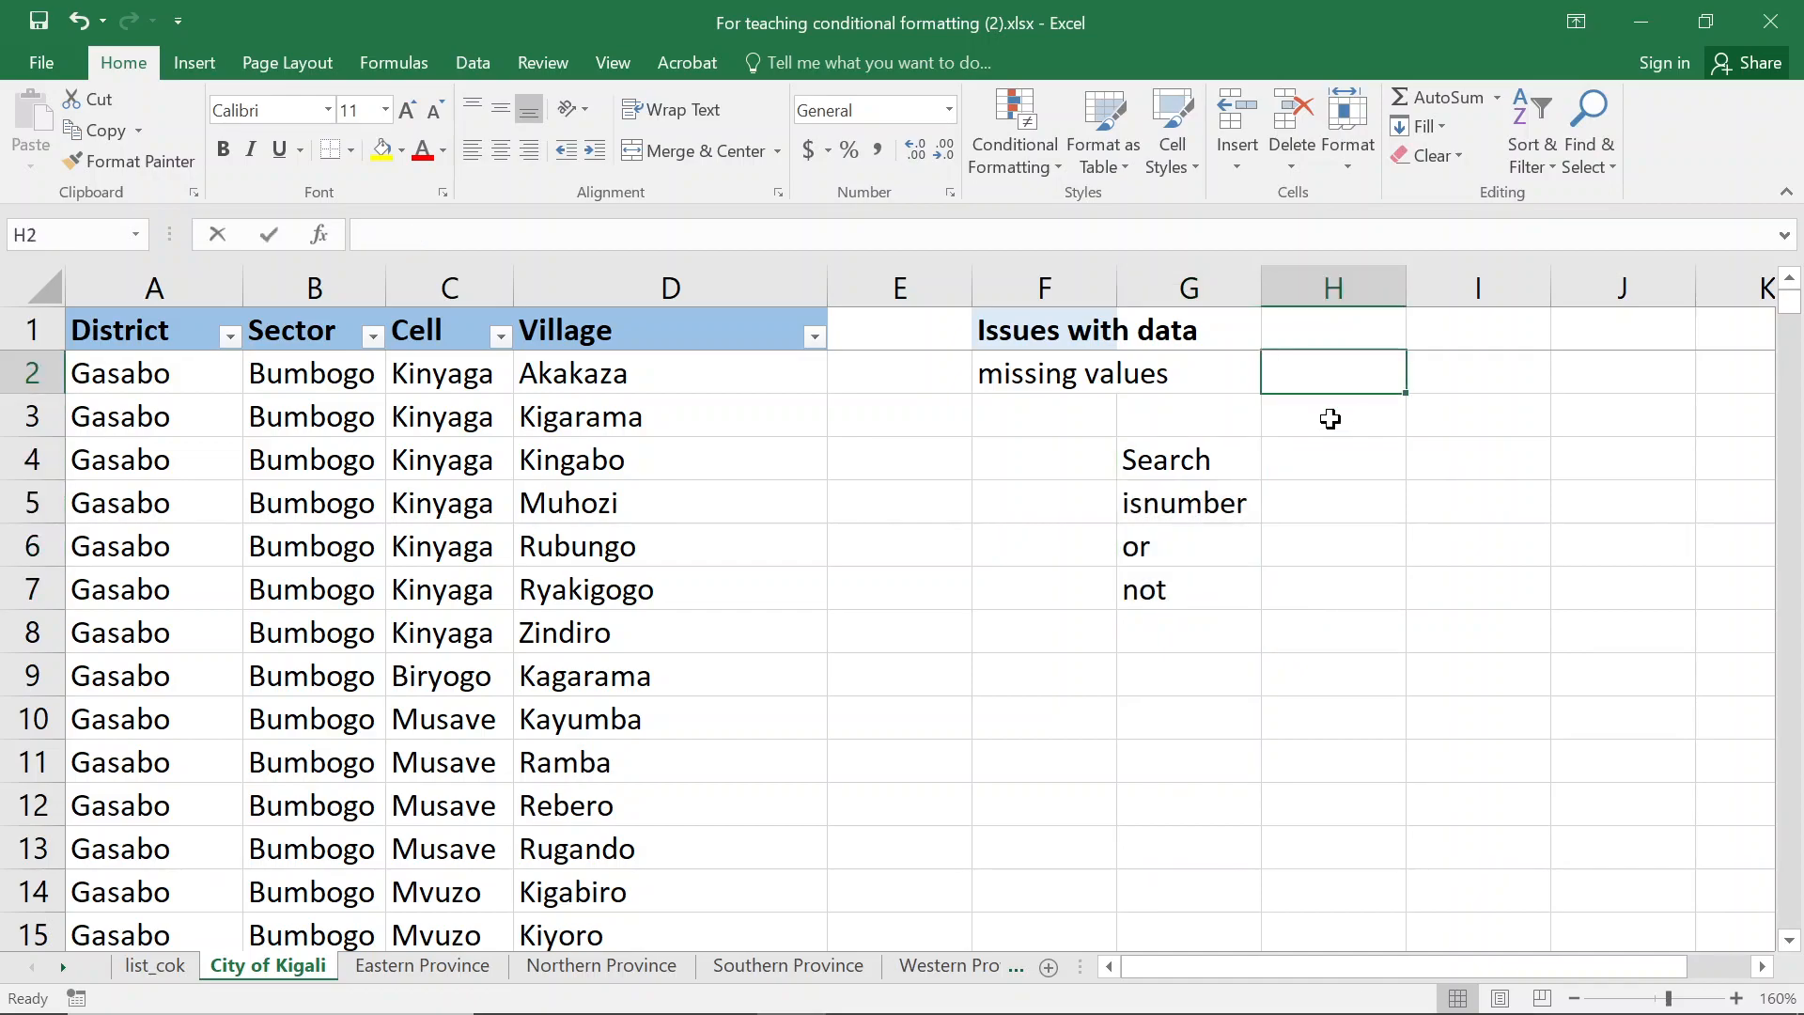
type("I am going to the me")
key("BackSpace")
key("BackSpace")
type("a")
key("BackSpace")
type("market")
key("Return")
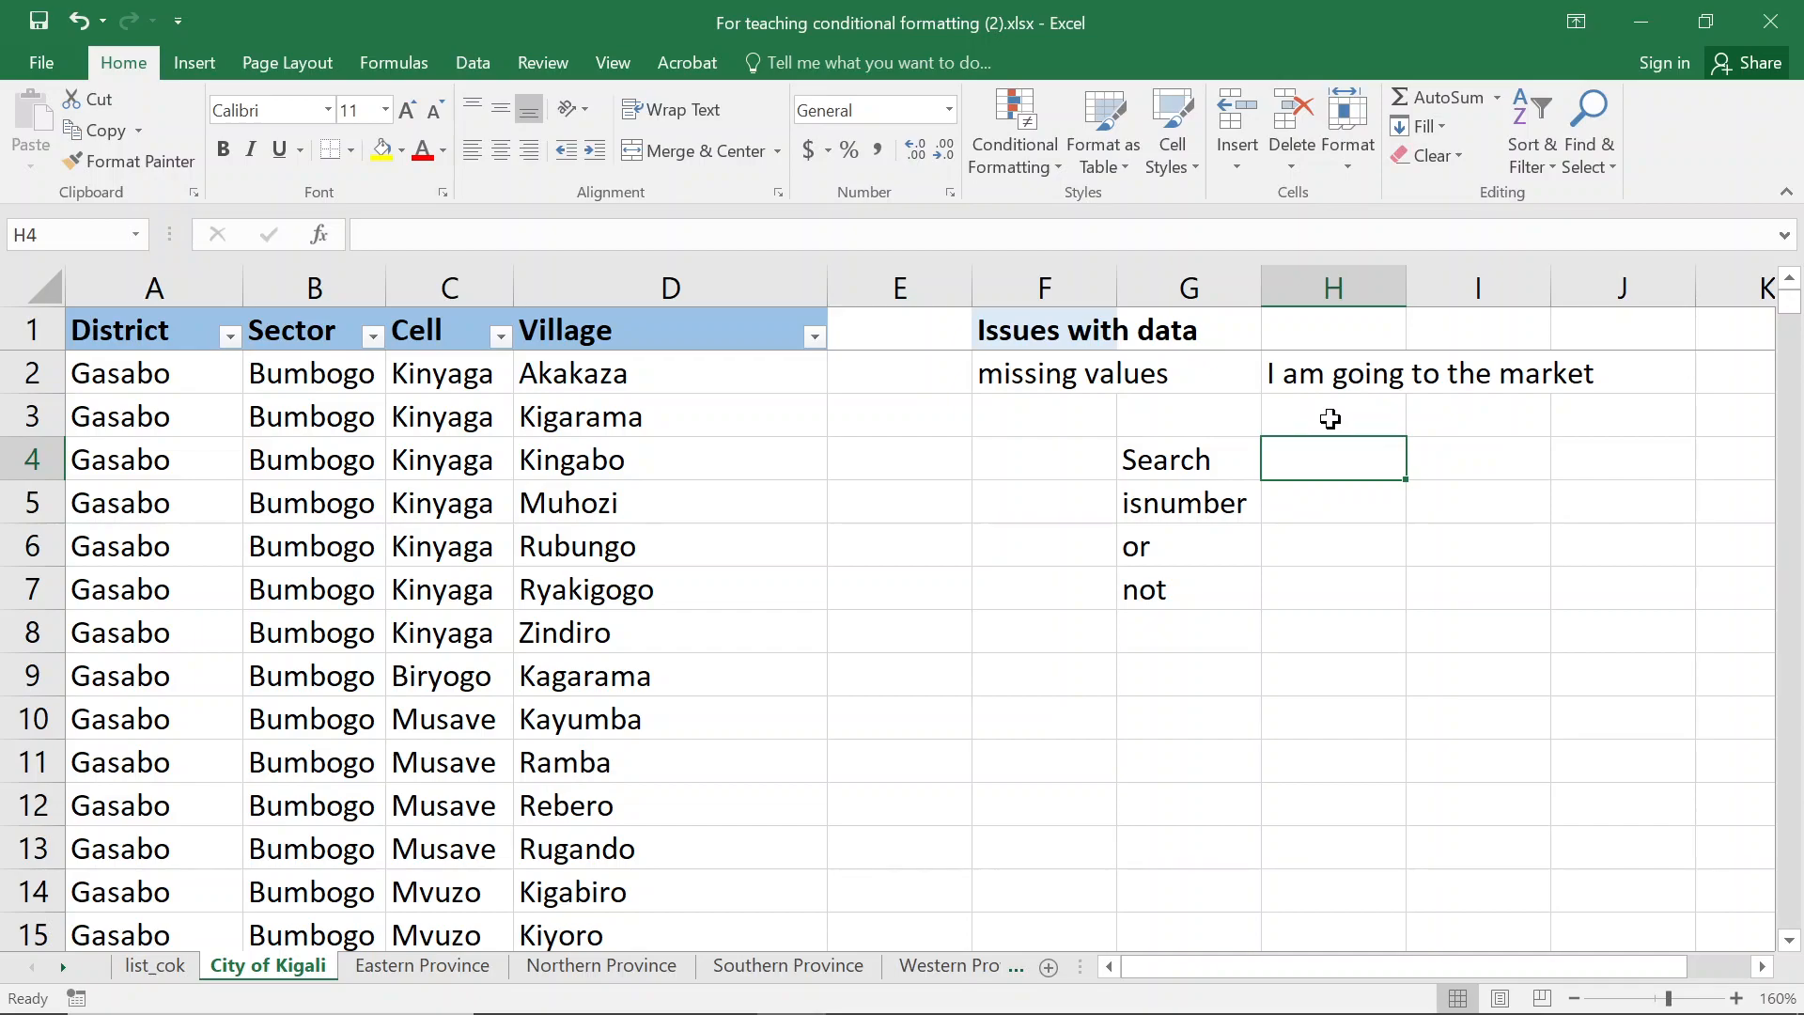
Enter a SEARCH formula in H4 that looks for "going" within the sentence in H2, without a start number
type("=")
type("sare")
key("BackSpace")
key("BackSpace")
key("BackSpace")
type("earch")
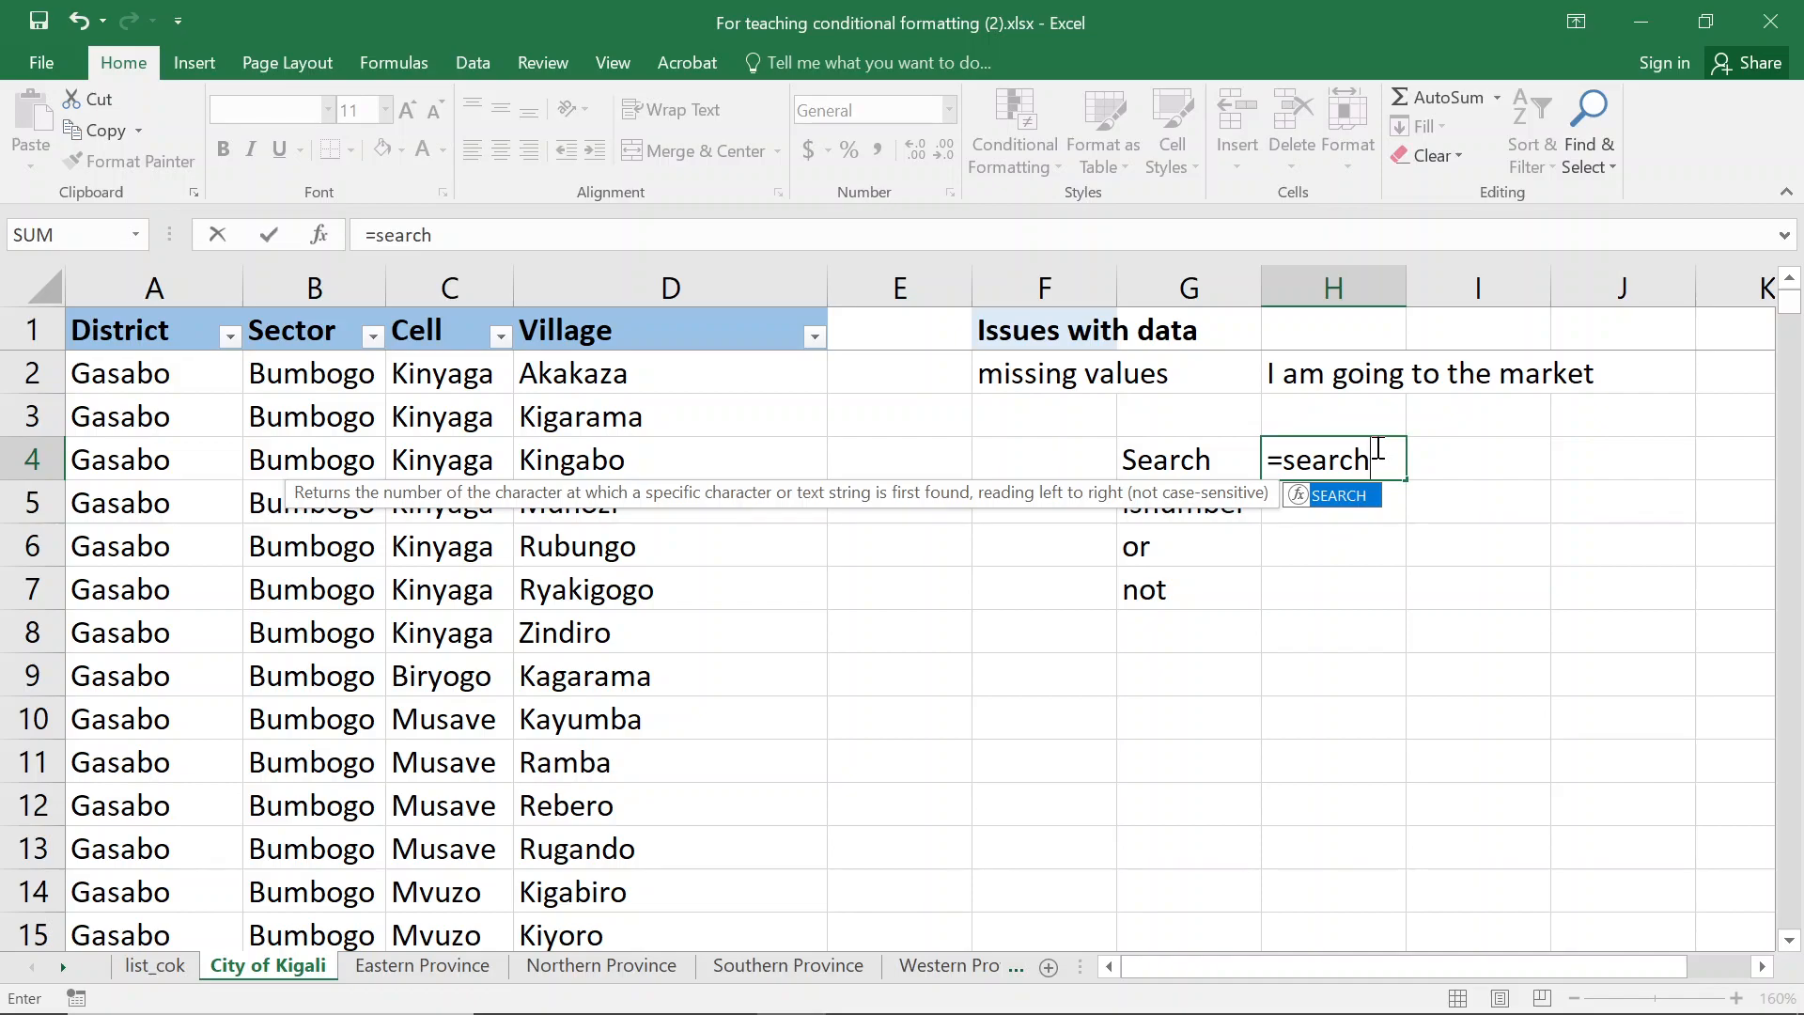
type("(\"going\"")
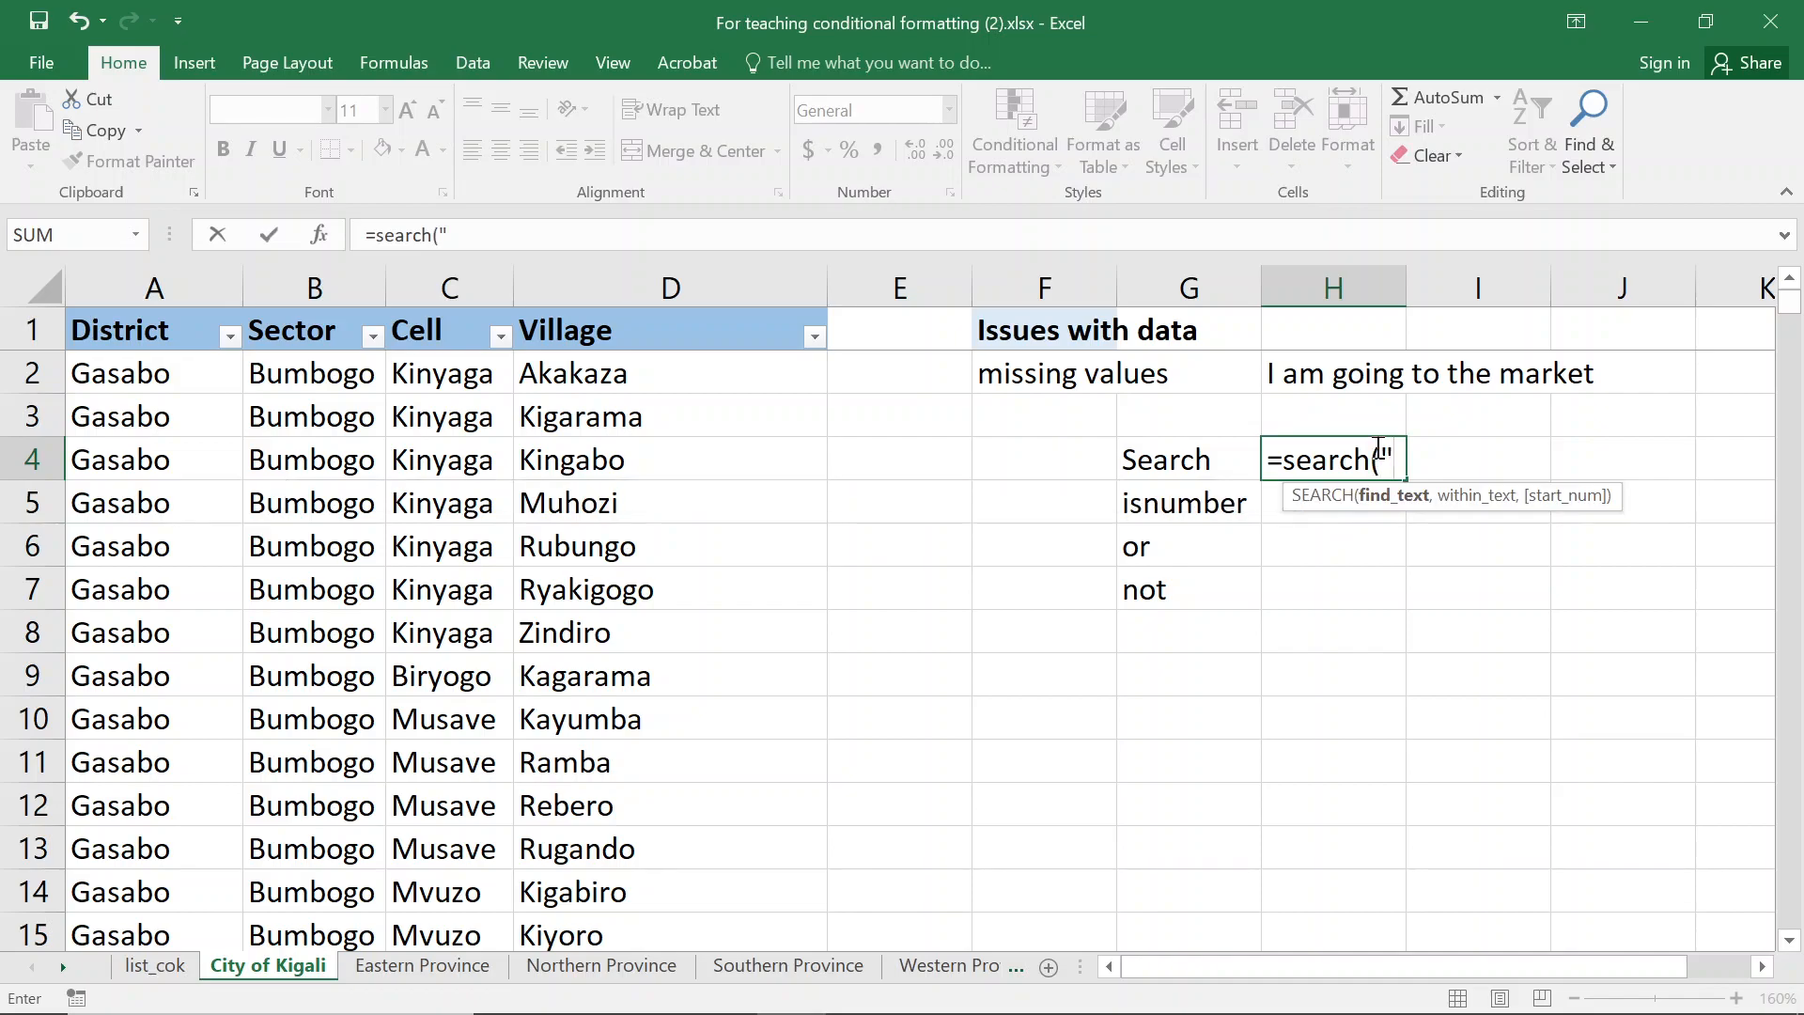
type(",")
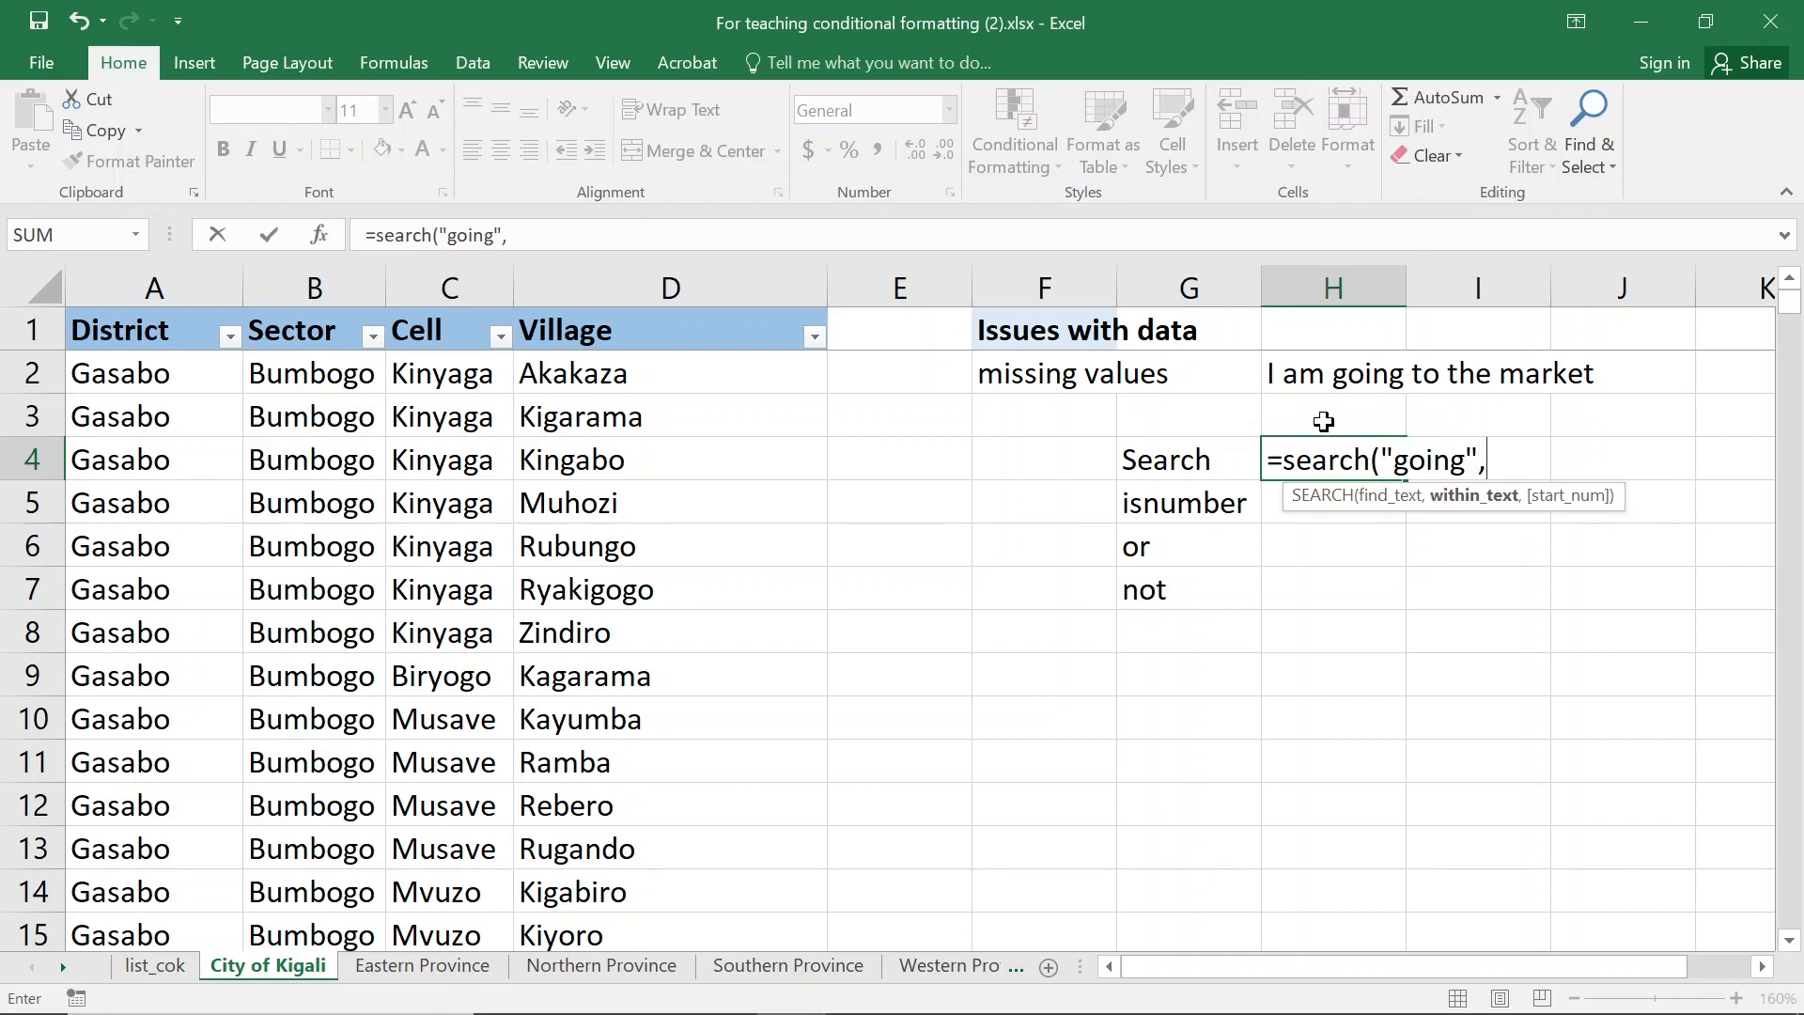
left_click(1308, 379)
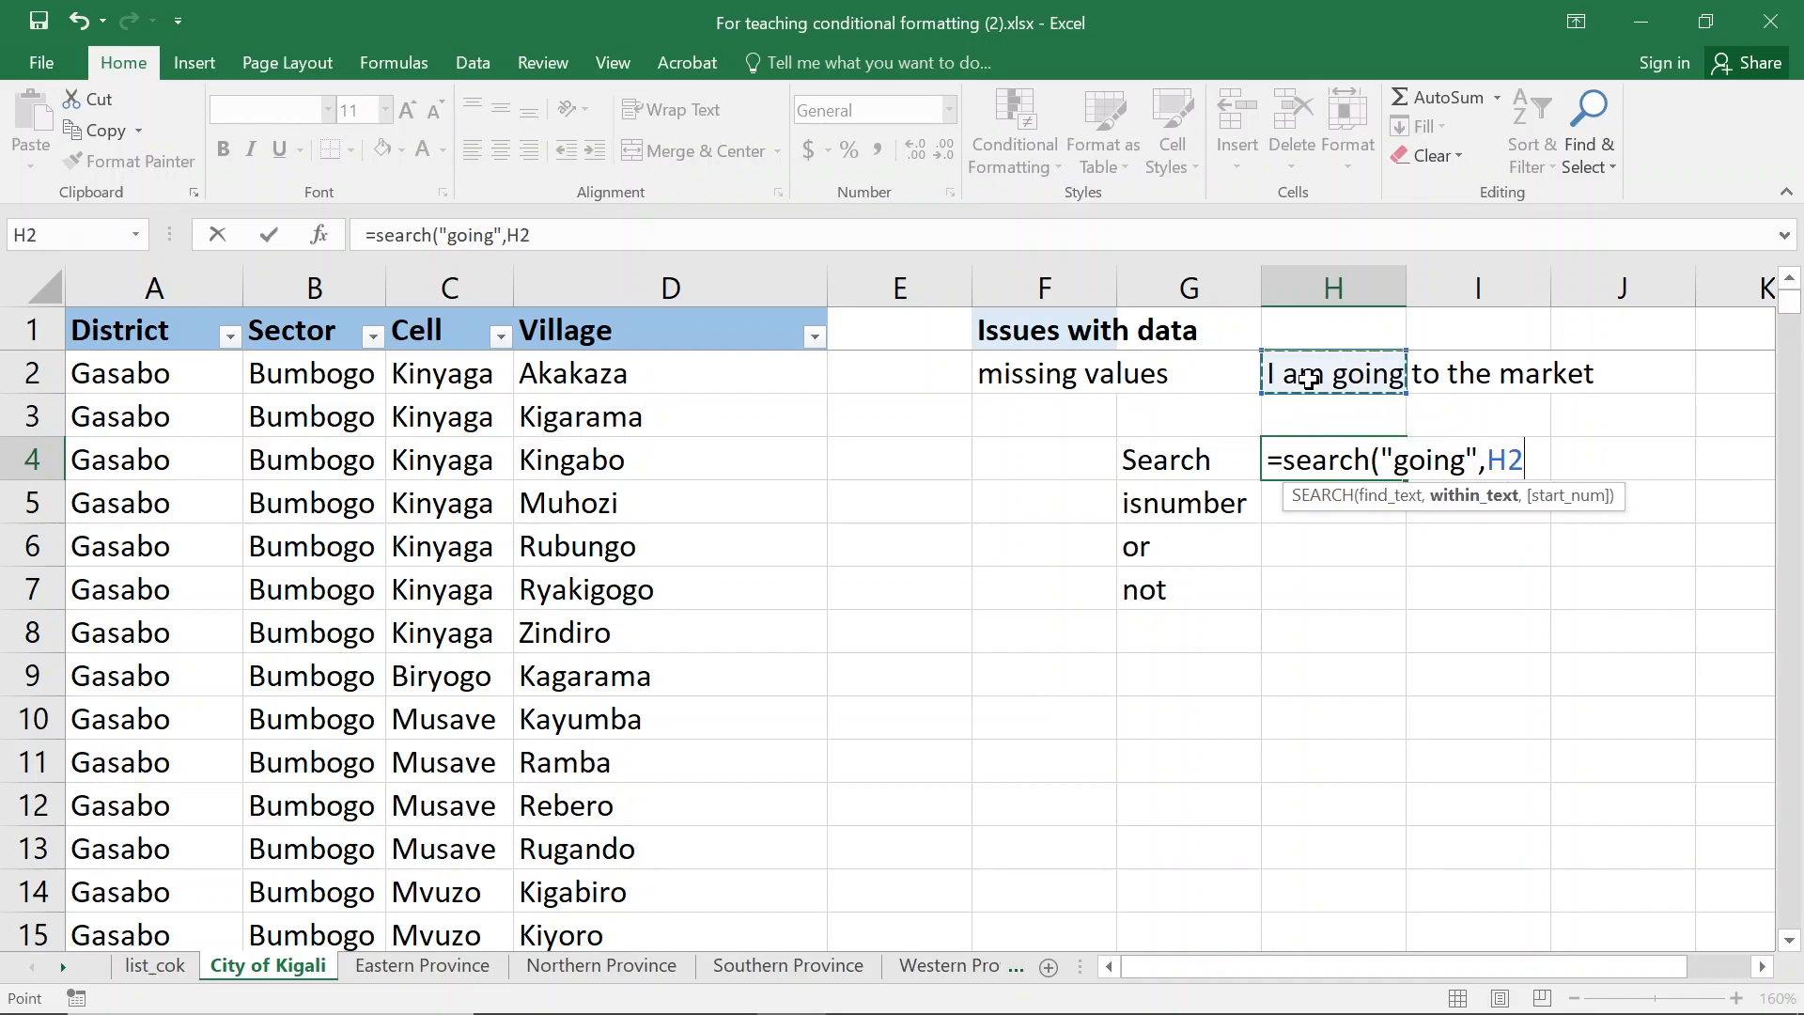
type(",")
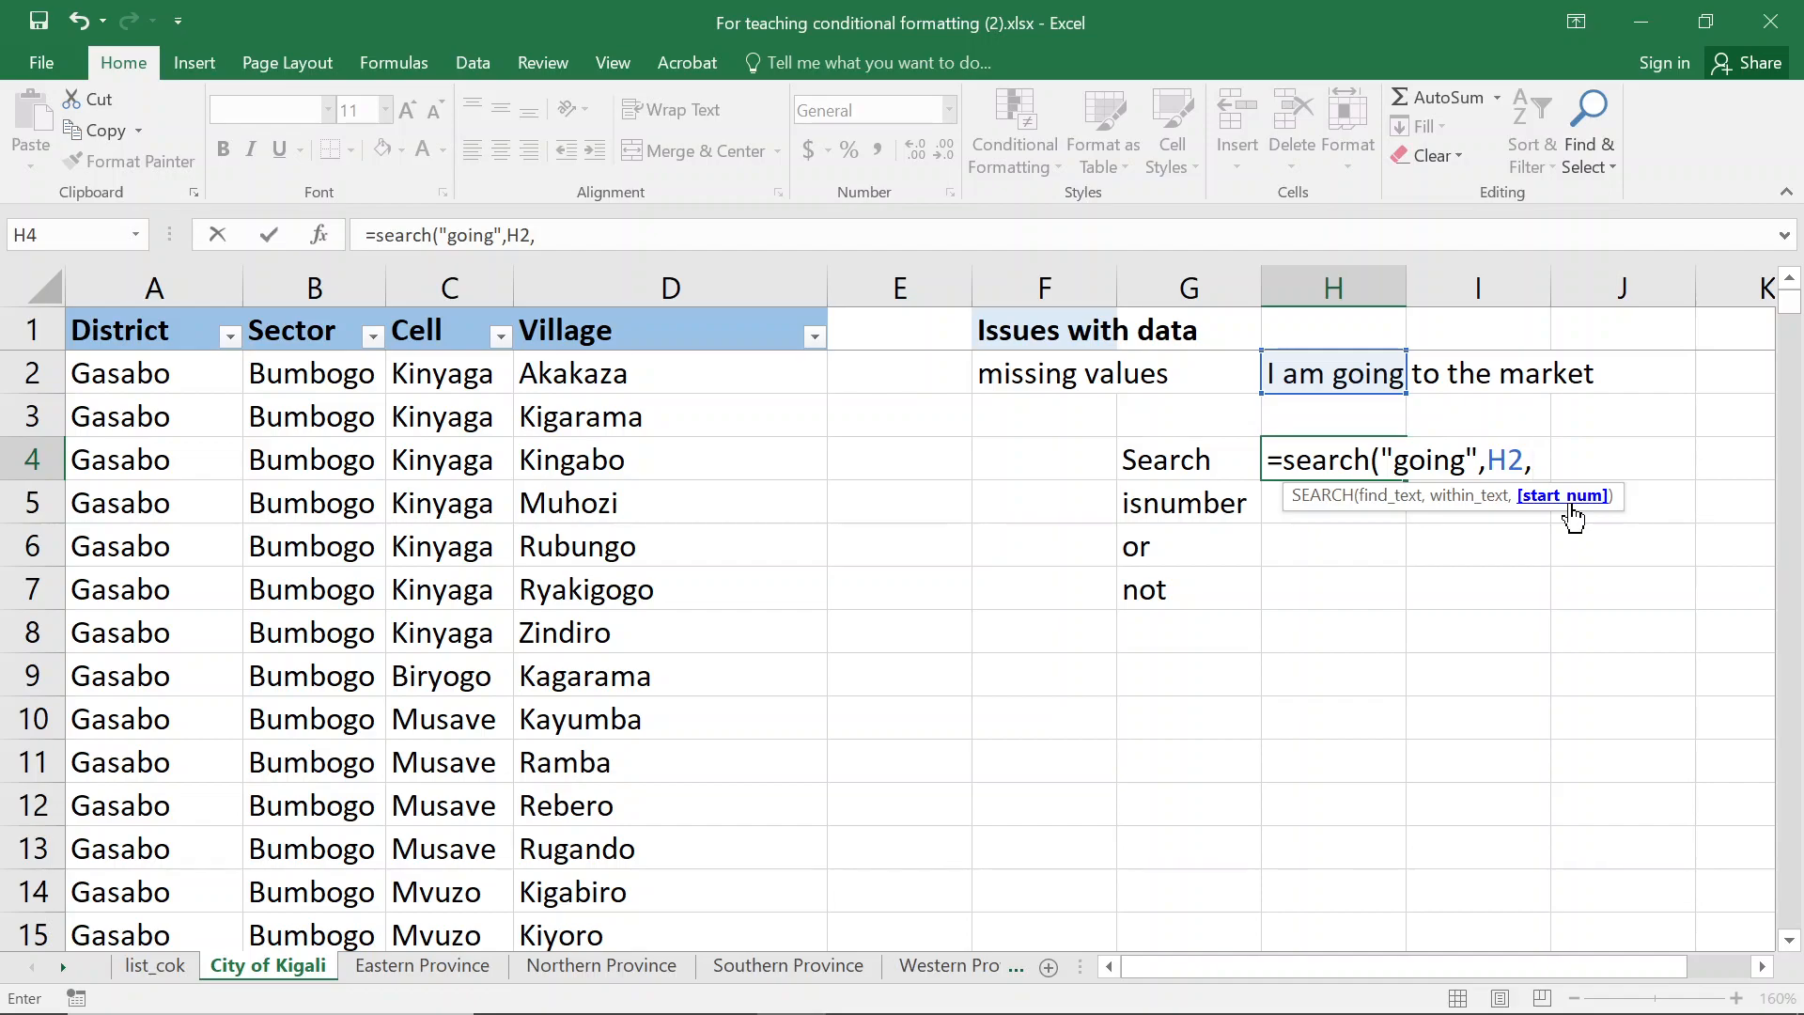
key("BackSpace")
type(")")
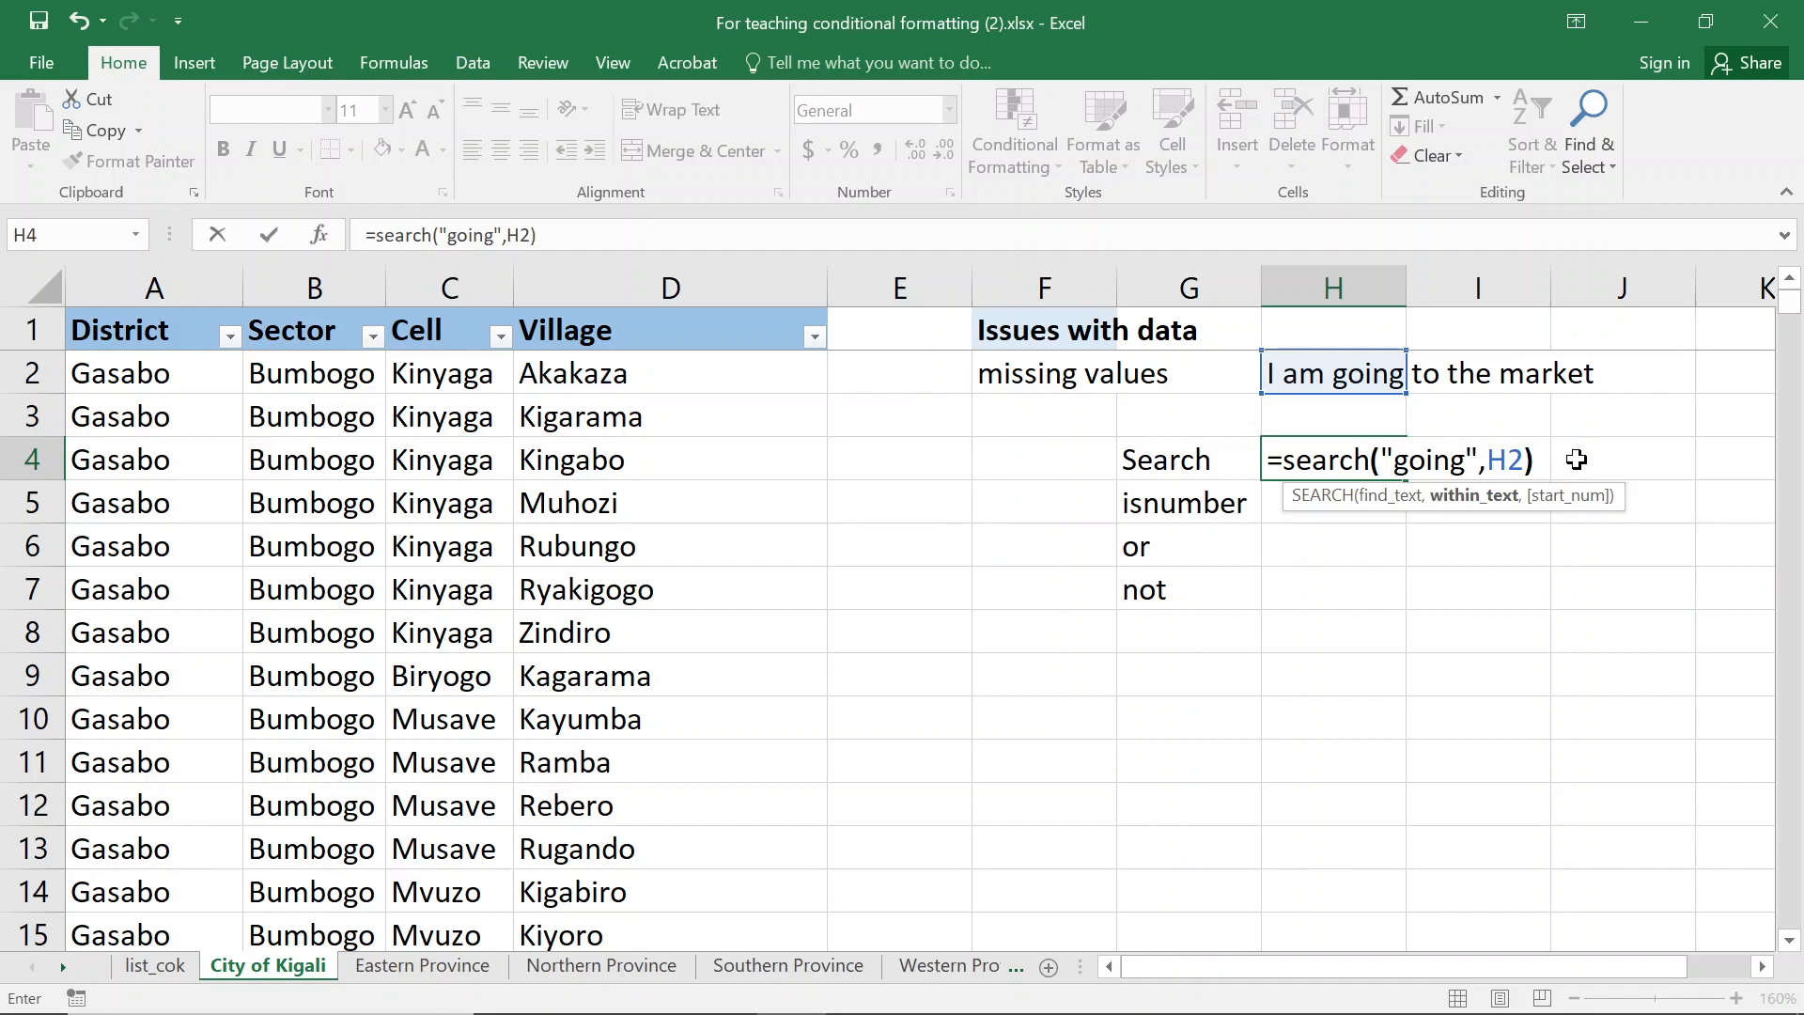
key("Return")
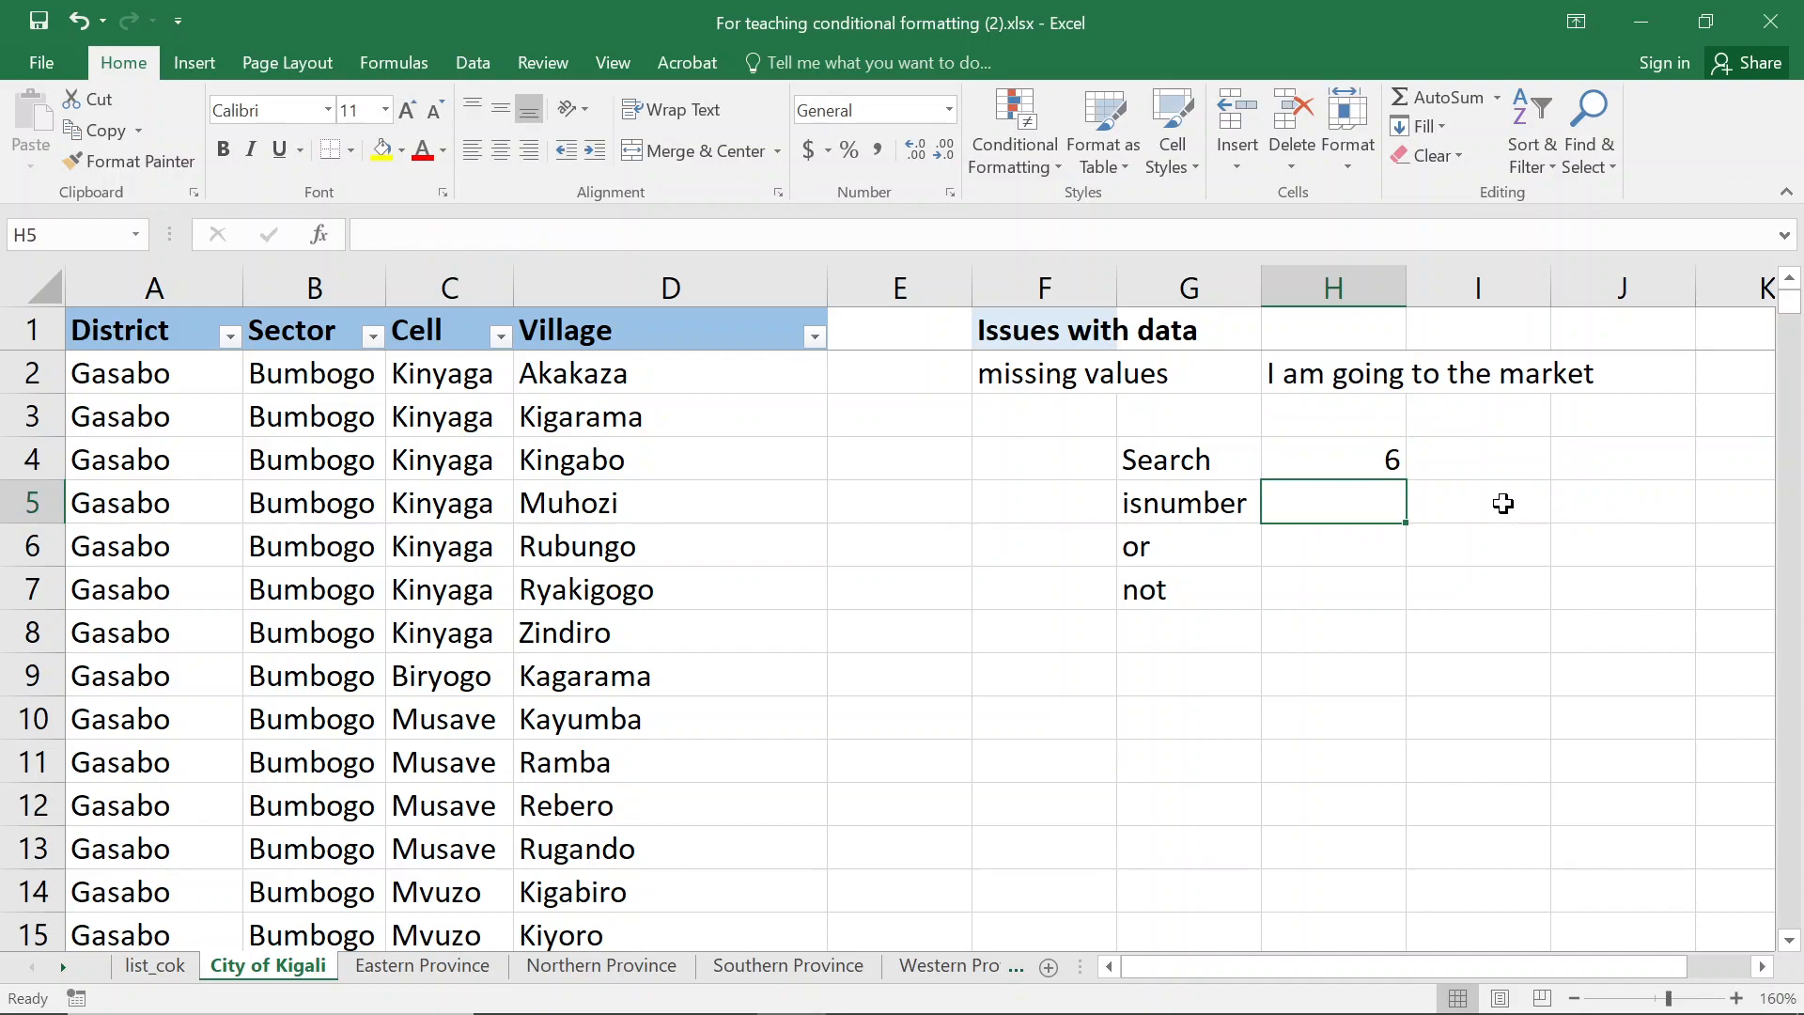
left_click(1383, 467)
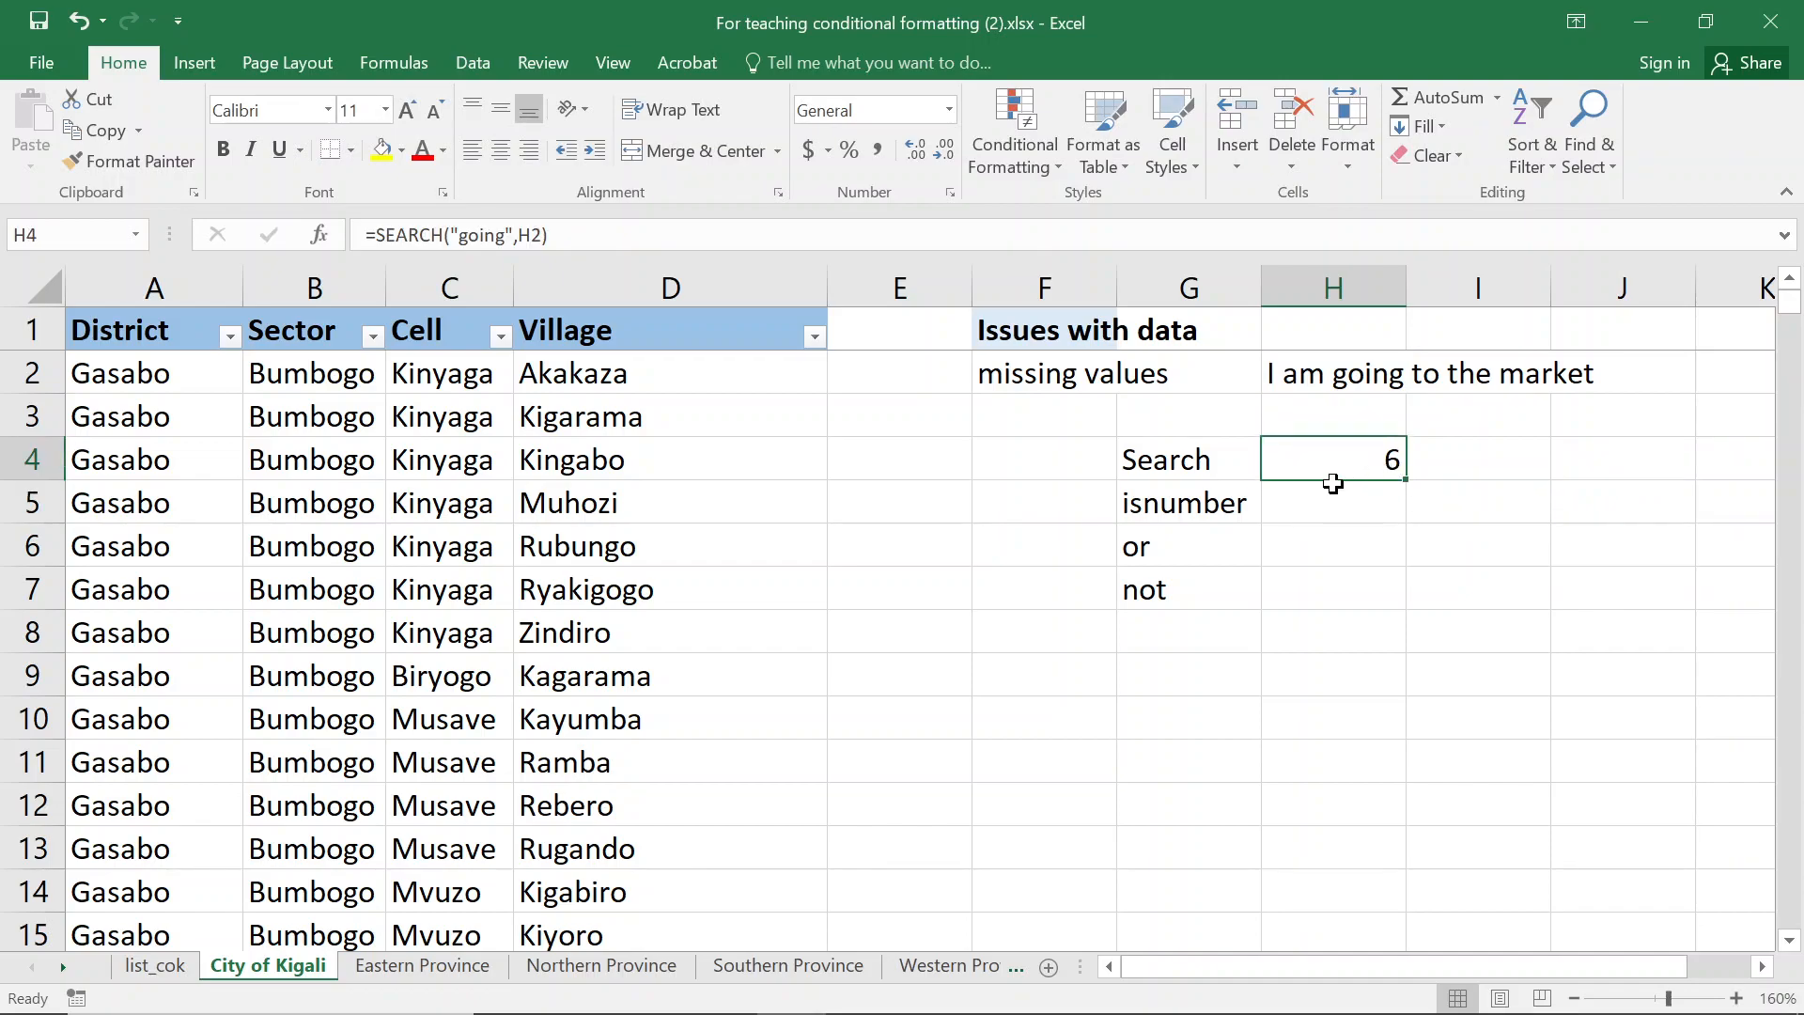
left_click(1170, 465)
left_click(1360, 452)
left_click(1334, 387)
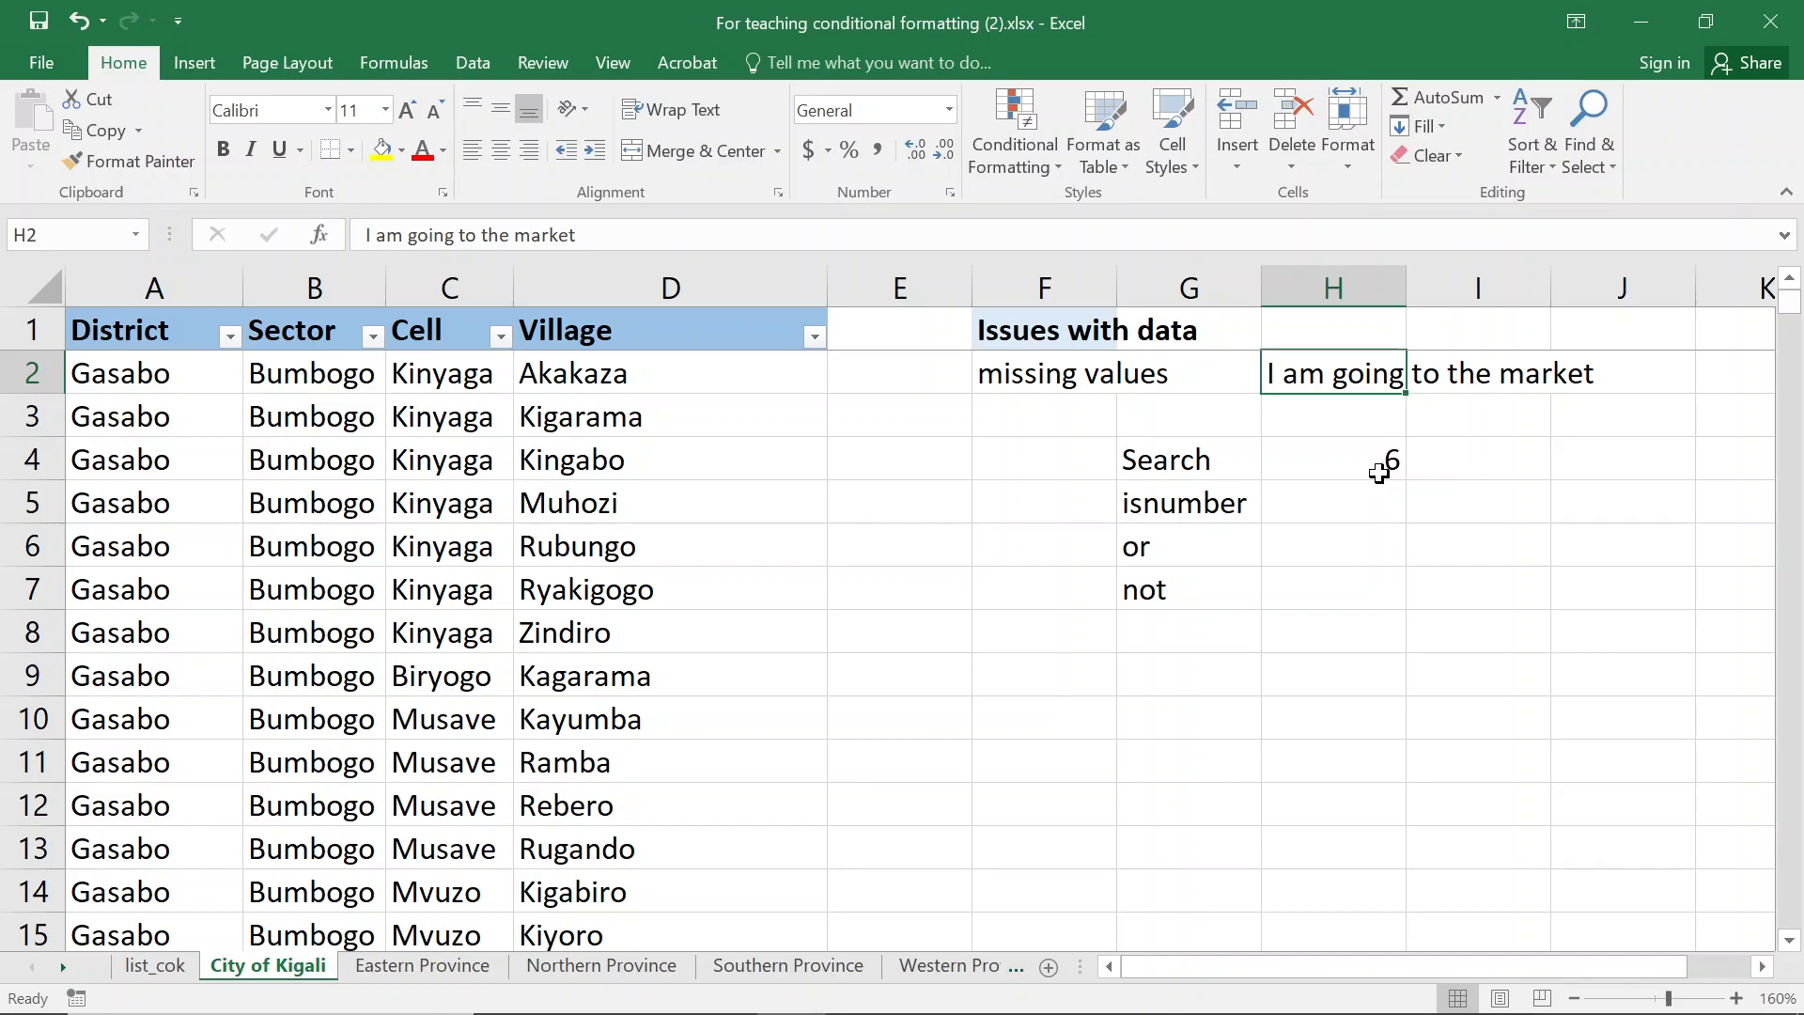
Enter the search word "going" in H3, below the sample sentence
left_click(1302, 428)
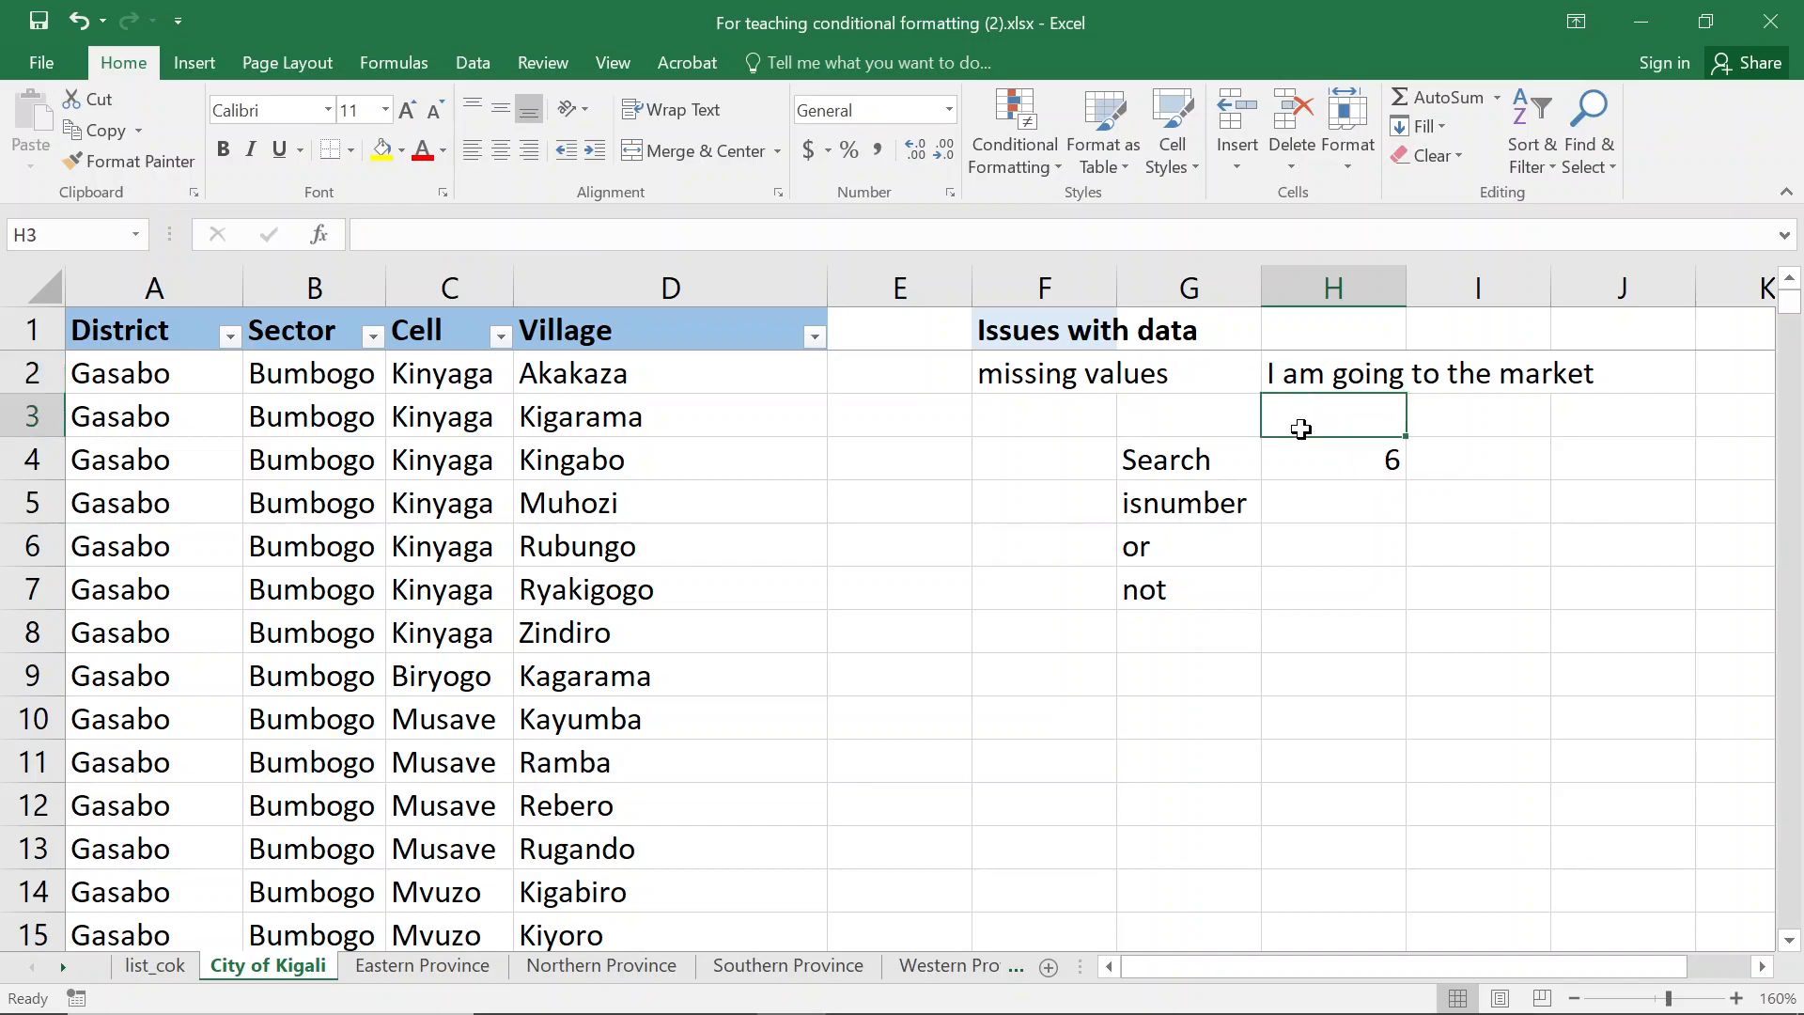
type("gooing")
key("BackSpace")
key("BackSpace")
key("BackSpace")
key("BackSpace")
type("ing")
key("Return")
Enter the formula =SEARCH(H3,H2) in I4, using cell references for both the search word and the sentence
key("Right")
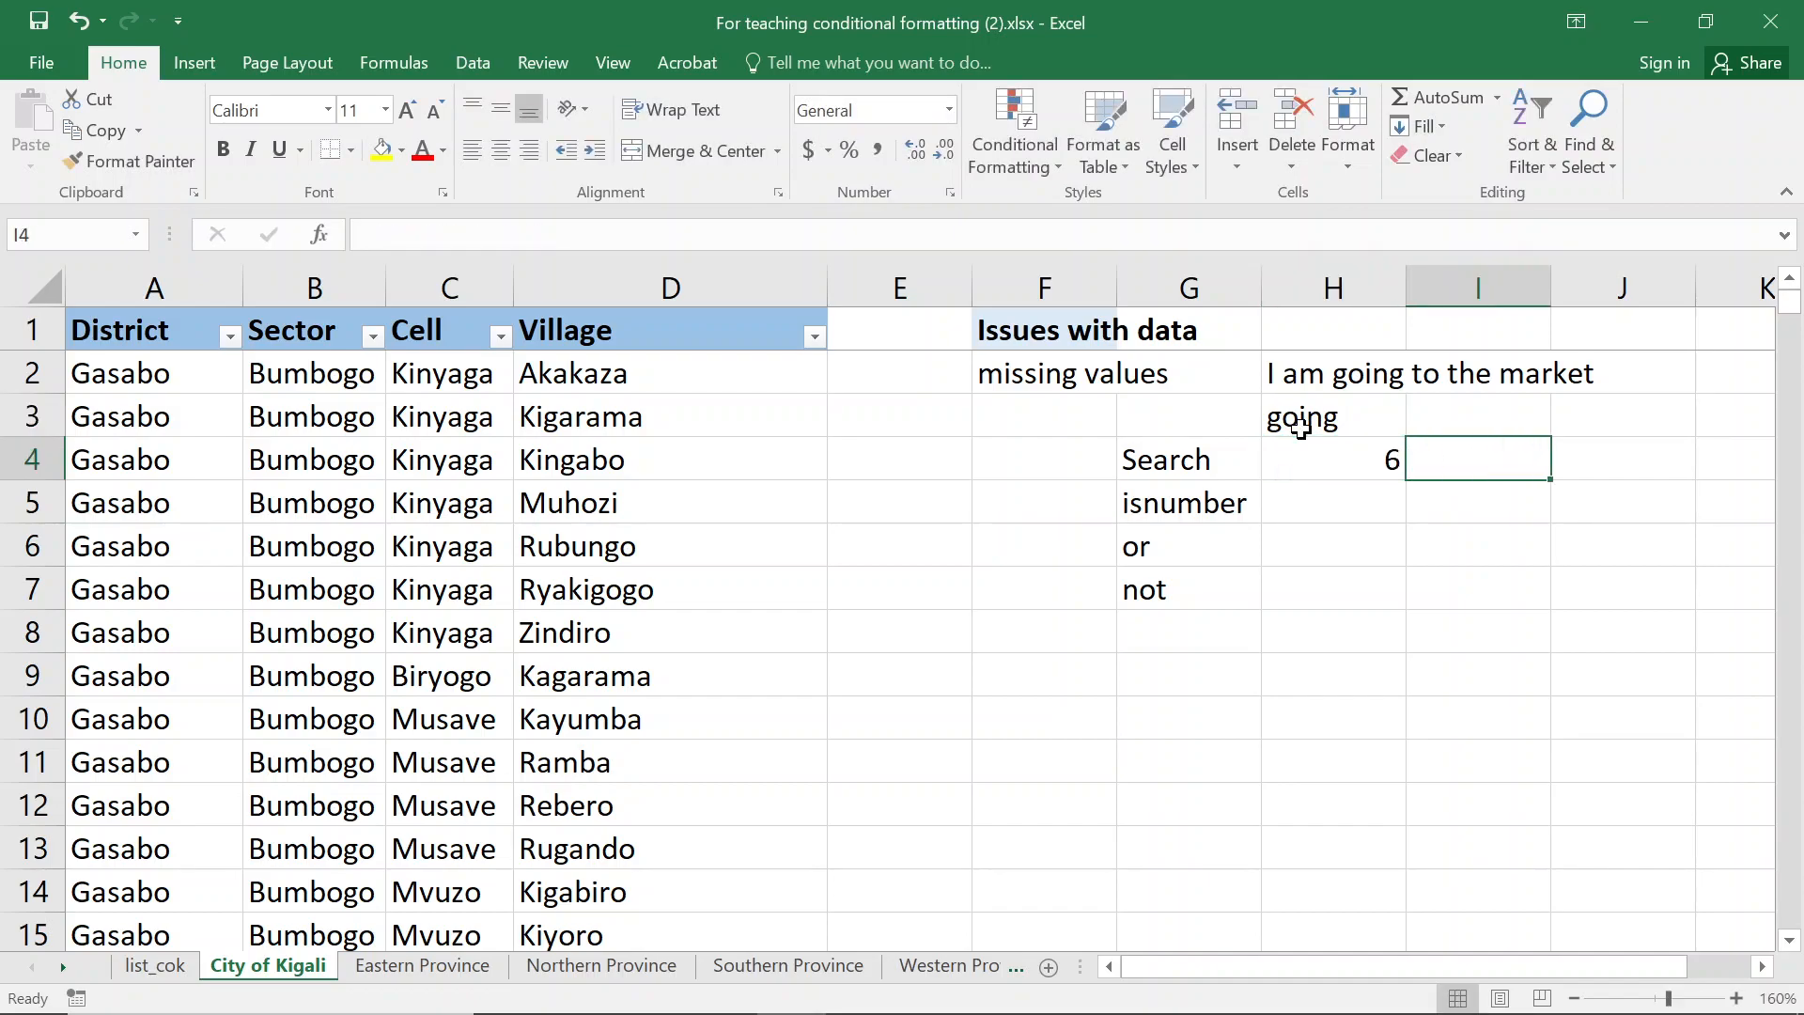
type("=searc")
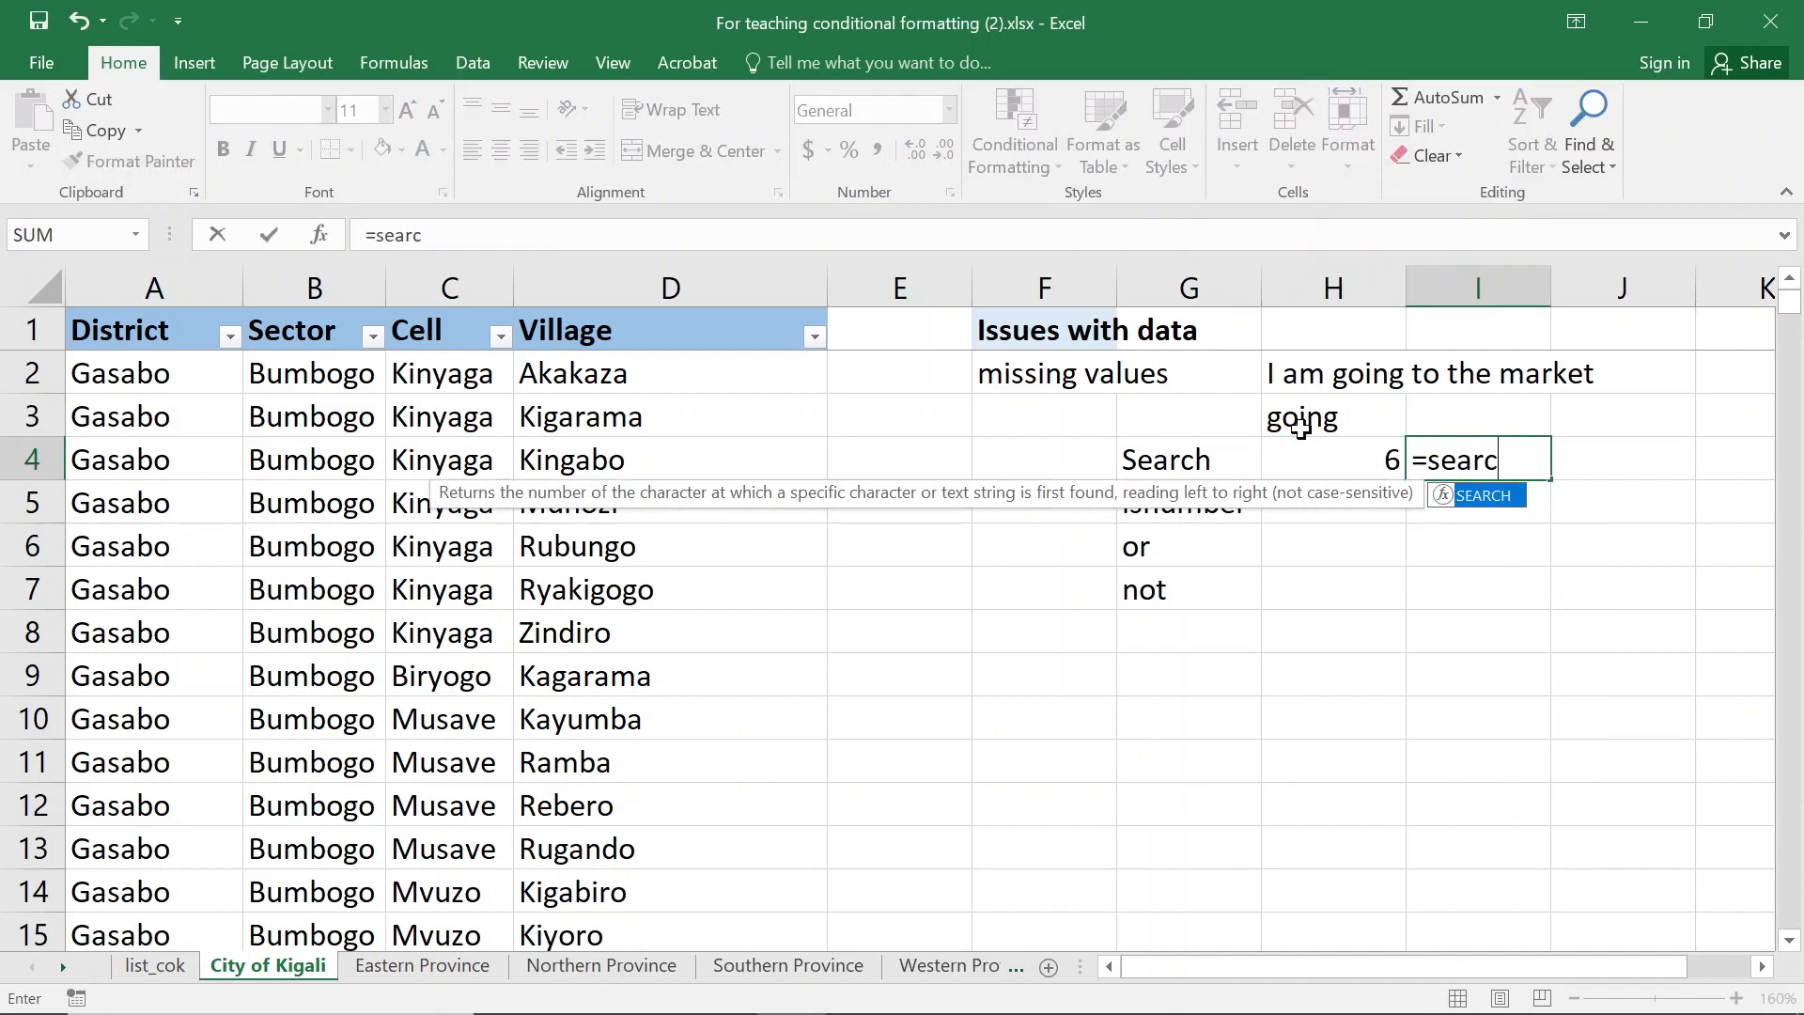
key("Tab")
left_click(1302, 424)
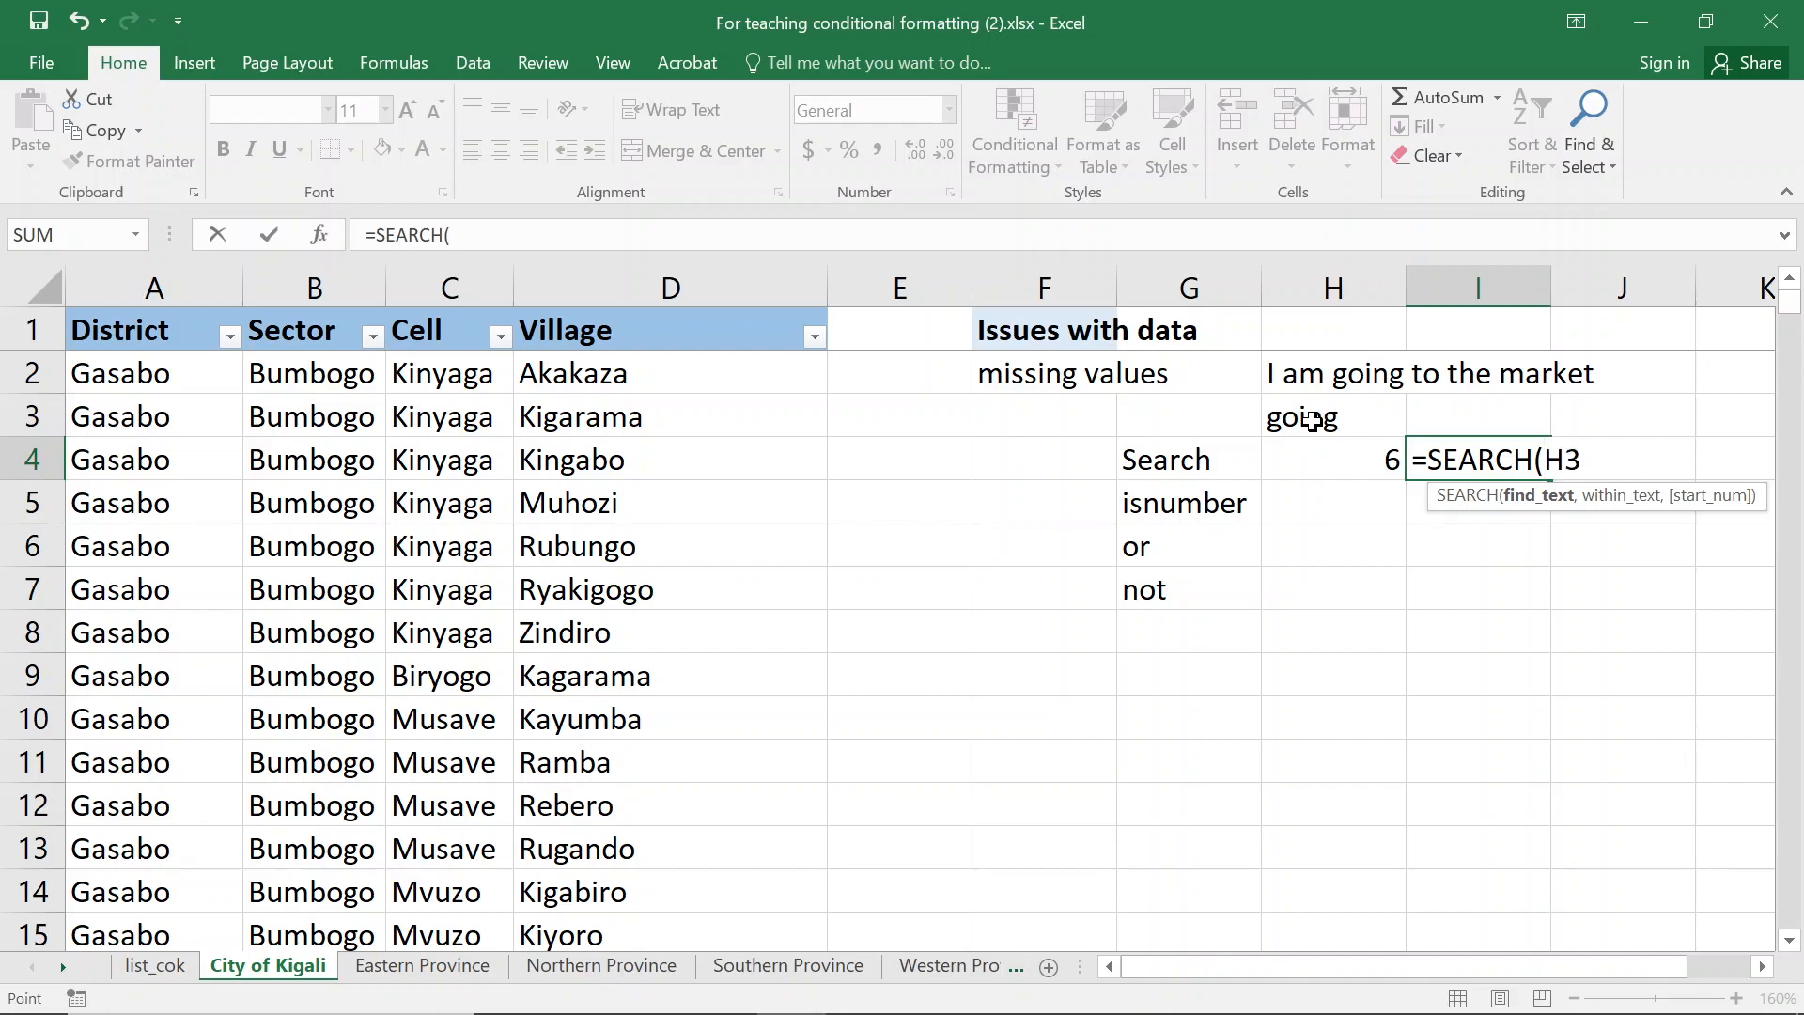
type(",")
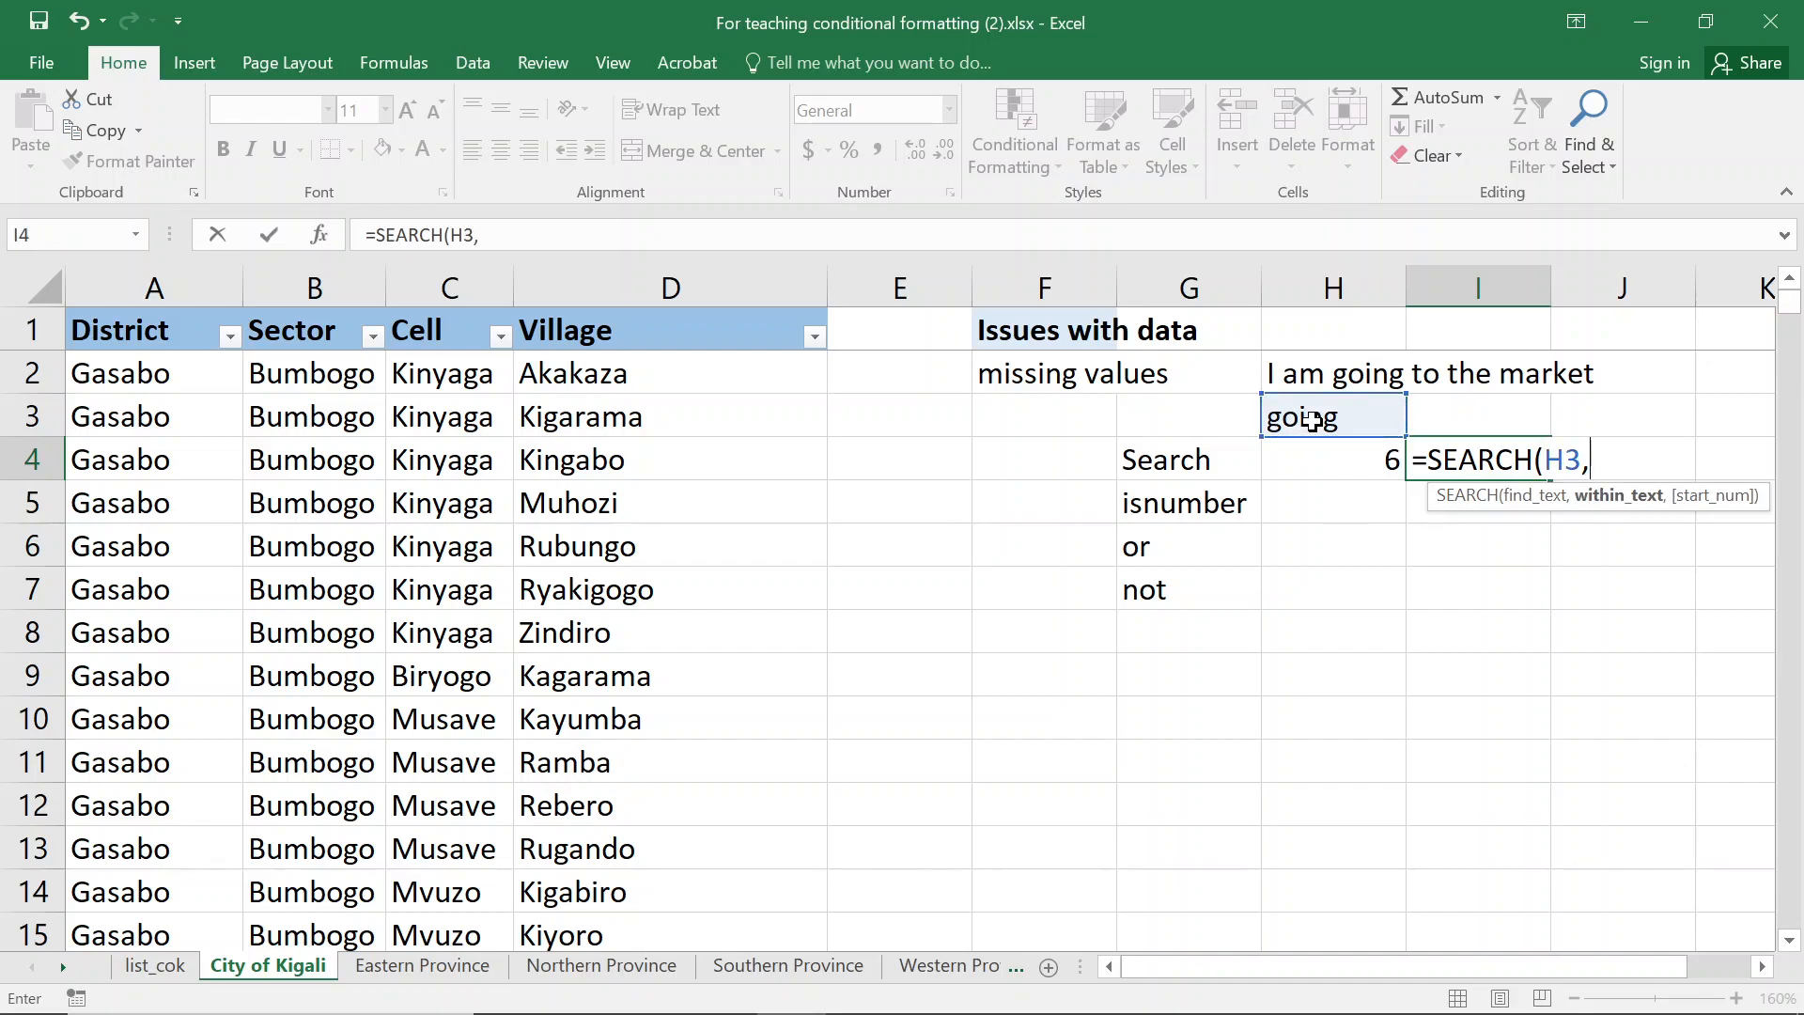
left_click(1307, 379)
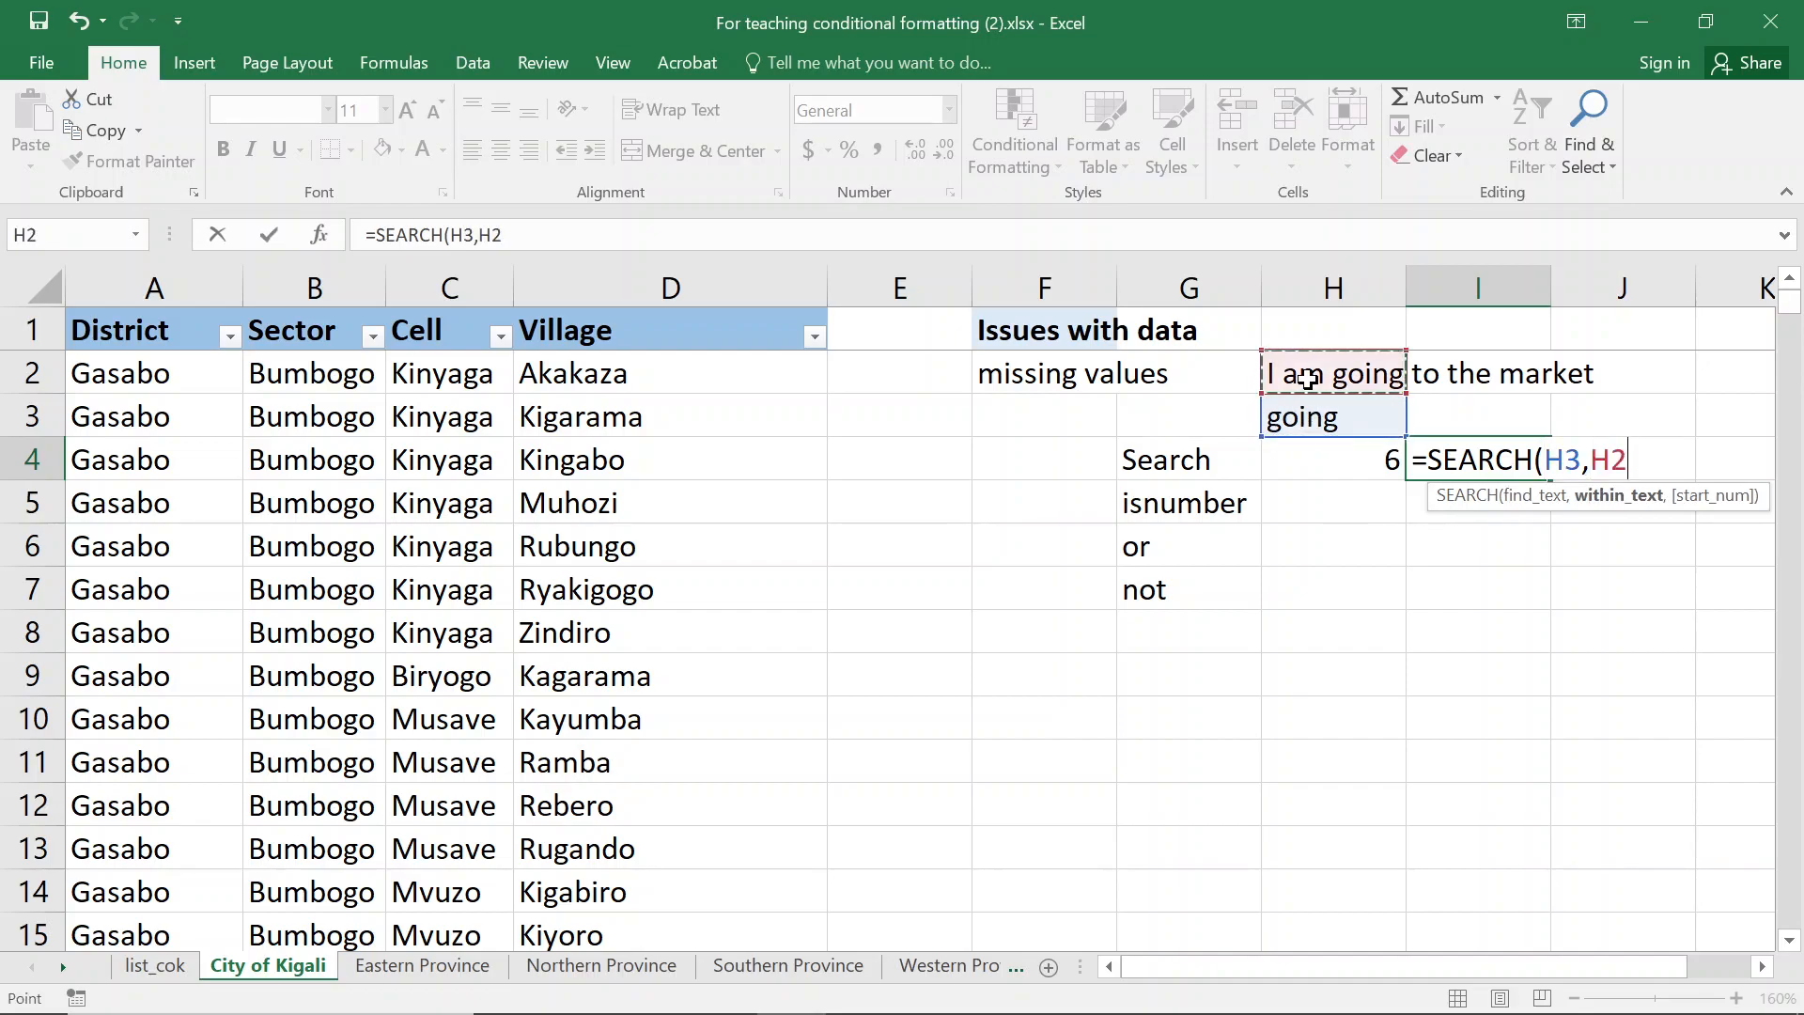
type(")")
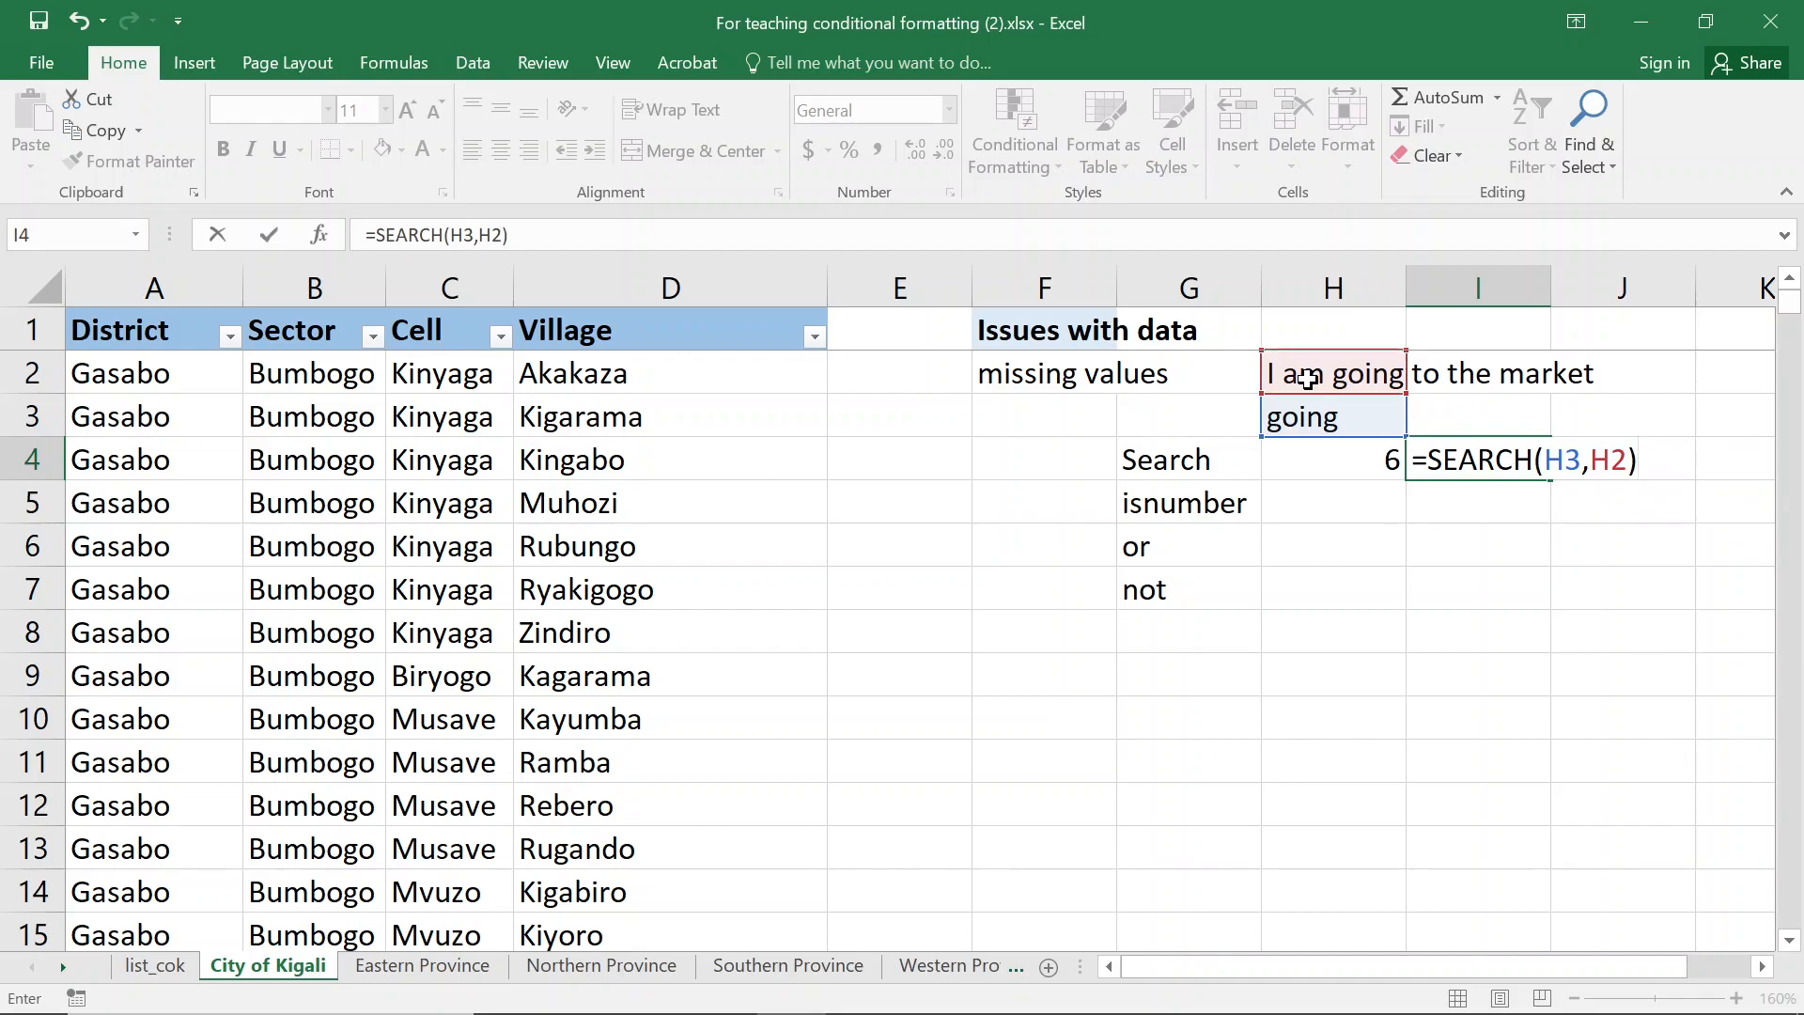
key("Return")
left_click(1478, 468)
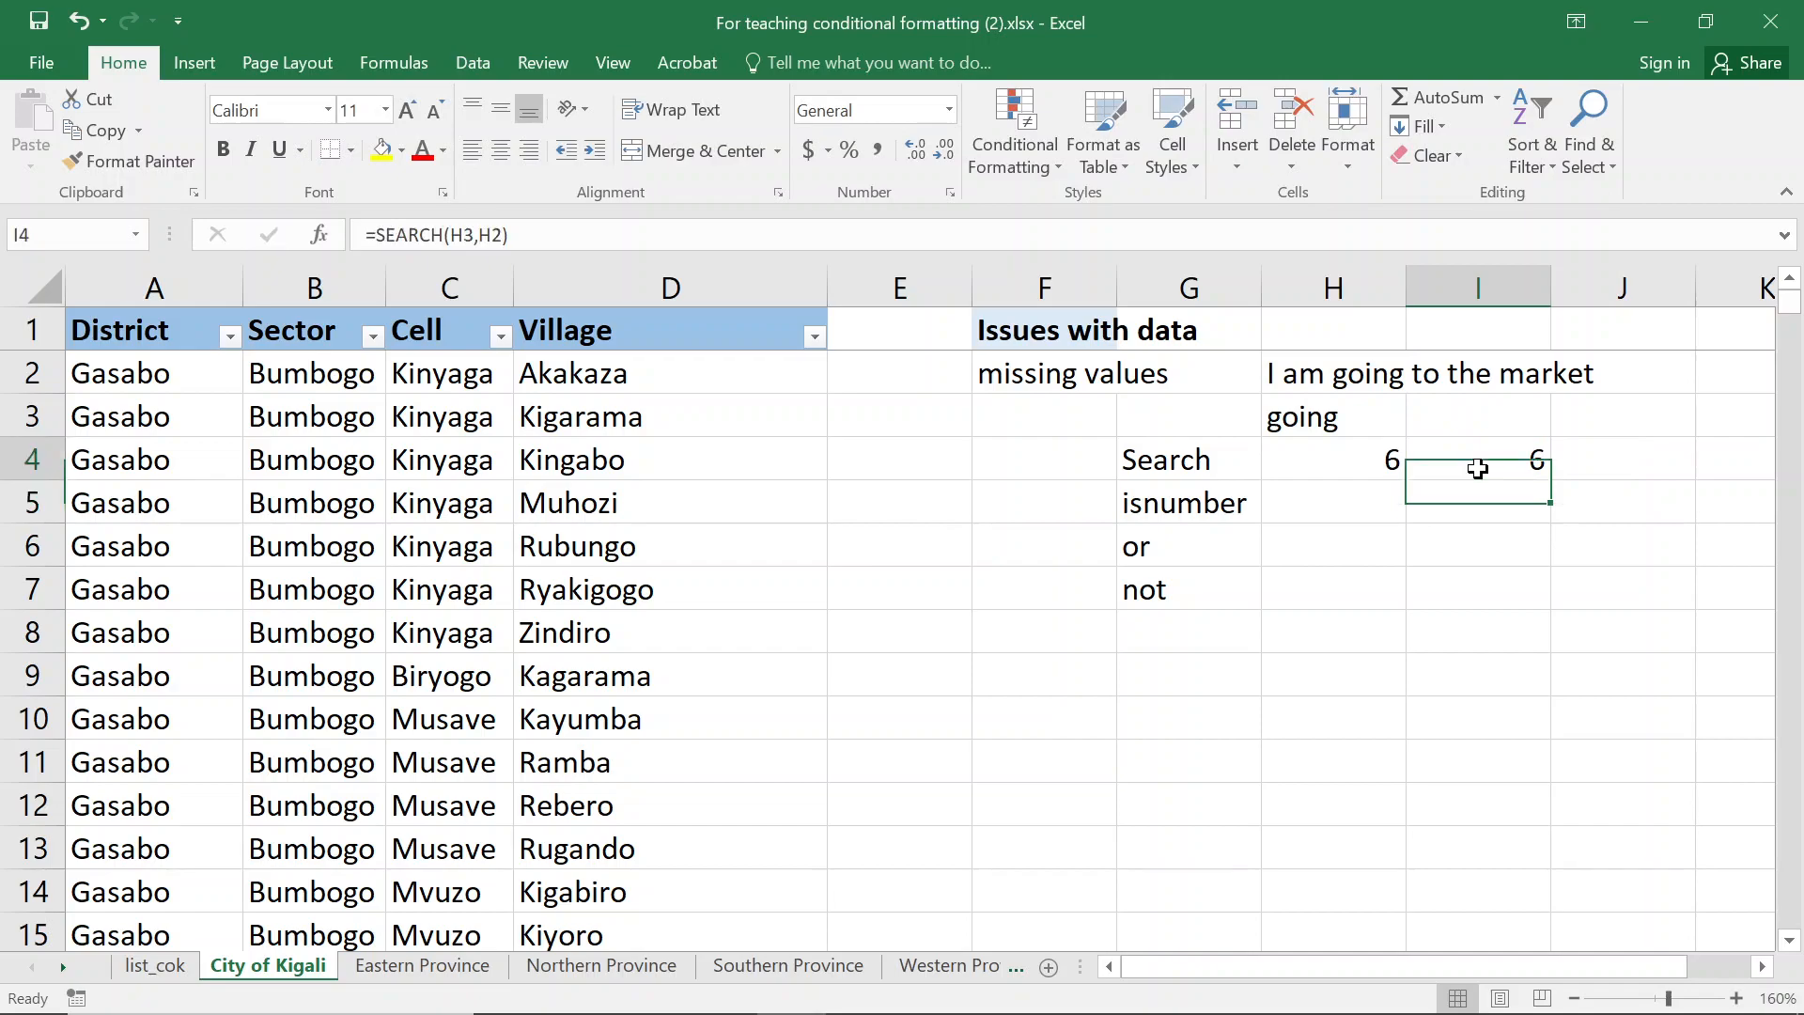
left_click(1331, 422)
left_click(1372, 375)
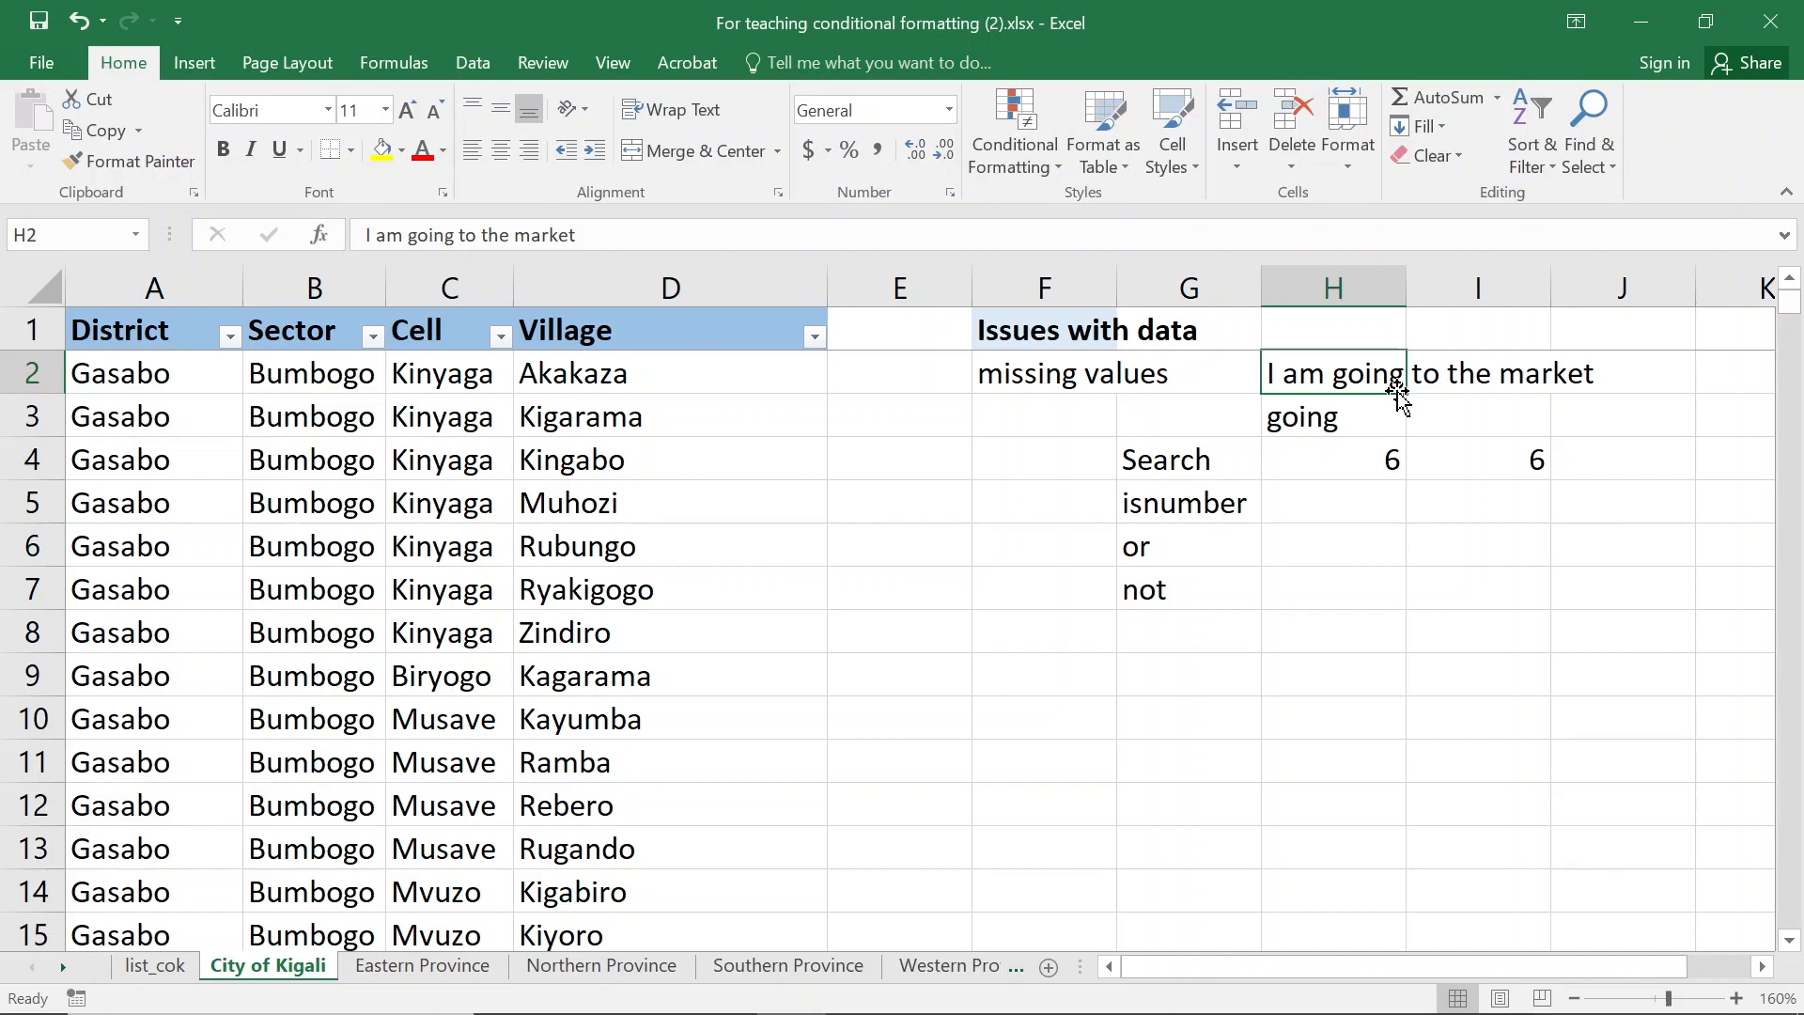
Enter an ISNUMBER formula in H5 that tests the SEARCH result in H4
left_click(1296, 487)
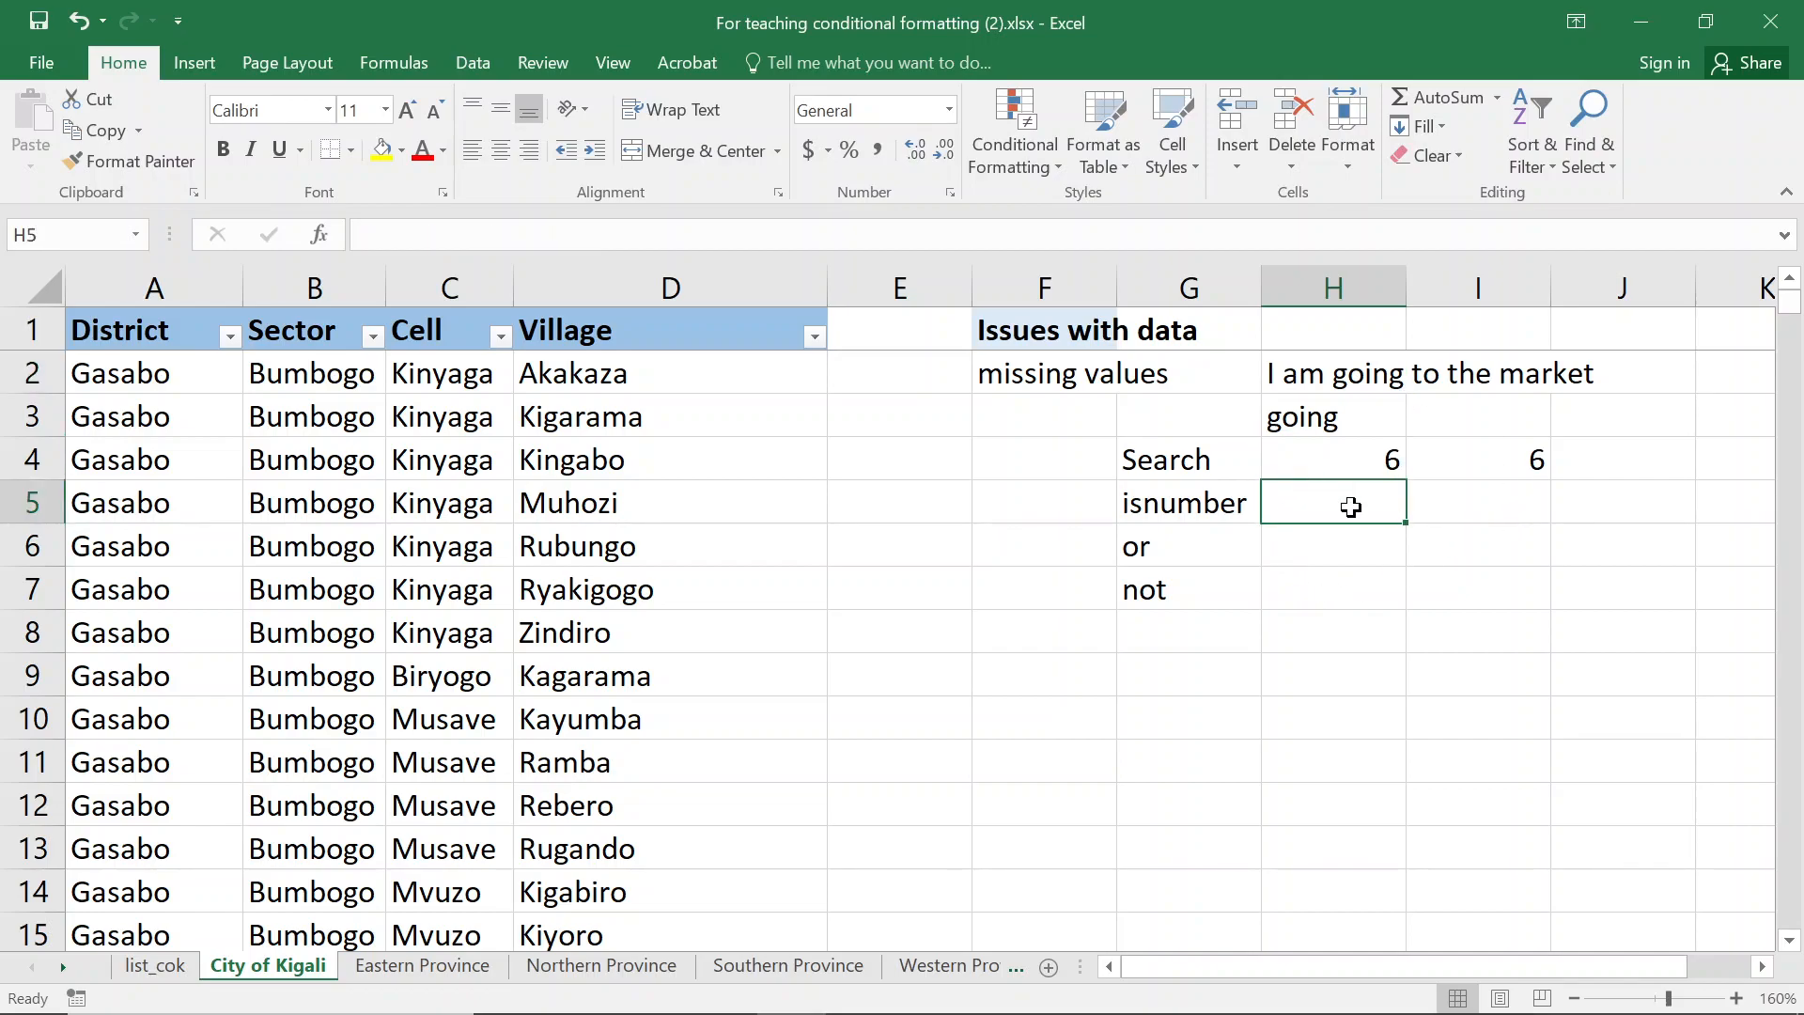
type("=")
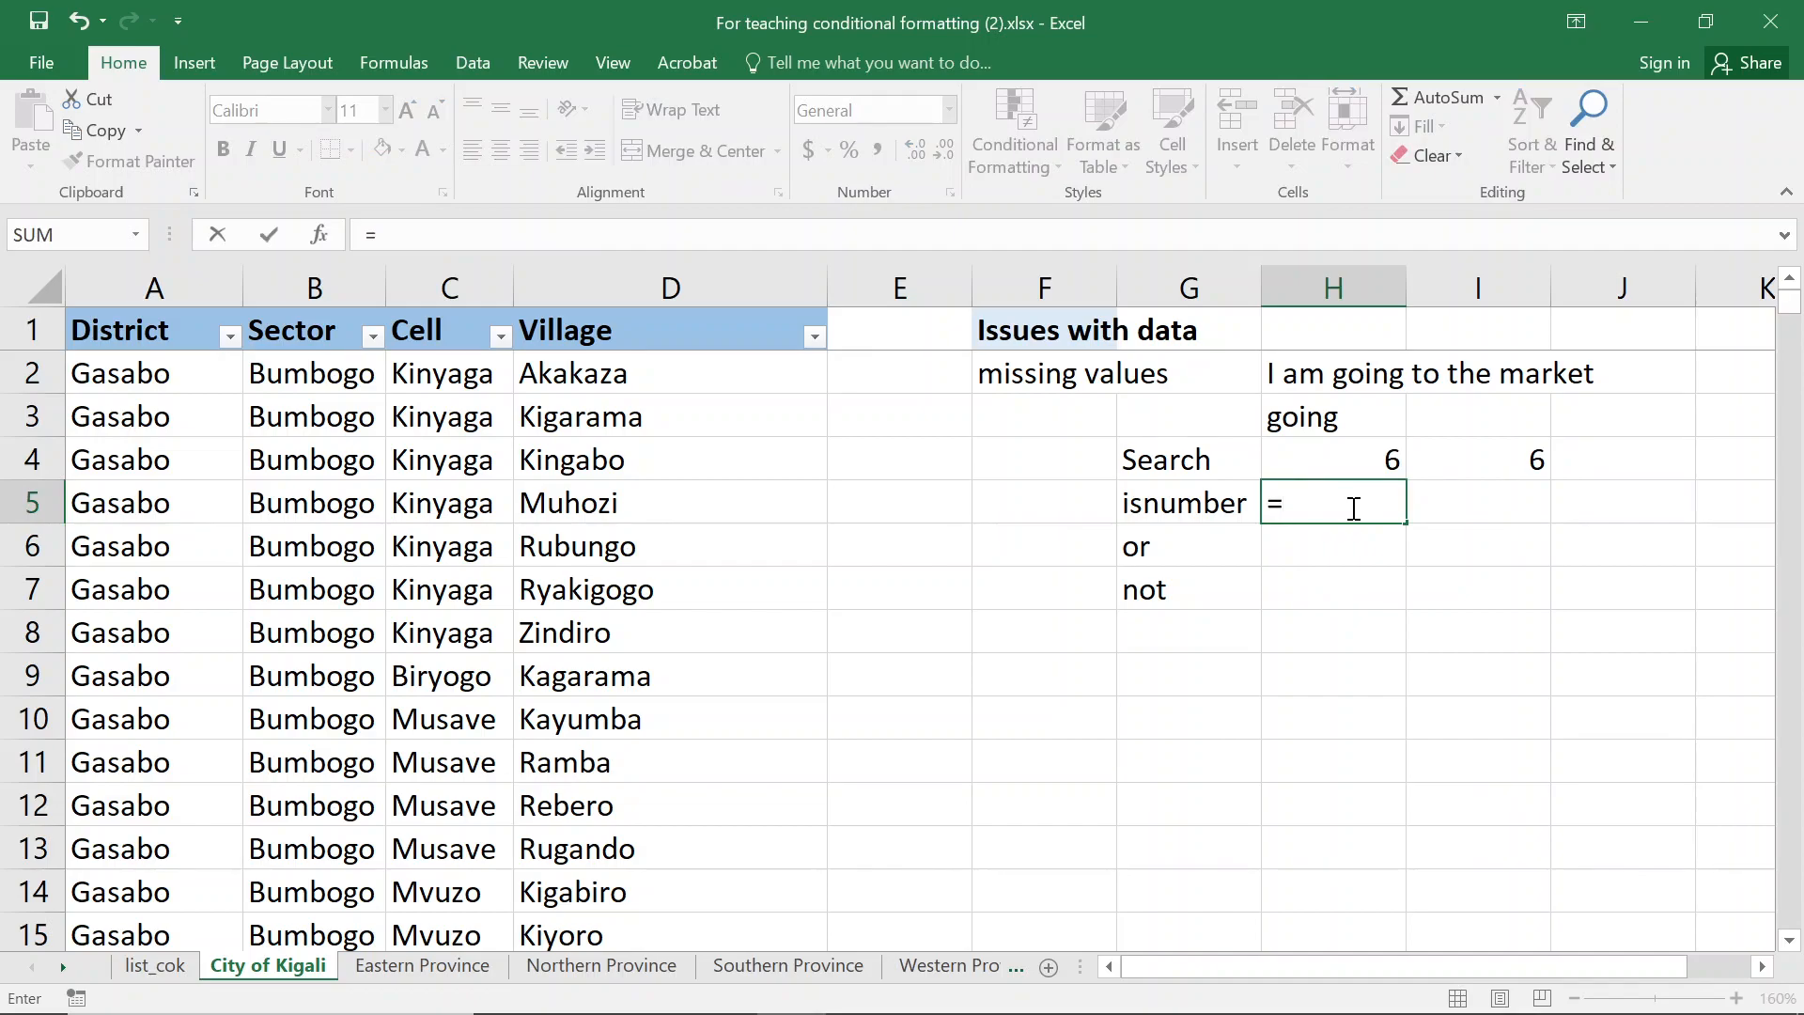
type("isnu")
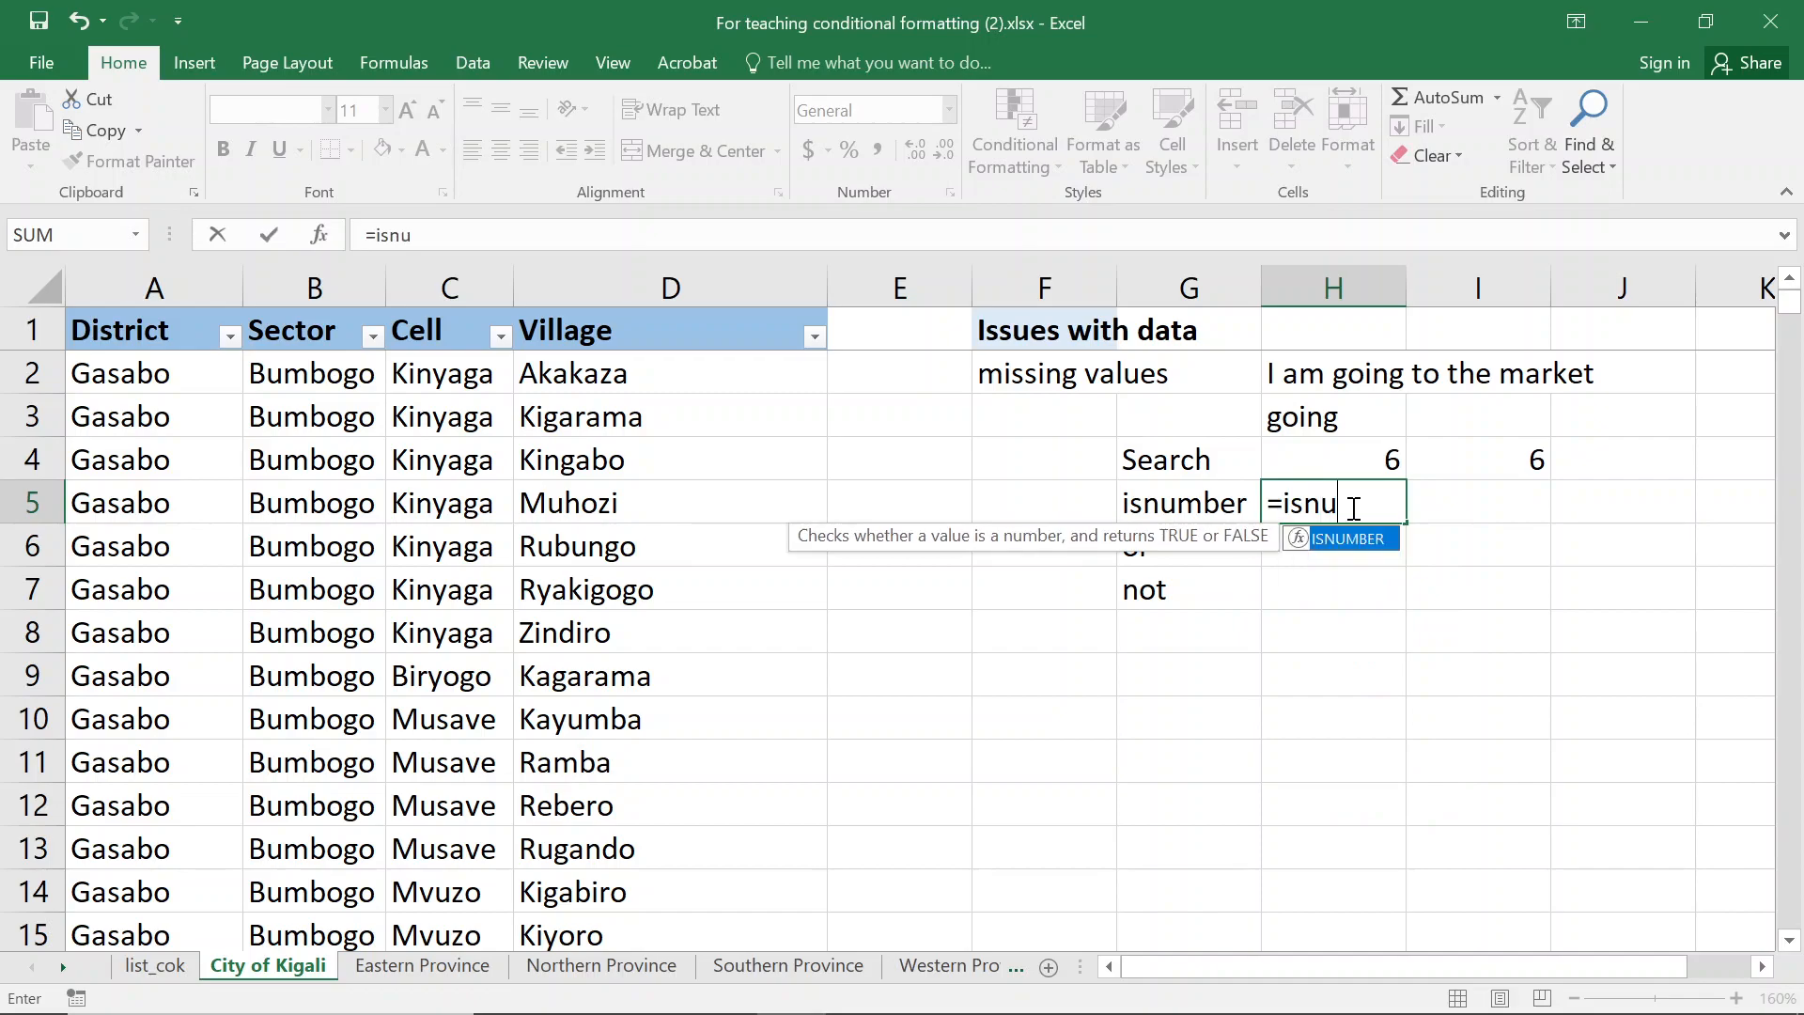
key("Tab")
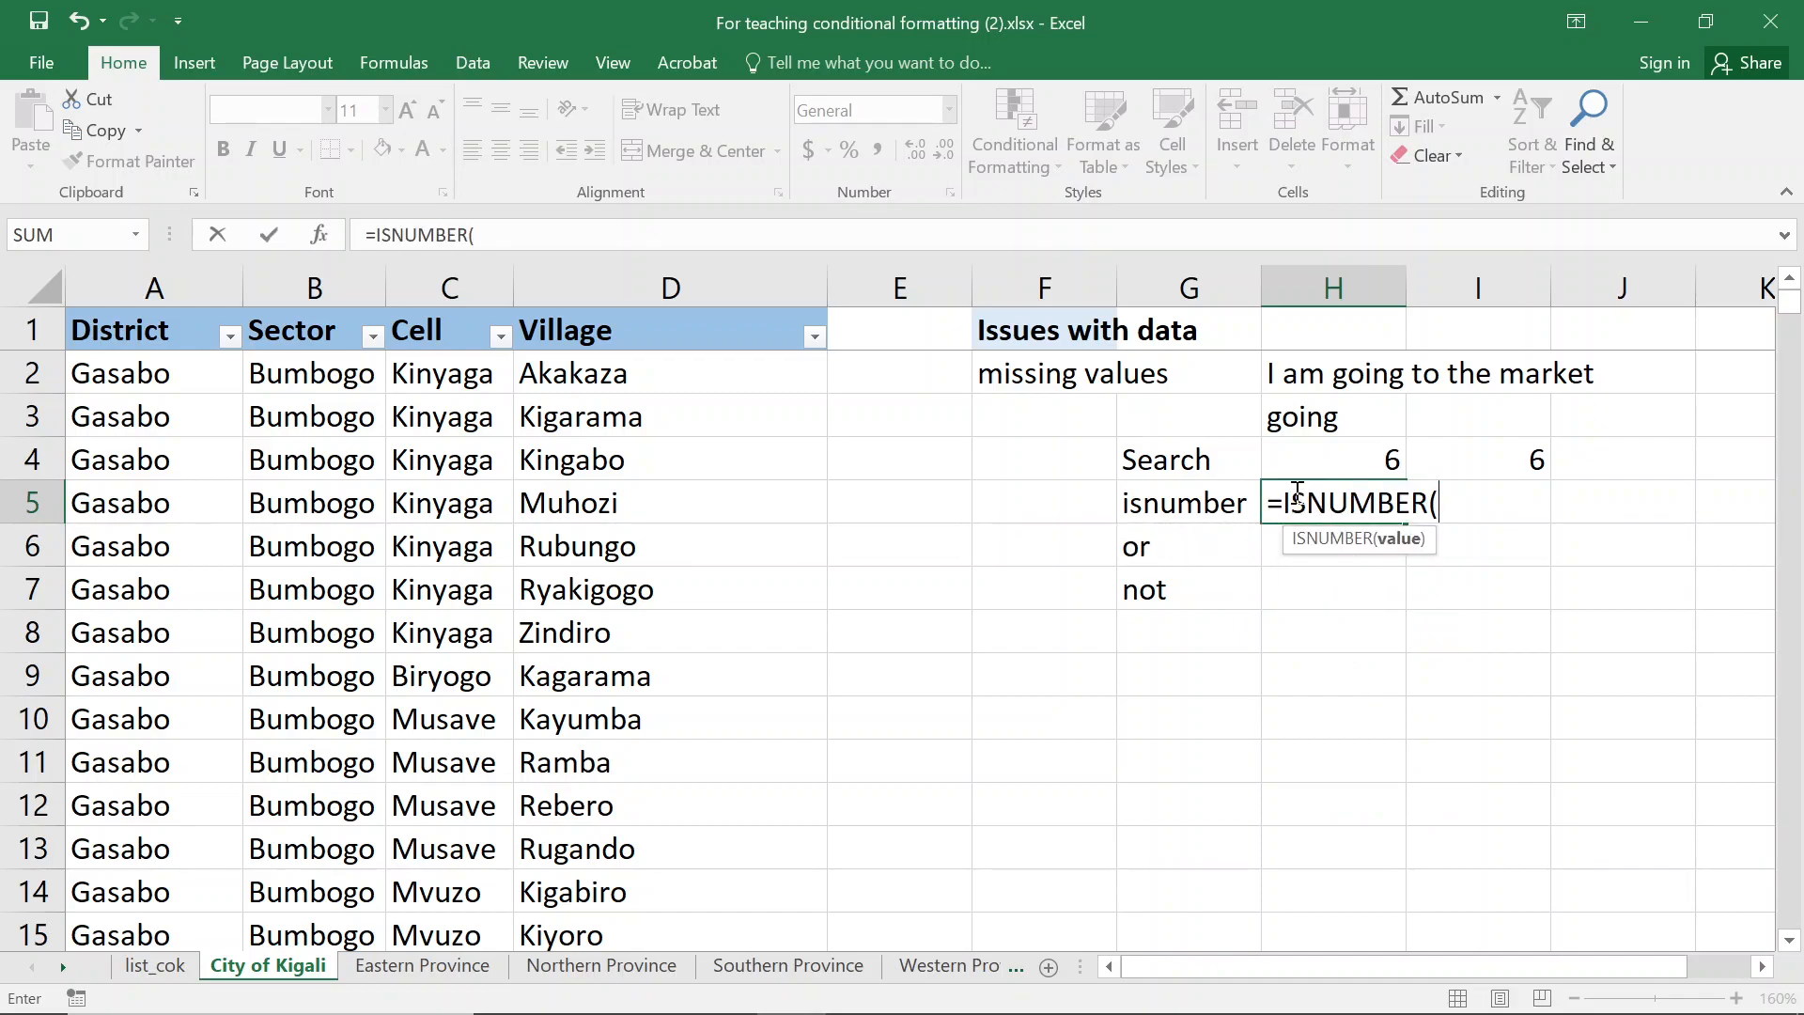
left_click(1317, 462)
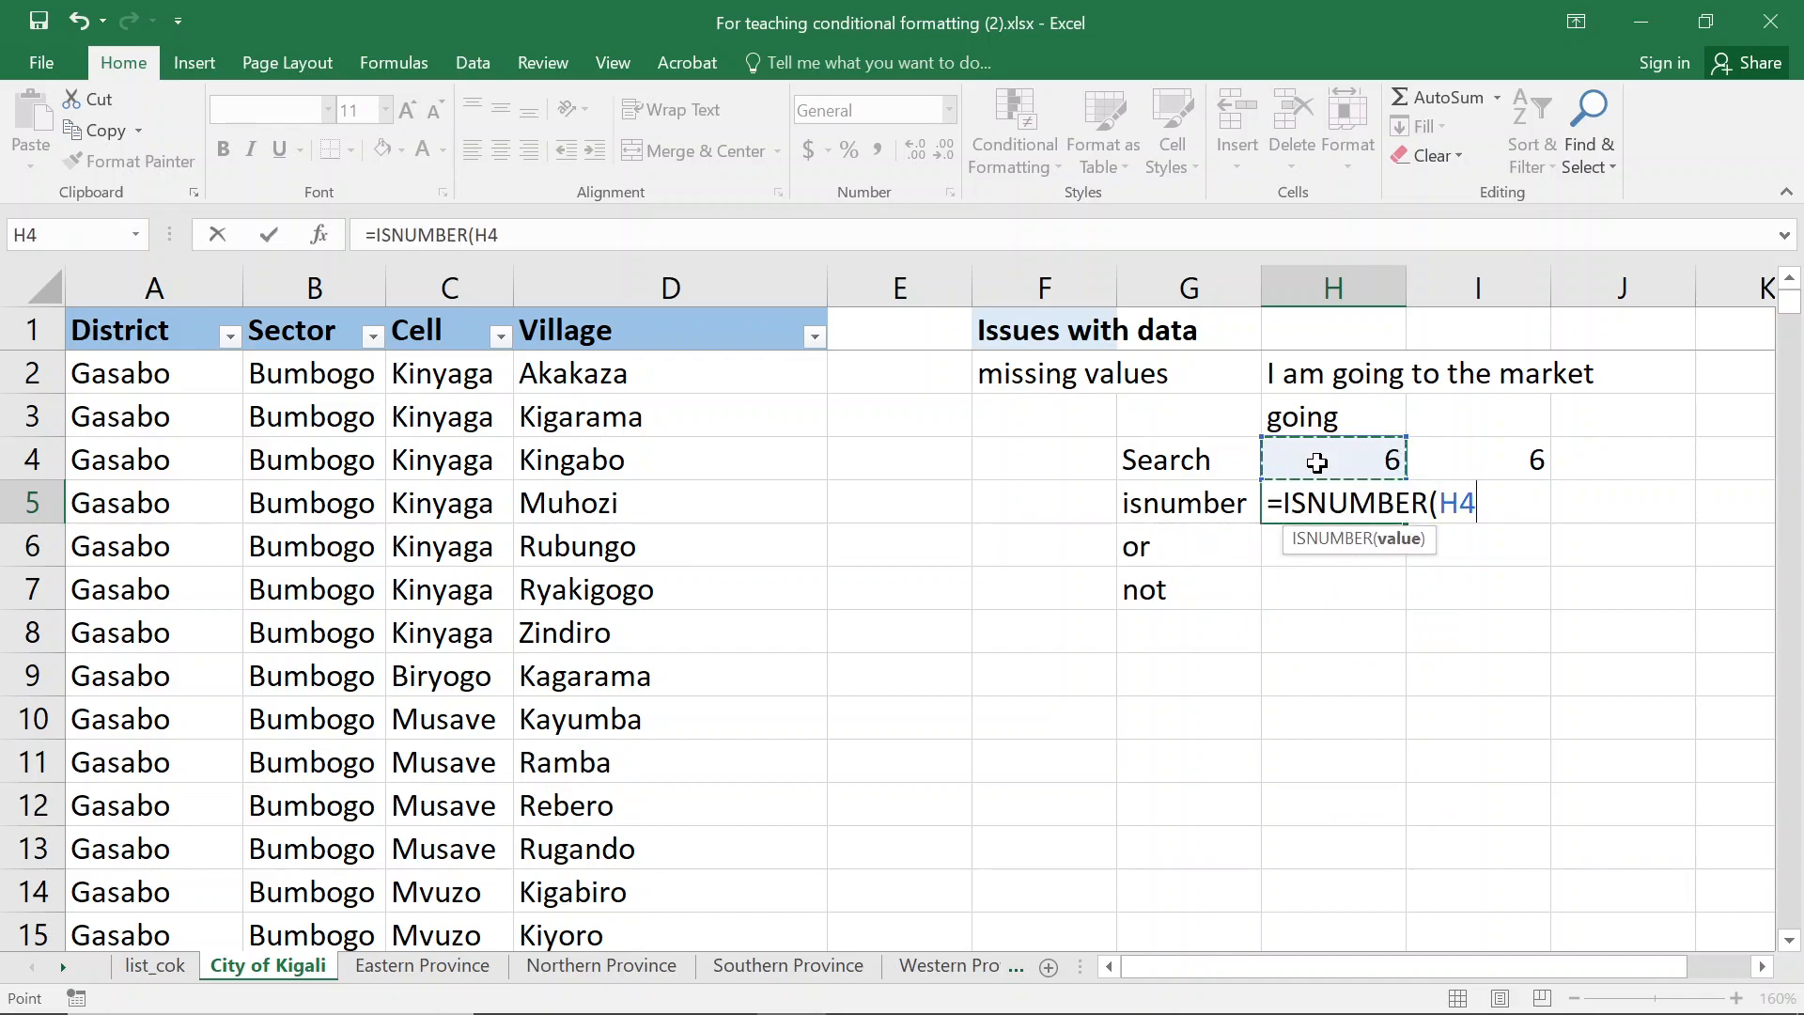
key("Return")
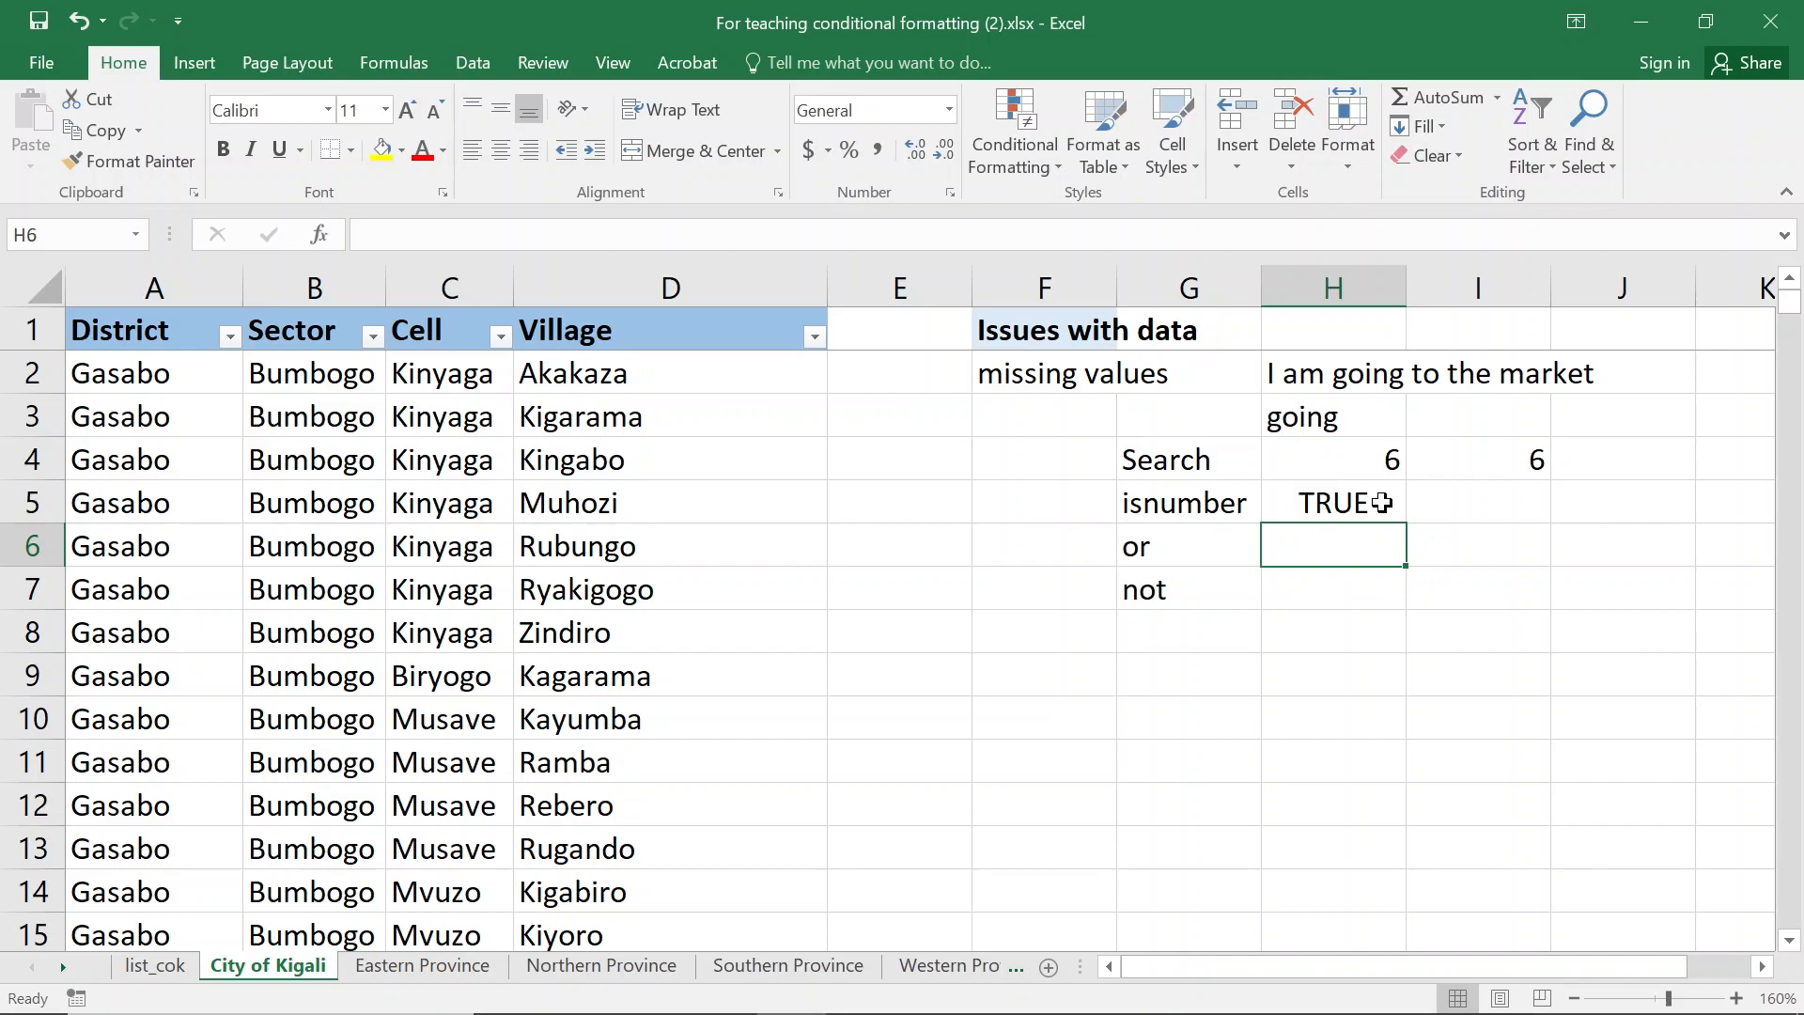
left_click(1368, 460)
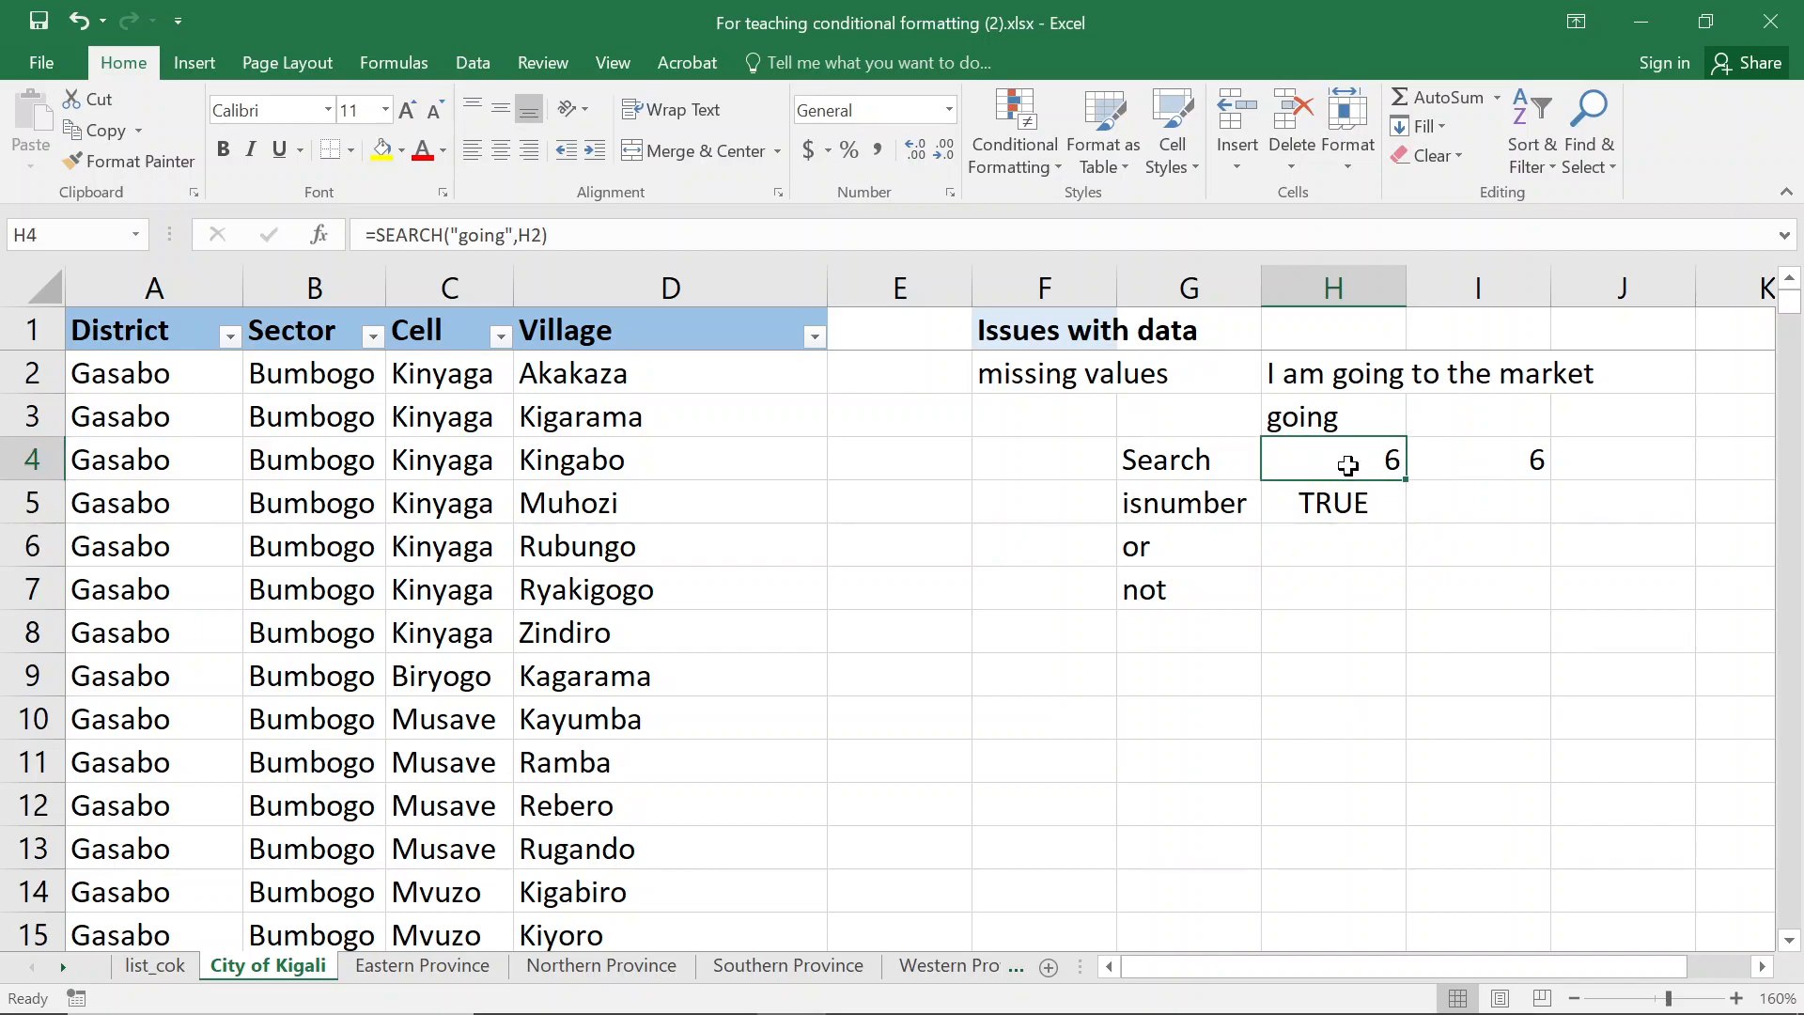
Enter an ISNUMBER formula in I5 that tests the sample sentence in H2
left_click(1490, 512)
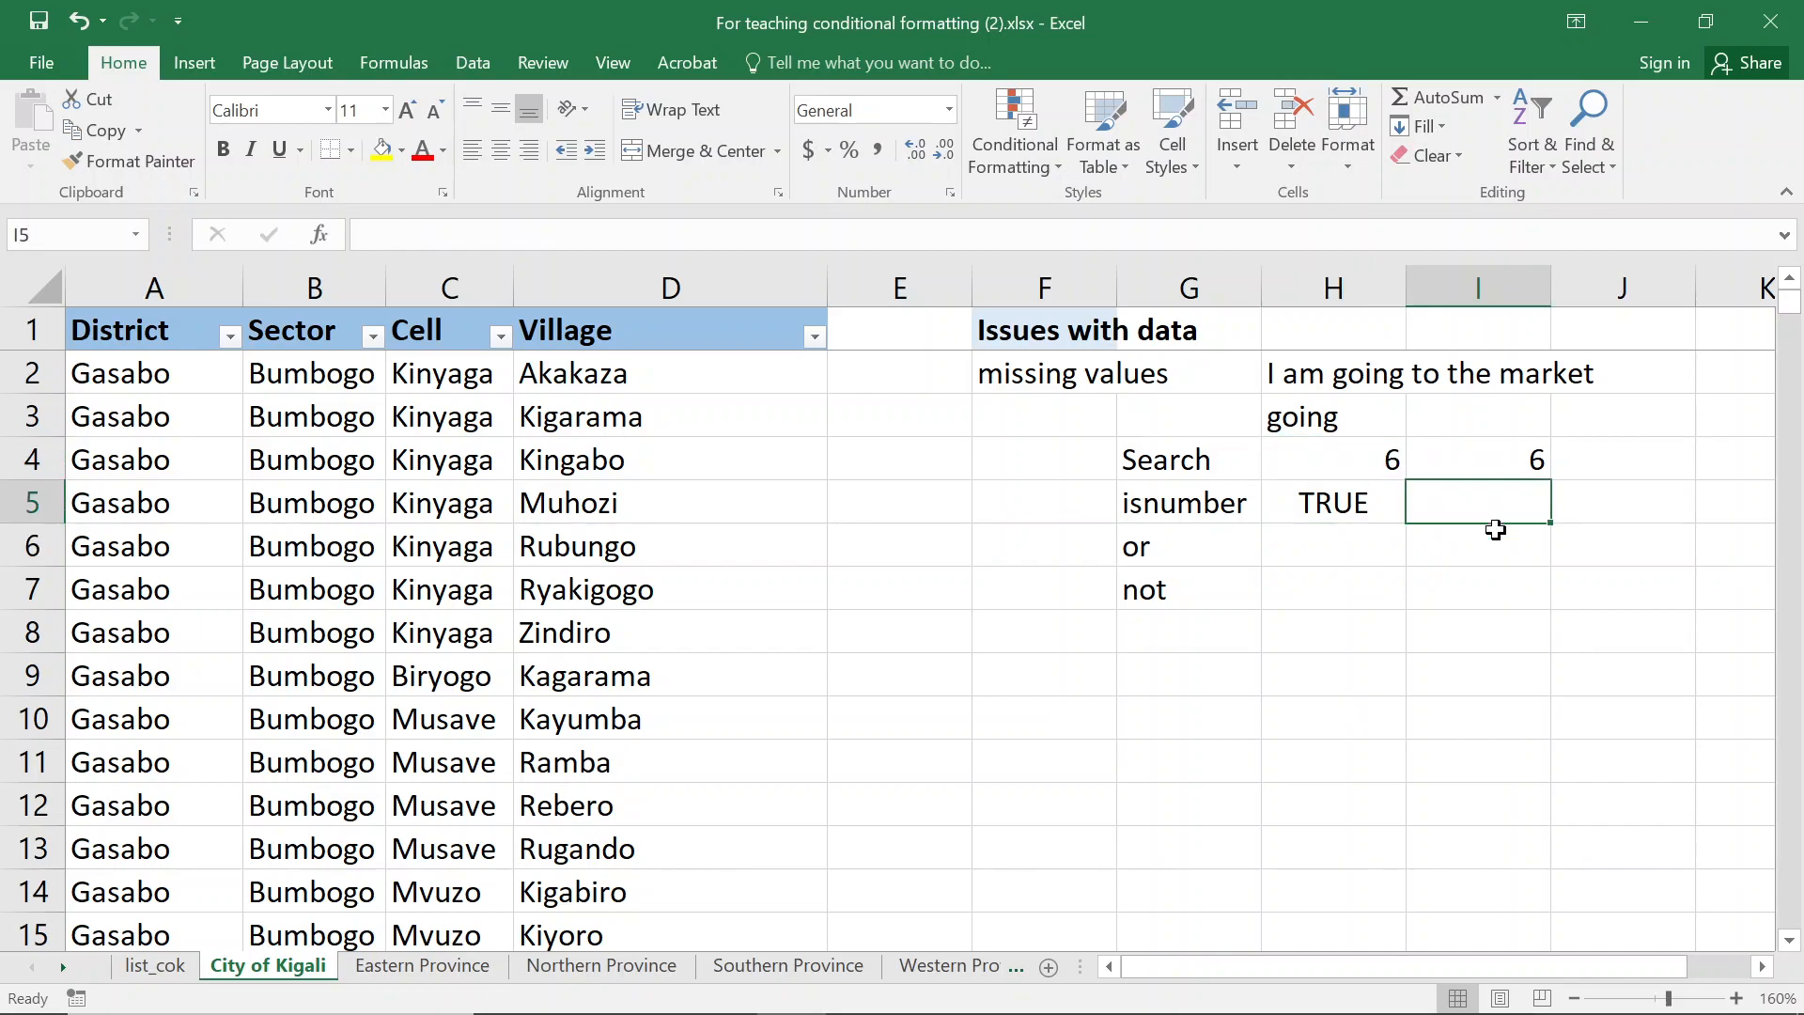
type("=isn")
key("Tab")
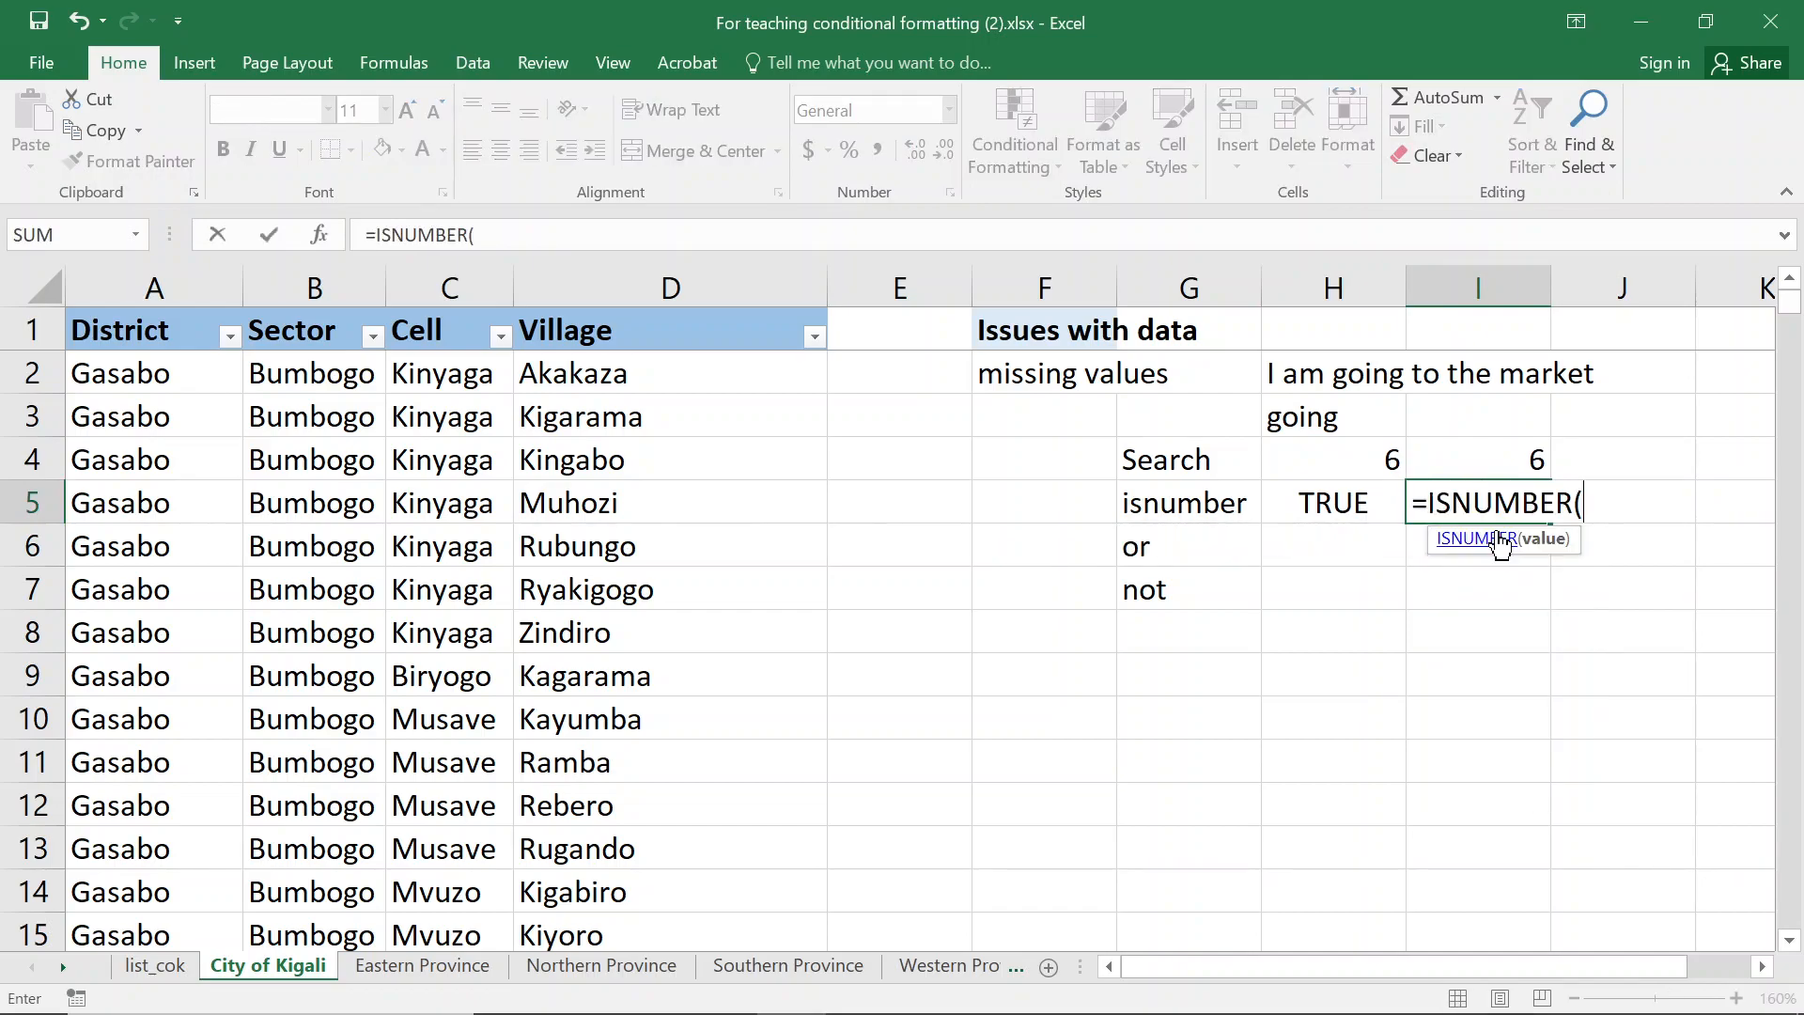
left_click(1304, 374)
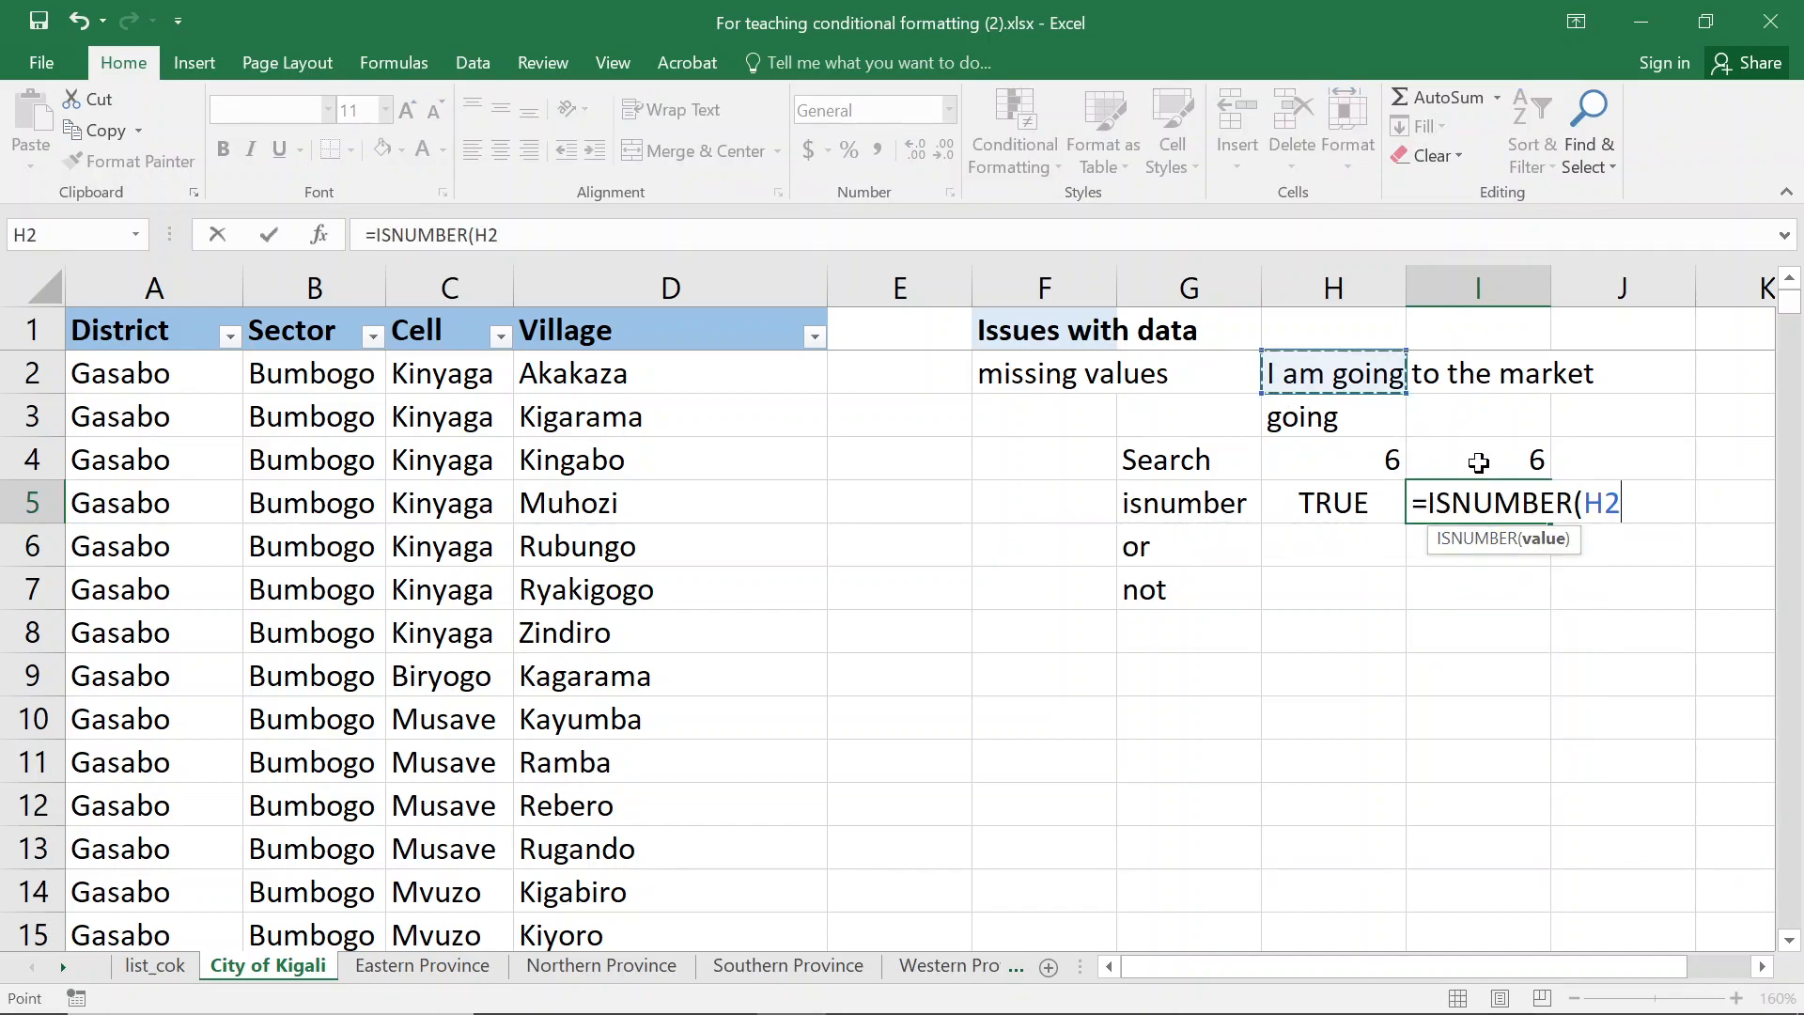
key("Return")
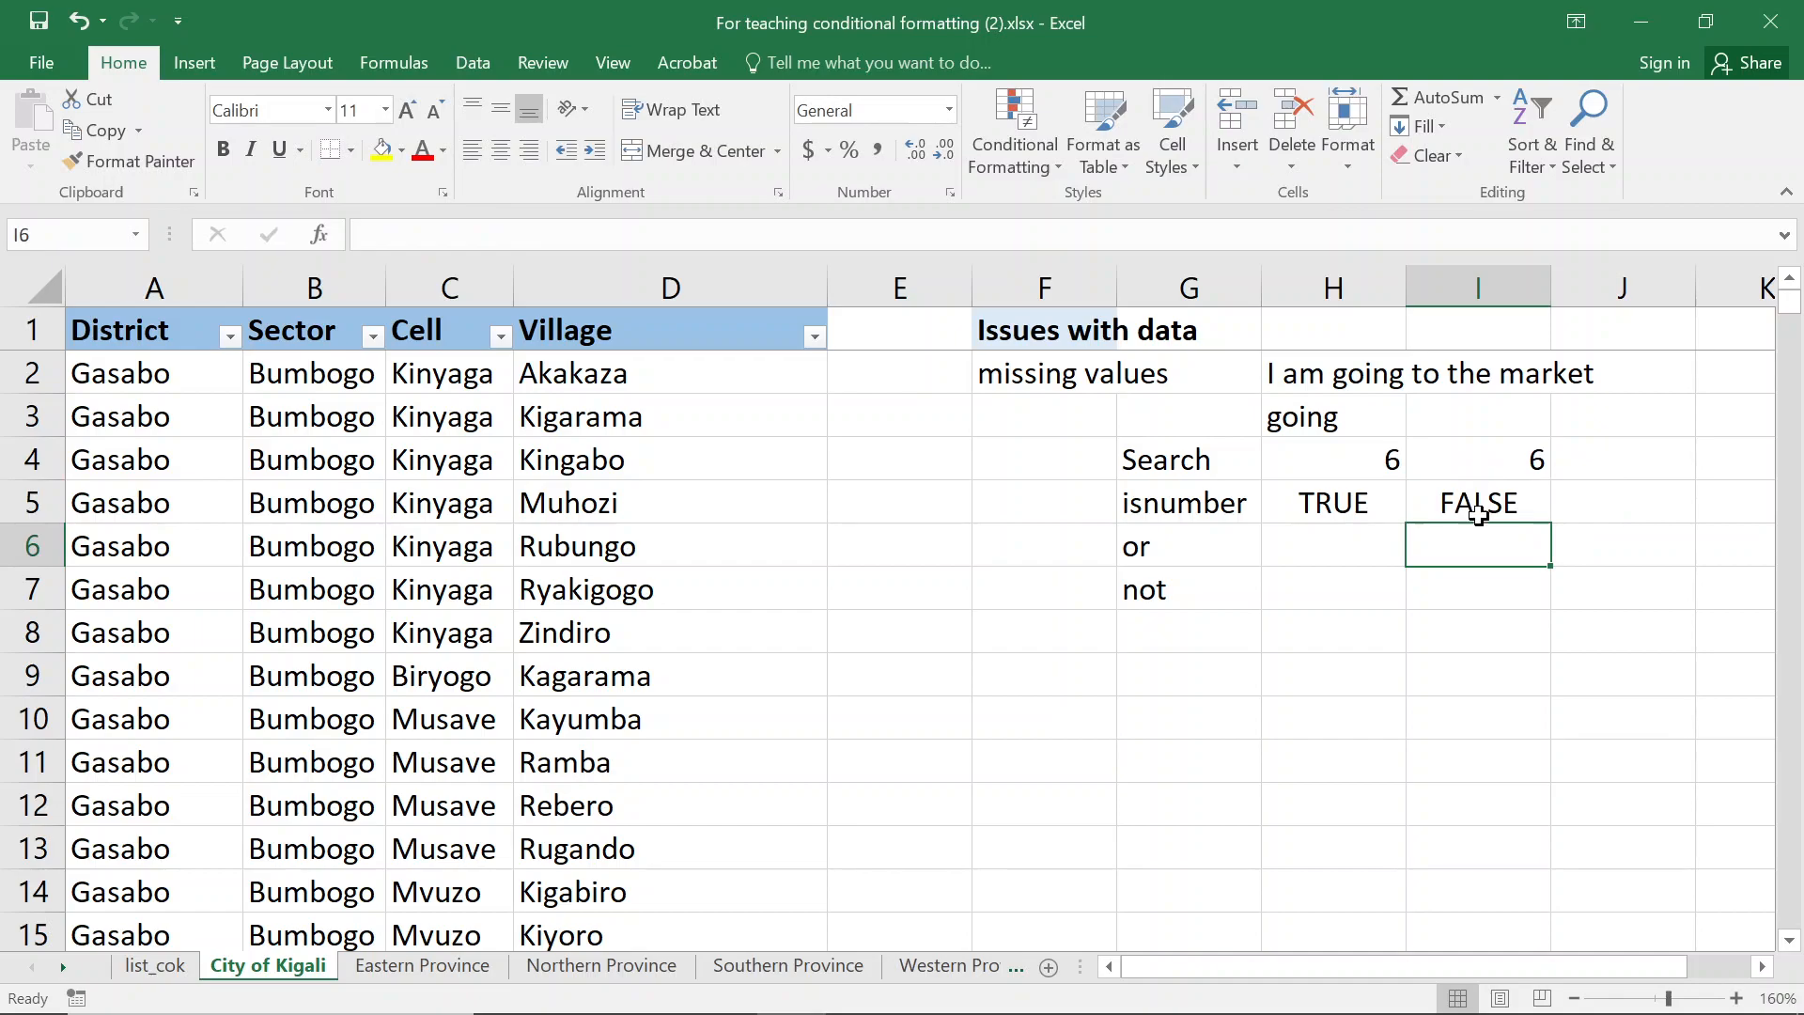
left_click(1325, 374)
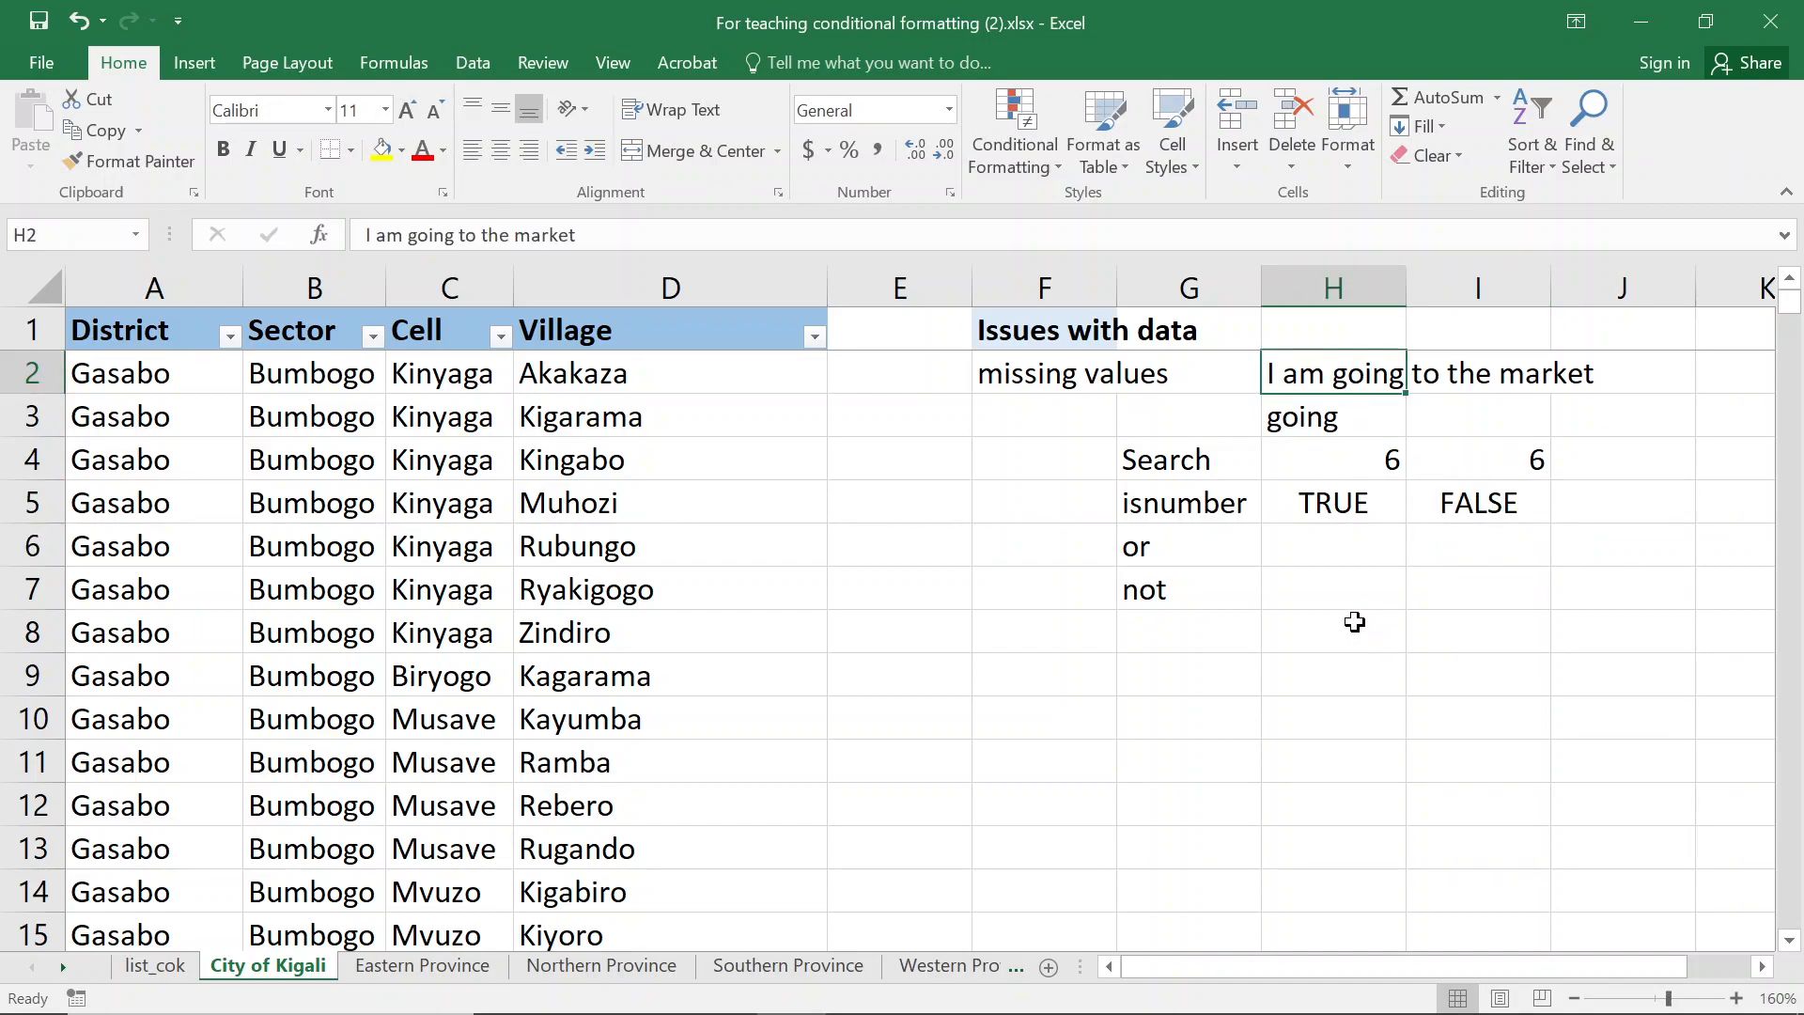
Enter 5 in J4 as text by prefixing it with an apostrophe
left_click(1646, 467)
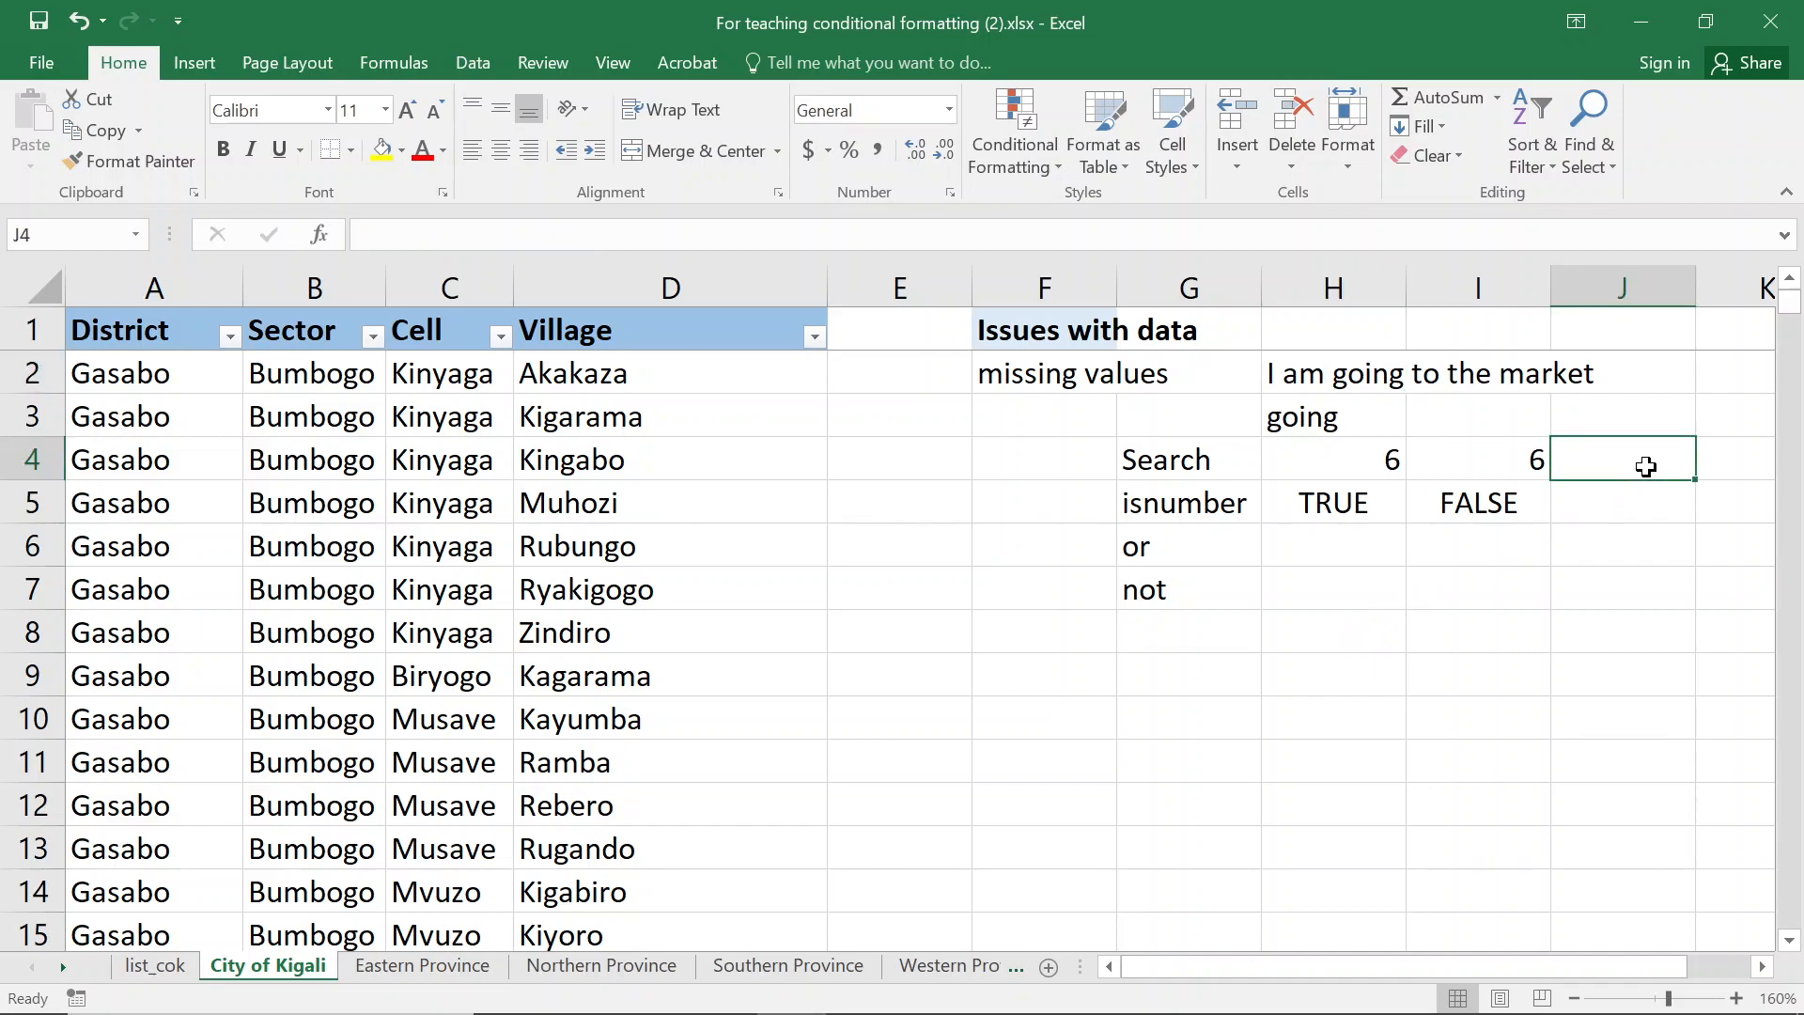
type("'5")
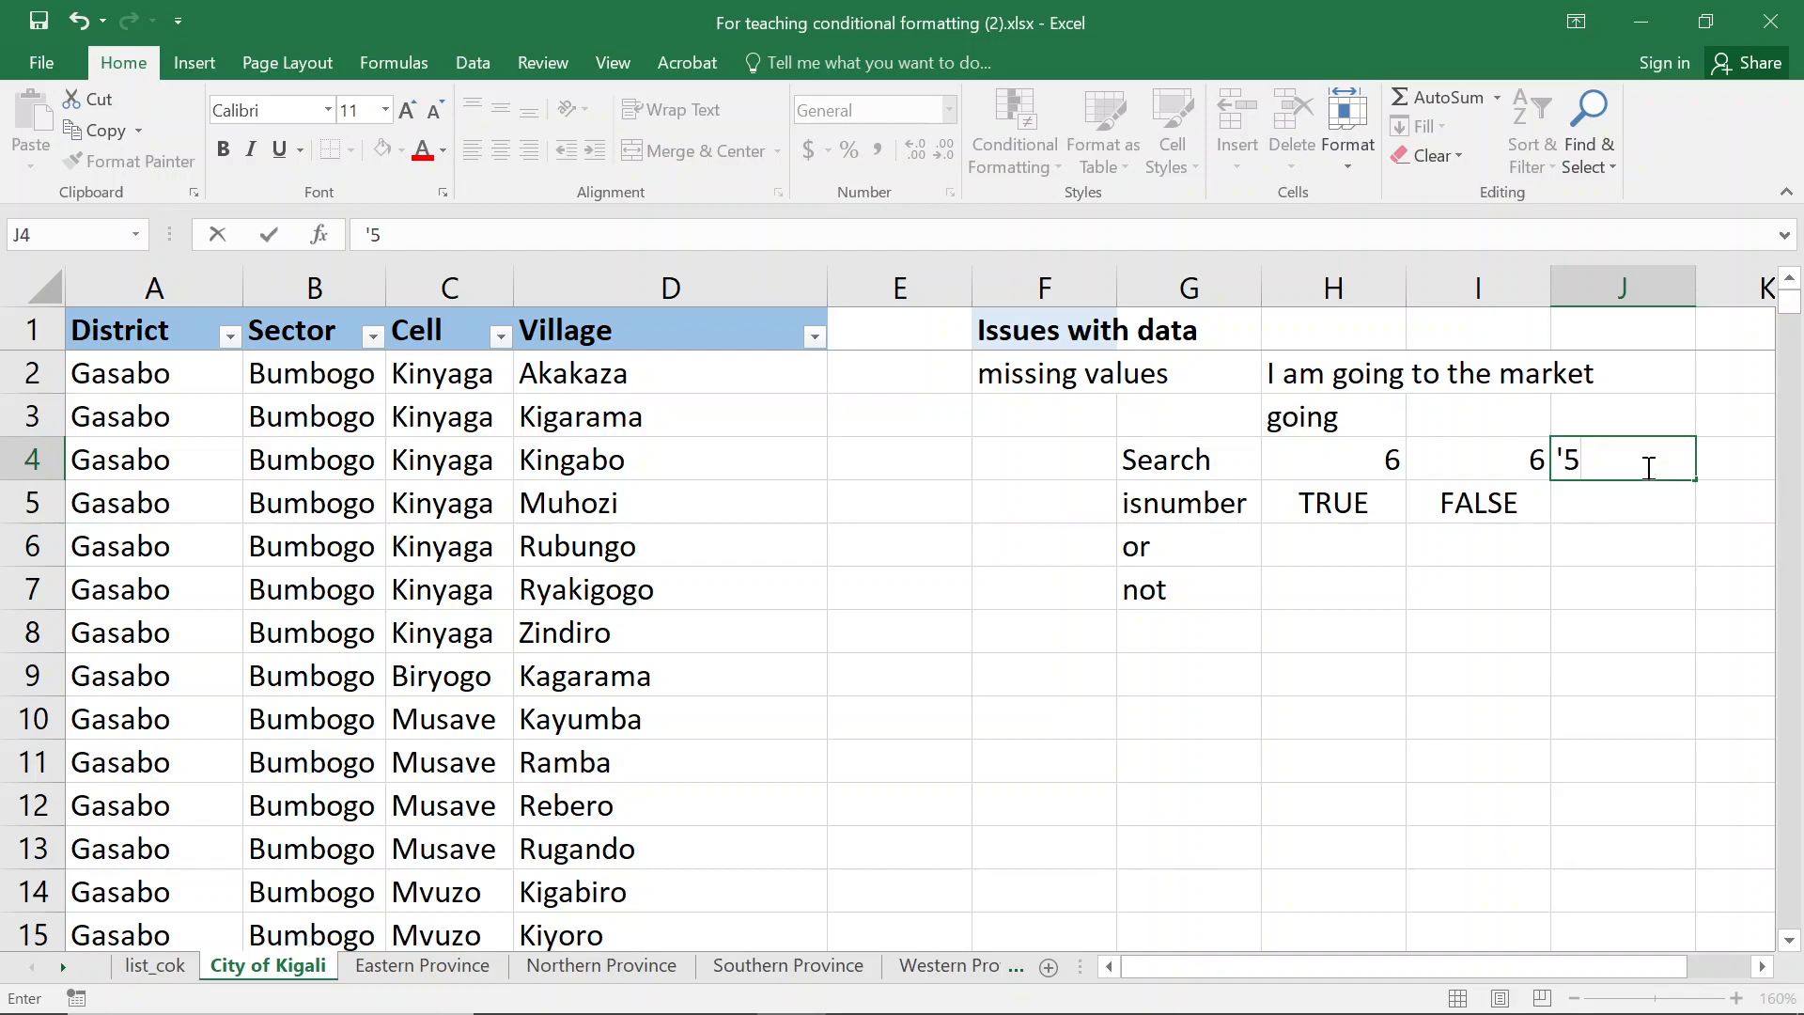
key("Return")
Enter an ISNUMBER formula in J5 that tests the text-formatted 5 in J4
type("=si")
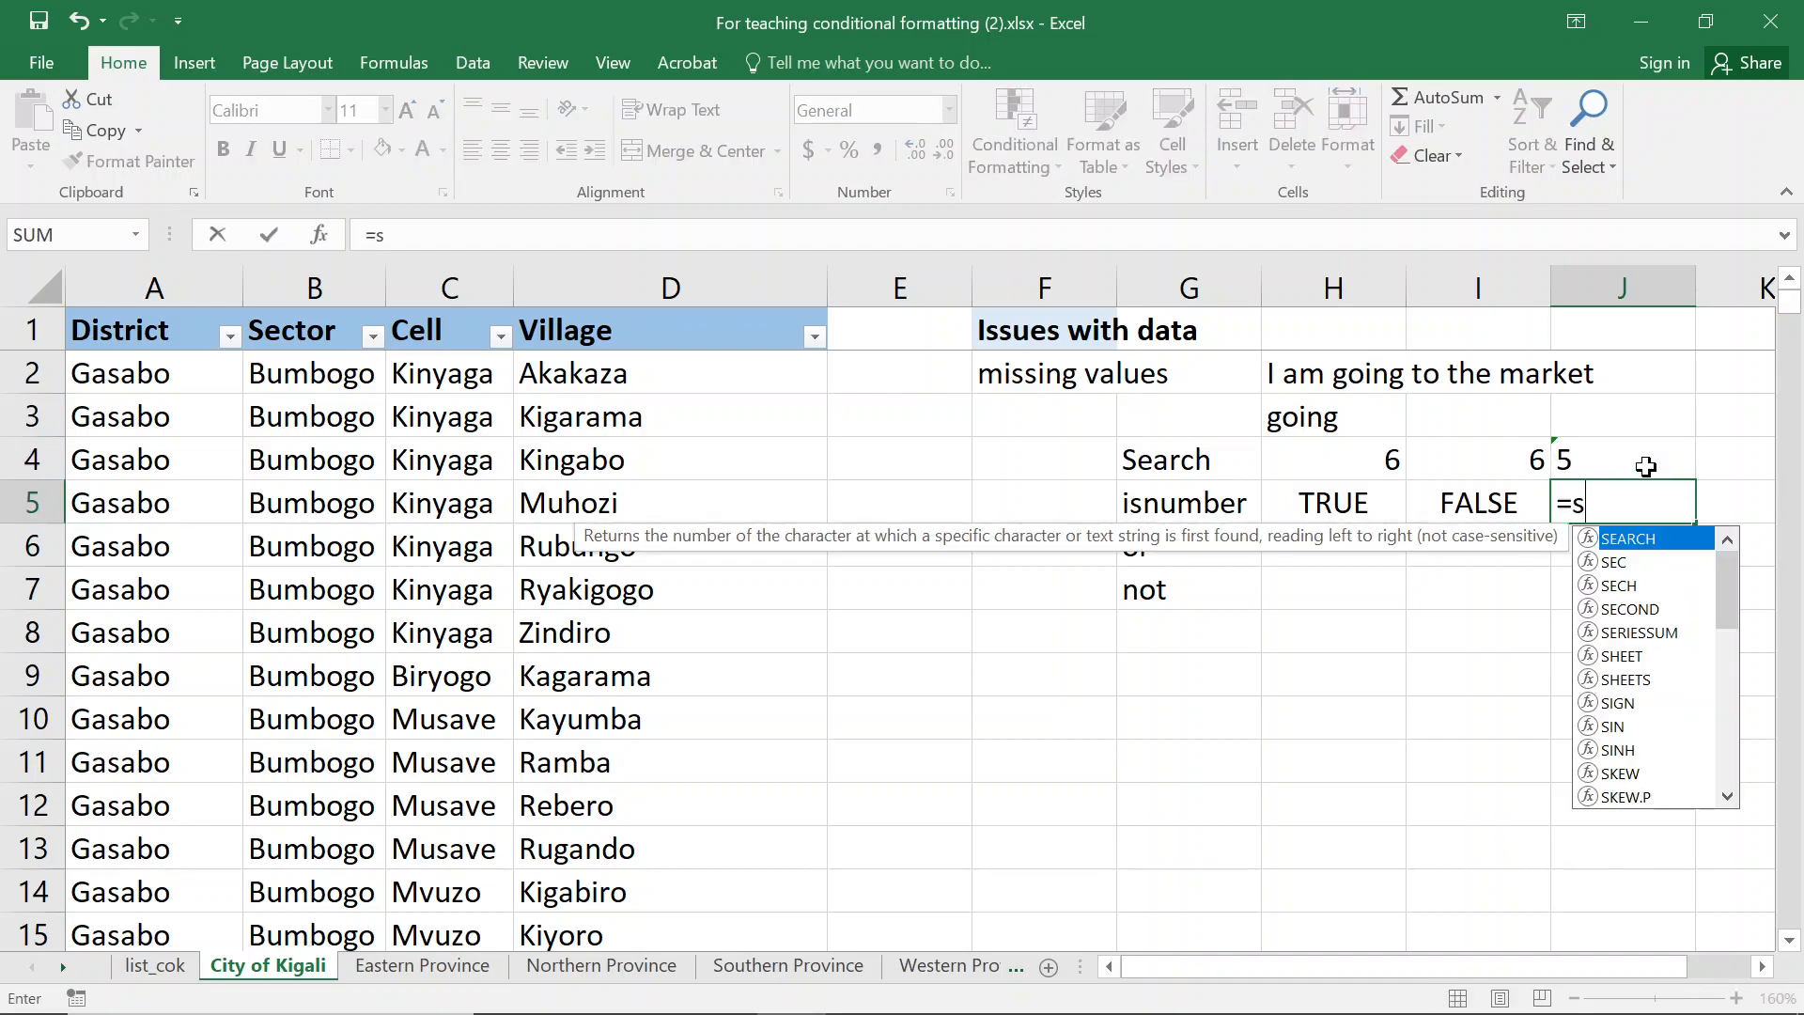
key("BackSpace")
key("BackSpace")
type("isnu")
key("Tab")
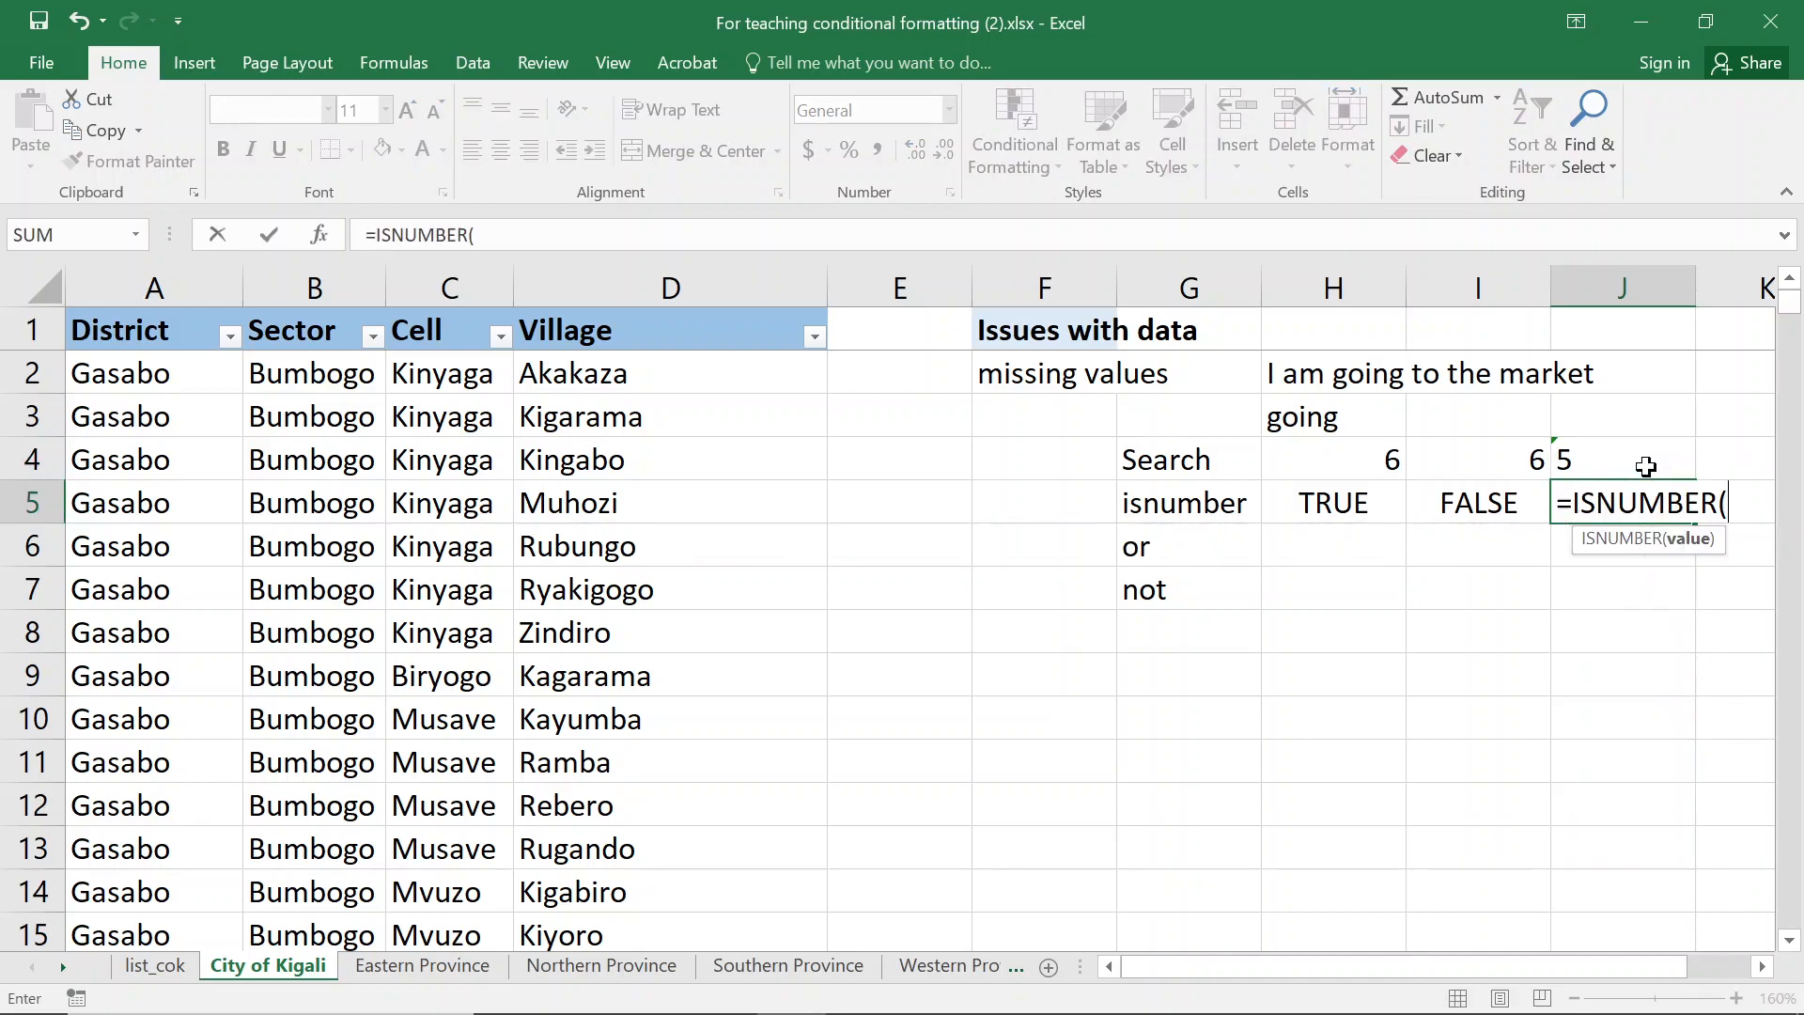
left_click(1645, 467)
key("Return")
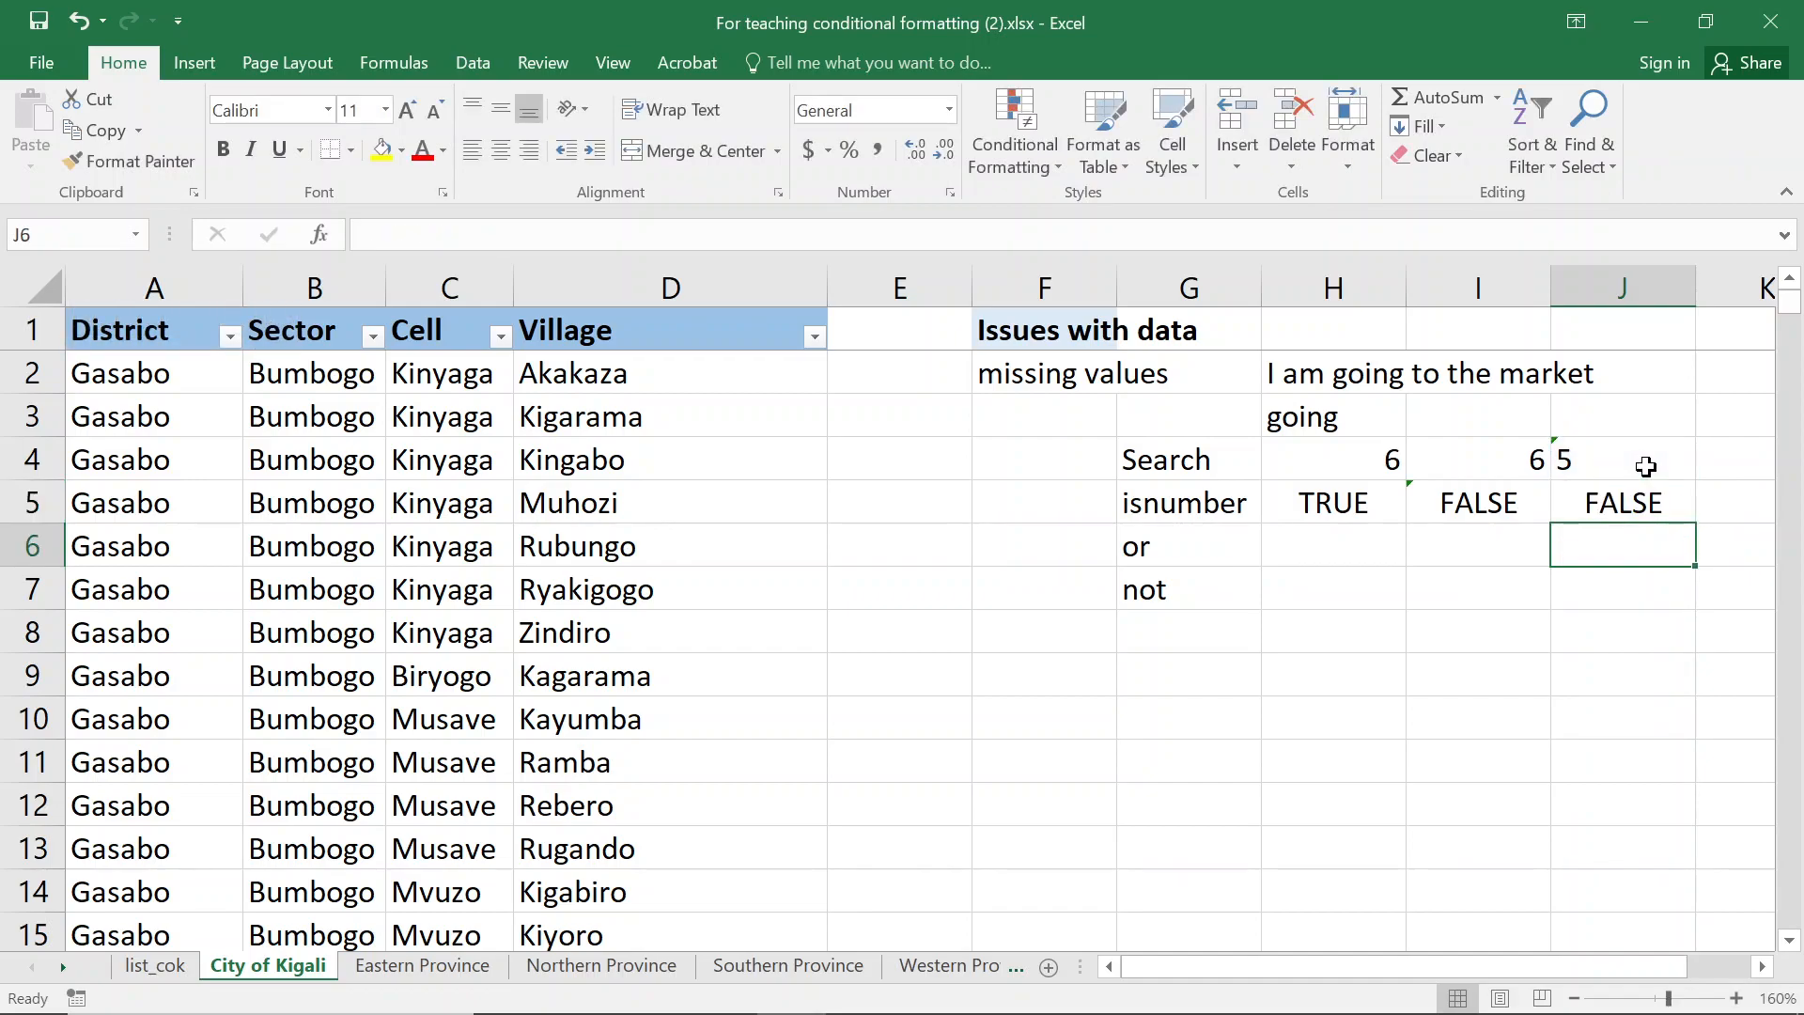
Examine the ISNUMBER formula in J5 and the apostrophe before the 5 in J4
left_click(1646, 513)
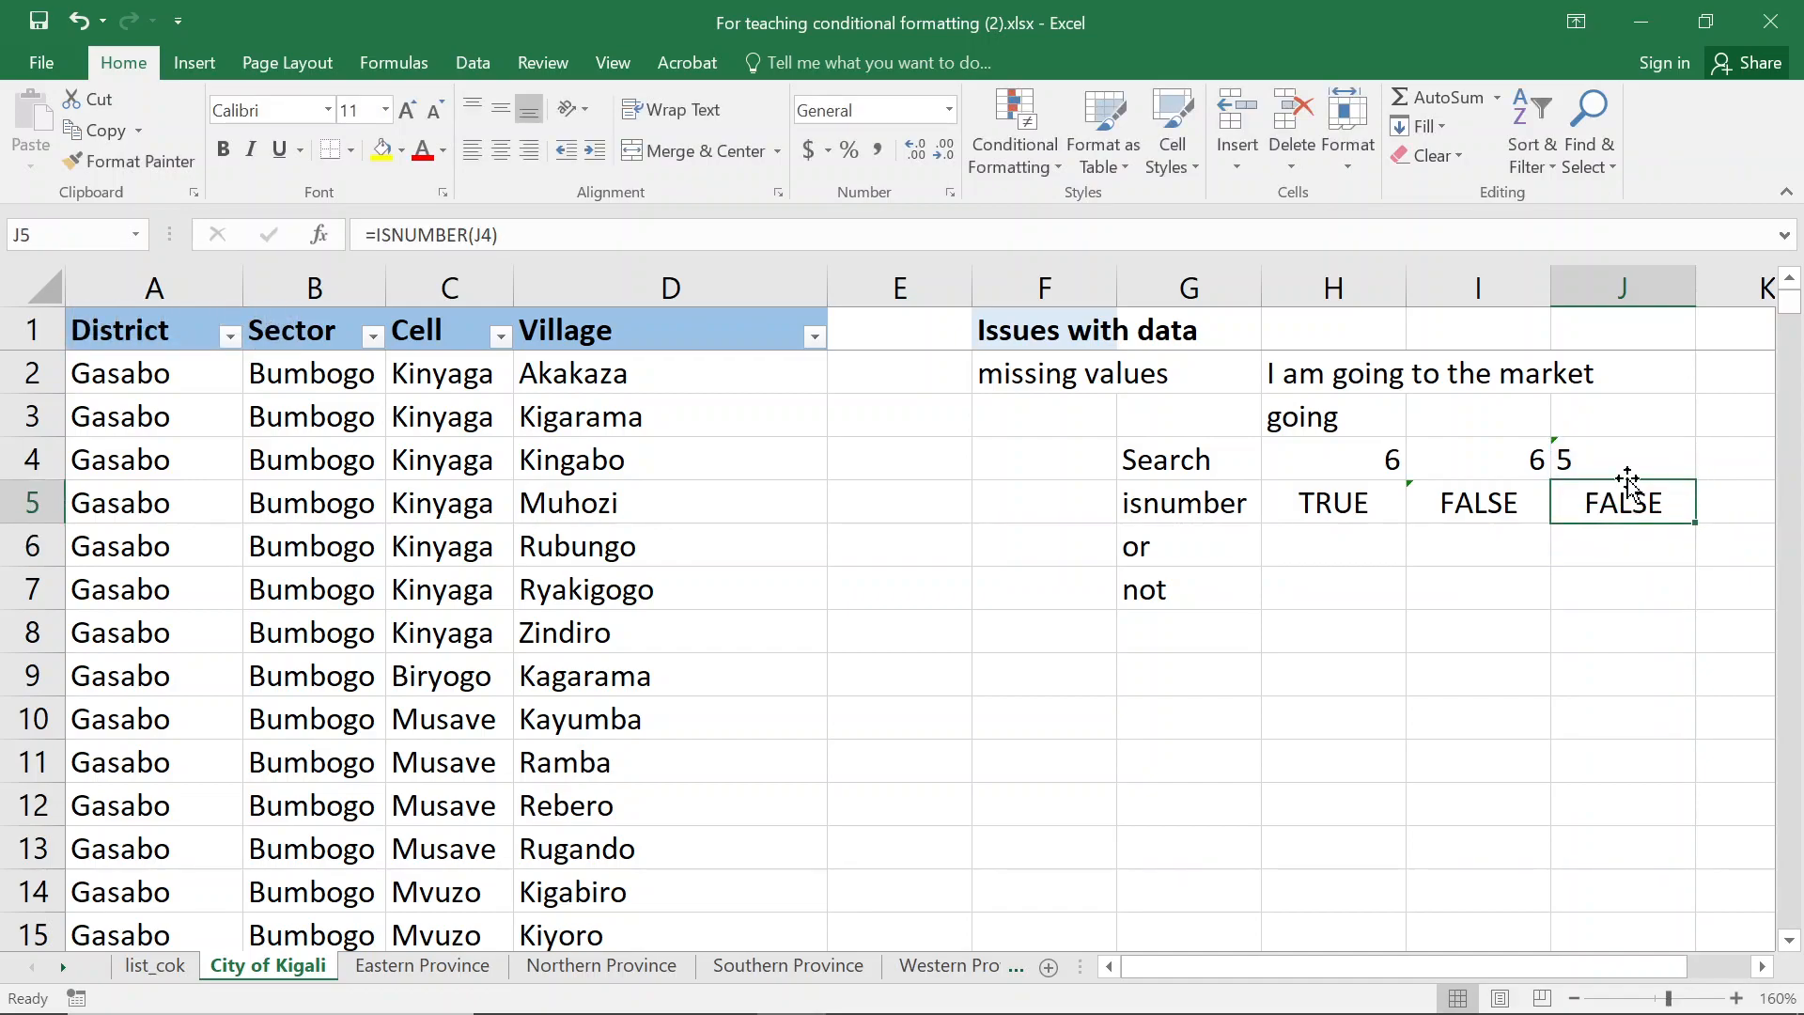
left_click(1586, 459)
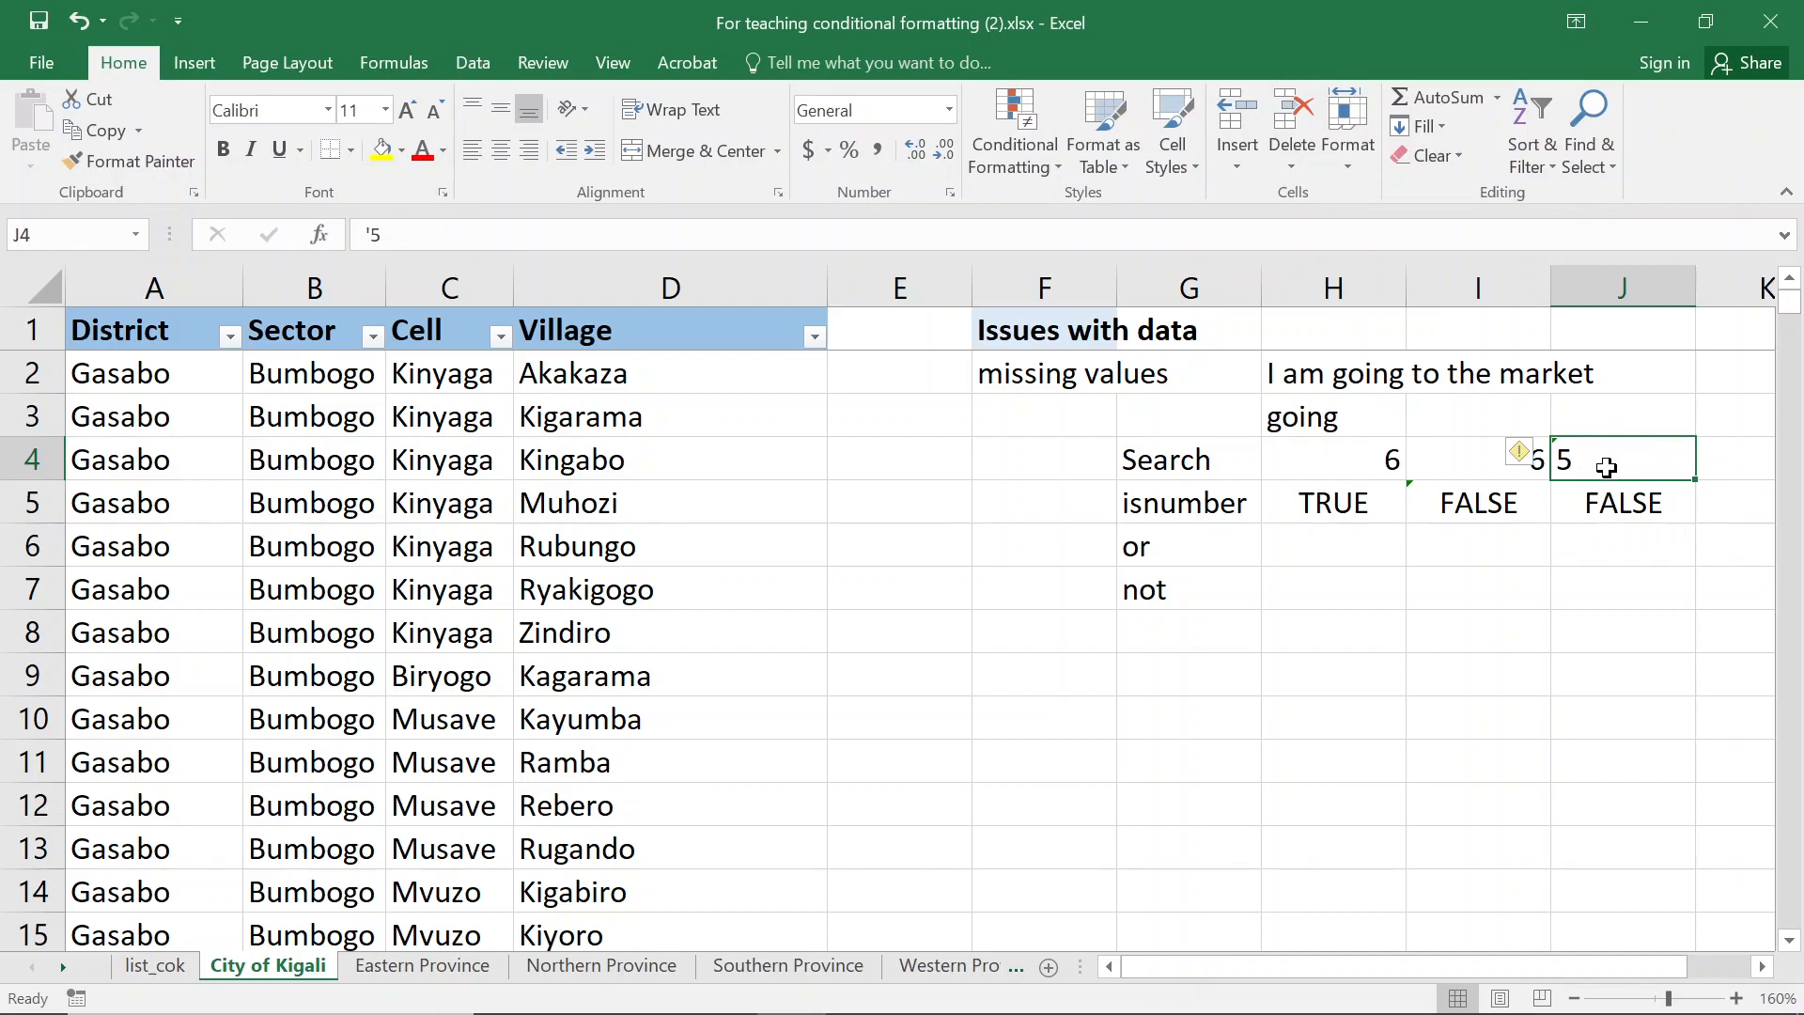
left_click(371, 233)
double_click(363, 233)
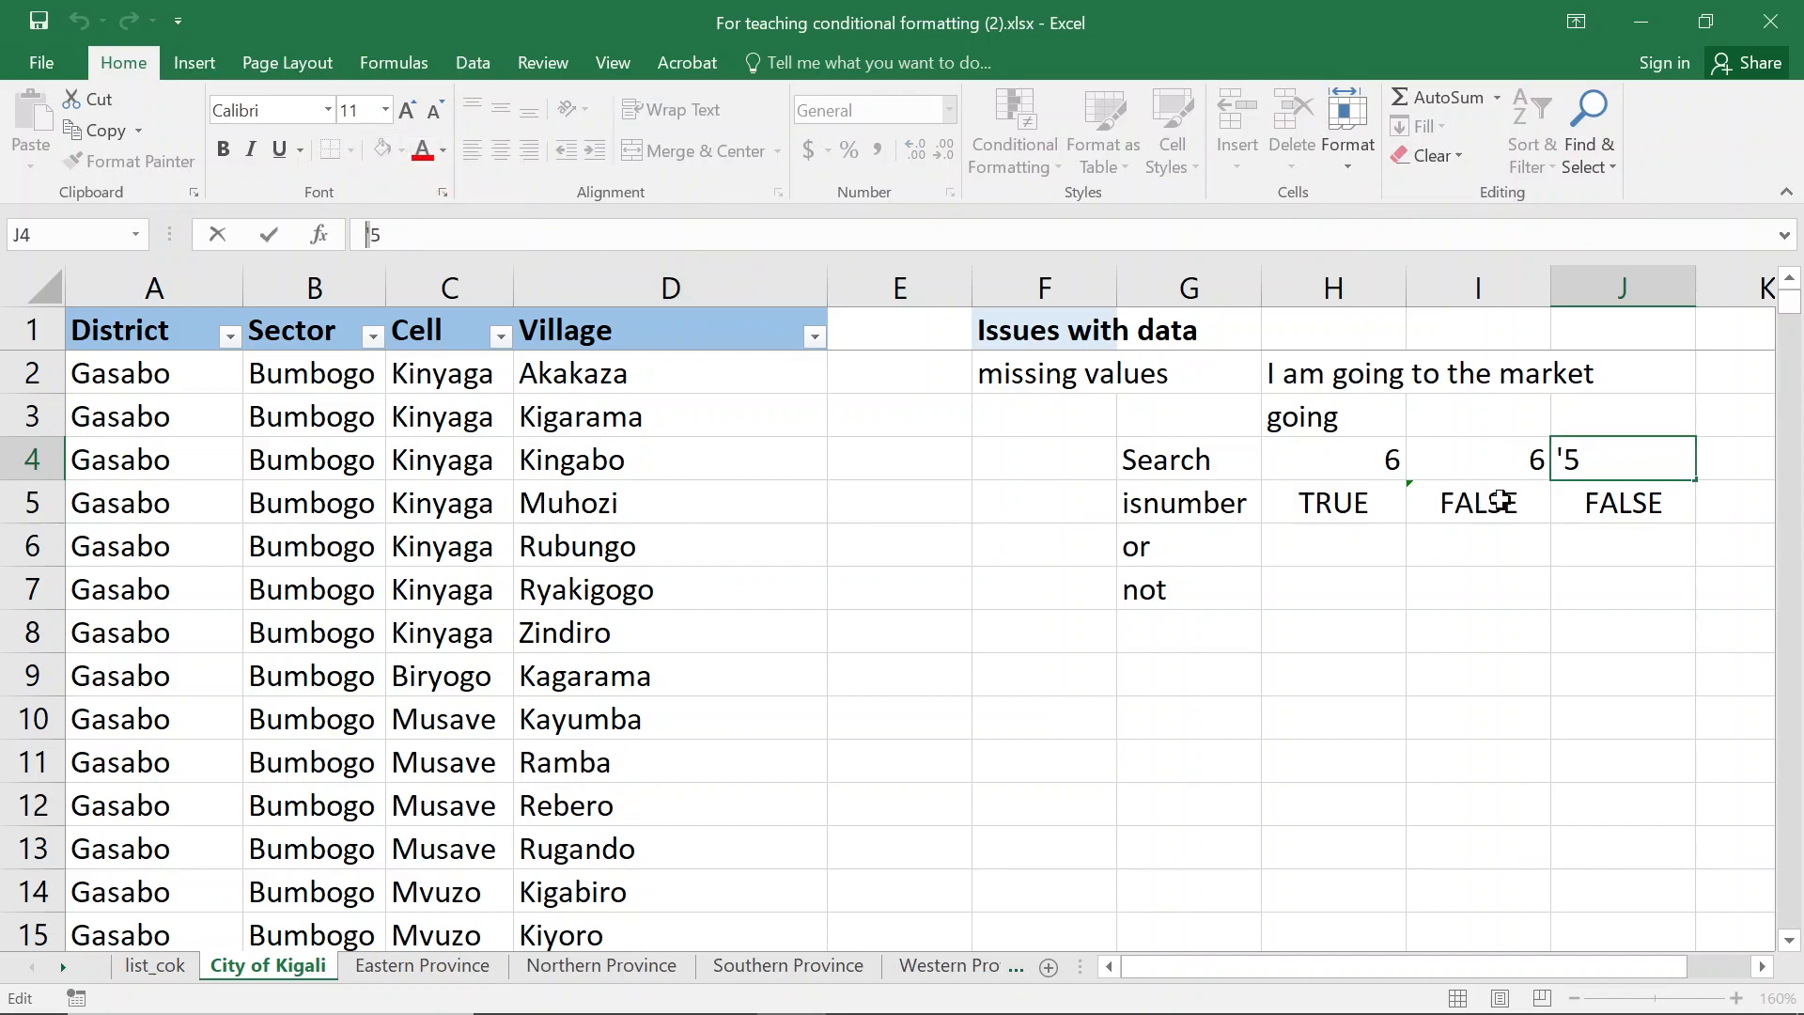
left_click(1636, 498)
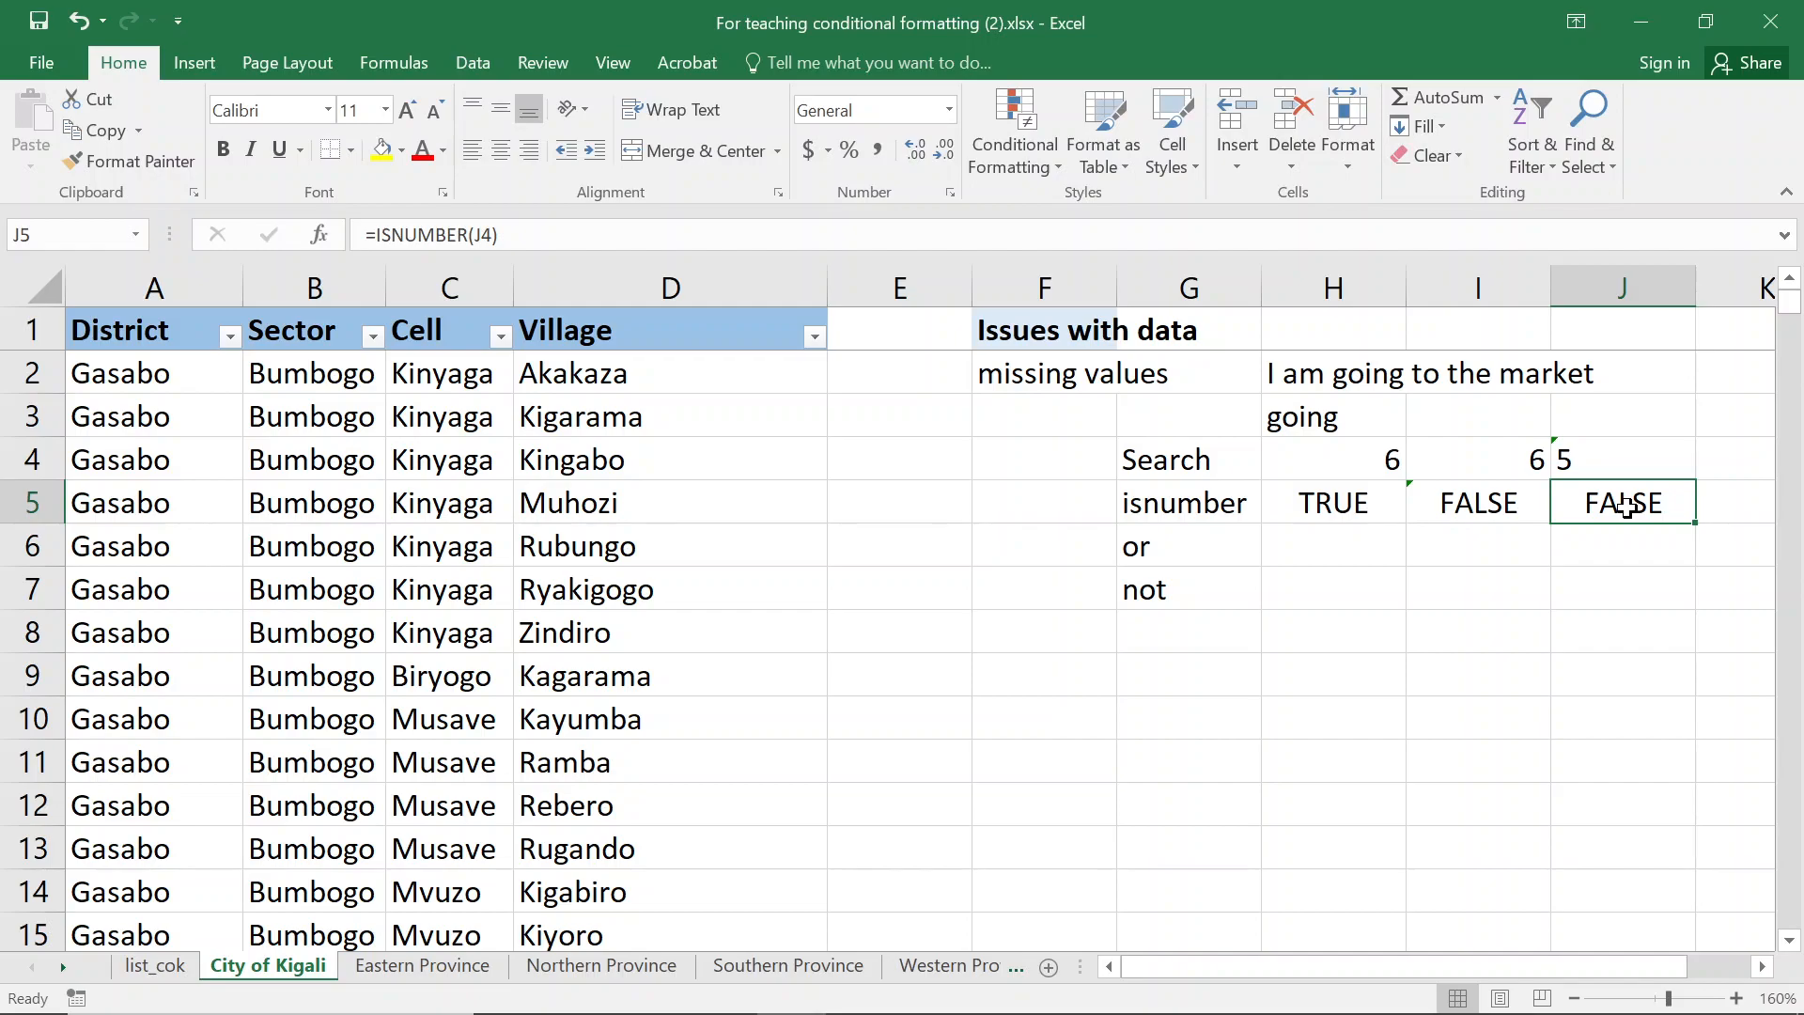
Enter an OR formula in H6 that tests the three ISNUMBER results in H5, I5 and J5
left_click(1292, 549)
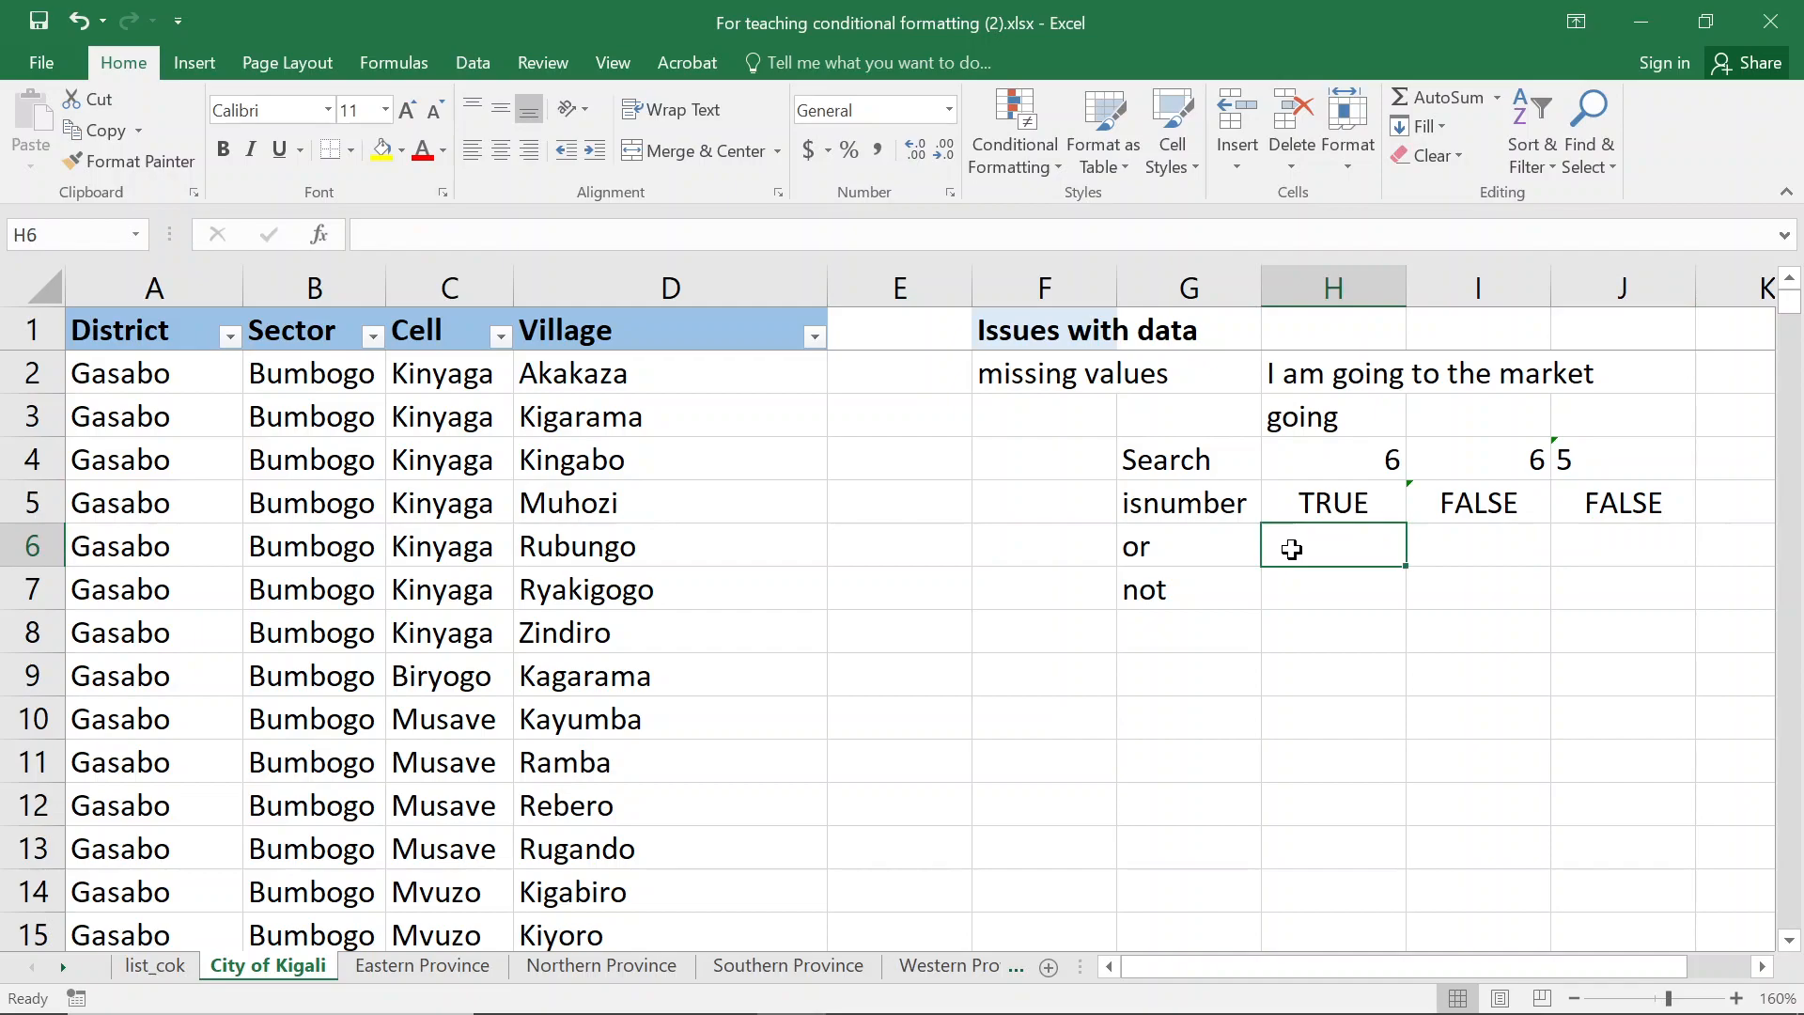
type("=or")
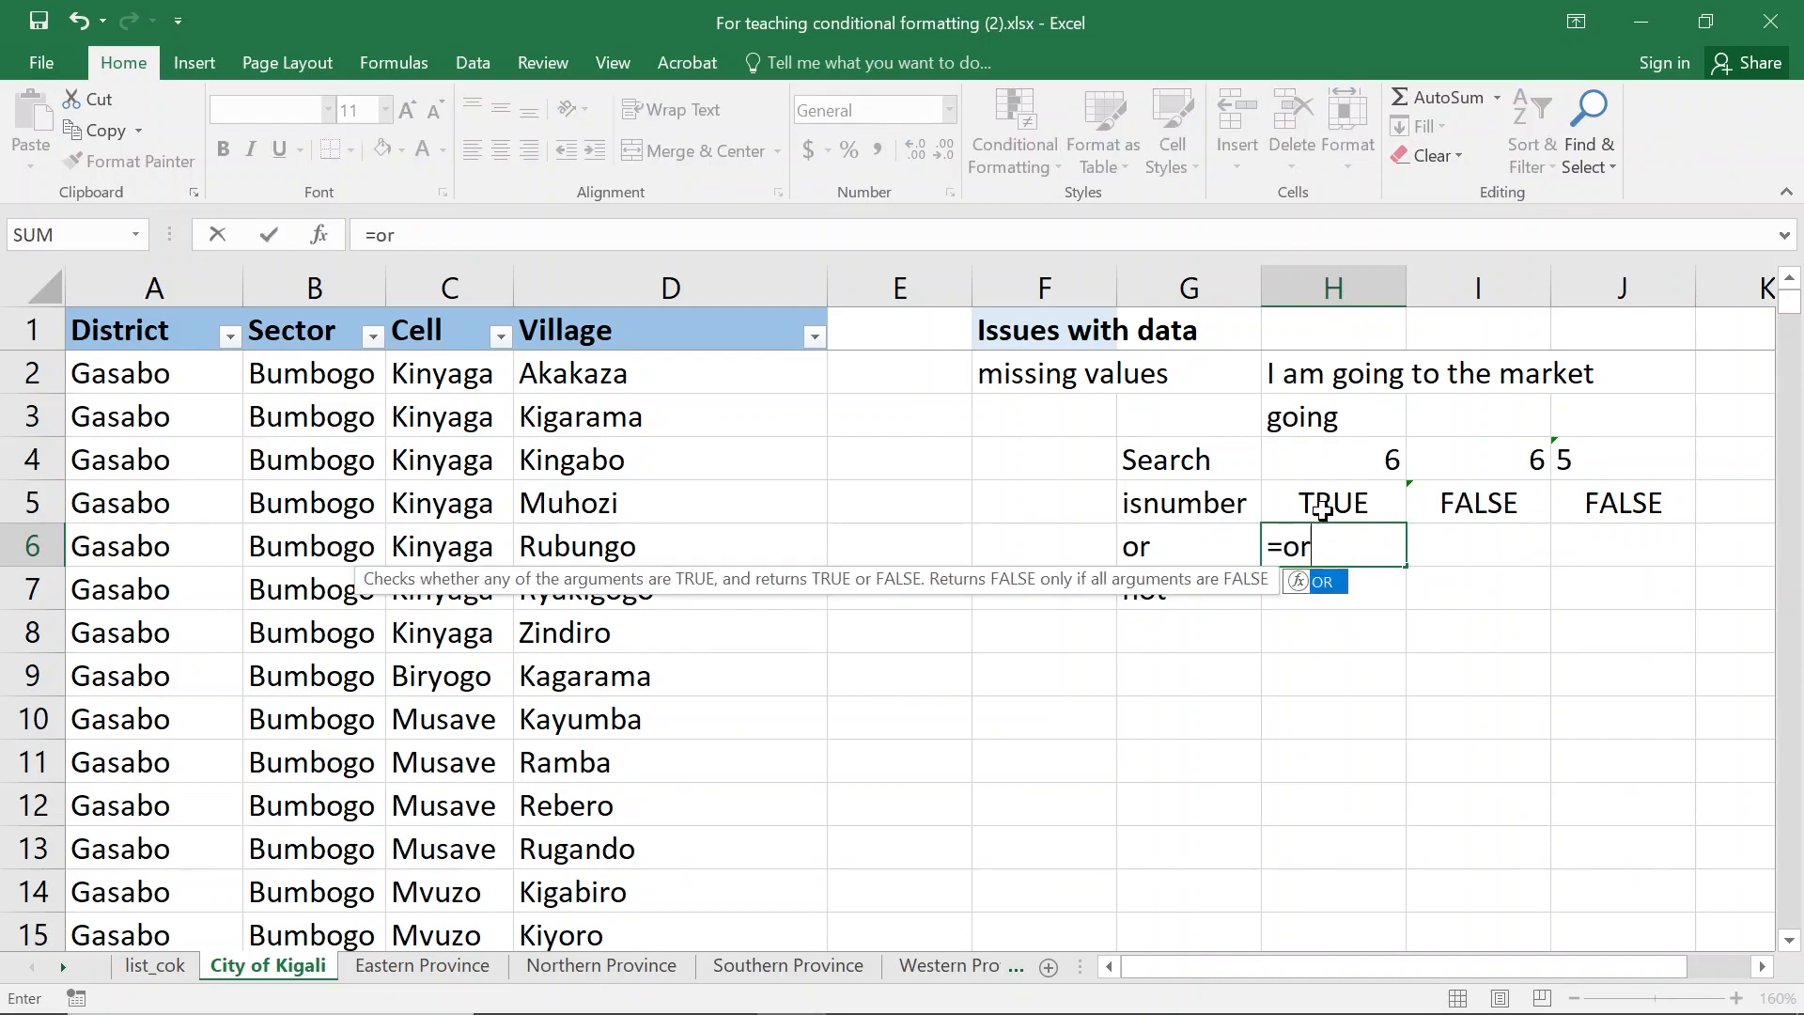
type("(")
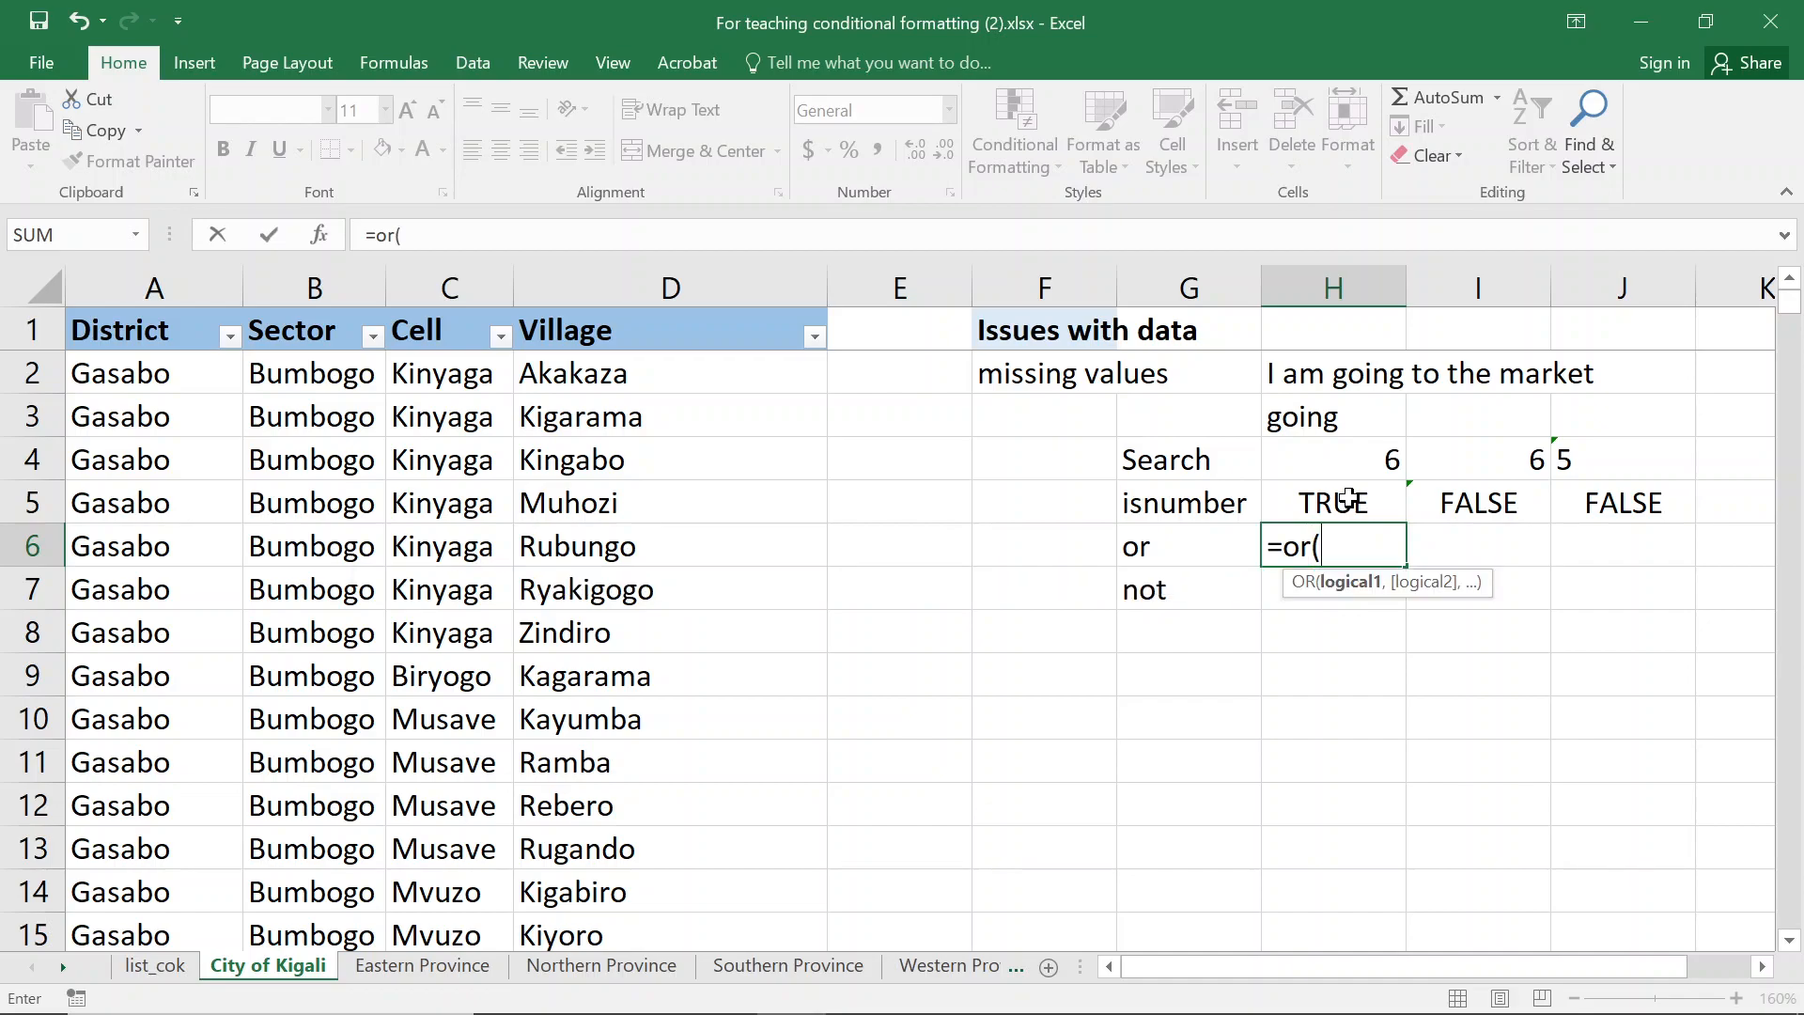
left_click(1345, 501)
type(",")
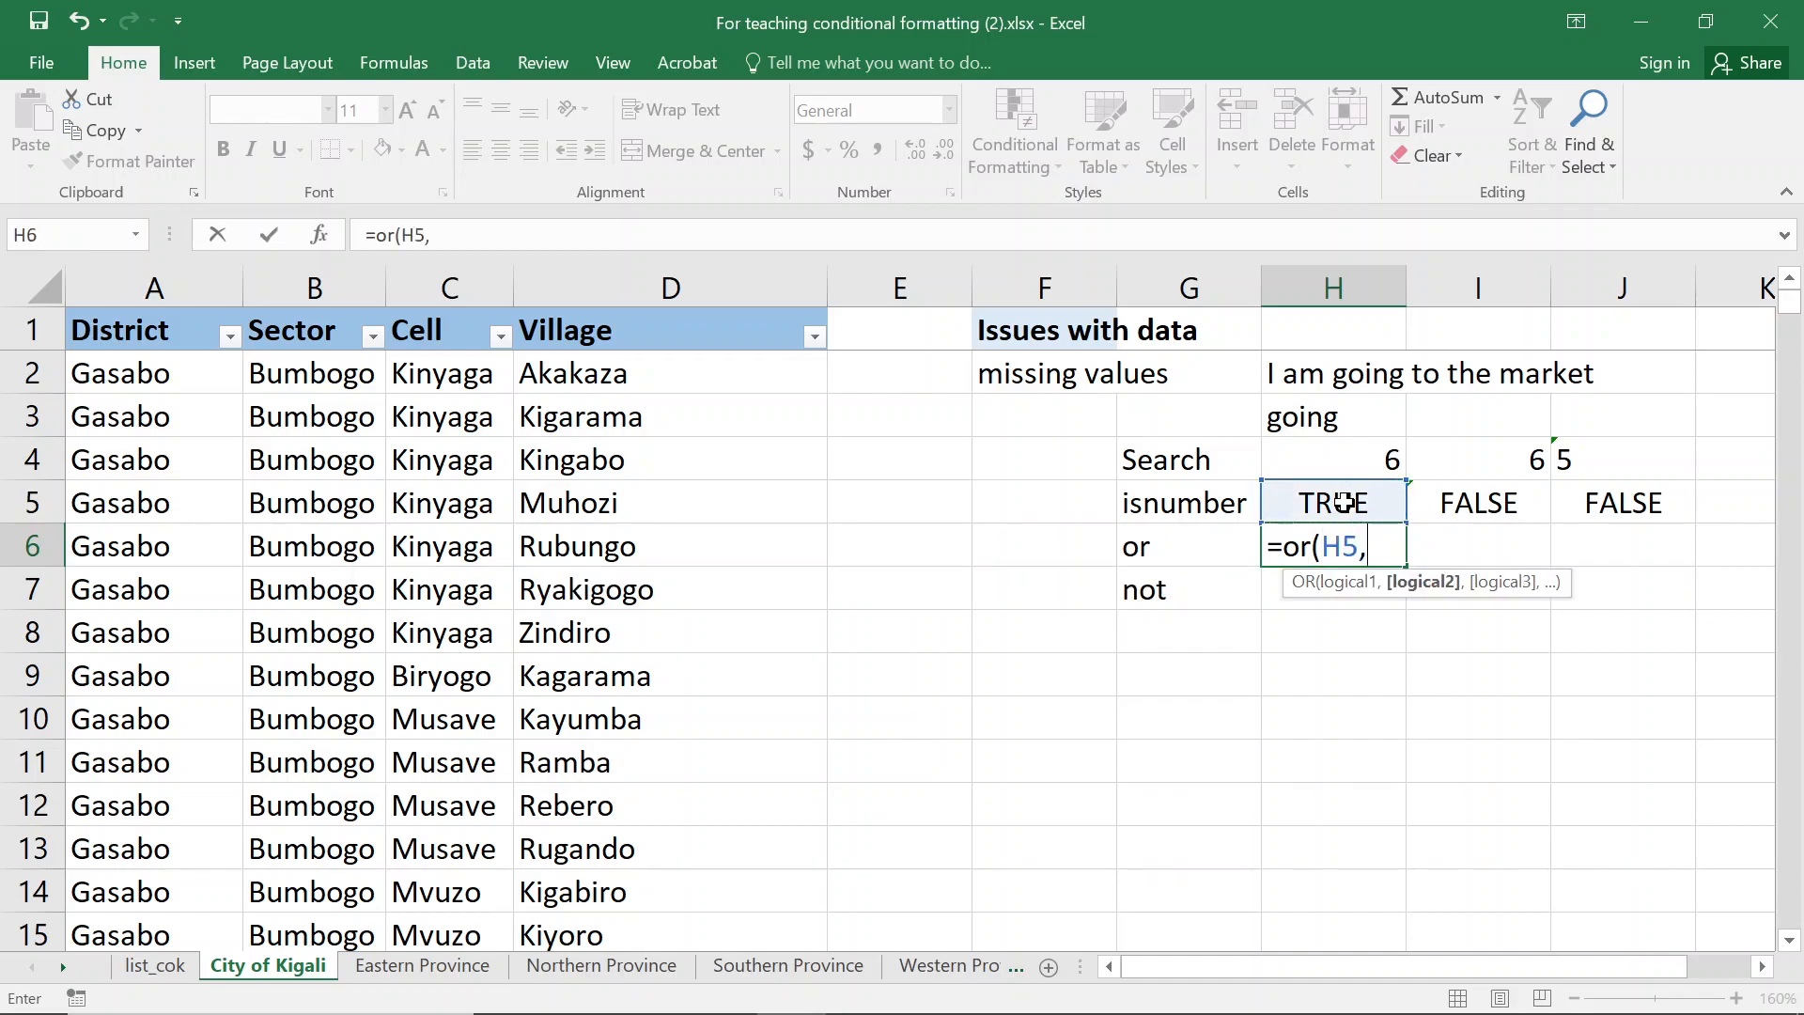
left_click(1507, 507)
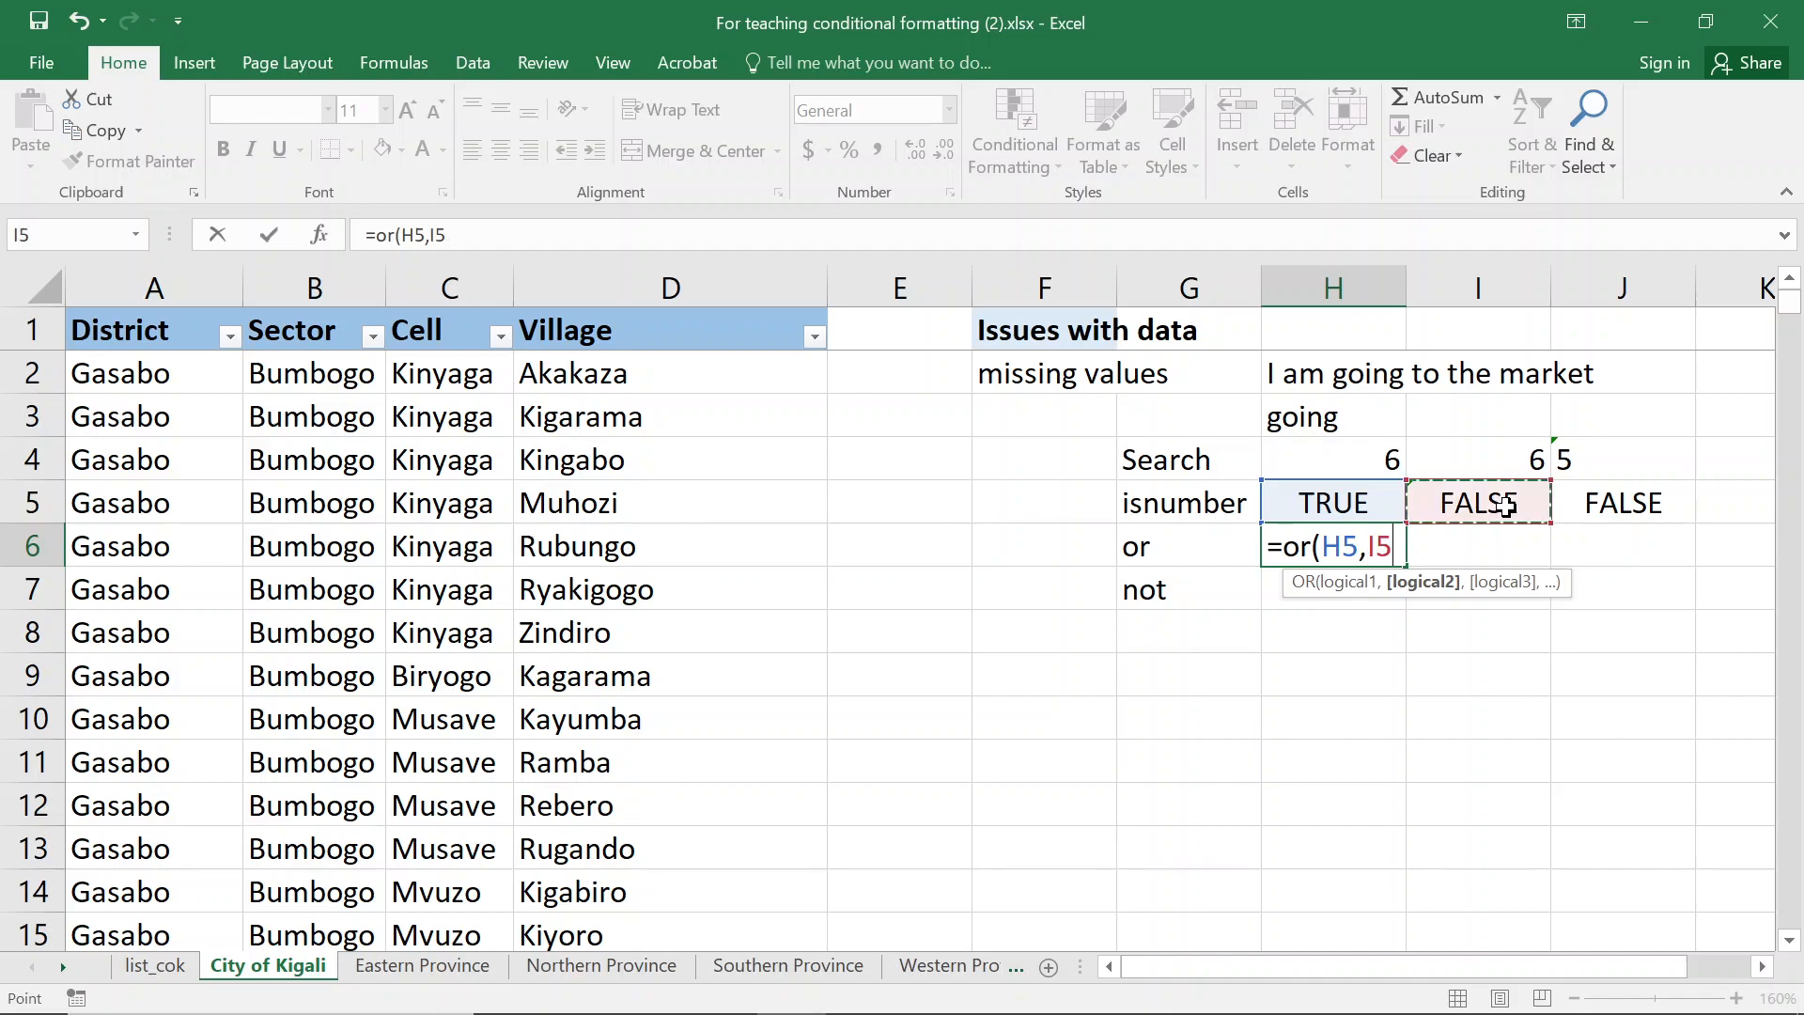
type(",")
left_click(1606, 485)
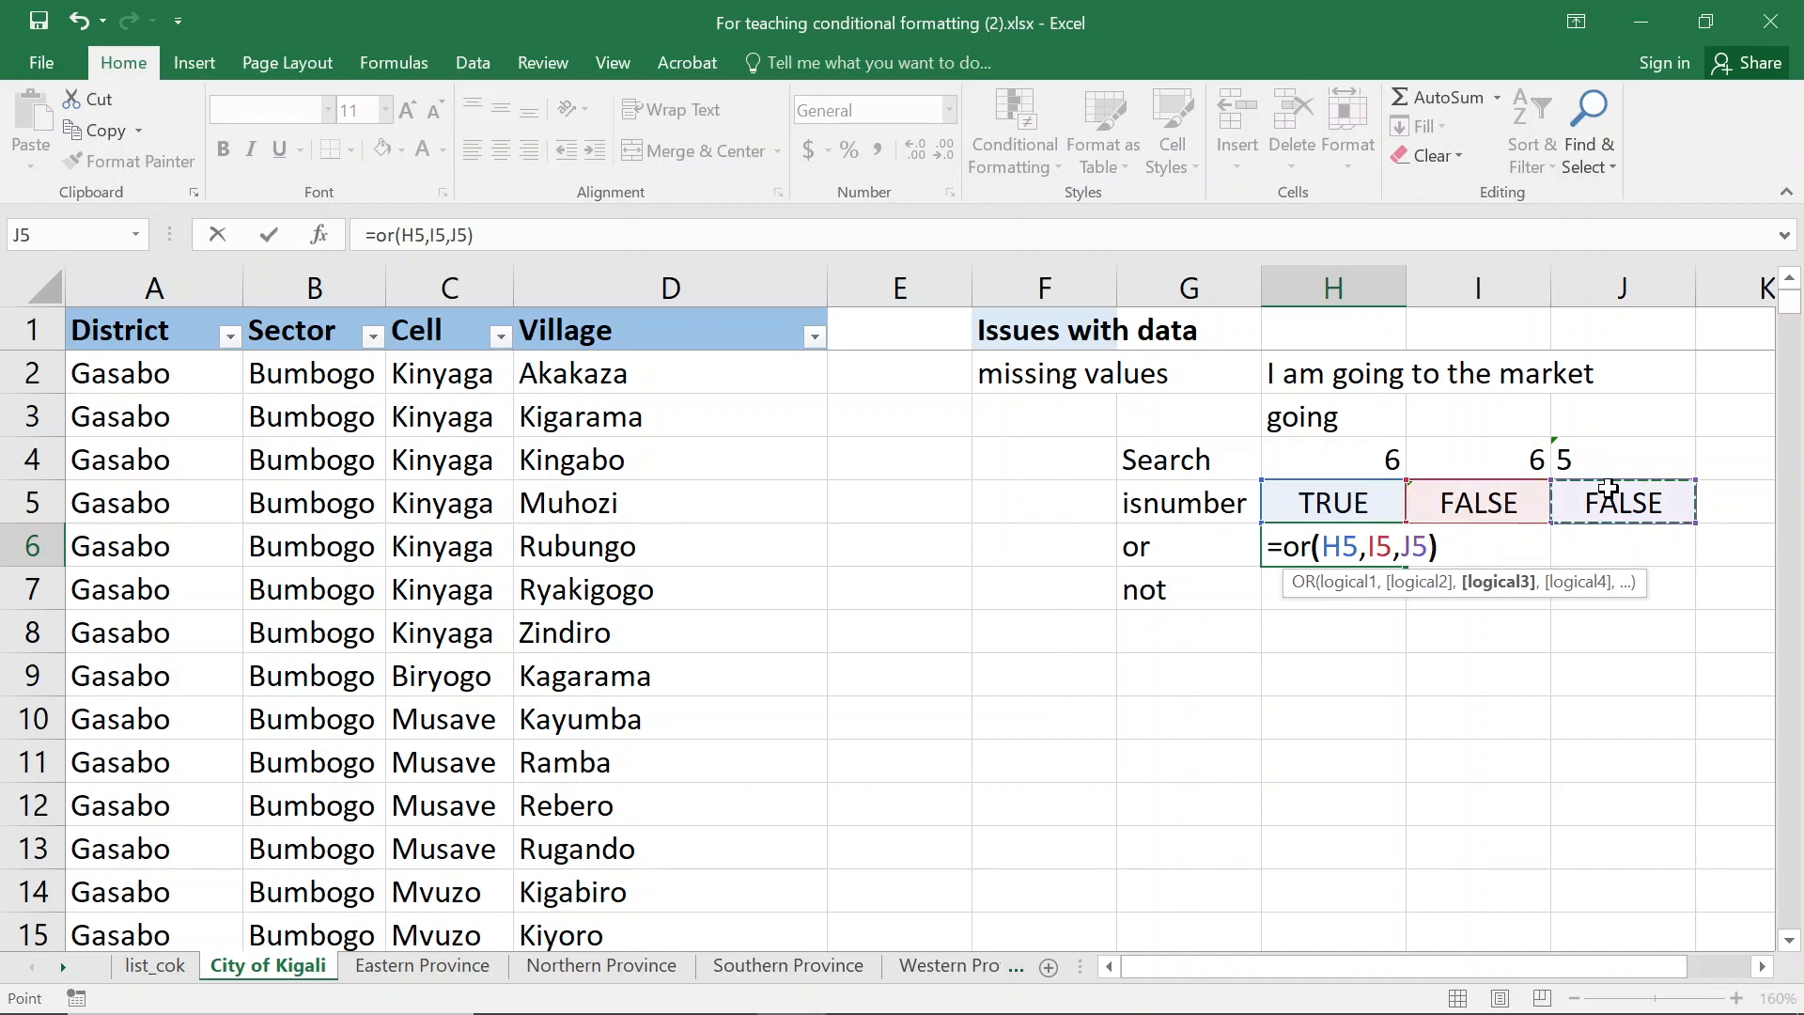
key("Return")
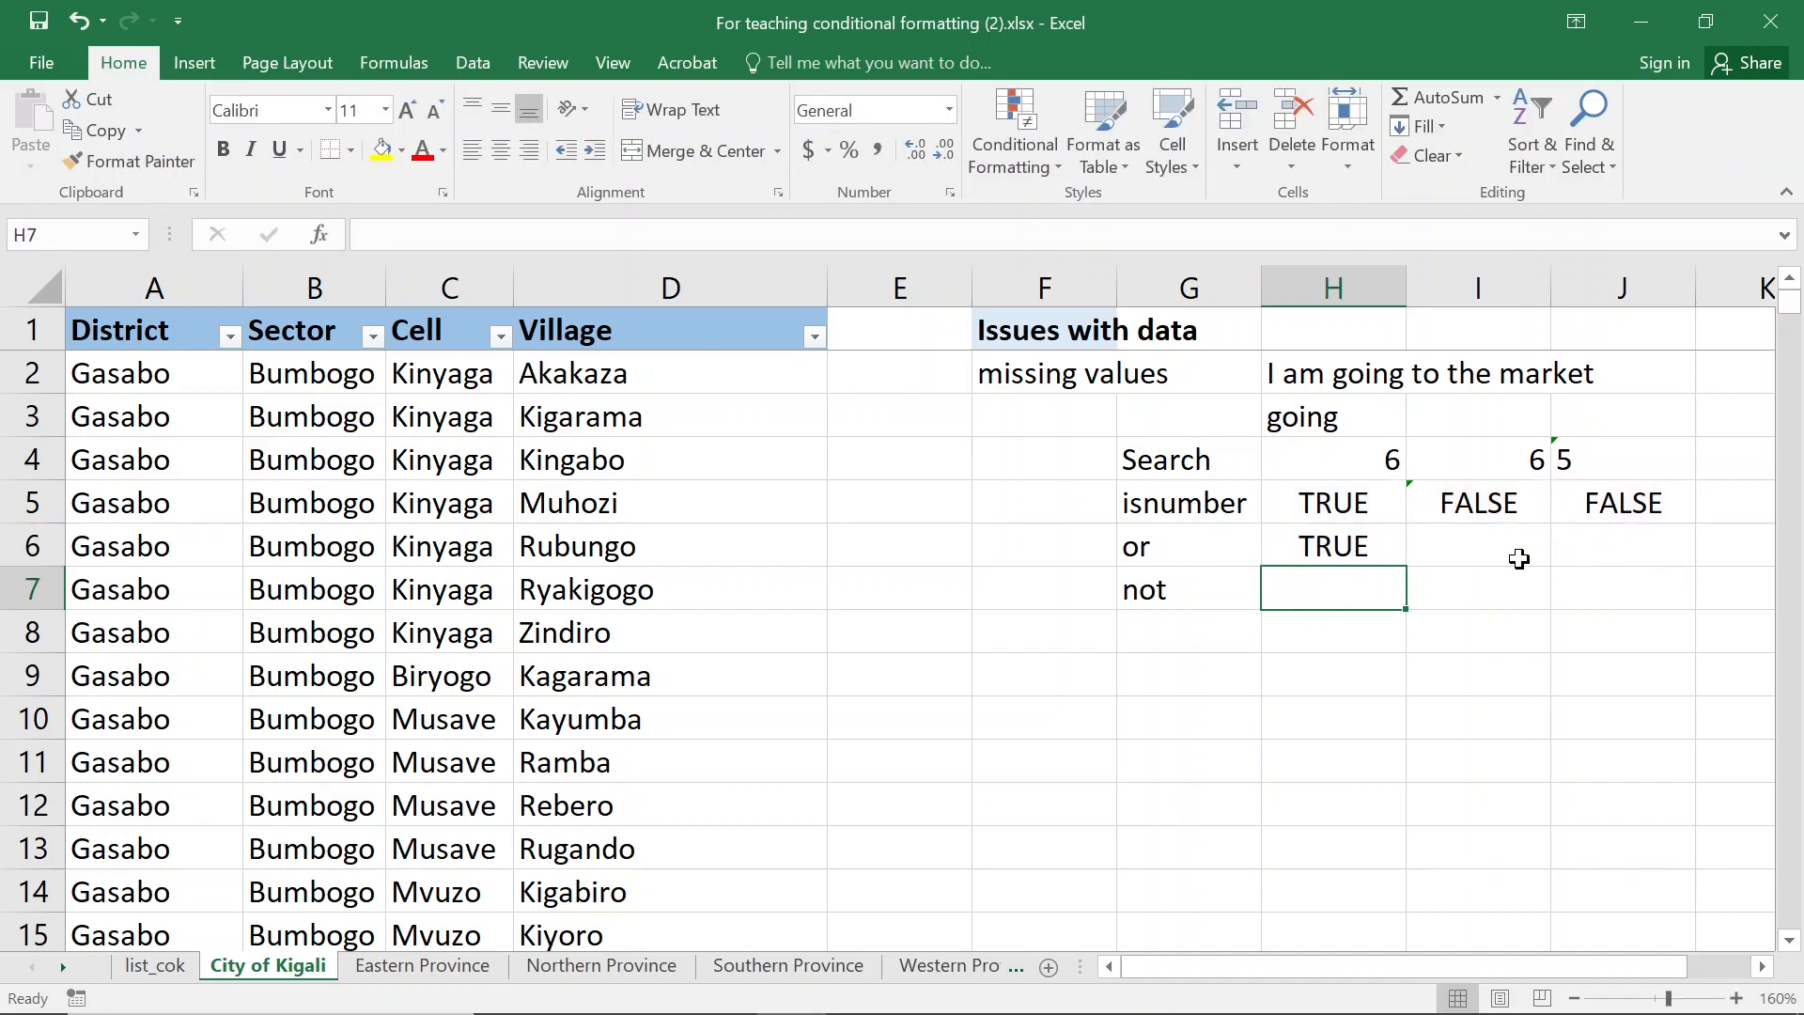
left_click(1353, 554)
left_click_drag(1344, 508, 1626, 478)
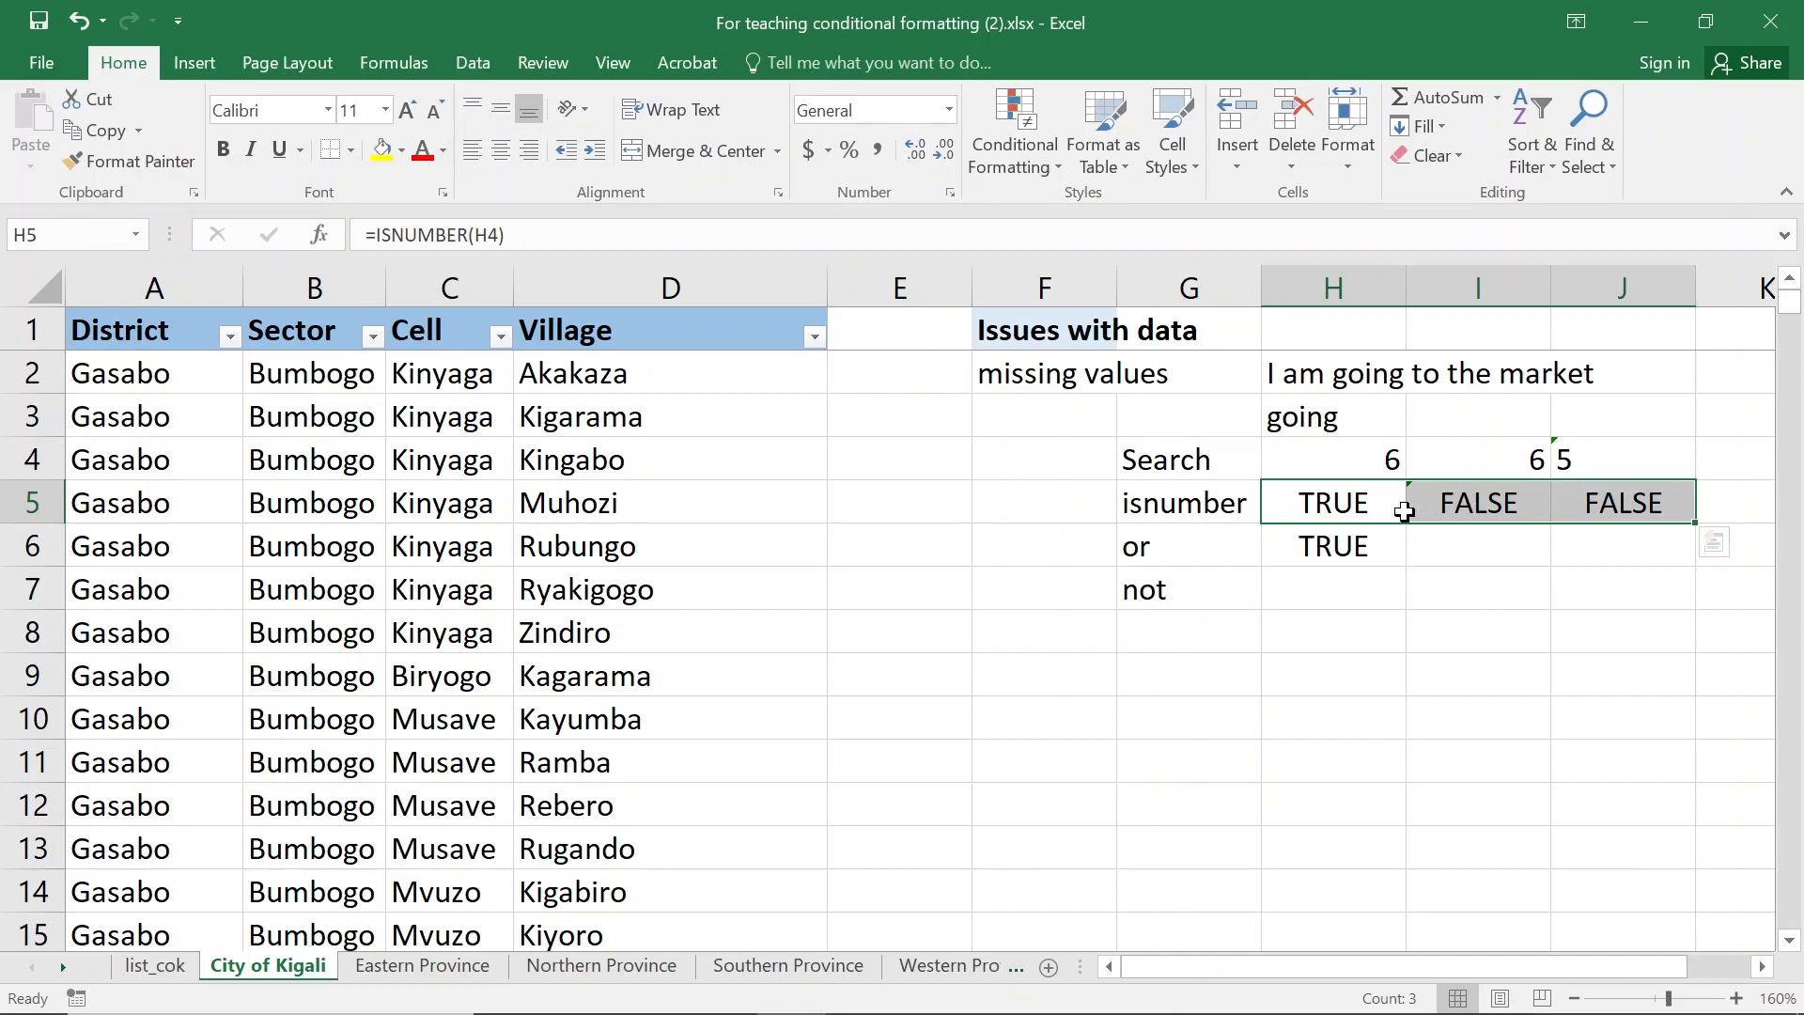
Enter an OR formula in I6 that tests only the ISNUMBER results in I5 and J5
left_click(1332, 550)
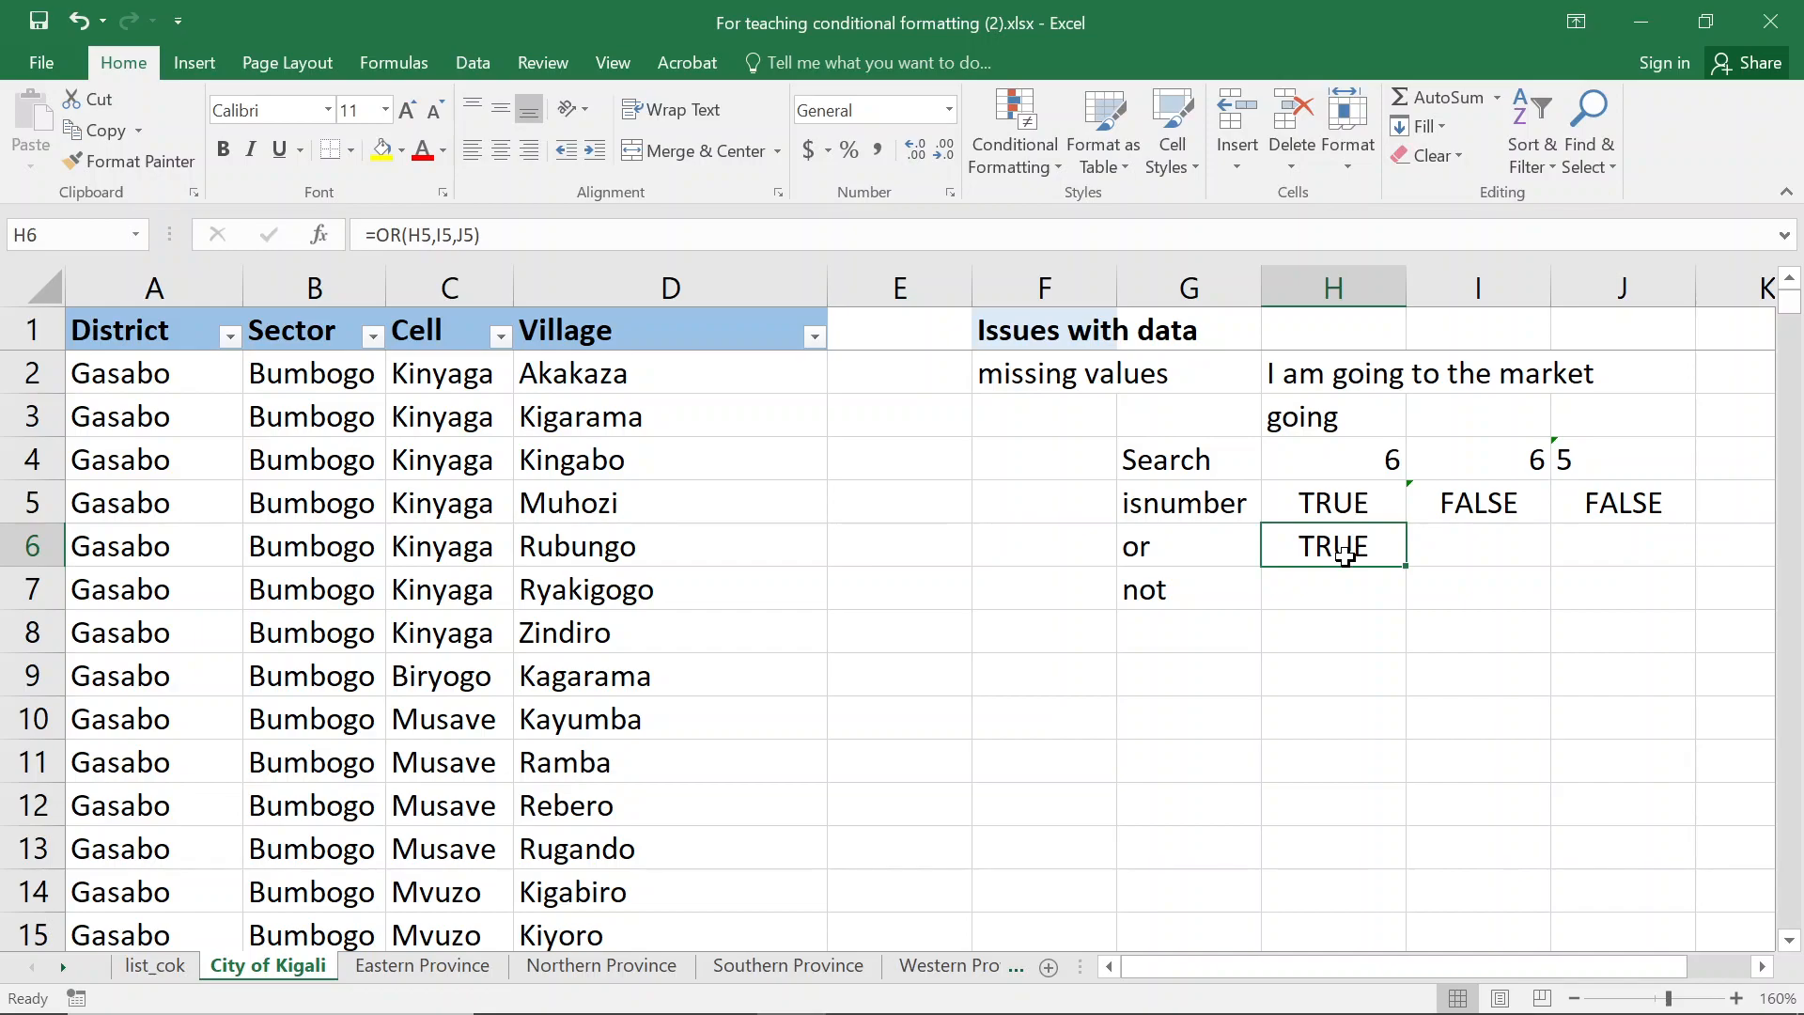
key("Tab")
type("=")
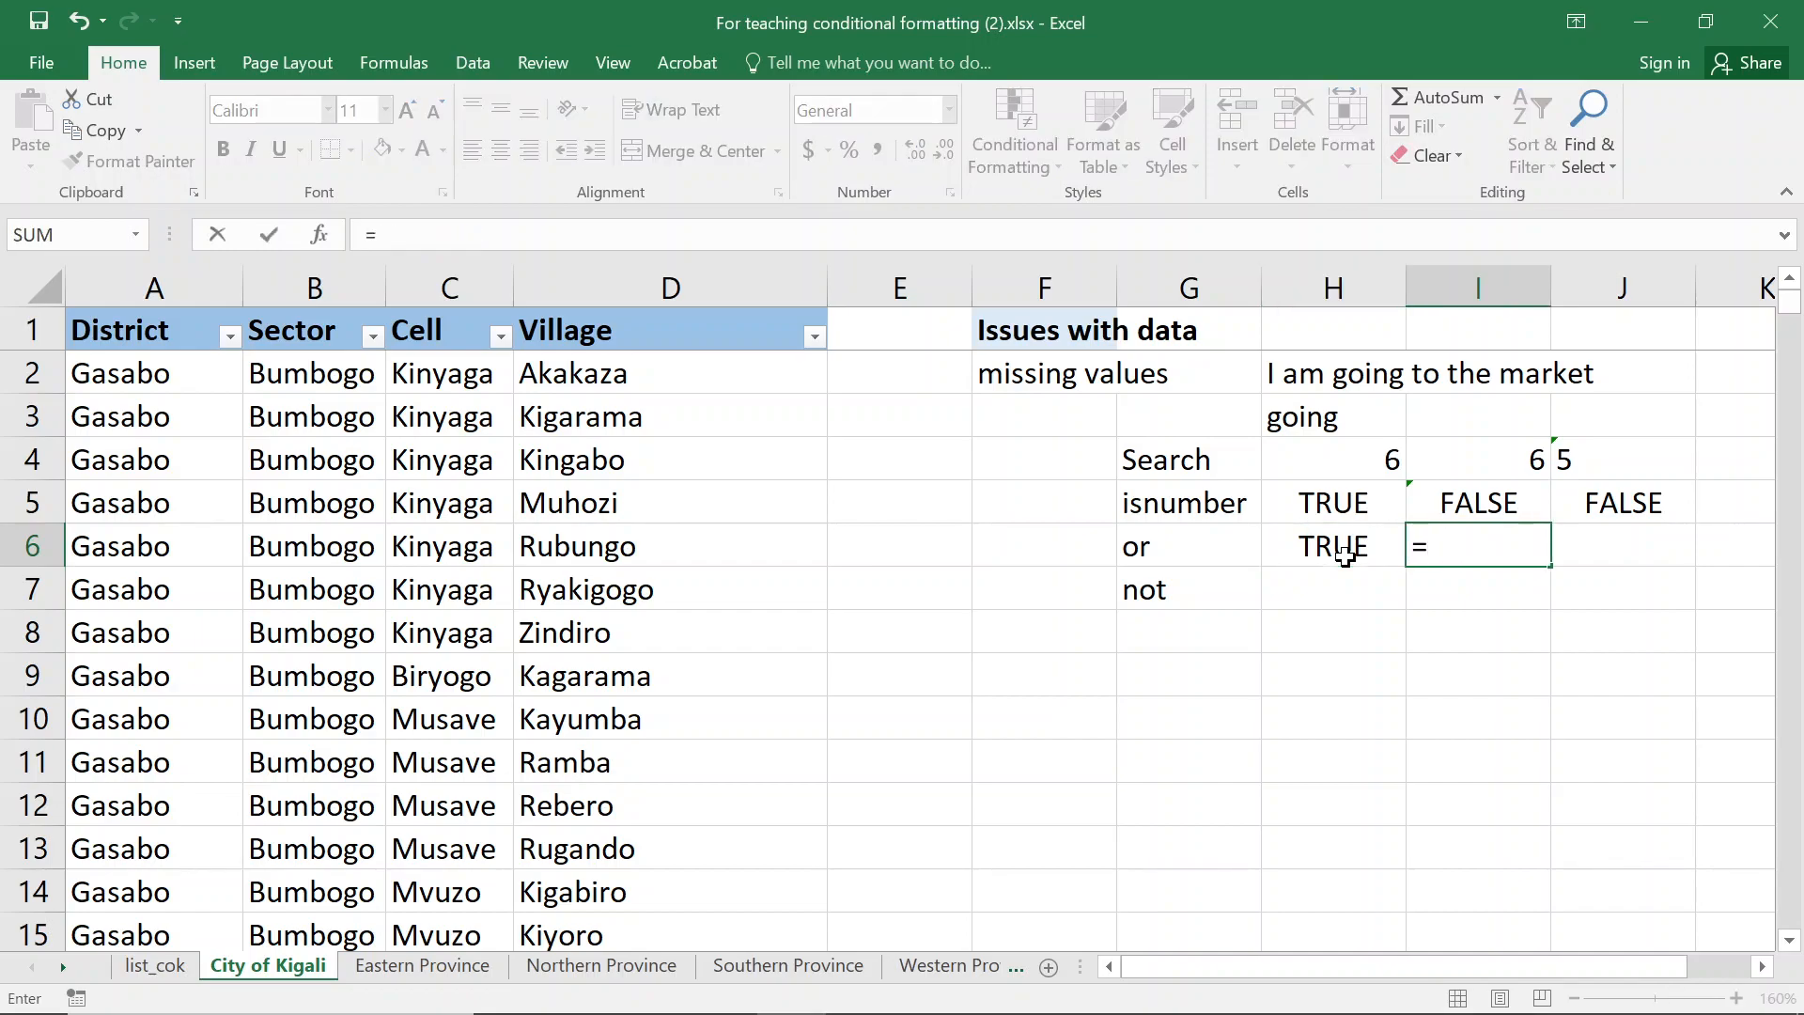
type("or(")
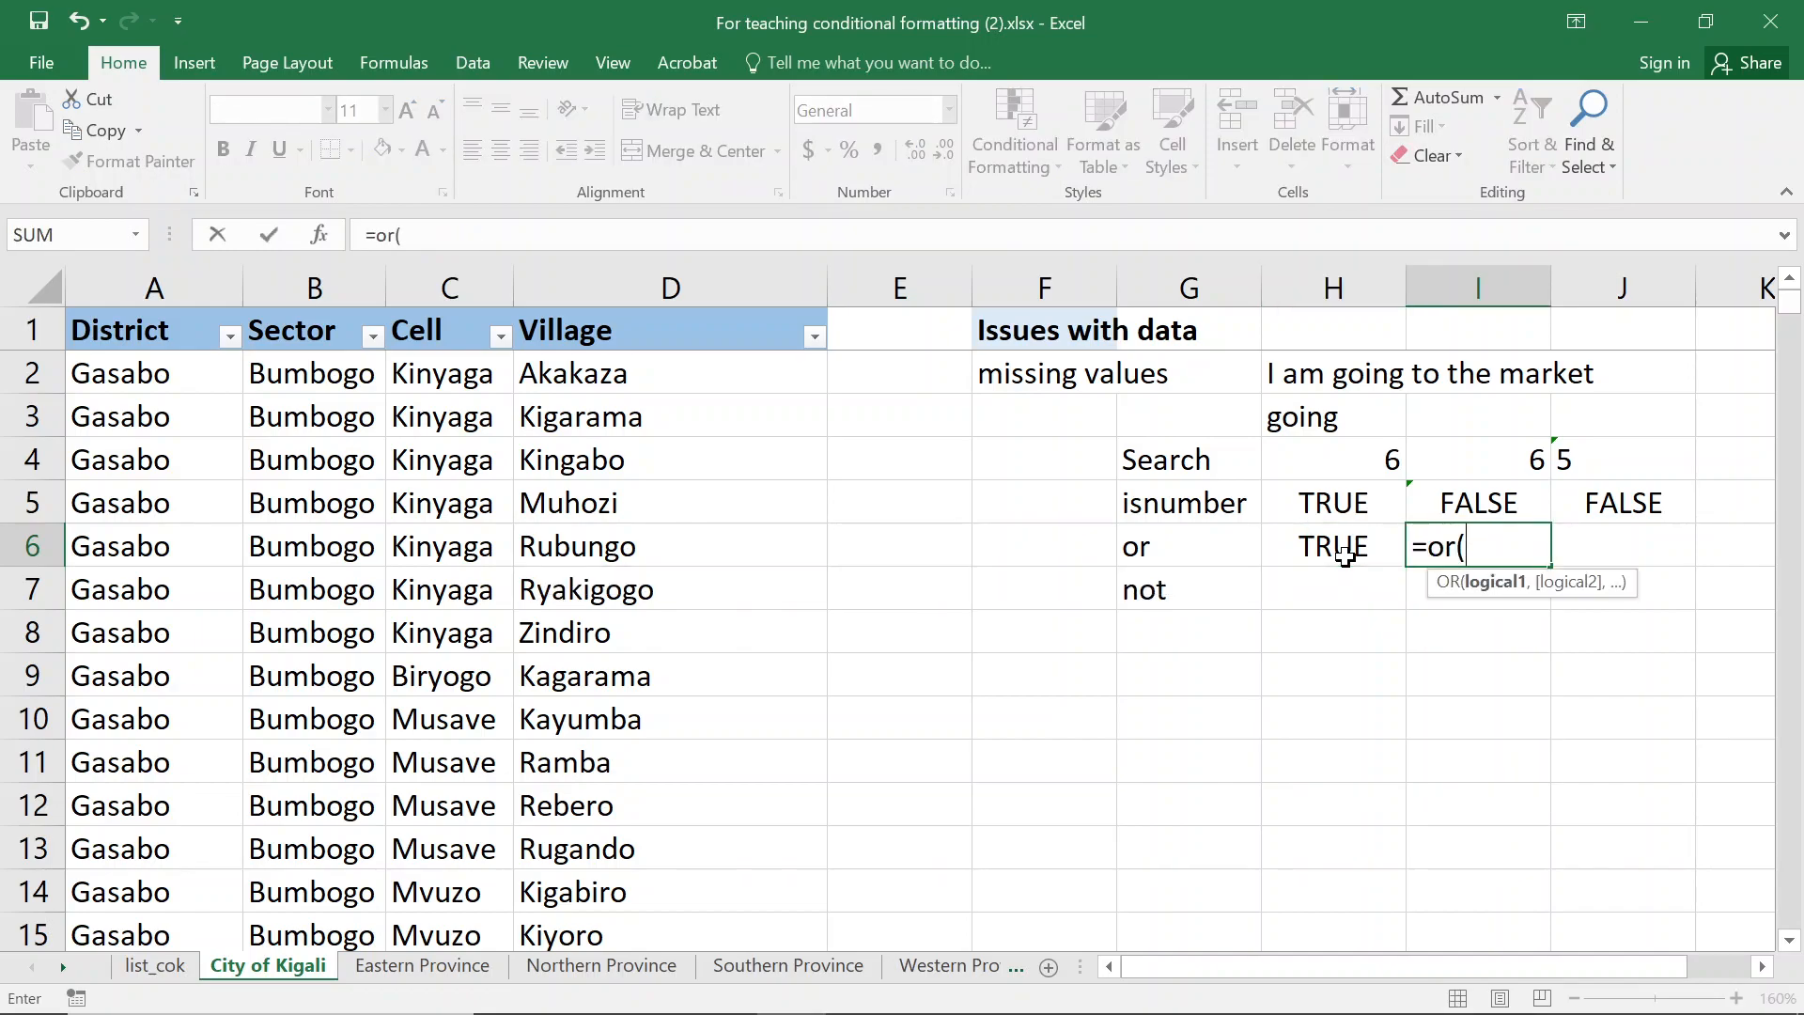
left_click(1480, 502)
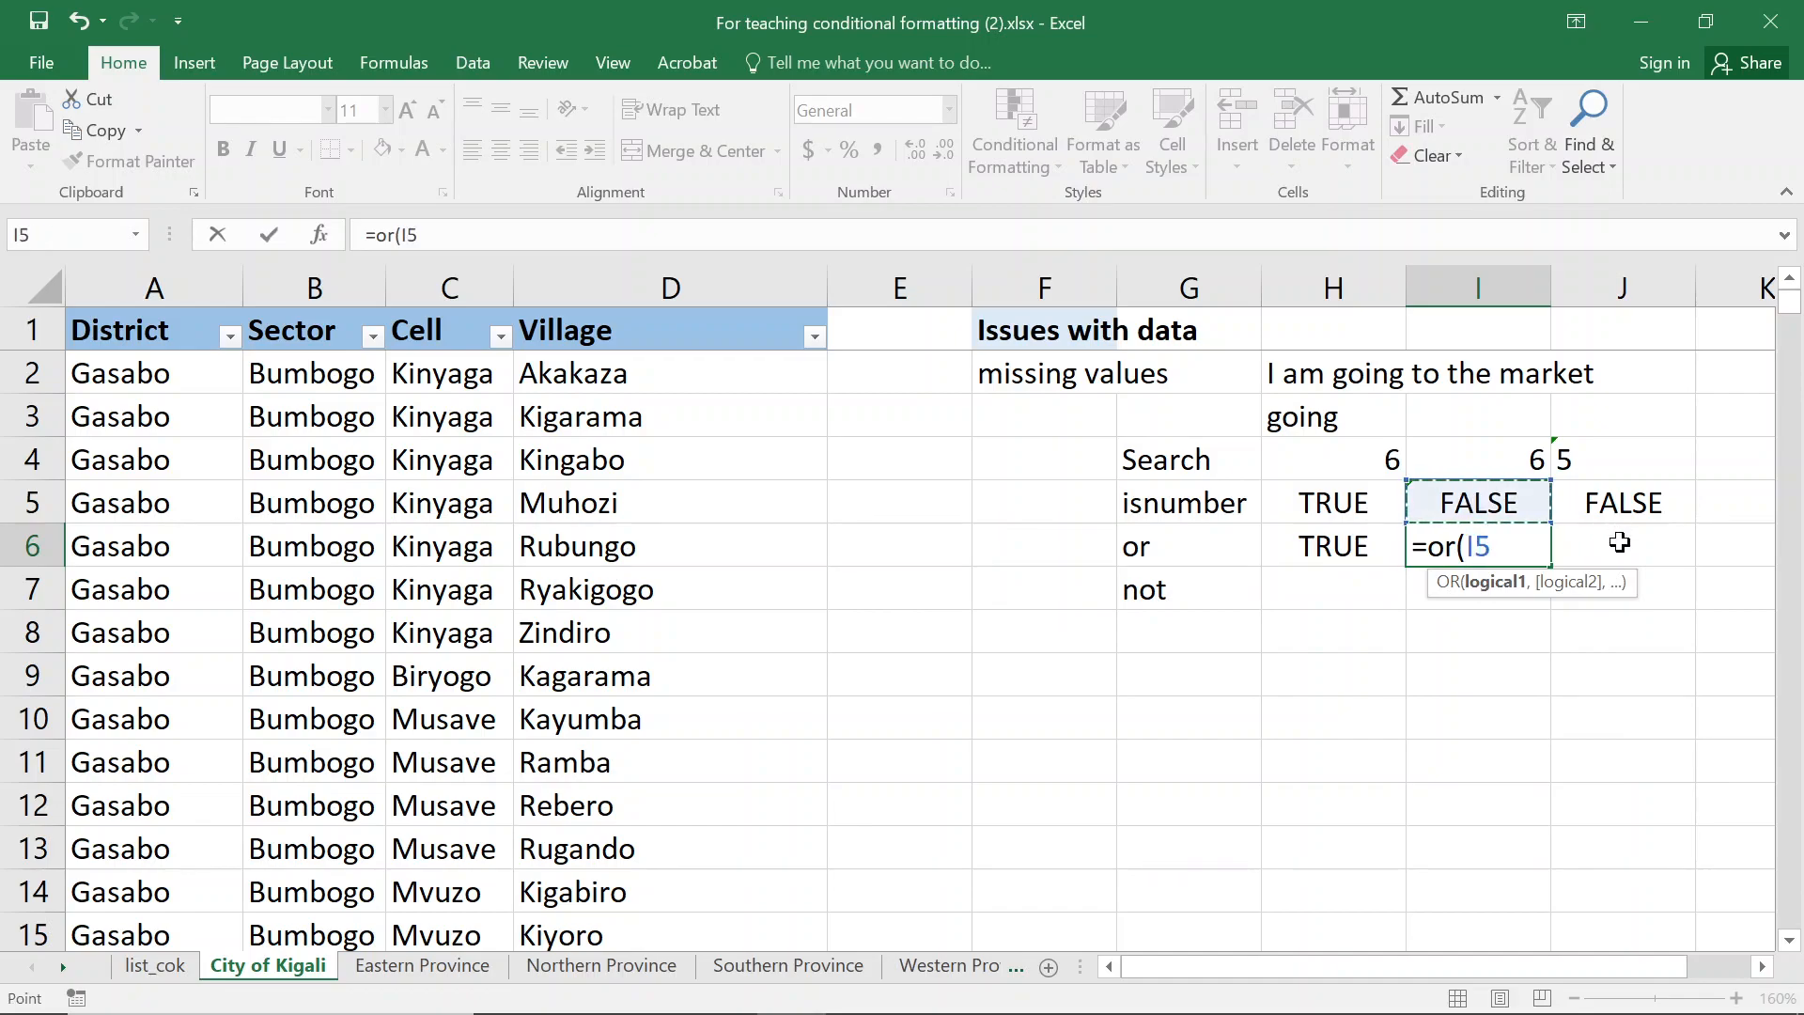
type(",")
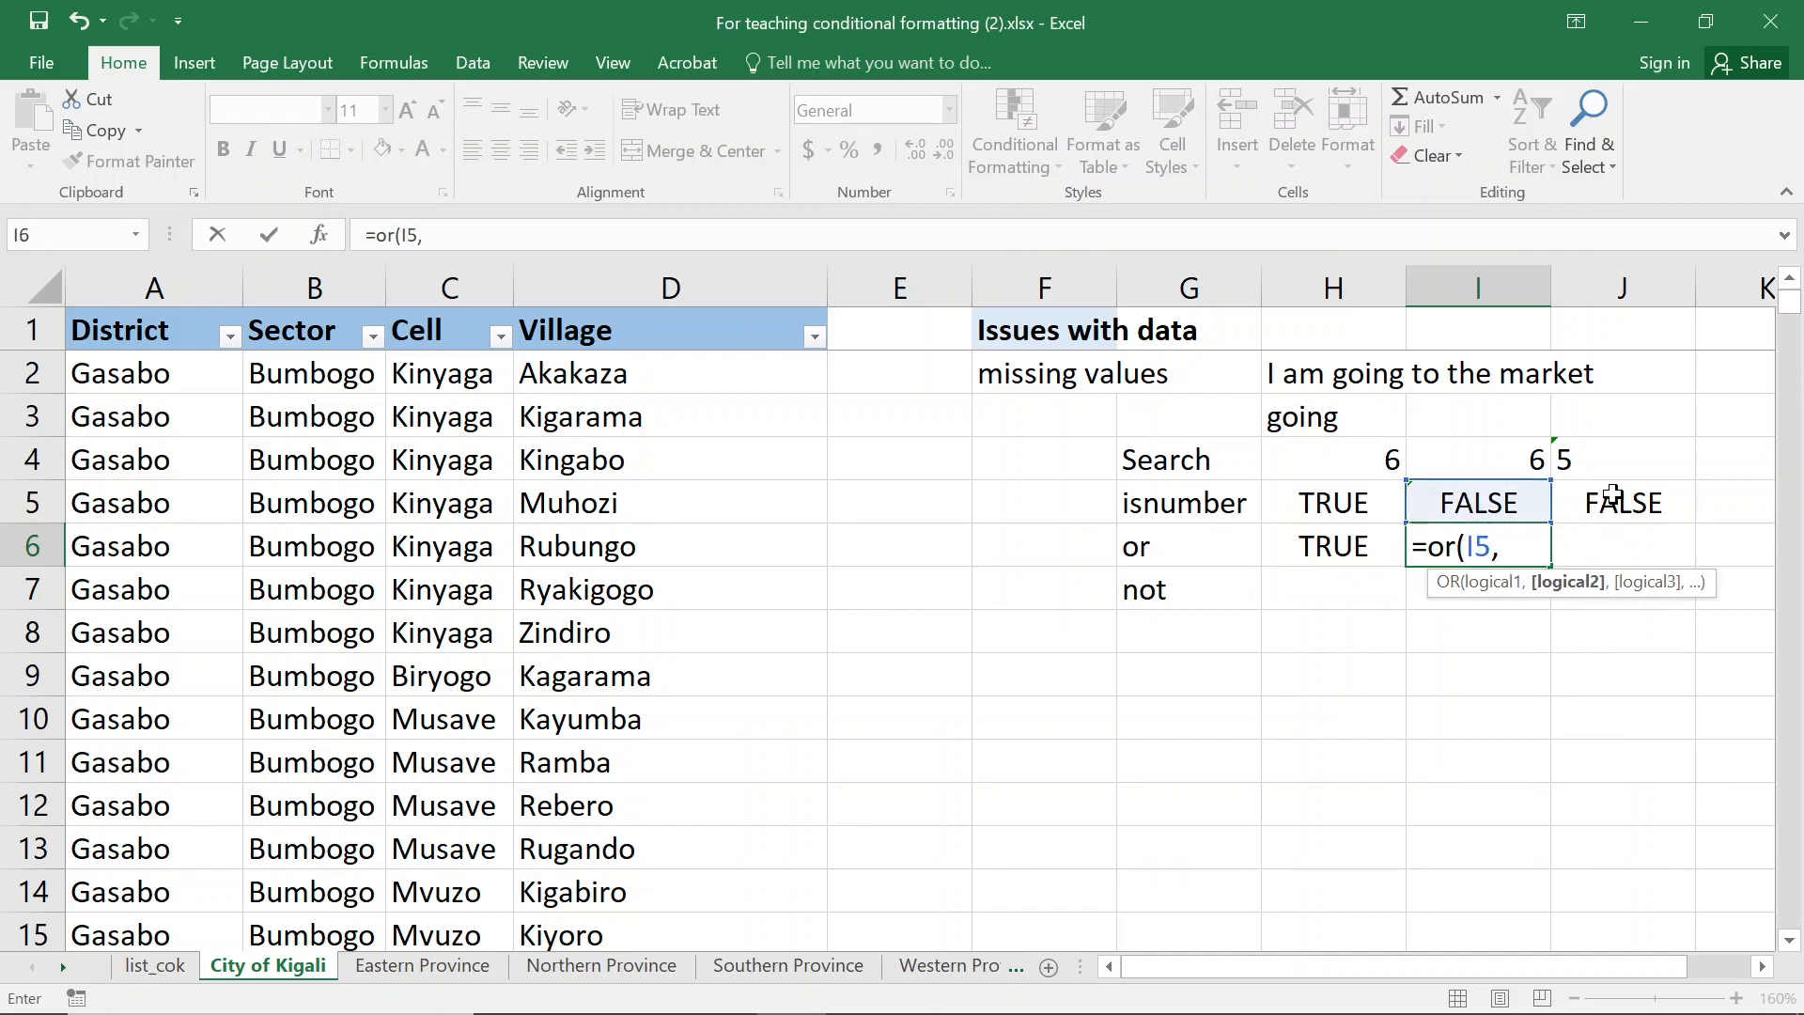
left_click(1649, 507)
type(")")
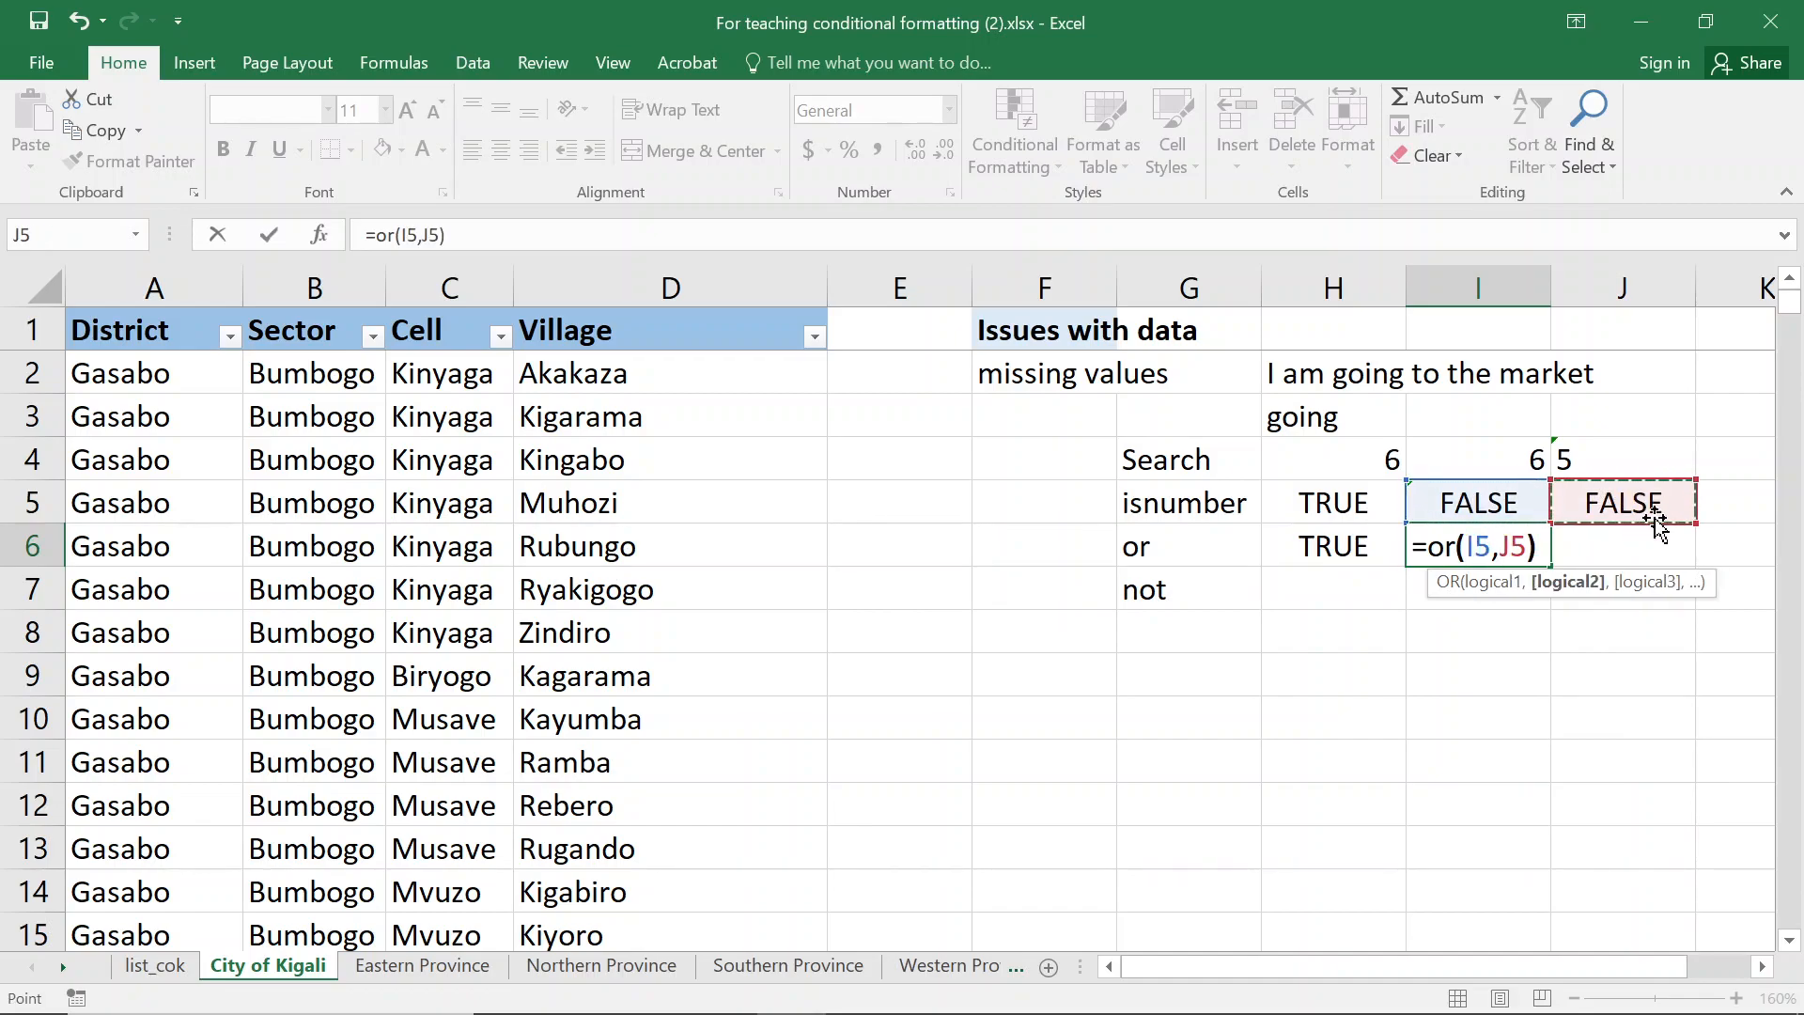
key("Return")
left_click(1487, 553)
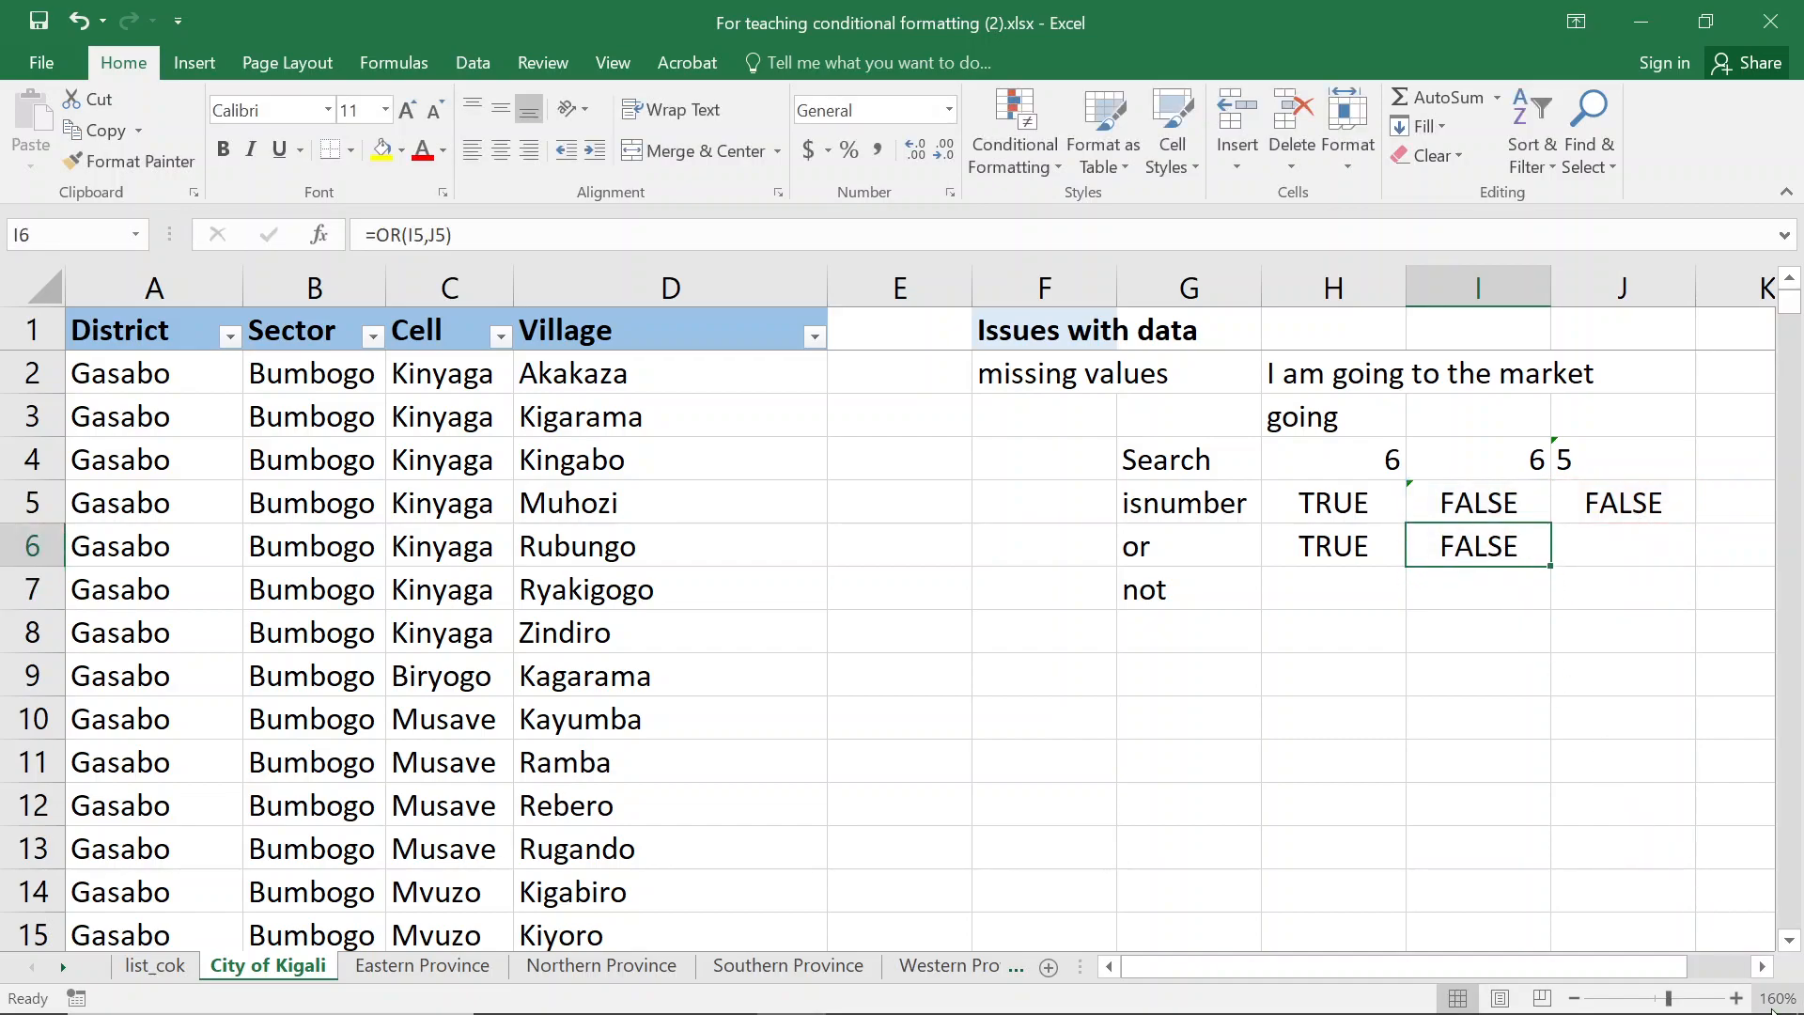
Enter an OR formula in J6 that tests the ISNUMBER results in H5 and I5
left_click(1734, 997)
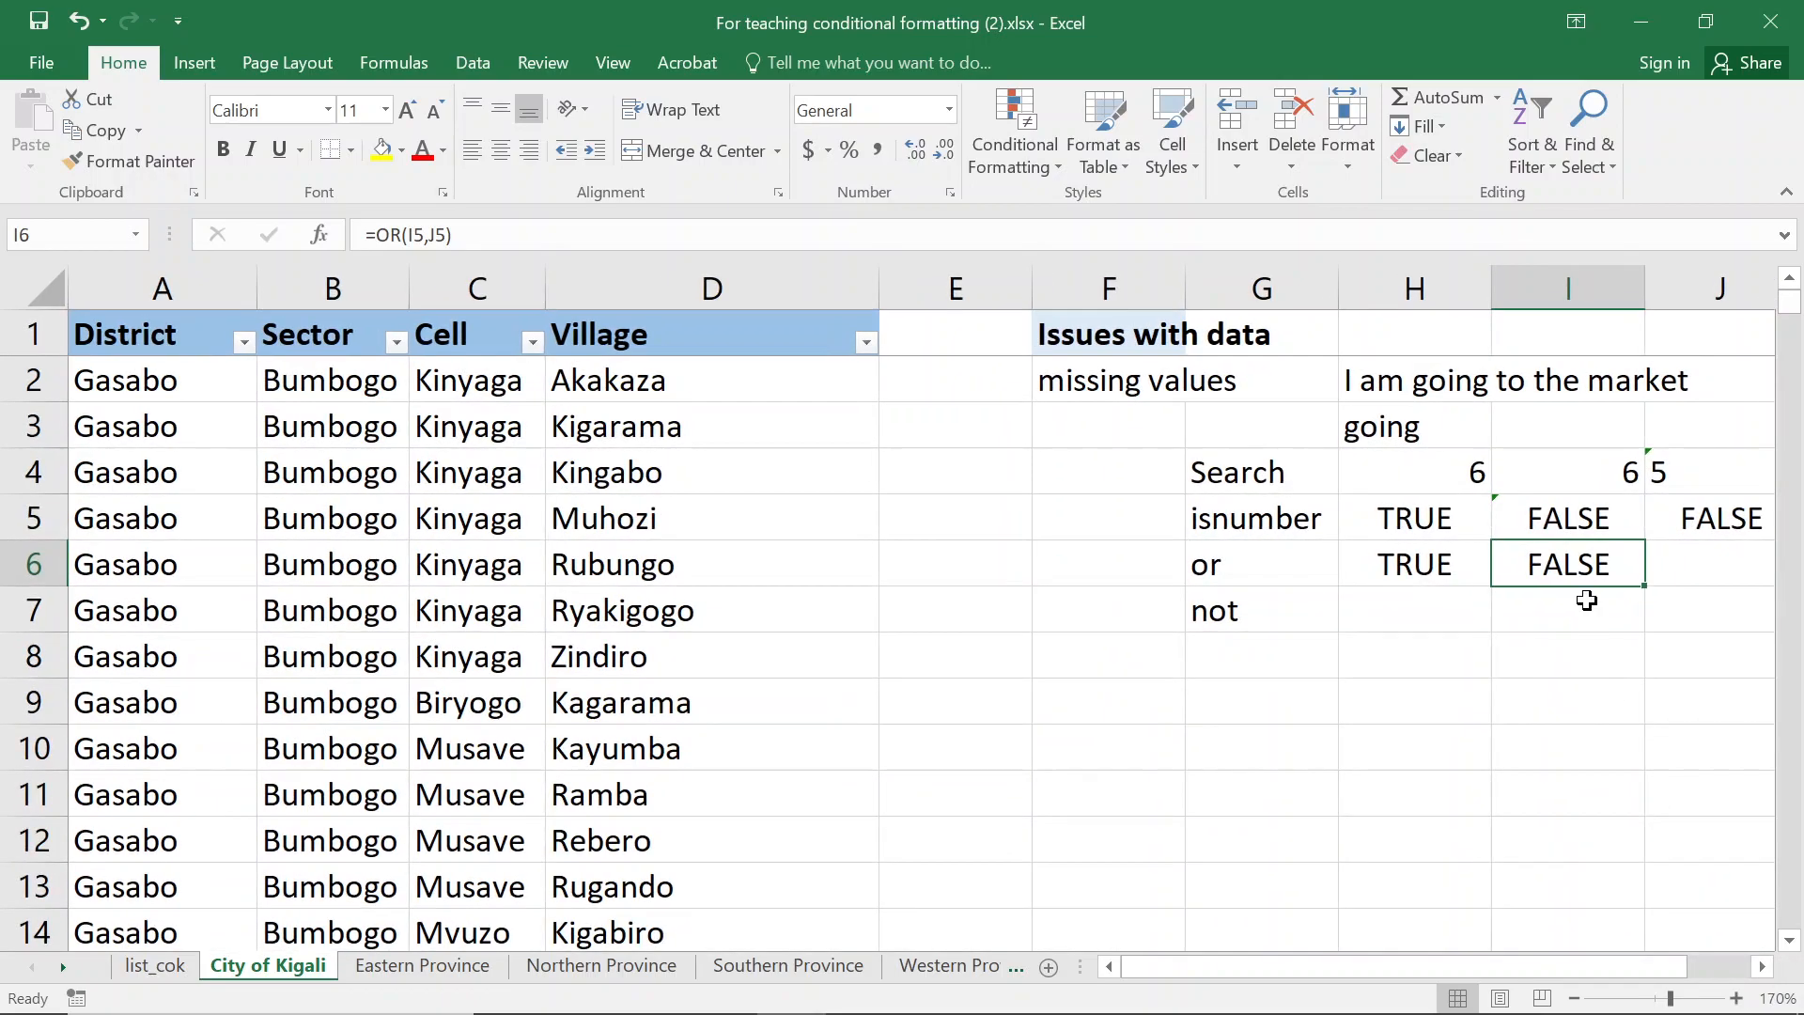
left_click(1762, 966)
left_click_drag(1398, 515, 1507, 517)
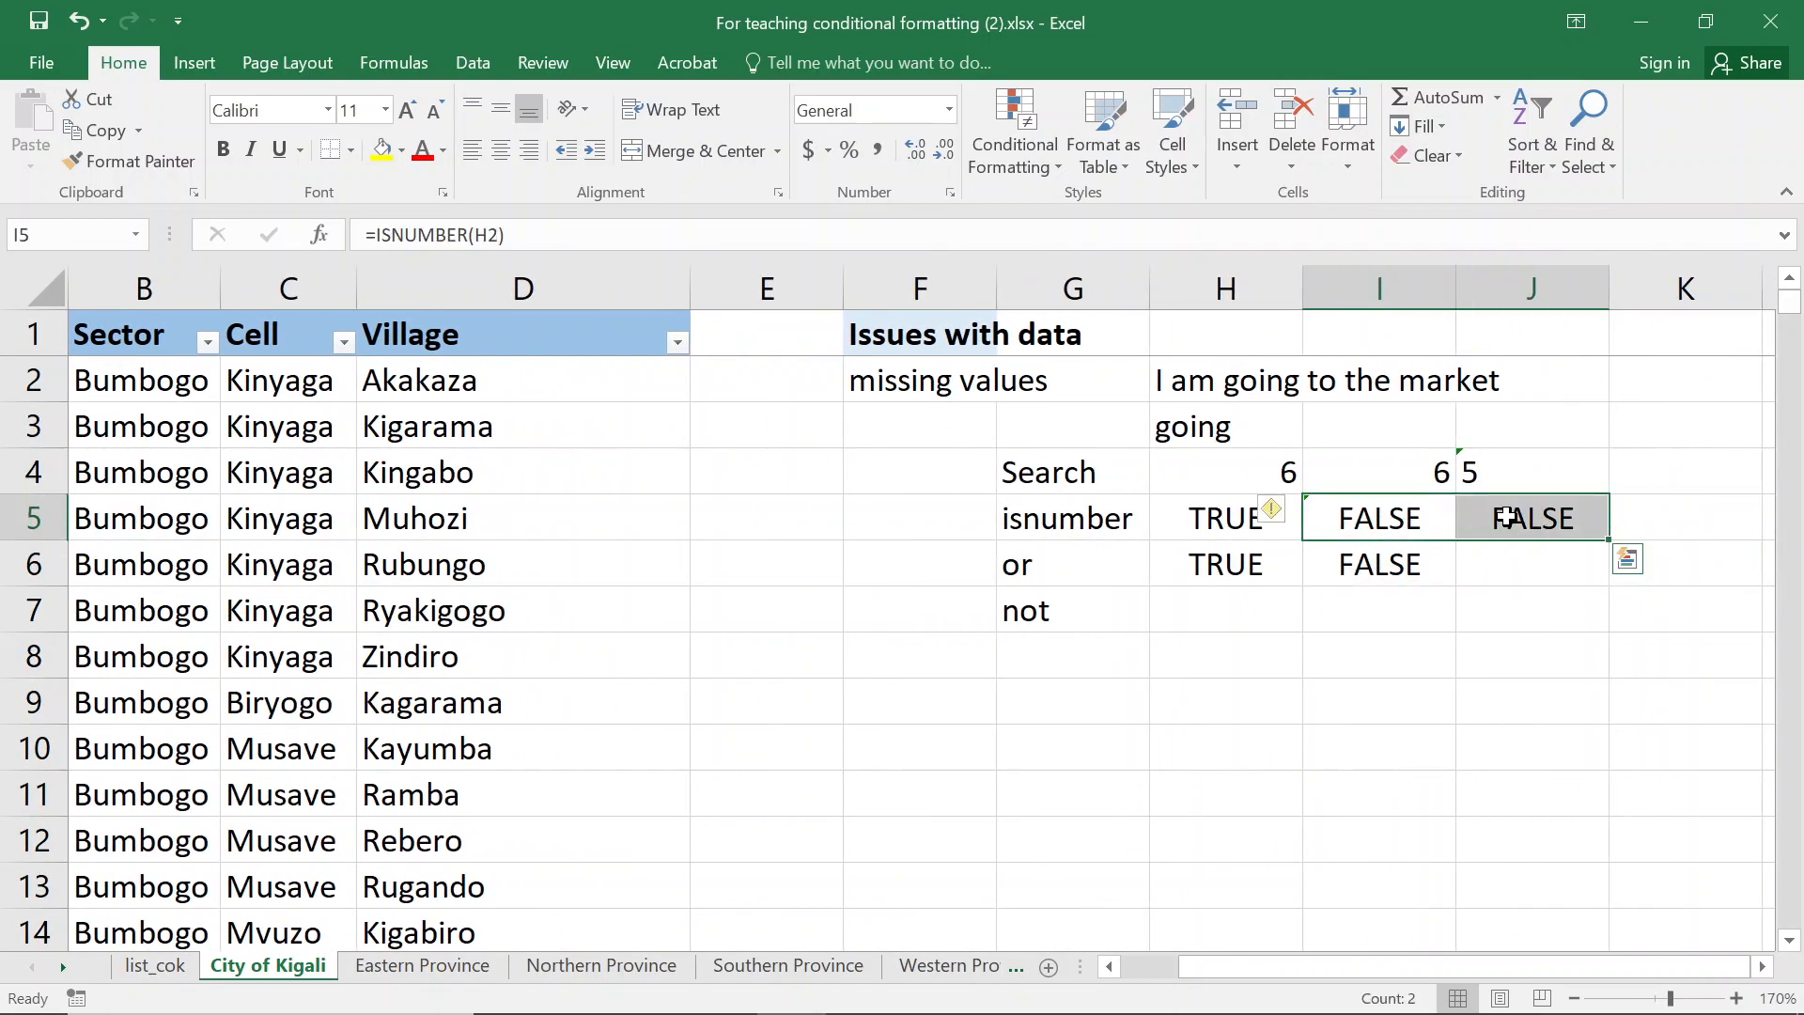
left_click(1490, 587)
double_click(1499, 584)
type("=s")
key("BackSpace")
type("or")
key("Tab")
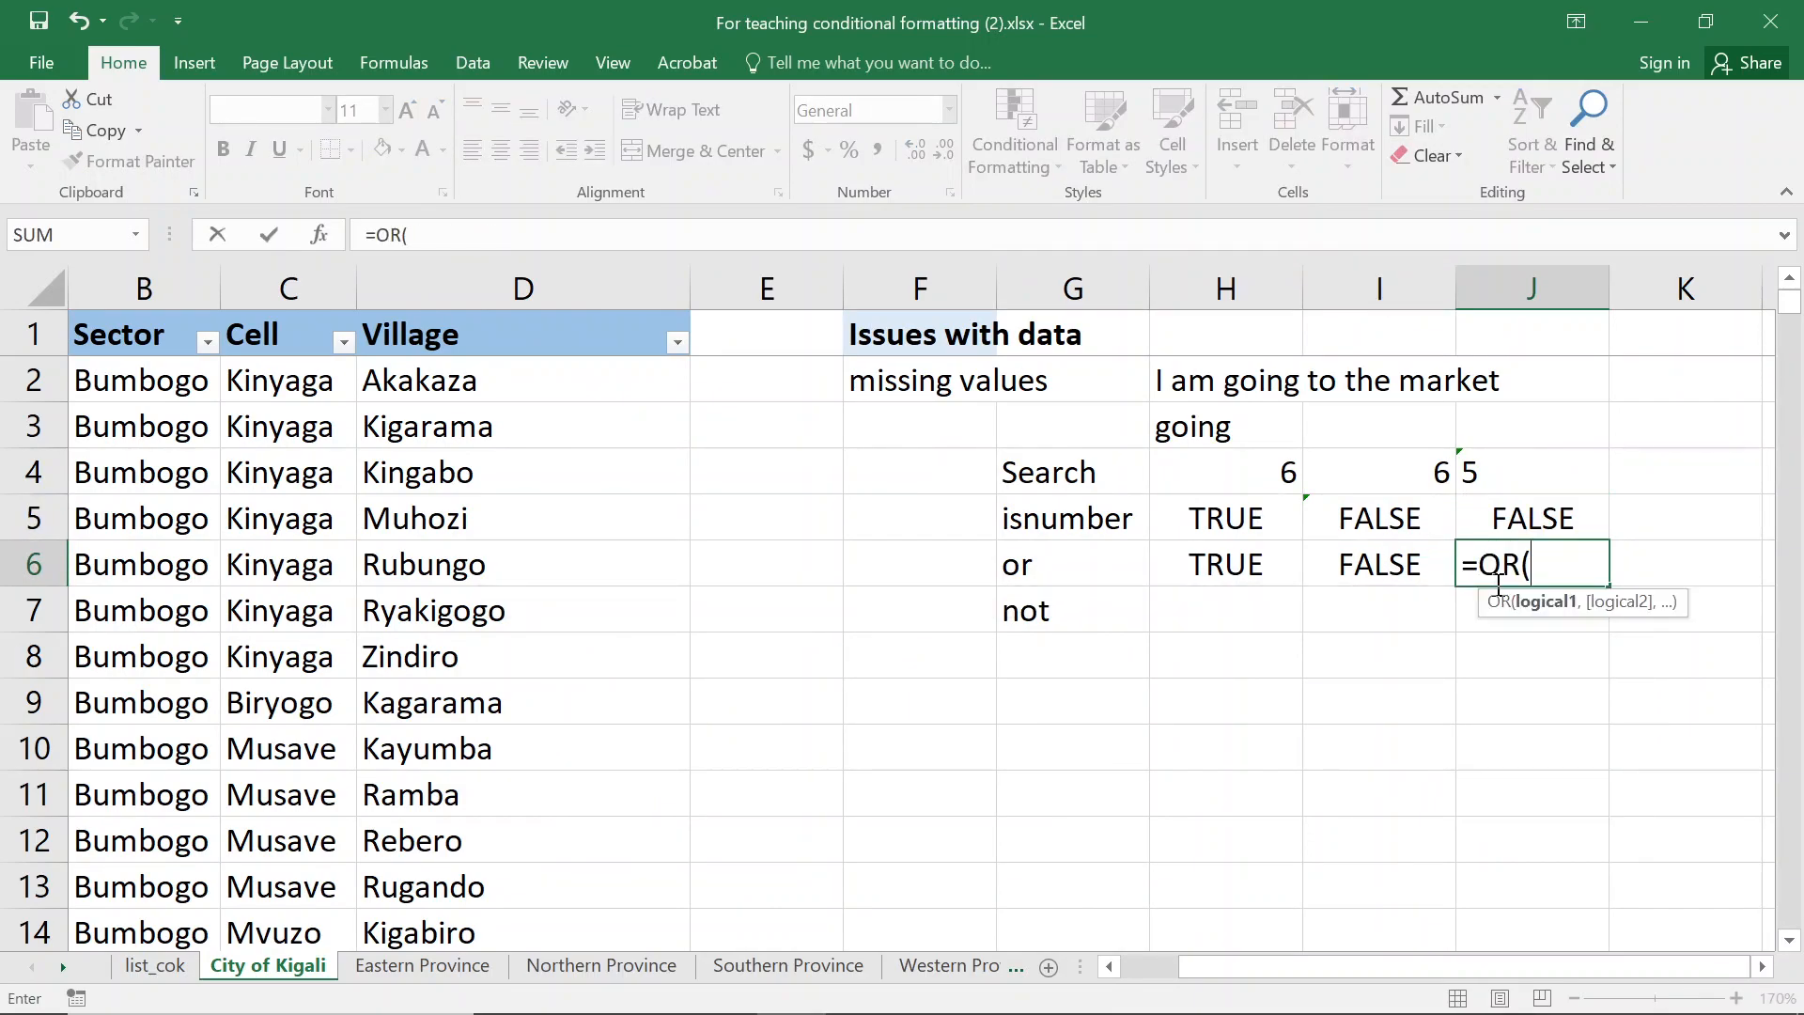
left_click(1269, 525)
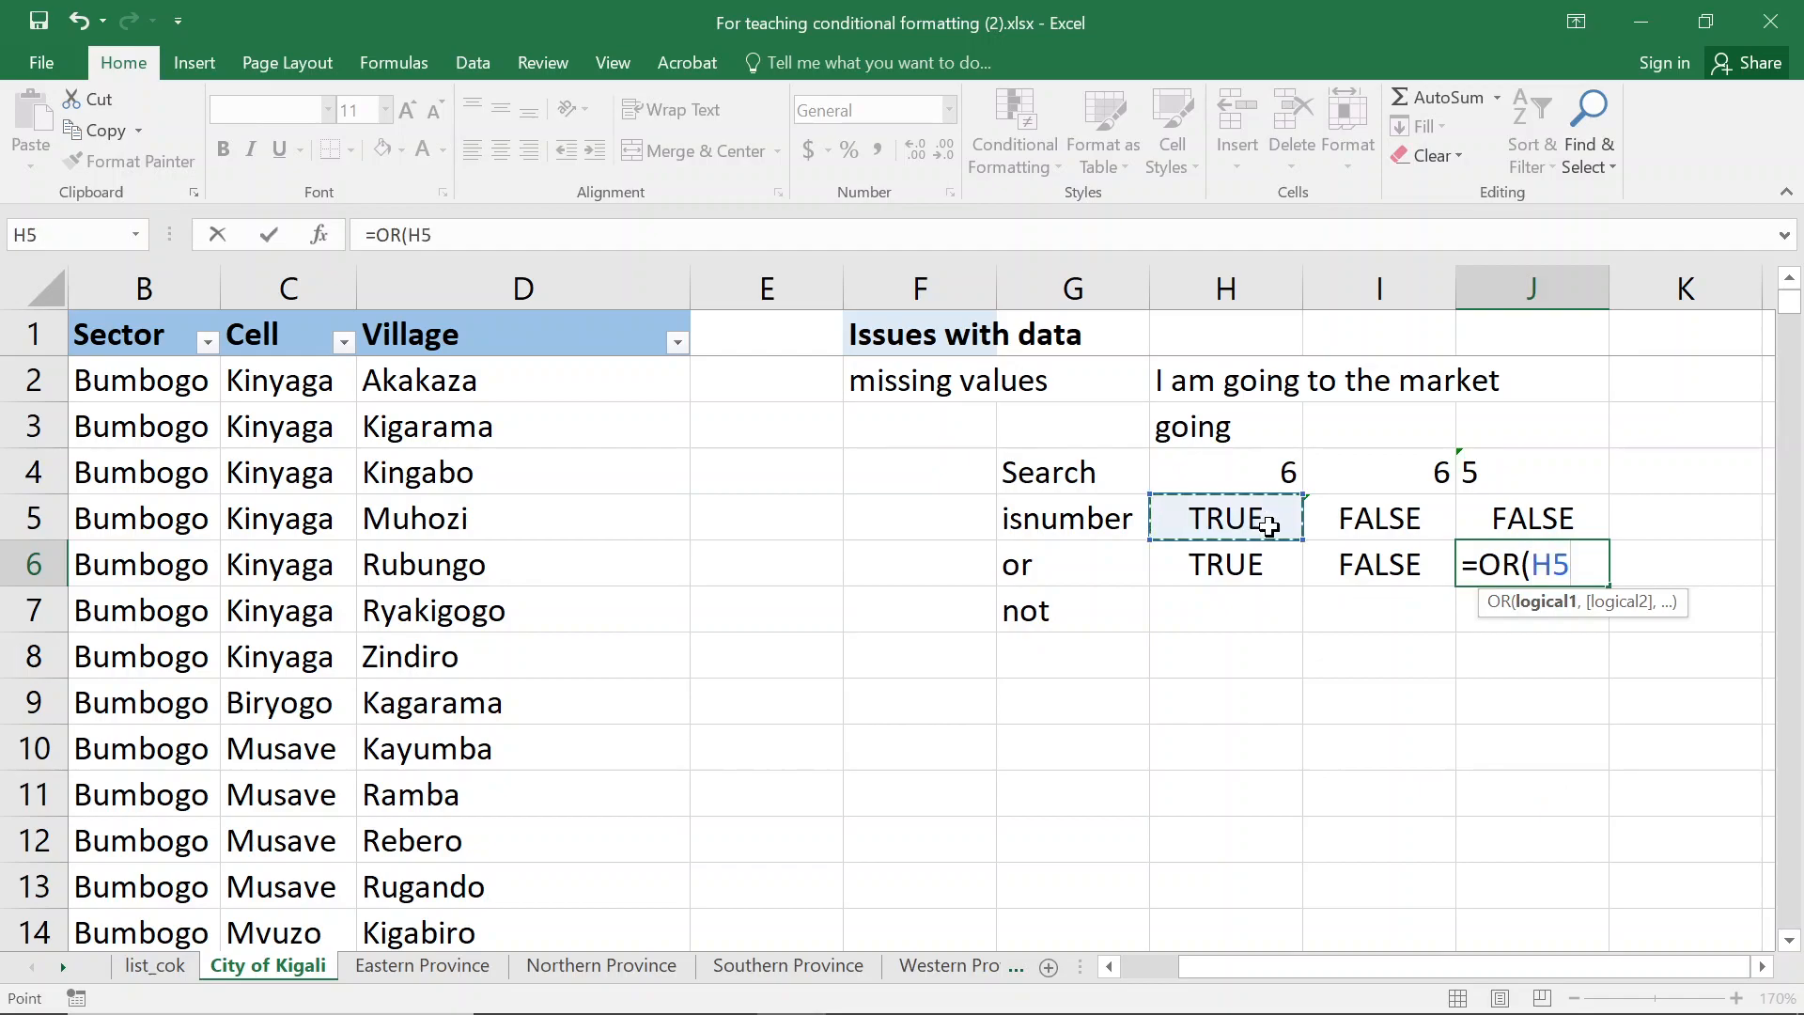
type(",")
left_click(1360, 519)
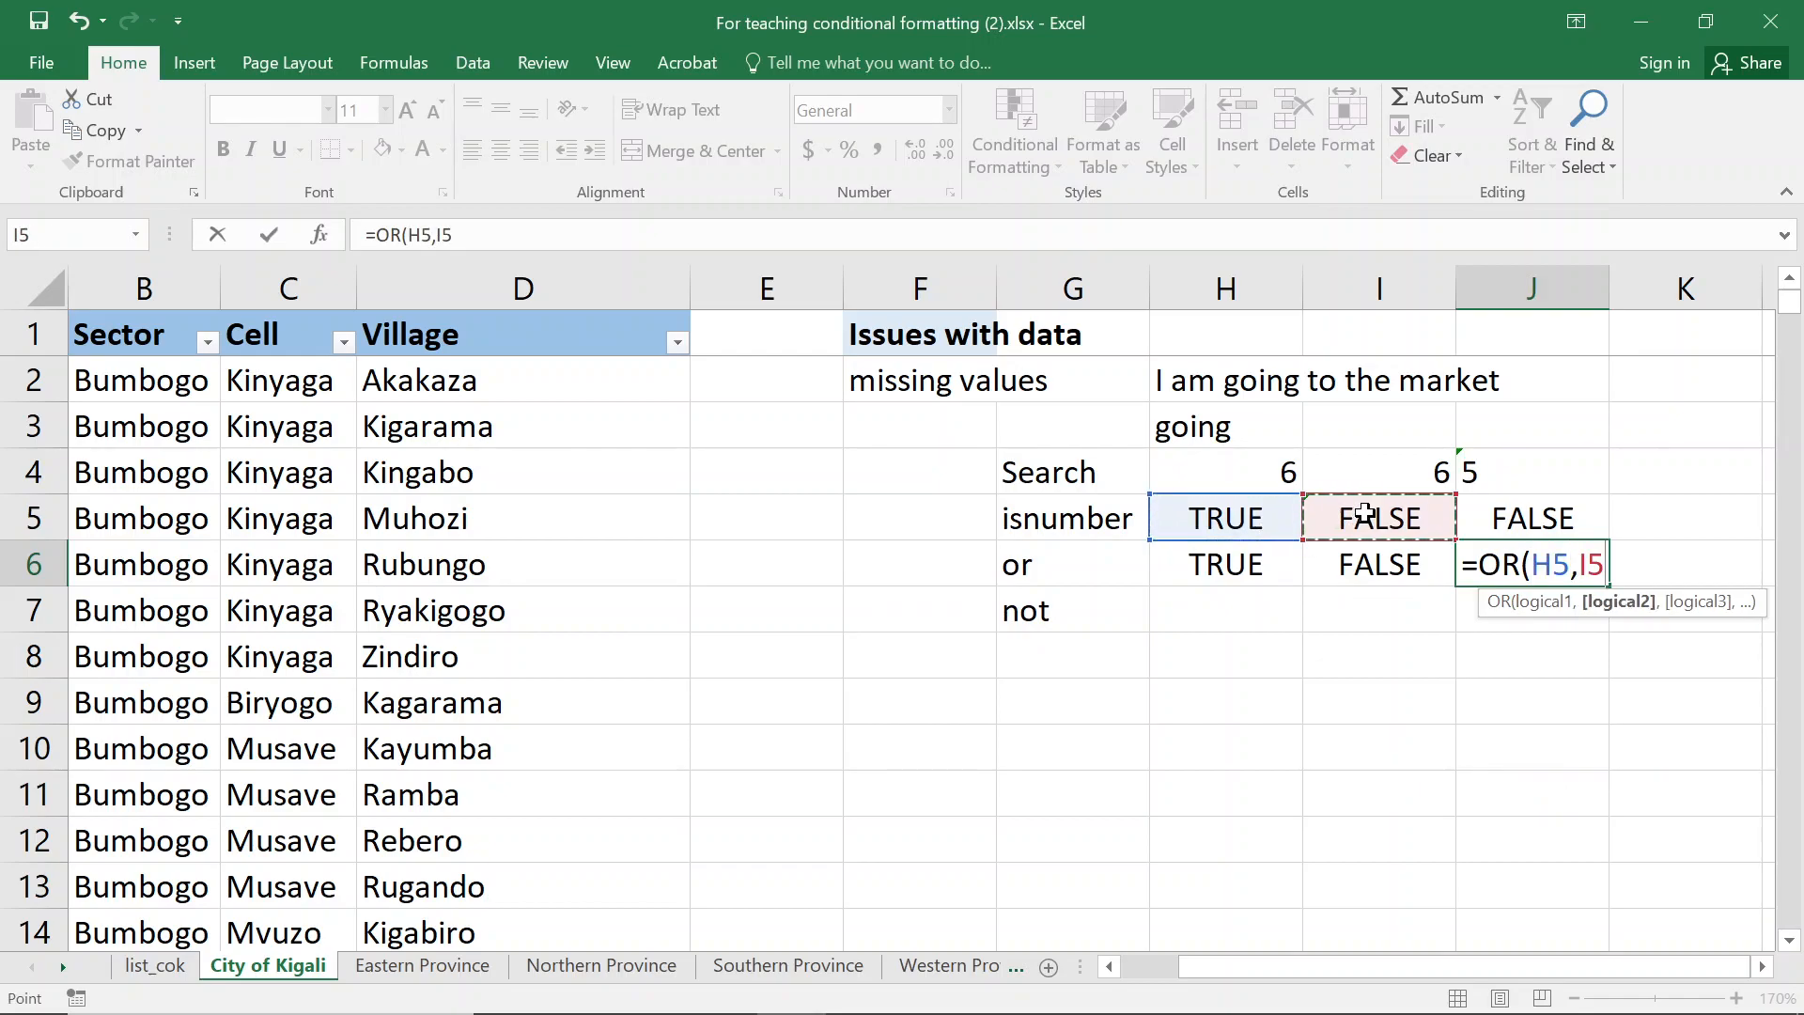
type(")")
key("Return")
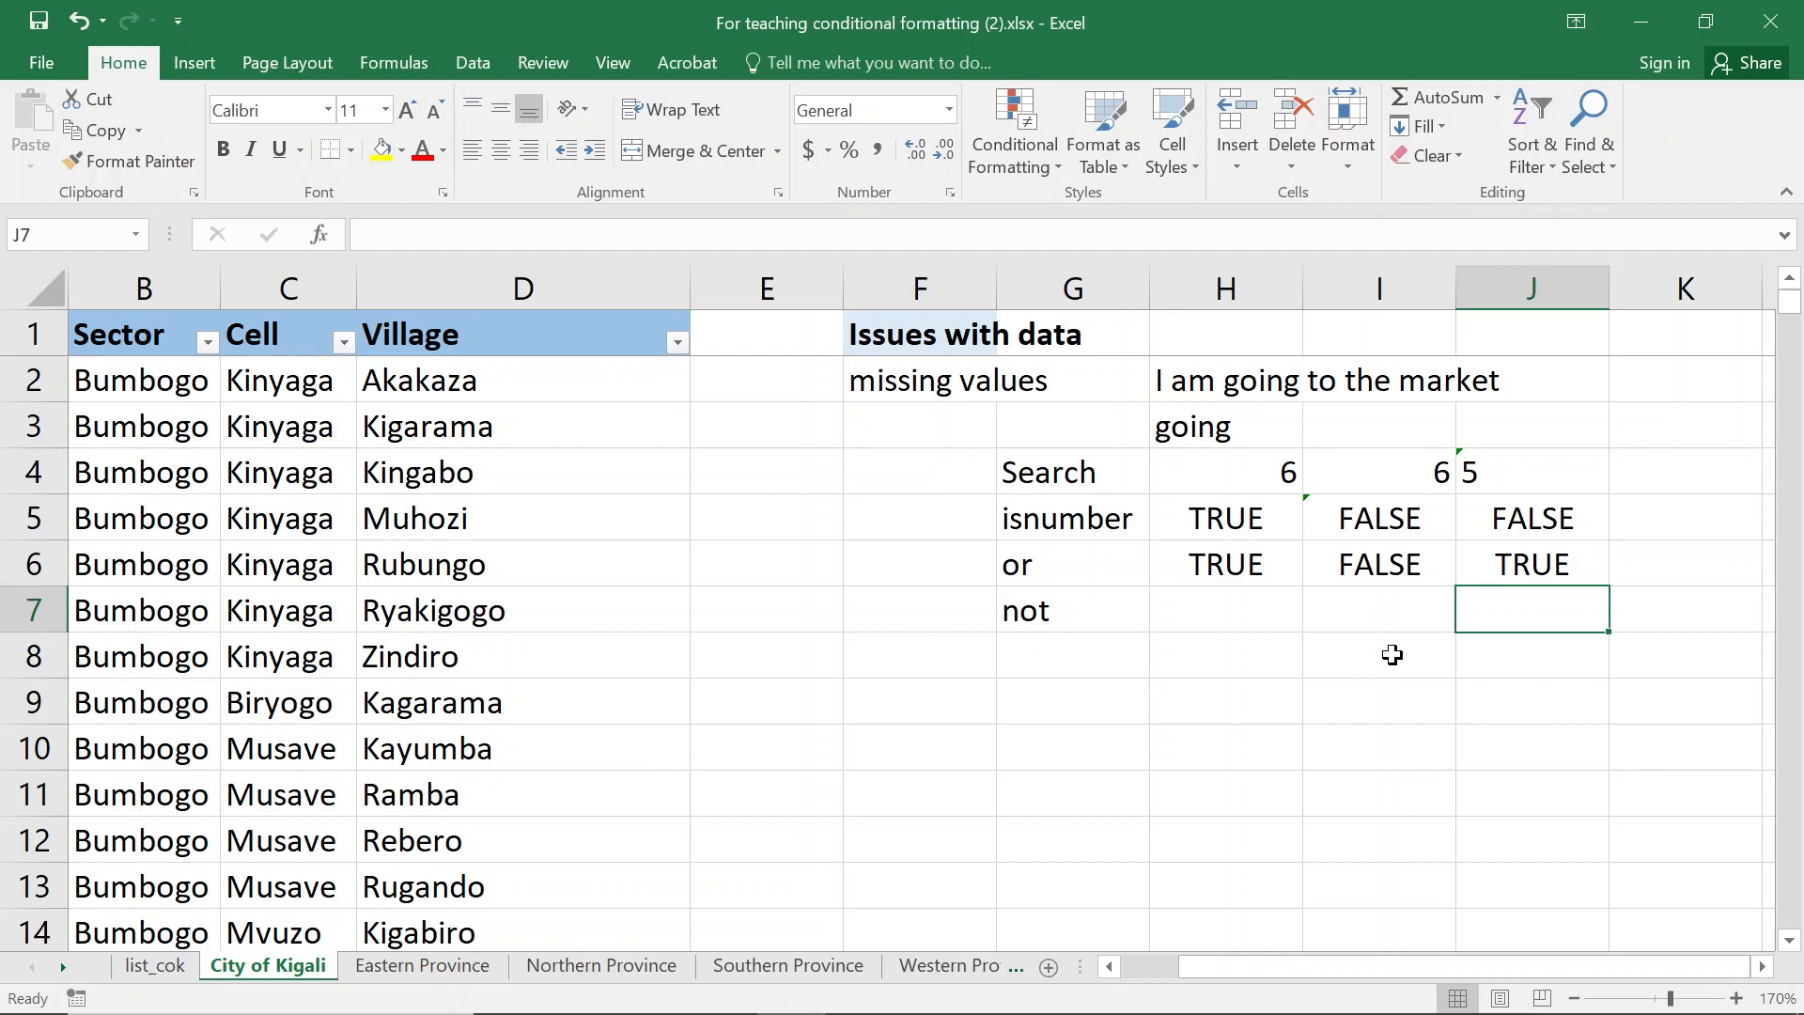
Enter a NOT formula in H7 that reverses the OR result in H6
left_click(1082, 608)
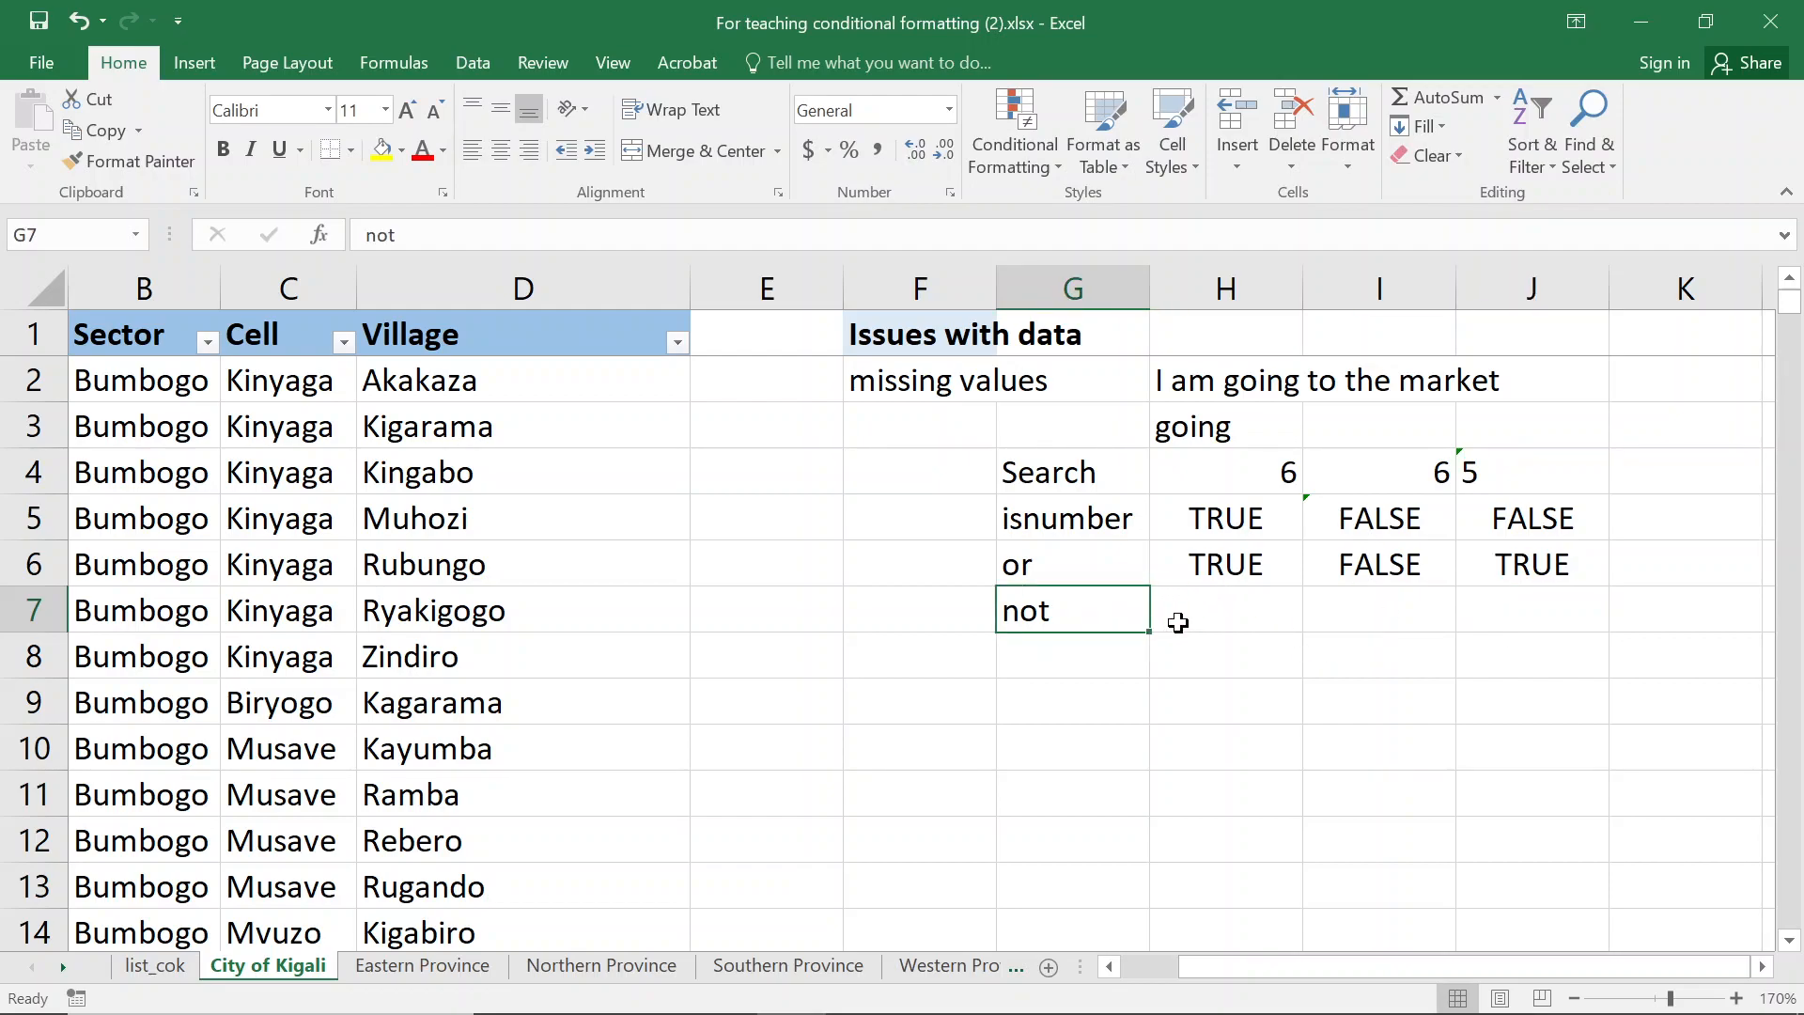
left_click(1178, 623)
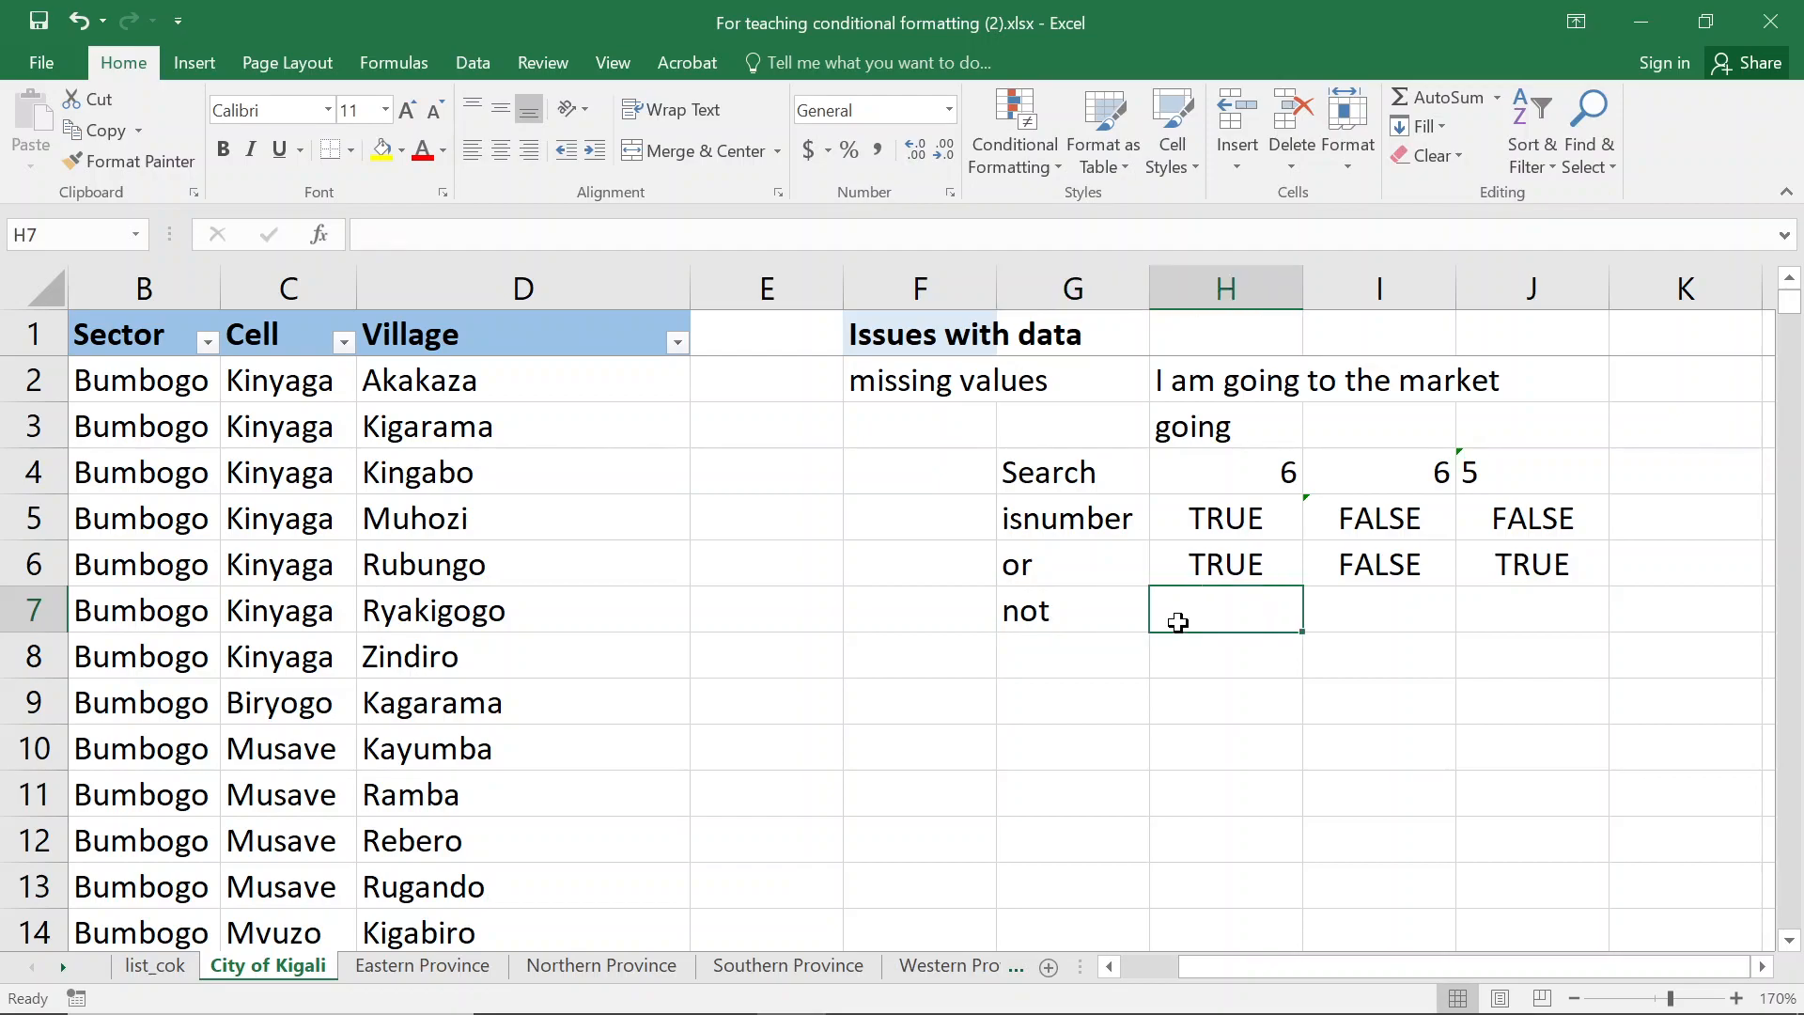
type("=s")
key("BackSpace")
type("not")
key("Tab")
key("BackSpace")
key("BackSpace")
key("BackSpace")
key("BackSpace")
type("mno")
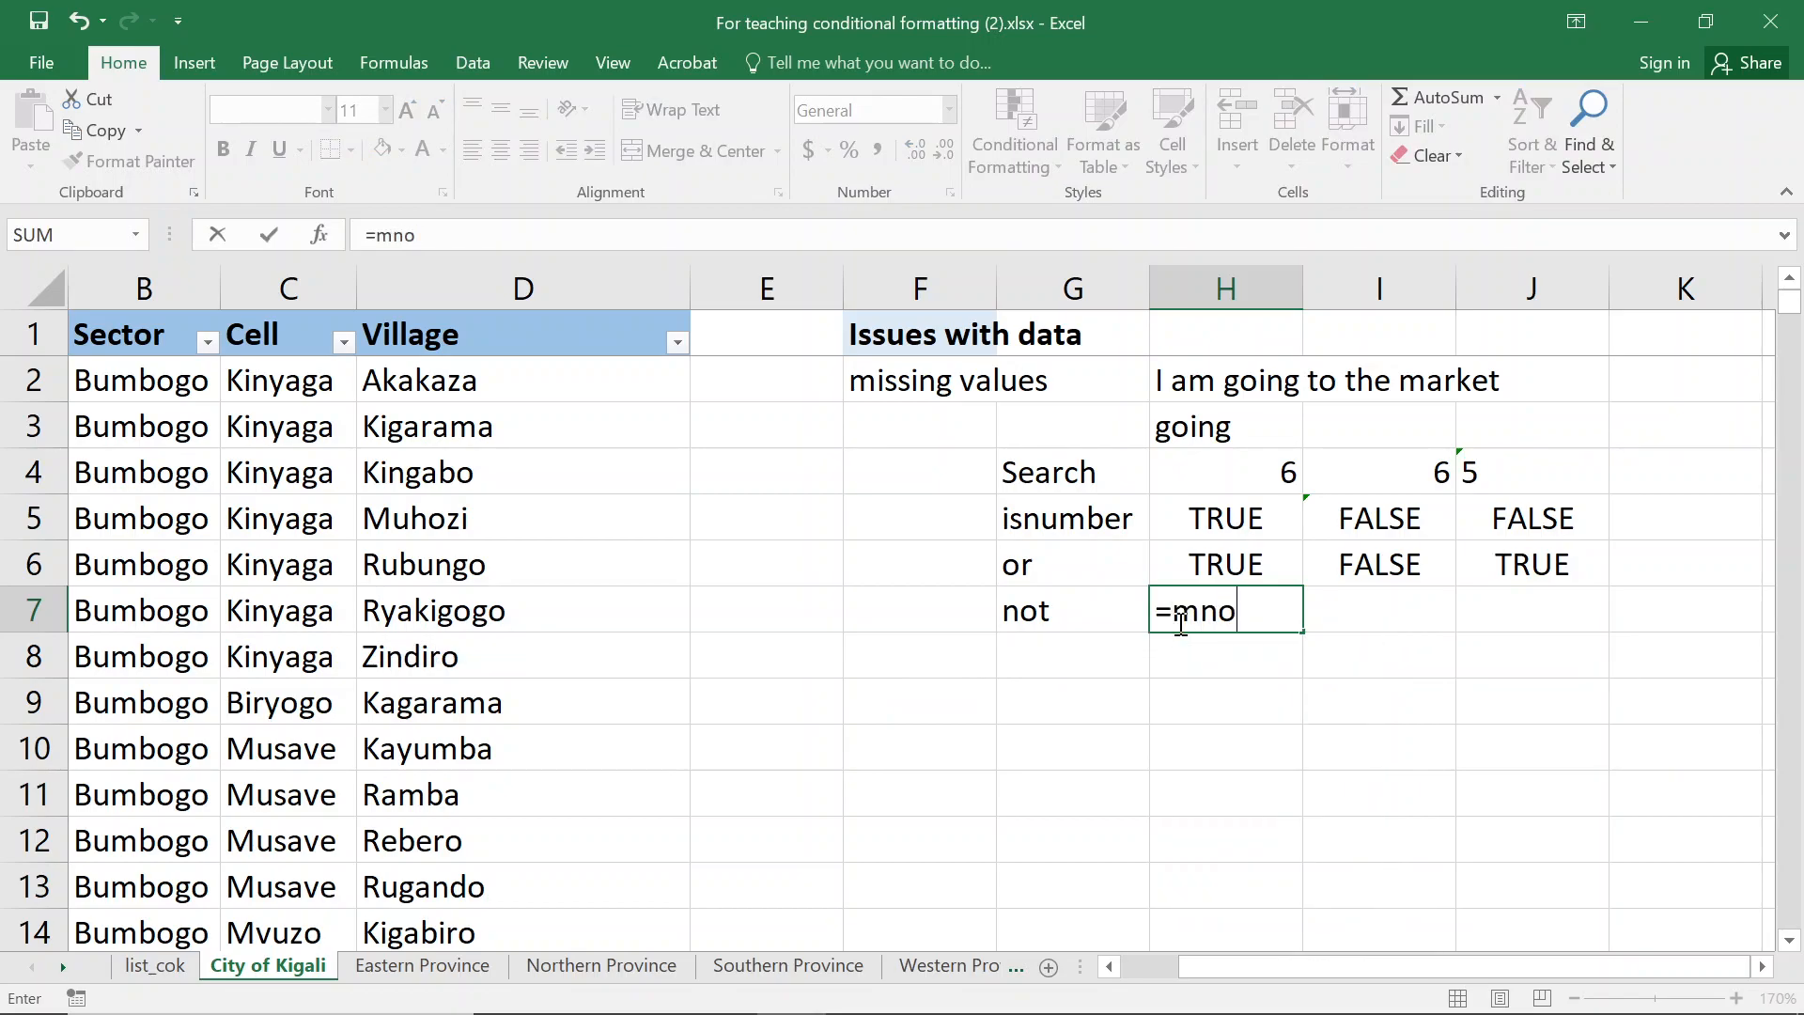
key("BackSpace")
key("BackSpace")
key("BackSpace")
type("not")
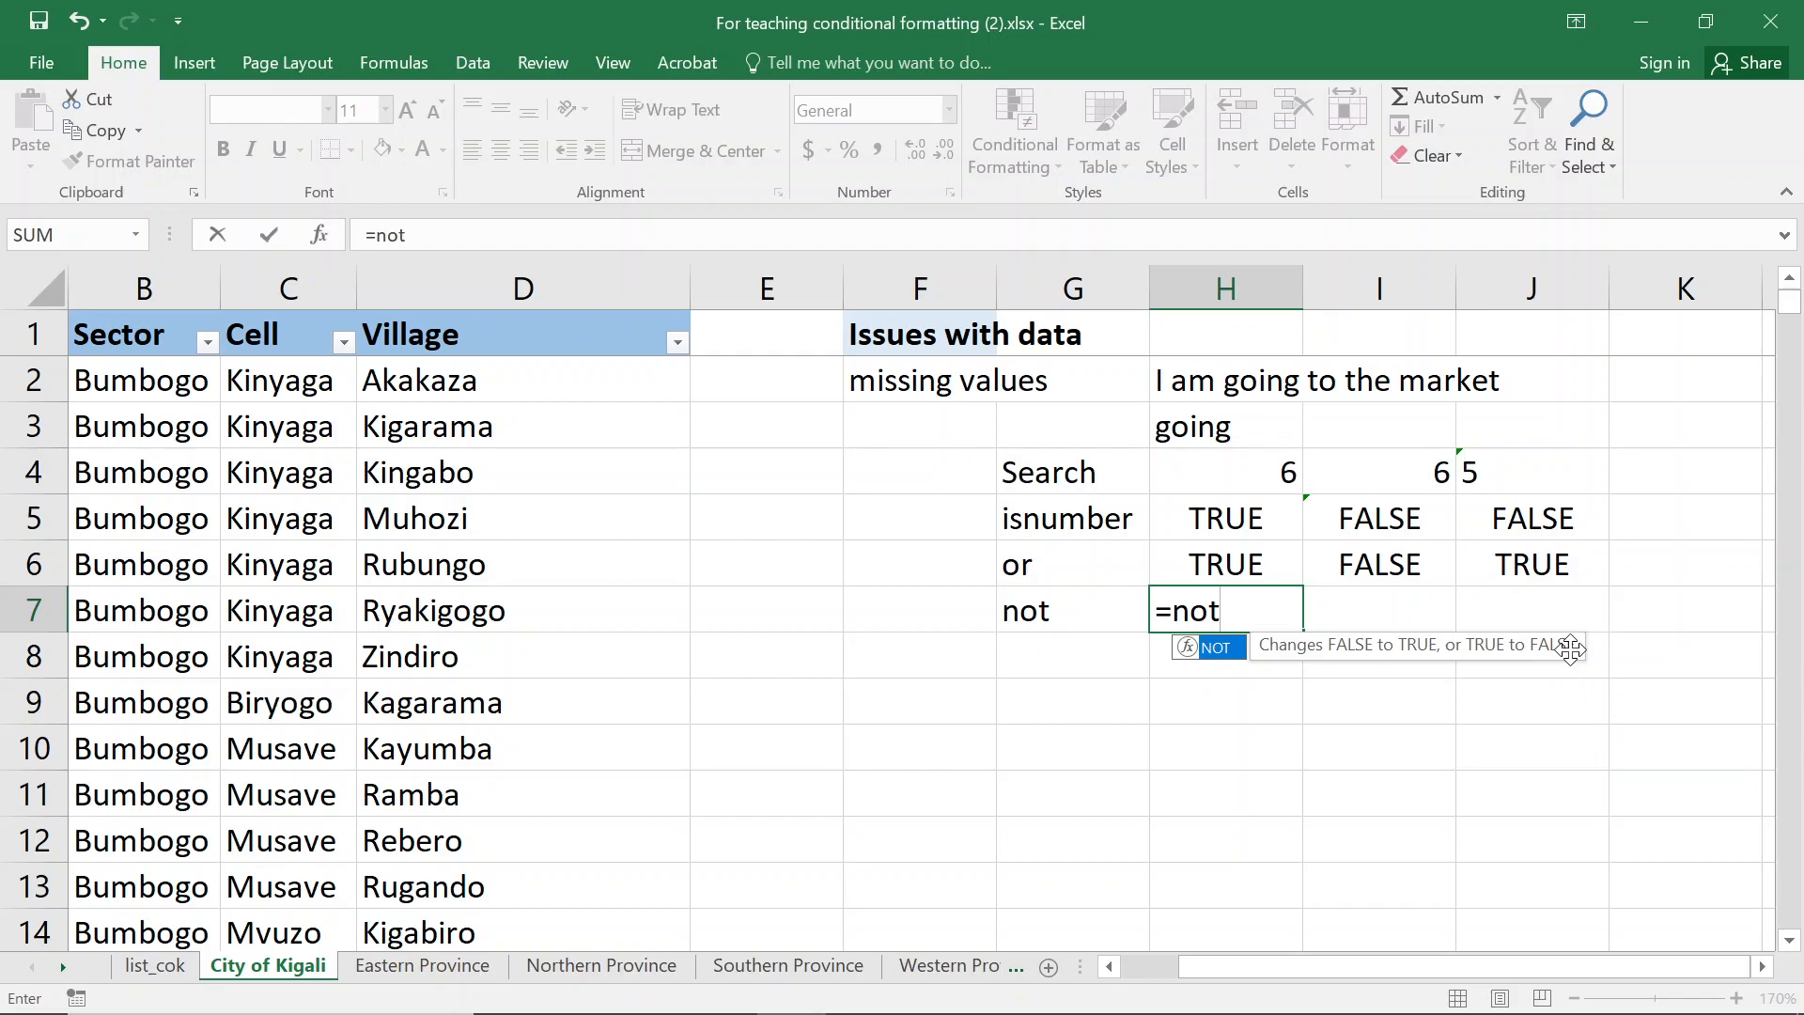
type("(")
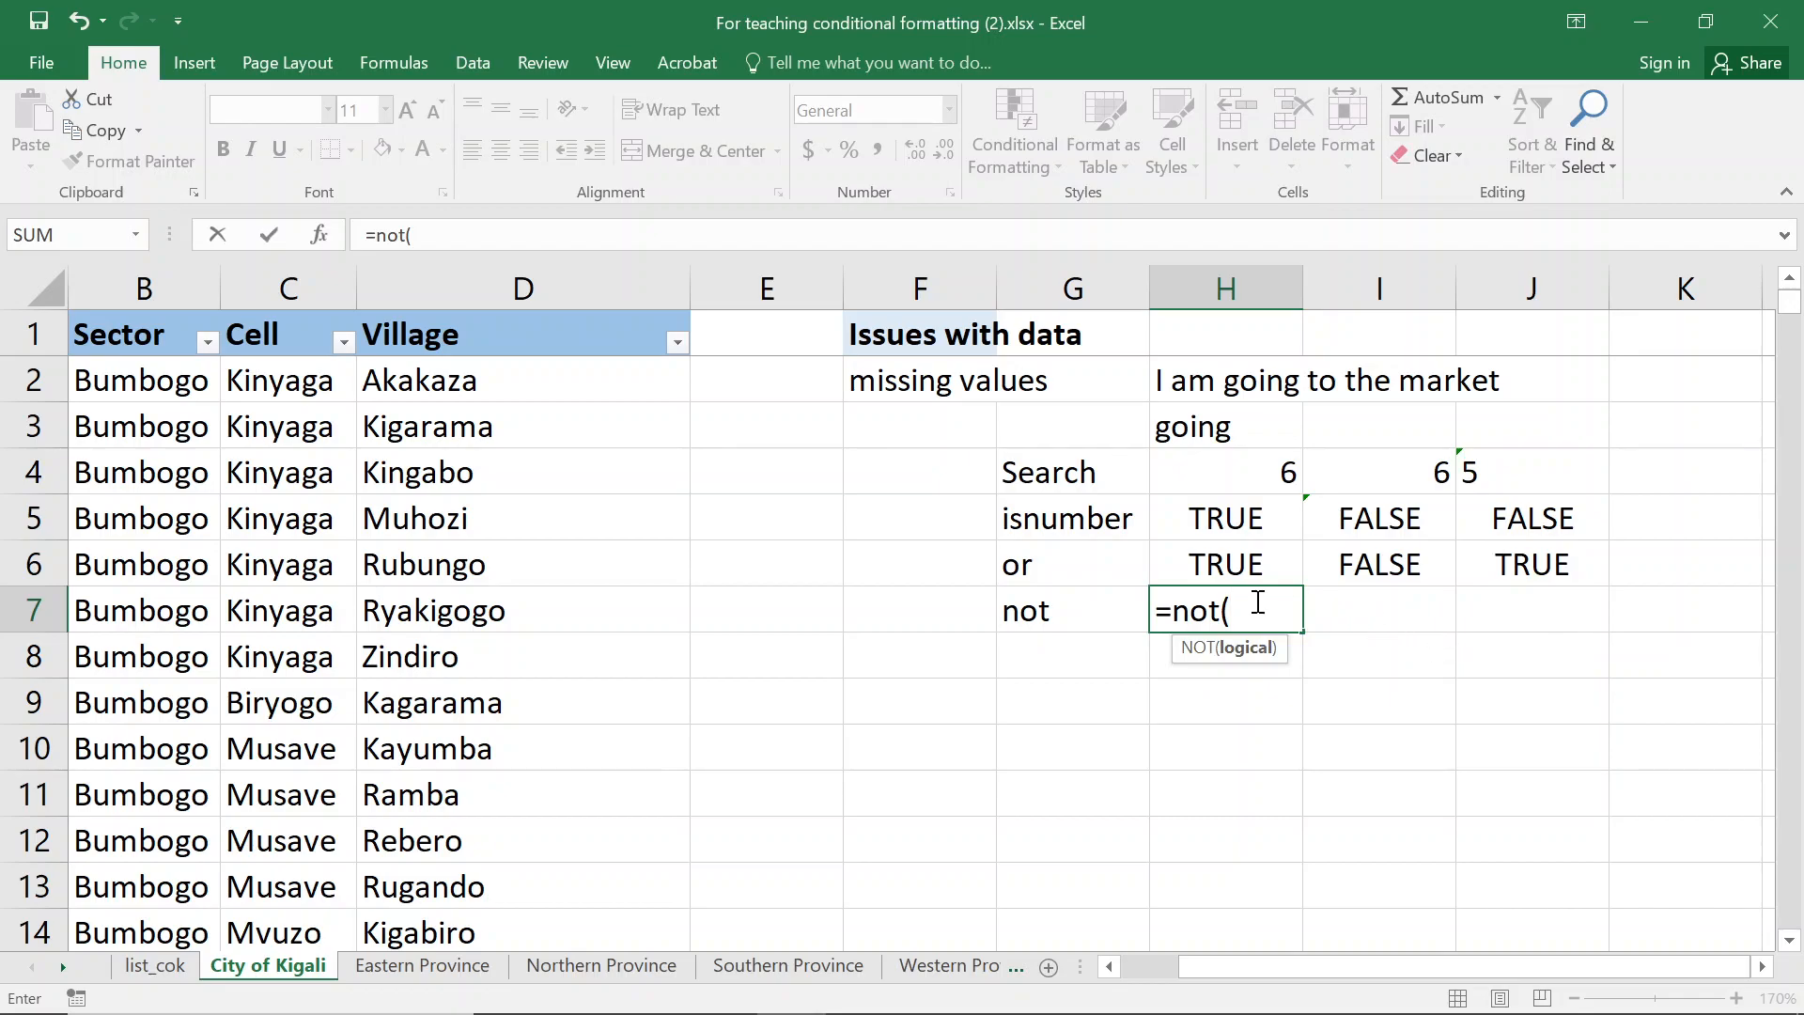
left_click(1249, 562)
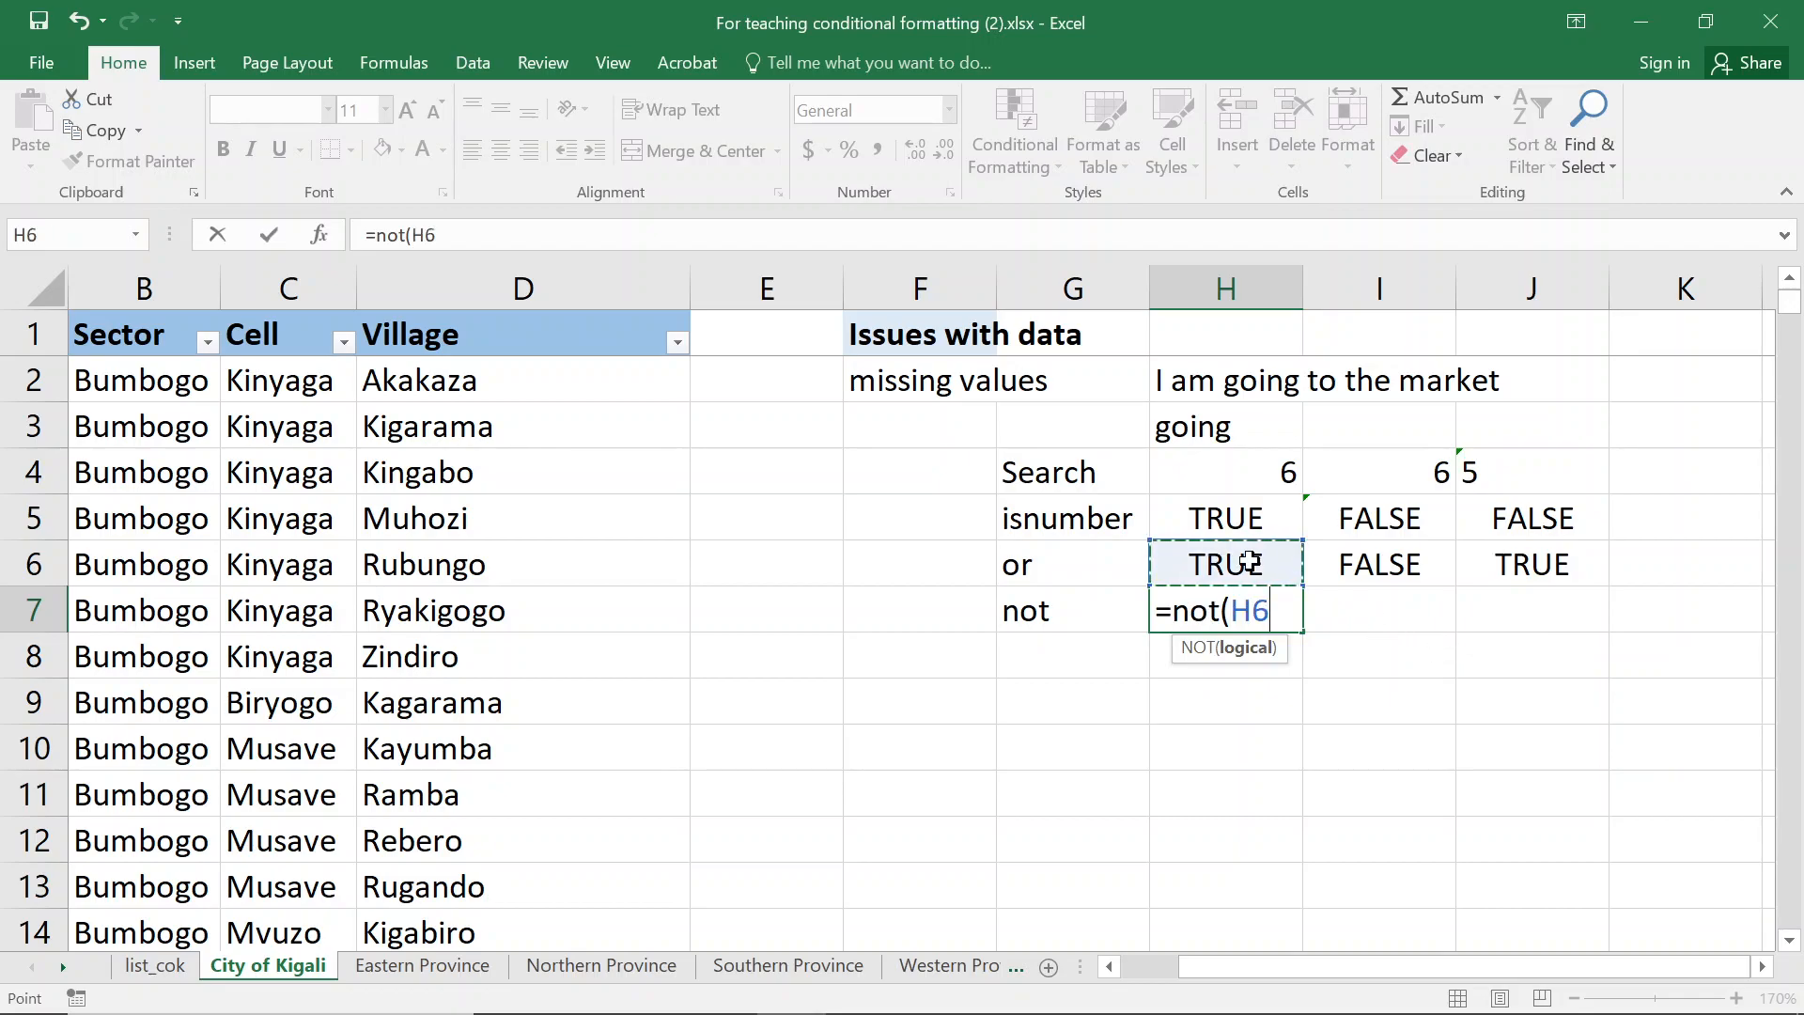
type(")")
key("Return")
Enter a NOT formula in I7 that reverses the OR result in I6
key("Up")
key("Right")
type("=n")
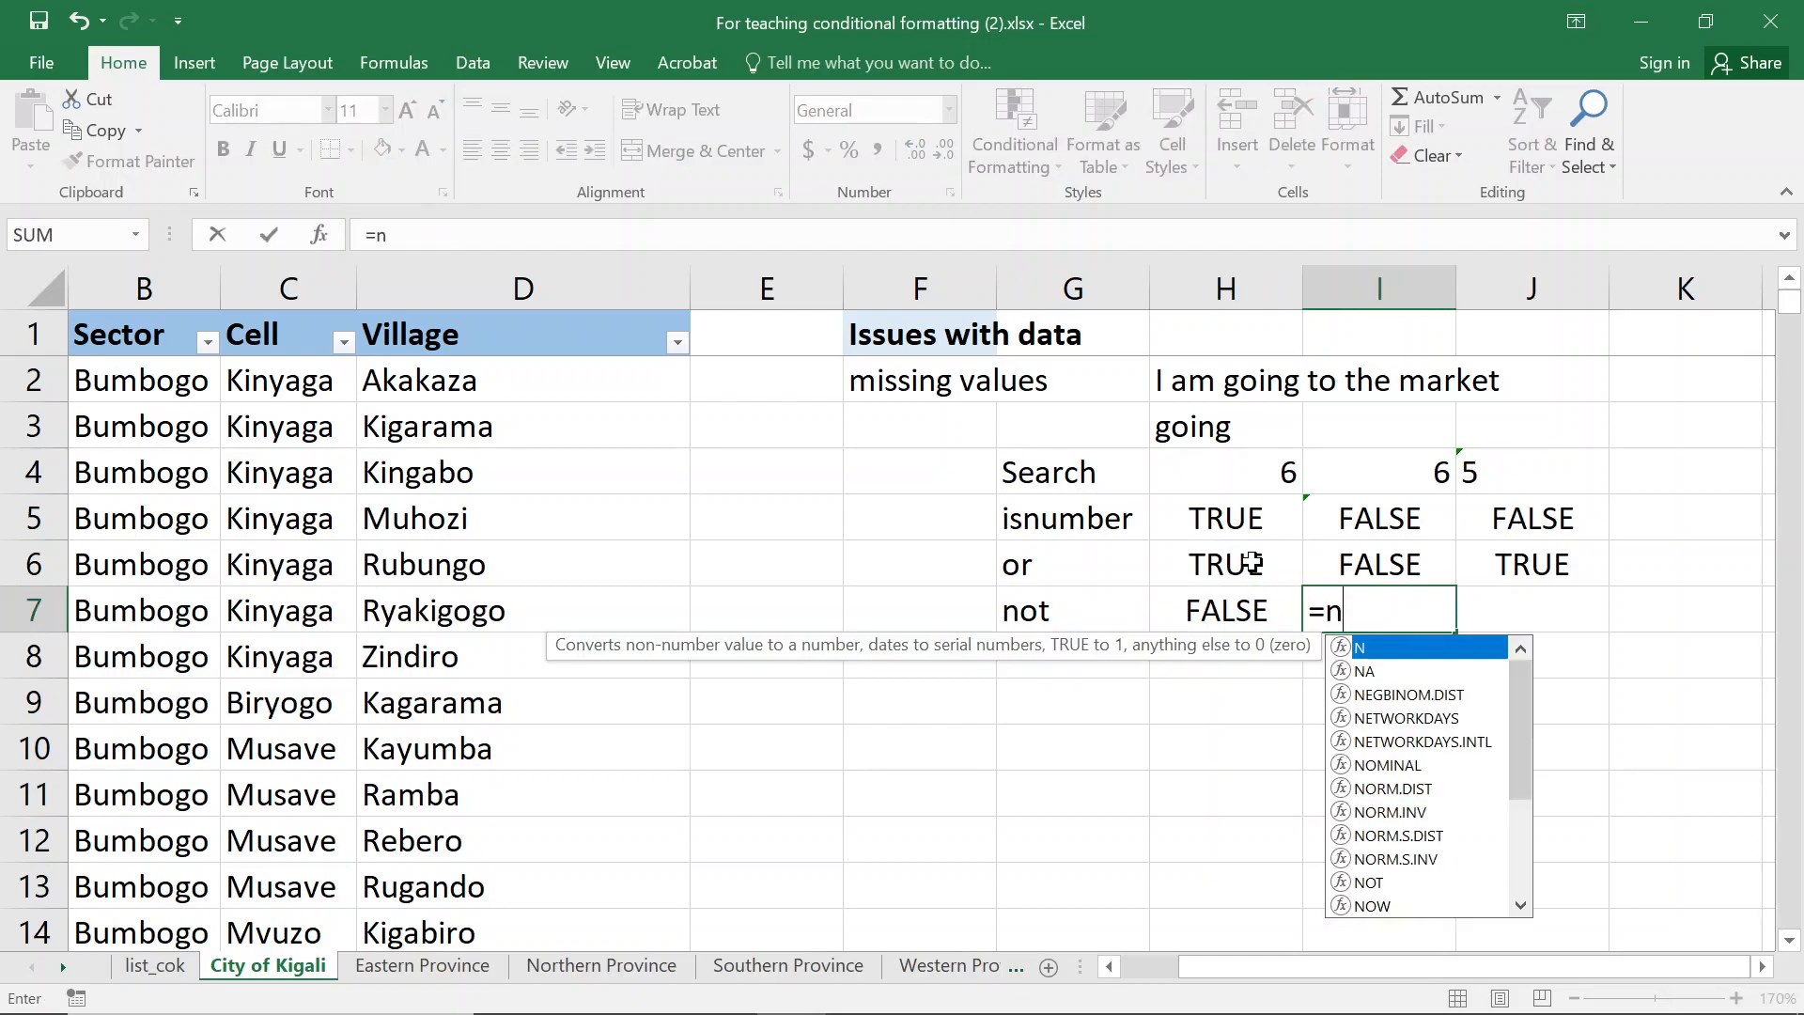
type("ot(")
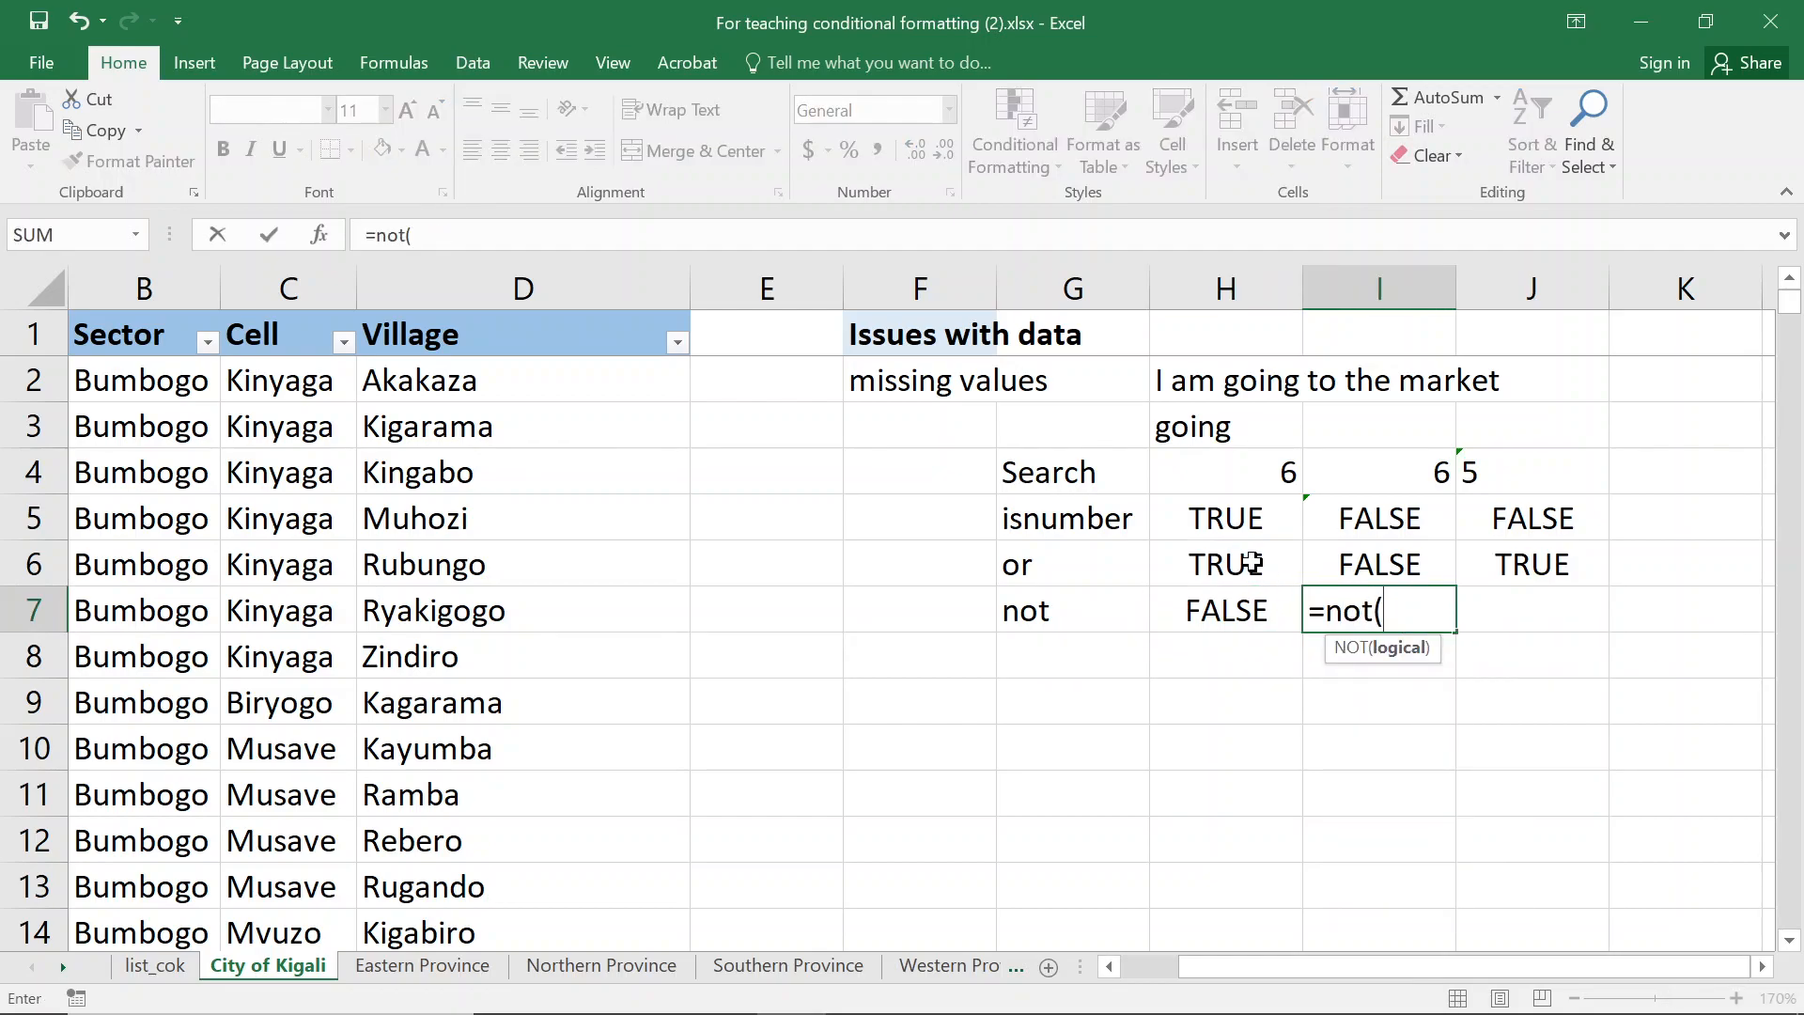
left_click(1350, 562)
type(")")
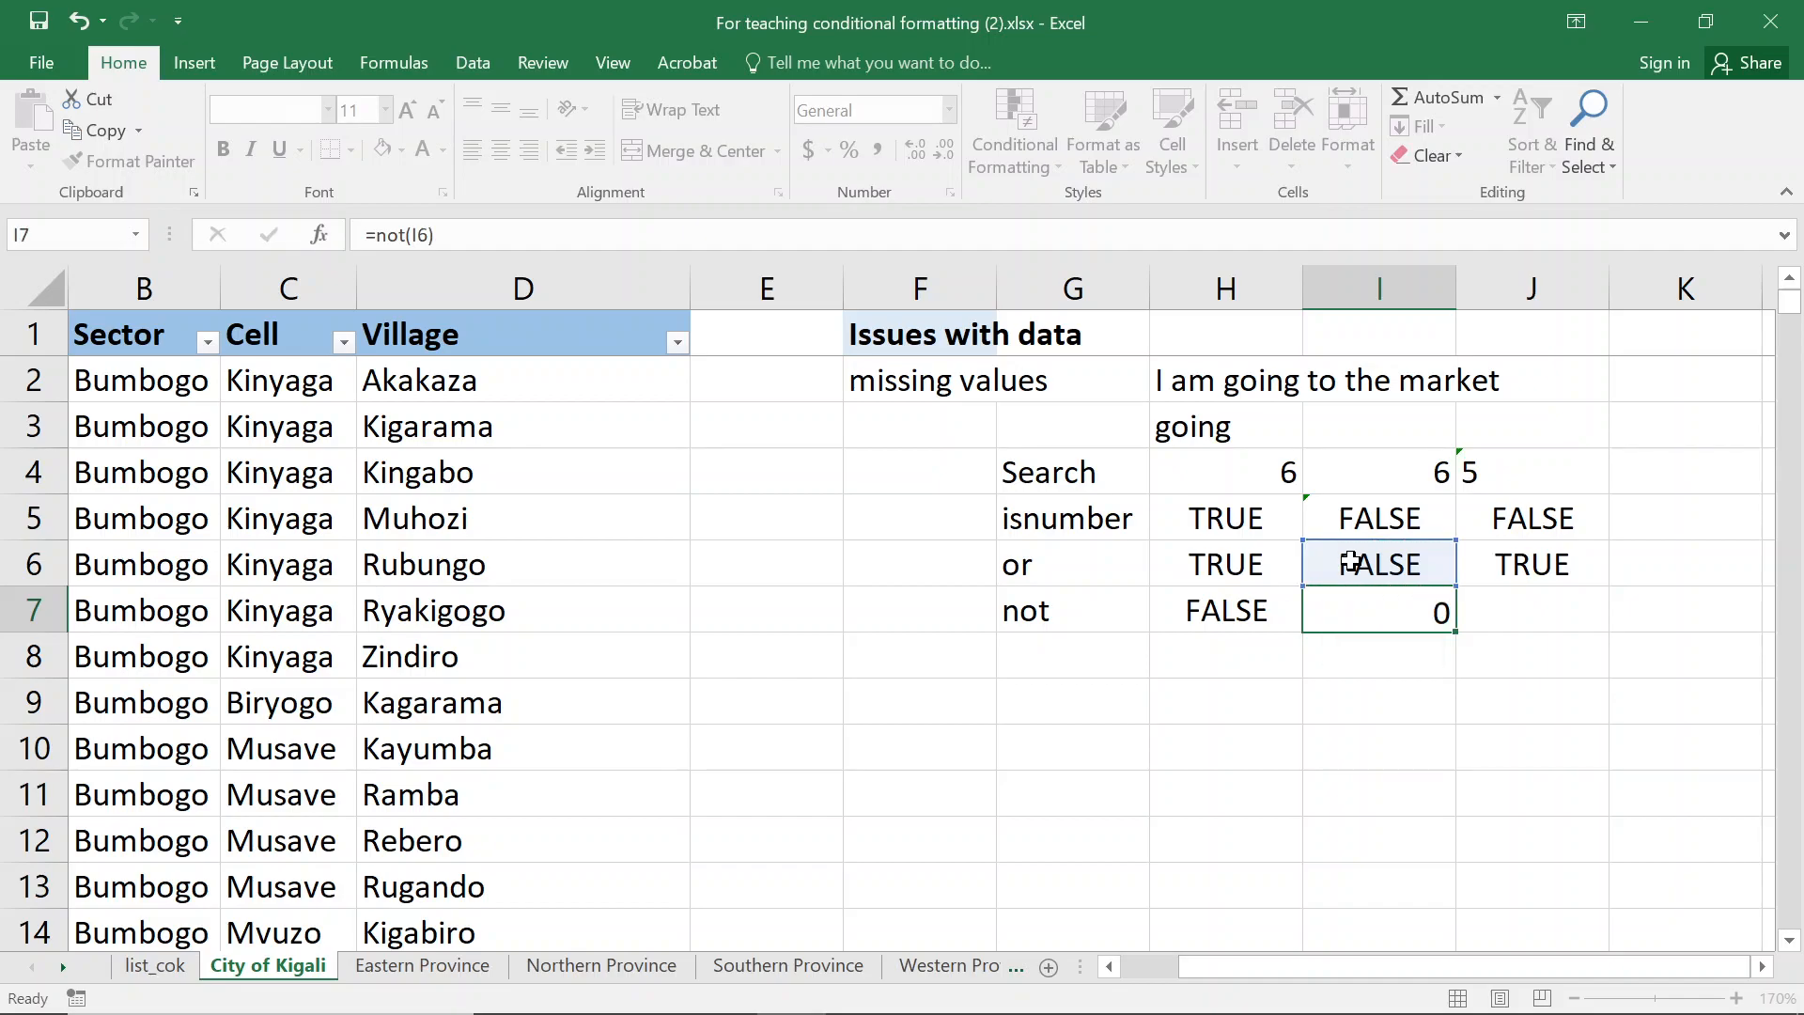
key("Return")
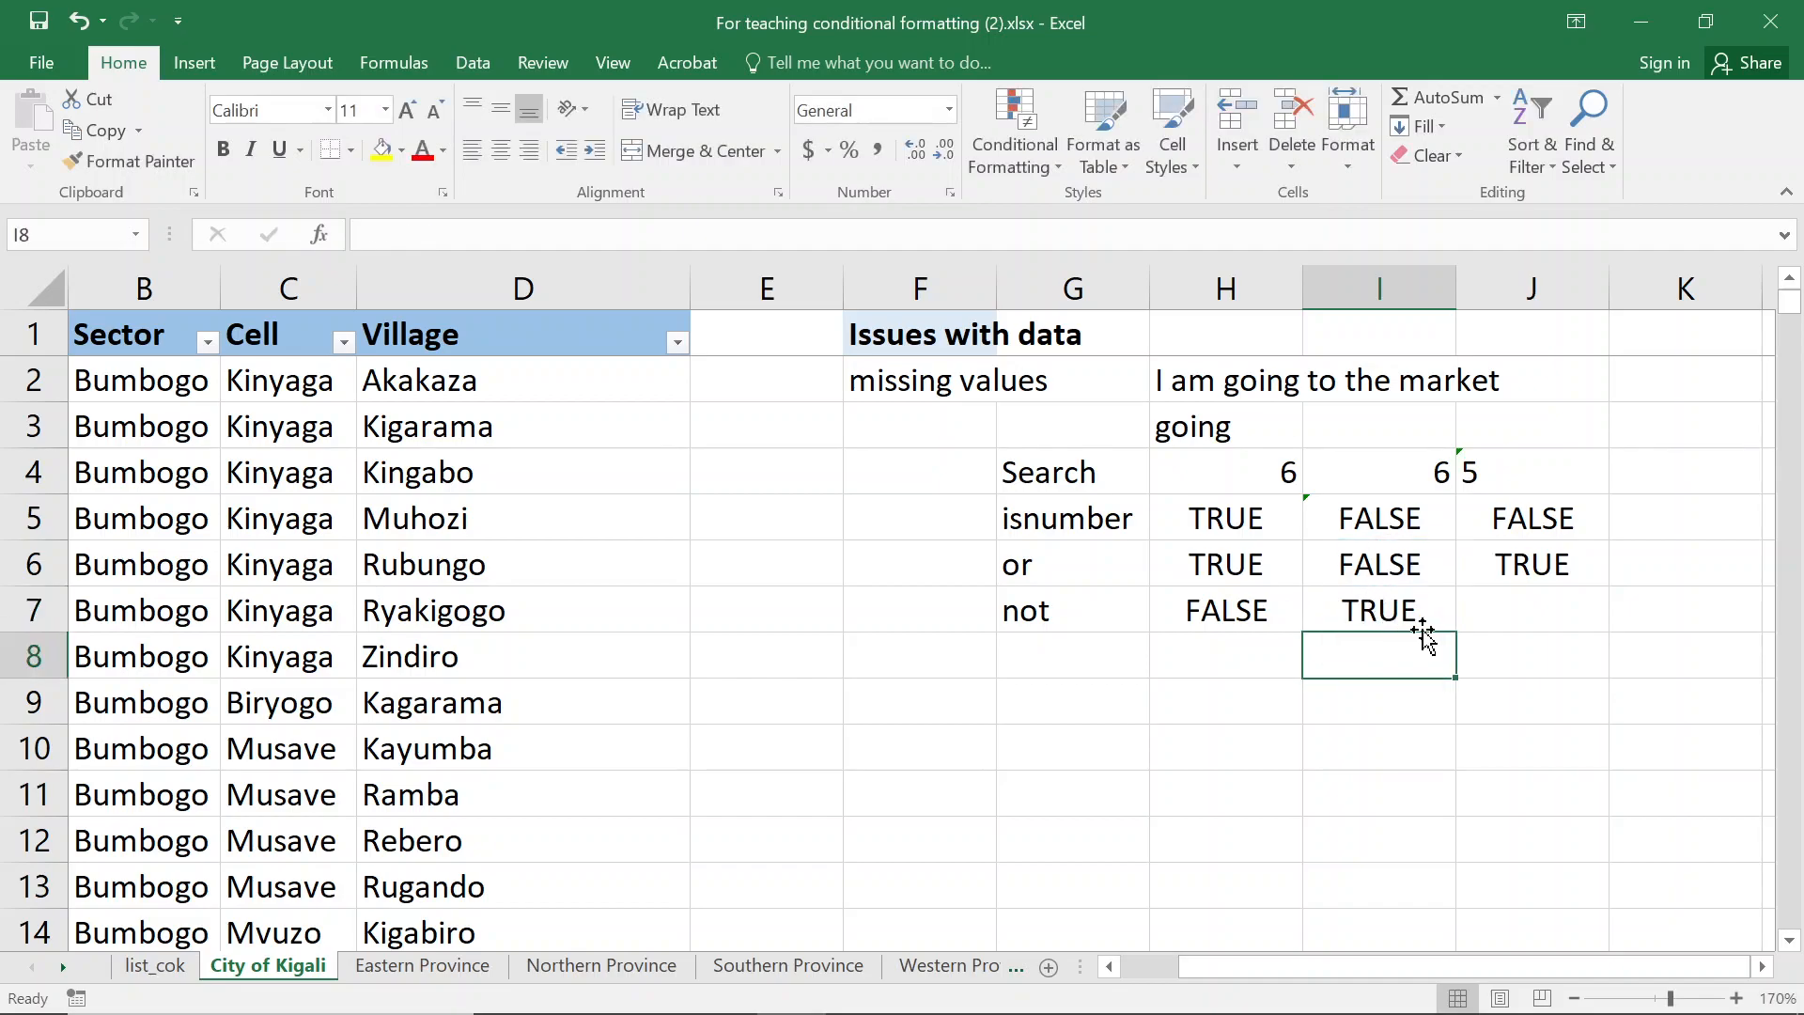
Enter a NOT formula in J7 that reverses the OR result in J6
left_click(1519, 606)
type("=not")
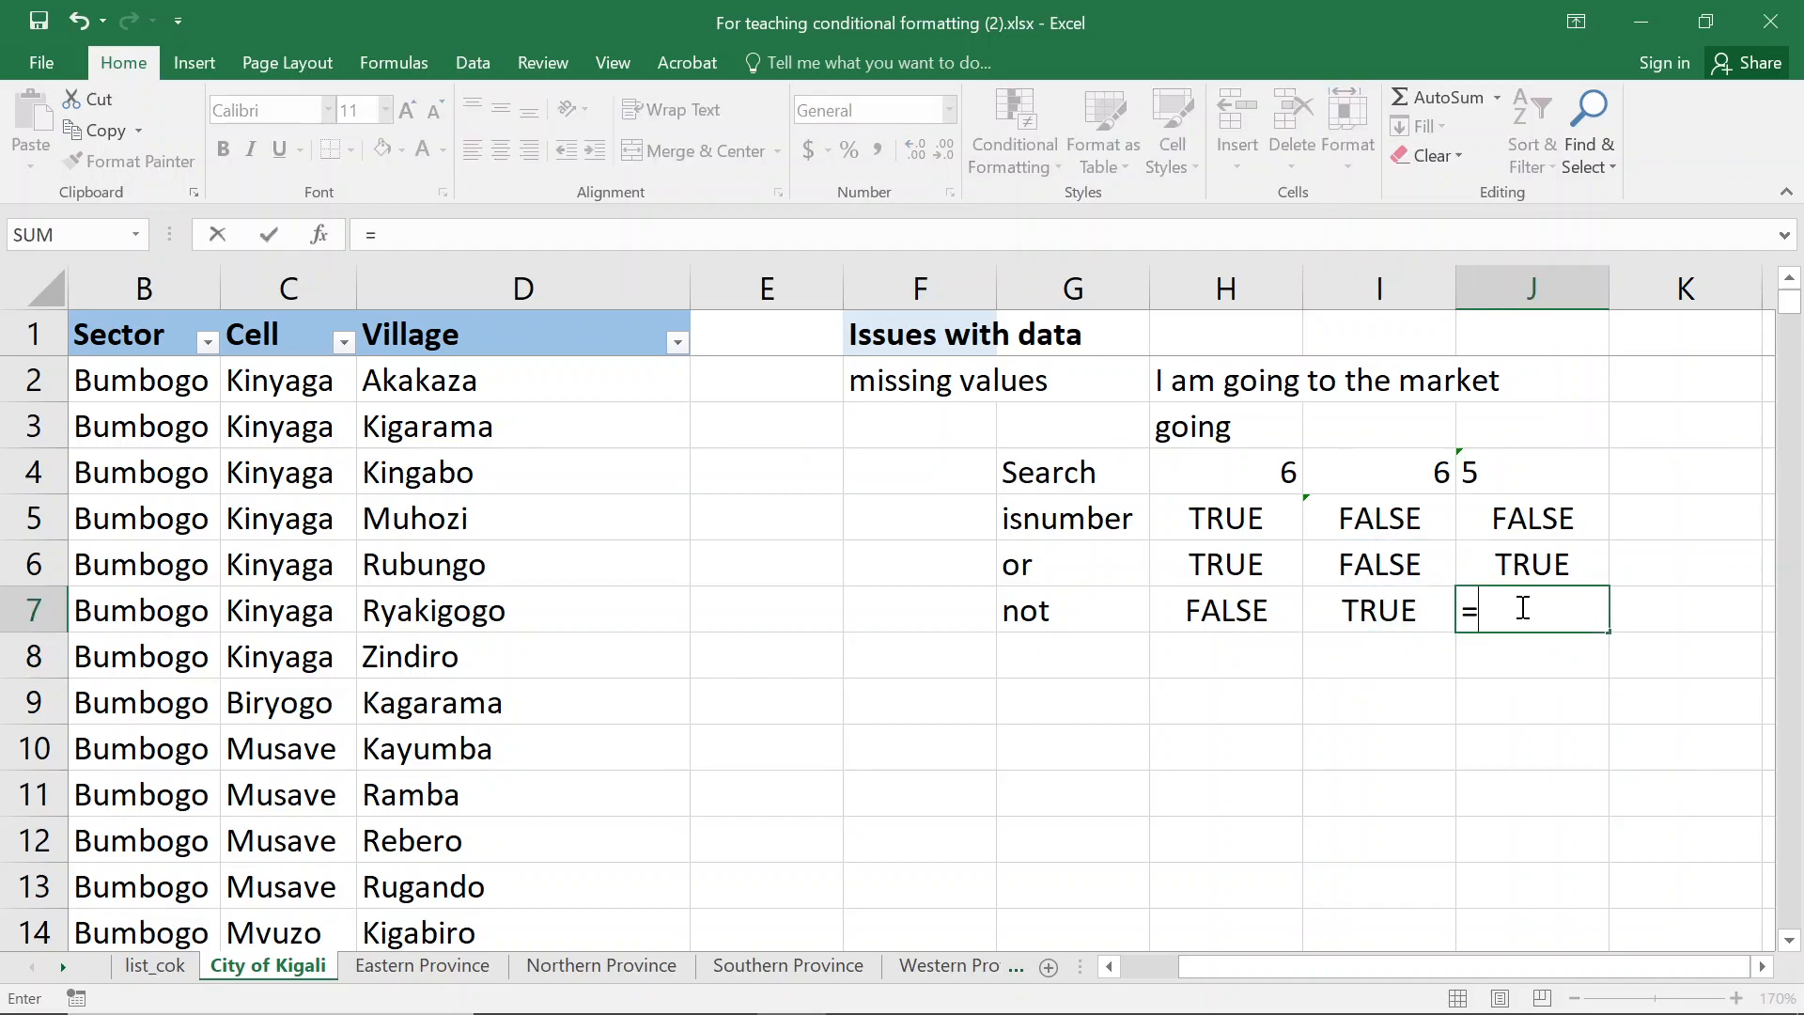
key("Tab")
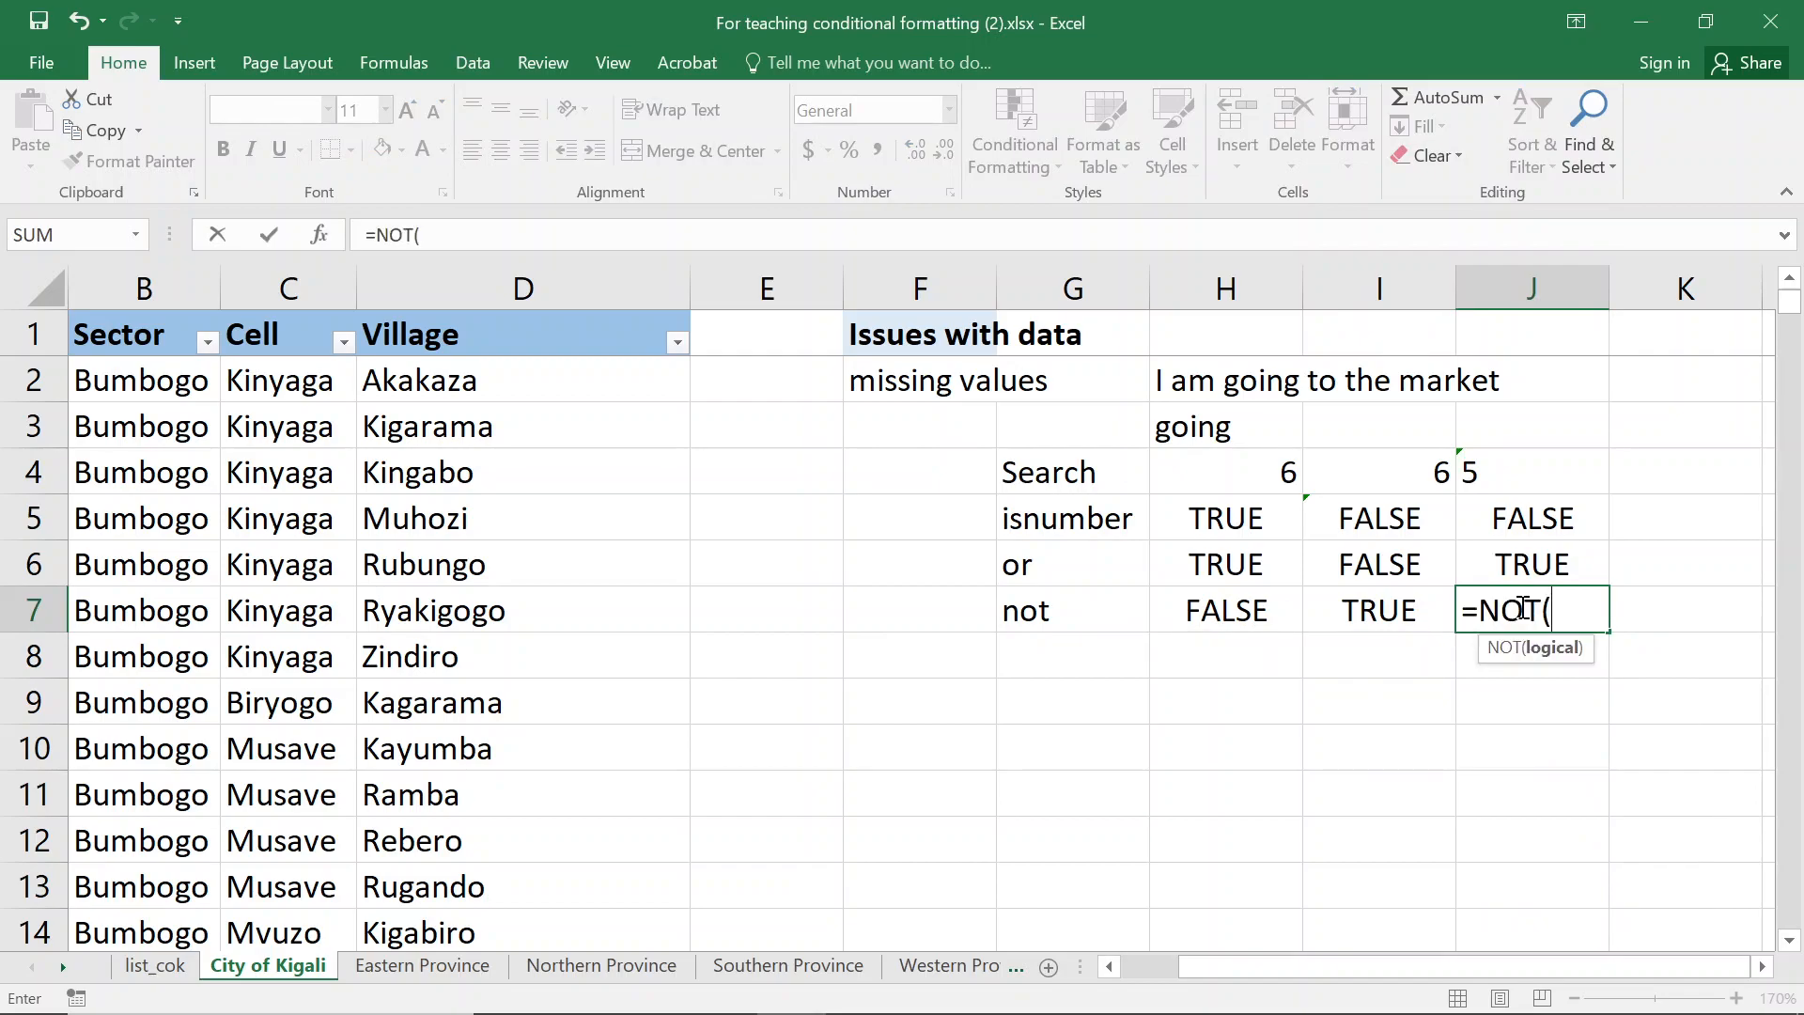
left_click(1551, 564)
type(")")
key("Return")
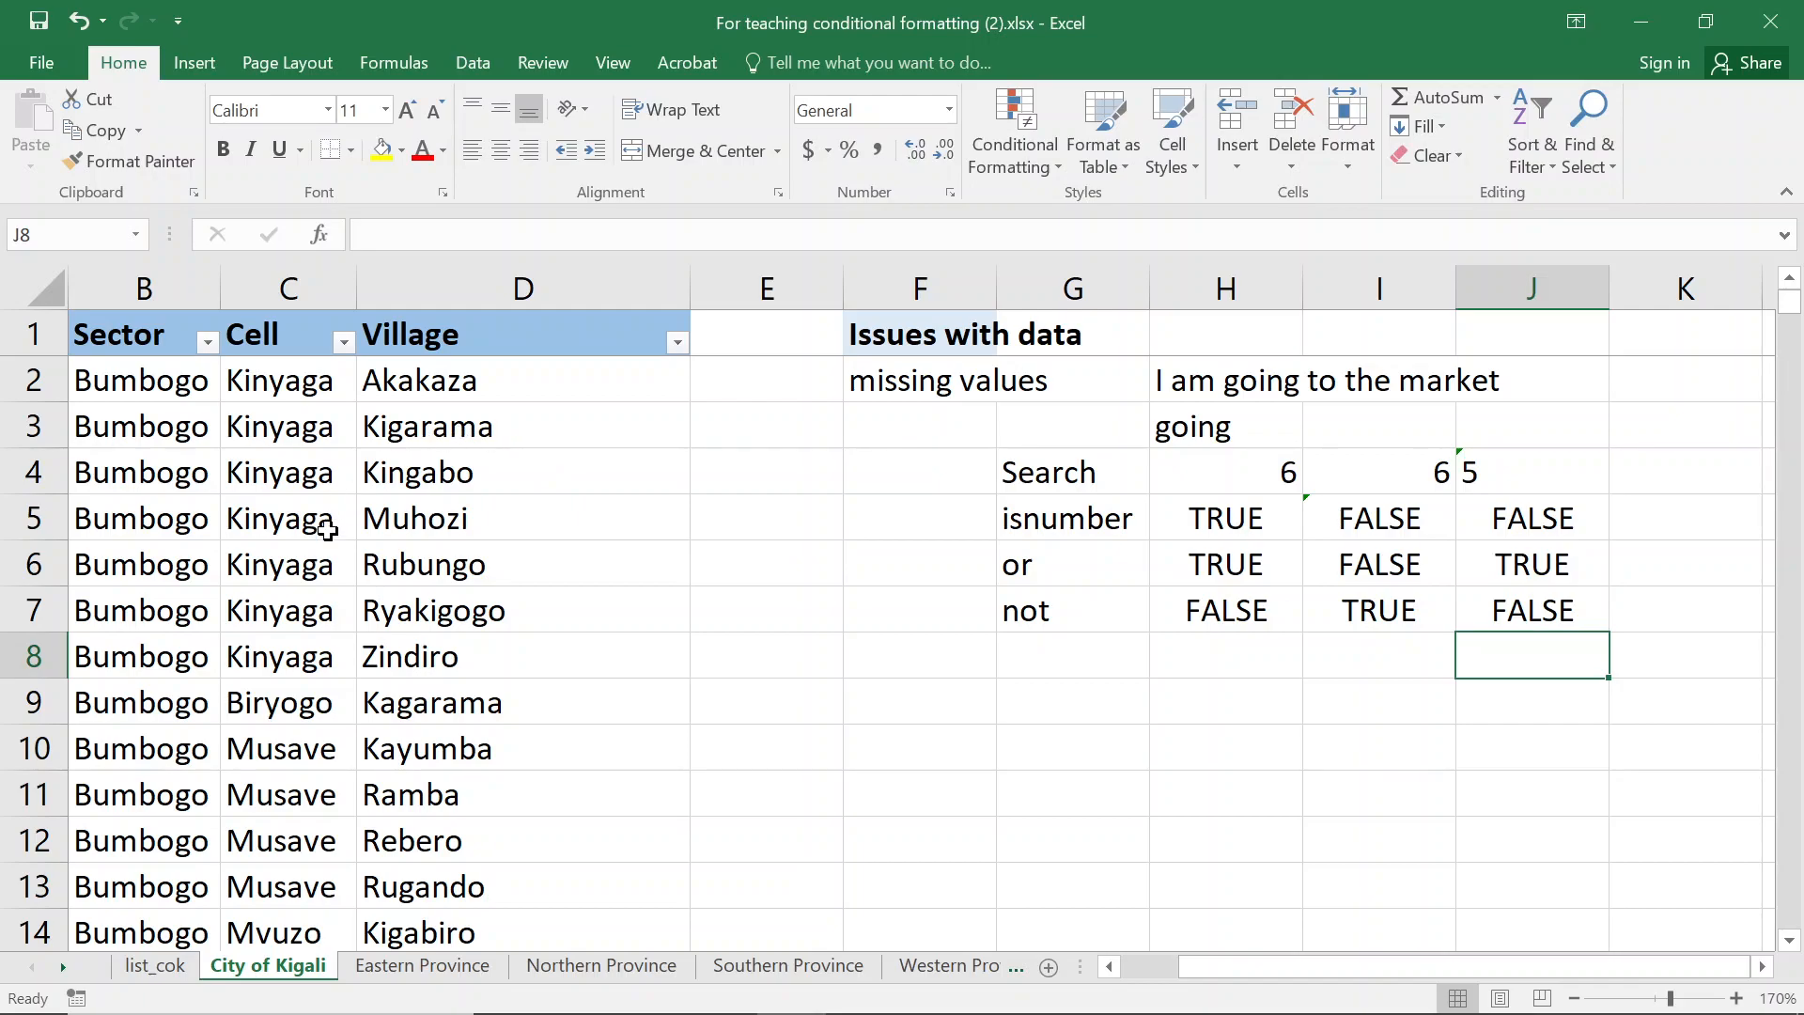
Review the function labels in G4:G7 and the Sector and District columns on the City of Kigali sheet
left_click(175, 384)
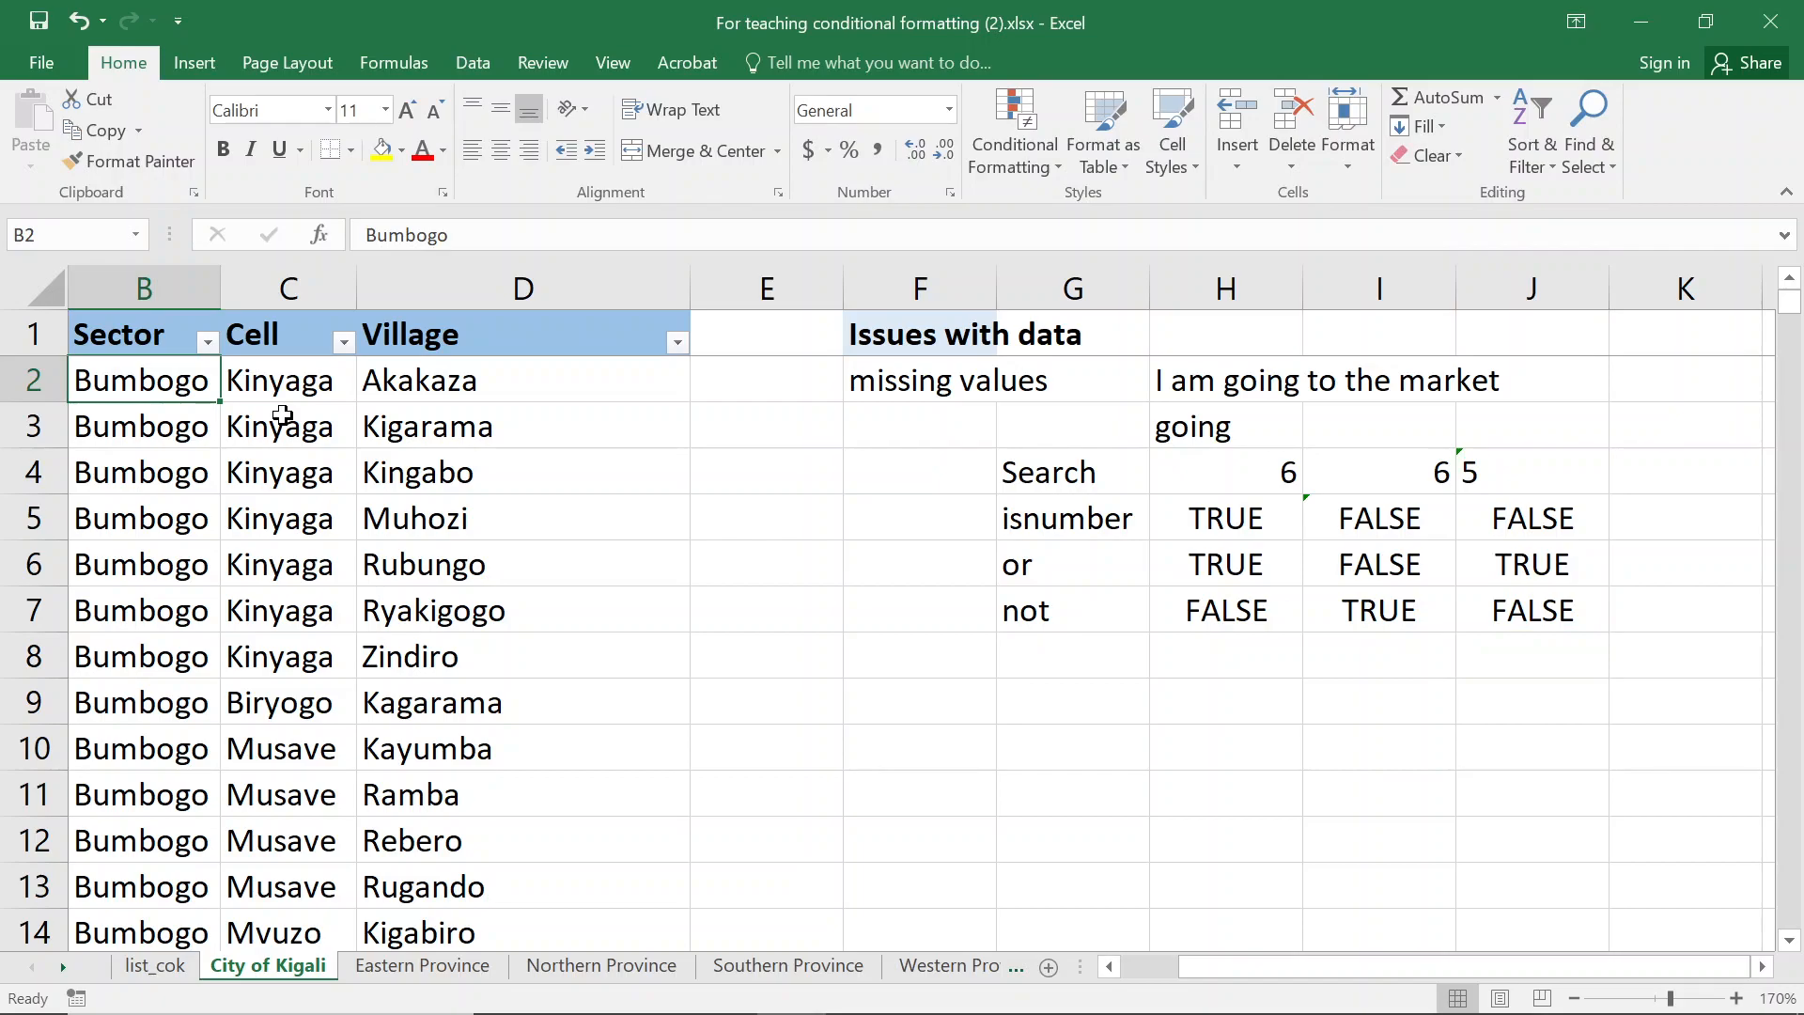
left_click_drag(1046, 477, 1062, 617)
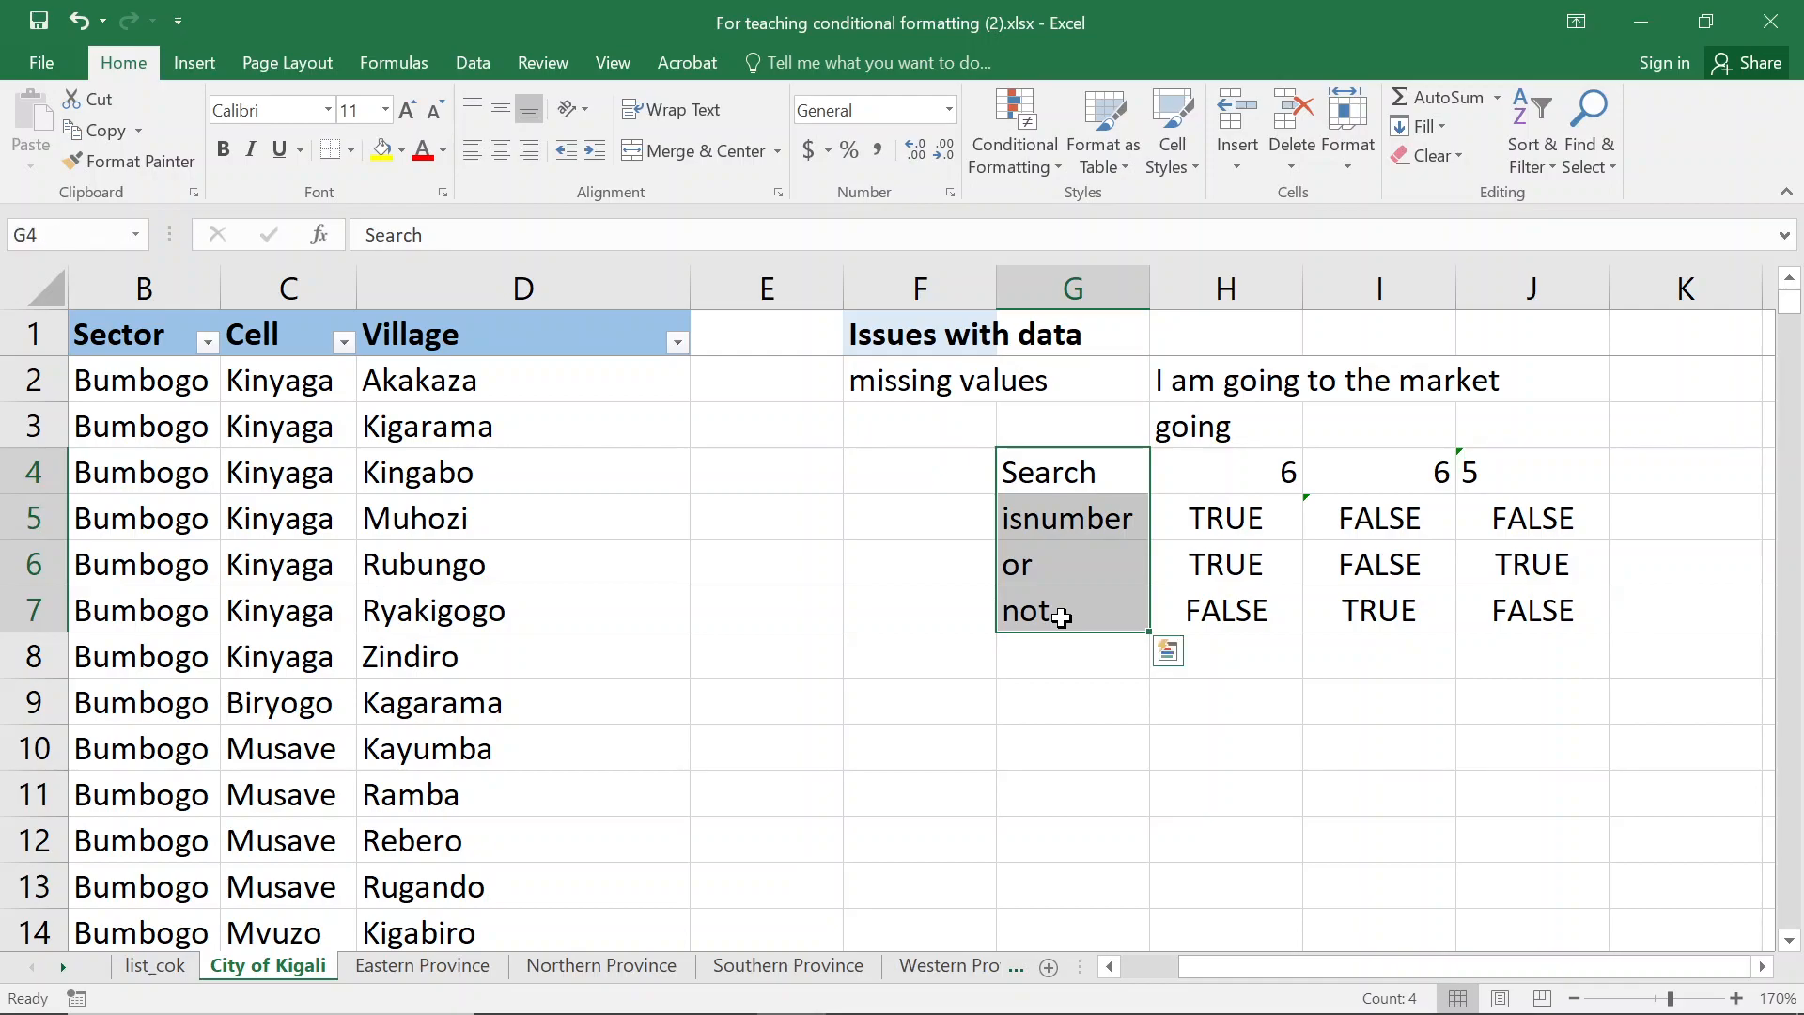
left_click(1019, 133)
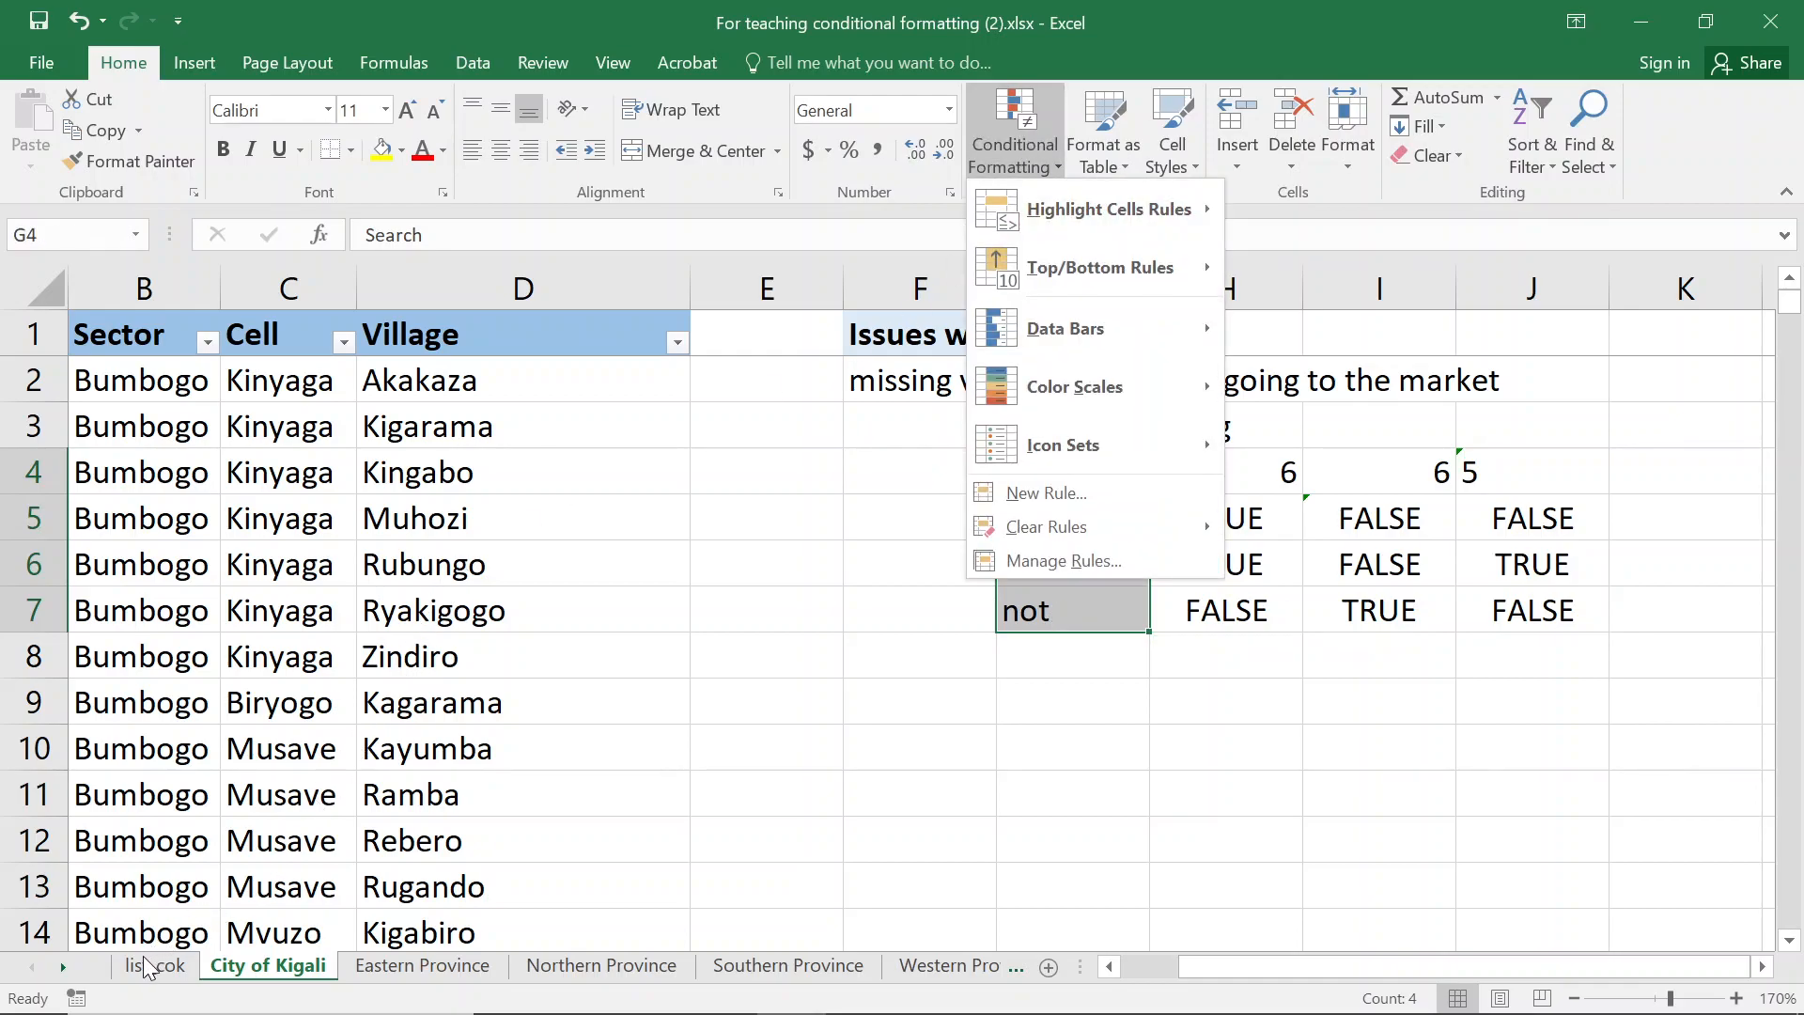
key("Escape")
left_click_drag(139, 378, 134, 571)
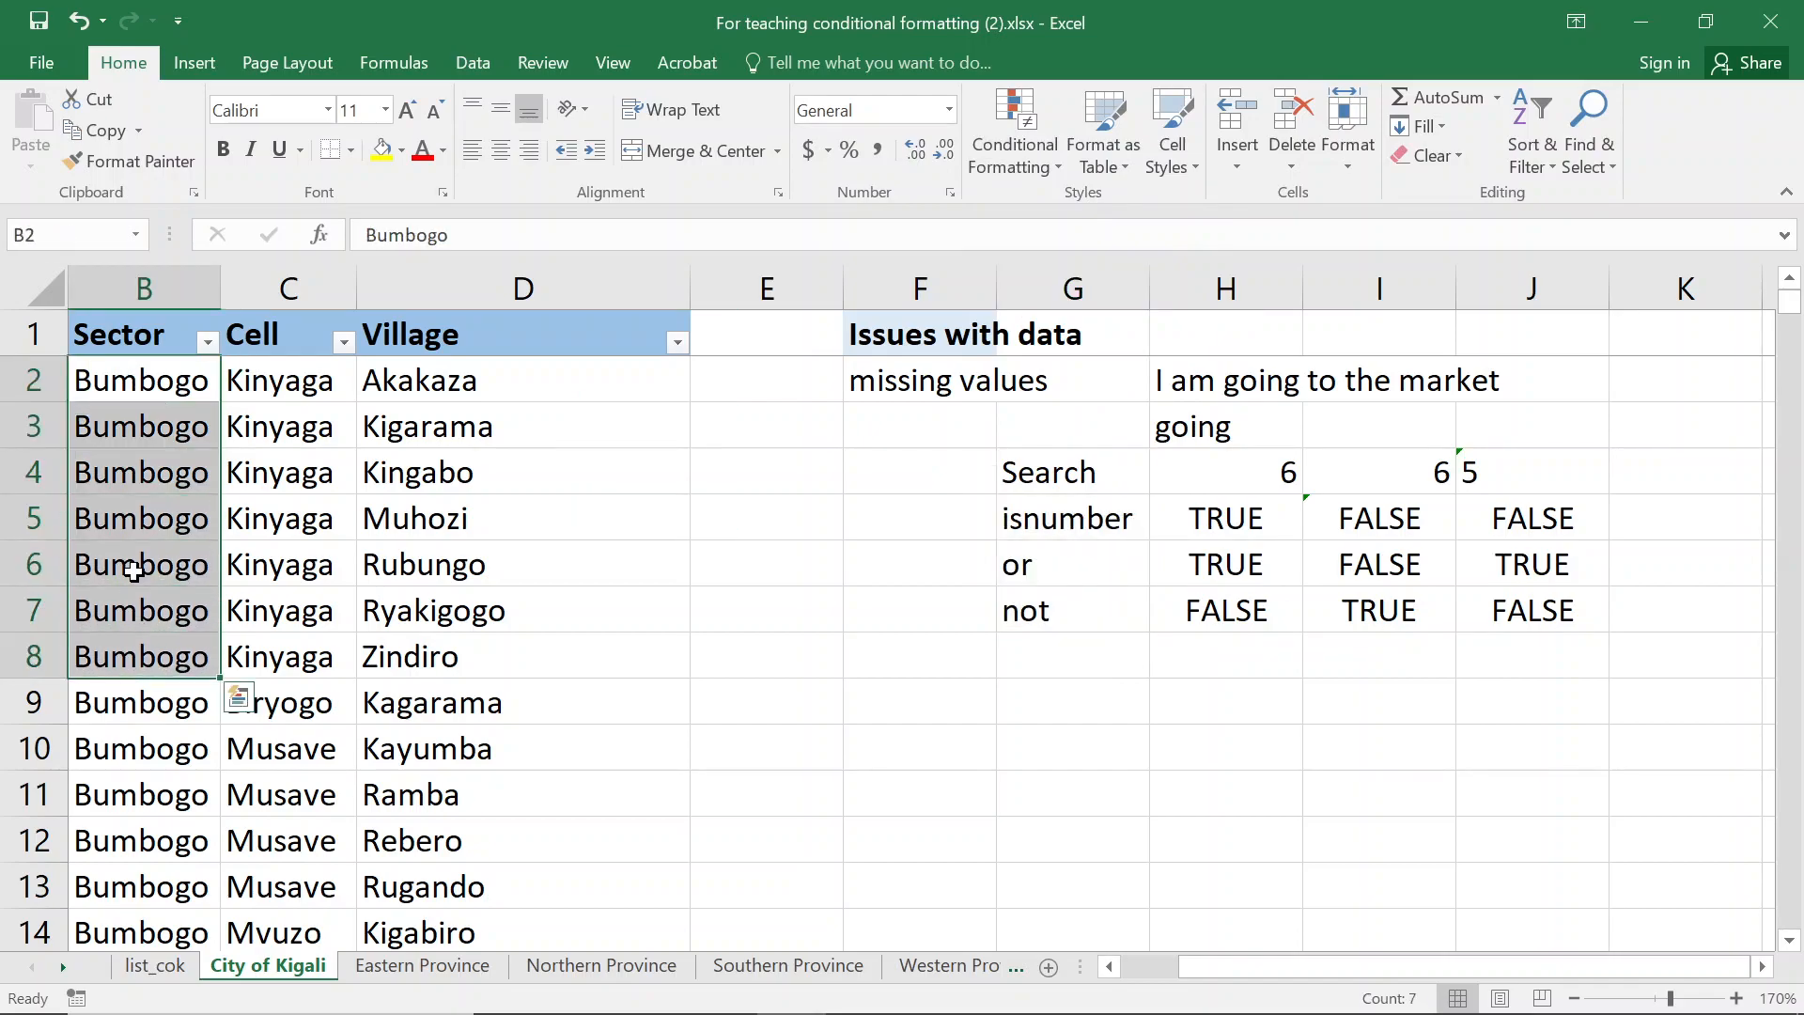
key("ctrl+Home")
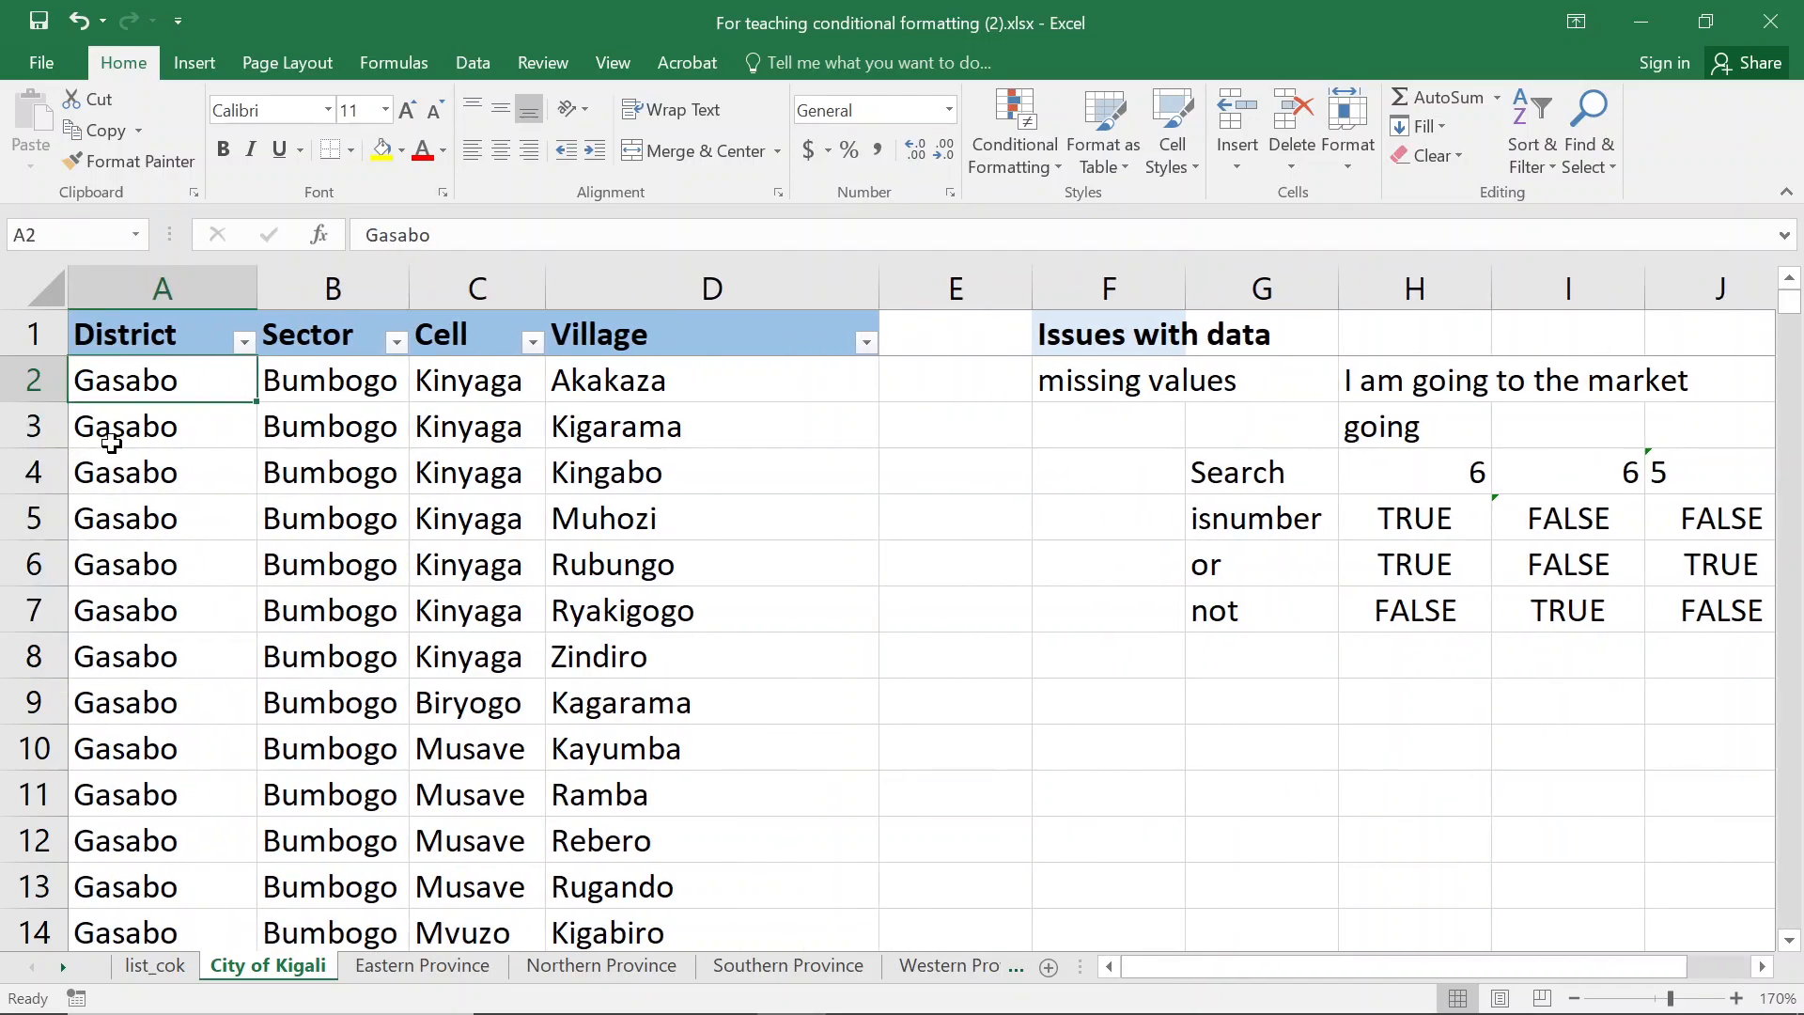
left_click(143, 297)
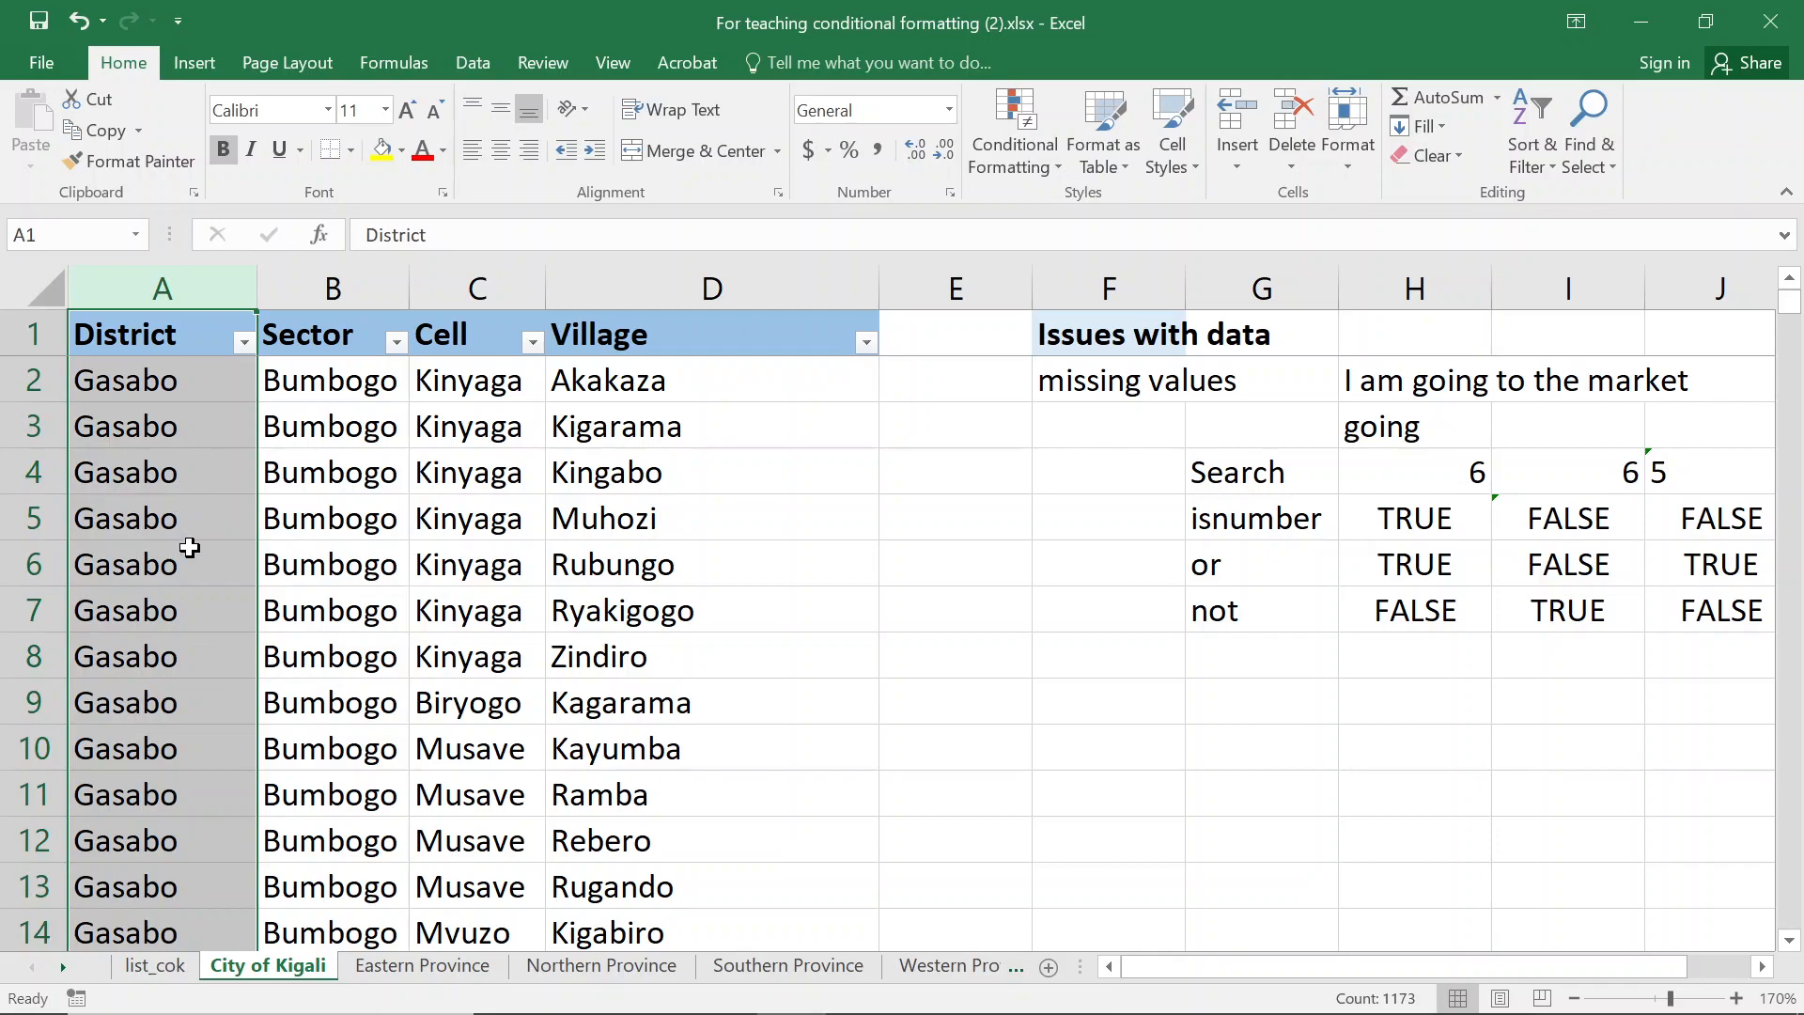
Compare the District entries on the City of Kigali sheet with the unique district list on list_cok
left_click(155, 965)
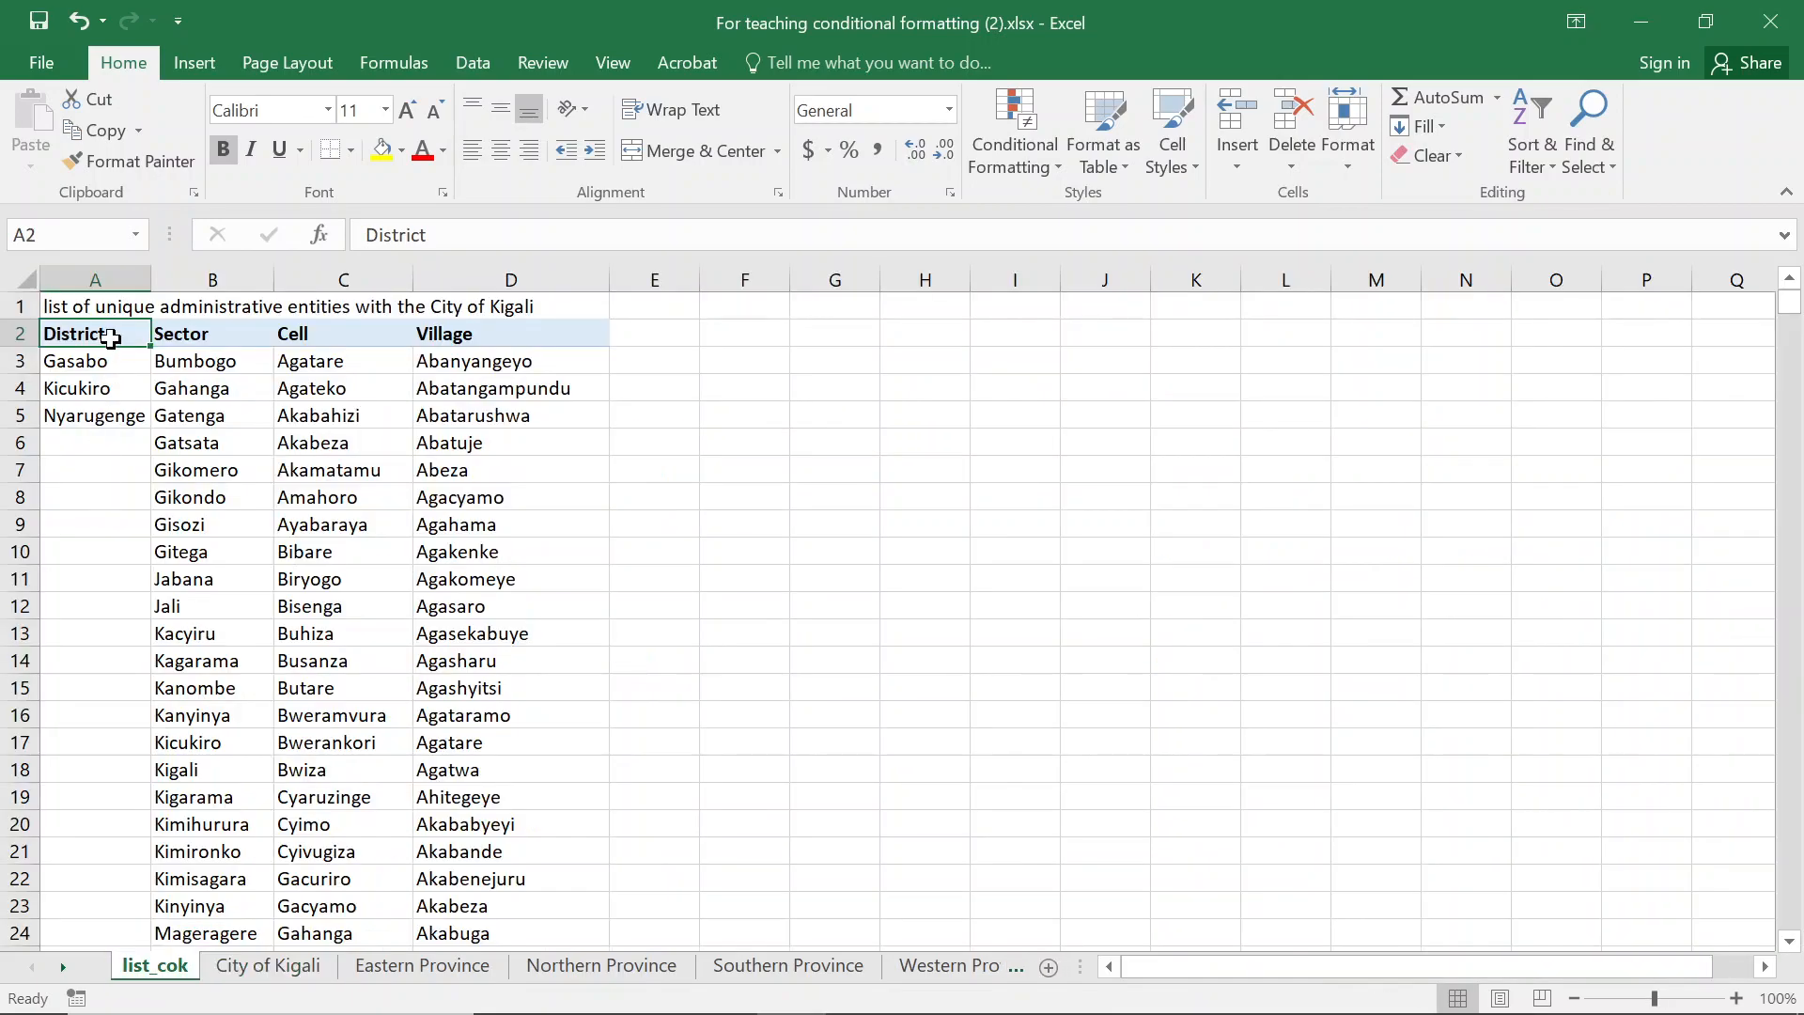
left_click(241, 353)
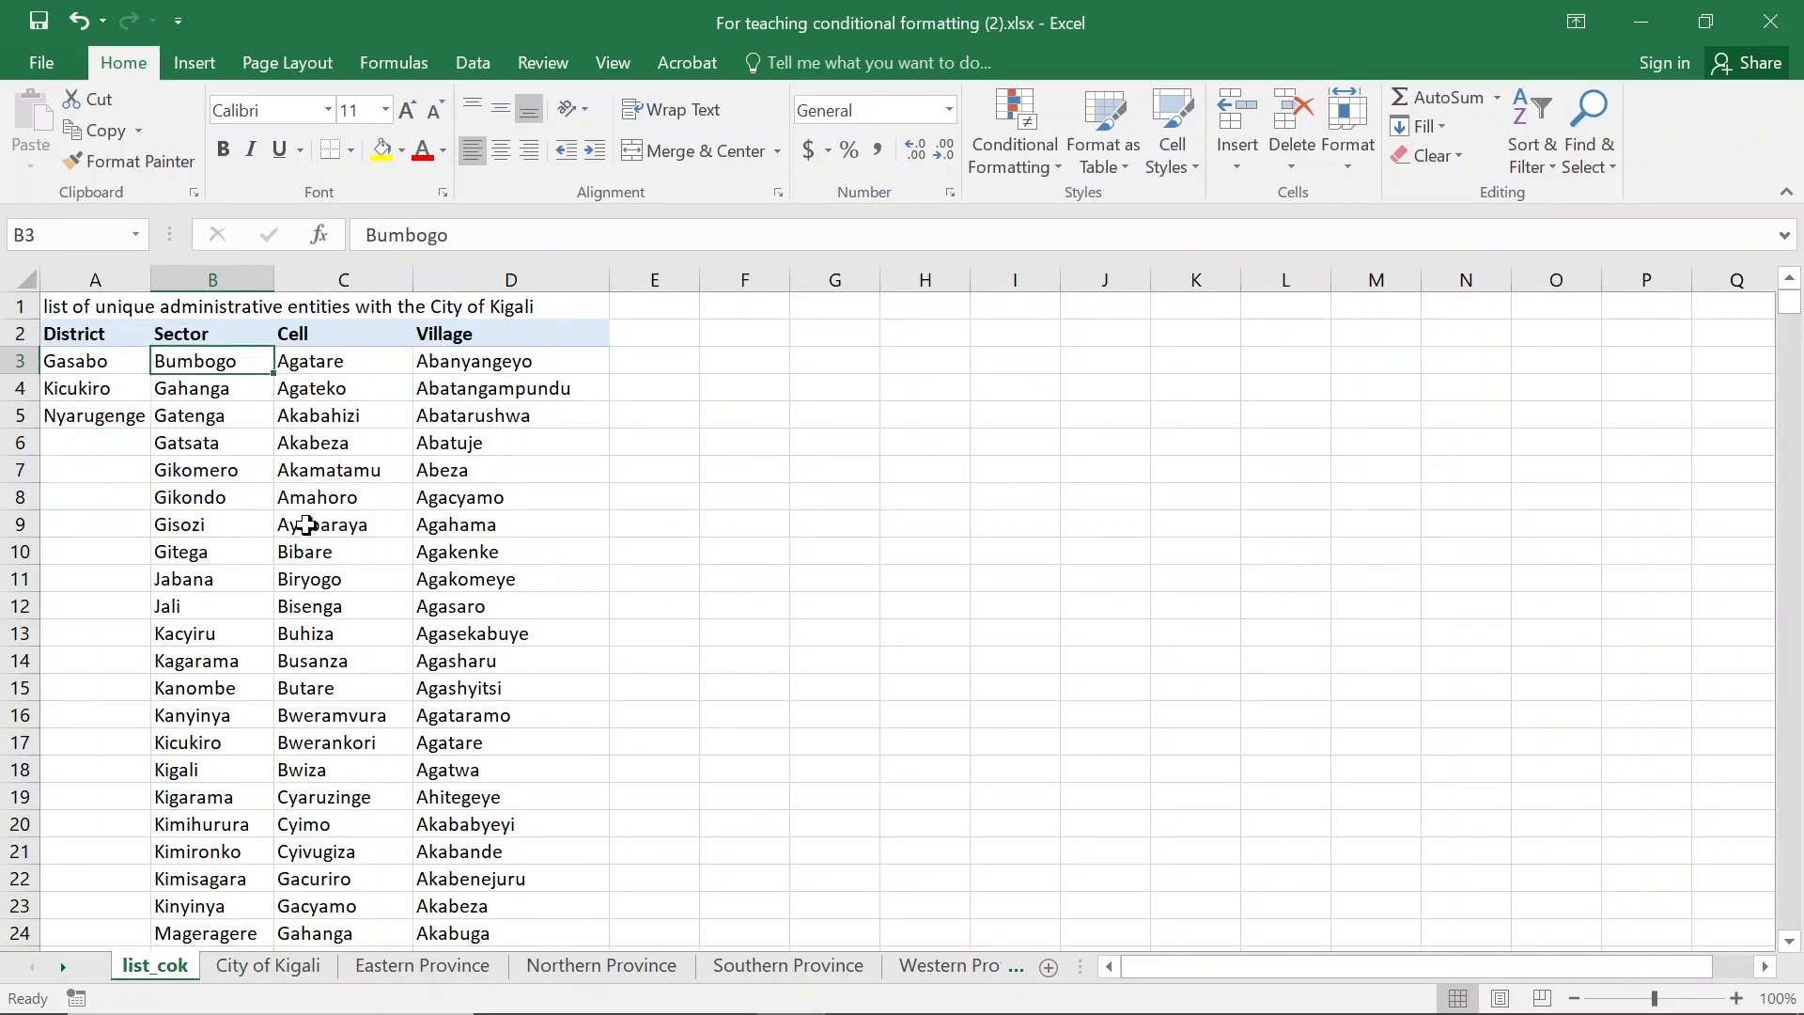
left_click(265, 972)
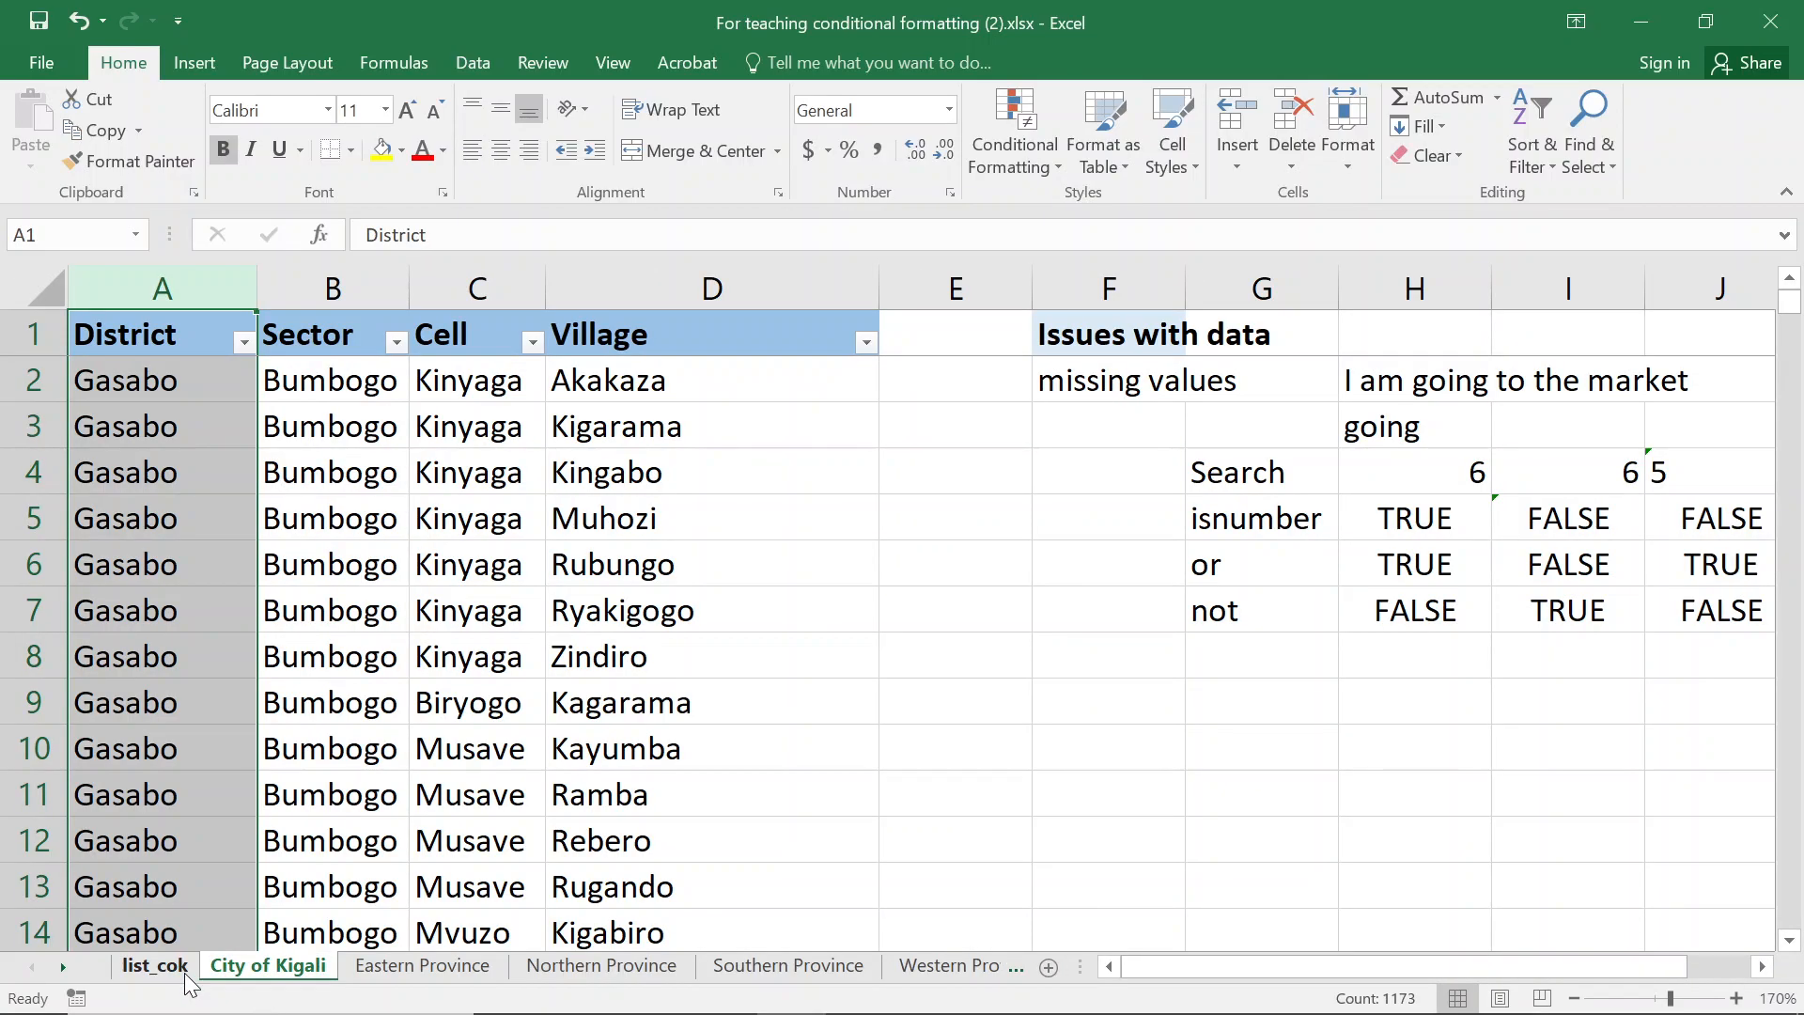
left_click(185, 976)
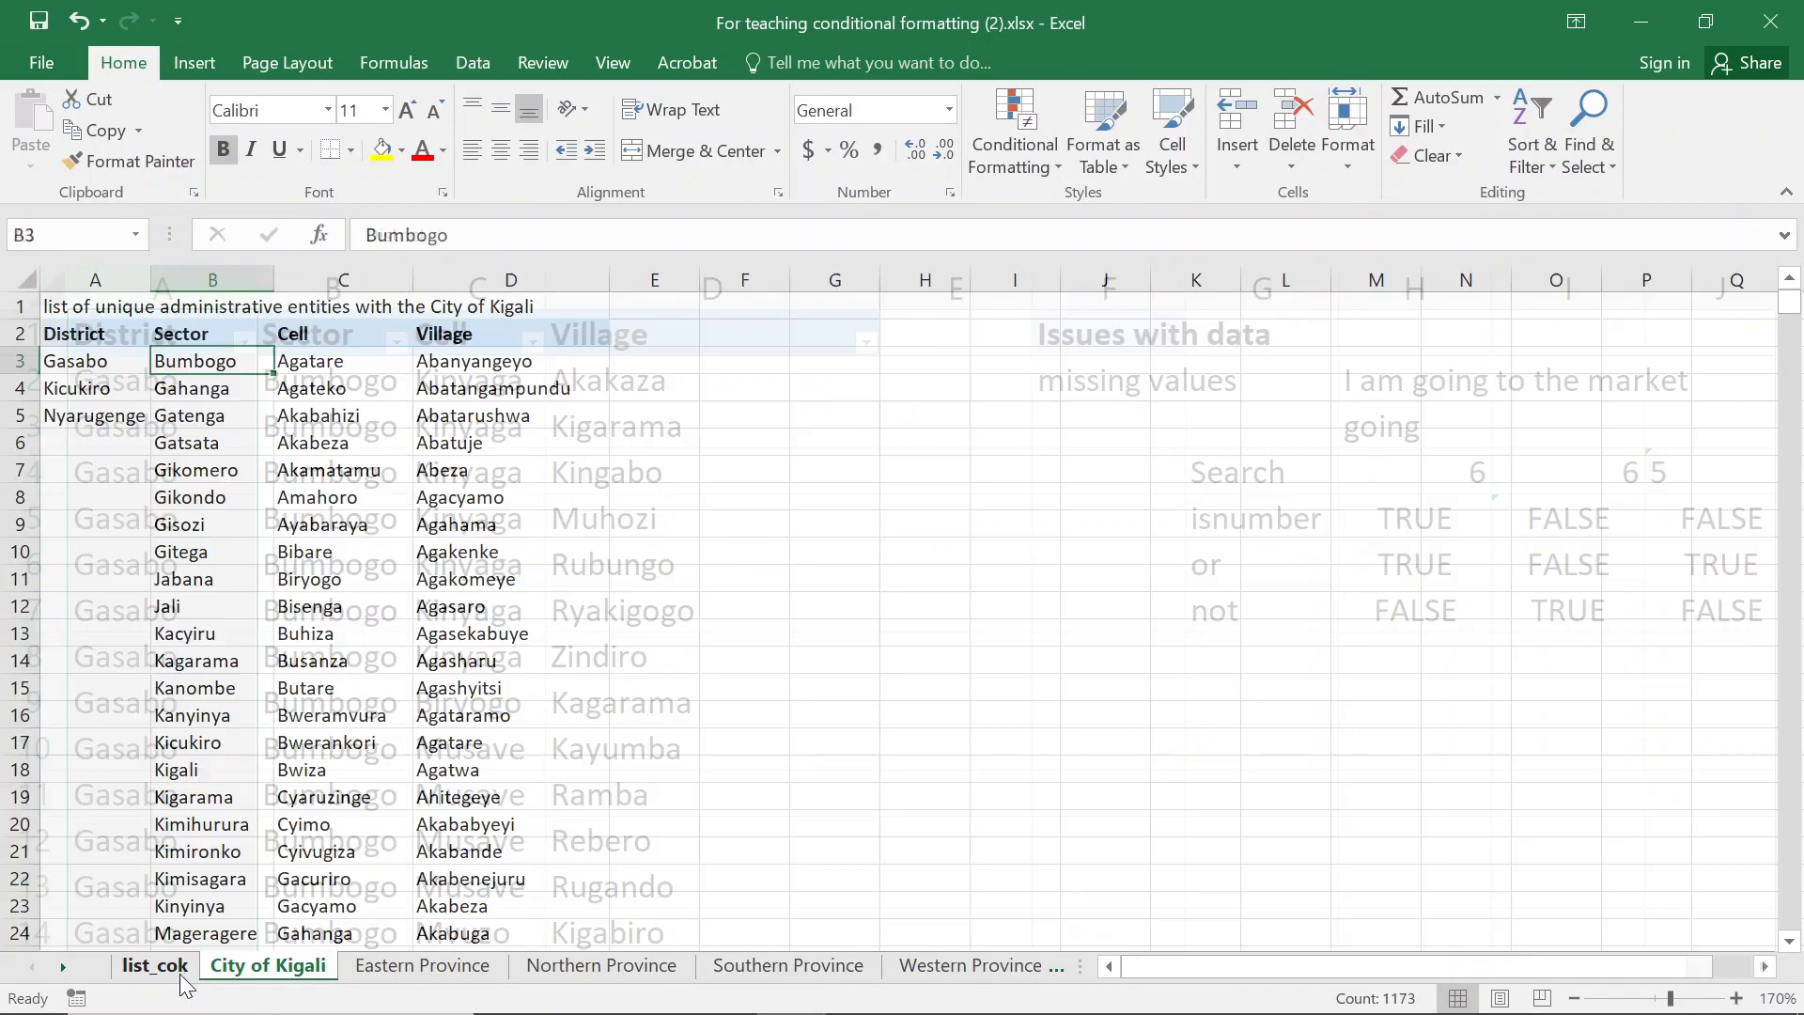
left_click_drag(87, 359, 81, 431)
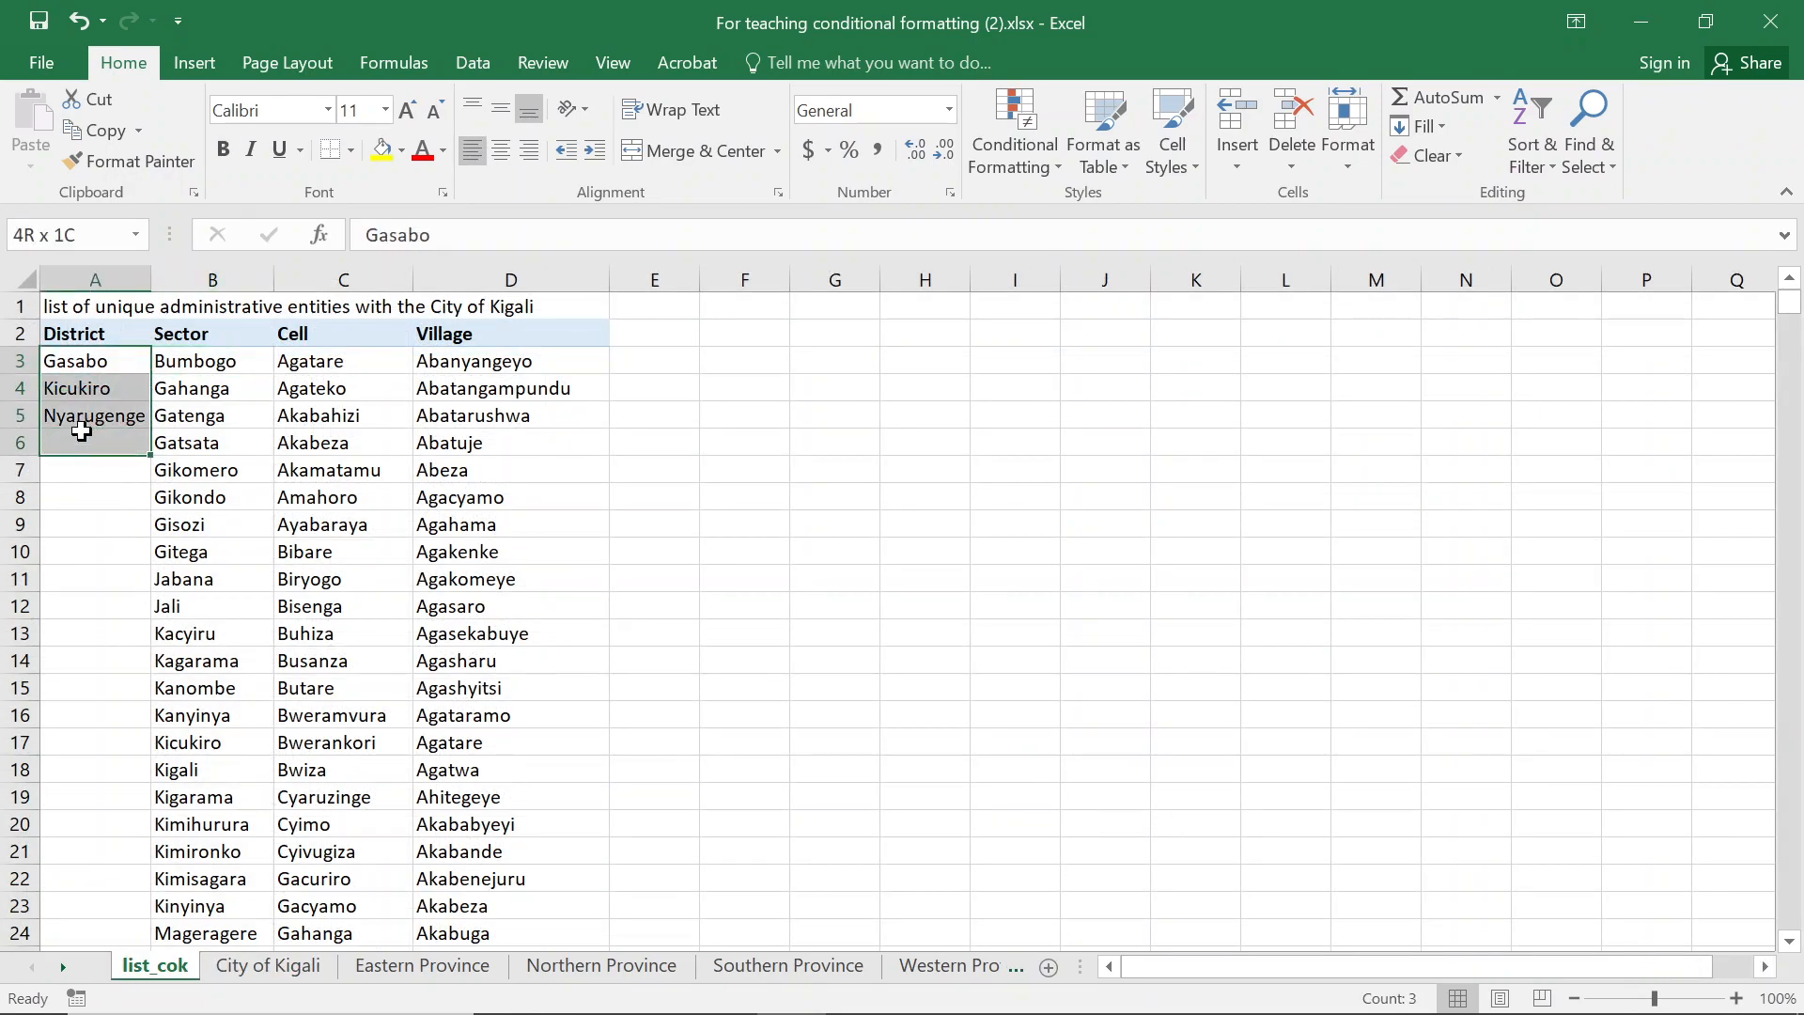
left_click(264, 967)
left_click(172, 431)
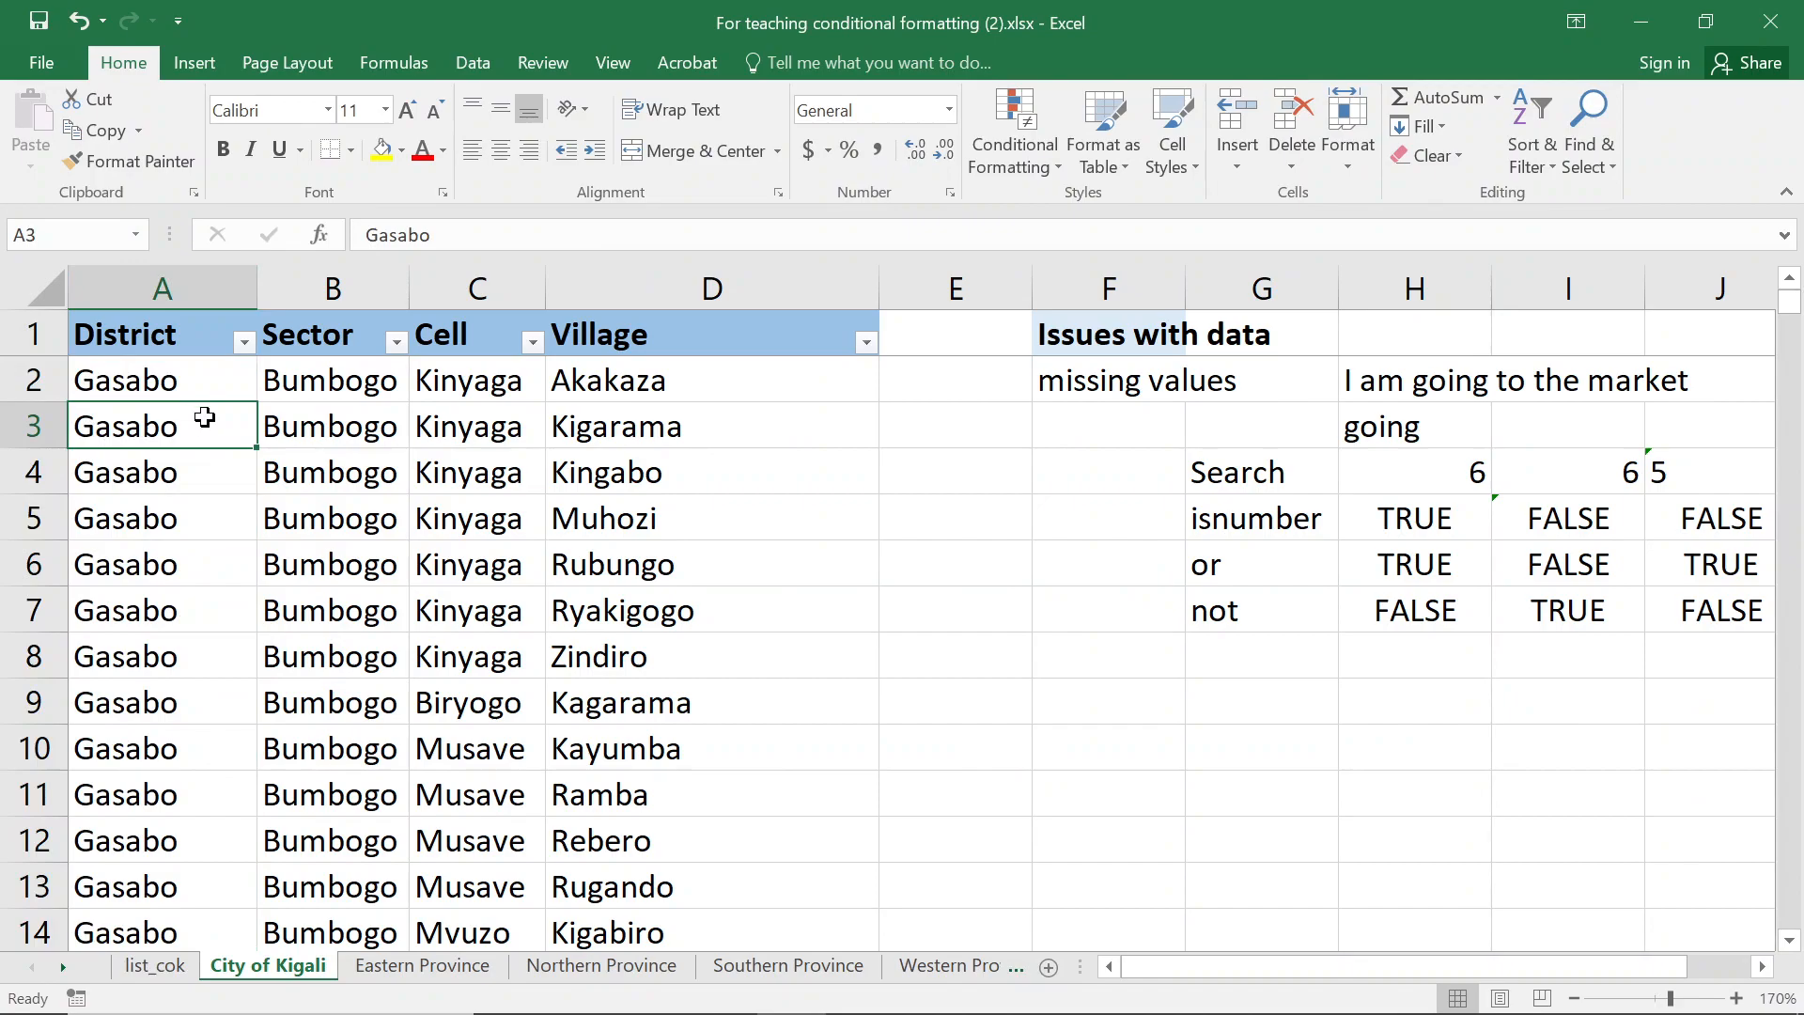
left_click(169, 368)
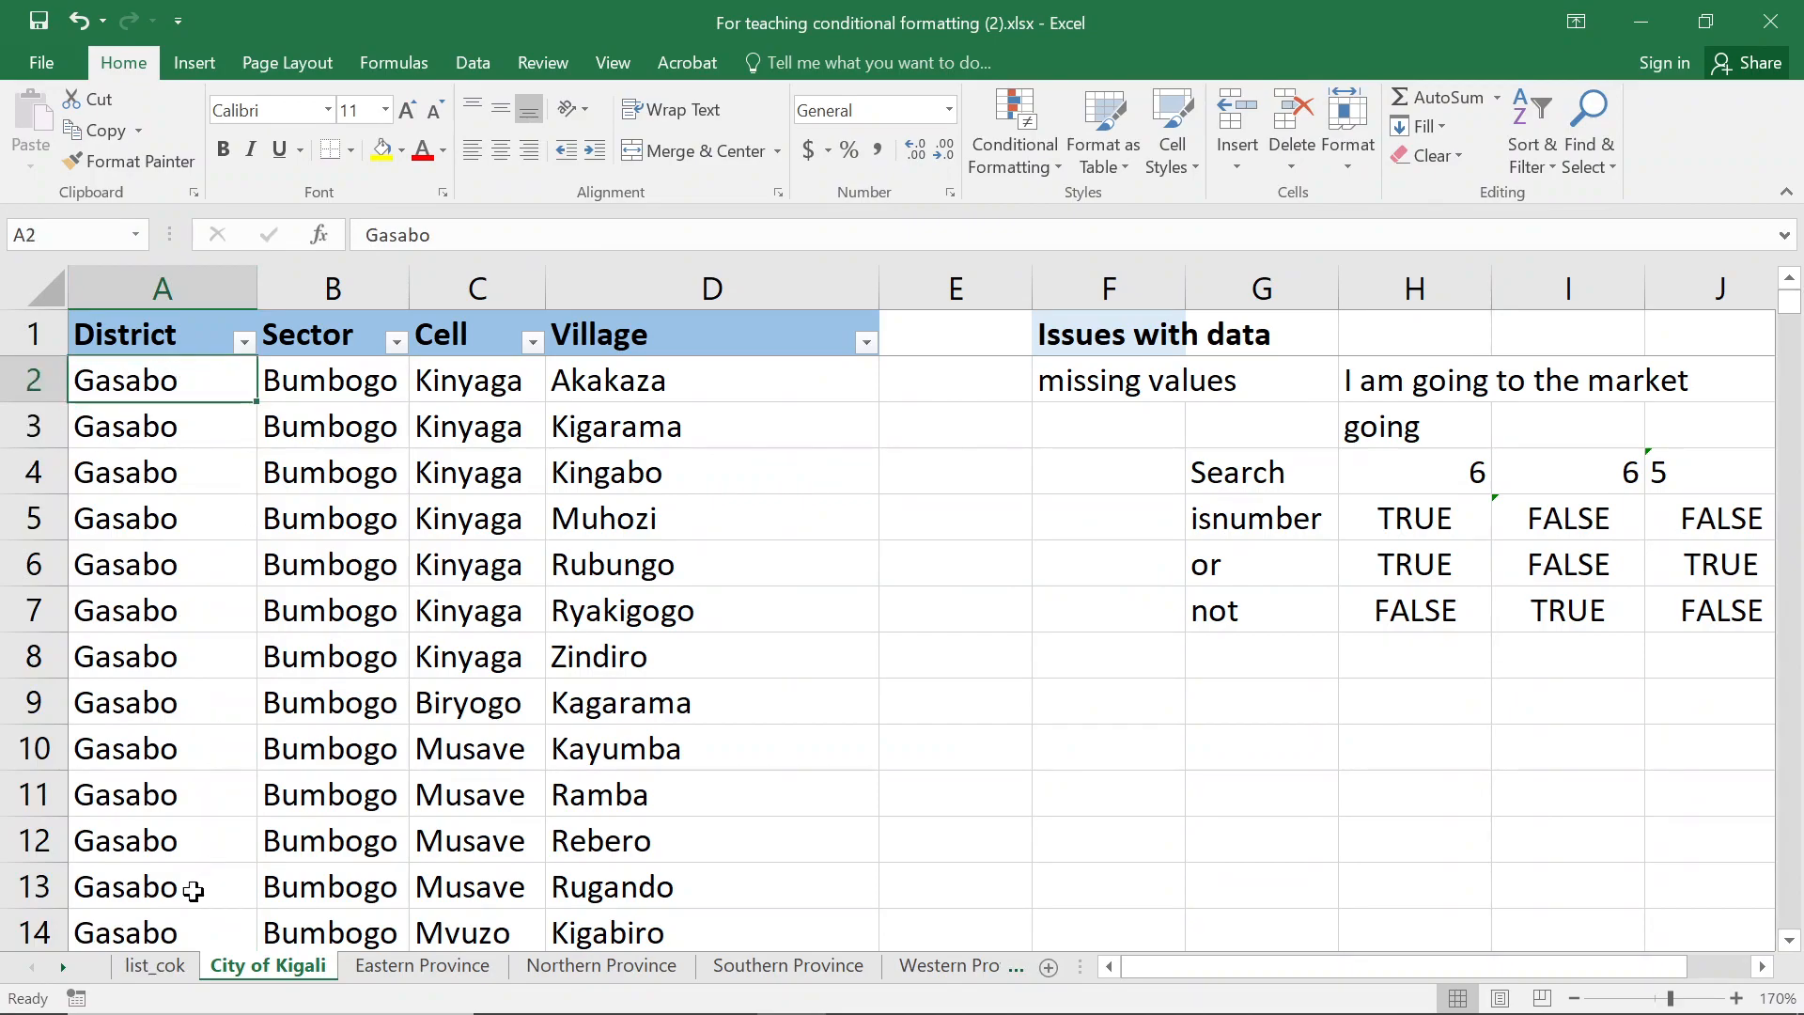
left_click(179, 968)
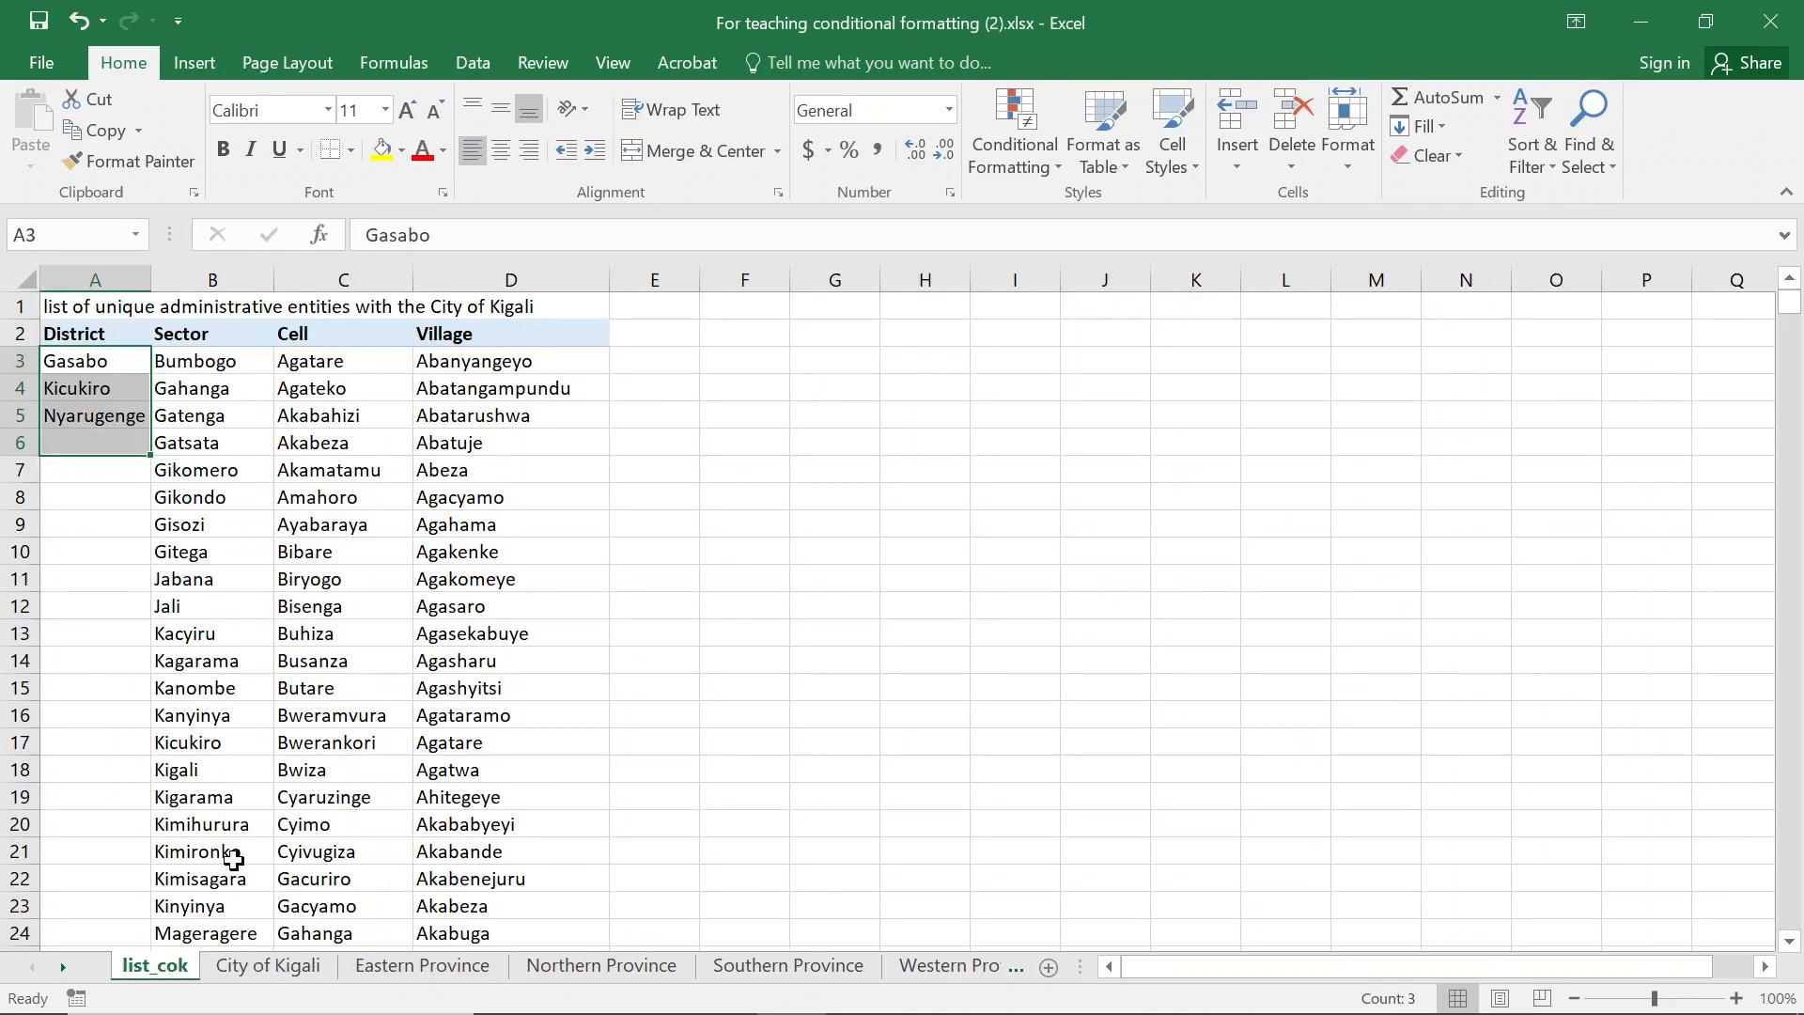
Examine the full City of Kigali data table against the unique districts, sectors, cells and villages on list_cok
left_click(255, 966)
left_click_drag(159, 402, 193, 884)
key("Escape")
left_click_drag(129, 386, 713, 922)
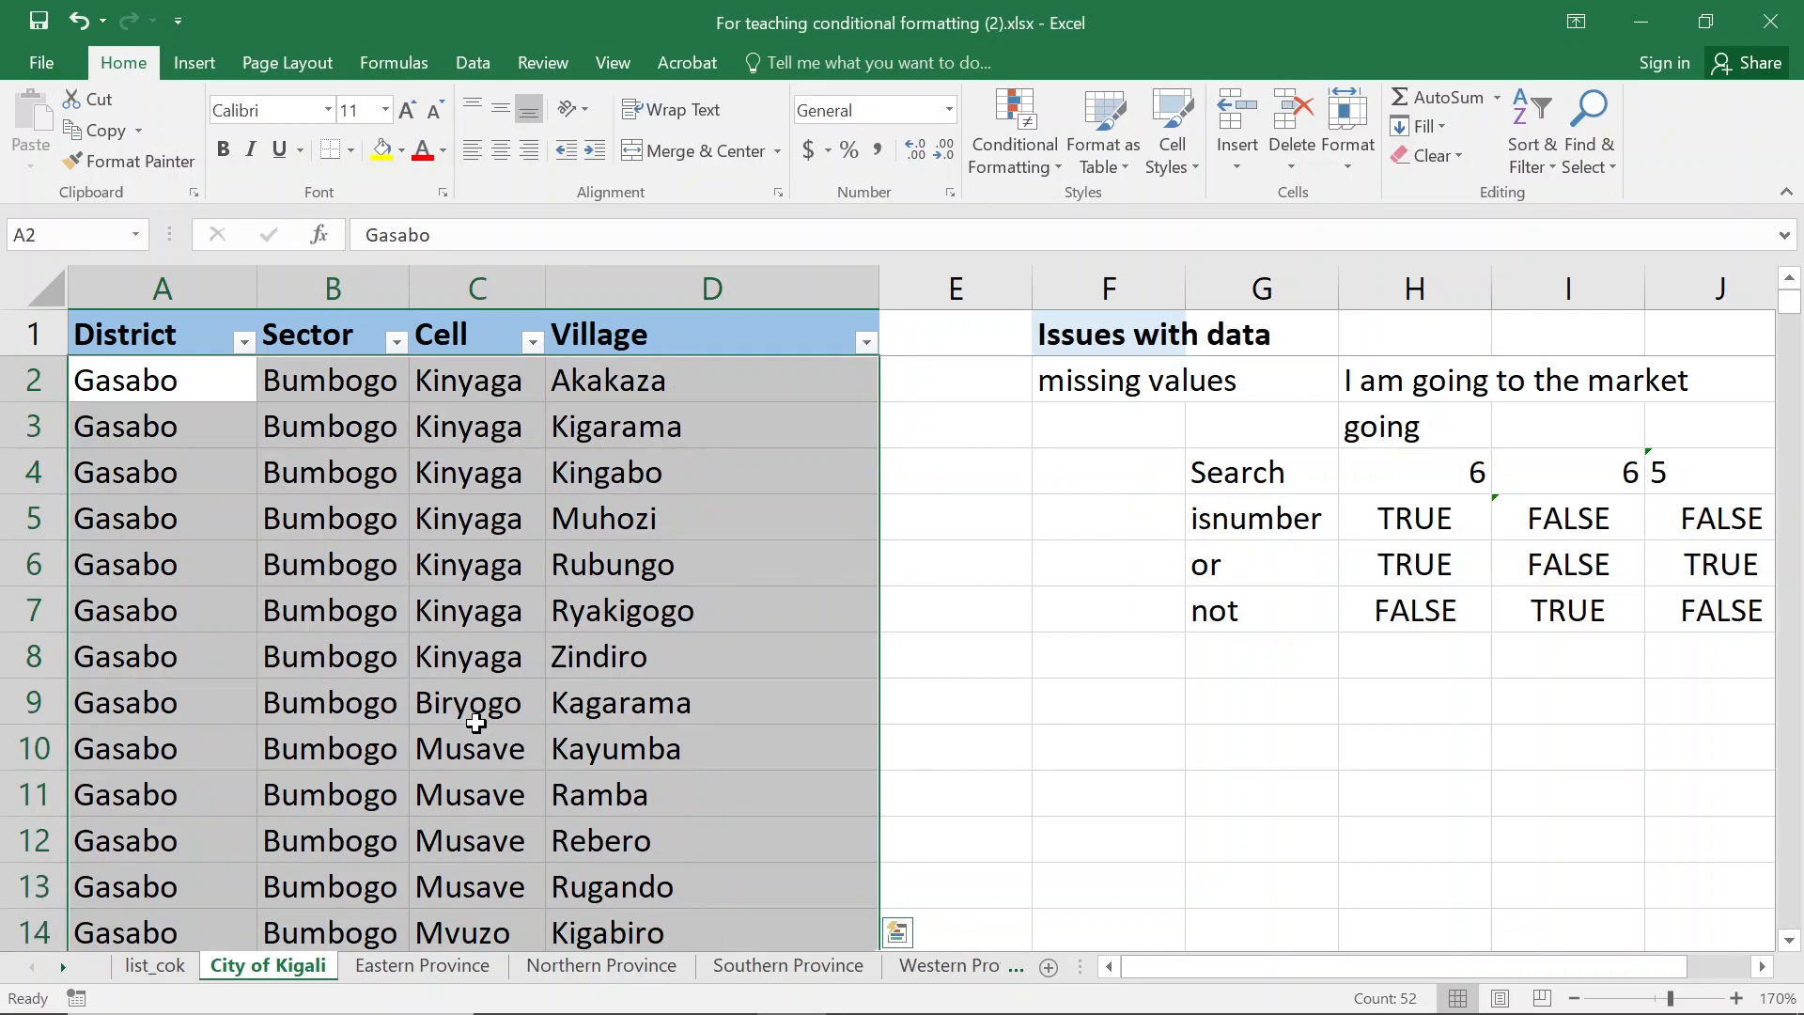
left_click_drag(187, 390, 305, 642)
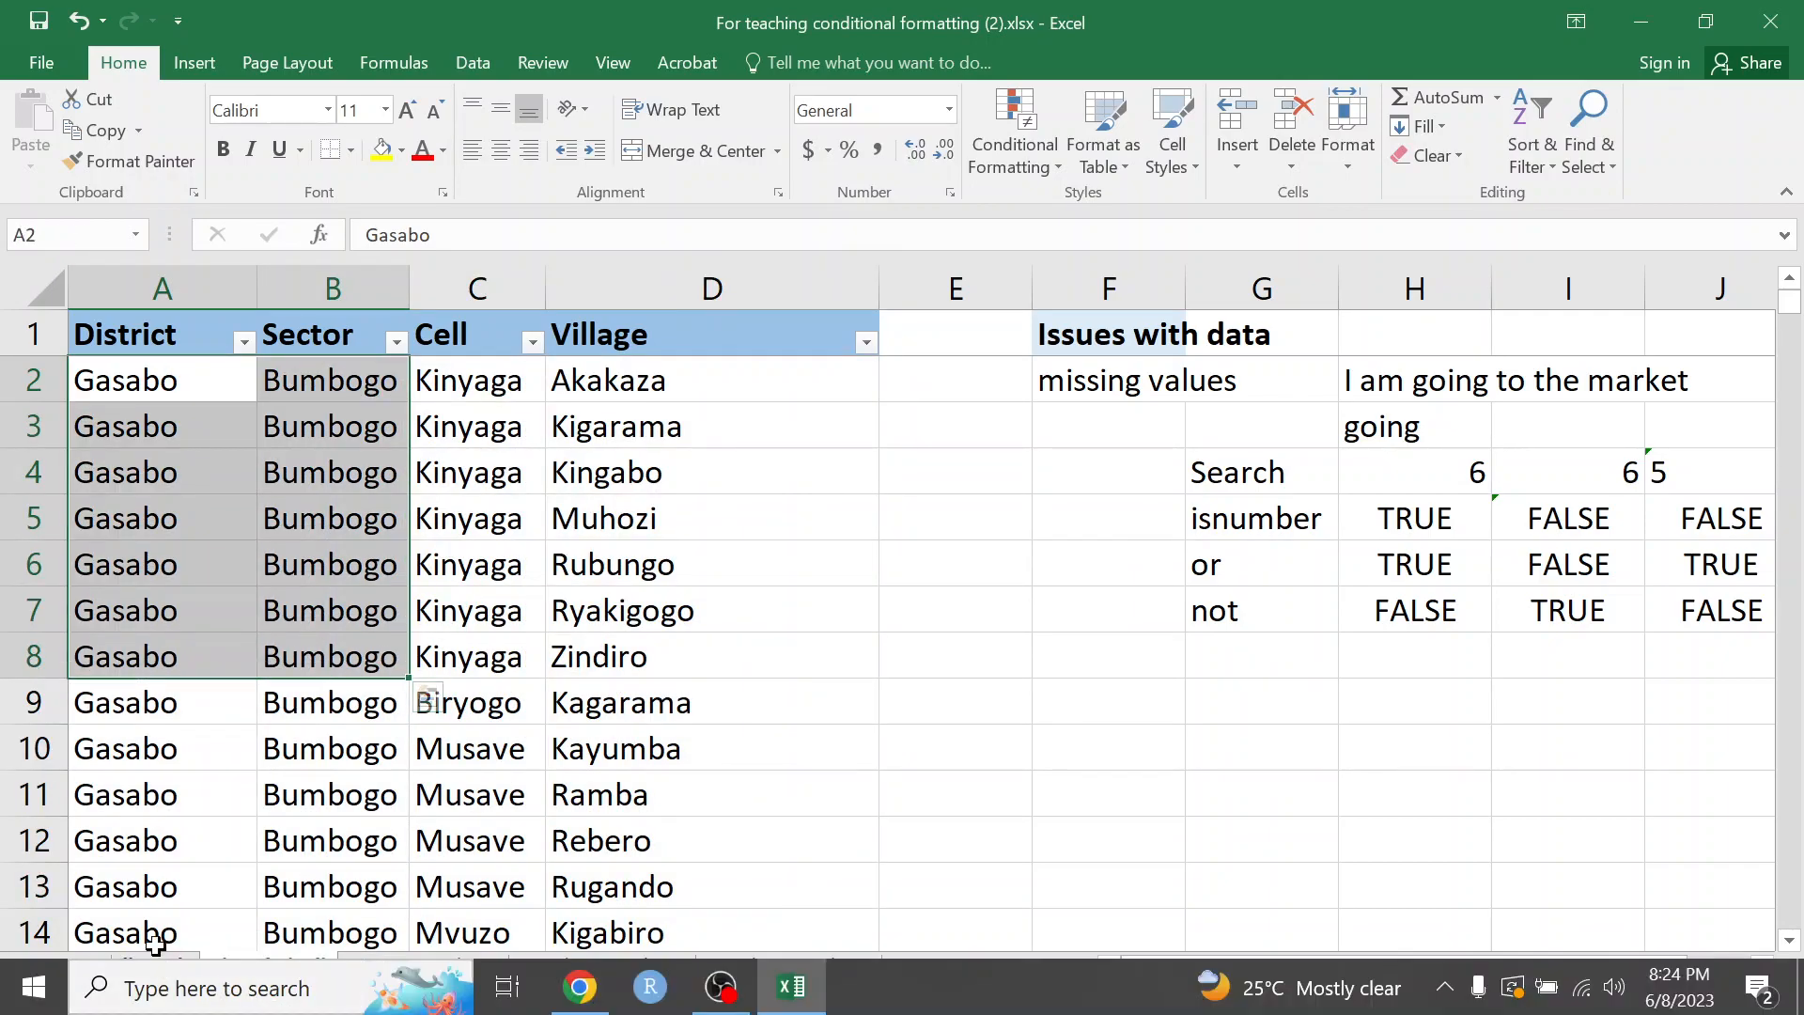
left_click(169, 964)
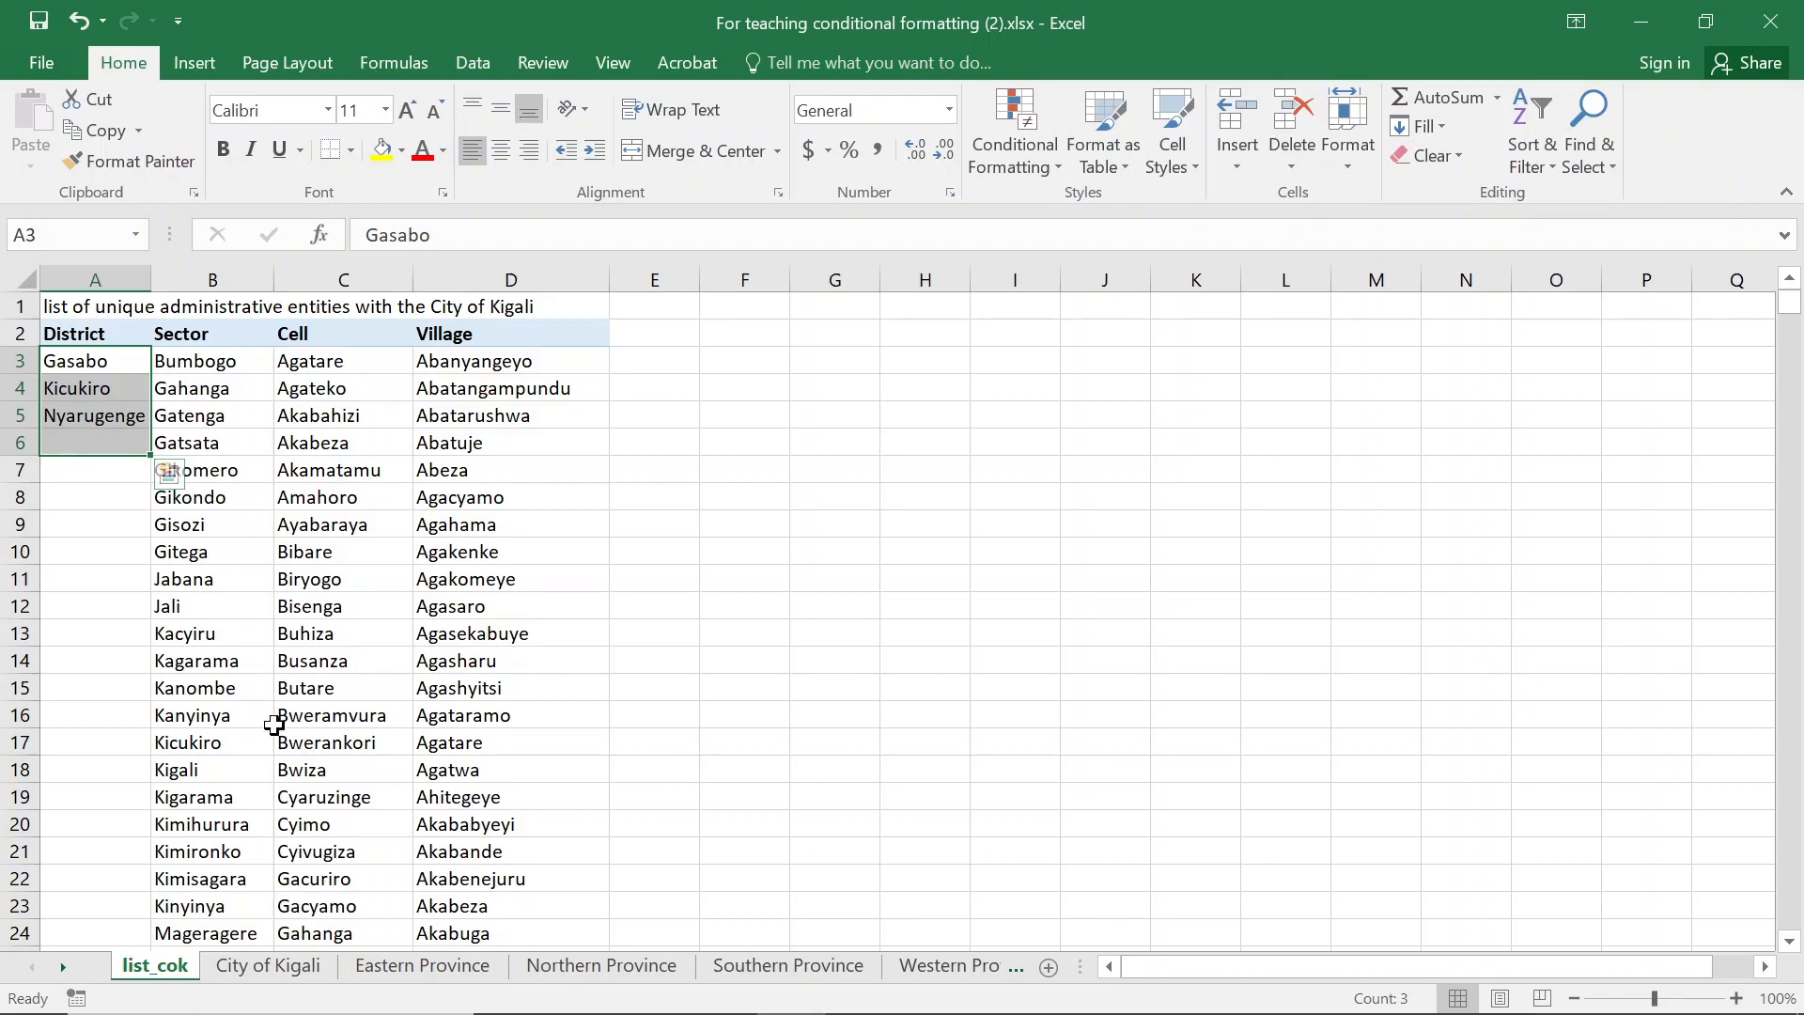
left_click(285, 971)
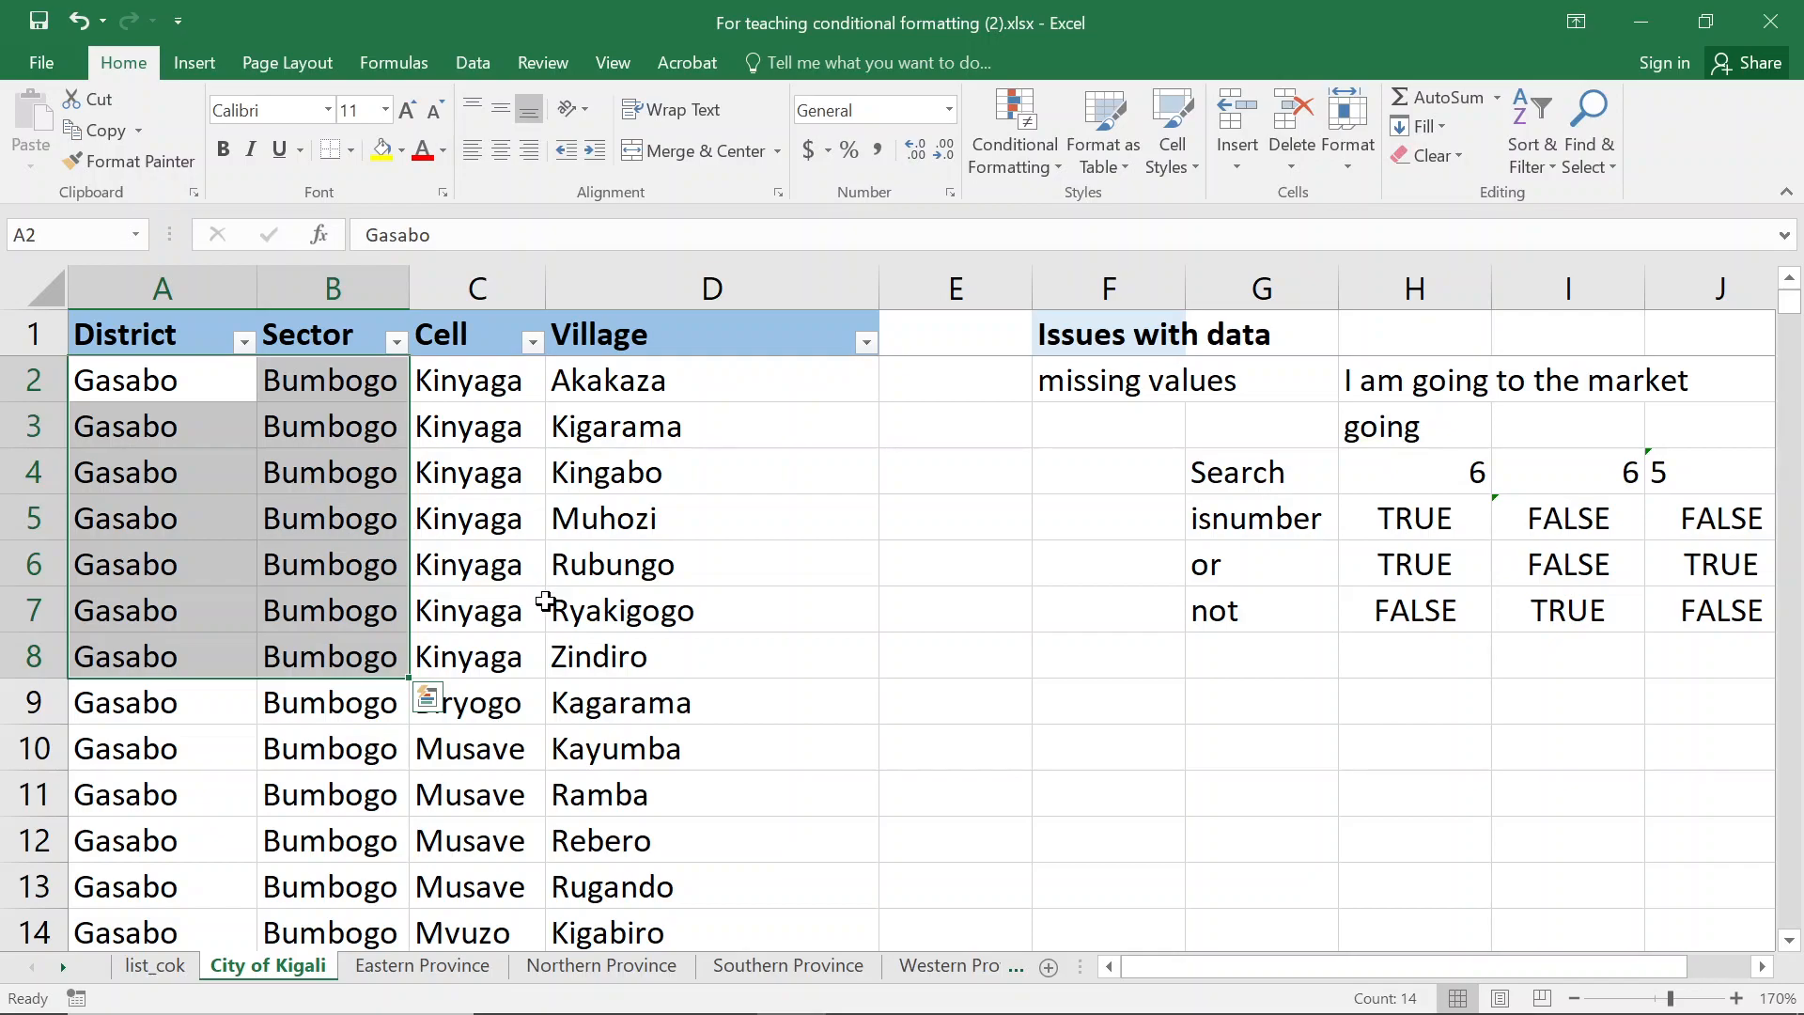
left_click(160, 971)
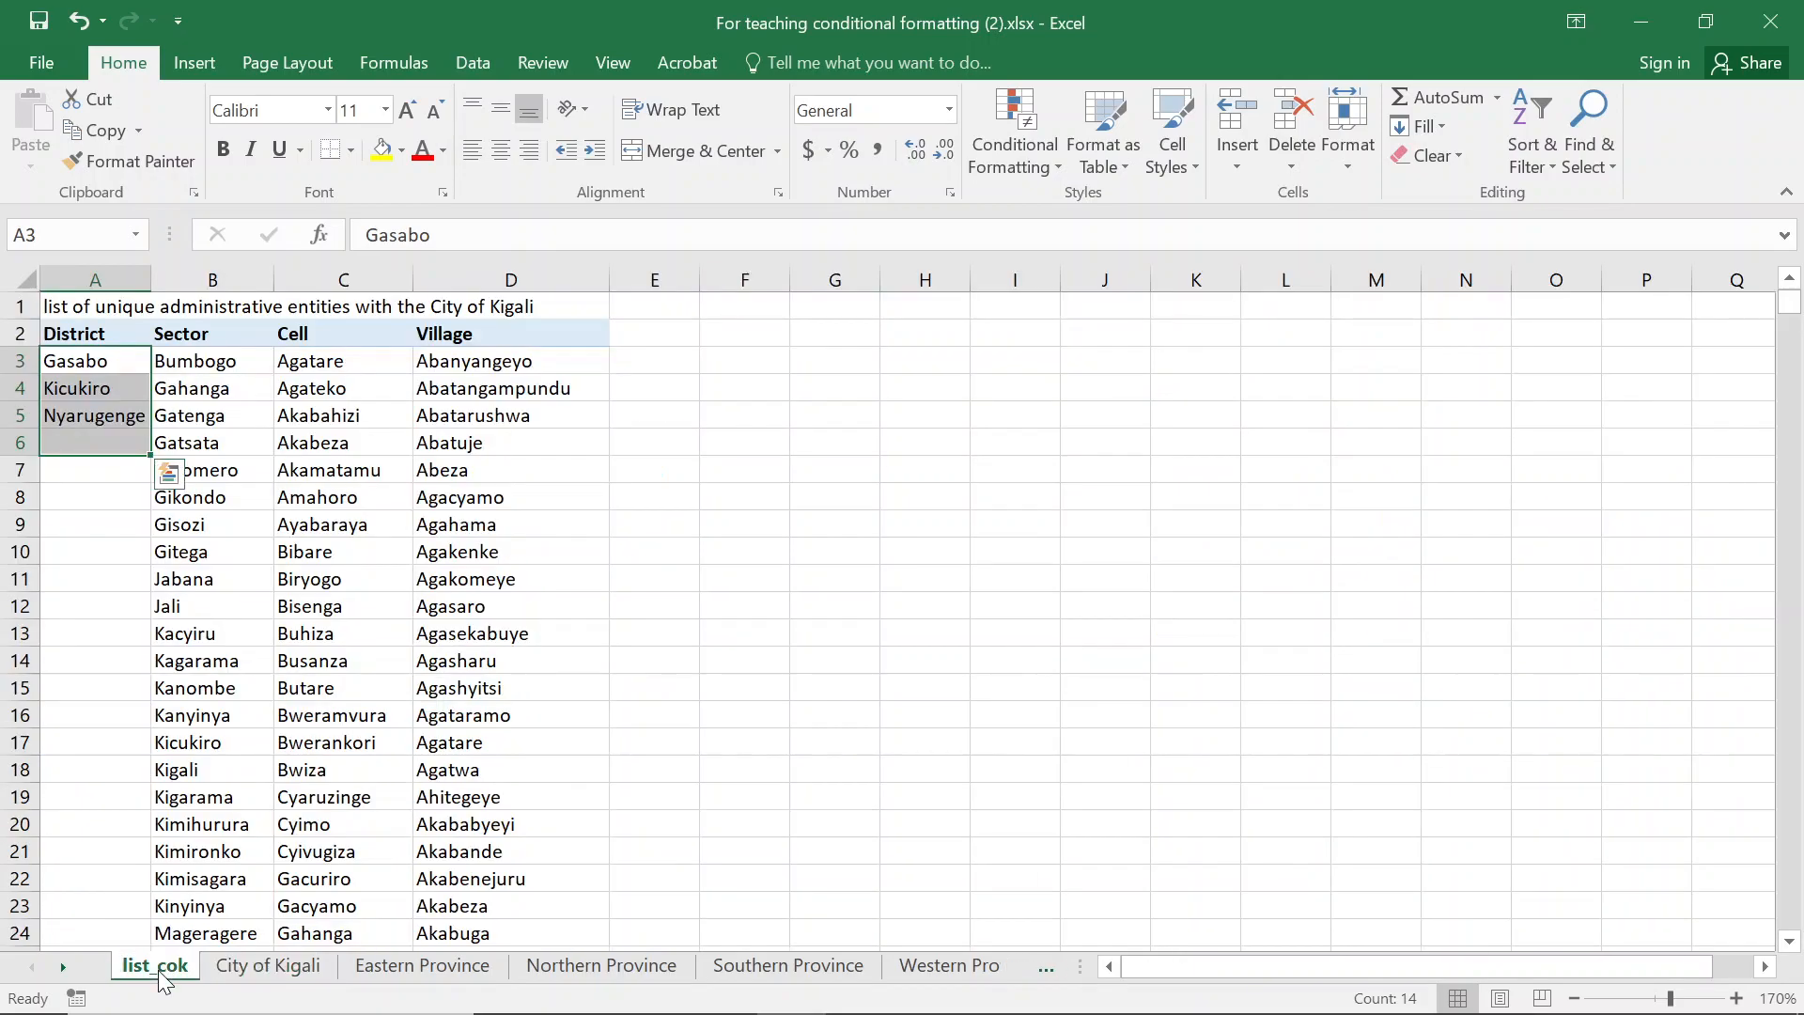
left_click_drag(94, 331, 442, 940)
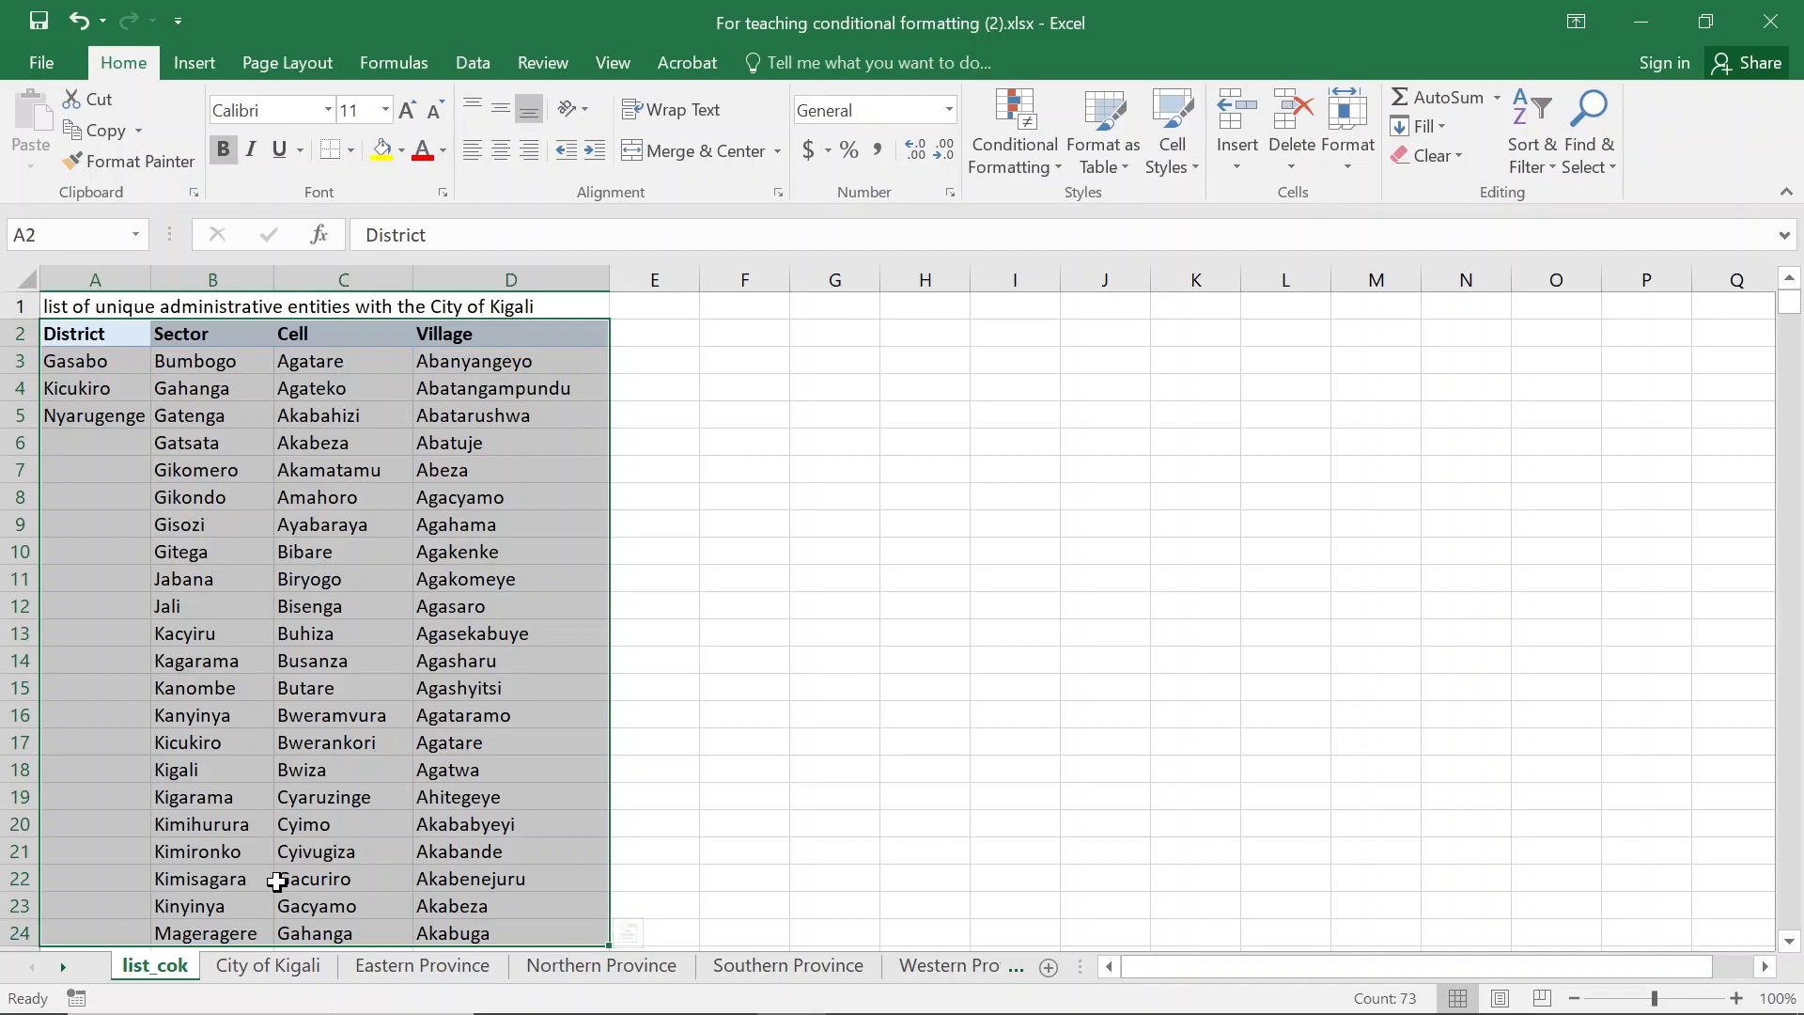
Open the Conditional Formatting Rules Manager for cell A2 on the City of Kigali sheet
left_click(268, 965)
left_click(145, 381)
key("Up")
key("Down")
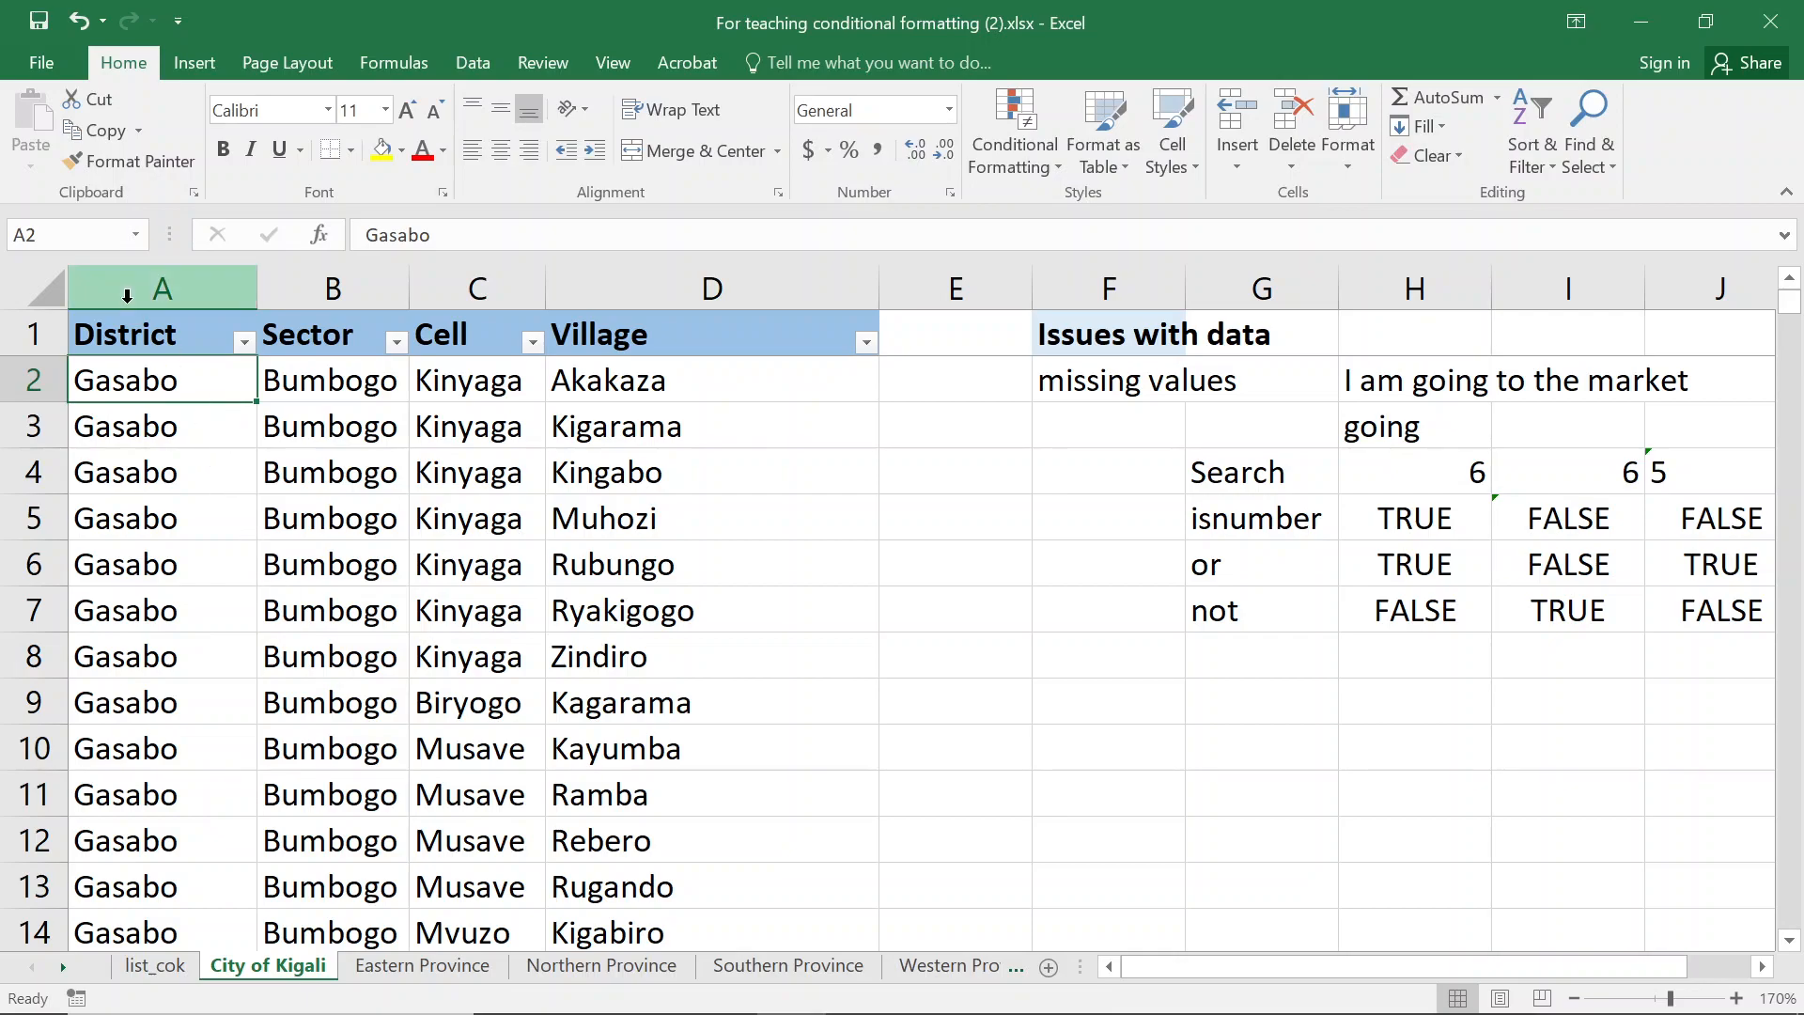
left_click(1015, 131)
left_click(111, 70)
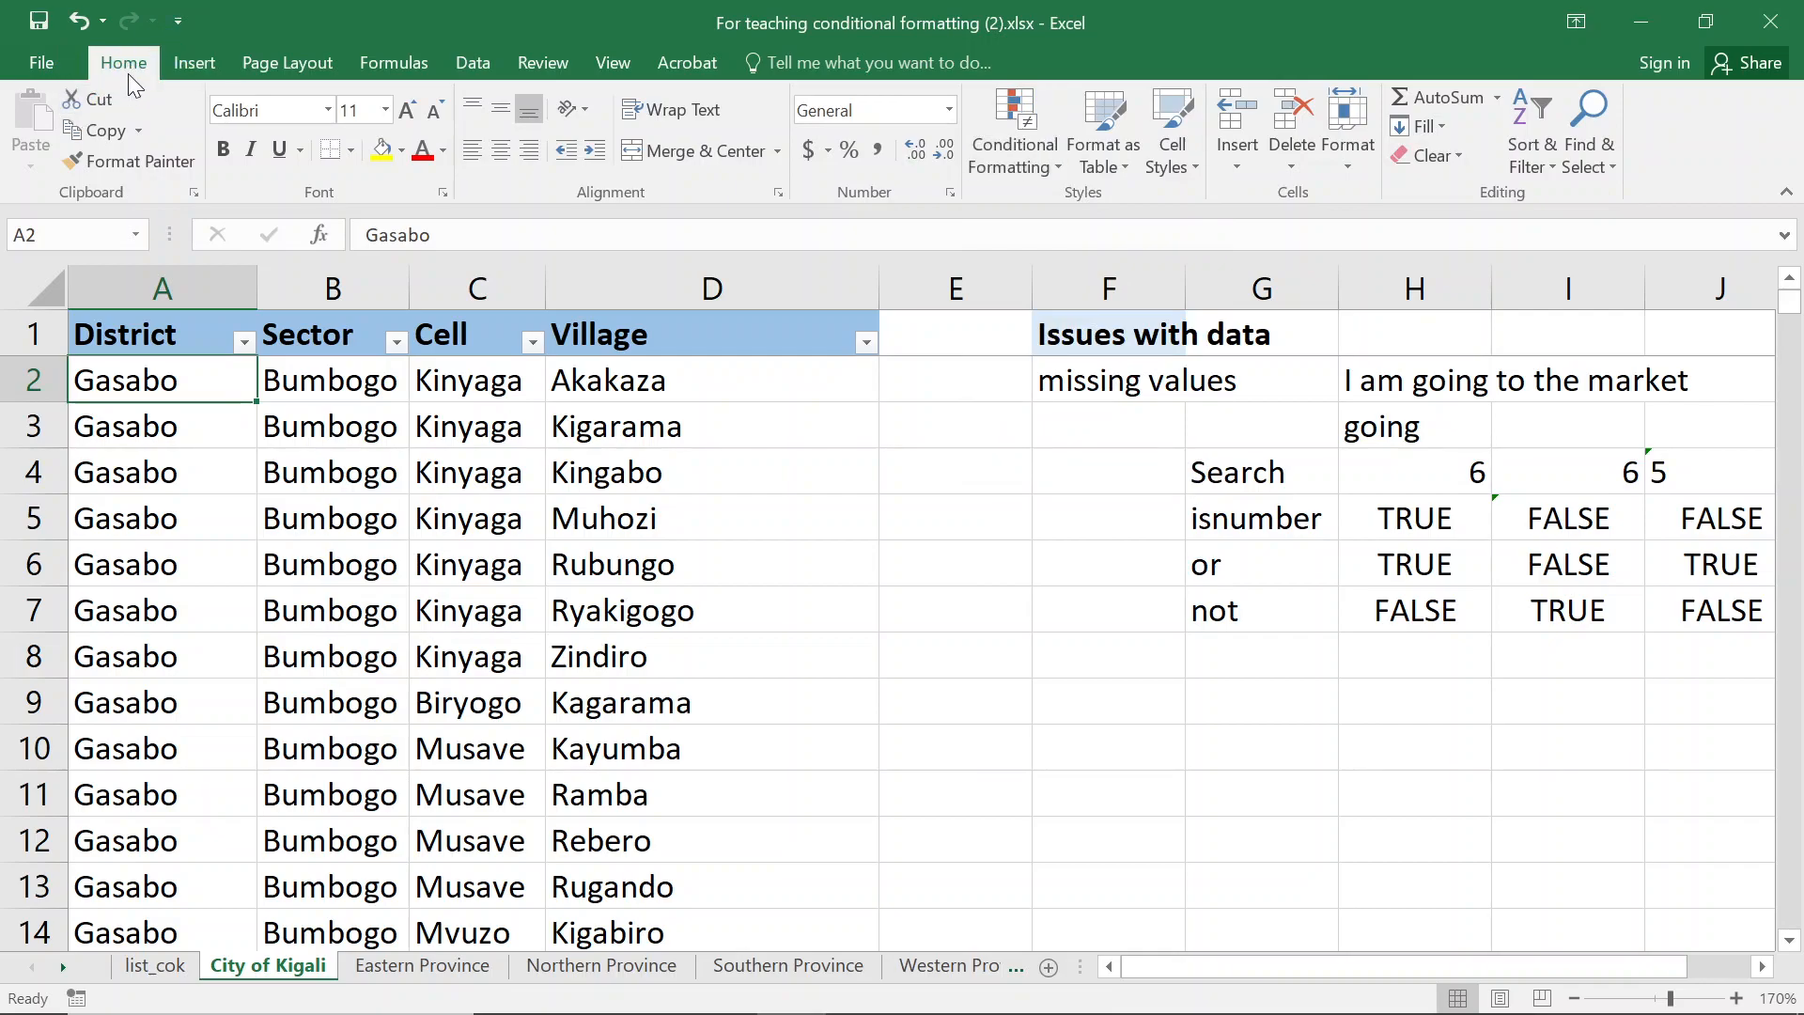
left_click(1016, 146)
left_click(1022, 138)
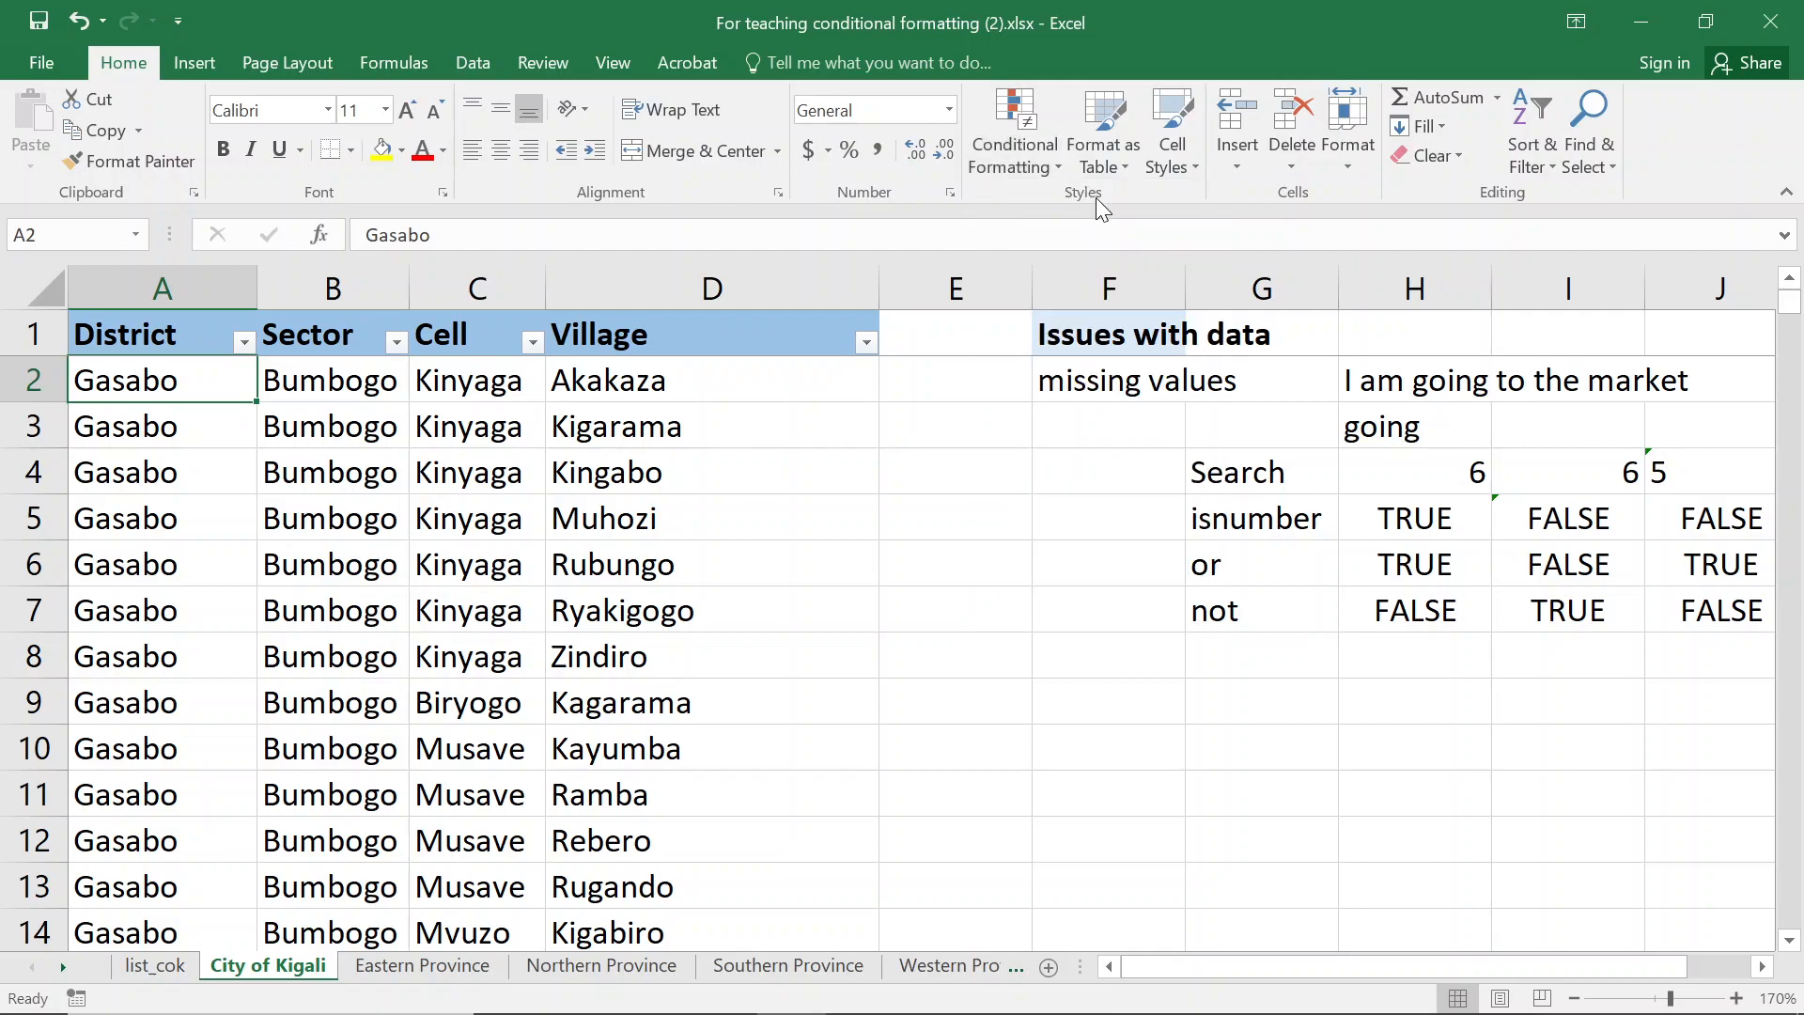
left_click(1024, 133)
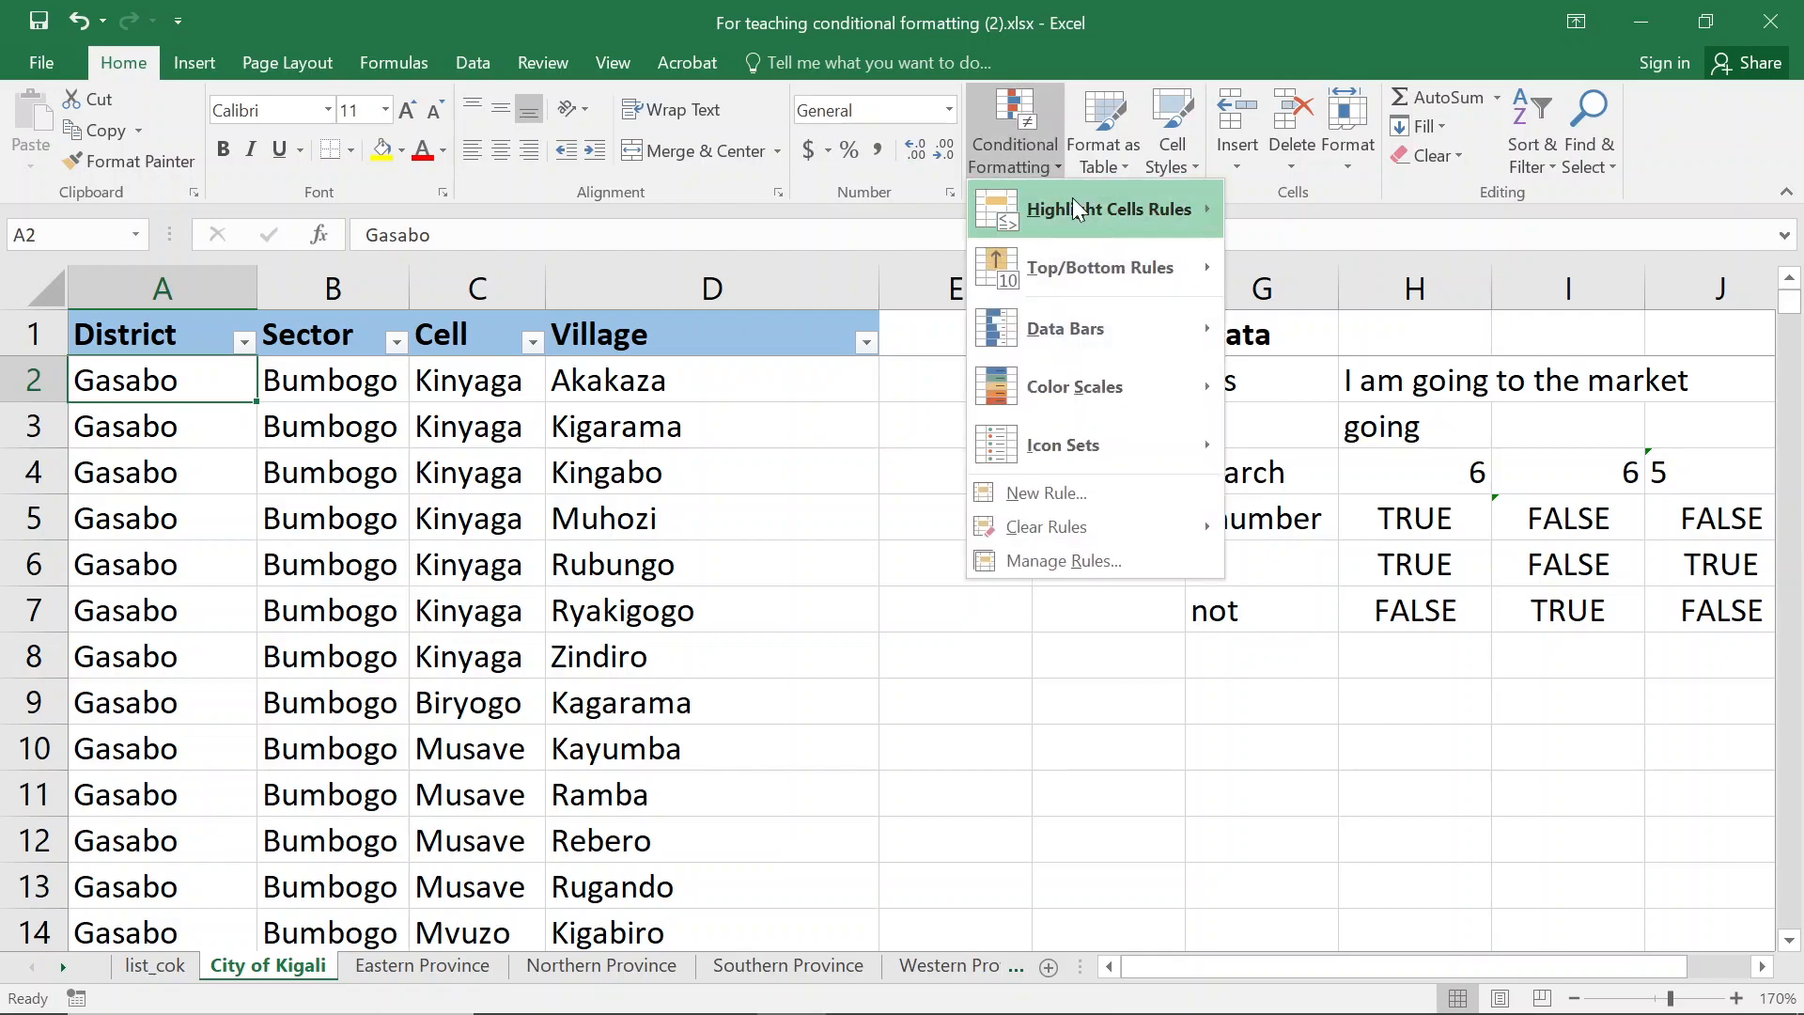
left_click(1064, 564)
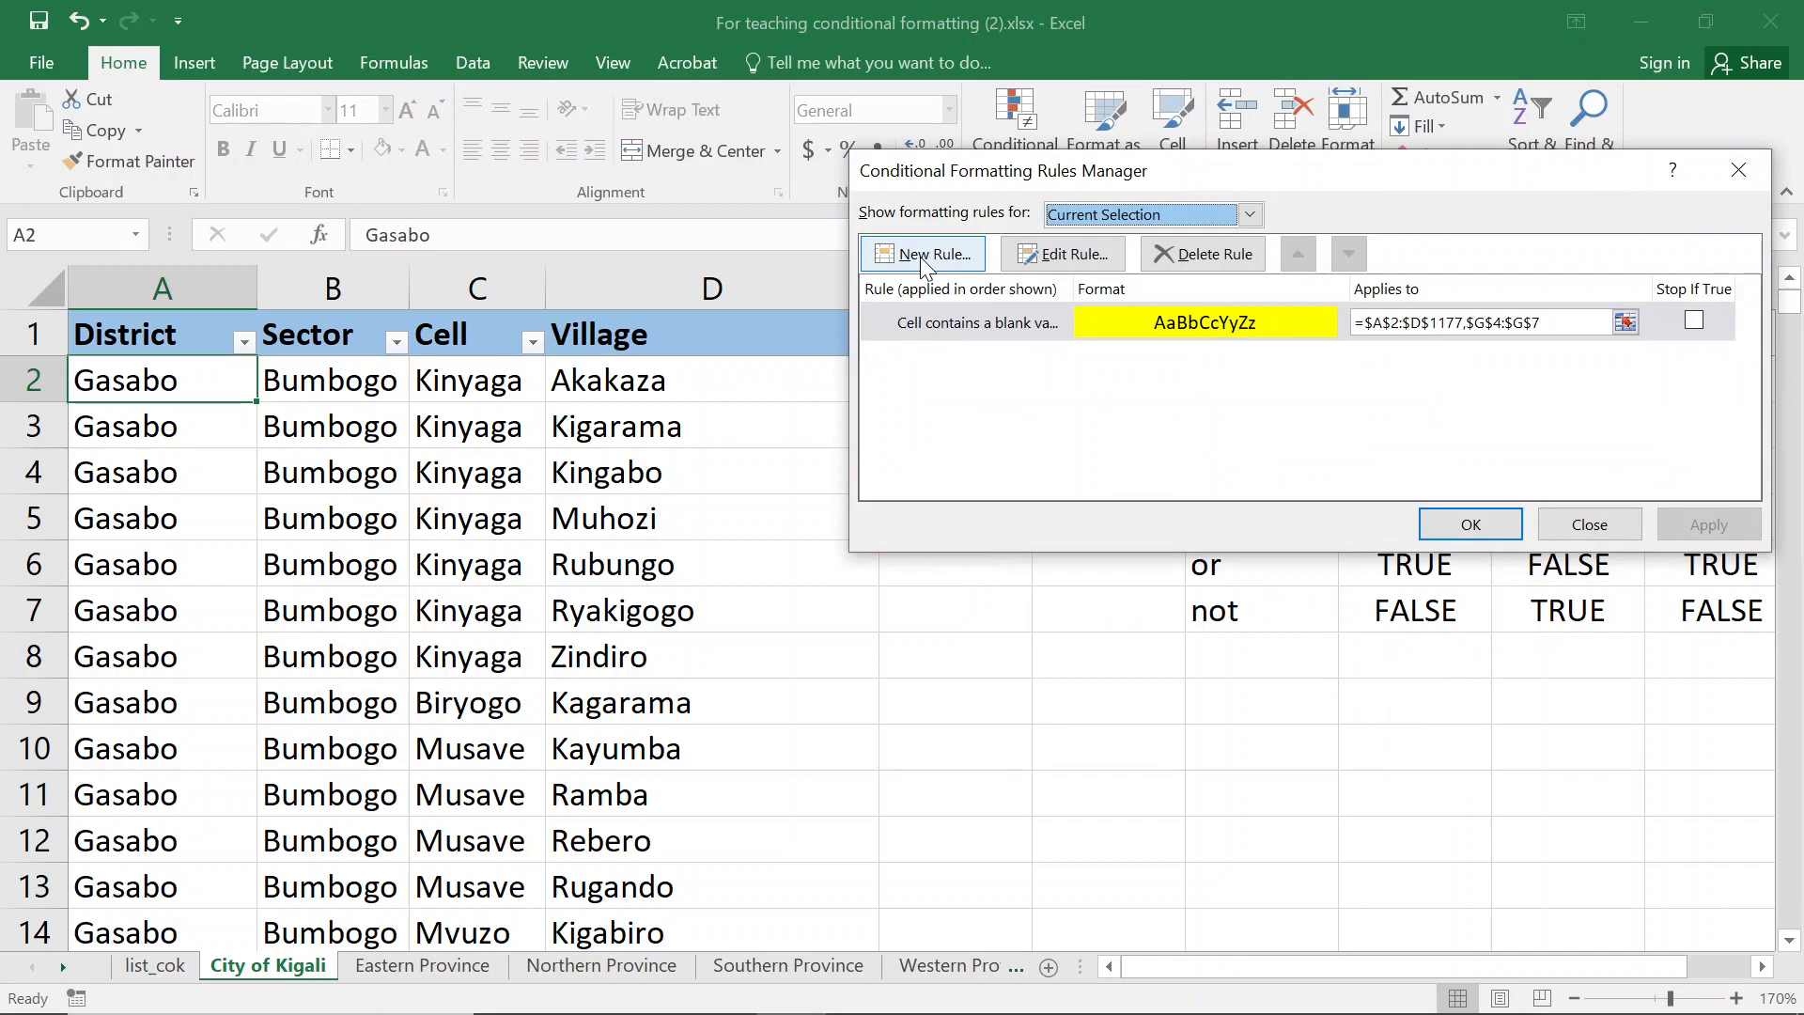
Start a new formula-based formatting rule with the formula =not(or(isnumber(search(list_cok!$A$3:$A$5,a2))))
left_click(926, 255)
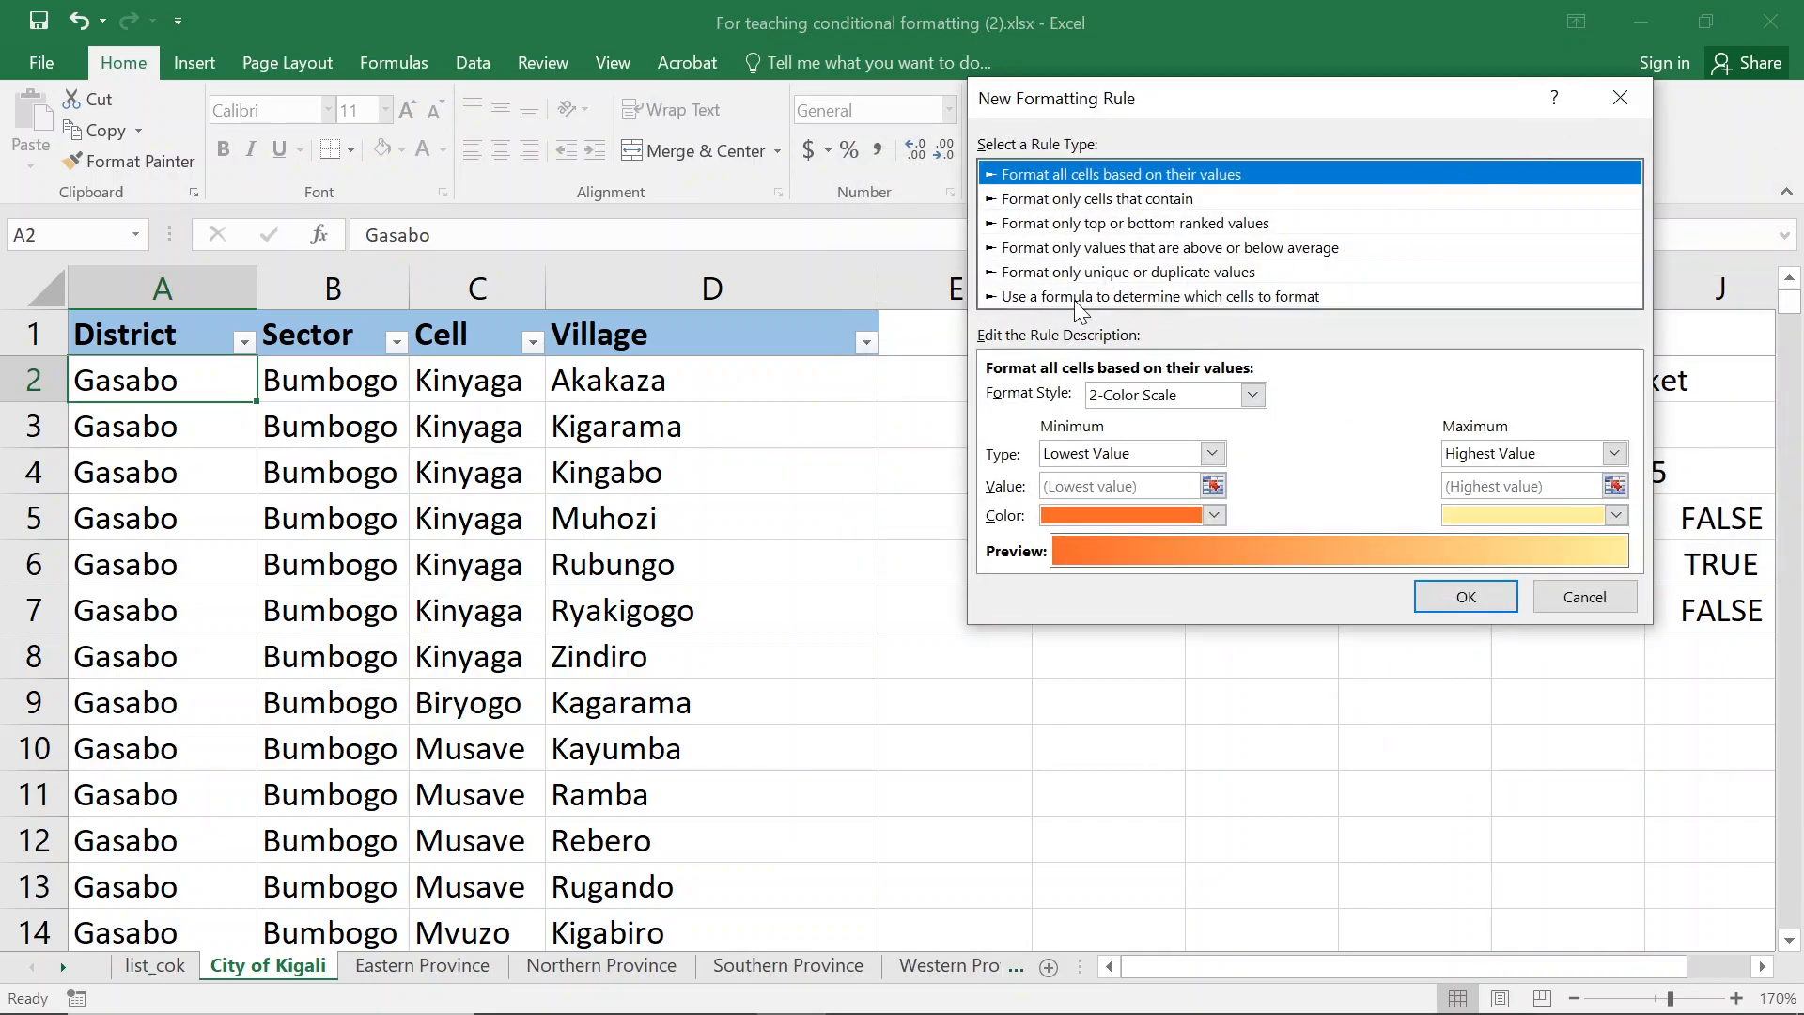
left_click(1036, 297)
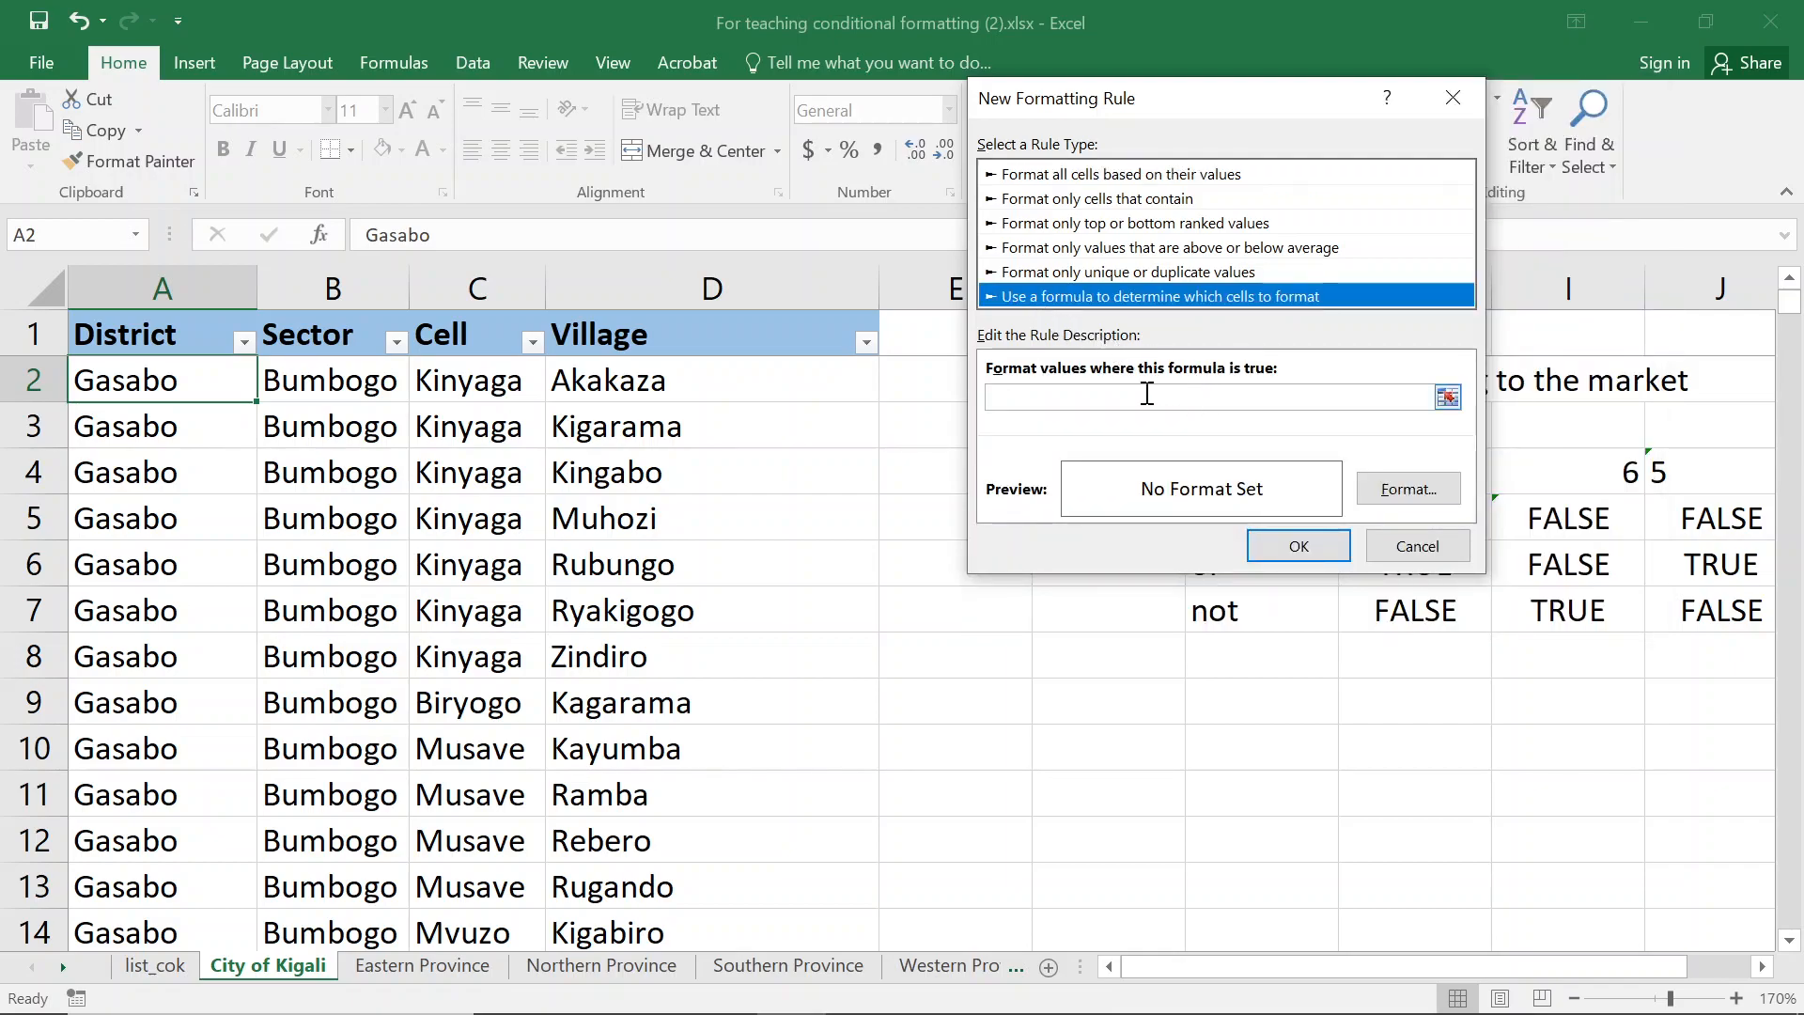
type("=")
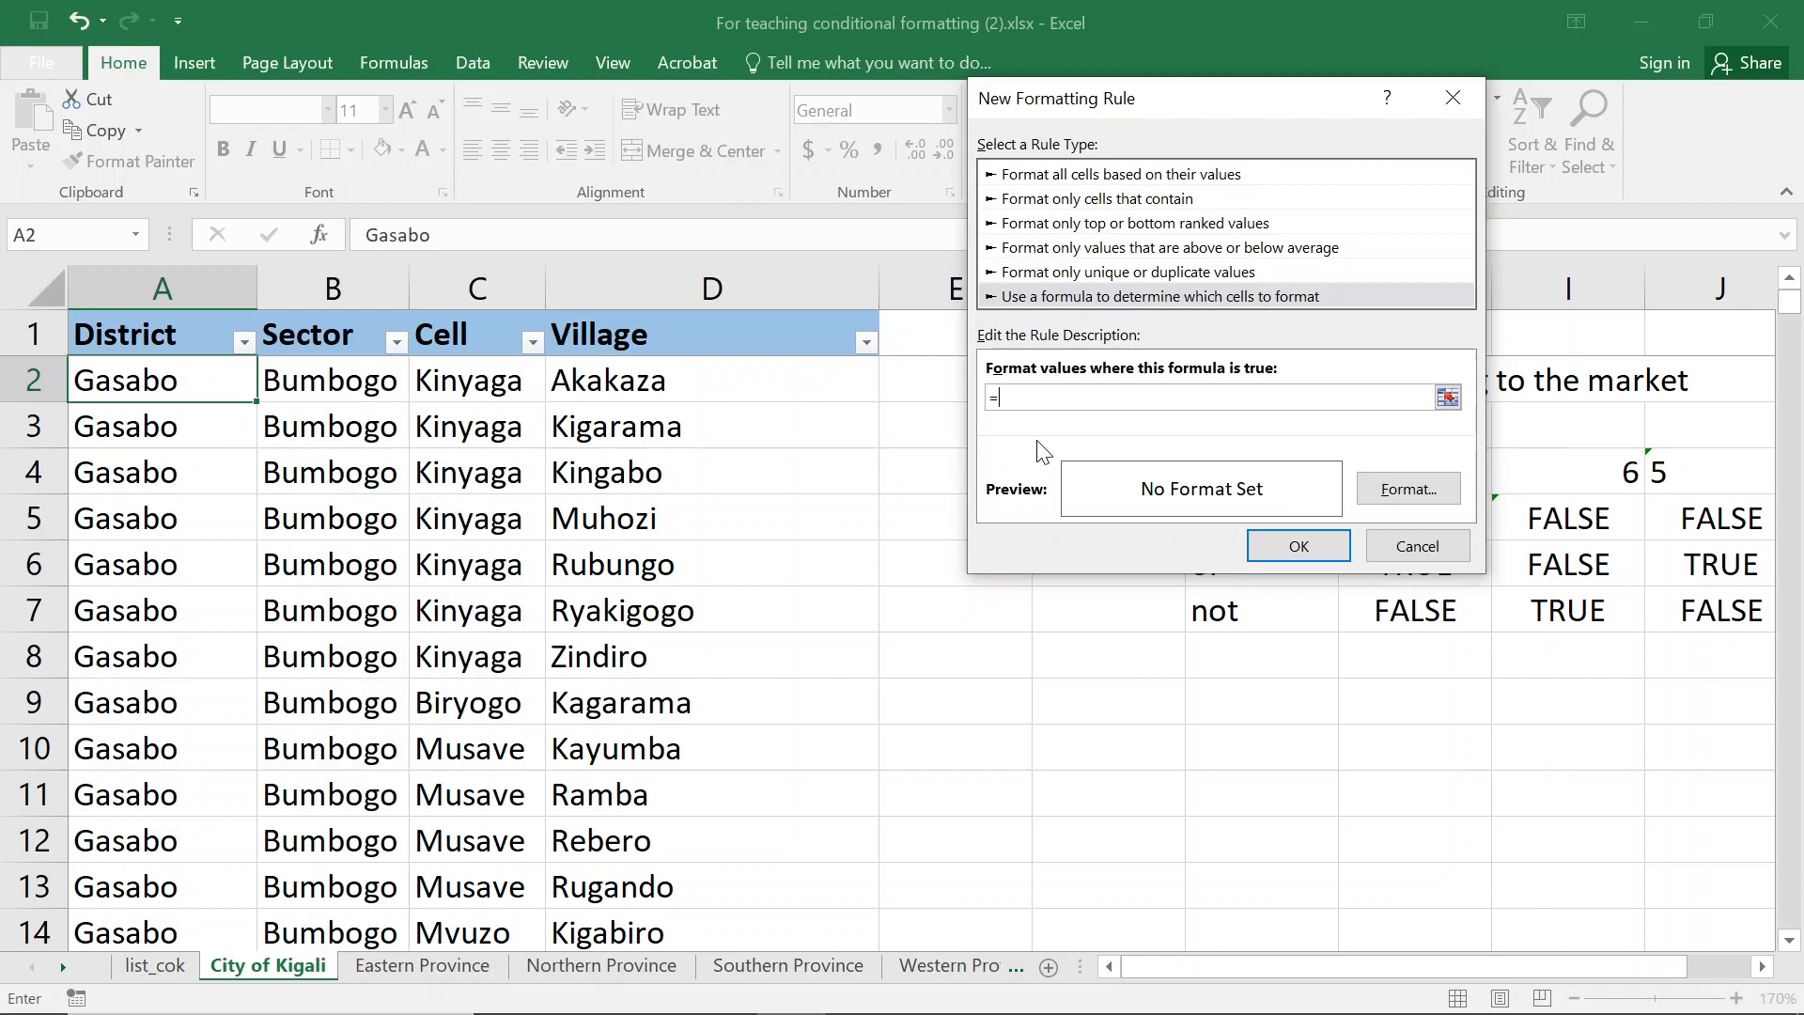
type("not(or(isnumber(search(")
left_click(155, 965)
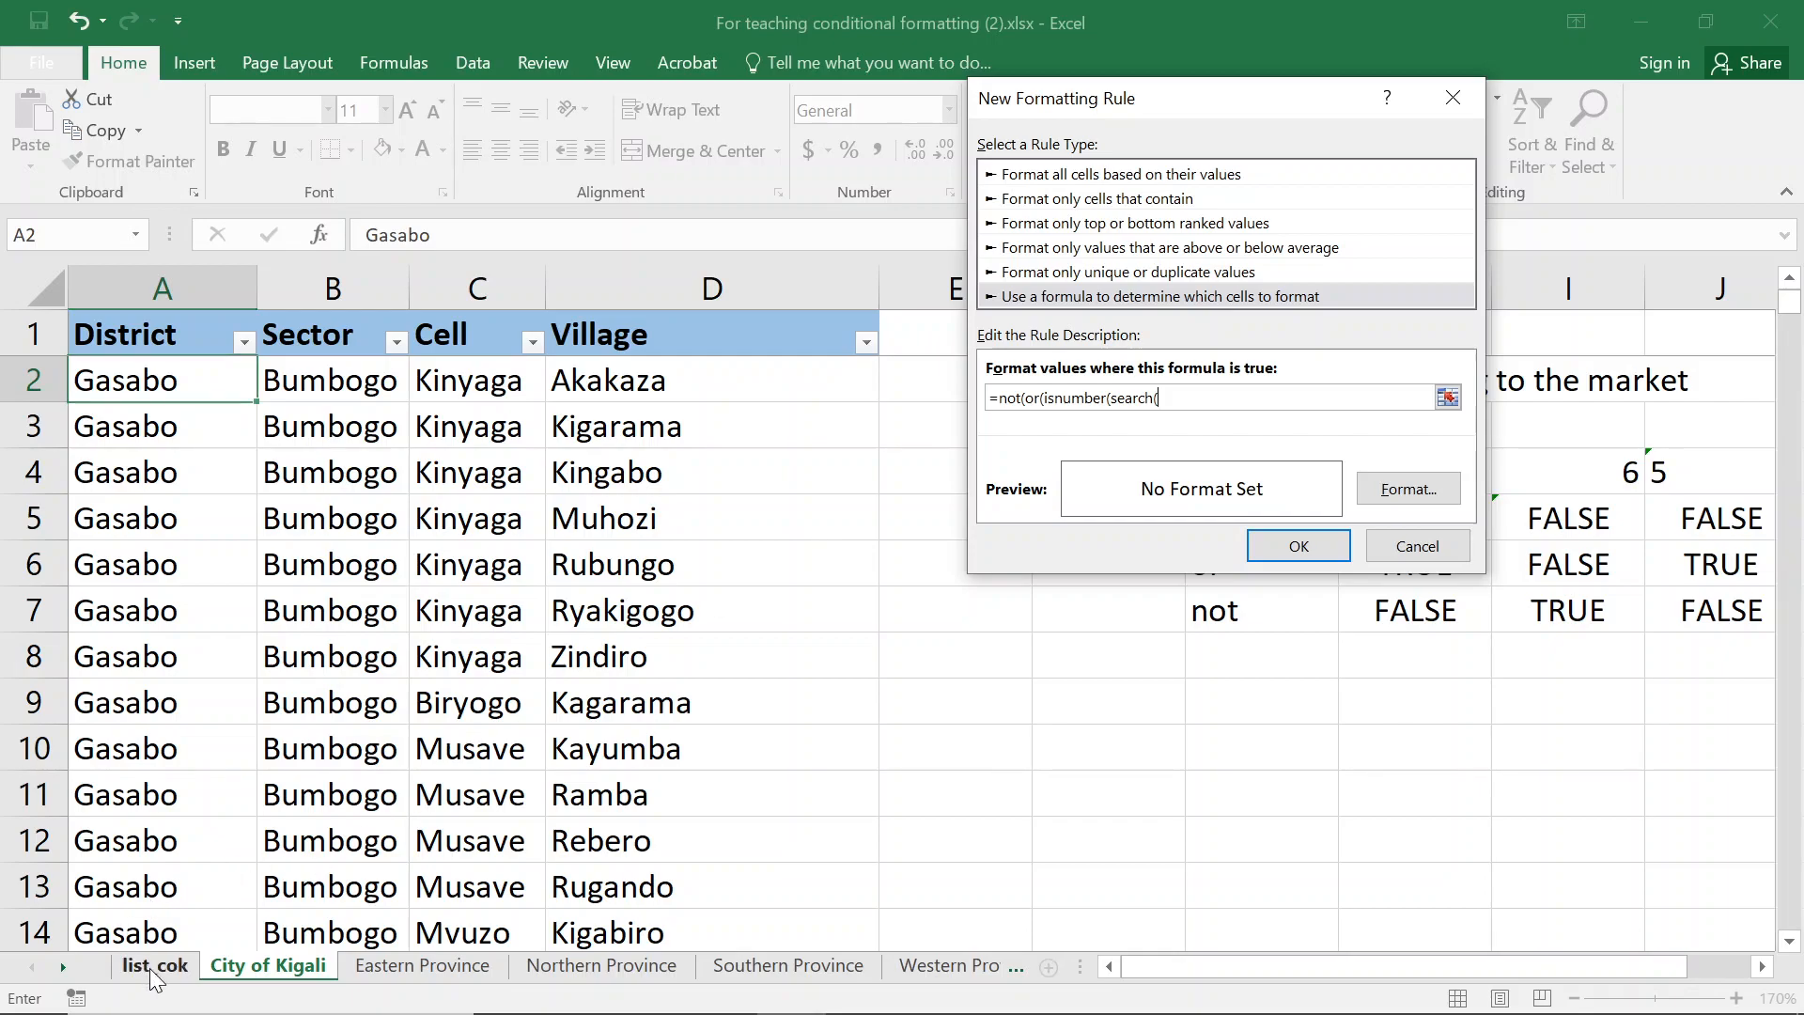
left_click_drag(93, 364, 90, 413)
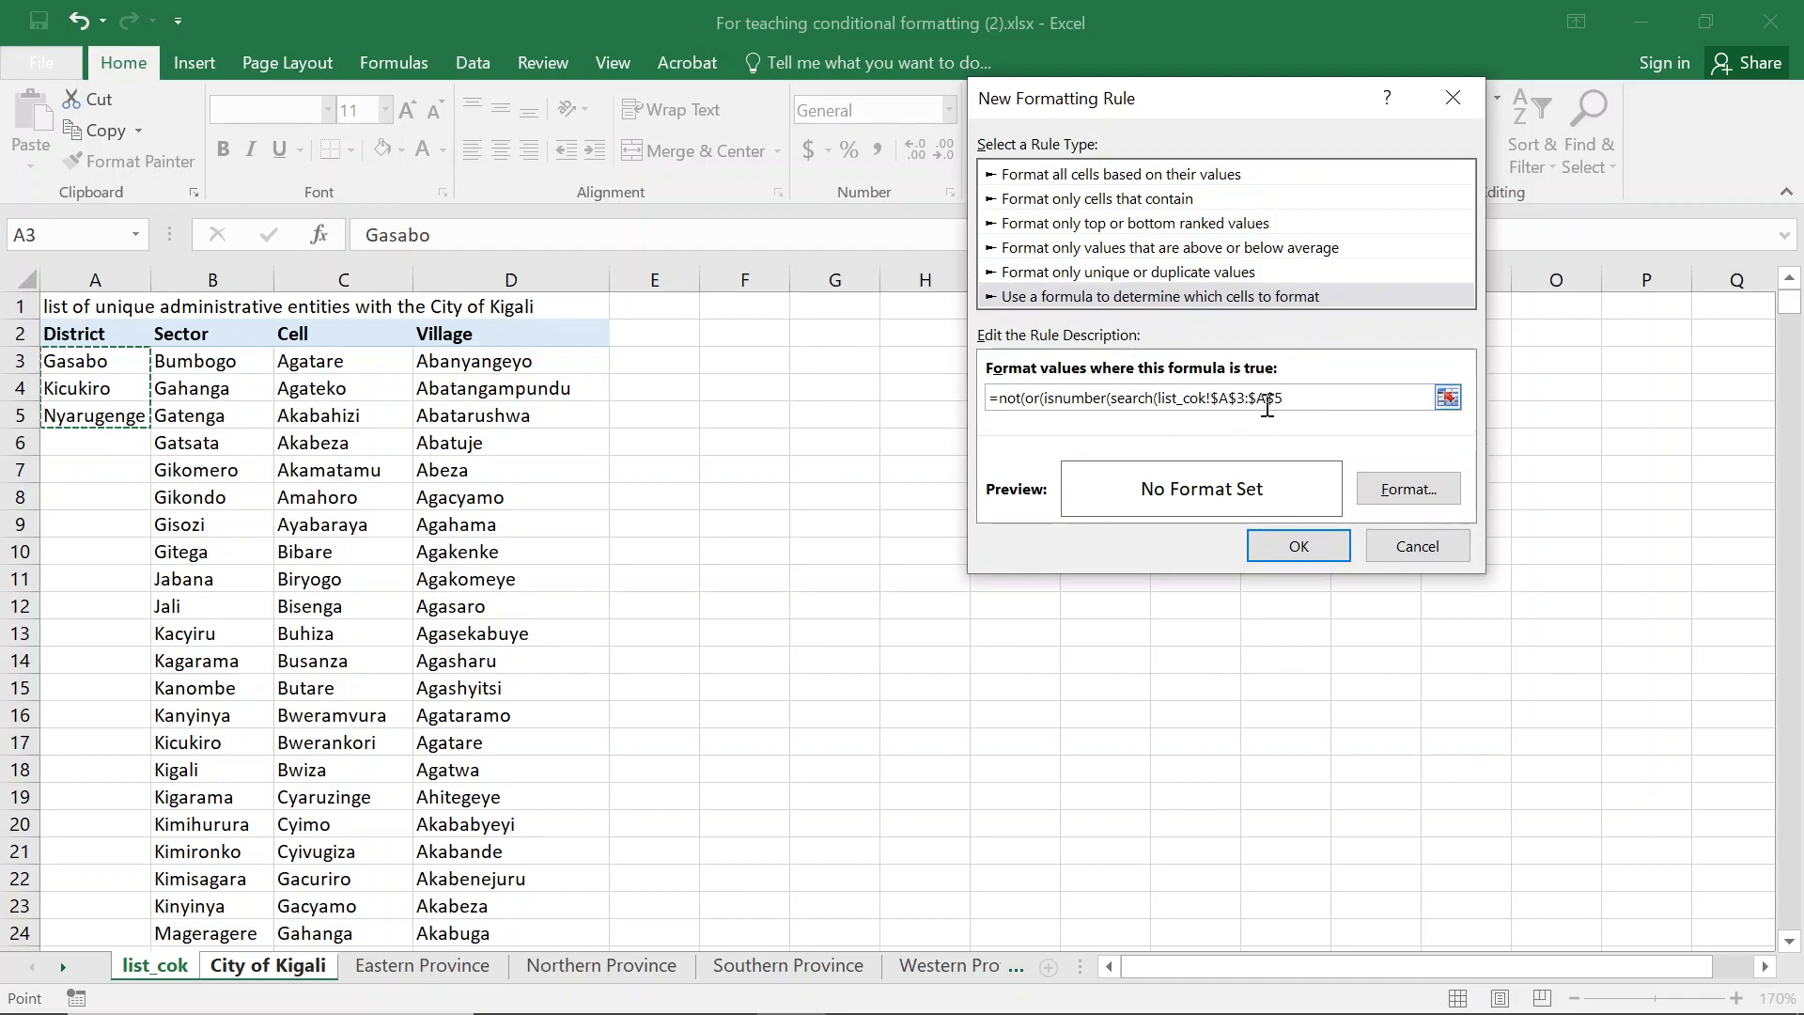
type(",")
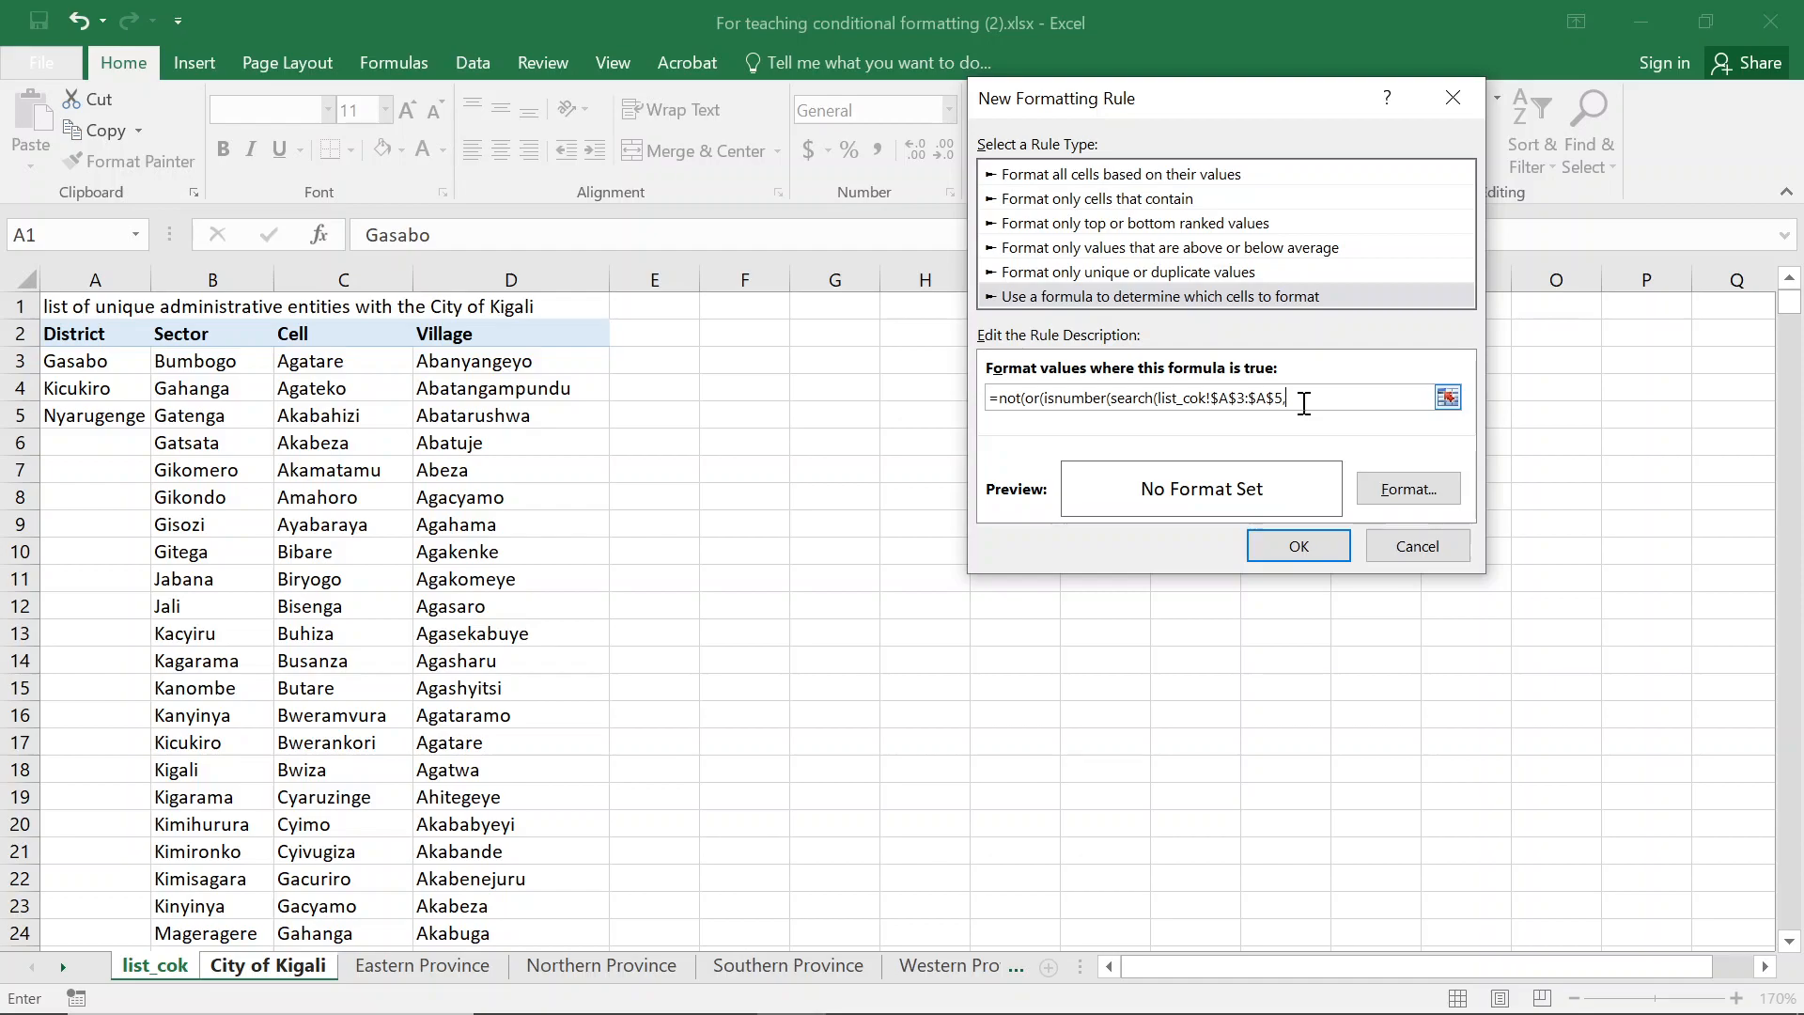
type("a2))))")
Give the new formula rule a yellow fill, create it and apply it to cell A2 on the City of Kigali sheet
left_click(1408, 489)
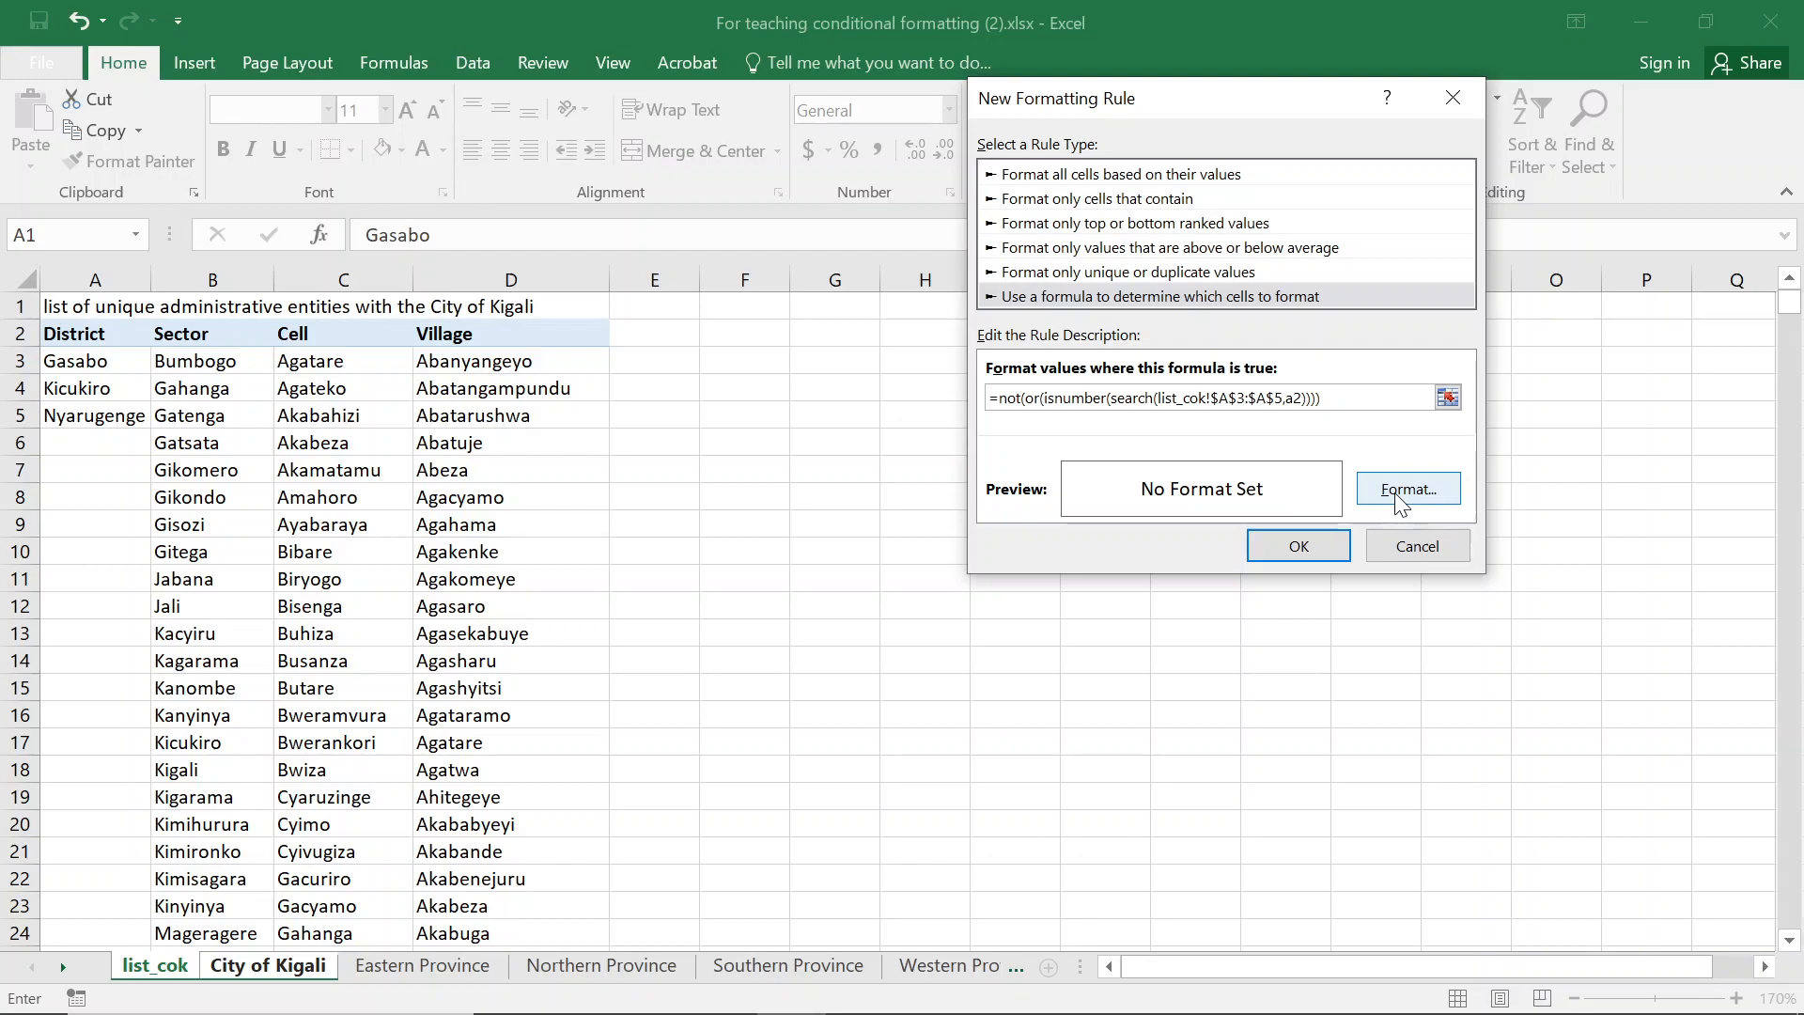
left_click(1229, 69)
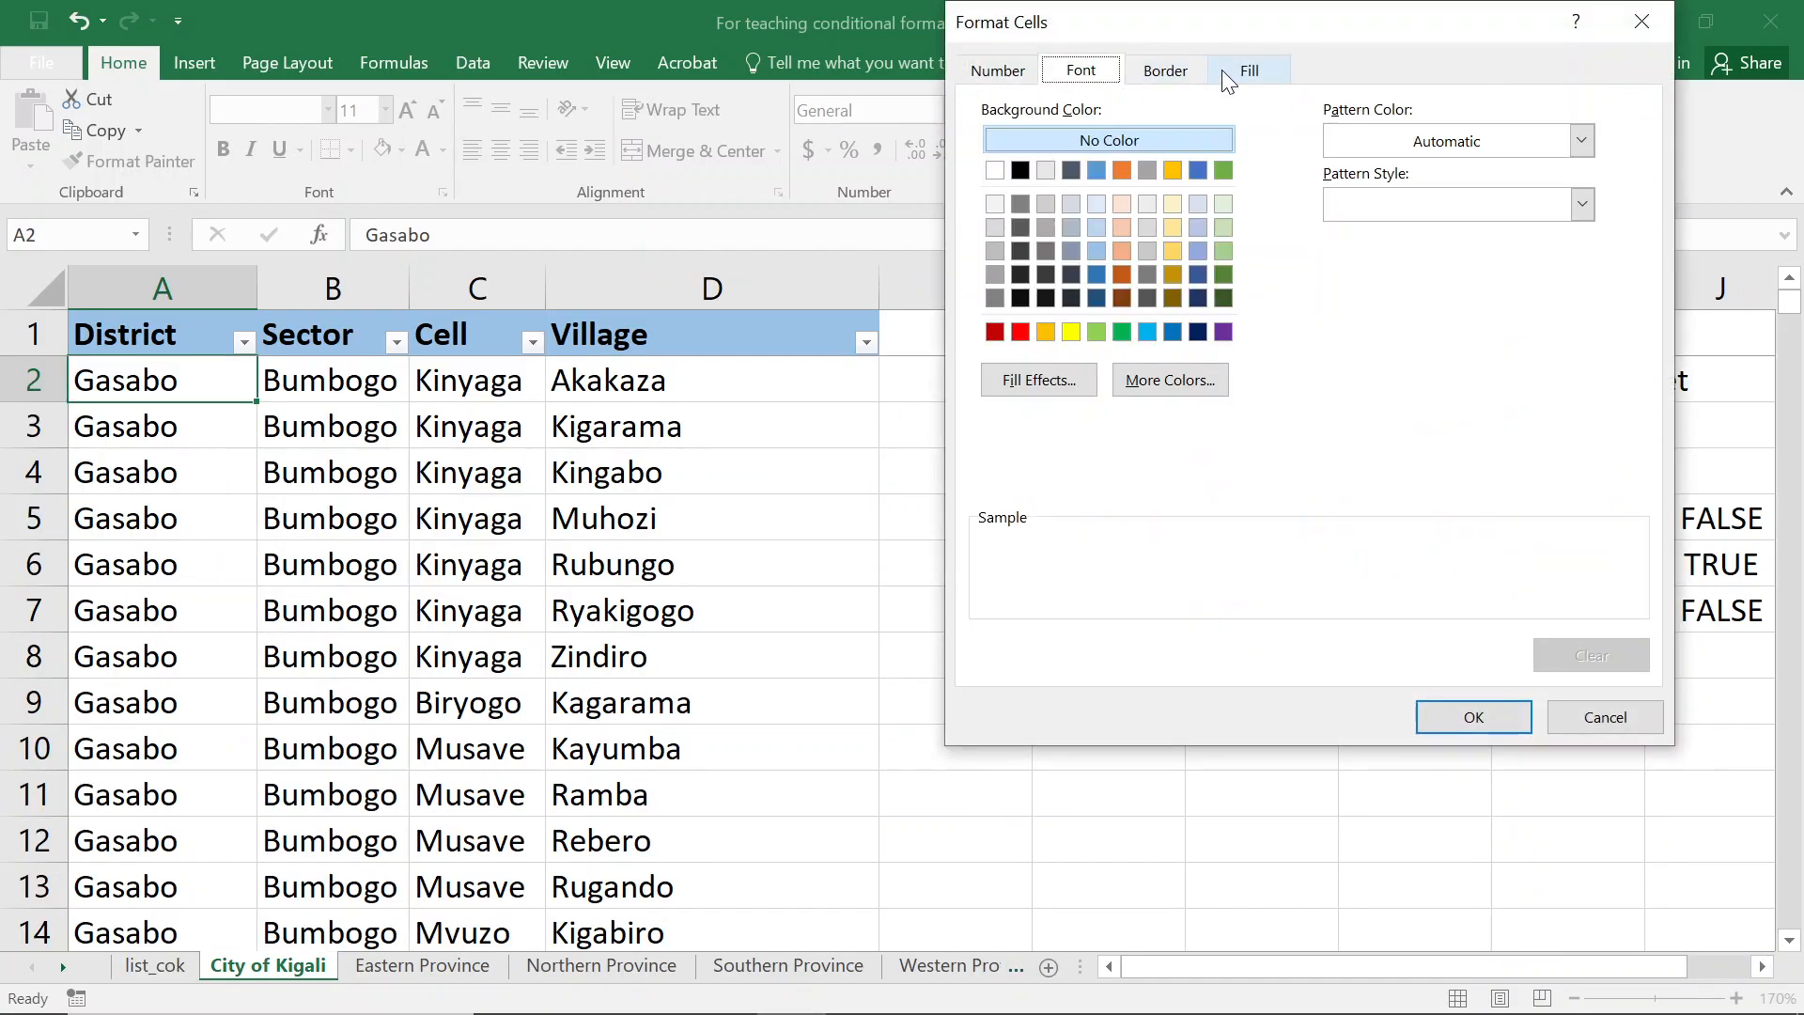
left_click(1071, 333)
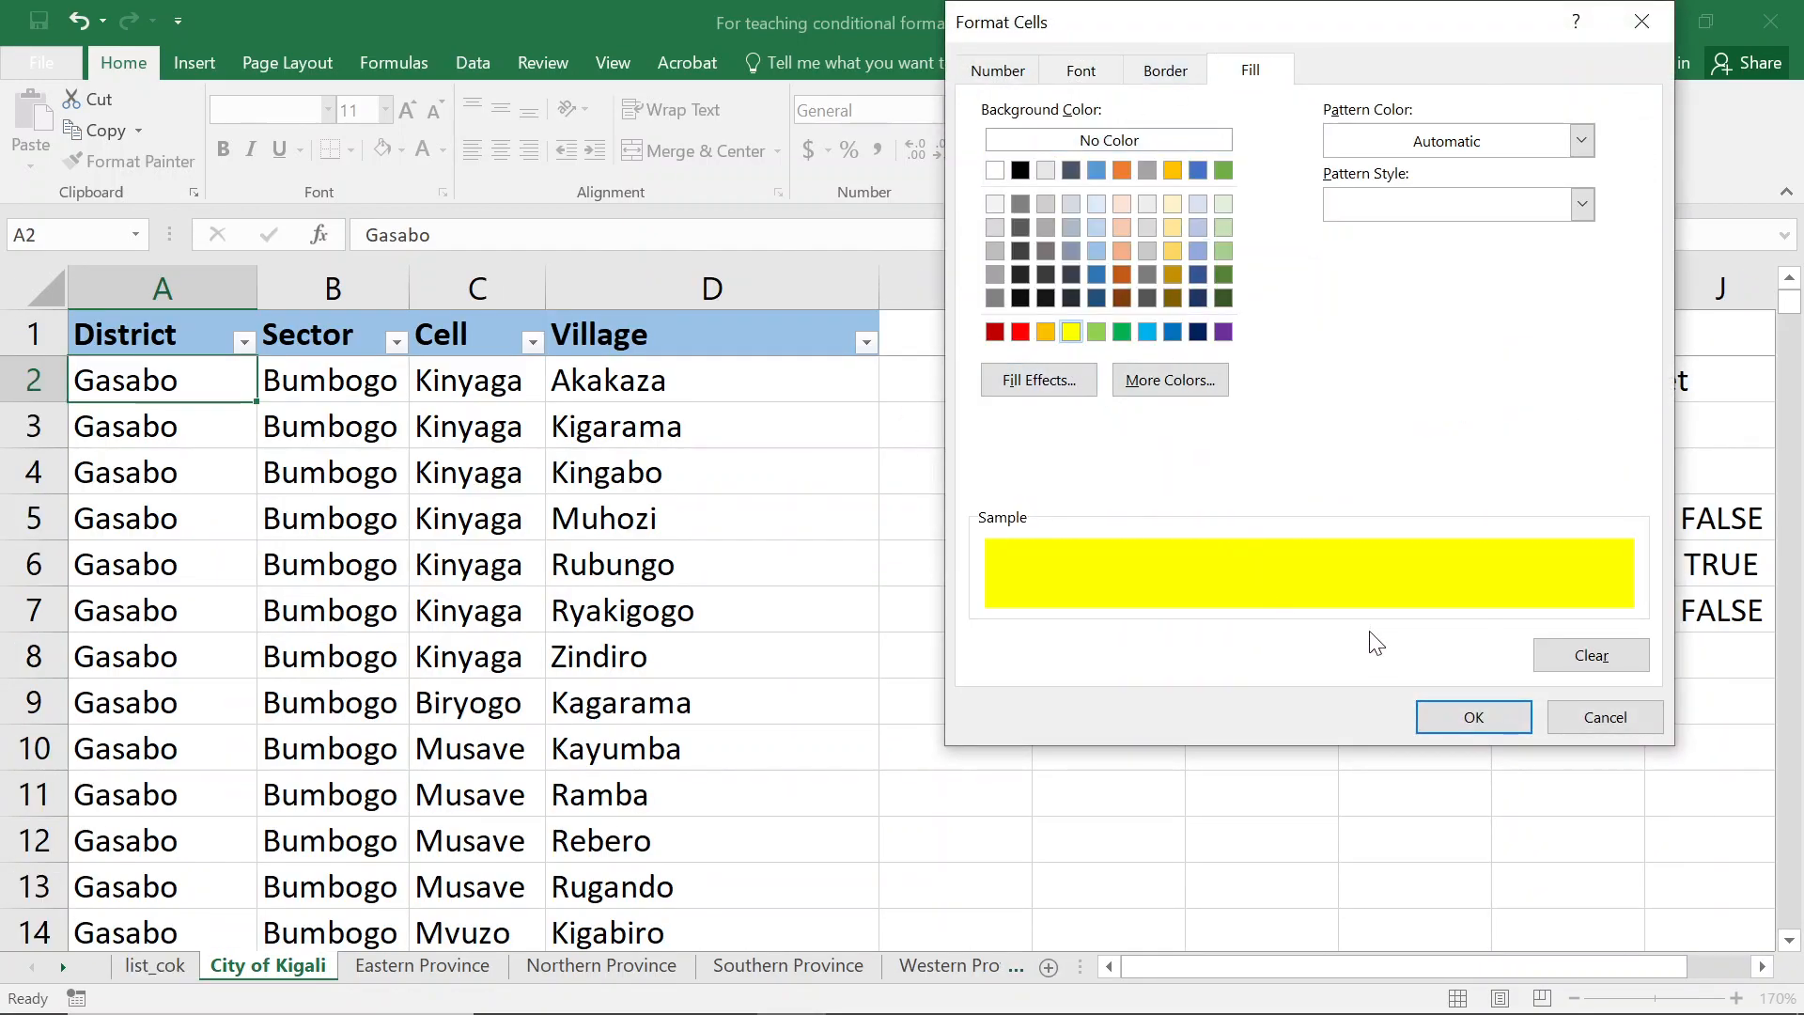
left_click(1438, 714)
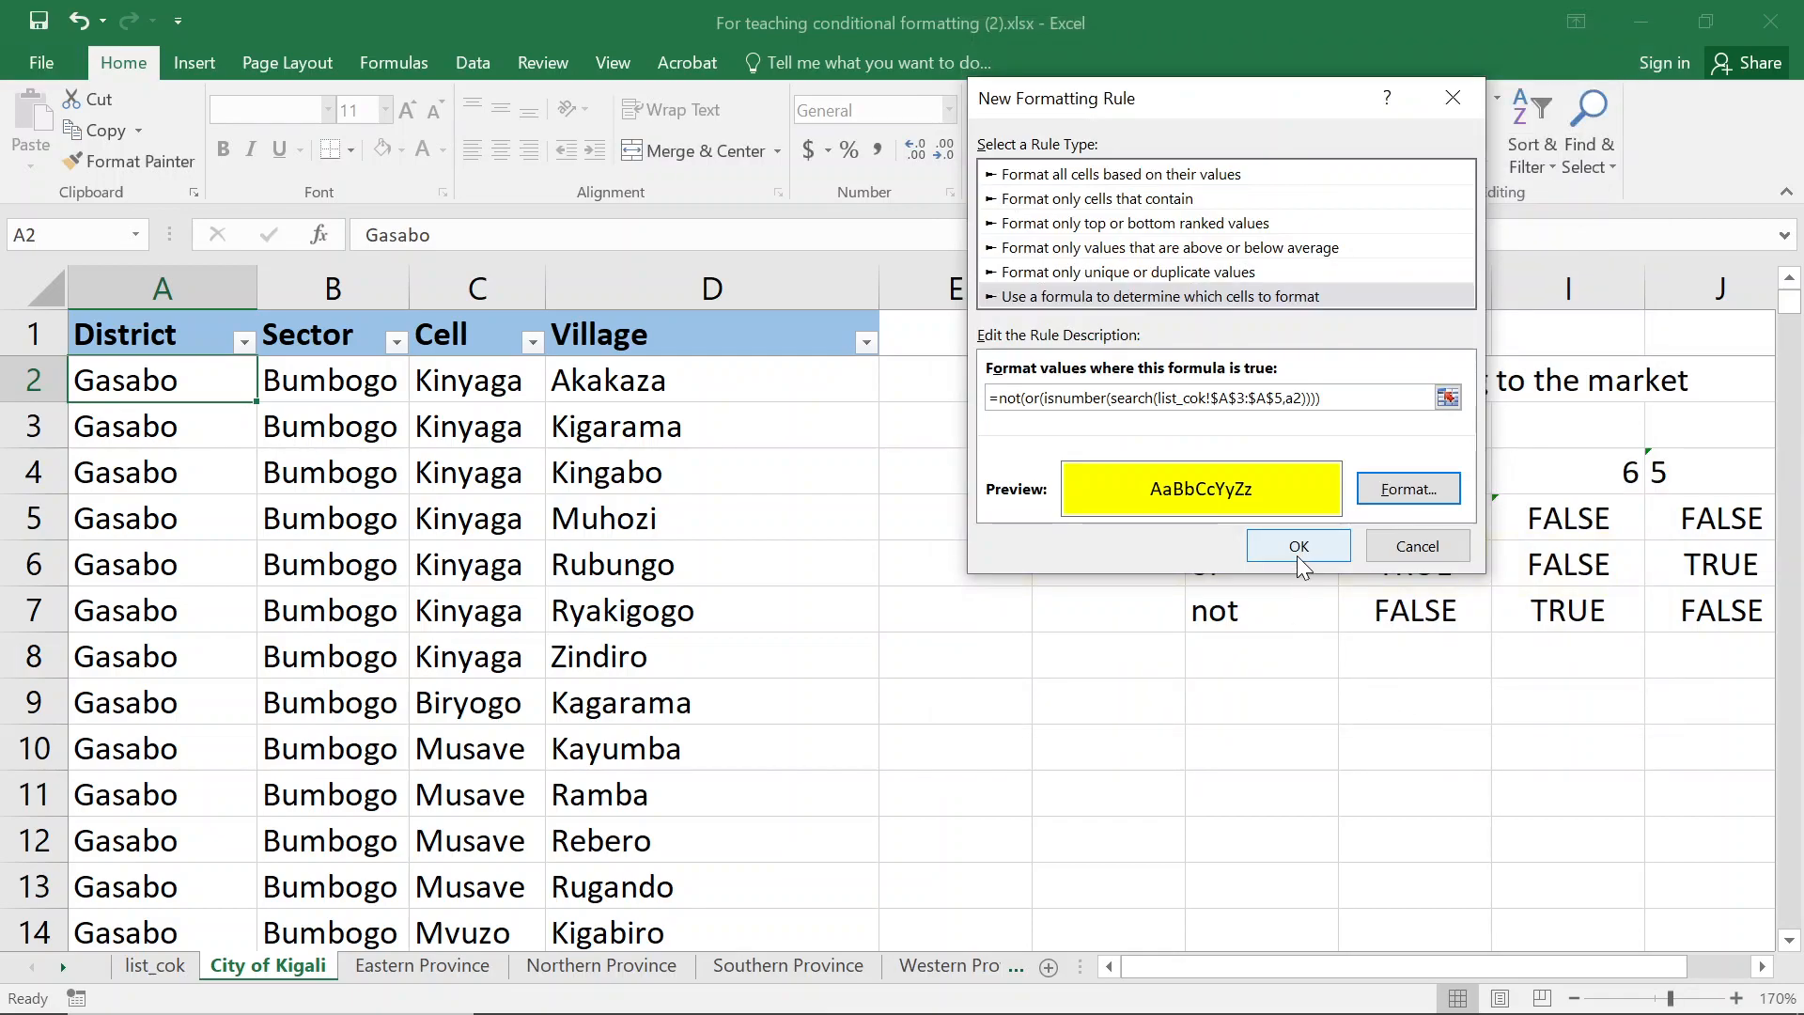
left_click(1298, 548)
left_click(1435, 524)
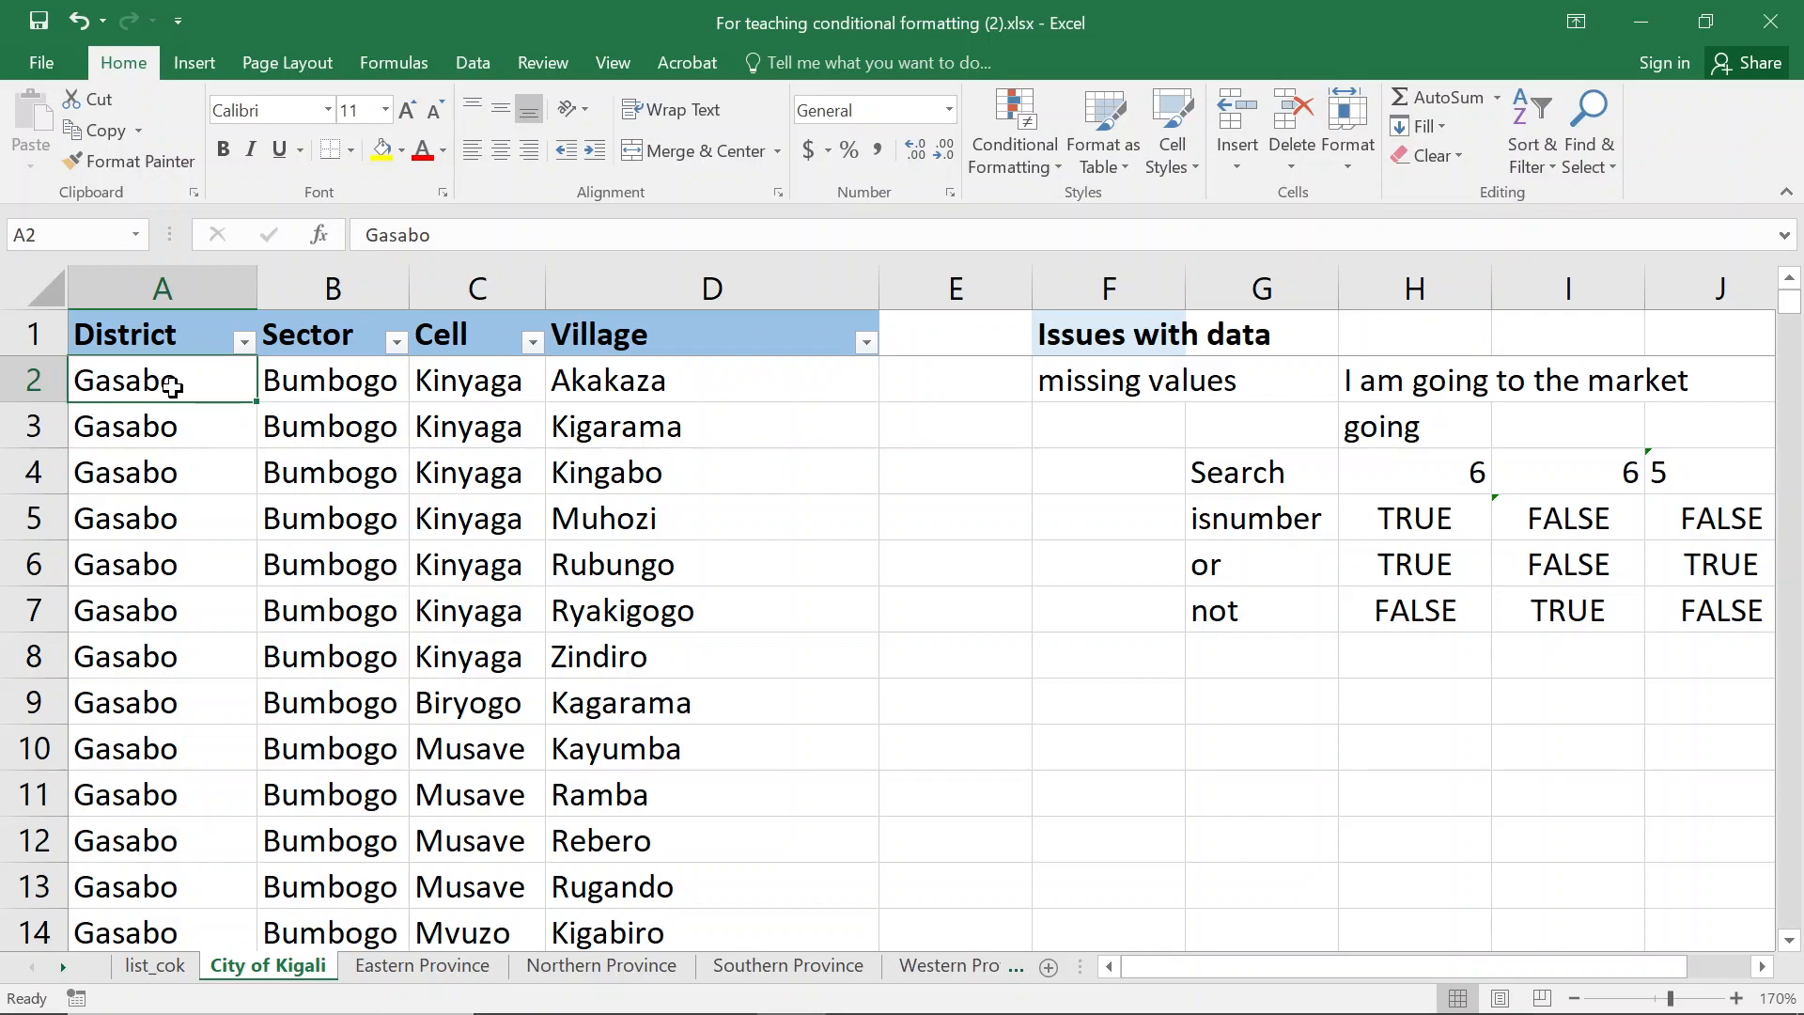
Test the new rule by entering the unlisted district birasa in cell A2 on the City of Kigali sheet
type("birasa")
key("Return")
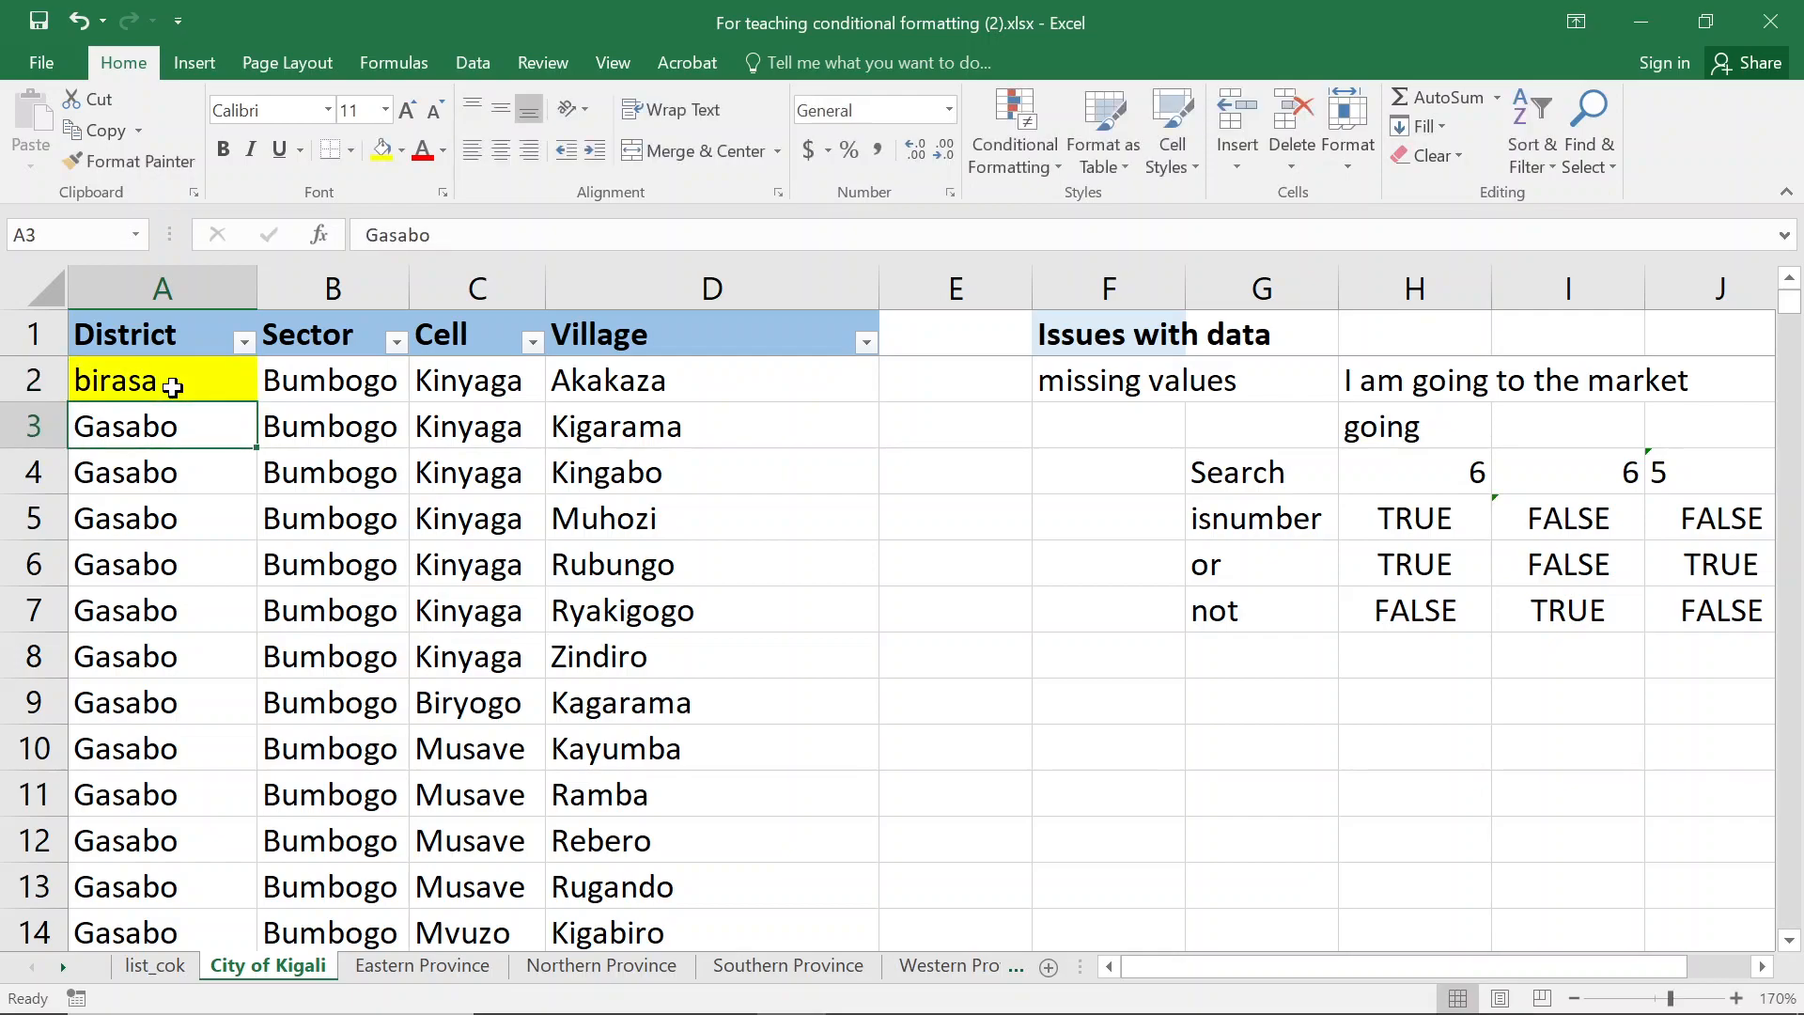
left_click(173, 387)
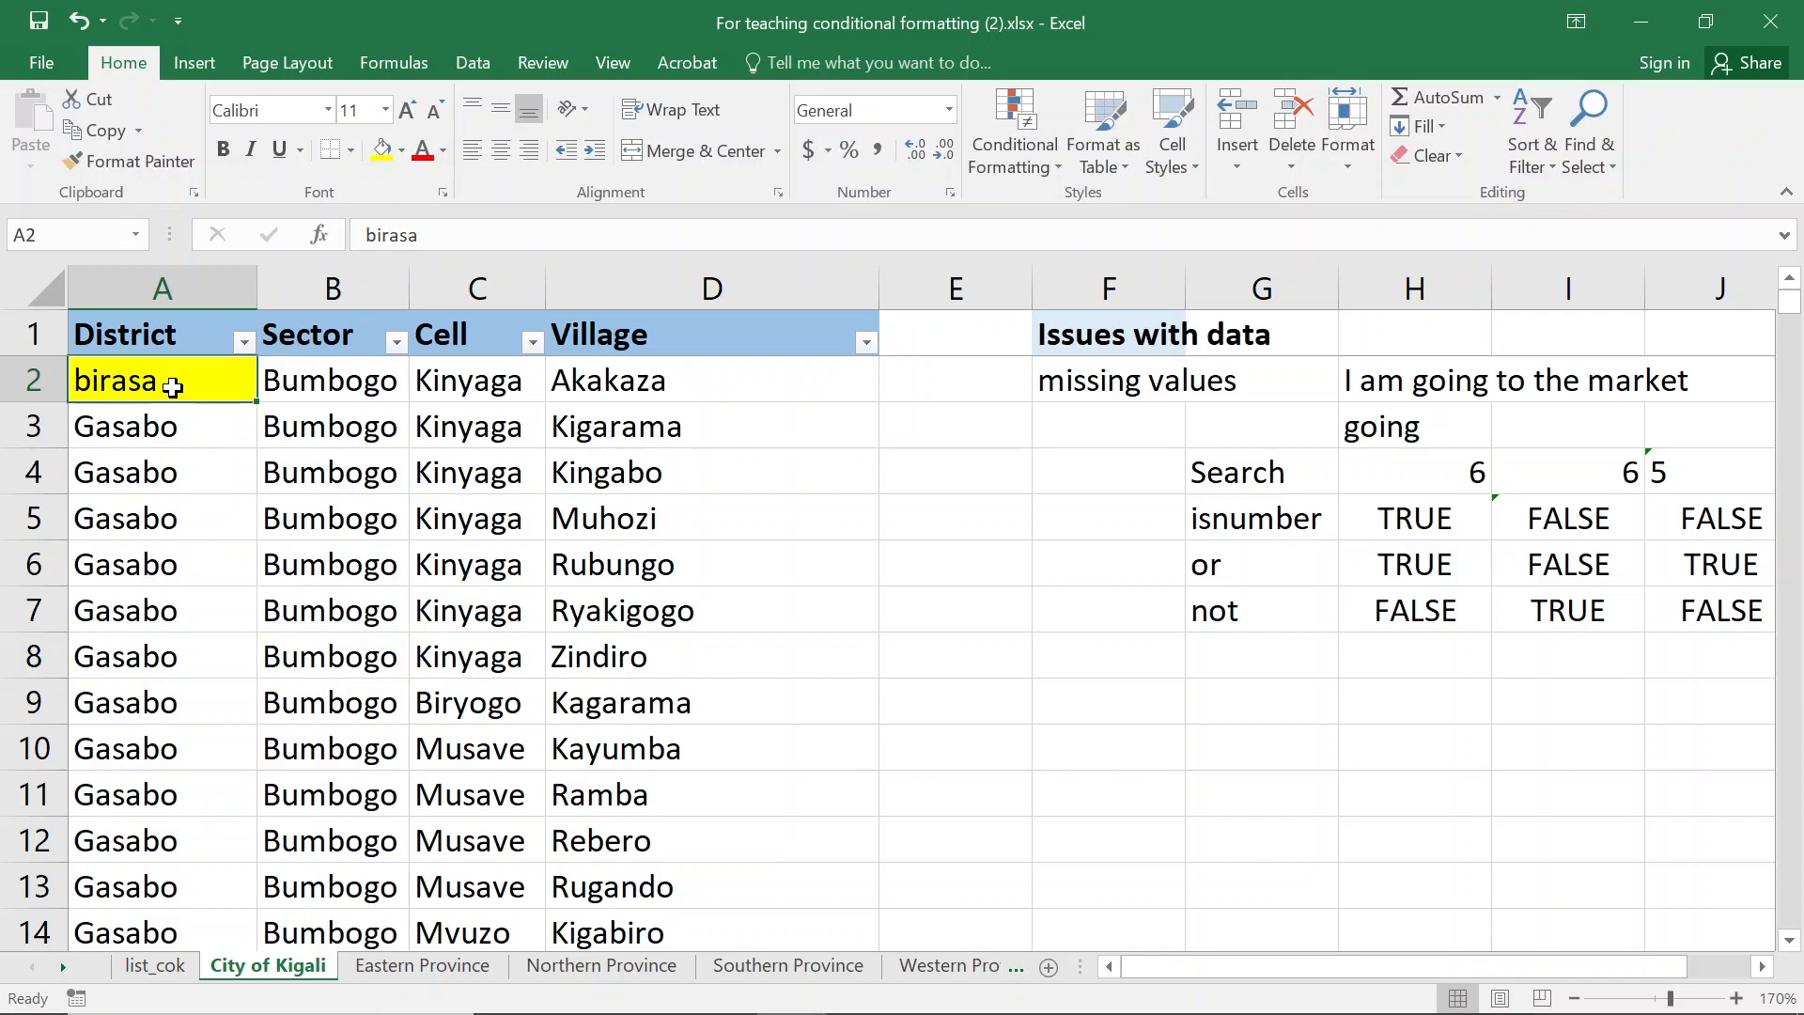
Compare the district in A2 on City of Kigali with the reference districts in A3:A5 on list_cok
left_click(150, 966)
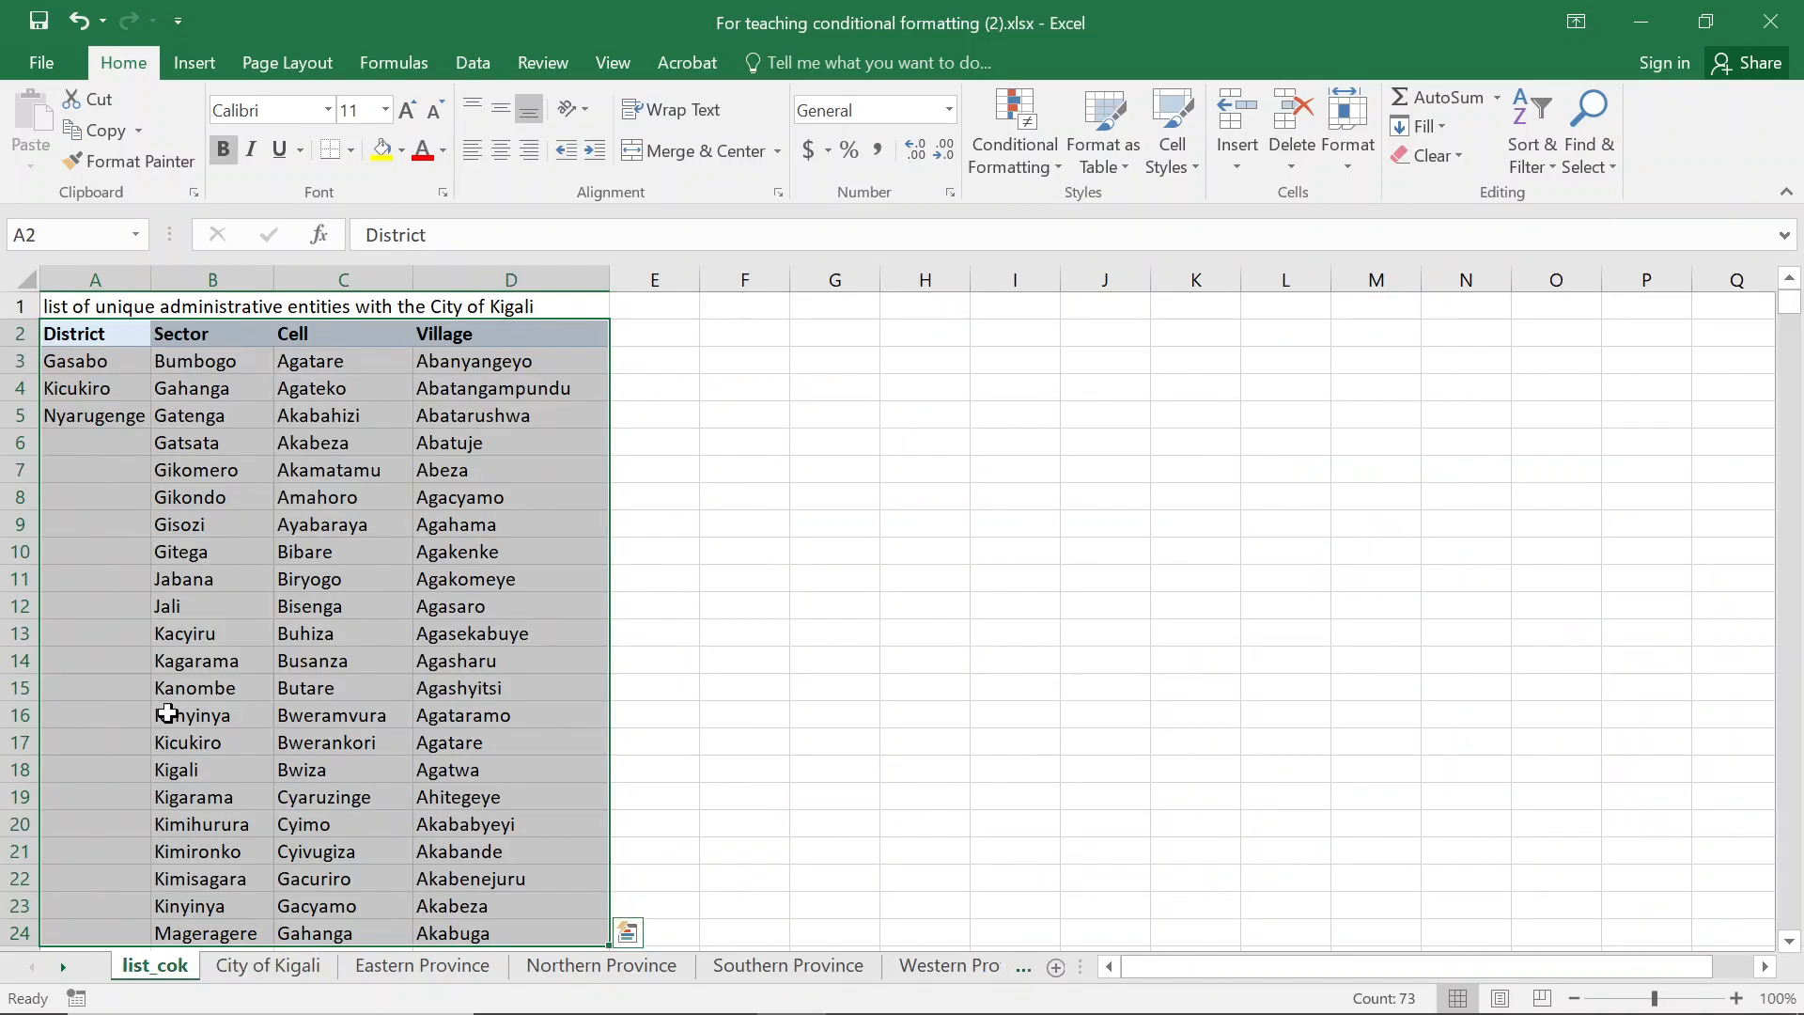
left_click_drag(124, 363, 88, 414)
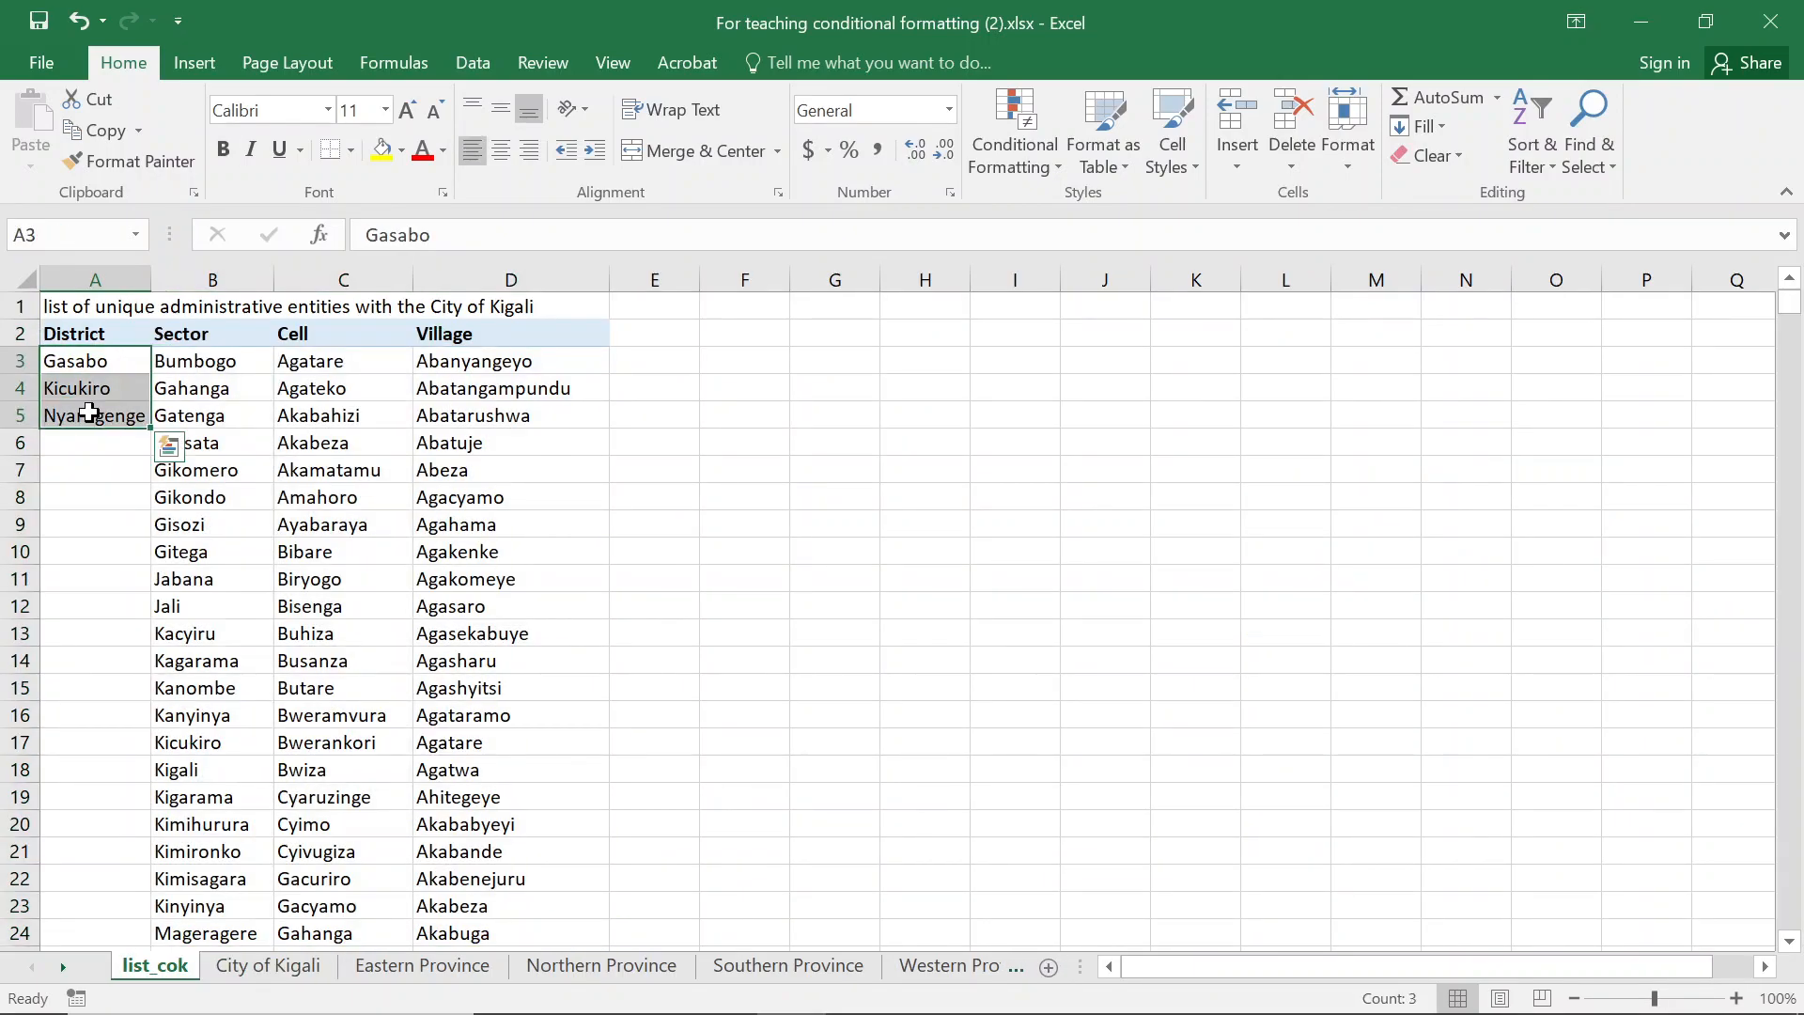
left_click(246, 968)
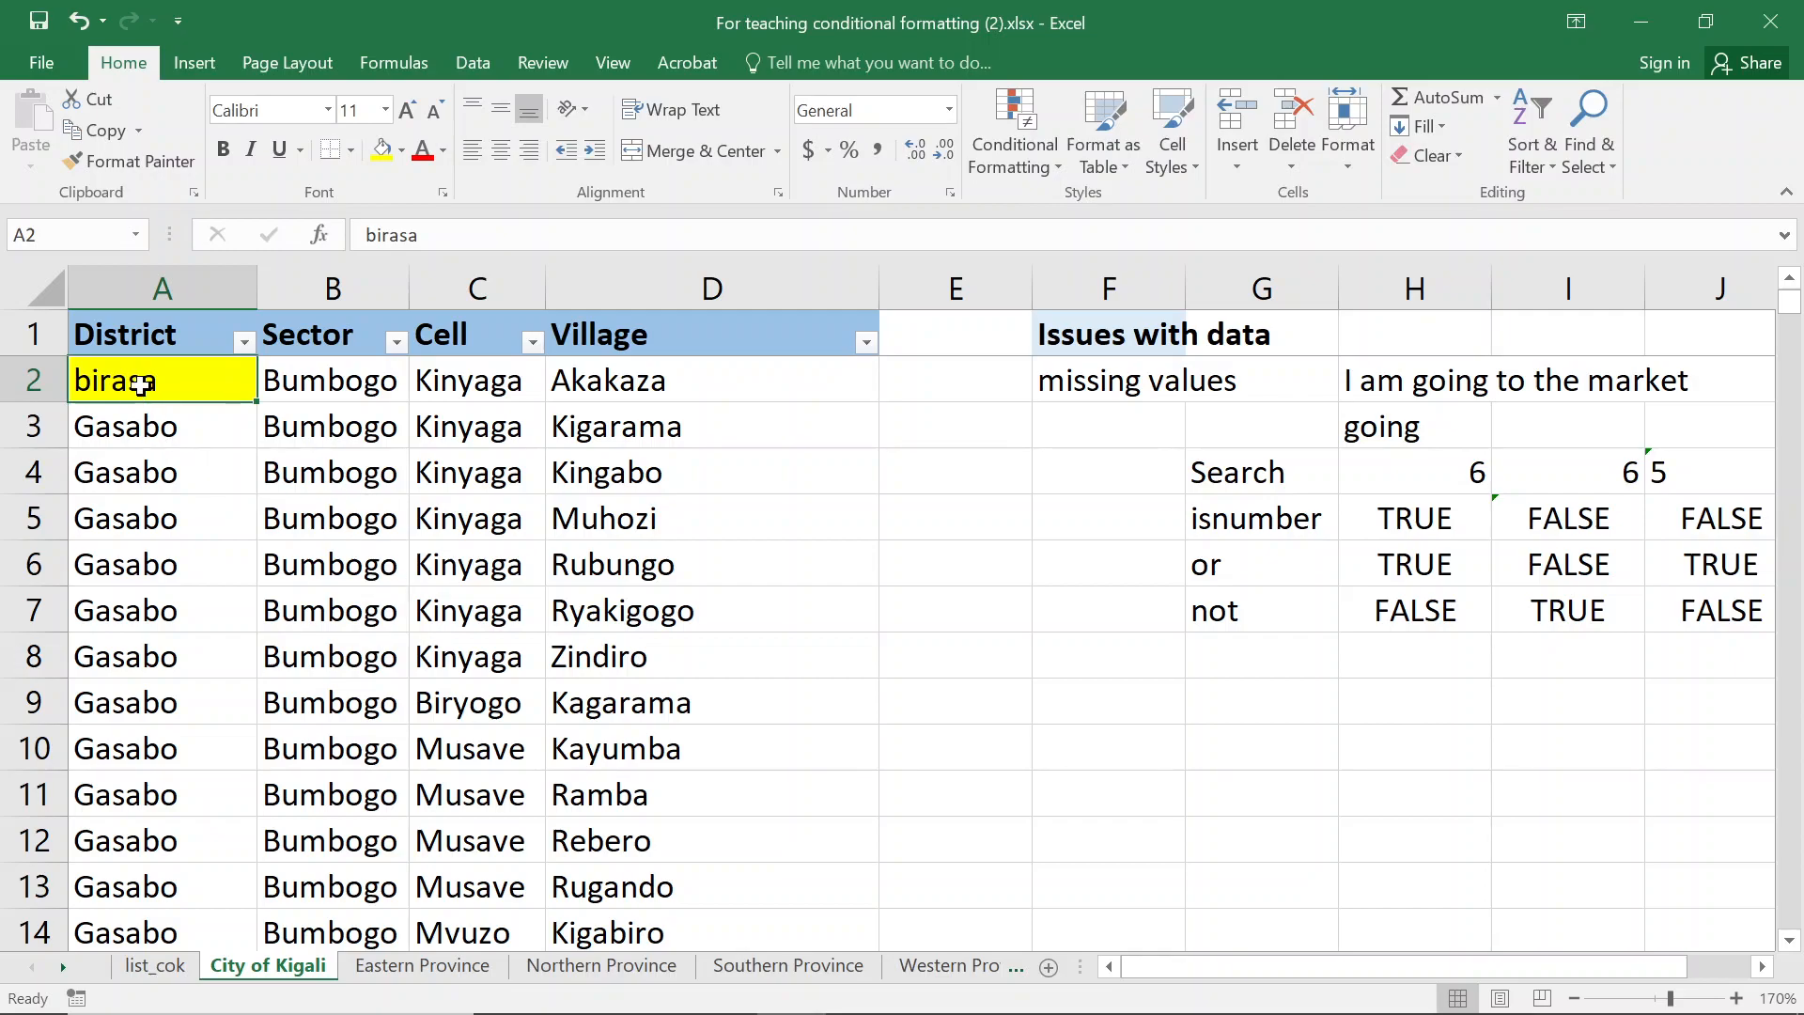
left_click(155, 968)
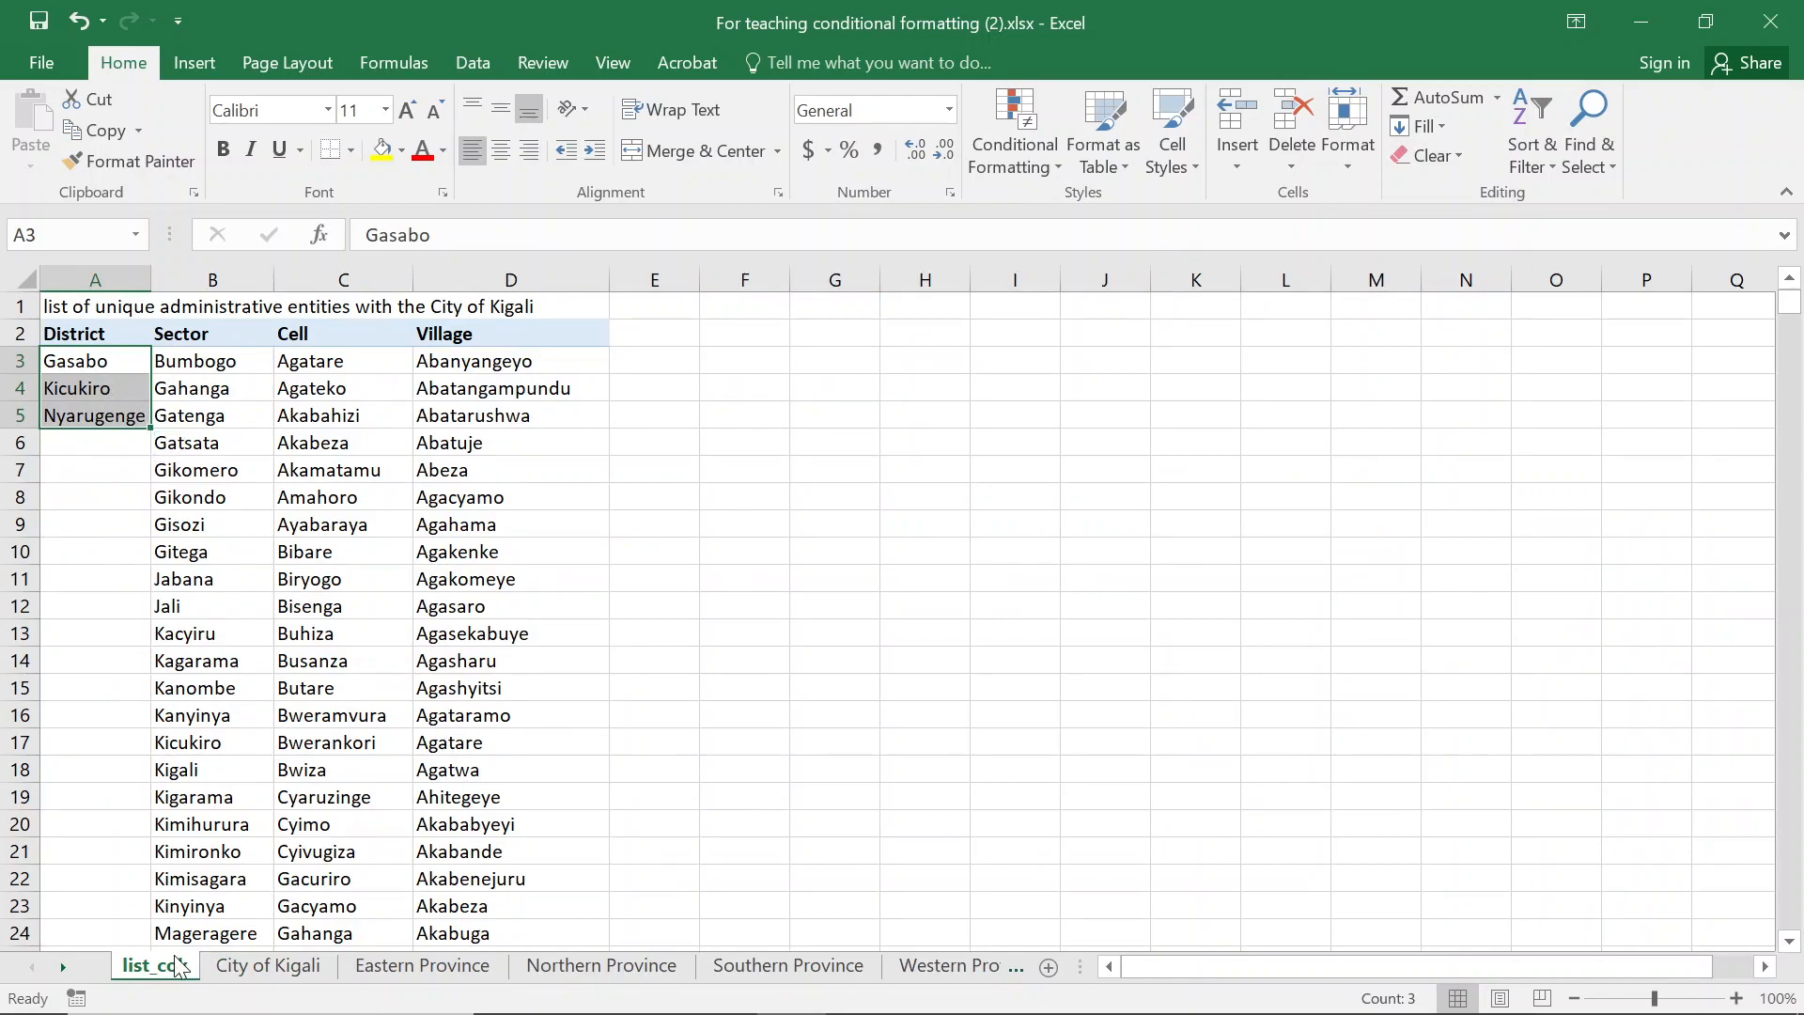
left_click(240, 970)
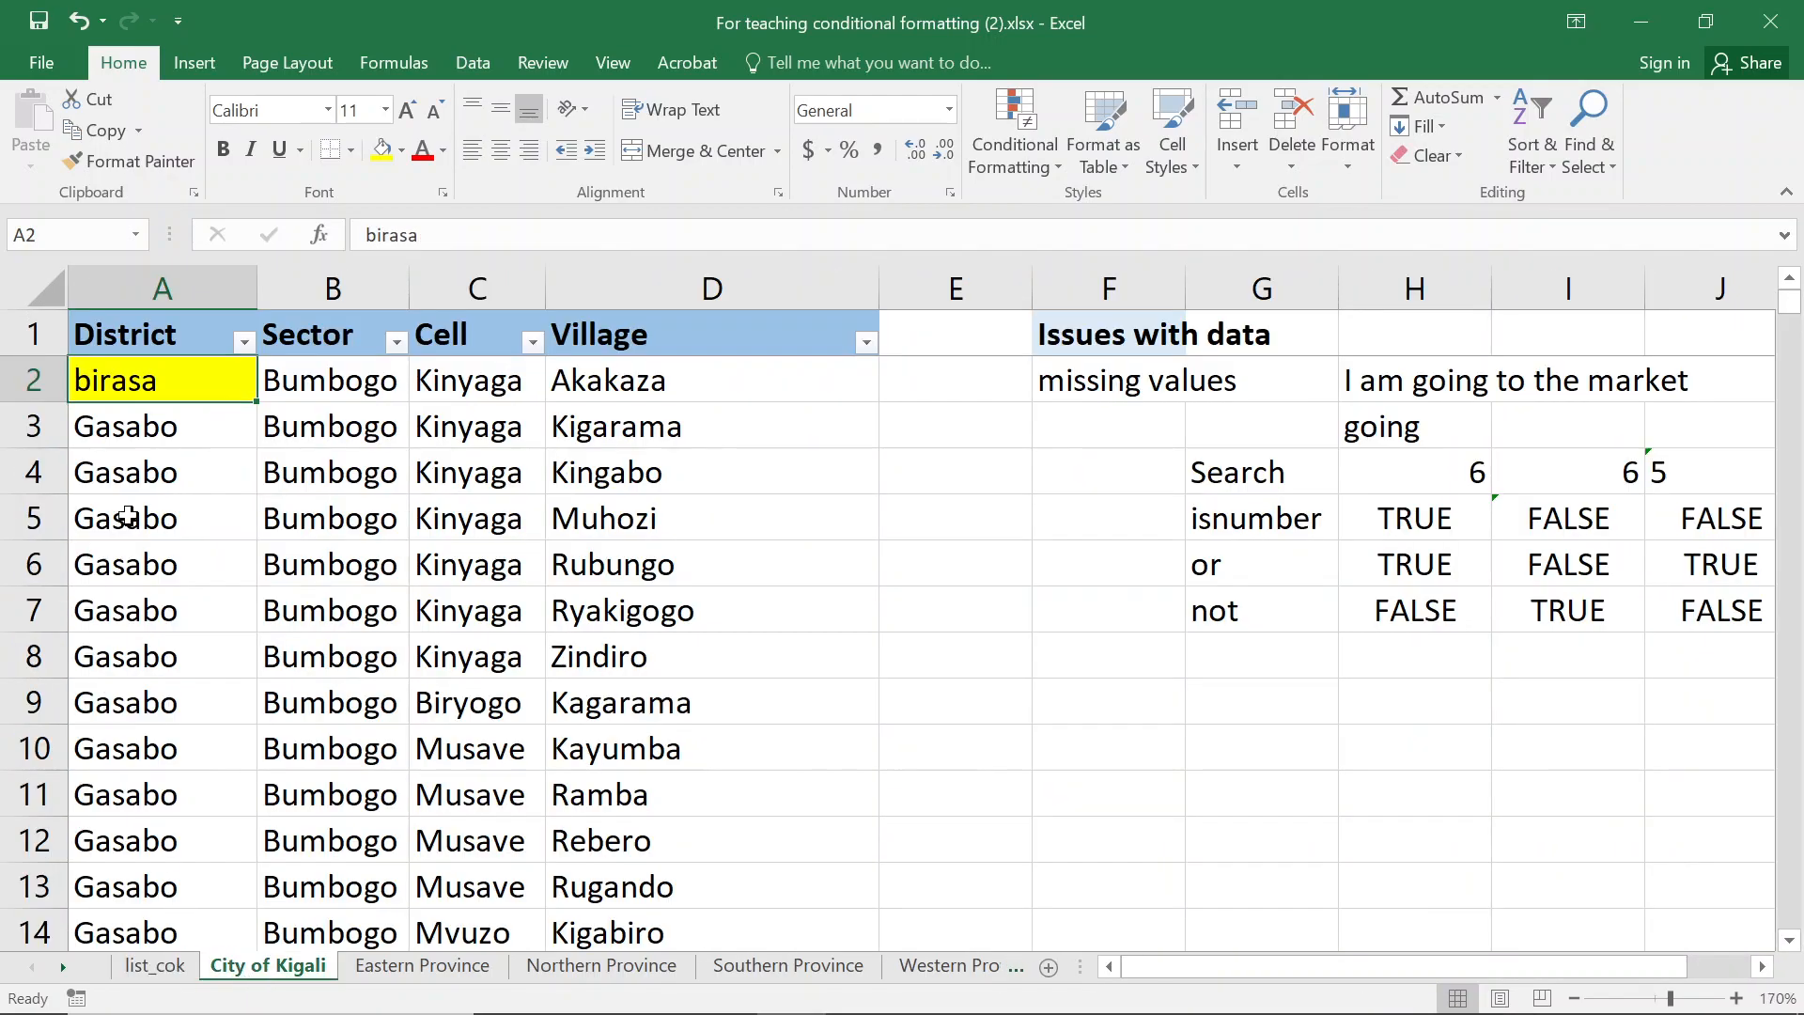
Replace the district in A3 on list_cok with birasa and check how A2 on City of Kigali responds
left_click(151, 970)
left_click(82, 364)
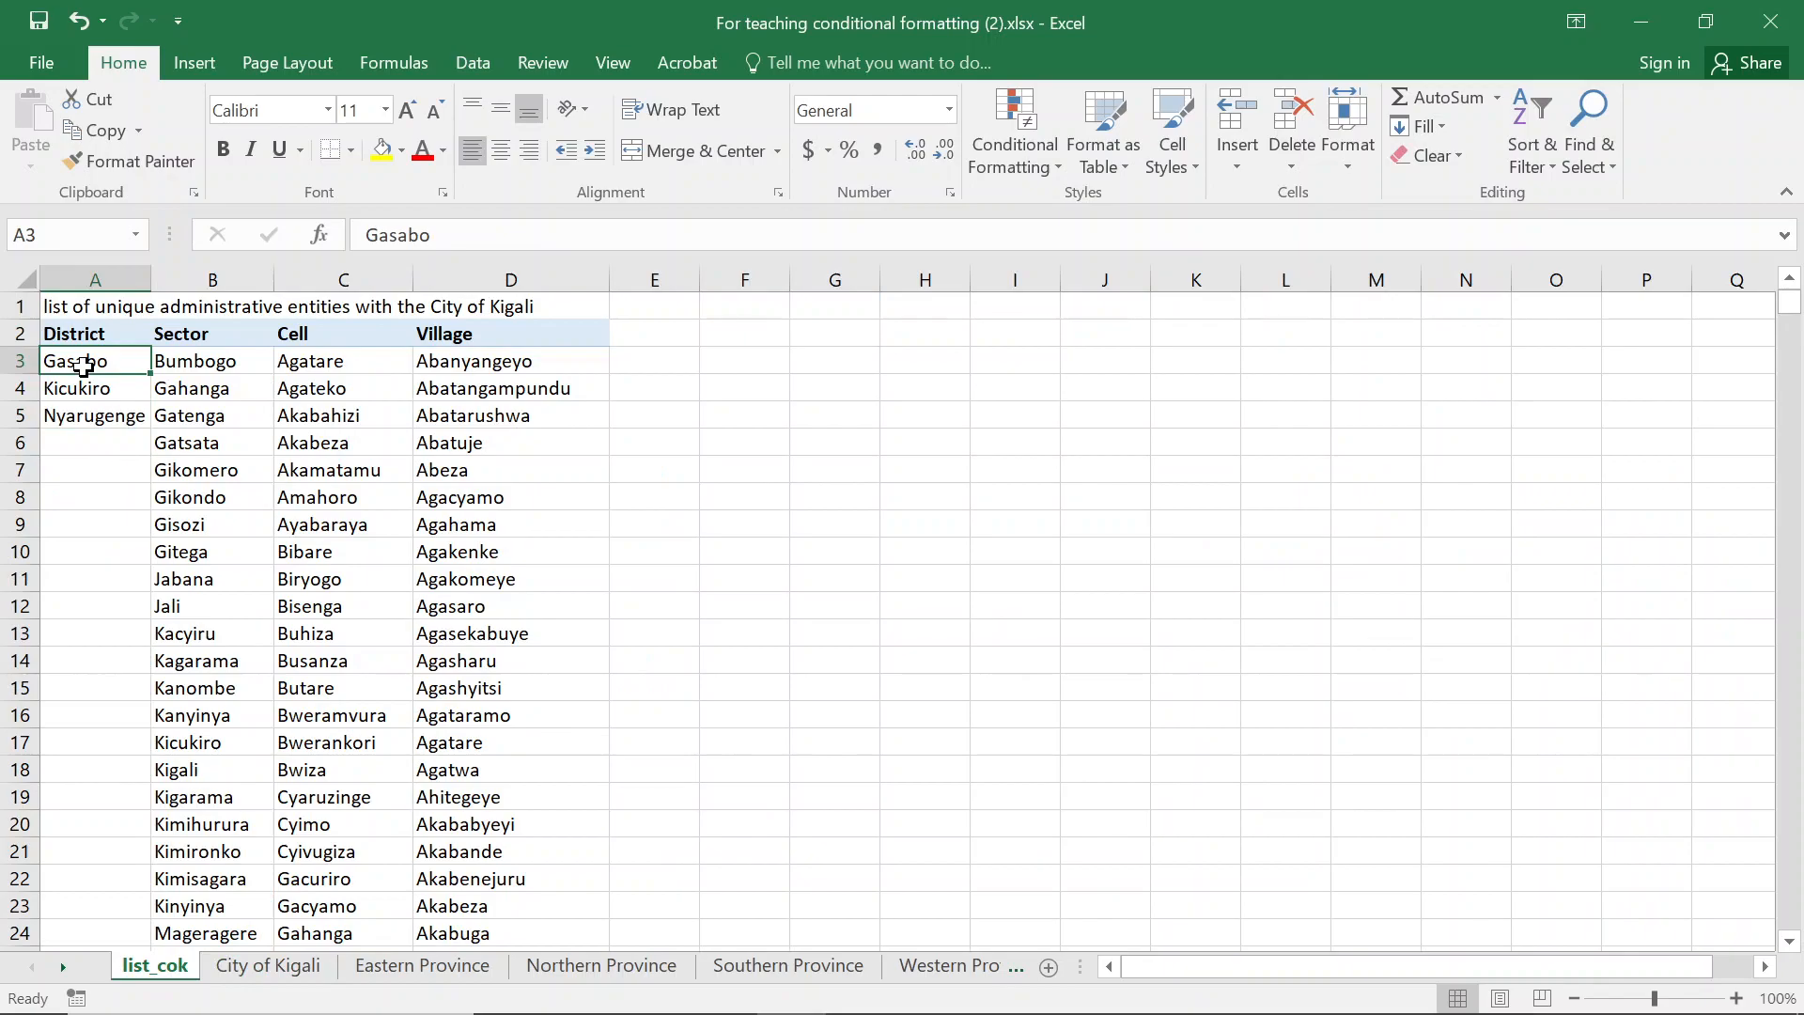
type("birasa")
key("Return")
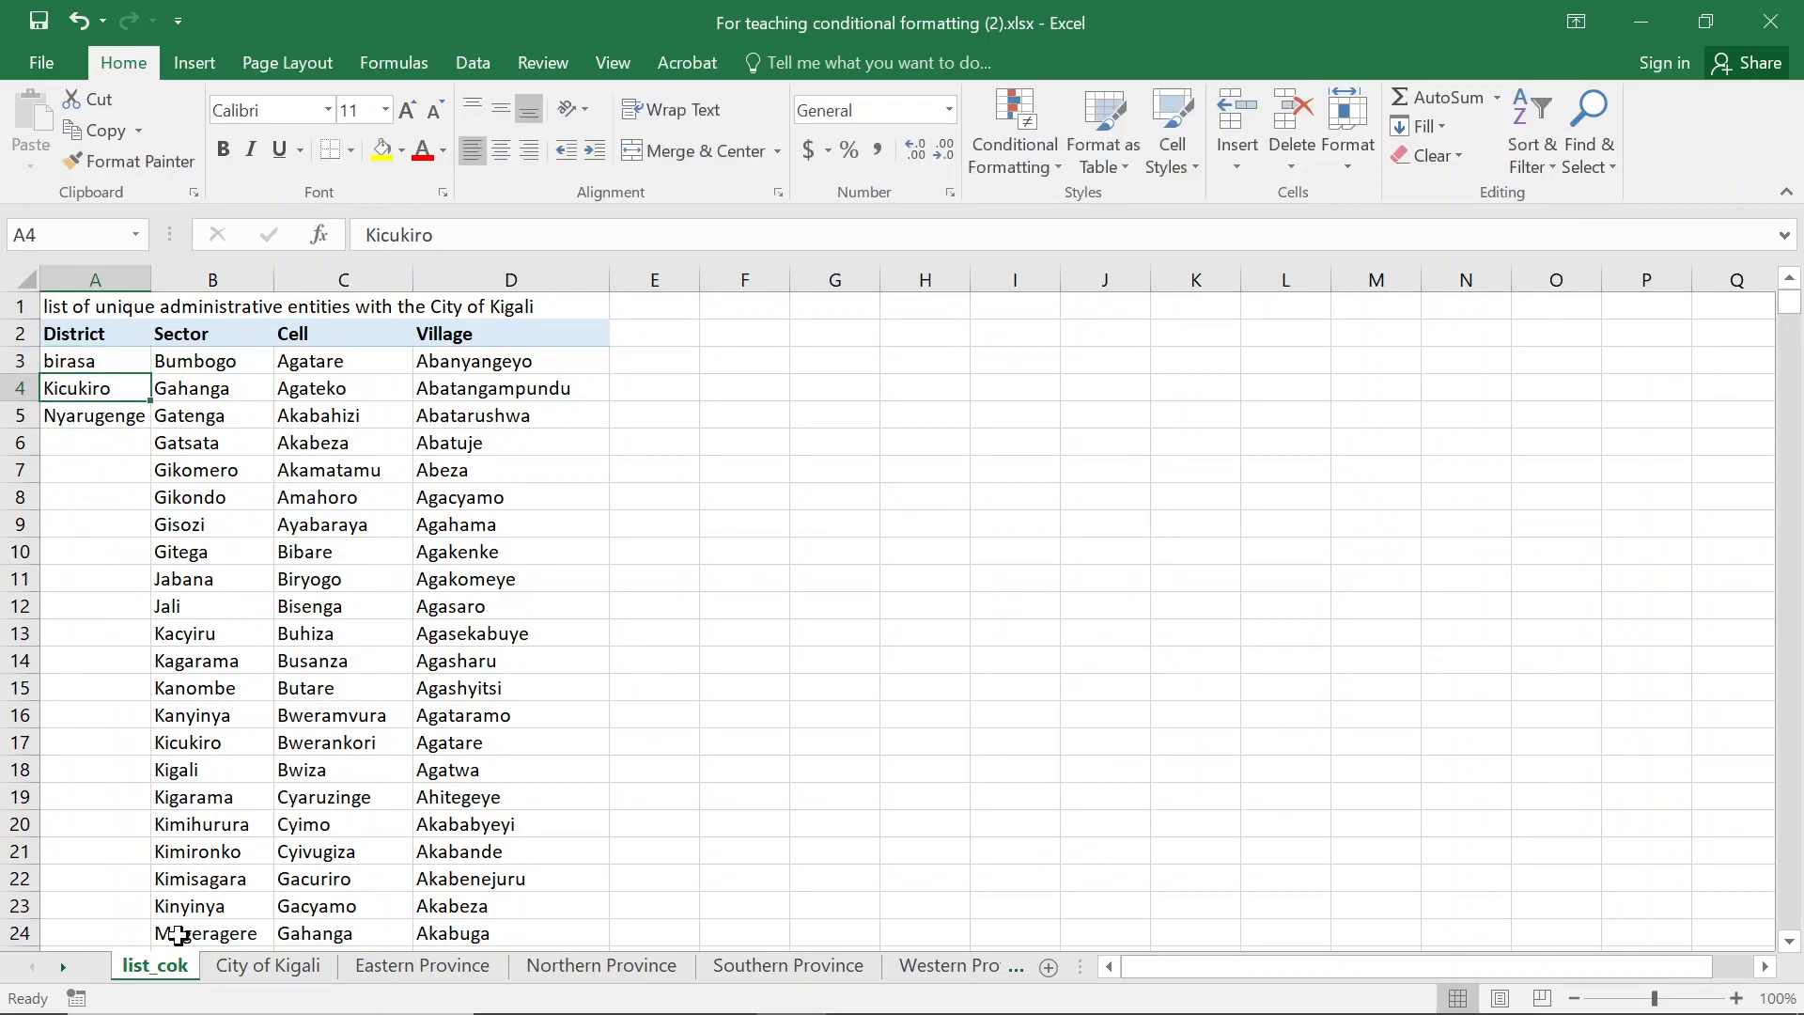
left_click(240, 967)
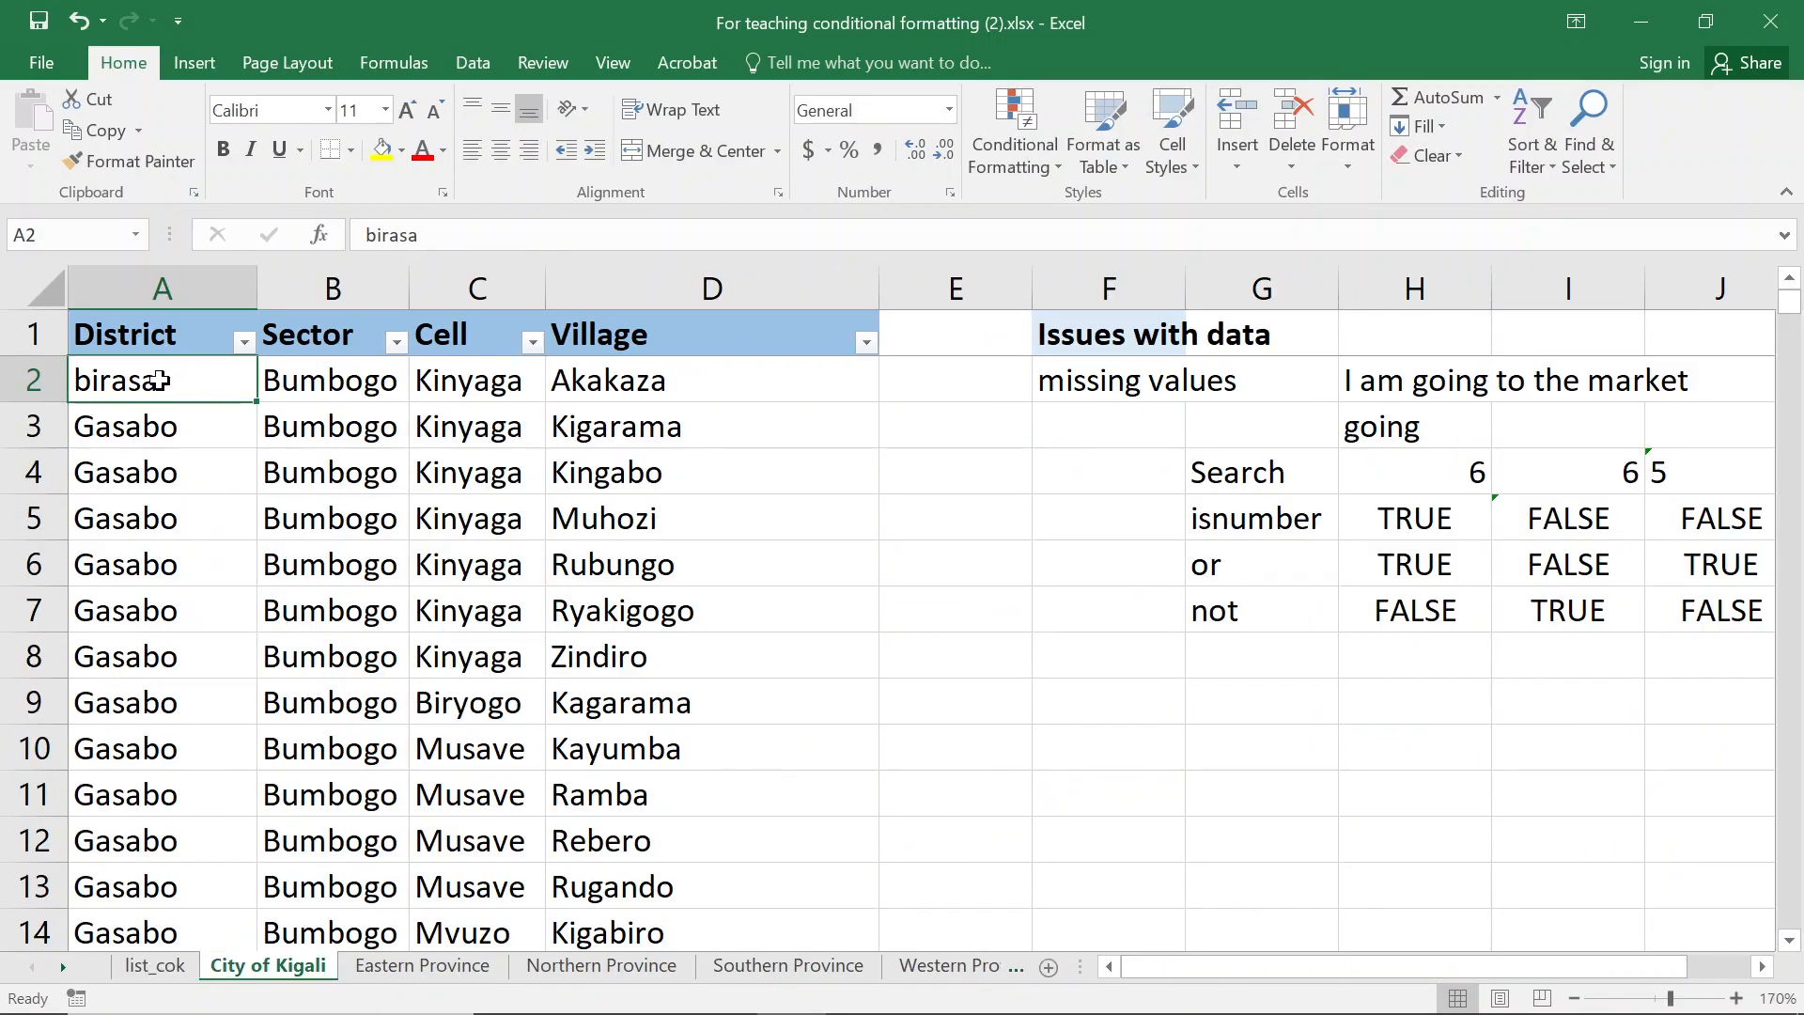
Restore Gasabo as the district in A3 on list_cok and recheck A2 on the City of Kigali sheet
left_click(156, 966)
left_click(77, 363)
type("Gasabo")
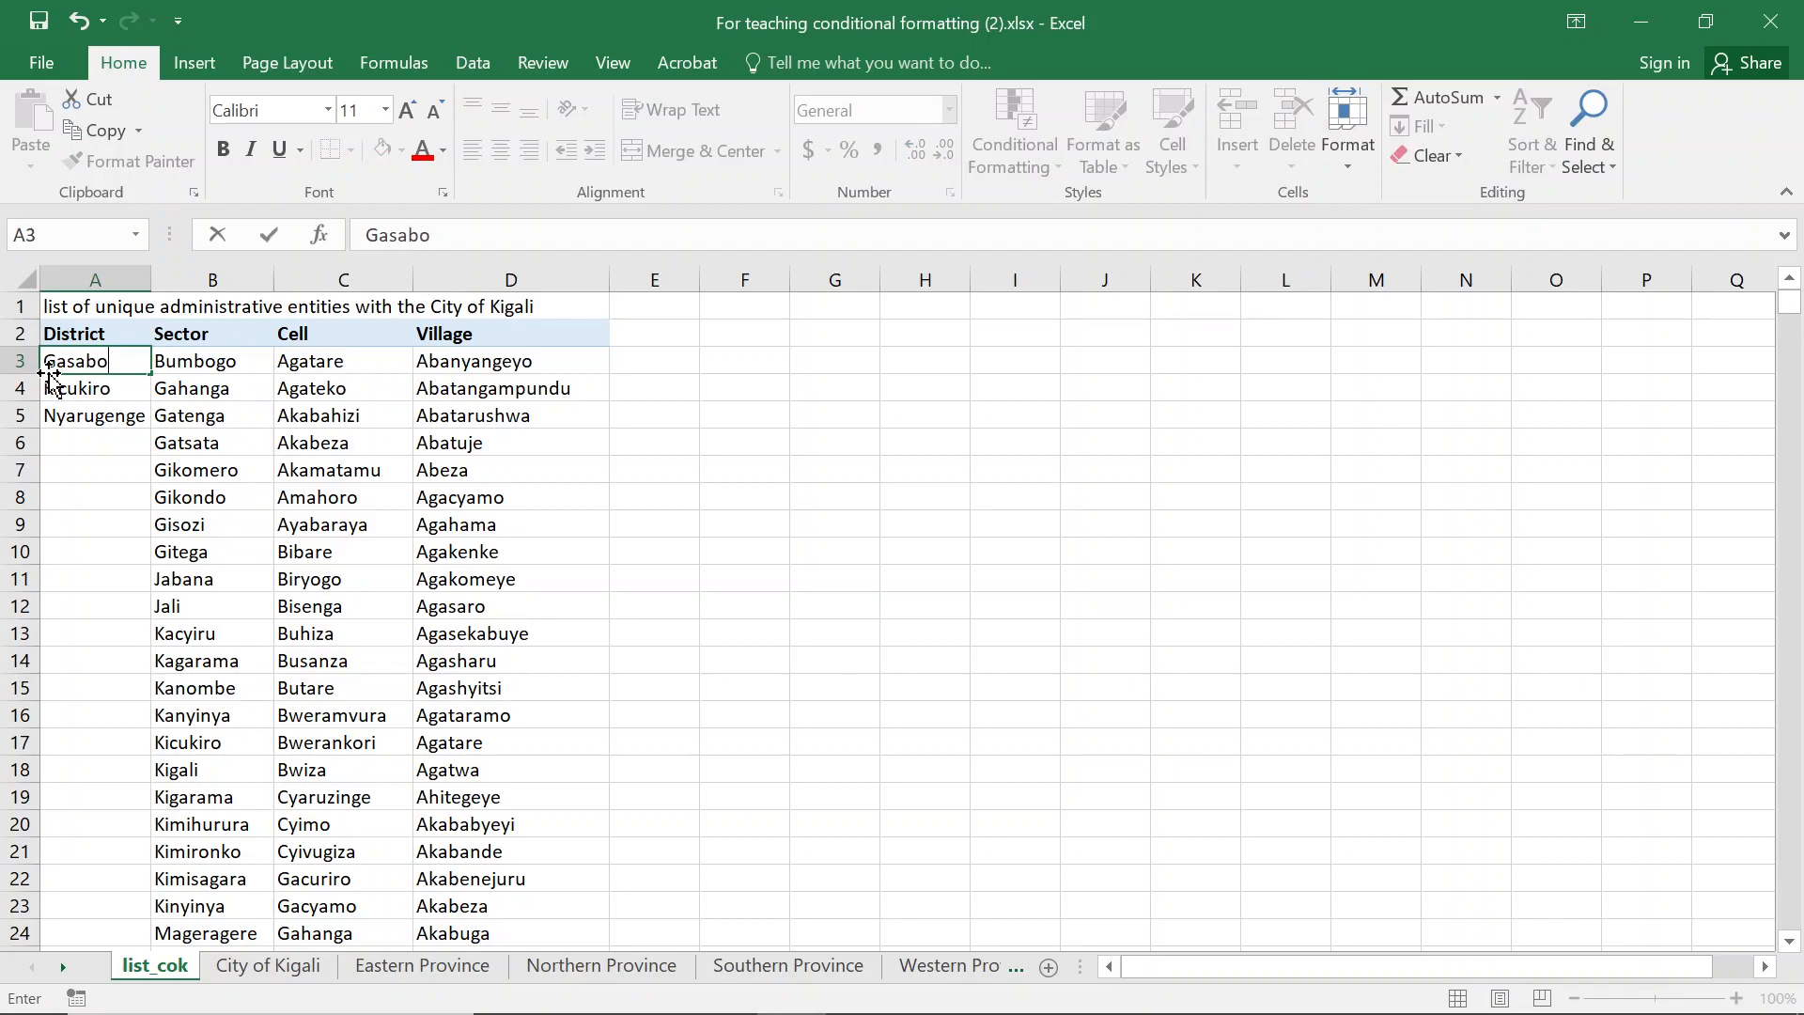
key("Return")
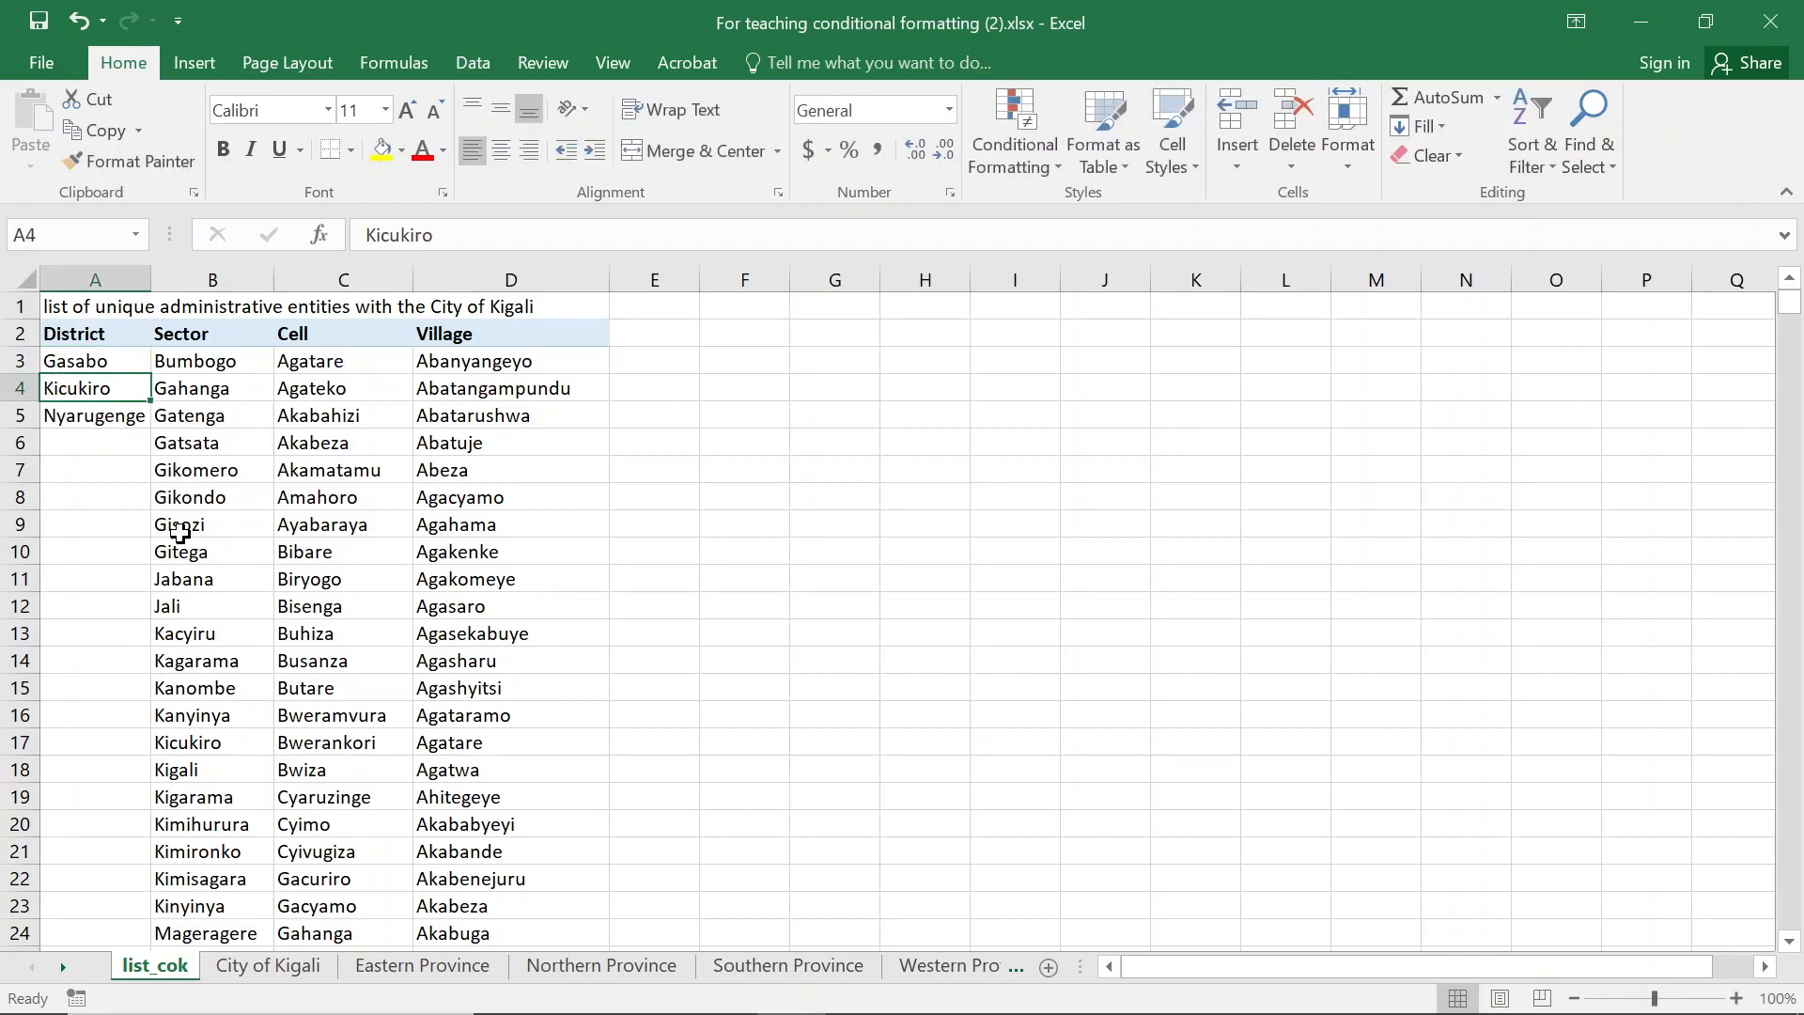
left_click(271, 968)
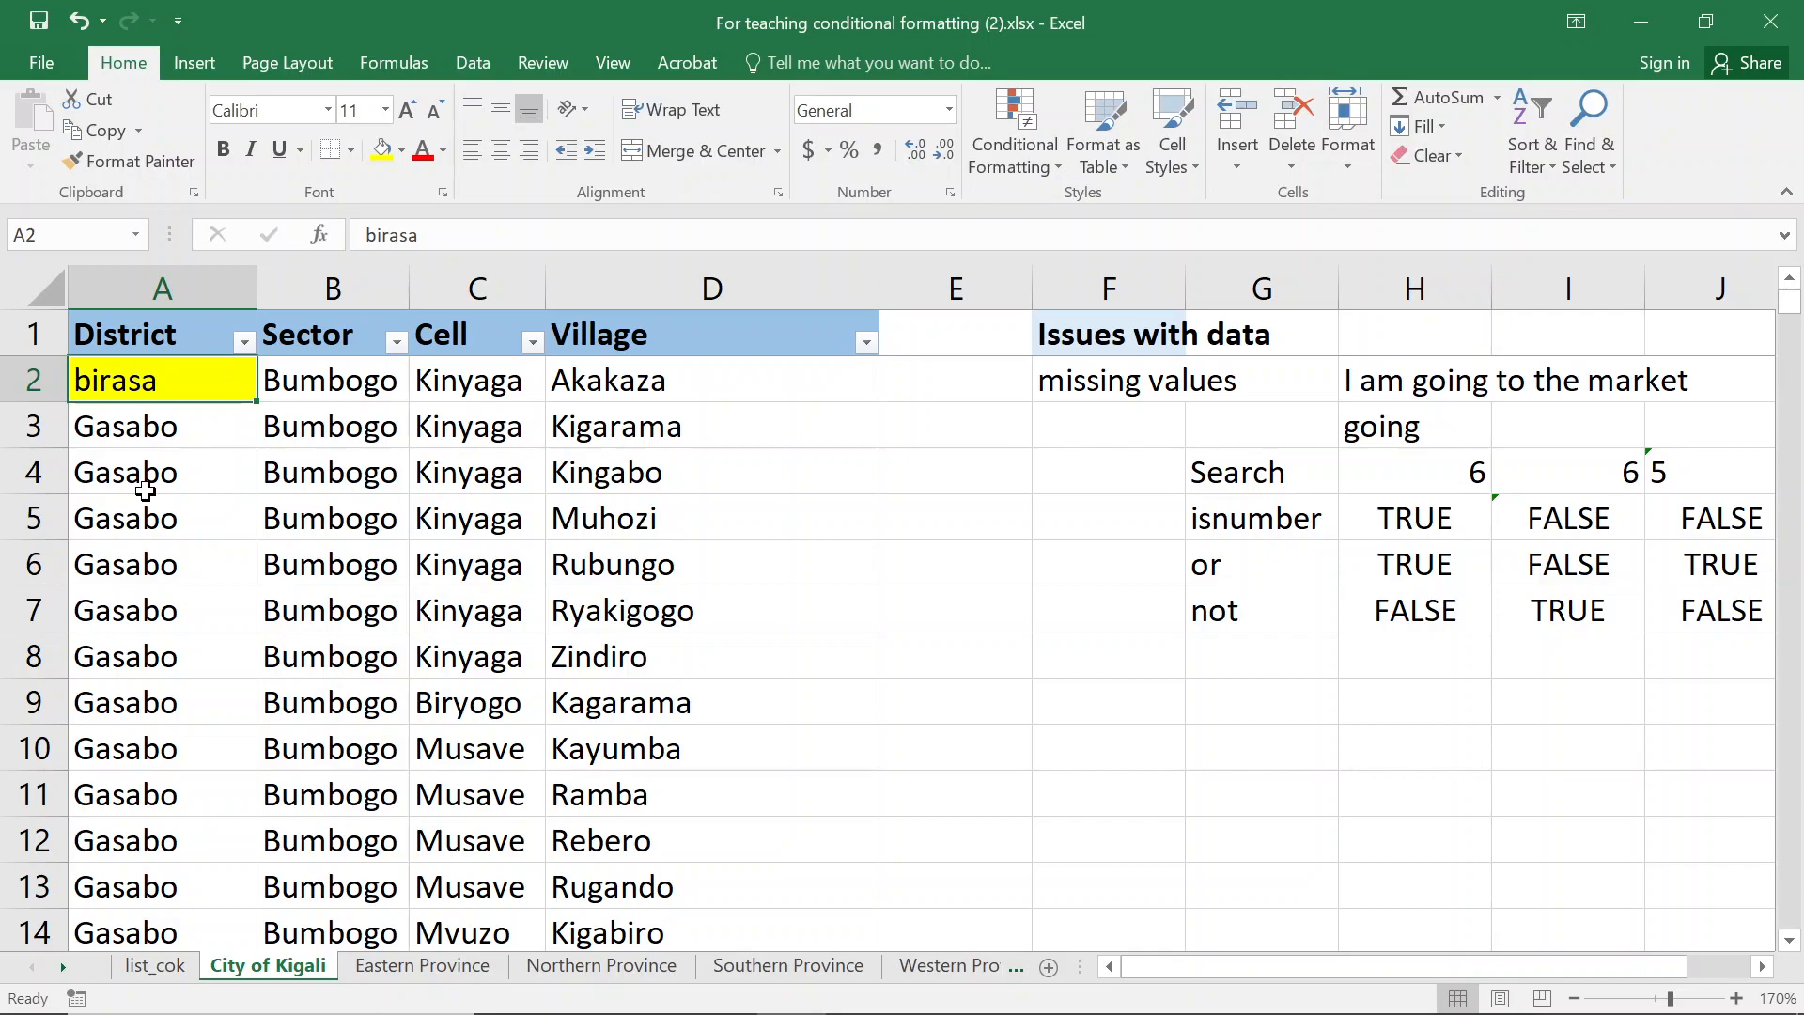
Set the district in cell A2 on the City of Kigali sheet back to Gasabo
type("Fa")
key("BackSpace")
key("BackSpace")
type("Gas")
key("Return")
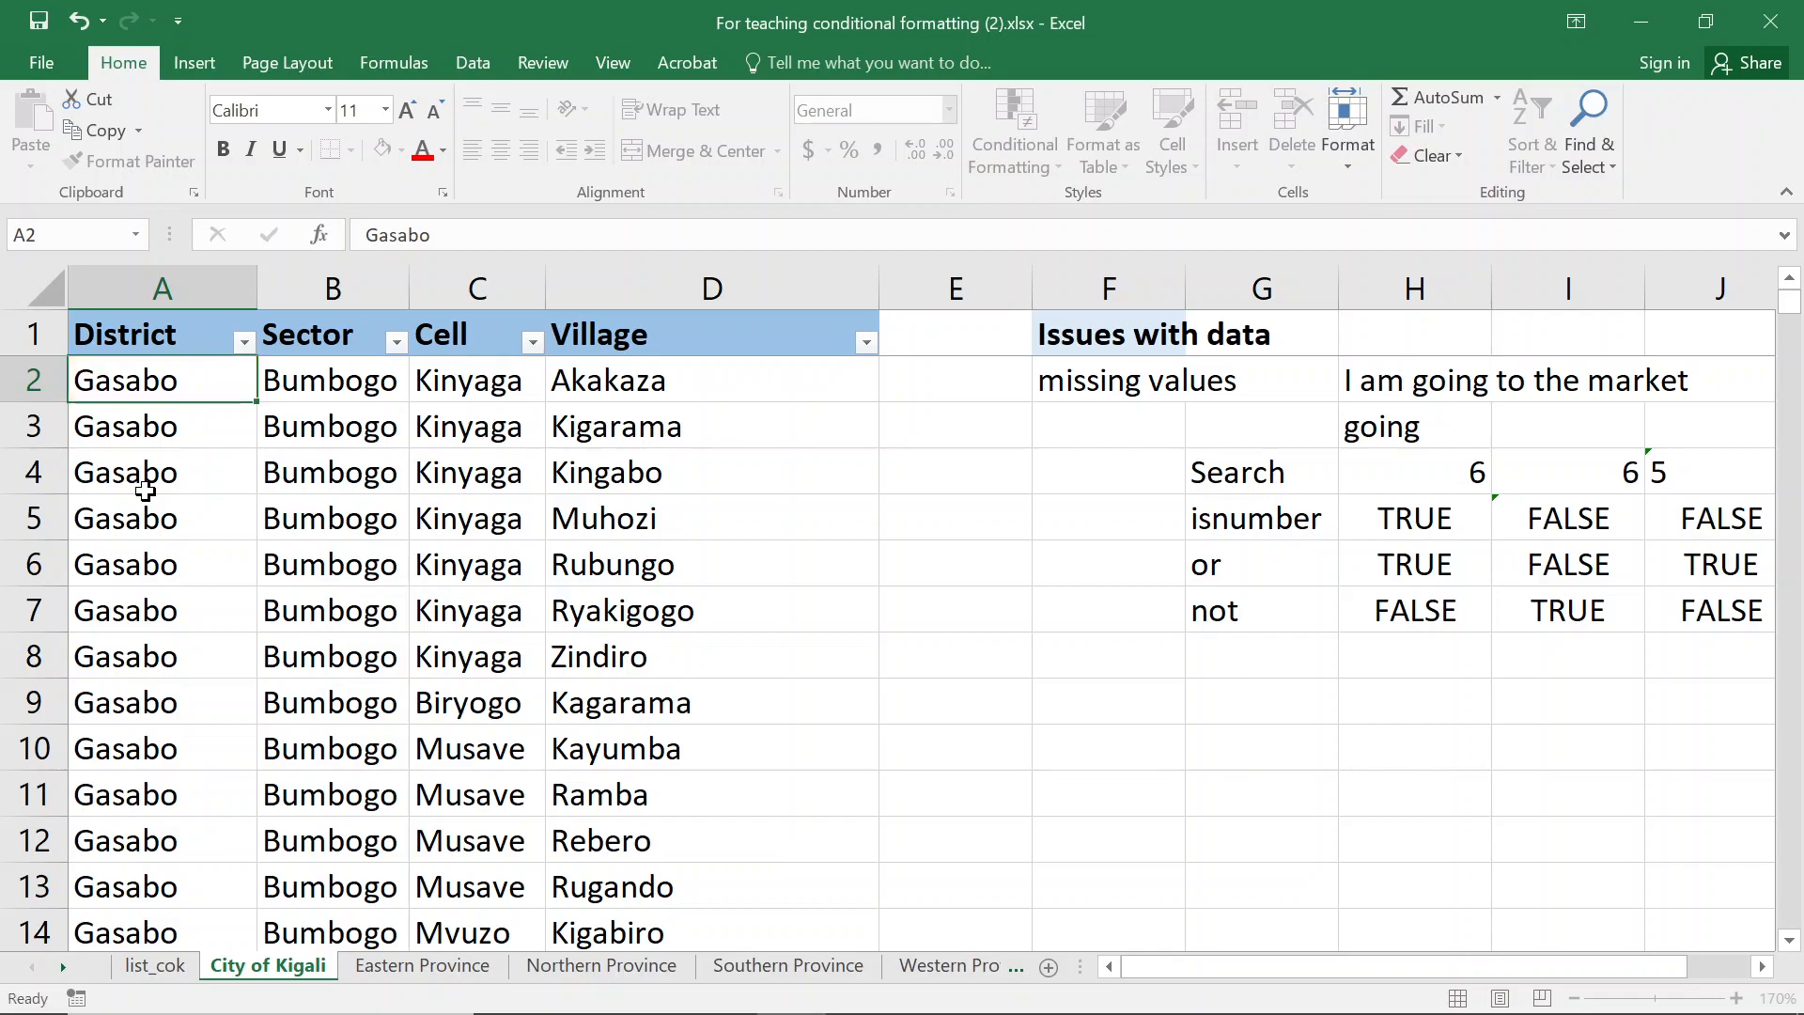
left_click(143, 380)
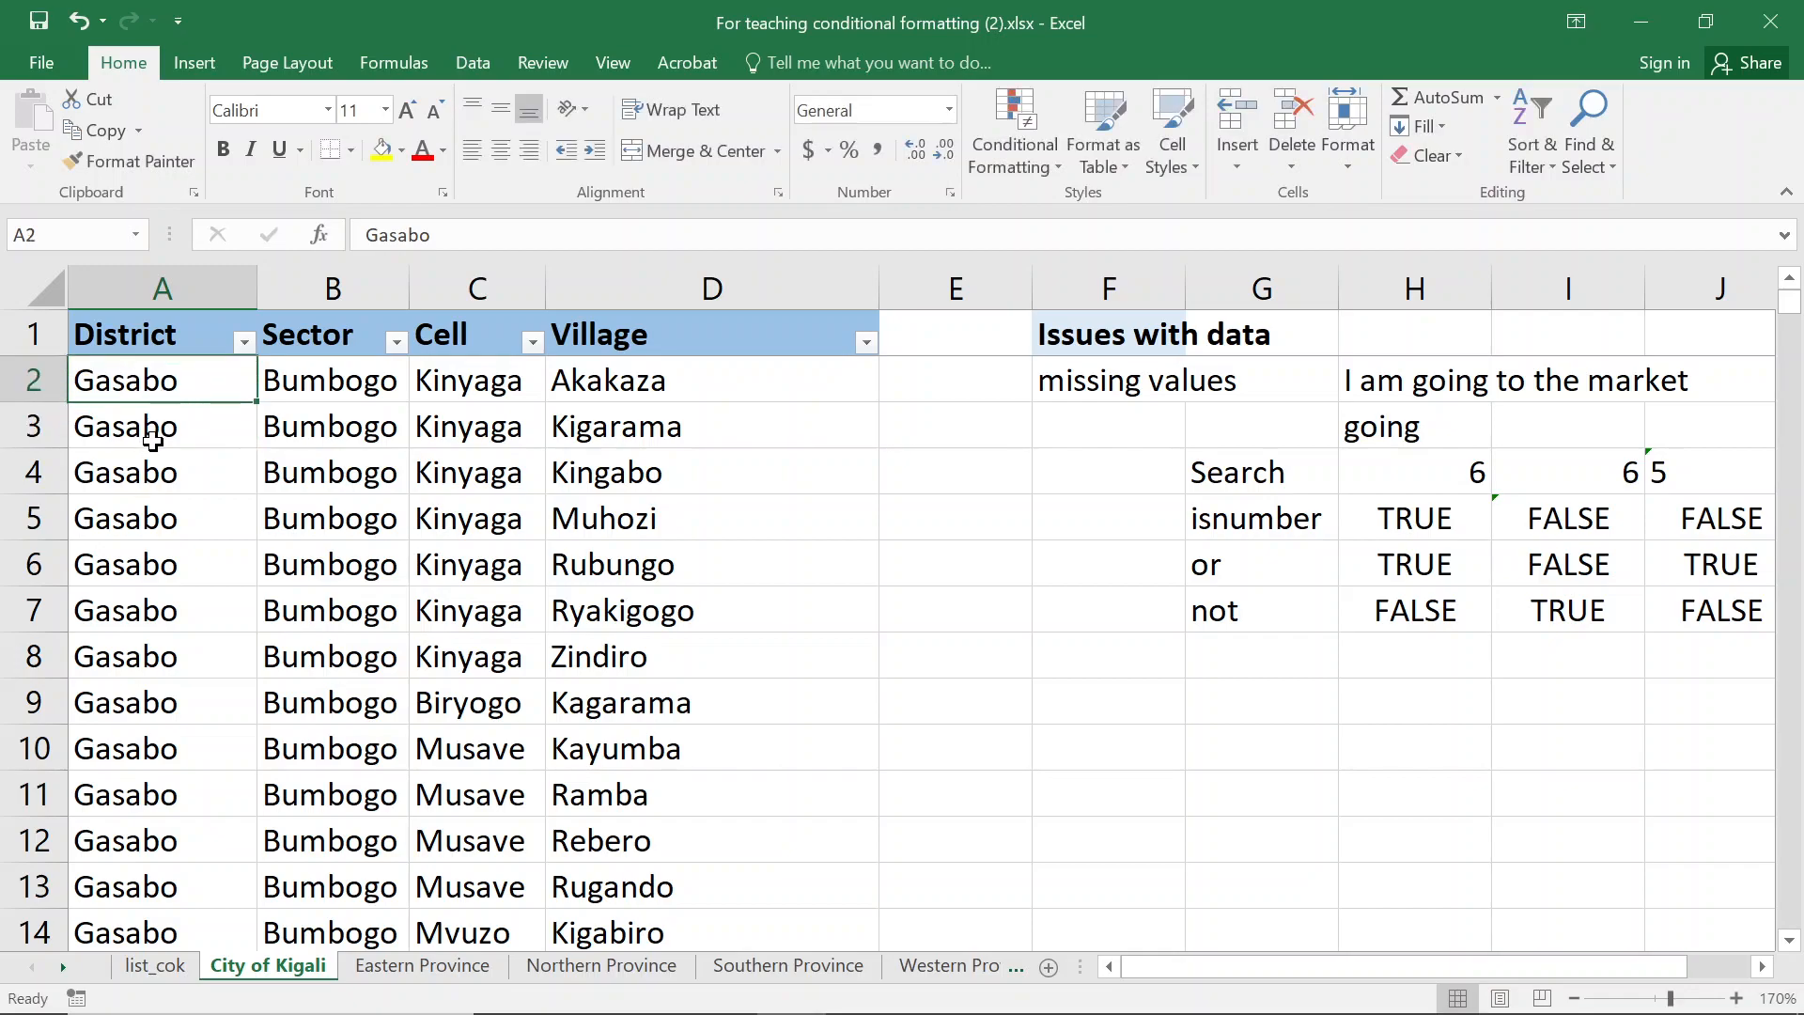
Enter Birasa as the district in cell A3 on the City of Kigali sheet
left_click(153, 431)
type("Birasa")
key("Return")
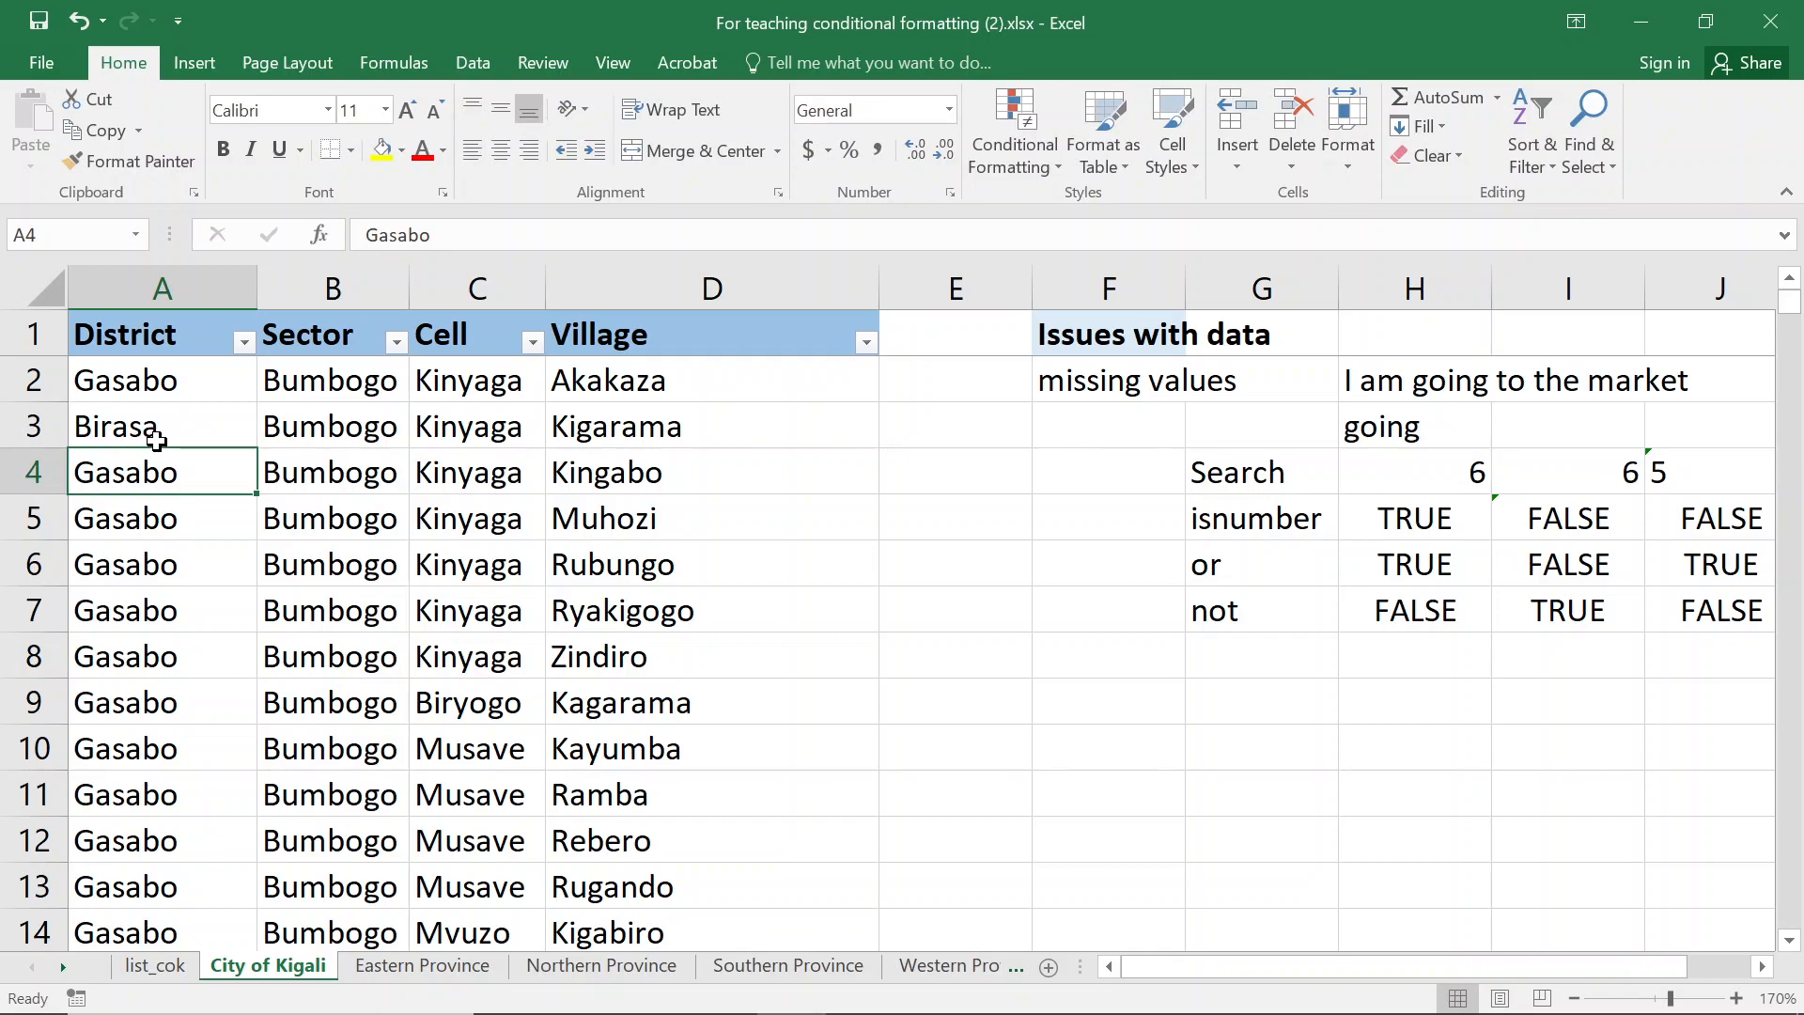
left_click(156, 439)
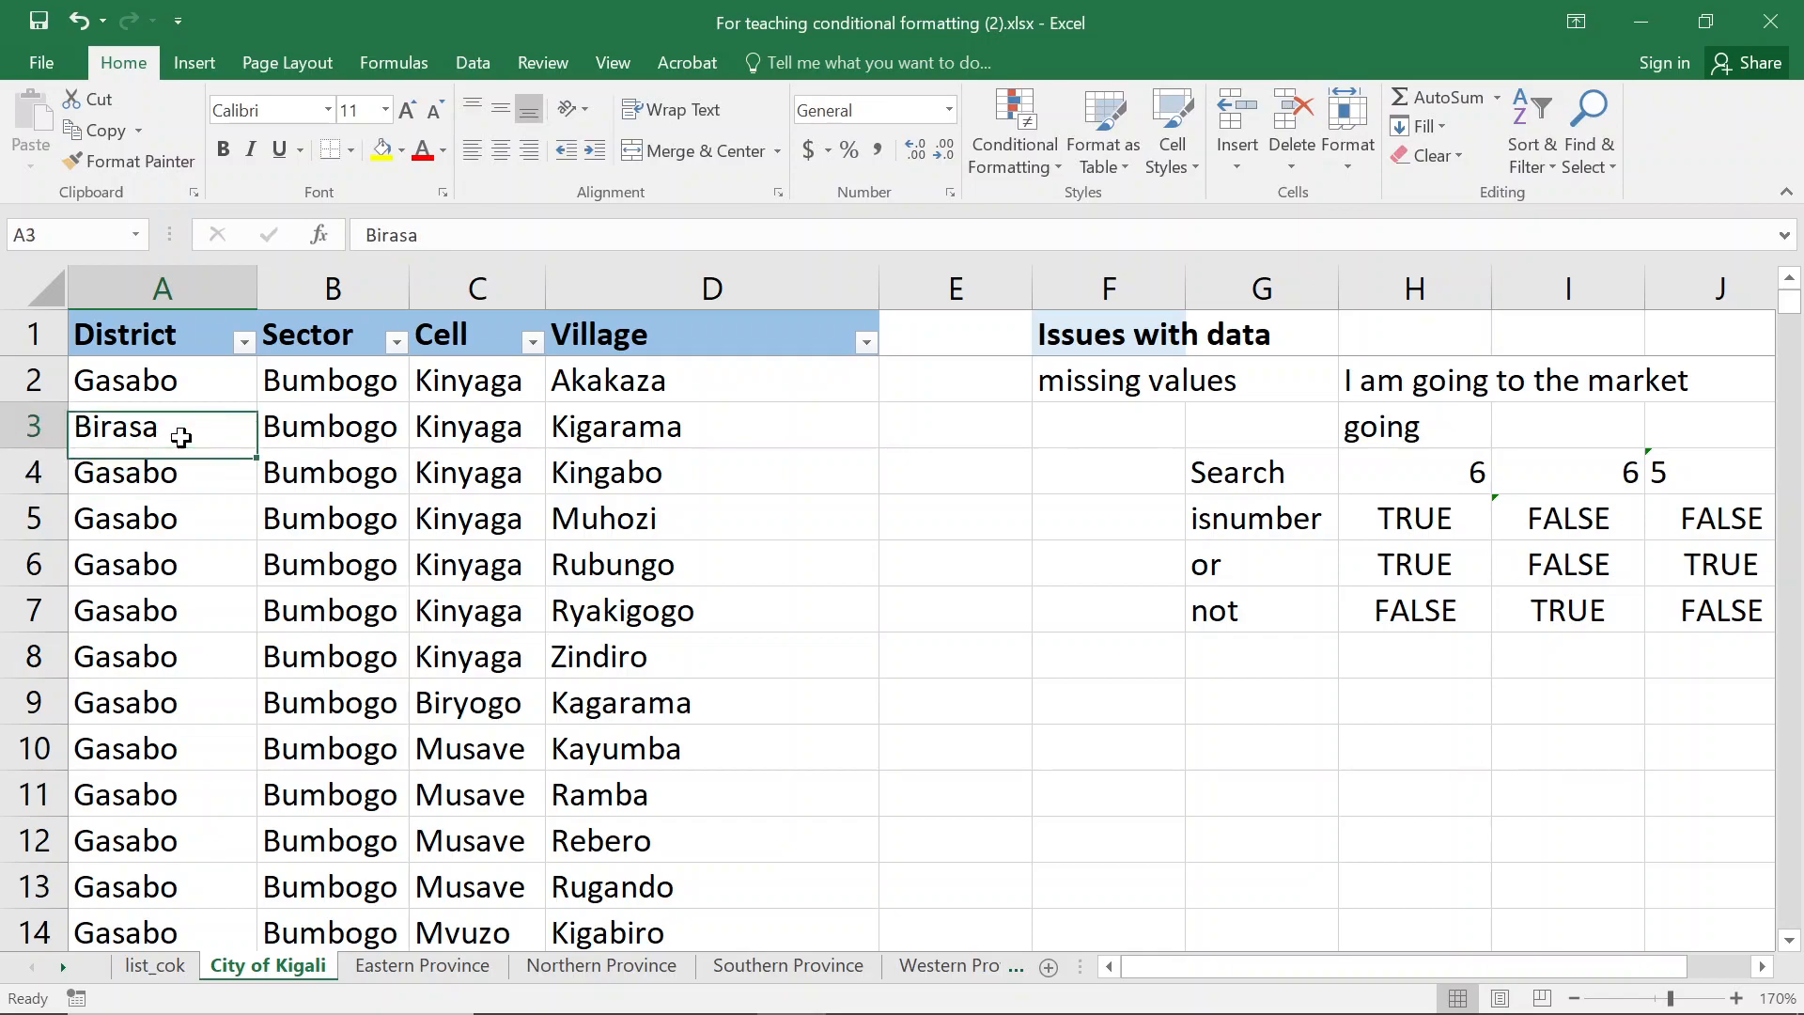
Check the list_cok reference districts against A2, A3 and the District cells below on City of Kigali
left_click(150, 965)
left_click_drag(73, 360, 77, 413)
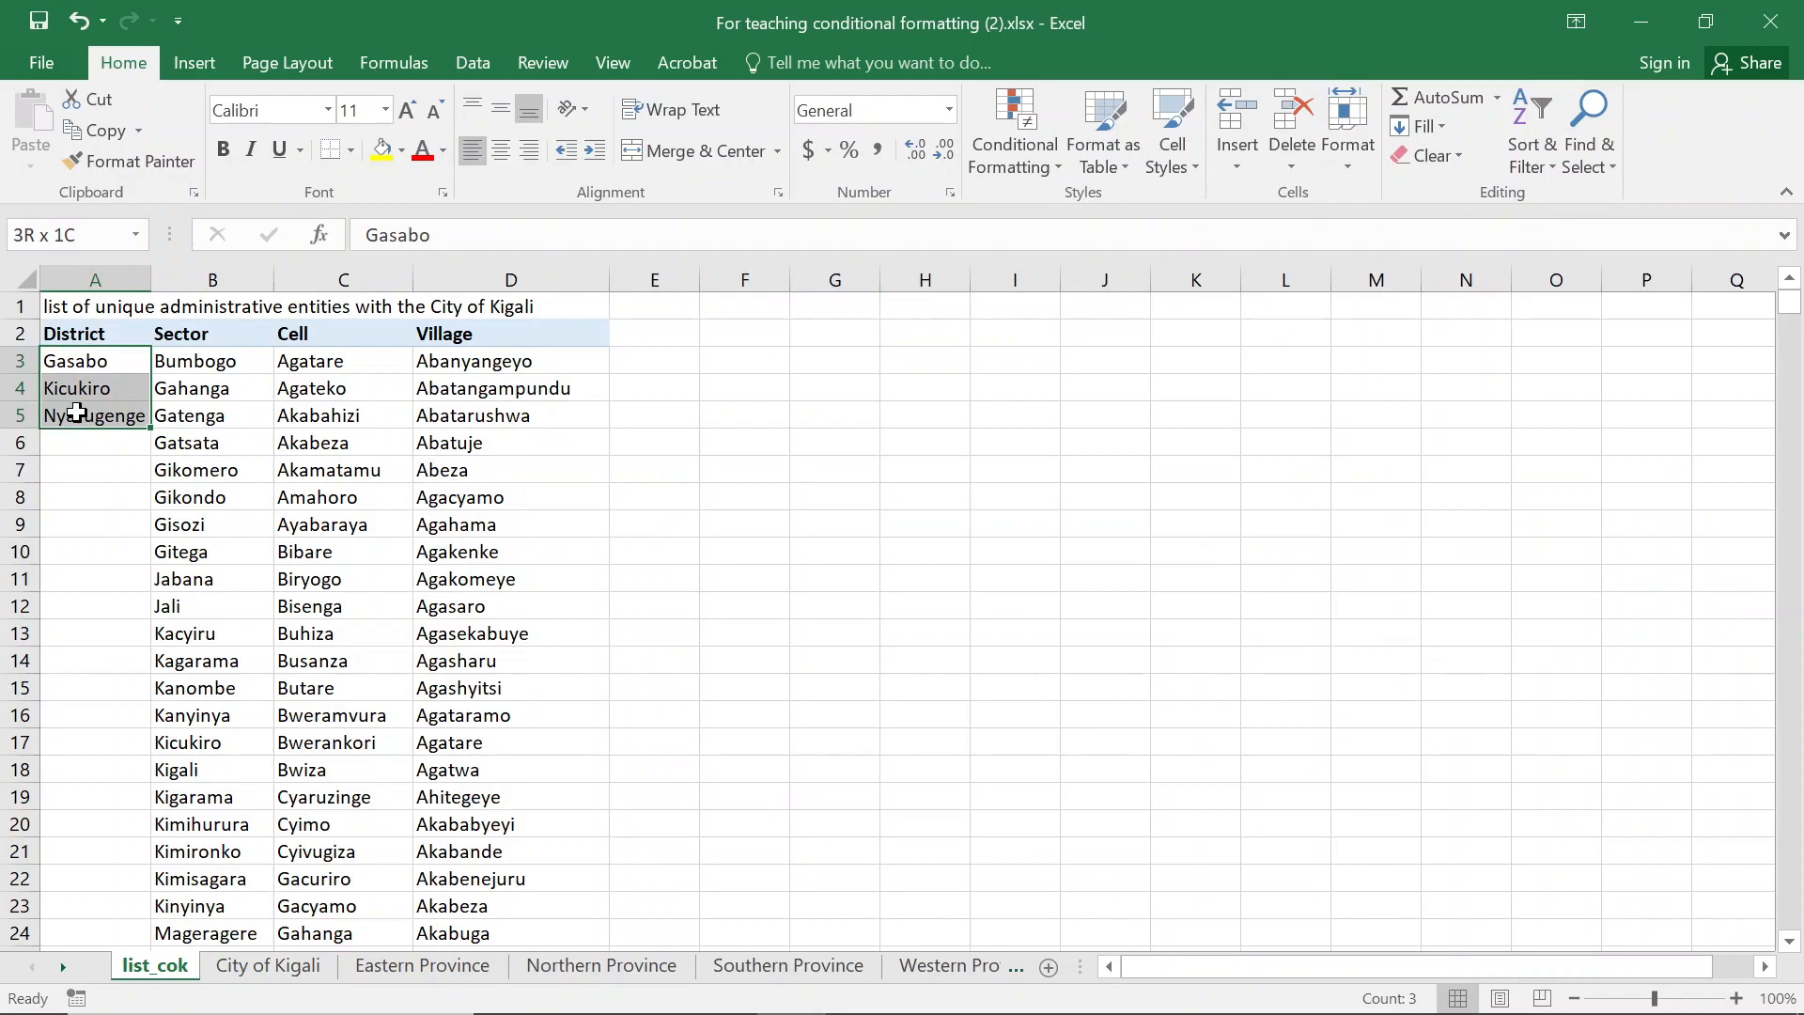
left_click(272, 966)
left_click(136, 381)
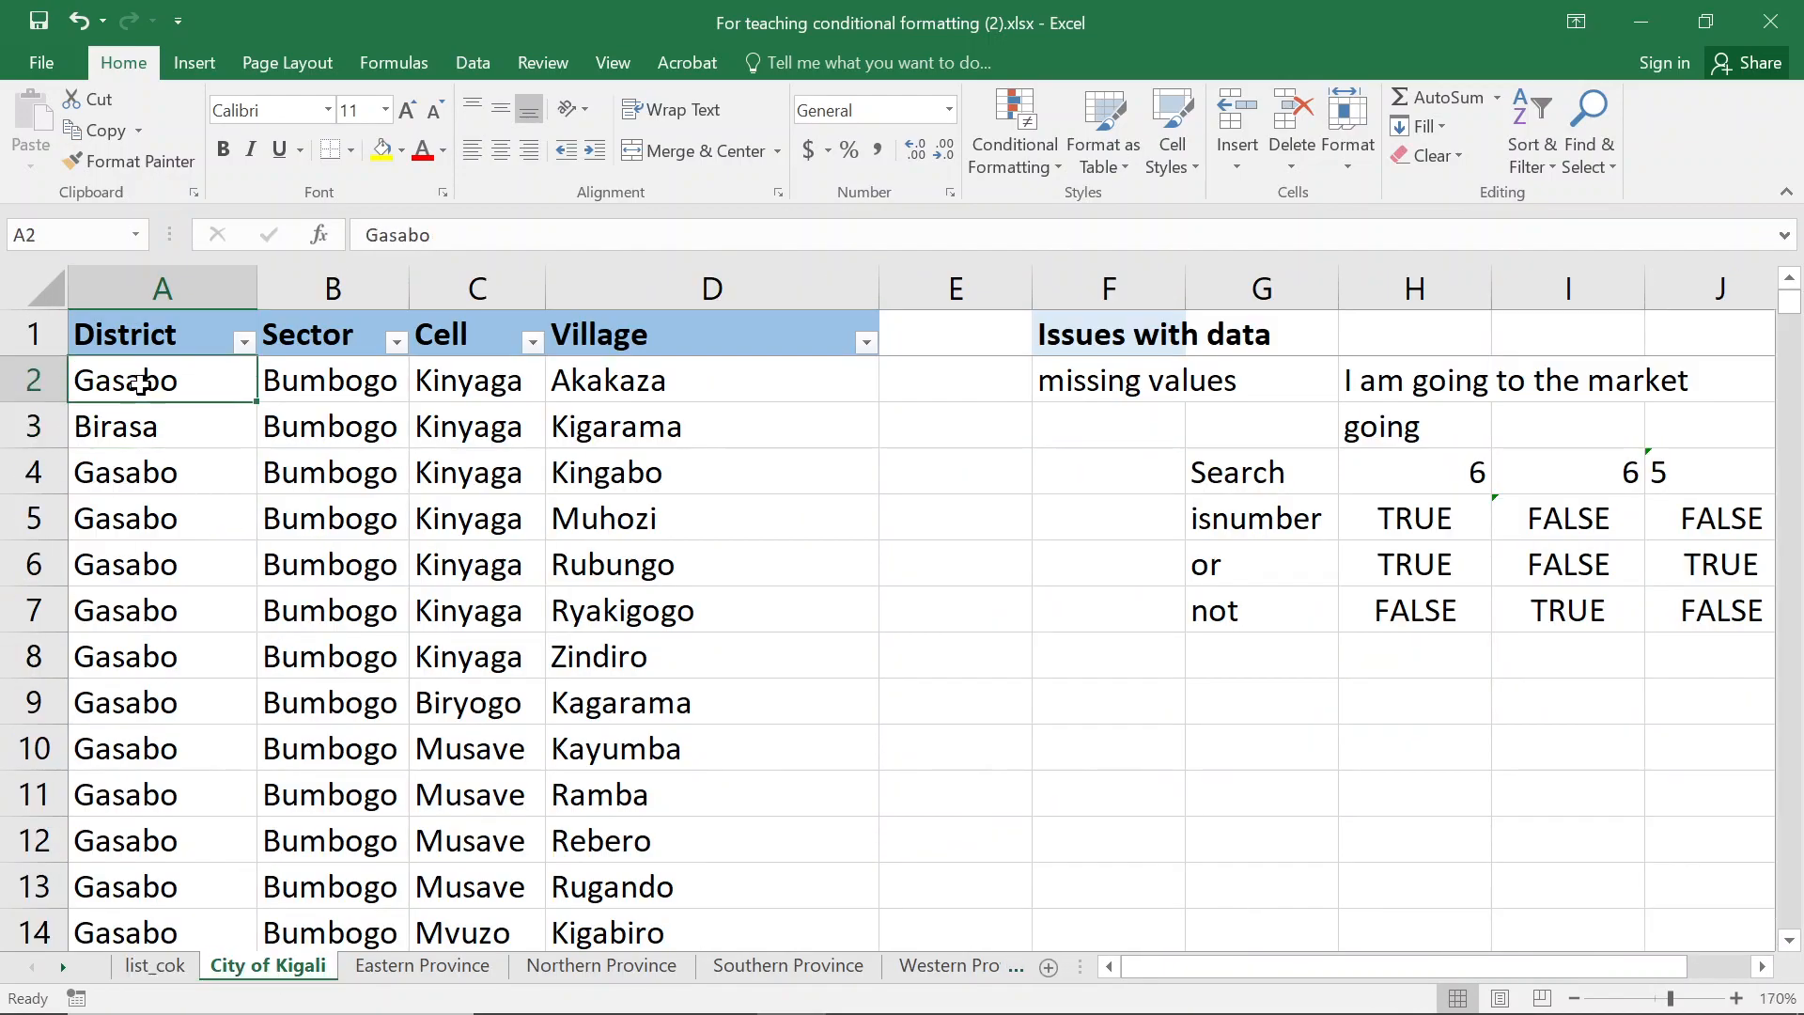
left_click(118, 437)
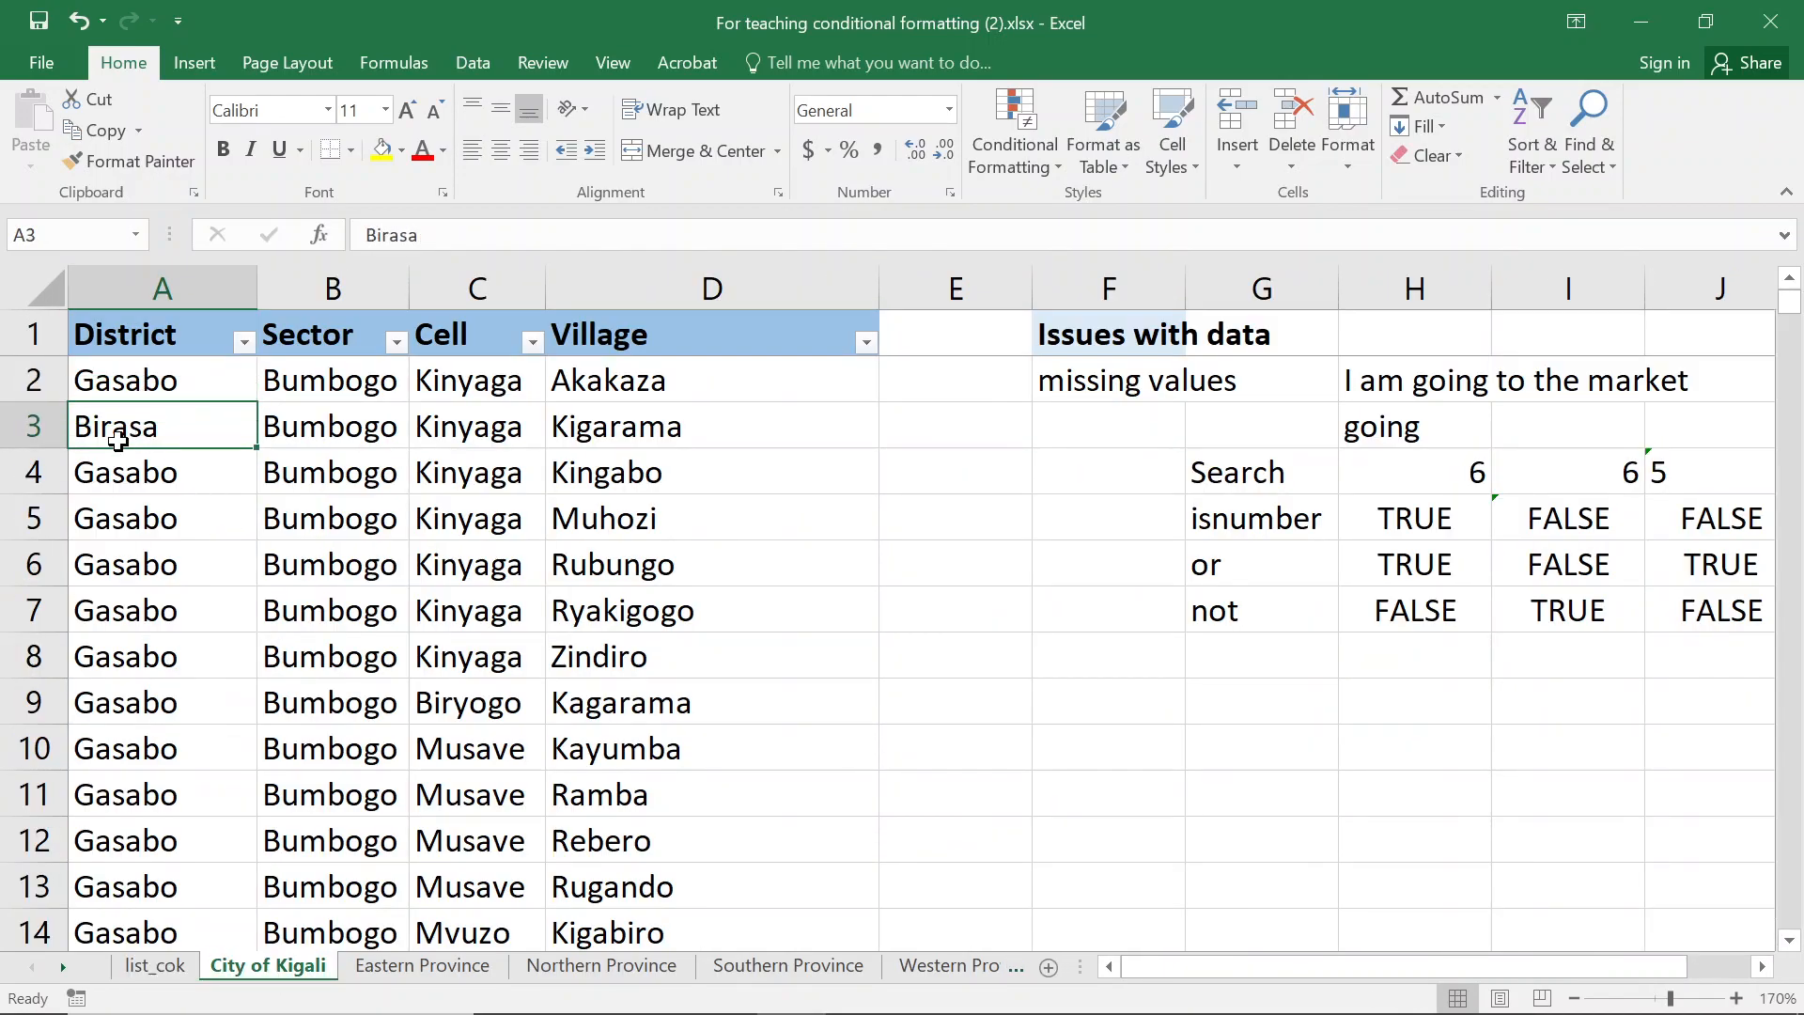
left_click(133, 381)
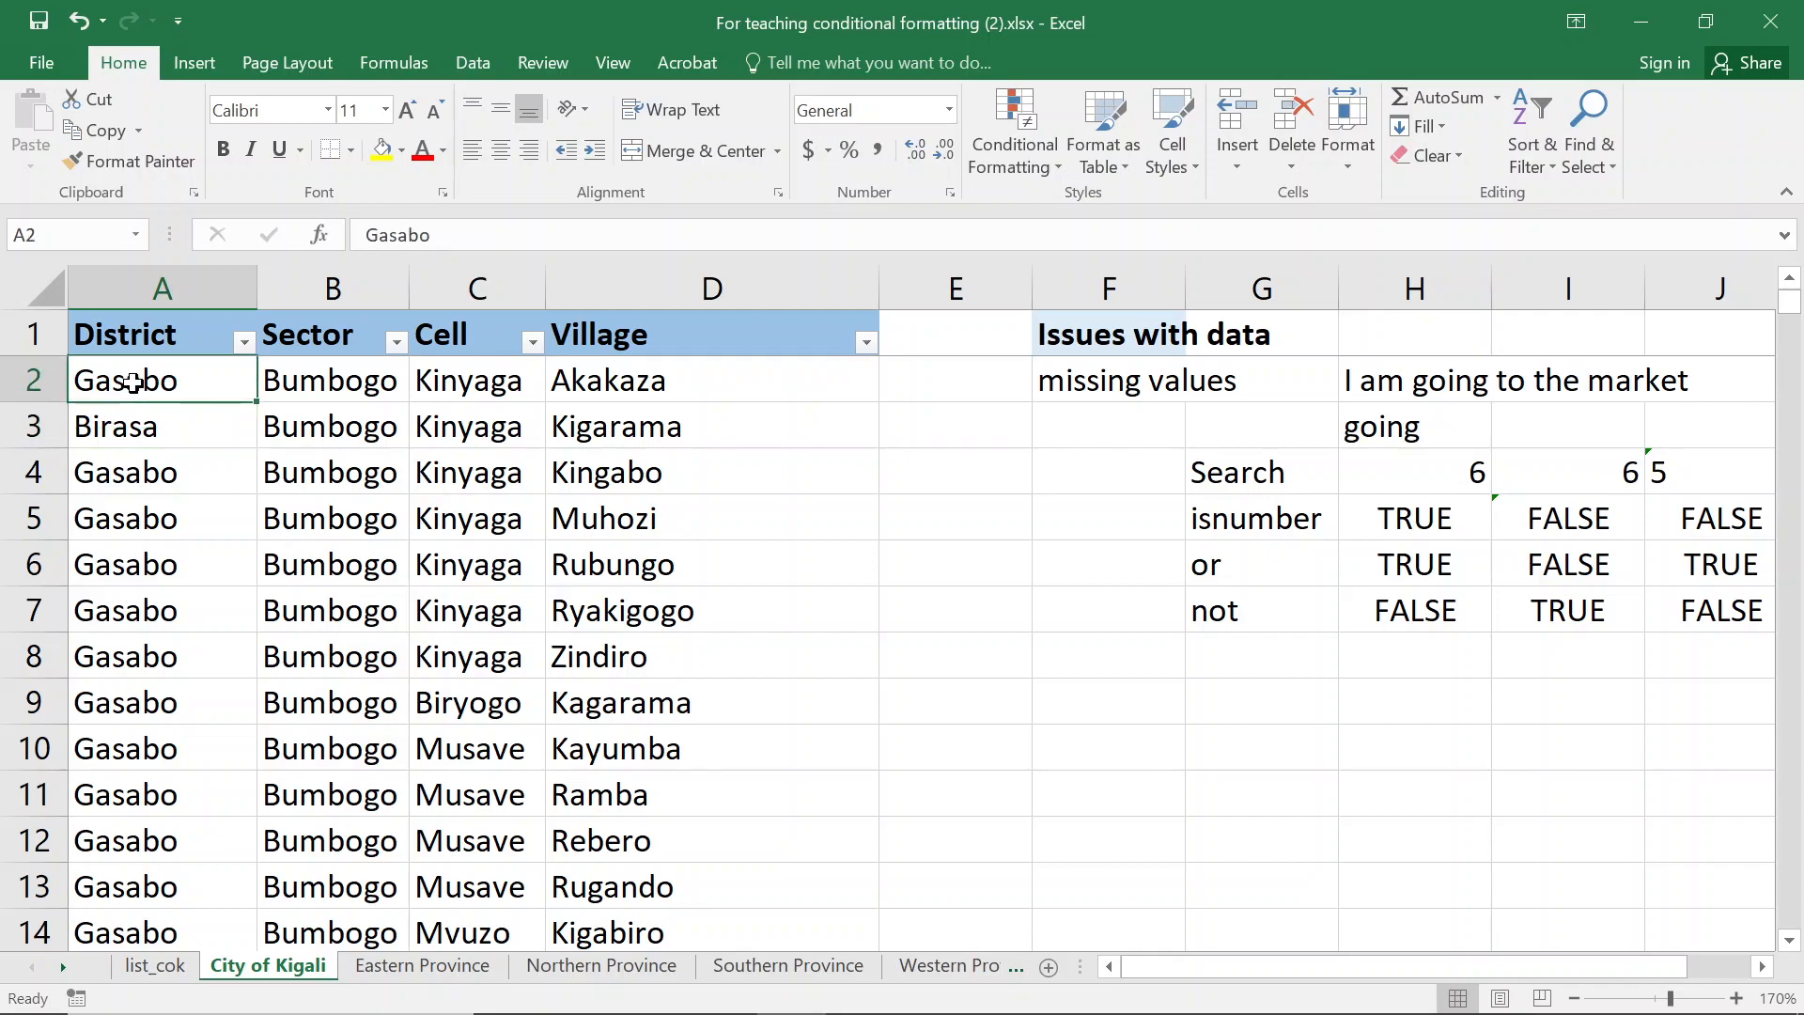
left_click(146, 286)
left_click(128, 393)
left_click_drag(168, 413, 165, 770)
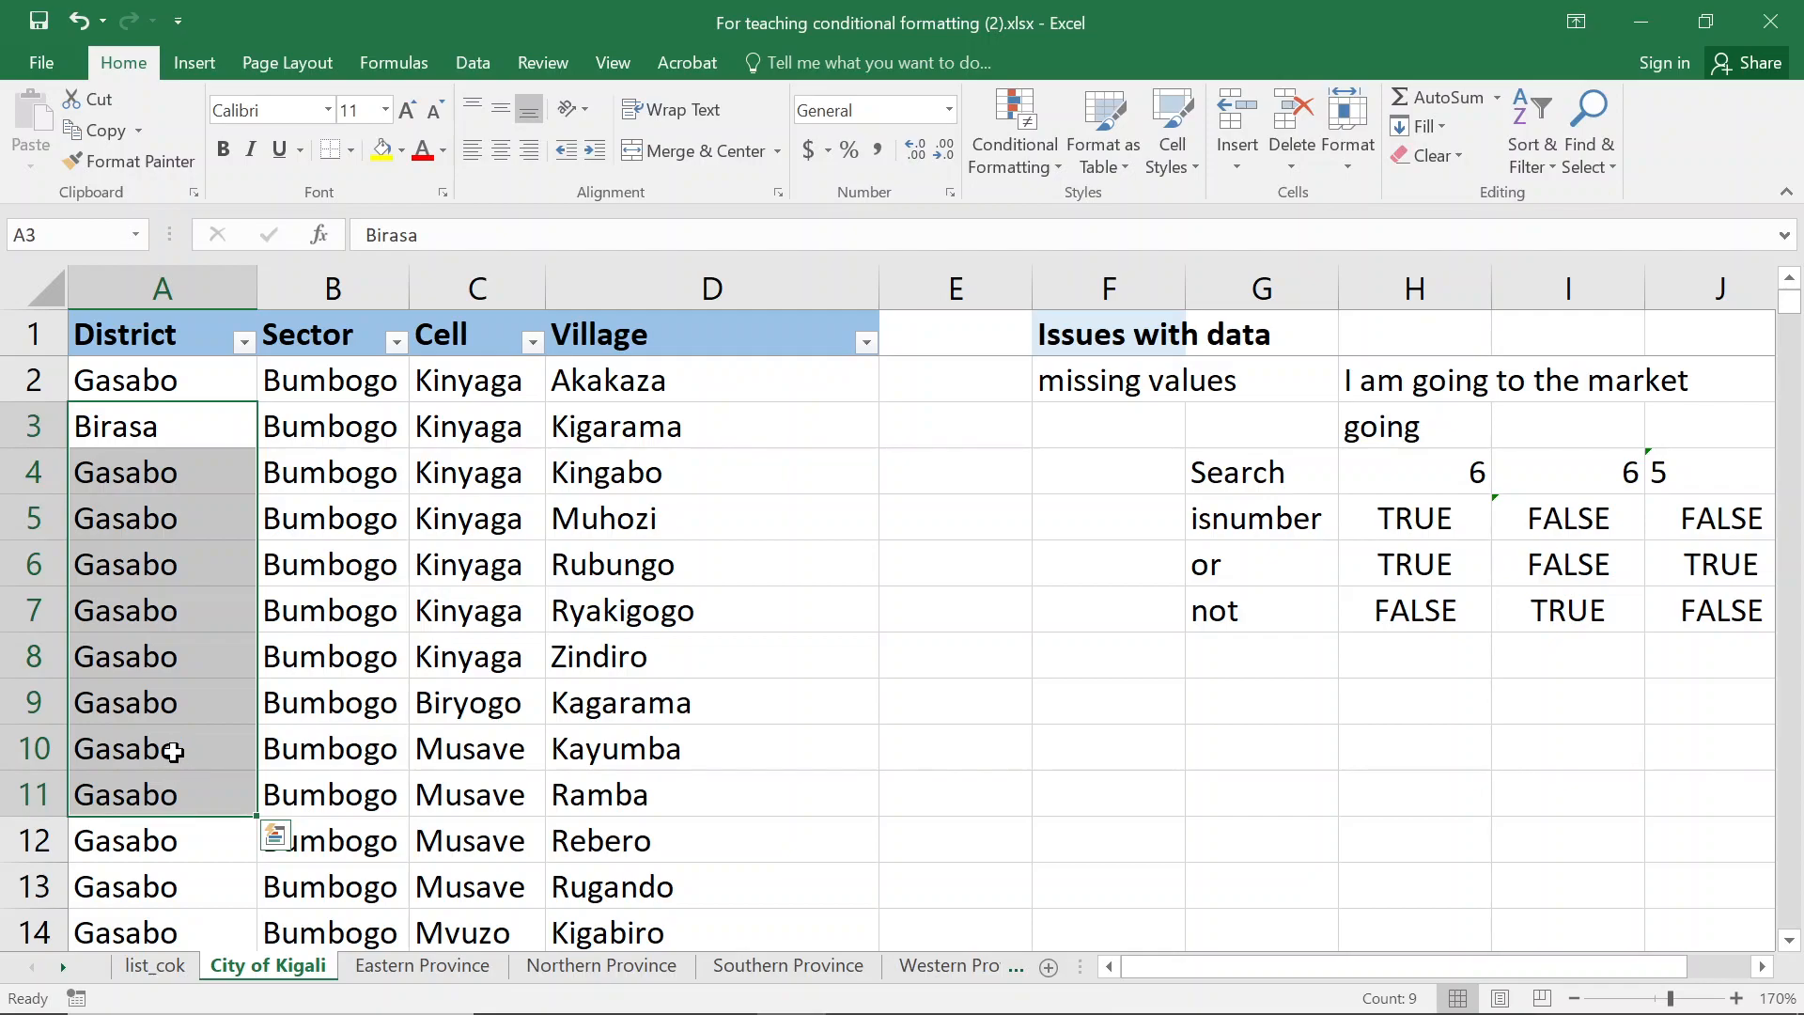
Copy the formatting of A2 to the District cells A3:A1177 with Format Painter, and check the first rows for flagged districts
left_click(150, 388)
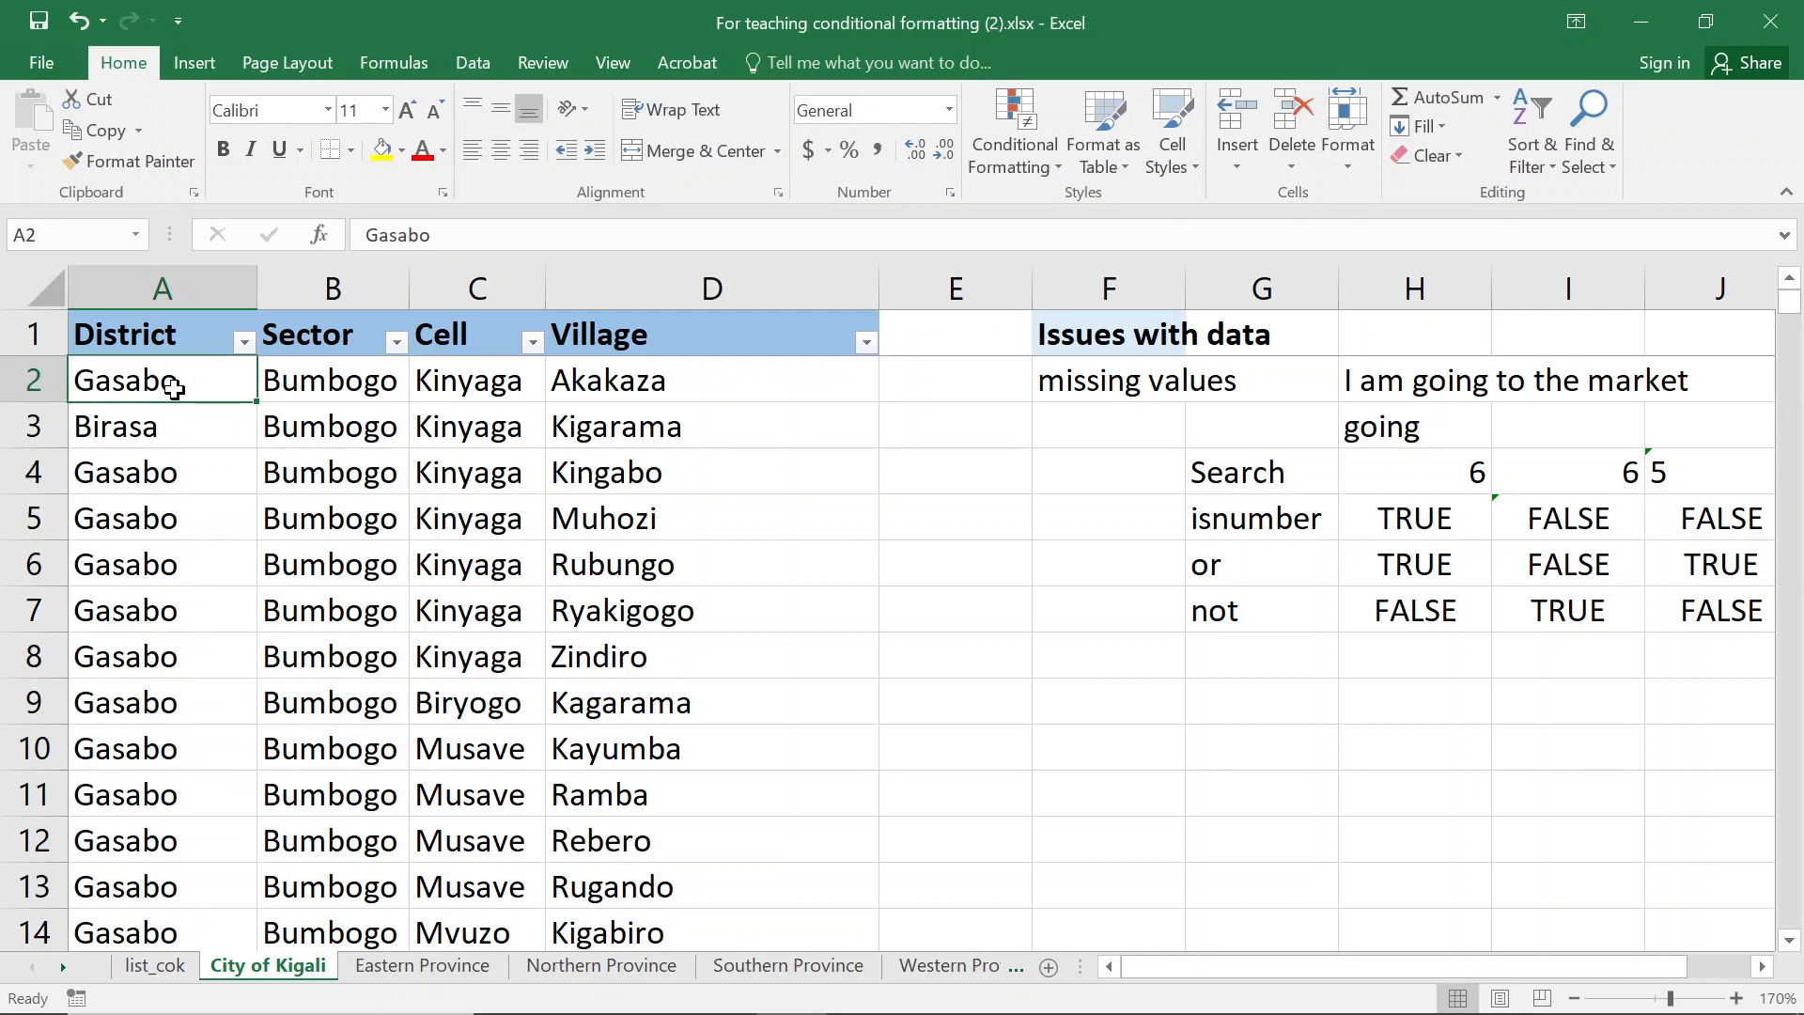
left_click(143, 165)
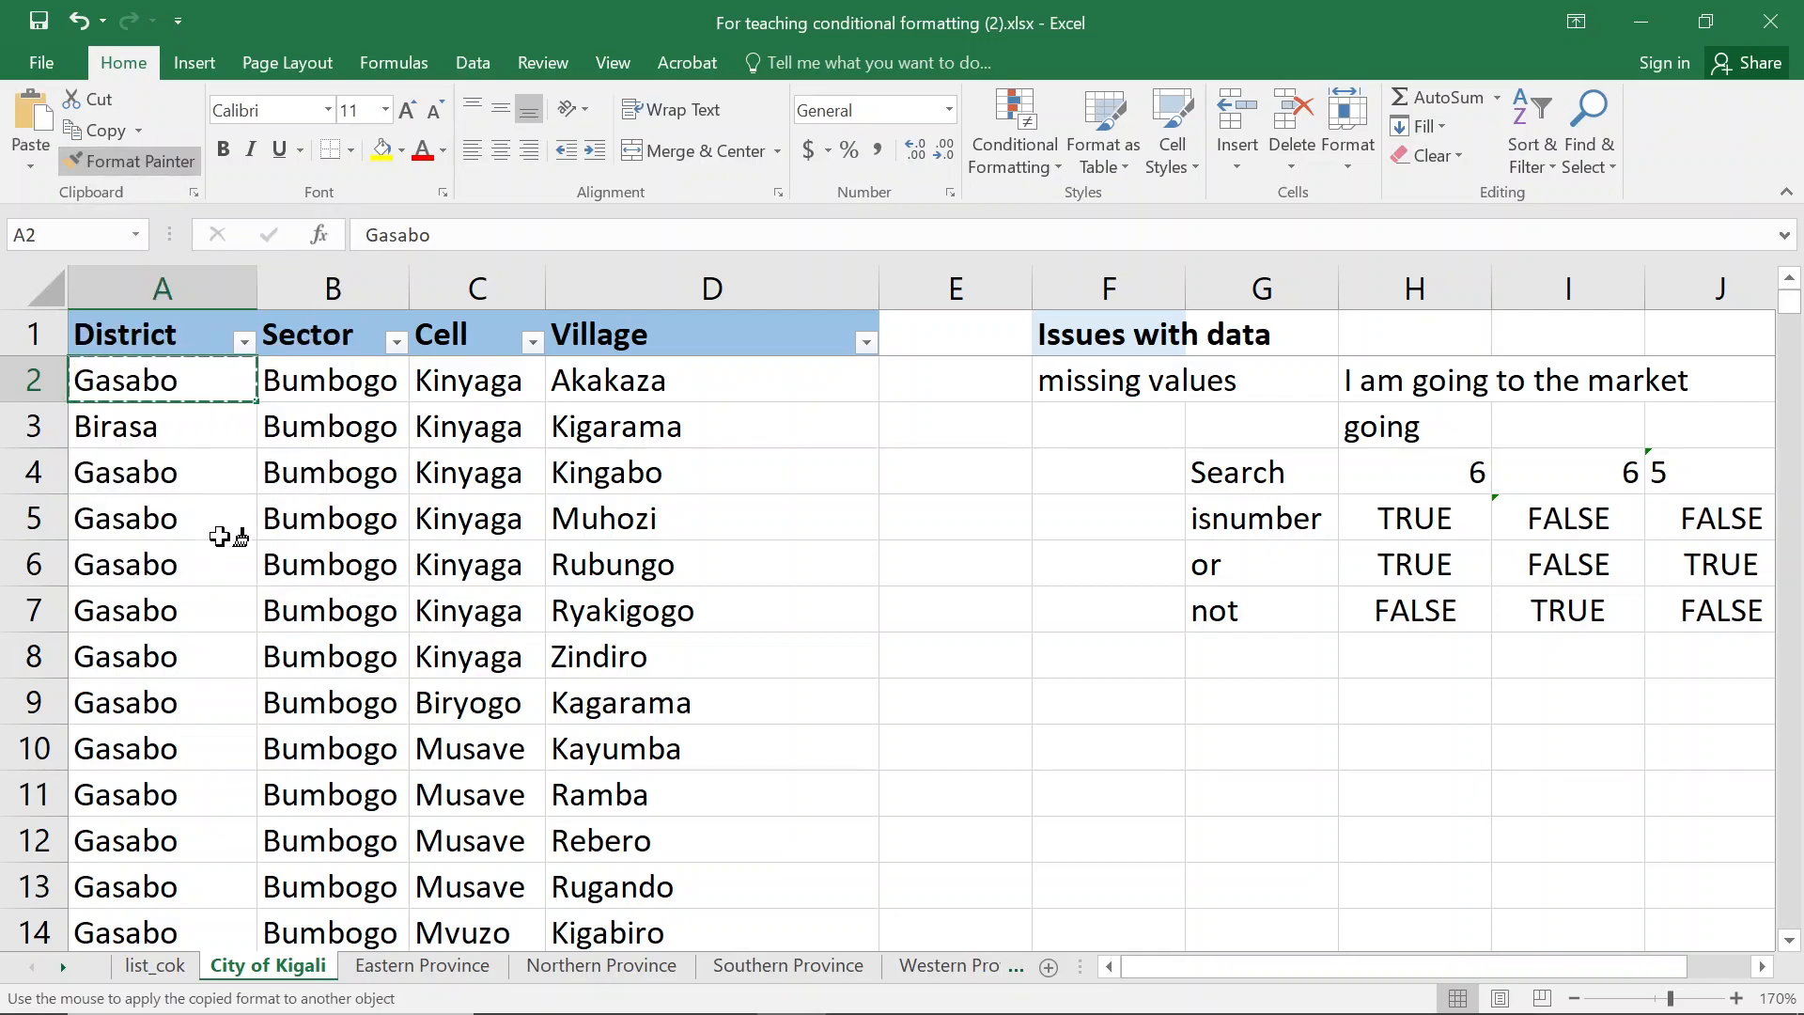
mouse_move(142, 434)
left_mouse_down()
mouse_move(235, 874)
mouse_move(112, 963)
left_mouse_up()
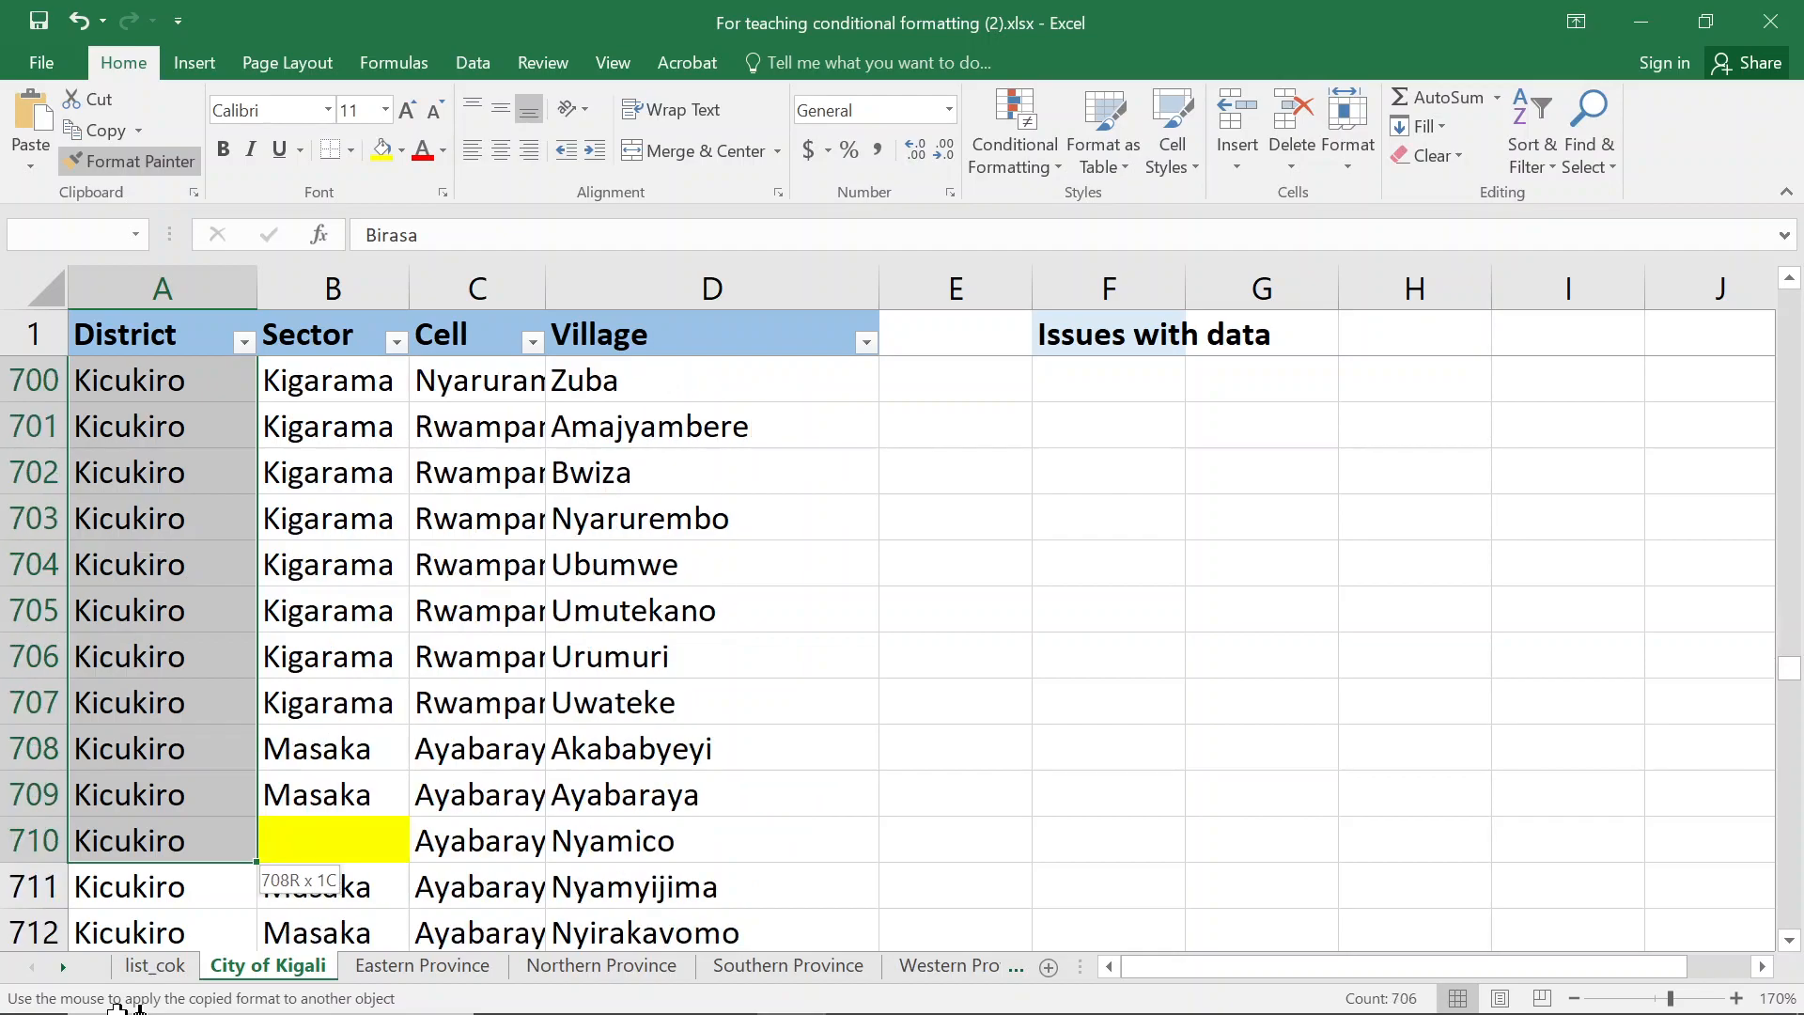
left_click_drag(117, 1008, 123, 832)
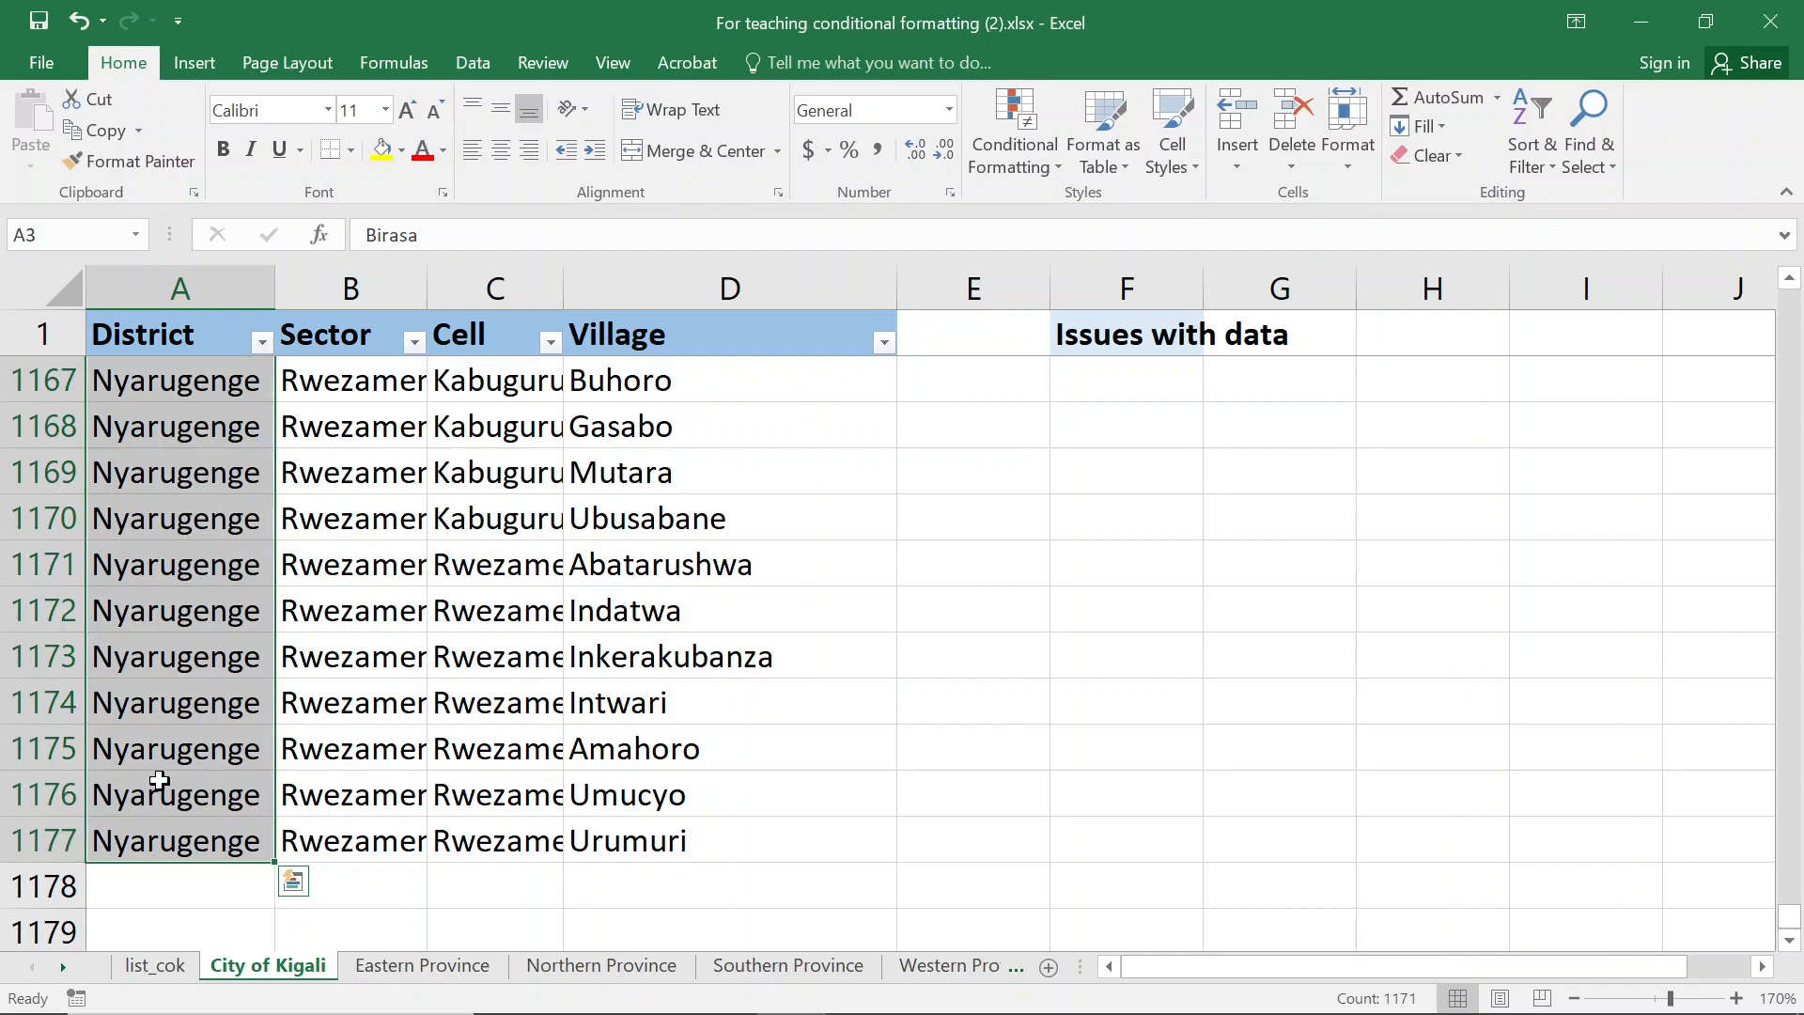
left_click(174, 337)
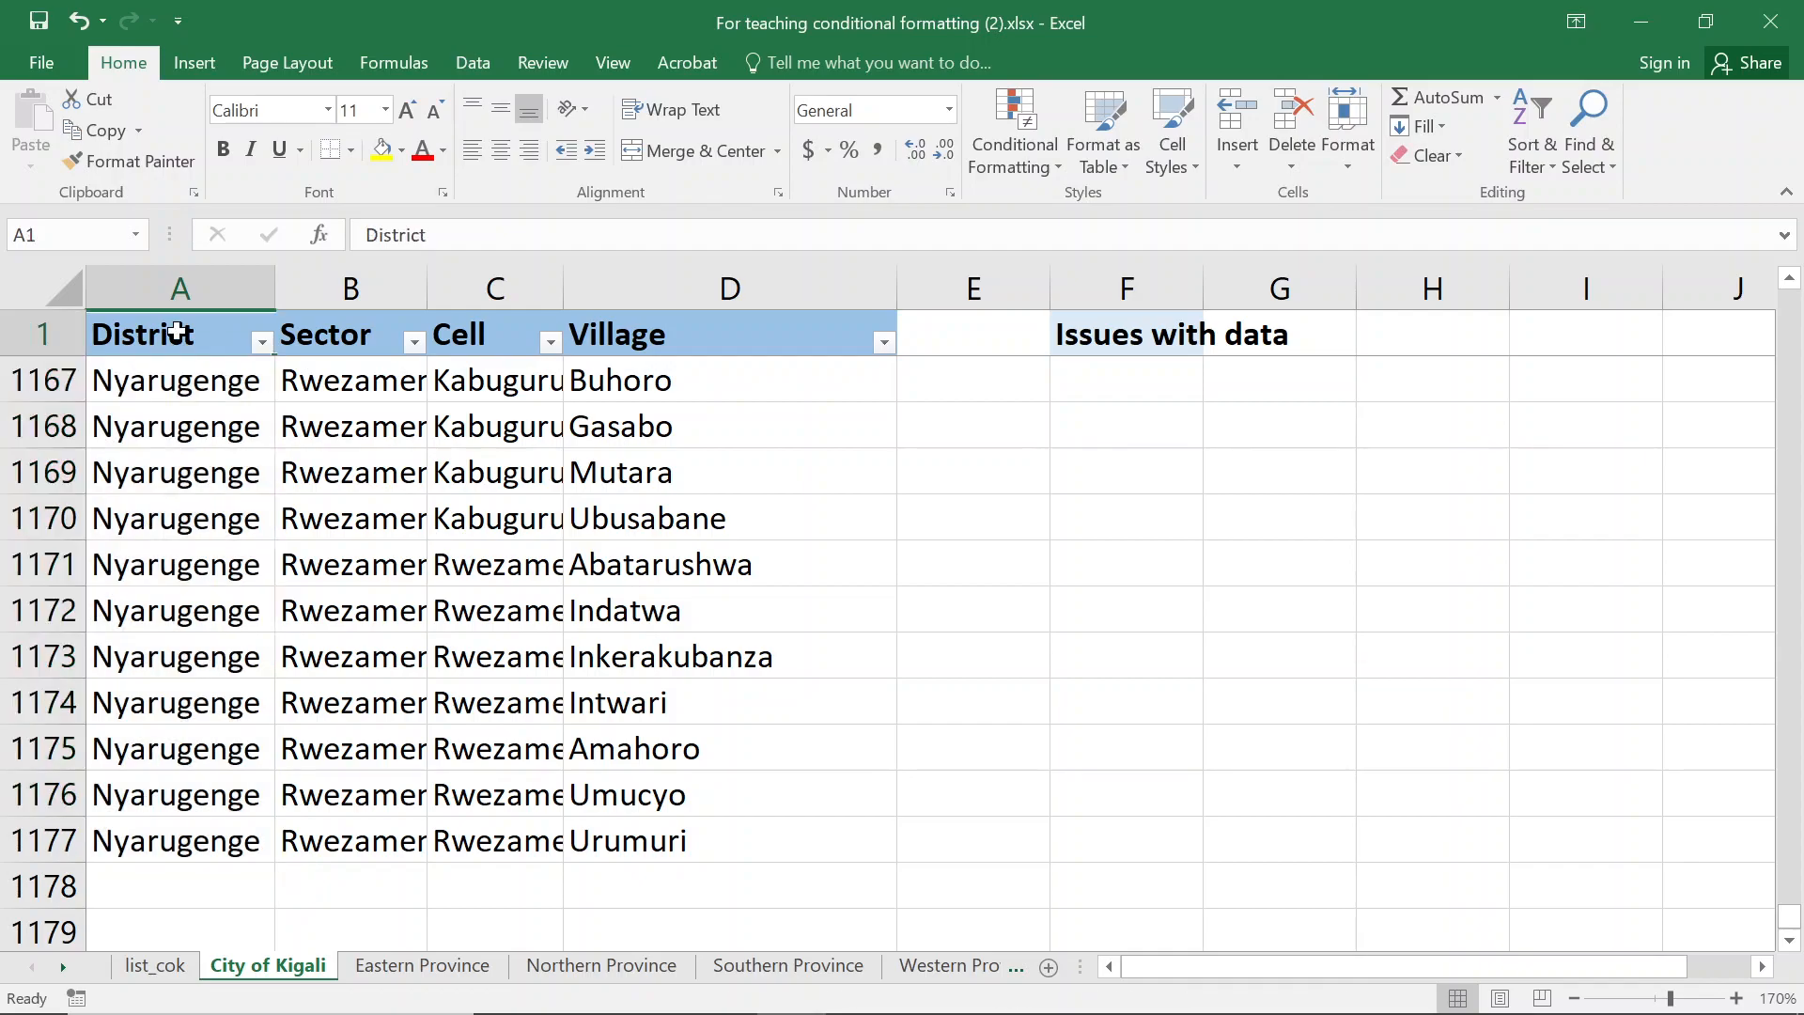
key("ctrl+Home")
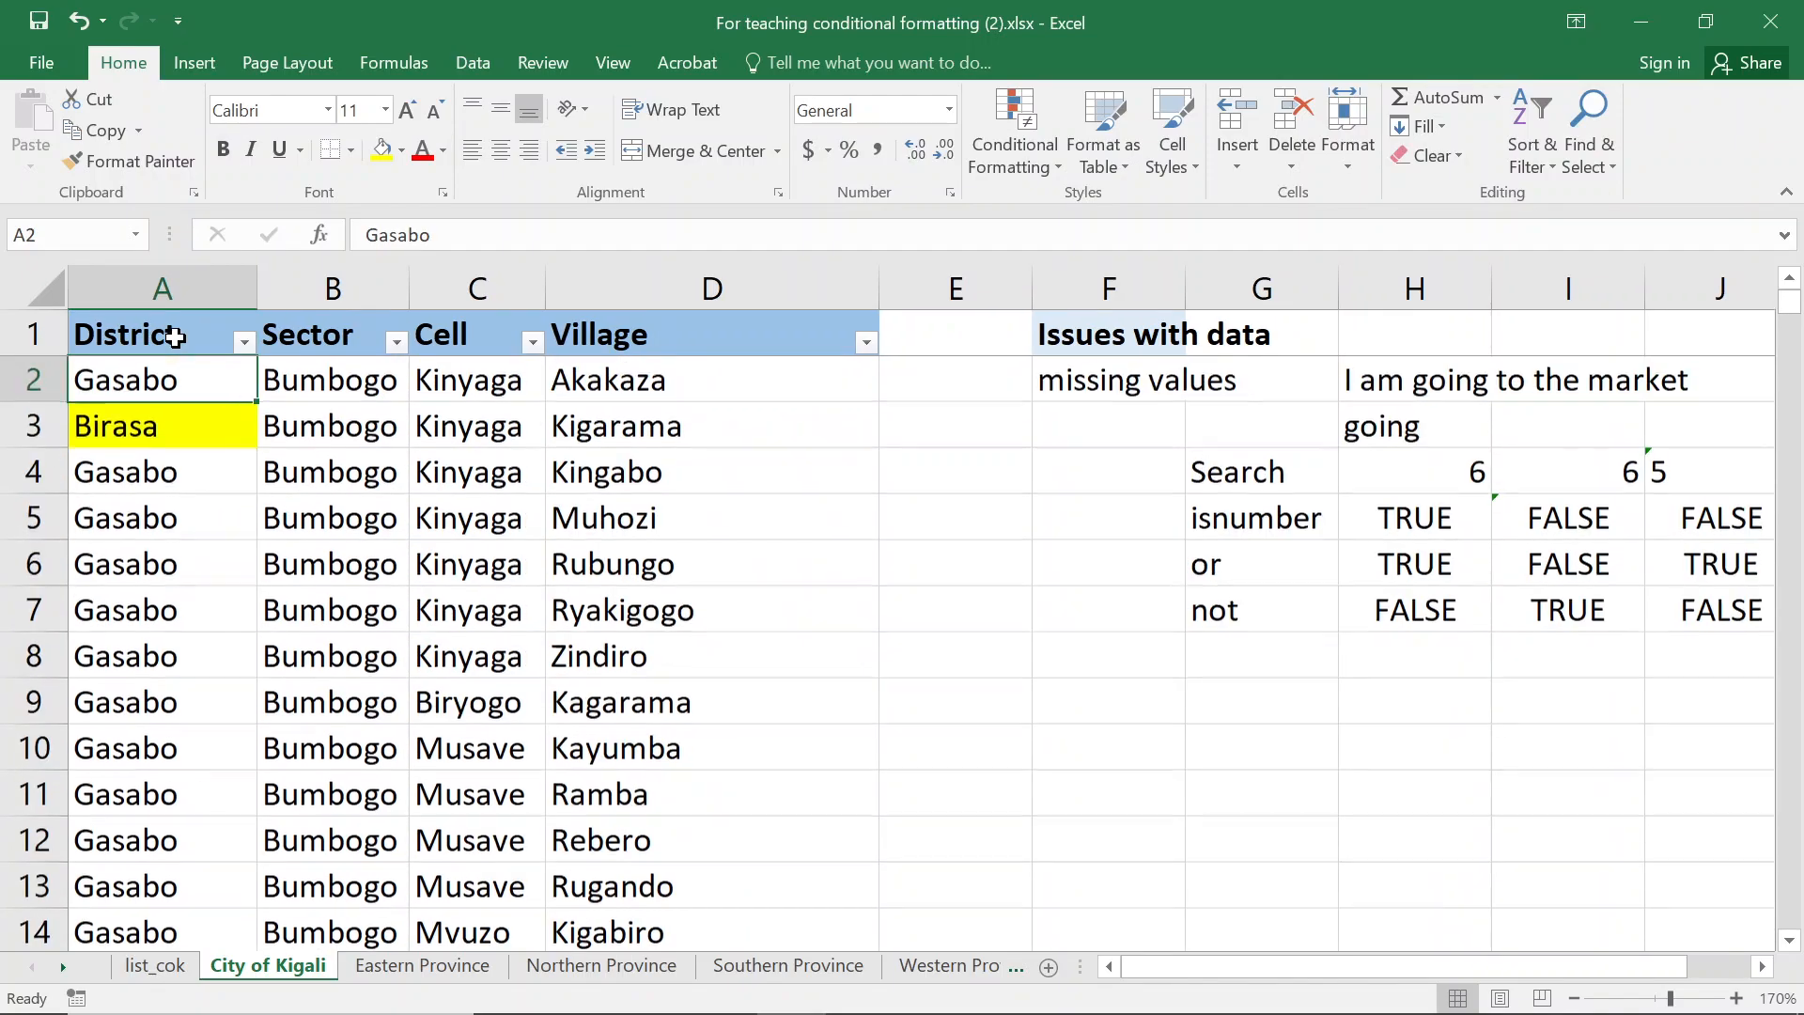
left_click(172, 429)
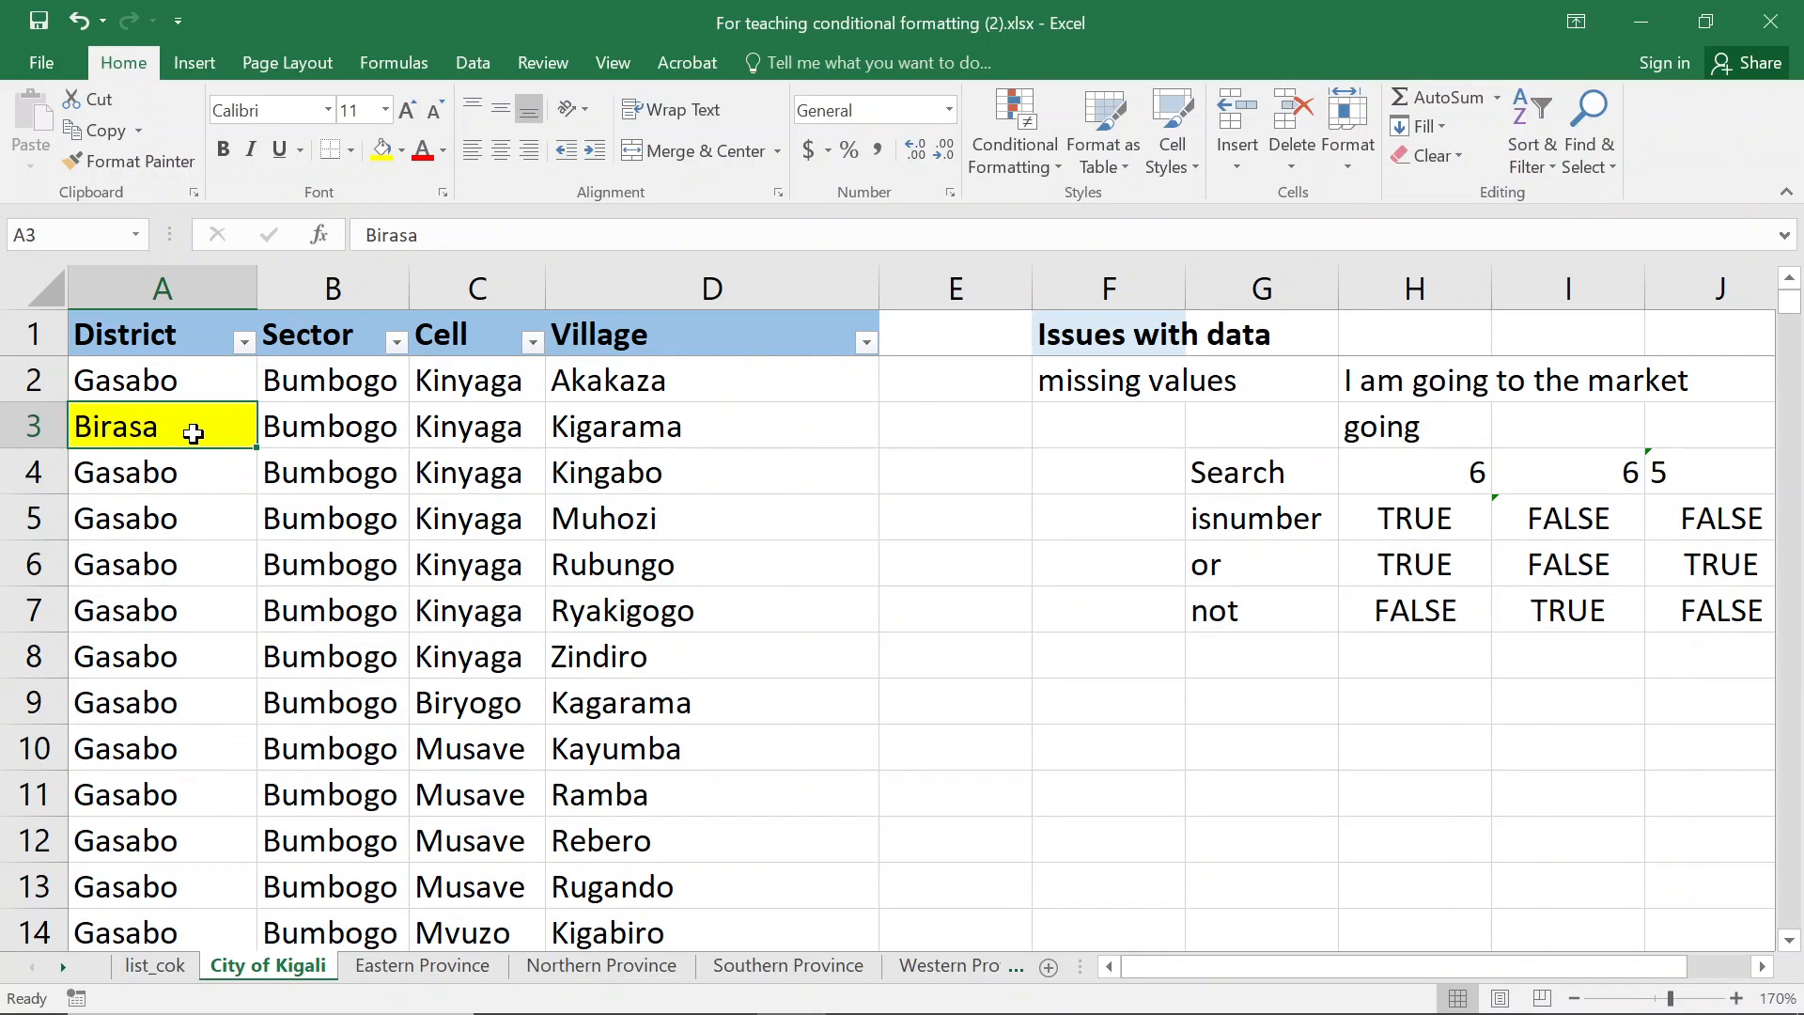
left_click(195, 712)
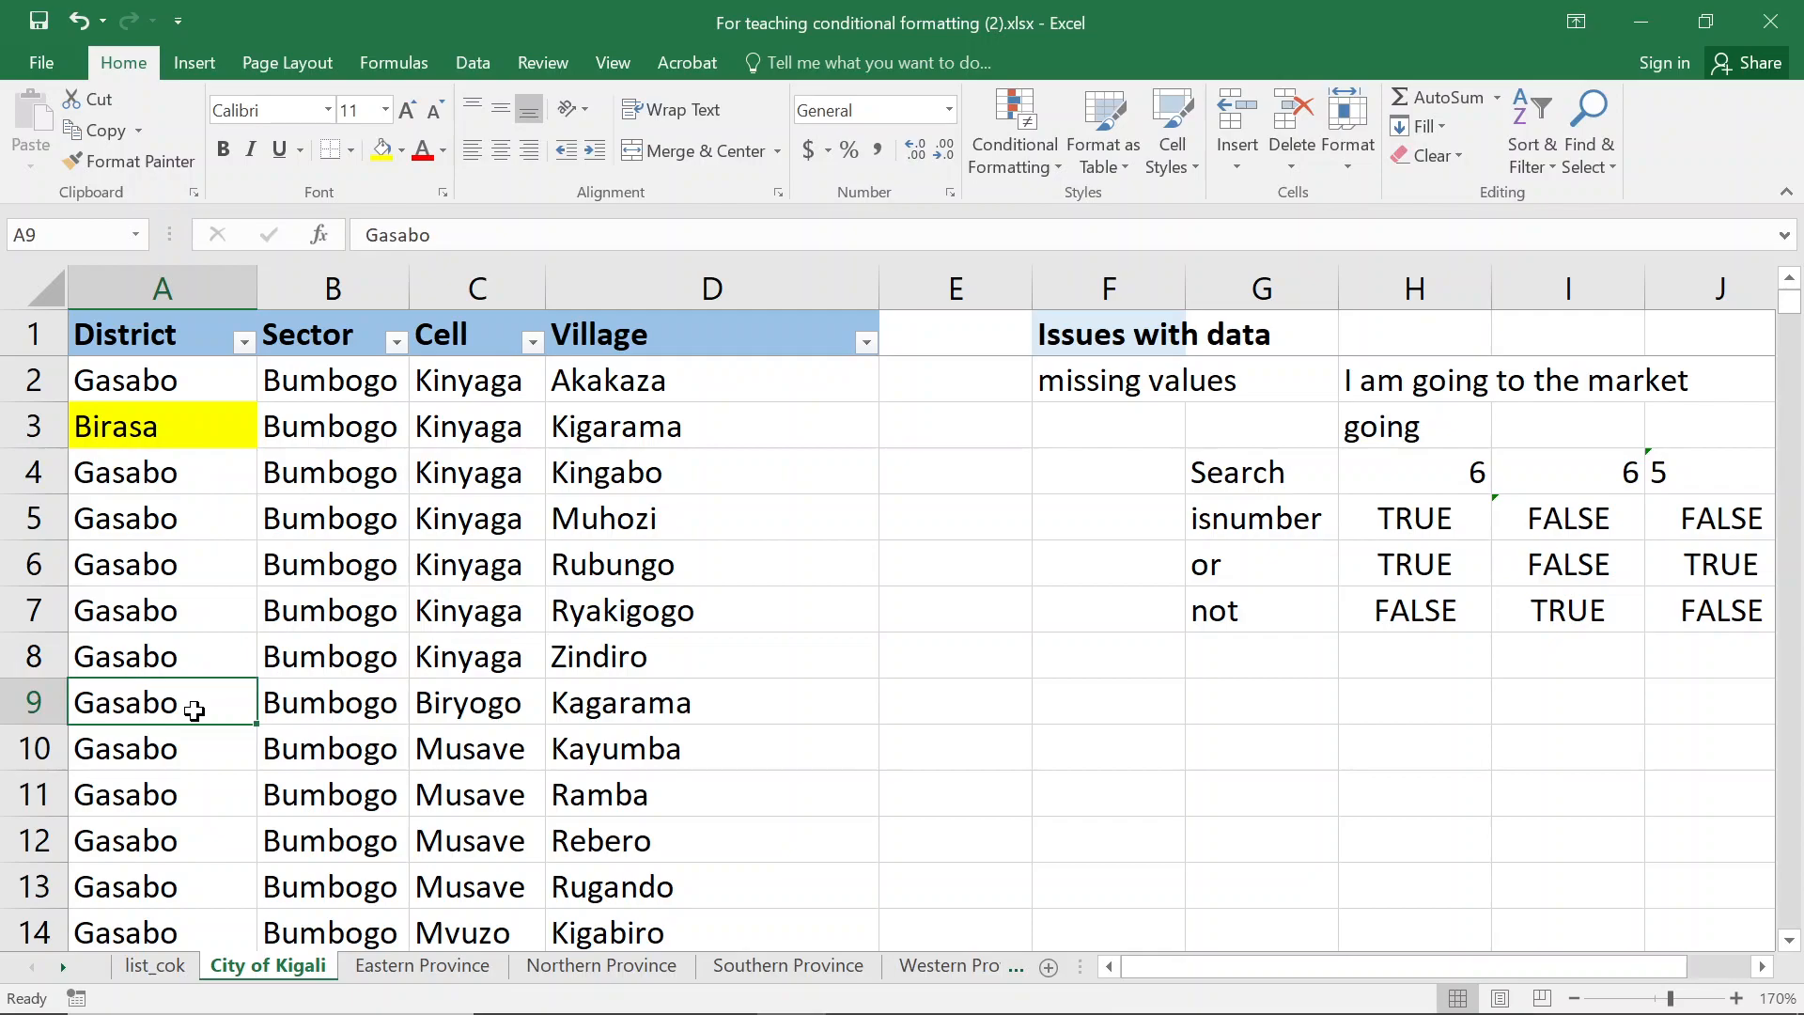
Enter a test first name instead of a valid district in cell A1000 of City of Kigali
left_click(51, 246)
type("a1000")
key("Return")
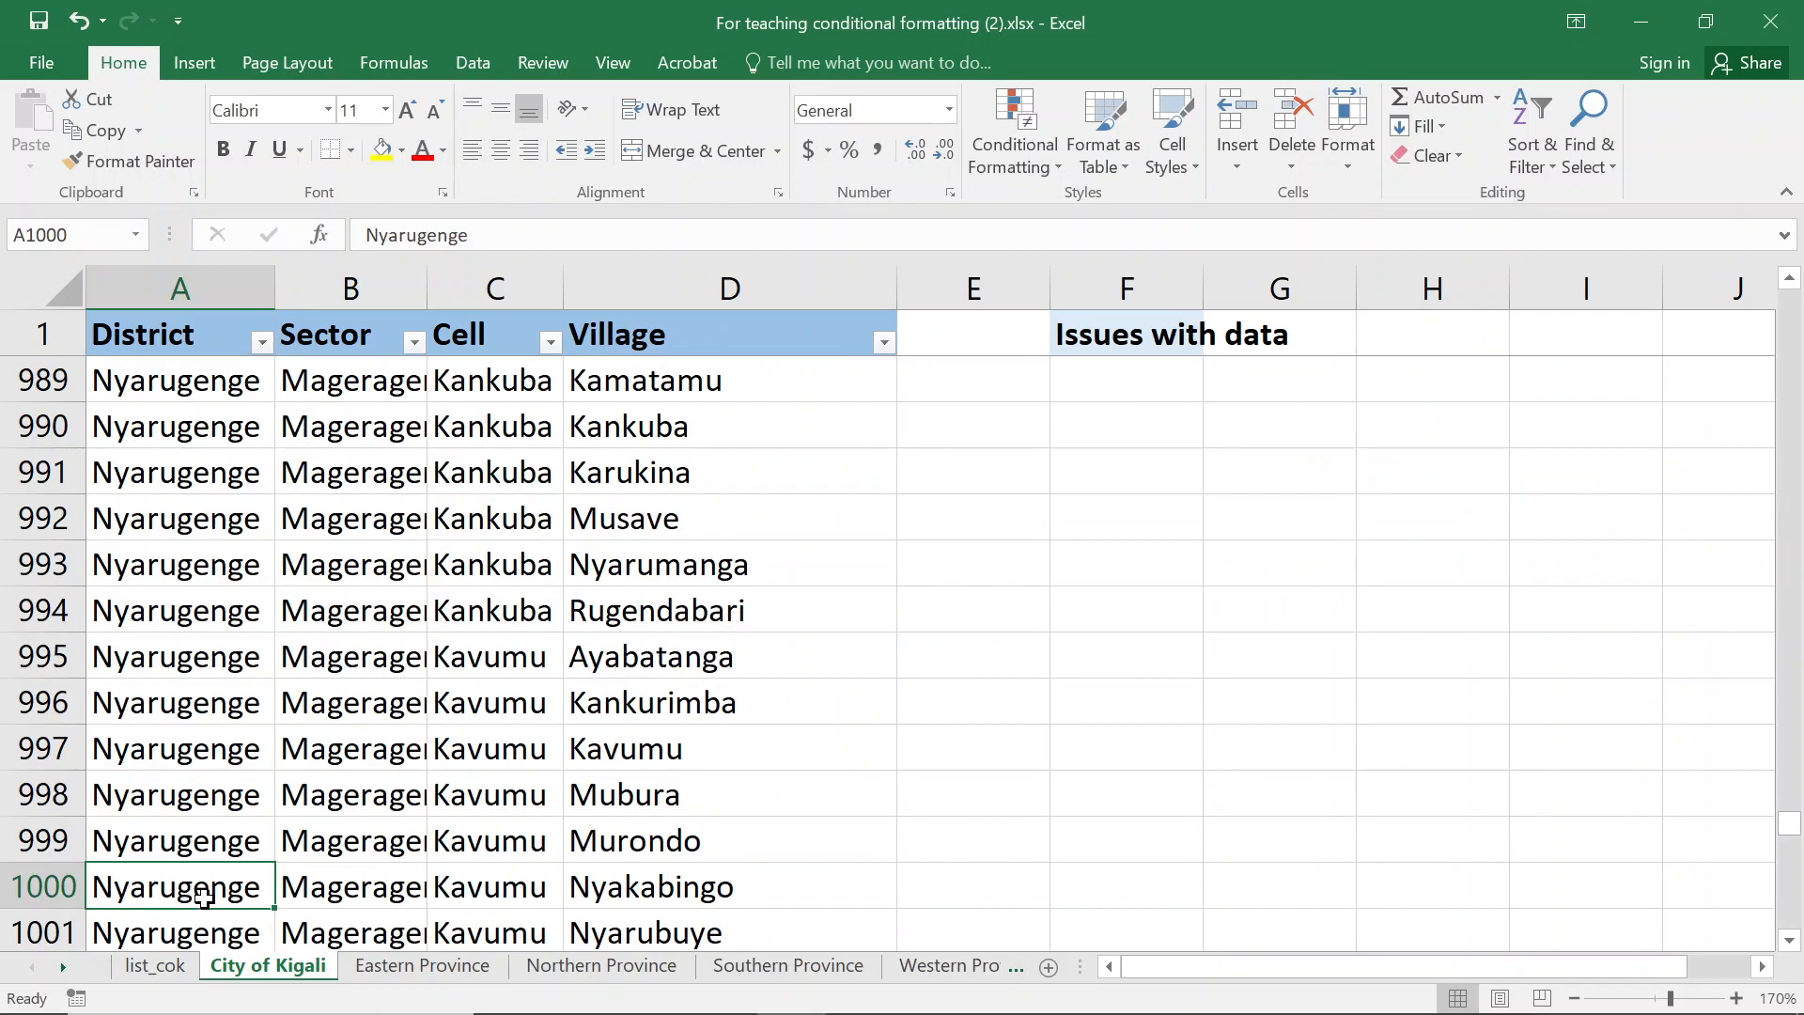
type("fabrice")
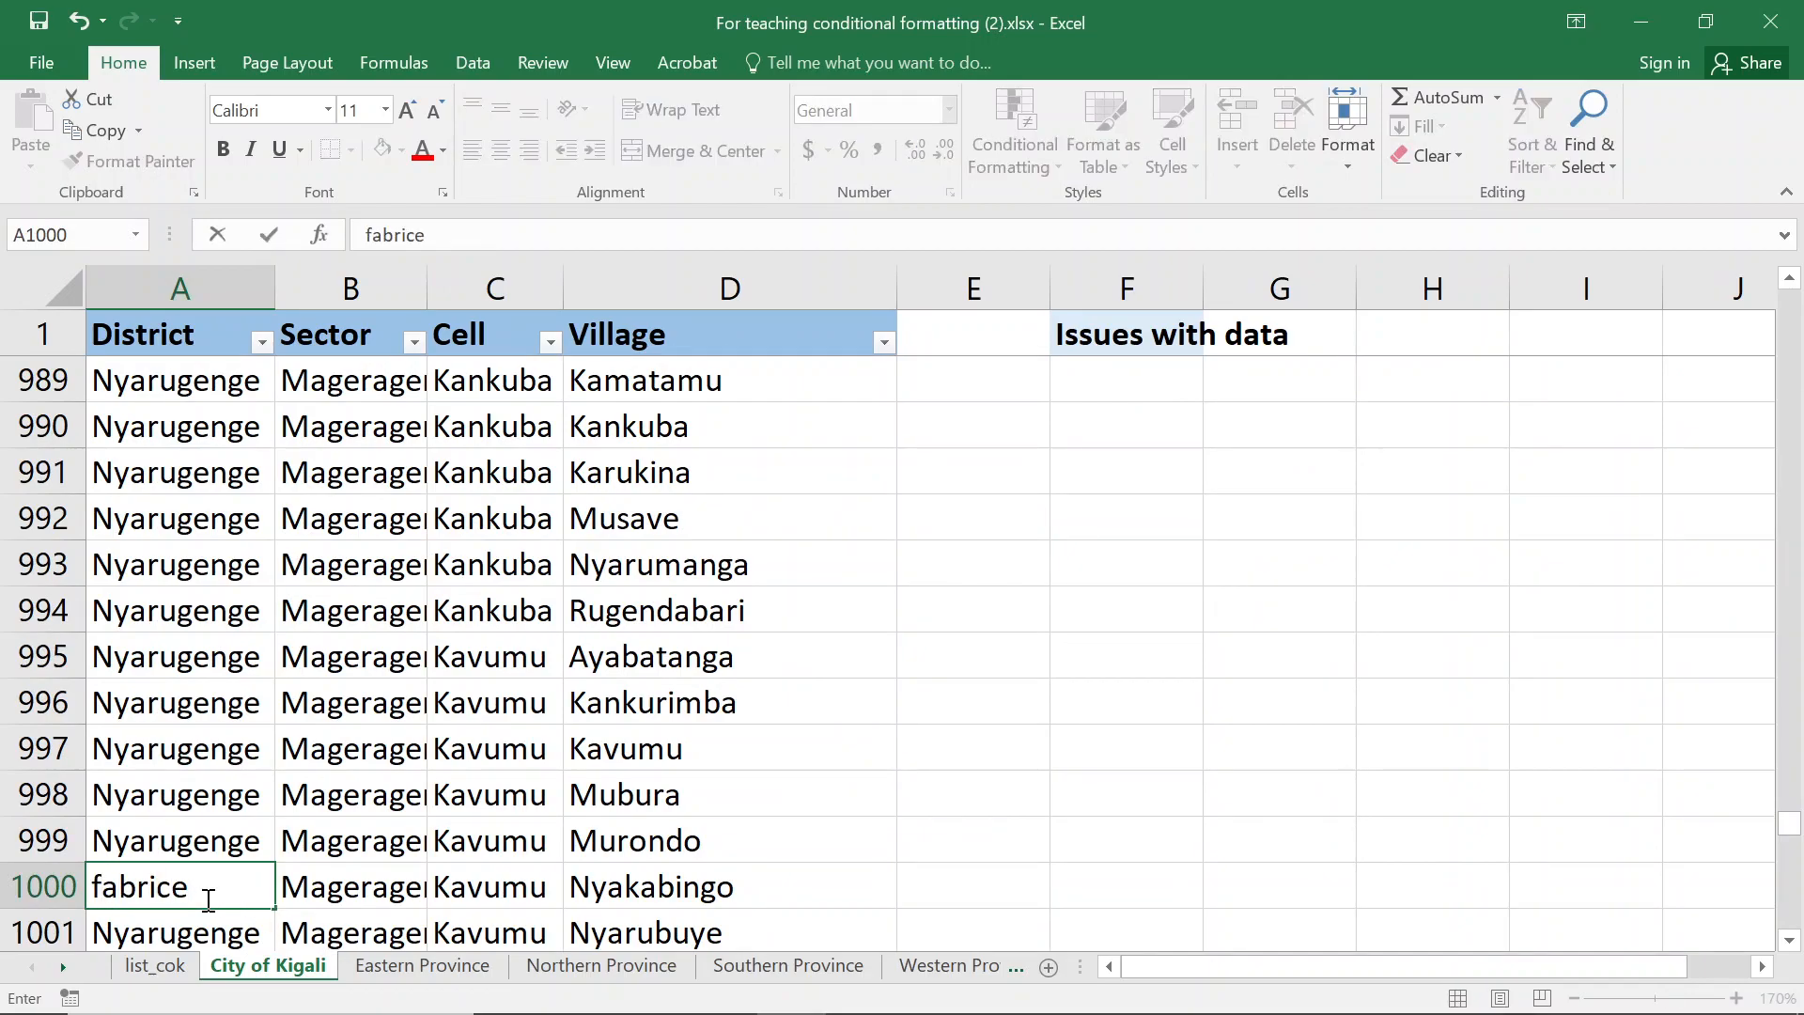
key("Return")
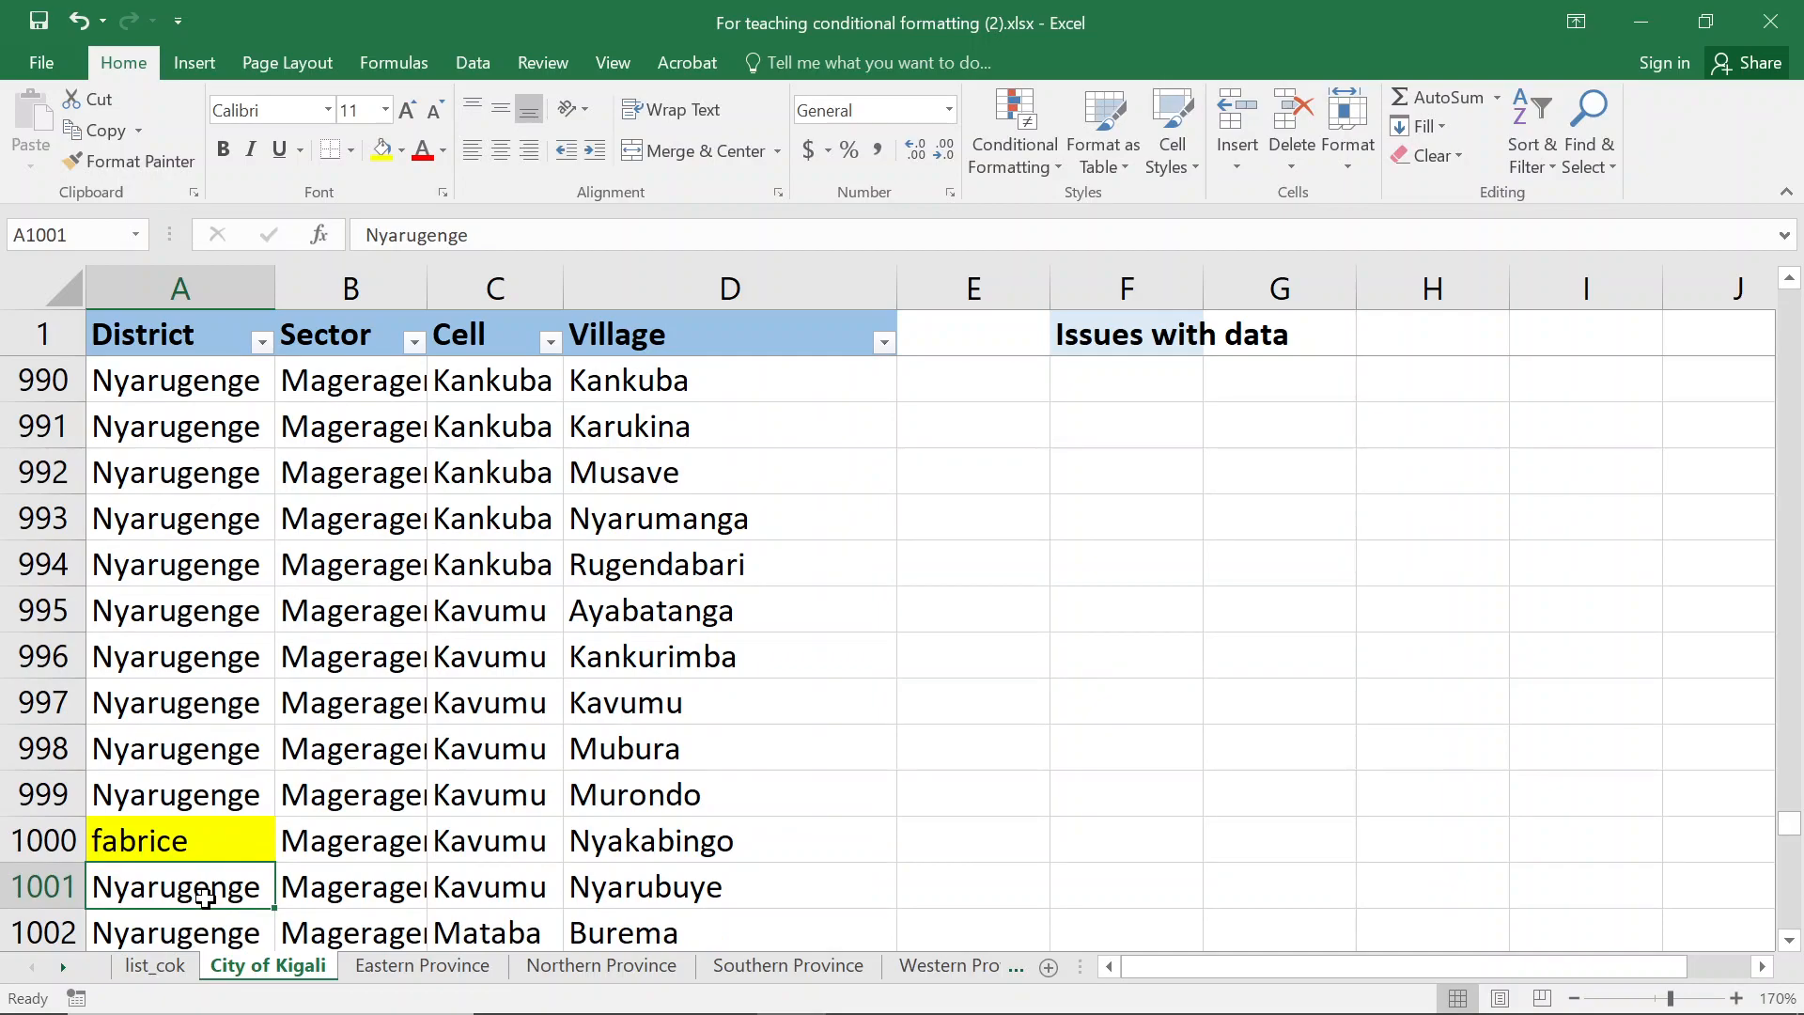
left_click(199, 848)
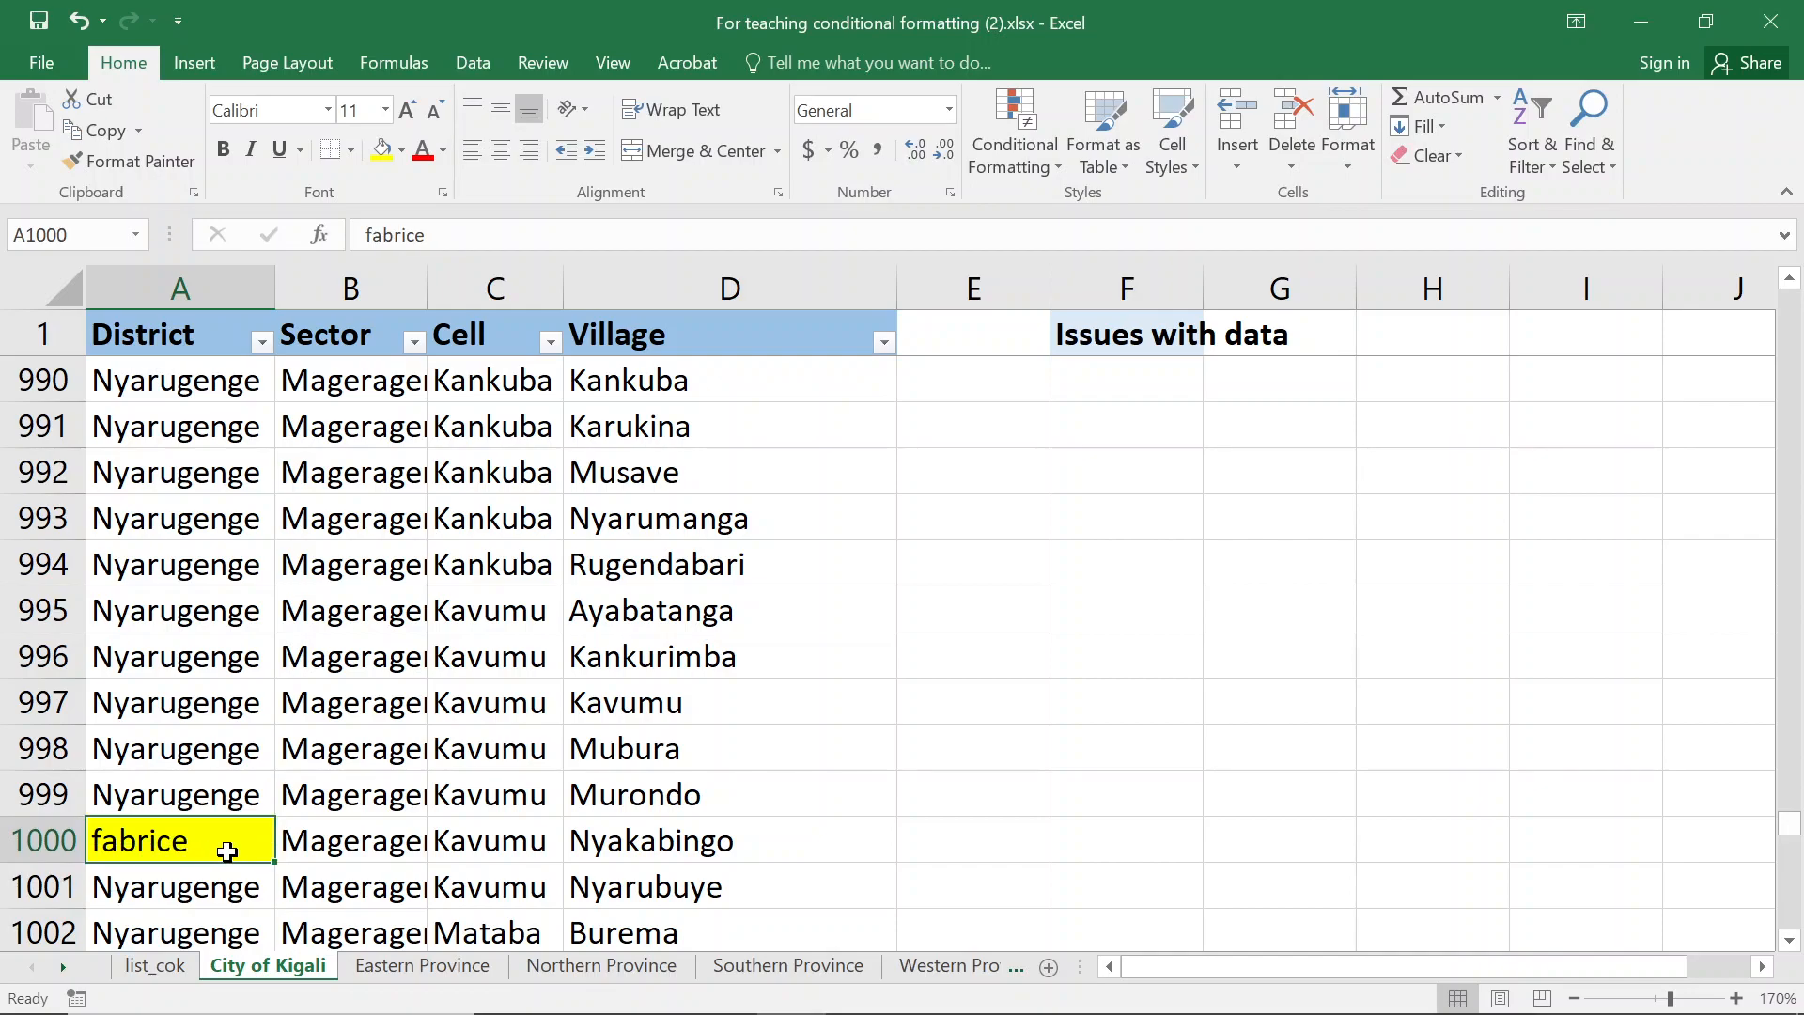
Replace the district in list_cok A4 with the same test name and check the highlighting of A1000 on City of Kigali
left_click(151, 966)
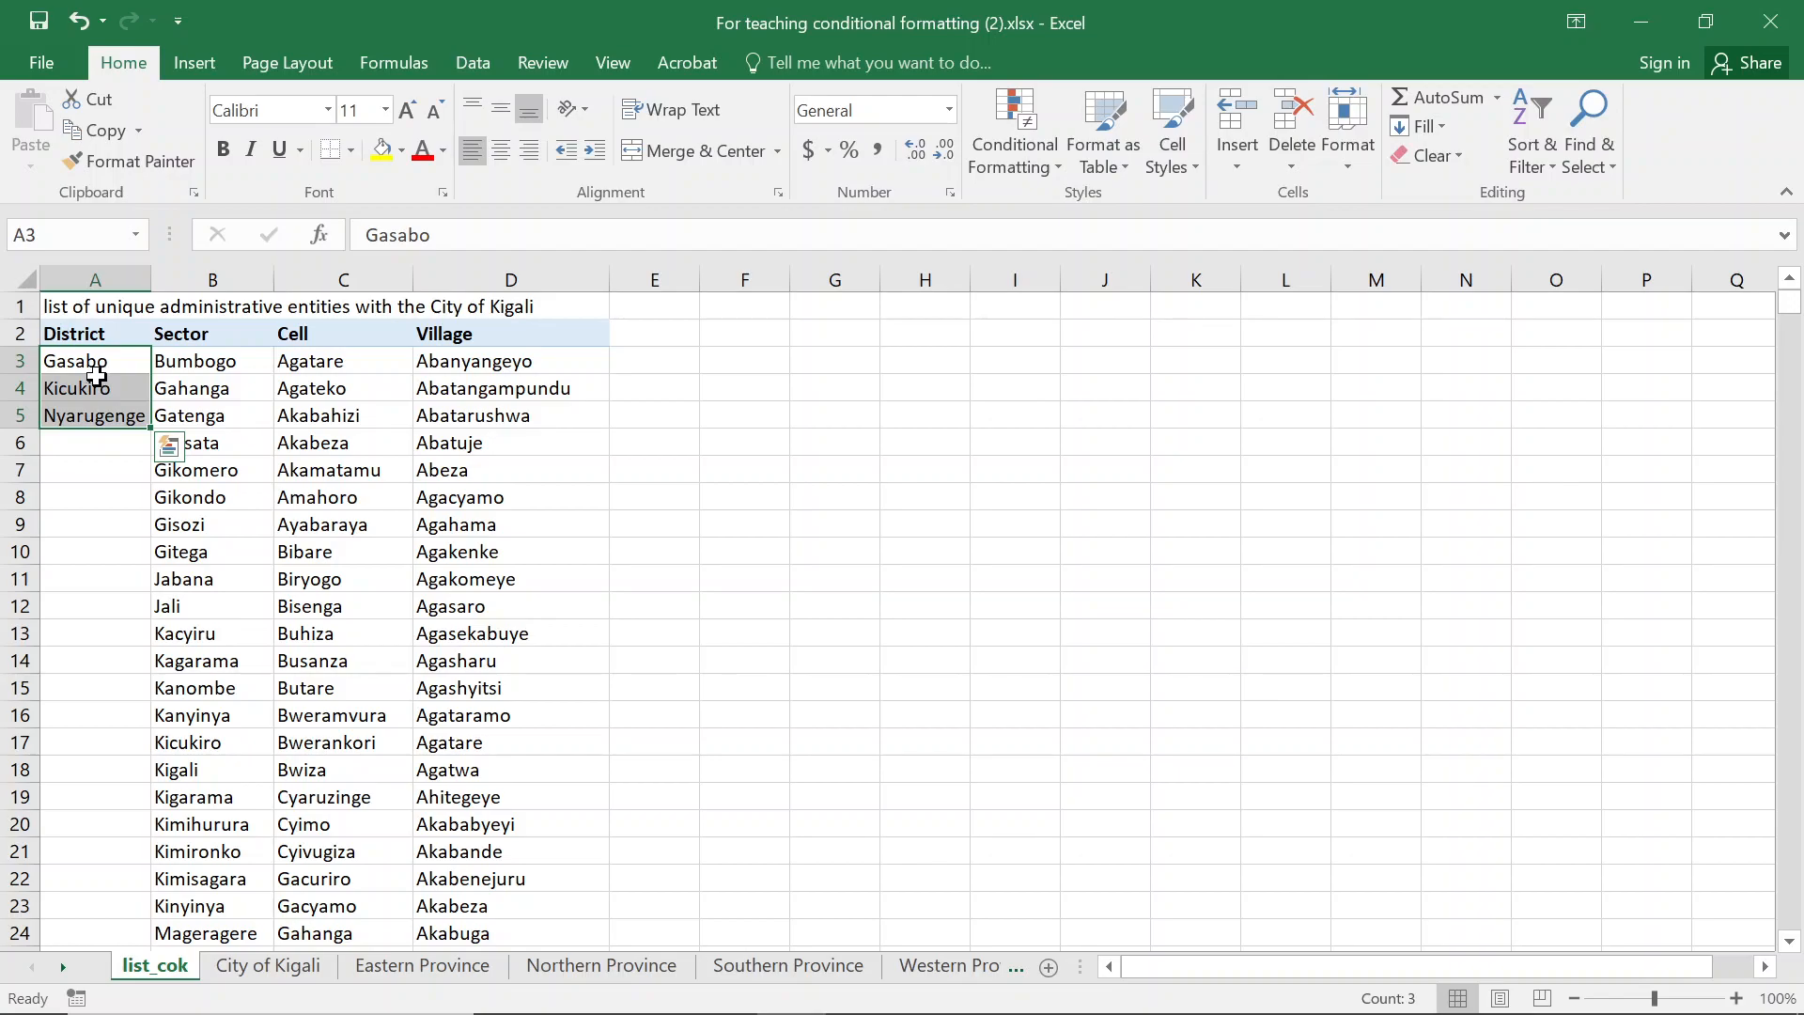
left_click(72, 399)
type("Fa")
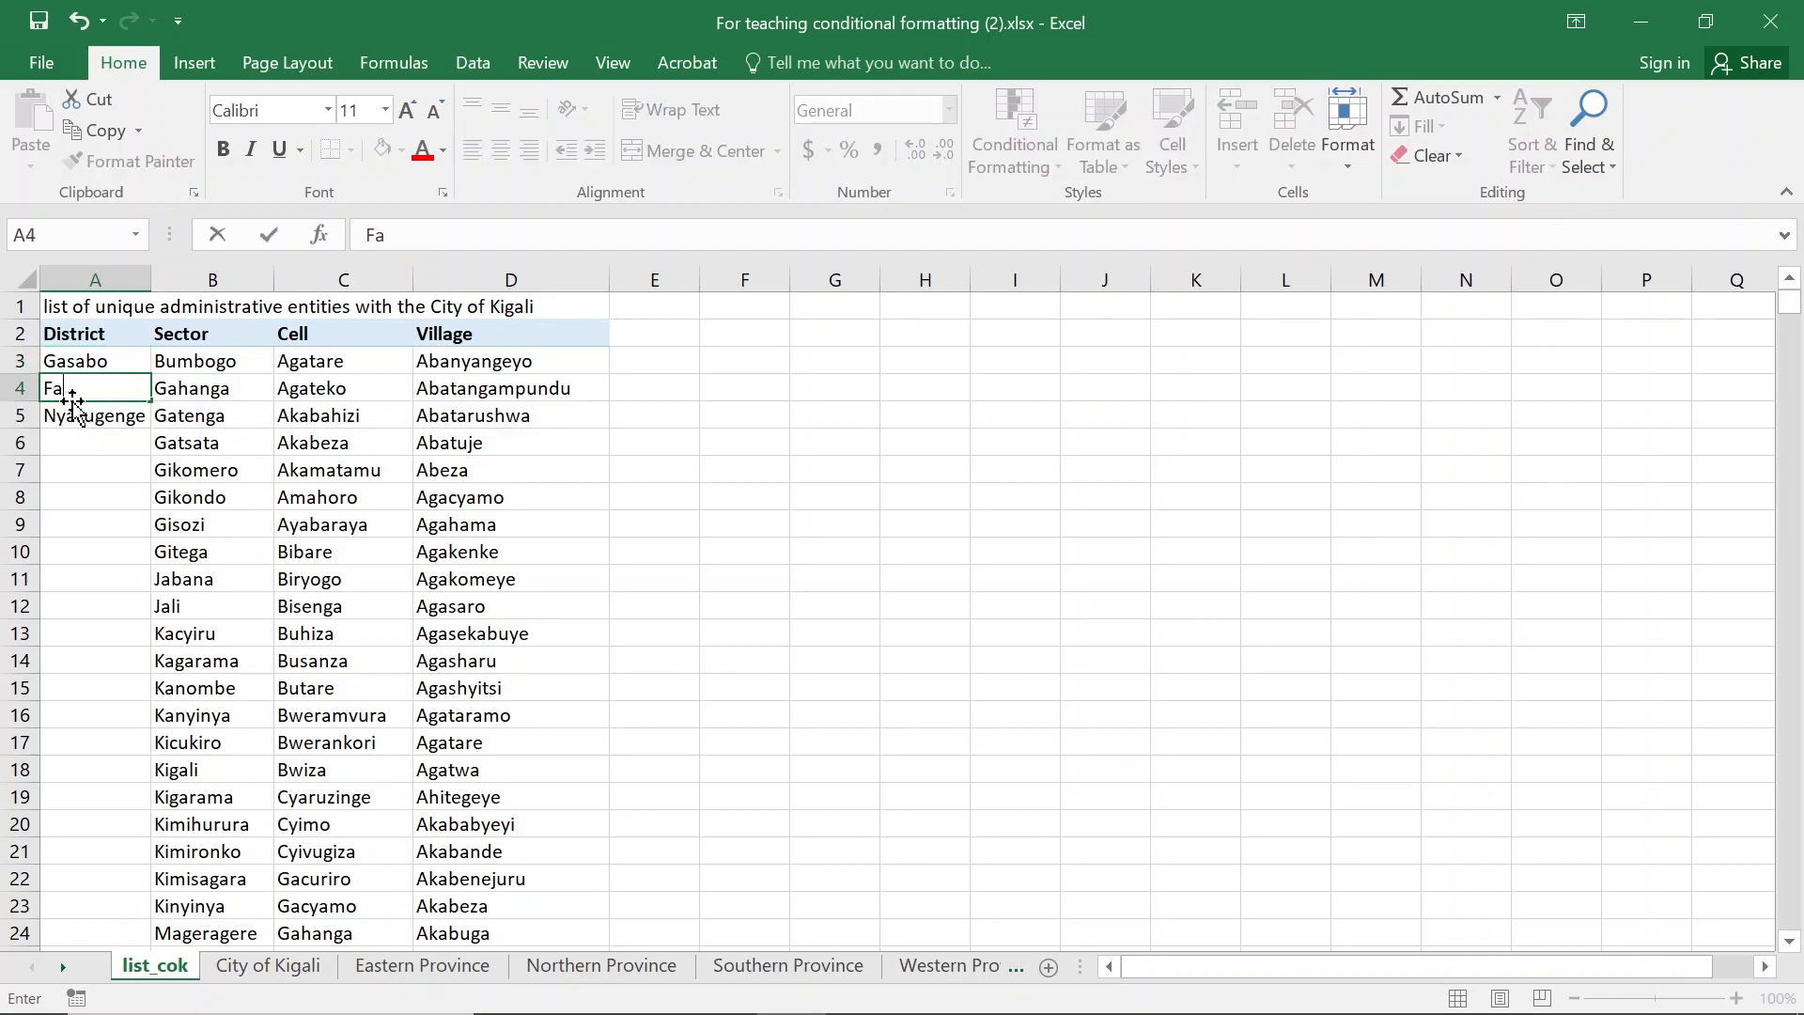
type("brice")
key("Return")
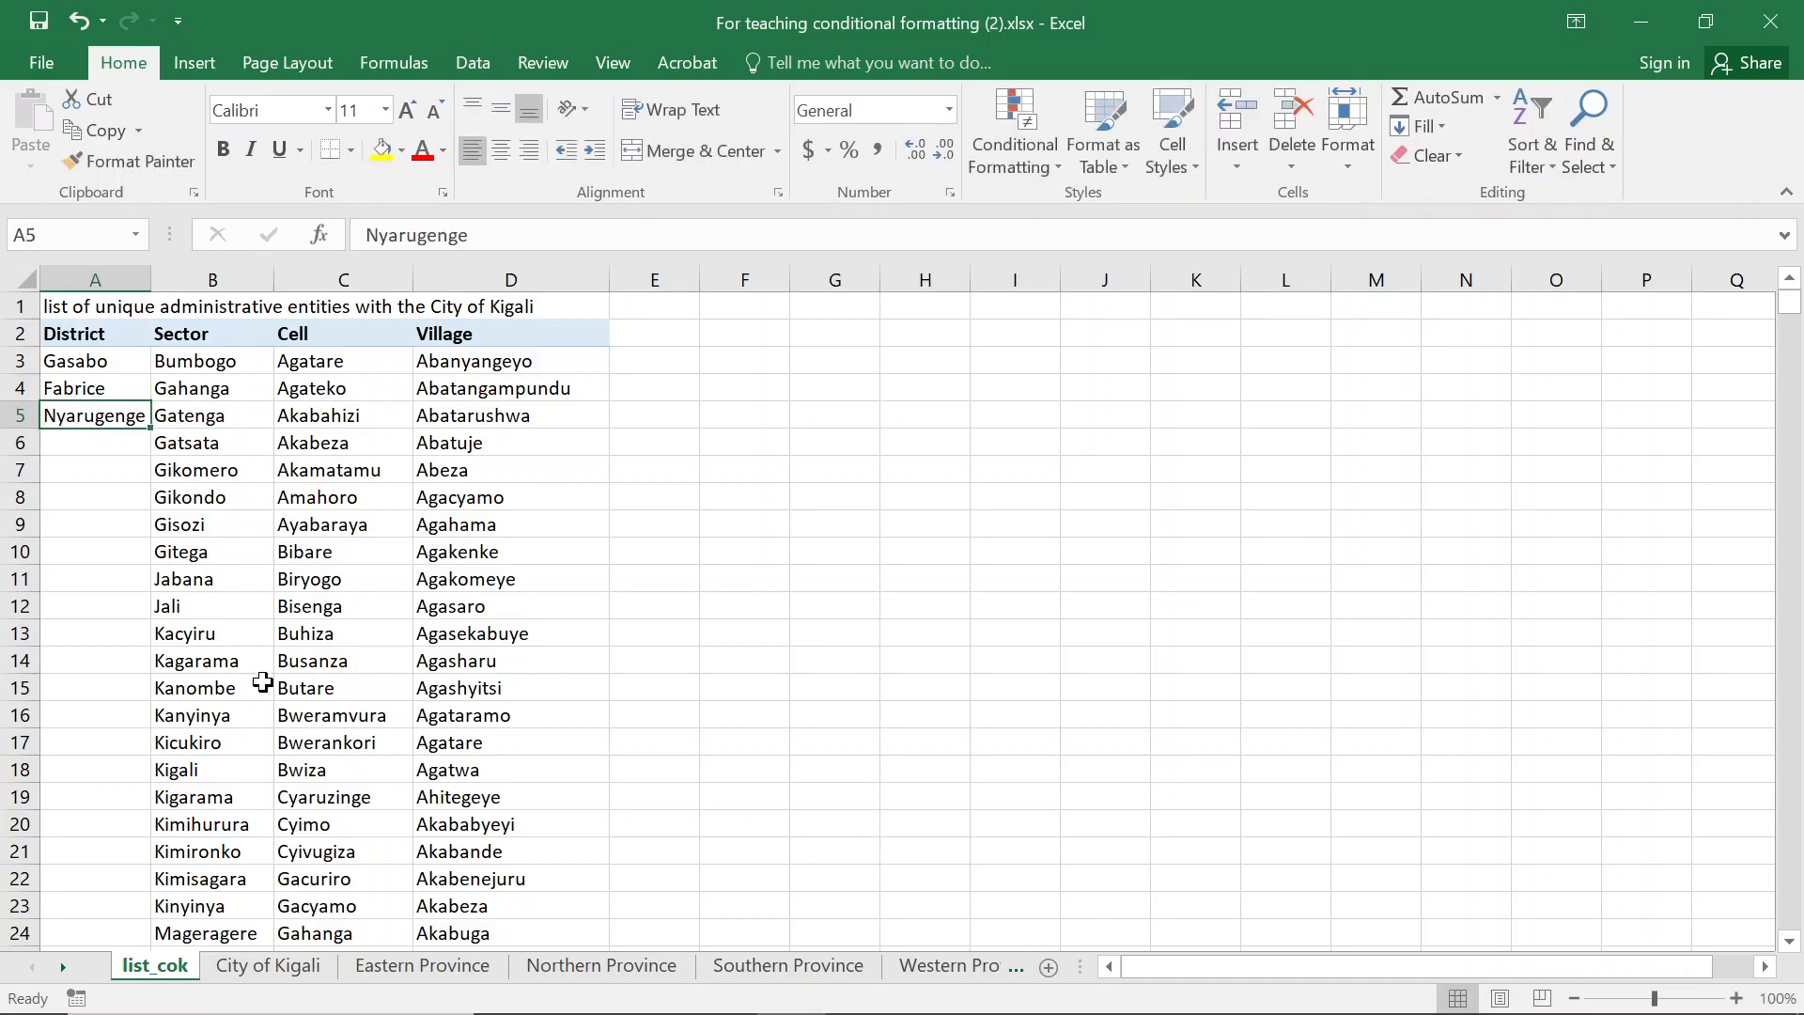
left_click(266, 973)
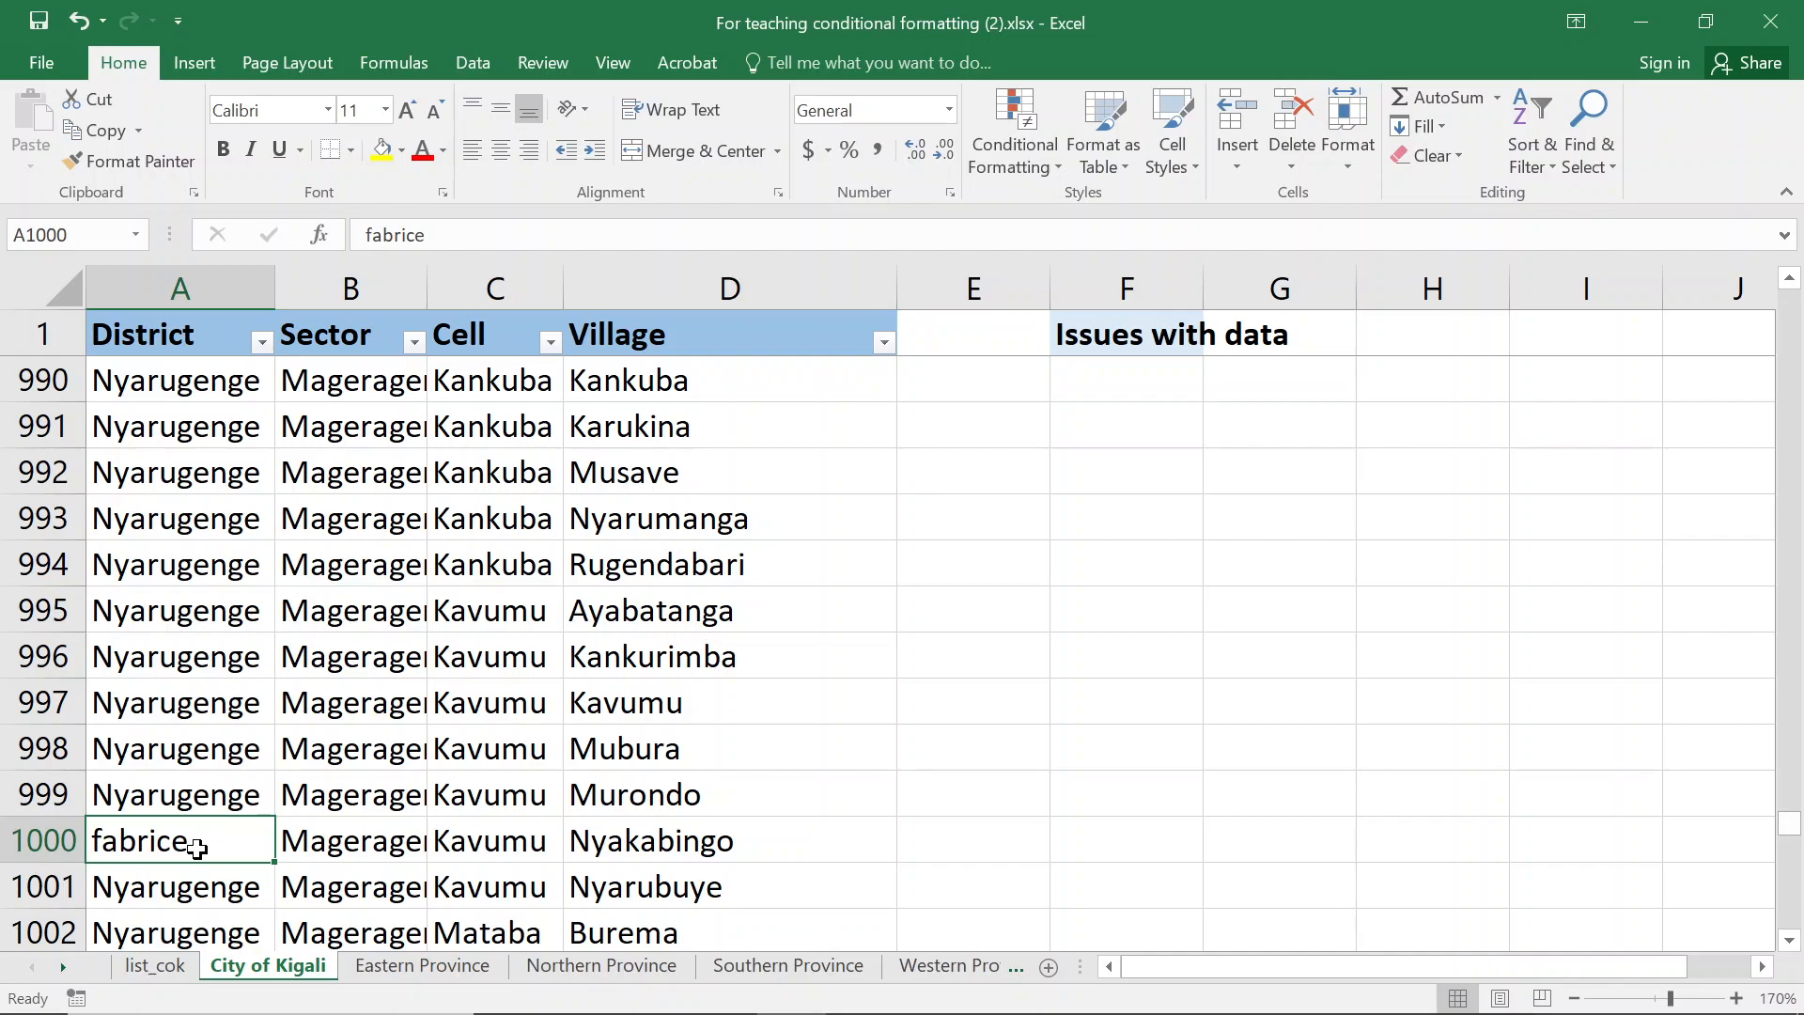
Set the district in list_cok A4 back to Kicukiro and in City of Kigali A1000 back to Nyarugenge
left_click(161, 968)
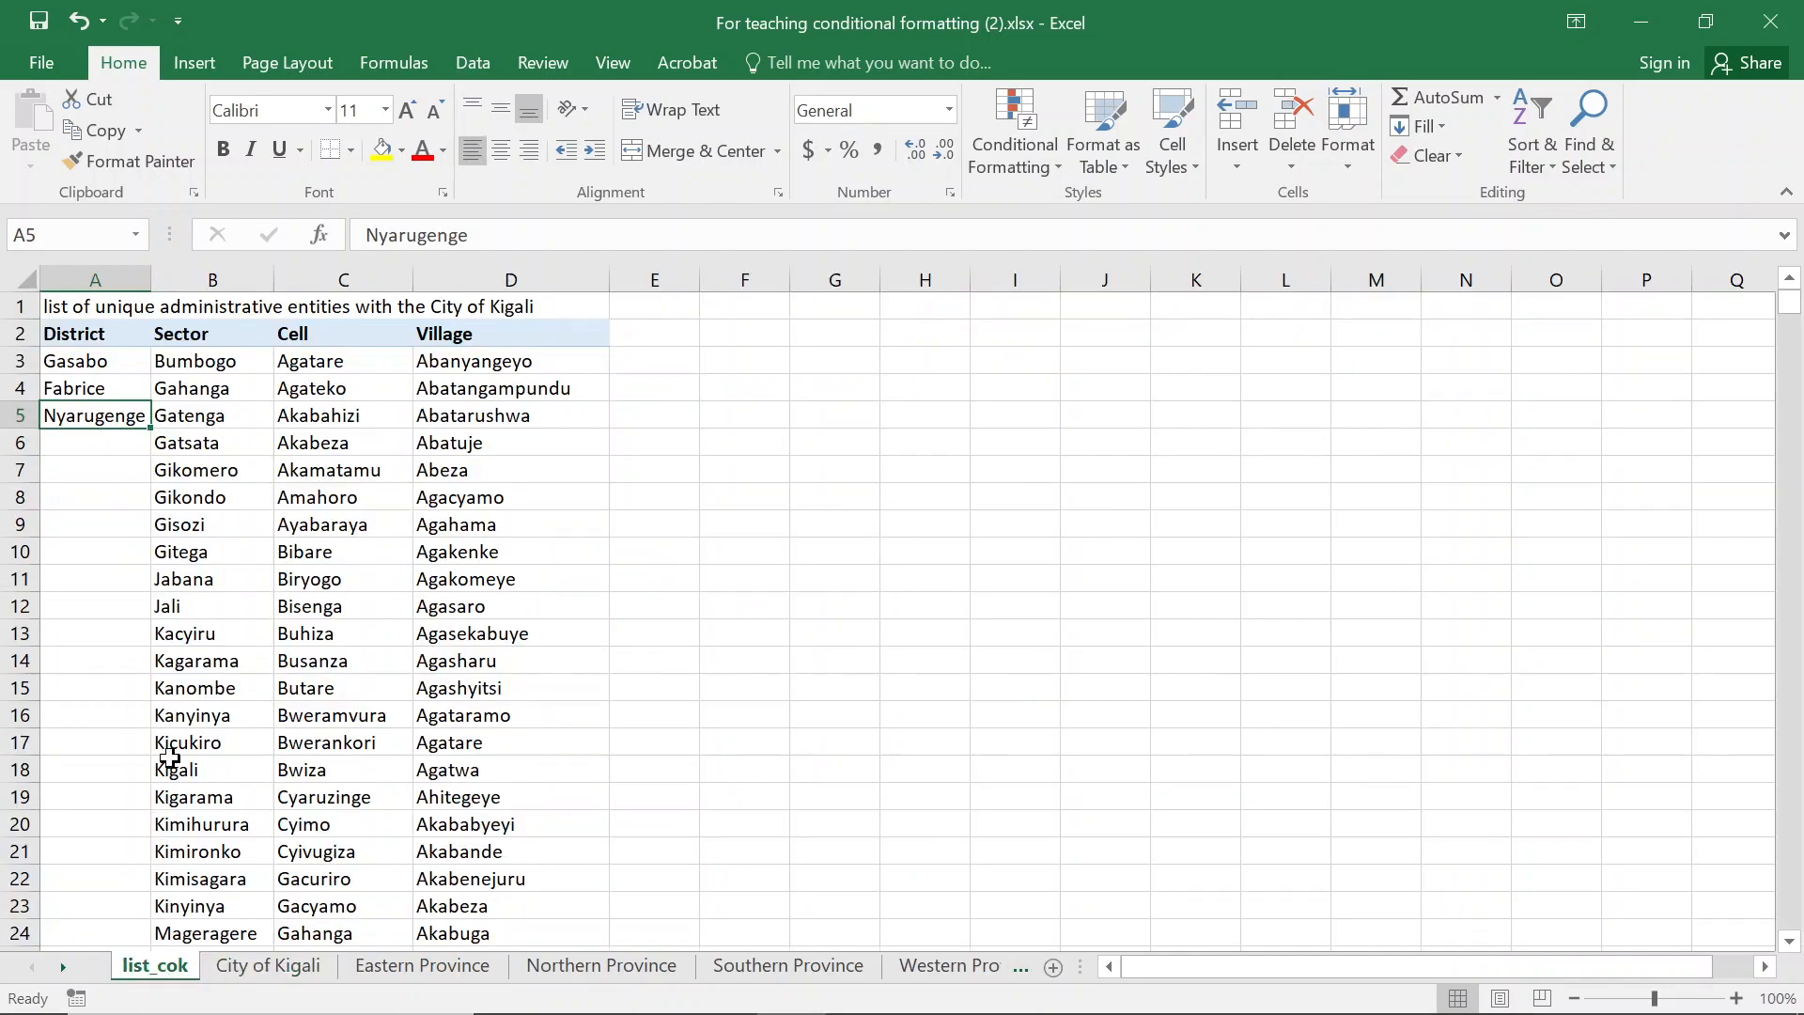
left_click(78, 392)
type("Kicukiro")
key("Return")
left_click(252, 969)
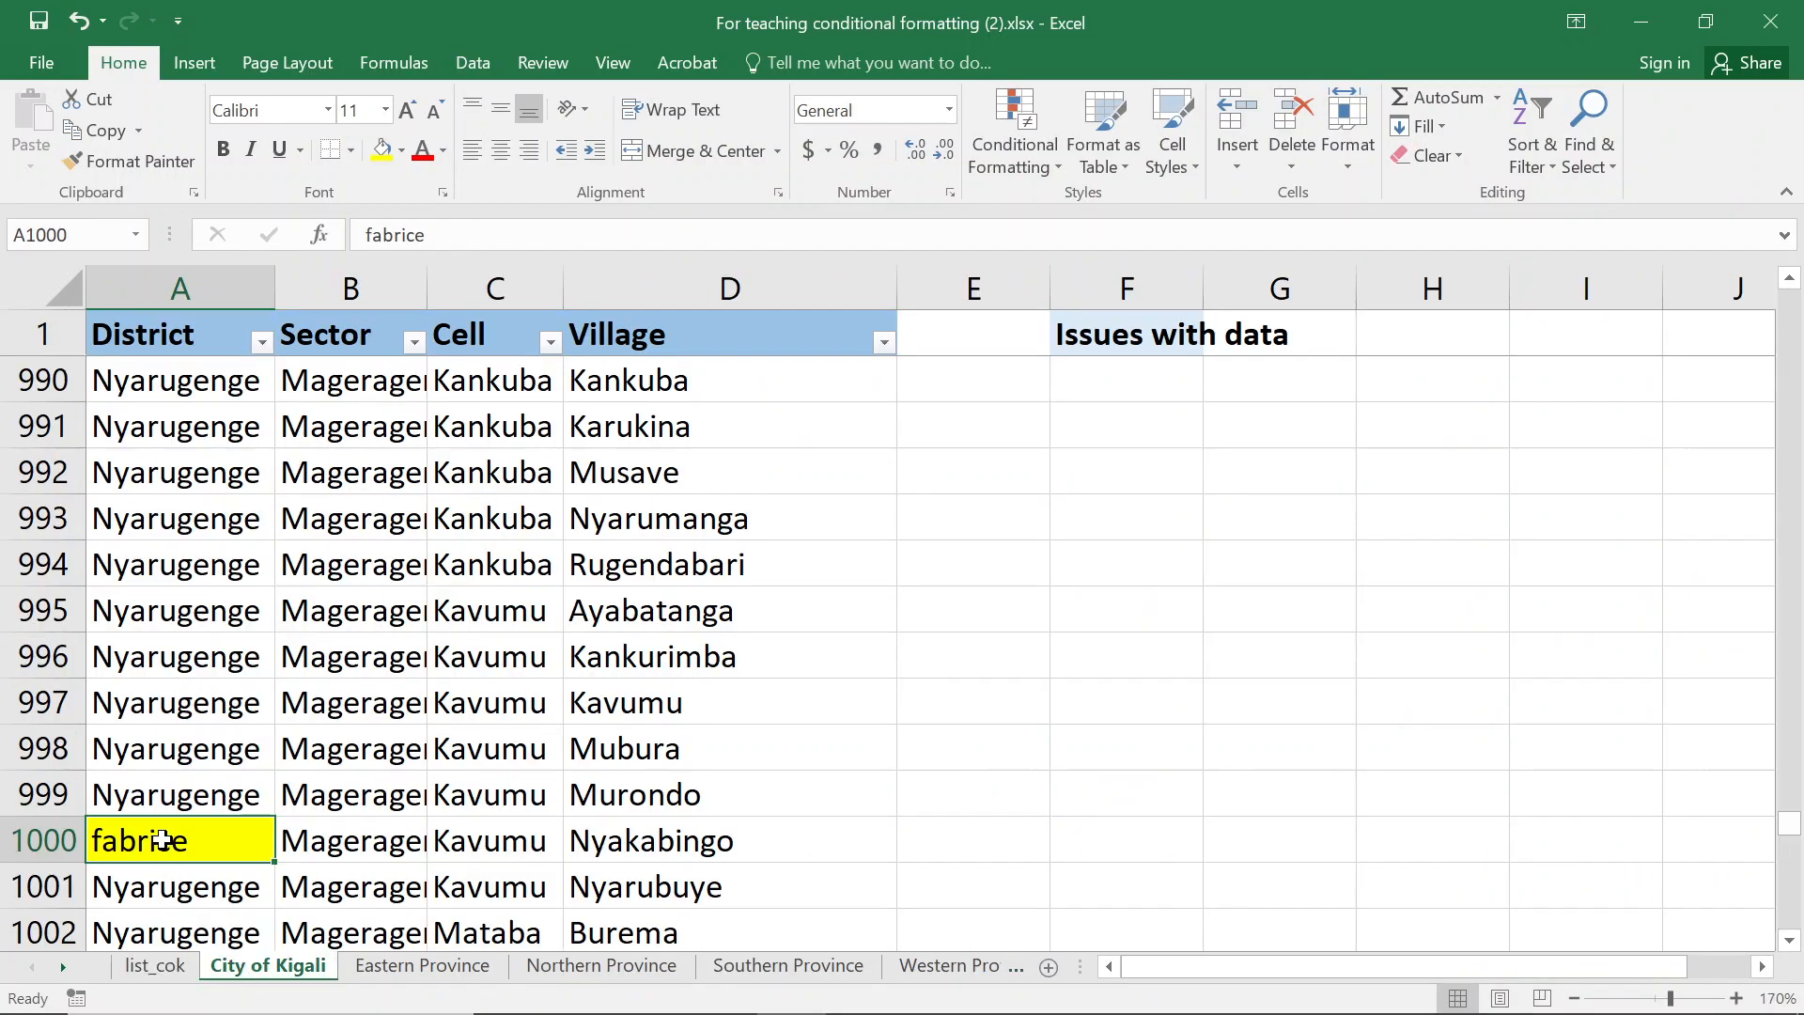
type("Nyarugenge")
key("Return")
Start a new formula-based conditional formatting rule for the sector in cell B2 of City of Kigali
left_click(191, 332)
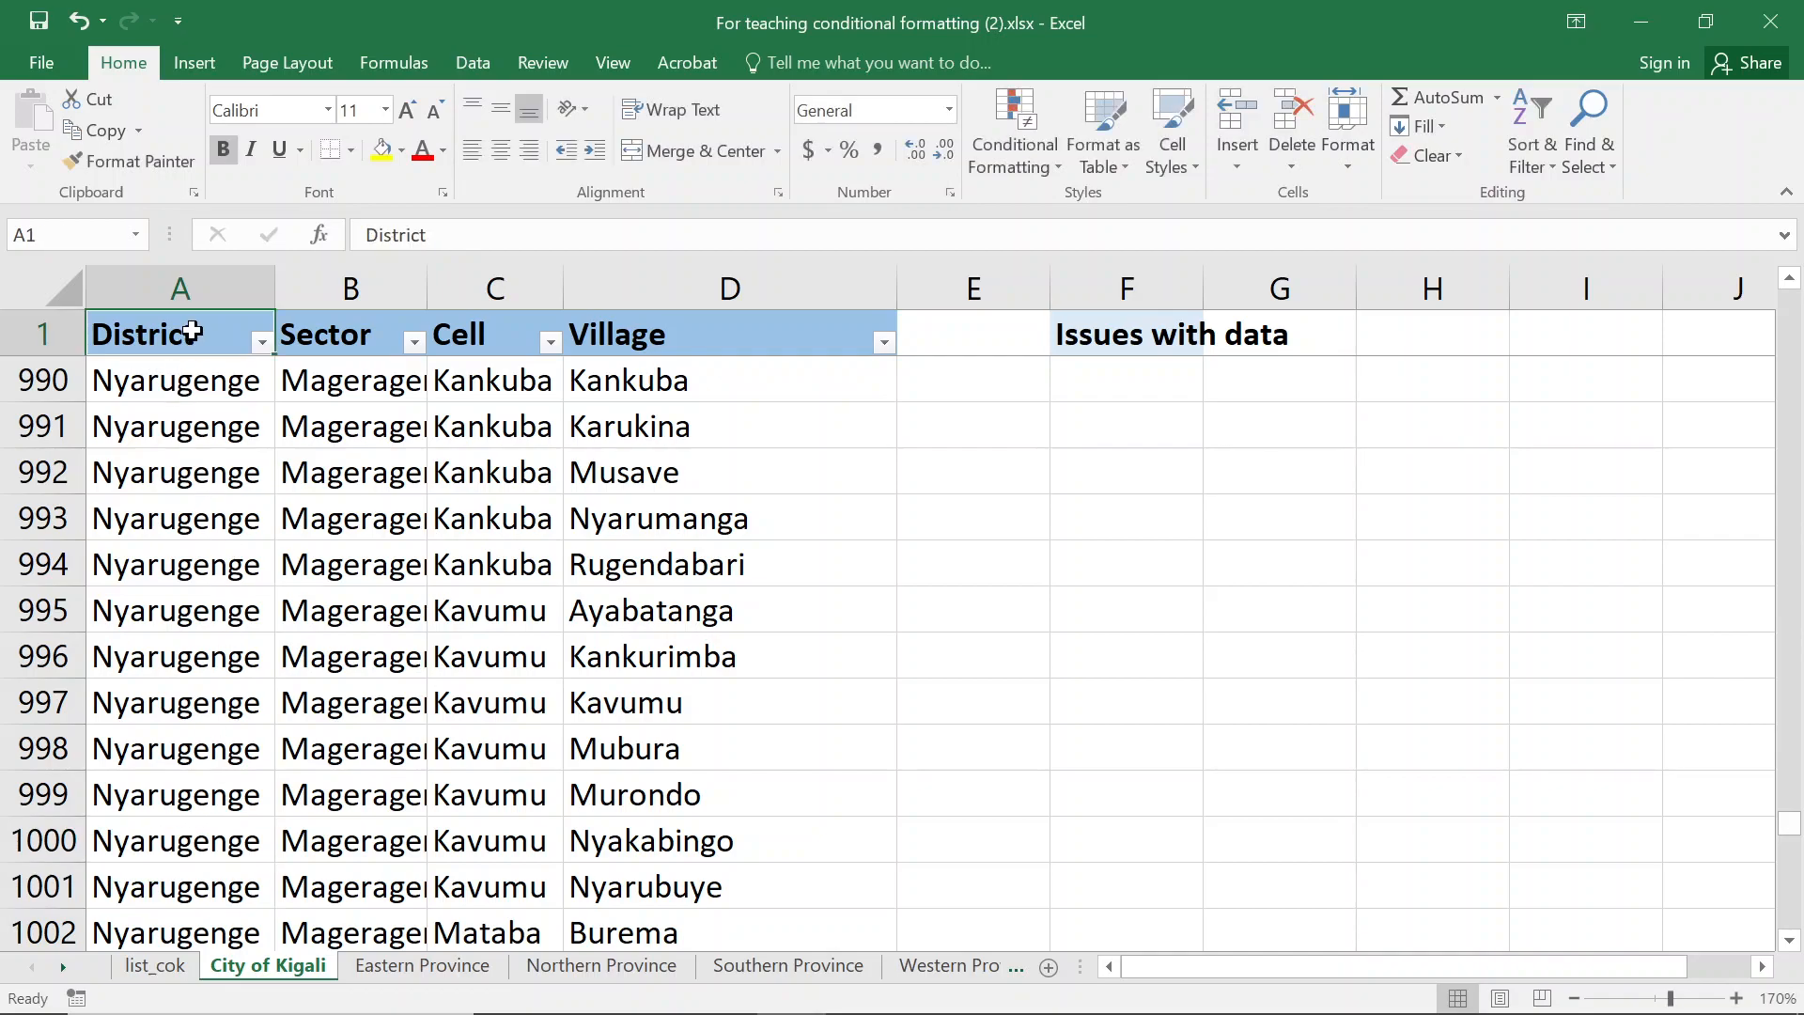
key("ctrl+Home")
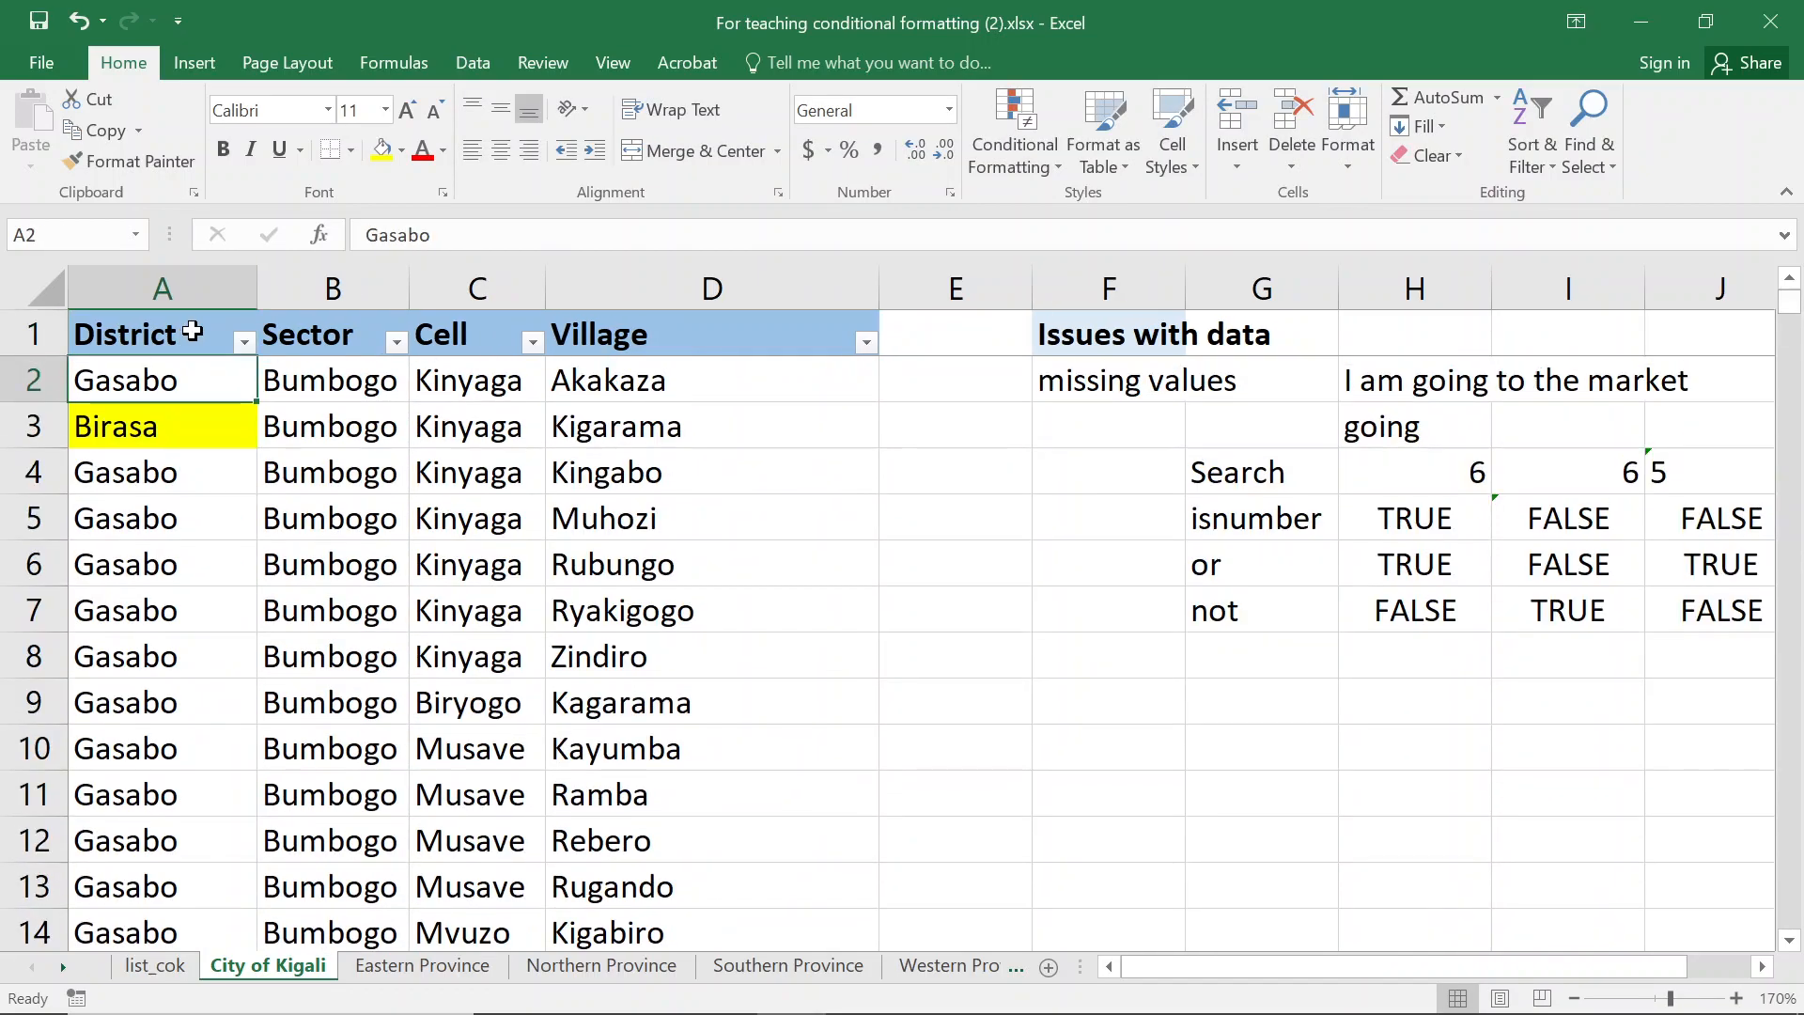
left_click(377, 385)
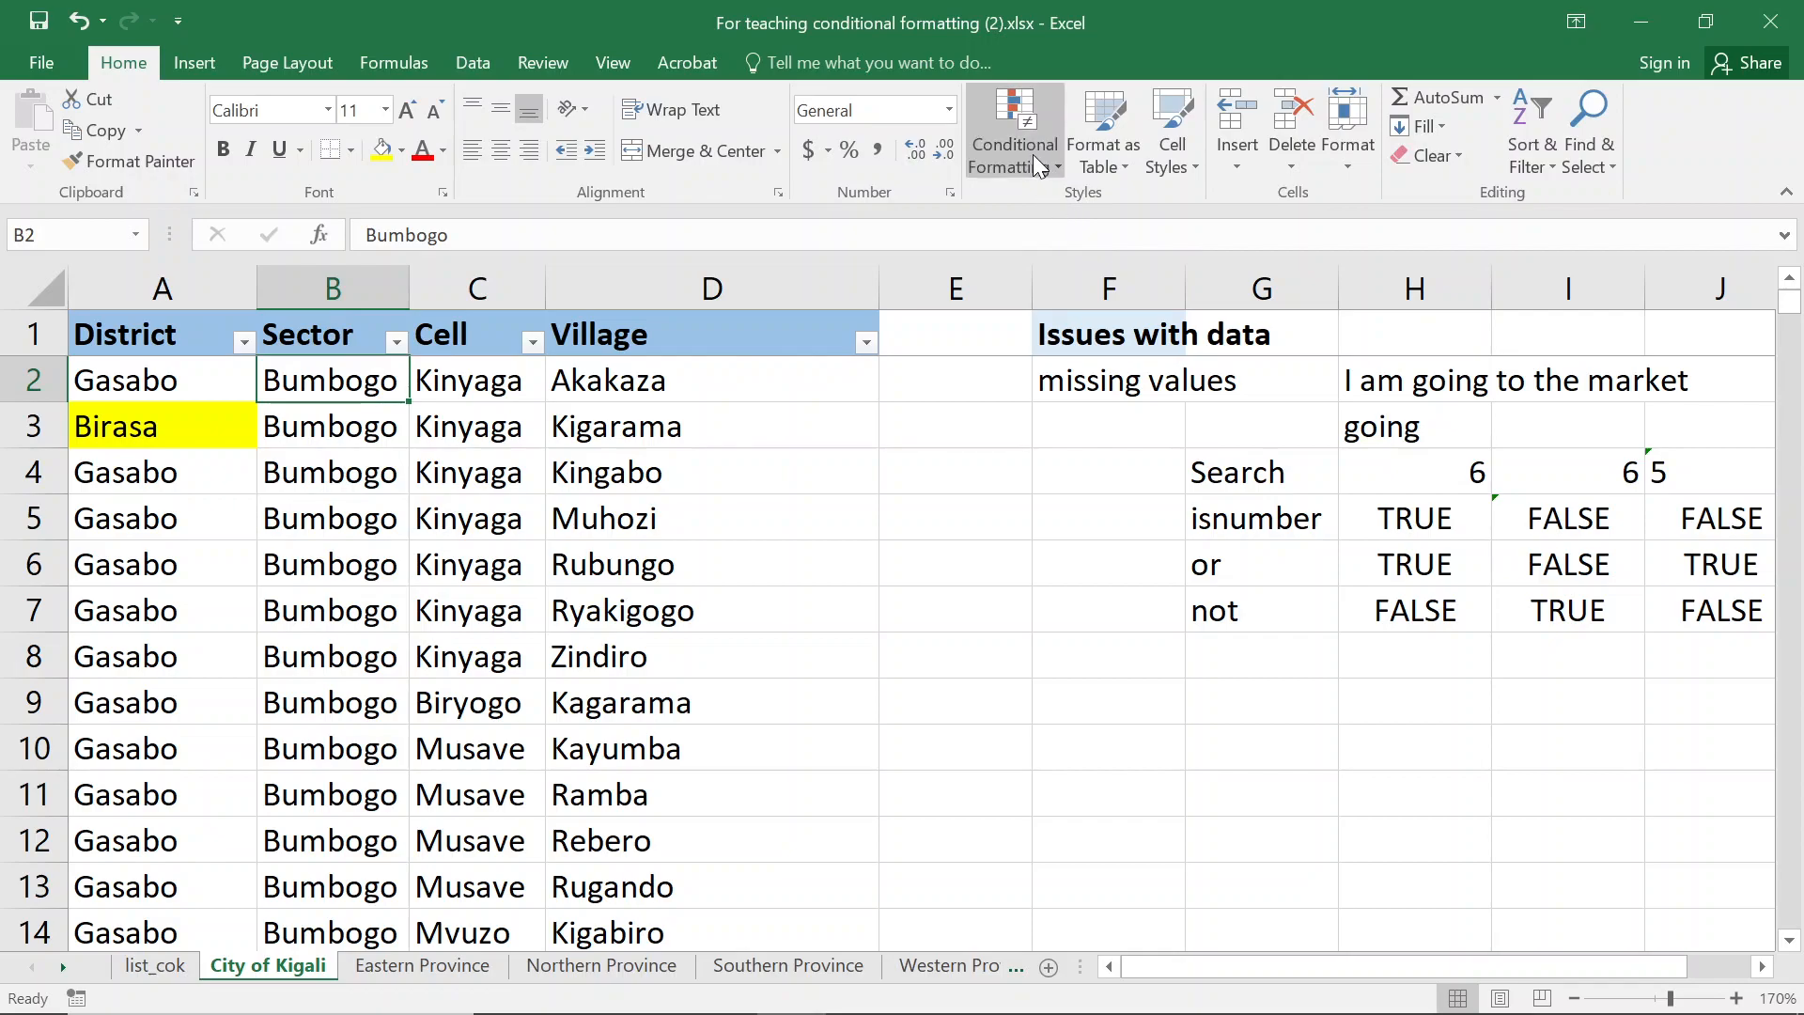
left_click(986, 124)
mouse_move(1135, 201)
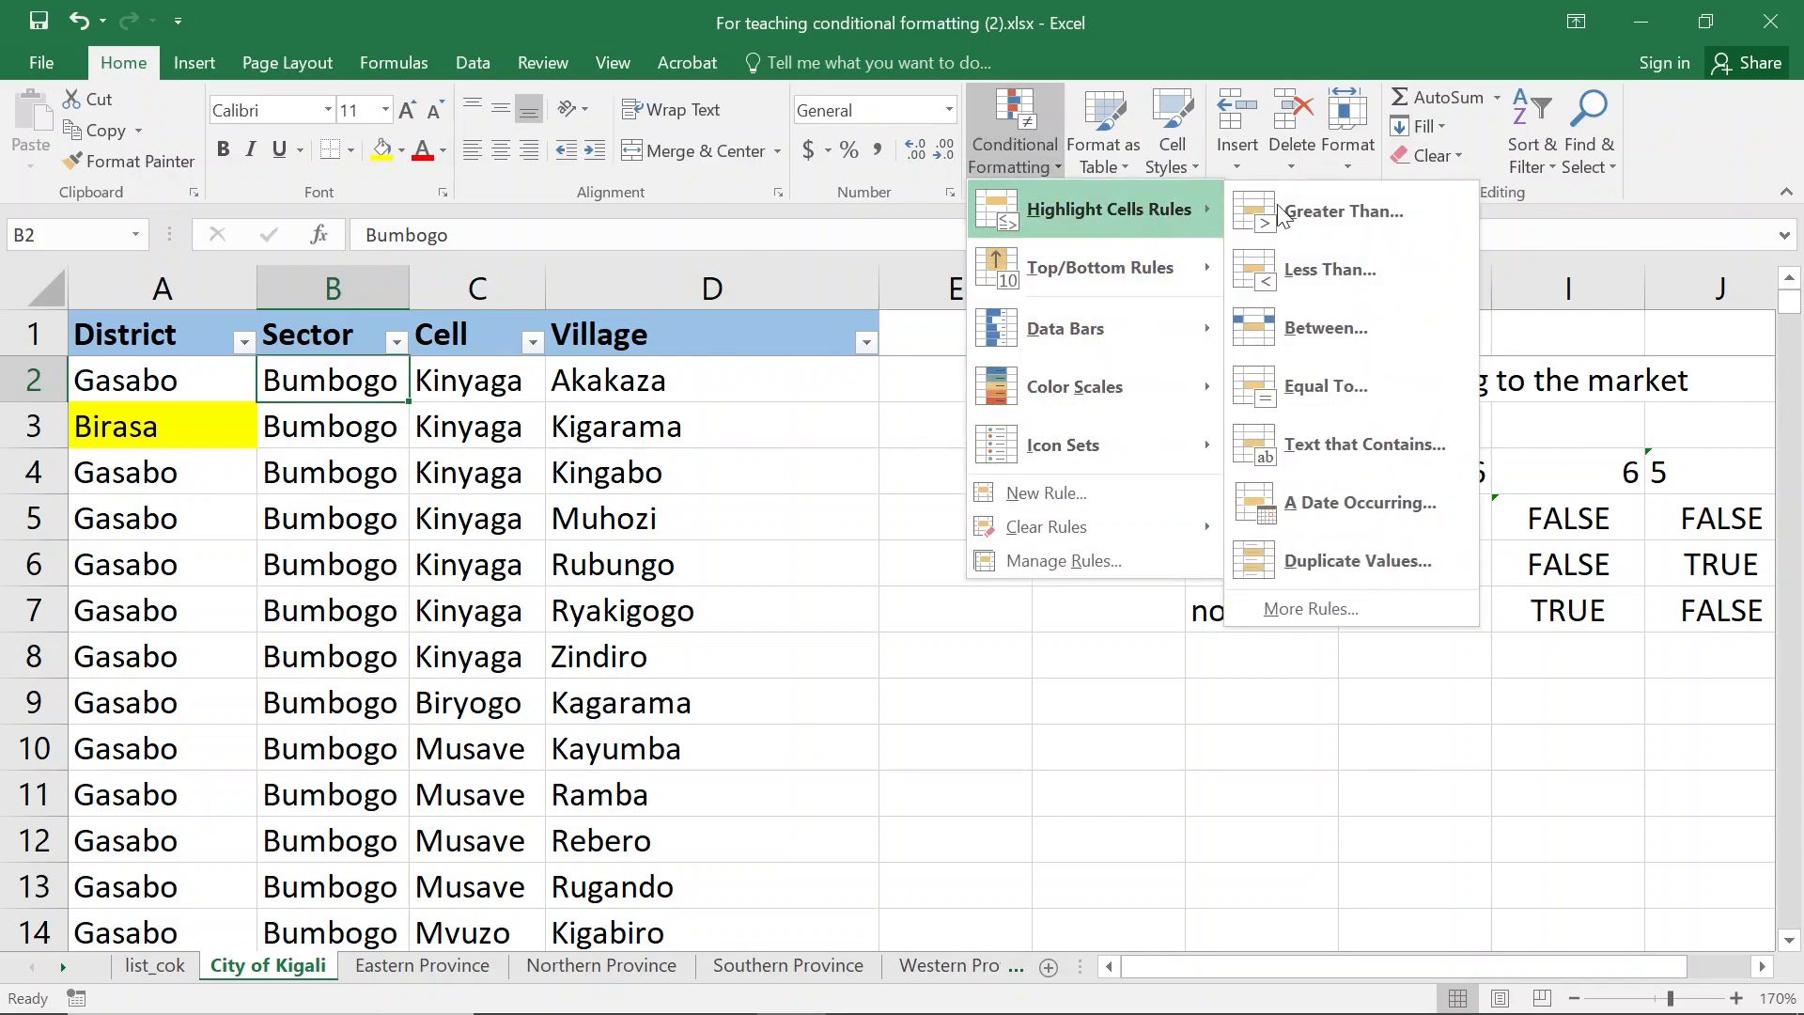
left_click(1335, 608)
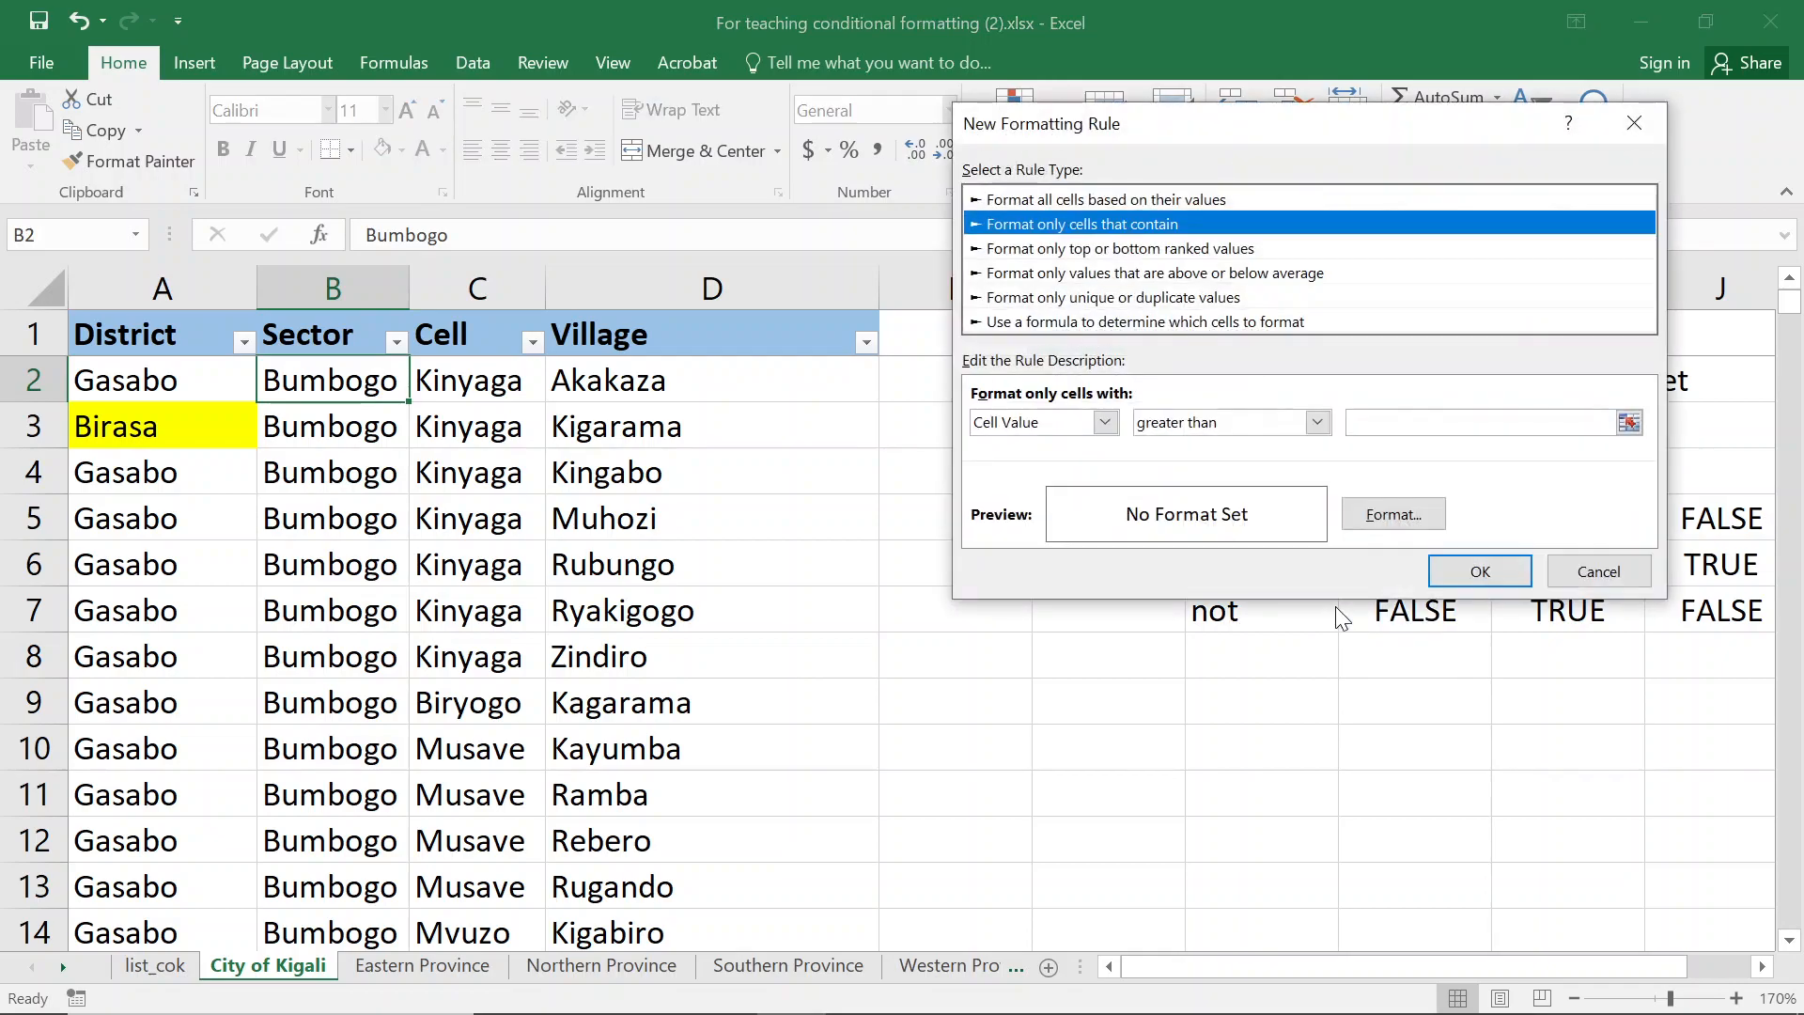
left_click(1072, 323)
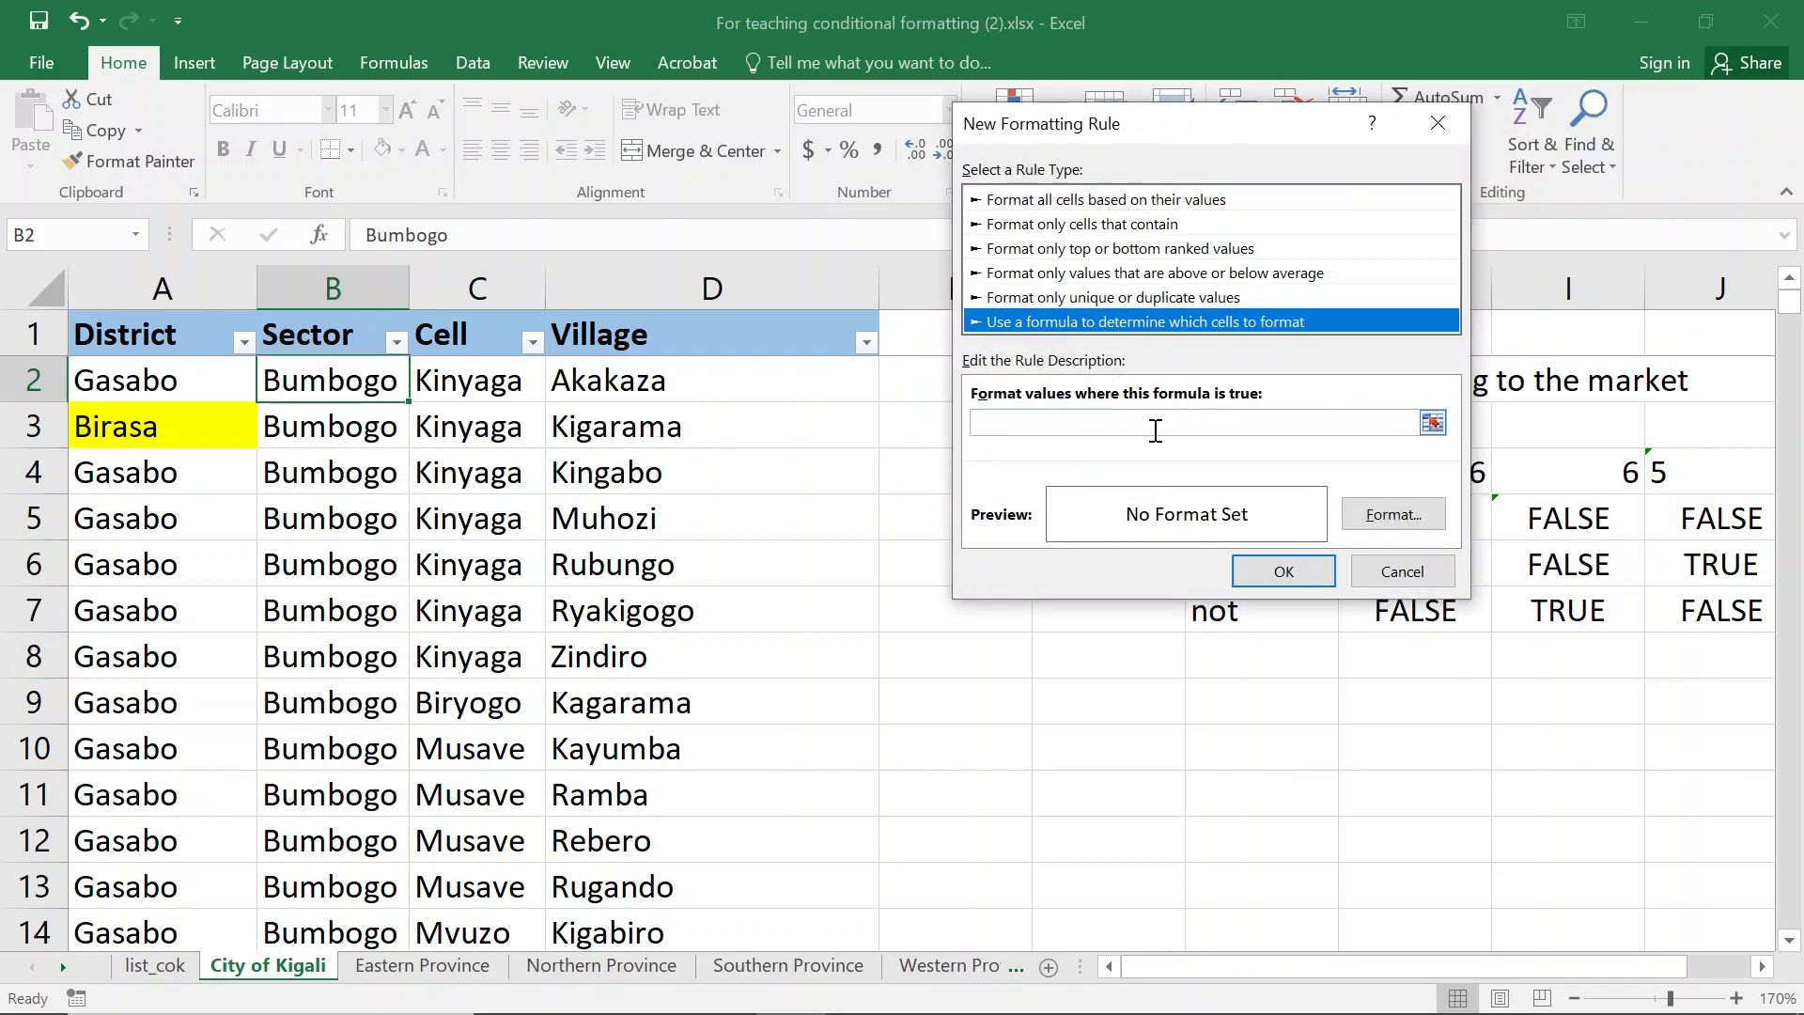
Enter =not(or(isnumber(search(list_cok!$B$3:$B$37,b2)))) as the rule's formula, picking the sector range from list_cok
left_click(1118, 431)
type("=not")
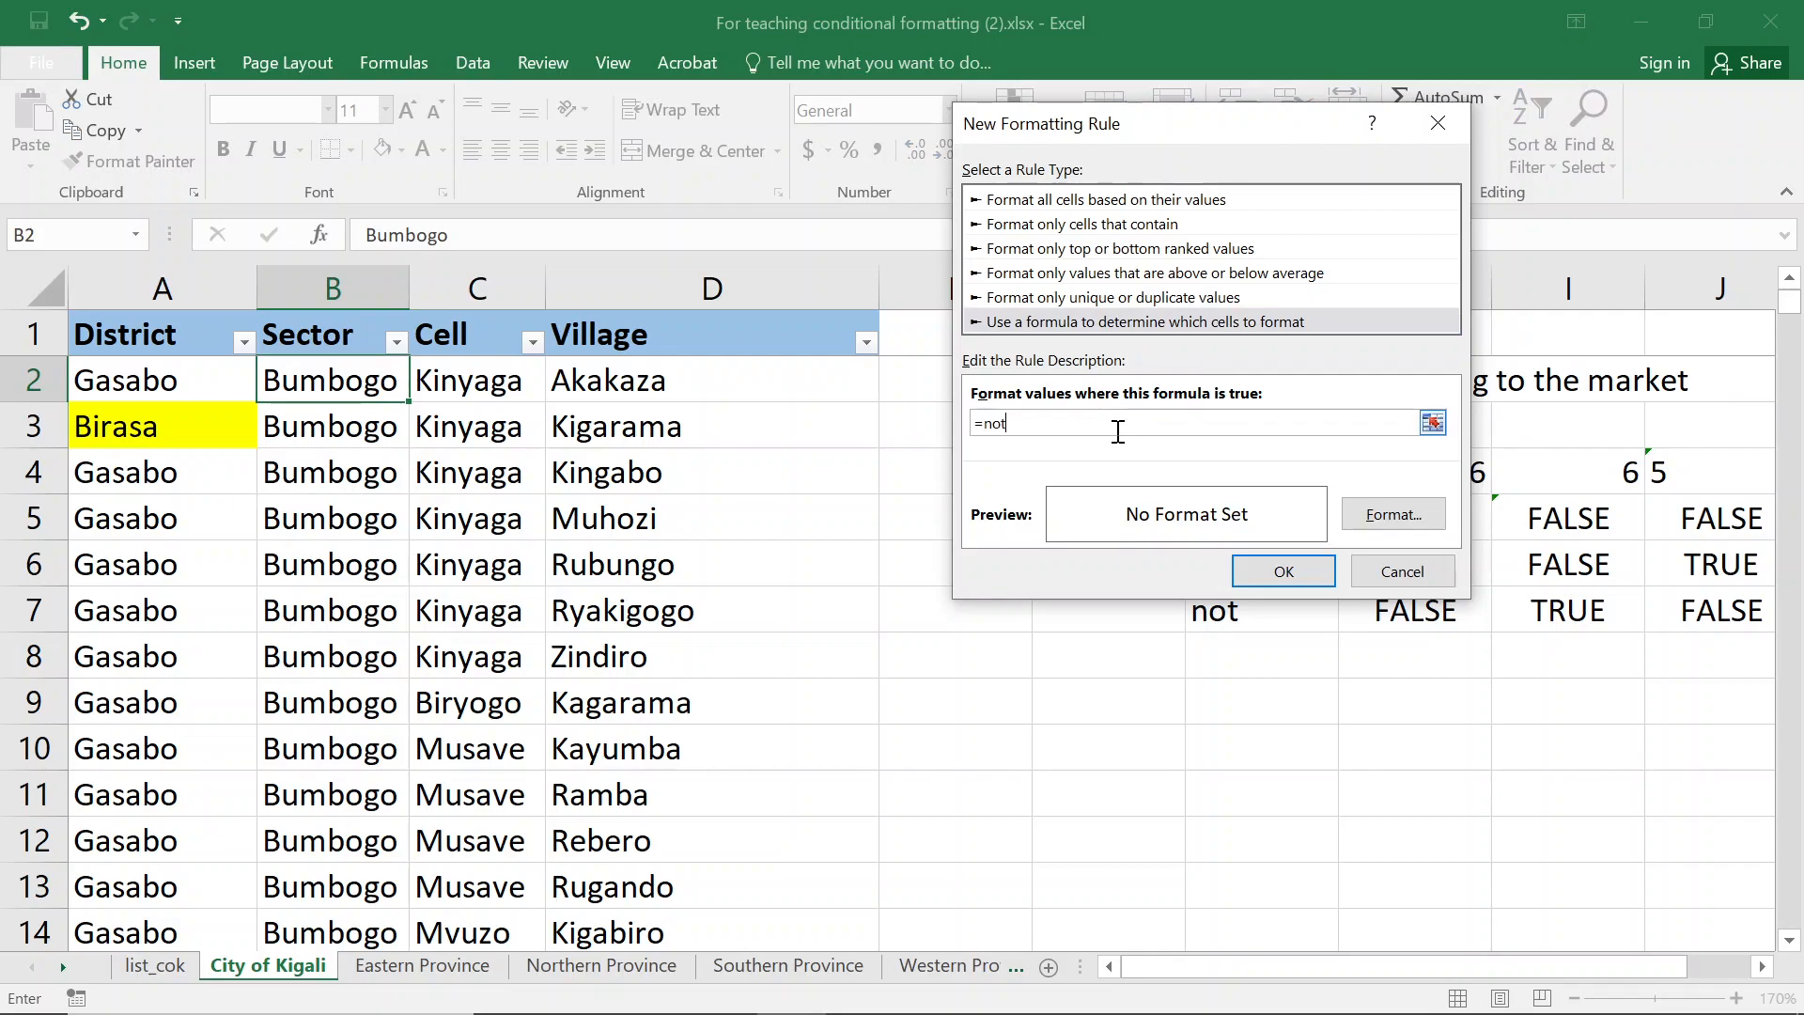
type("(or(isnumber(search(")
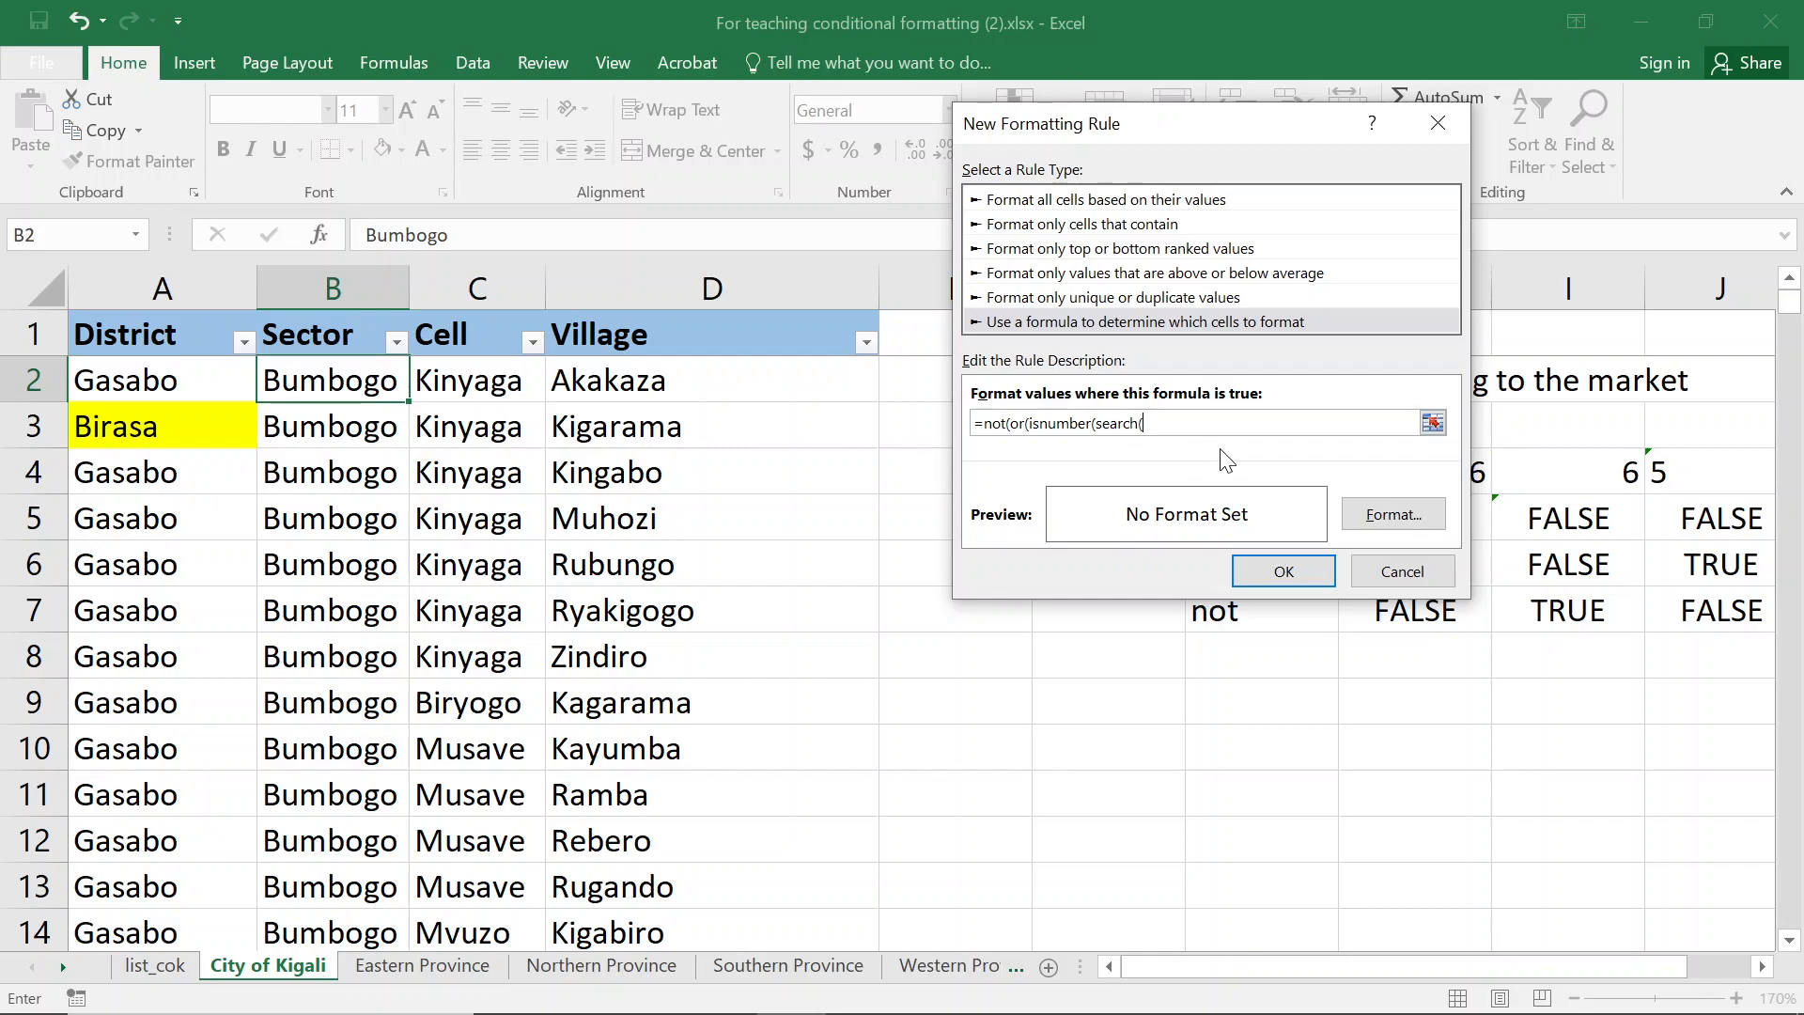
left_click(155, 968)
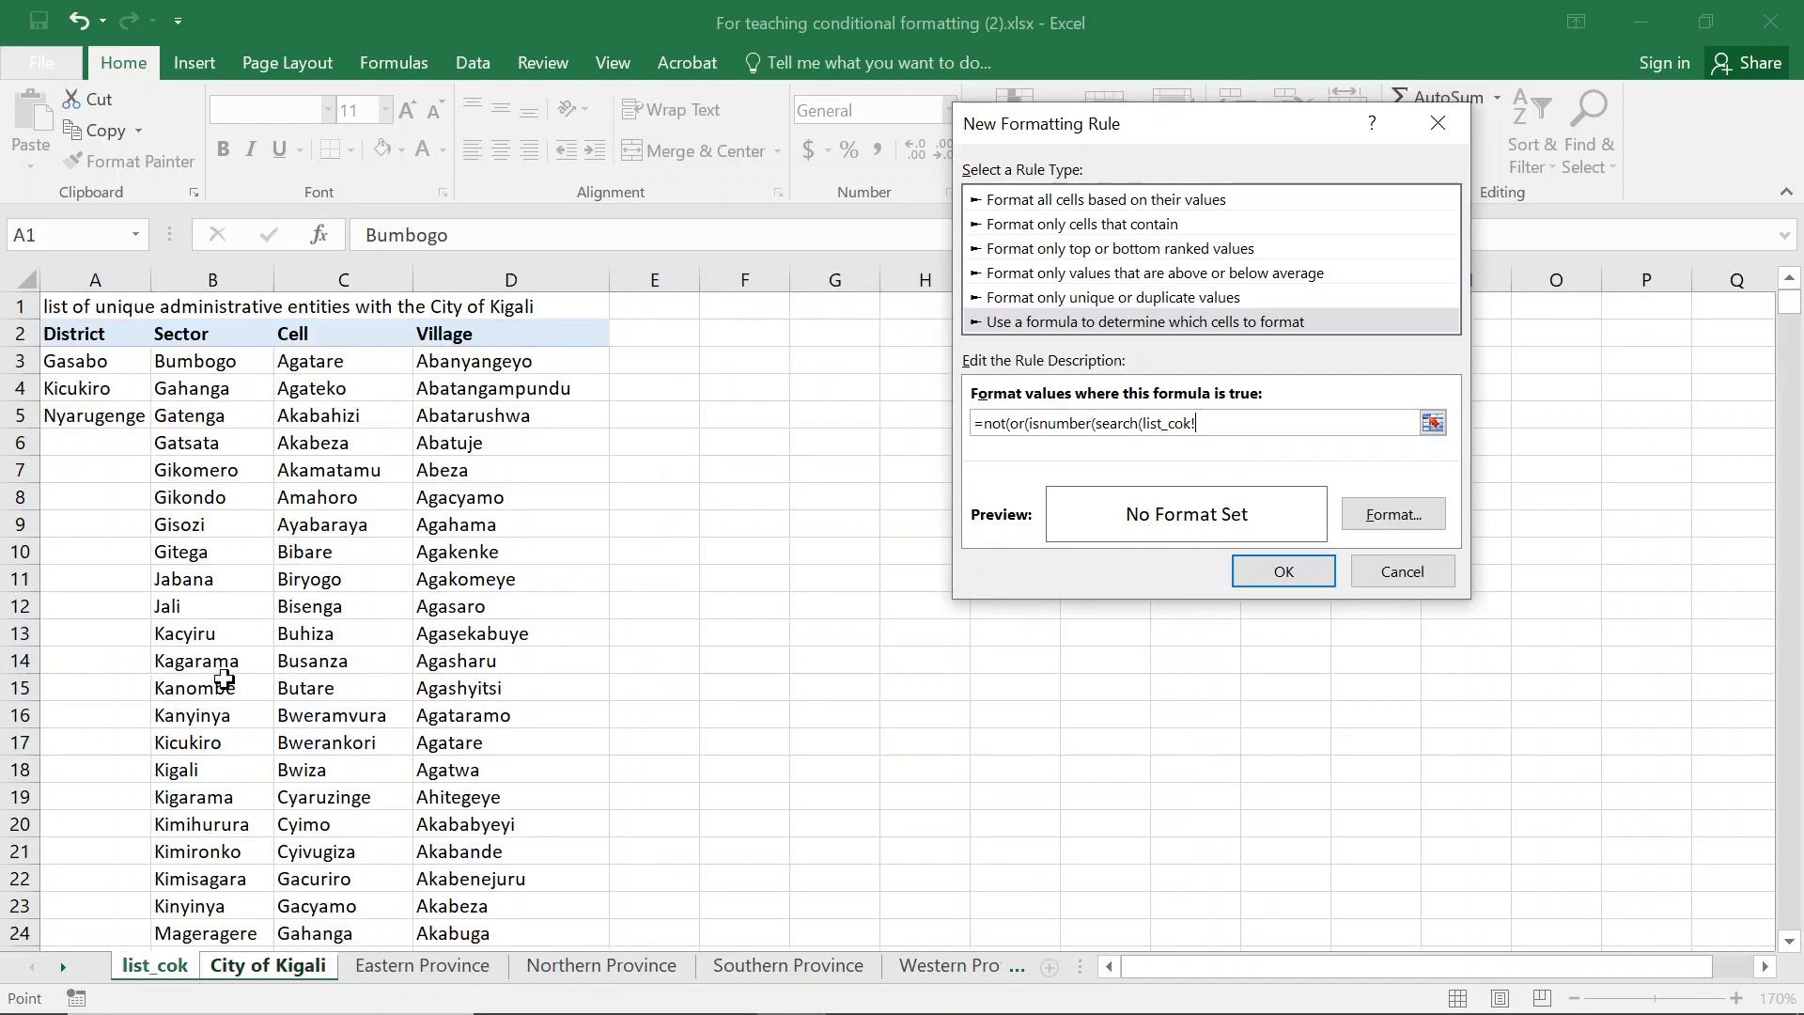
left_click(203, 366)
key("ctrl+shift+Down")
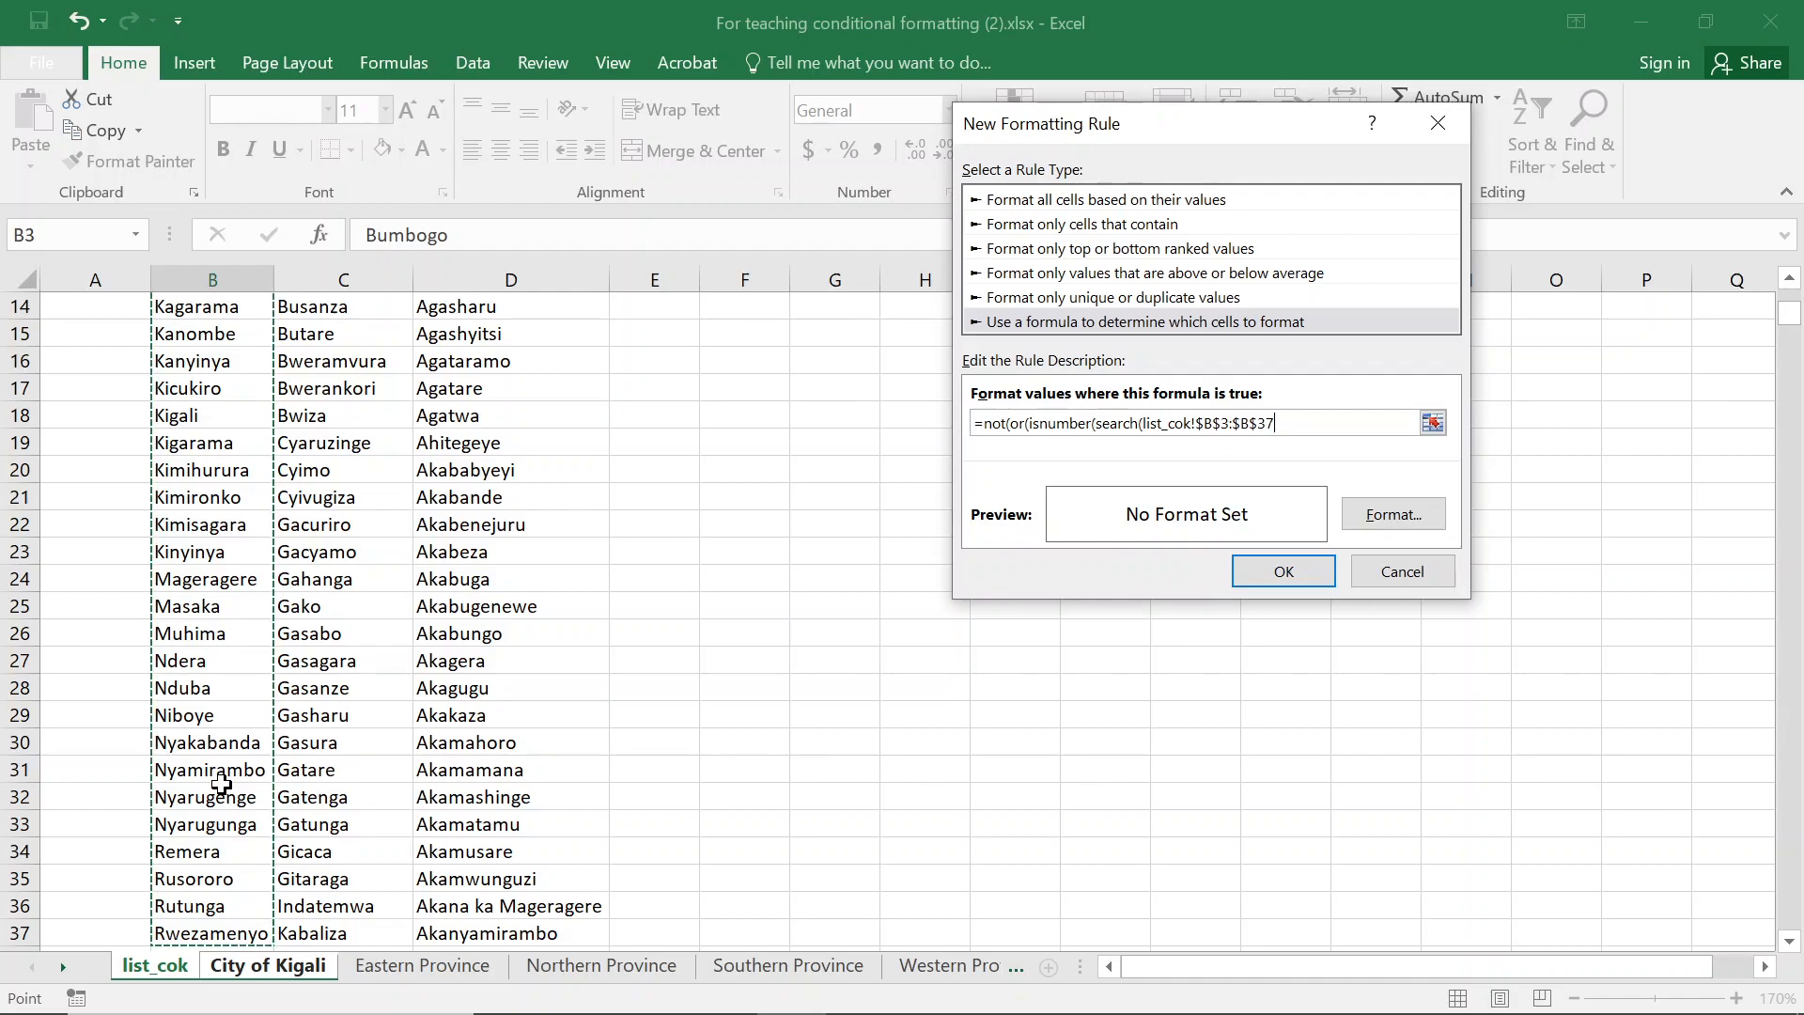
type(",b2")
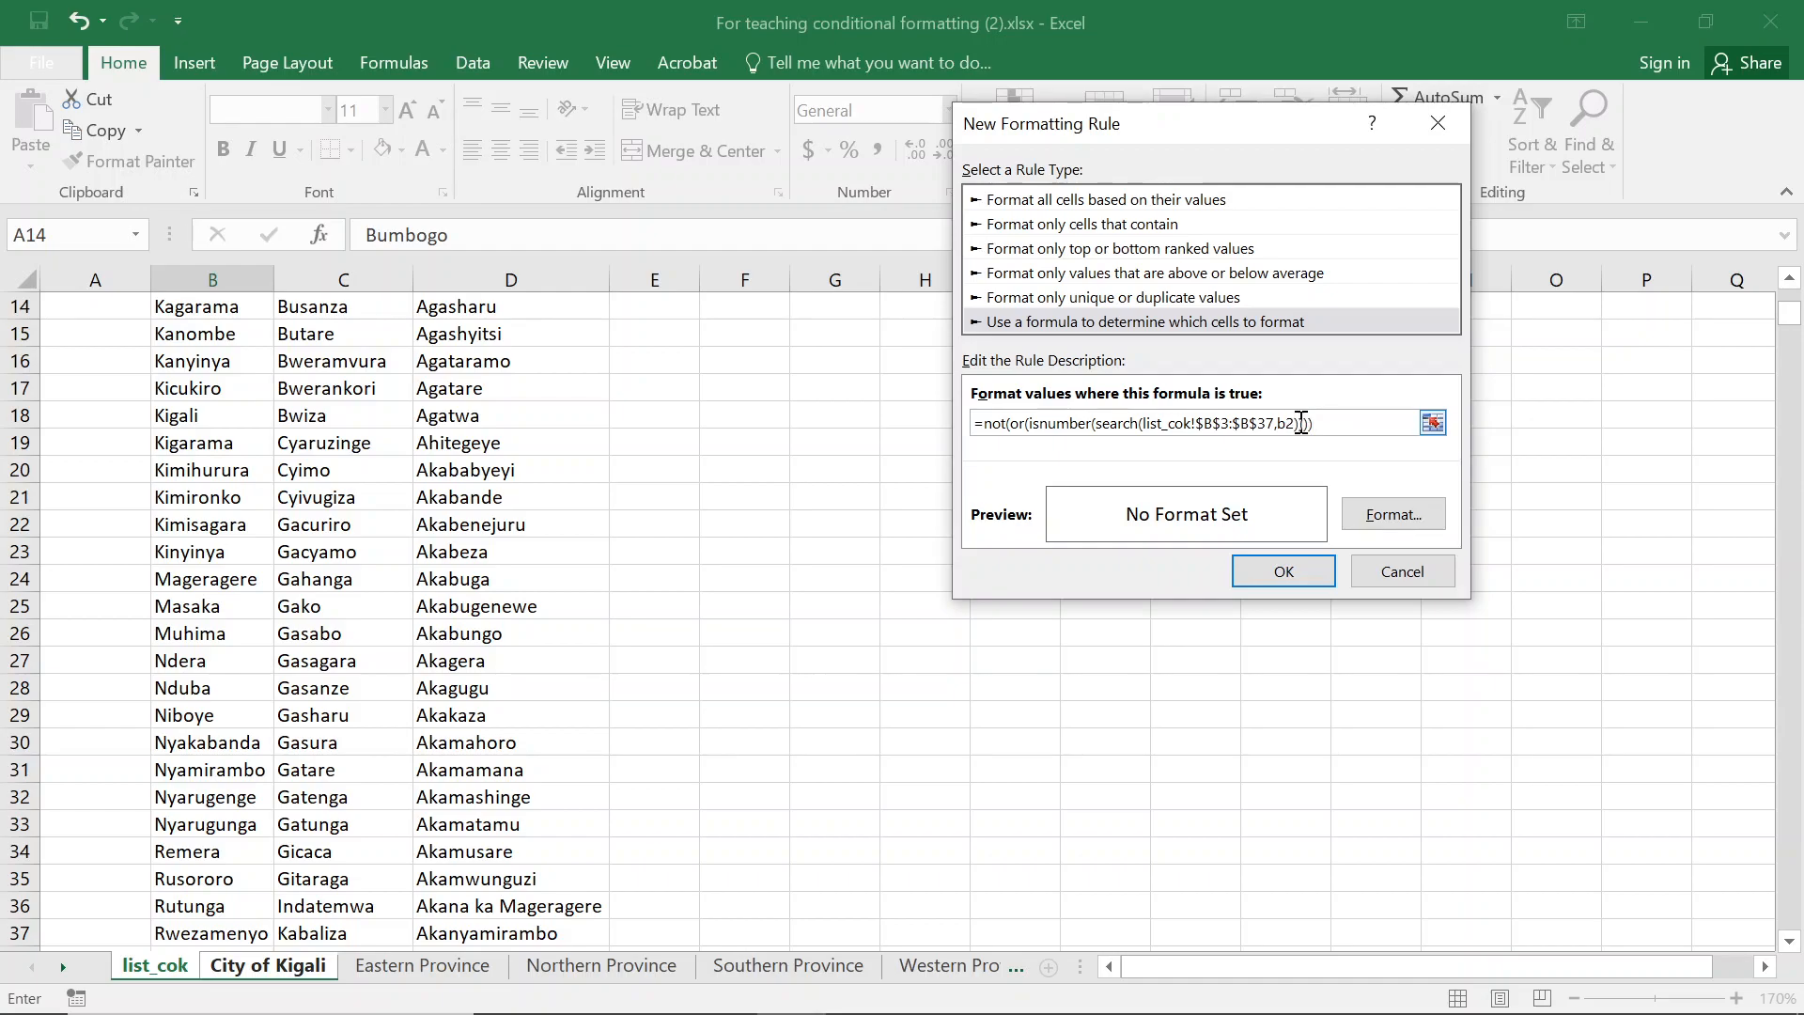
Give the sector rule an orange fill and apply it to B2
left_click(1394, 513)
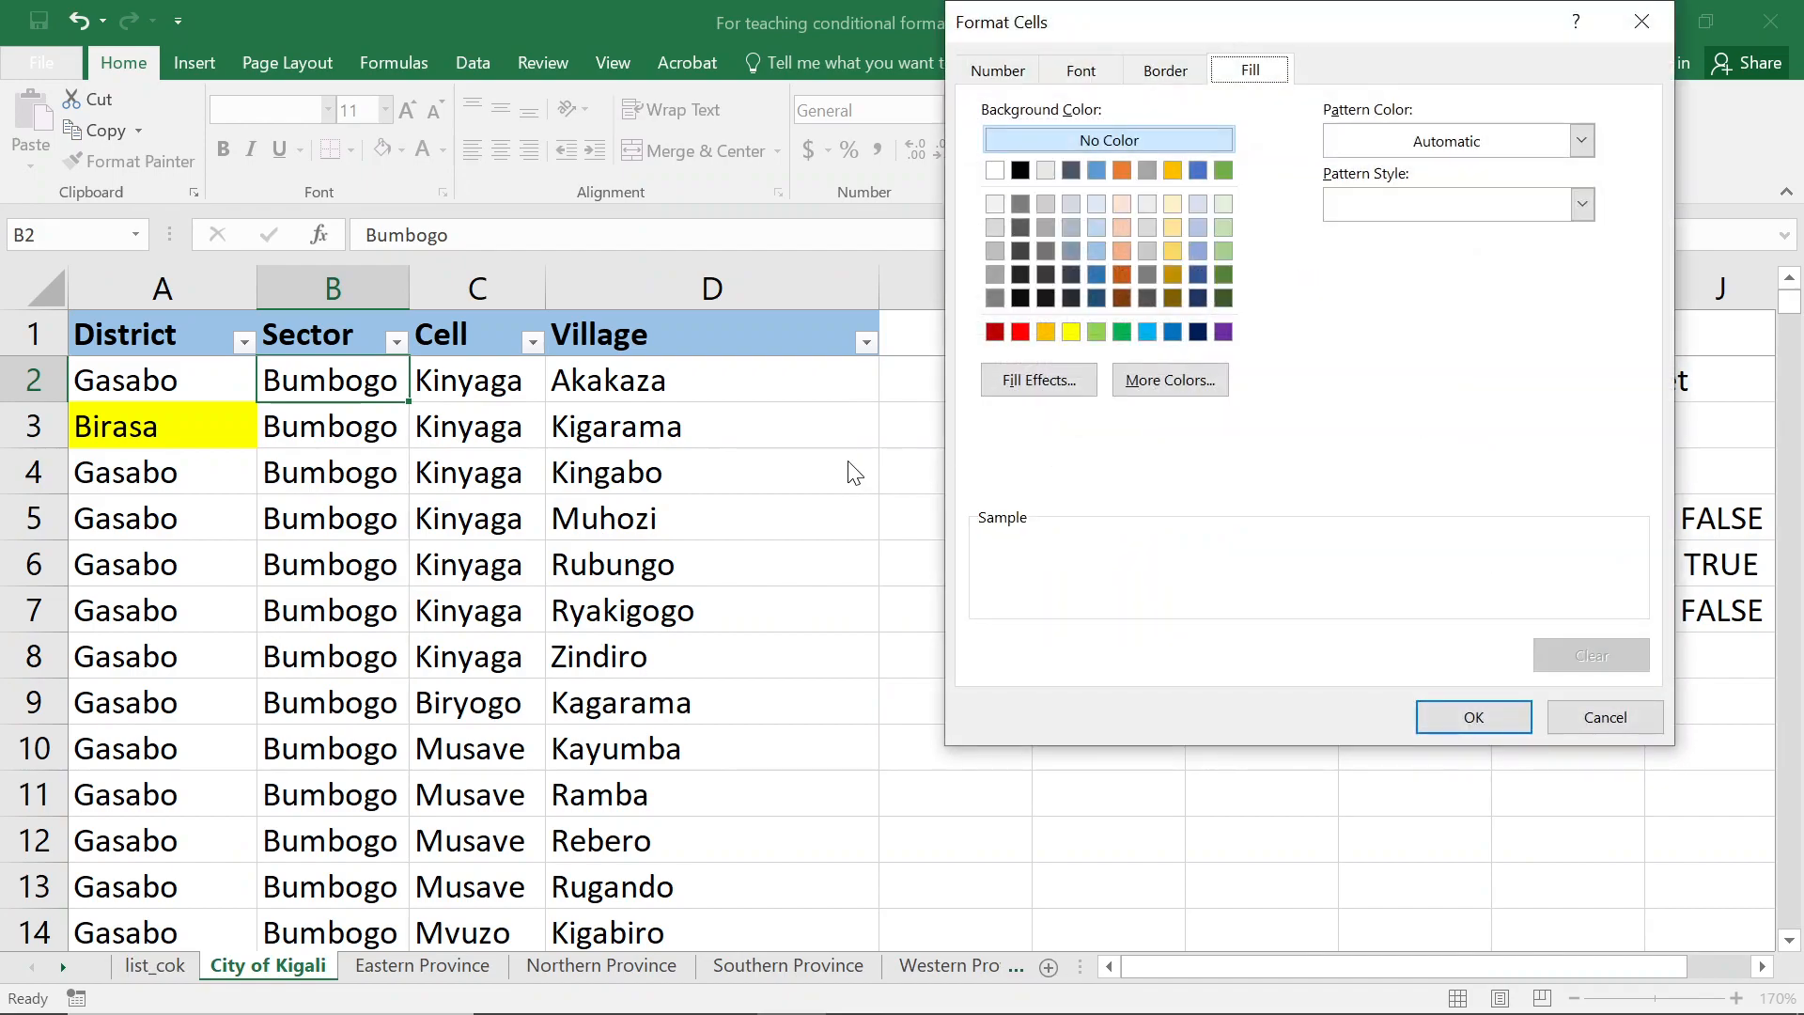
left_click(1046, 333)
left_click(1474, 716)
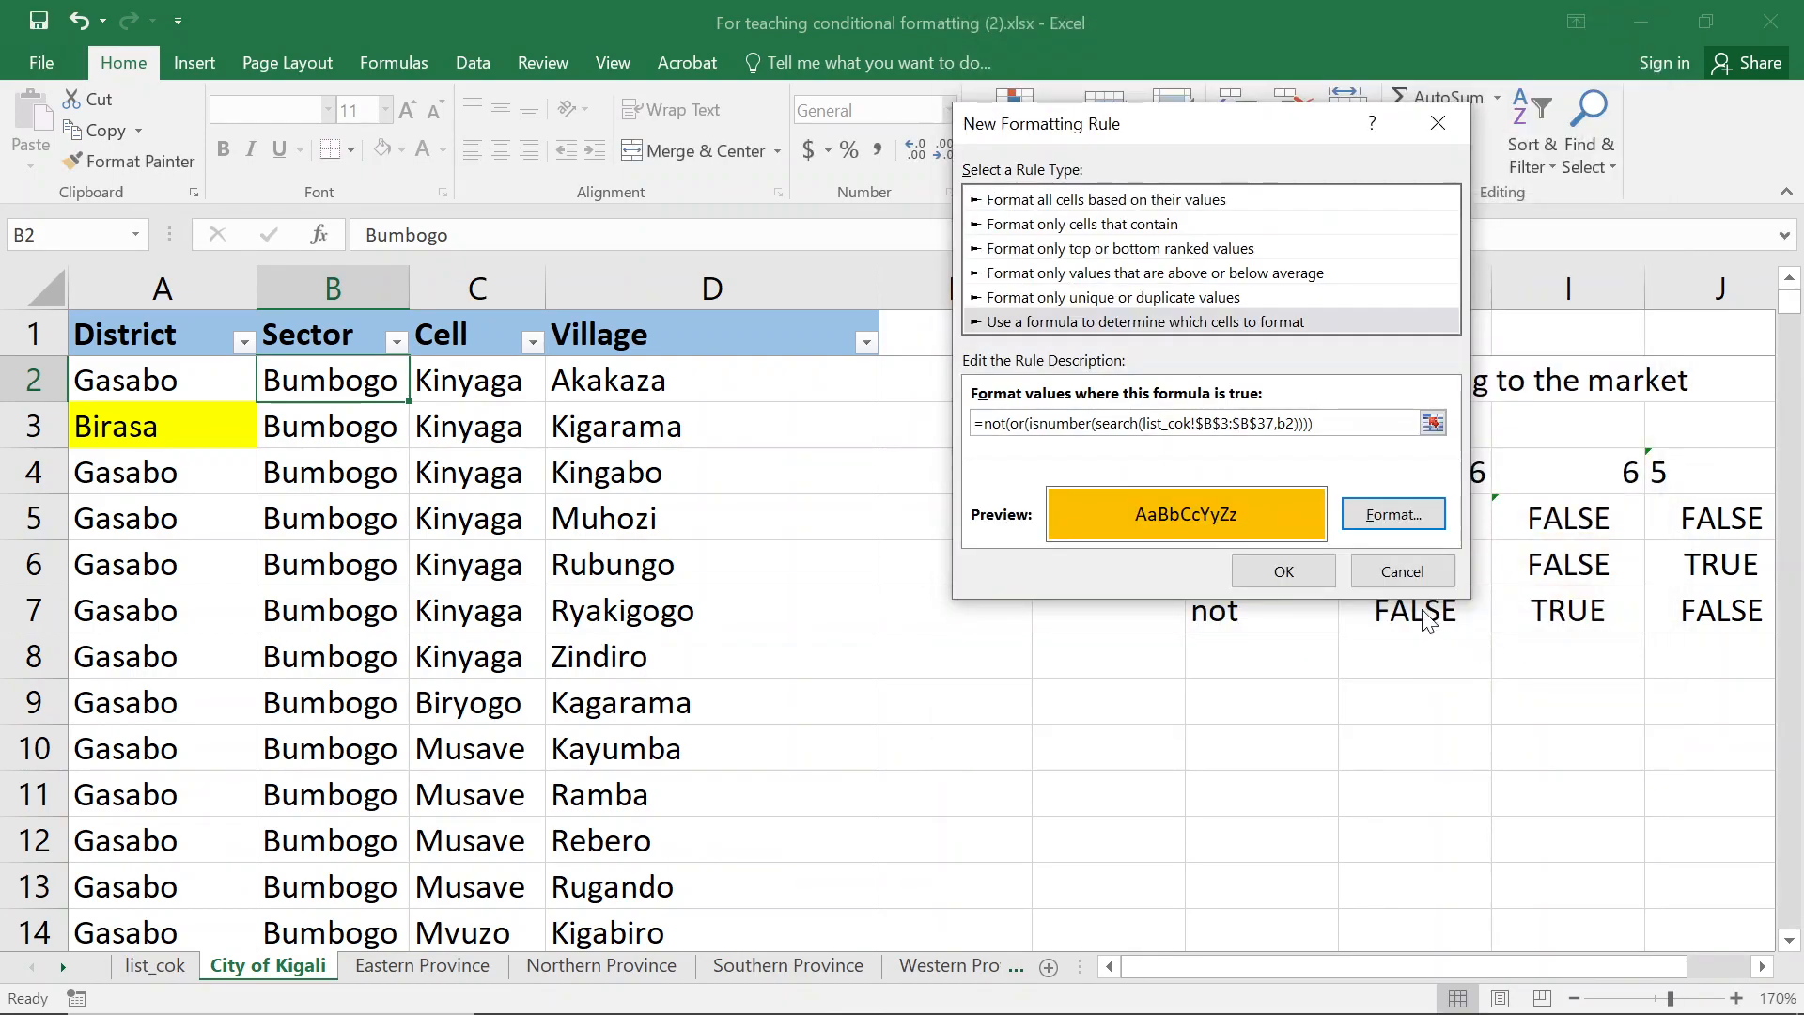
left_click(1250, 569)
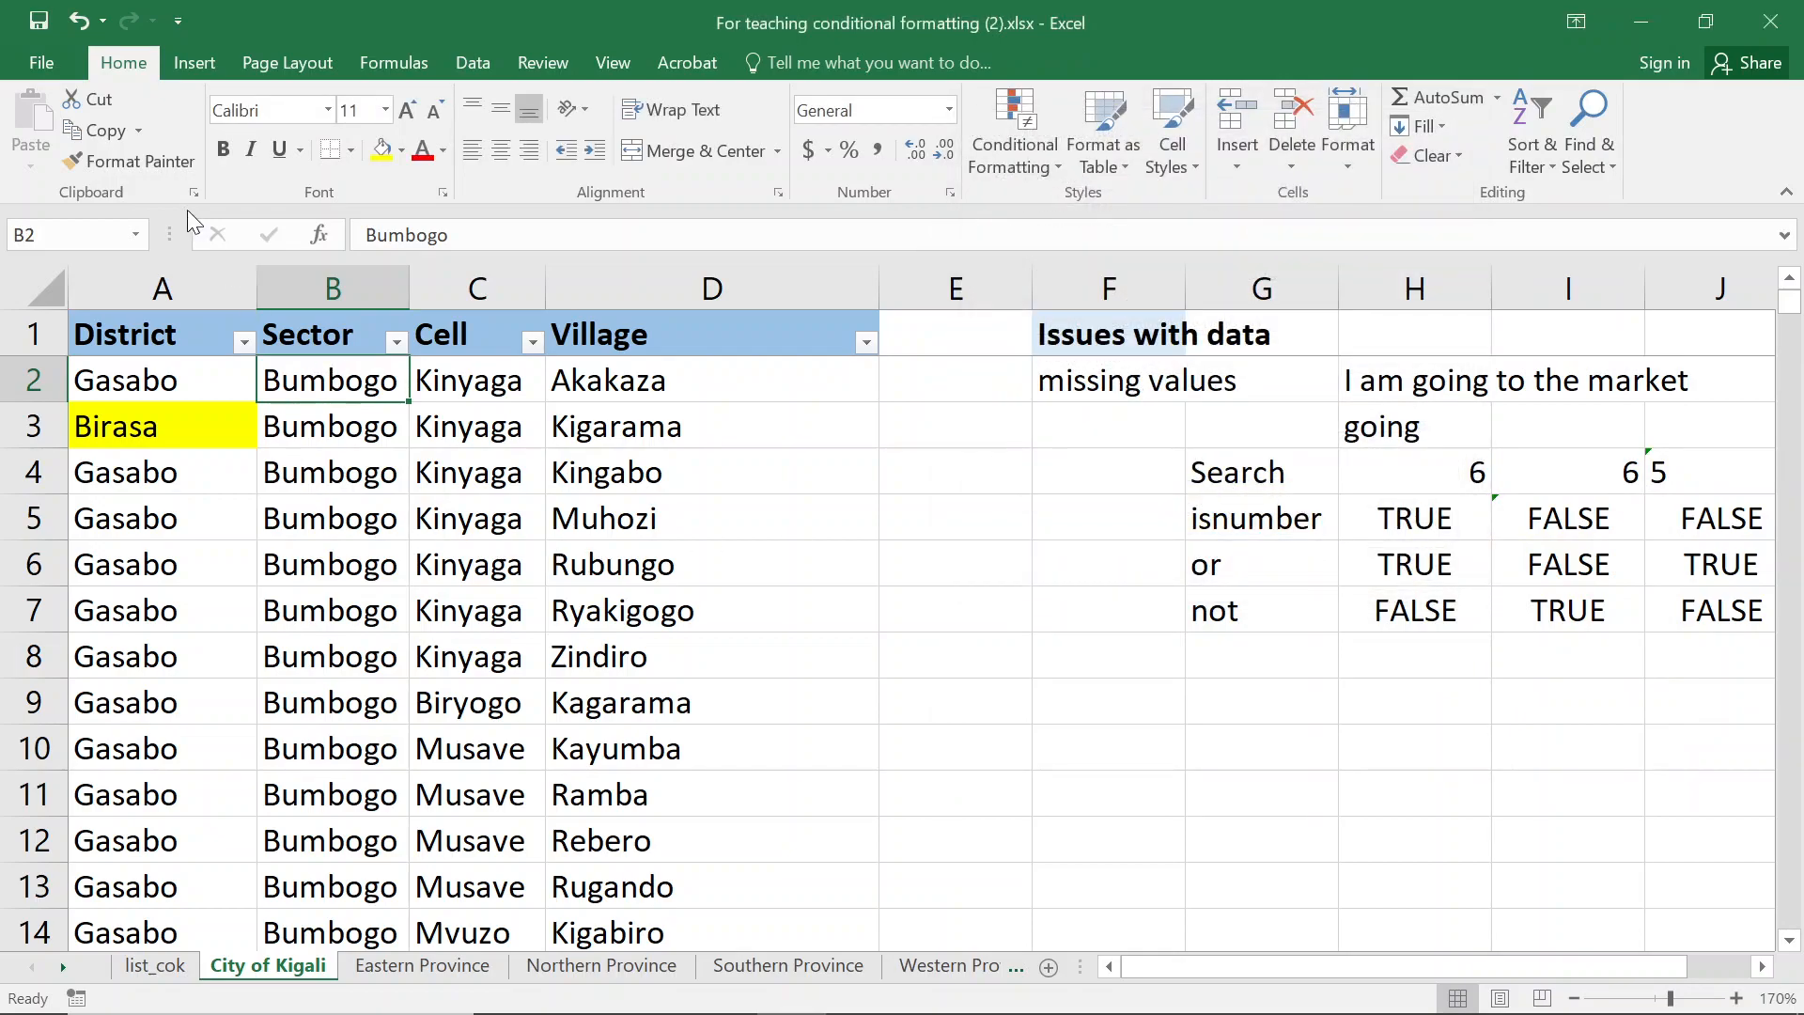
Copy the formatting of B2 to the whole Sector column down to B1177 with Format Painter
left_click(149, 160)
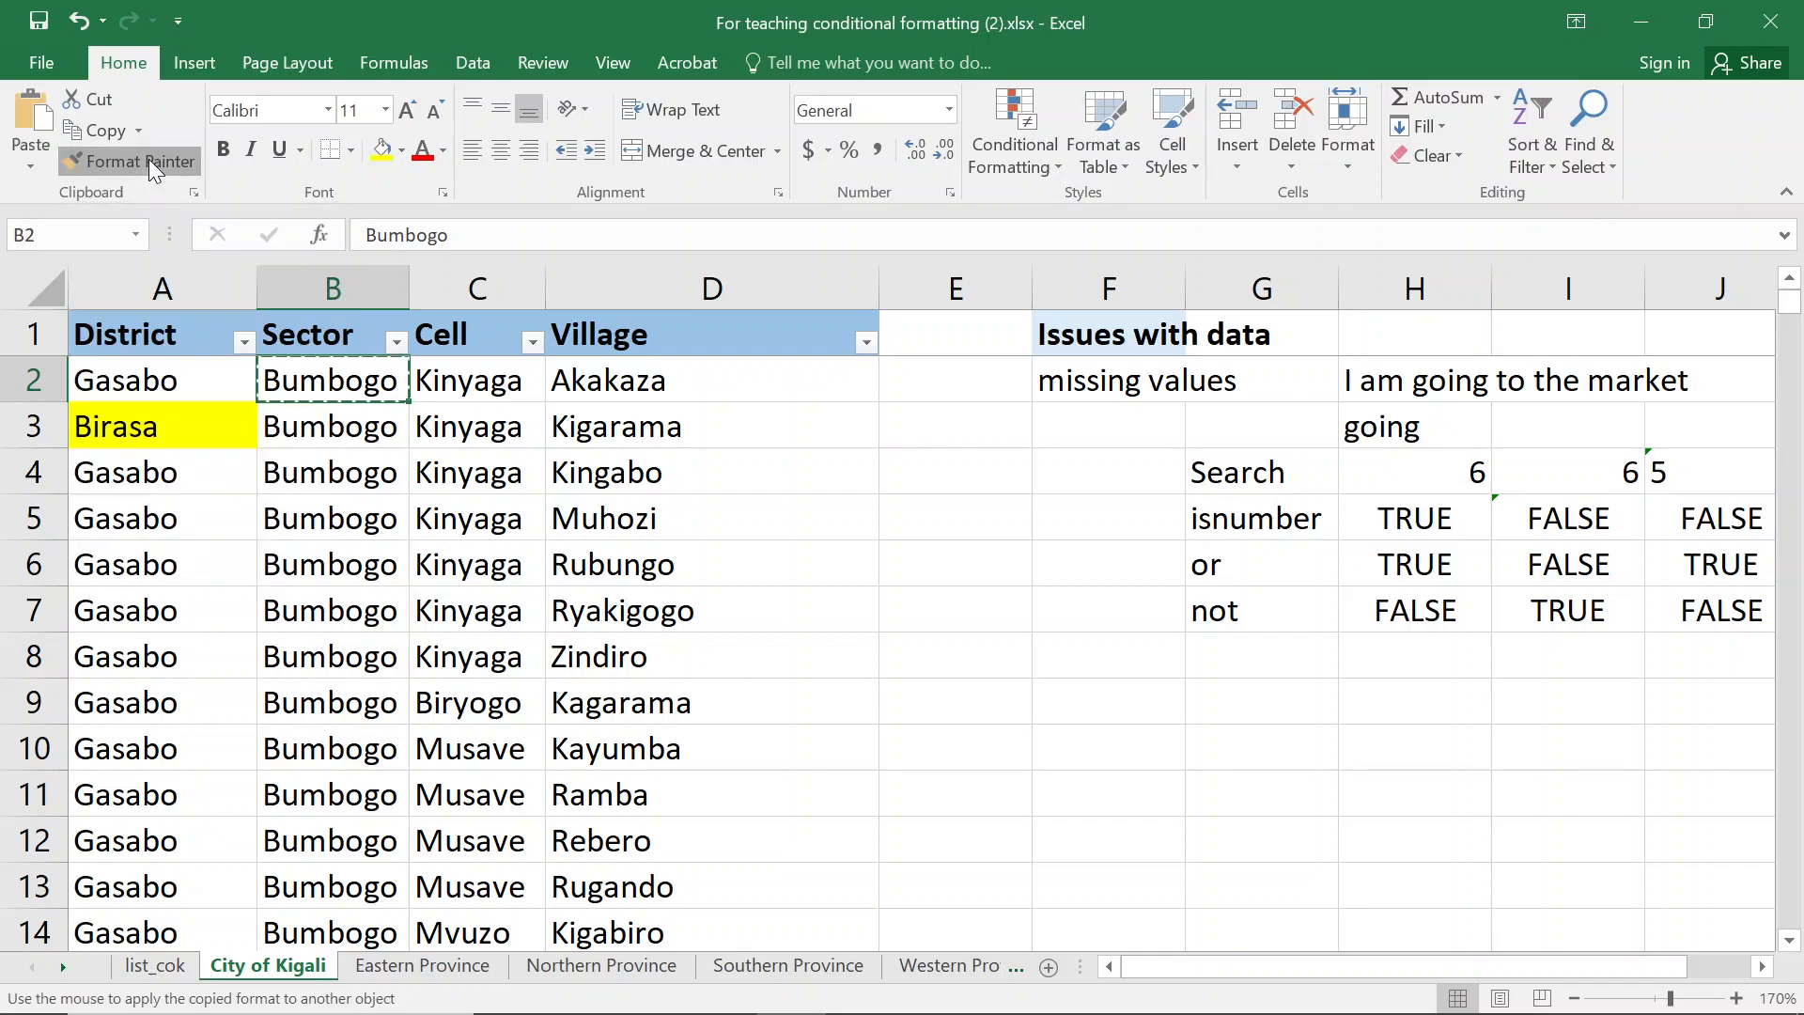
left_click_drag(395, 395, 395, 500)
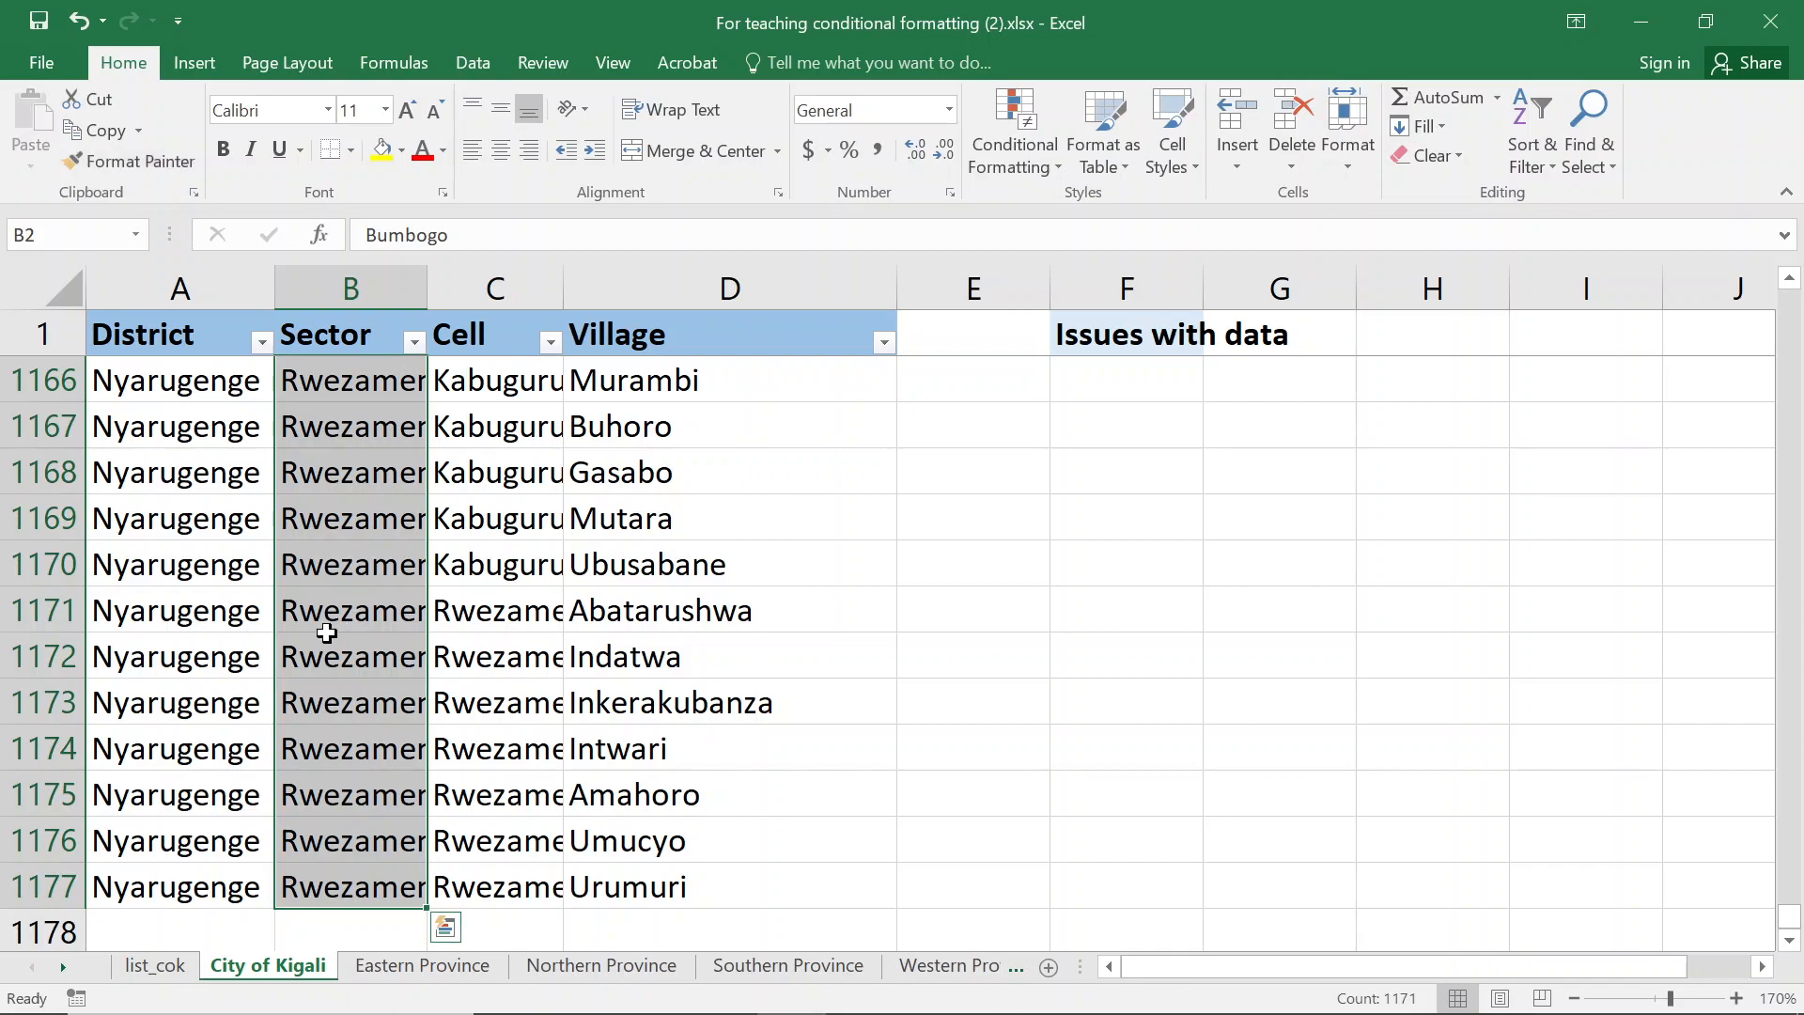
left_click(330, 333)
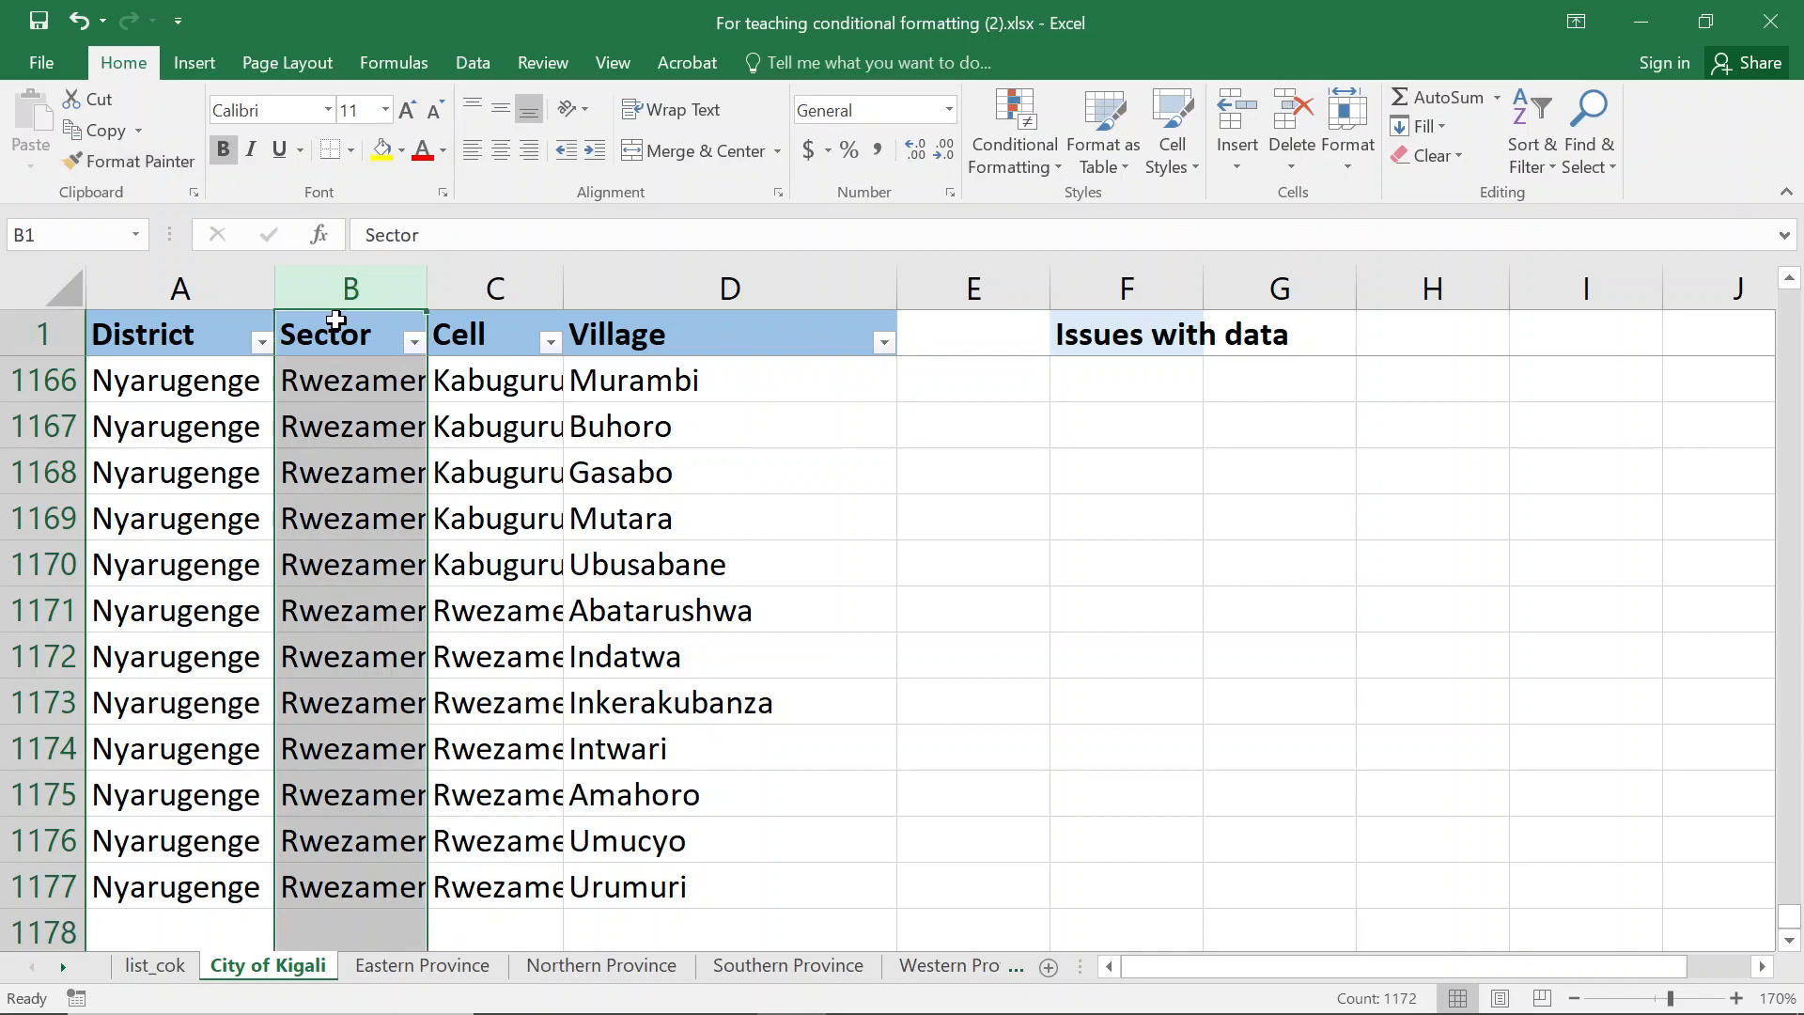
key("Down")
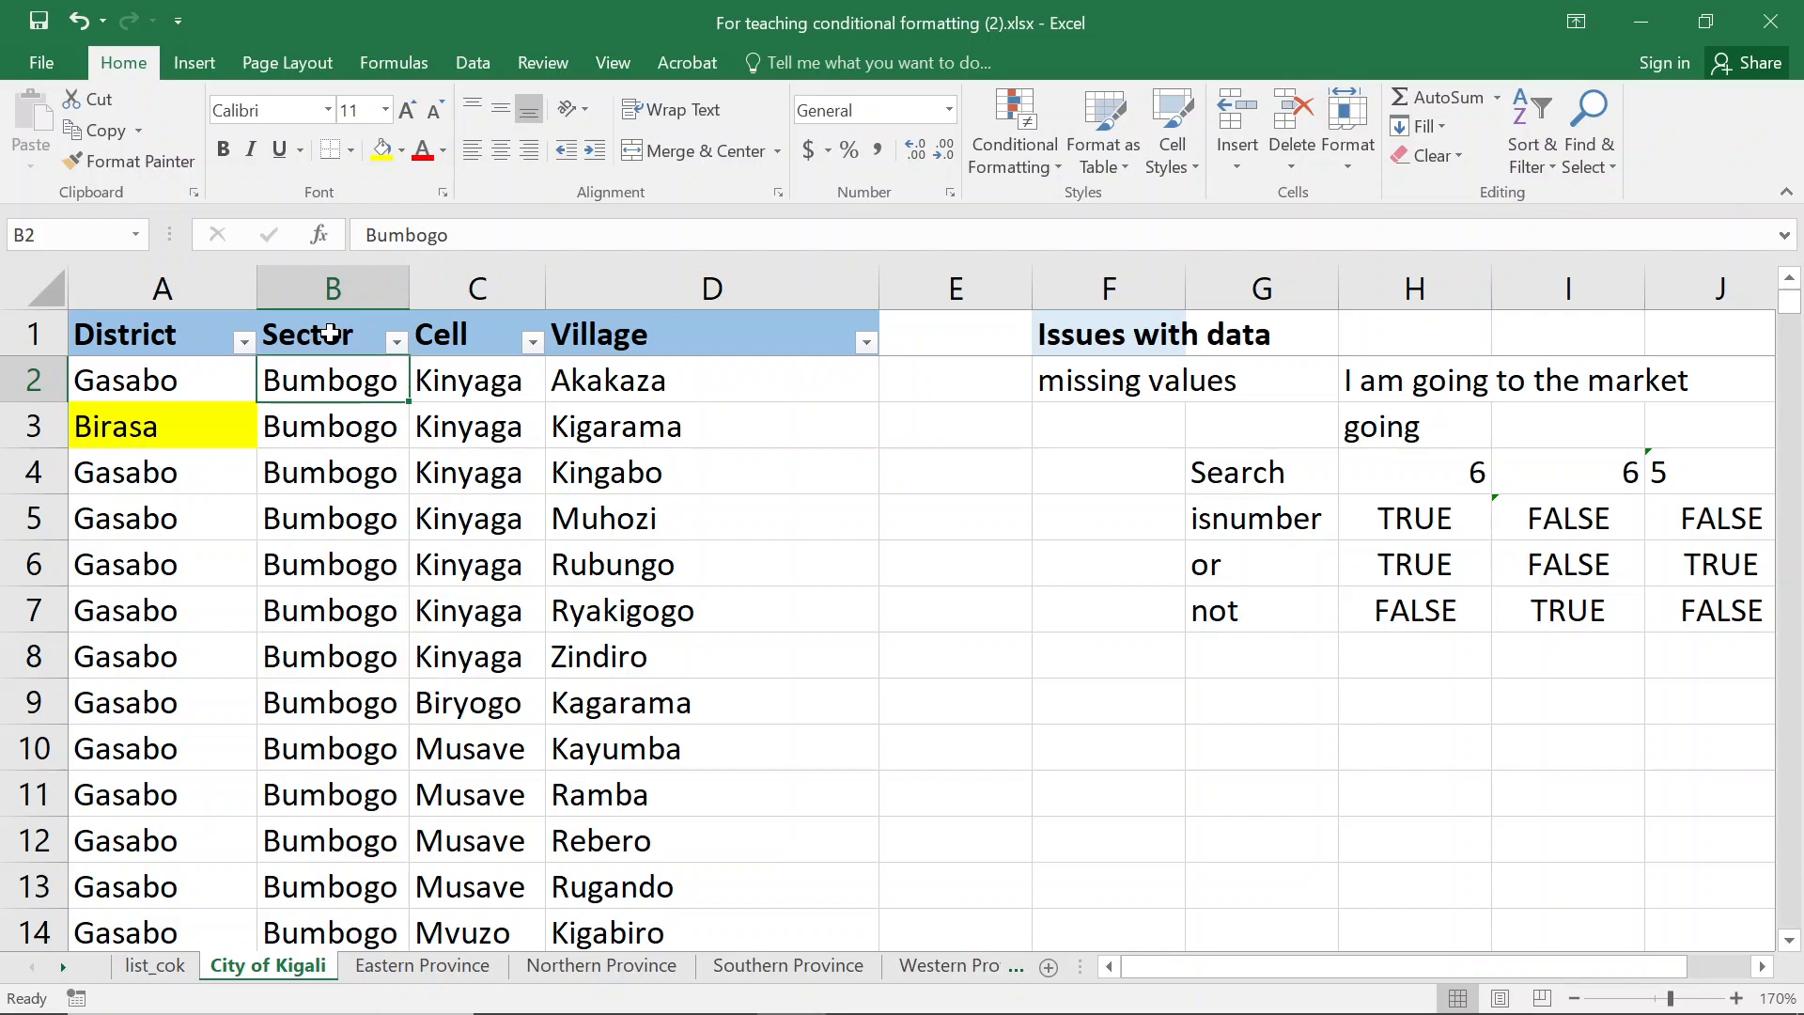
Test the sector rule by entering an unlisted name in B2 and B397, checking the flagged Sector cells in between
type("birasa")
key("Return")
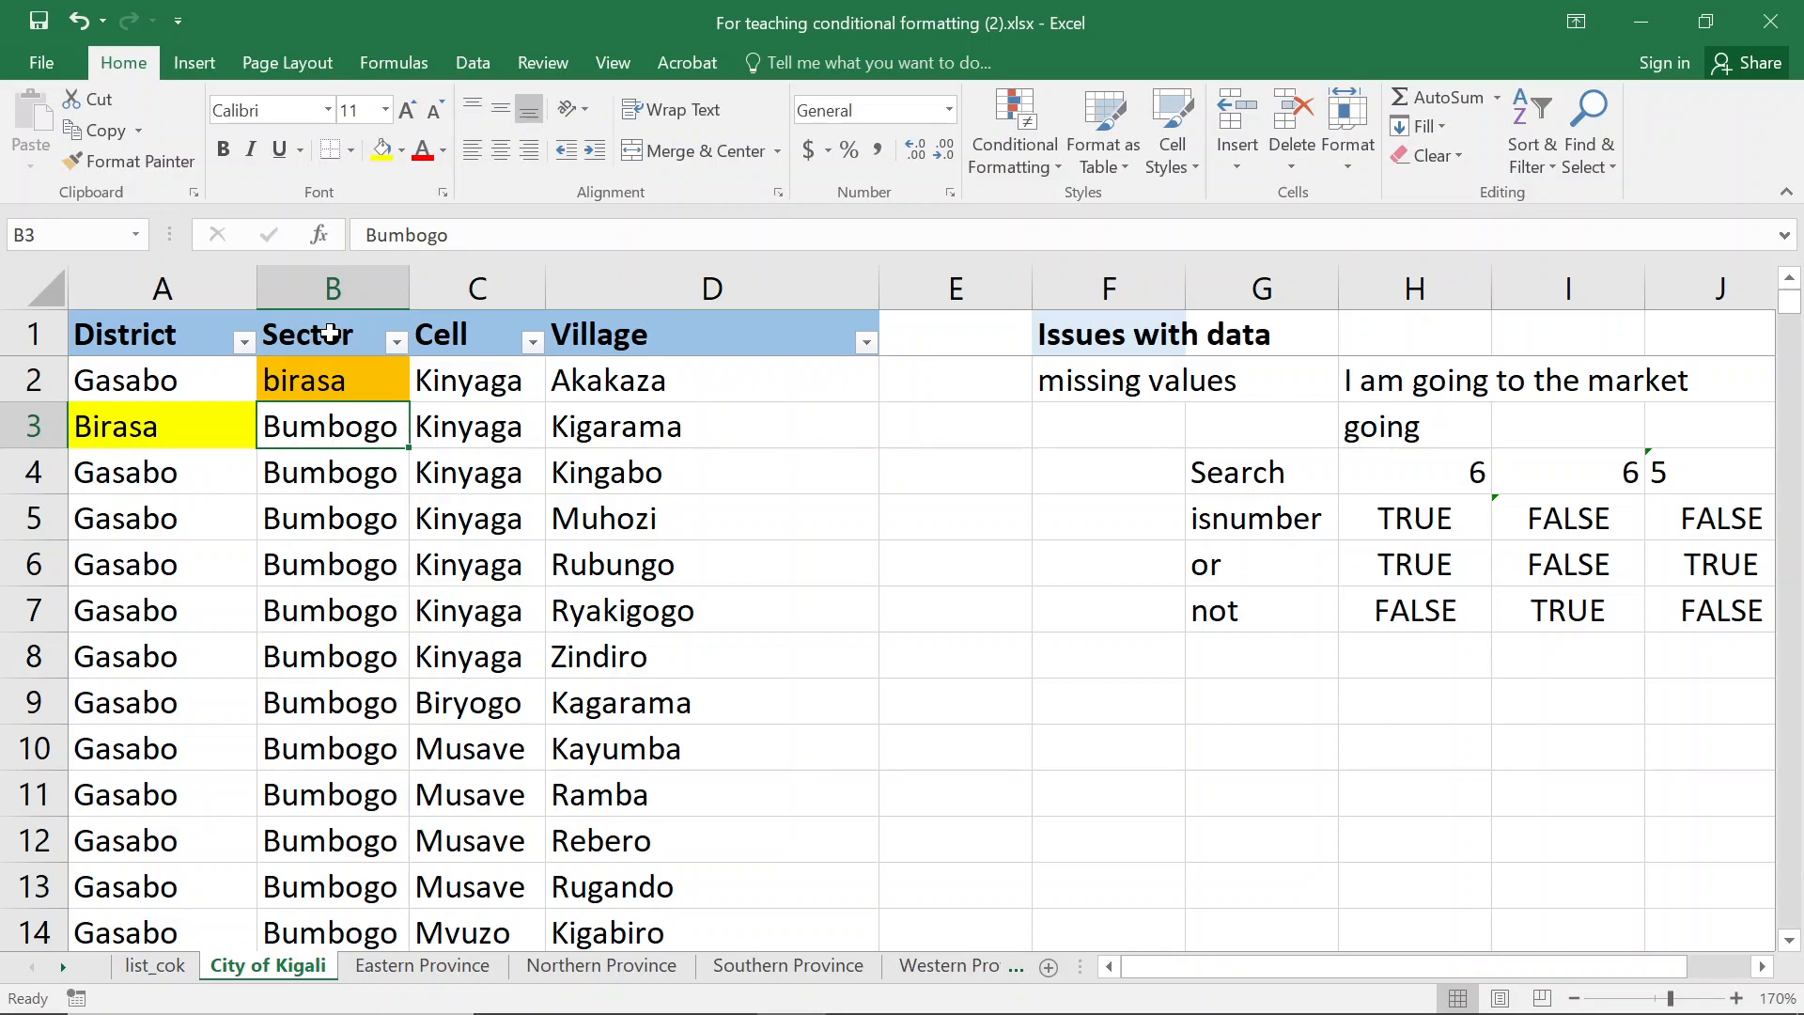
key("ctrl+Down")
key("Down")
key("Down")
key("Down")
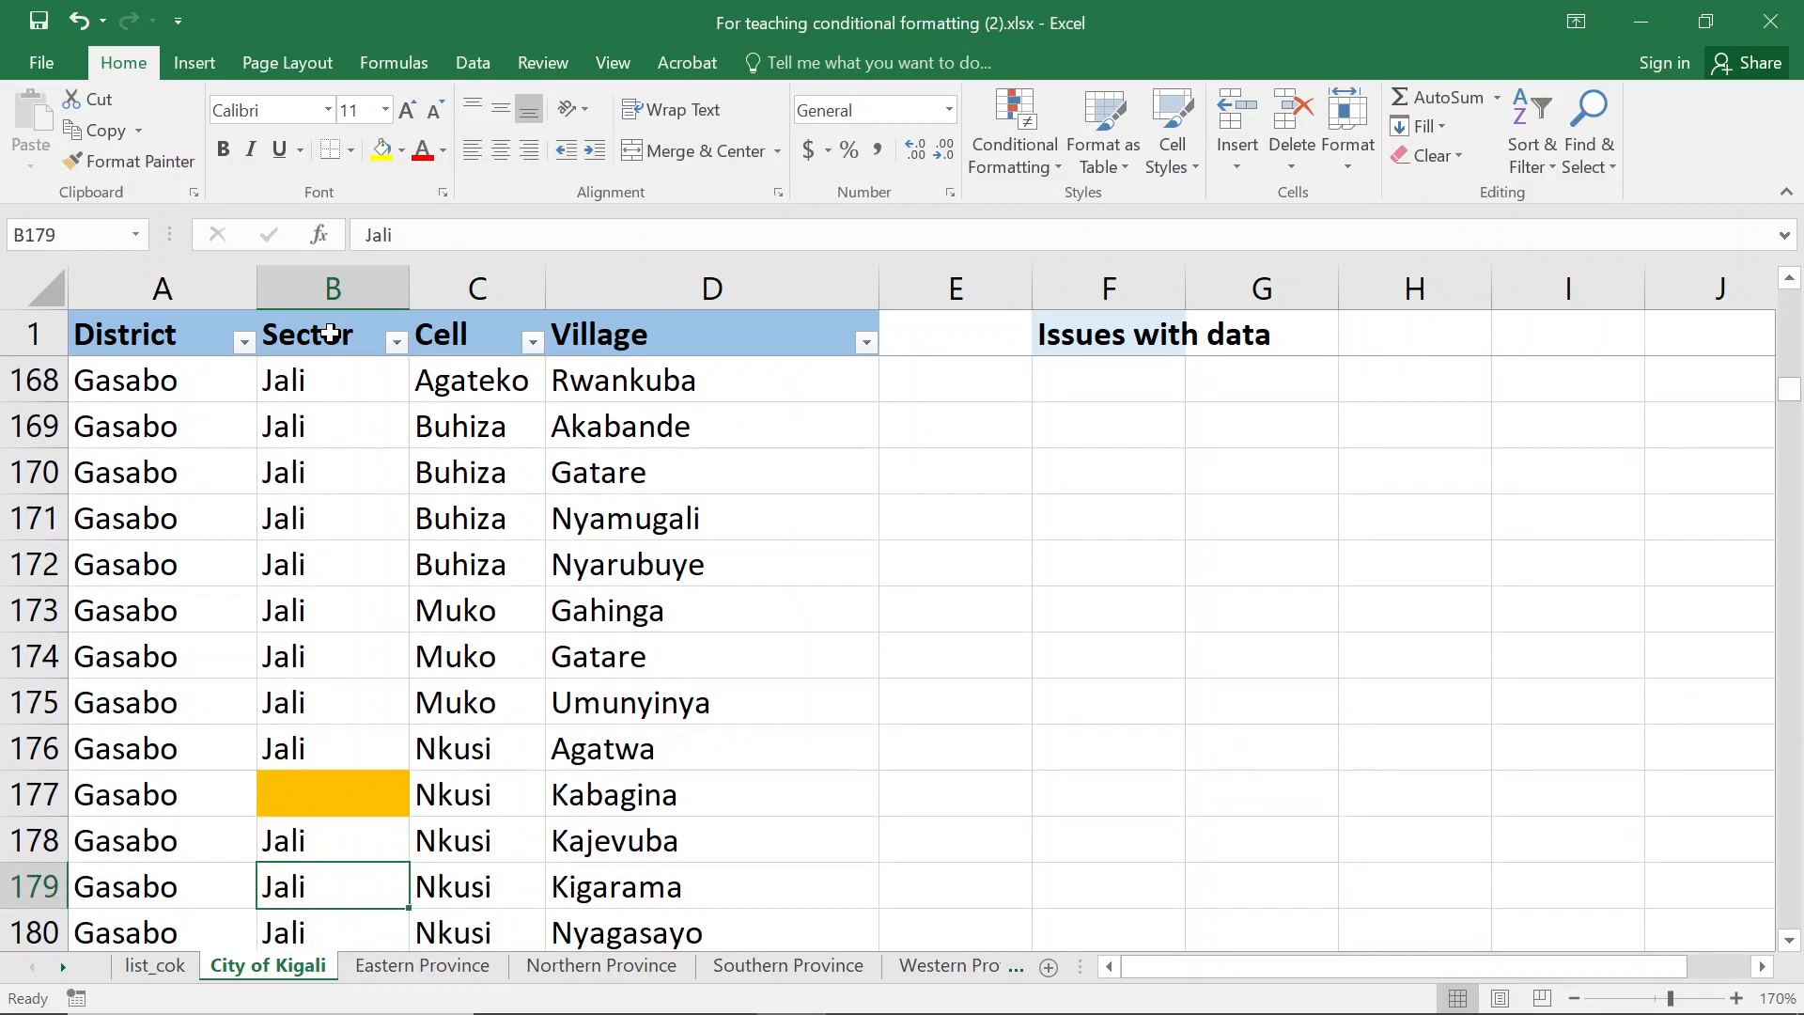
key("ctrl+Down")
type("birasa")
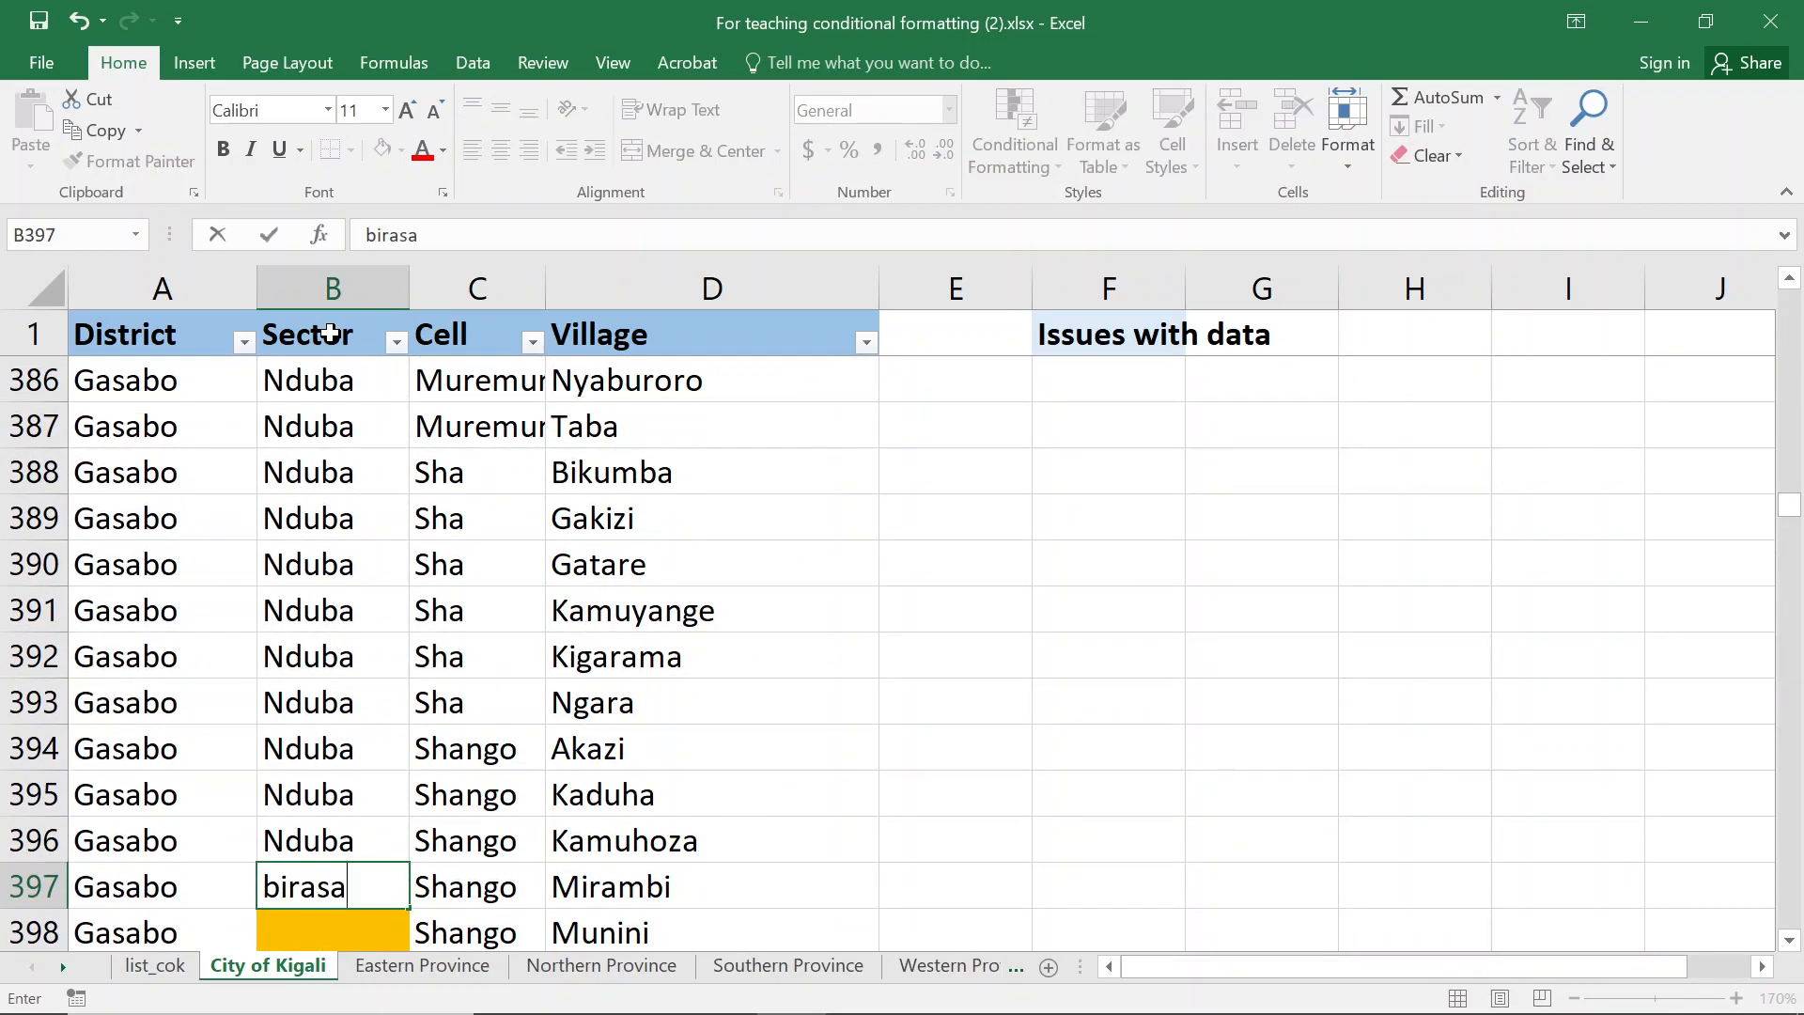
key("Return")
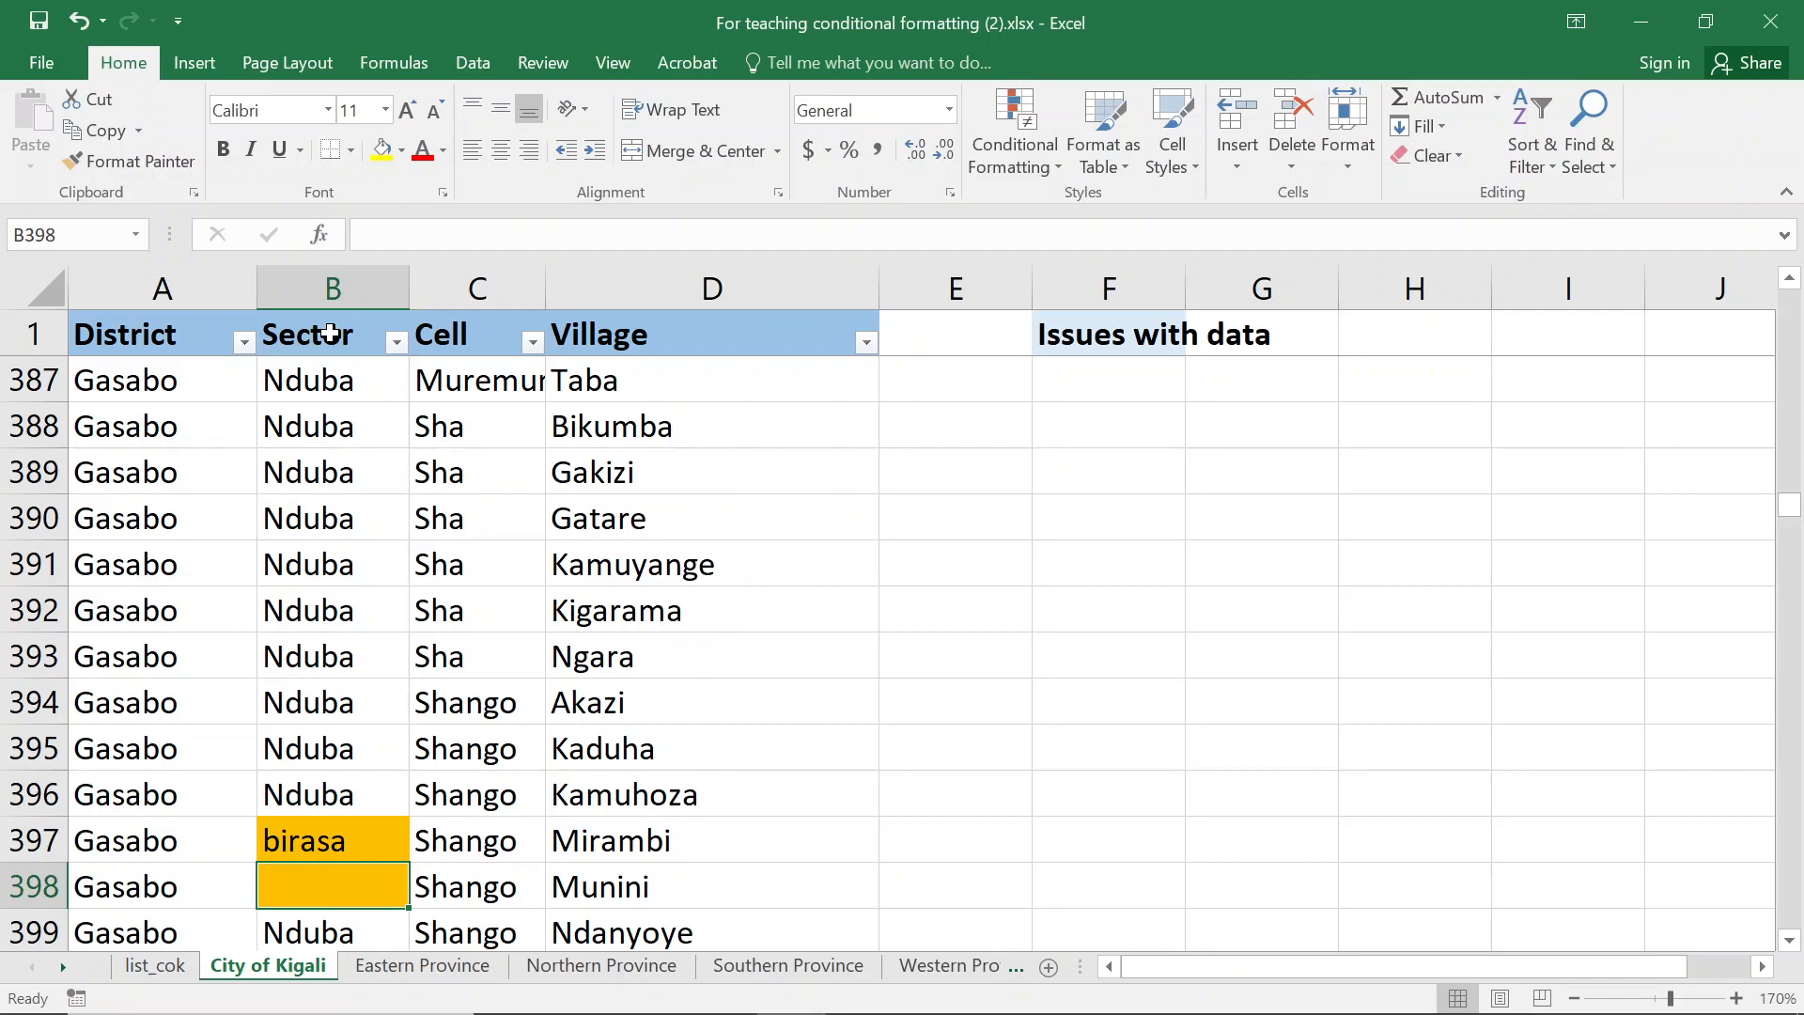
Undo the test sector entries in B397 and B2
key("ctrl+z")
key("ctrl+Up")
key("Down")
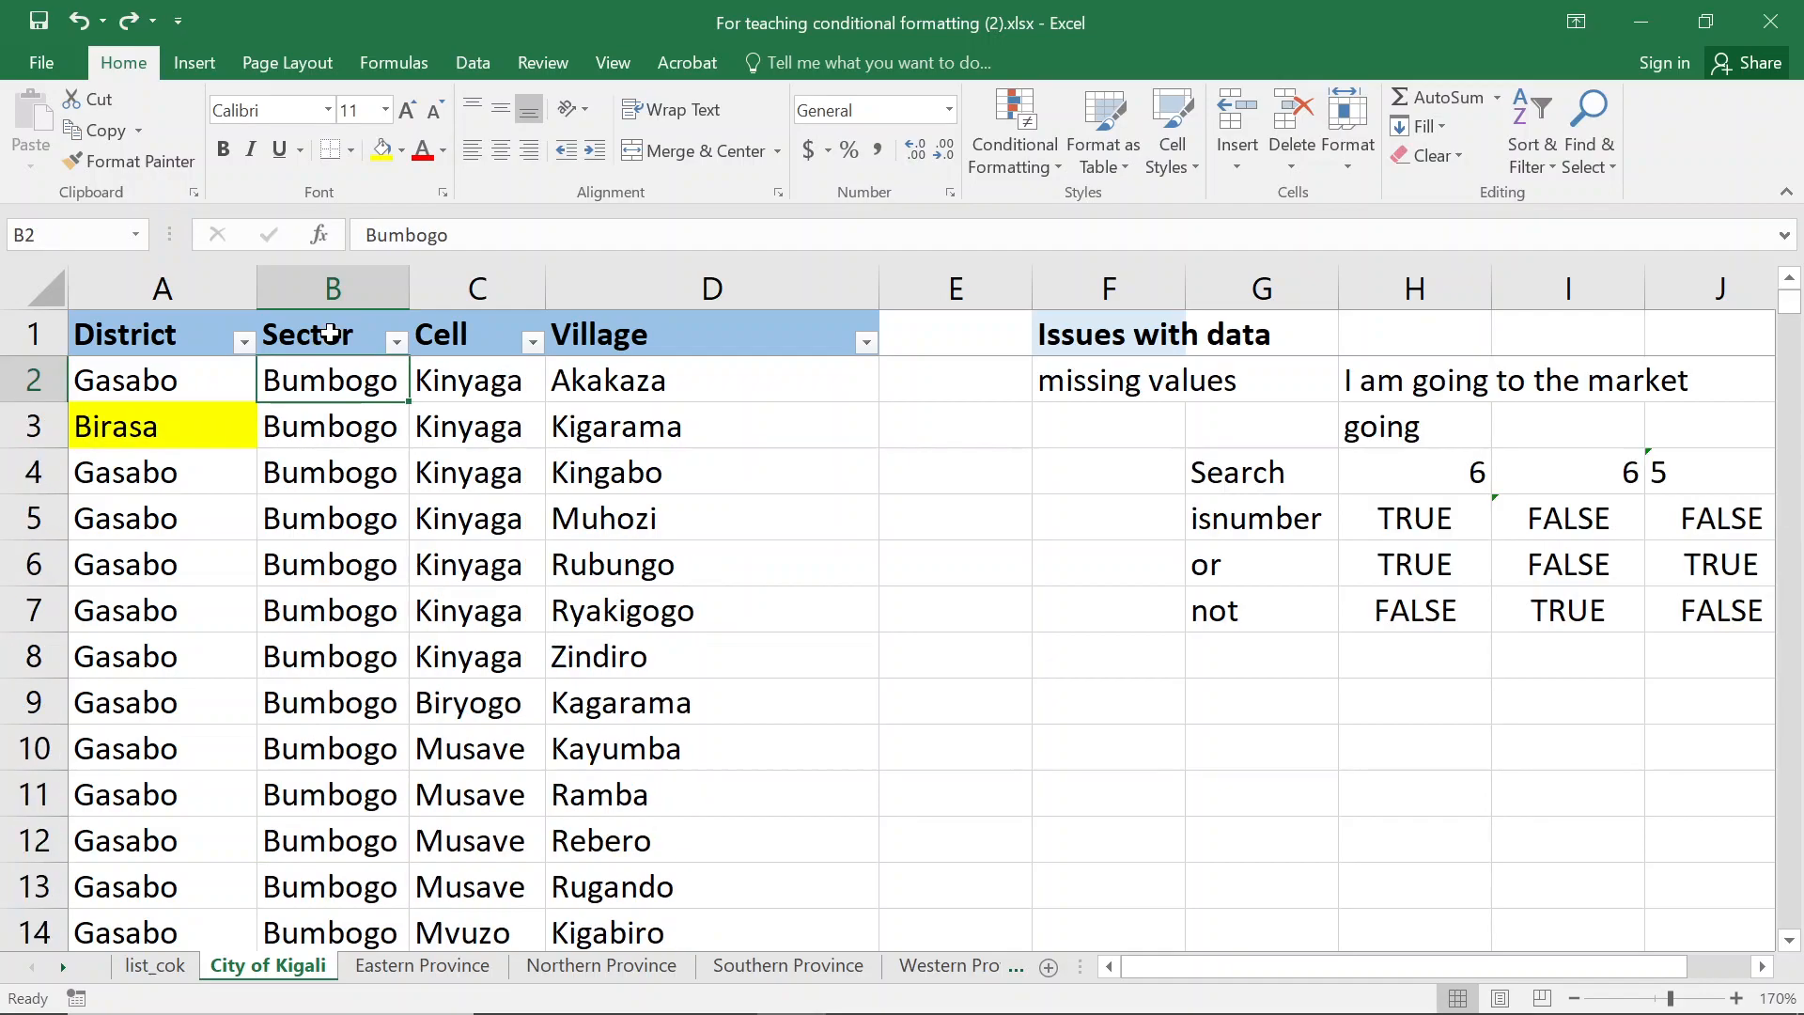
Fill the empty flagged sector cell B177 with Jali
key("Down")
key("ctrl+Down")
key("Down")
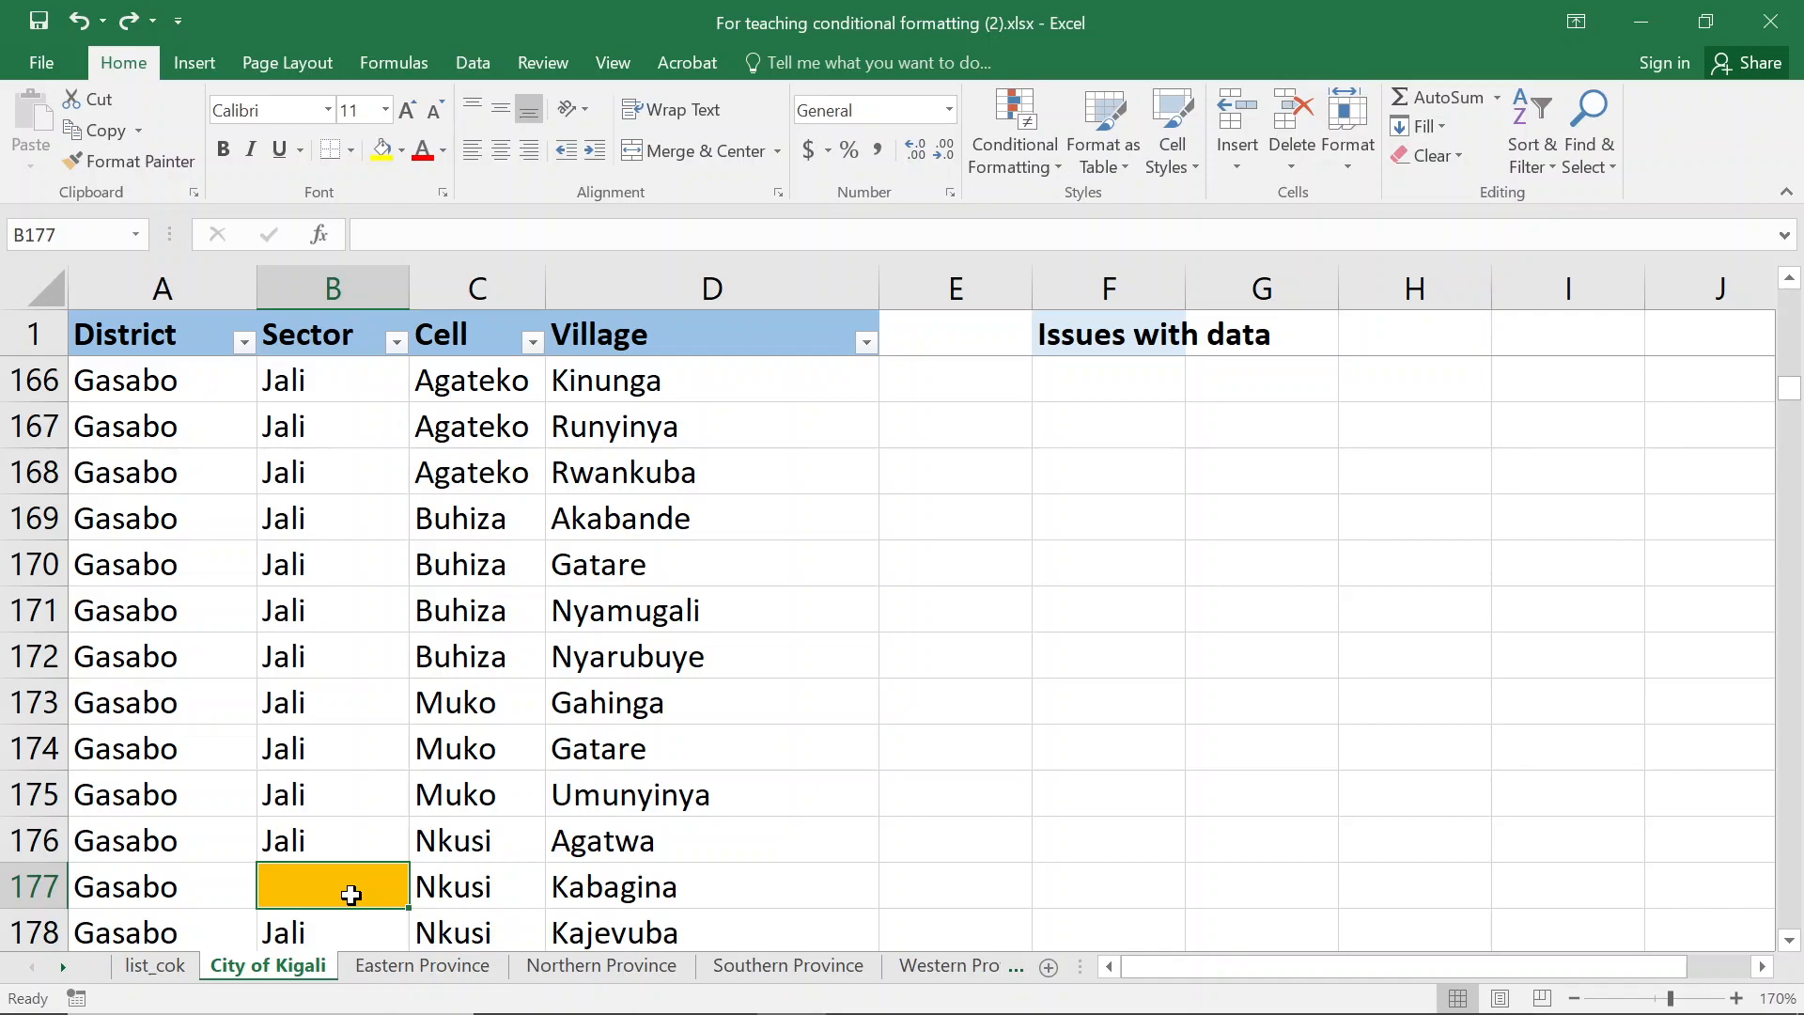
type("Jali")
key("Return")
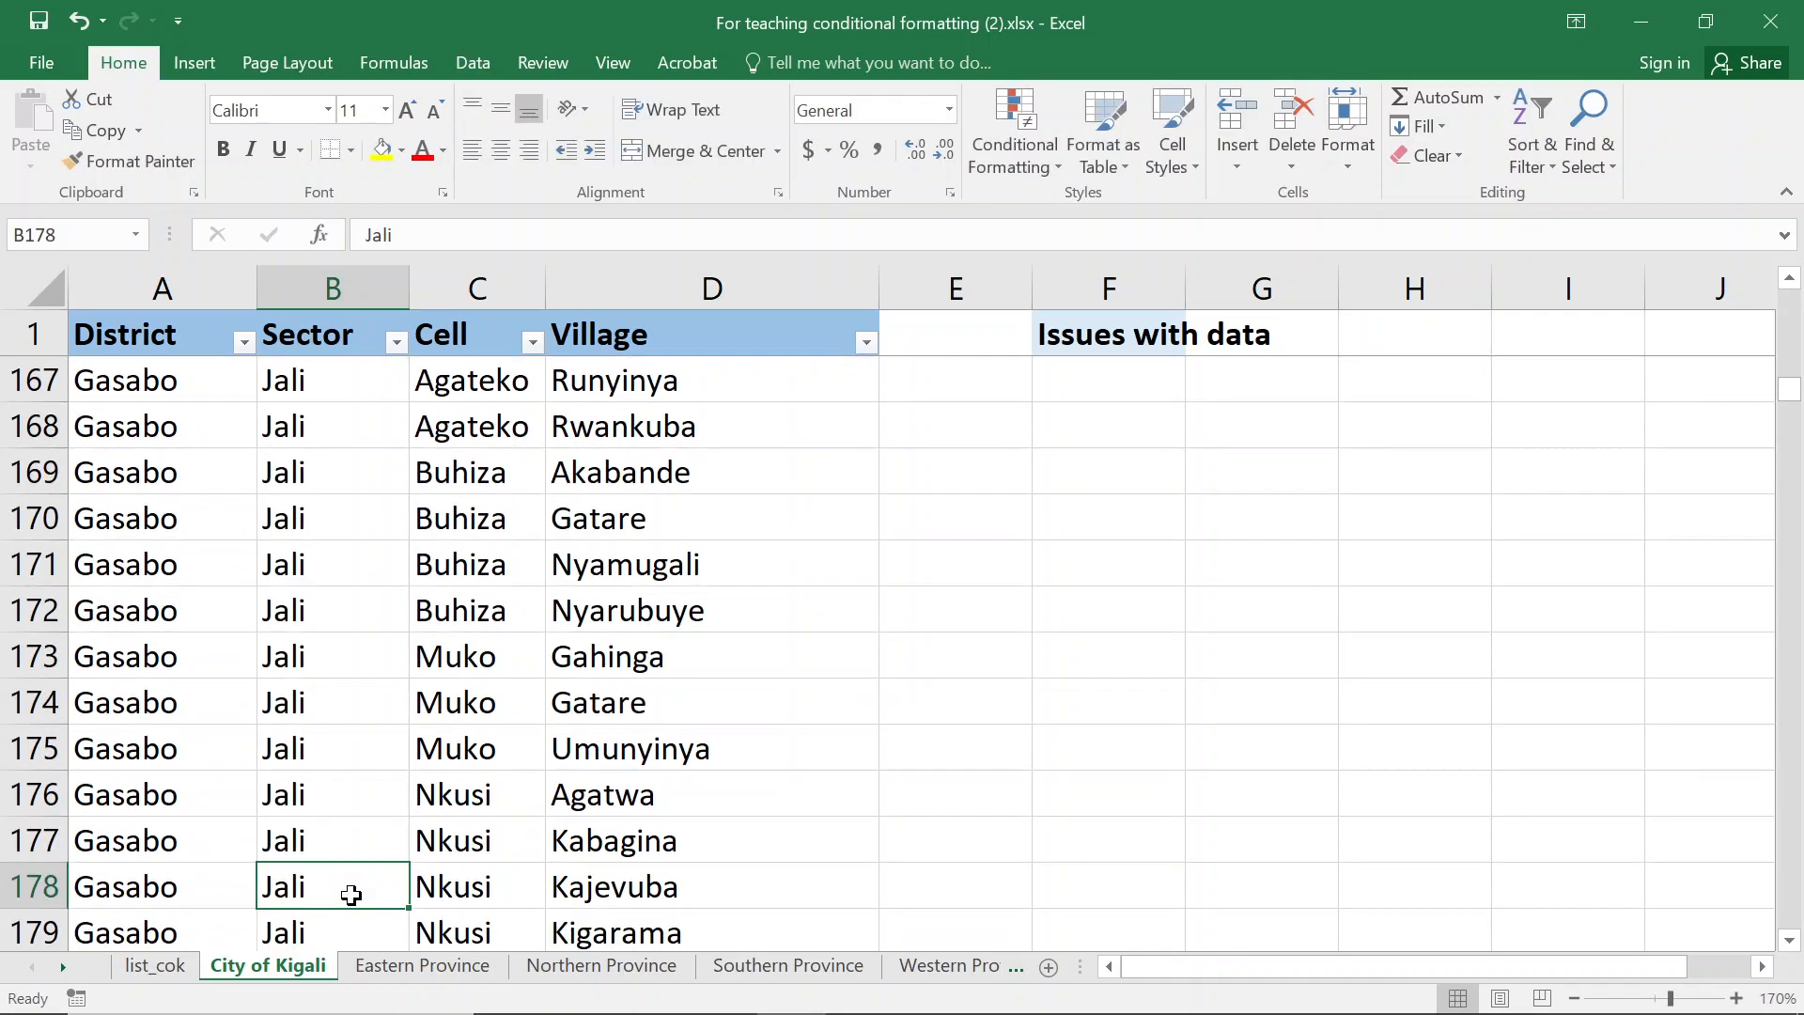
Fill the empty flagged sector cell B398 with Nduba
key("ctrl+Down")
key("Down")
type("Ndub")
key("Return")
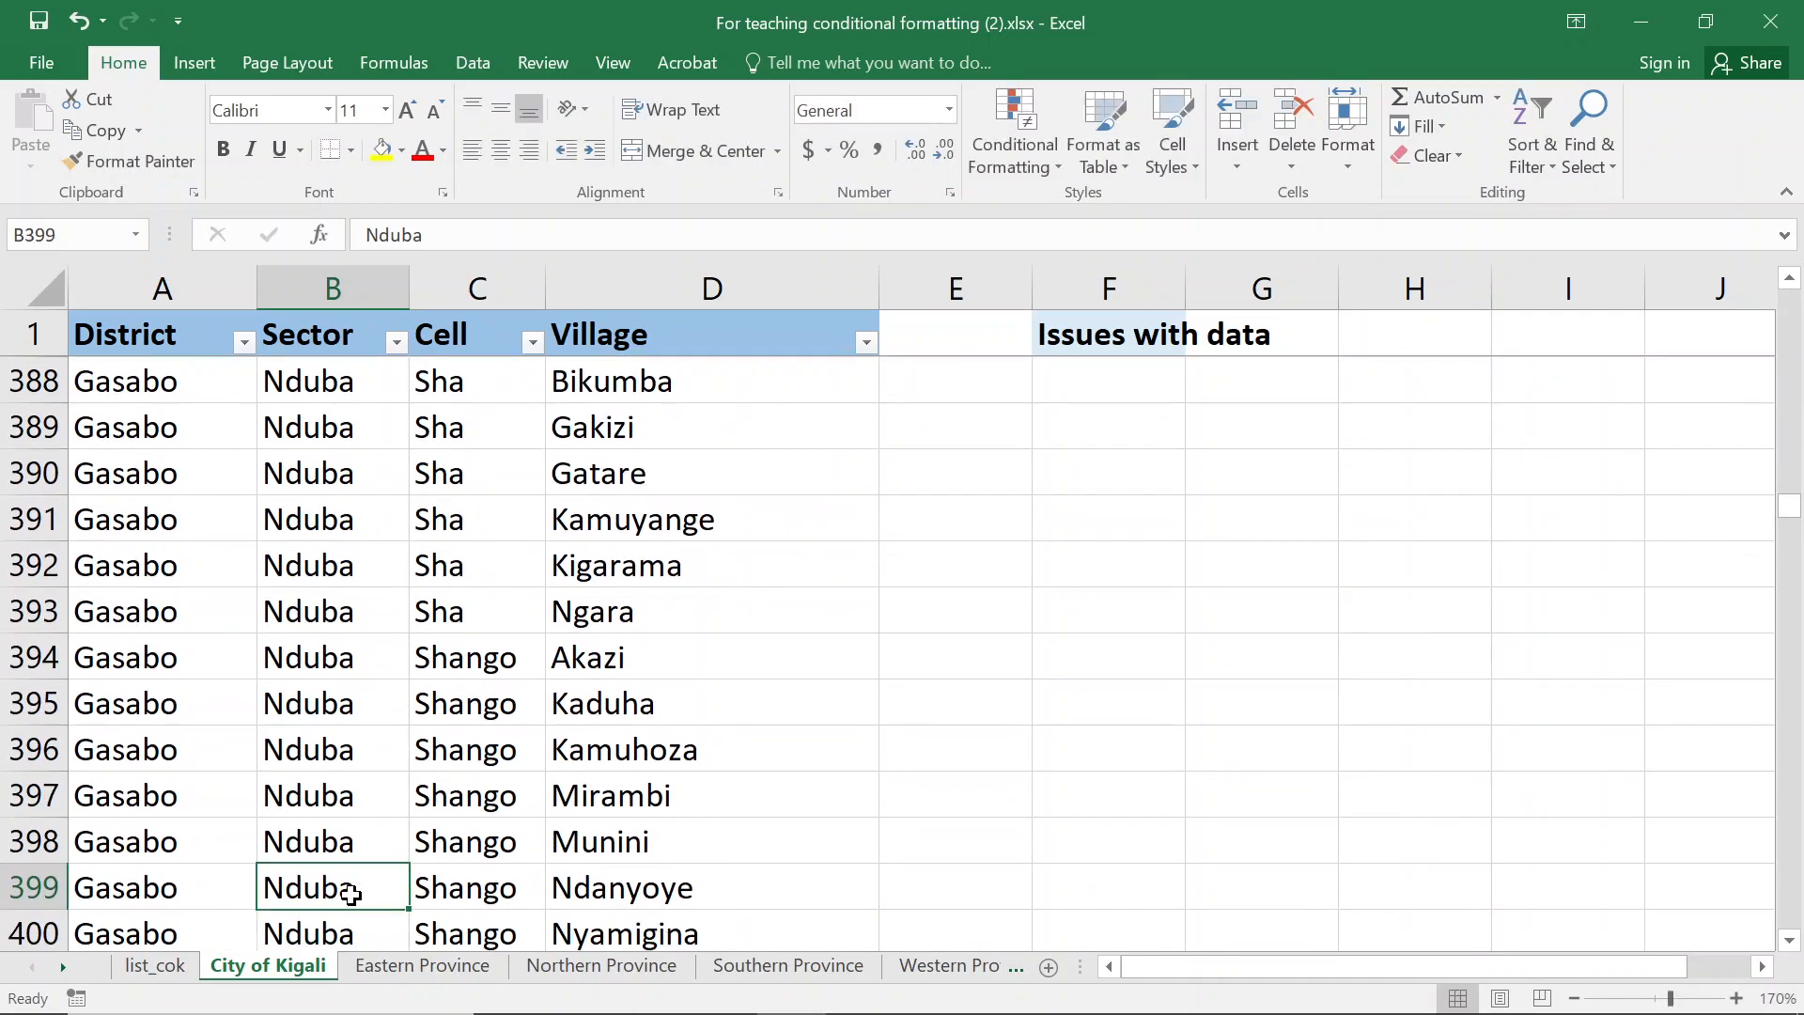
Fill the next empty flagged sector cell, B710, with Masaka
key("ctrl+Down")
key("Down")
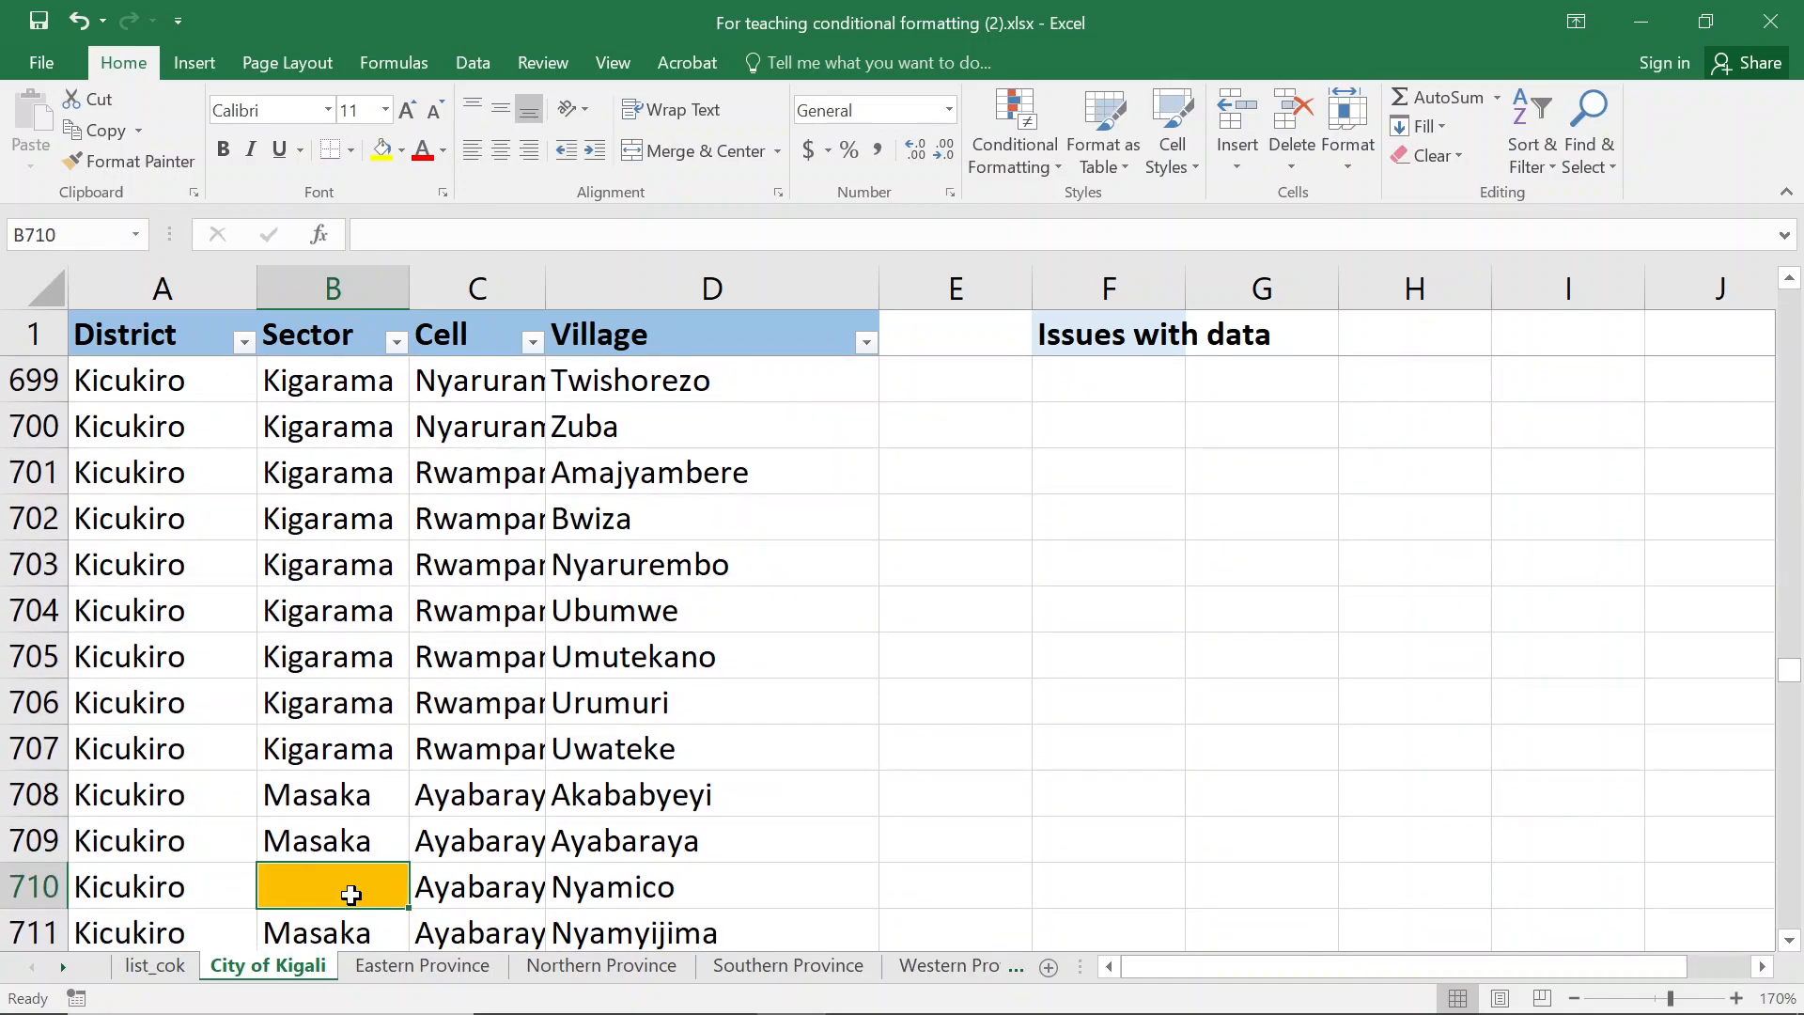
type("Masa")
key("Return")
key("Return")
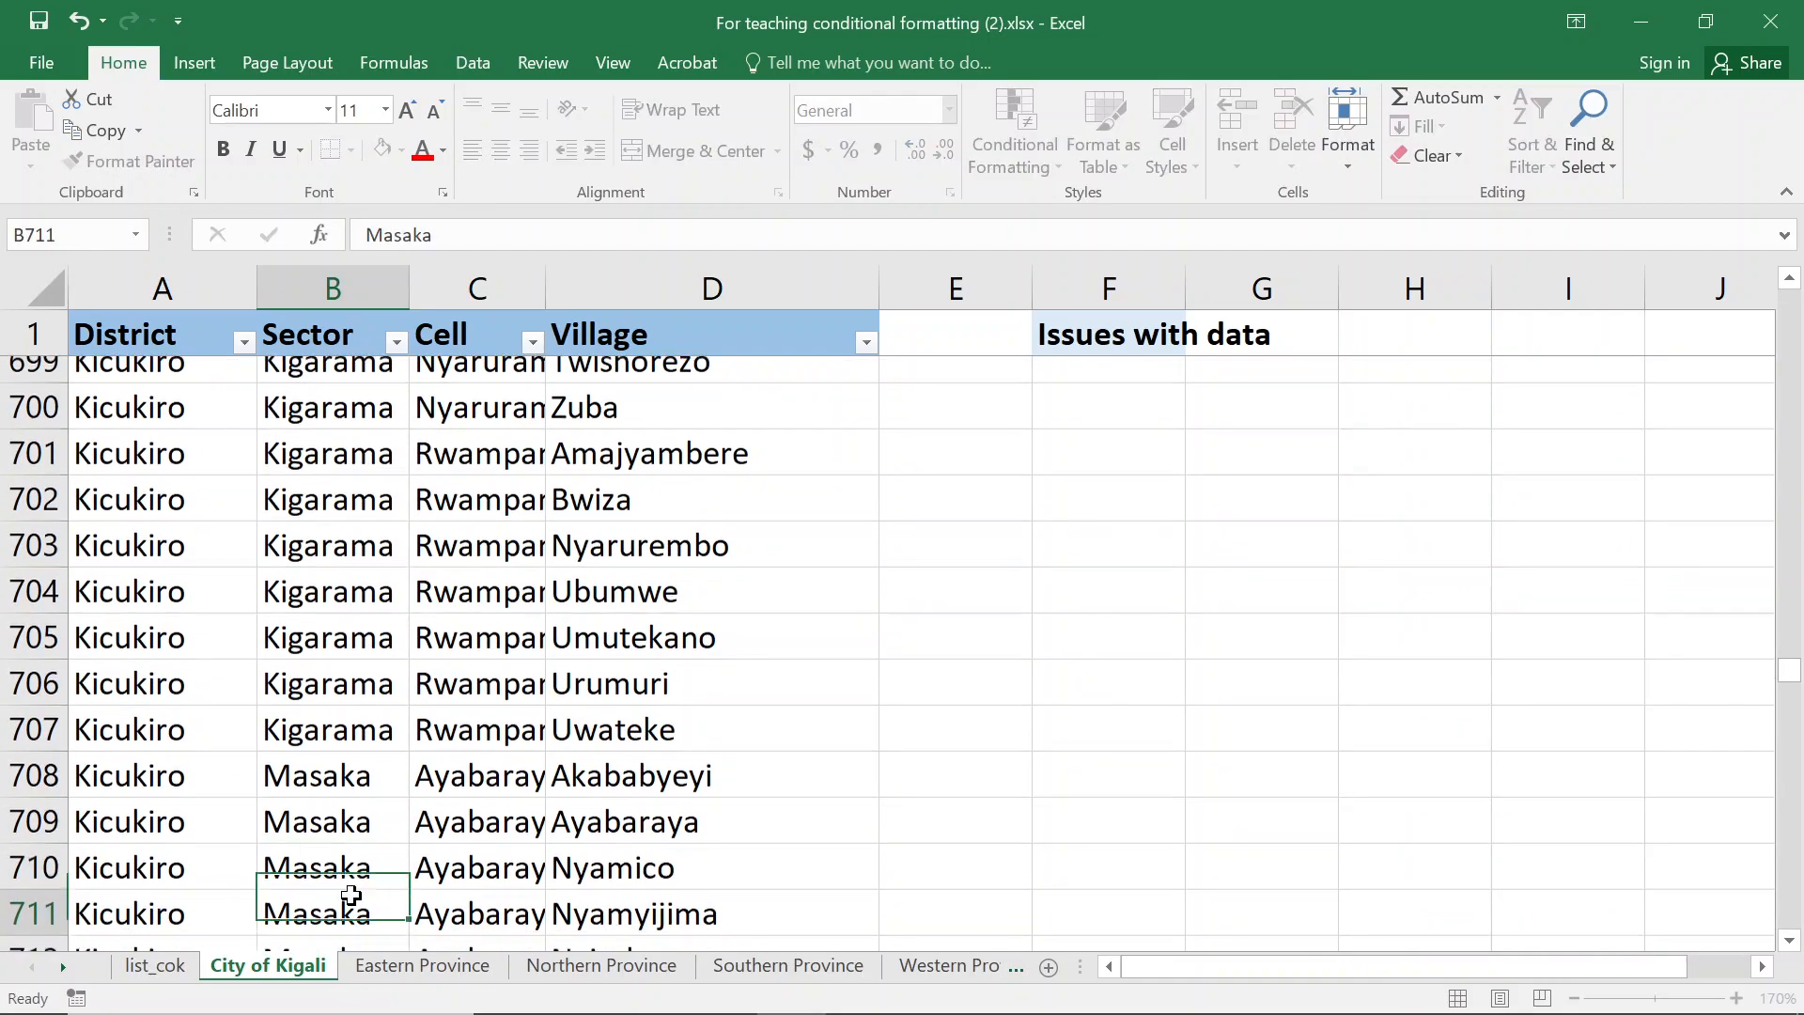
Fill the next empty flagged sector cell, B894, with Kigali
key("ctrl+Down")
key("Down")
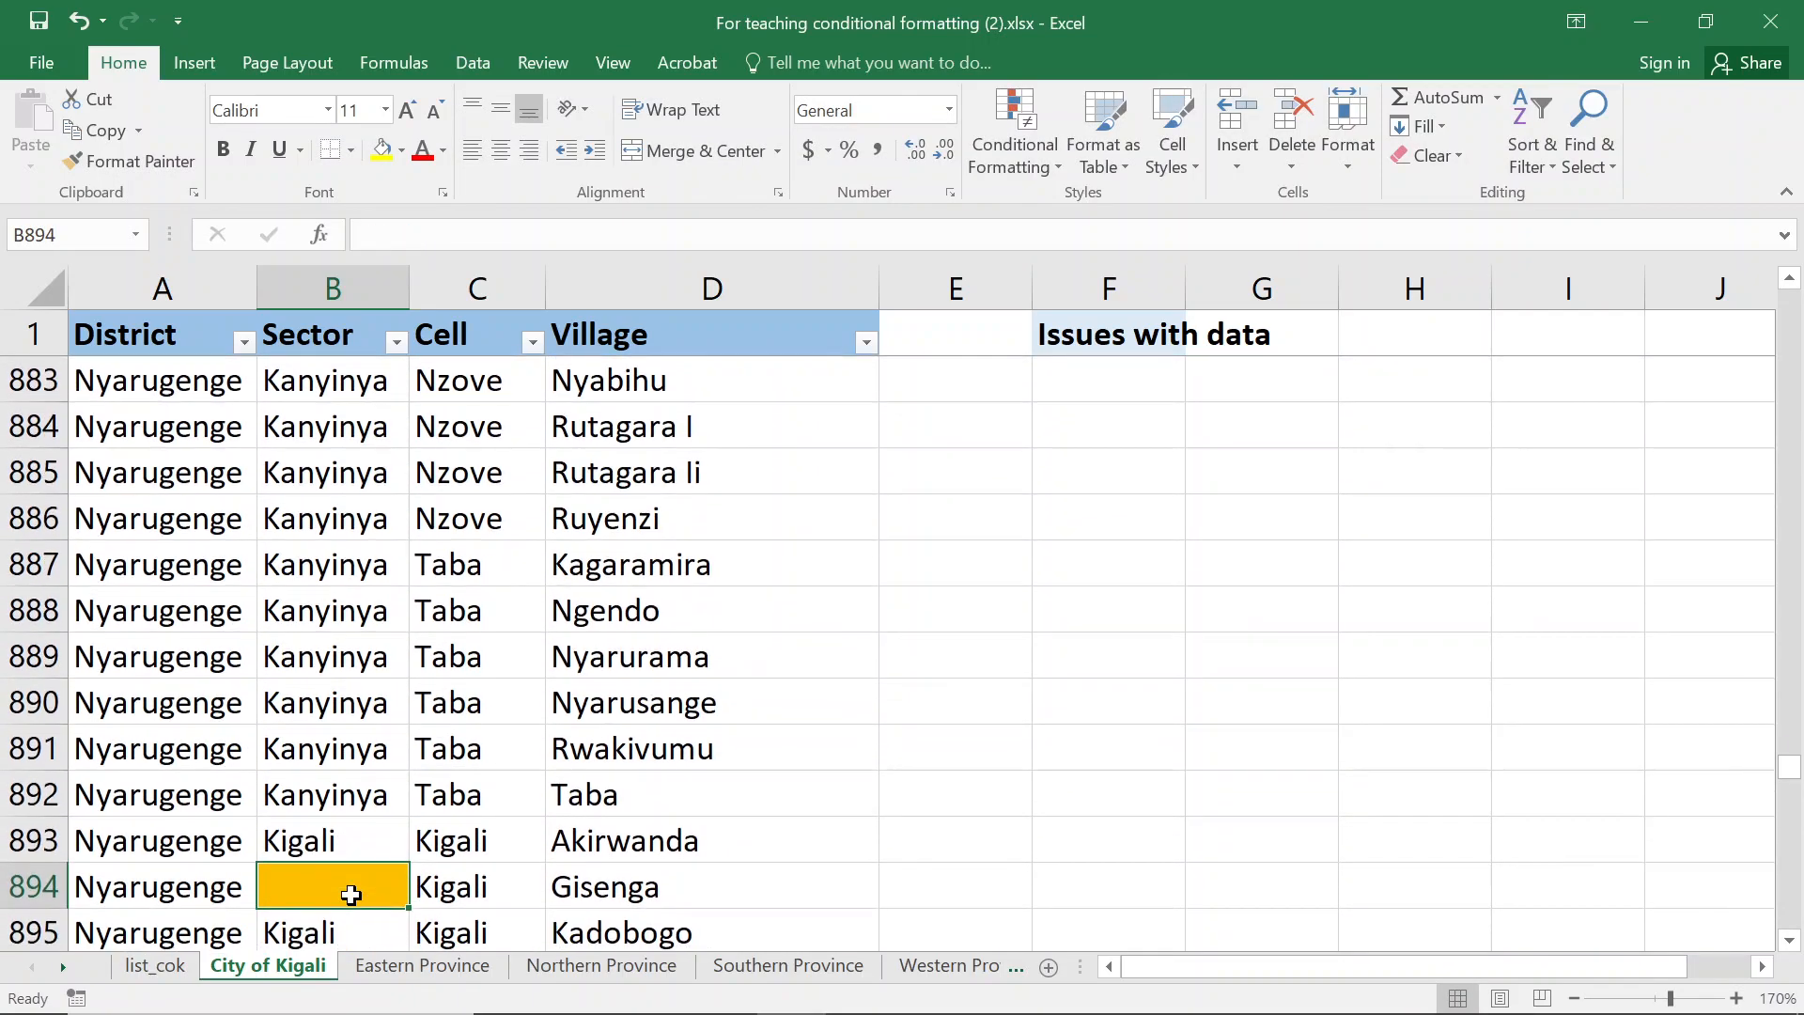
type("Kigli")
key("BackSpace")
key("BackSpace")
type("a")
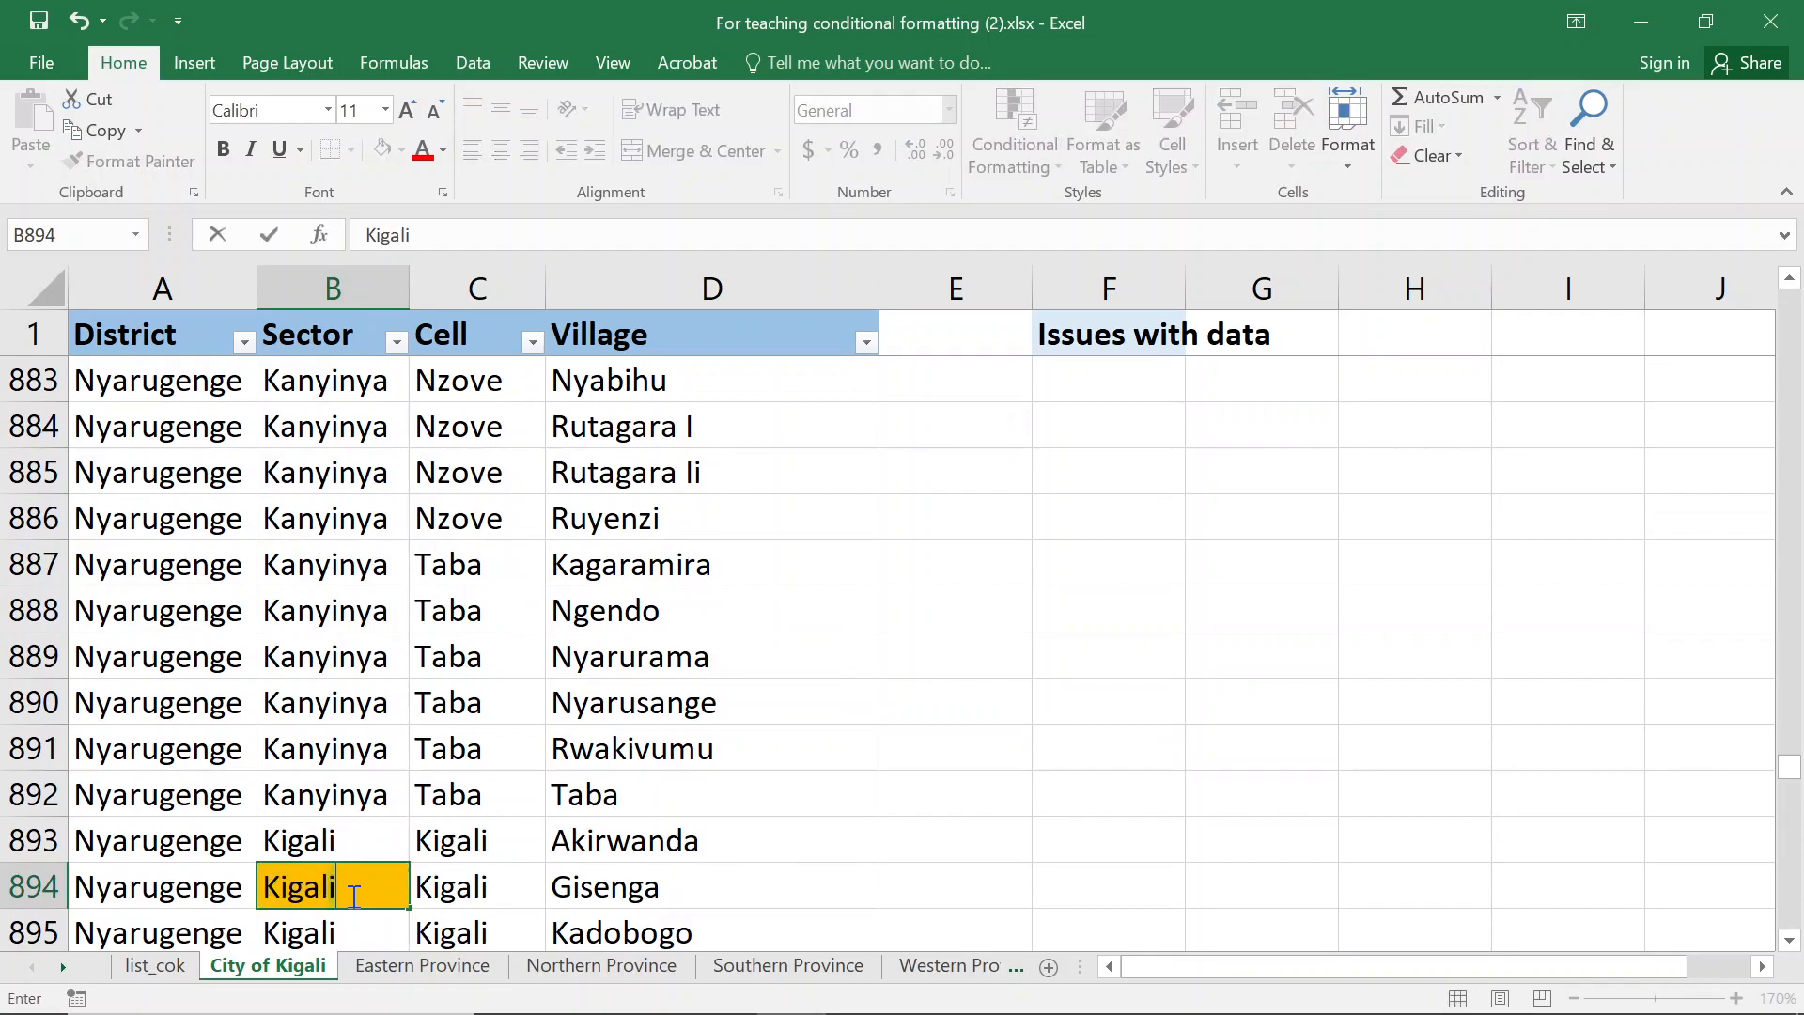
type("li")
key("Return")
Fill the empty flagged sector cell B1076 with Nyakabanda by copying down the value from the cell above
key("ctrl+Down")
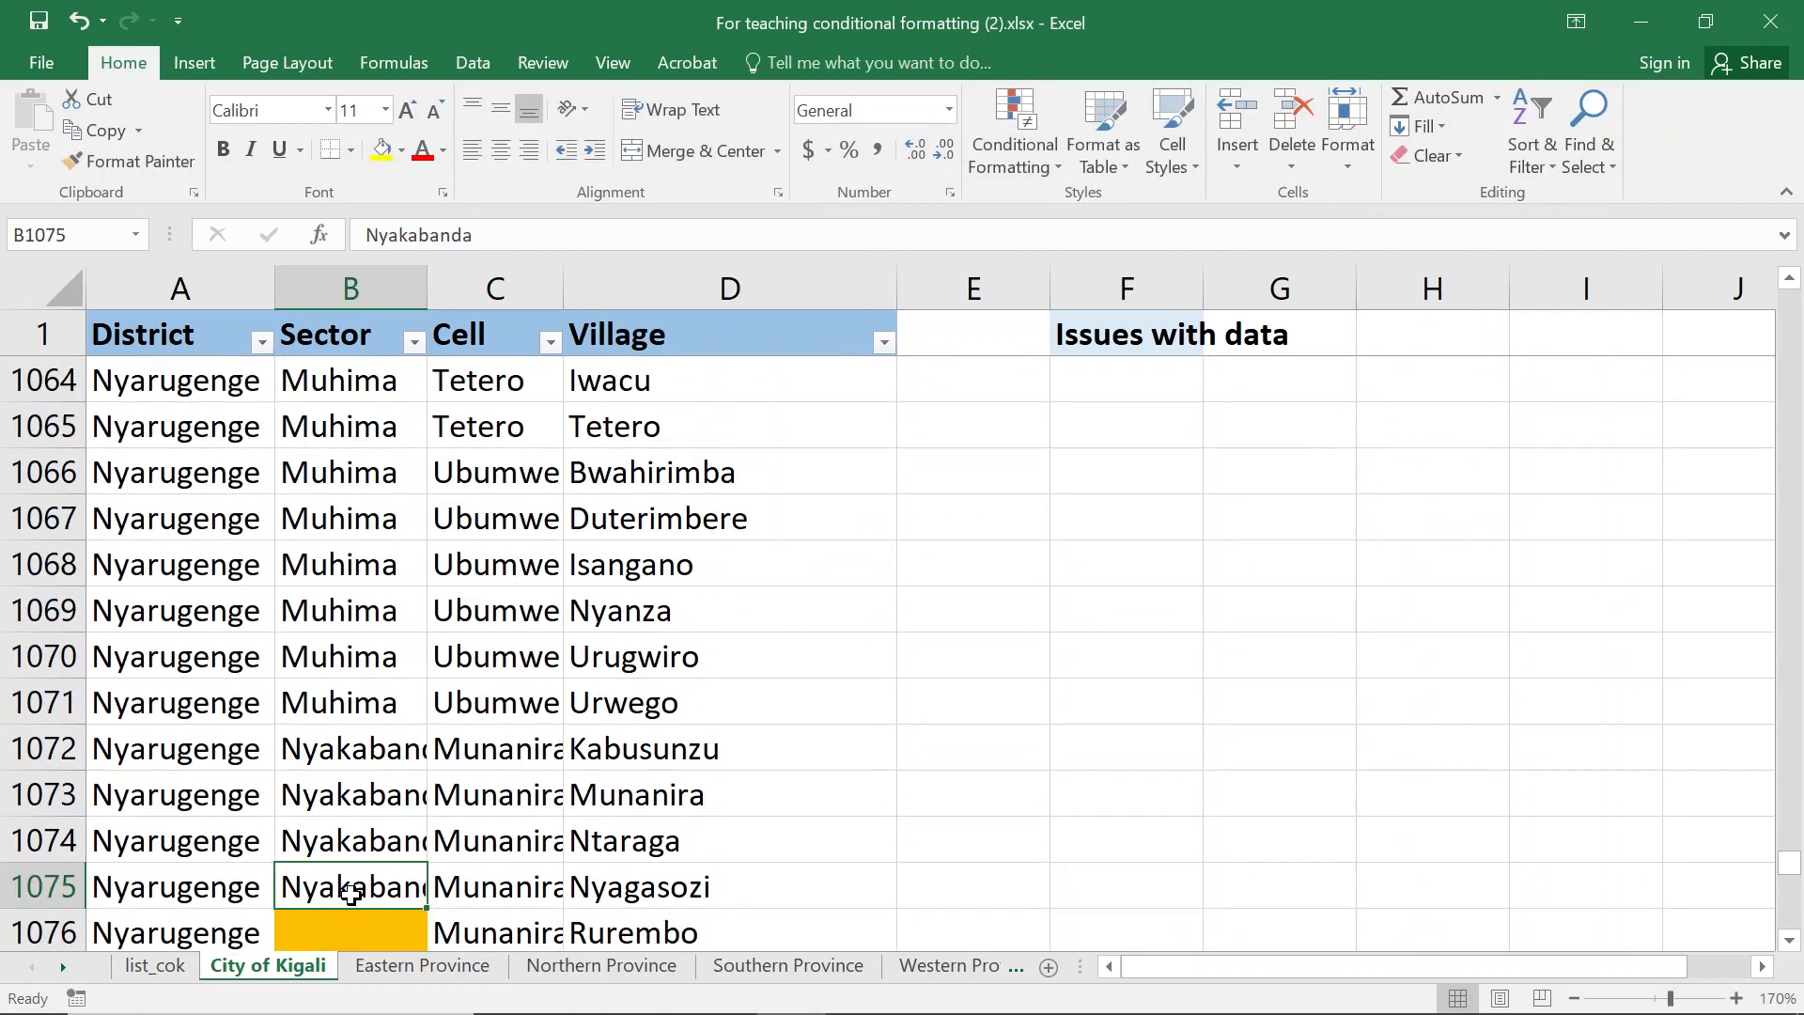
key("Down")
type("Ny")
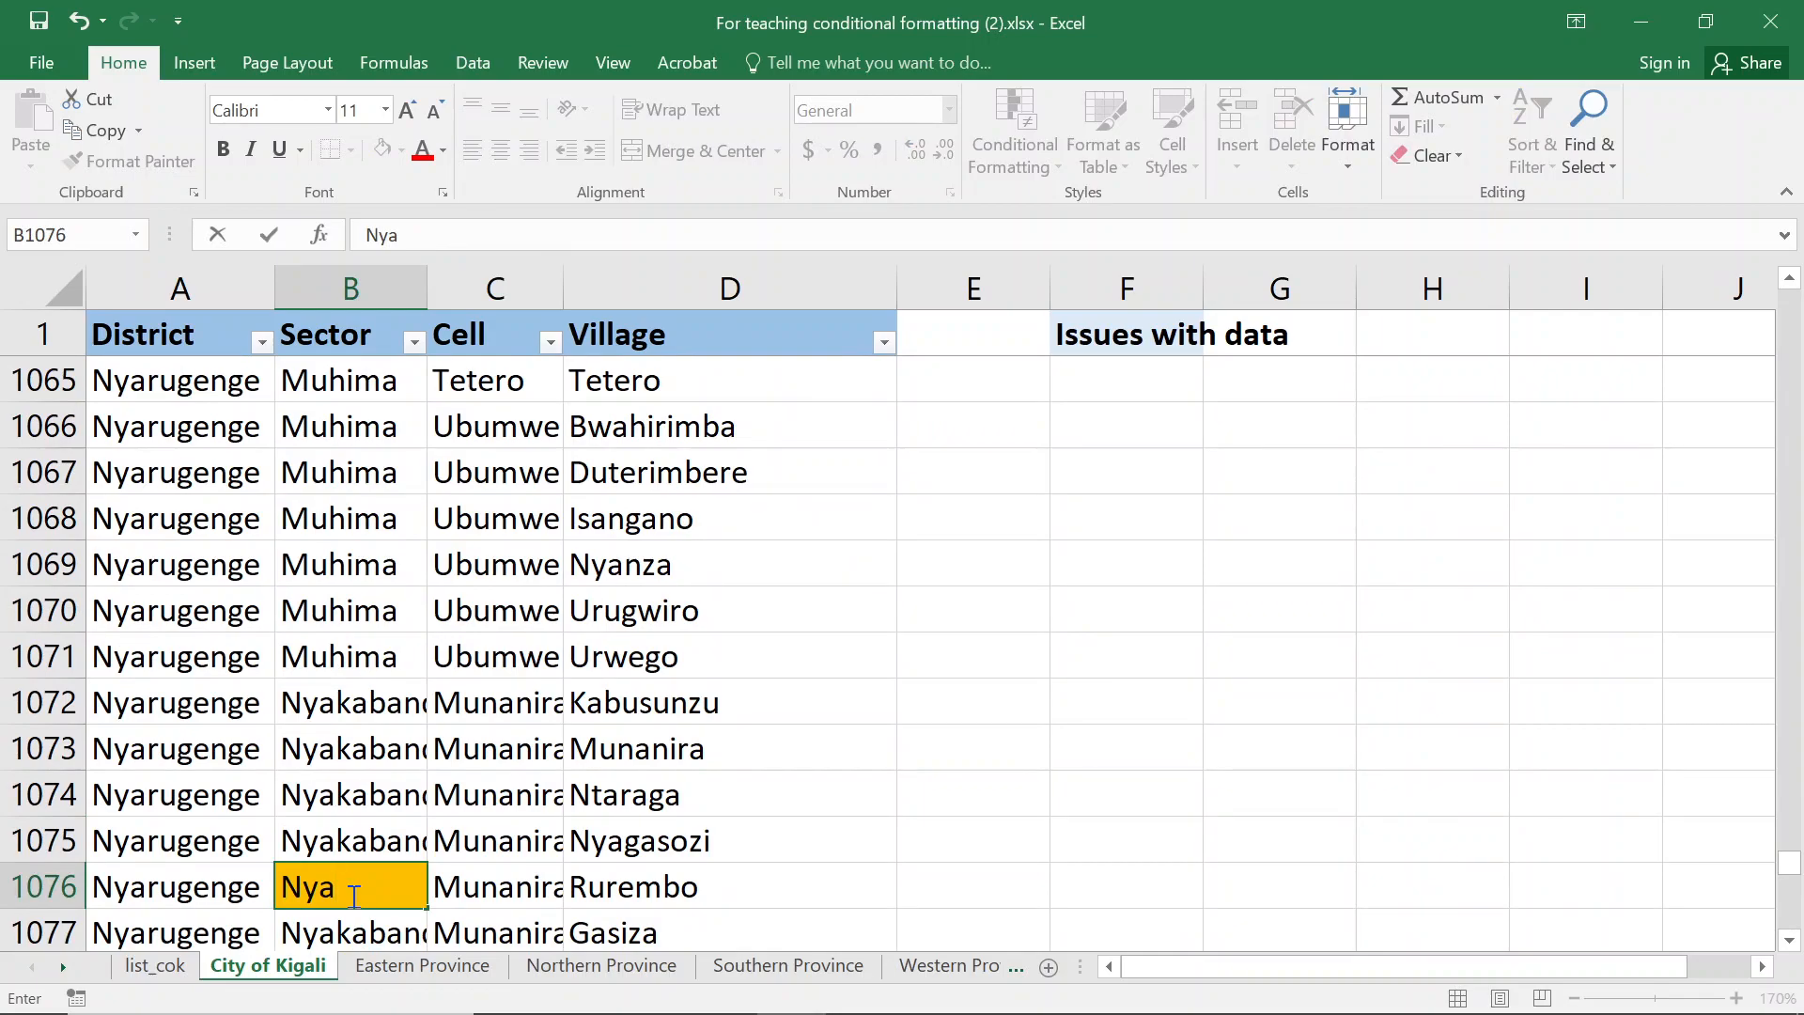
key("Escape")
key("ctrl+d")
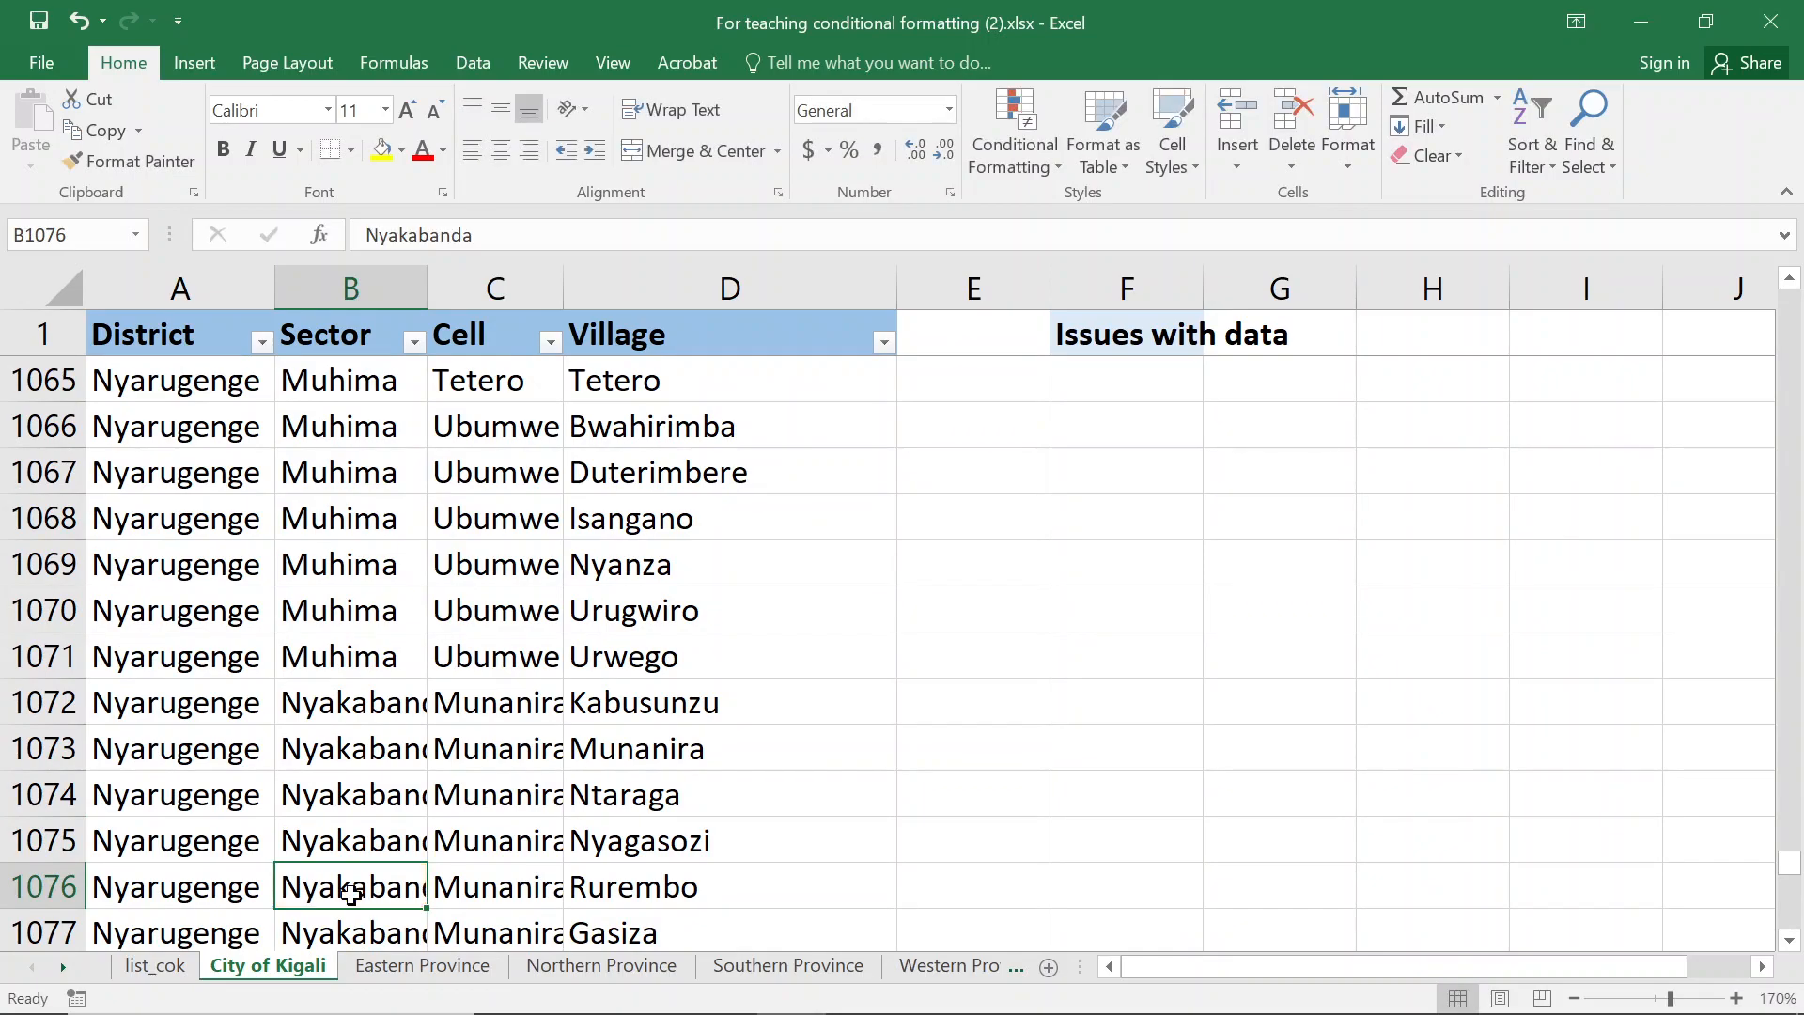
Check the rest of the Sector column down to its last rows for empty cells and return to its beginning
key("Down")
key("ctrl+Down")
key("Up")
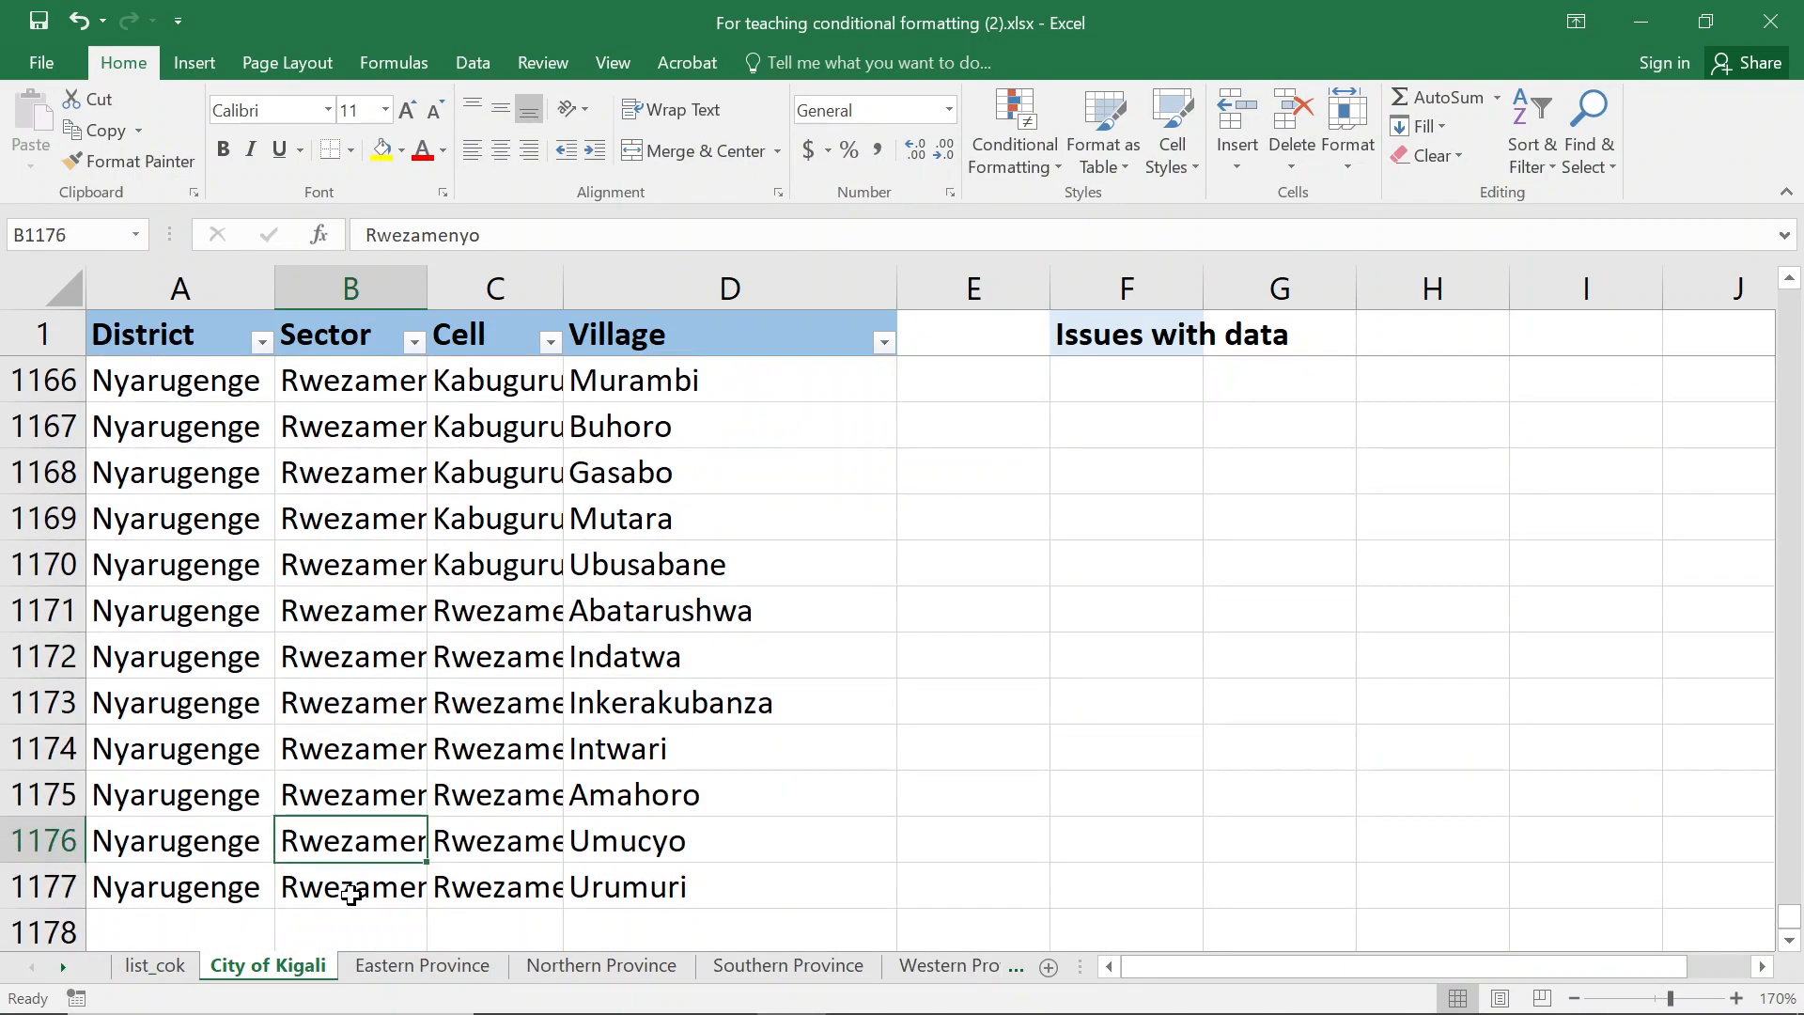
key("ctrl+Up")
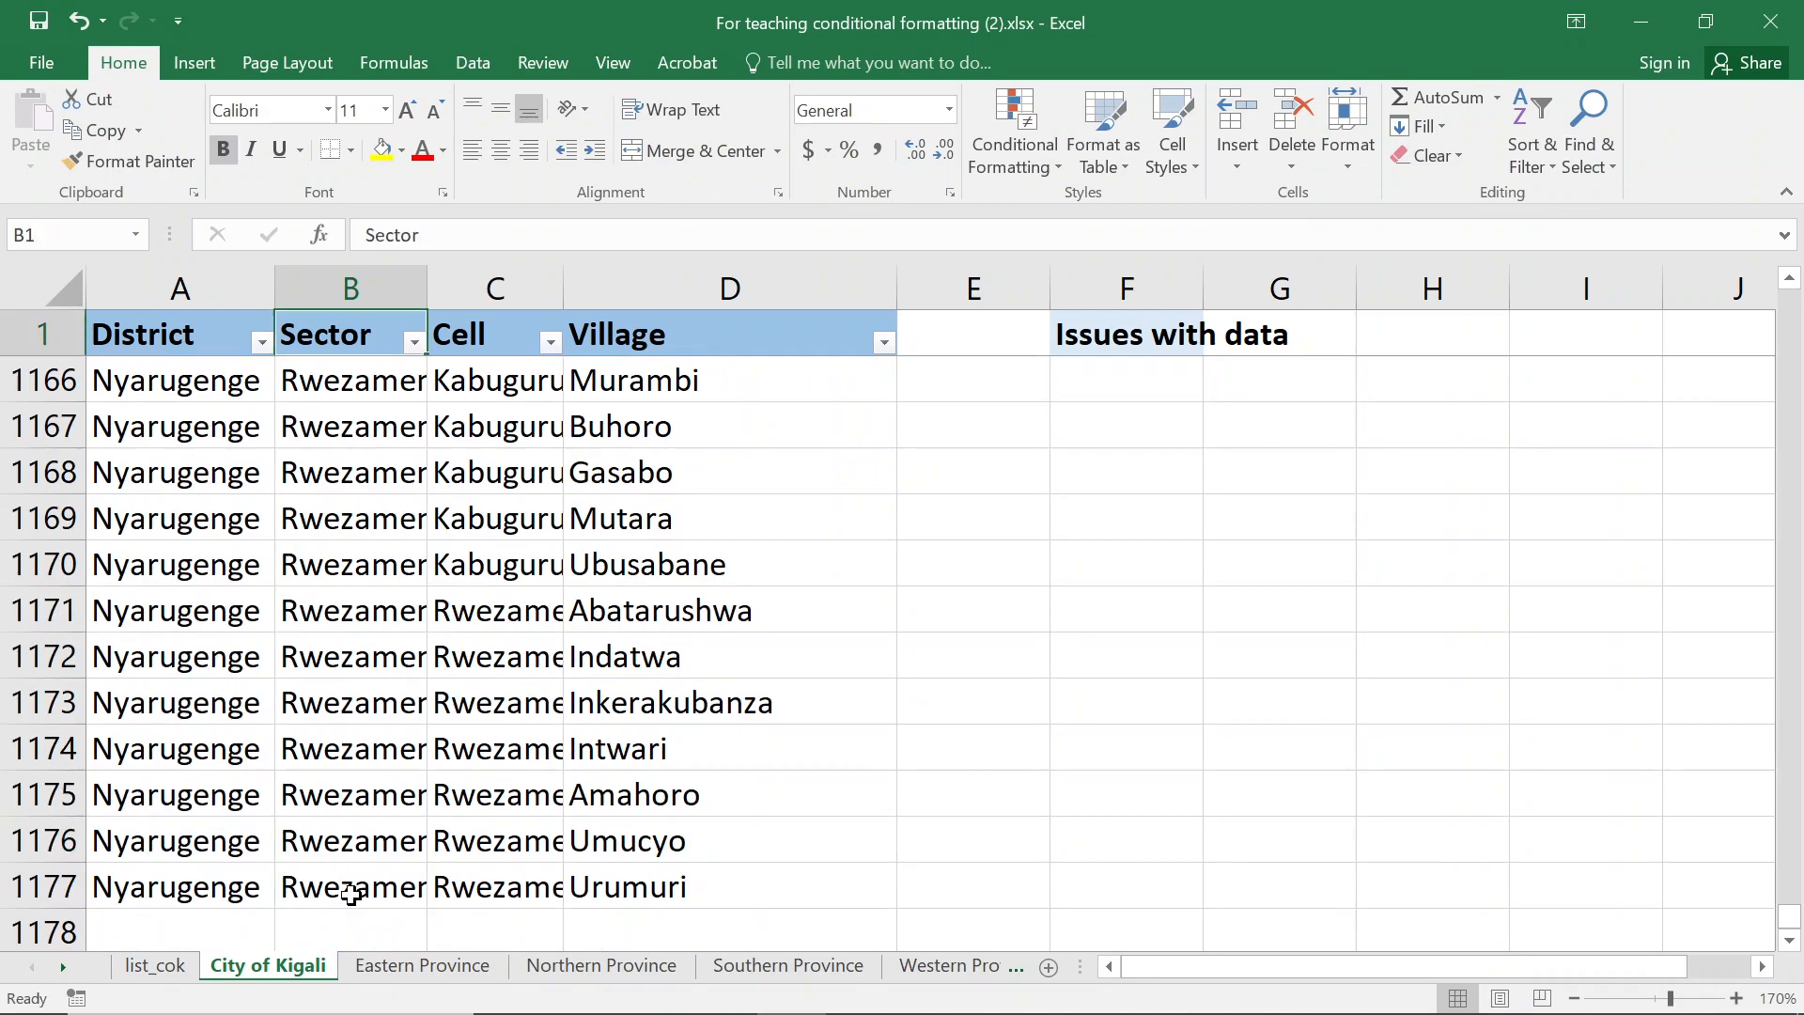
key("Down")
key("Down")
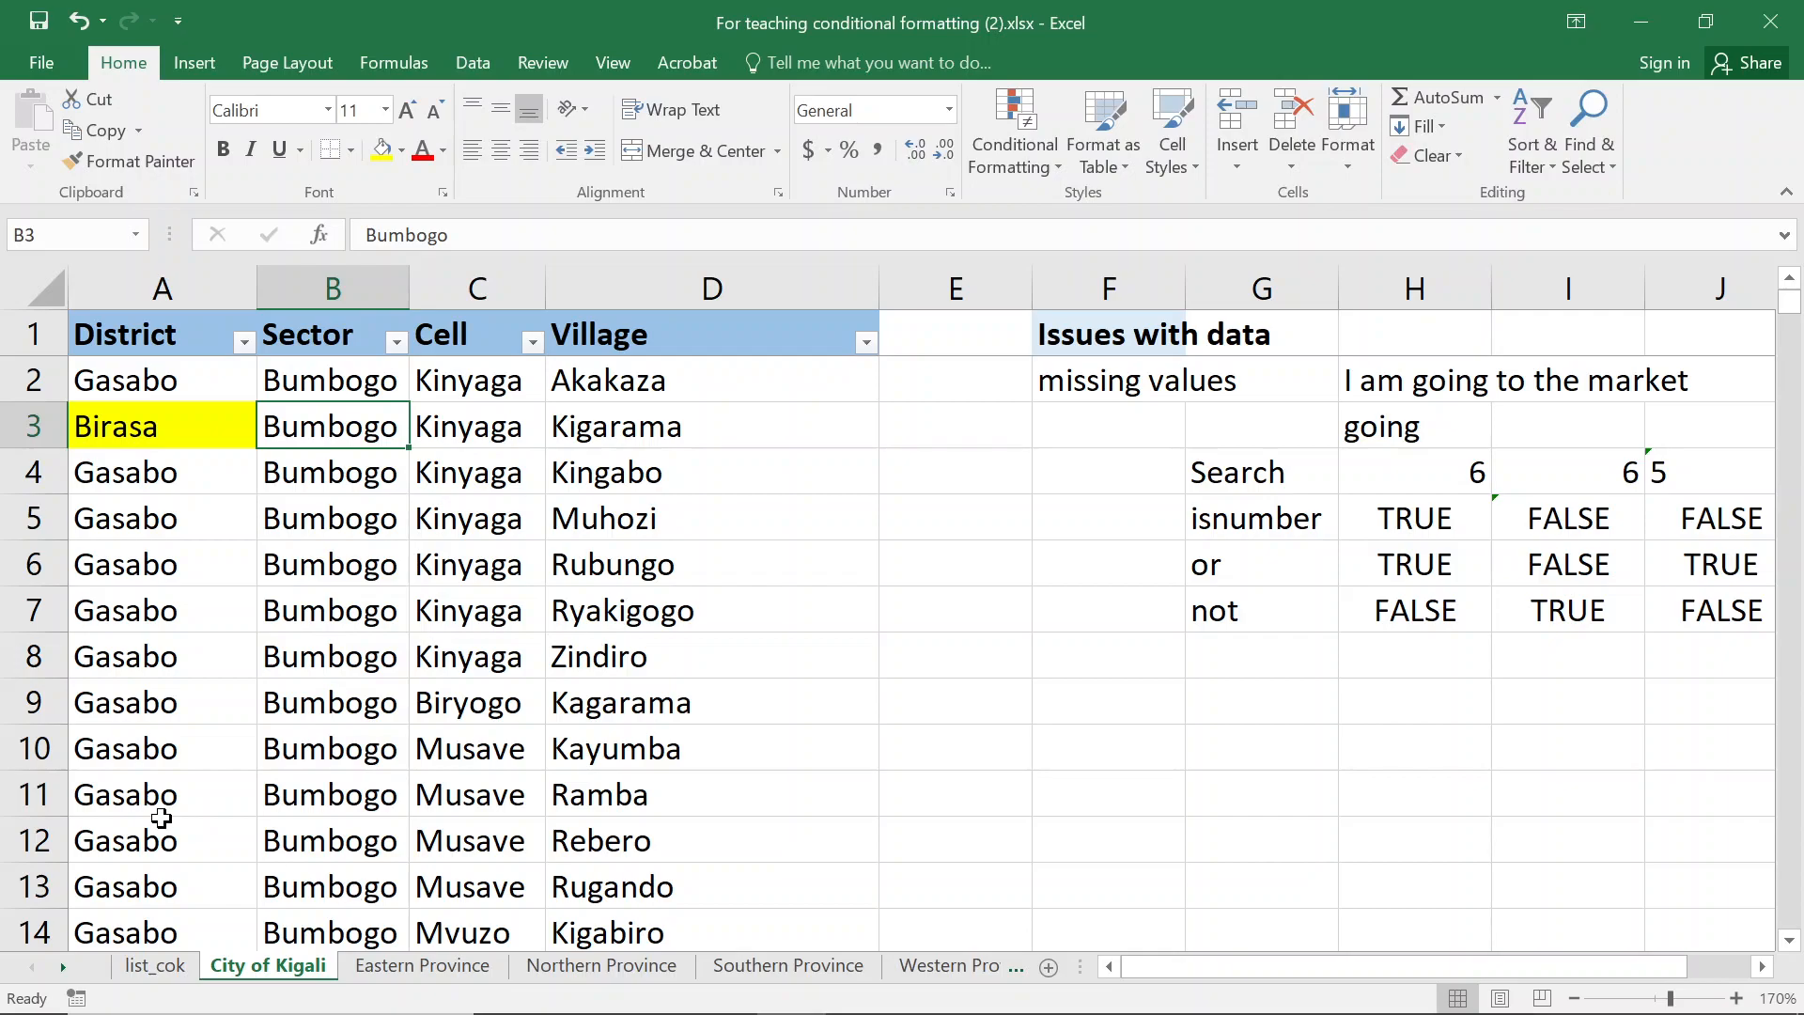
Review sector cell B2 and the Search, isnumber, or and not function labels in G4:G7
left_click(350, 383)
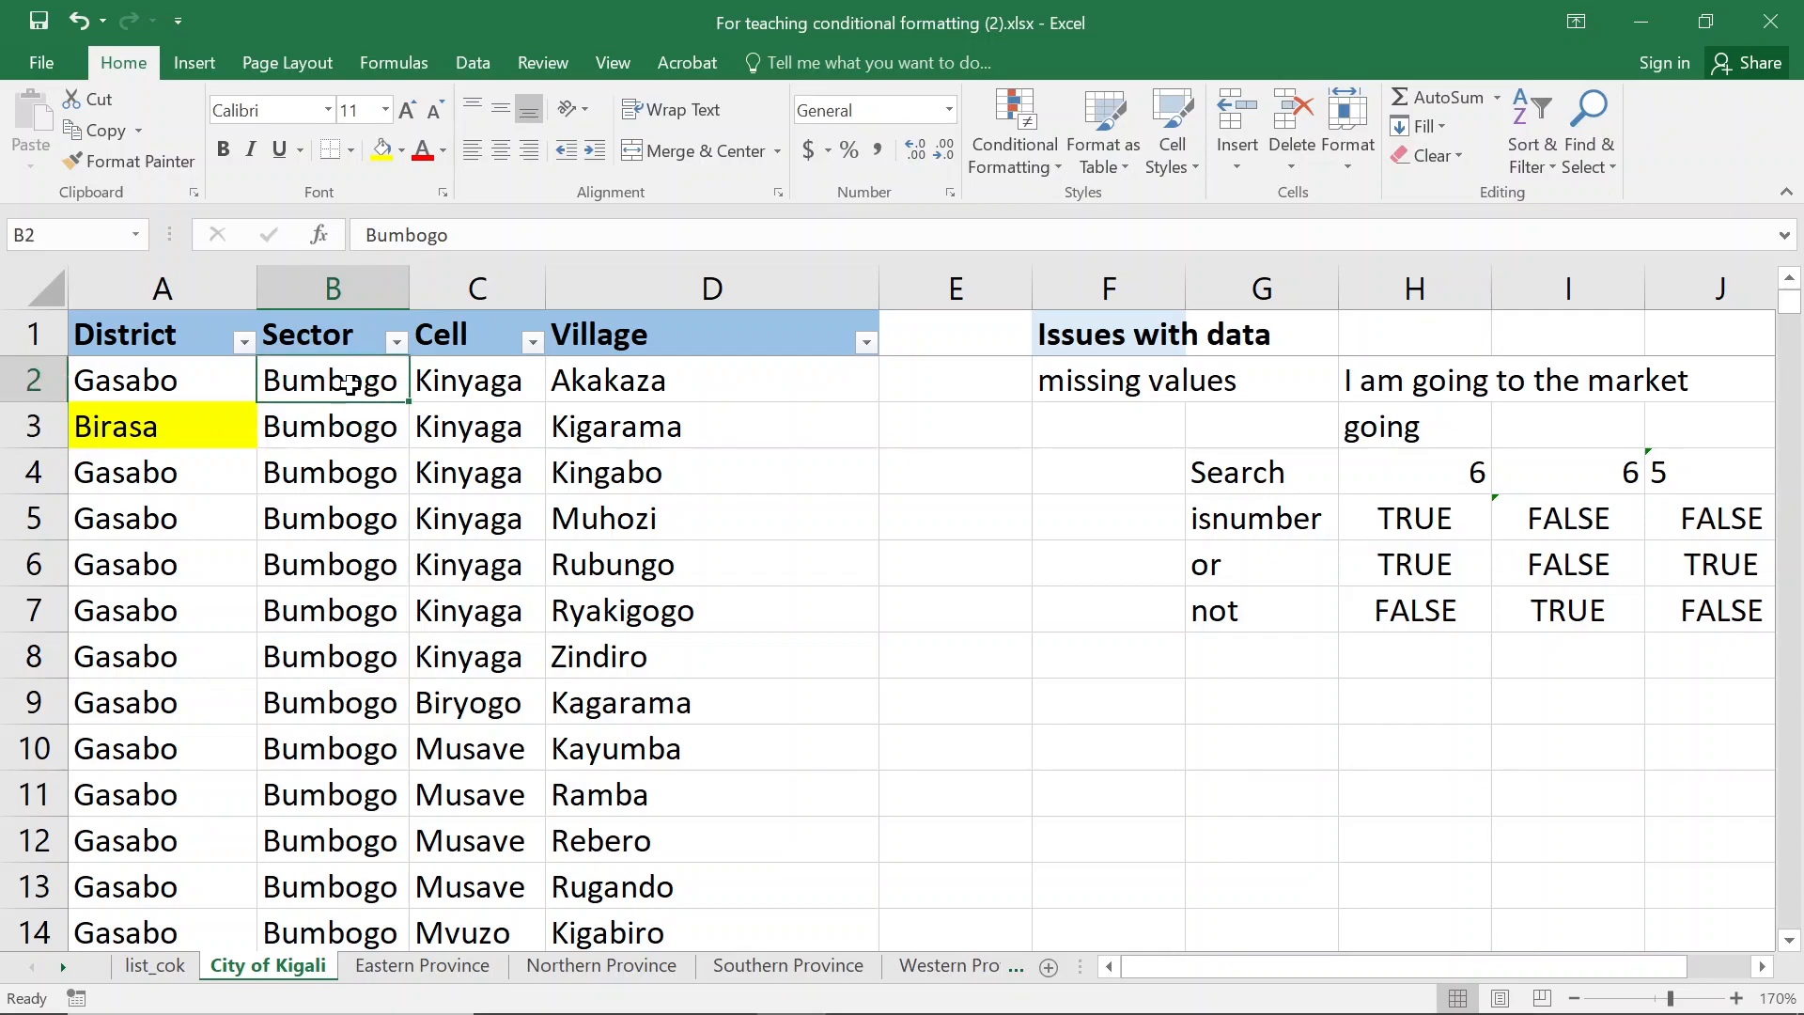
left_click_drag(1254, 484, 1257, 601)
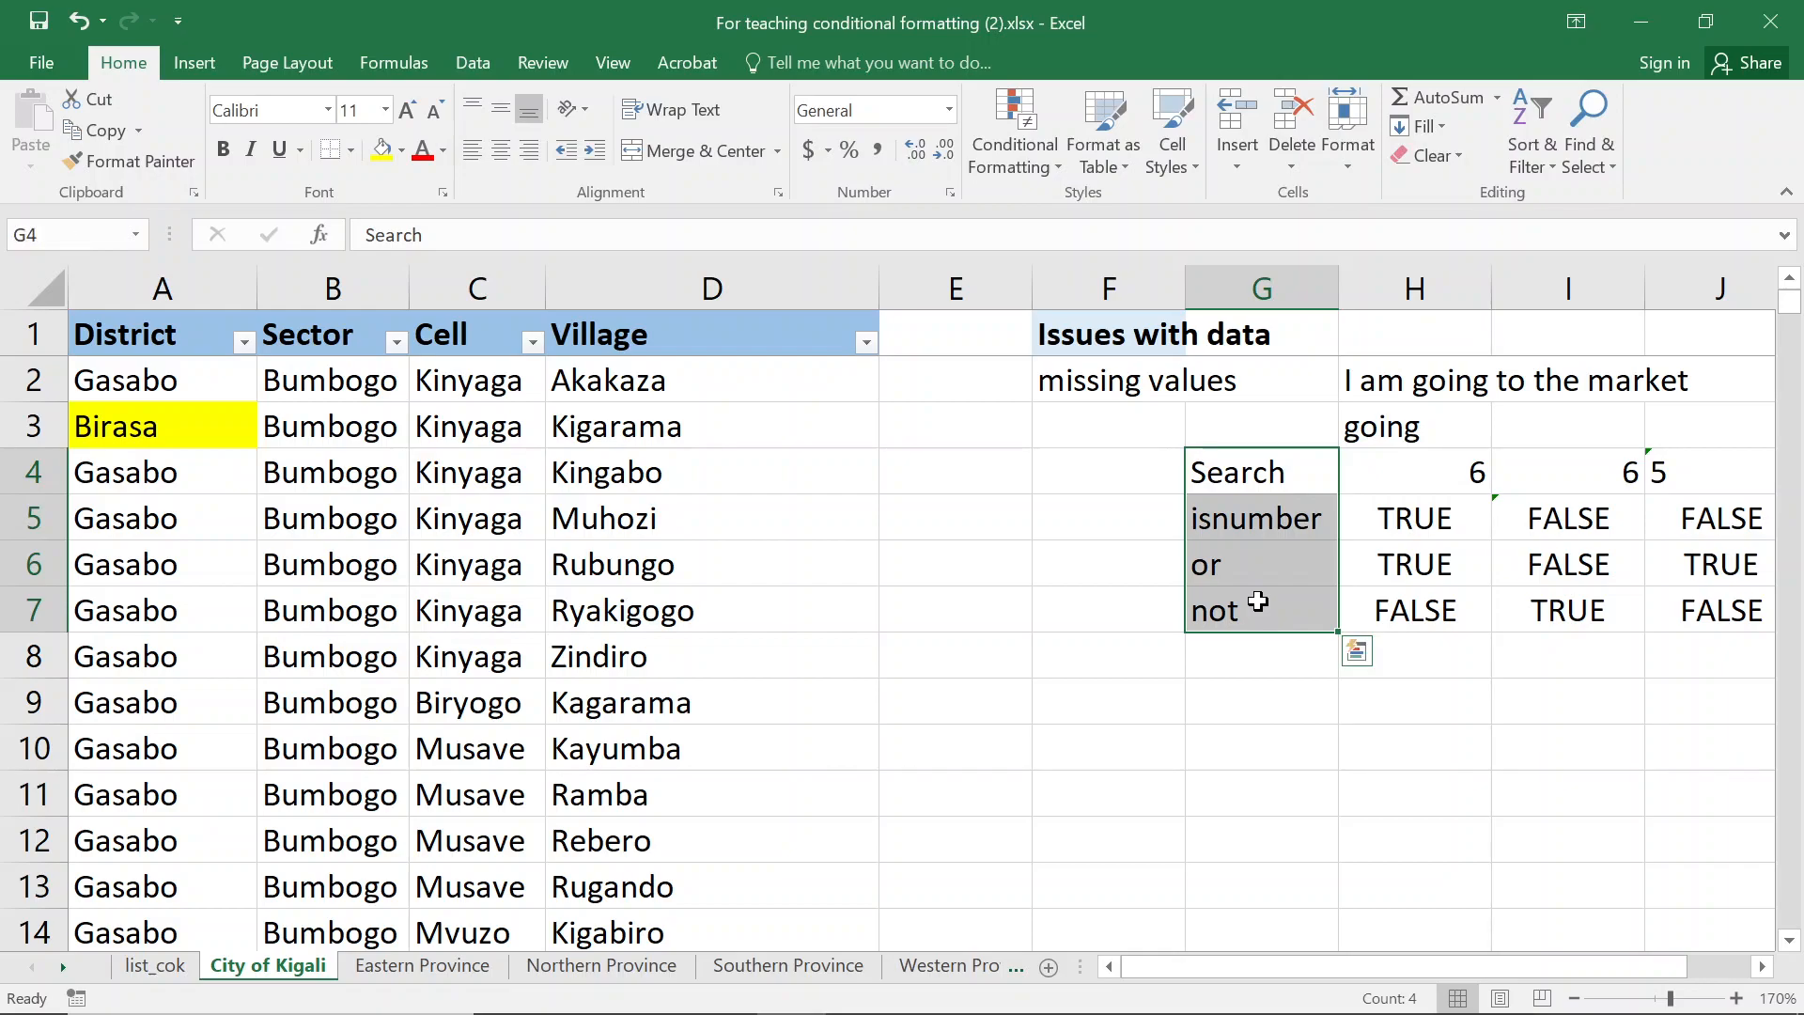
left_click(1278, 475)
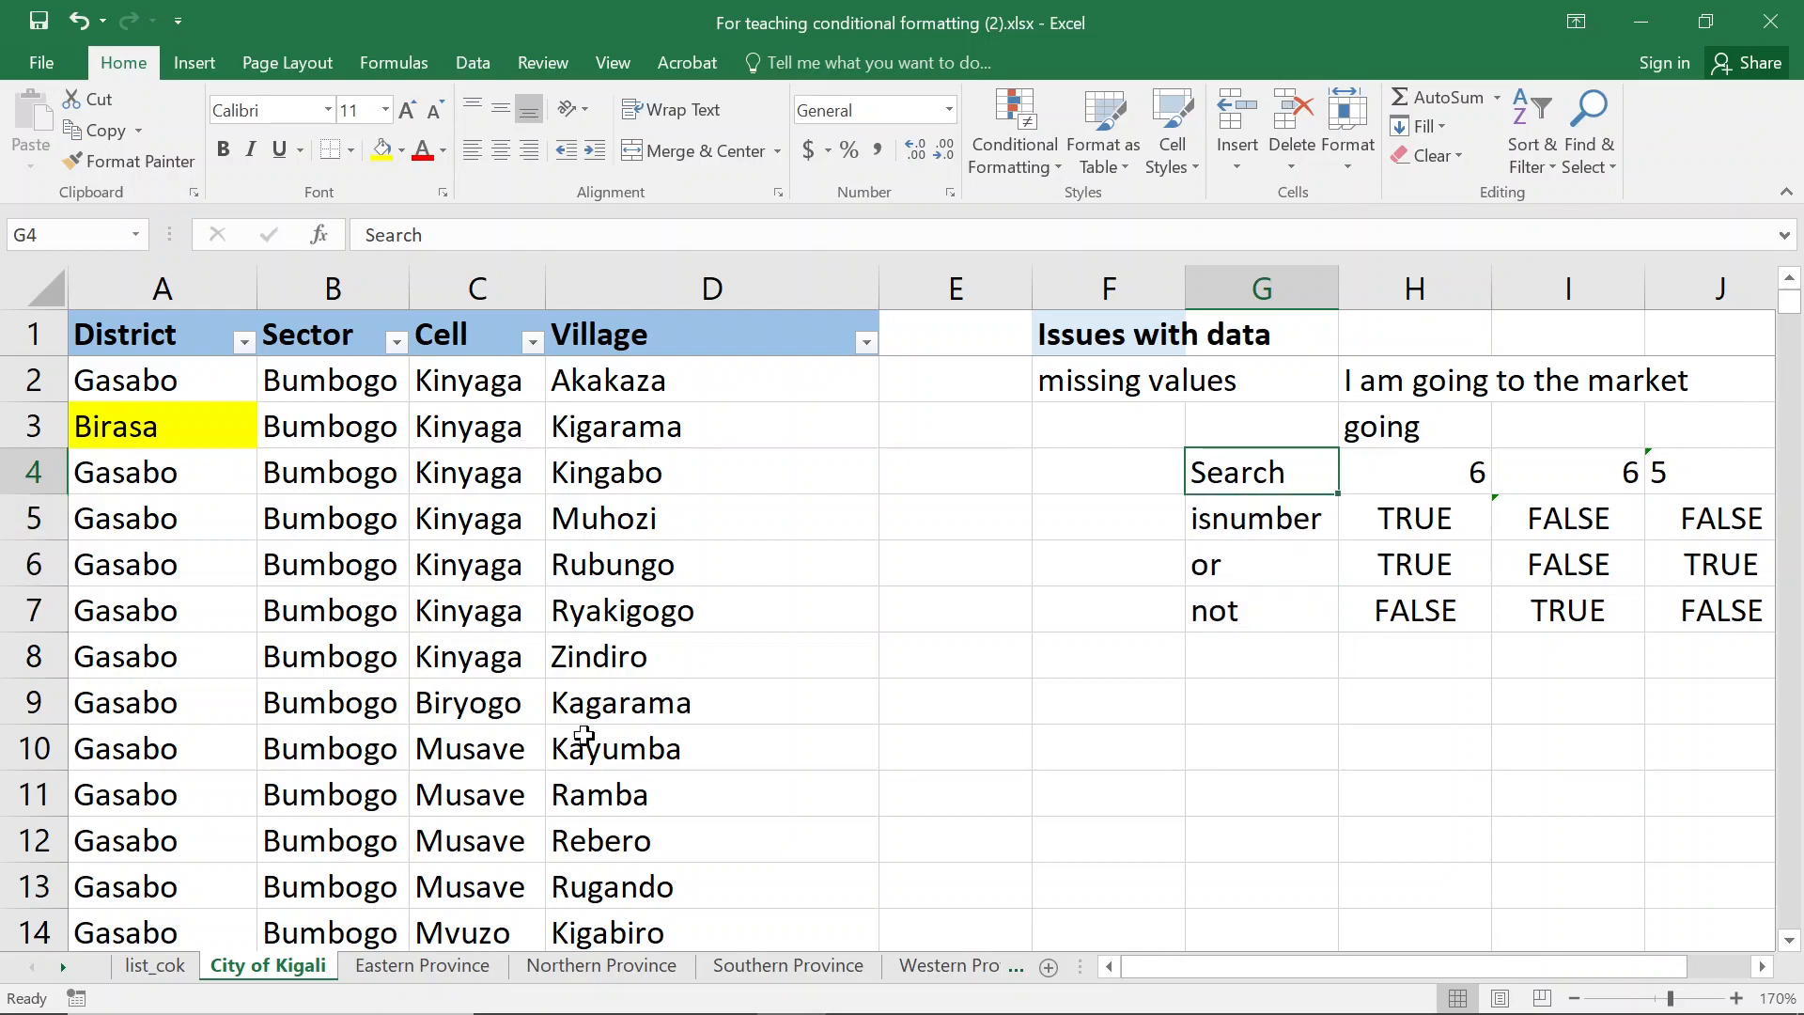
Compare the Sector column on the City of Kigali sheet with the sector reference list on the list_cok sheet
left_click(152, 966)
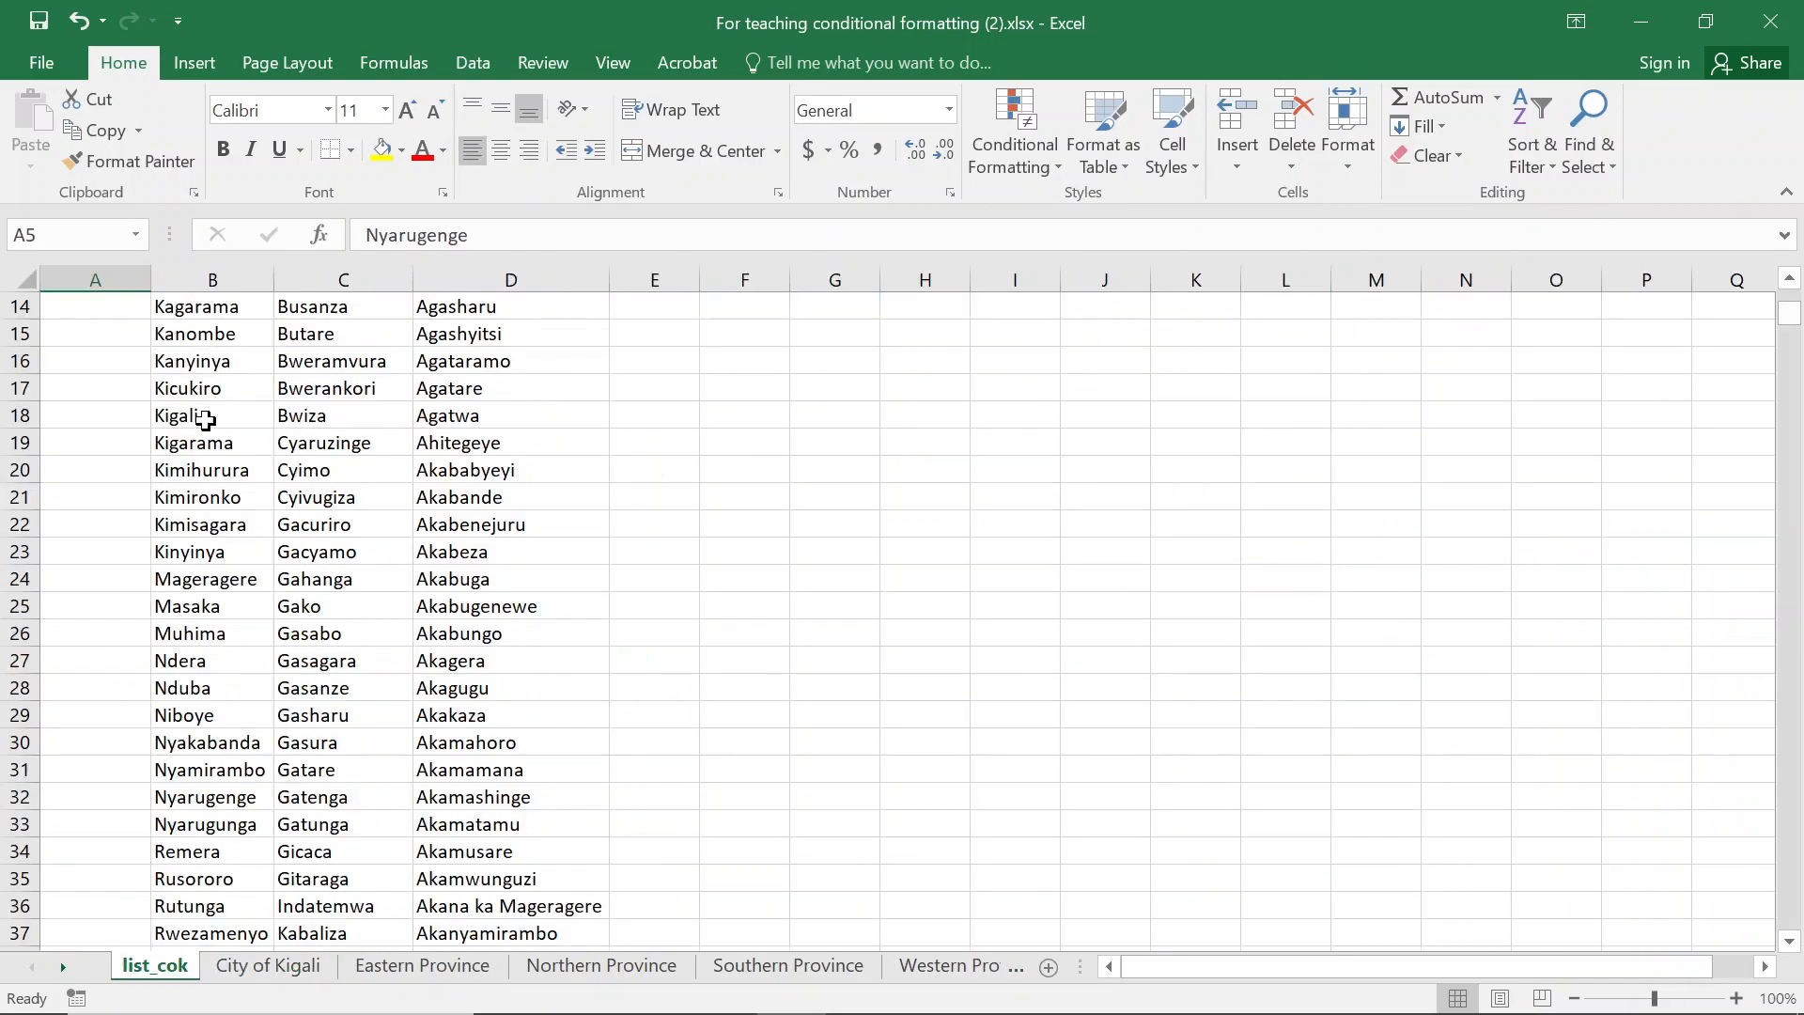
left_click(204, 367)
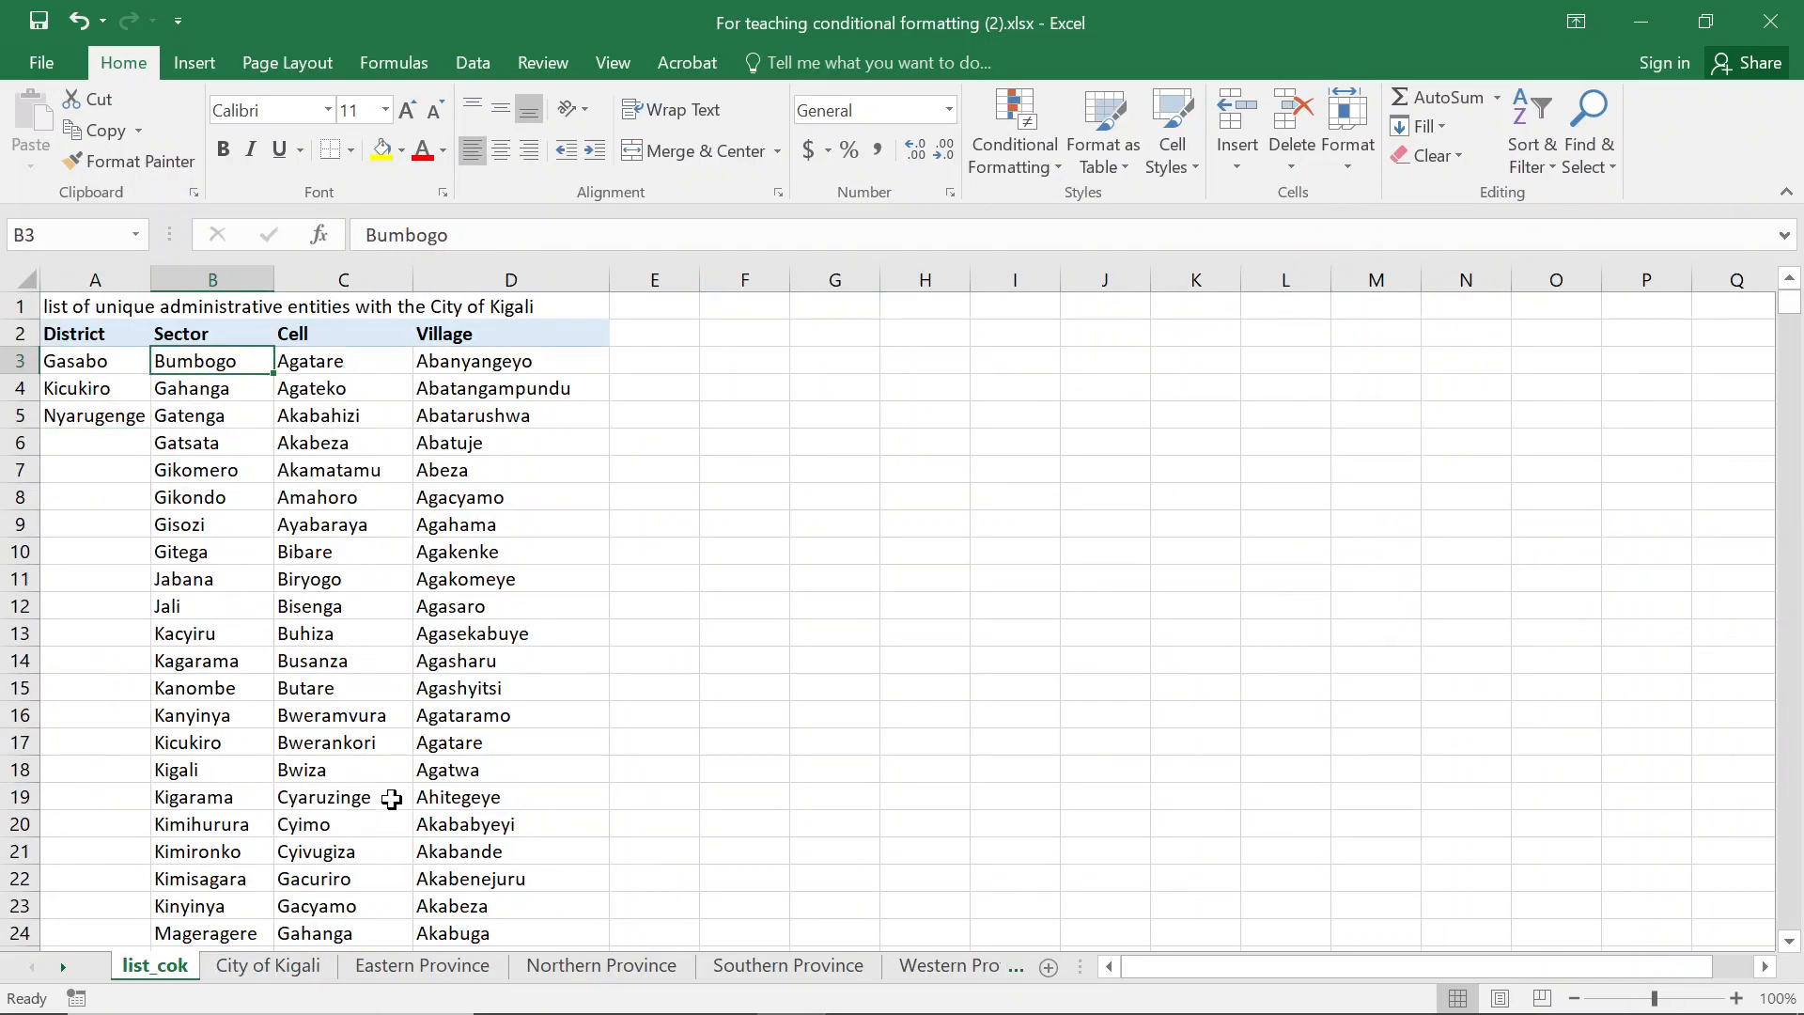
left_click(268, 966)
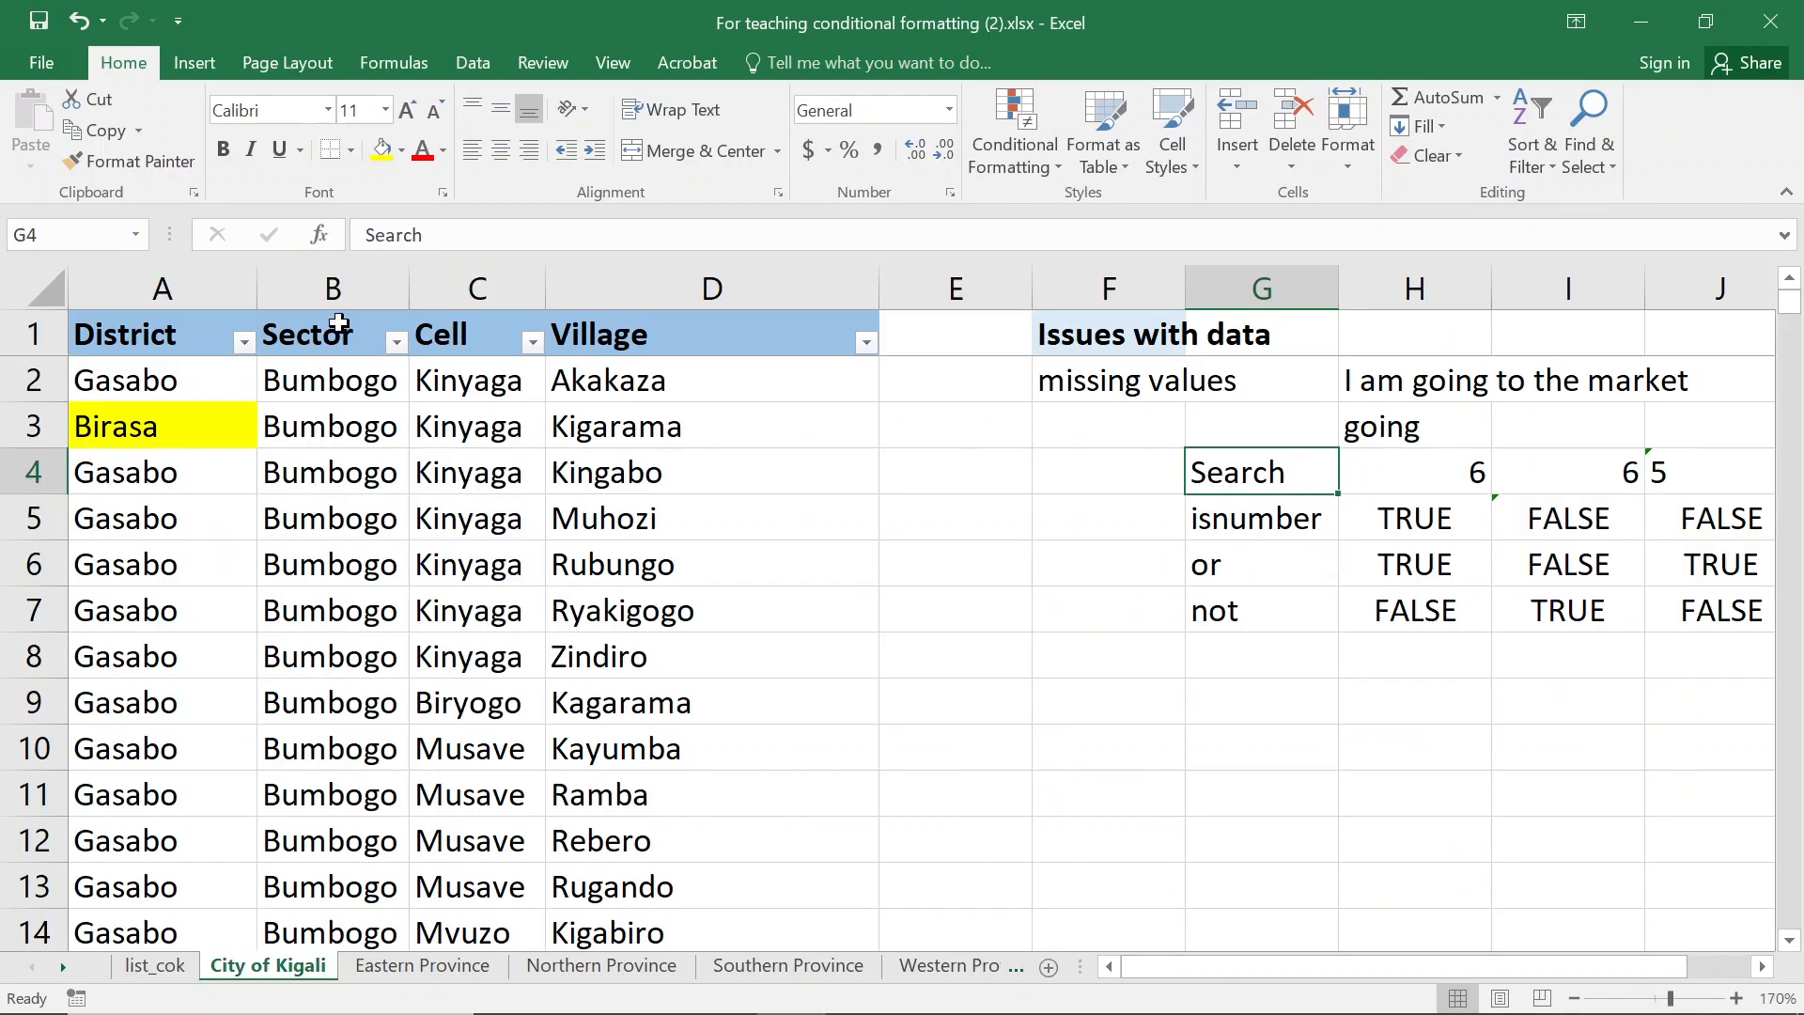
left_click(338, 295)
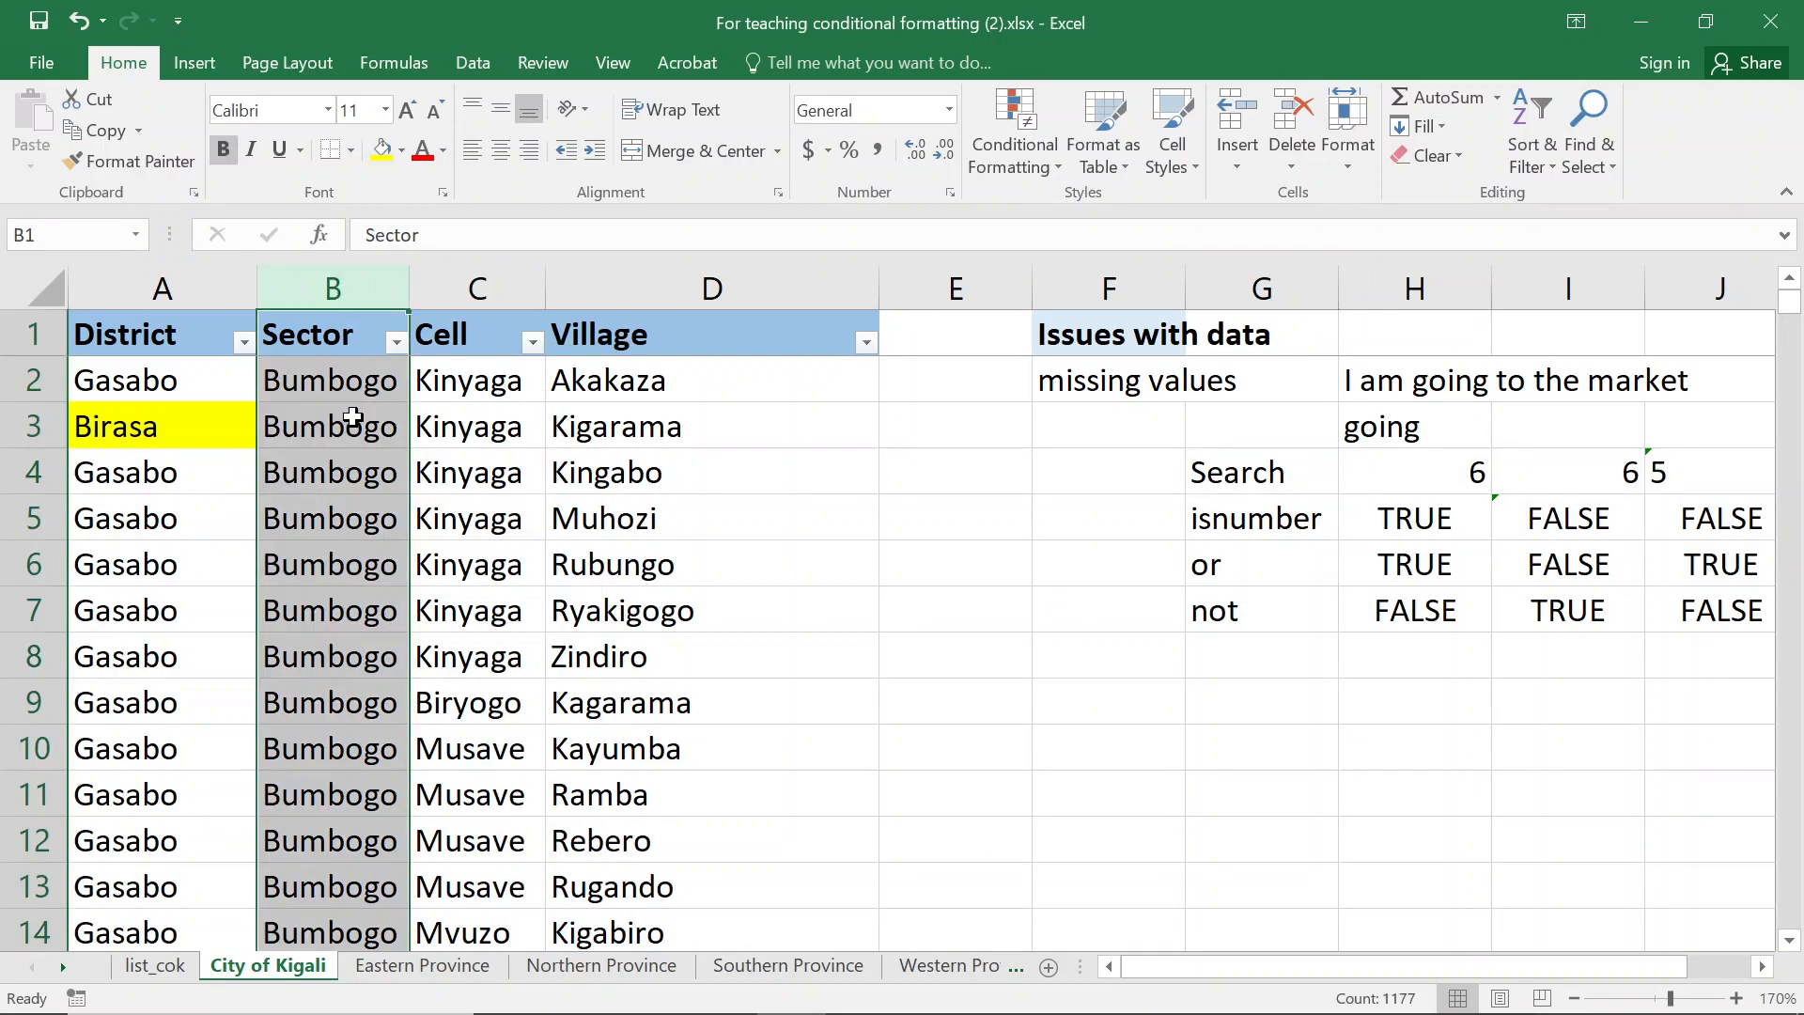
left_click(154, 968)
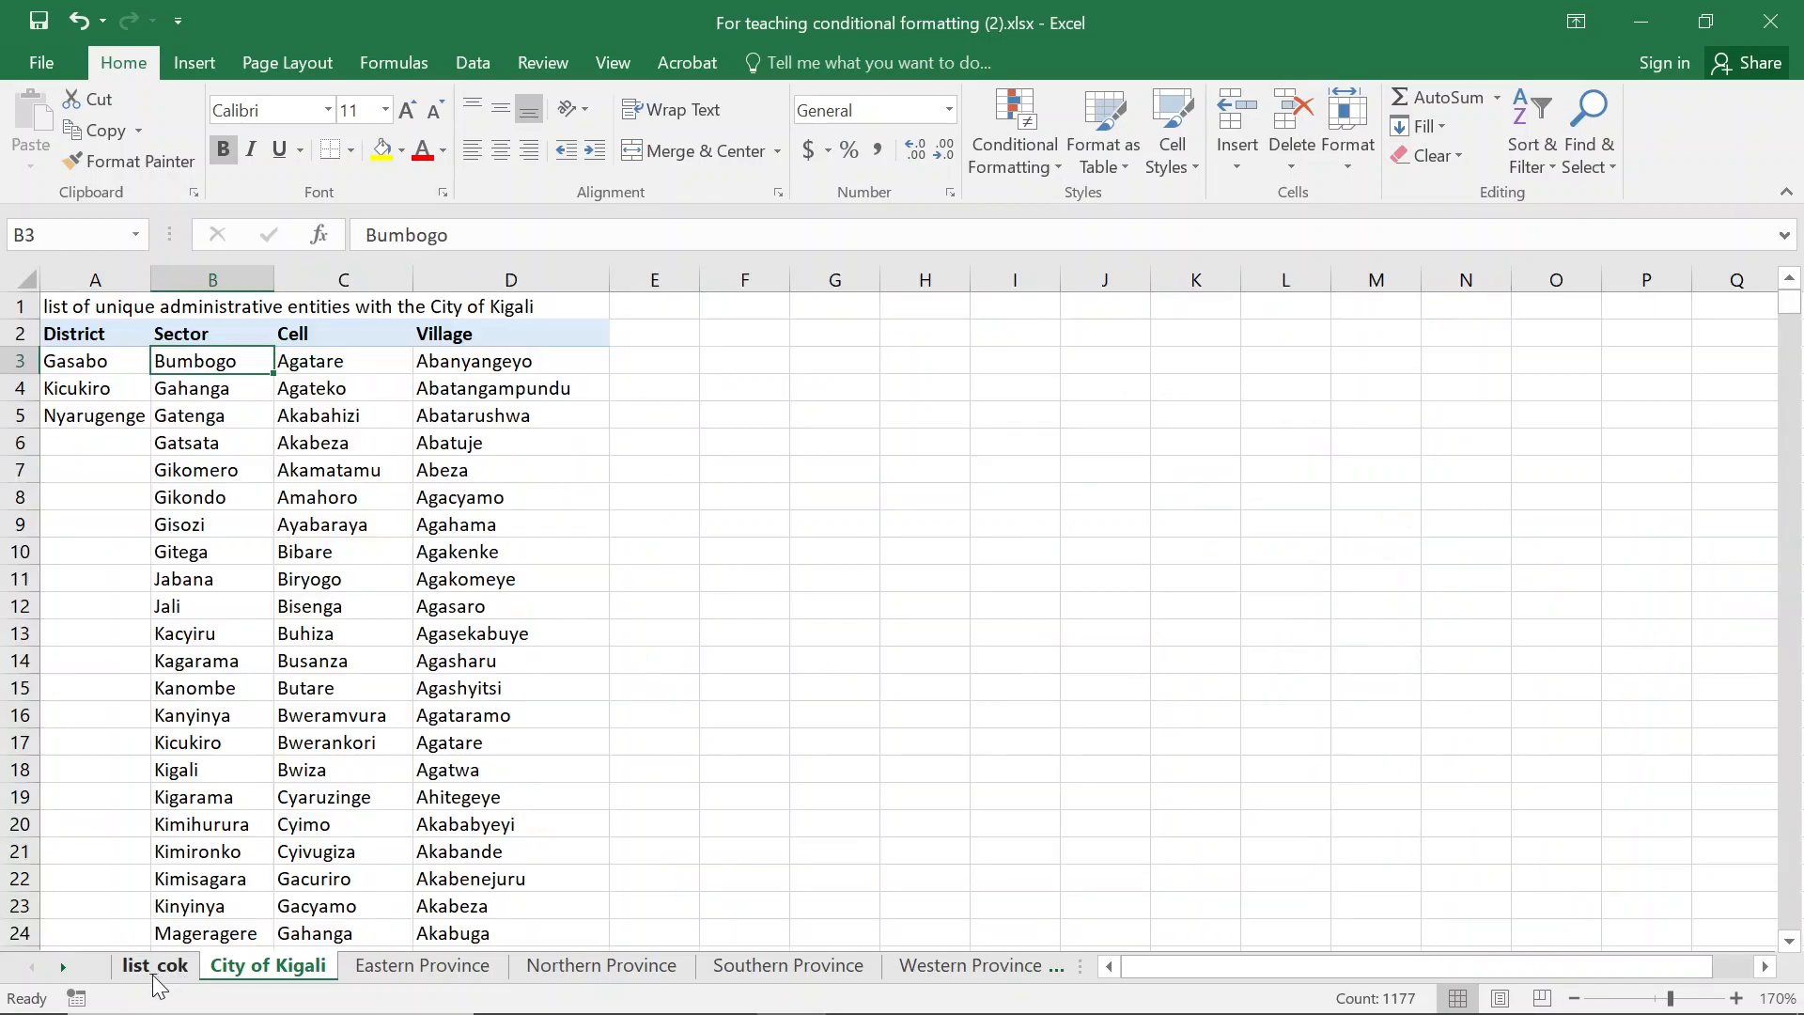
left_click(255, 967)
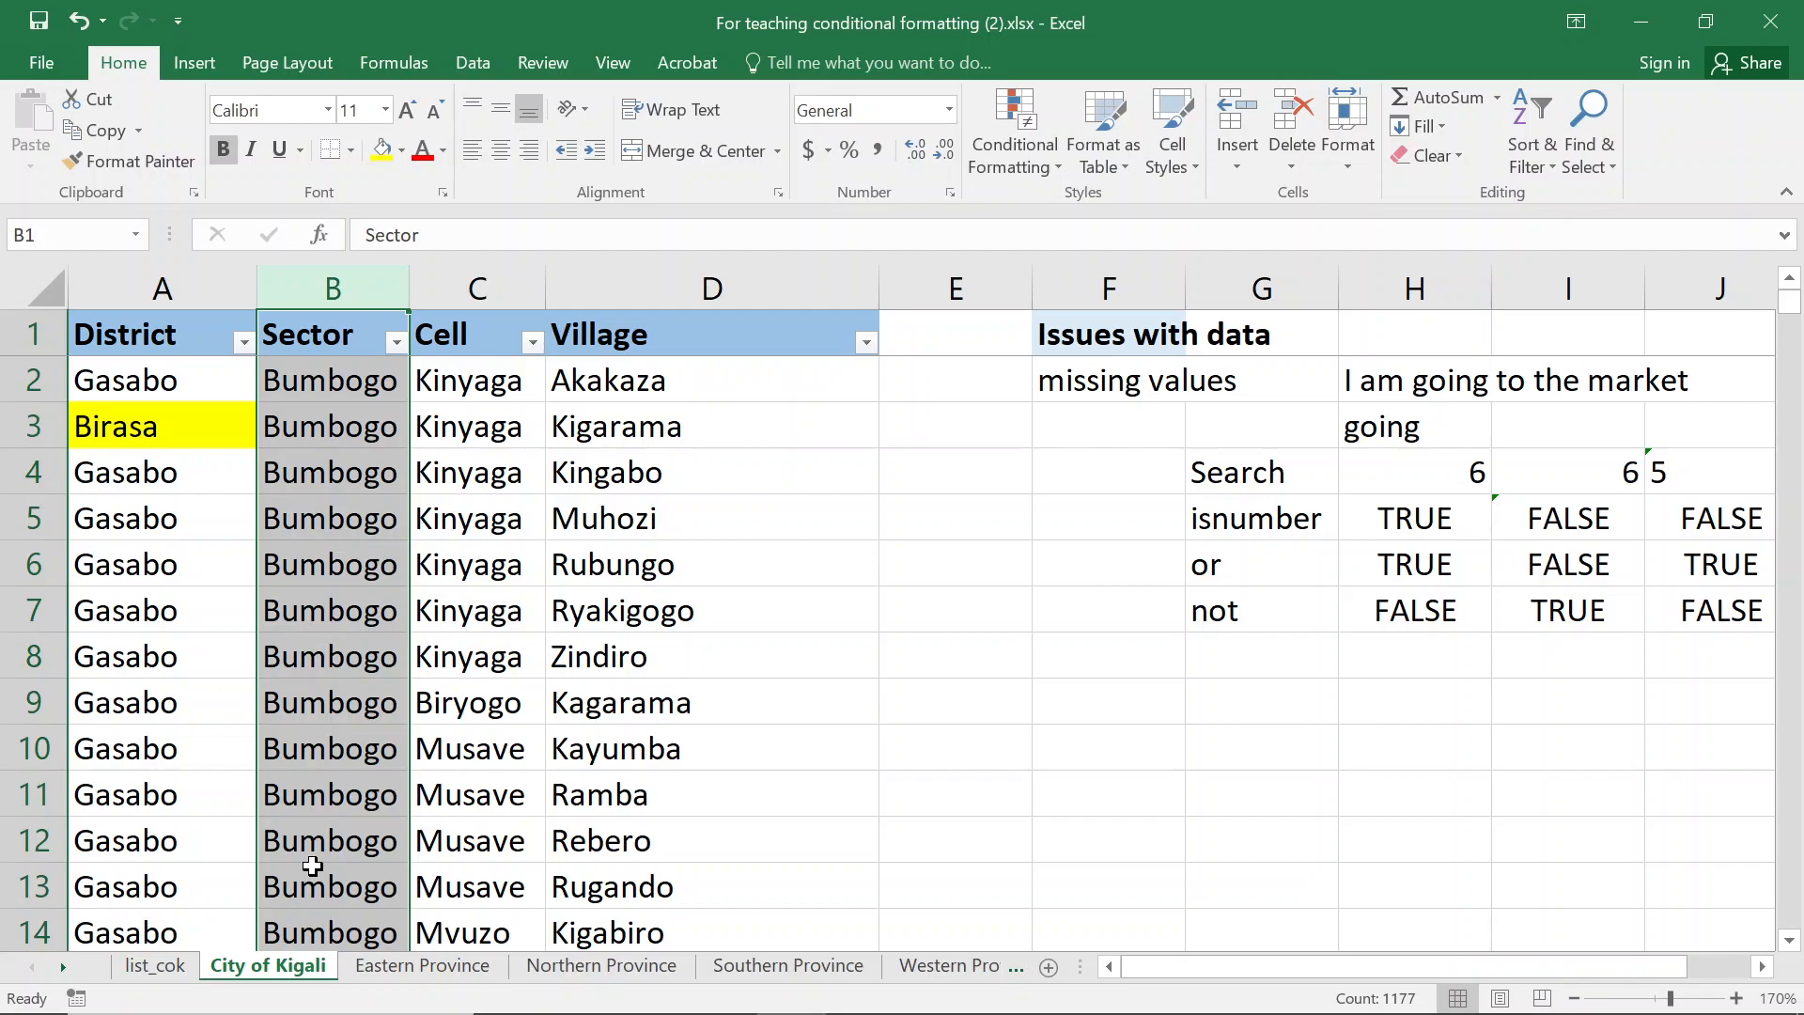
left_click(189, 966)
left_click(229, 964)
Compare the District column, including flagged cell A3, with the district reference list in A3:A5 of the list_cok sheet
left_click(182, 434)
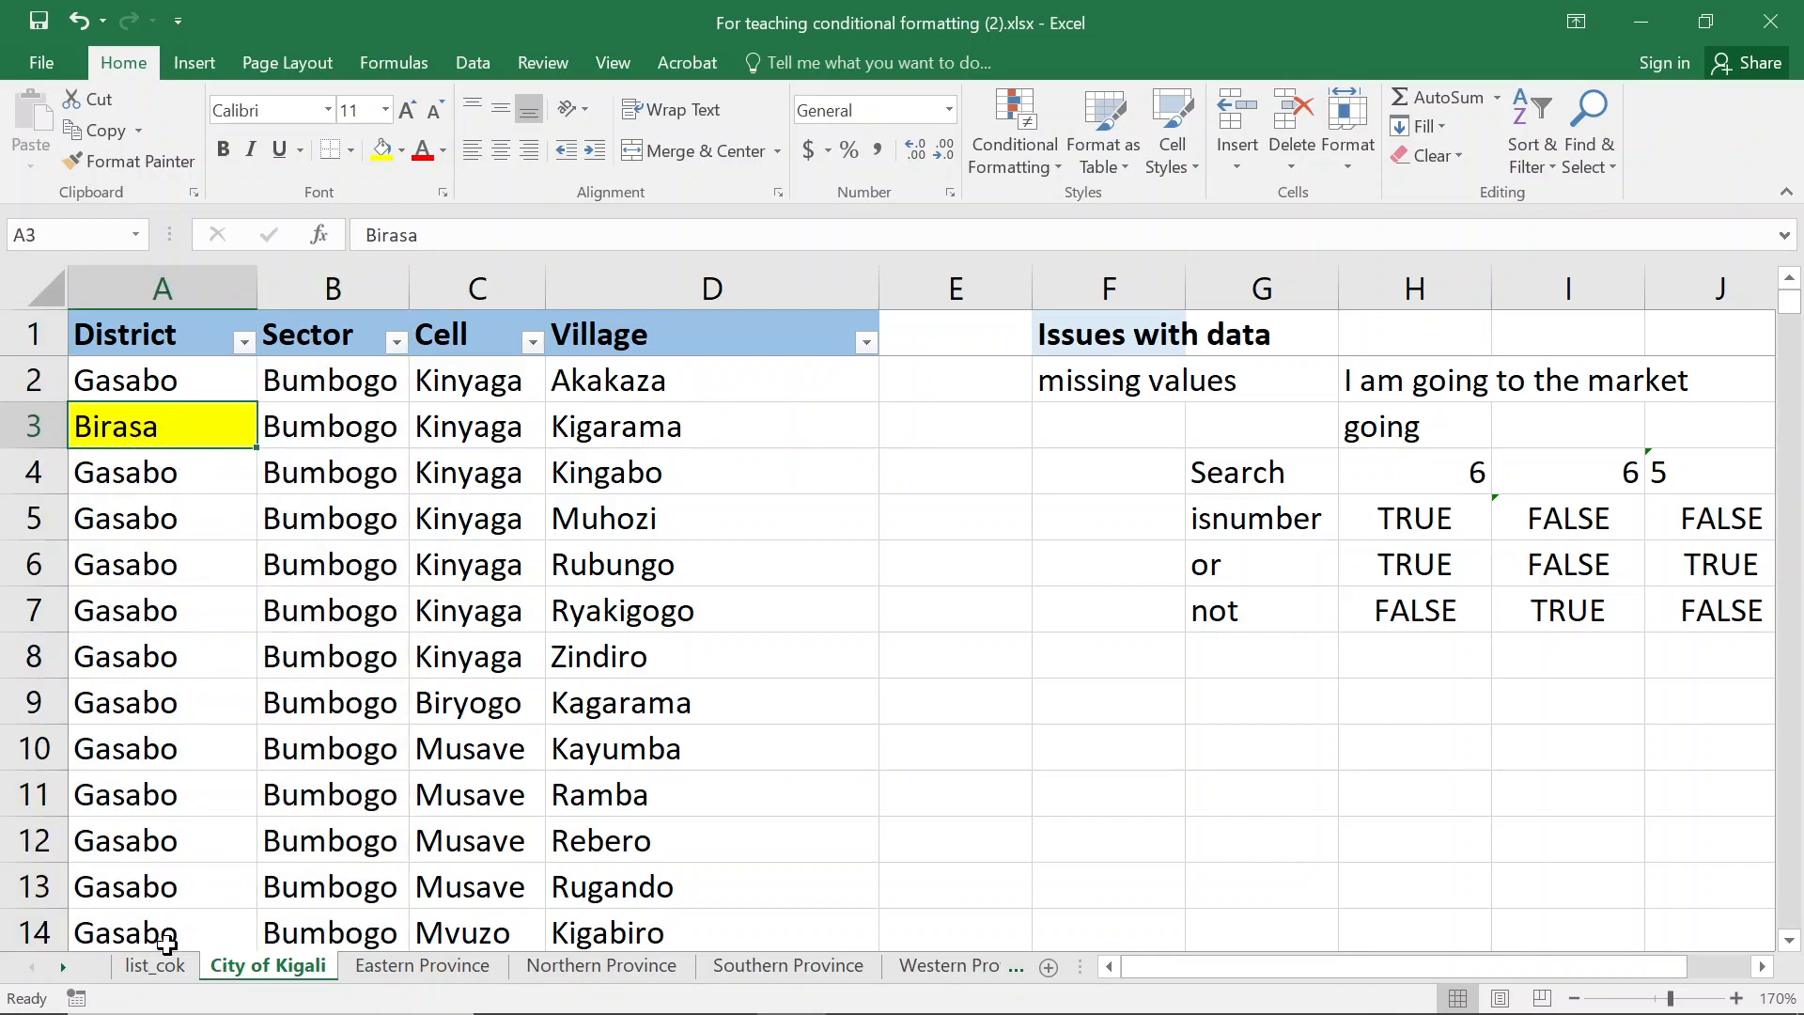
left_click(175, 288)
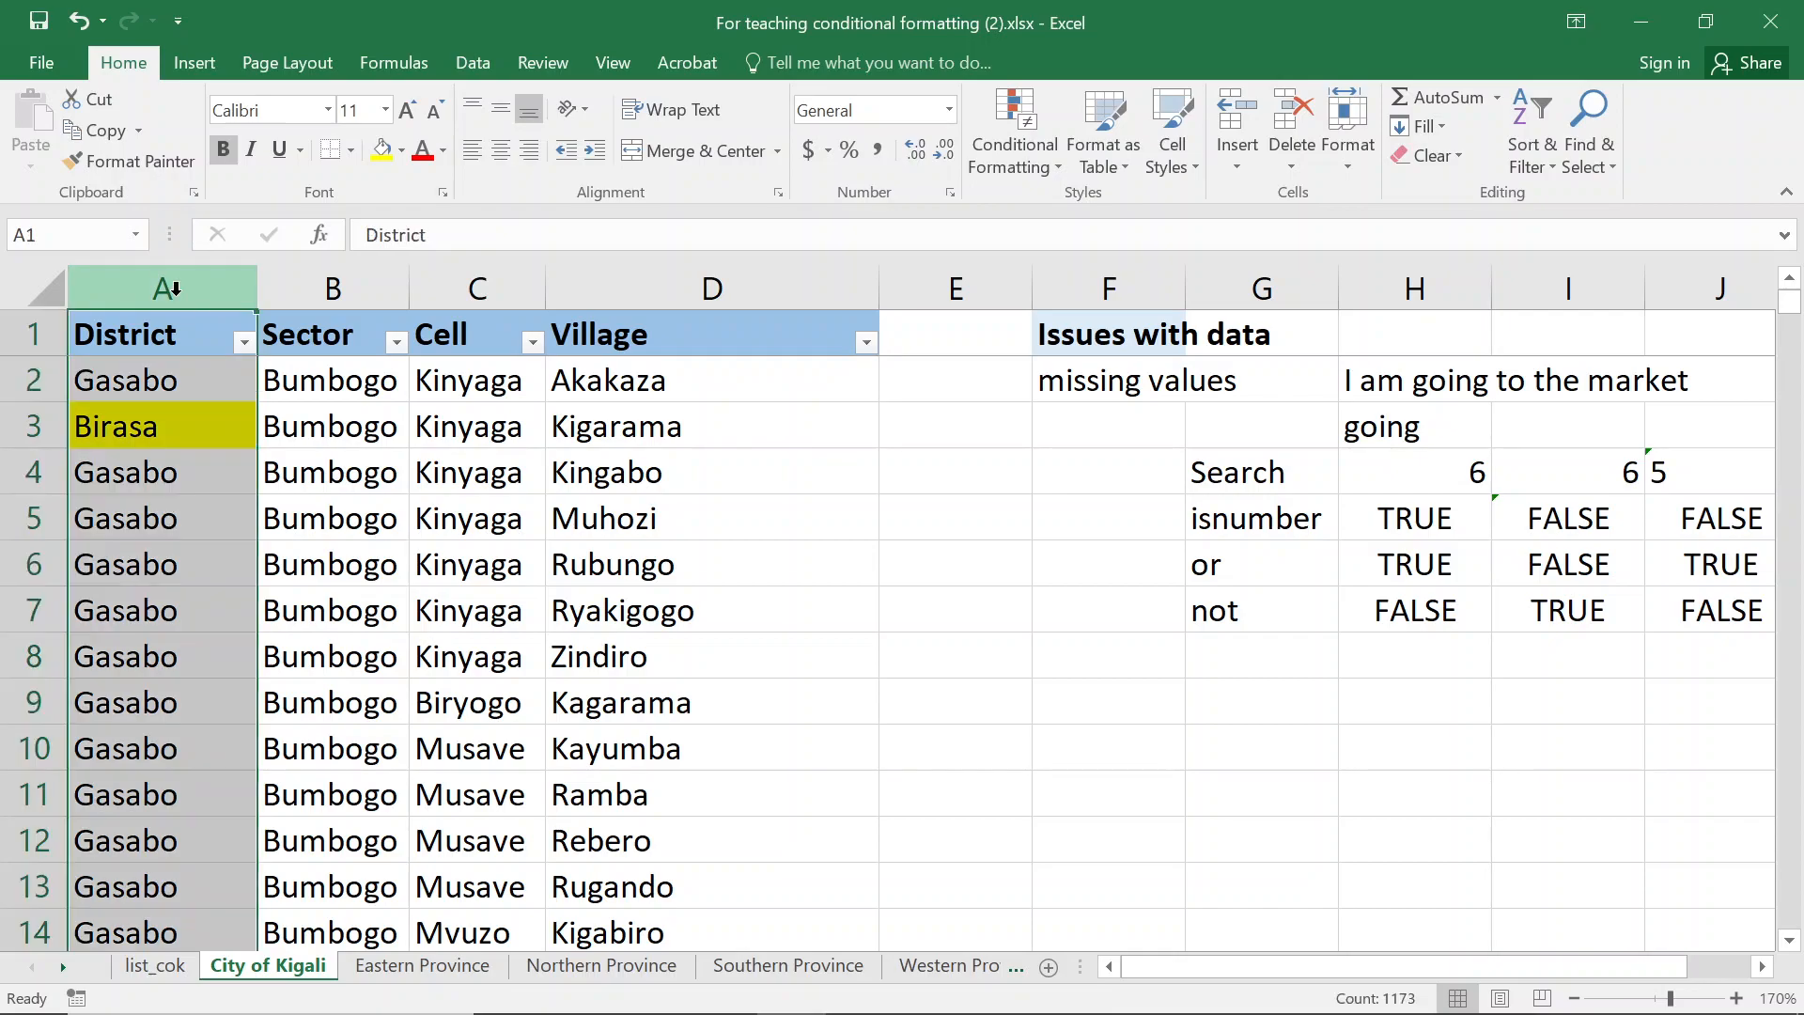
left_click(155, 964)
left_click_drag(85, 361, 101, 416)
left_click(94, 364)
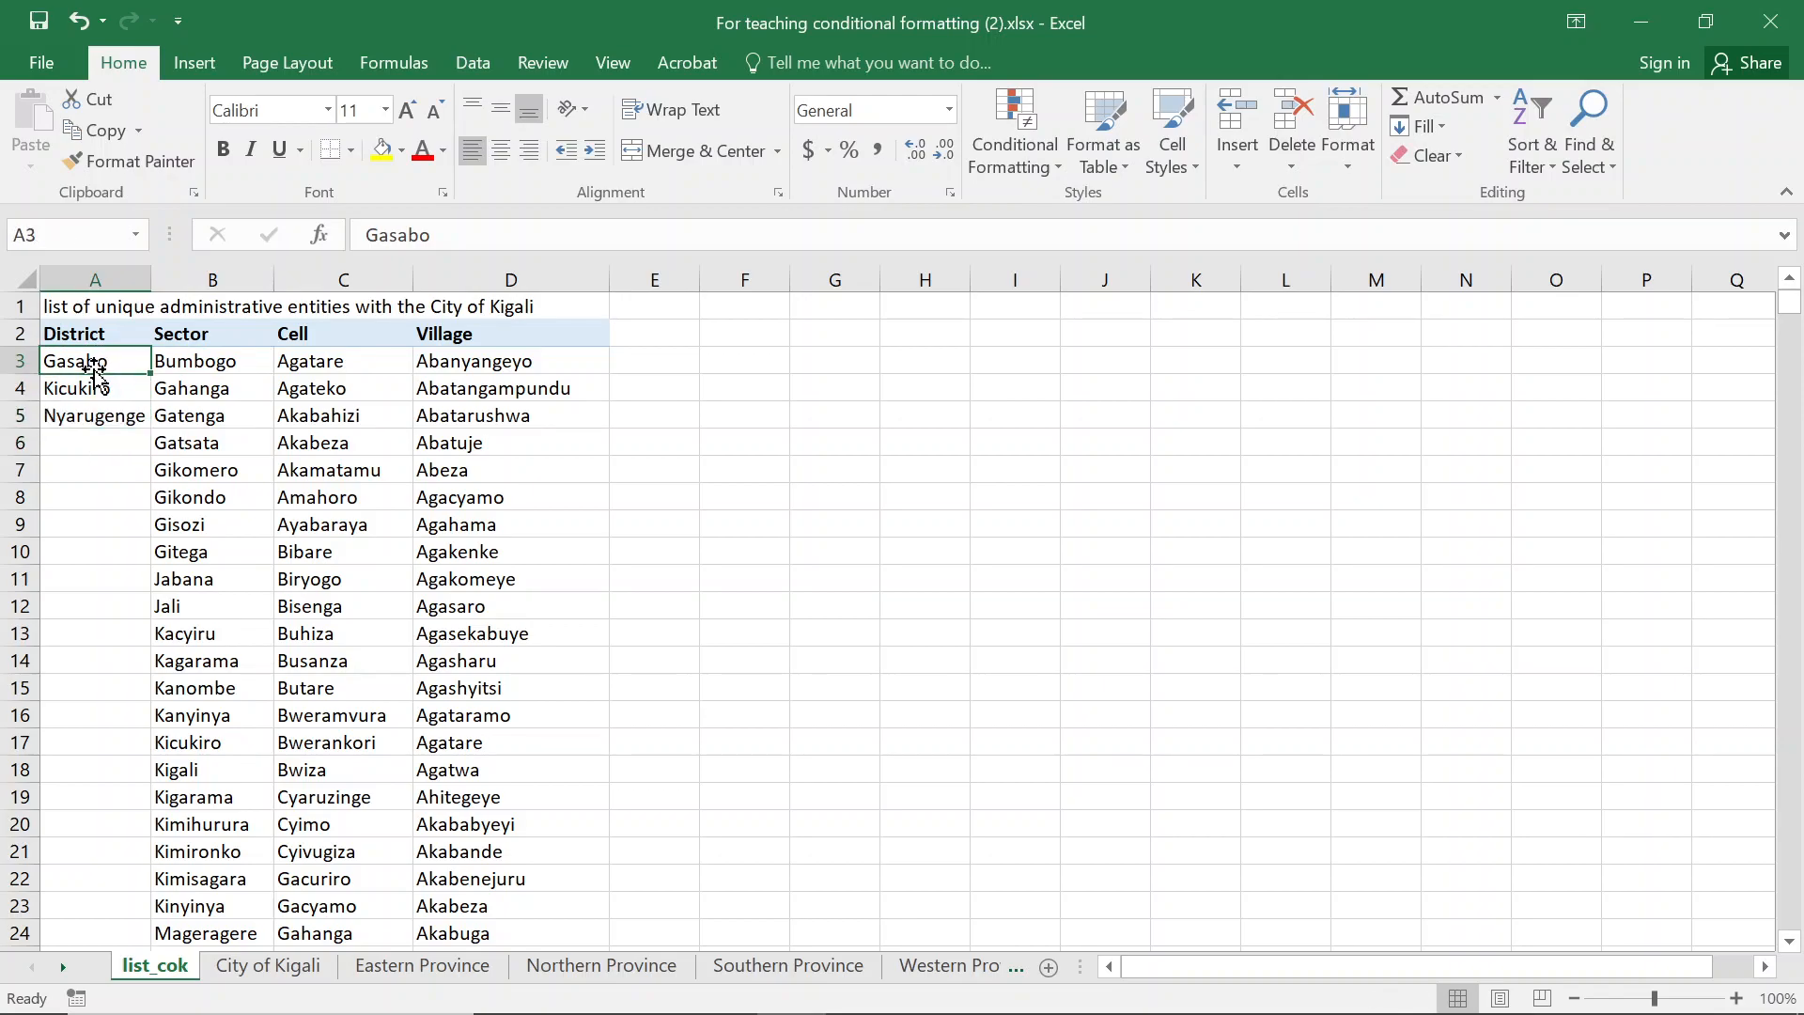
On the City of Kigali sheet, replace the sector in B3 with a first name missing from the reference list
left_click(268, 964)
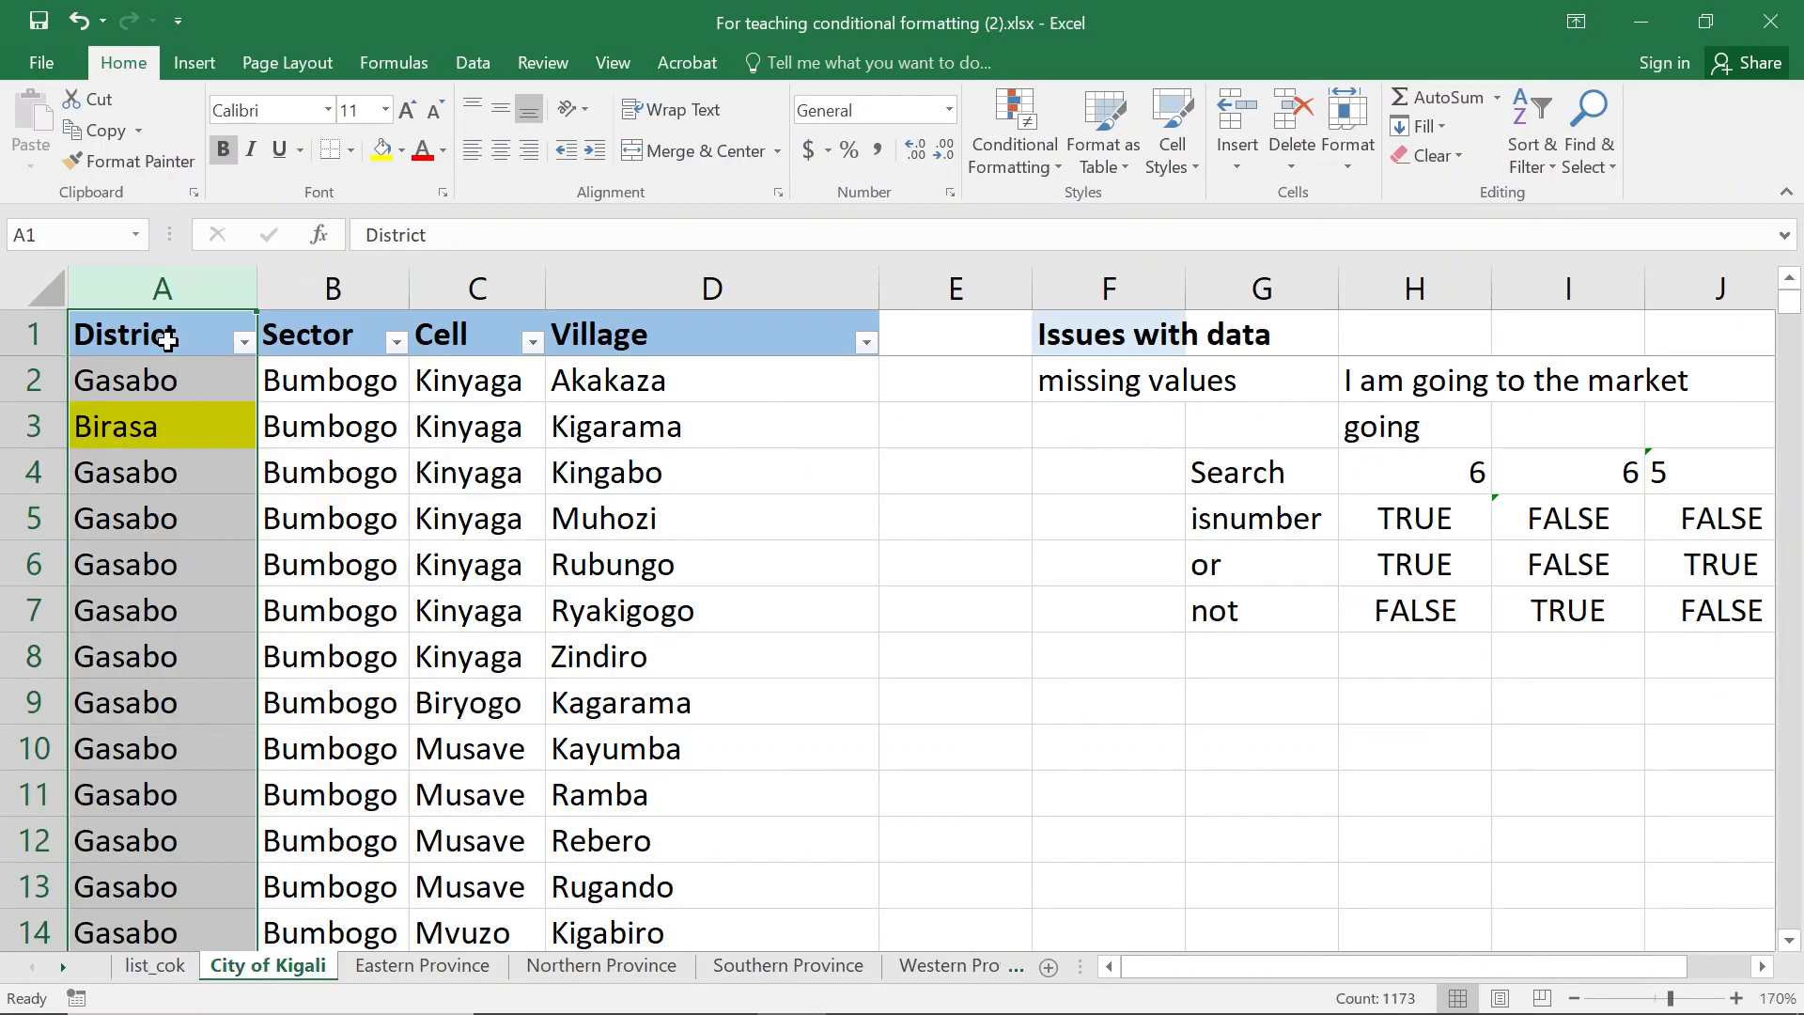
left_click(169, 341)
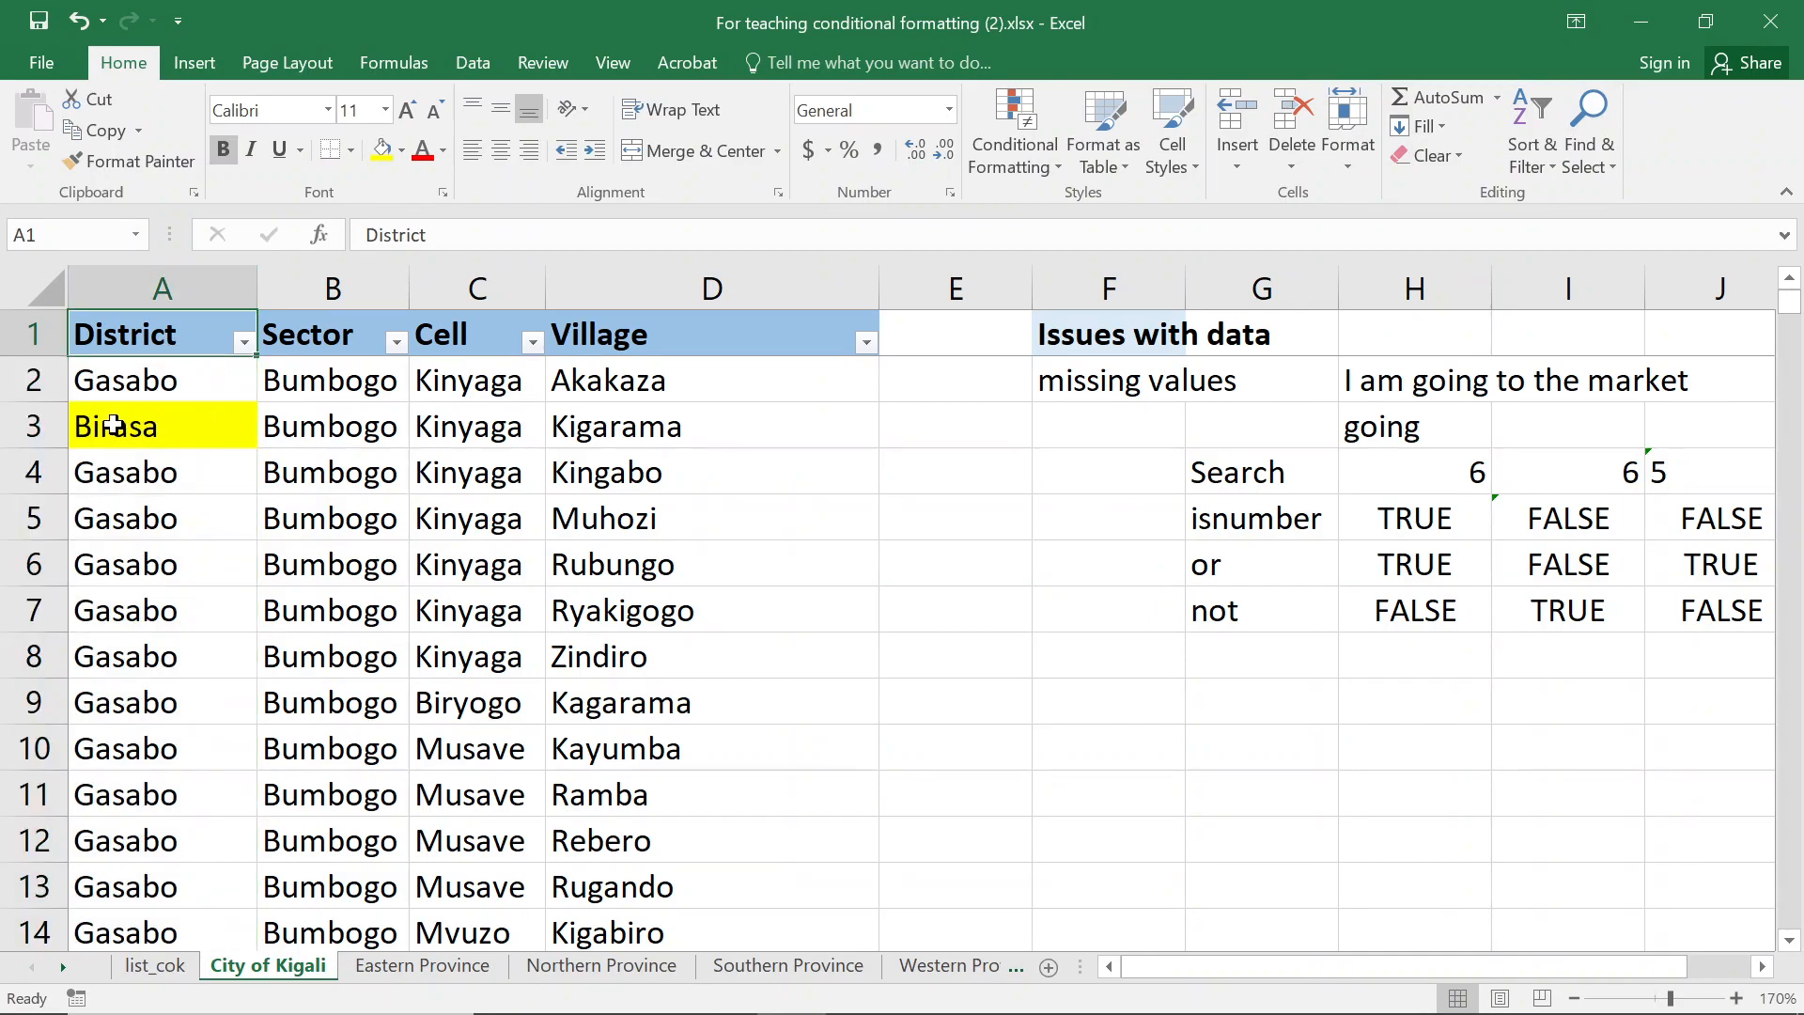
left_click(302, 430)
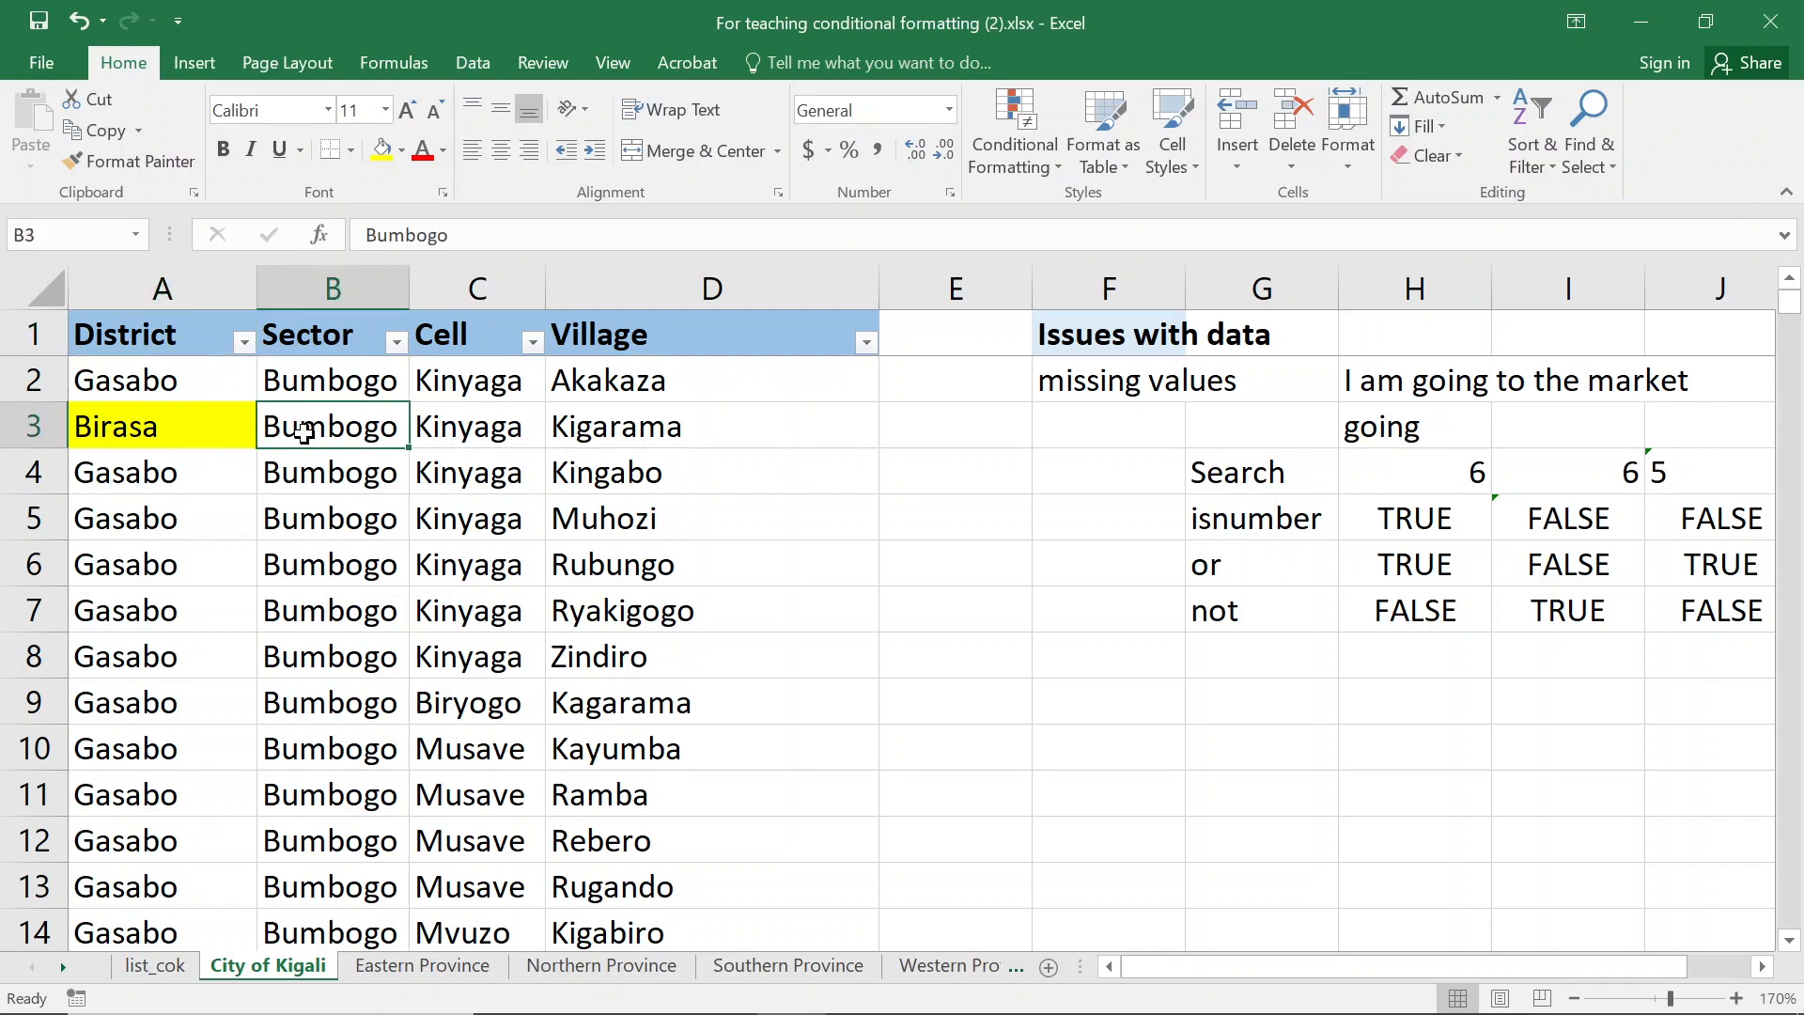
type("Fabrice")
key("Return")
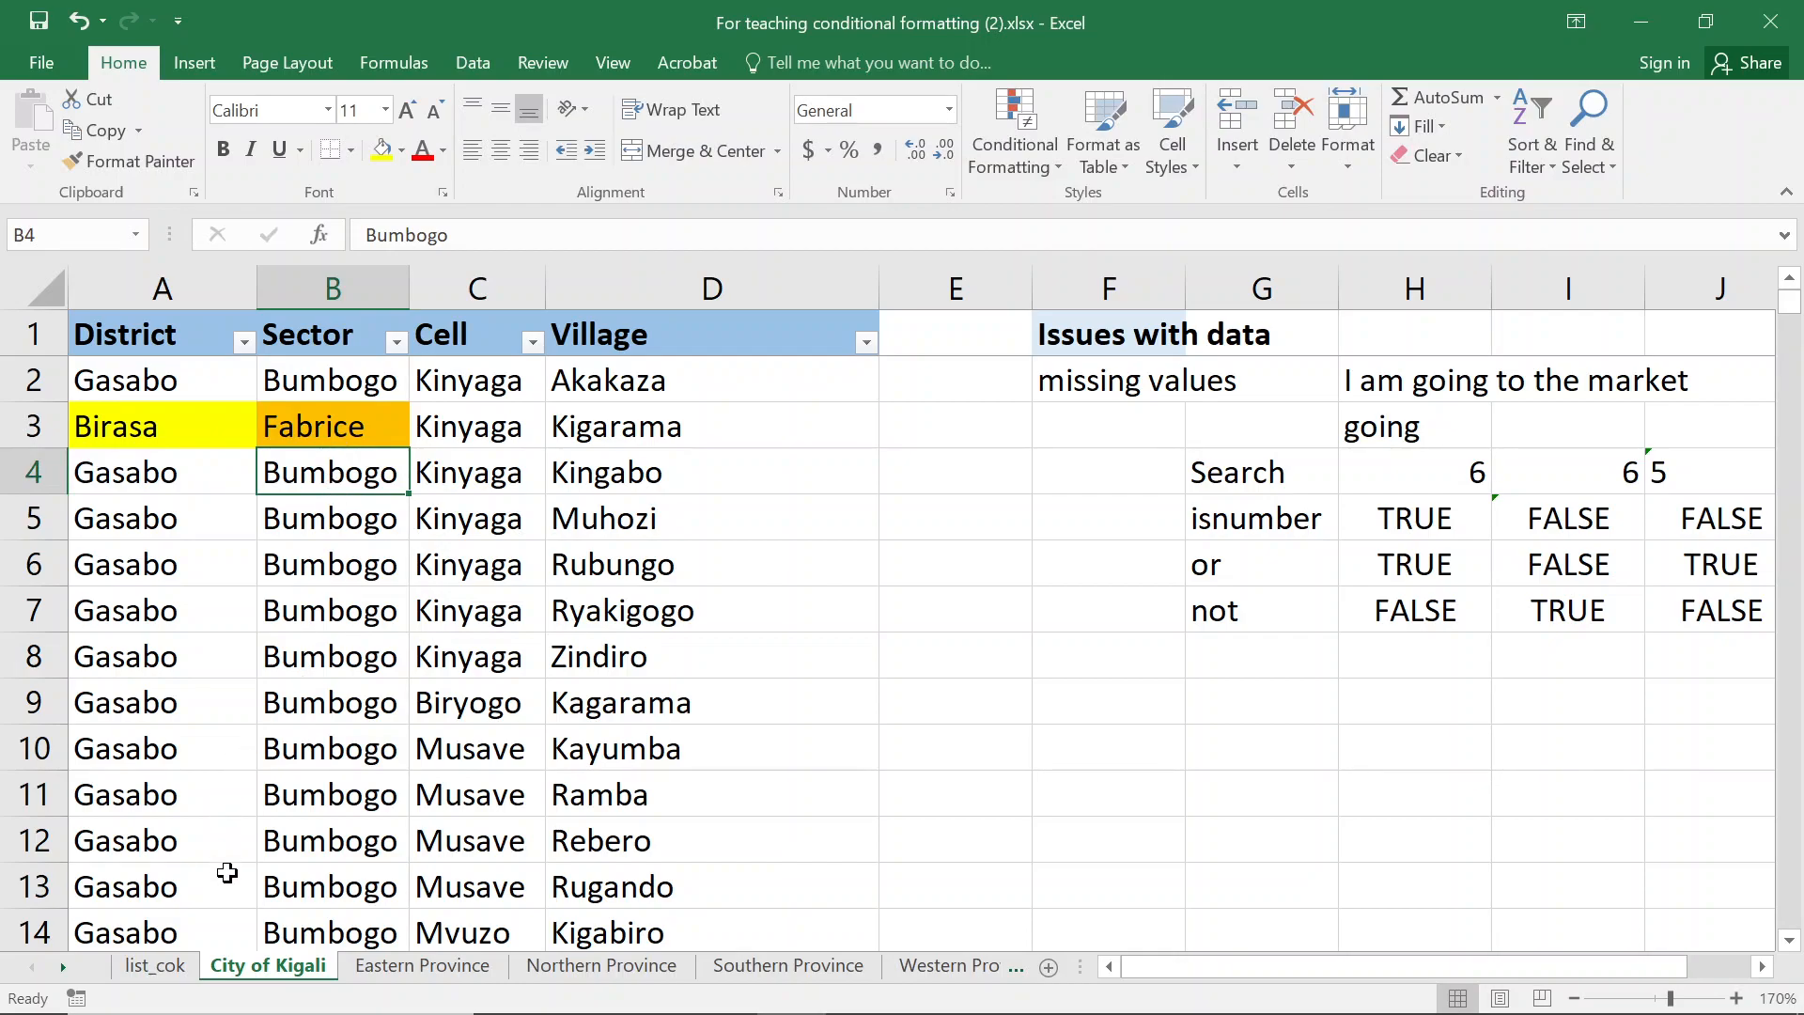
Overwrite sector B4 on list_cok with the same test name and check B3's highlighting on the City of Kigali sheet
left_click(177, 974)
left_click(194, 375)
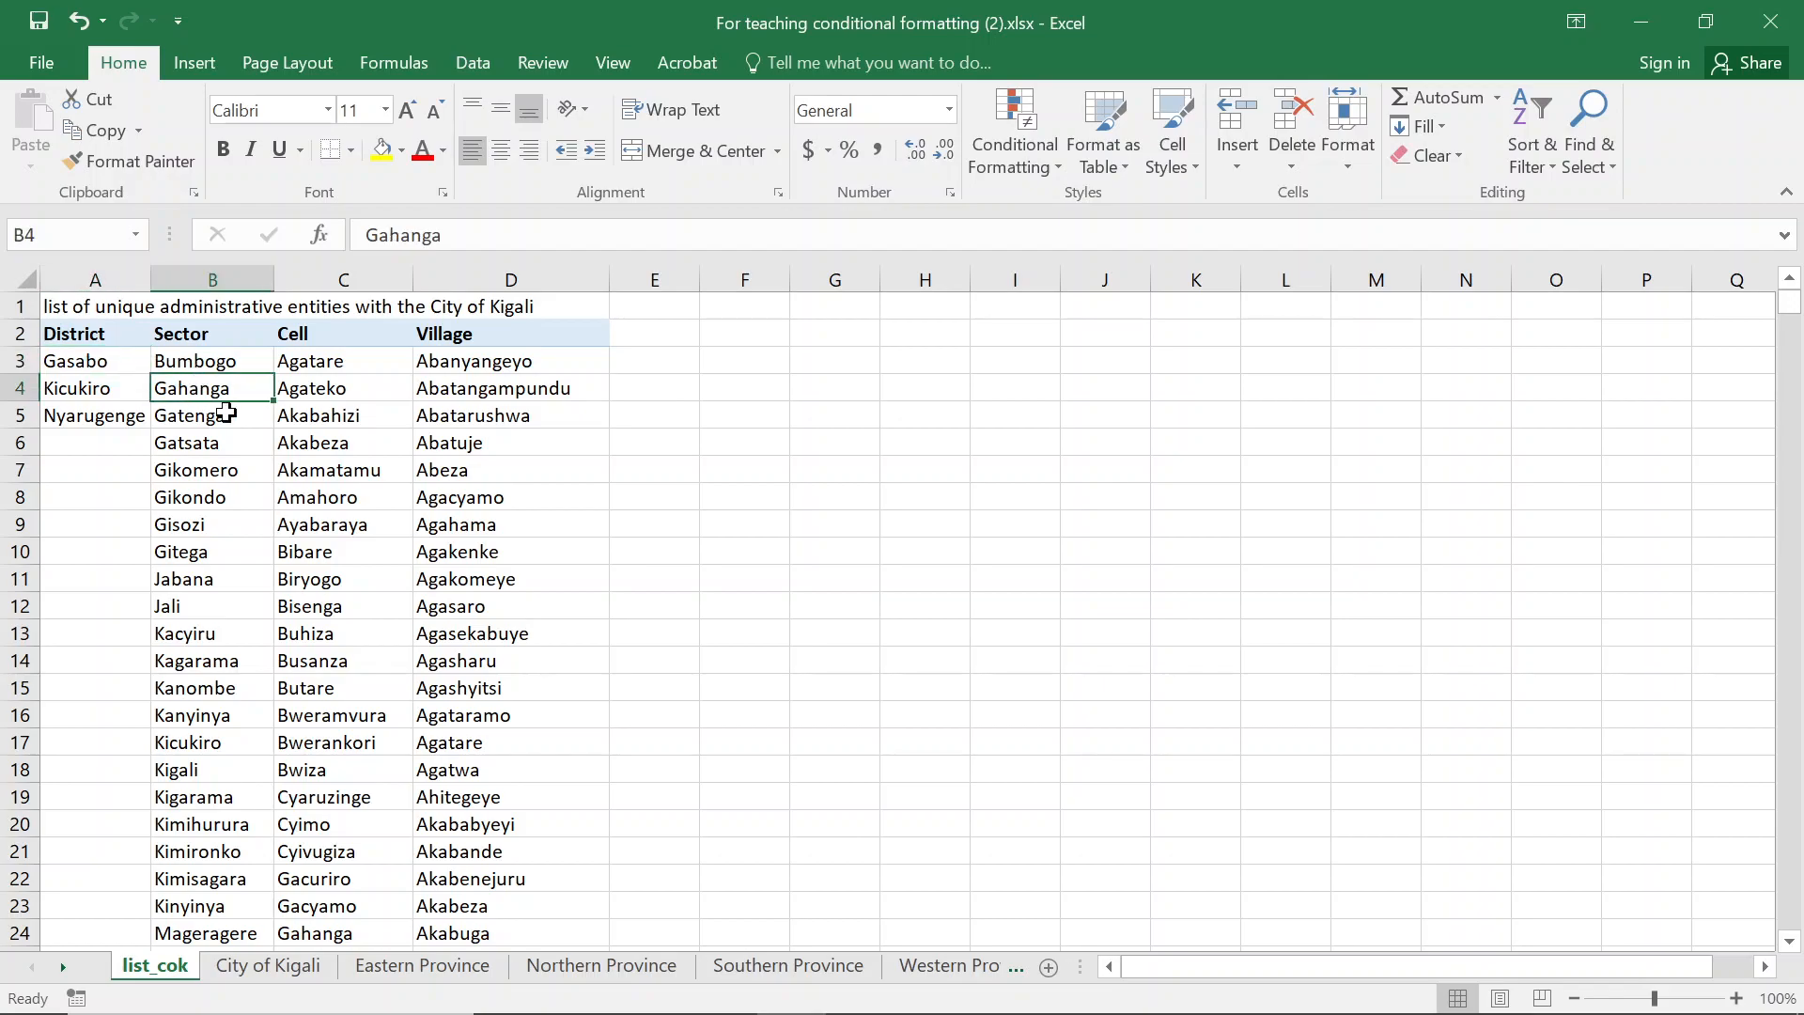
type("Fabrice")
key("Return")
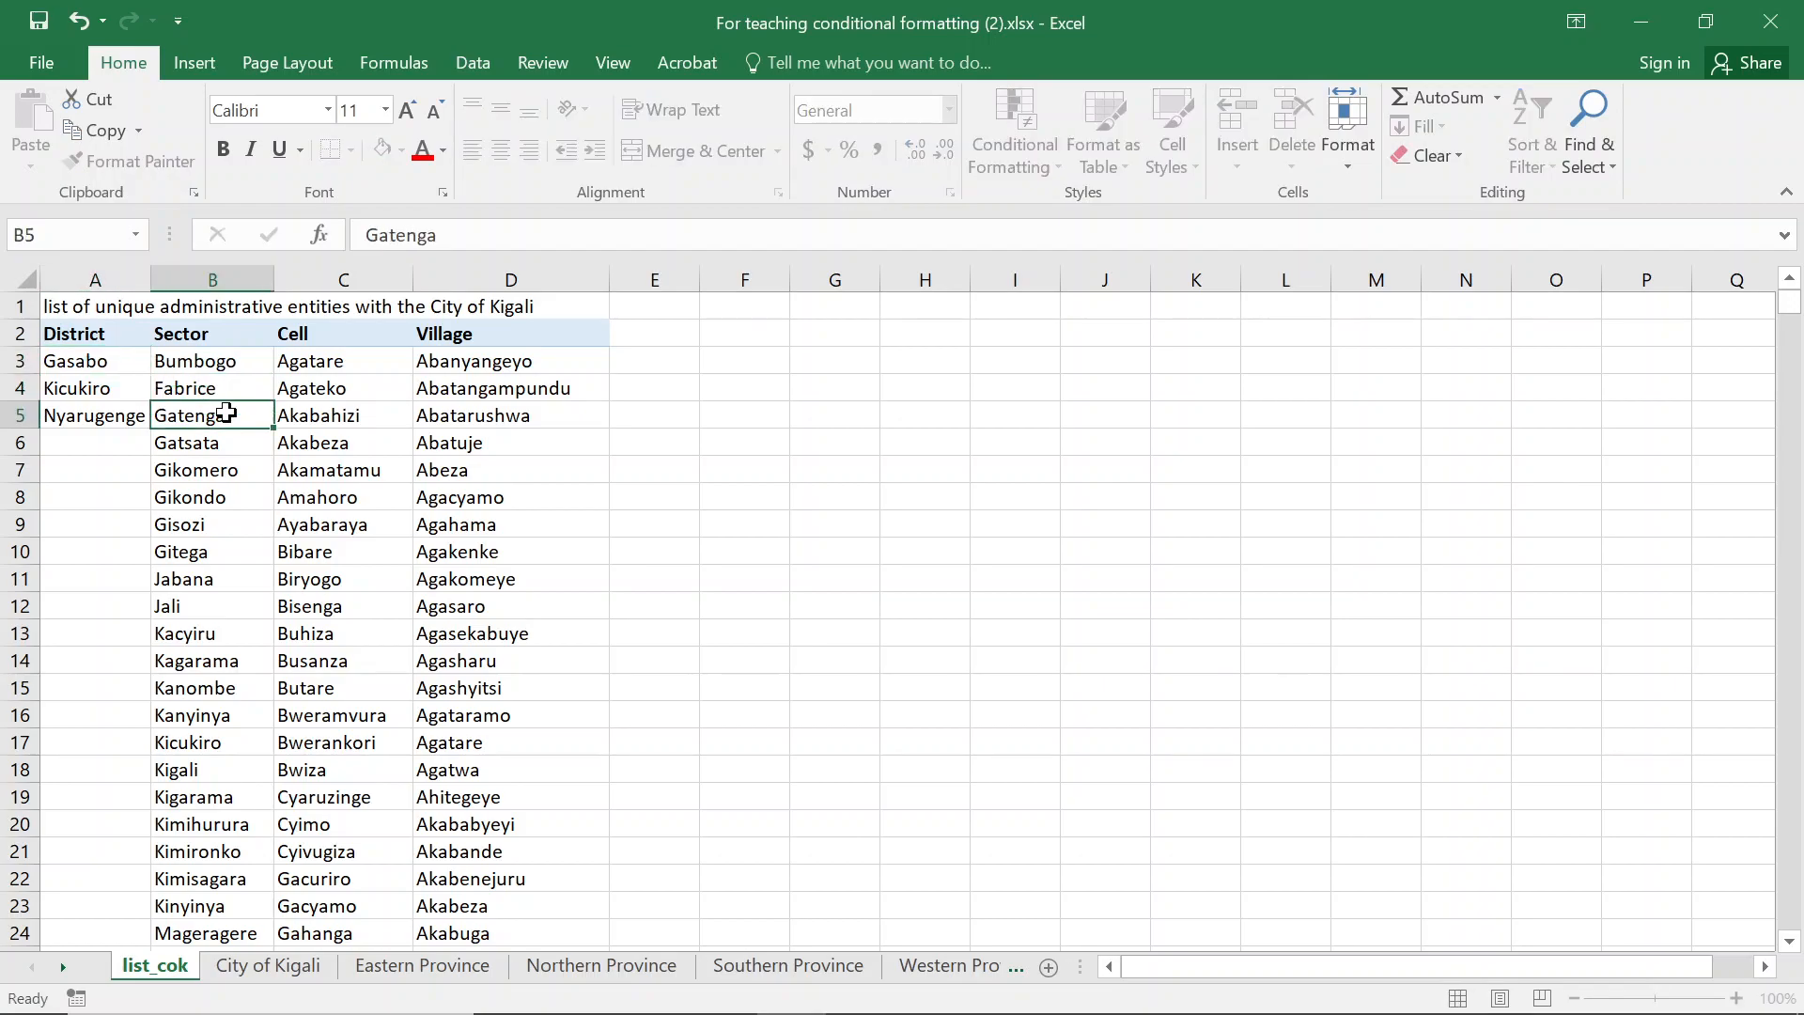
left_click(246, 966)
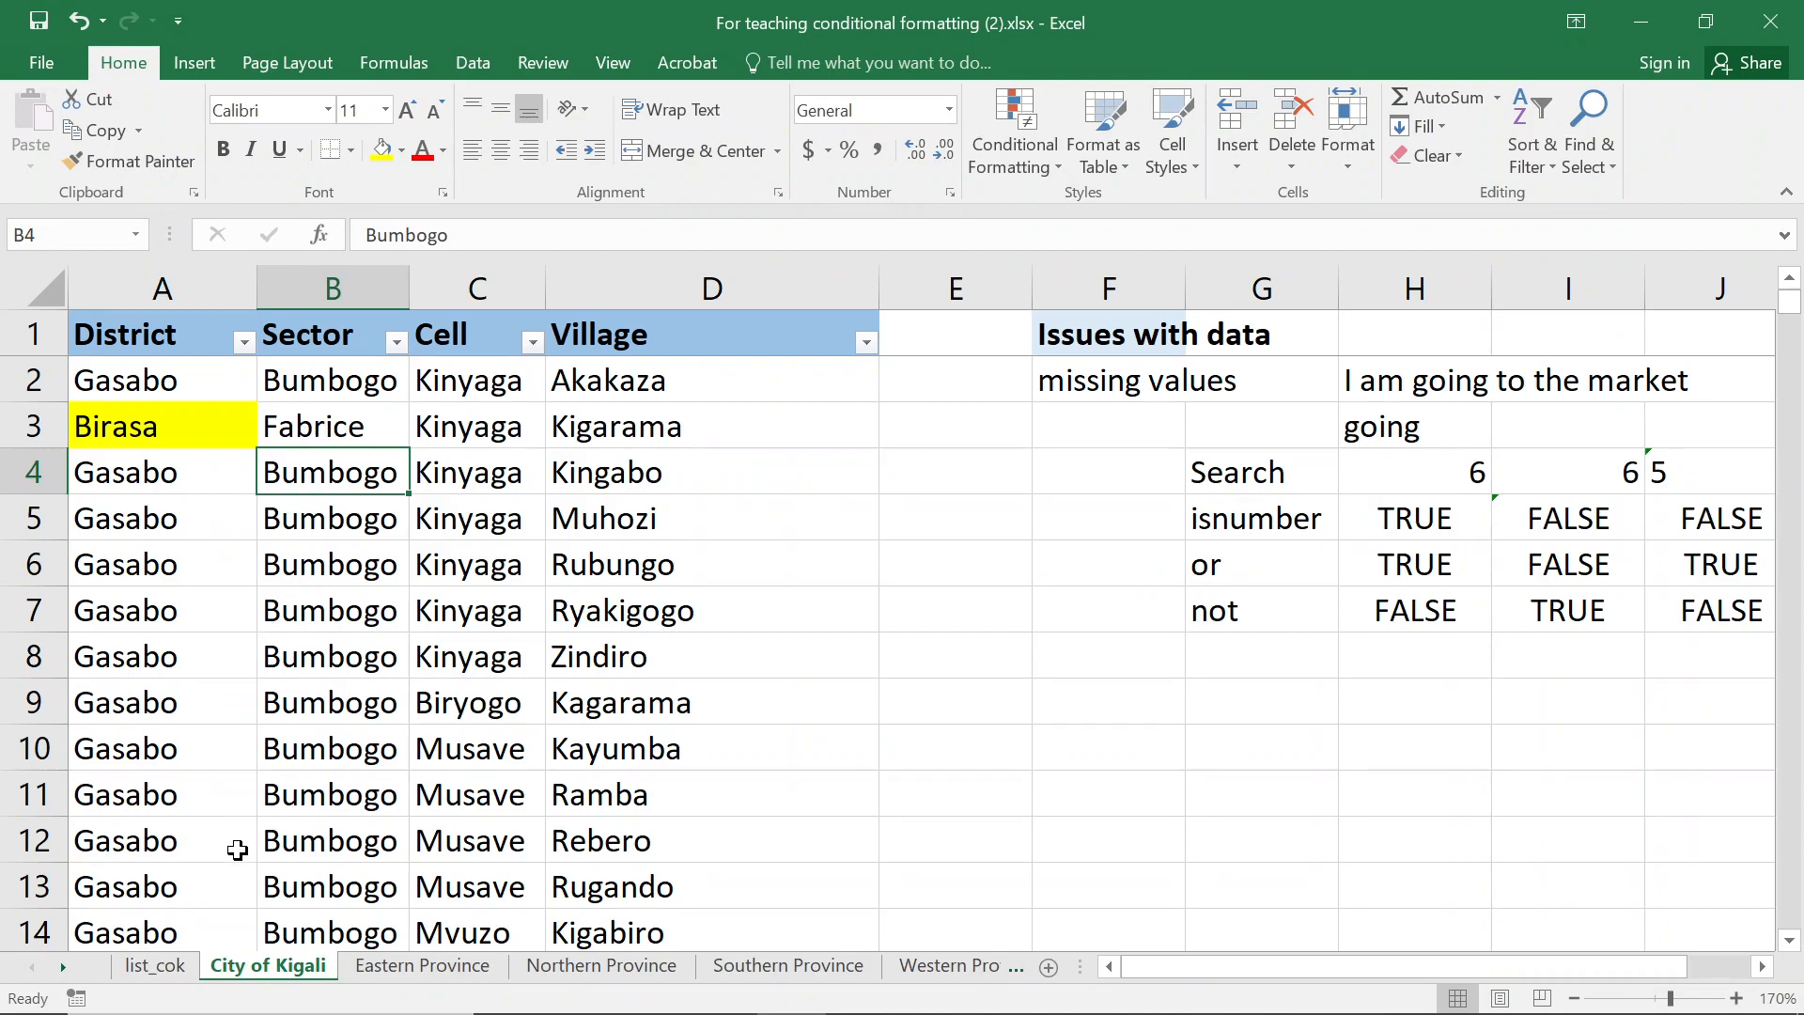
Undo the test entries in the list_cok and City of Kigali sector columns
key("ctrl+z")
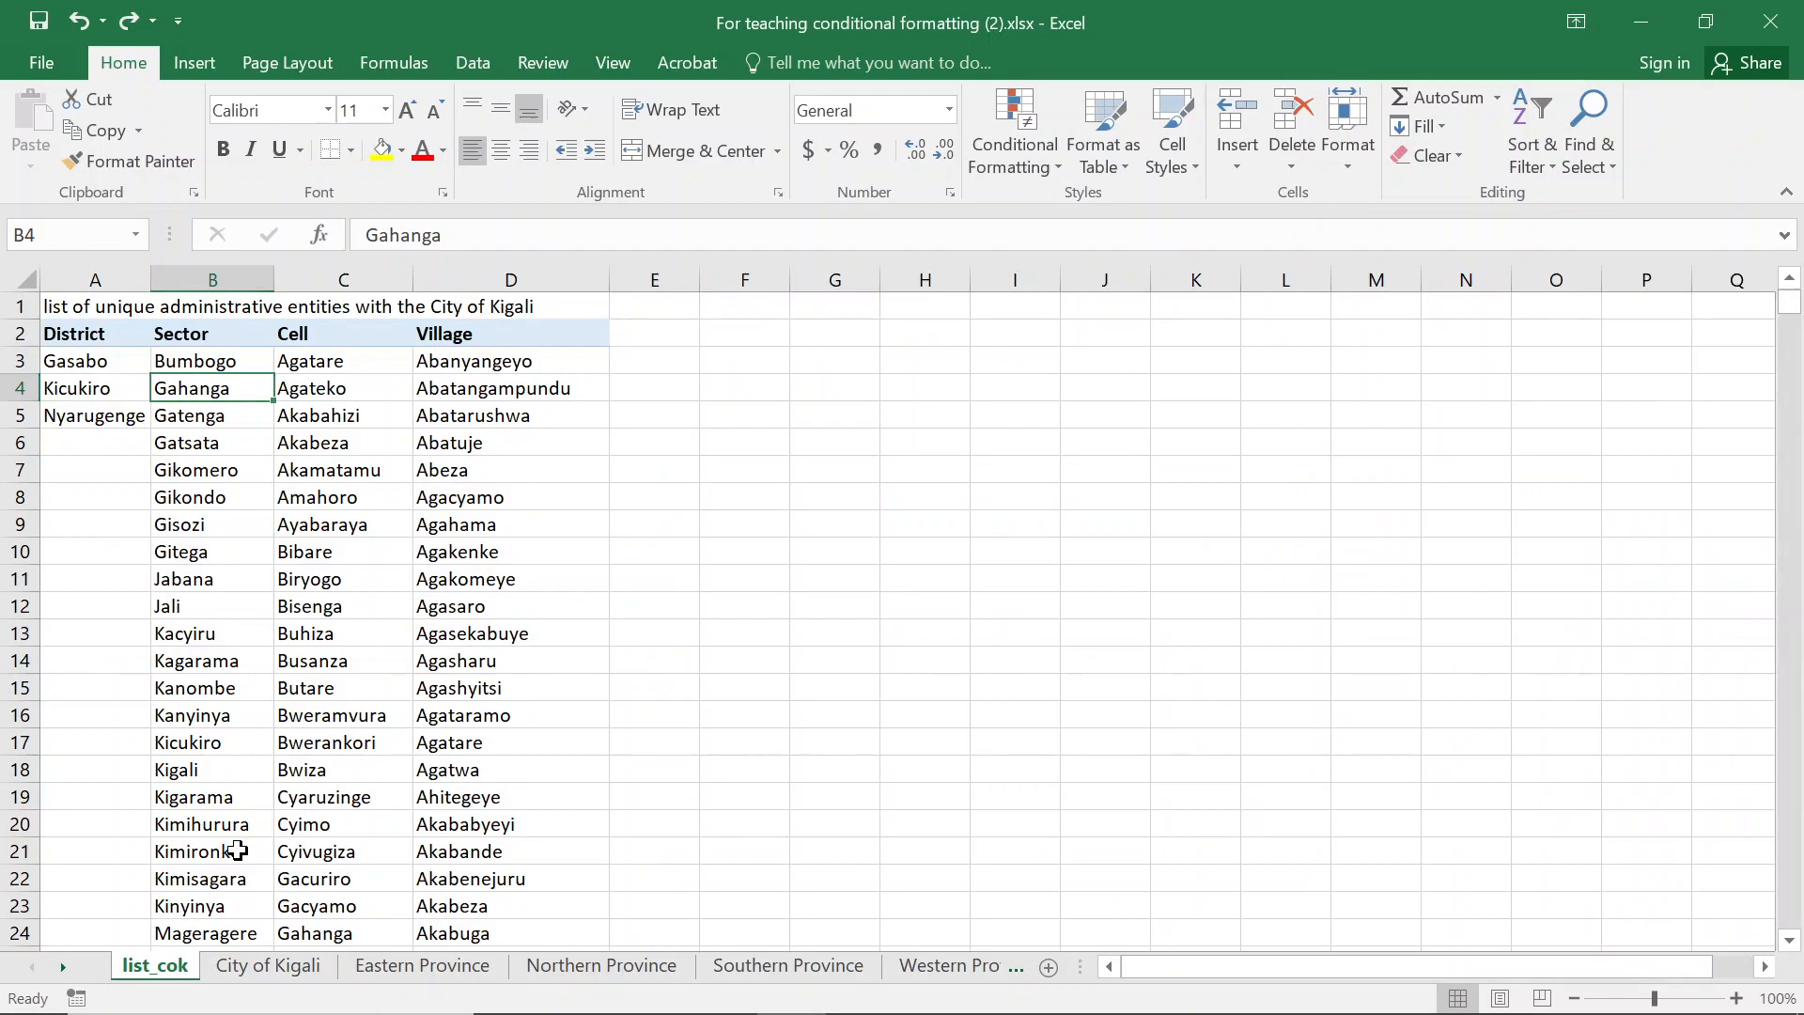
key("ctrl+z")
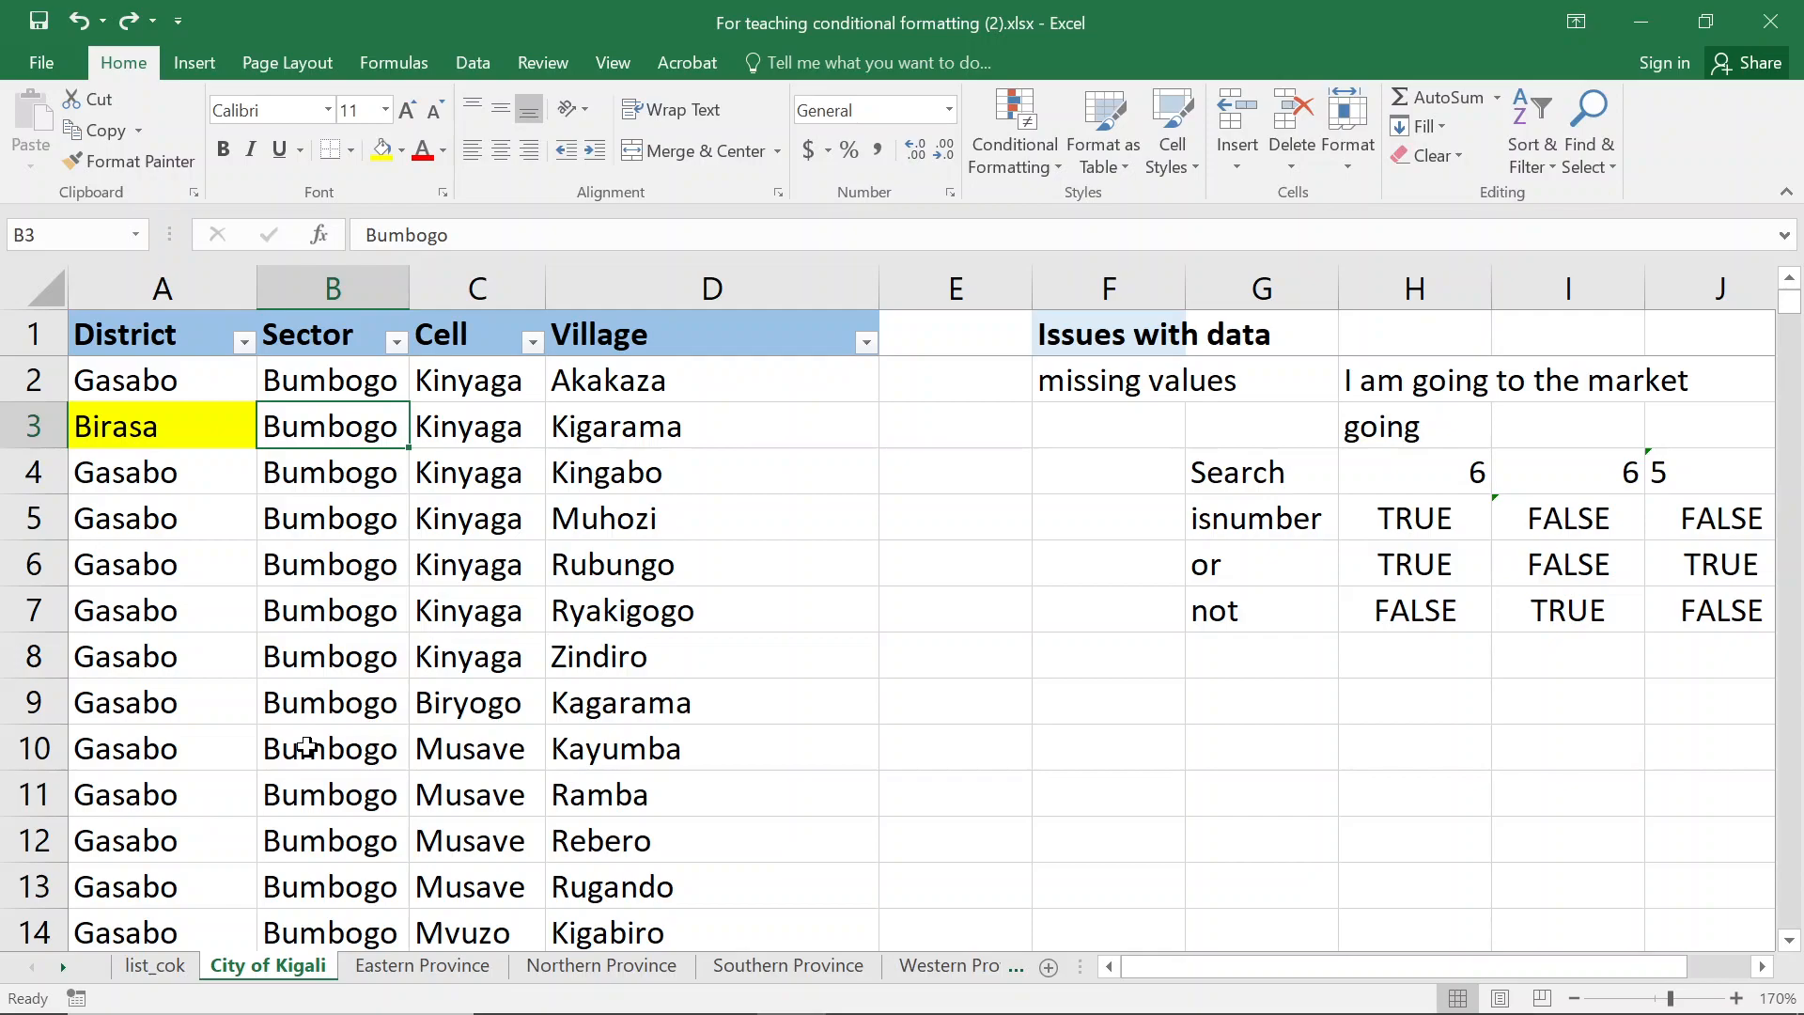
left_click(364, 573)
left_click(353, 705)
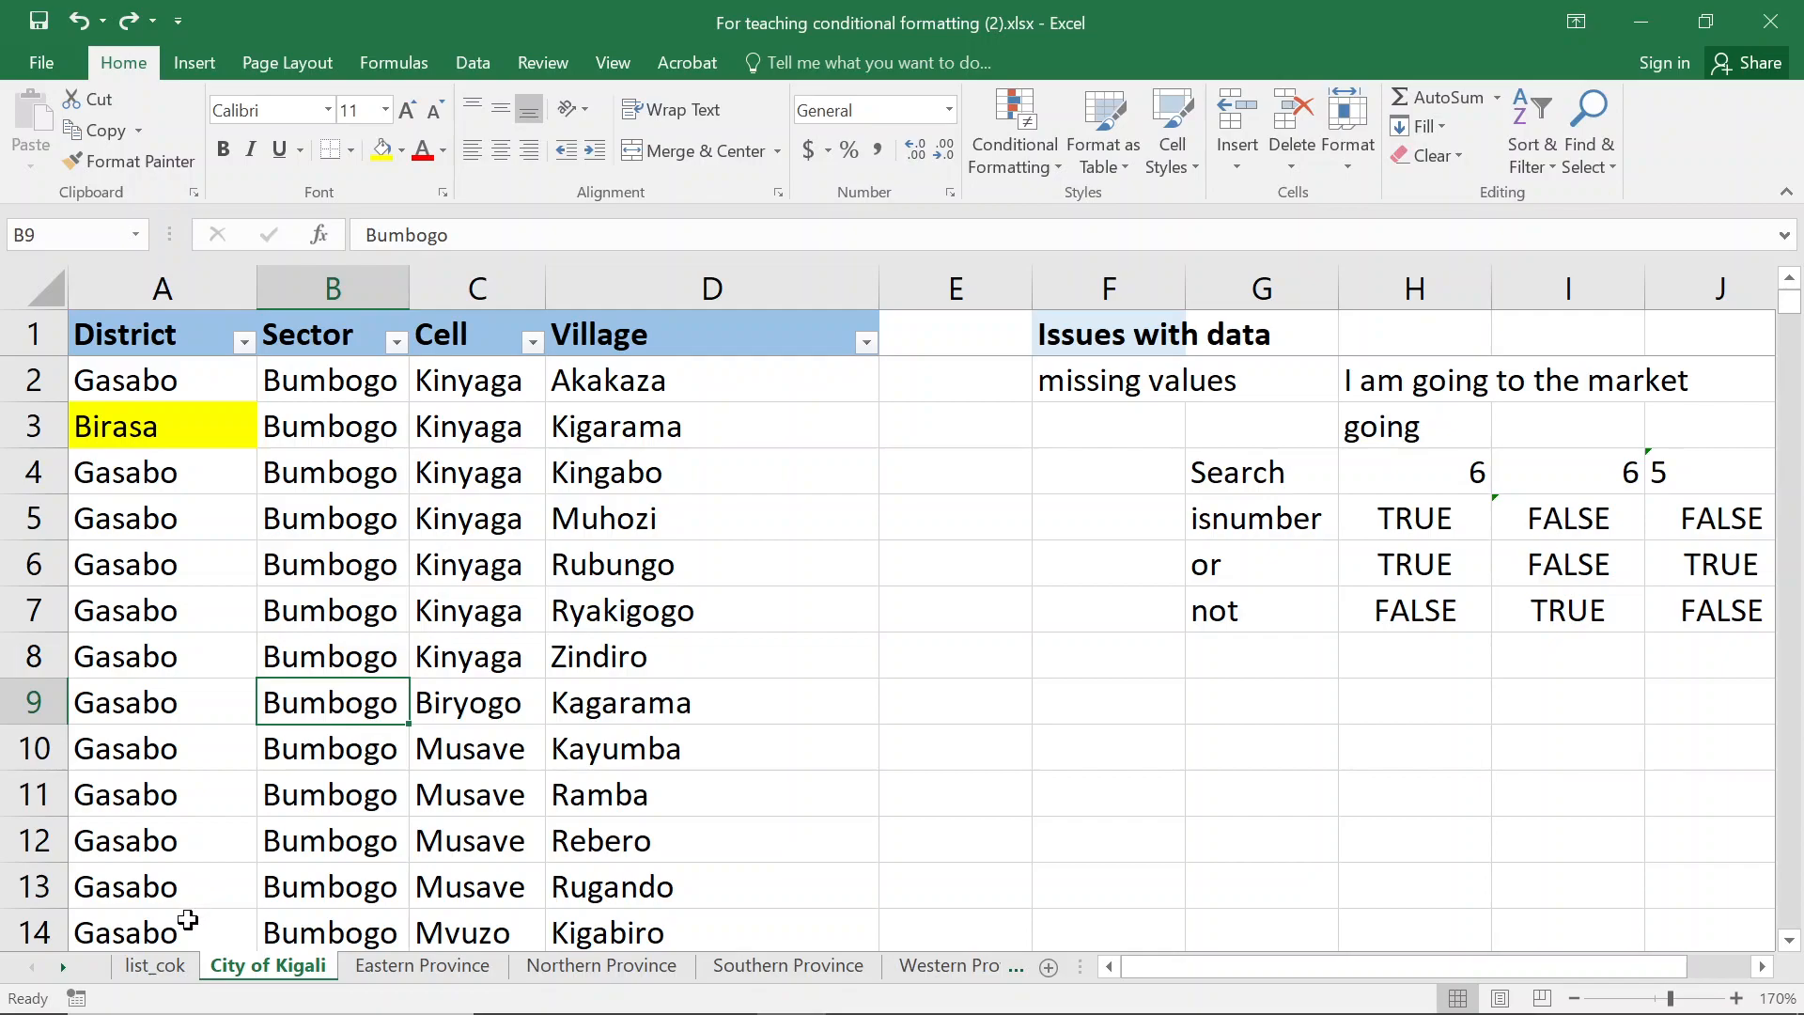
Add the first five letters of the highlighted district value as a new entry in A6 of list_cok
left_click(153, 966)
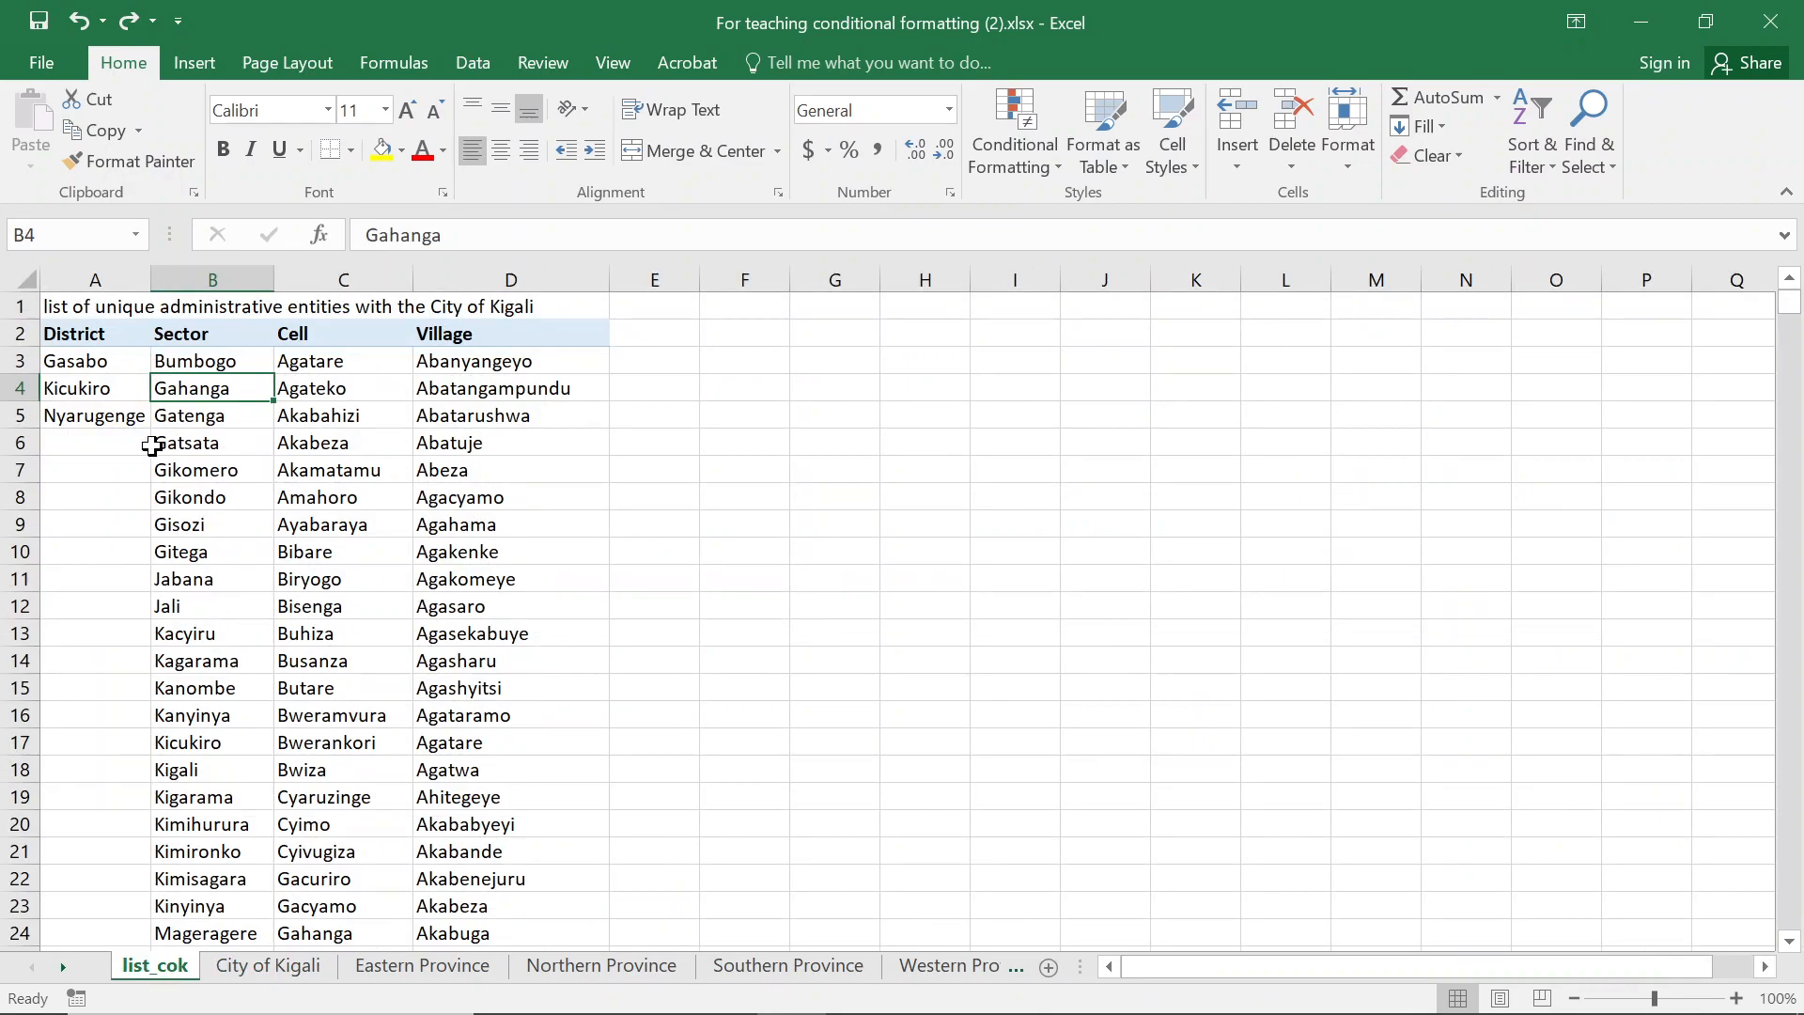
left_click(62, 441)
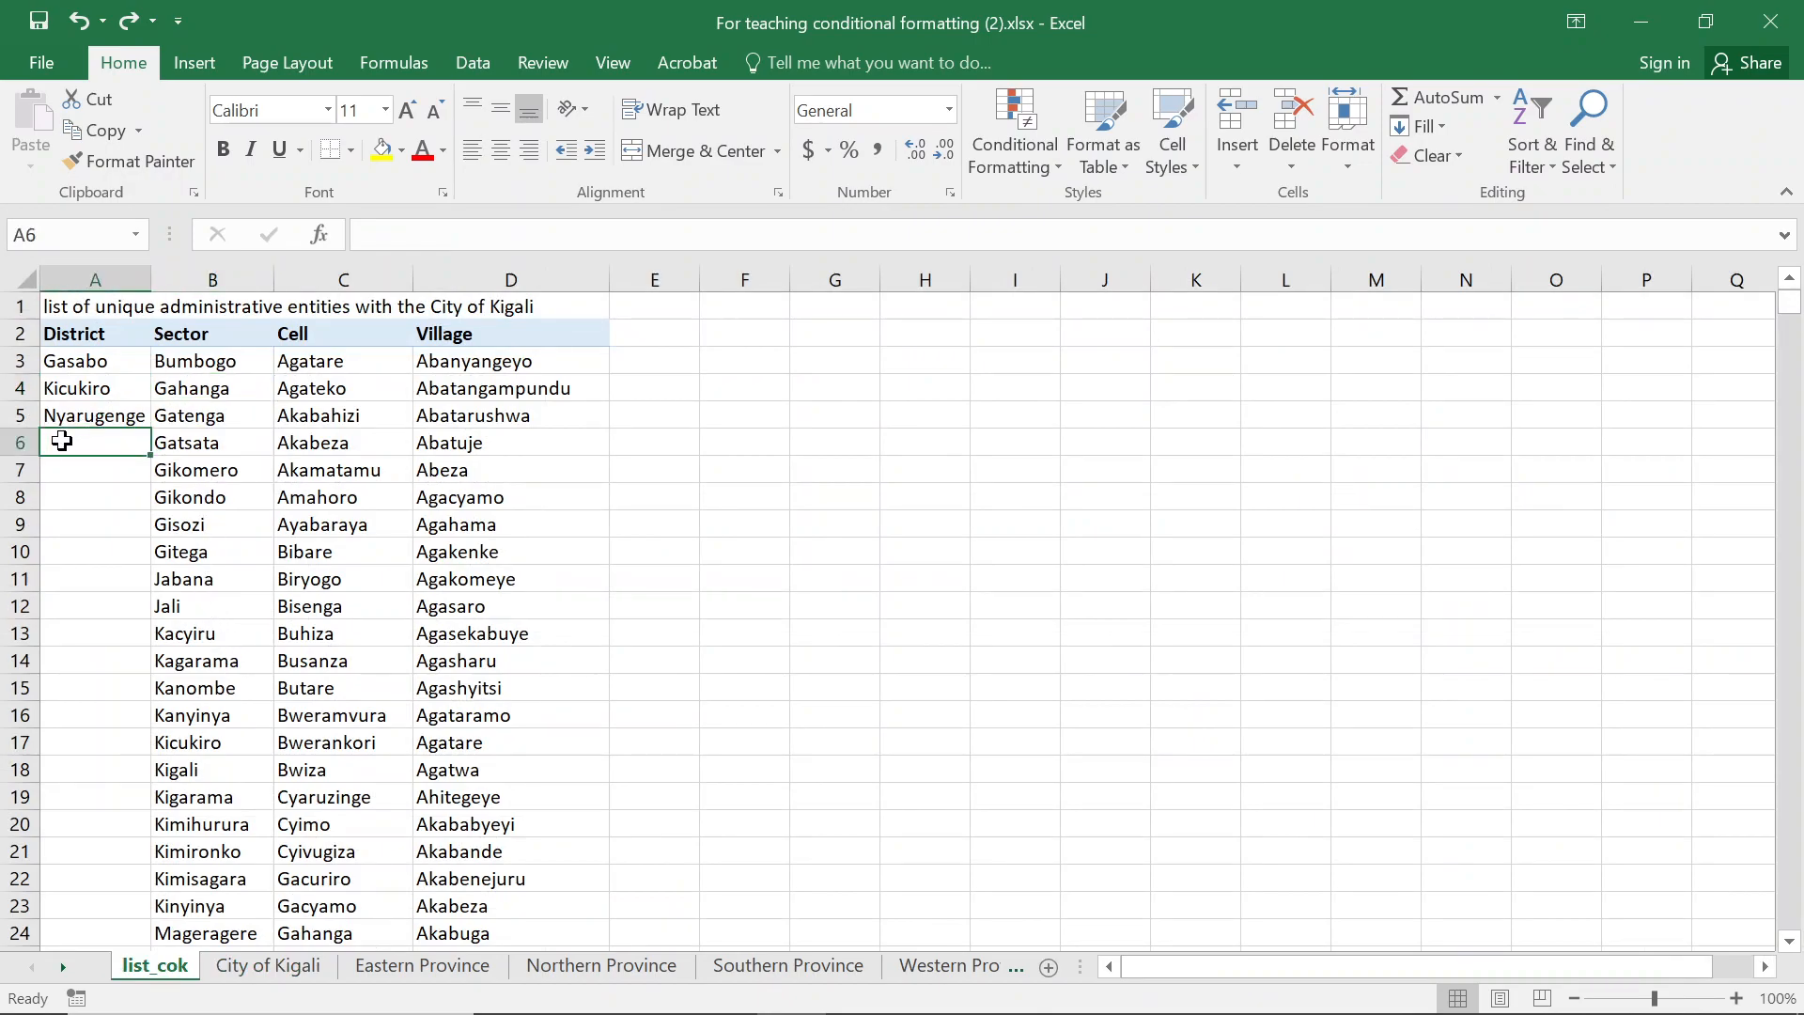
type("Biras")
key("Return")
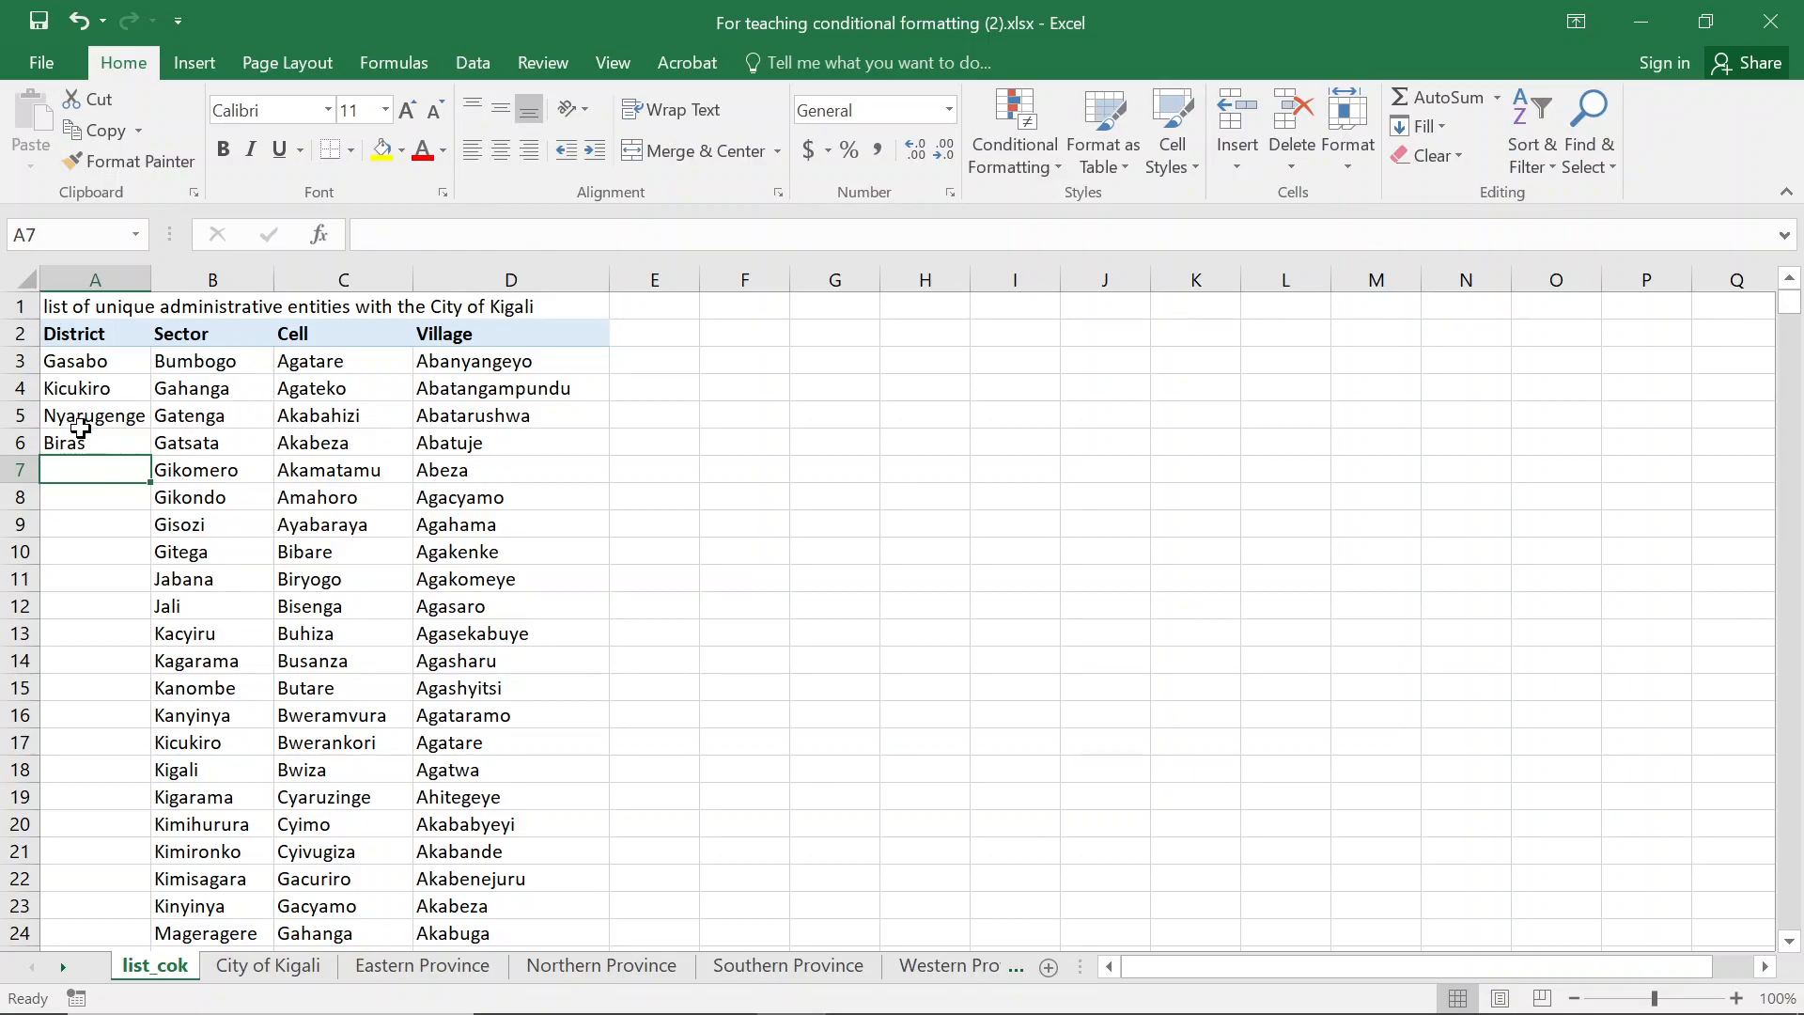
left_click(76, 435)
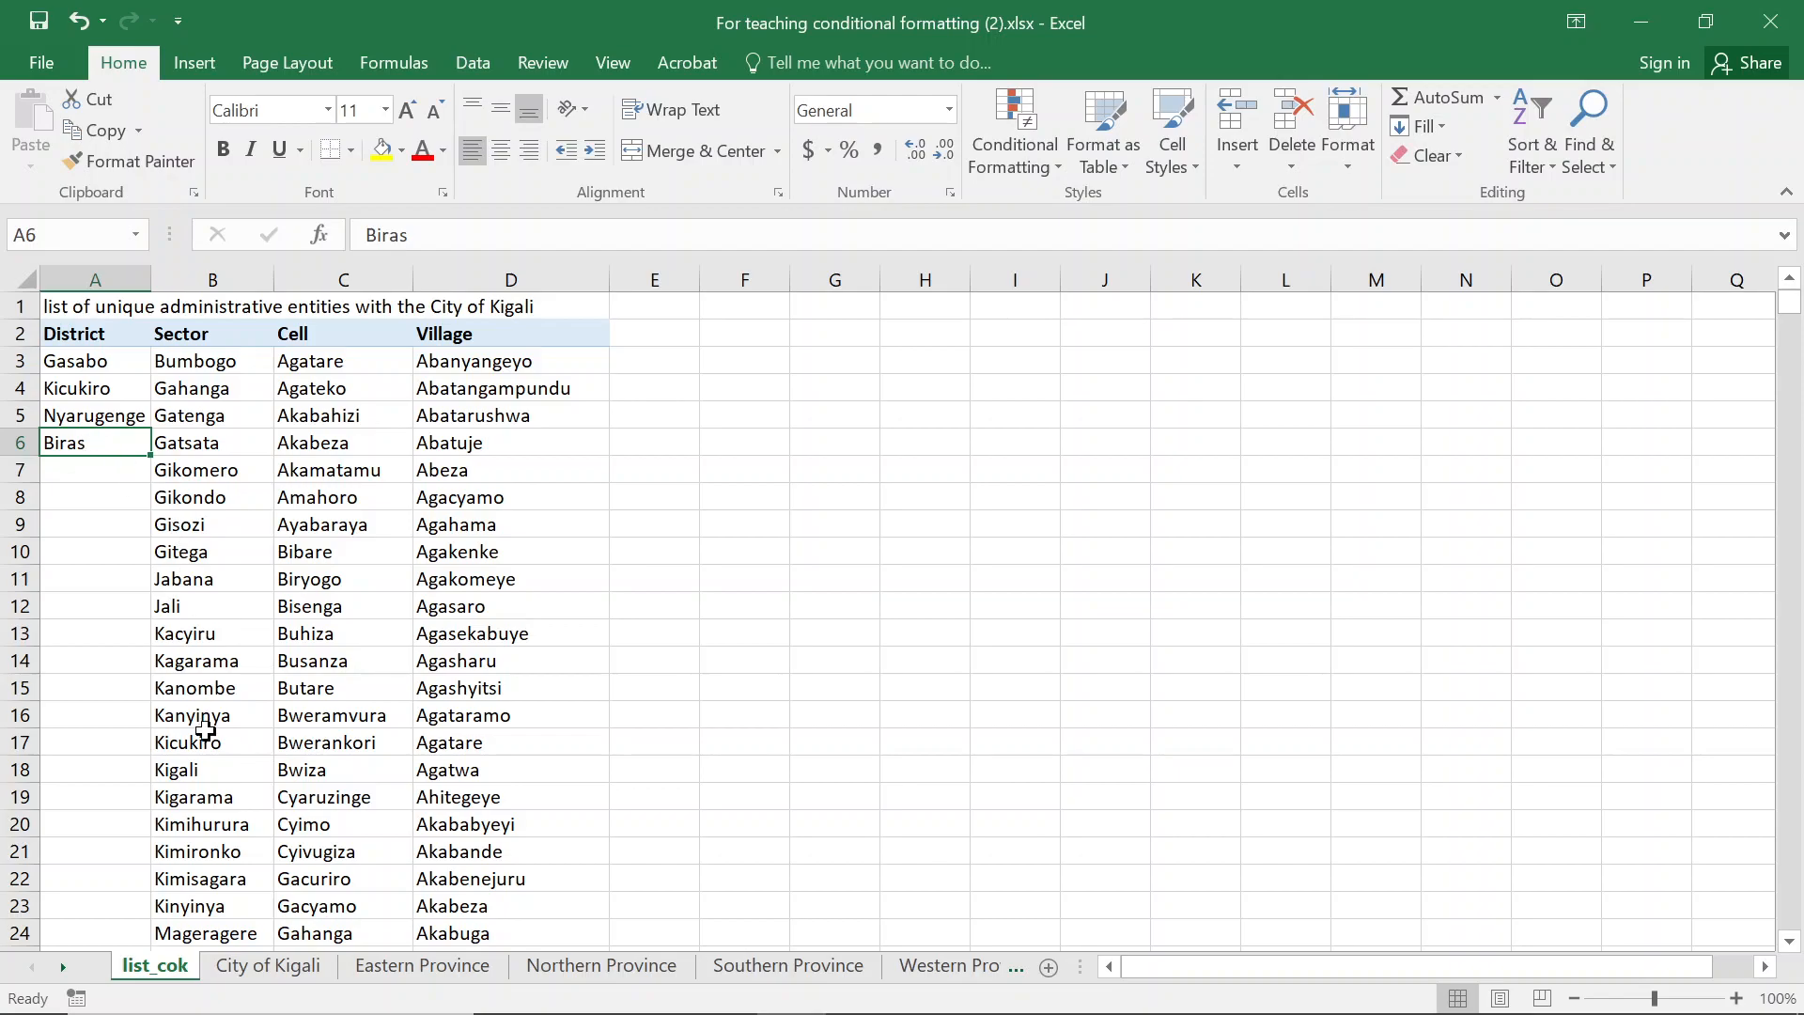
Compare the highlighted district on the City of Kigali sheet with the reference districts in A3:A5 of list_cok
left_click(271, 966)
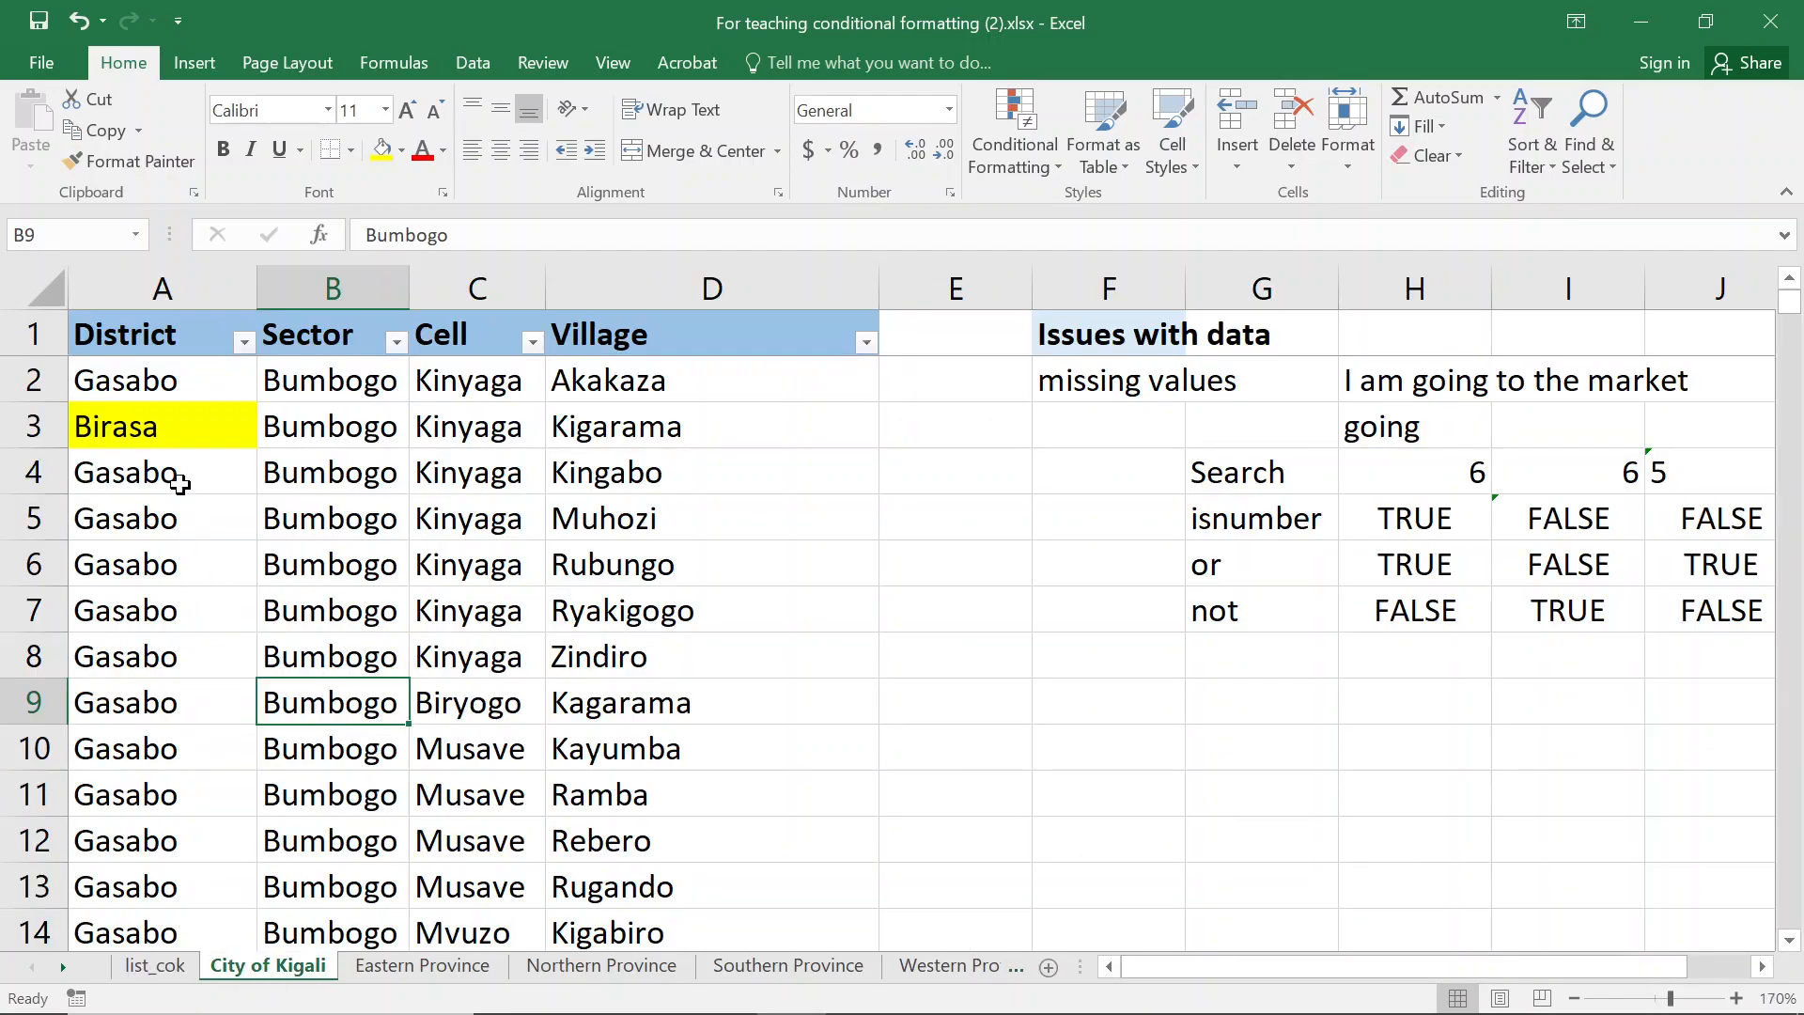
left_click(156, 966)
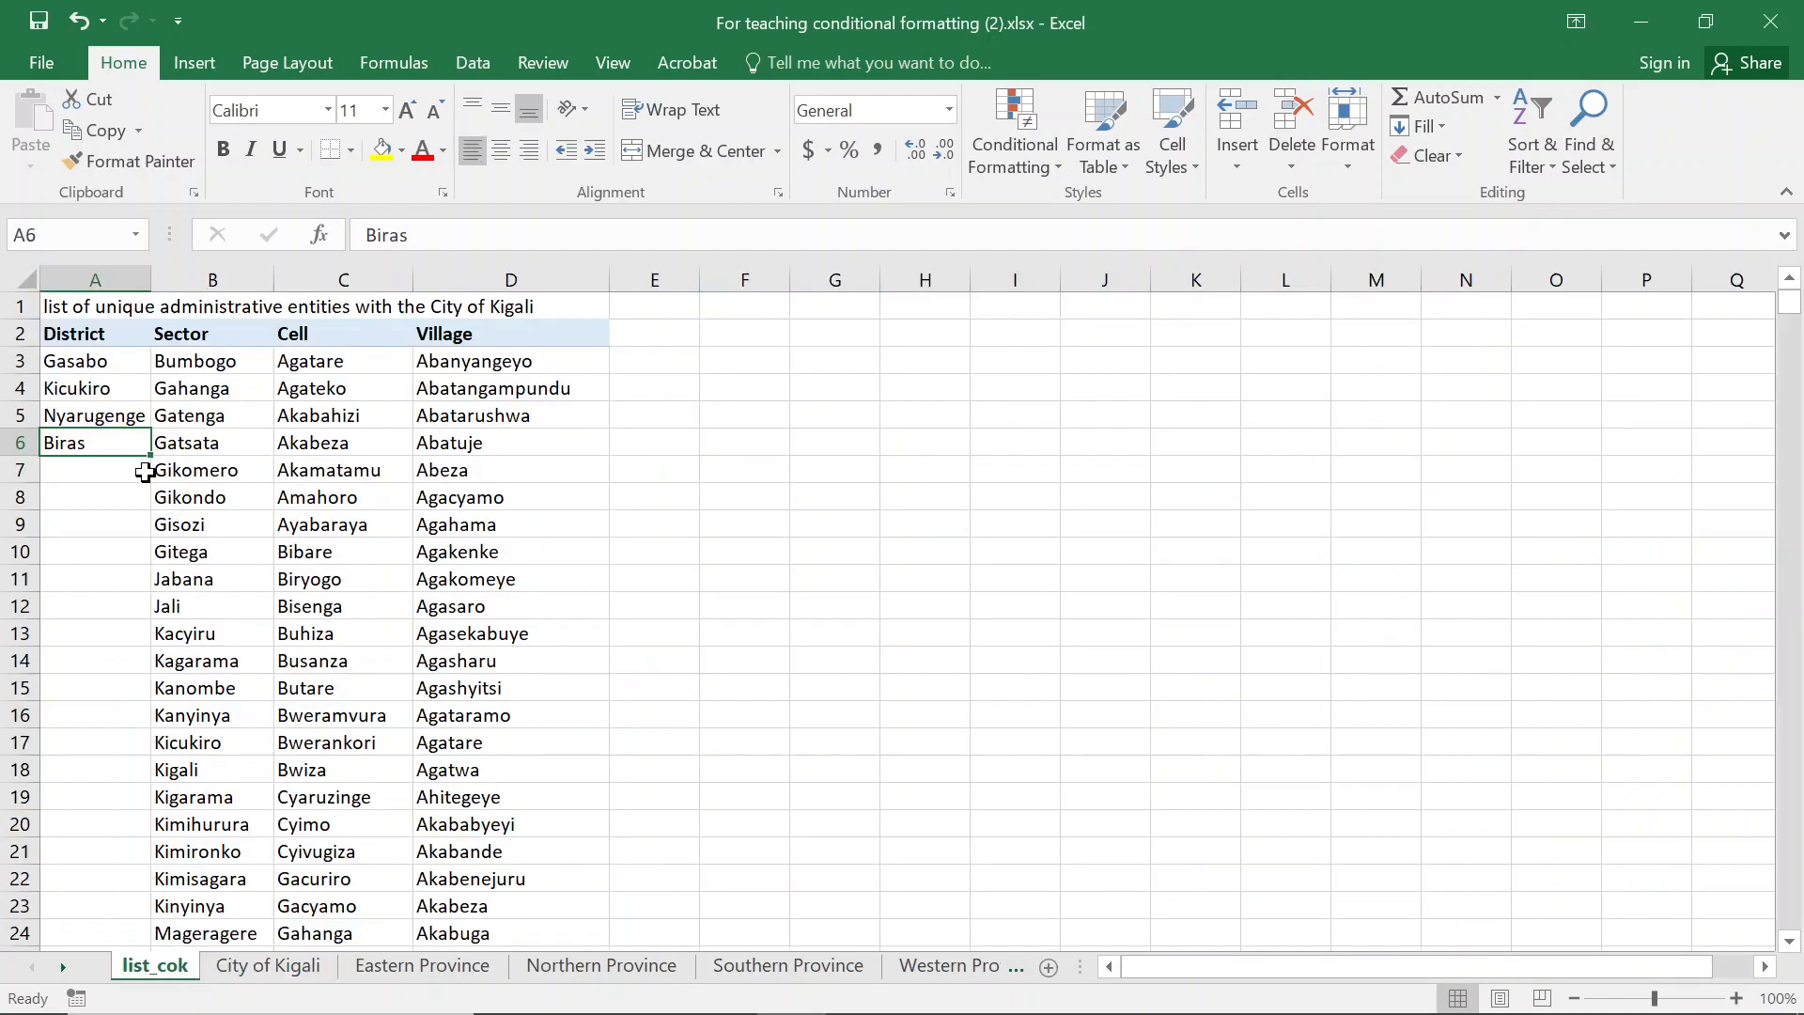
left_click(86, 415)
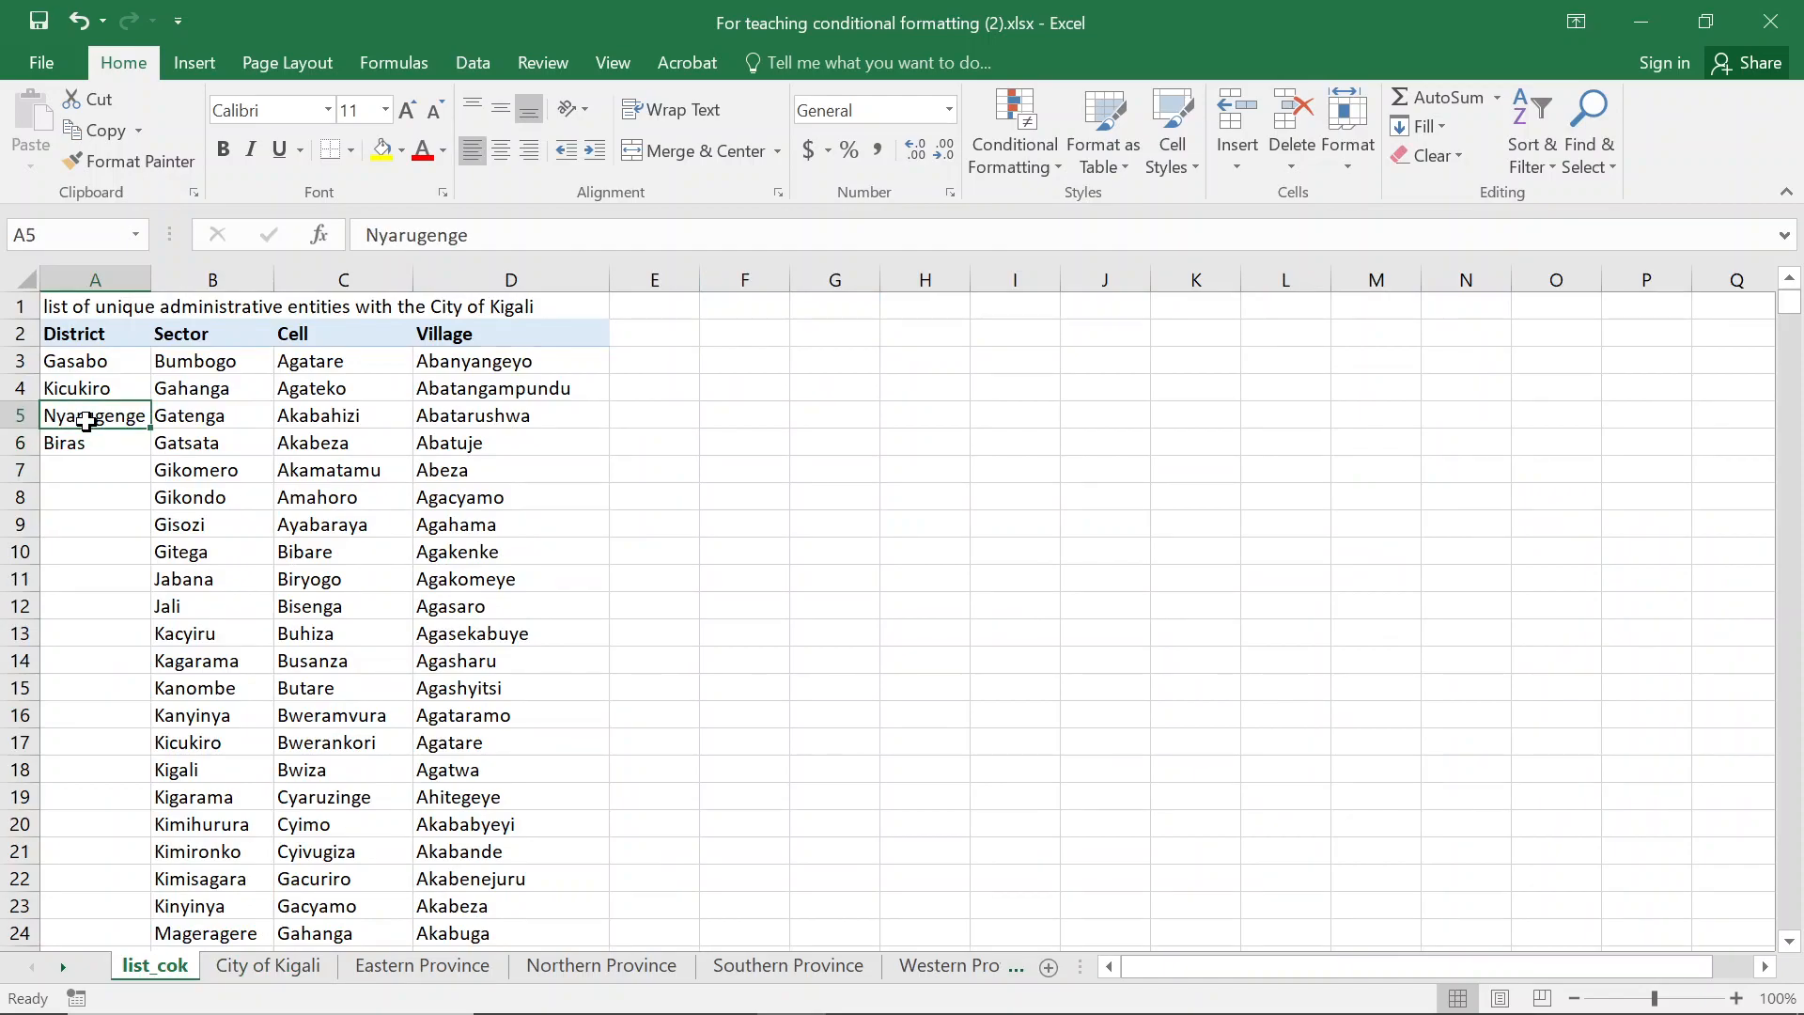
left_click(93, 357)
left_click_drag(92, 357, 93, 418)
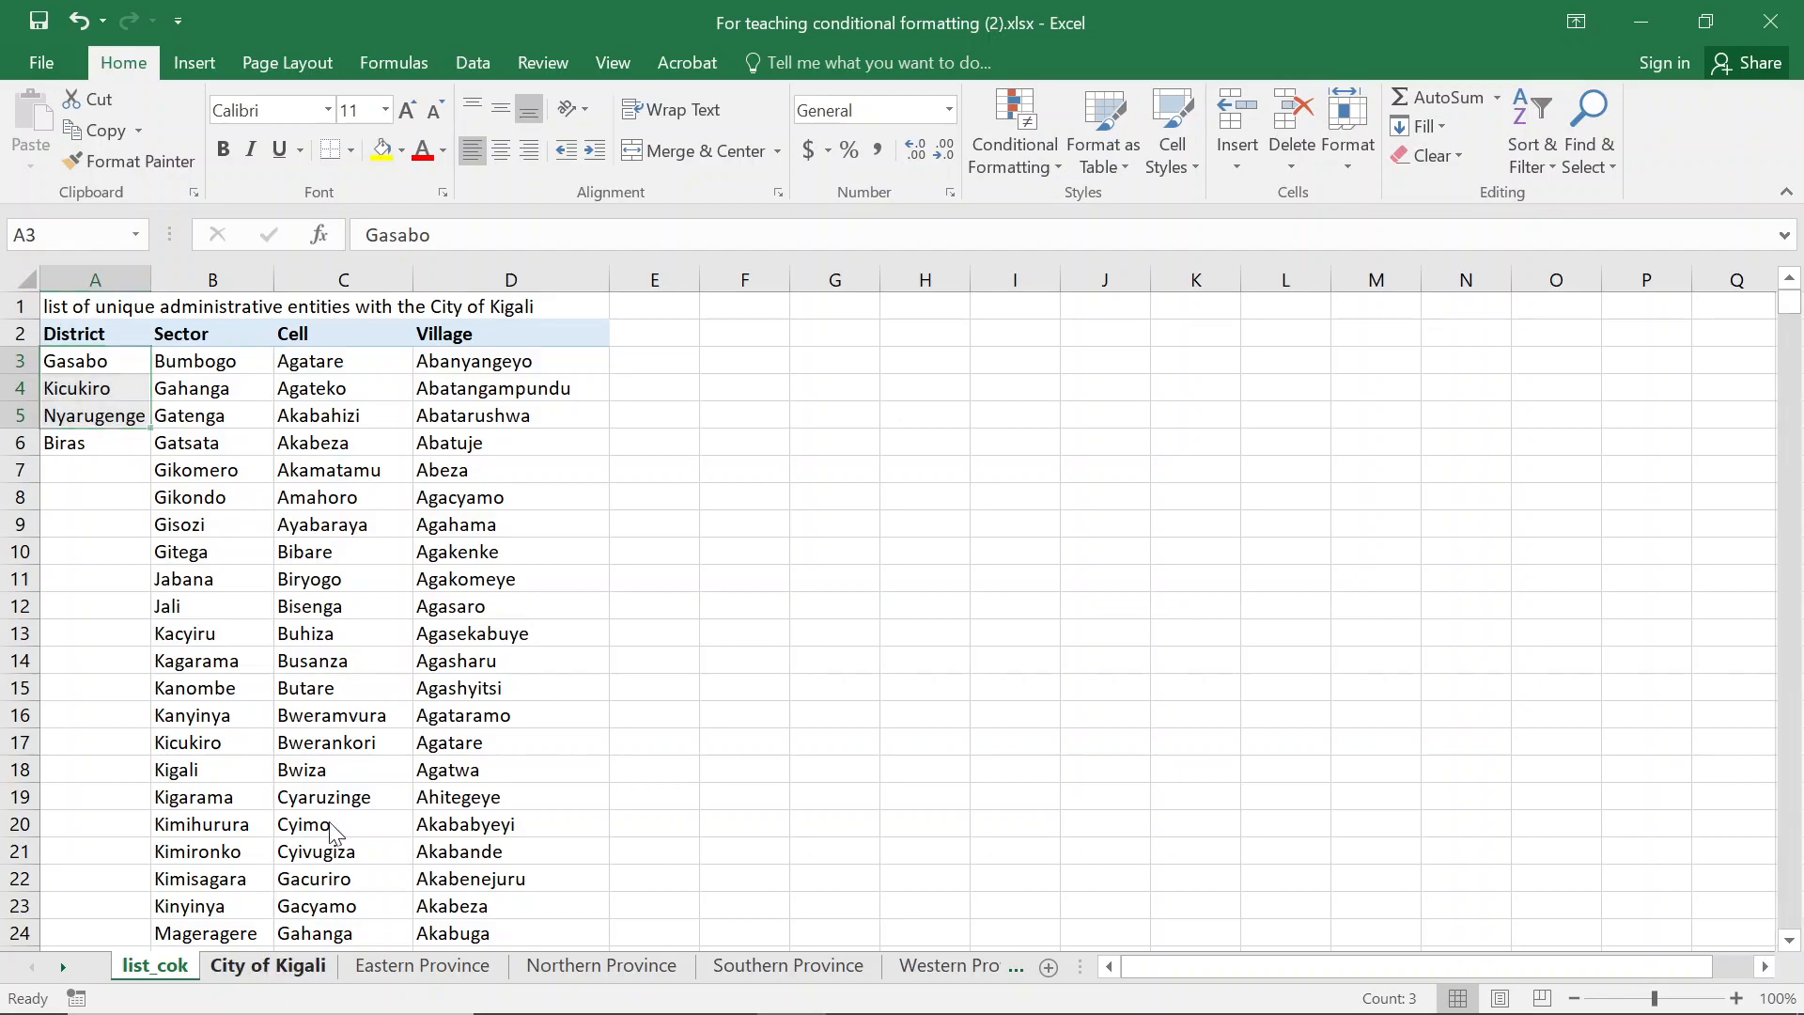
Inspect which list_cok range the formula rule for district cell A3 on City of Kigali references, leaving the rule as is
left_click(268, 966)
left_click(132, 414)
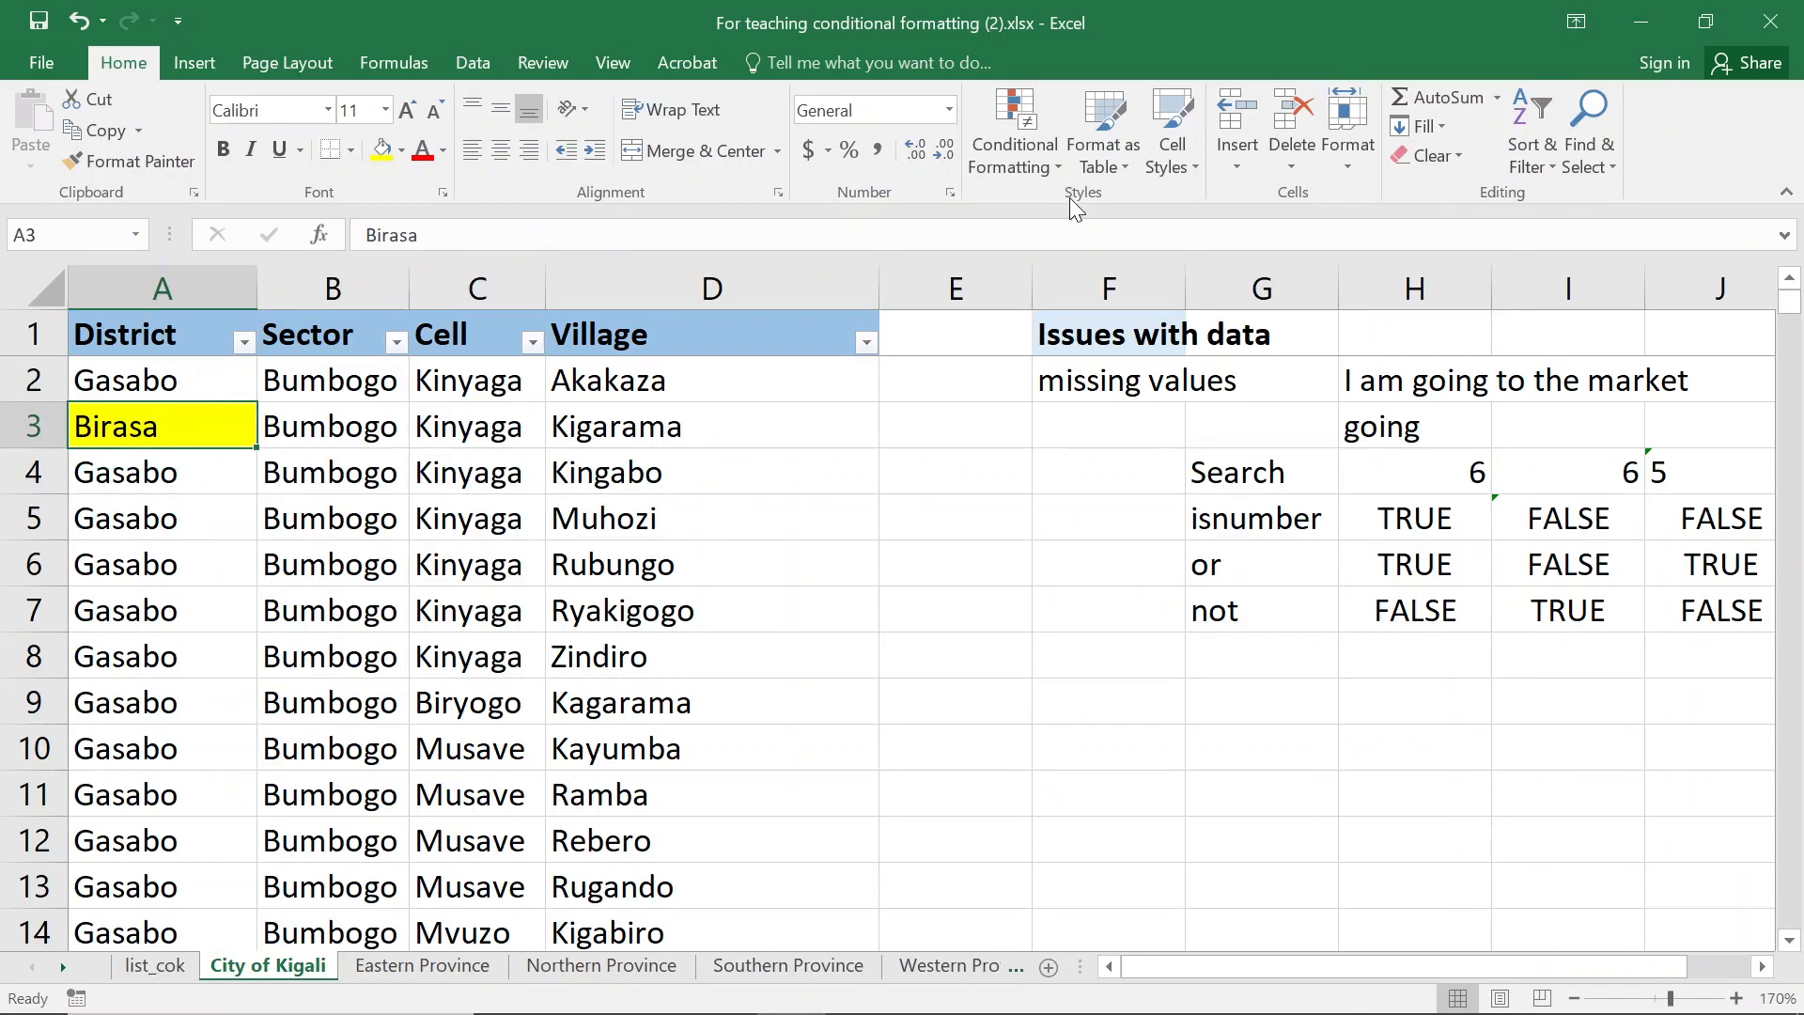
left_click(1020, 150)
left_click(1068, 558)
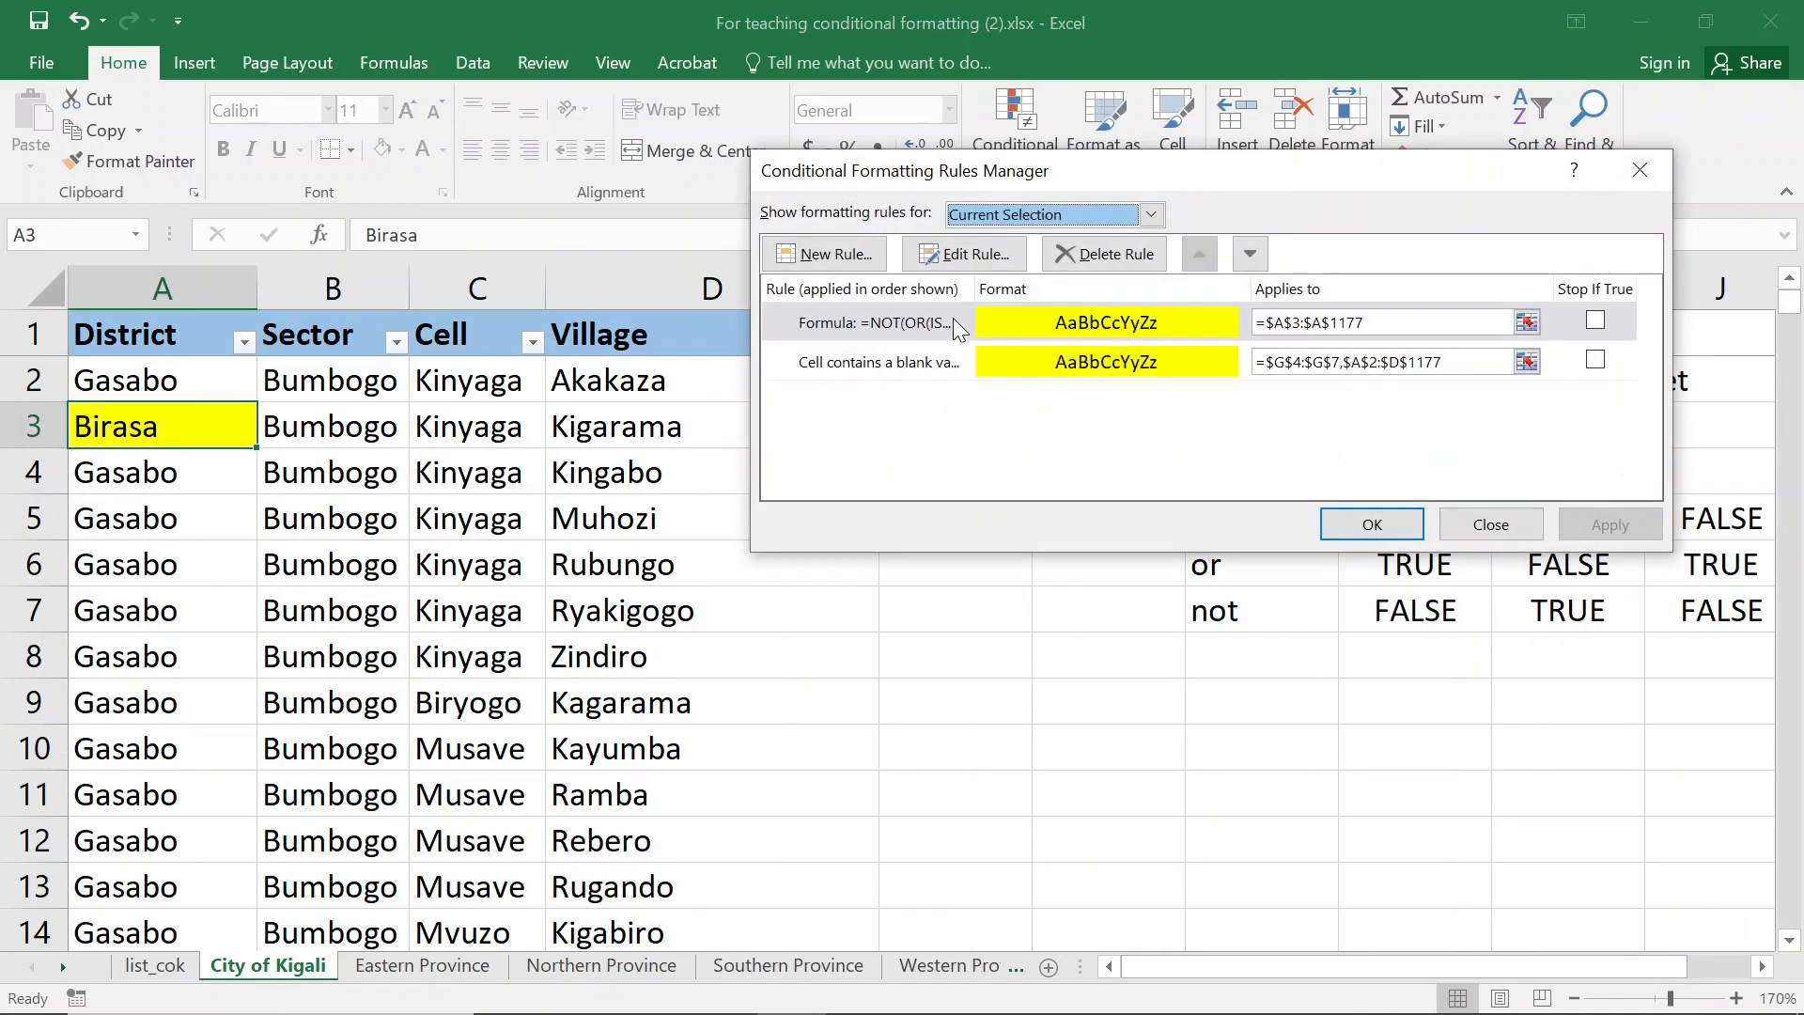
left_click(963, 254)
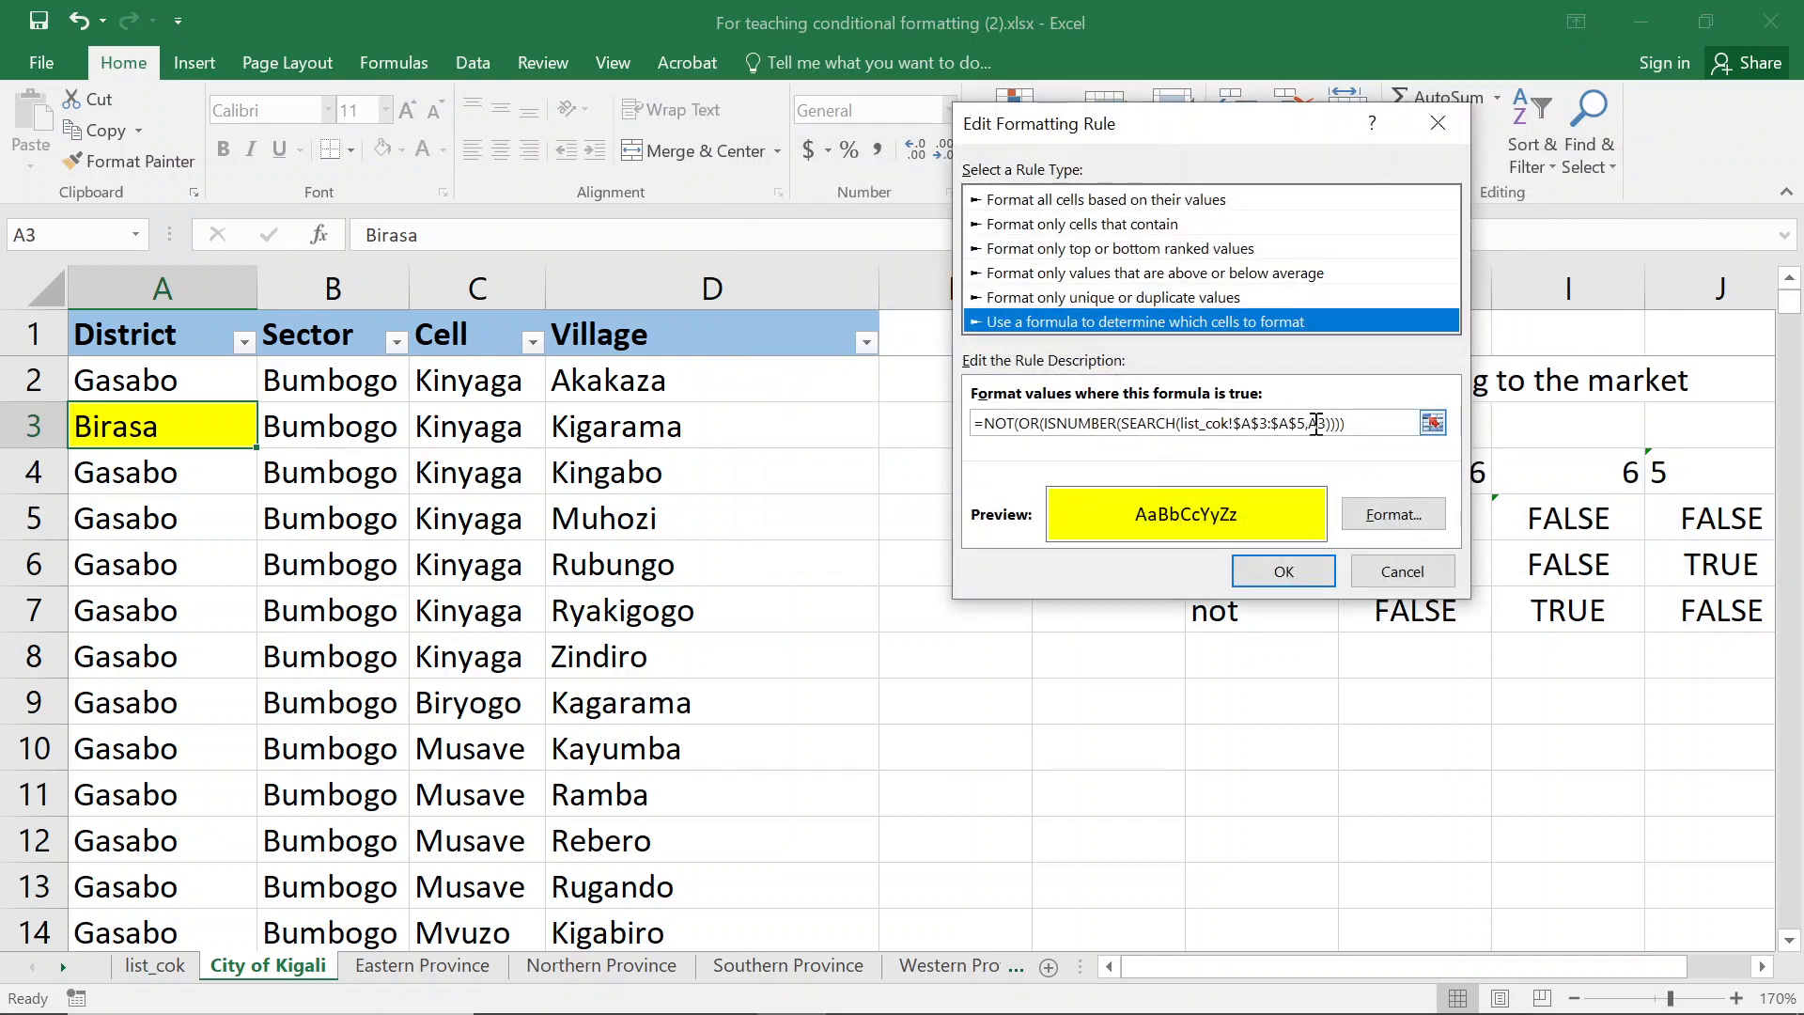
left_click_drag(1307, 425, 1231, 425)
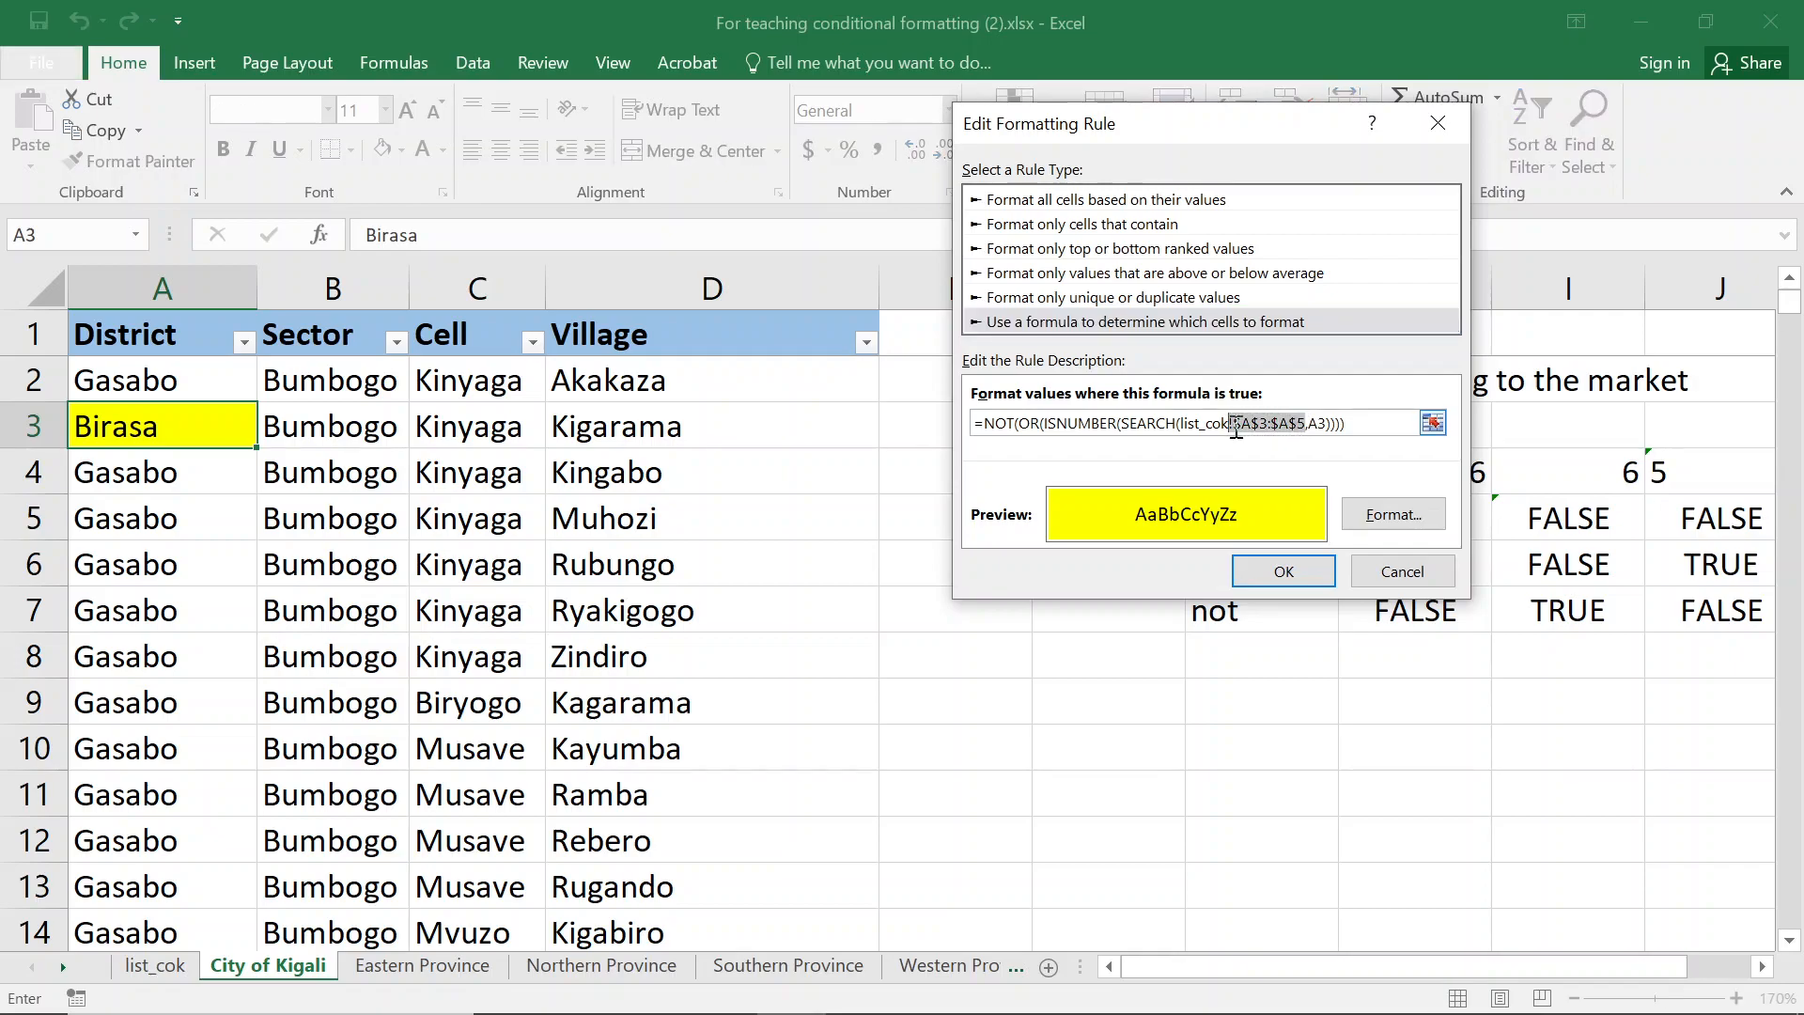
left_click(1297, 424)
key("Return")
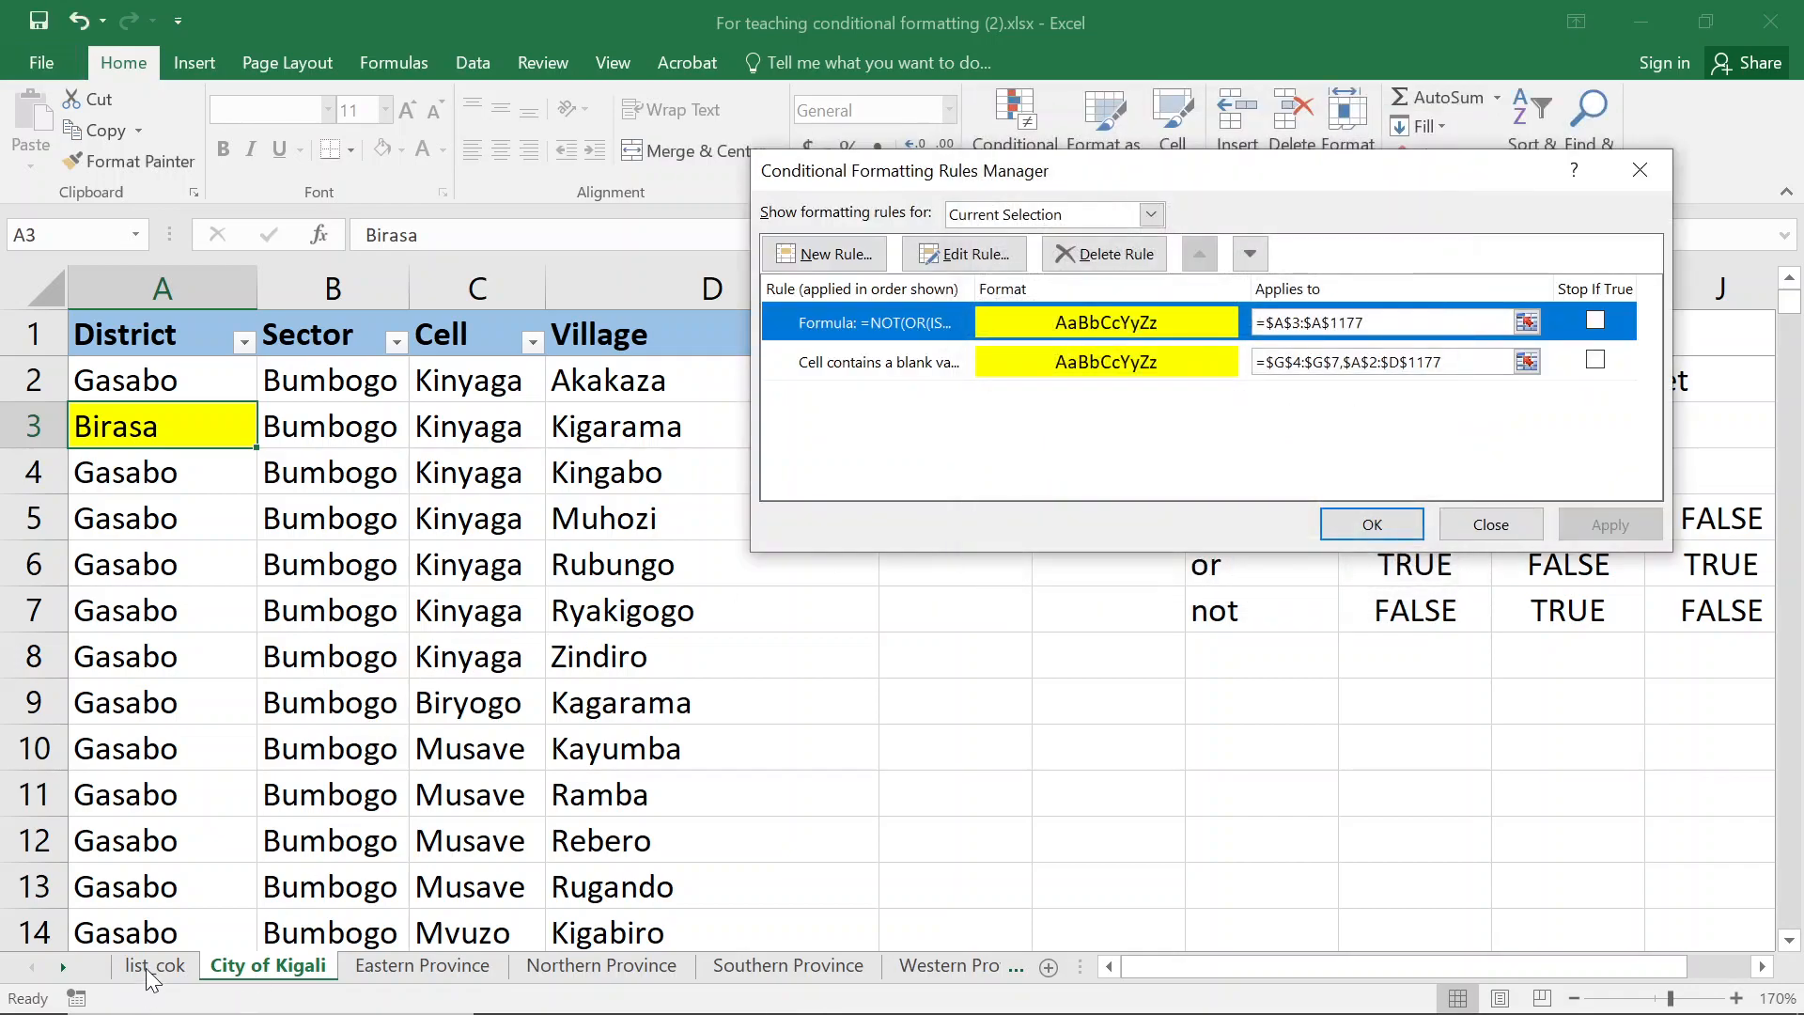
left_click(1635, 172)
Extend the City of Kigali district rule's reference range to list_cok!$A$3:$A$6 to include the added A6 entry
left_click(148, 965)
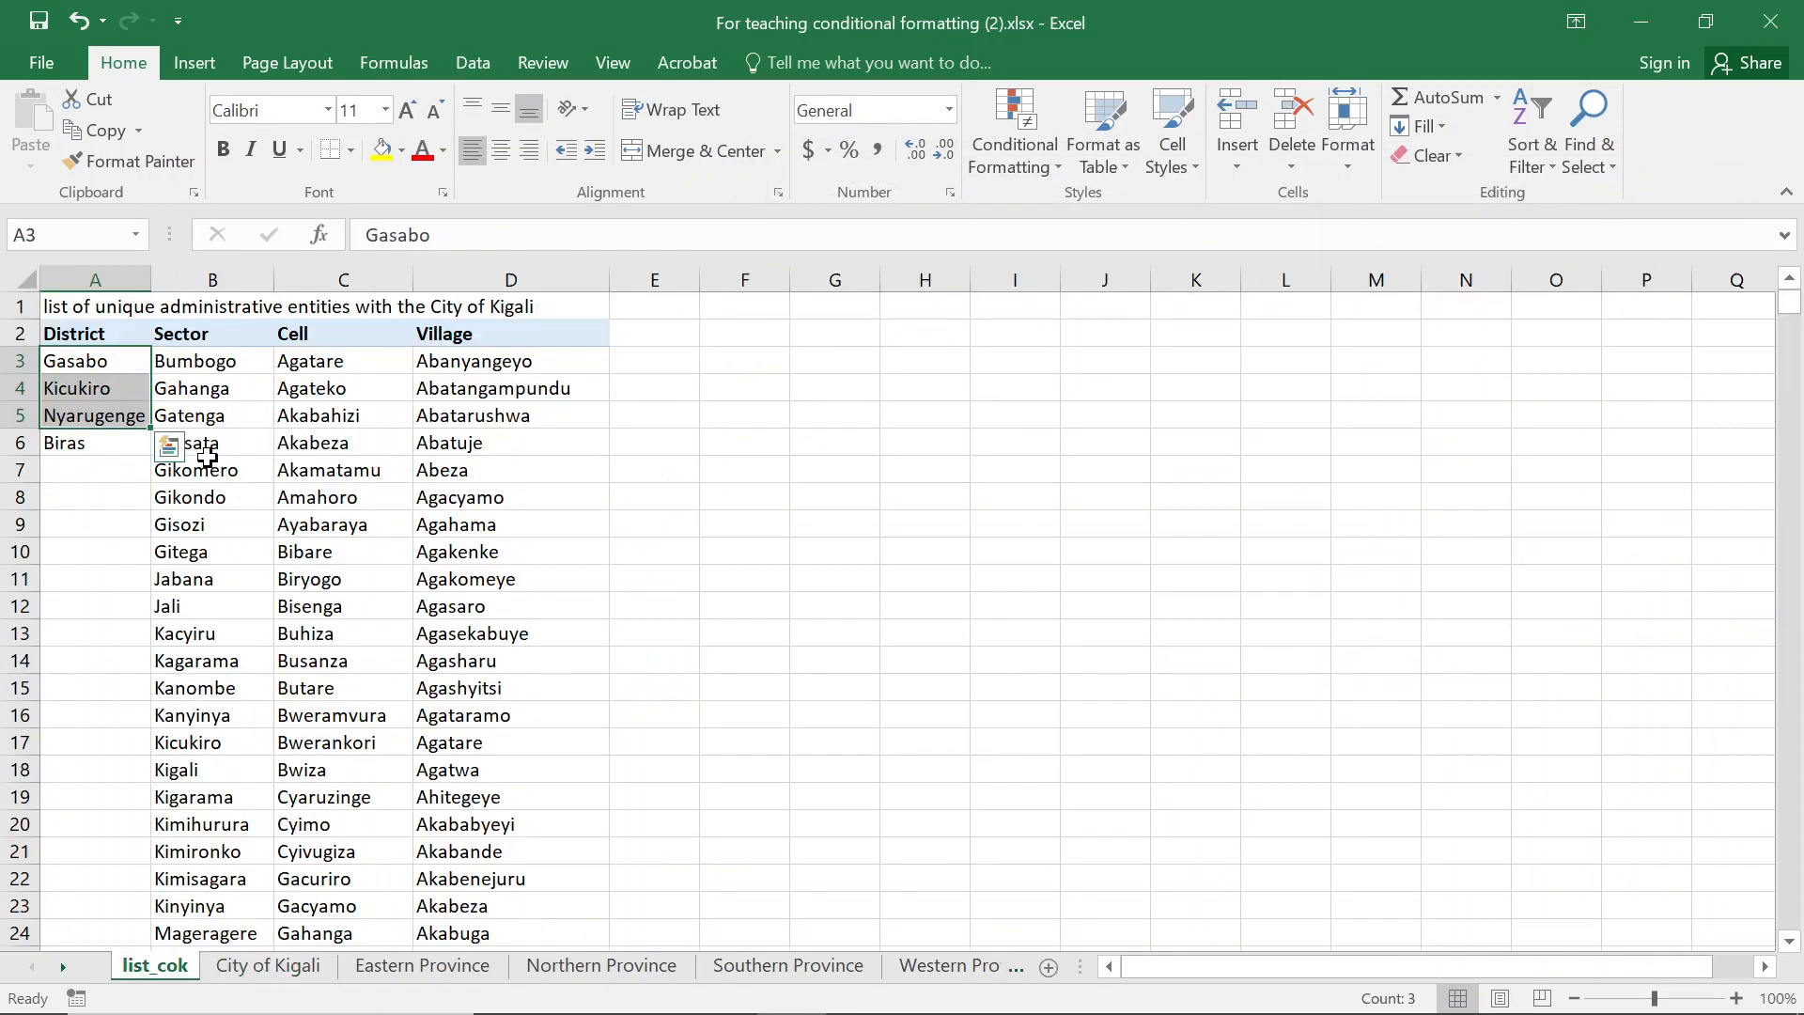
left_click(78, 448)
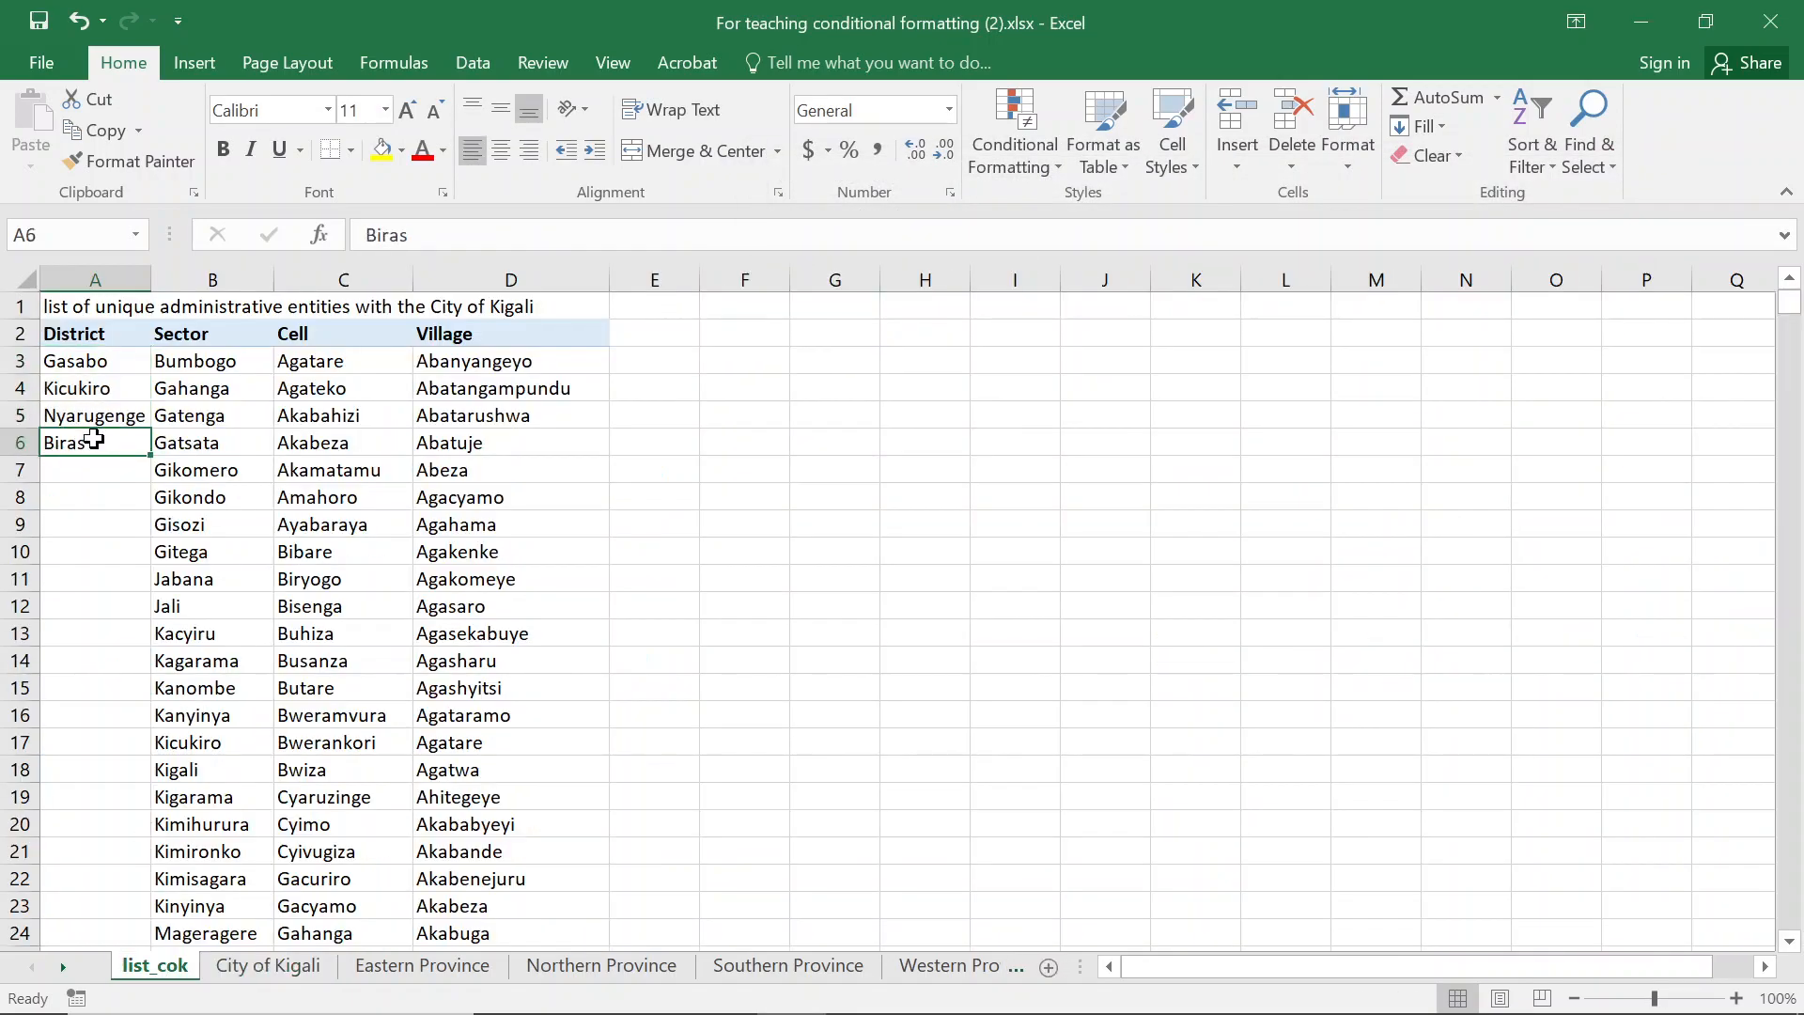
left_click(268, 966)
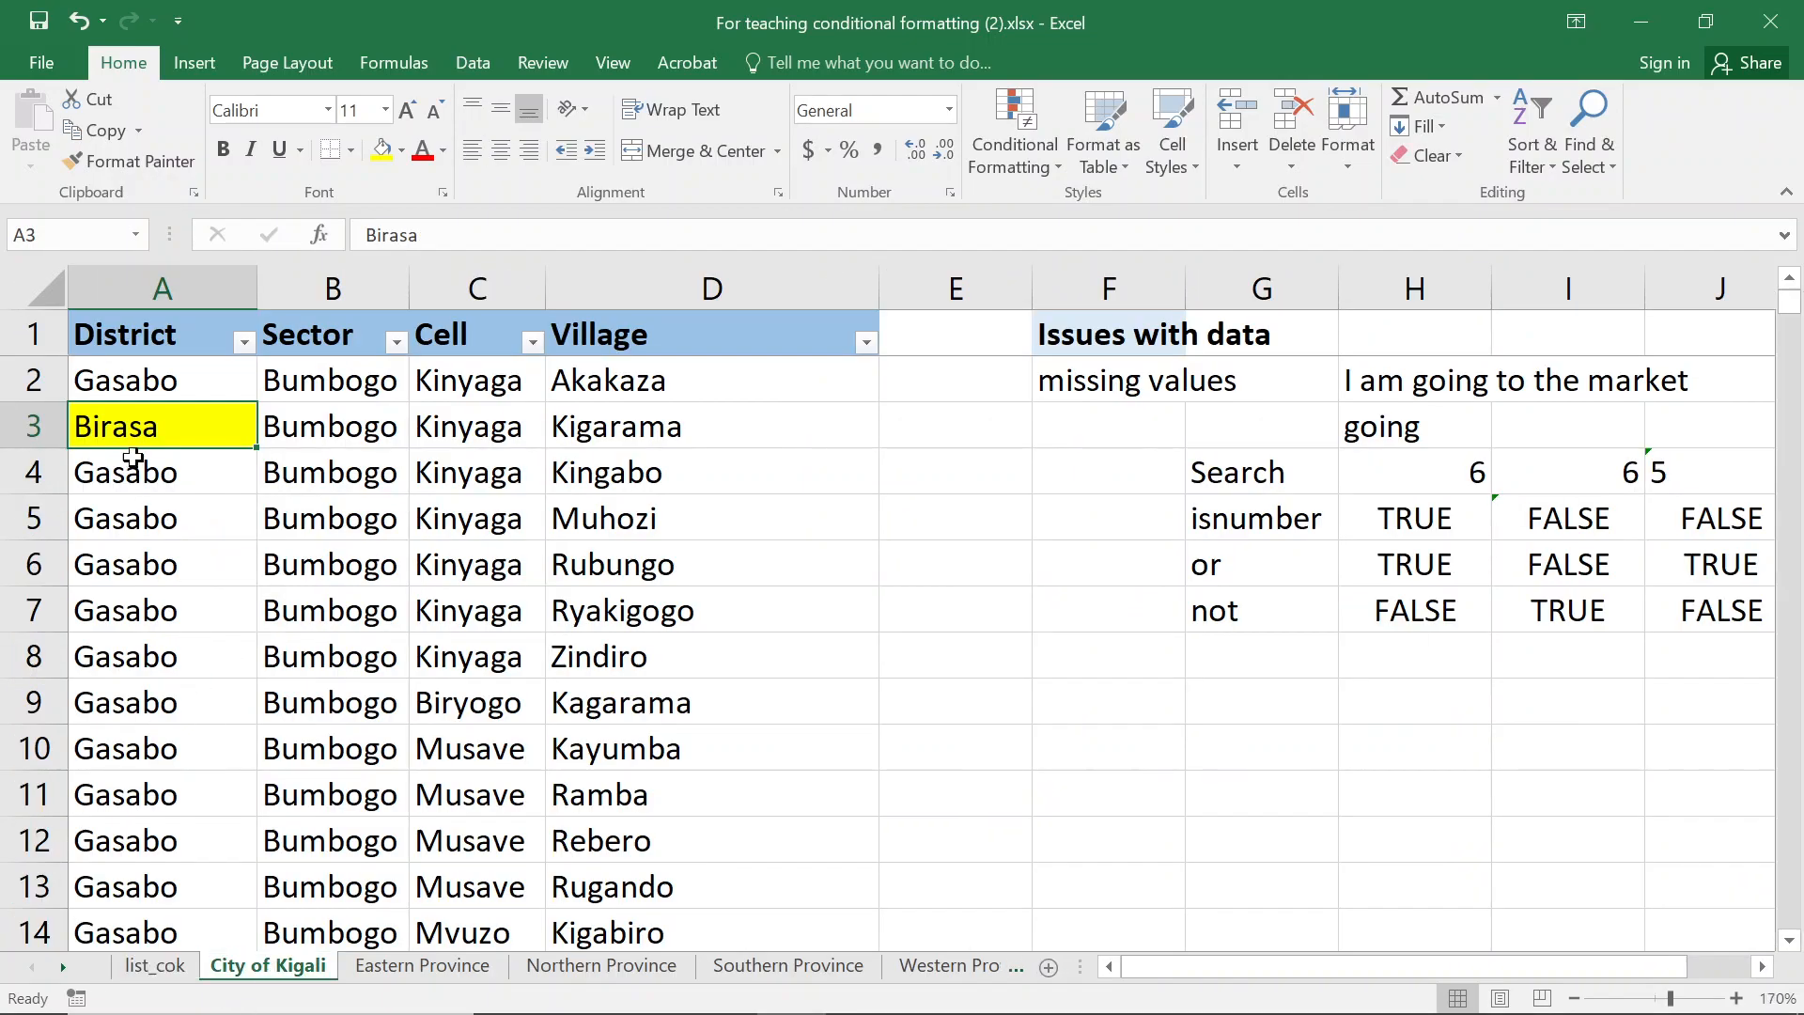
left_click(1051, 128)
left_click(1040, 558)
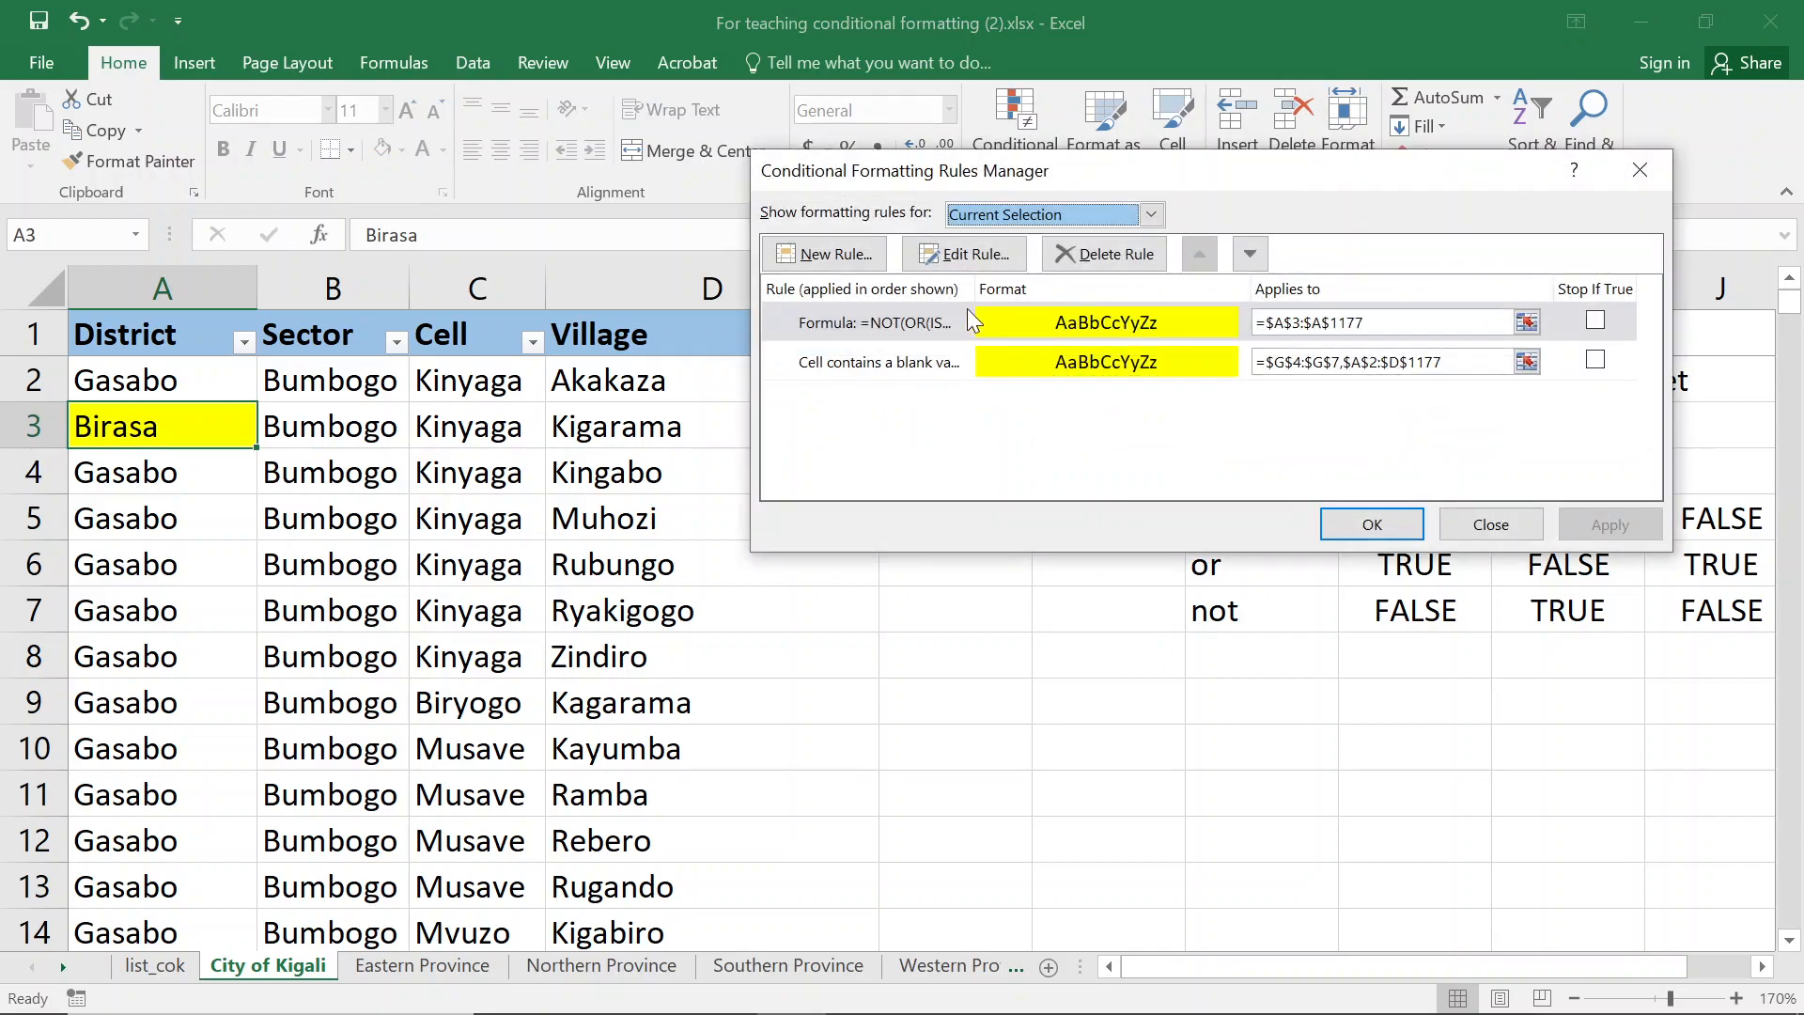
left_click(964, 252)
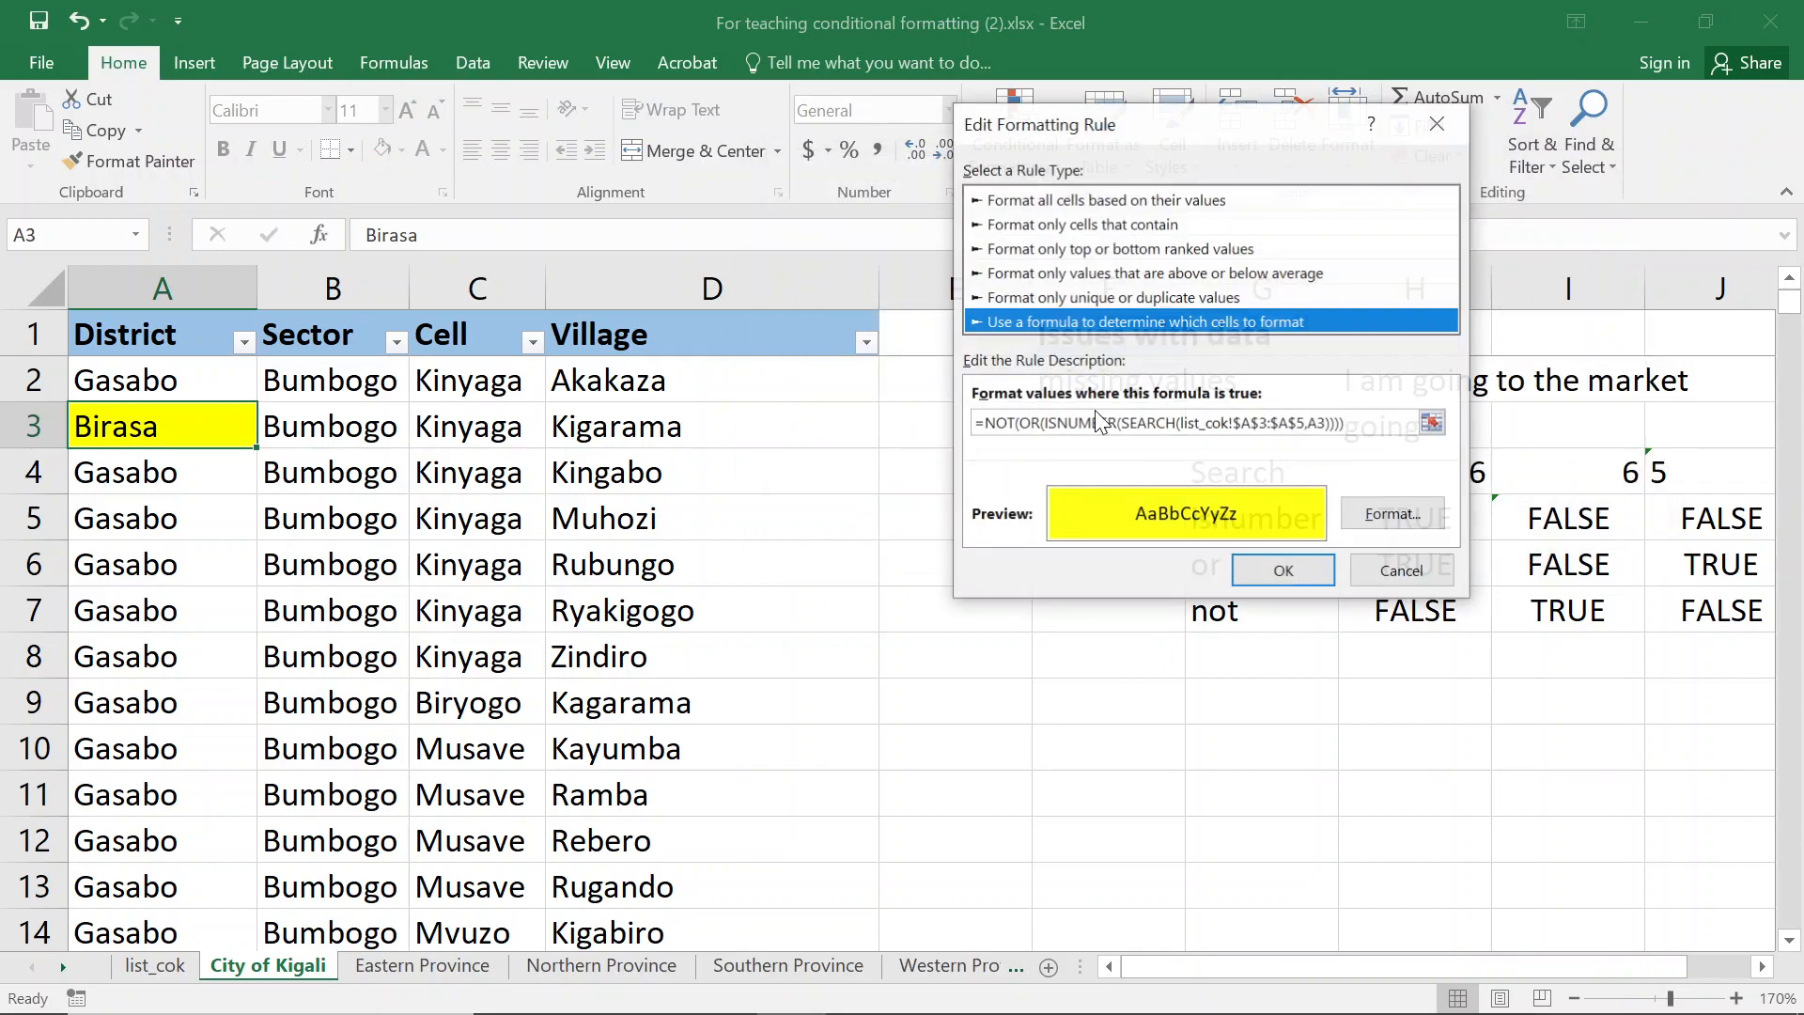
left_click(1306, 425)
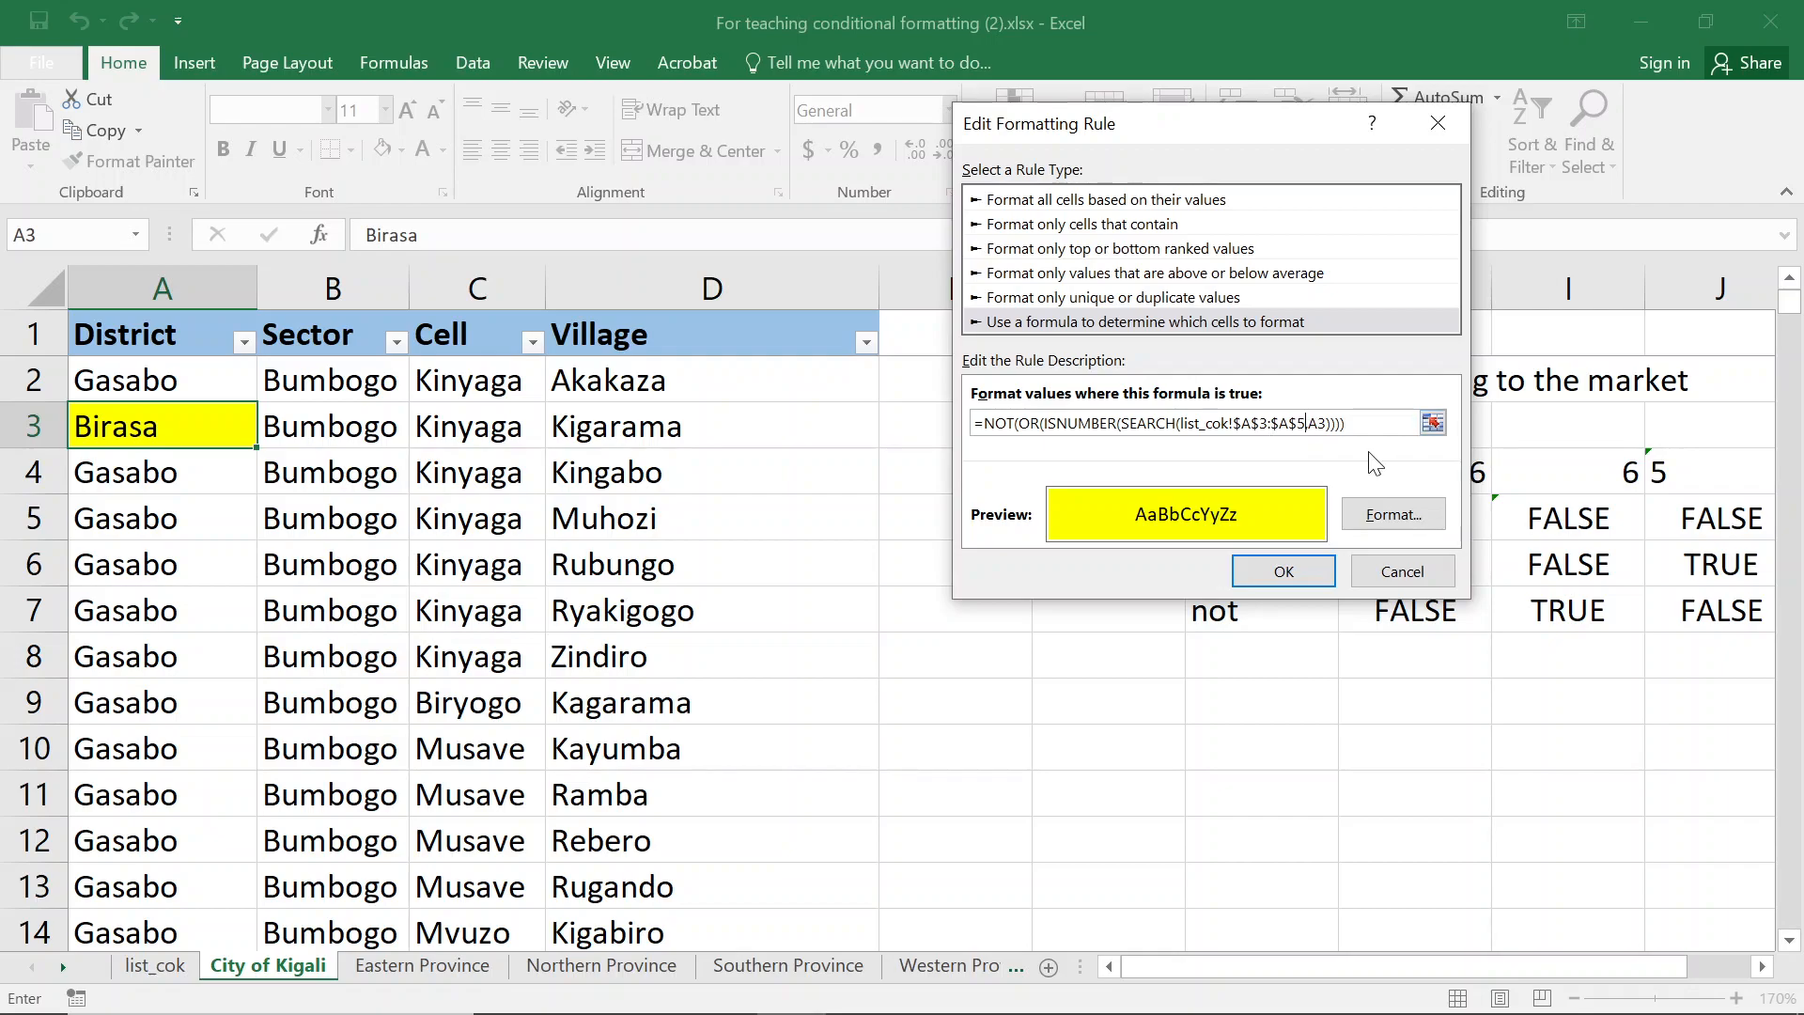
key("BackSpace")
type("6")
key("Return")
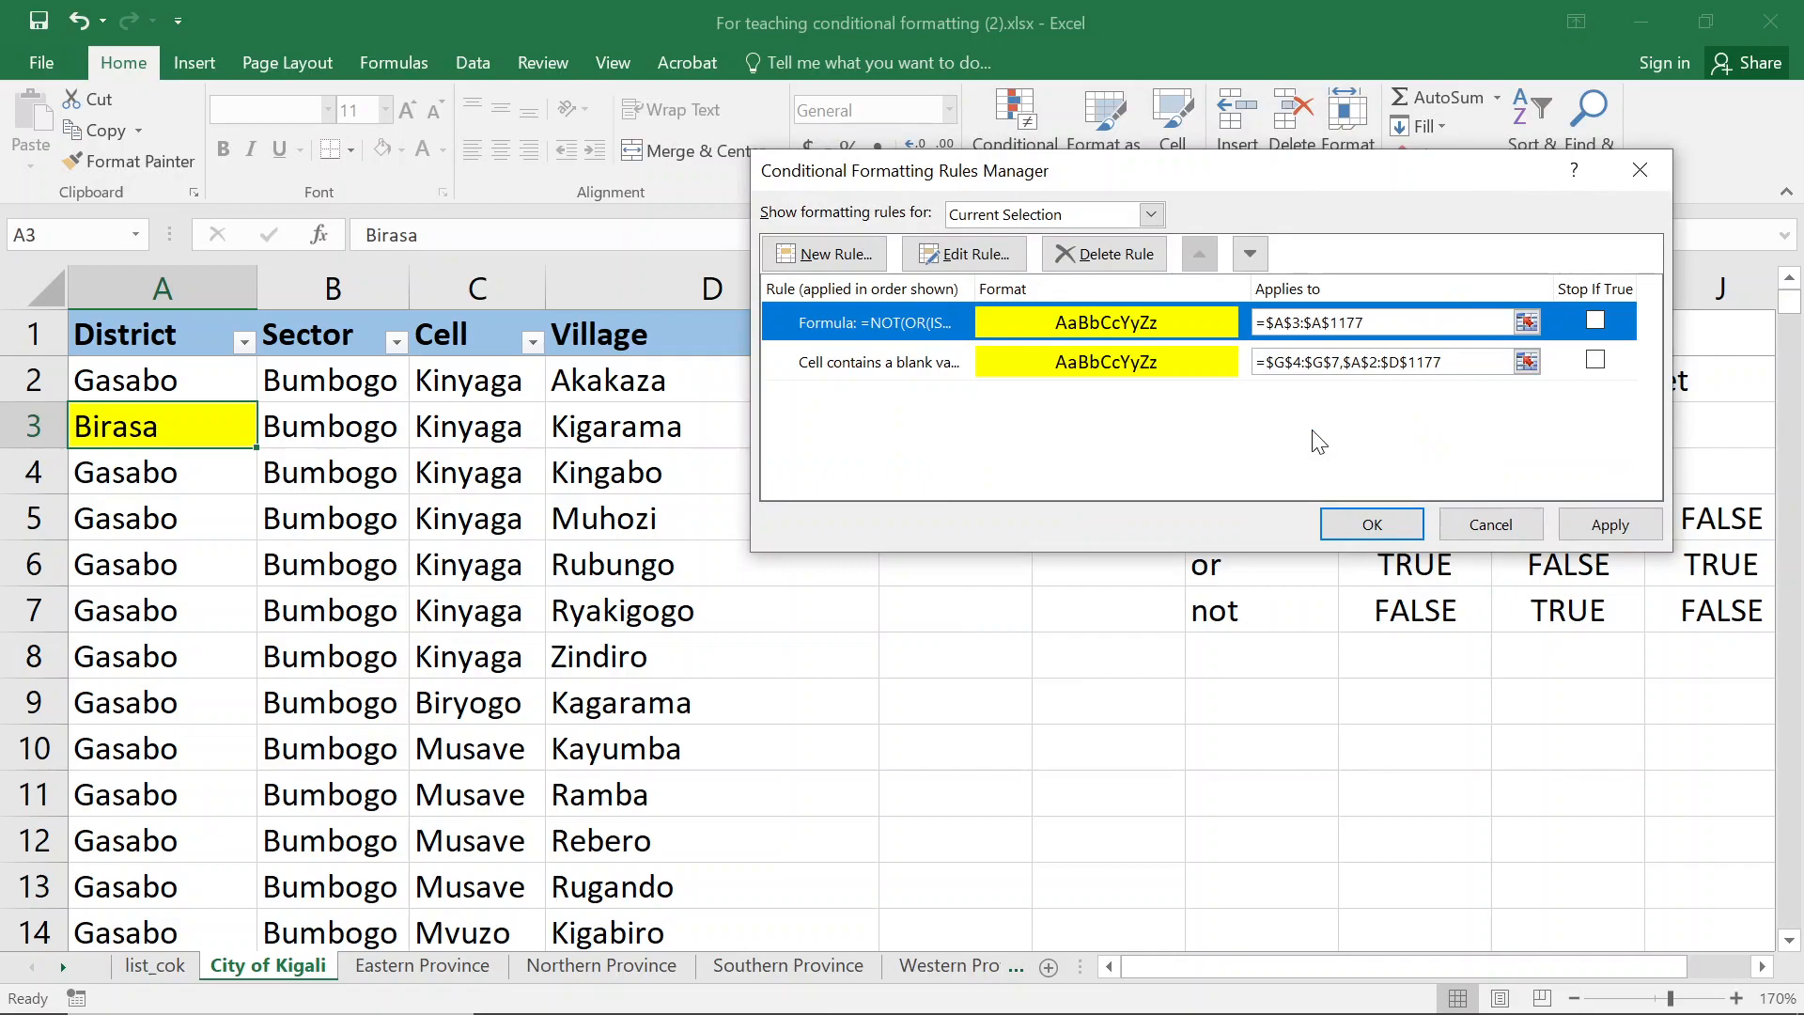
key("Return")
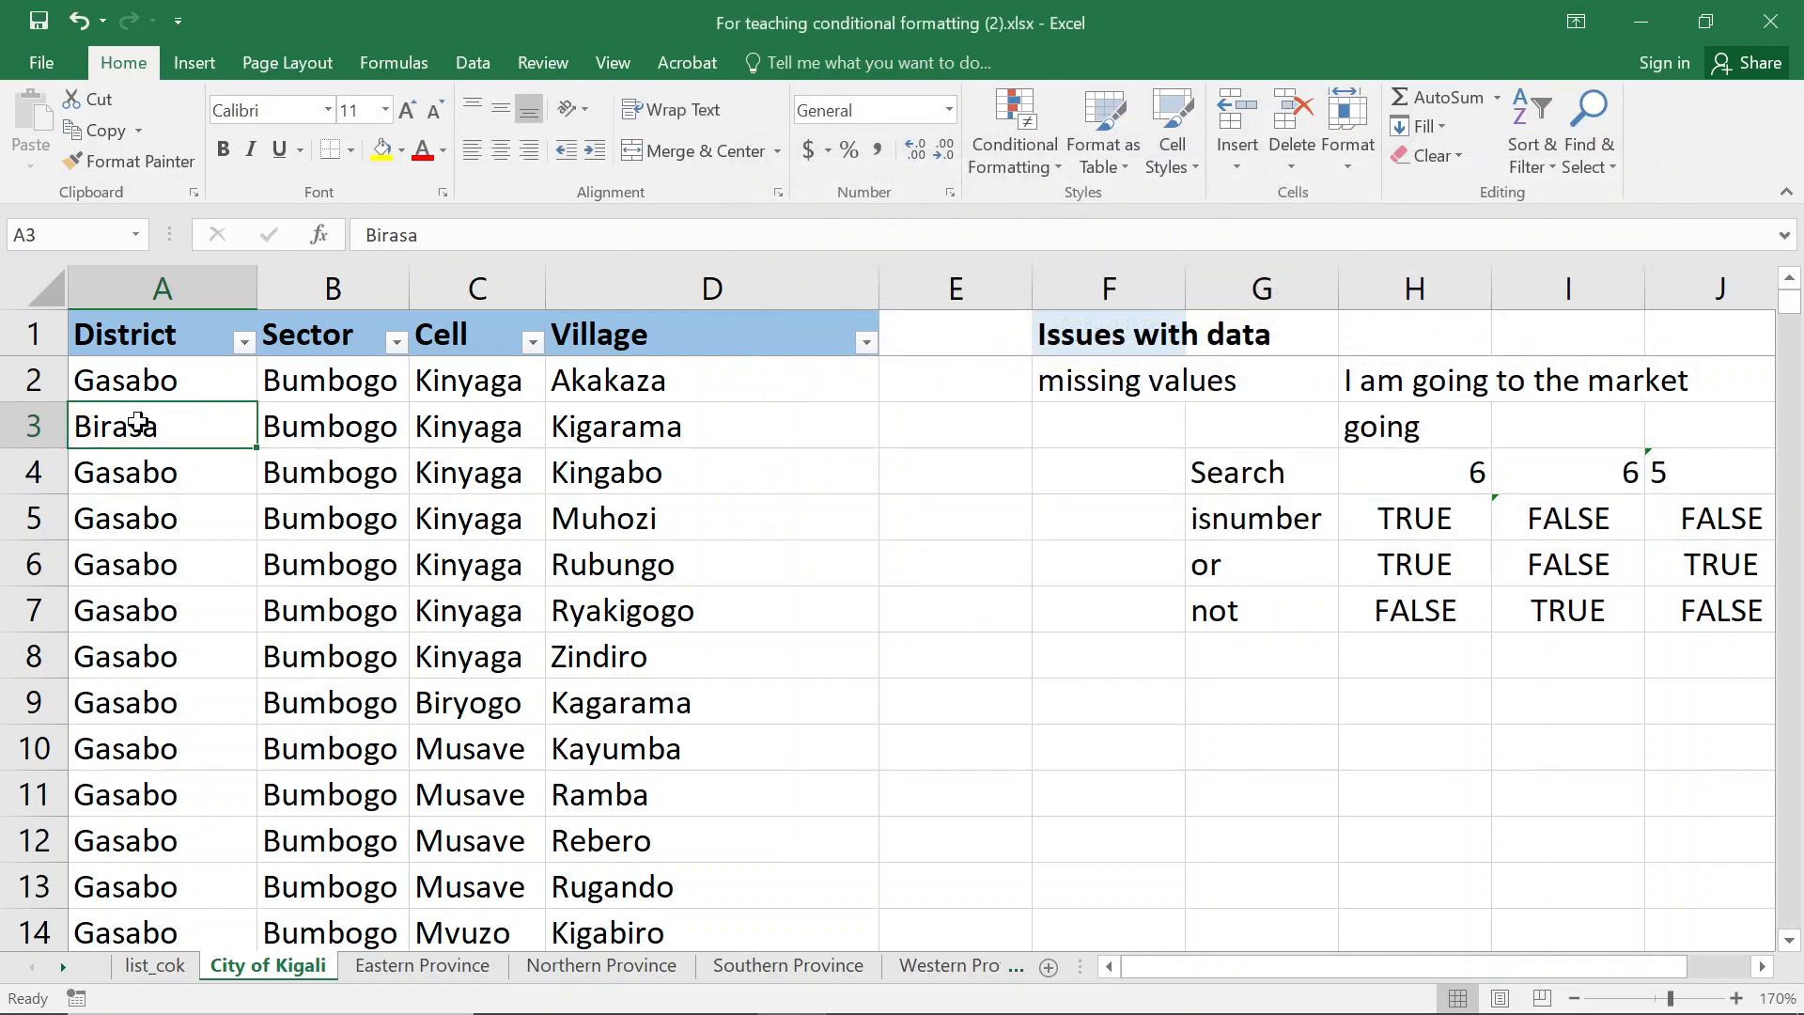
Undo the extension of the district rule's reference range
key("ctrl+z")
left_click(150, 553)
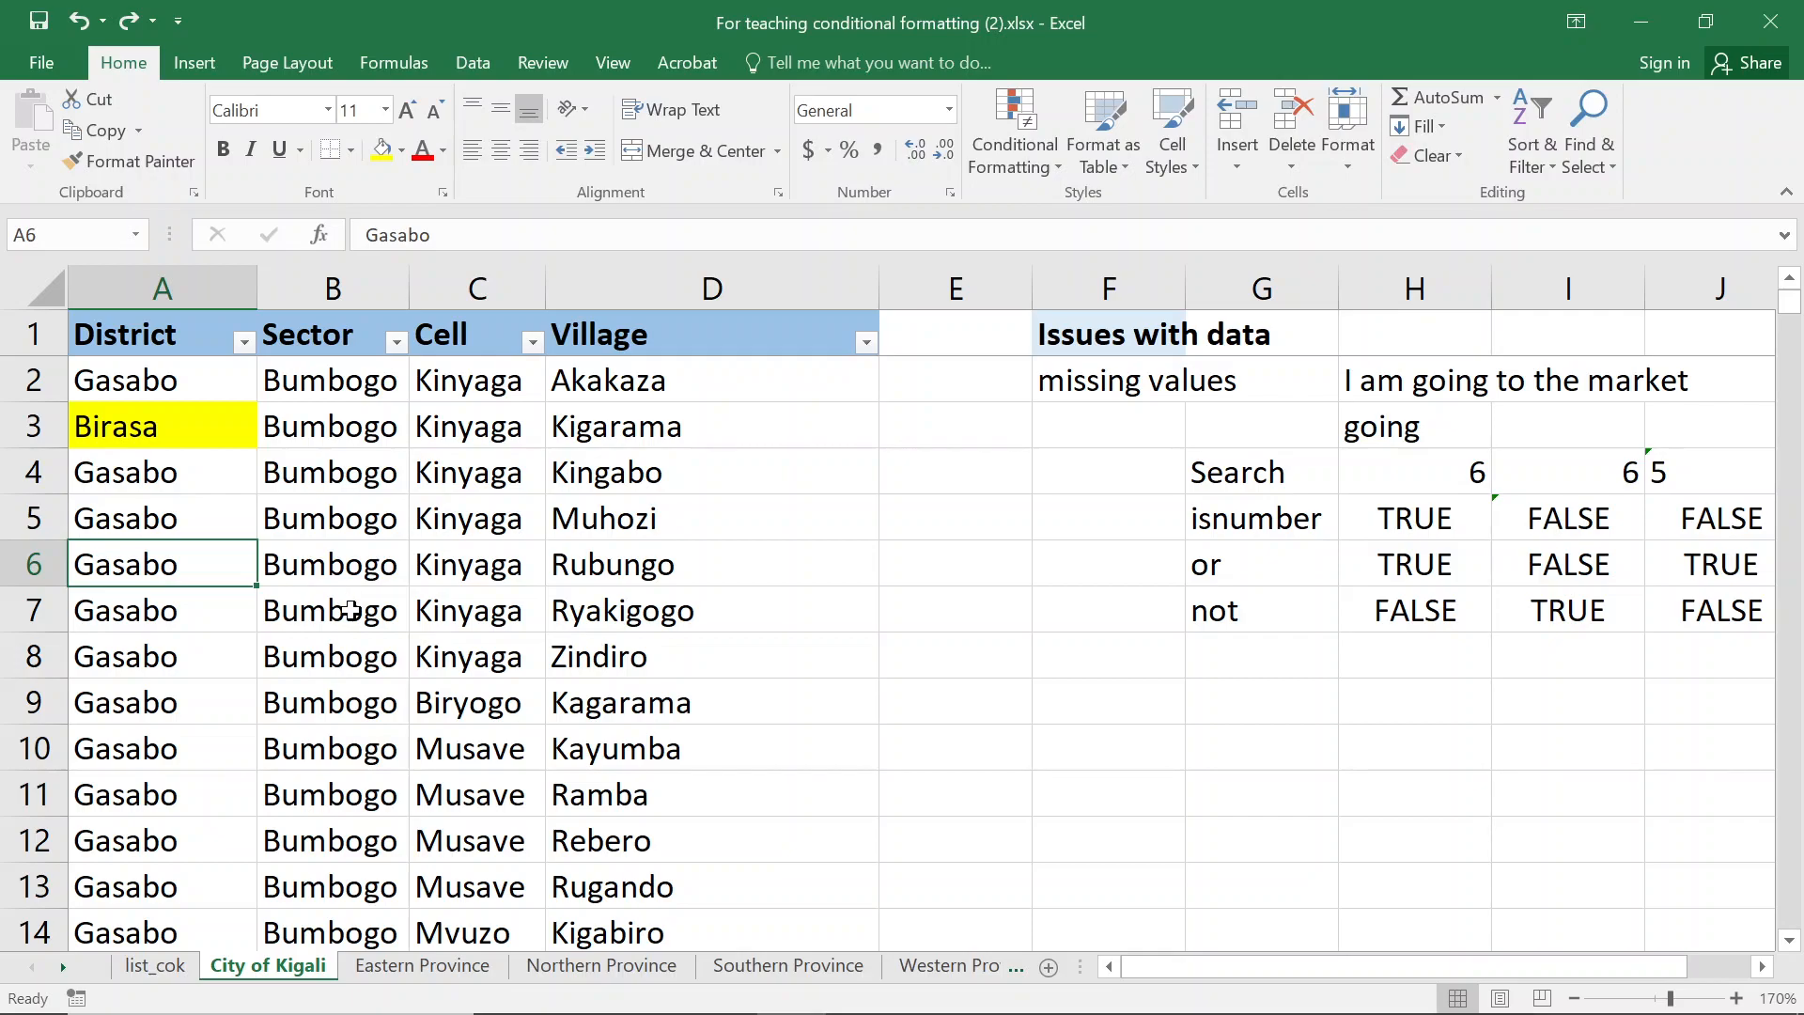
Review the Cell column on City of Kigali and select all reference cell names from C3 down on list_cok
left_click(474, 438)
left_click(482, 373)
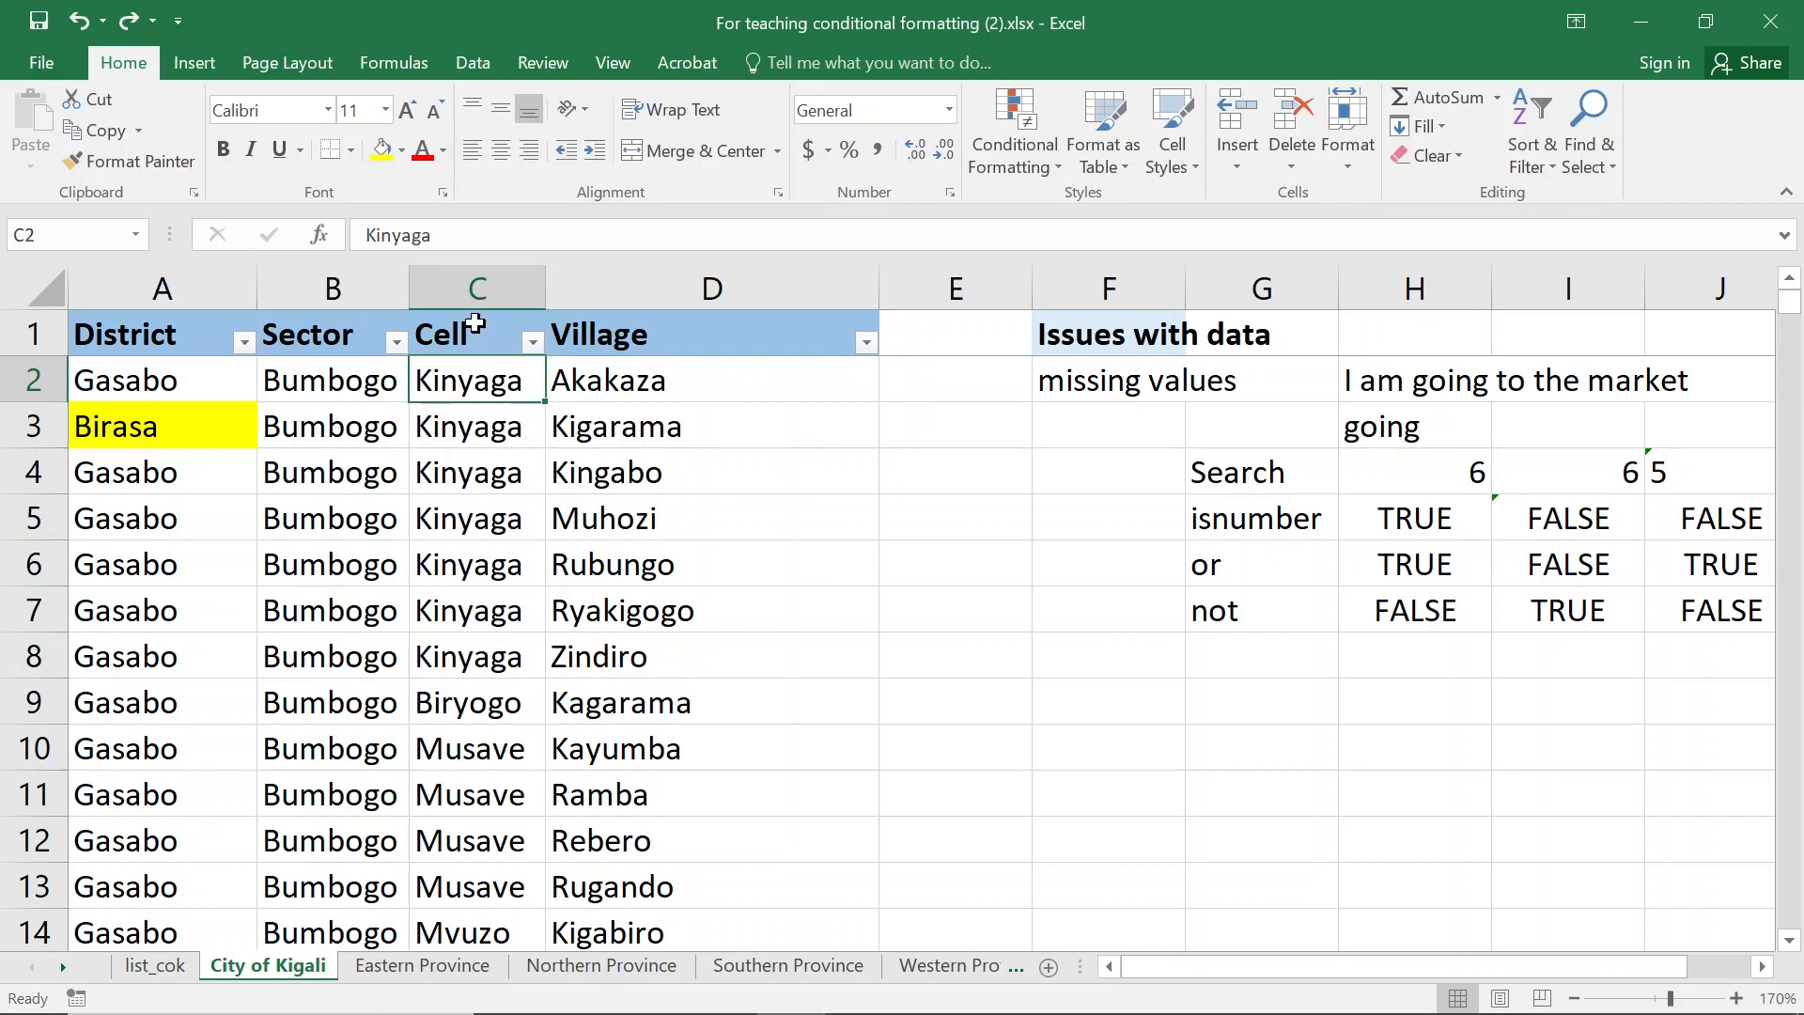
left_click(471, 282)
left_click(453, 391)
left_click(155, 965)
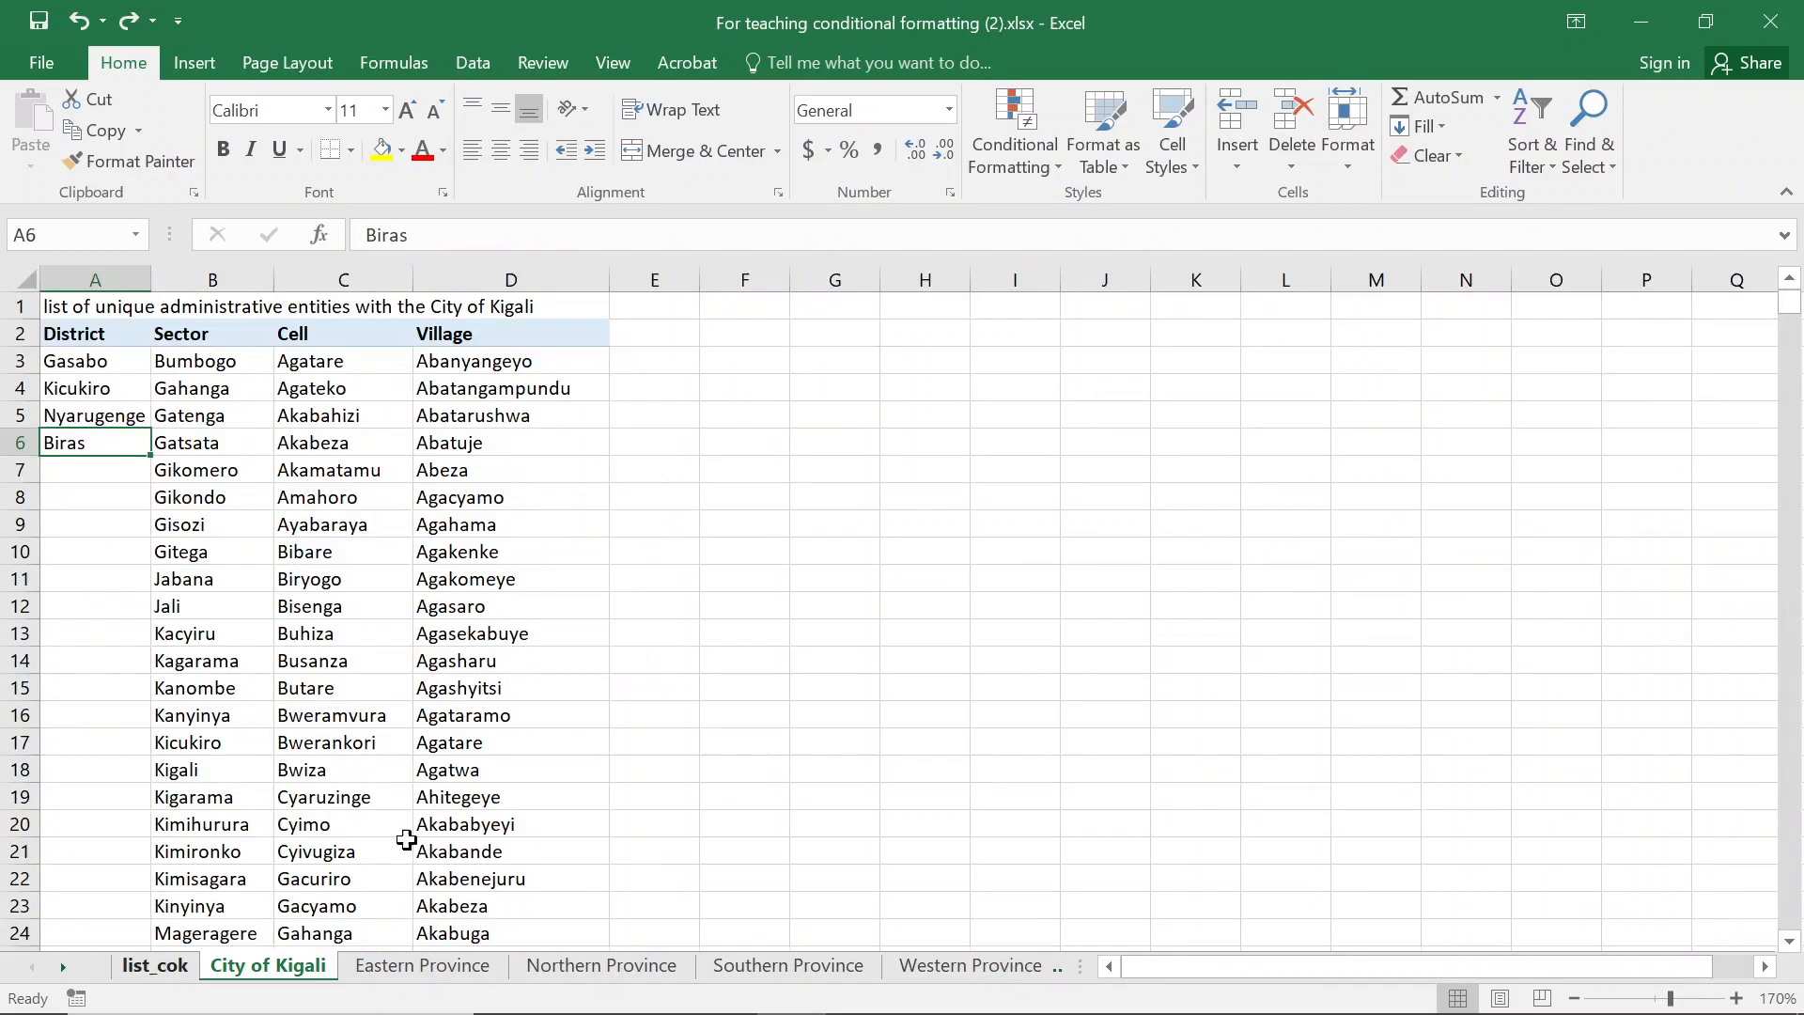
left_click(333, 340)
left_click(328, 352)
key("ctrl+shift+Down")
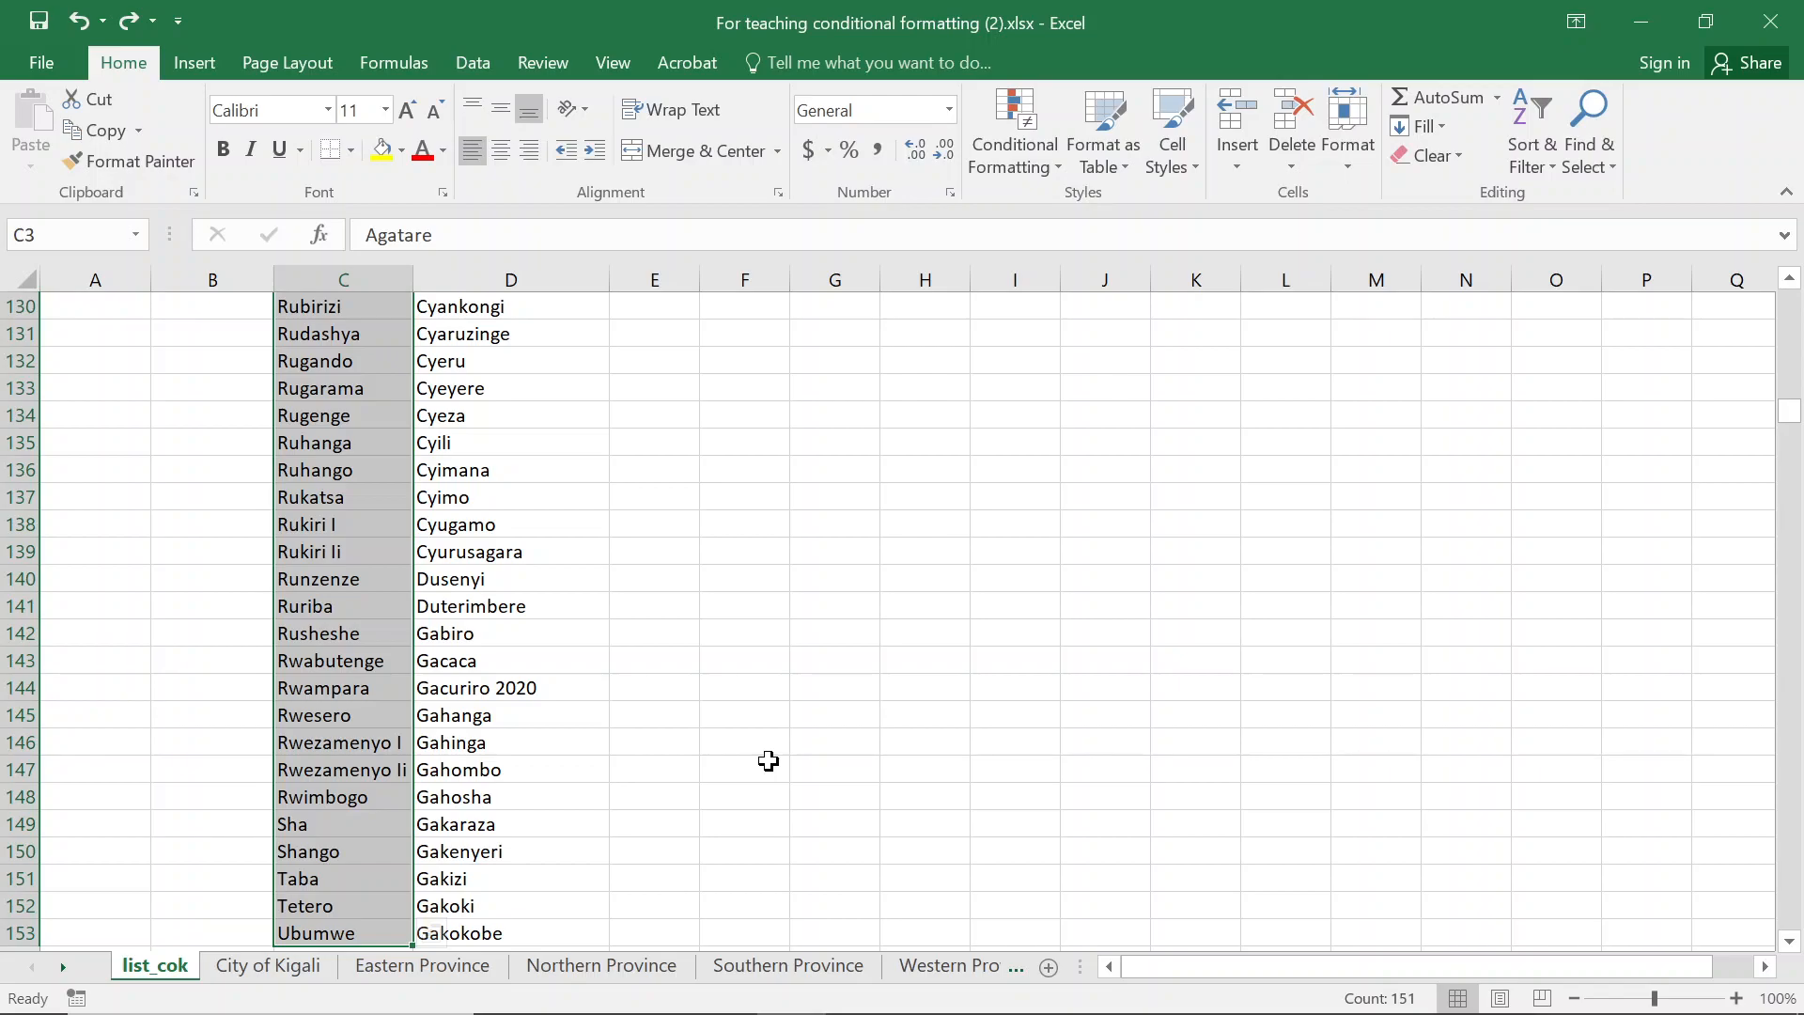
Start a new conditional formatting rule for cell C2 on City of Kigali that uses a formula to determine which cells to format
scroll(363, 479, "up", 19)
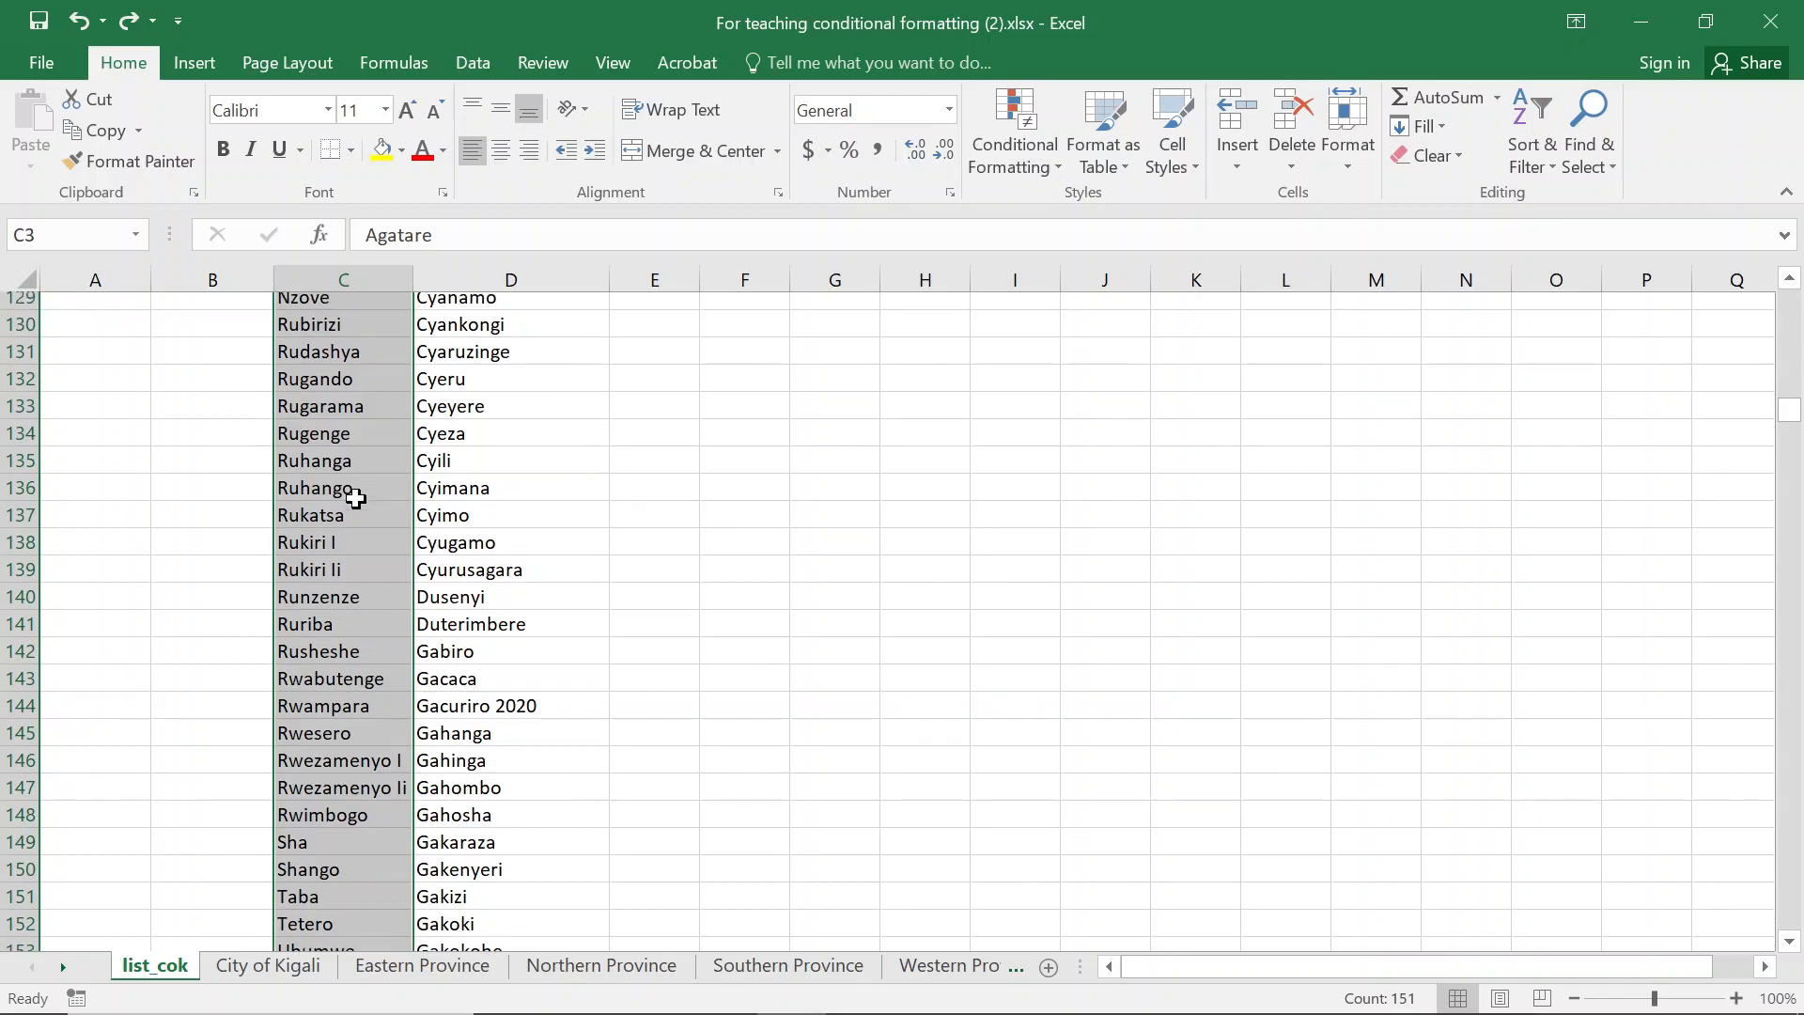
scroll(363, 479, "up", 20)
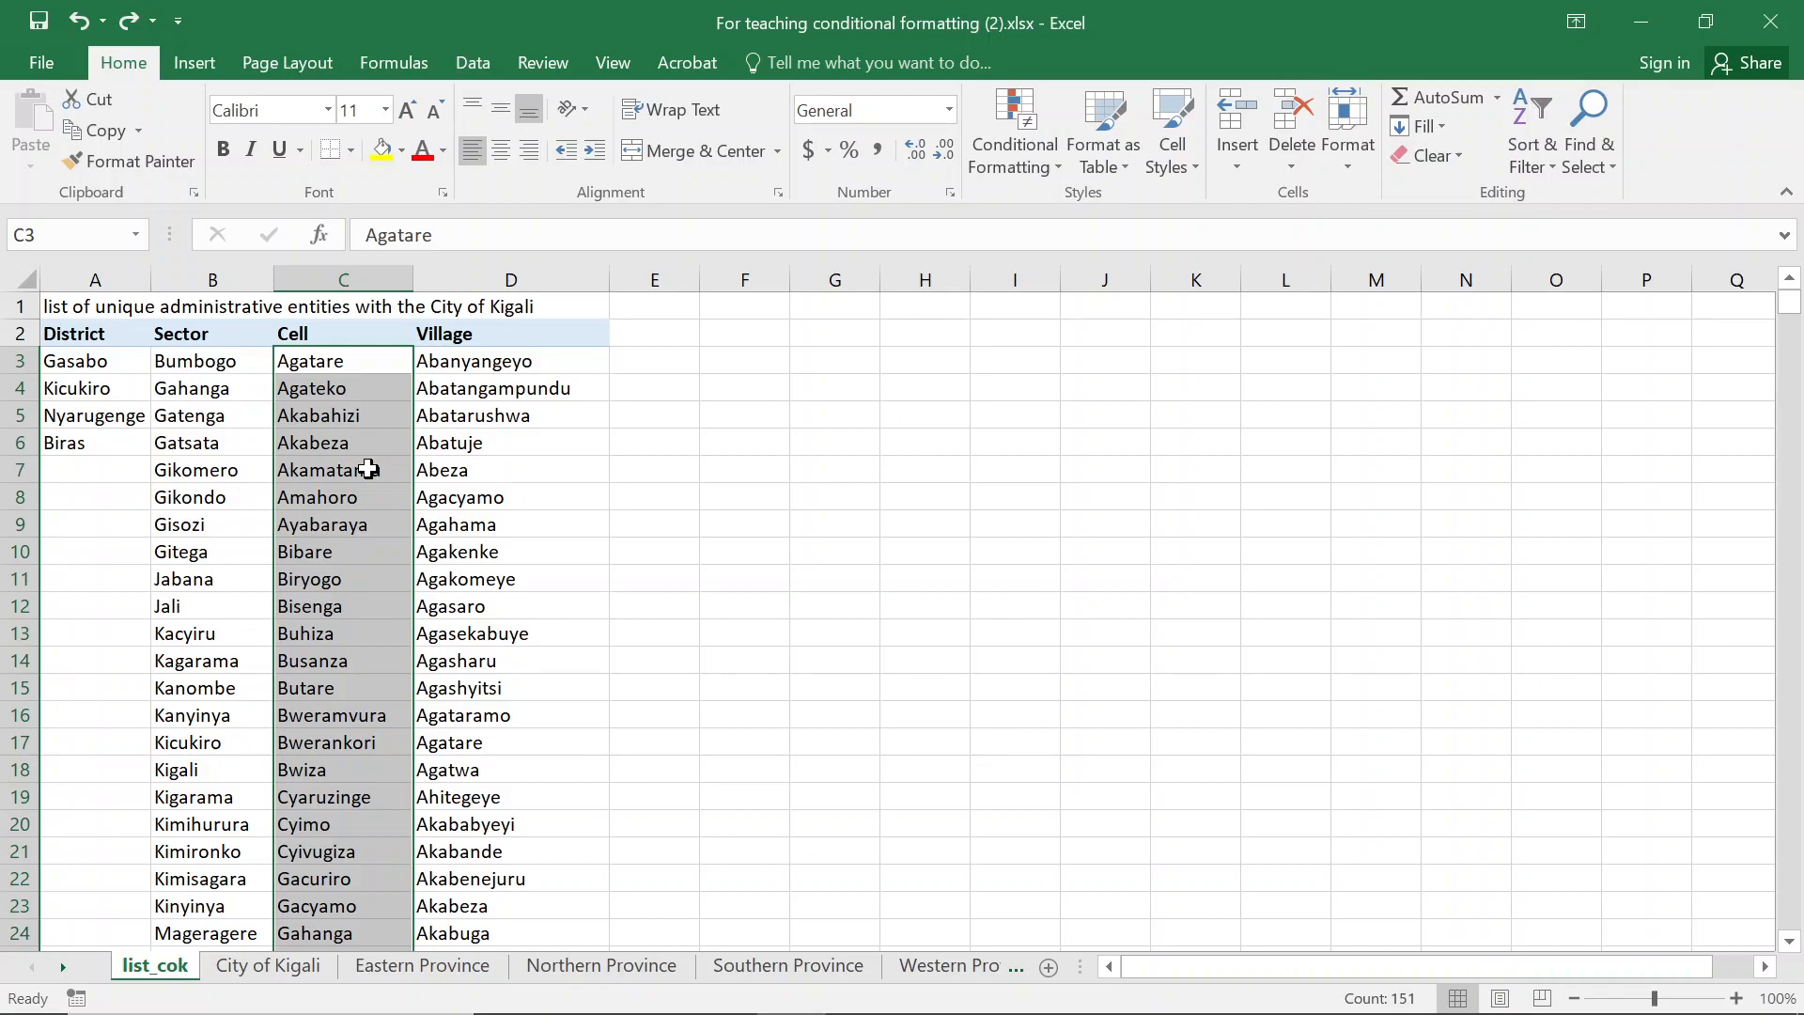
left_click(268, 965)
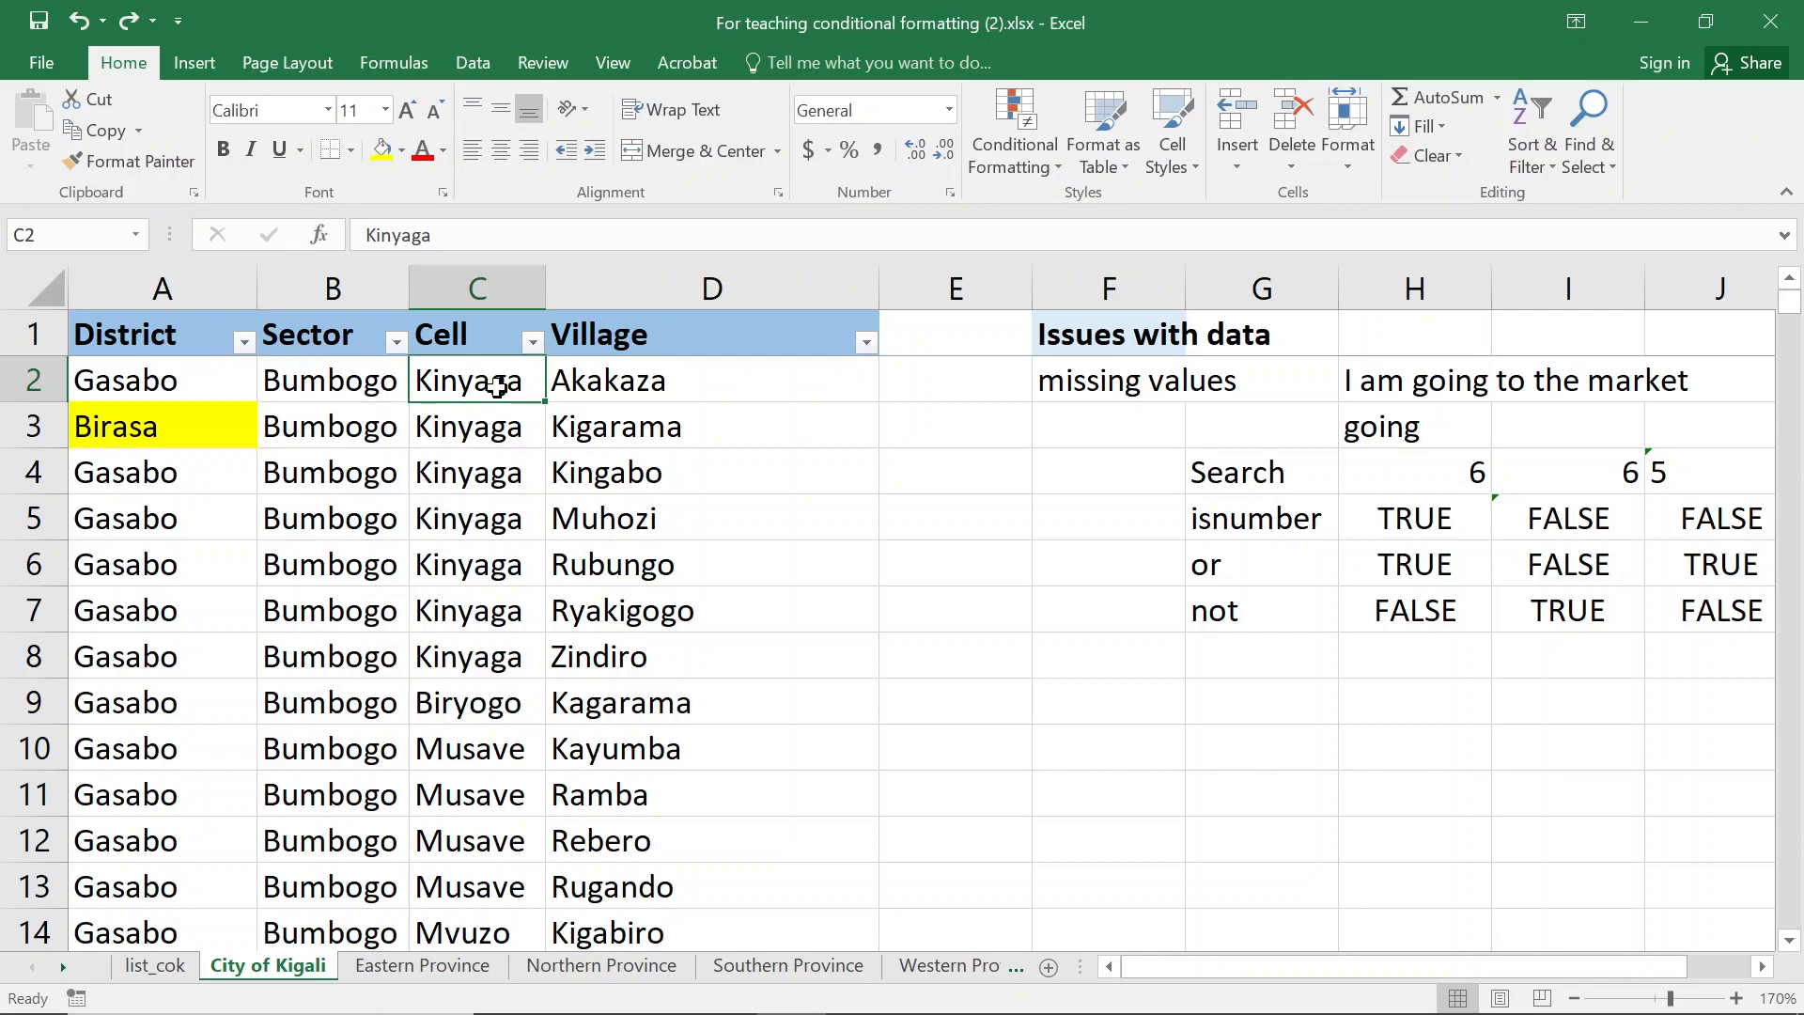
left_click(1034, 122)
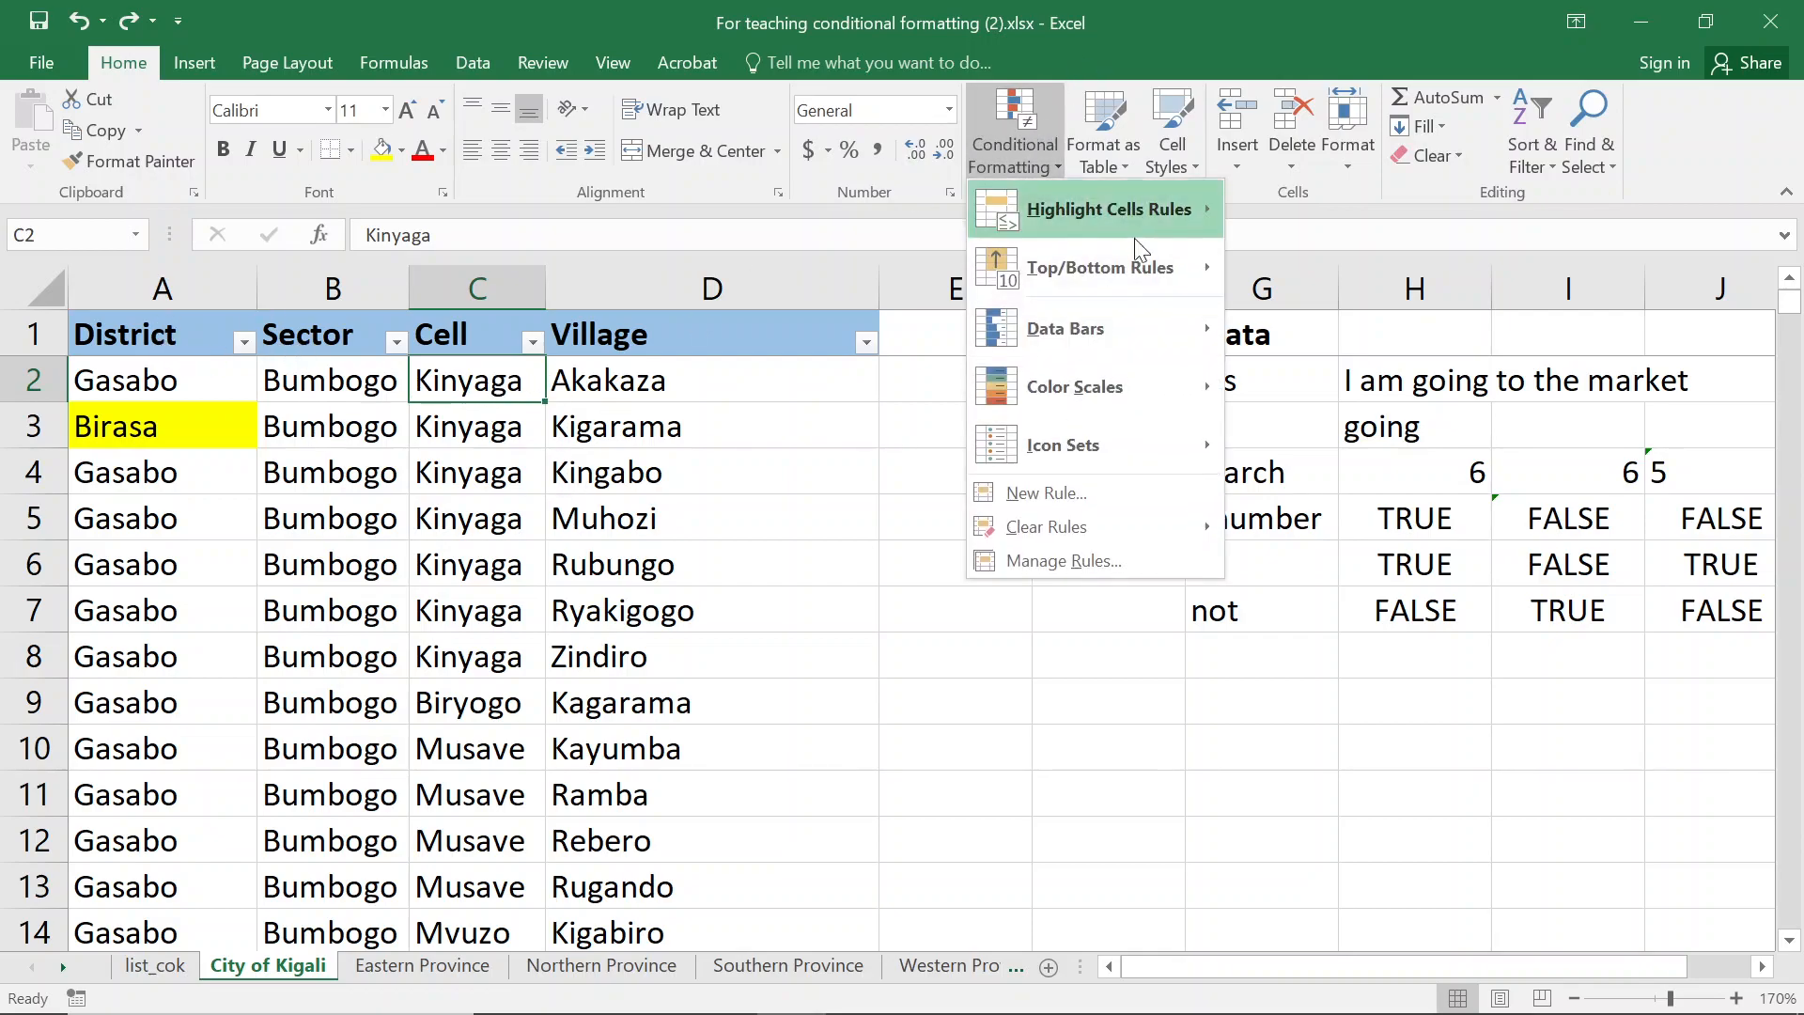
left_click(1078, 569)
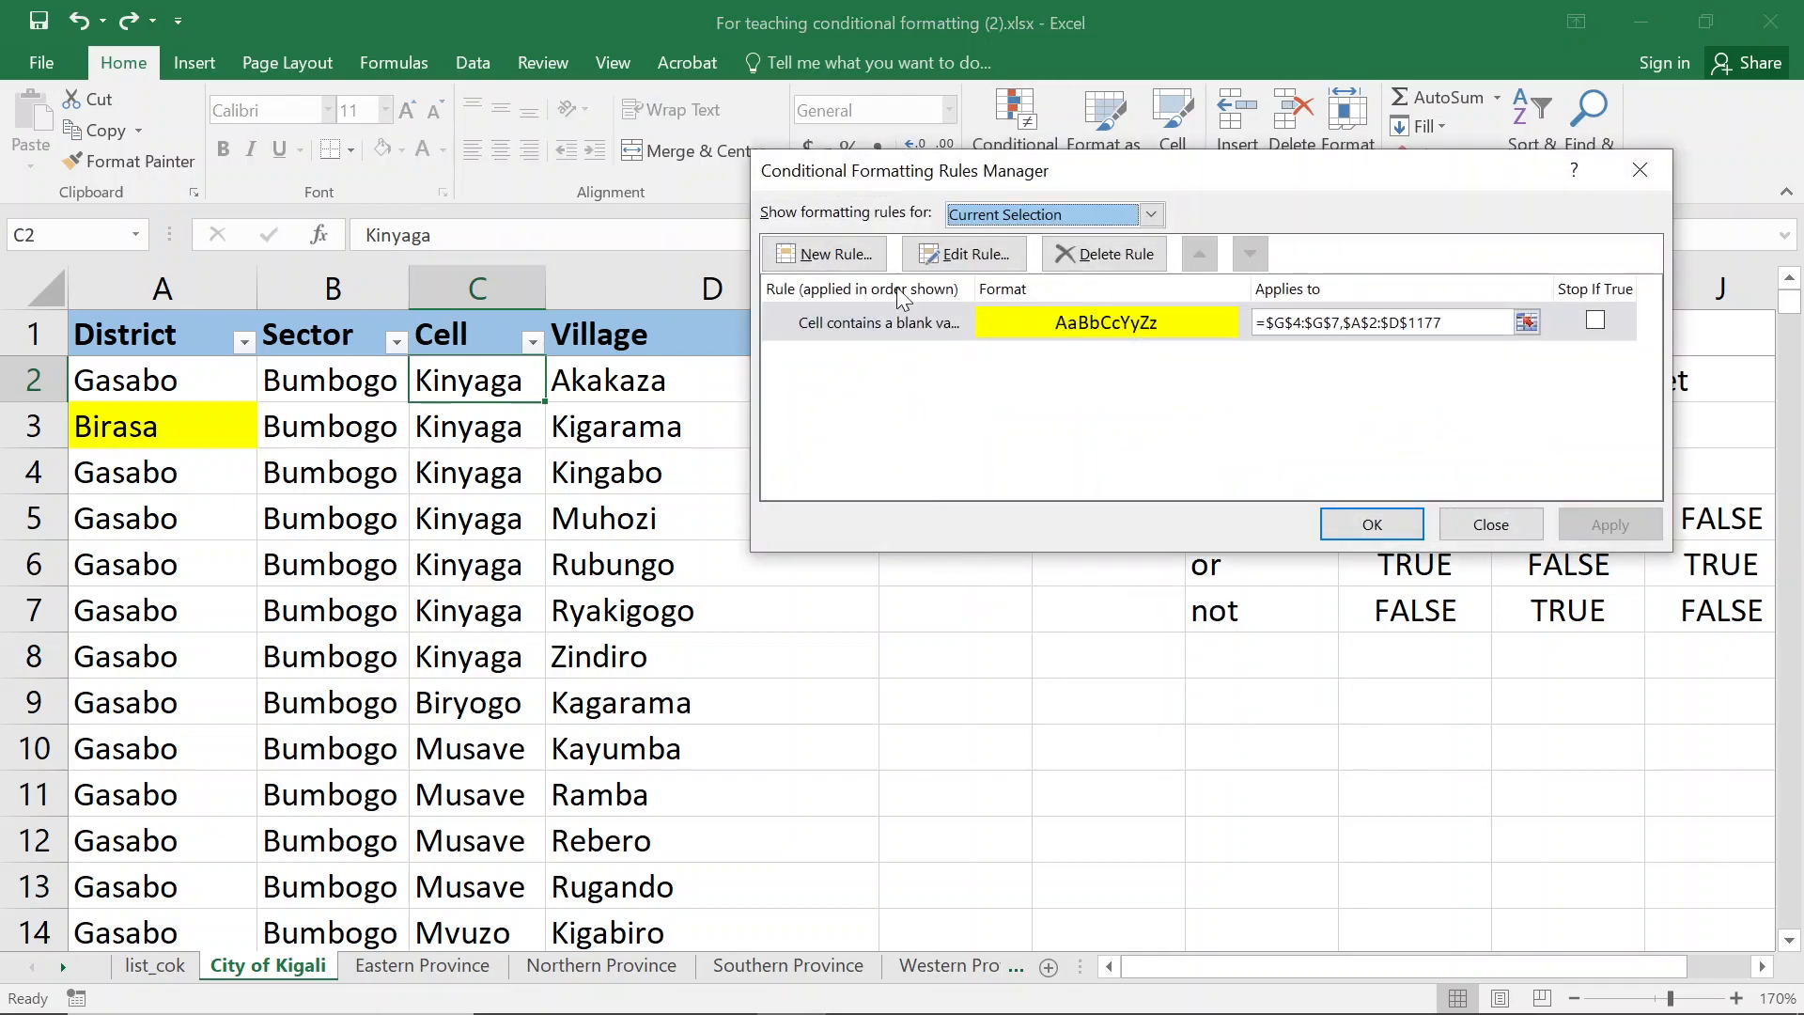
left_click(834, 256)
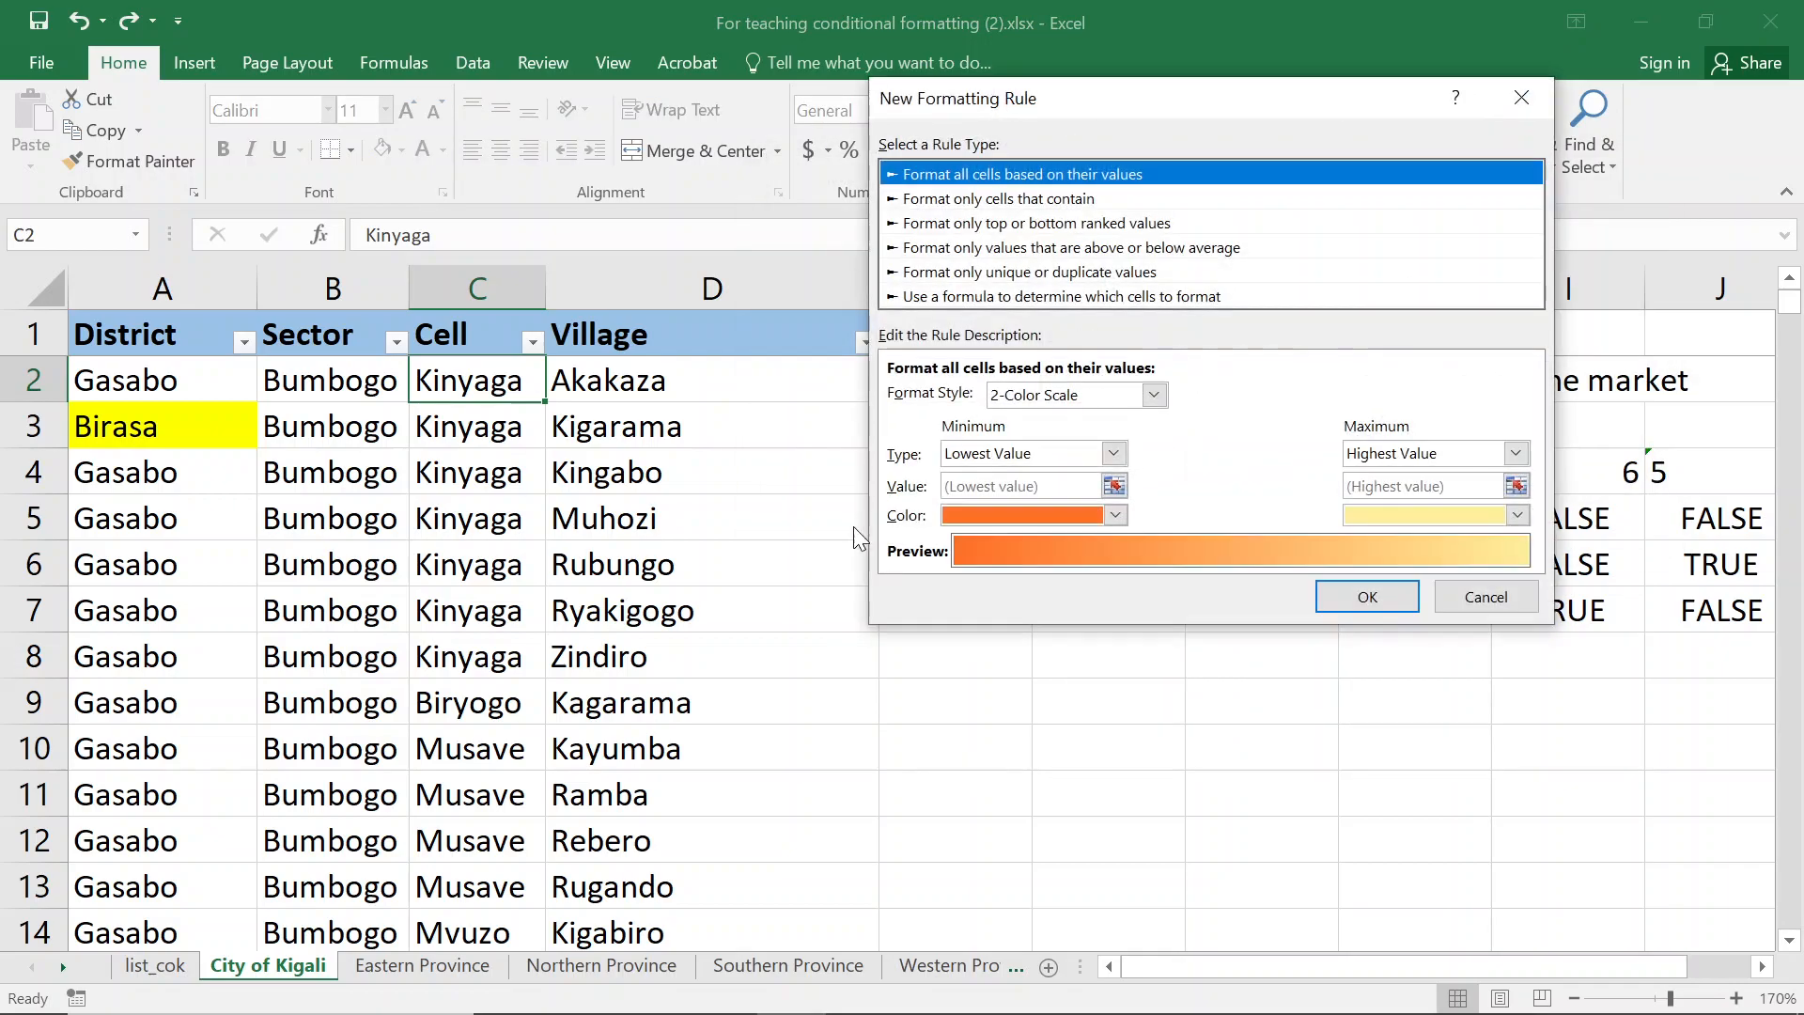
left_click(964, 296)
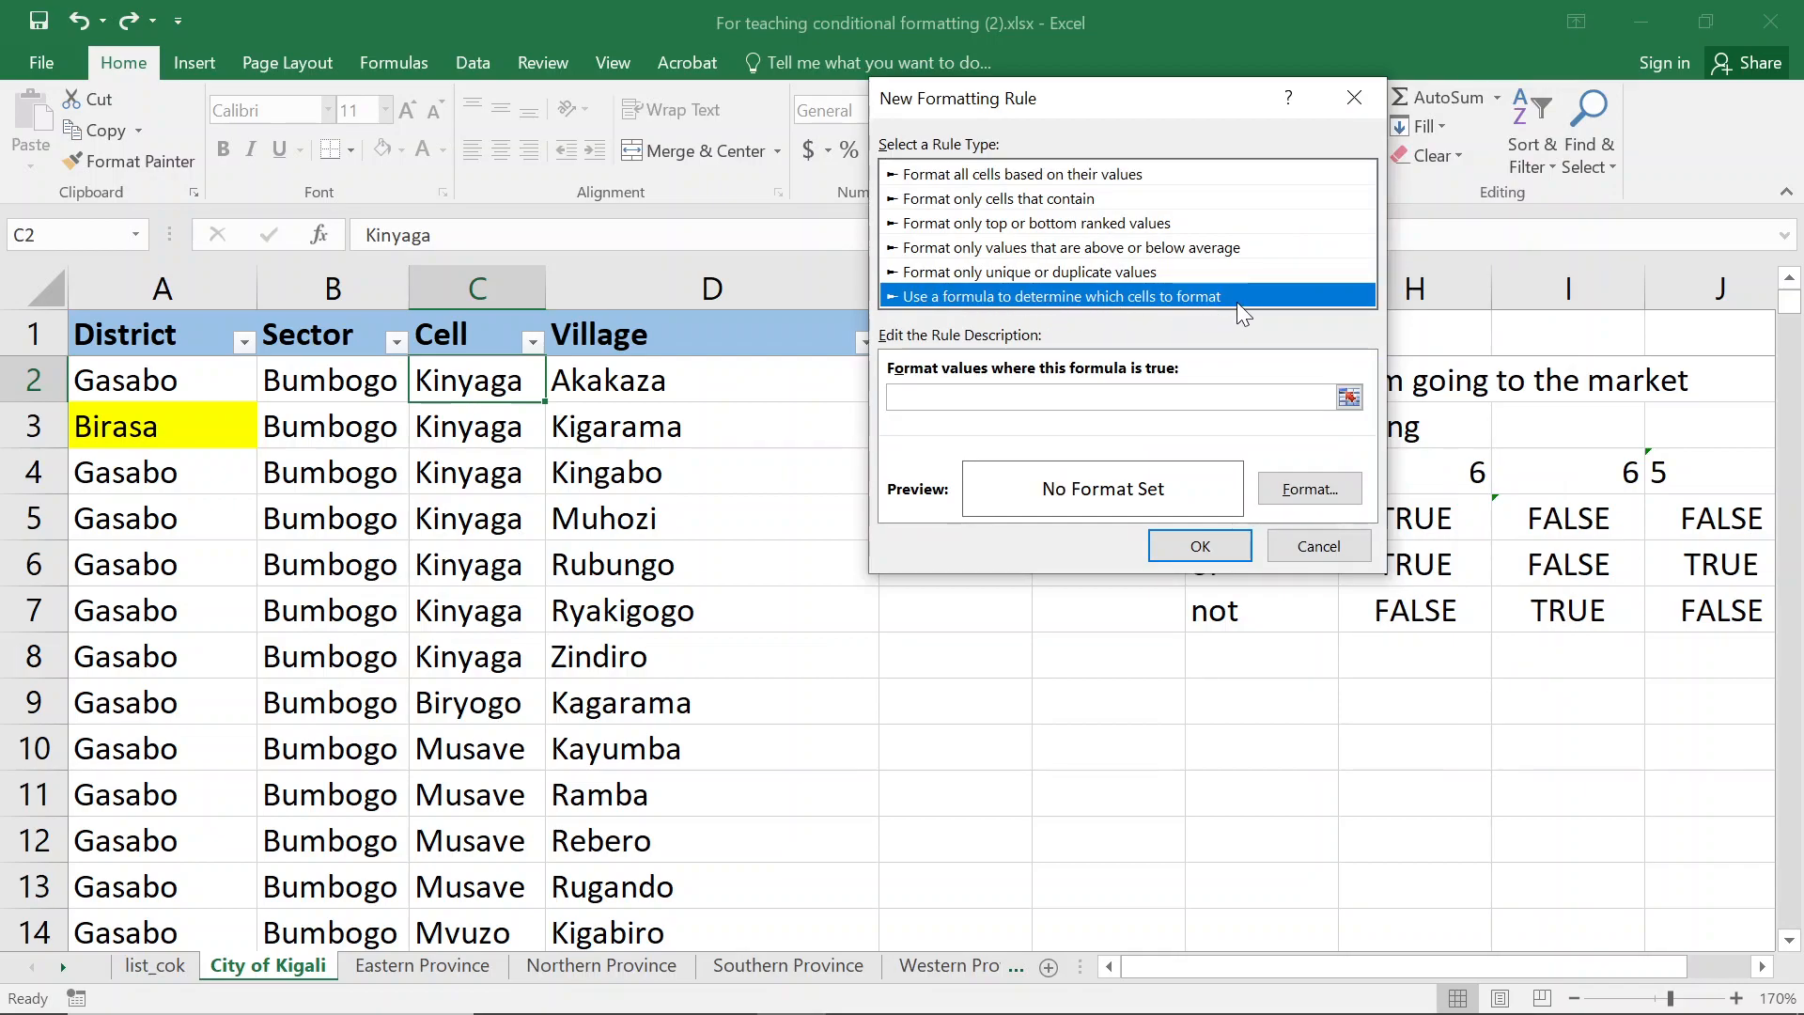
left_click(958, 399)
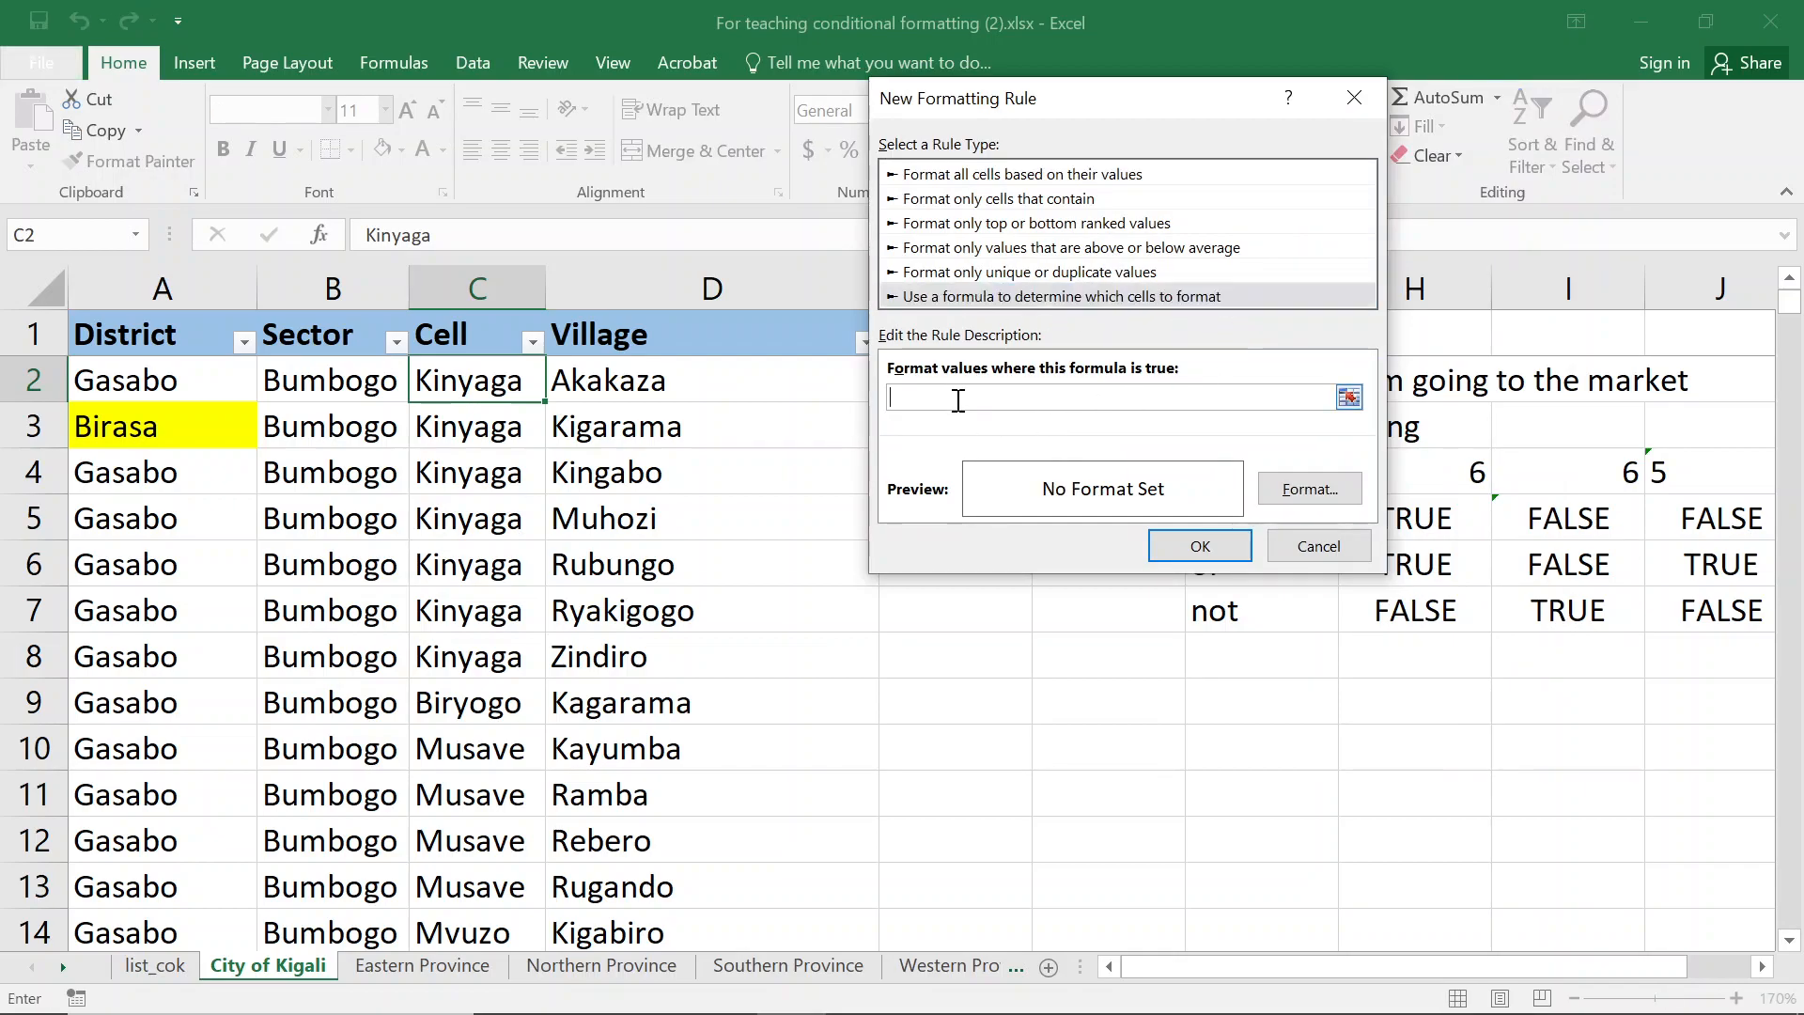
Enter the rule formula =not(or(isnumber(search(list_cok!$C$3:$C$153,c2)))) to test C2 against the reference cell names
type("=")
type("not(or(isnumber(search(")
left_click(147, 968)
left_click(310, 366)
key("ctrl+shift+Down")
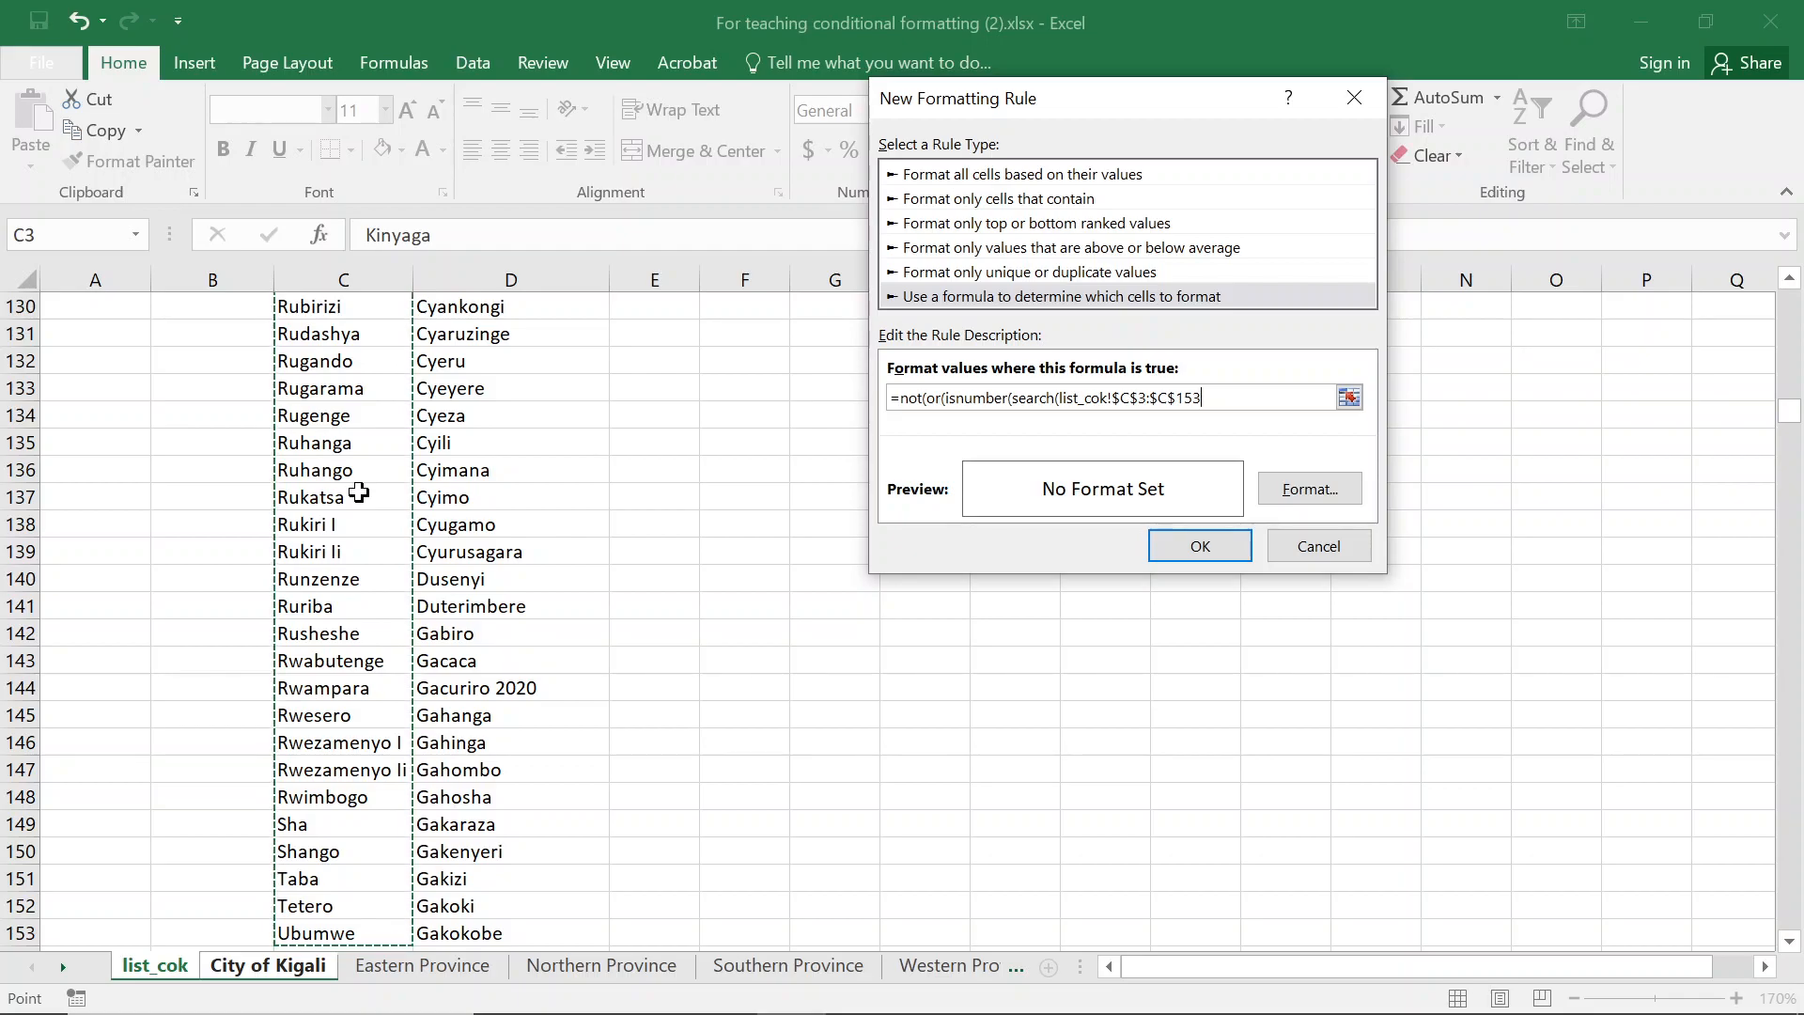
type(",")
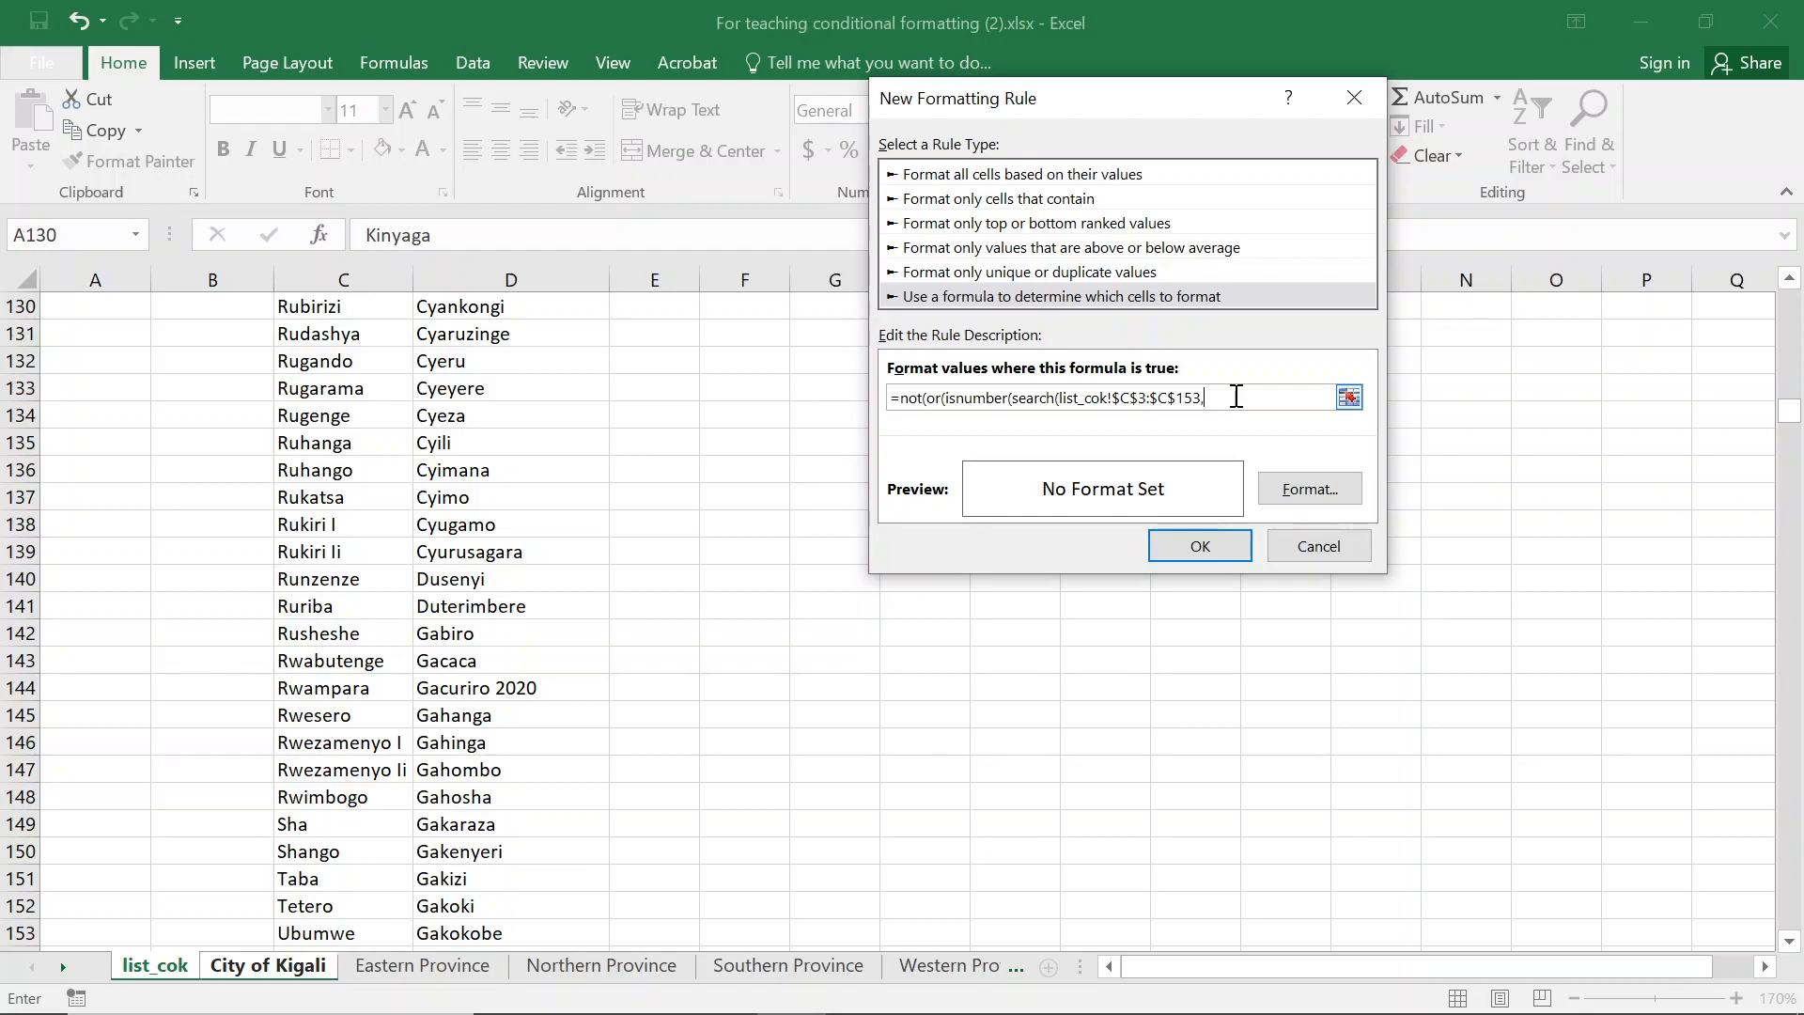
type("2)))")
Give the formula rule a red fill and apply it to C2
left_click(1300, 506)
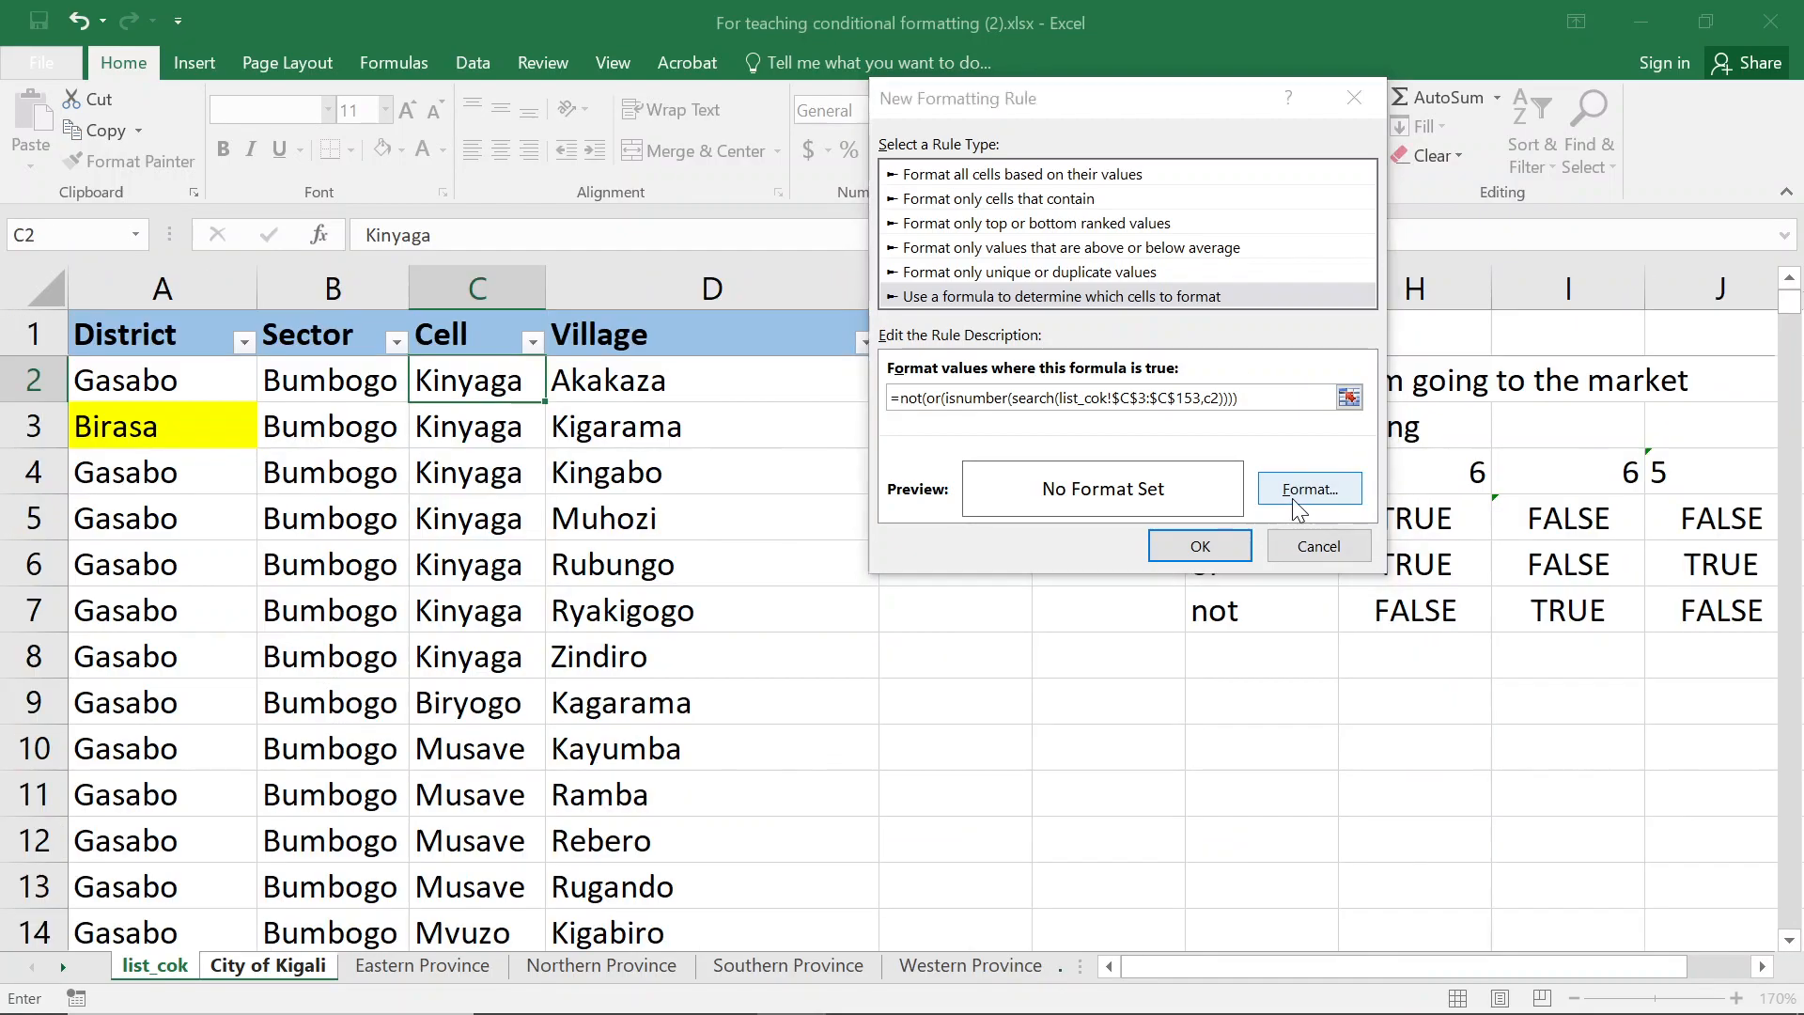
left_click(1300, 506)
left_click(923, 333)
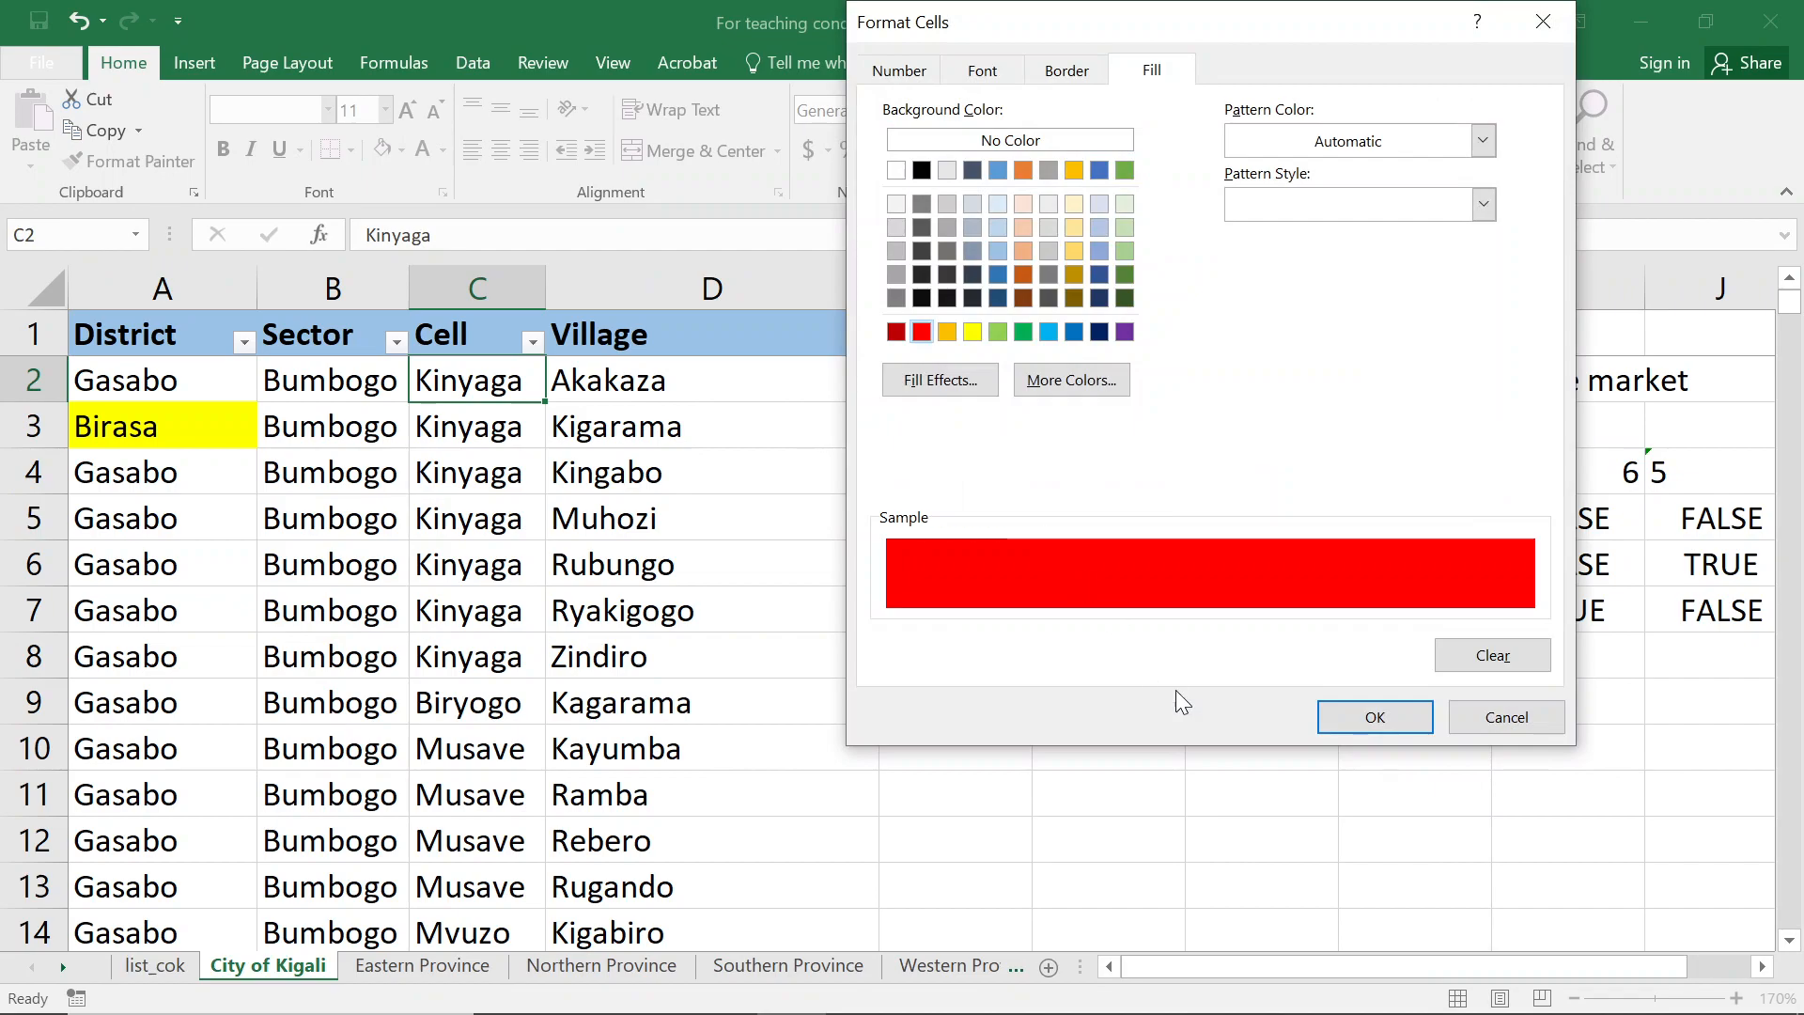
left_click(1402, 725)
left_click(1219, 542)
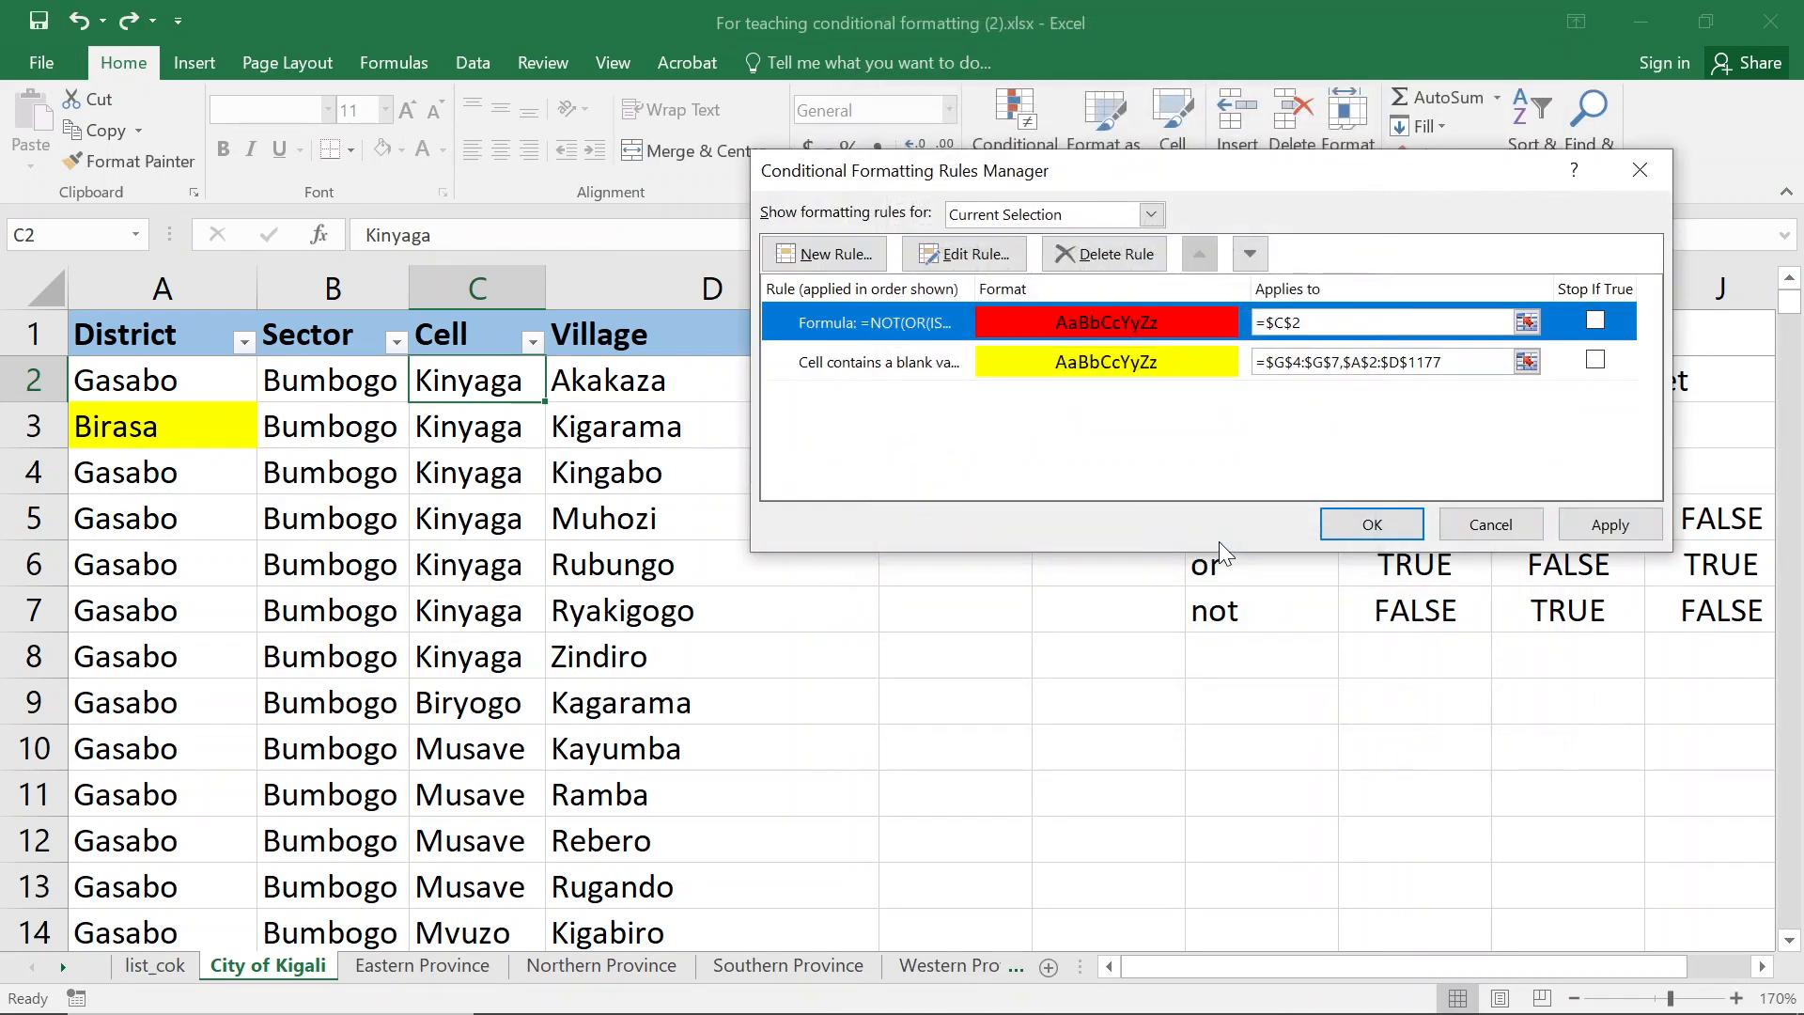
left_click(1373, 525)
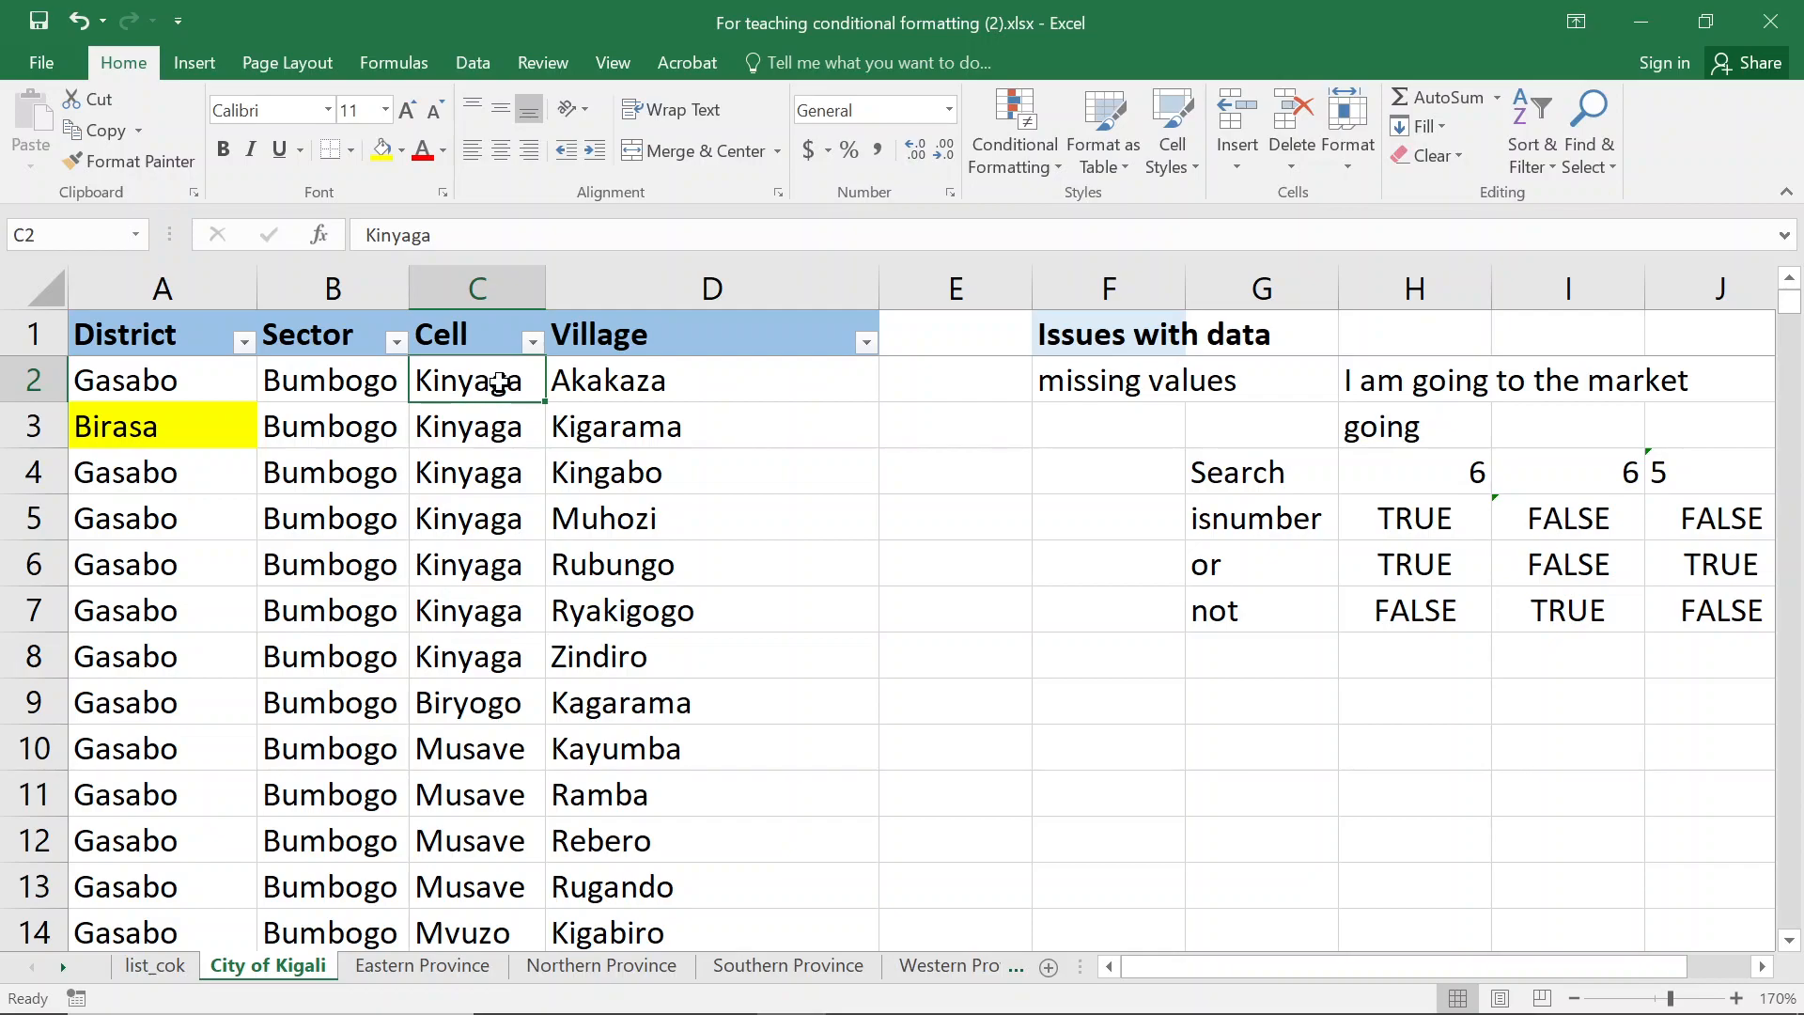
Search list_cok for "kinyaga" and select the matching entry in the Cell column
left_click(155, 965)
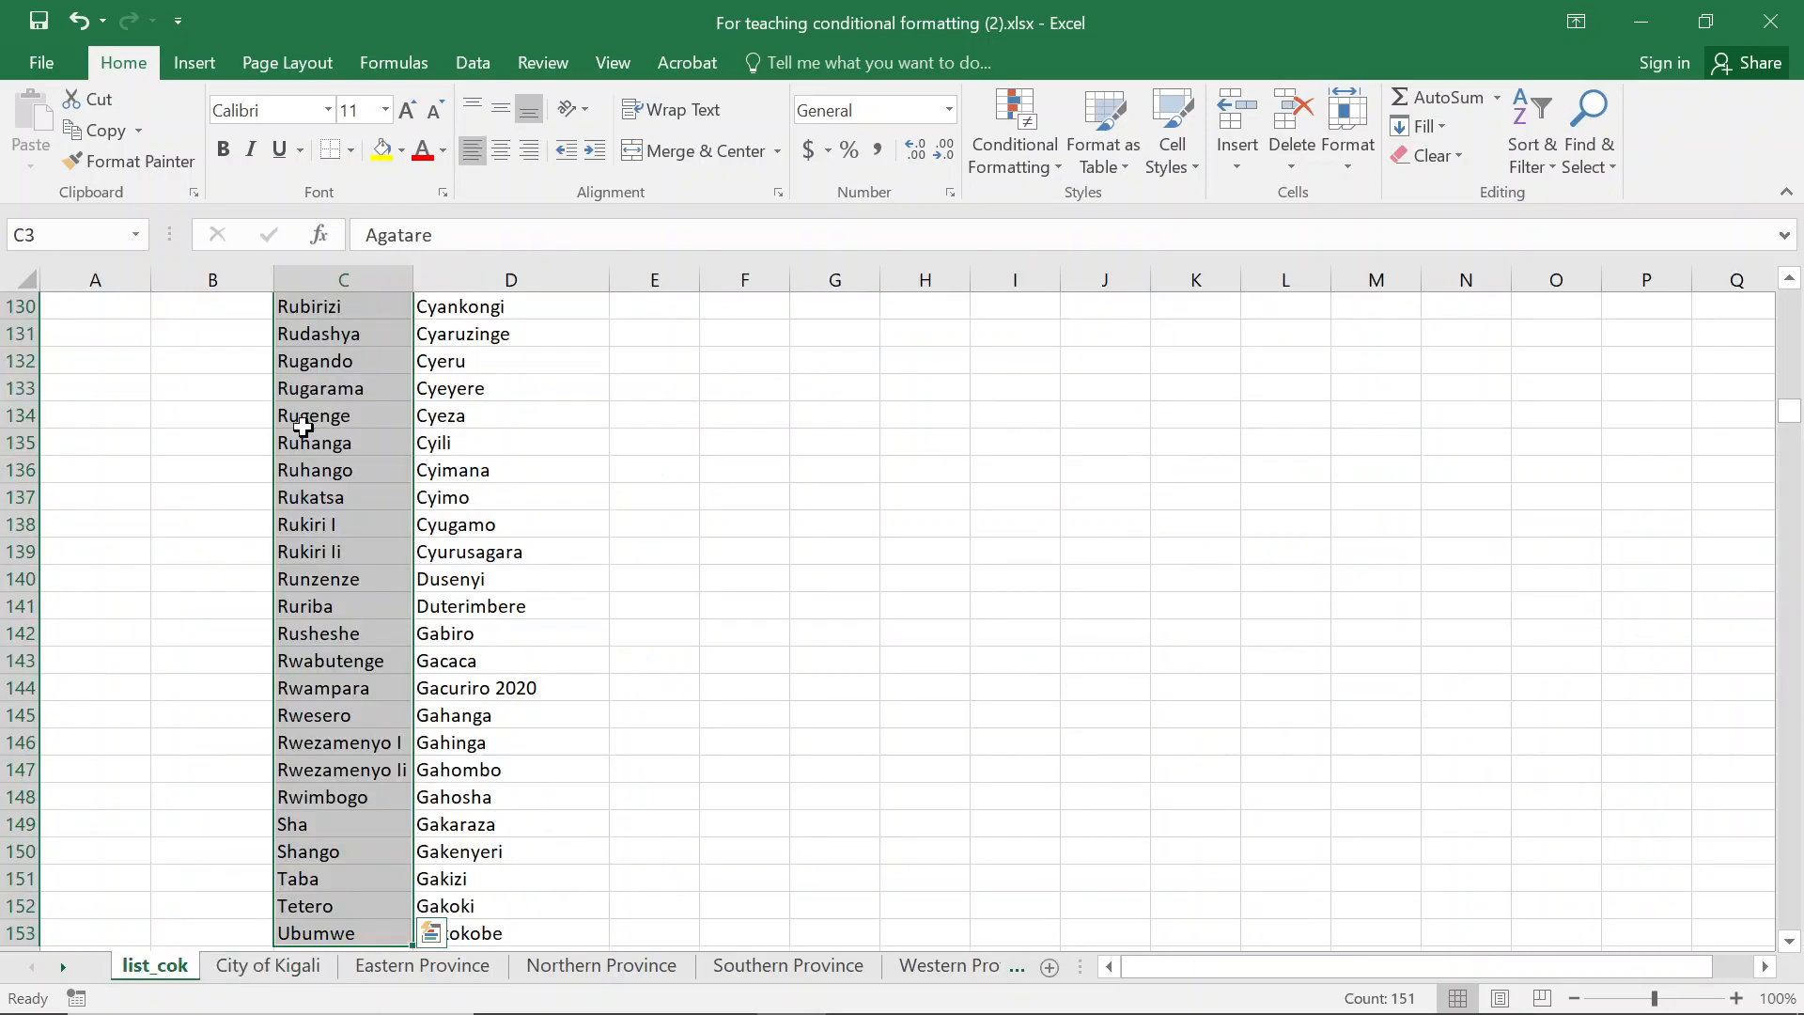
key("ctrl+f")
type("kinyaga")
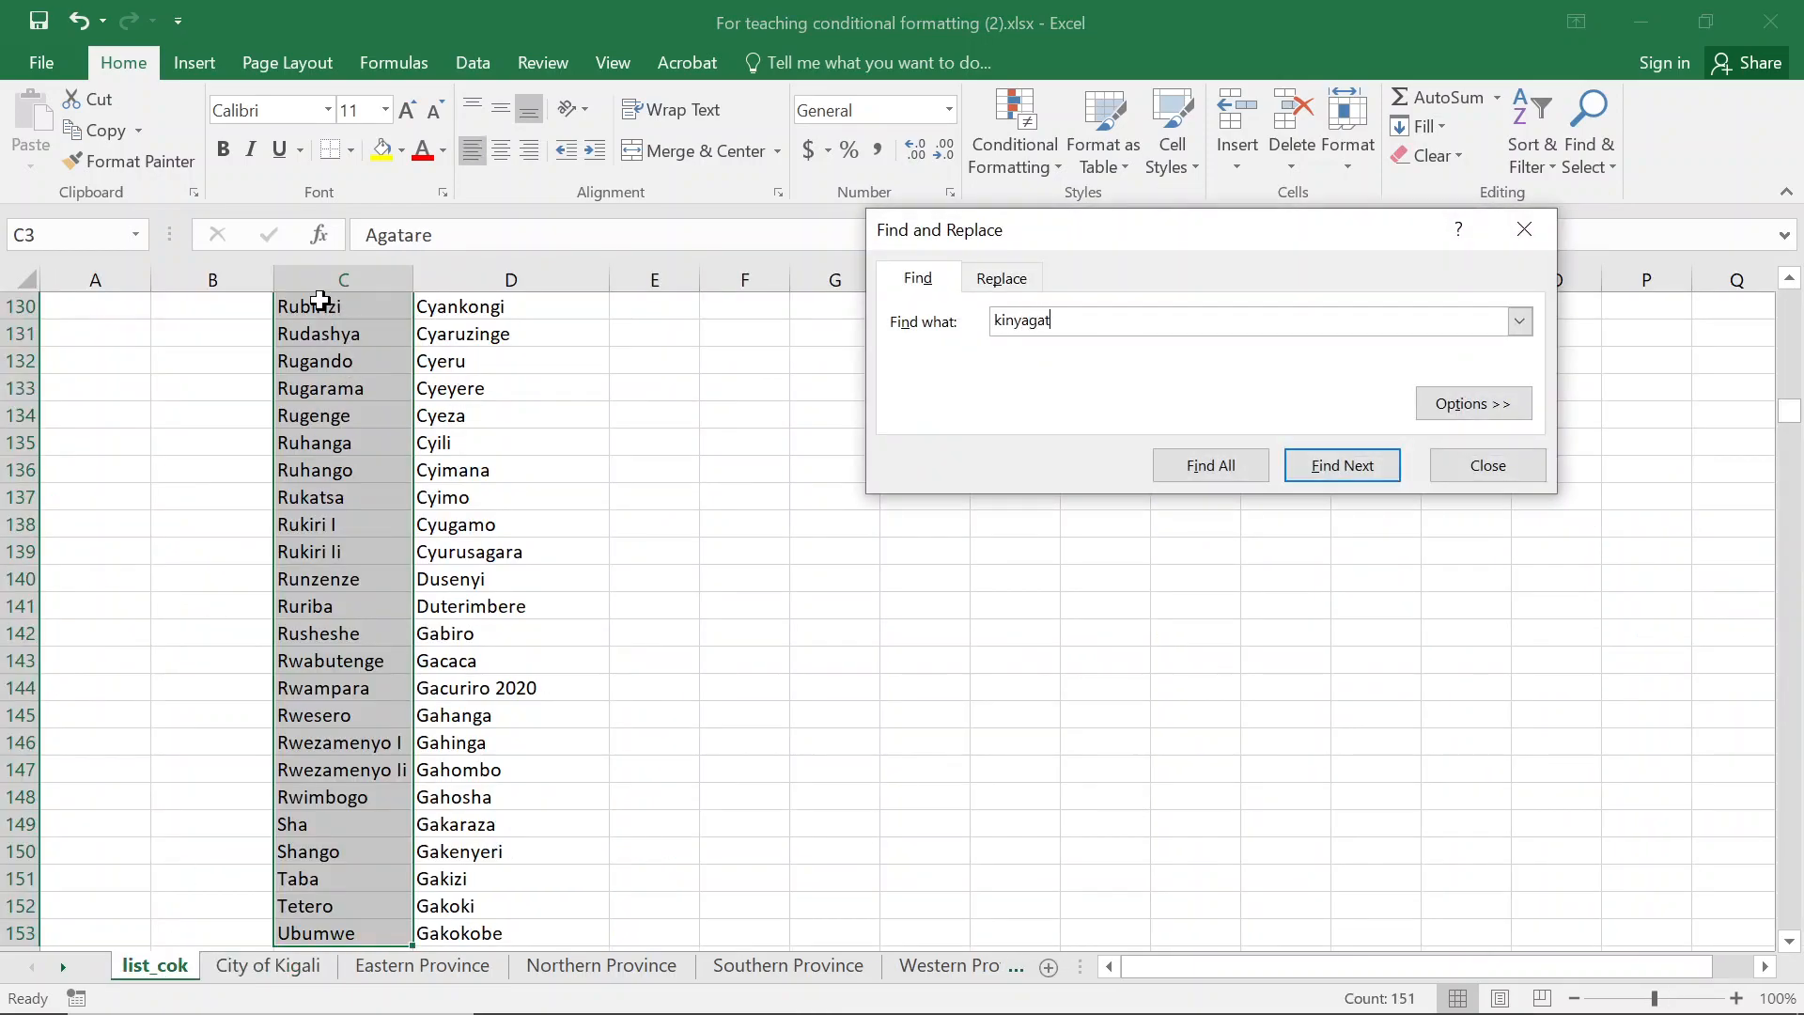
key("Return")
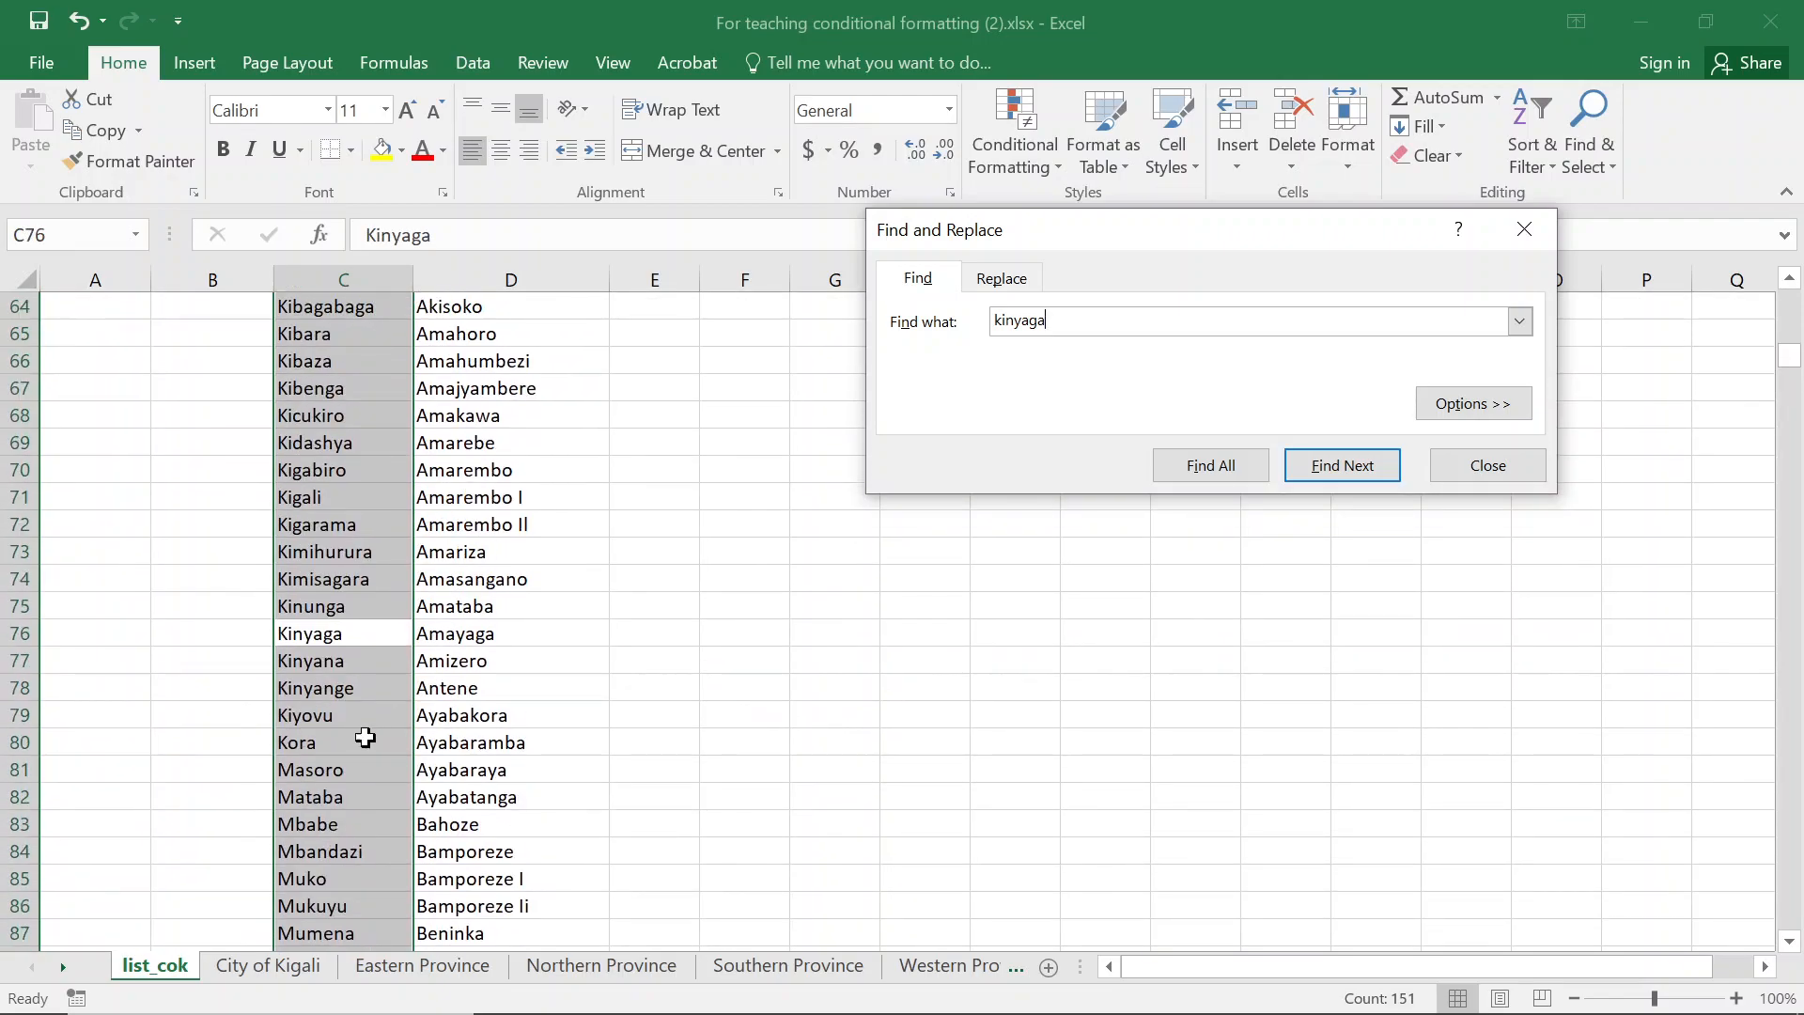
left_click(335, 642)
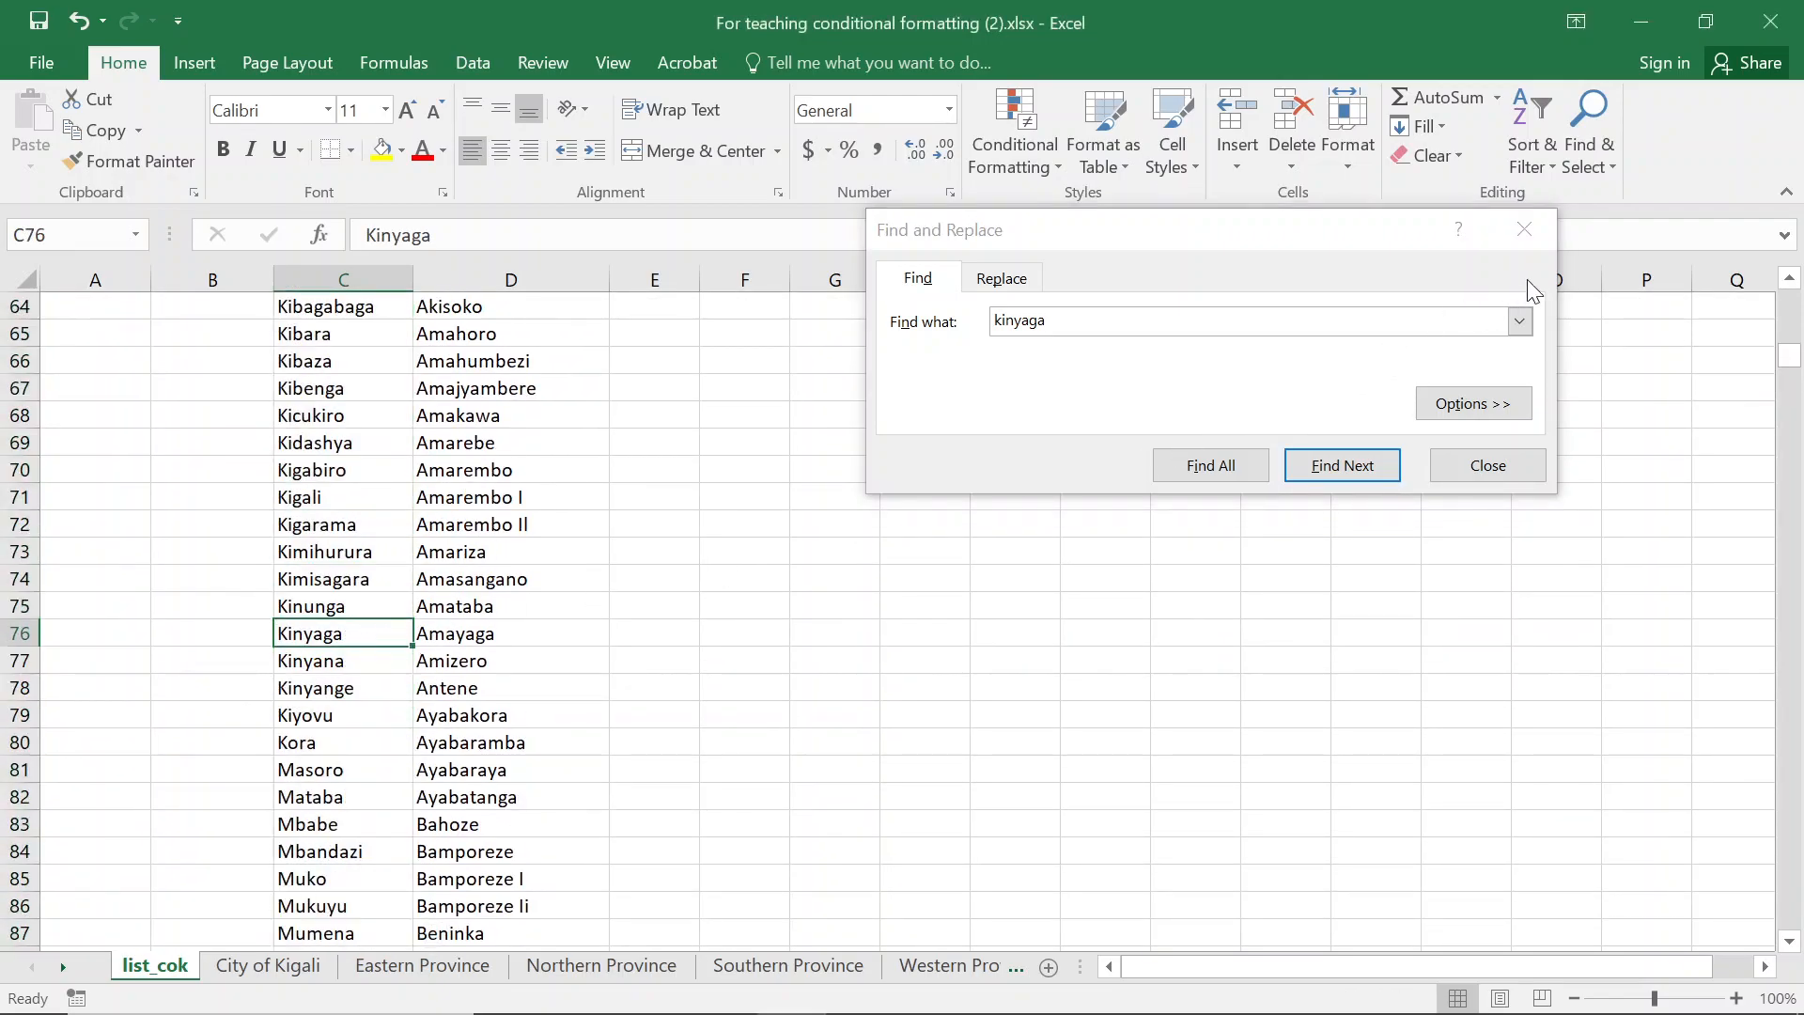
left_click(1522, 231)
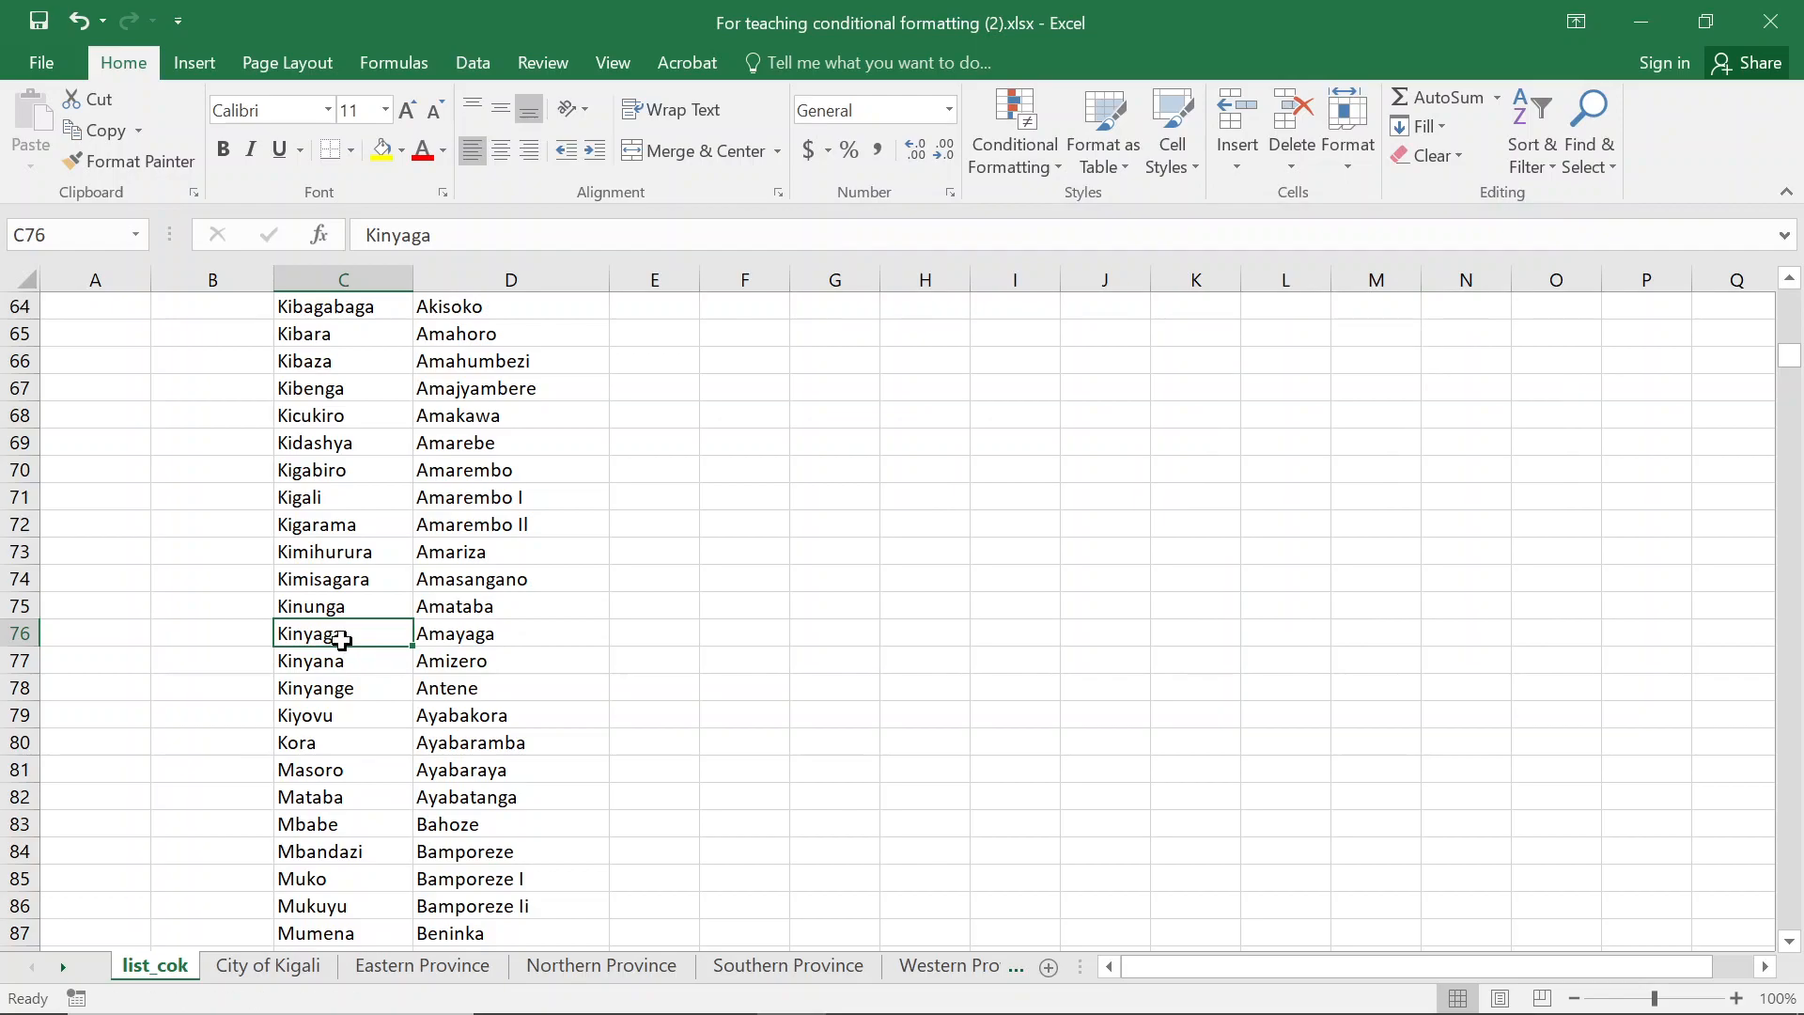
Replace the Kinyaga entry in C76 of list_cok with Birasa and check cell C2 on City of Kigali
type("Birasa")
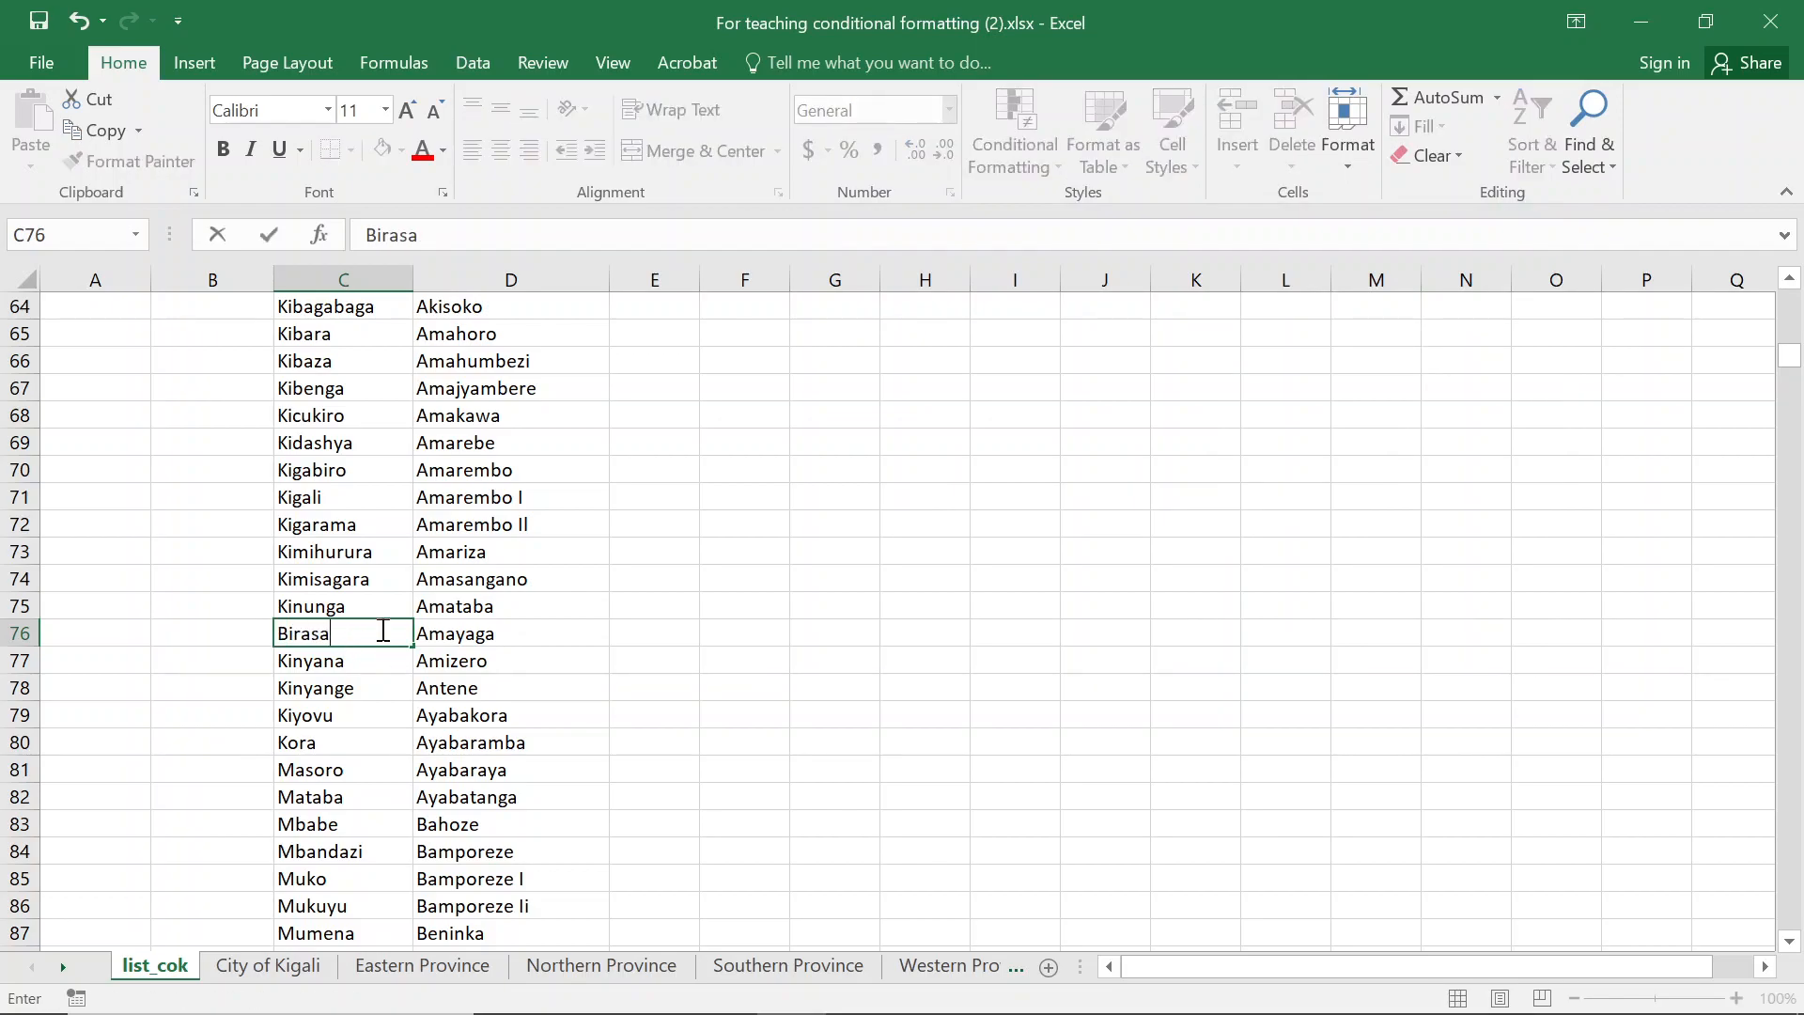
key("Return")
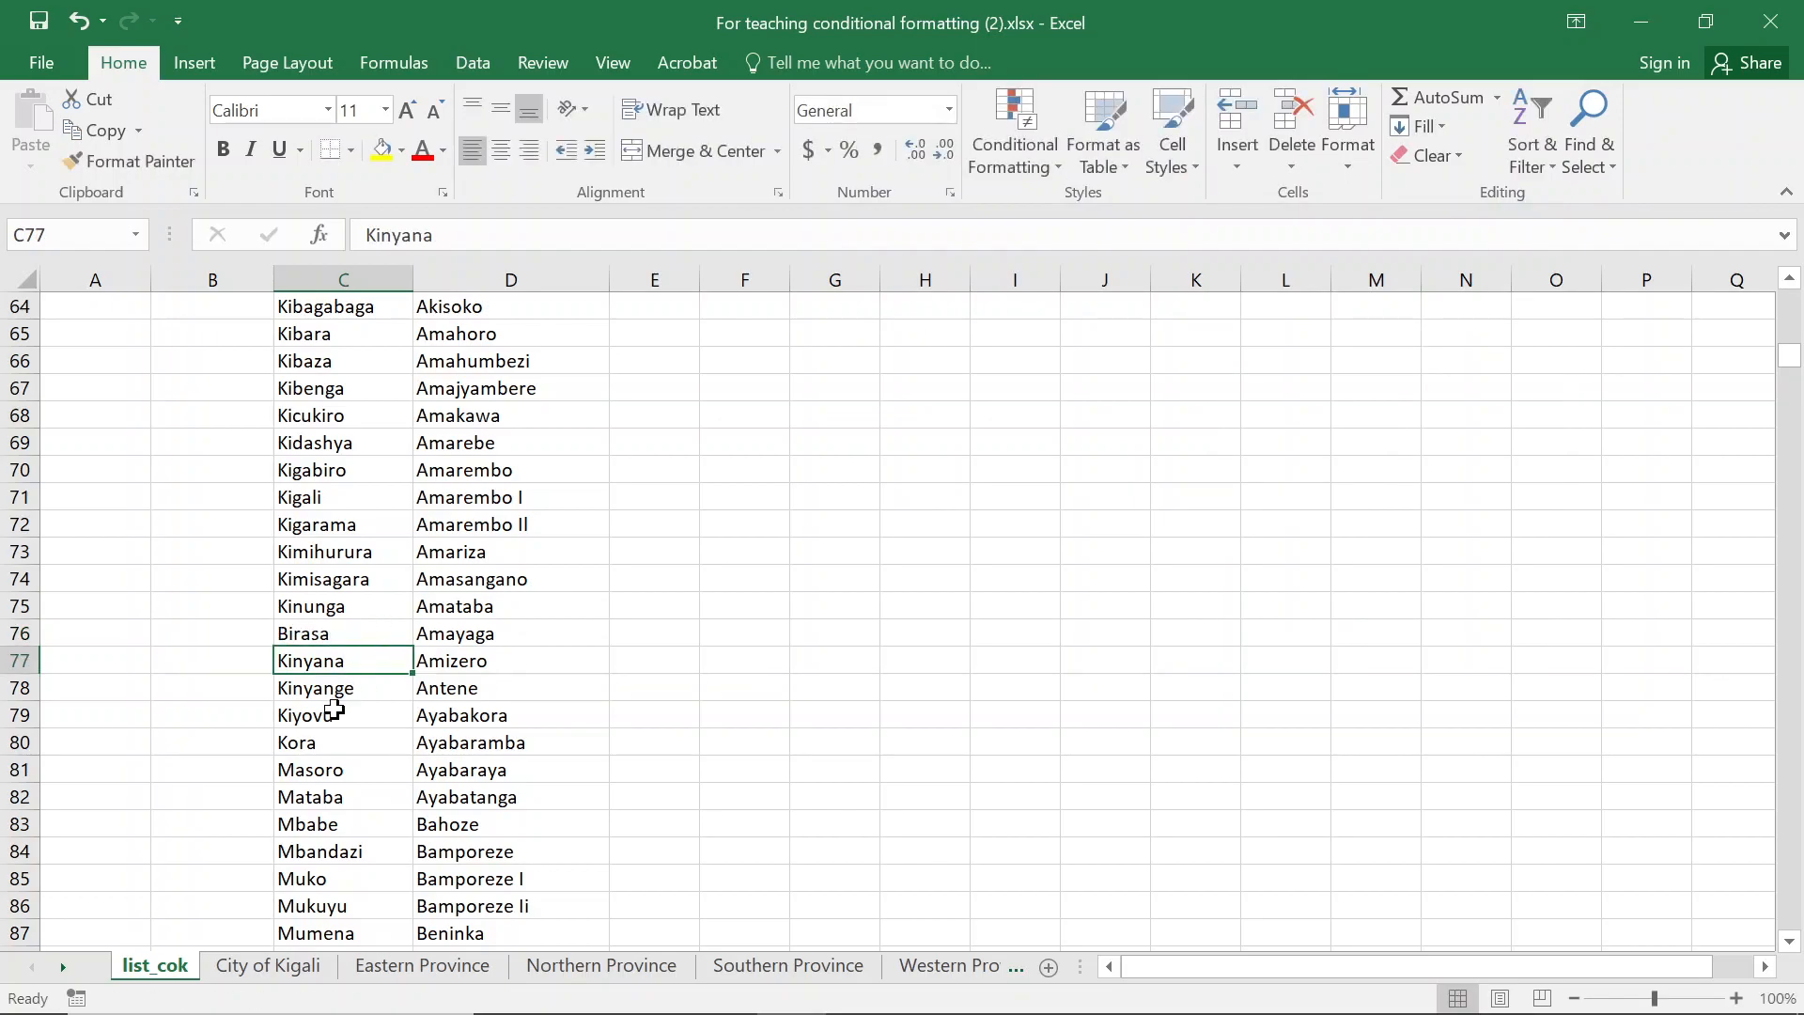
left_click(260, 966)
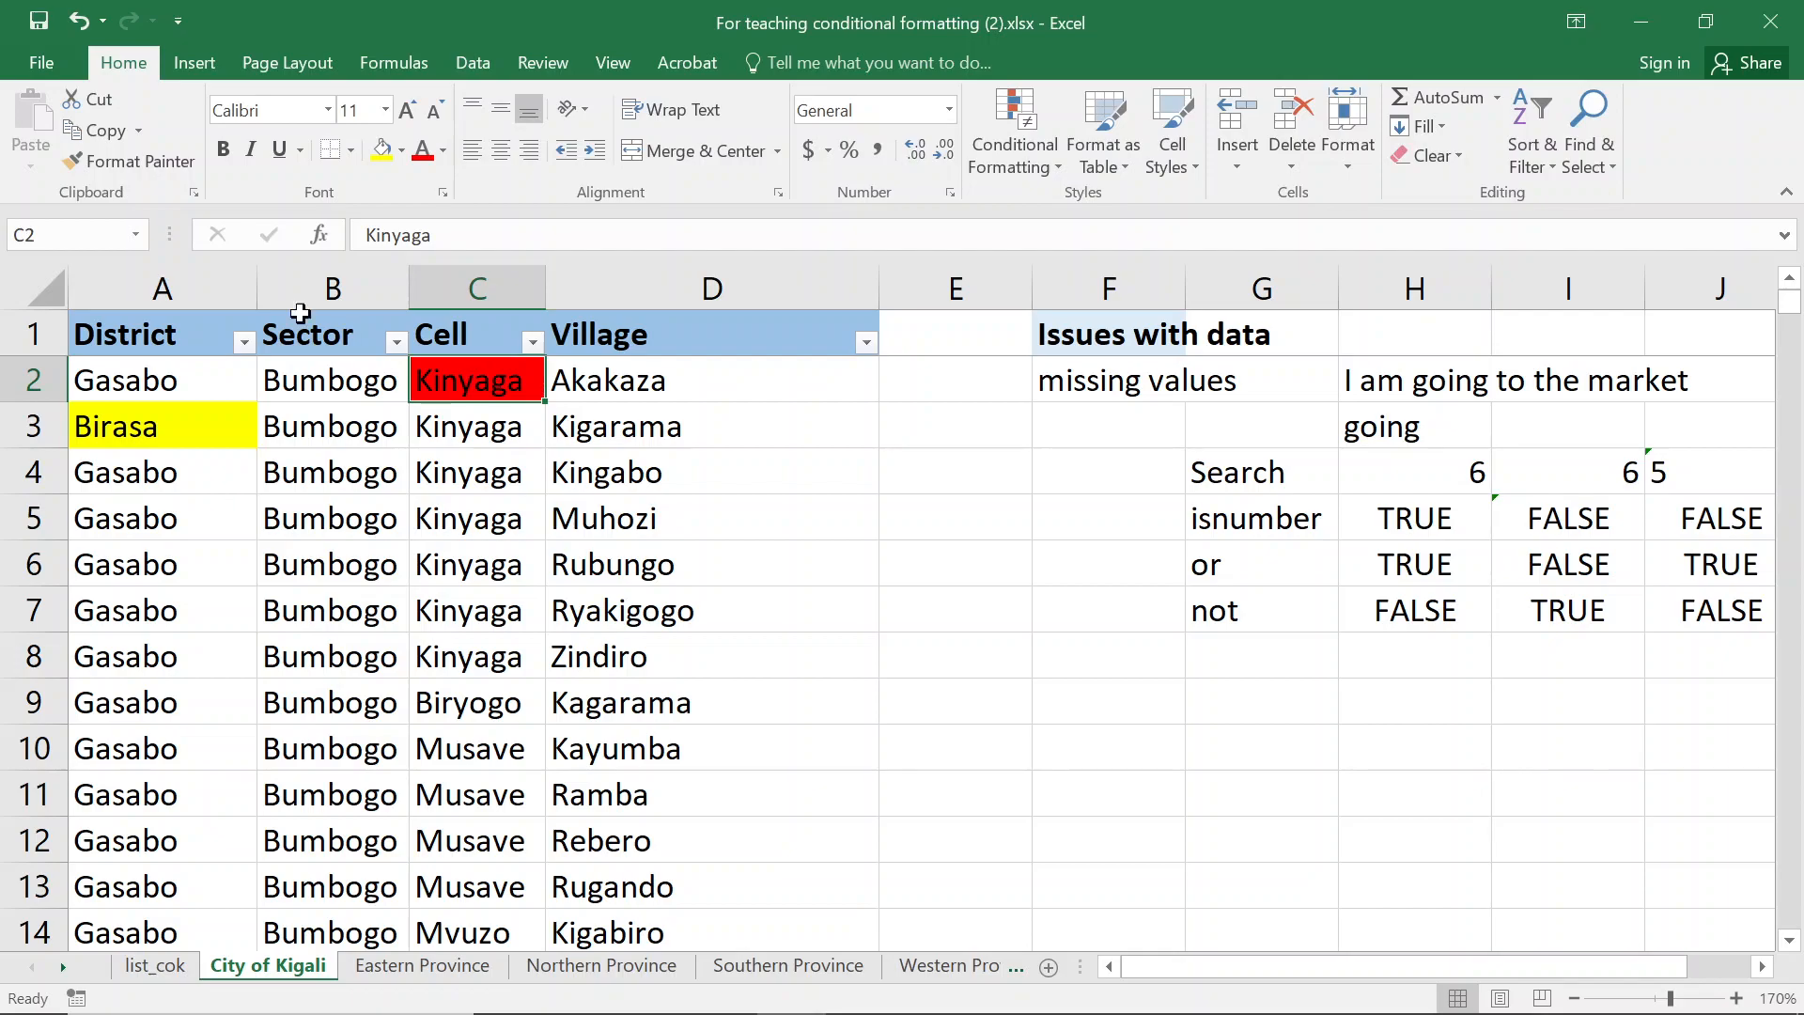
Copy the formatting of C2 down the whole Cell column to C1177 with Format Painter
left_click(141, 163)
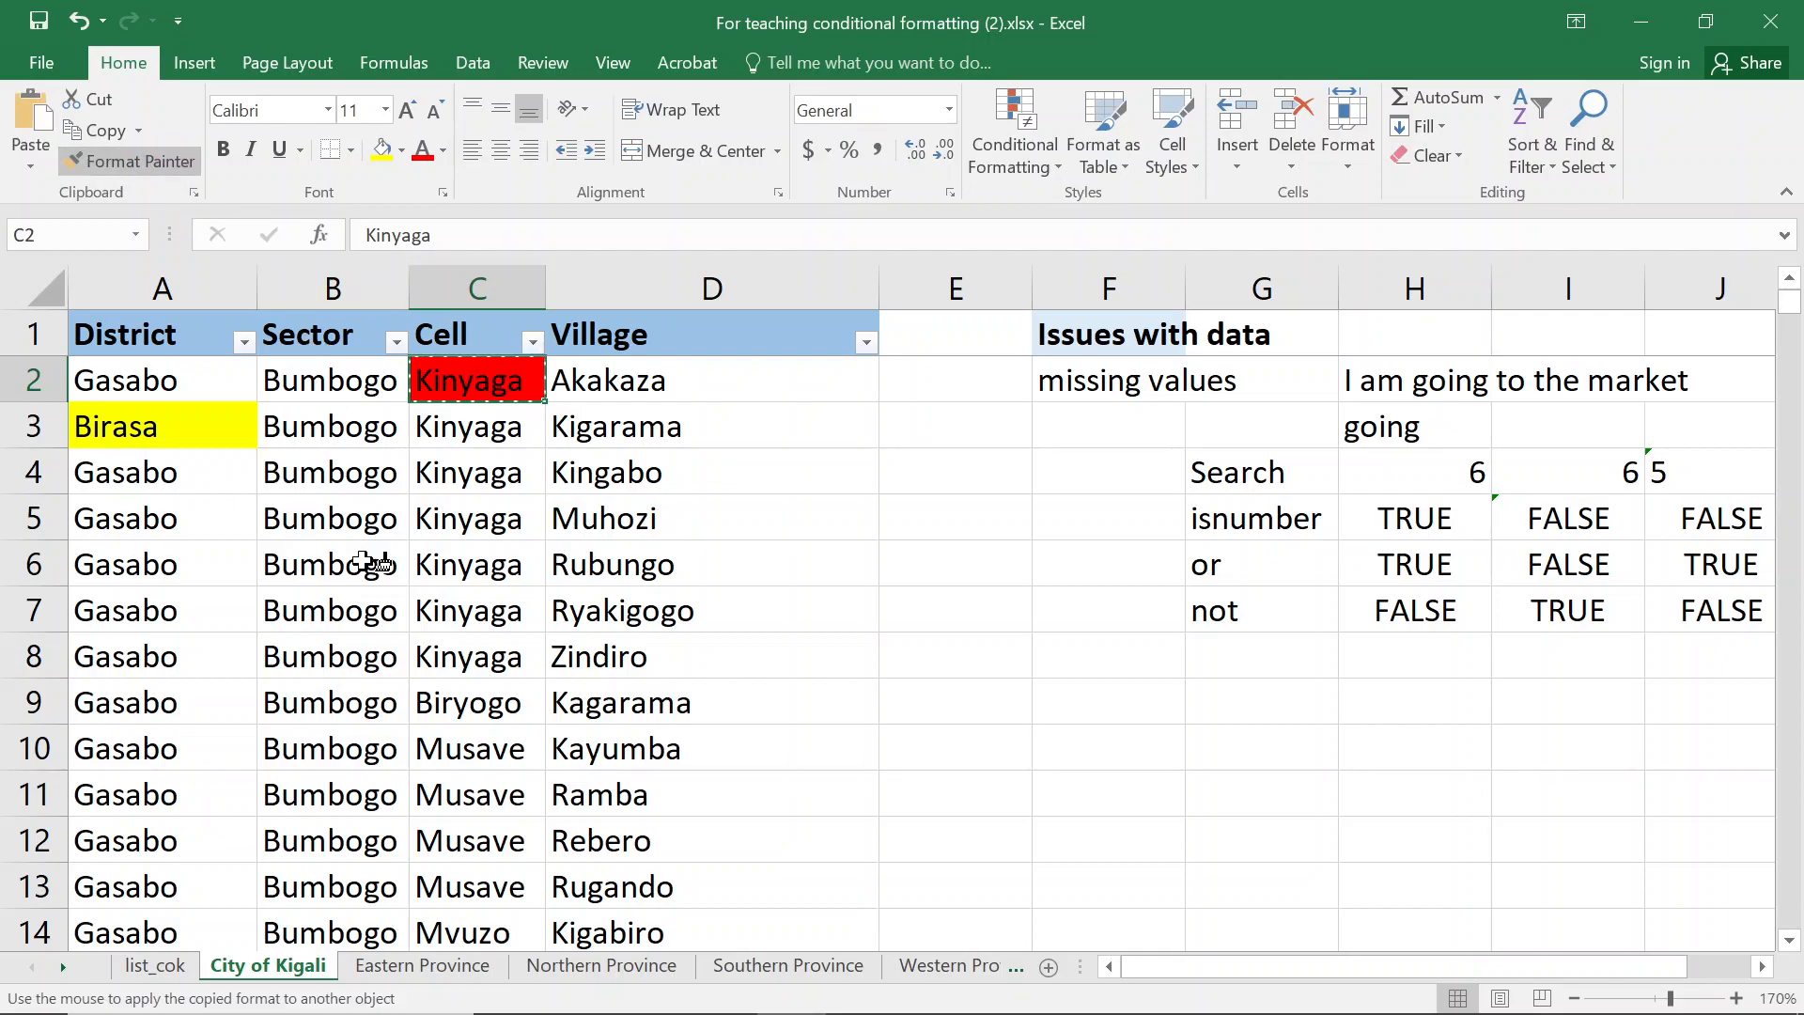
key("ctrl+shift+Down")
key("ctrl+shift+Down")
key("ctrl+shift+Down")
key("ctrl+shift+Down")
key("ctrl+shift+Down")
key("ctrl+shift+Down")
key("ctrl+shift+Down")
key("ctrl+shift+Down")
key("ctrl+shift+Down")
key("ctrl+shift+Down")
key("ctrl+shift+Down")
key("ctrl+shift+Down")
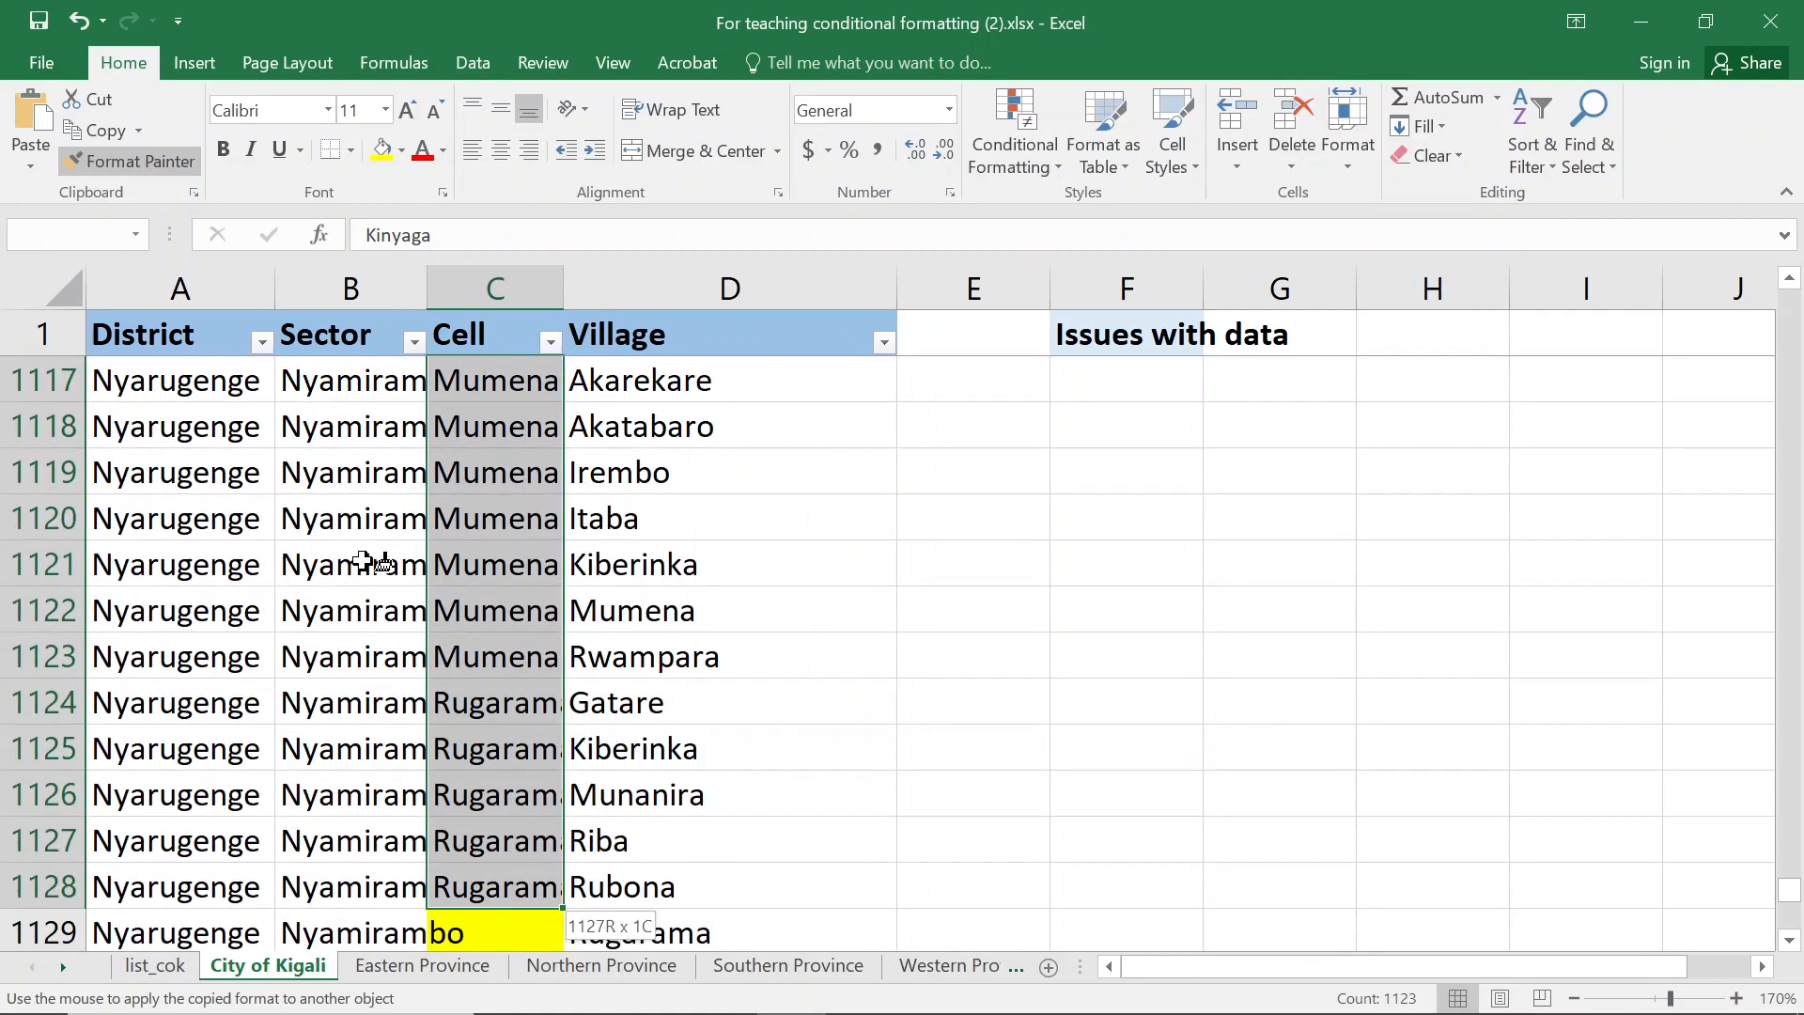
key("ctrl+shift+Down")
key("ctrl+shift+Down")
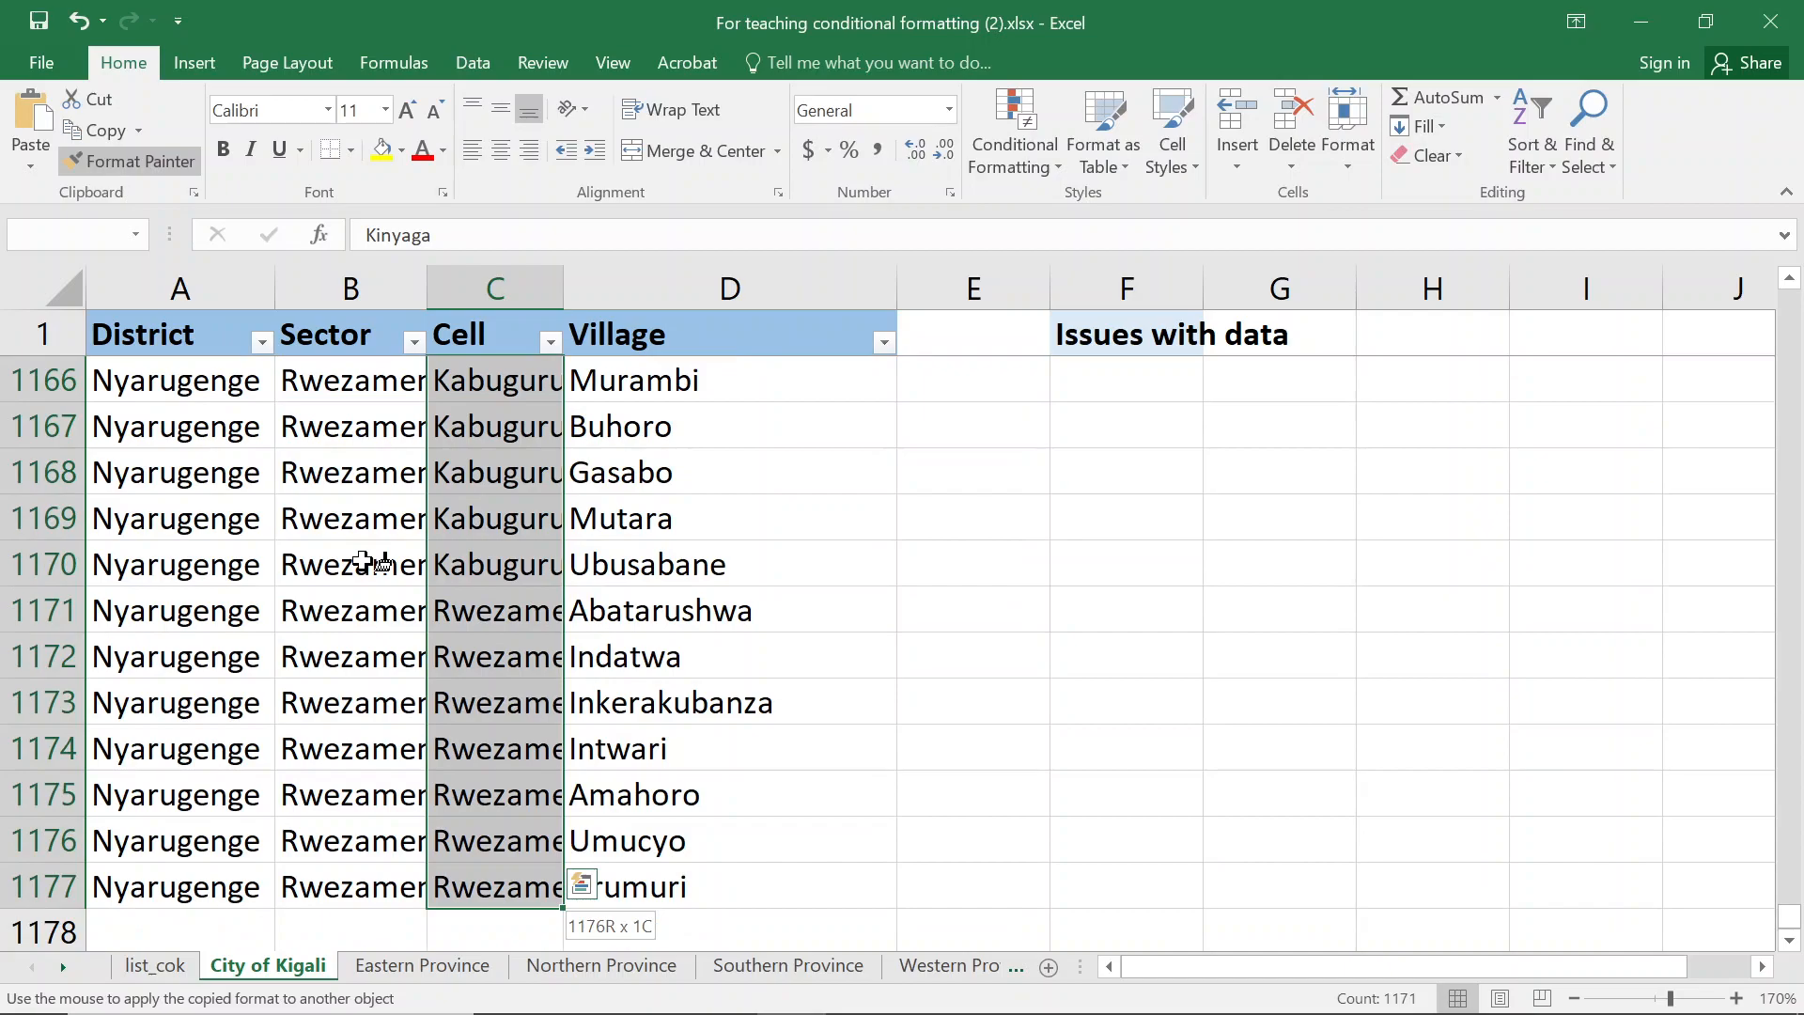
key("Escape")
Review the highlighting of the first Cell column entries on City of Kigali, from the header down to C9
left_click(490, 335)
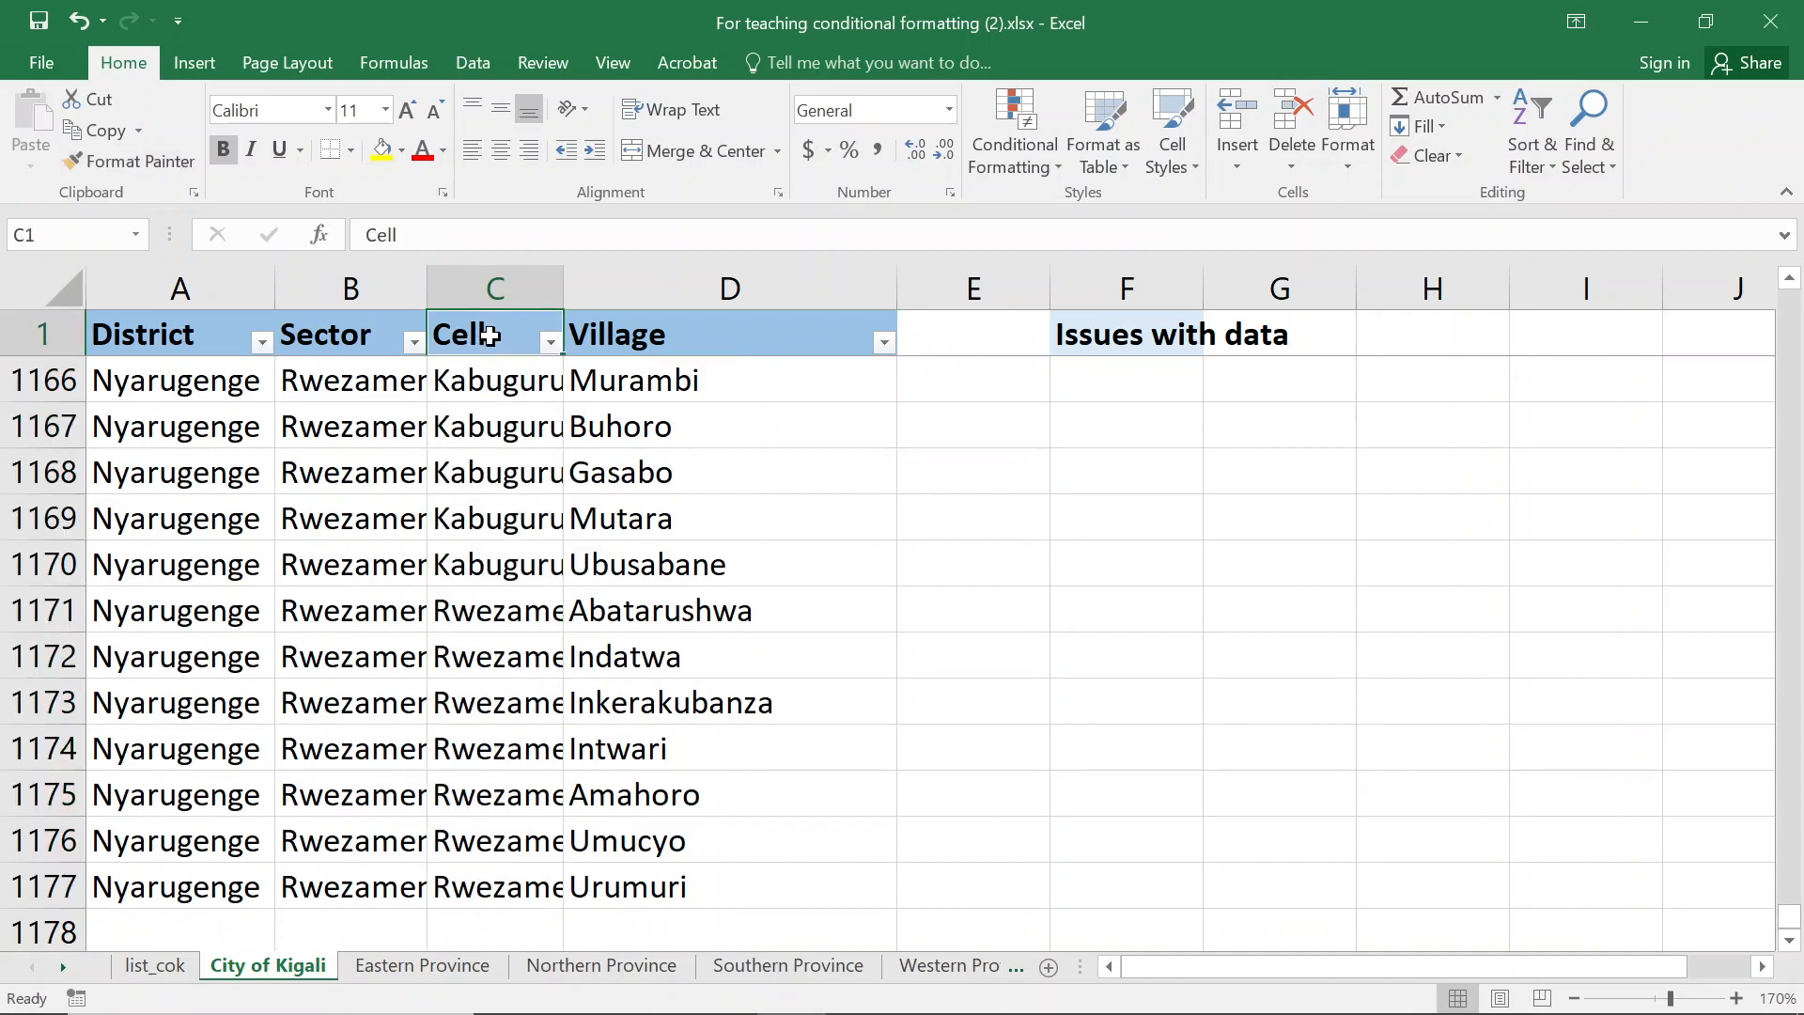
key("Down")
key("Down")
key("Down")
key("Down")
key("Down")
key("Down")
key("Down")
key("Down")
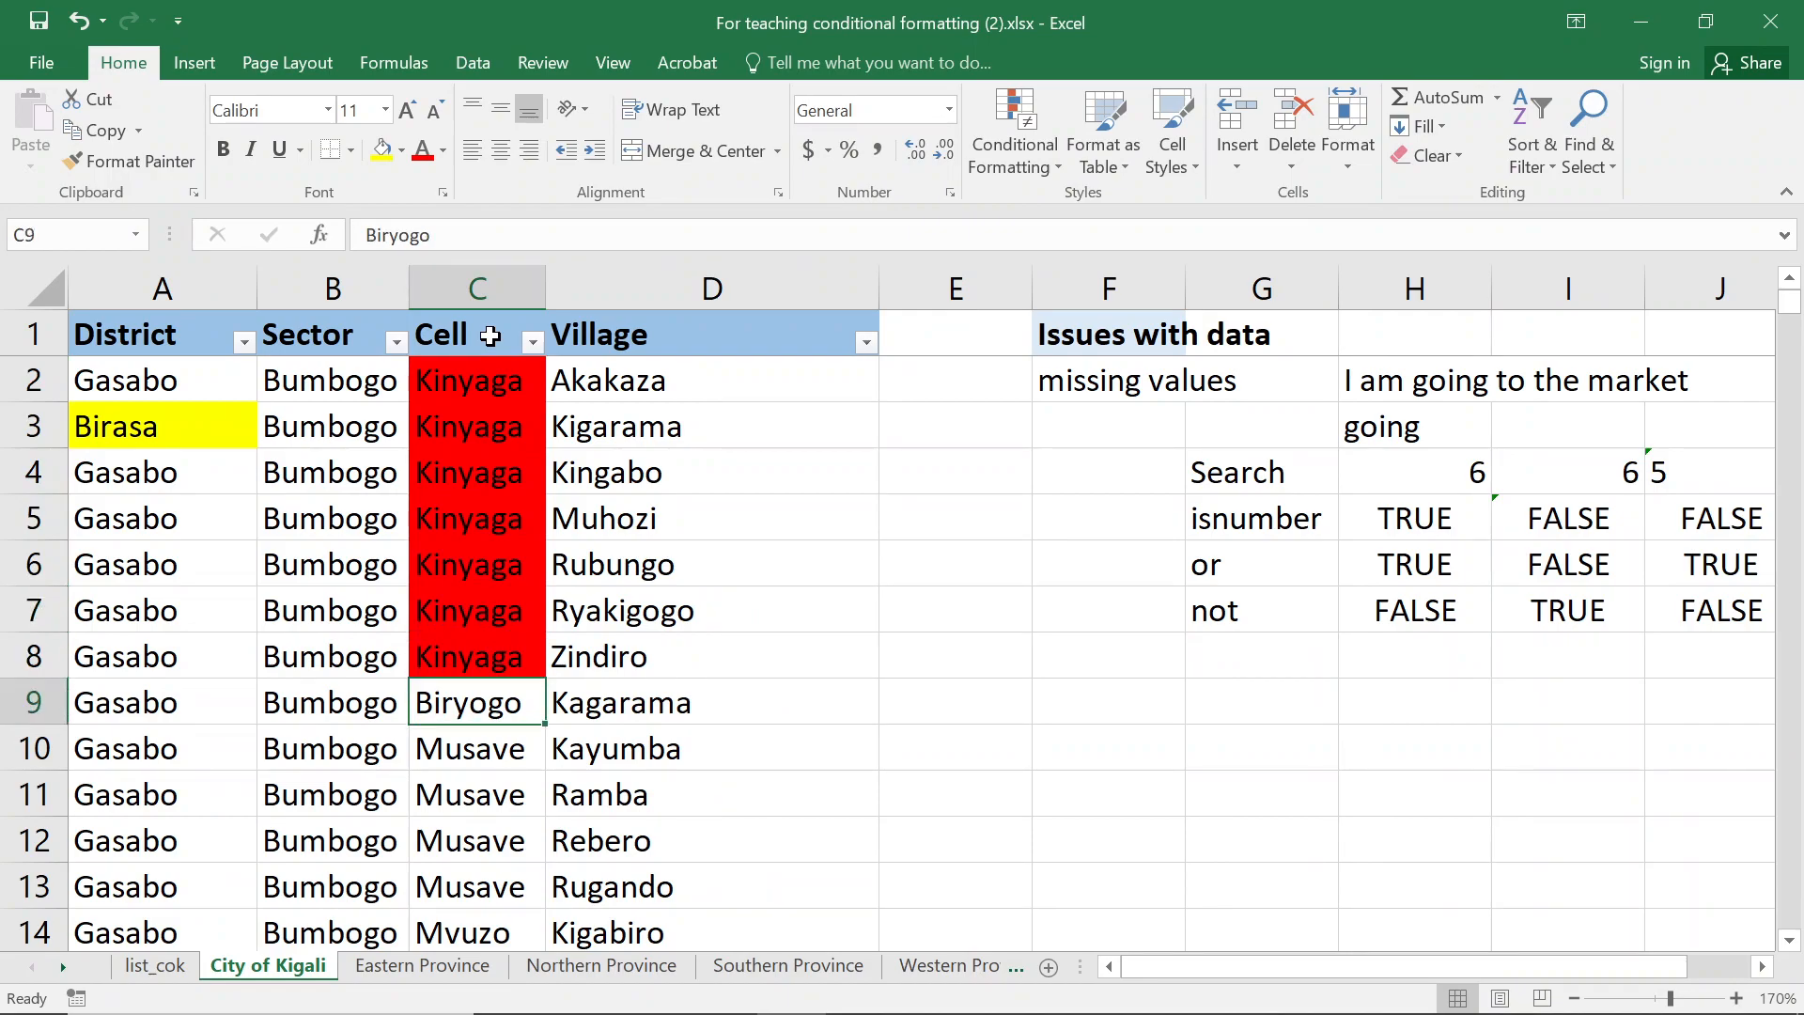
key("Up")
key("Up")
key("Up")
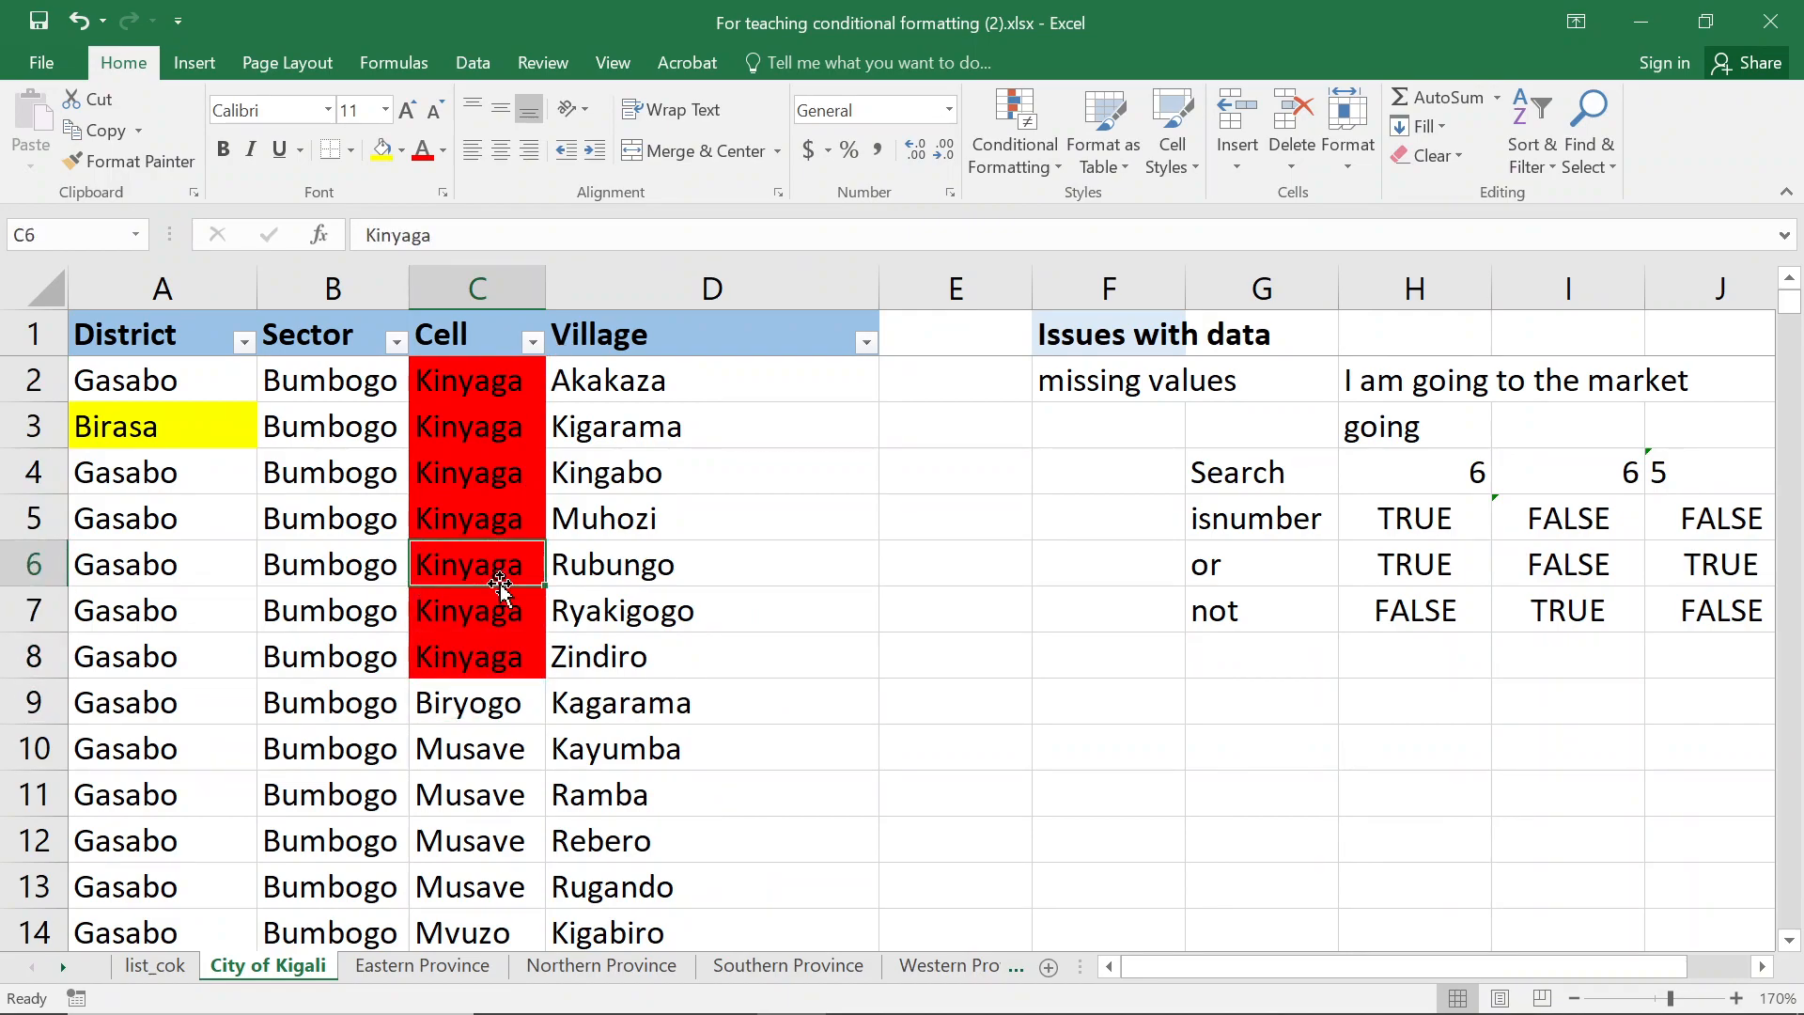
Restore the name Kinyaga in cell C76 of list_cok
left_click(155, 965)
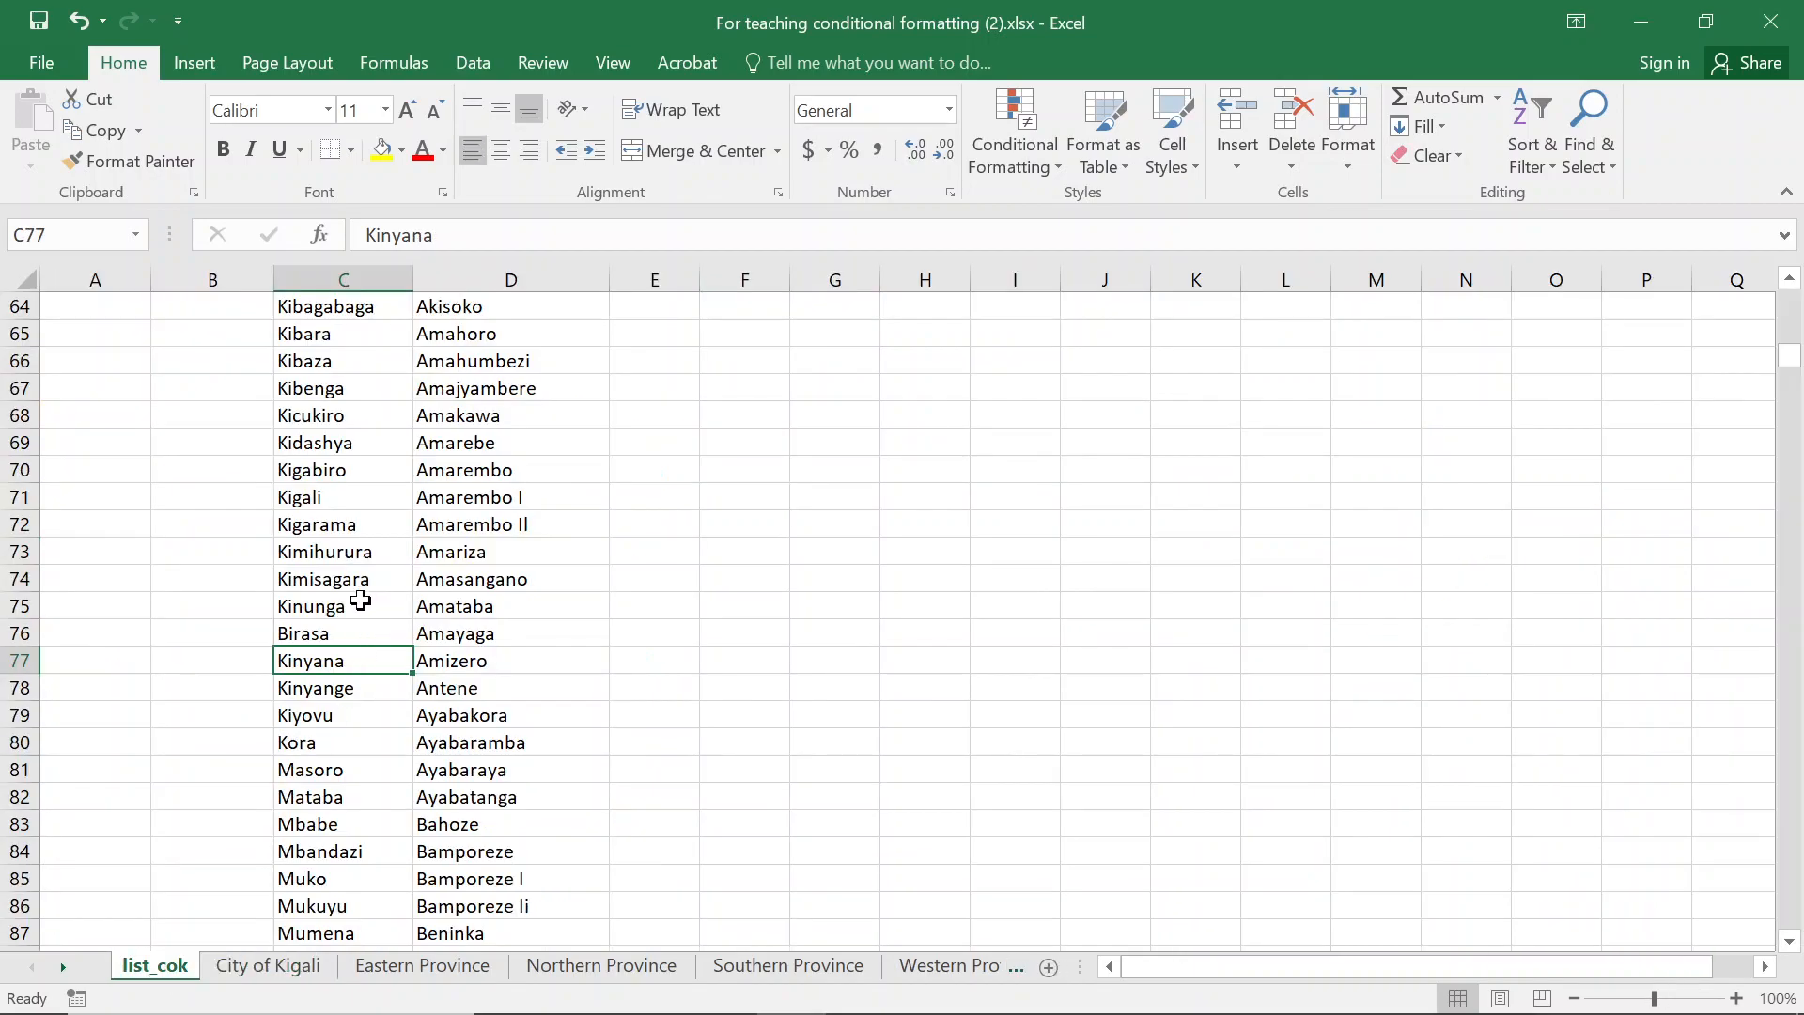
left_click(336, 637)
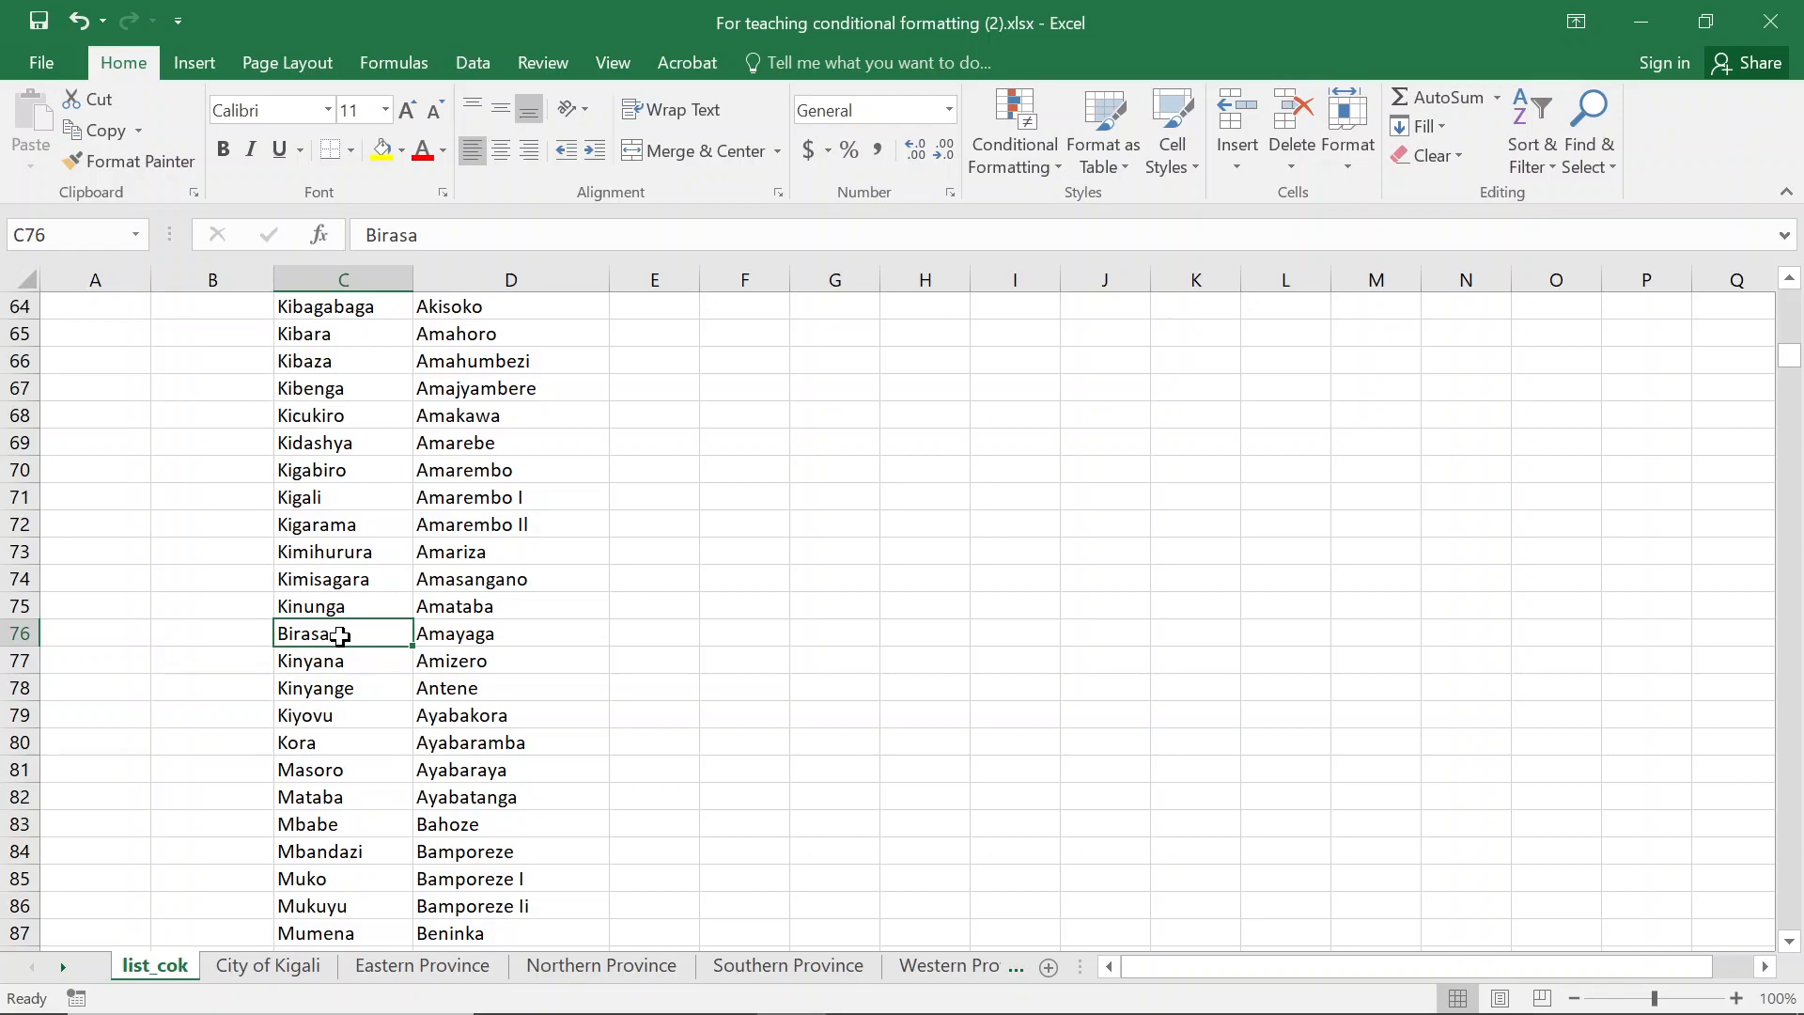
type("Kinyaga")
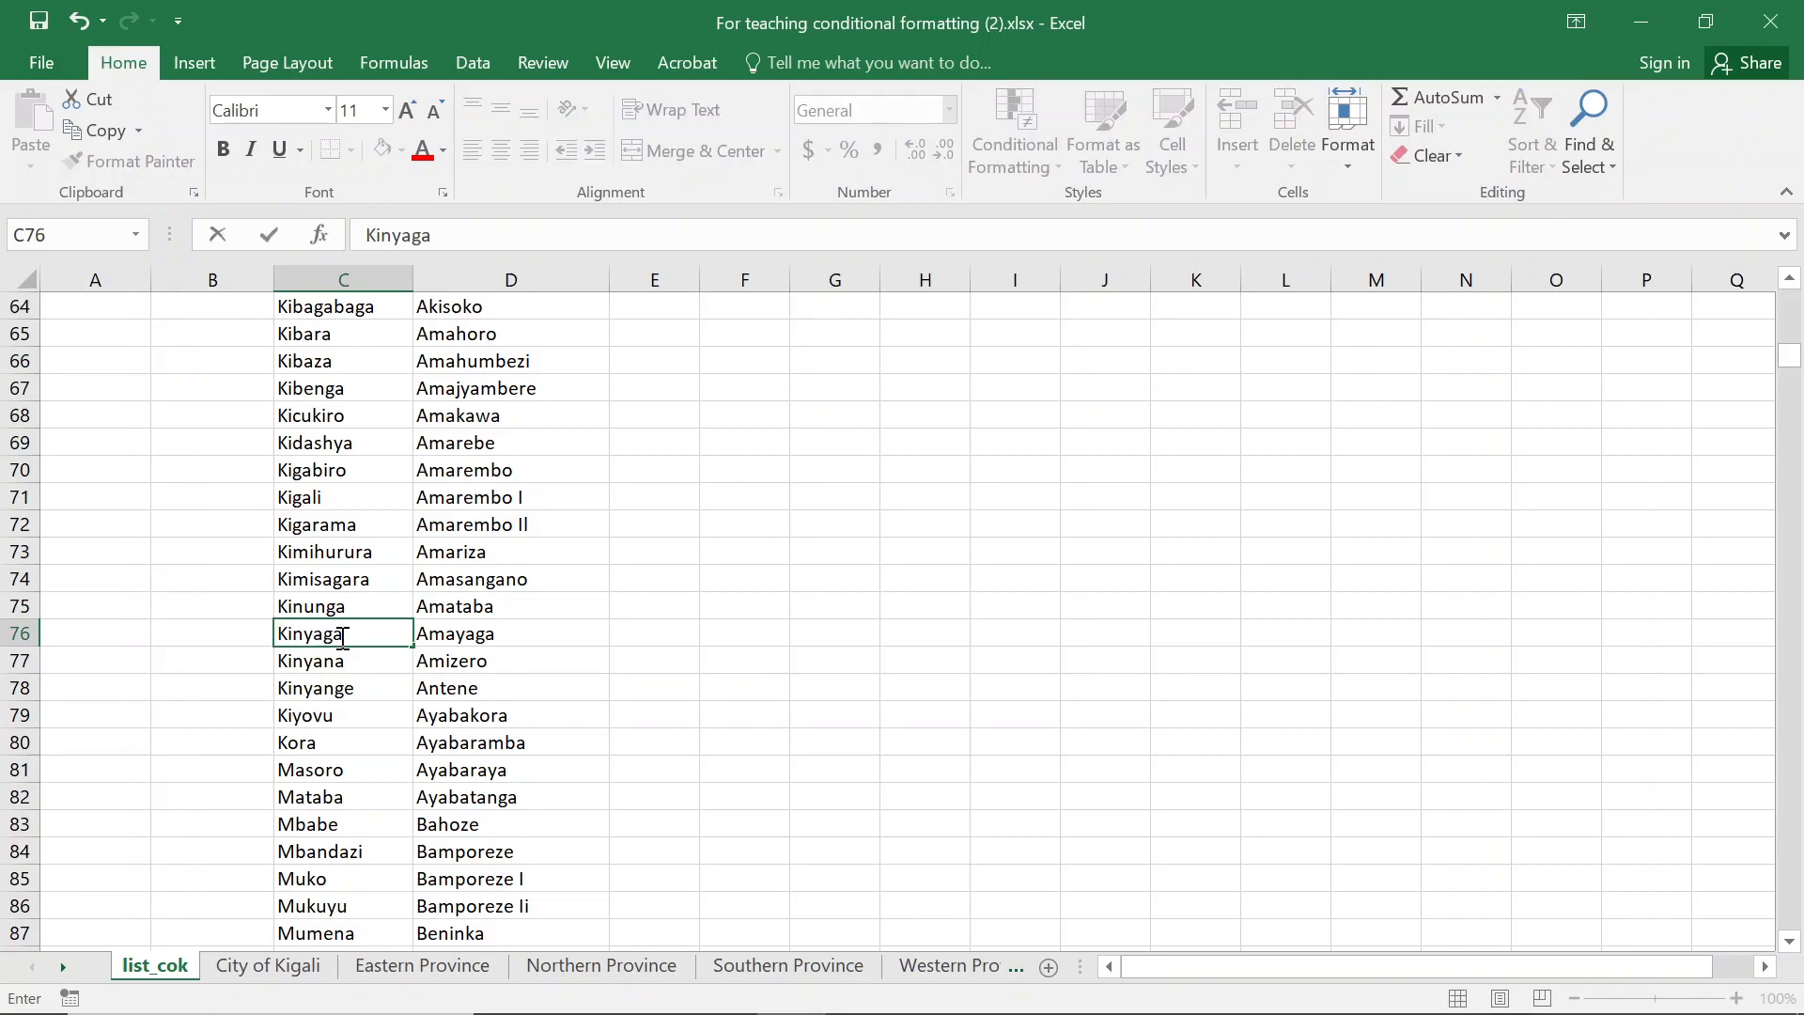
key("Return")
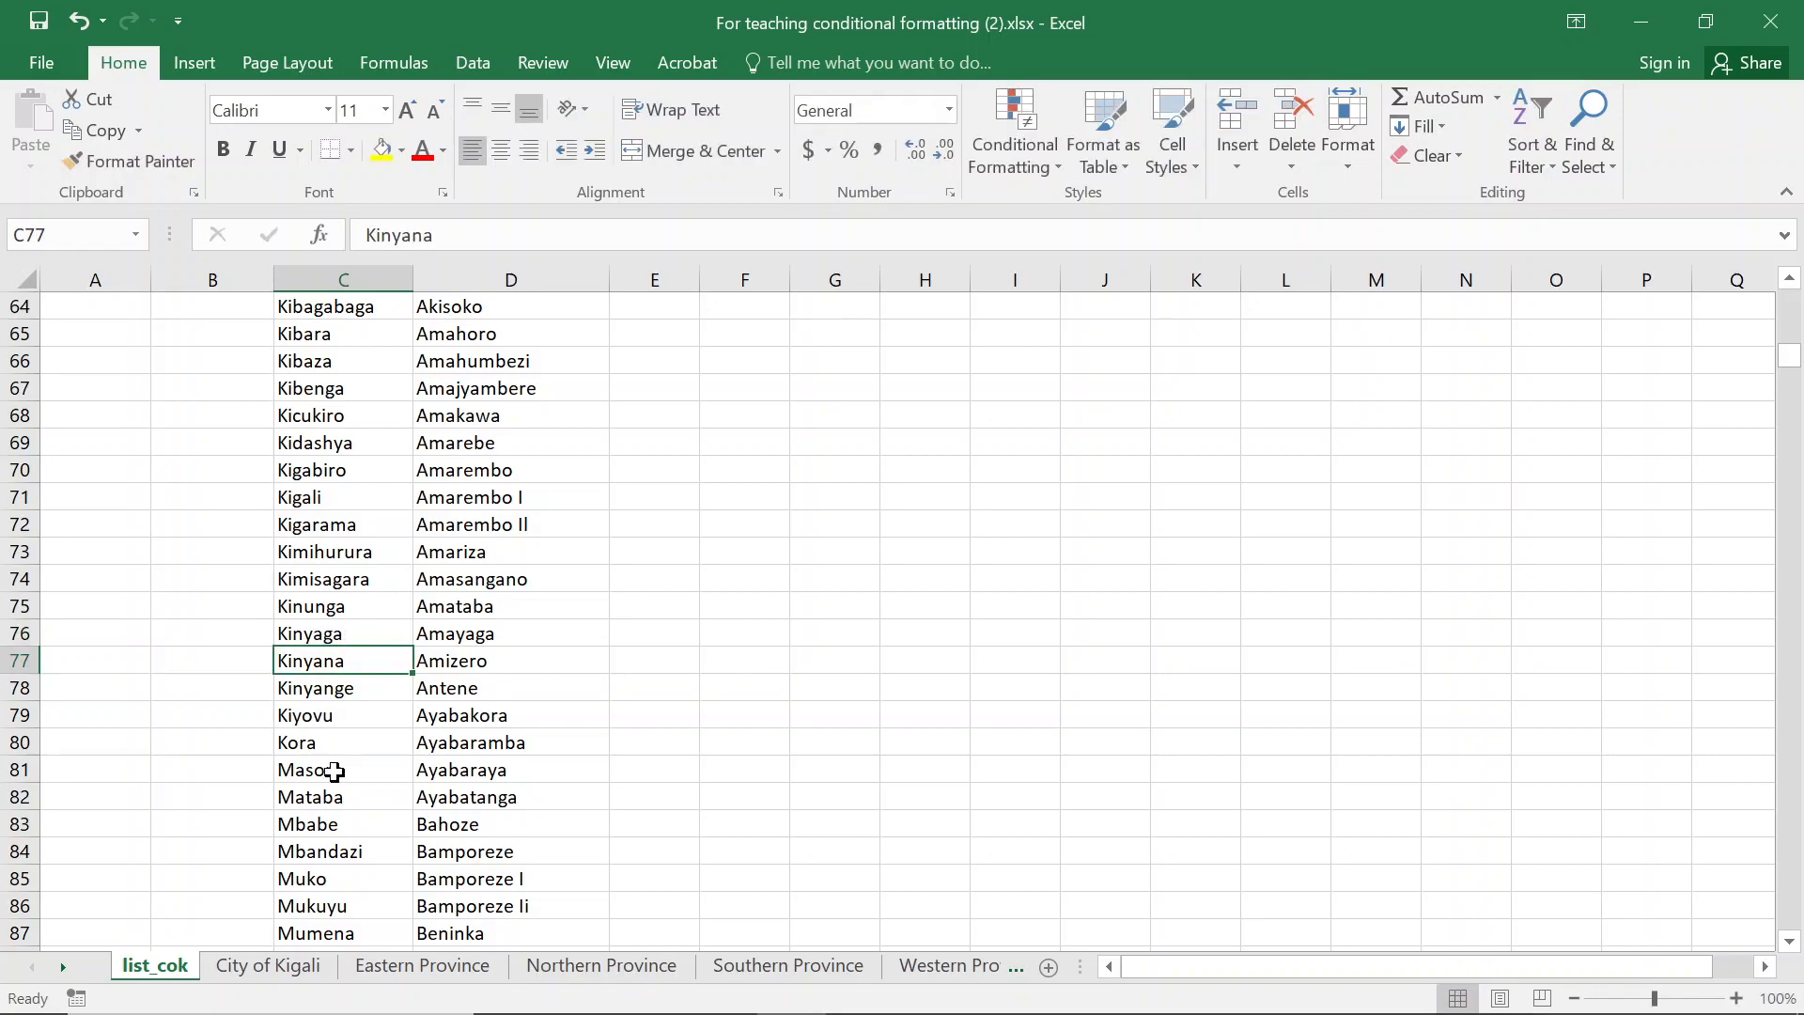
Check the highlighting of the Kinyaga cells C2:C8 on City of Kigali and return to the list_cok reference list
left_click(251, 959)
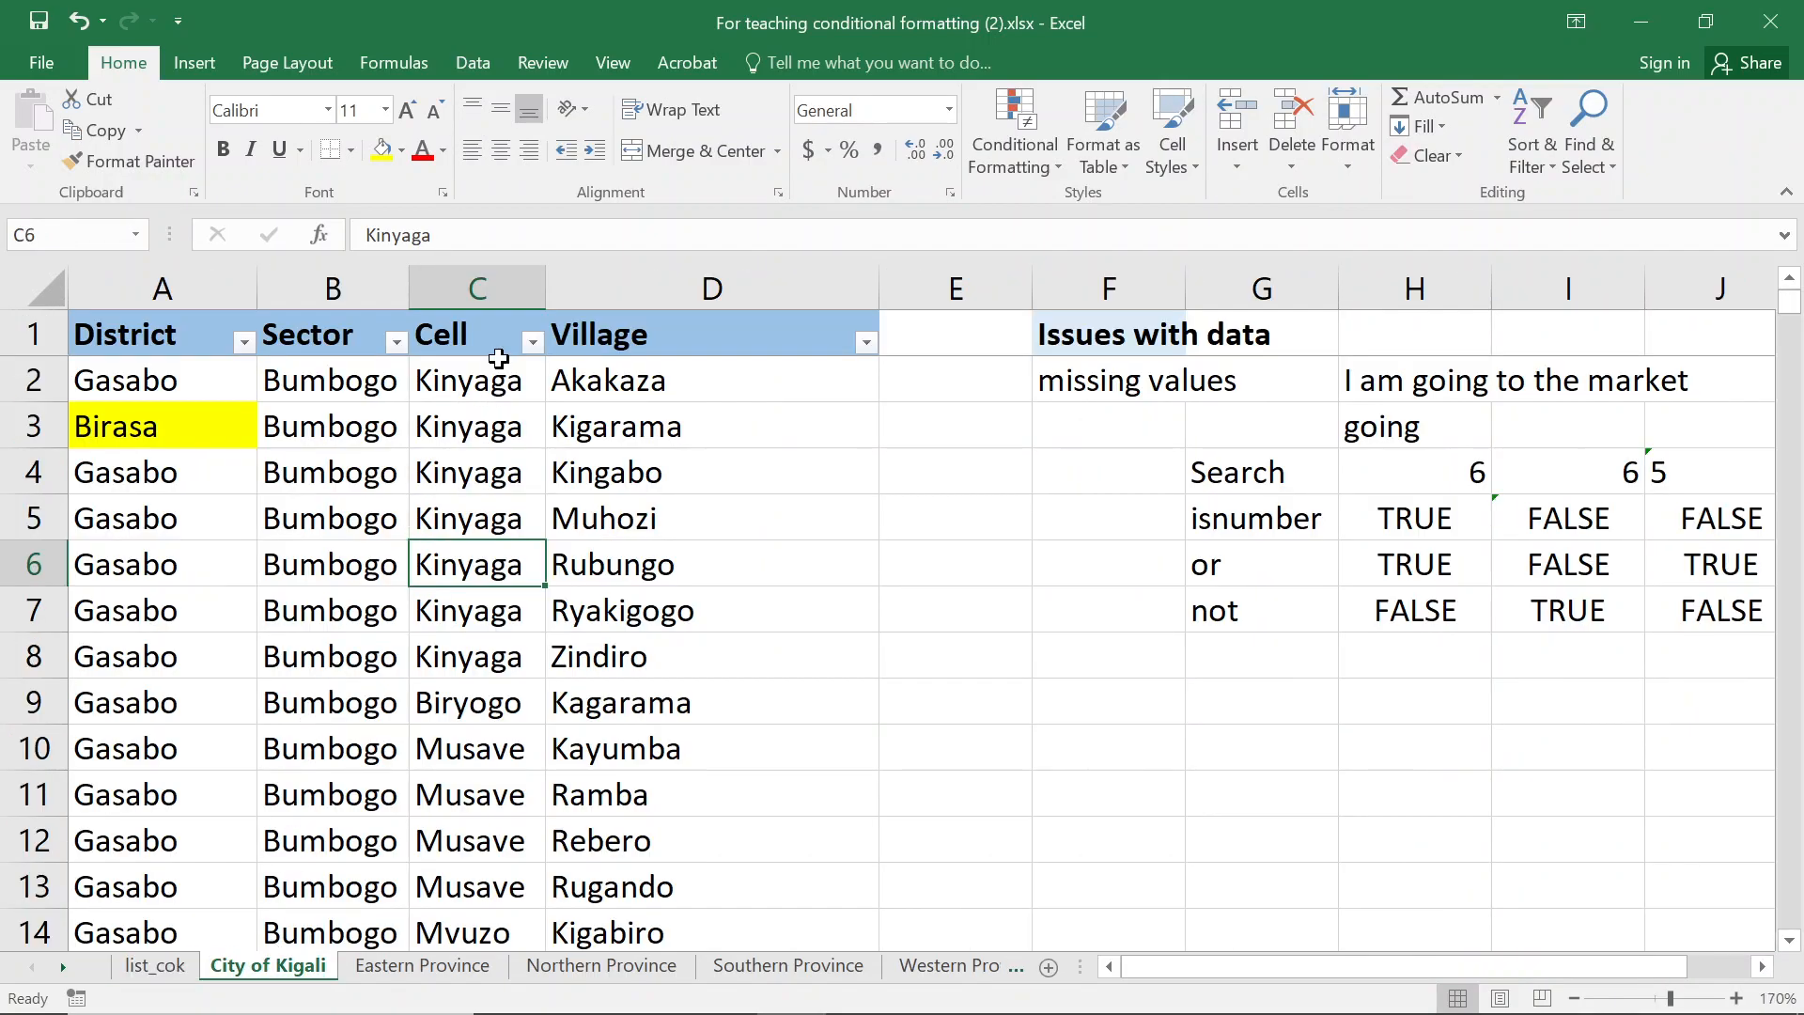
left_click_drag(488, 376, 487, 639)
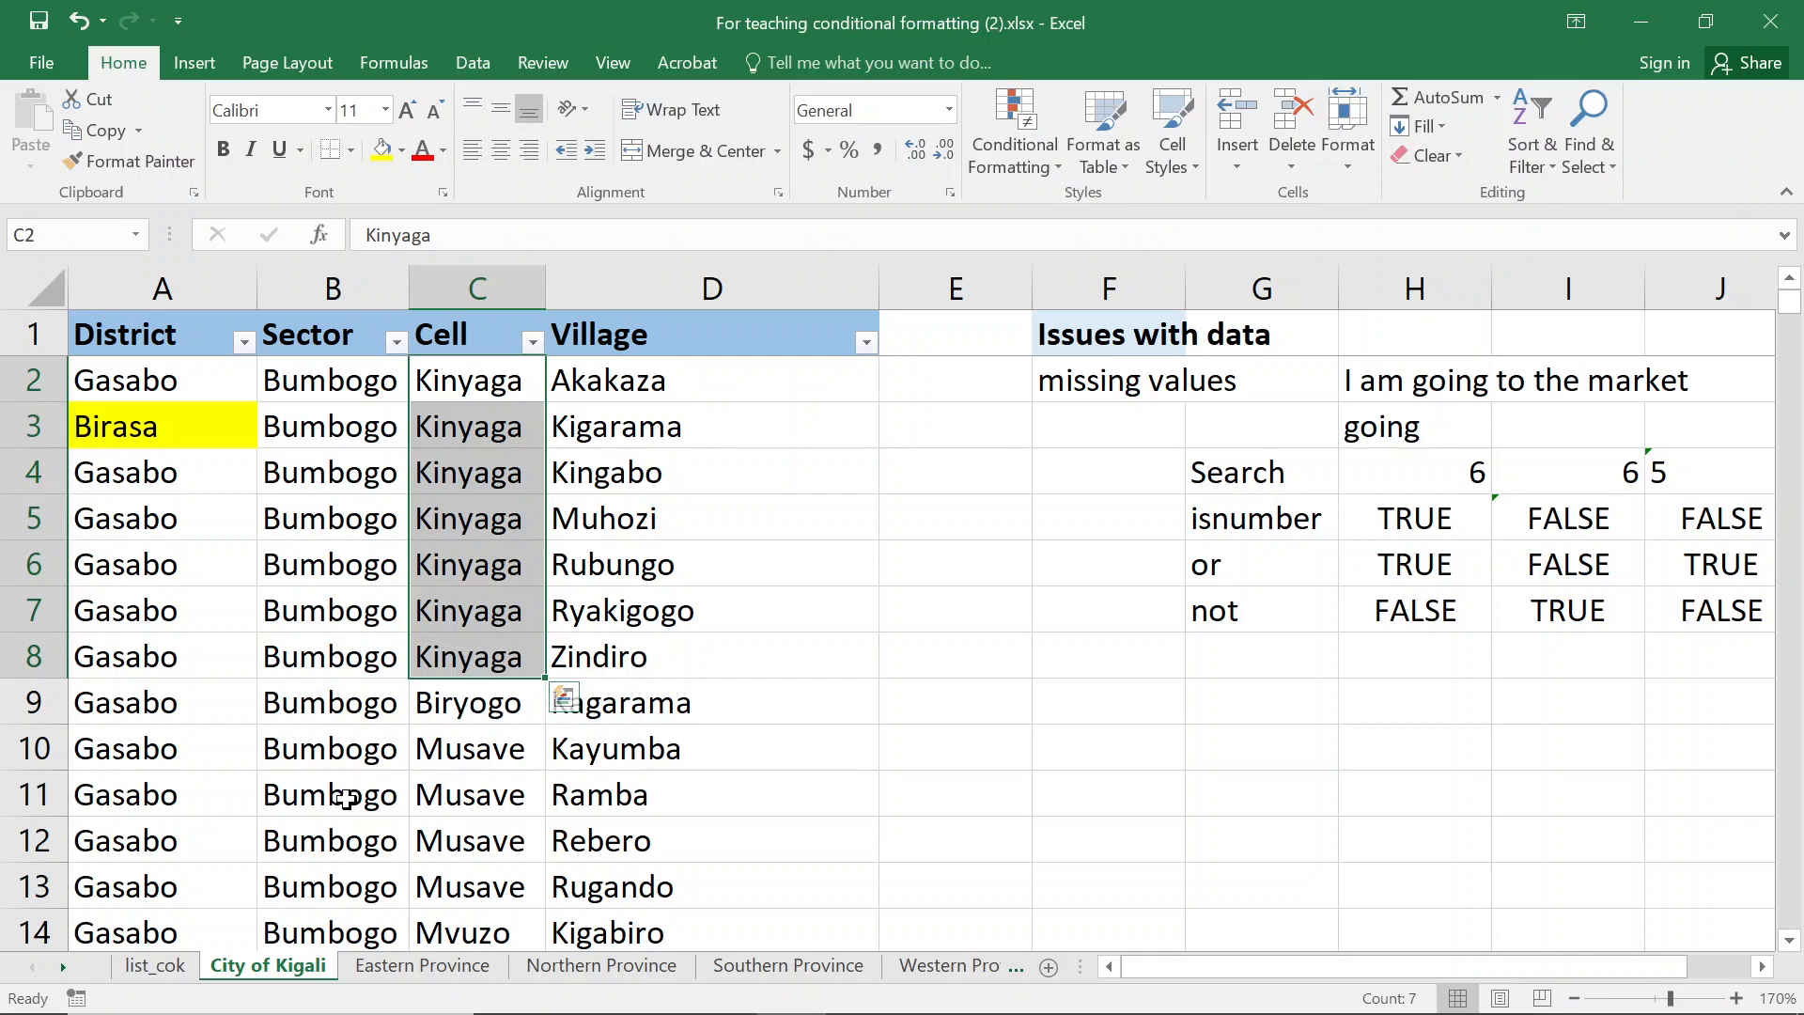
left_click(152, 969)
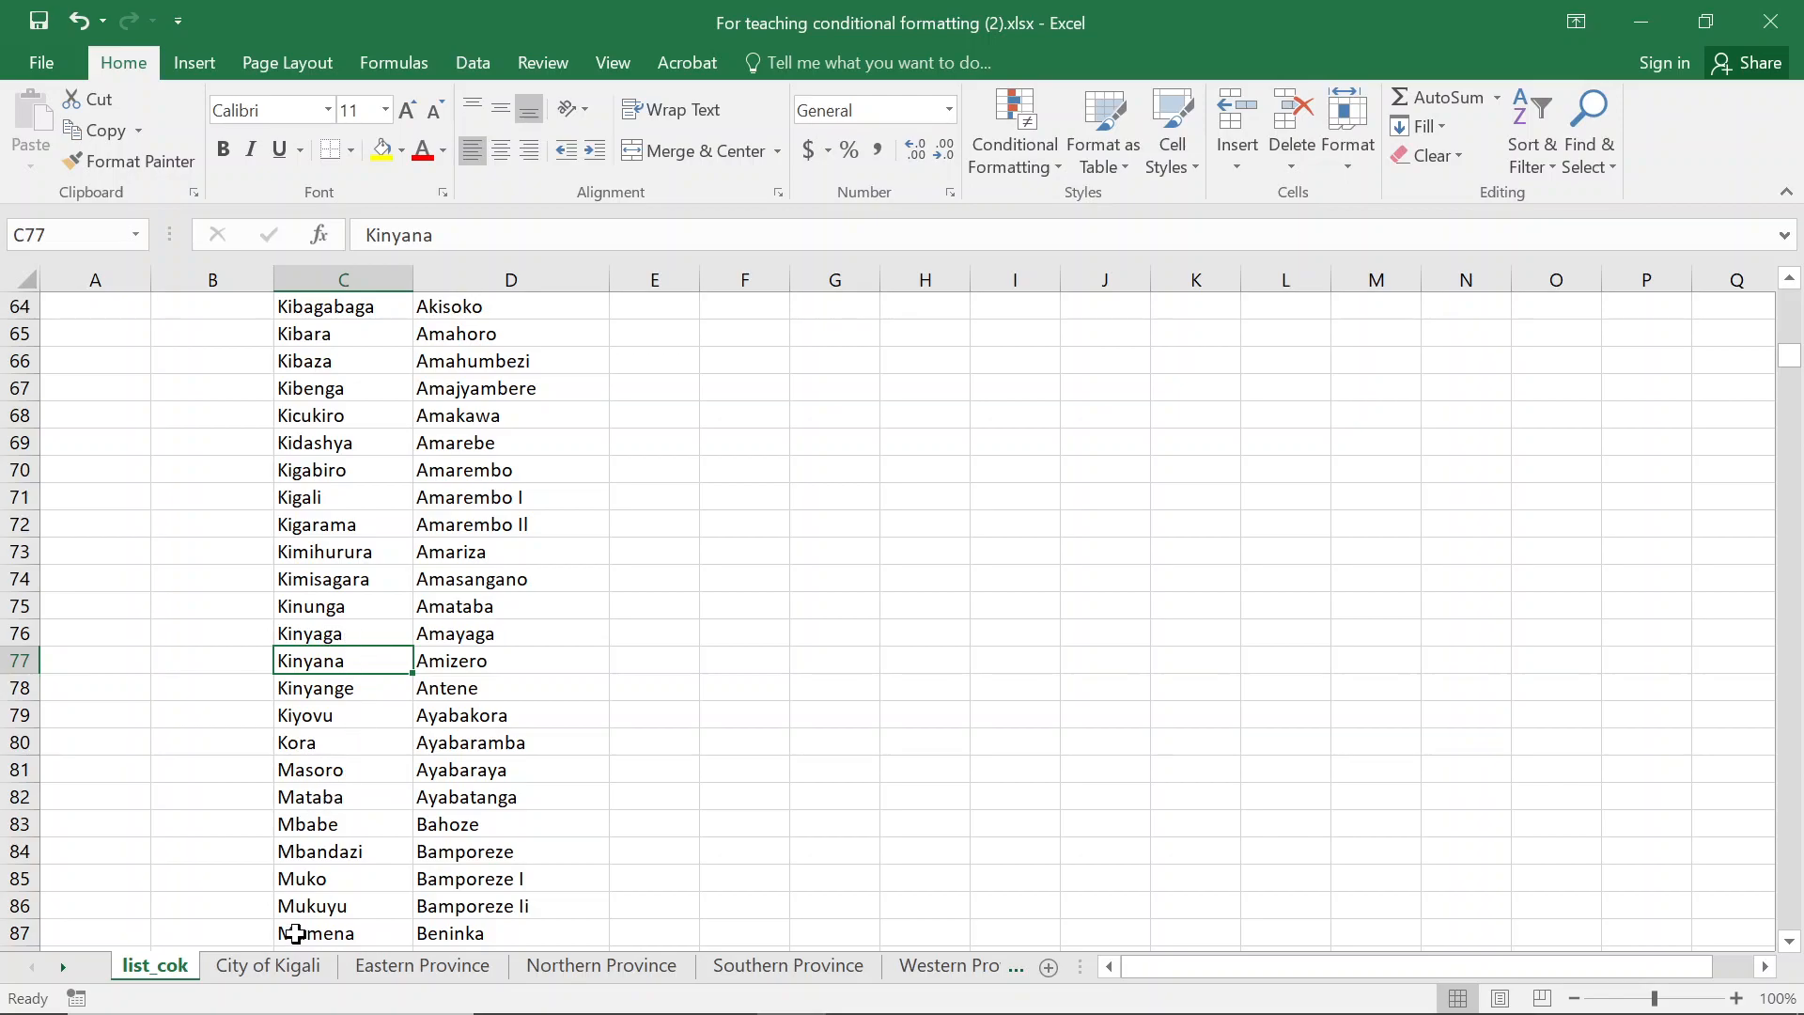
Test the Cell rule on City of Kigali by prefixing the name in C2 with birasa
left_click(264, 968)
left_click(496, 389)
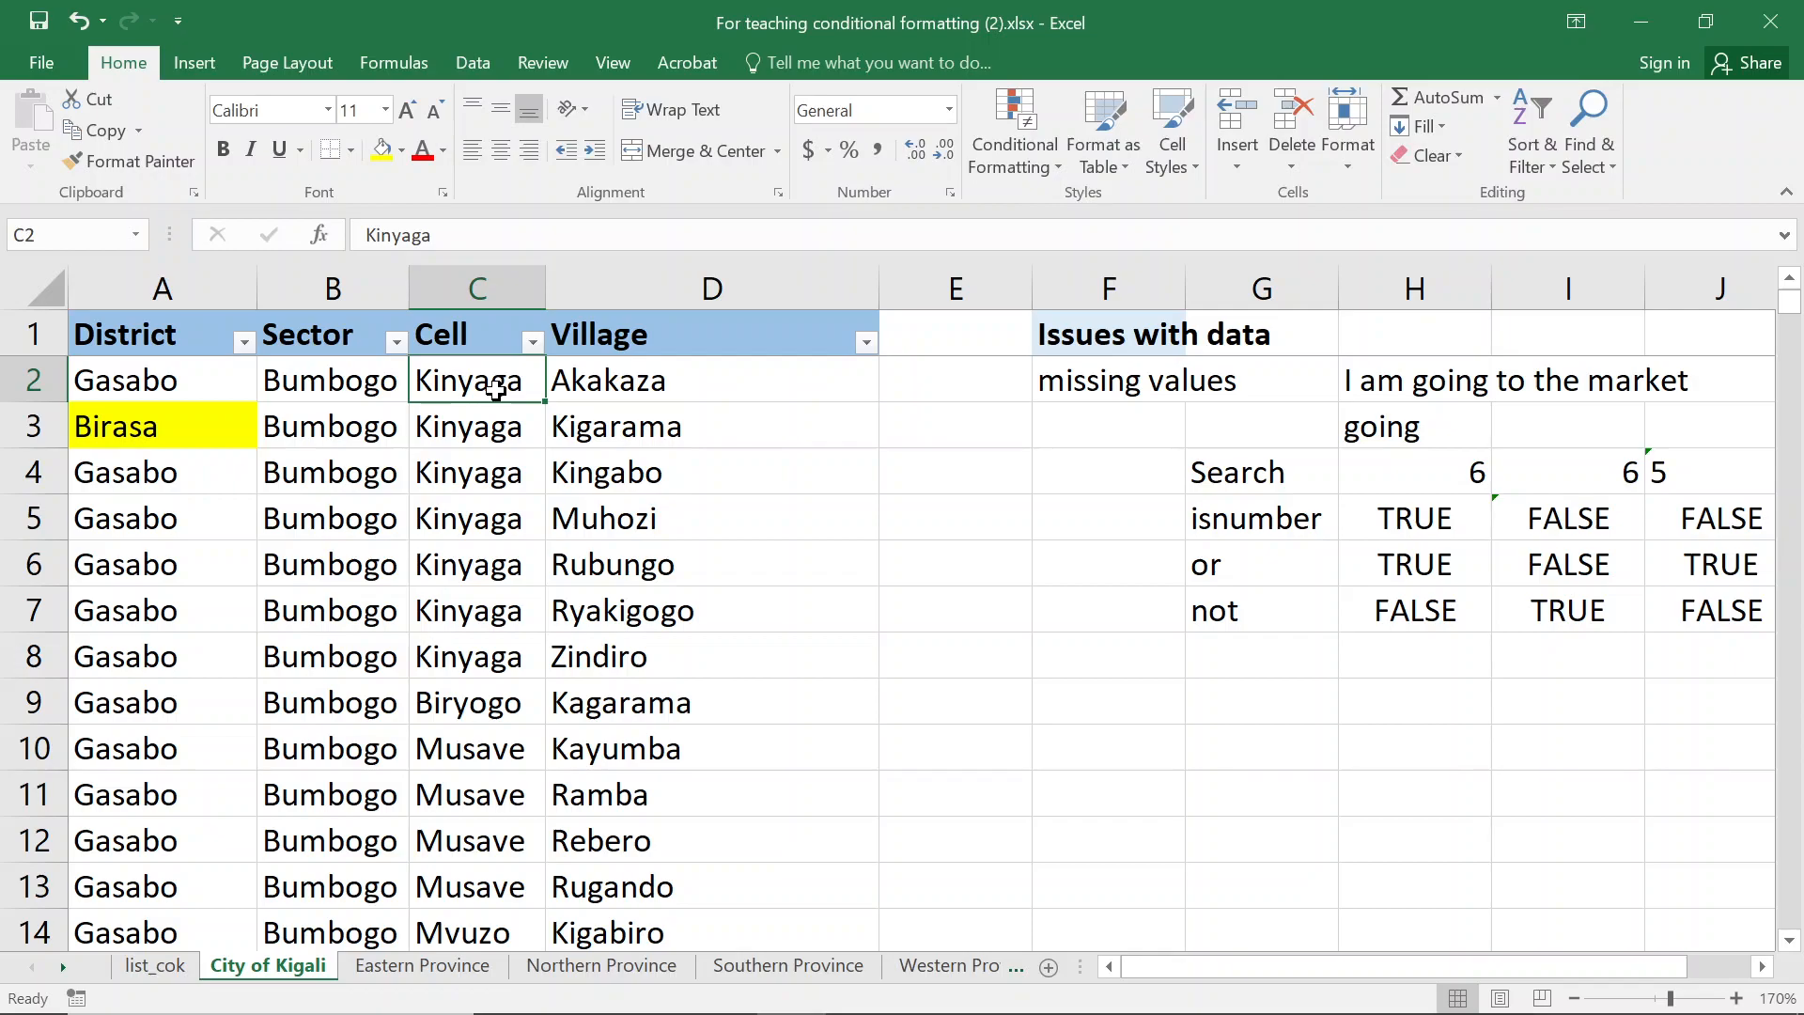
double_click(419, 376)
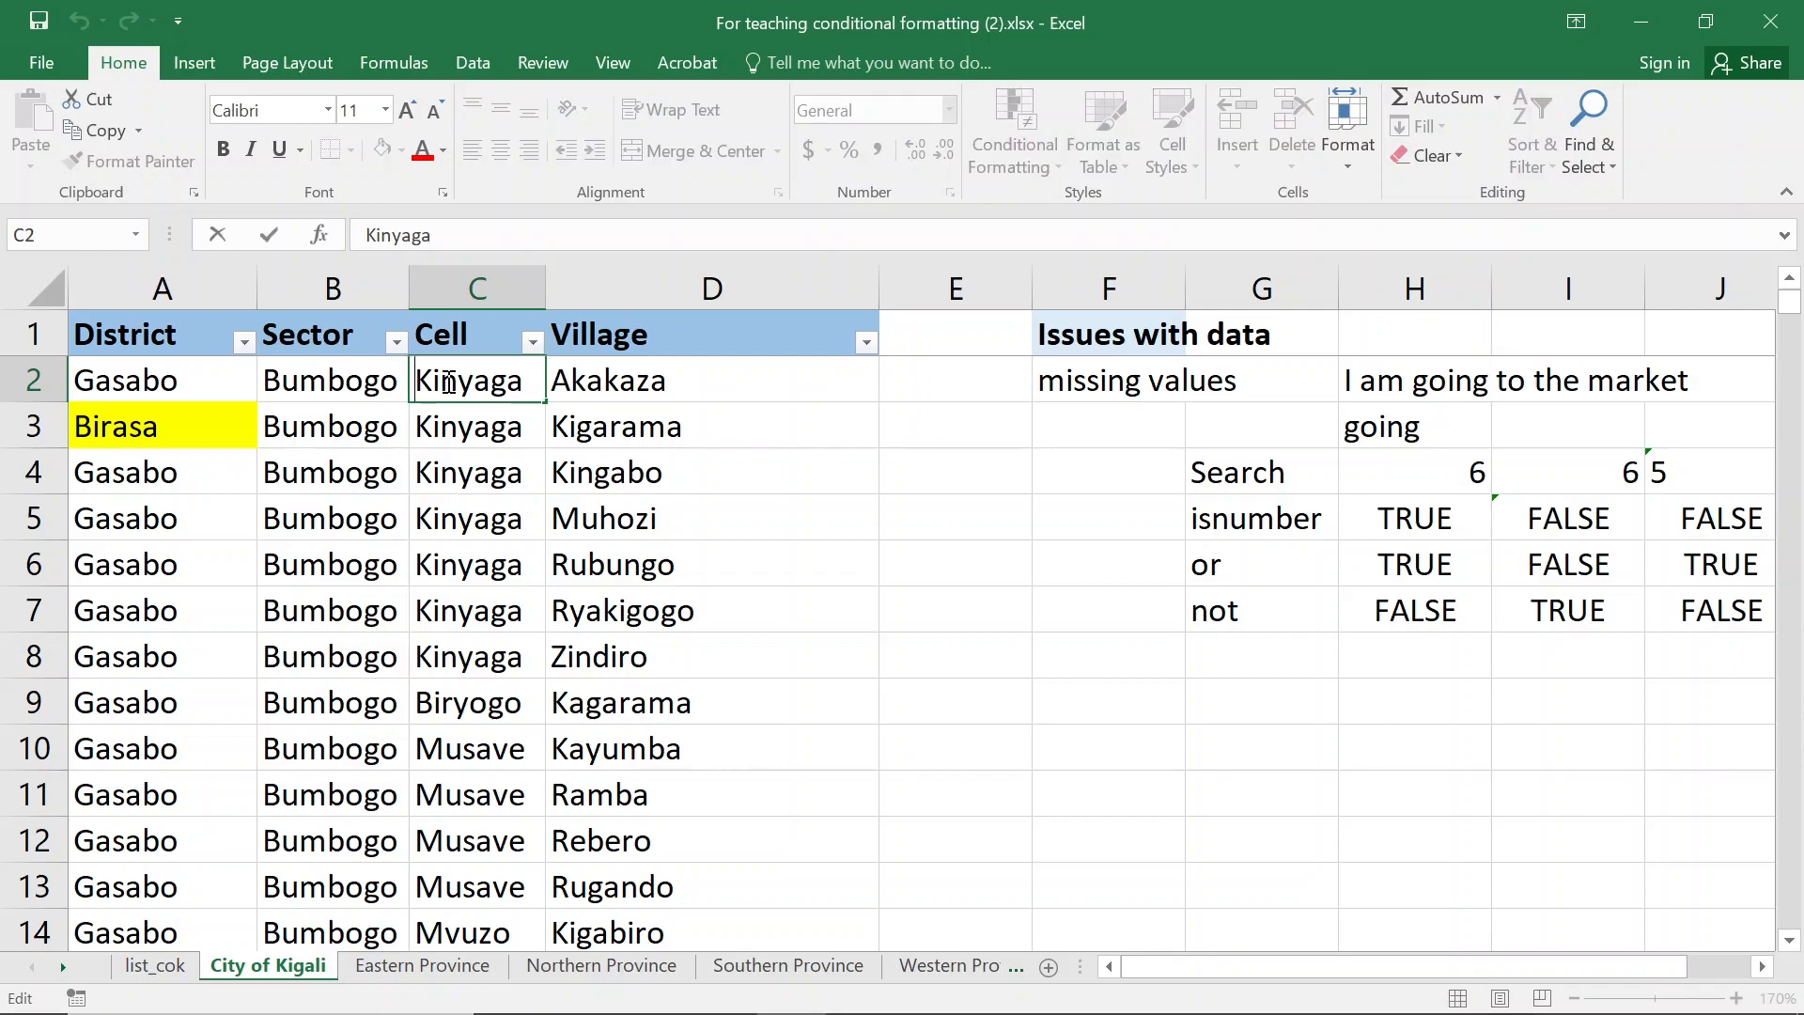
type("birasa")
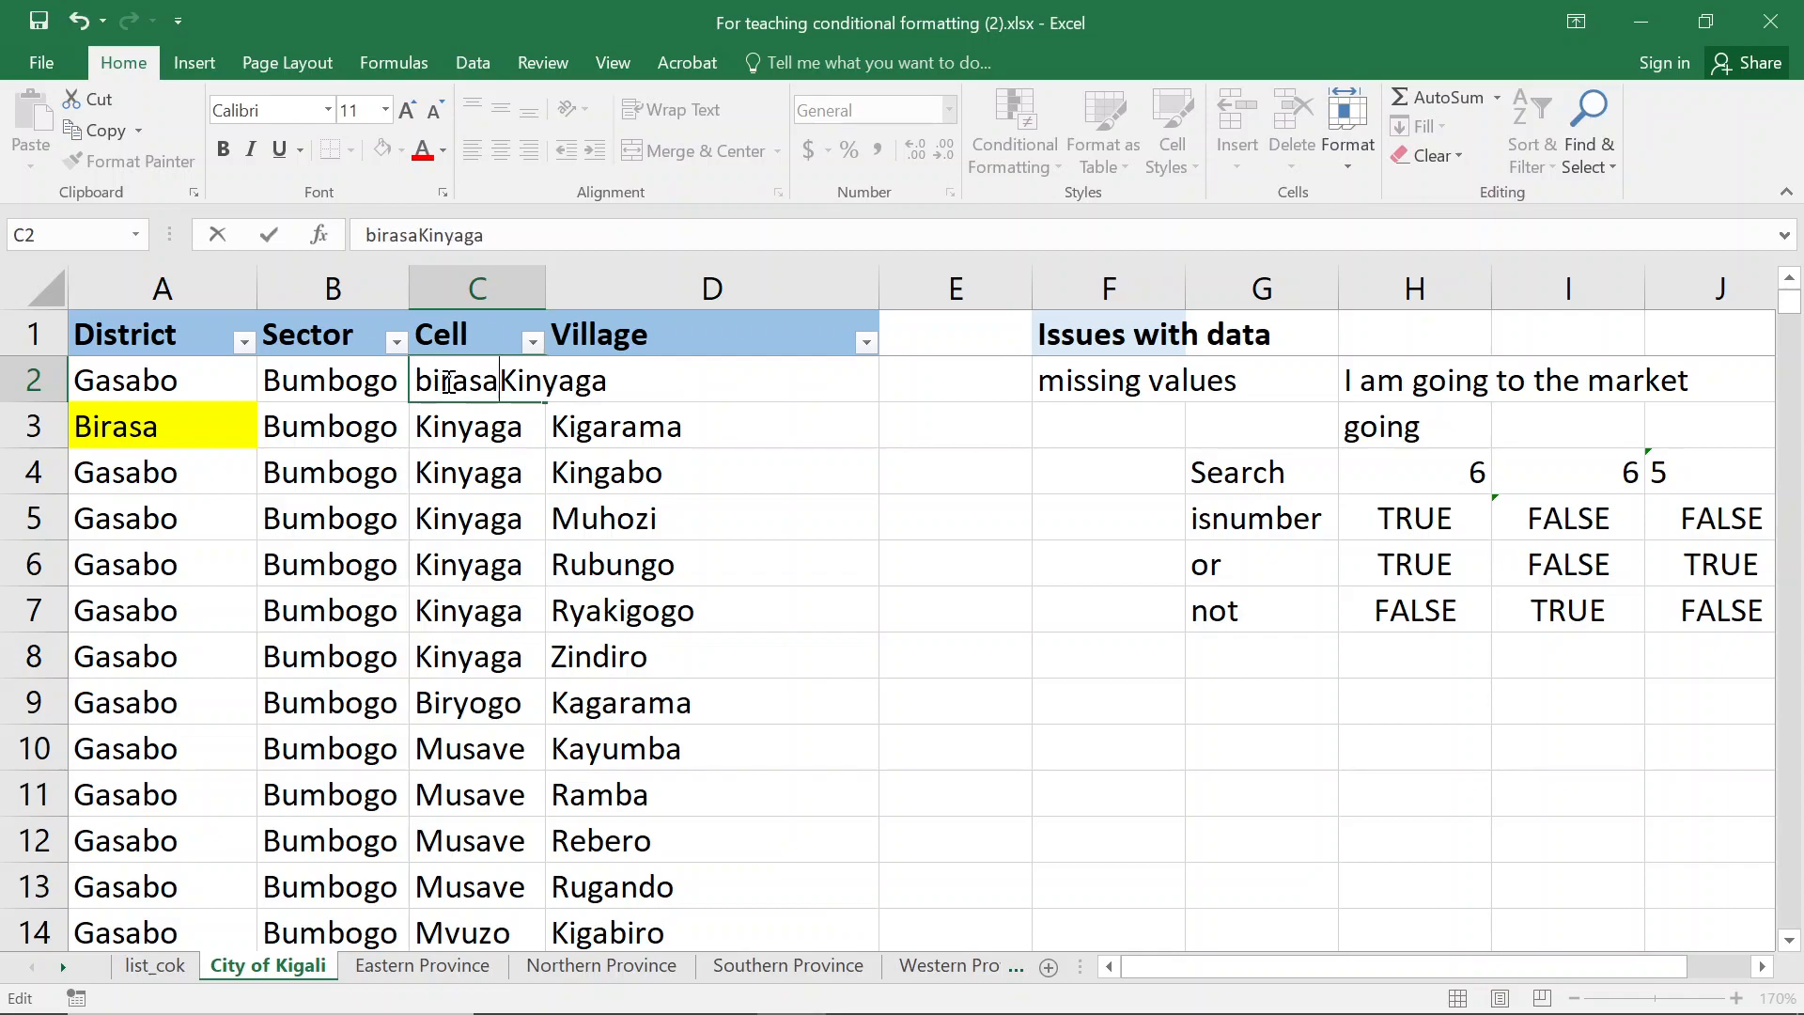
key("Return")
left_click(445, 380)
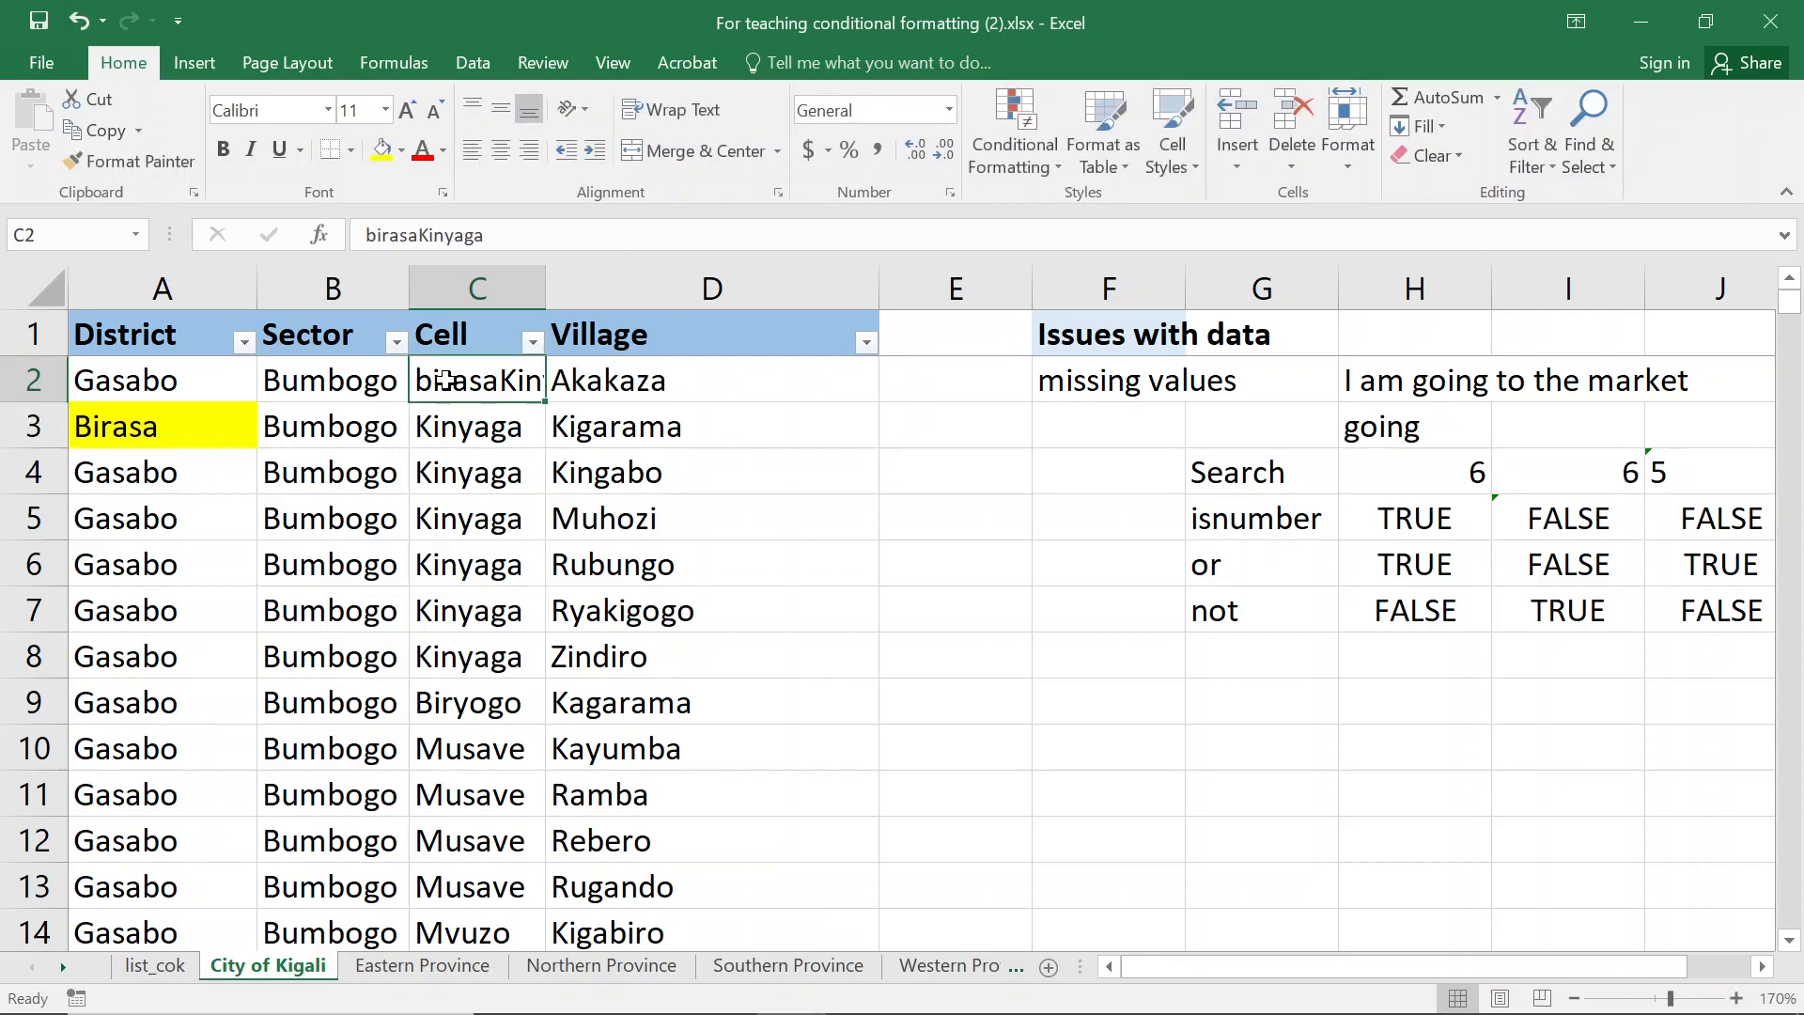
Reduce the C2 entry to birasa and compare it with the Cell names in list_cok
left_click_drag(484, 235, 415, 234)
key("Delete")
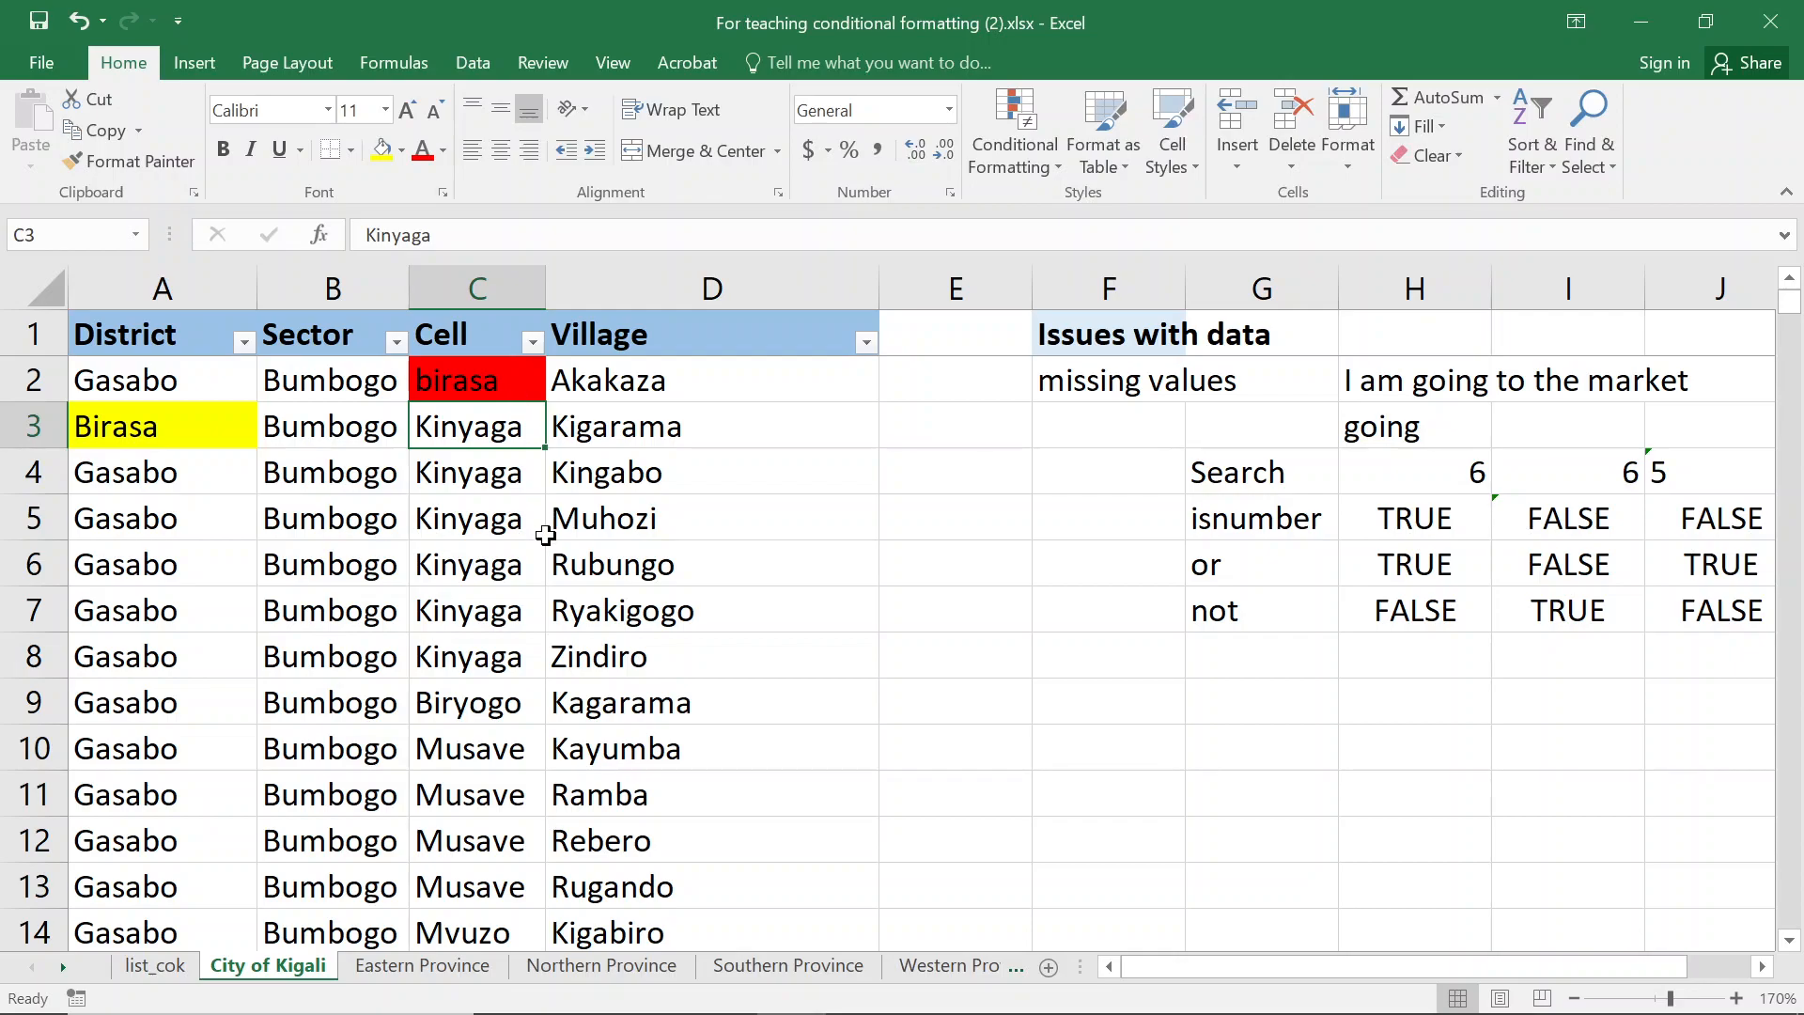
left_click(479, 387)
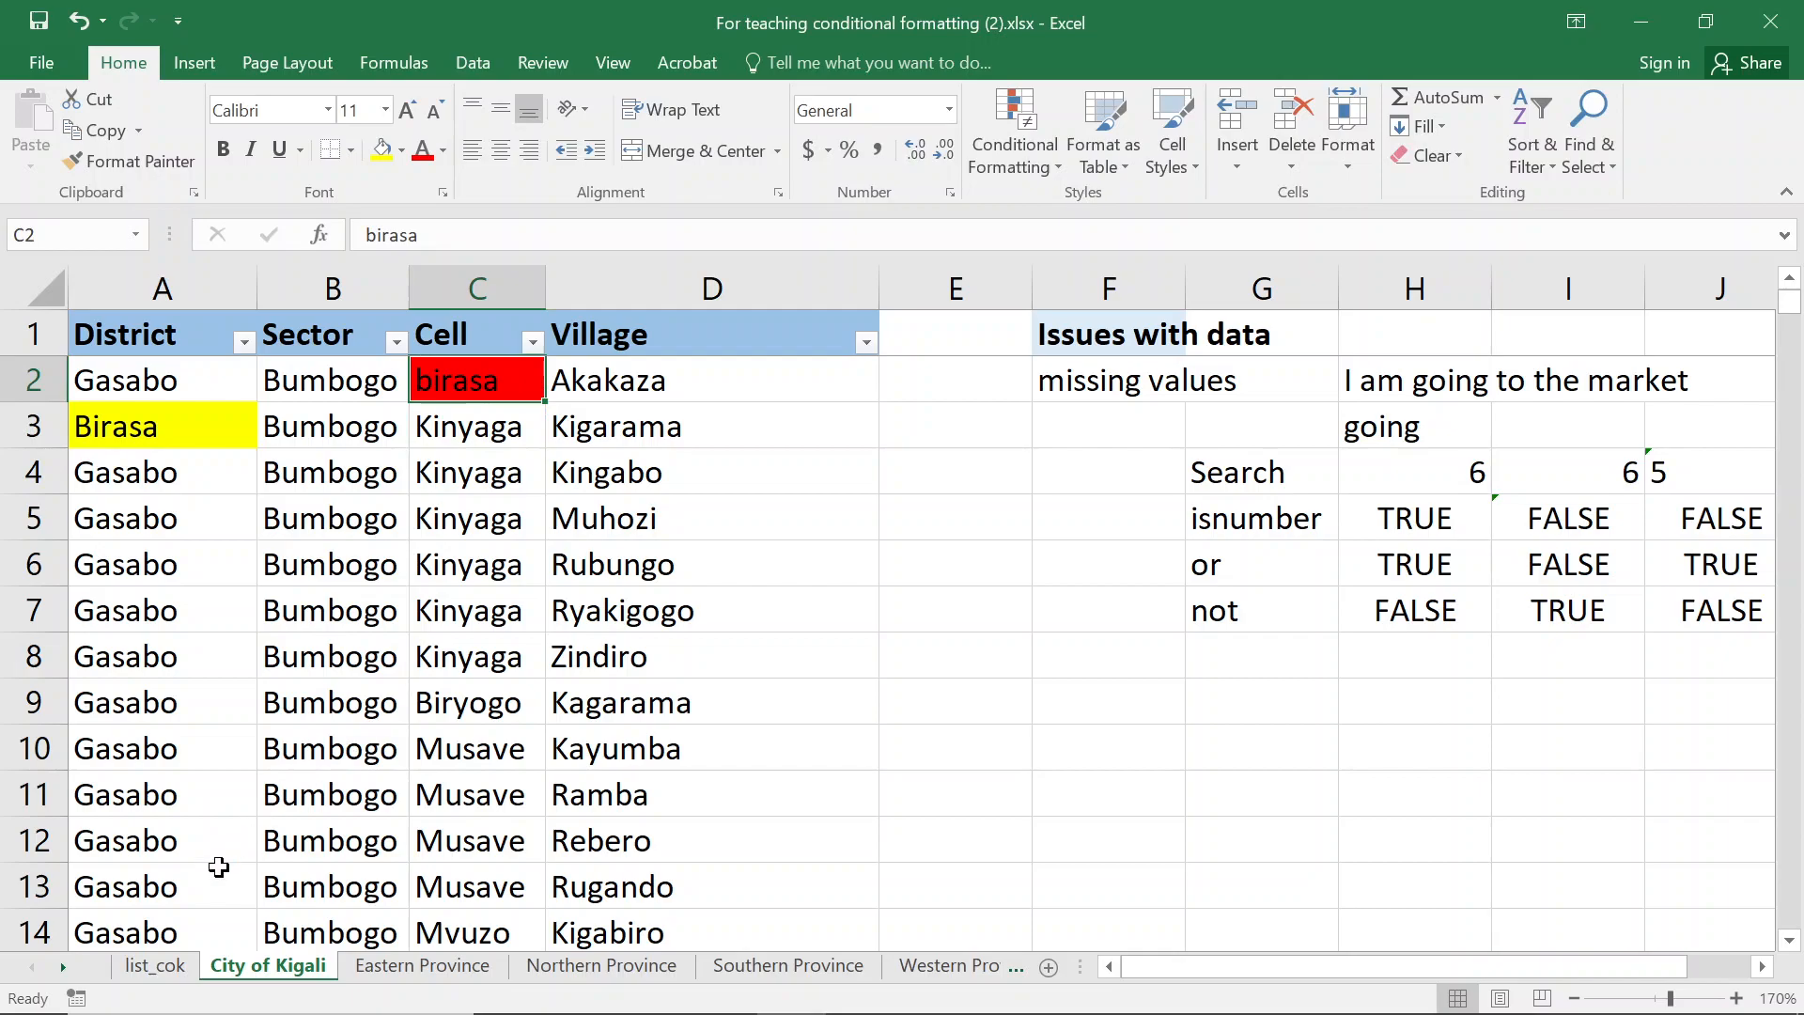
left_click(155, 966)
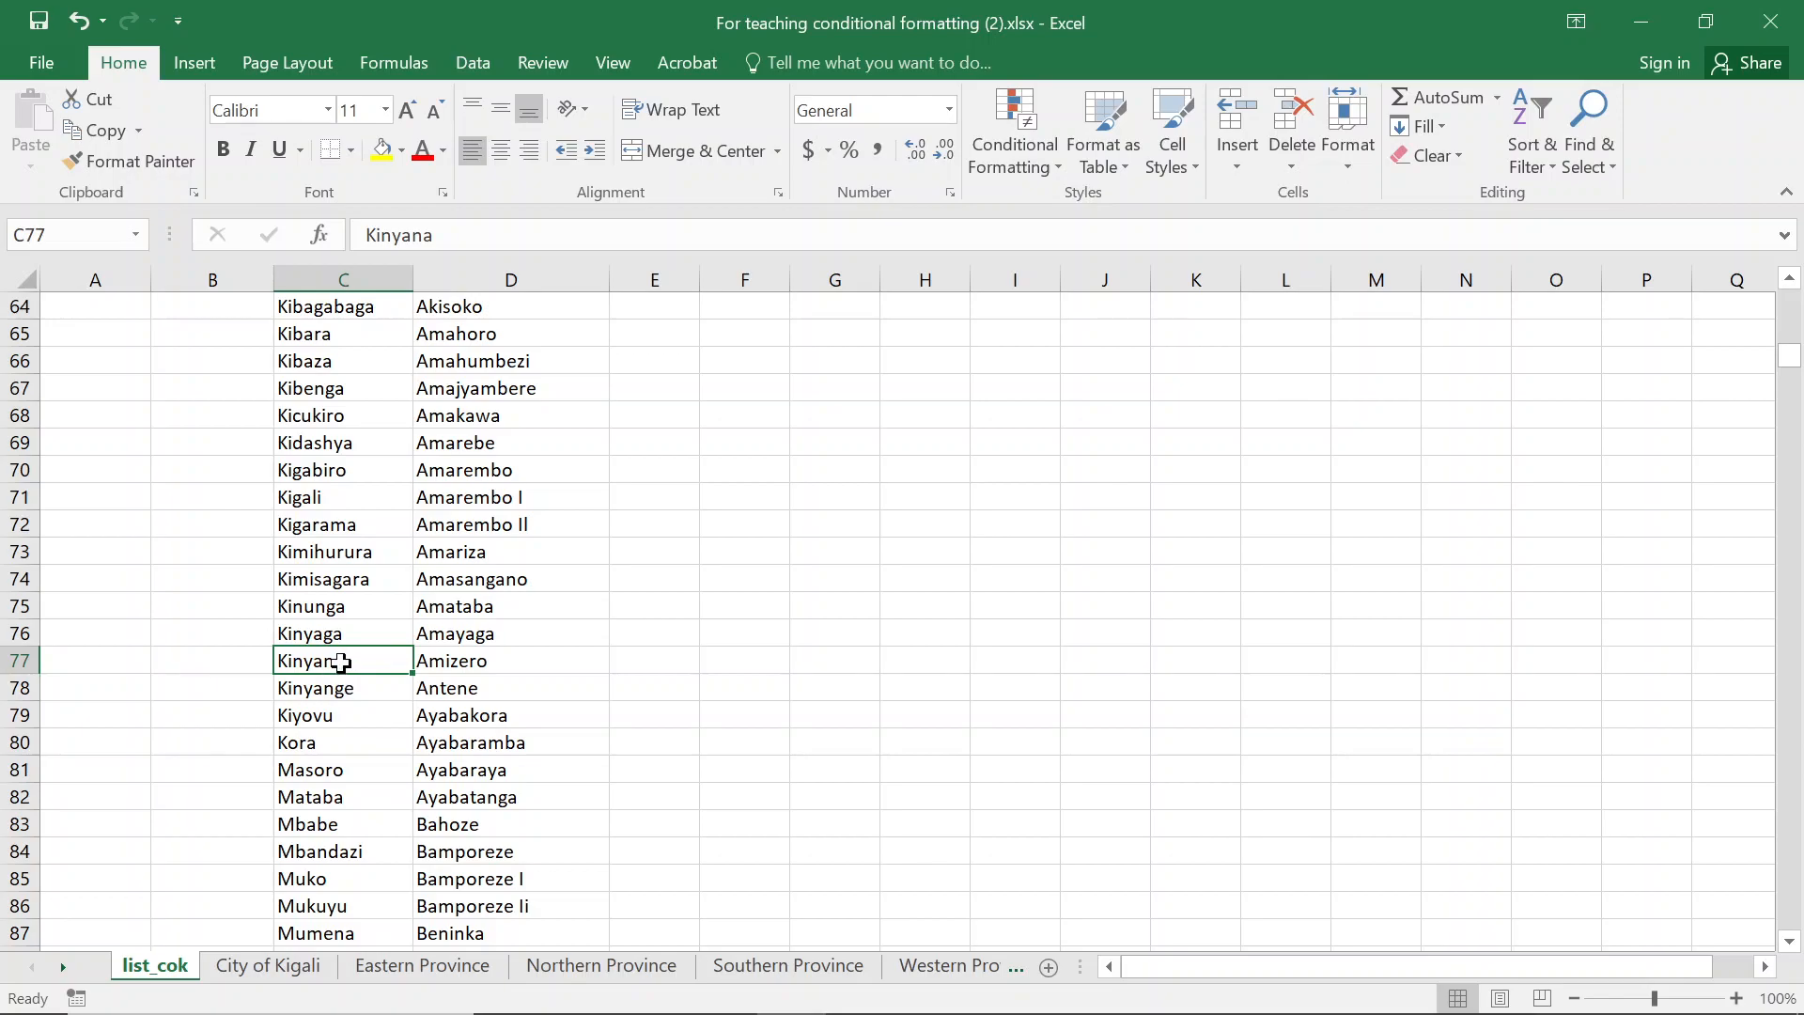
left_click(353, 697)
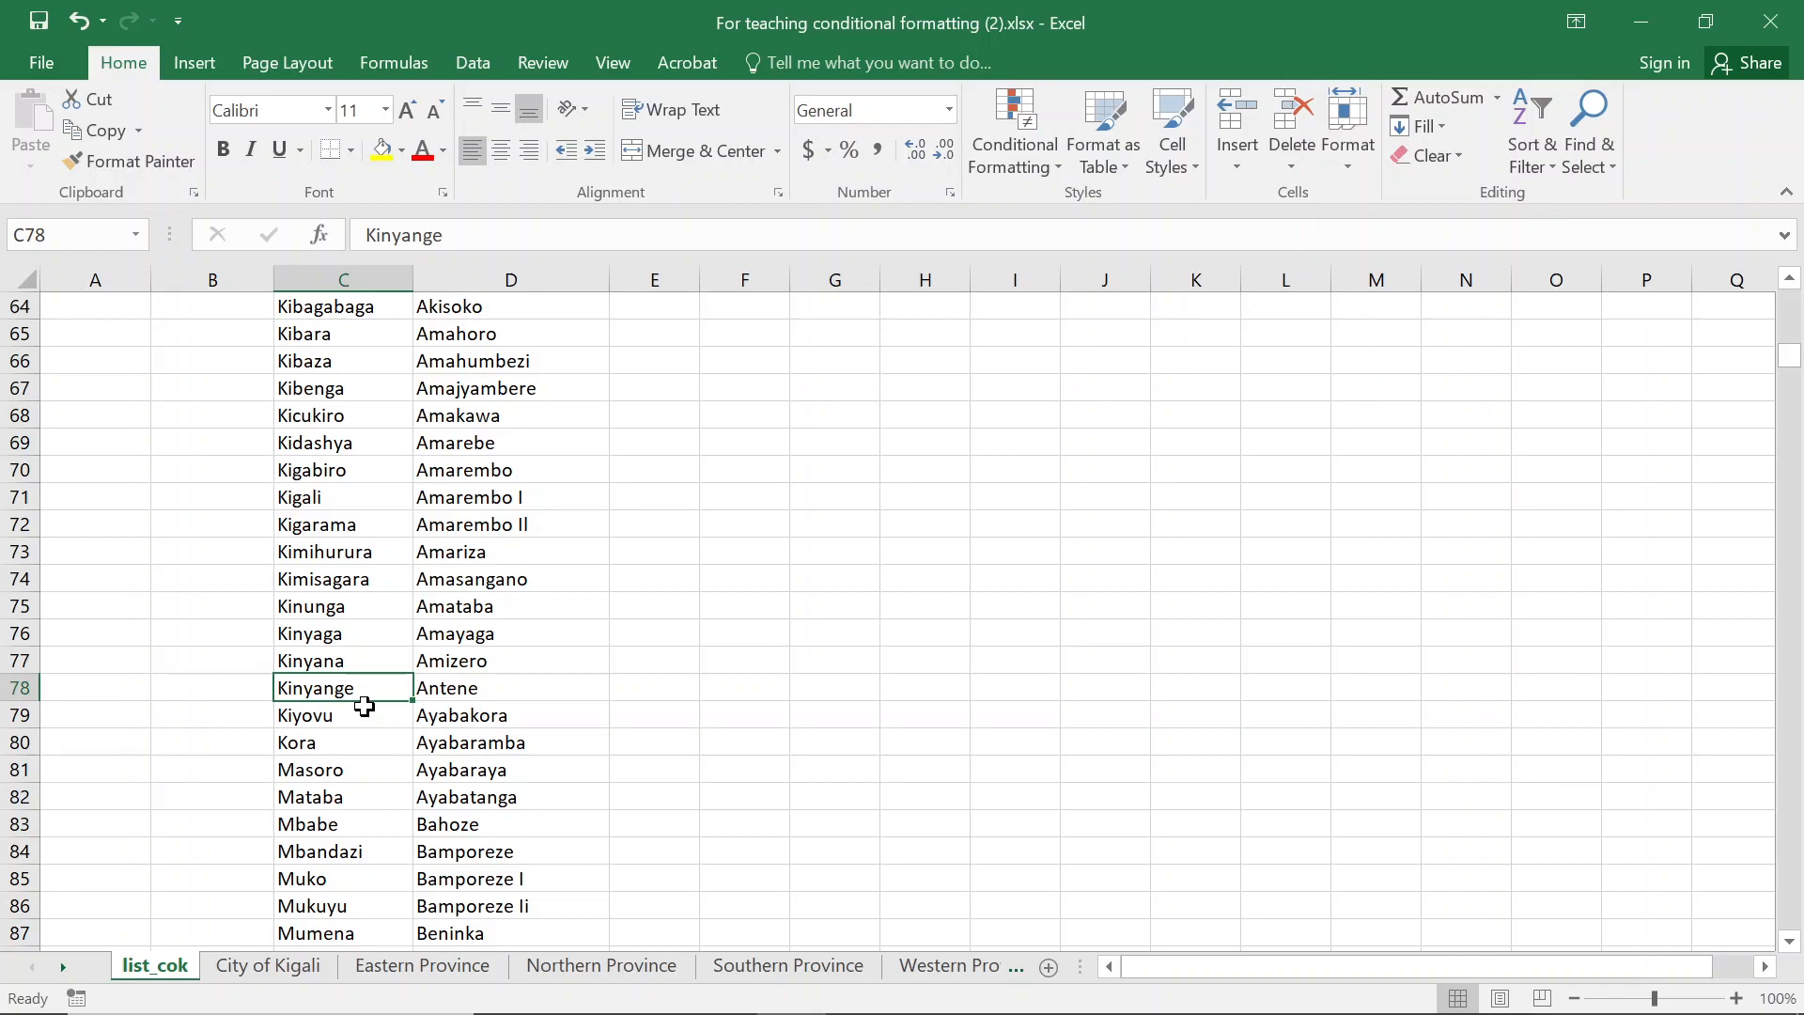
left_click(305, 966)
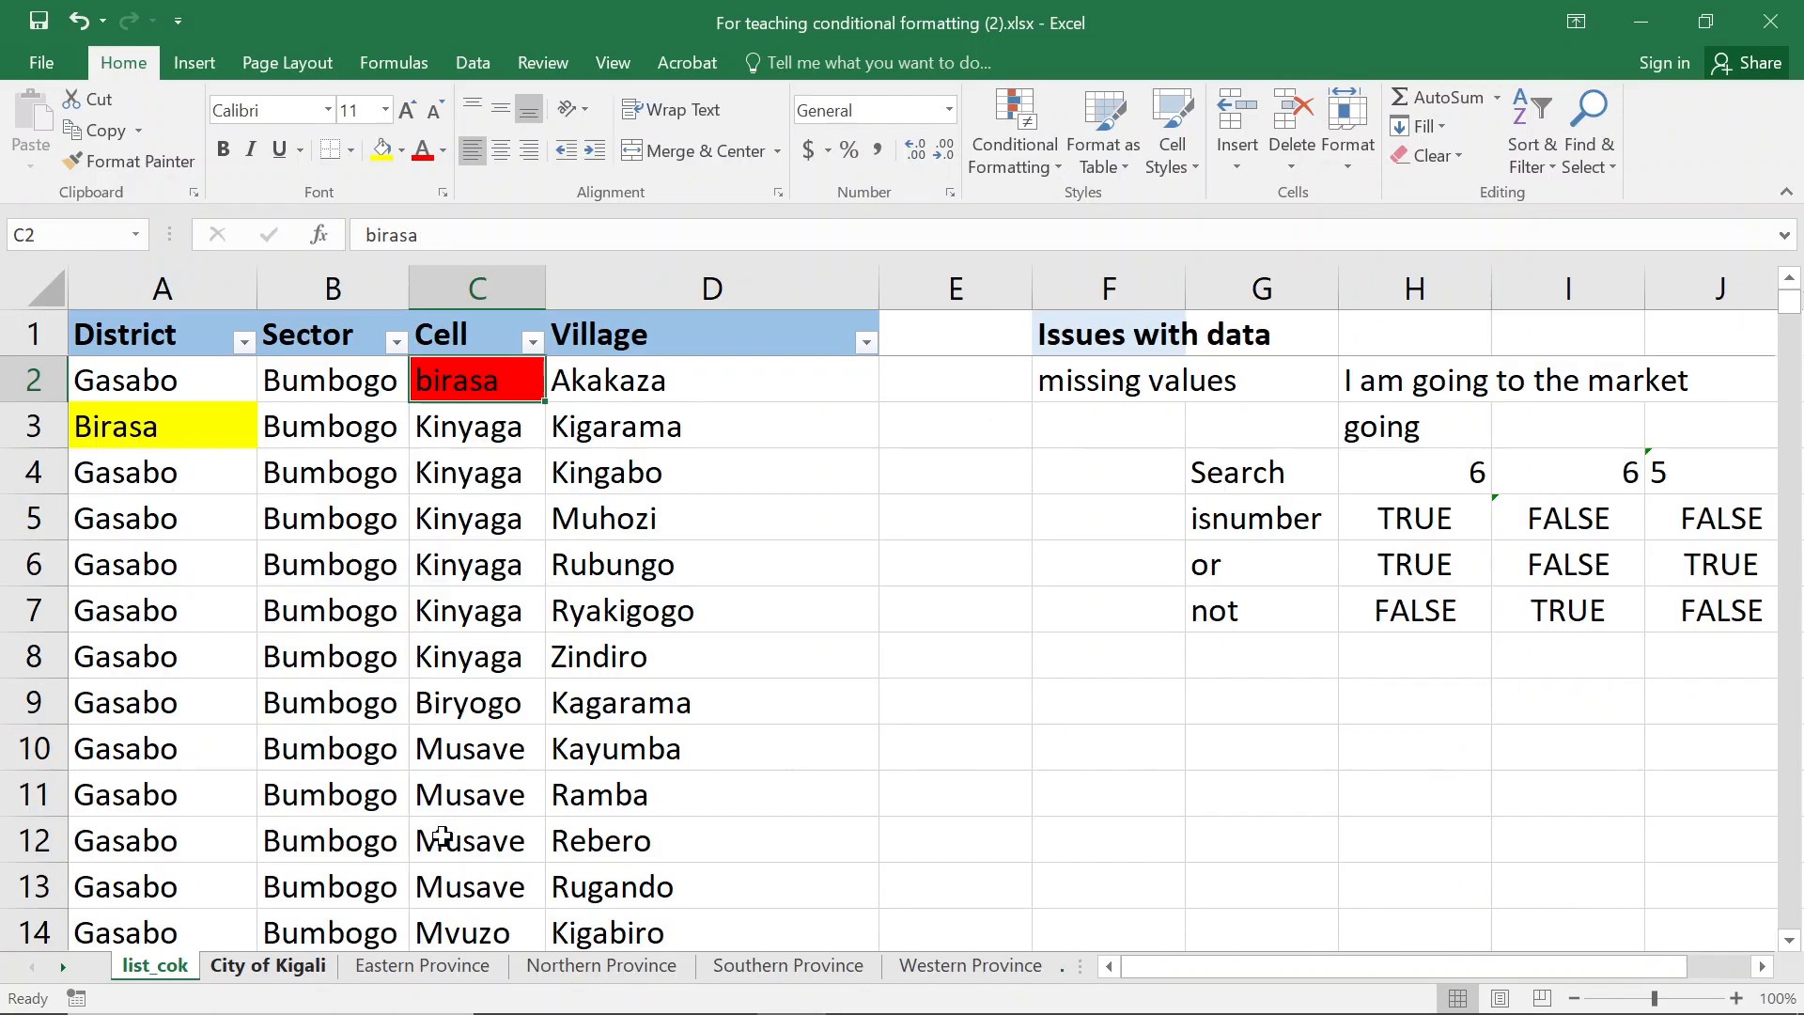
Undo the last edit of C2 on City of Kigali and remove the birasa prefix so the cell reads Kinyaga
left_click(476, 463)
key("ctrl+z")
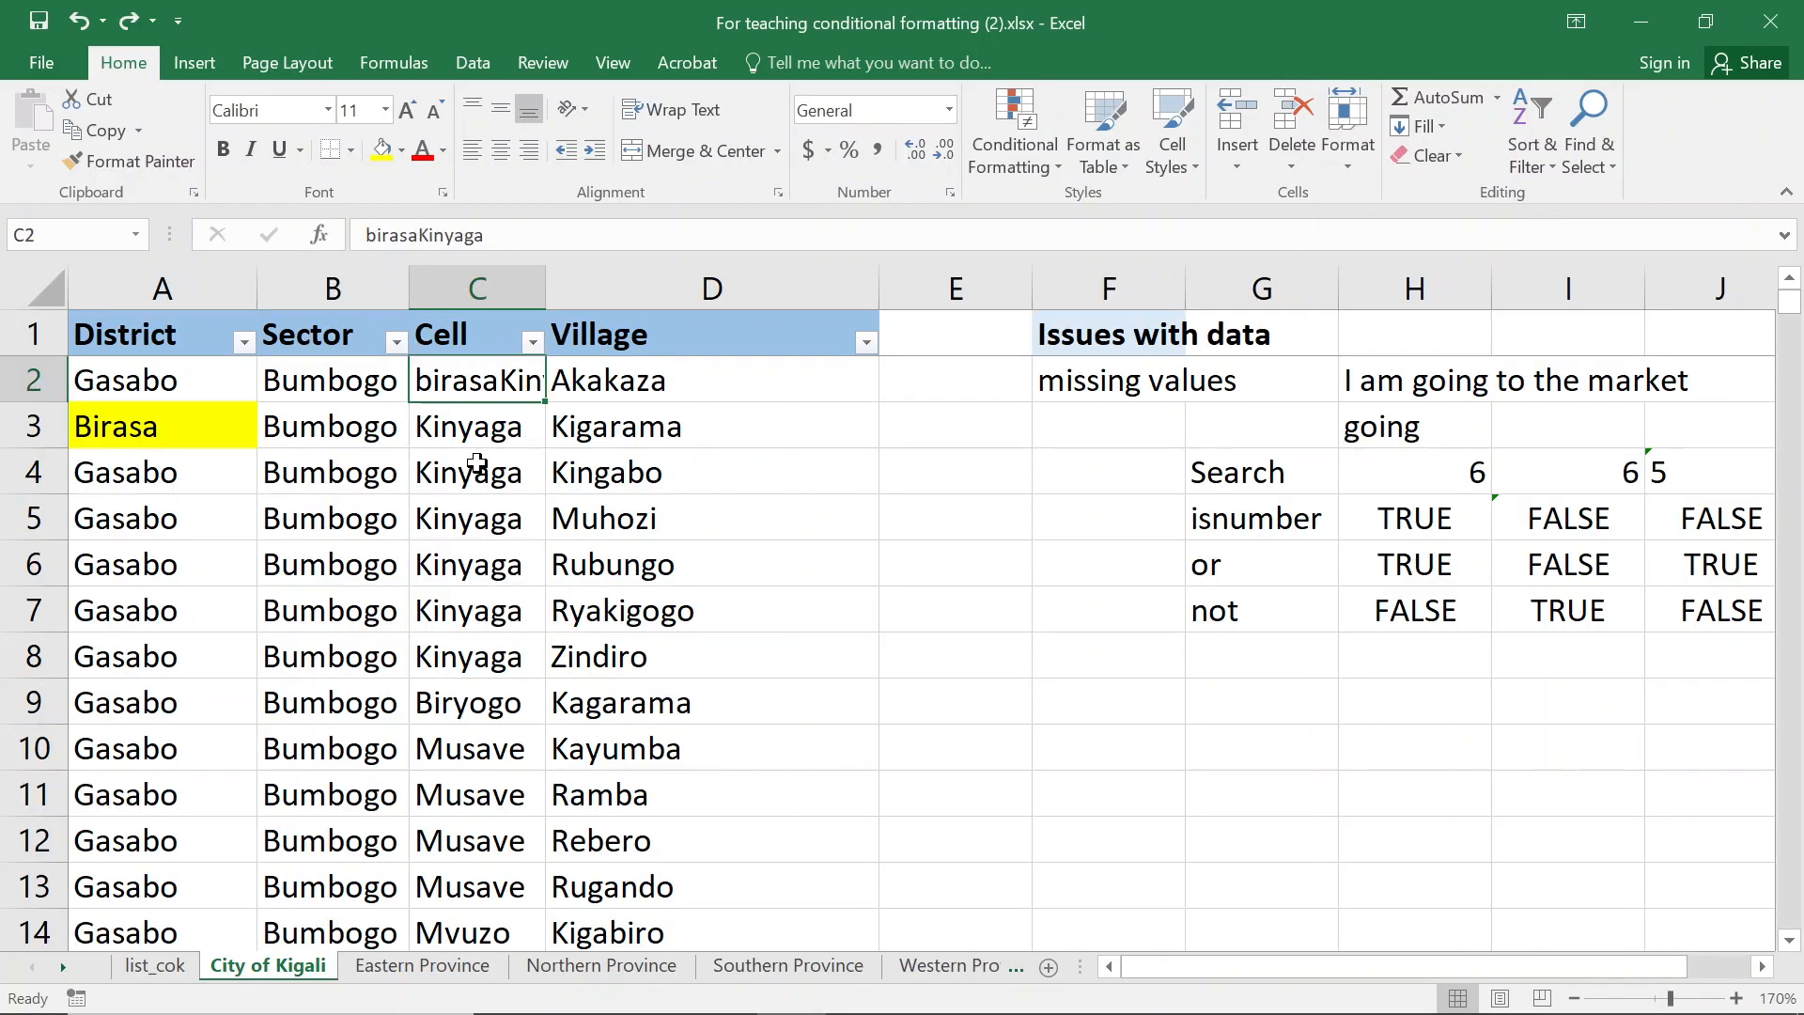
double_click(499, 381)
key("shift+Home")
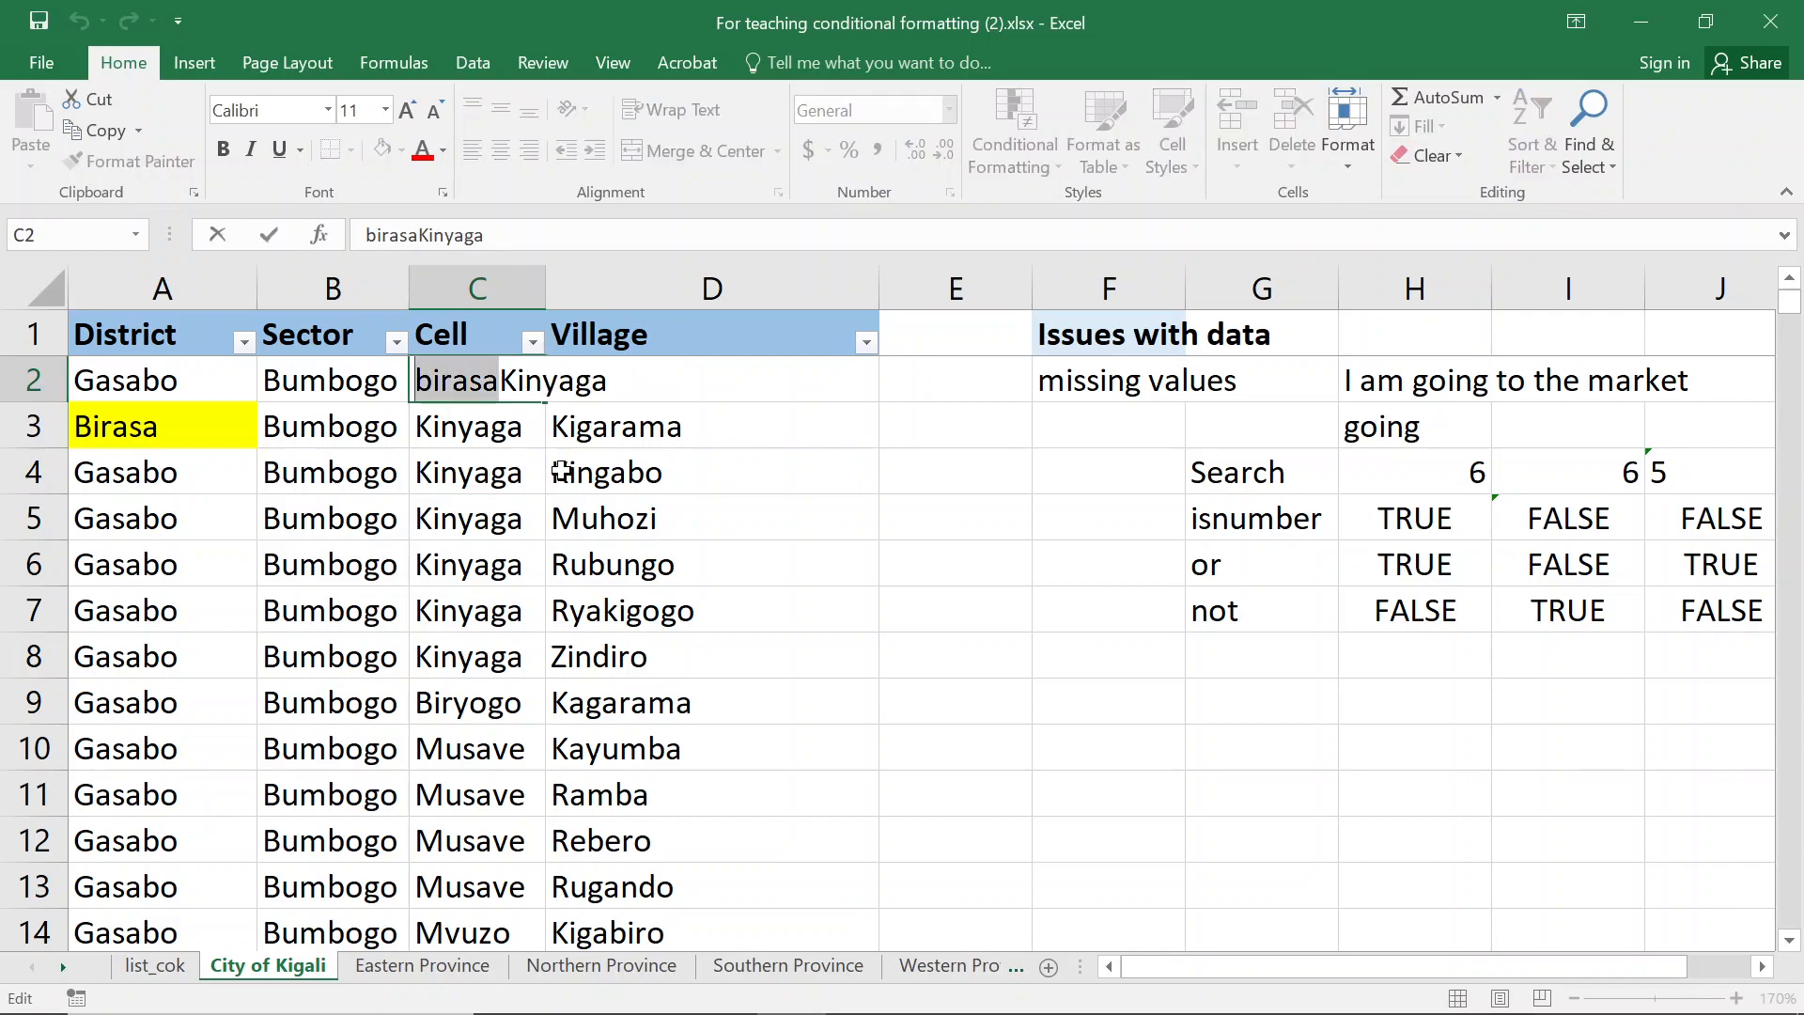
key("BackSpace")
key("Return")
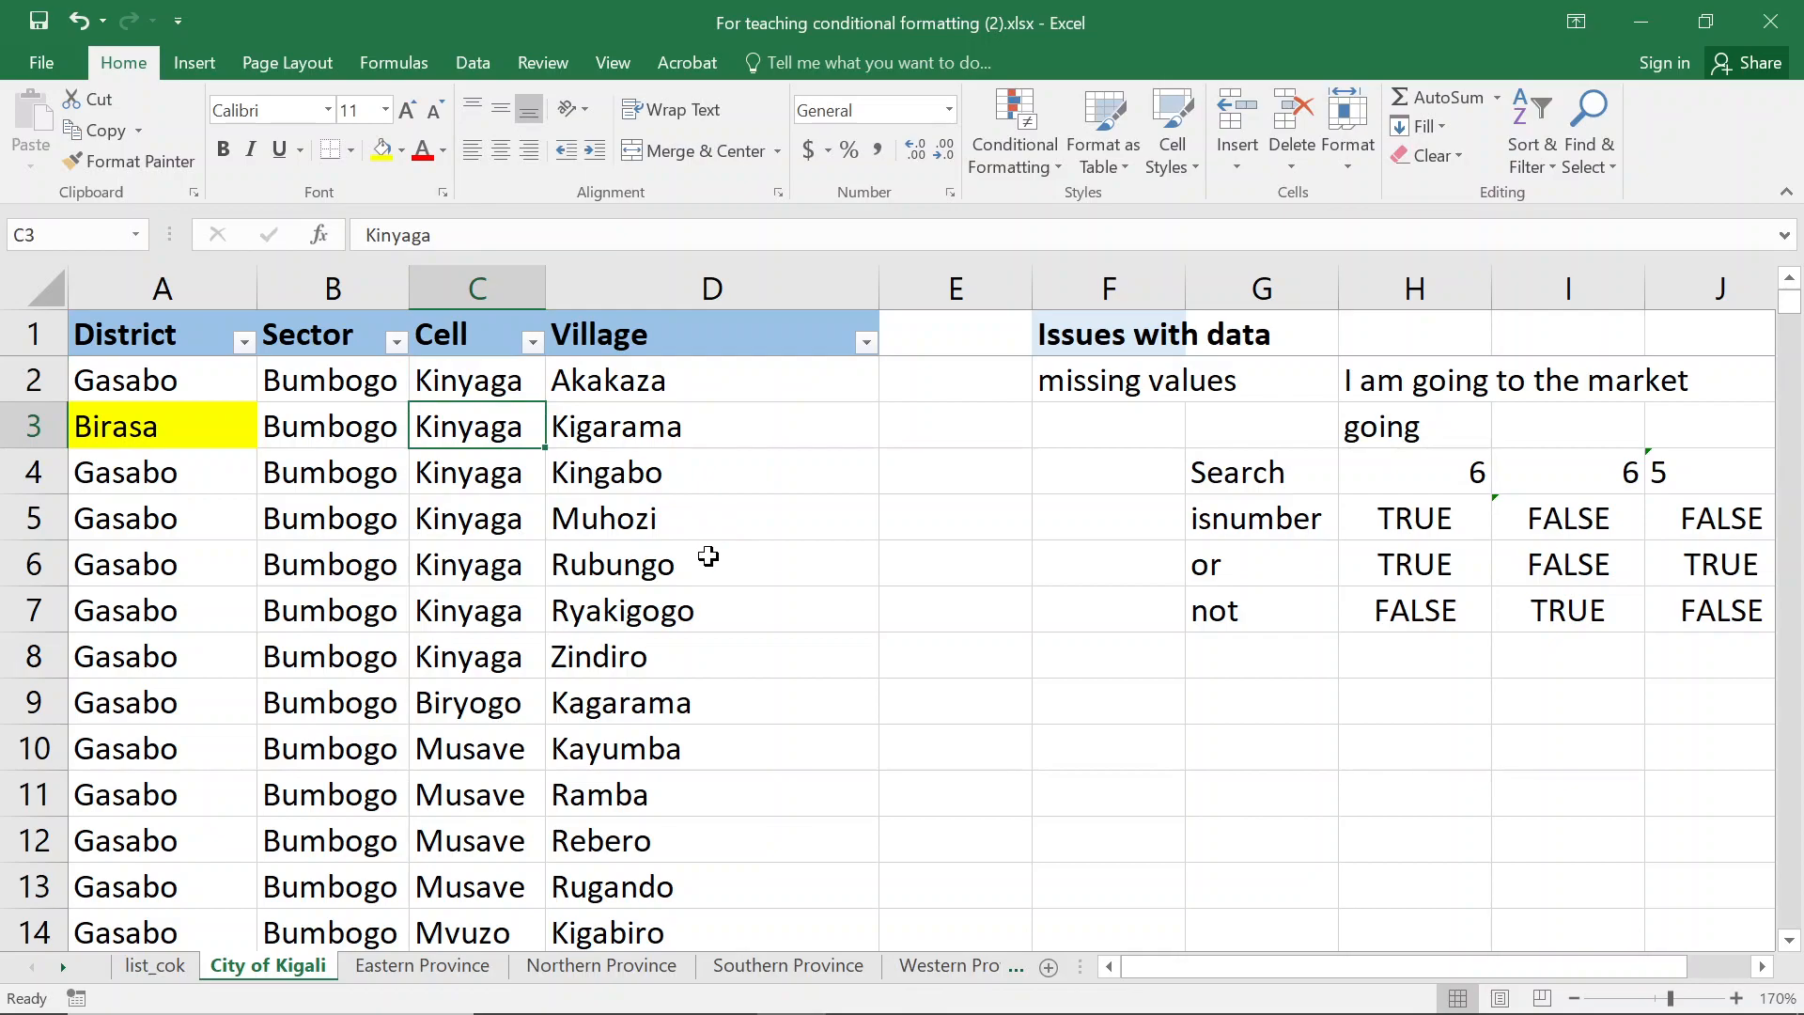
Look over the District and Cell entries on the Eastern Province sheet and return to City of Kigali
left_click(437, 967)
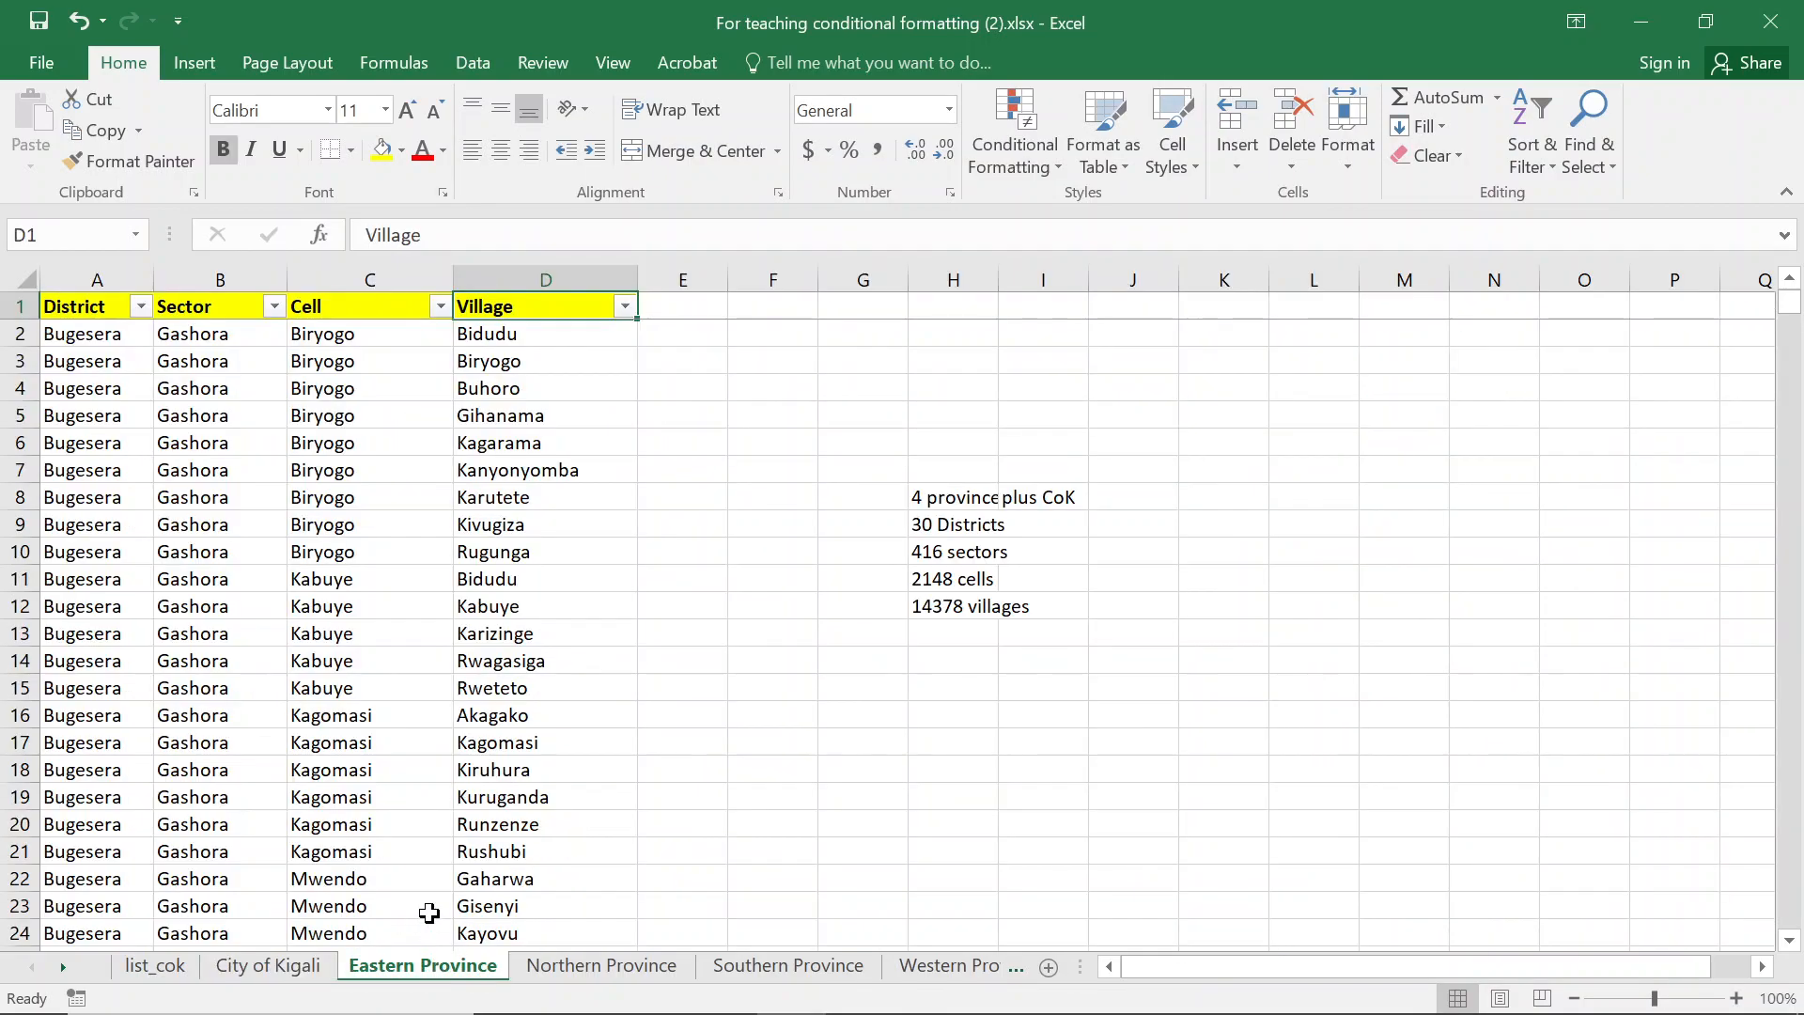
left_click(370, 694)
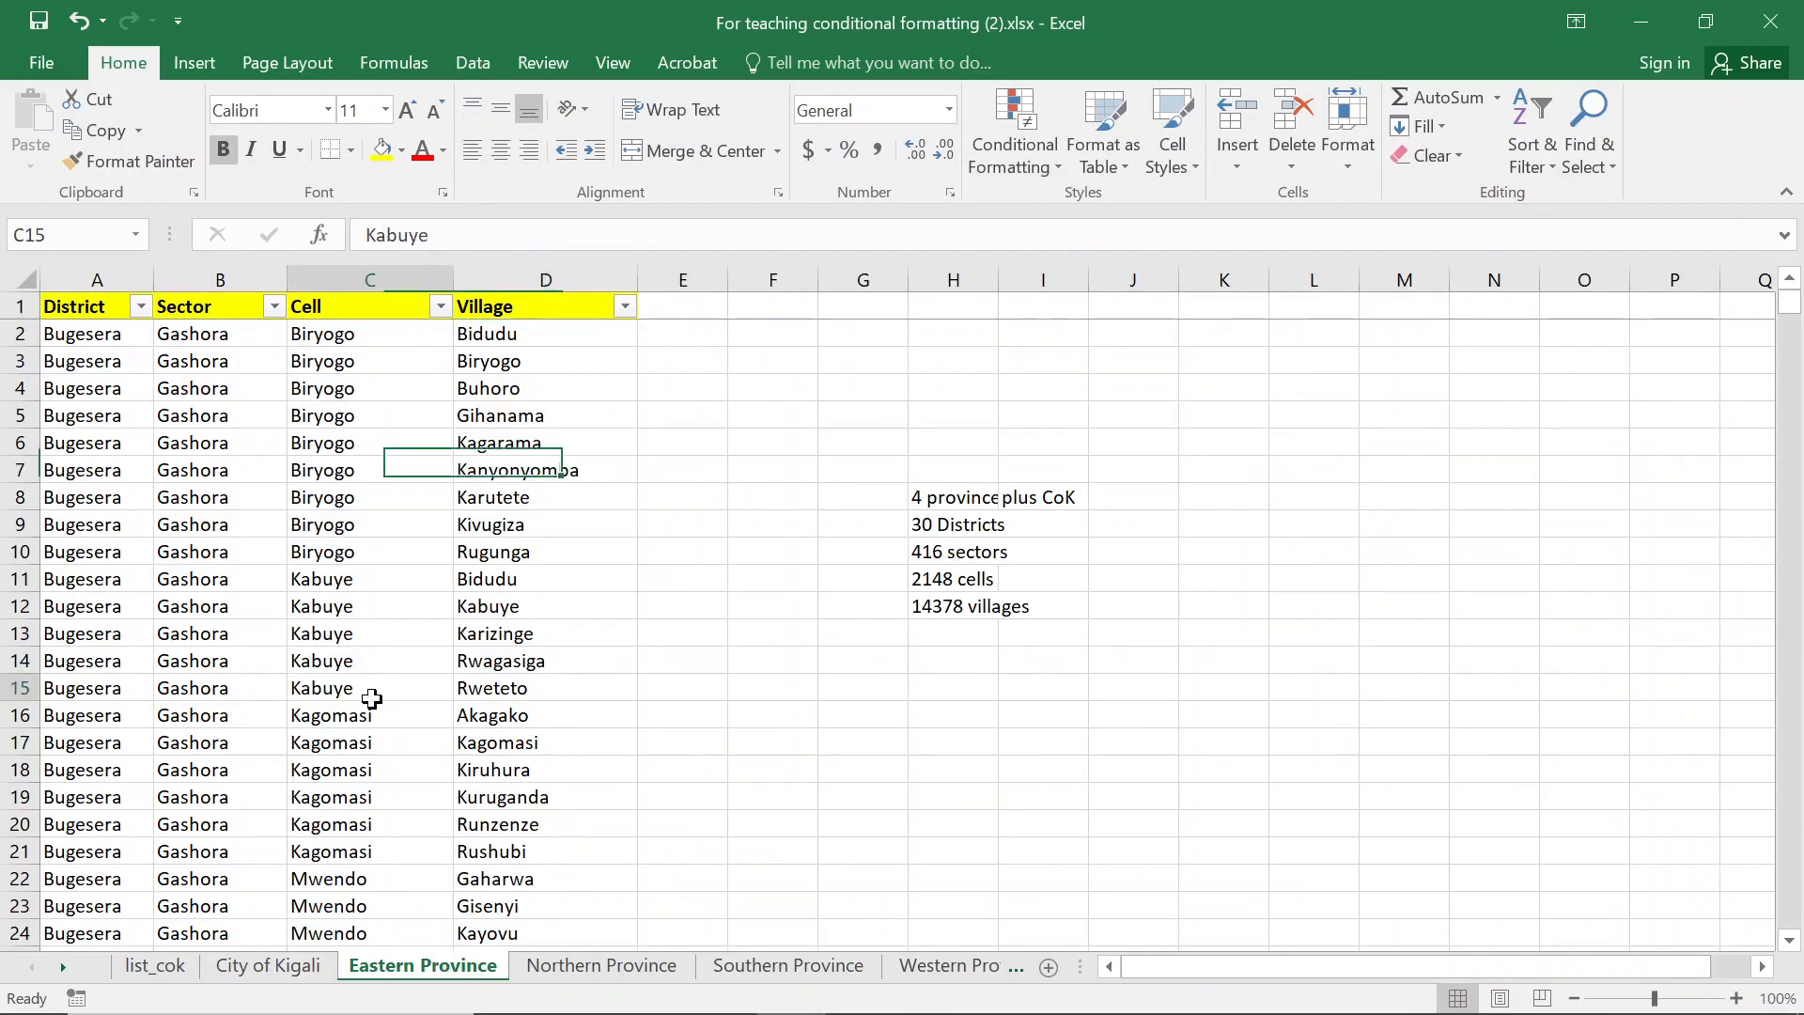
left_click(151, 523)
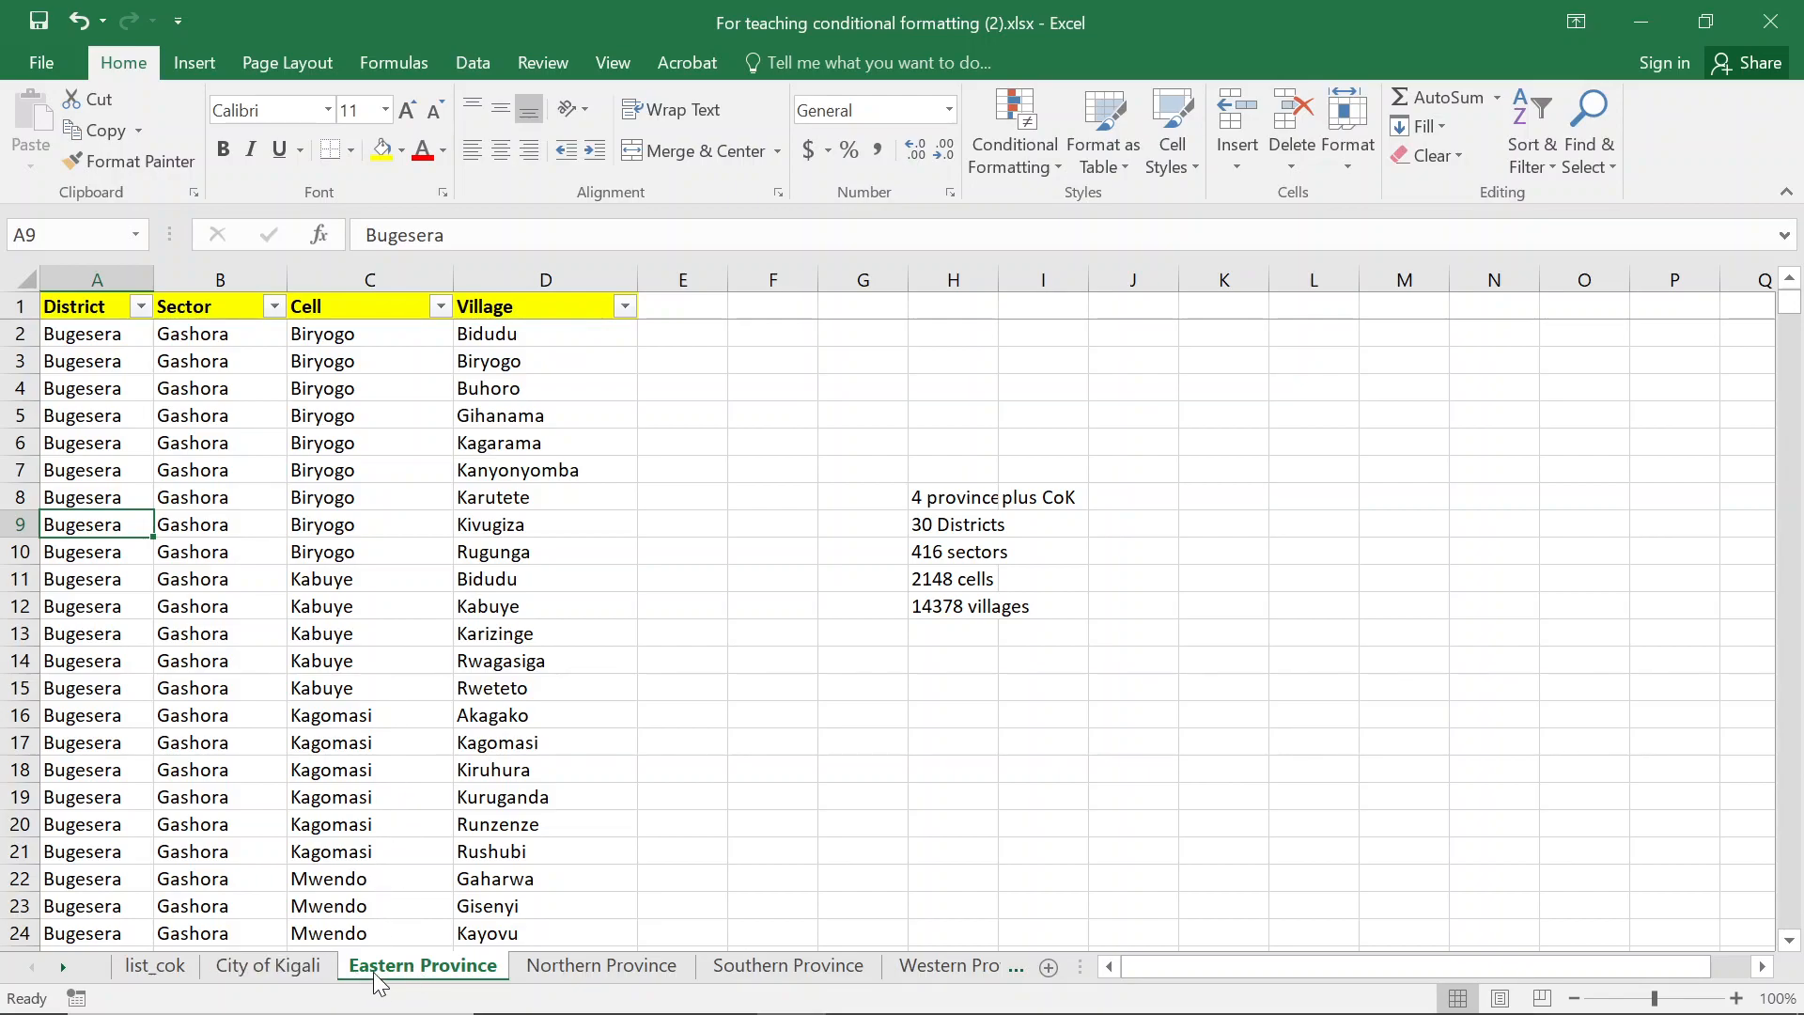
left_click(244, 968)
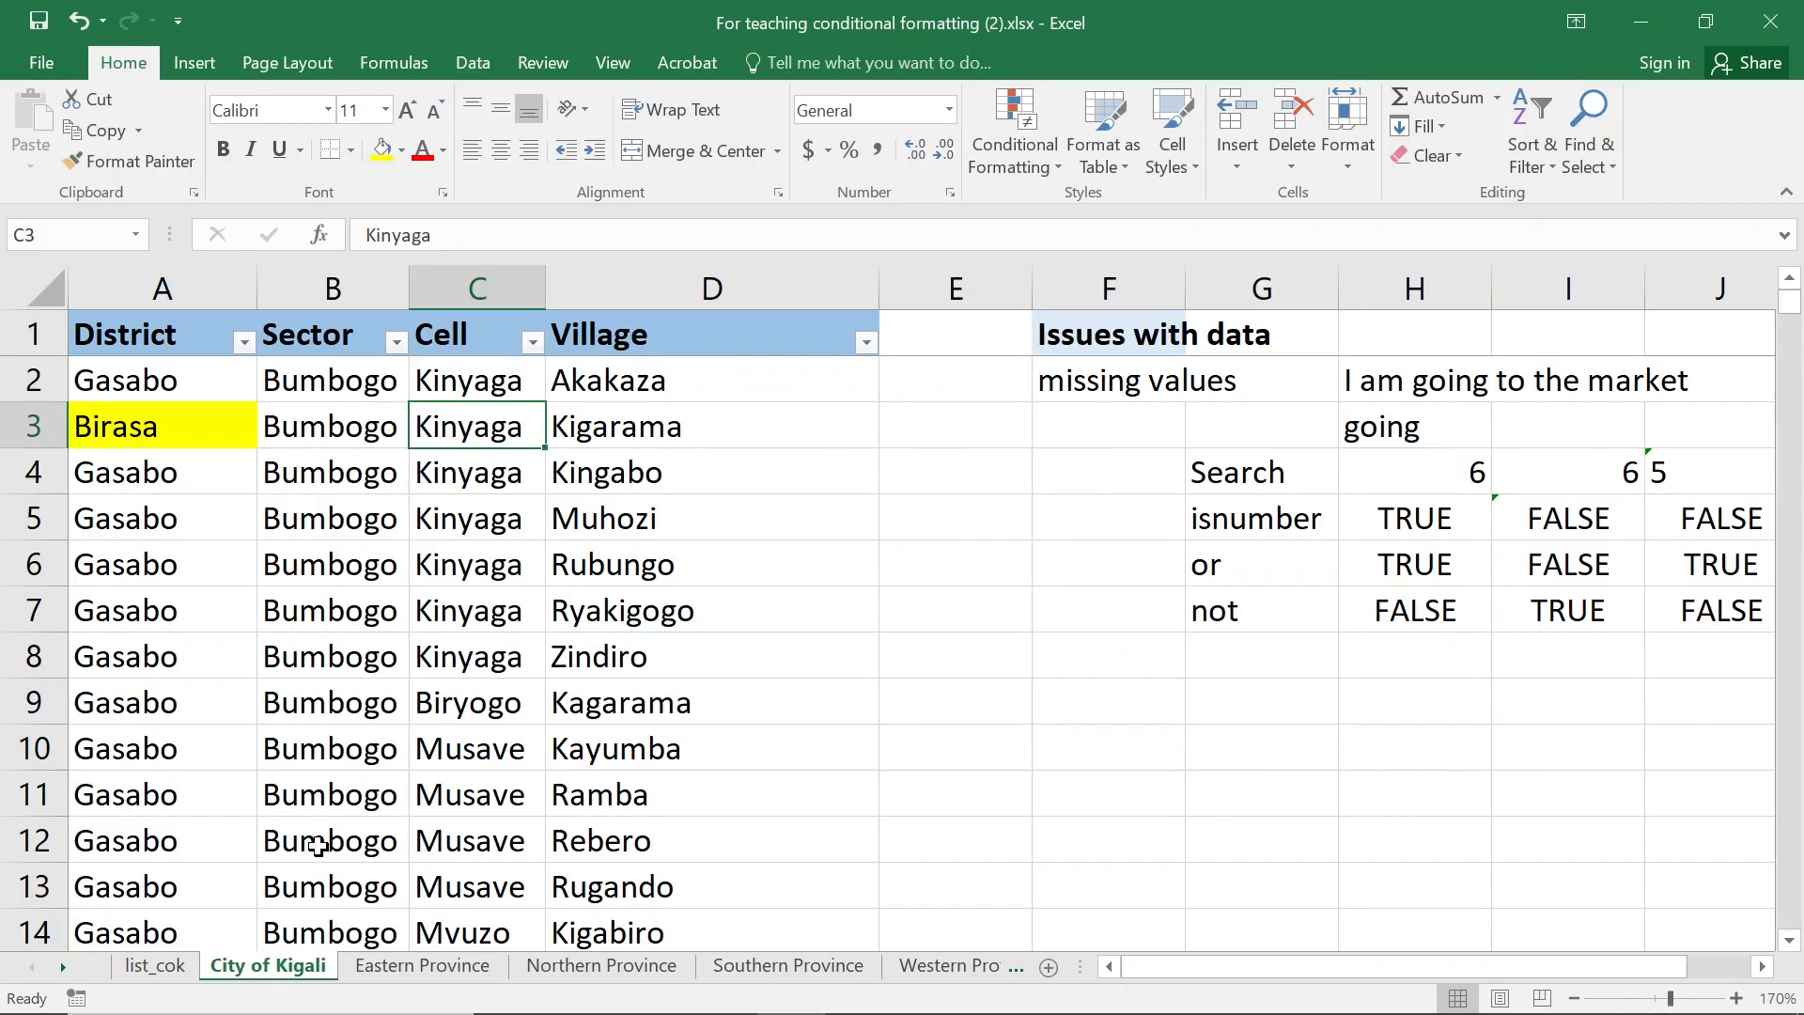
Check how far the Village entries on City of Kigali run continuously down from D2
left_click(621, 346)
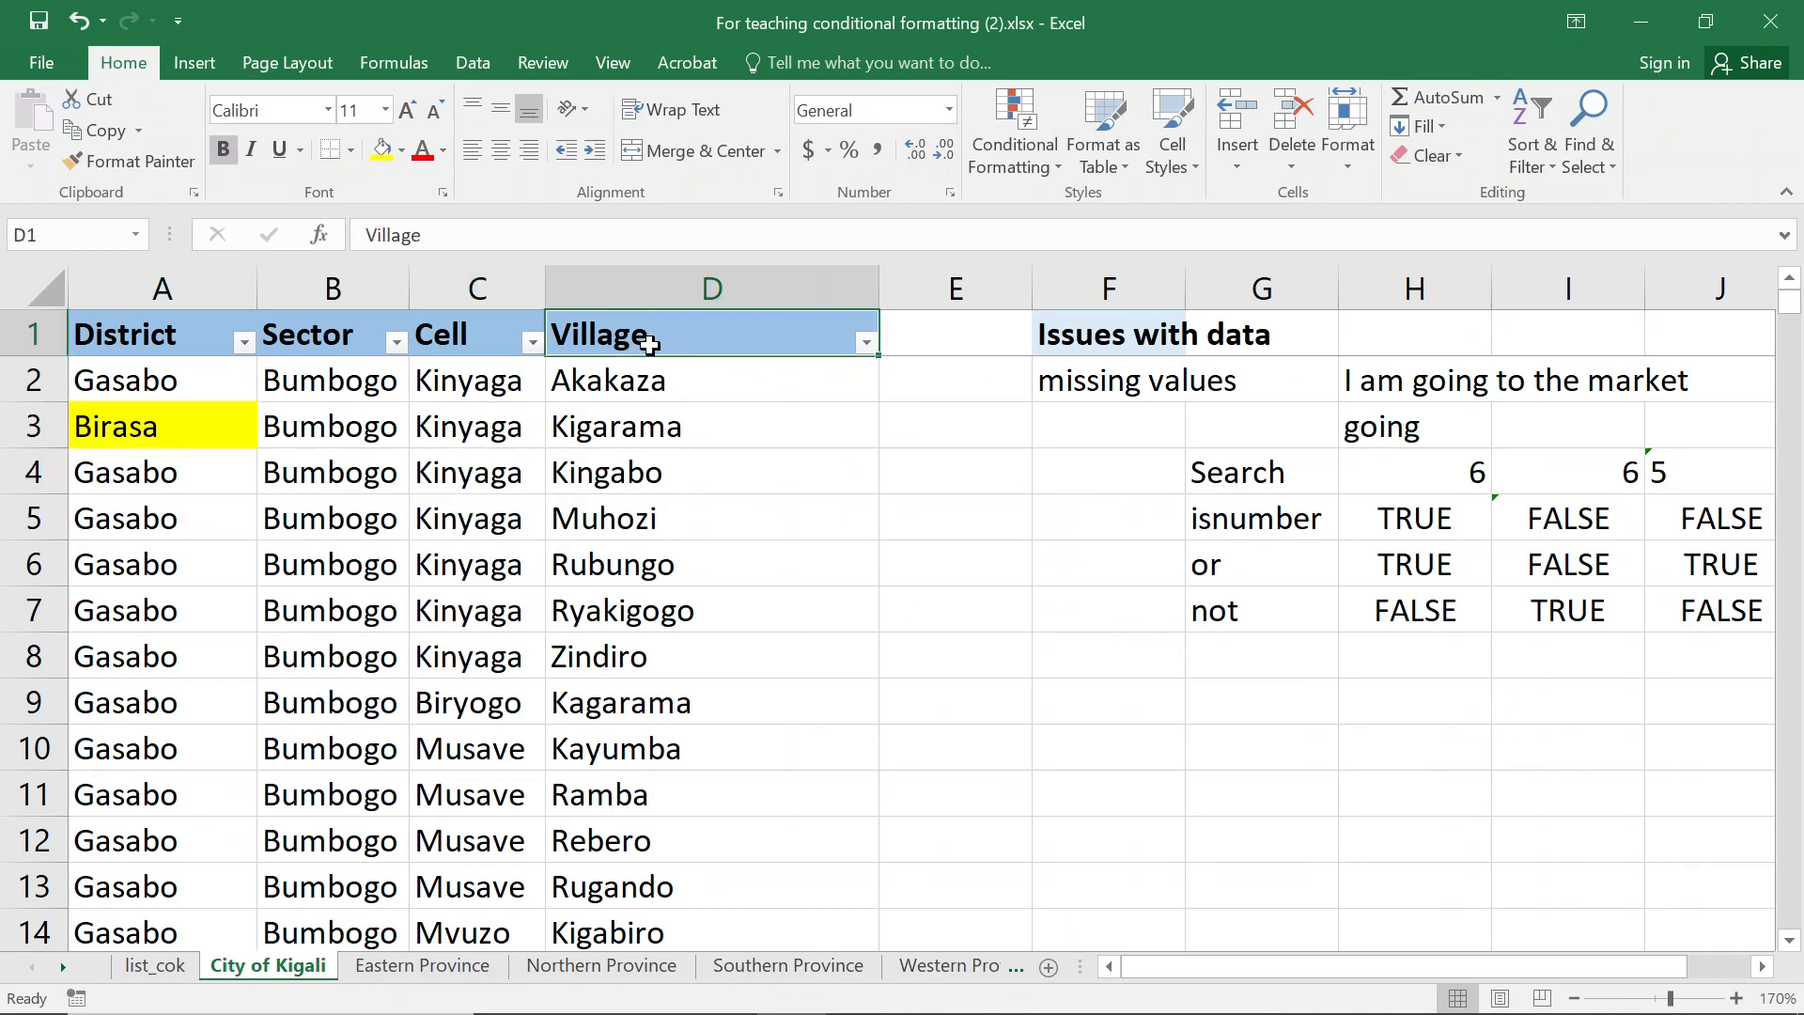
key("Down")
key("ctrl+shift+Down")
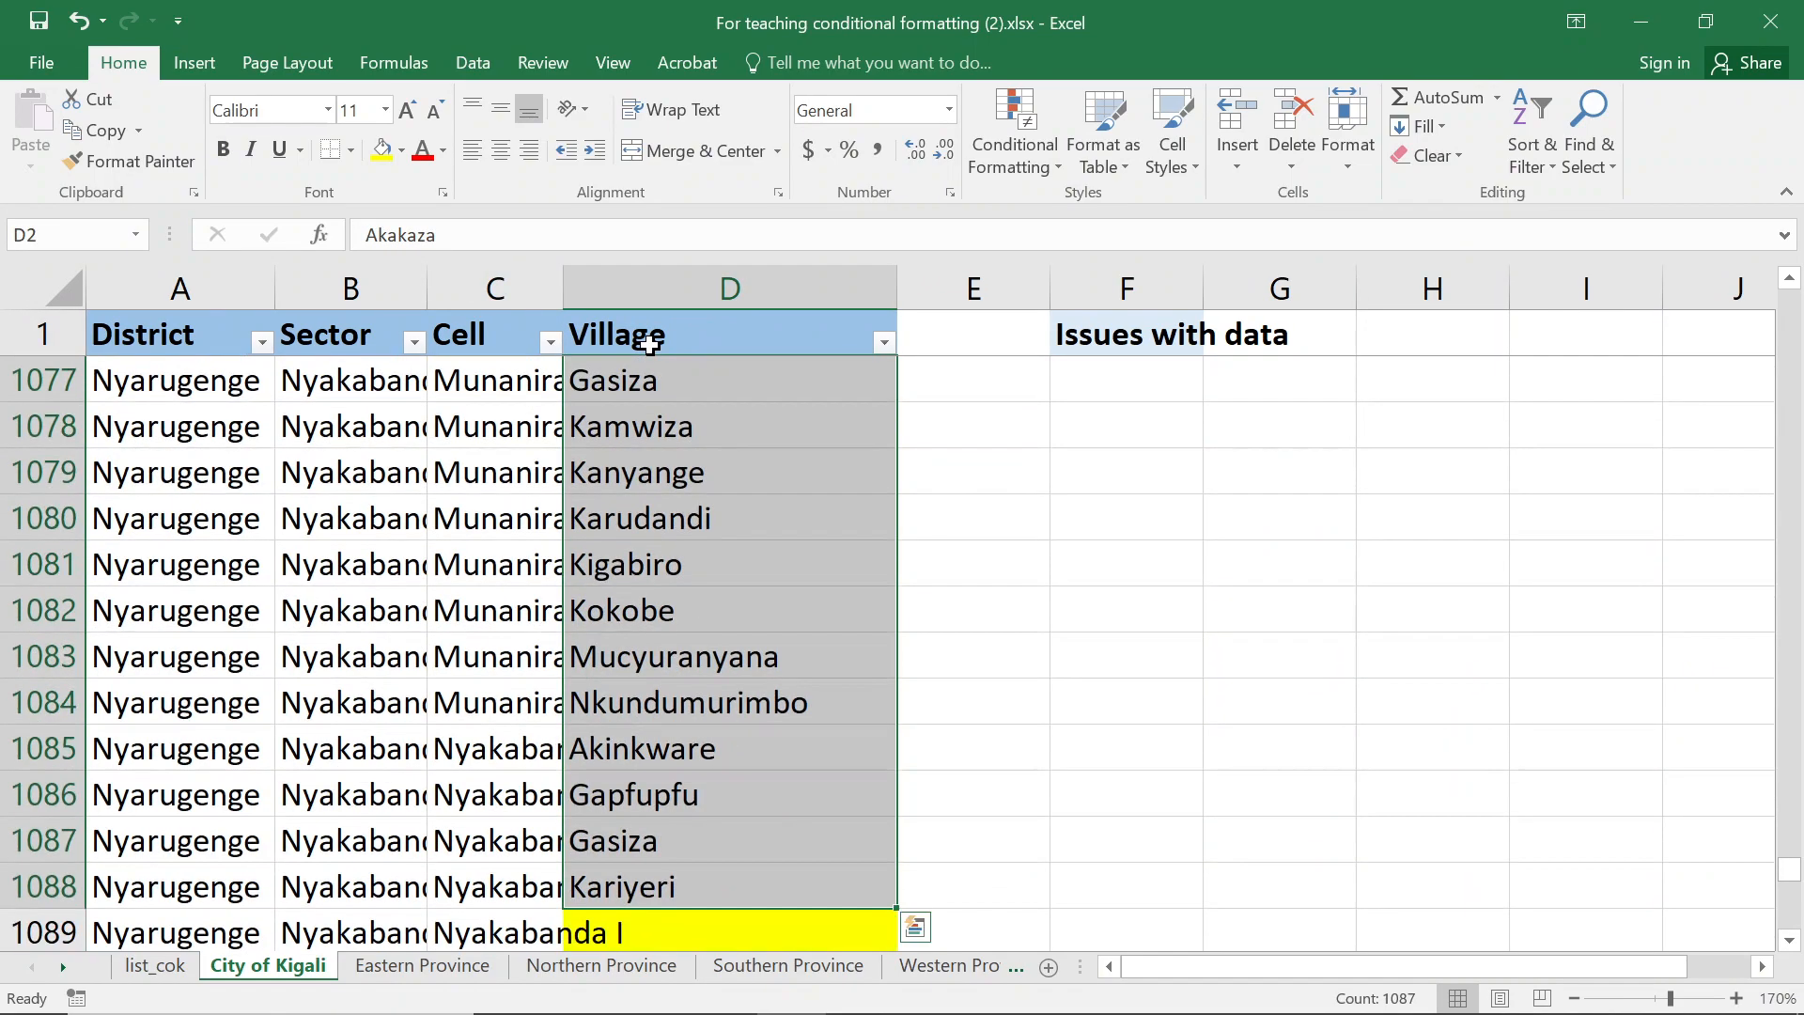
left_click(649, 344)
key("Down")
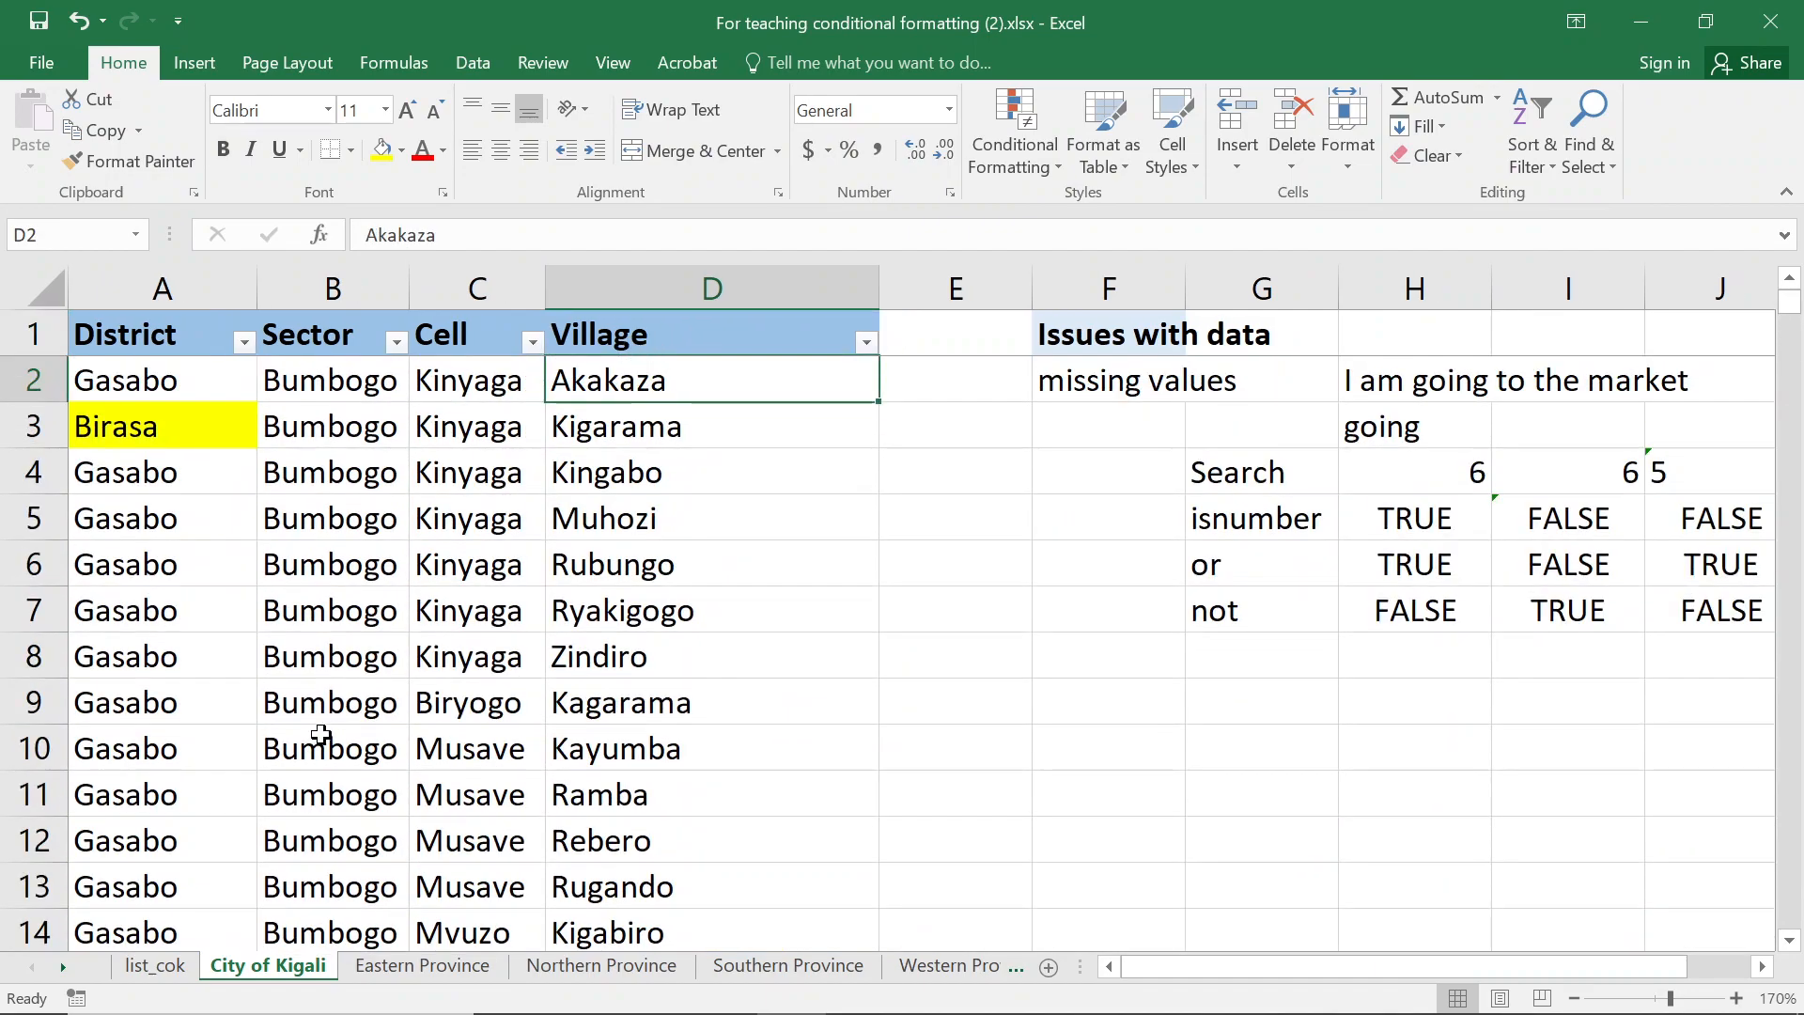
Review the Village reference list in list_cok from D3 to its last entry, and go back to City of Kigali
left_click(151, 965)
scroll(544, 391, "up", 4)
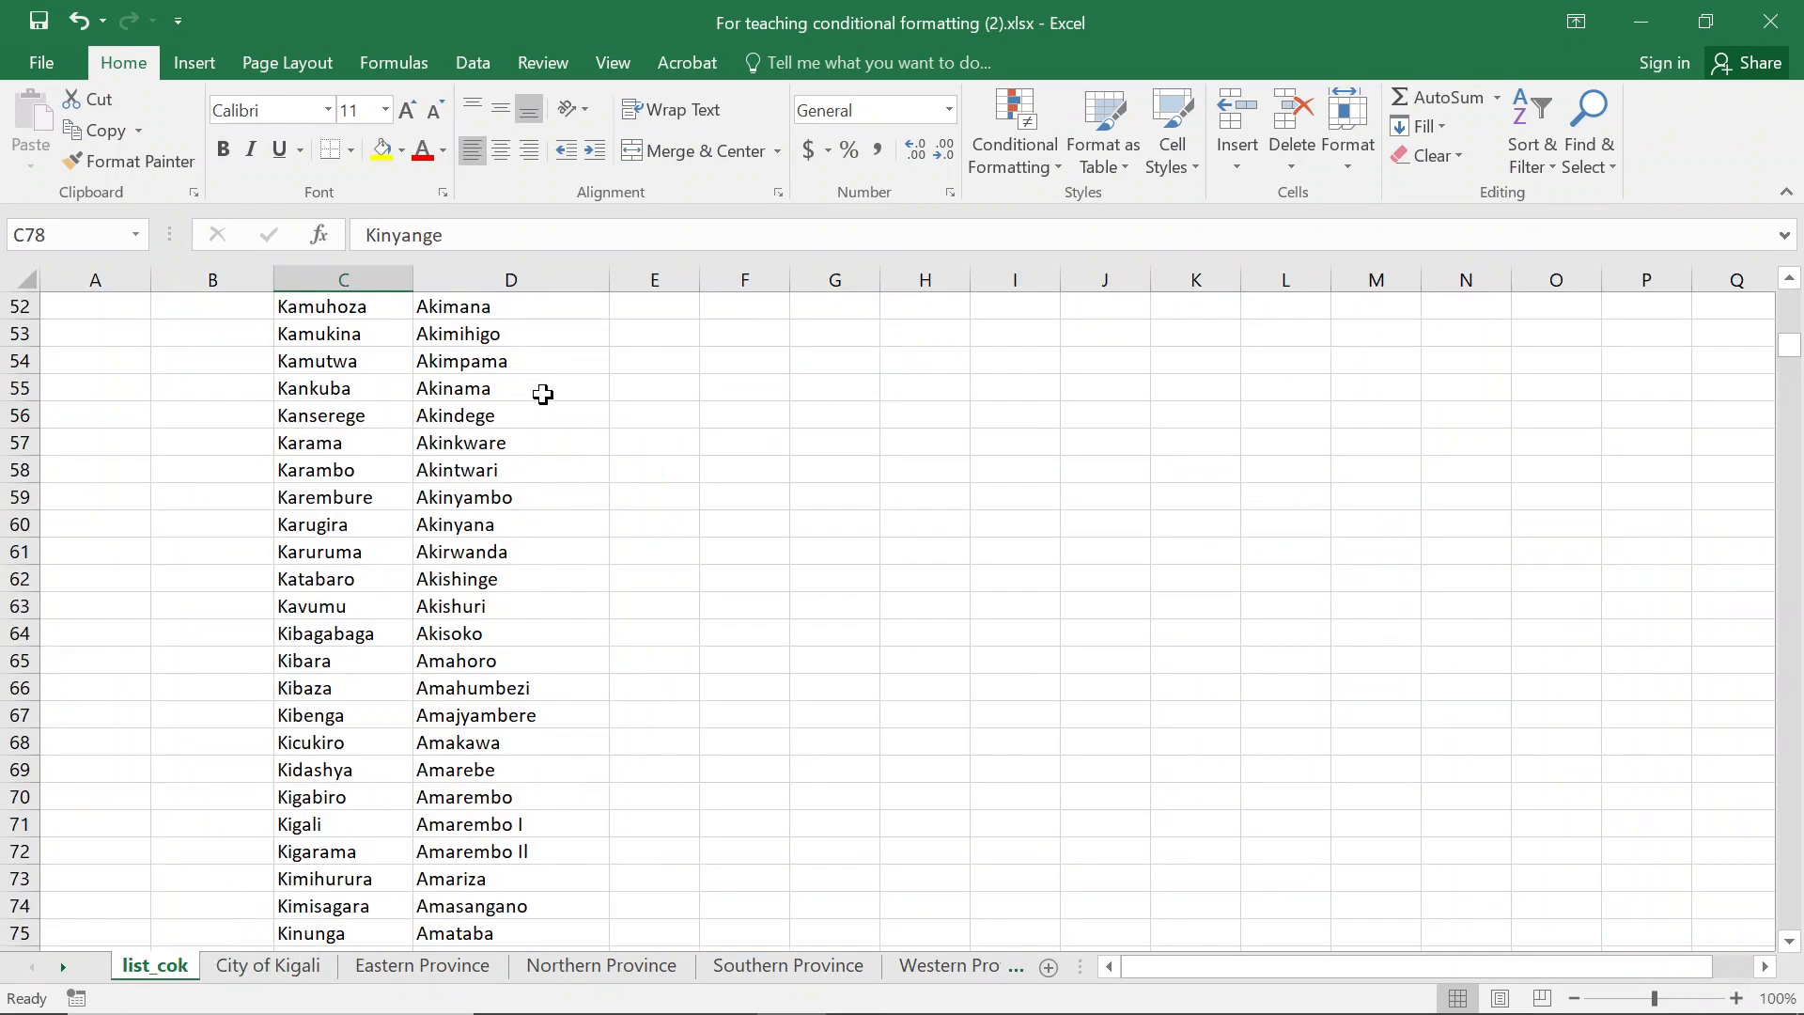
left_click(544, 391)
key("ctrl+Up")
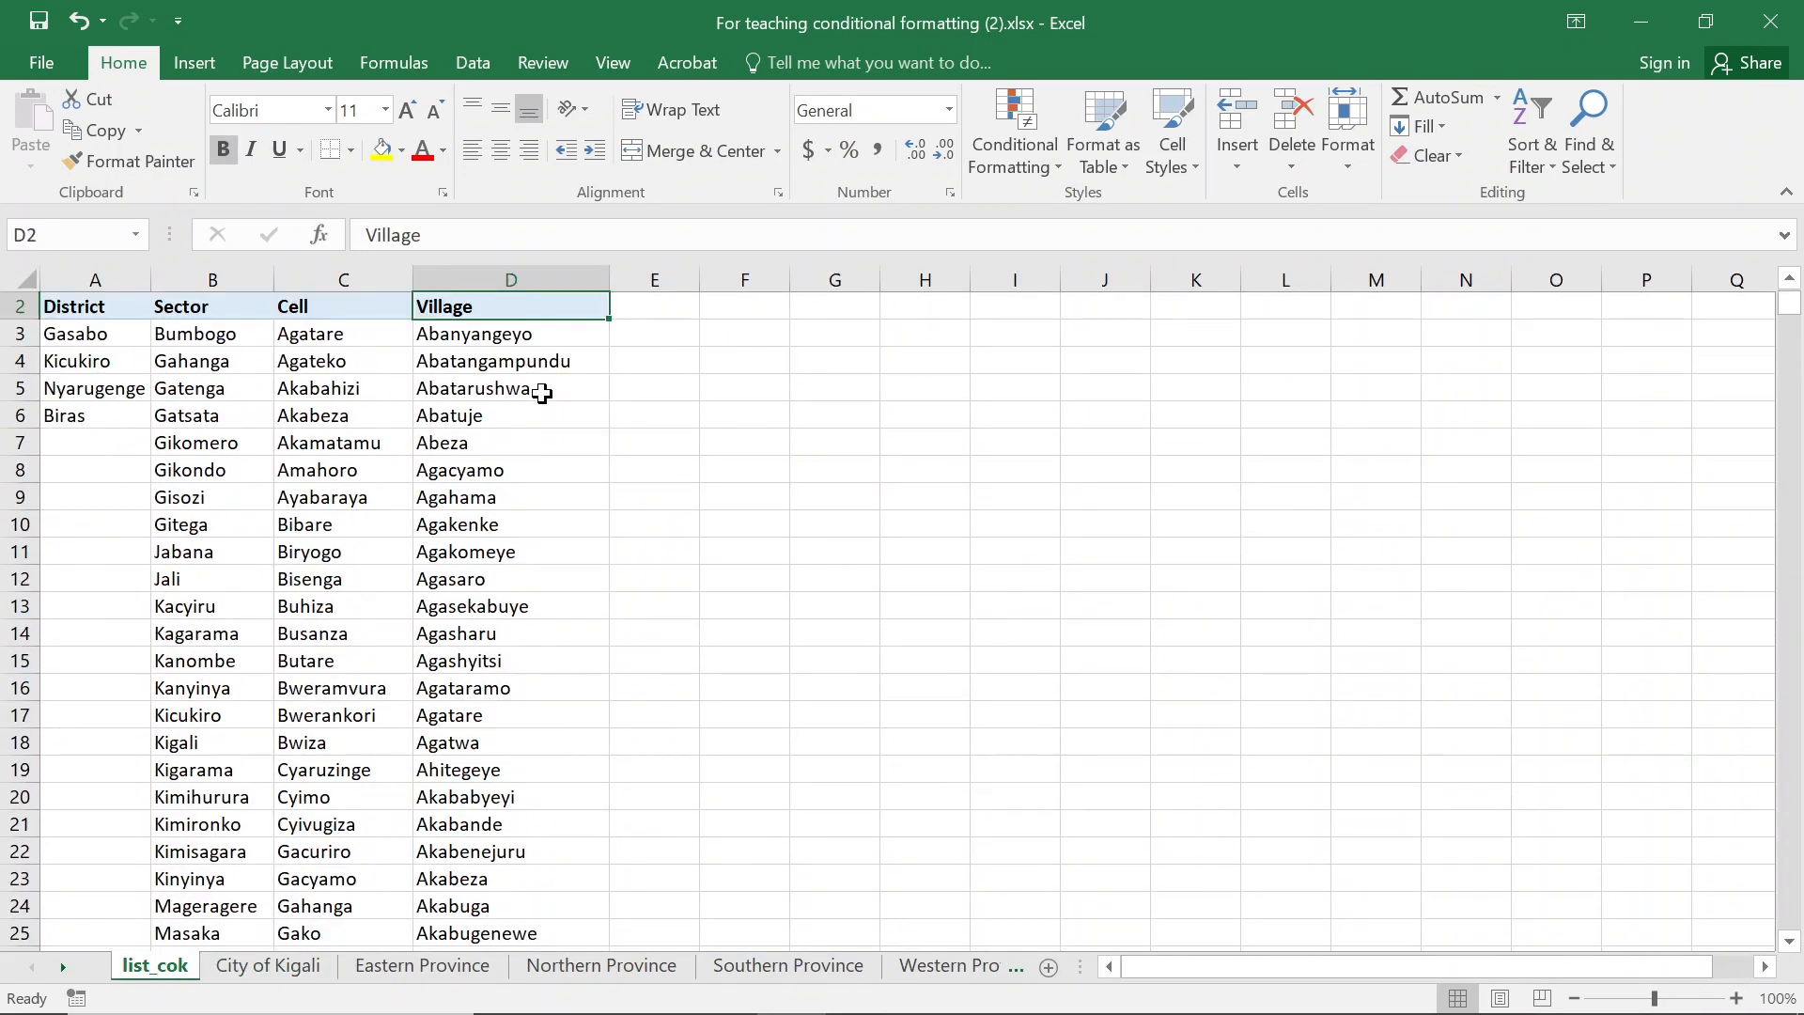
key("Down")
key("ctrl+shift+Down")
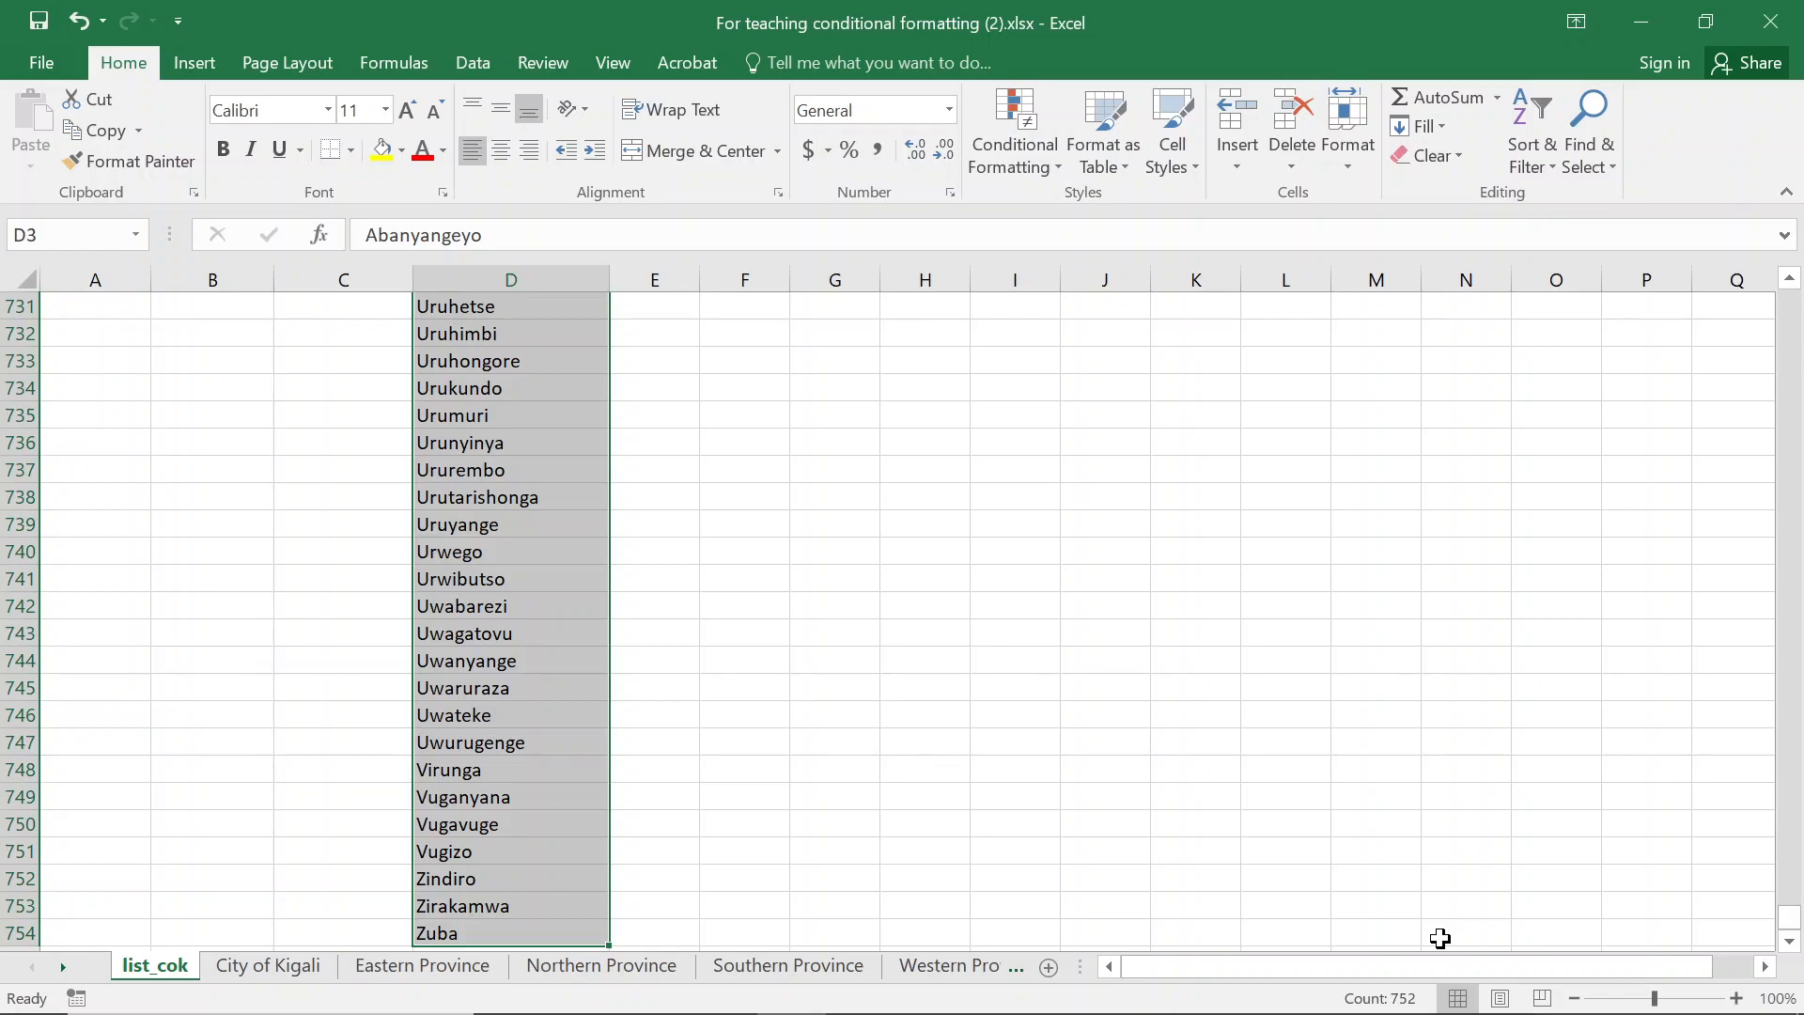
left_click(268, 966)
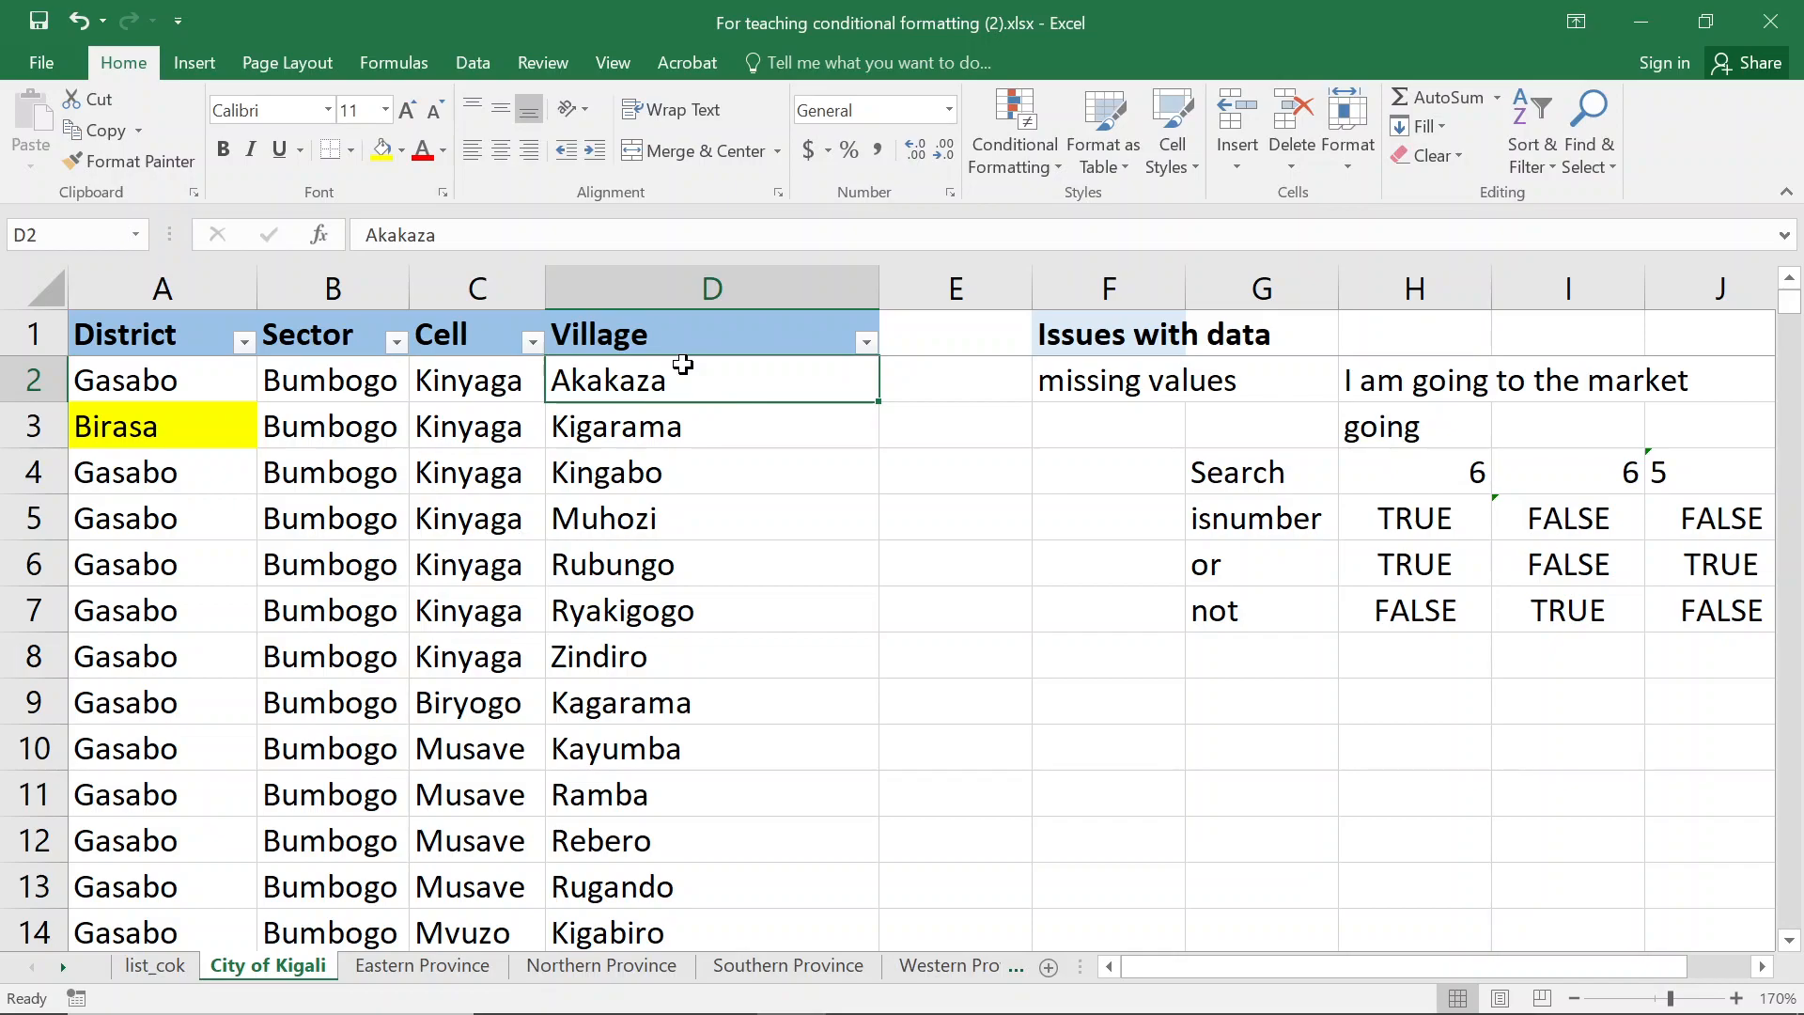
Compare the whole Village column on City of Kigali with the beginning of the Village list in list_cok
left_click(705, 284)
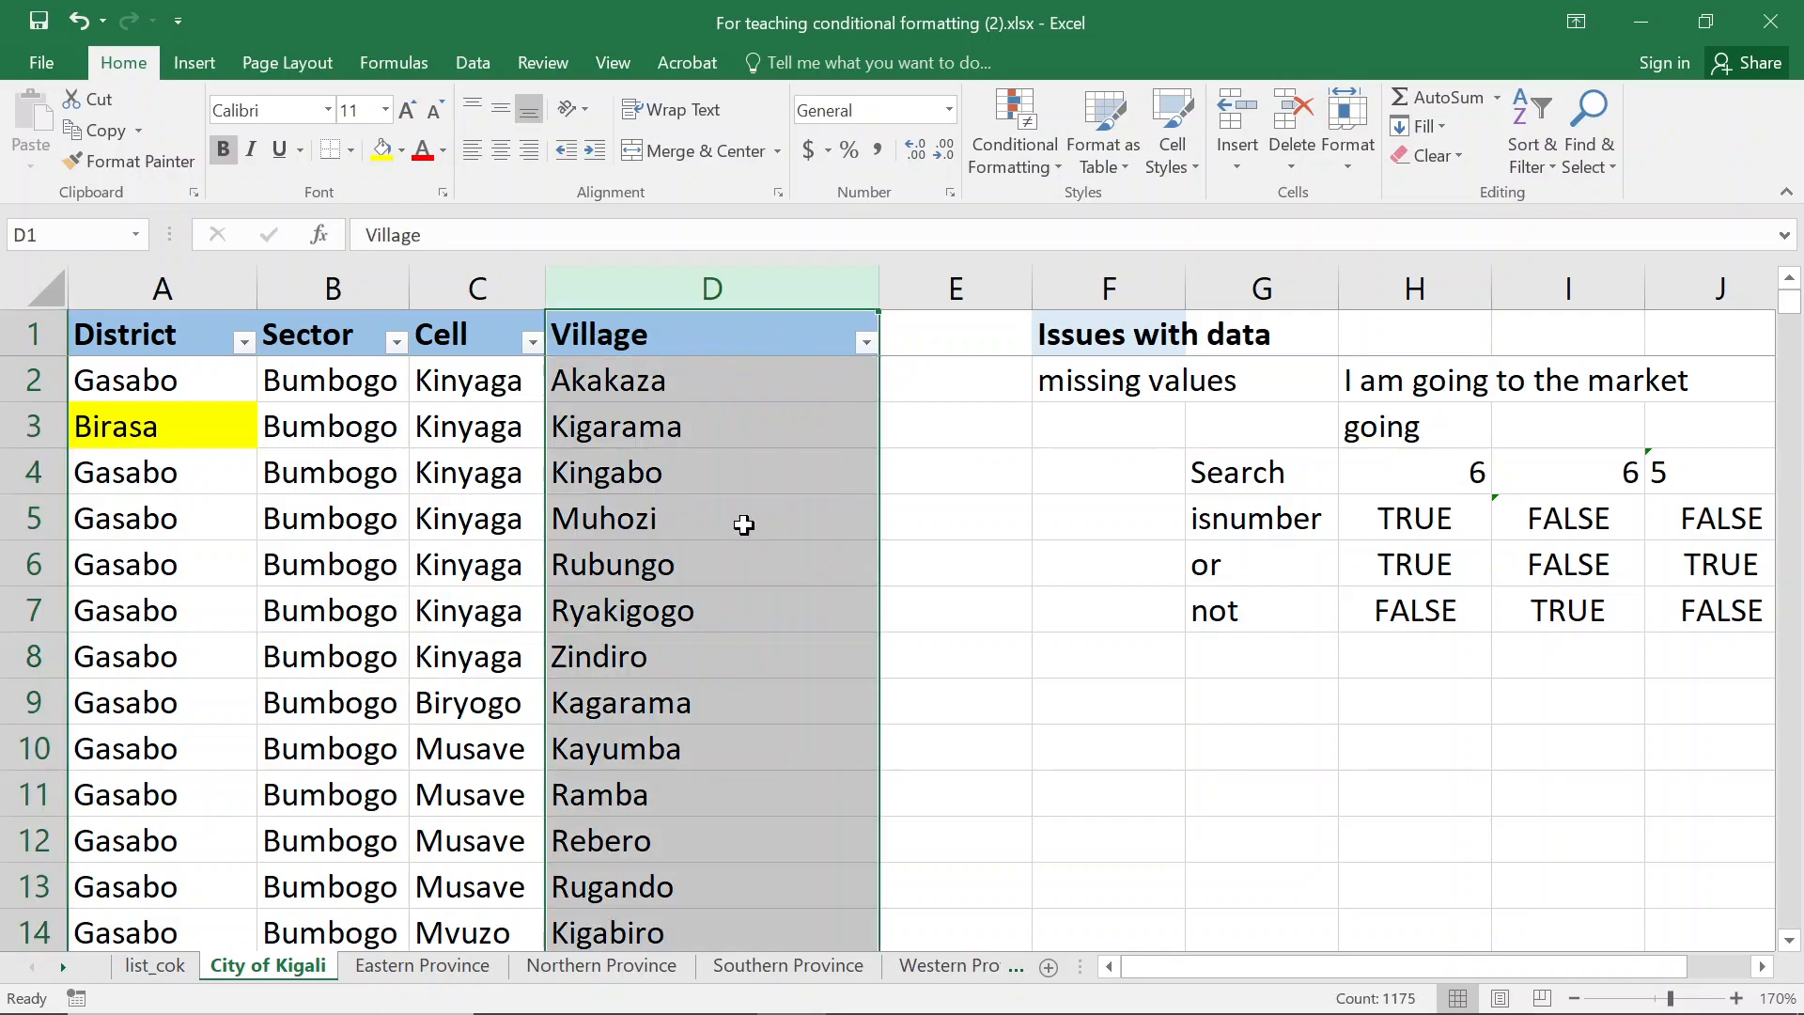
left_click(706, 379)
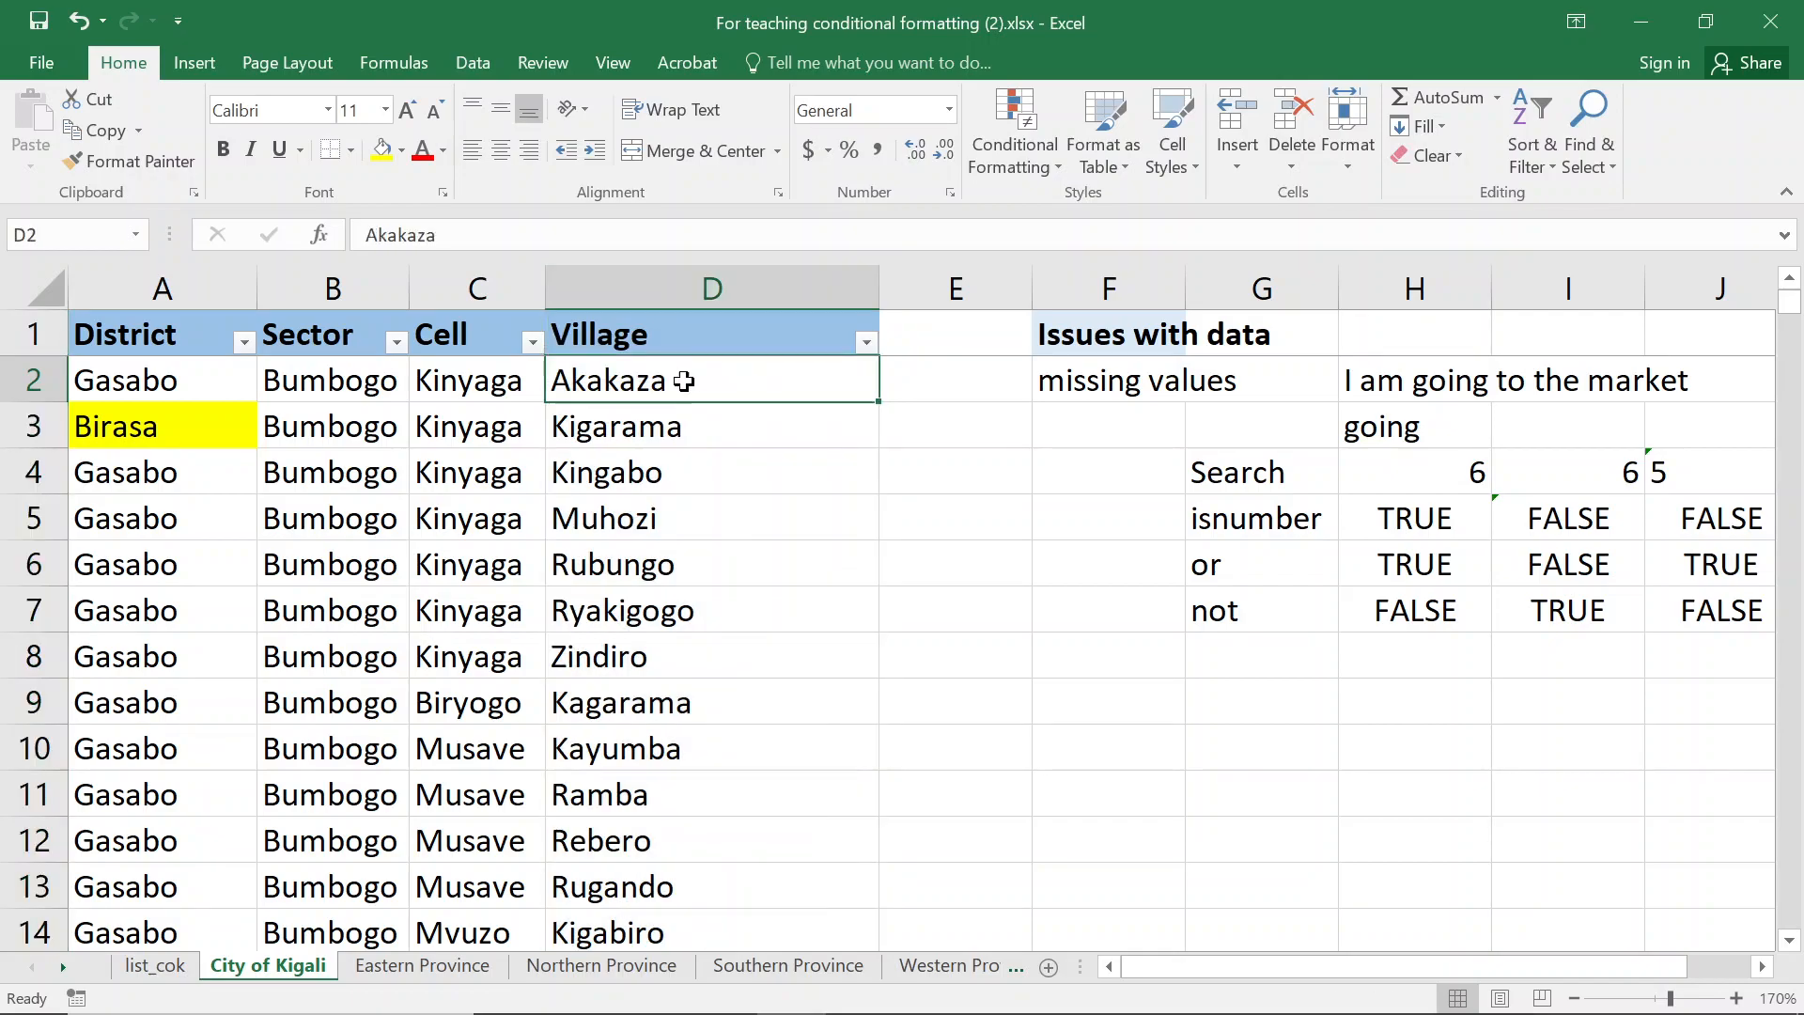
left_click(710, 283)
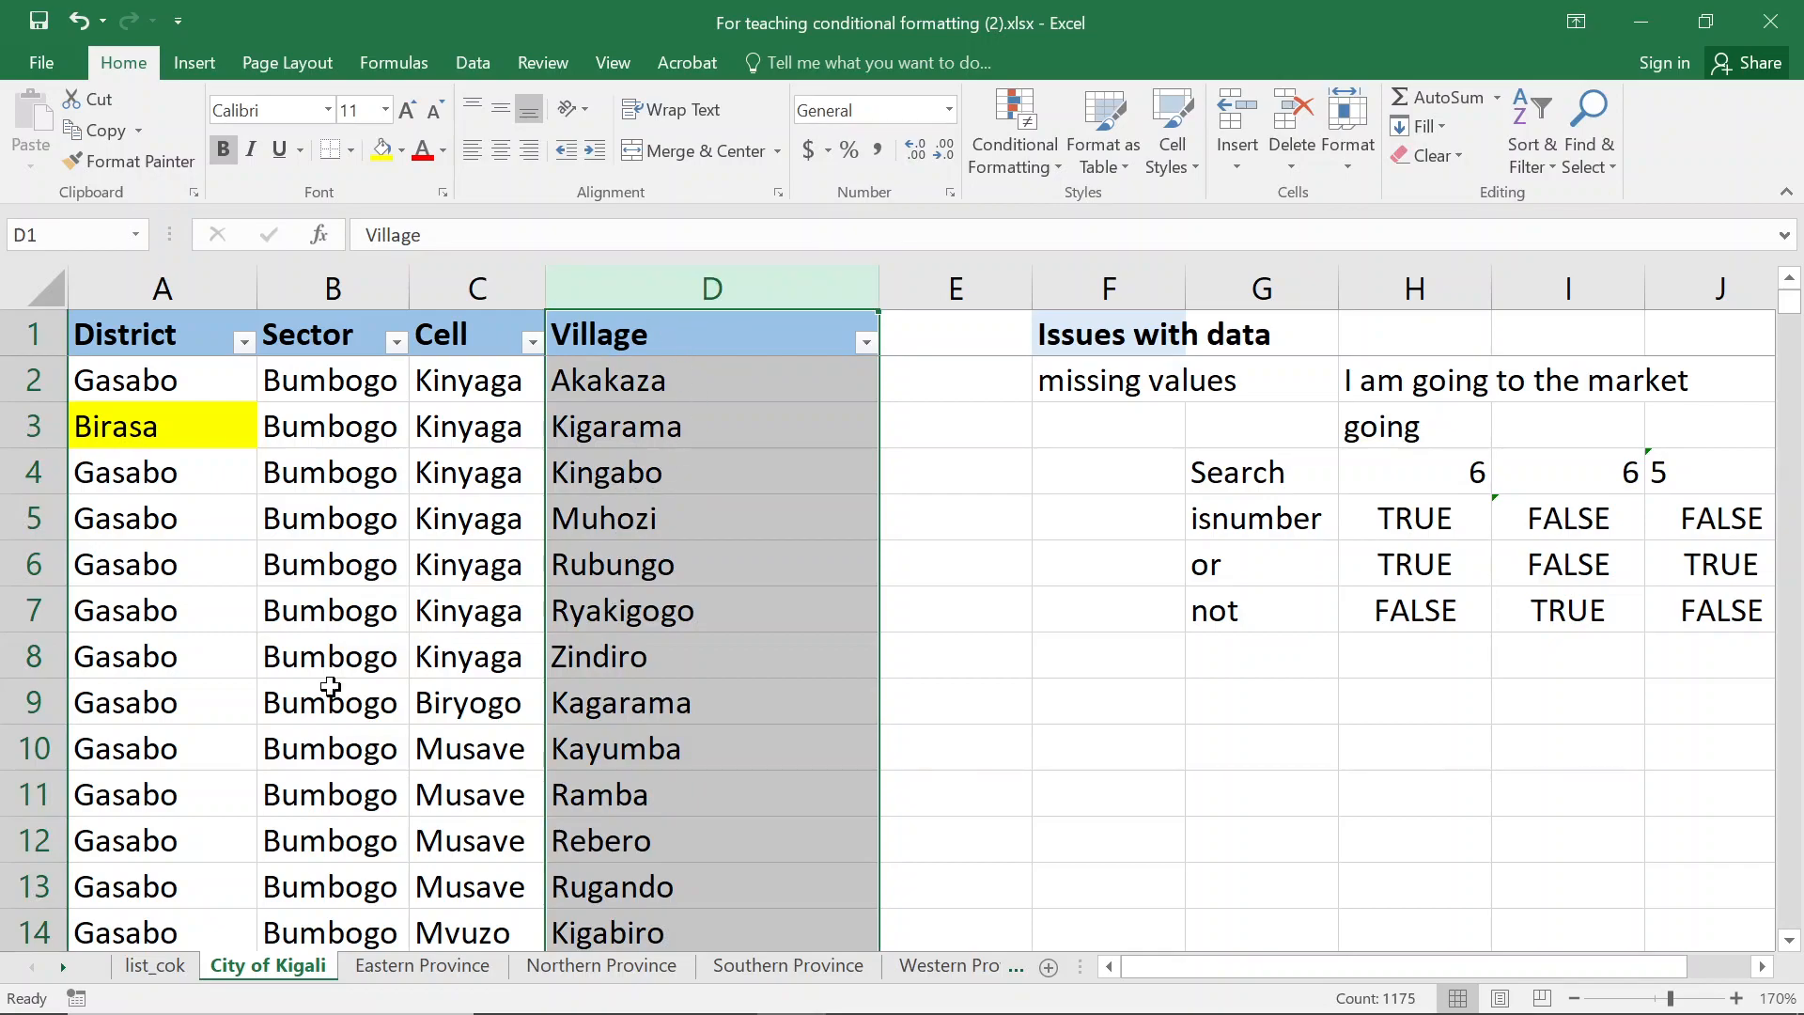
left_click(155, 966)
scroll(564, 401, "up", 6)
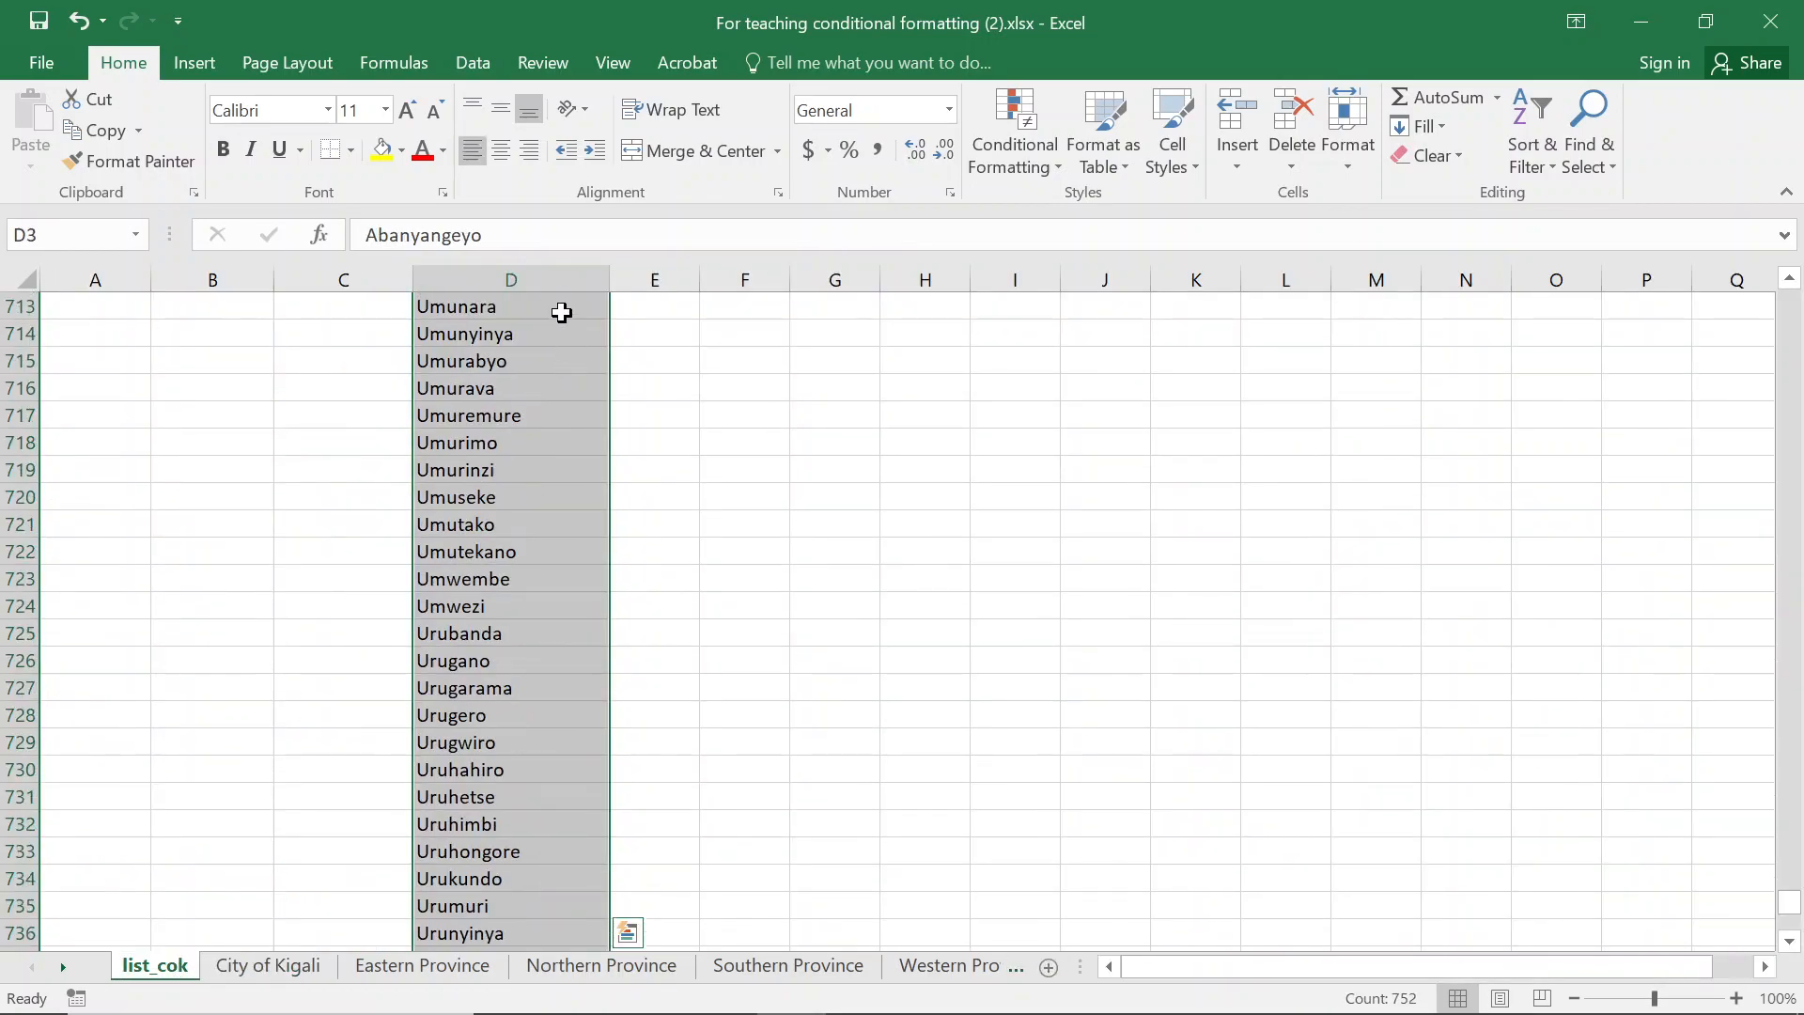
left_click(471, 279)
key("Down")
key("Up")
key("ctrl+Up")
key("Down")
key("Down")
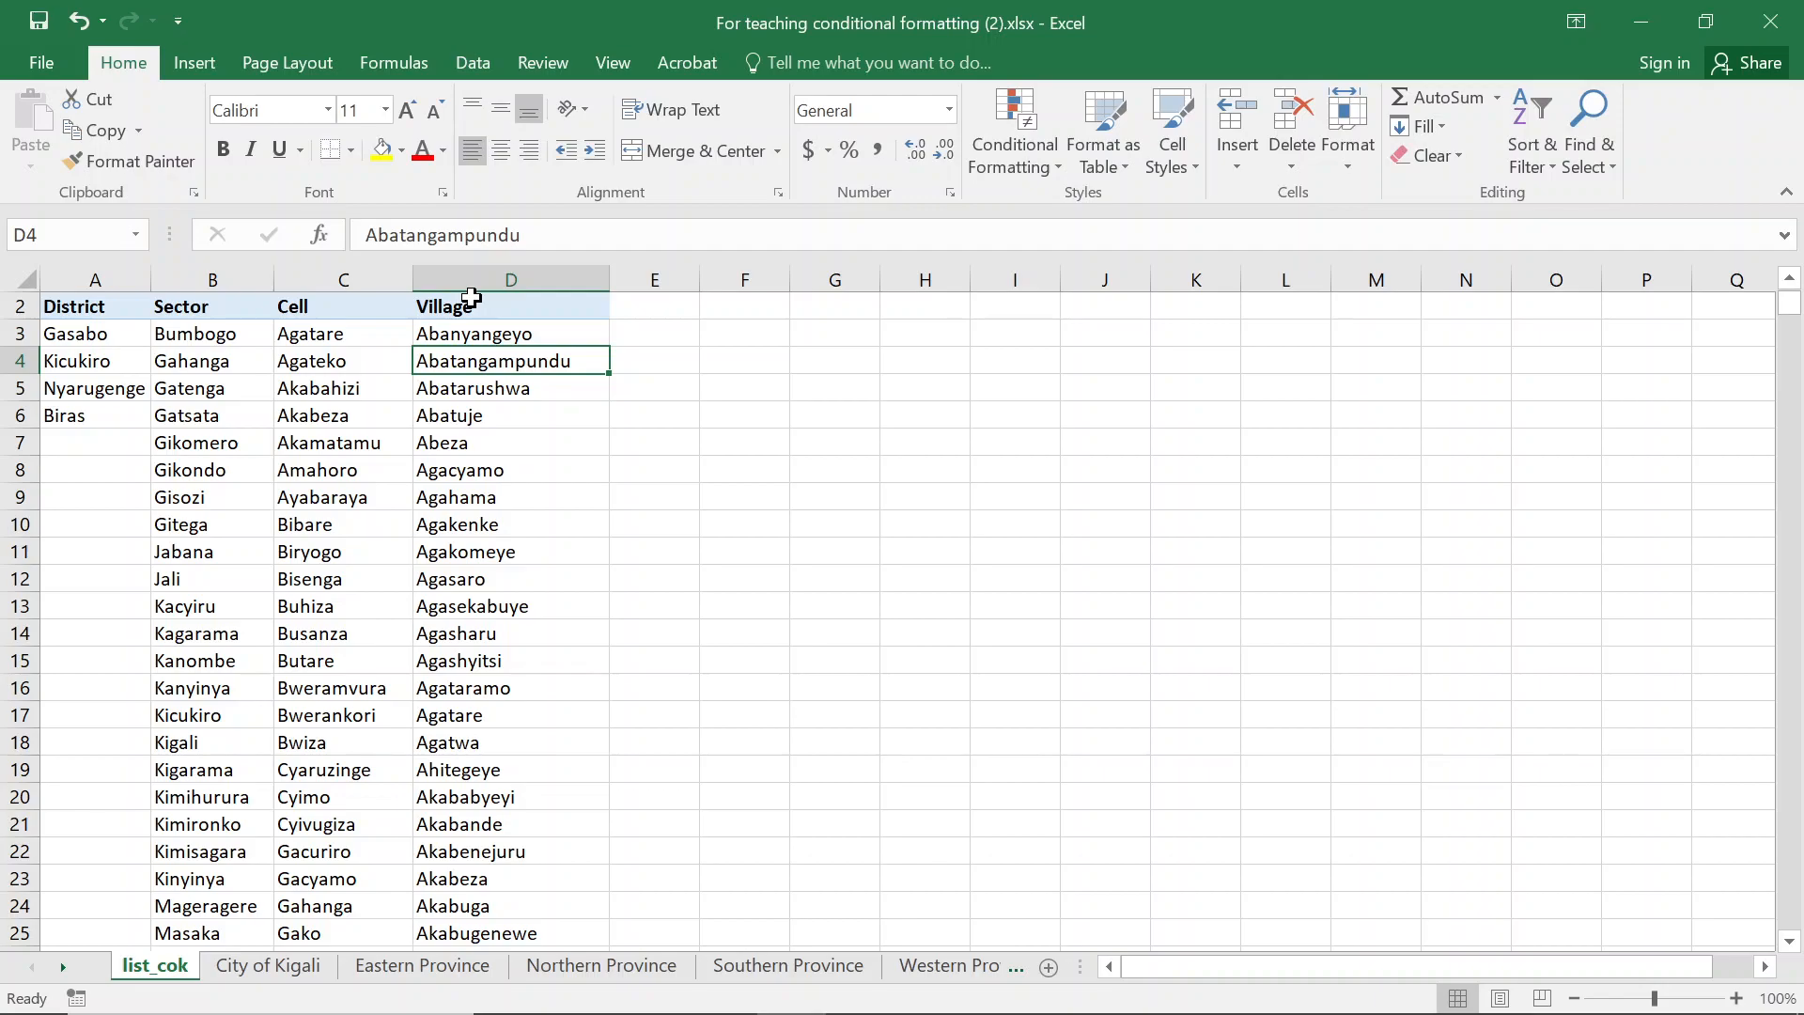
Start a new formula-based conditional formatting rule for cell D2 in the Village column of City of Kigali
left_click(267, 965)
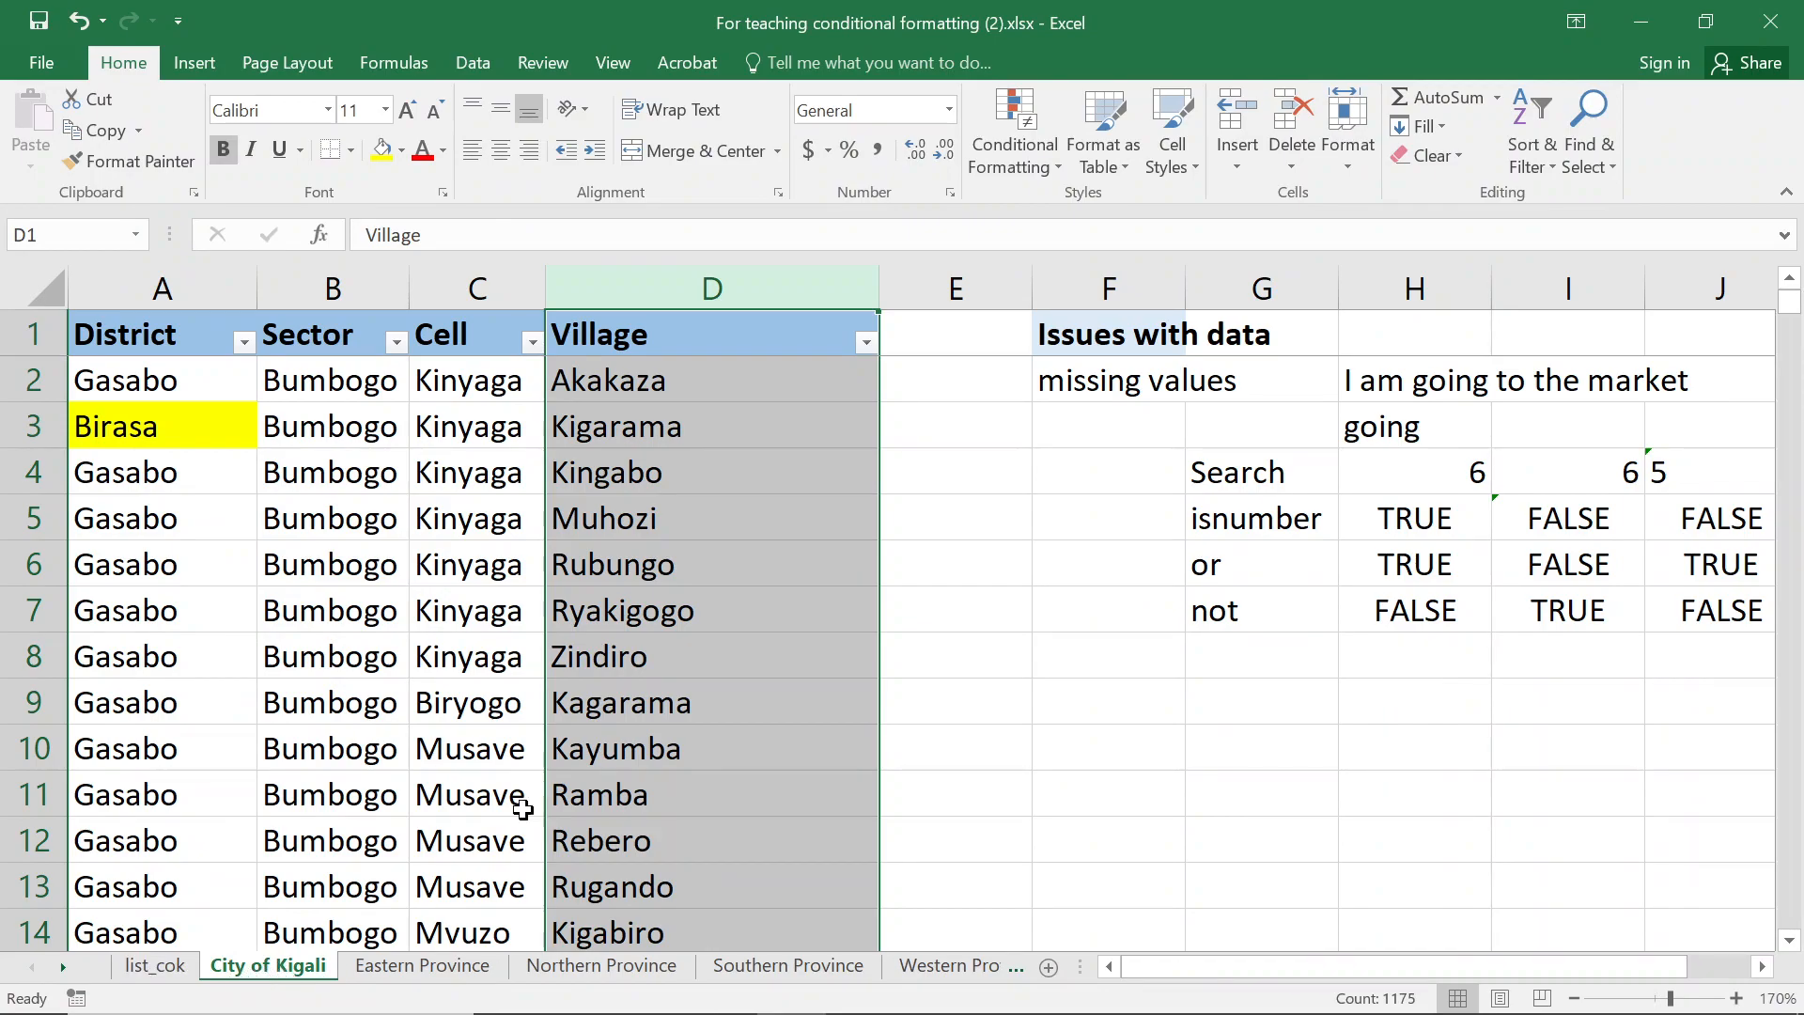
left_click(728, 390)
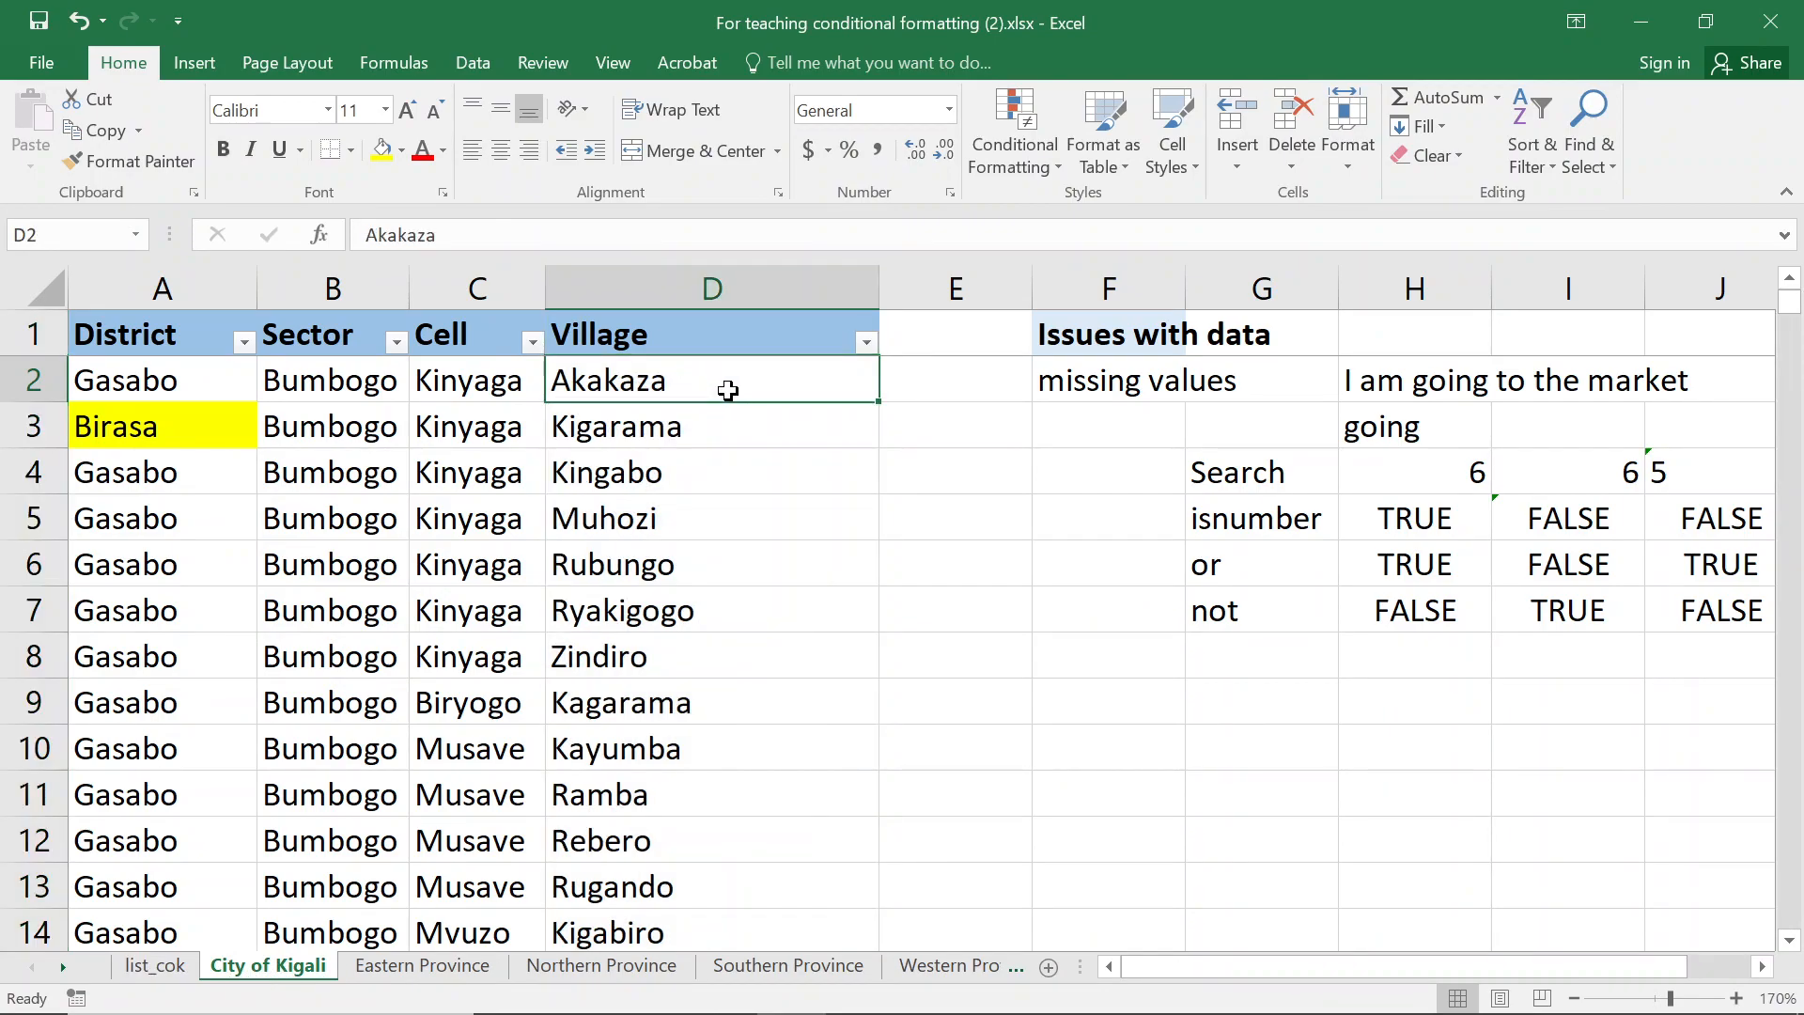
left_click(1033, 145)
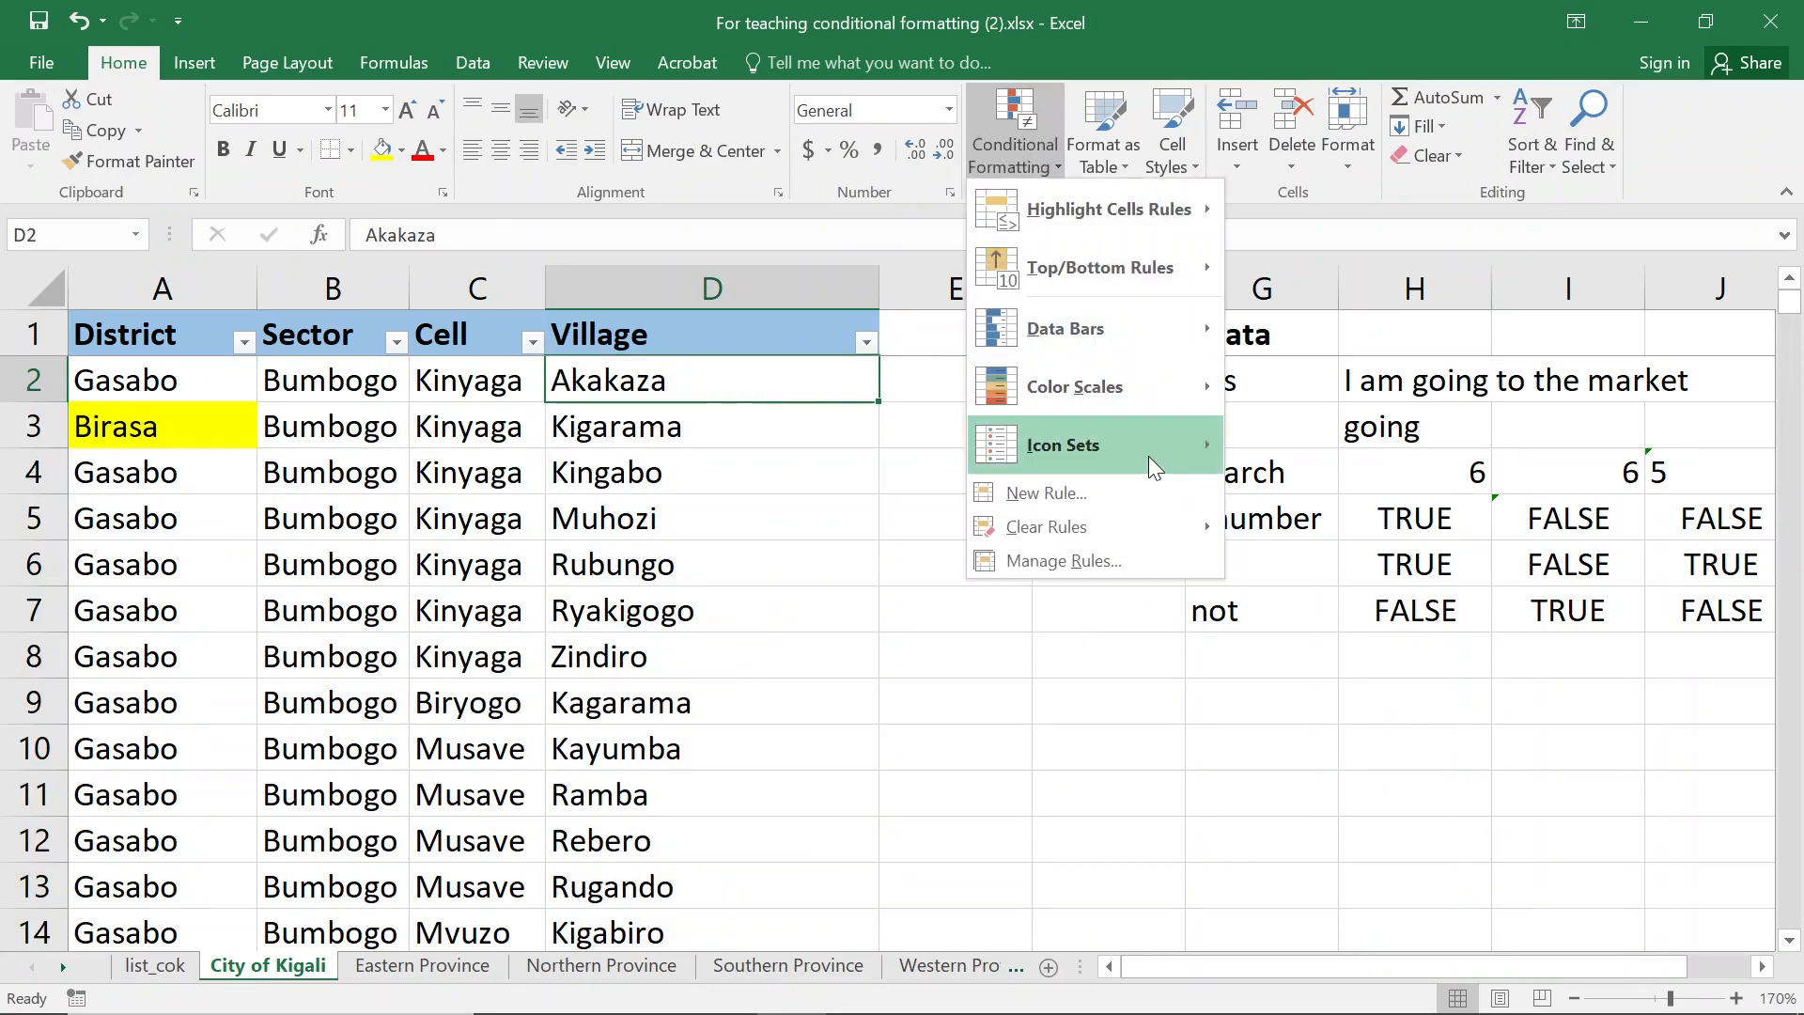
left_click(1101, 562)
left_click(819, 350)
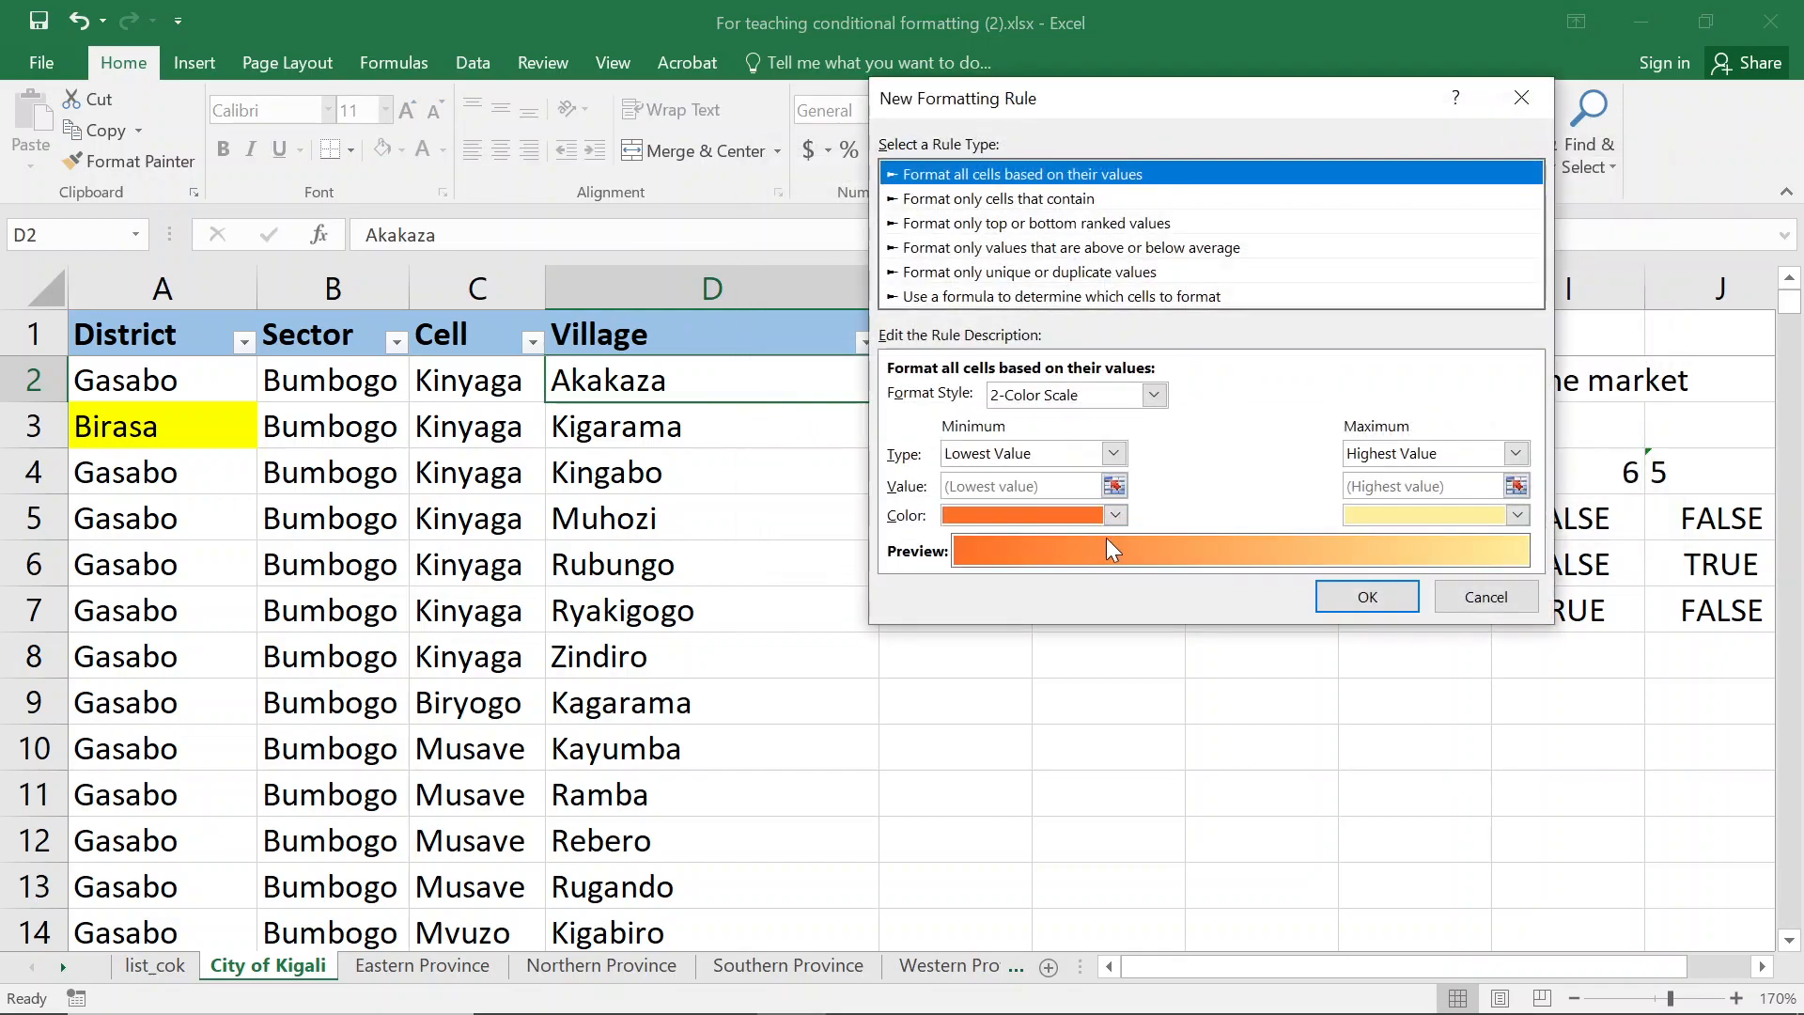
left_click(981, 297)
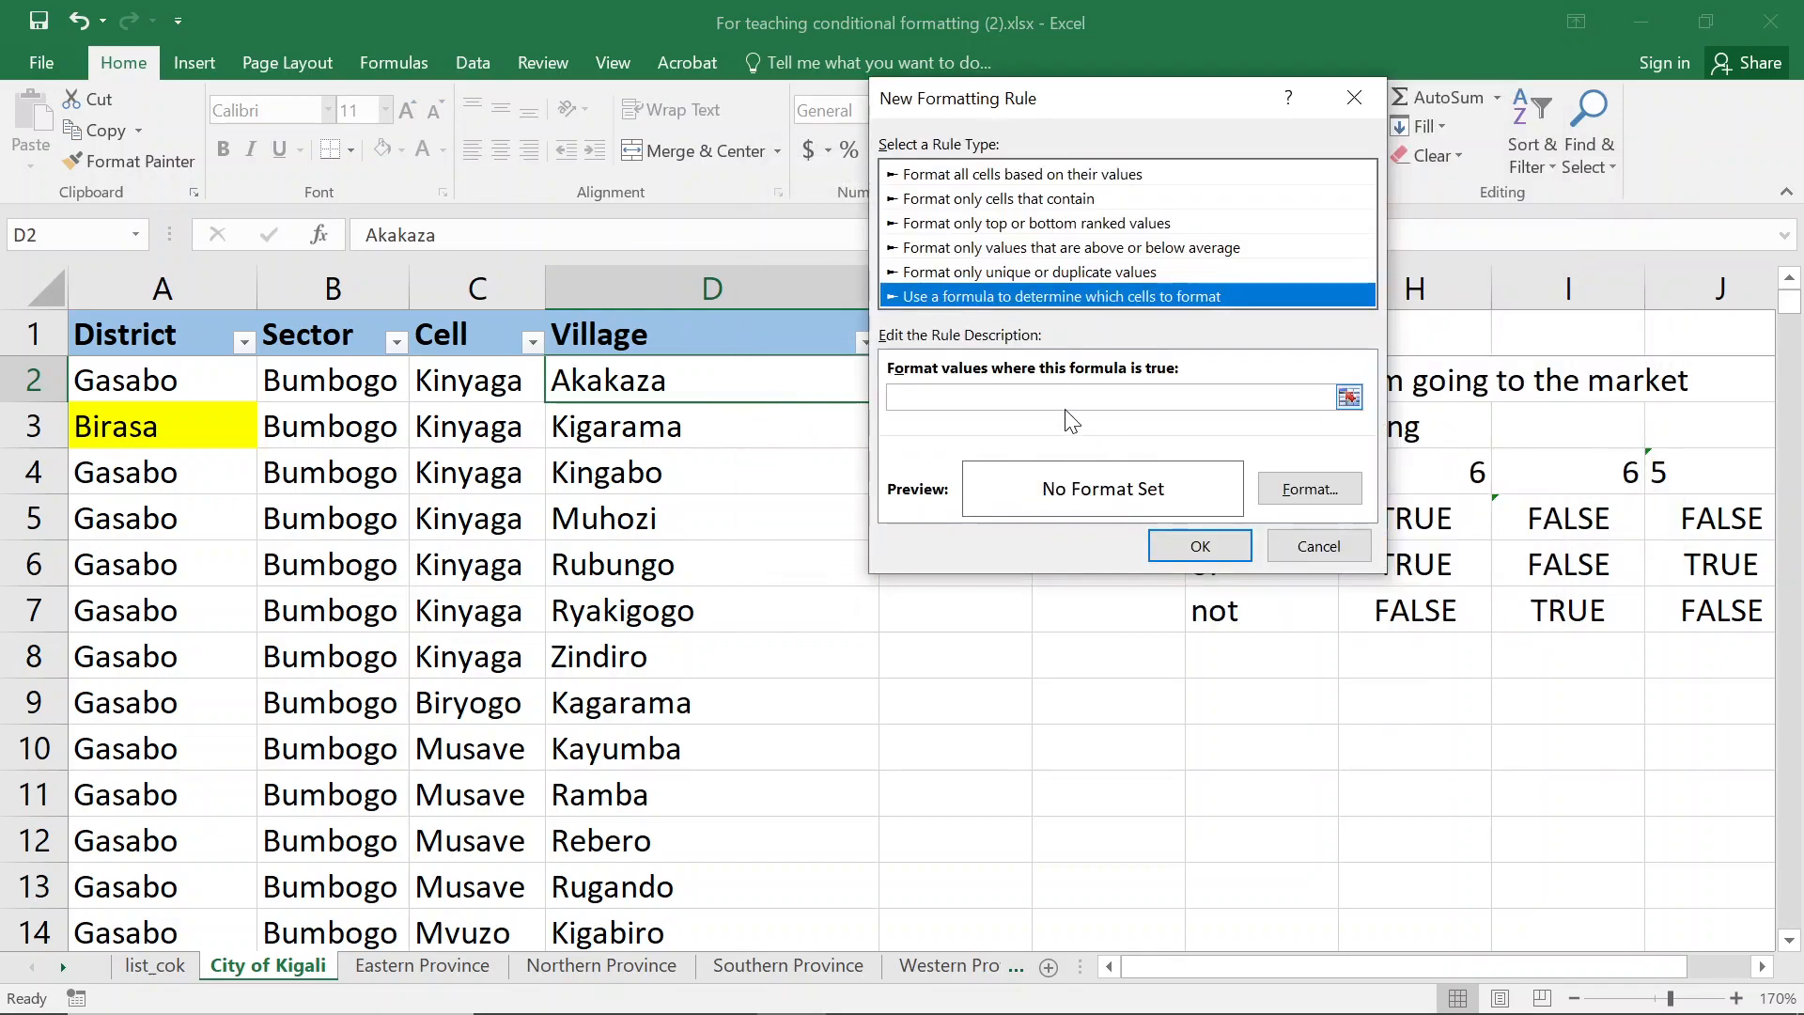
Set the rule's formula to =not(or(isnumber(search(list_cok!$D$3:$D$754,d2)))), taking the range from the Village list in list_cok
left_click(1082, 399)
type("=")
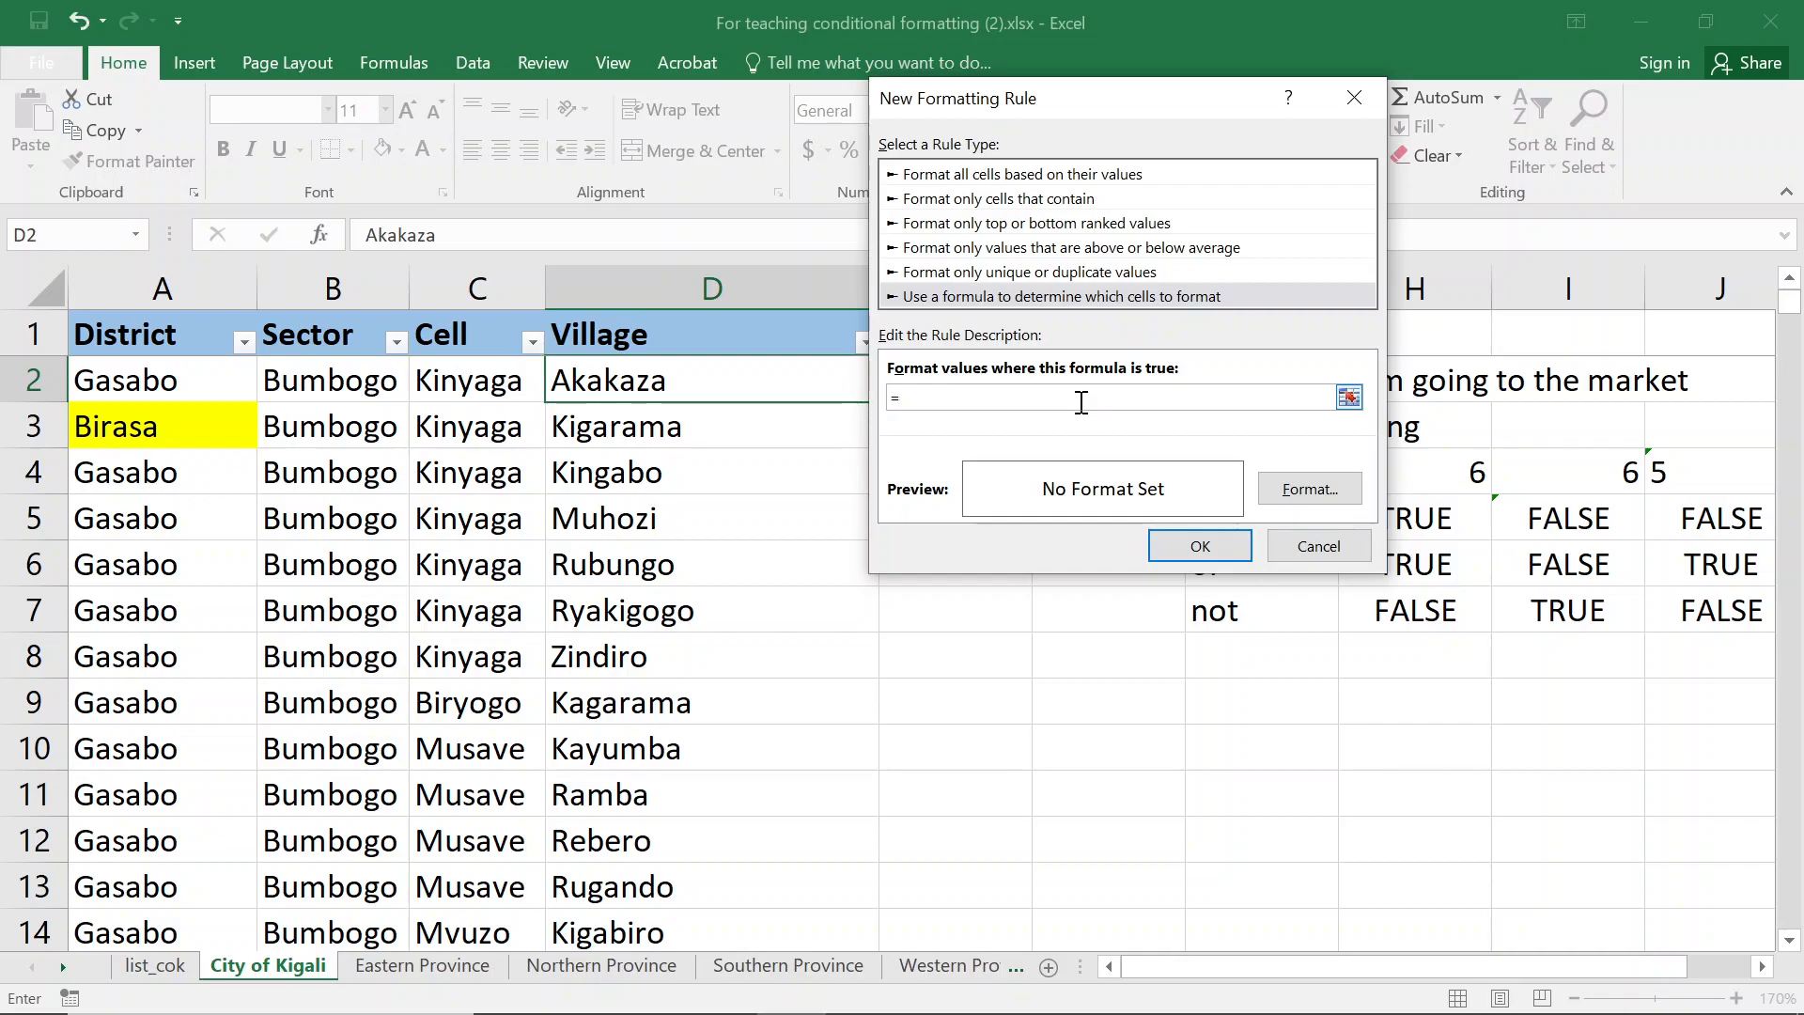
type("not(or(ins")
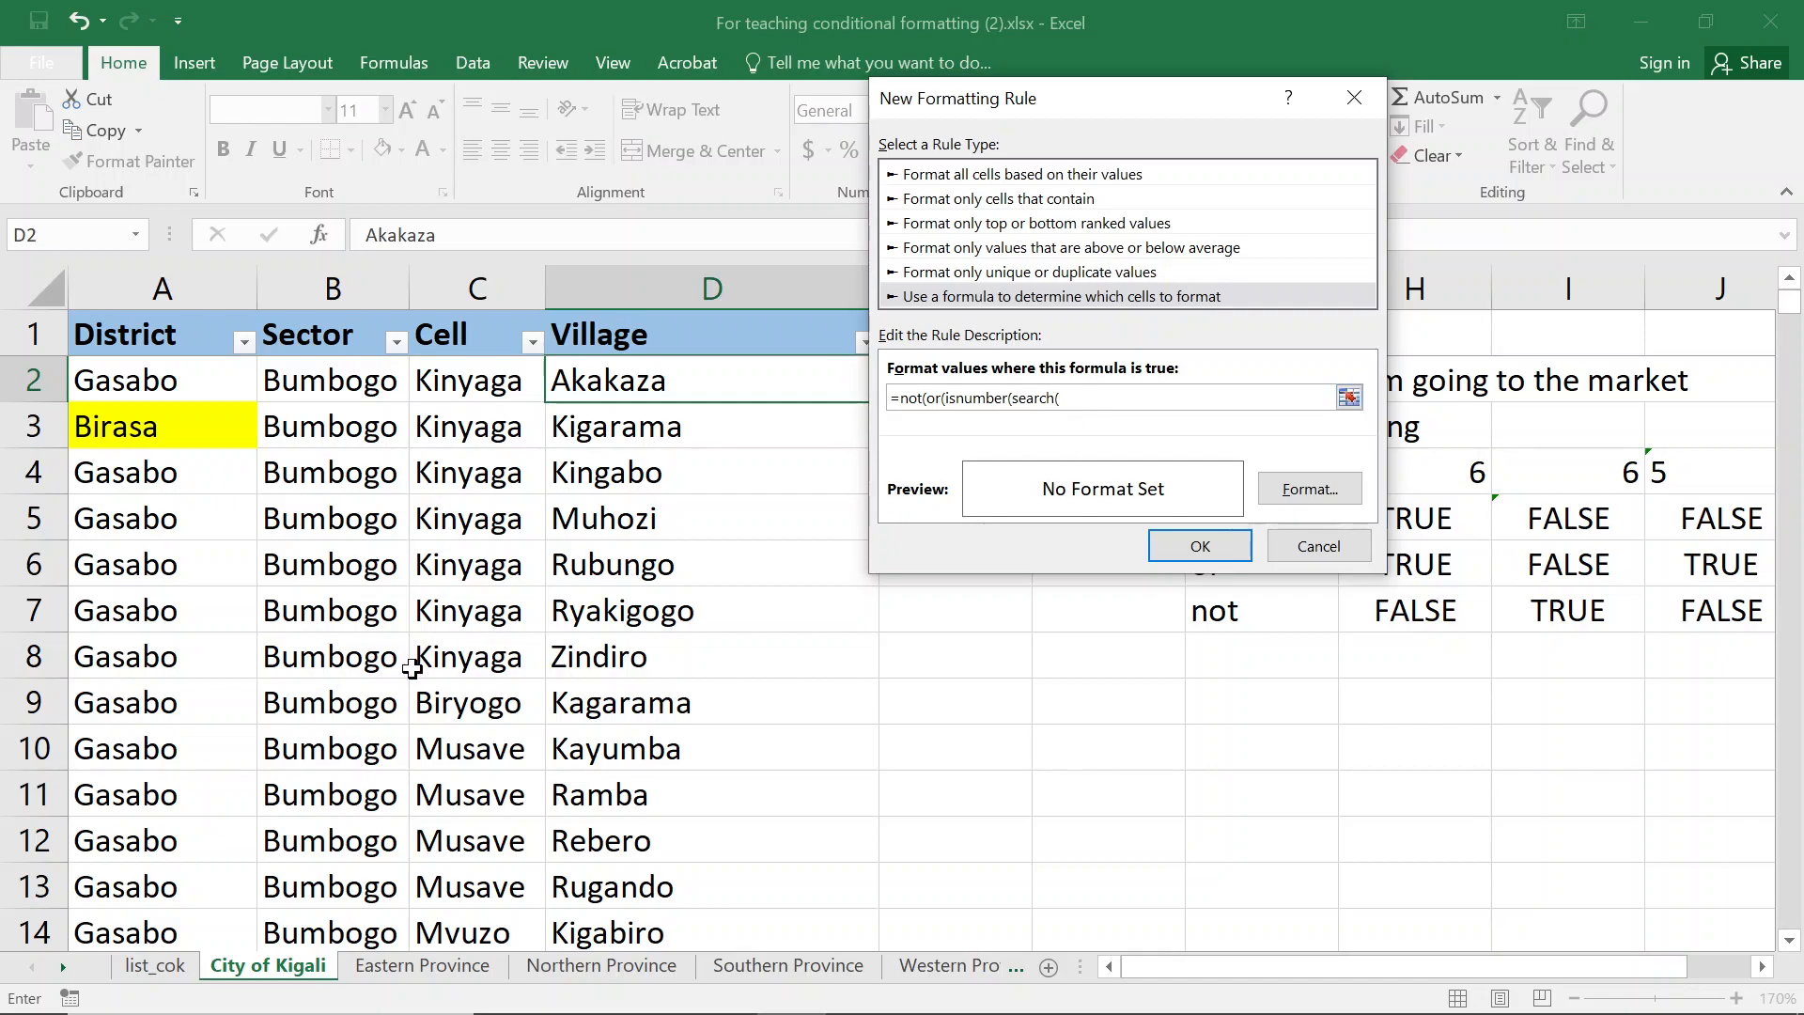
left_click(155, 965)
left_click(497, 308)
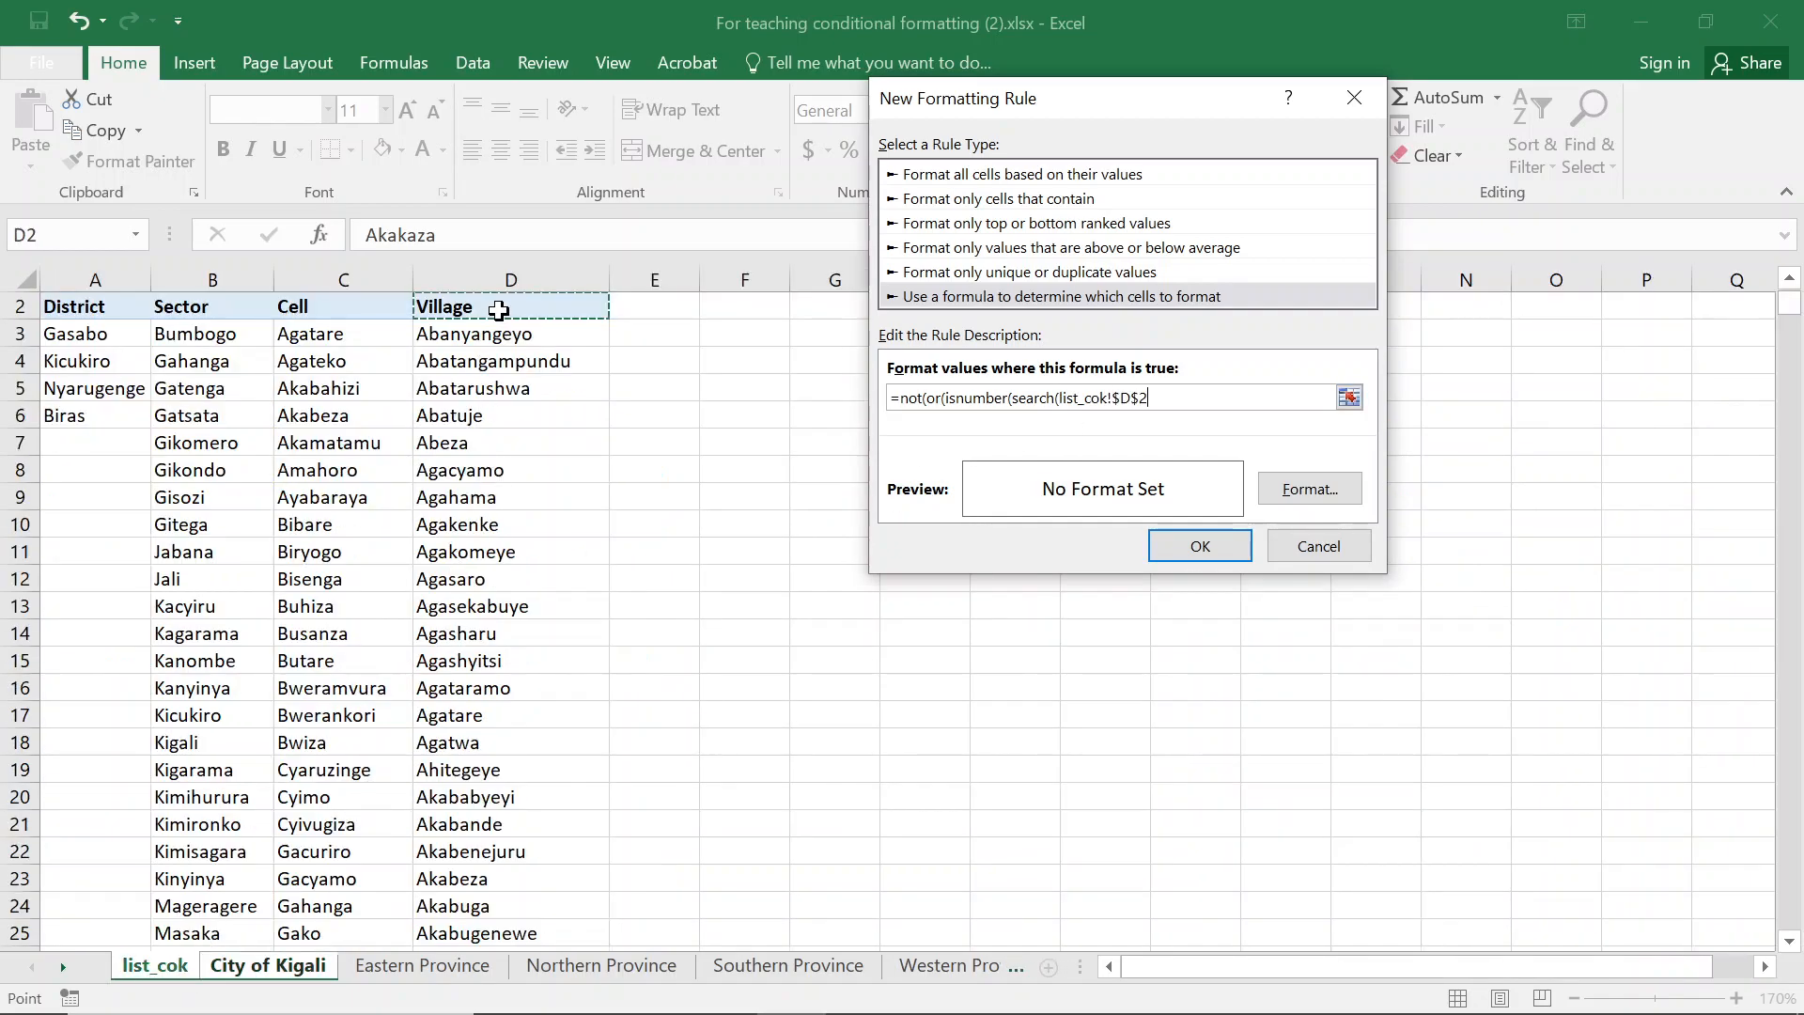
key("Down")
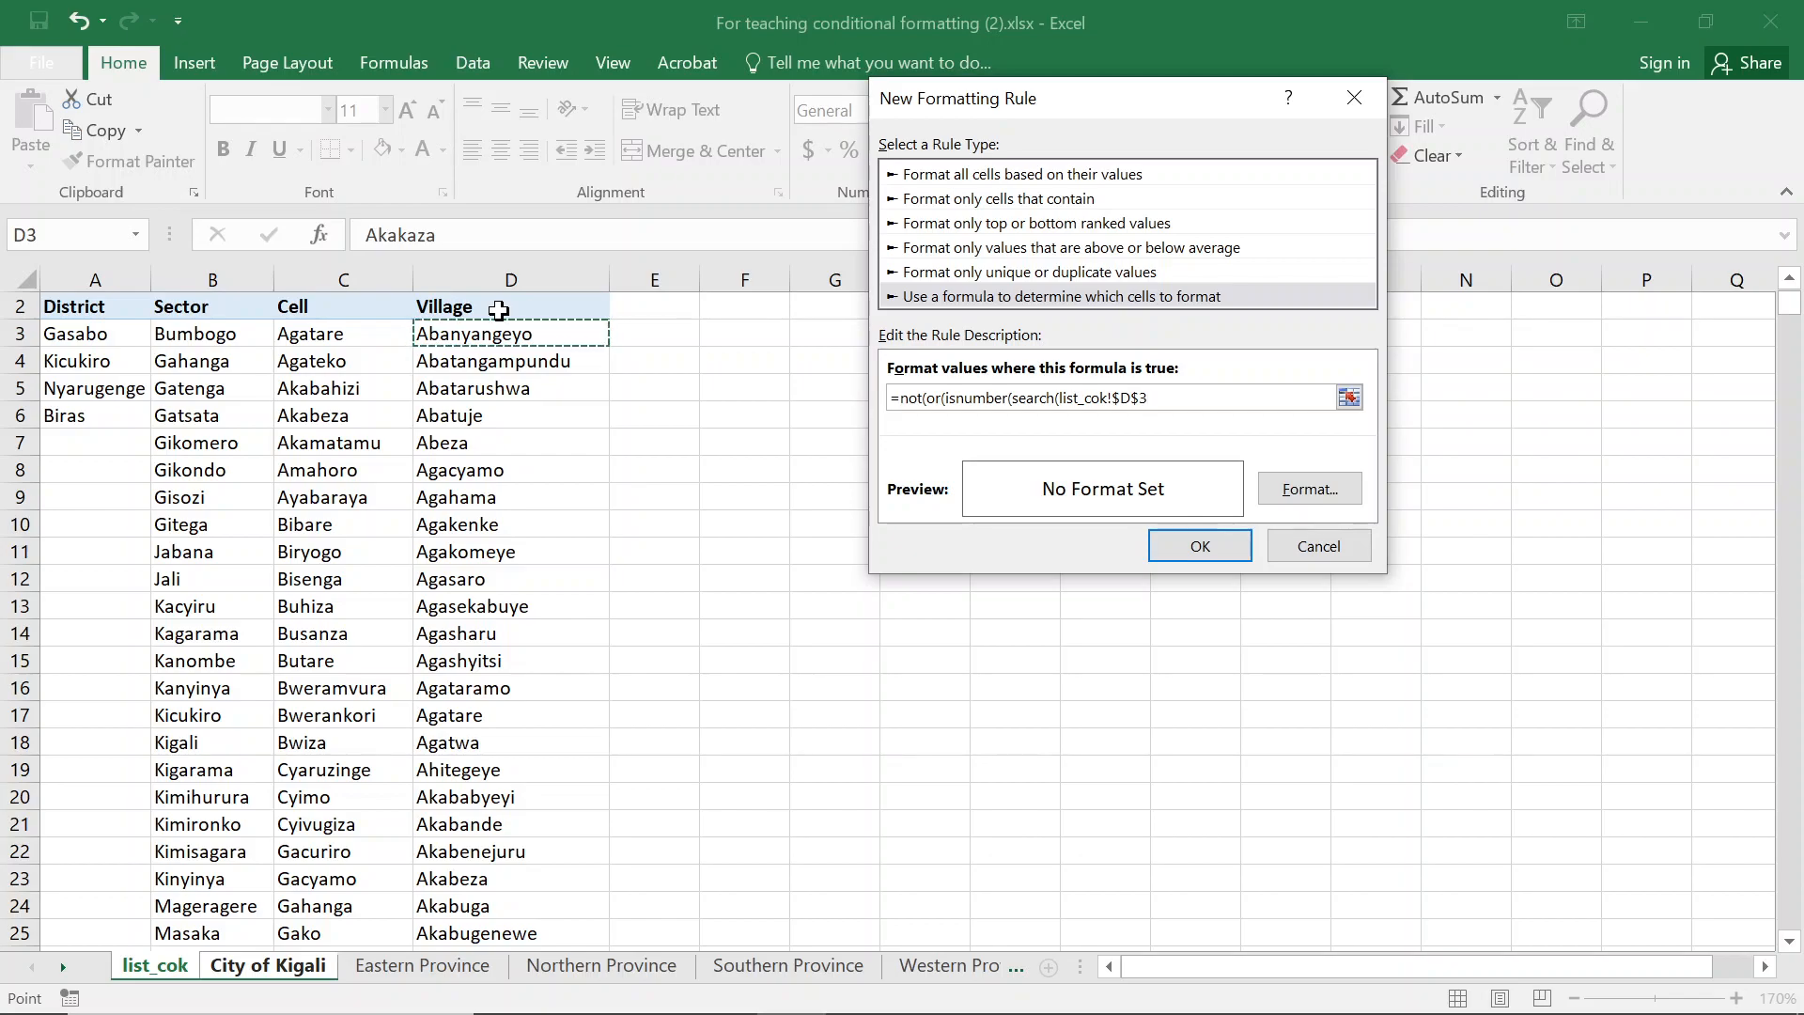
key("ctrl+shift+Down")
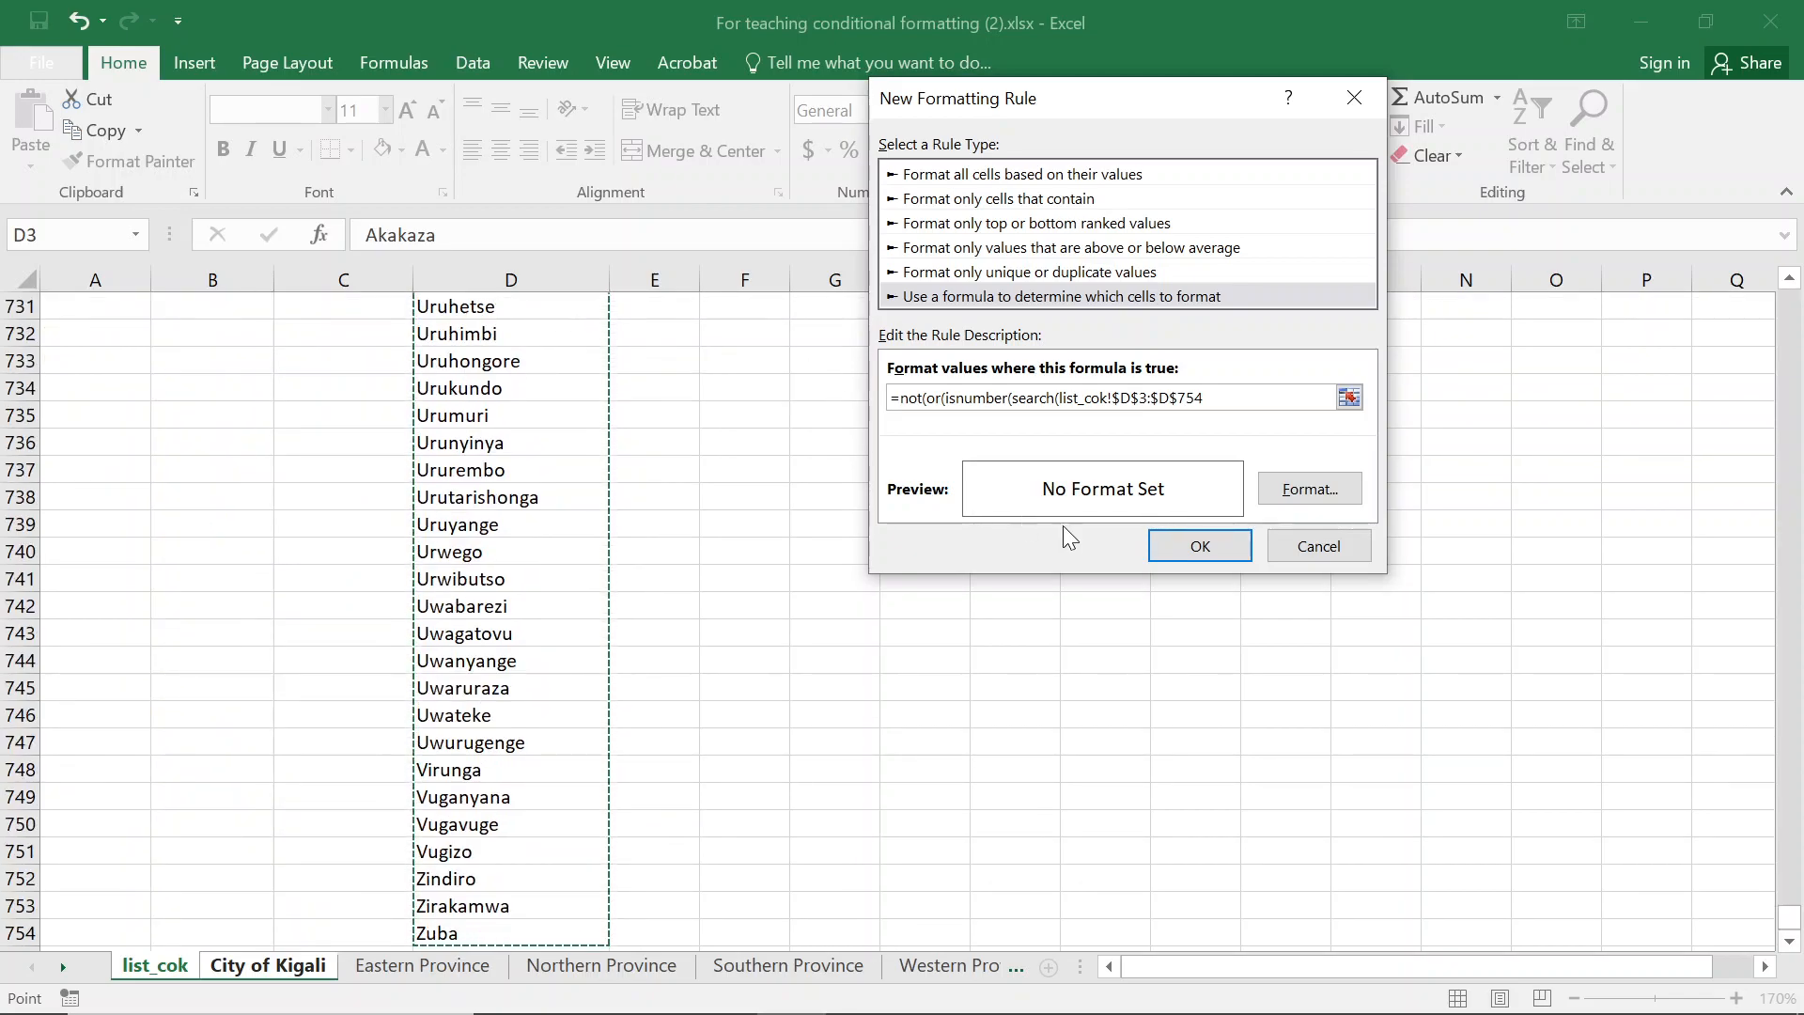
left_click(1232, 397)
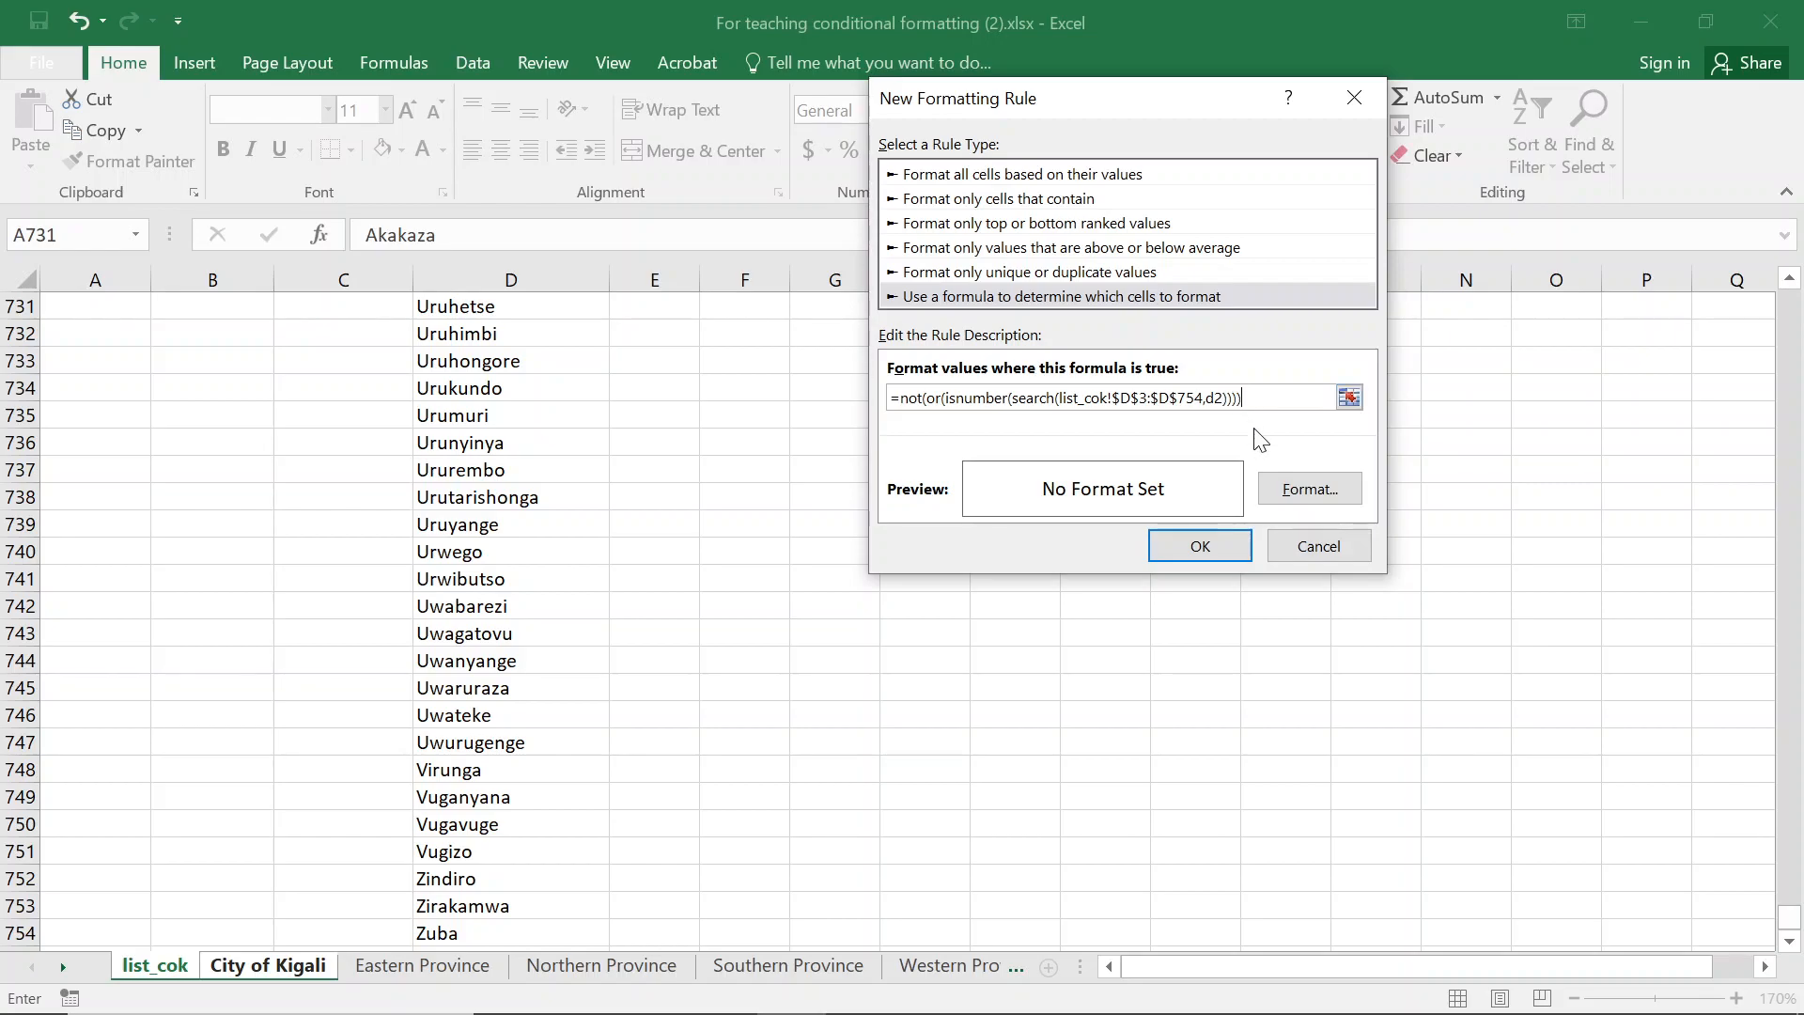
Apply the rule to D2 with a purple fill and look back at the Village list in list_cok
left_click(1315, 489)
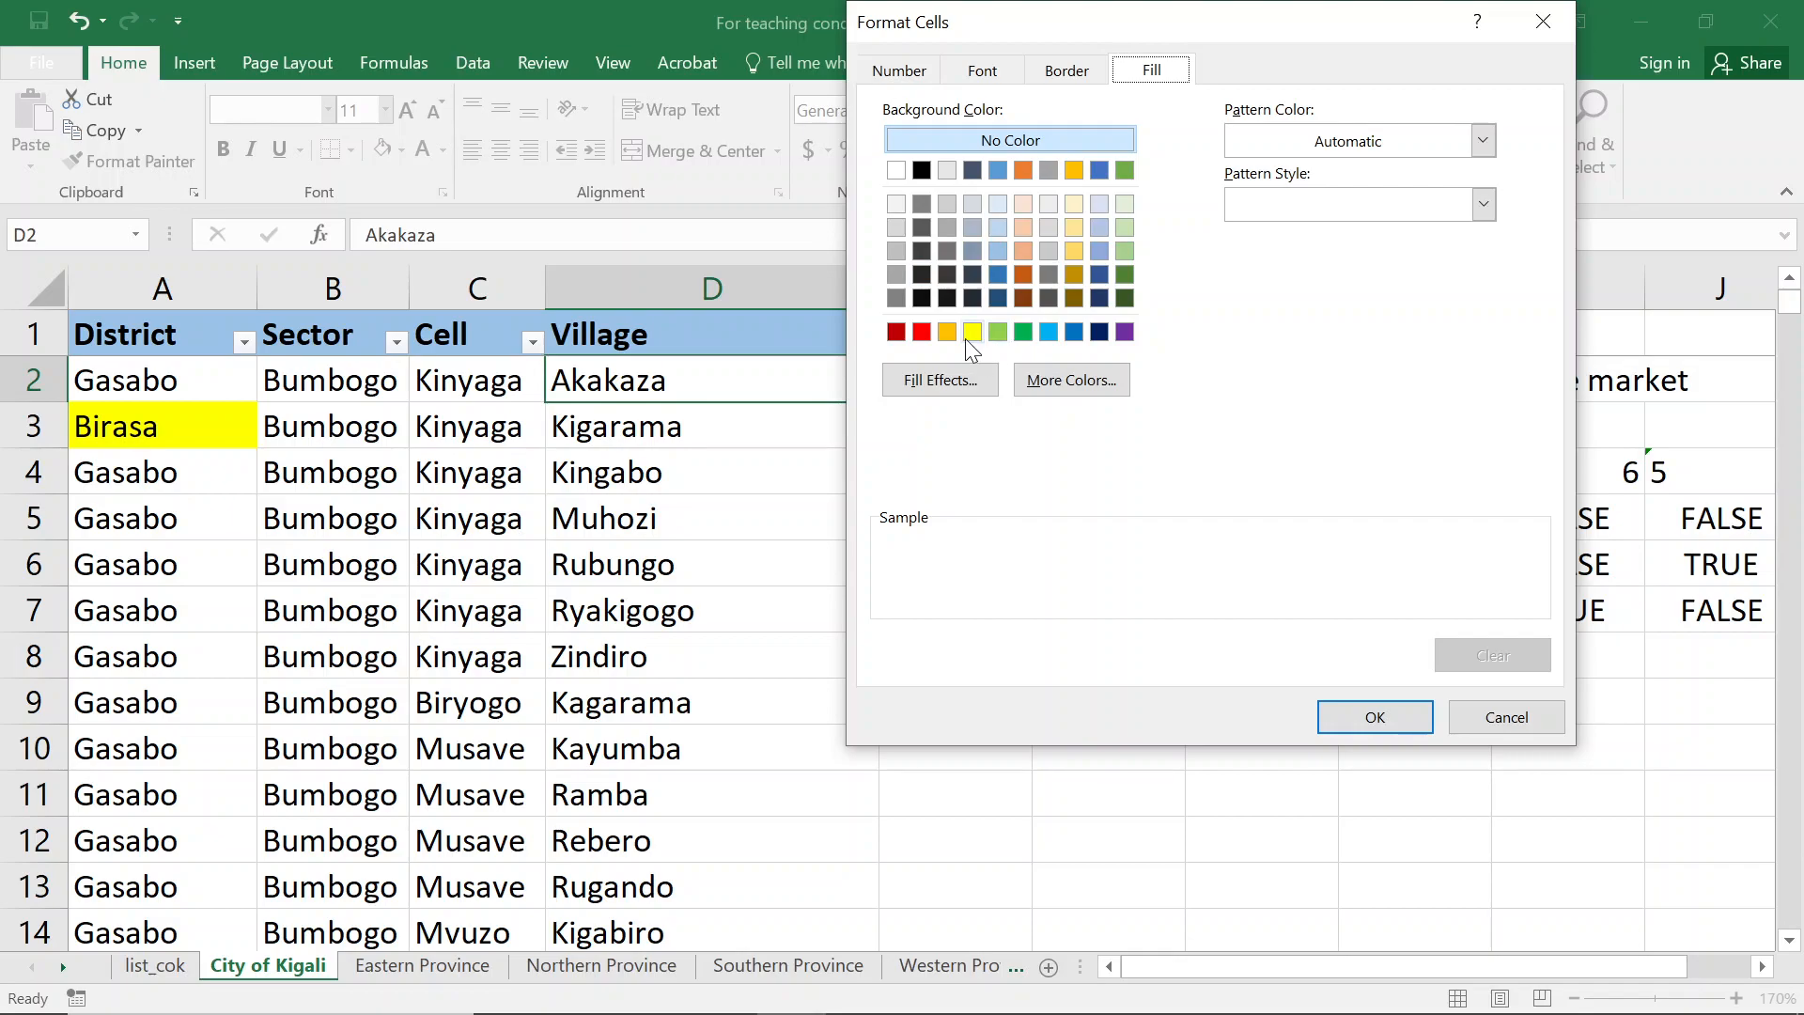
left_click(1124, 333)
left_click(1374, 714)
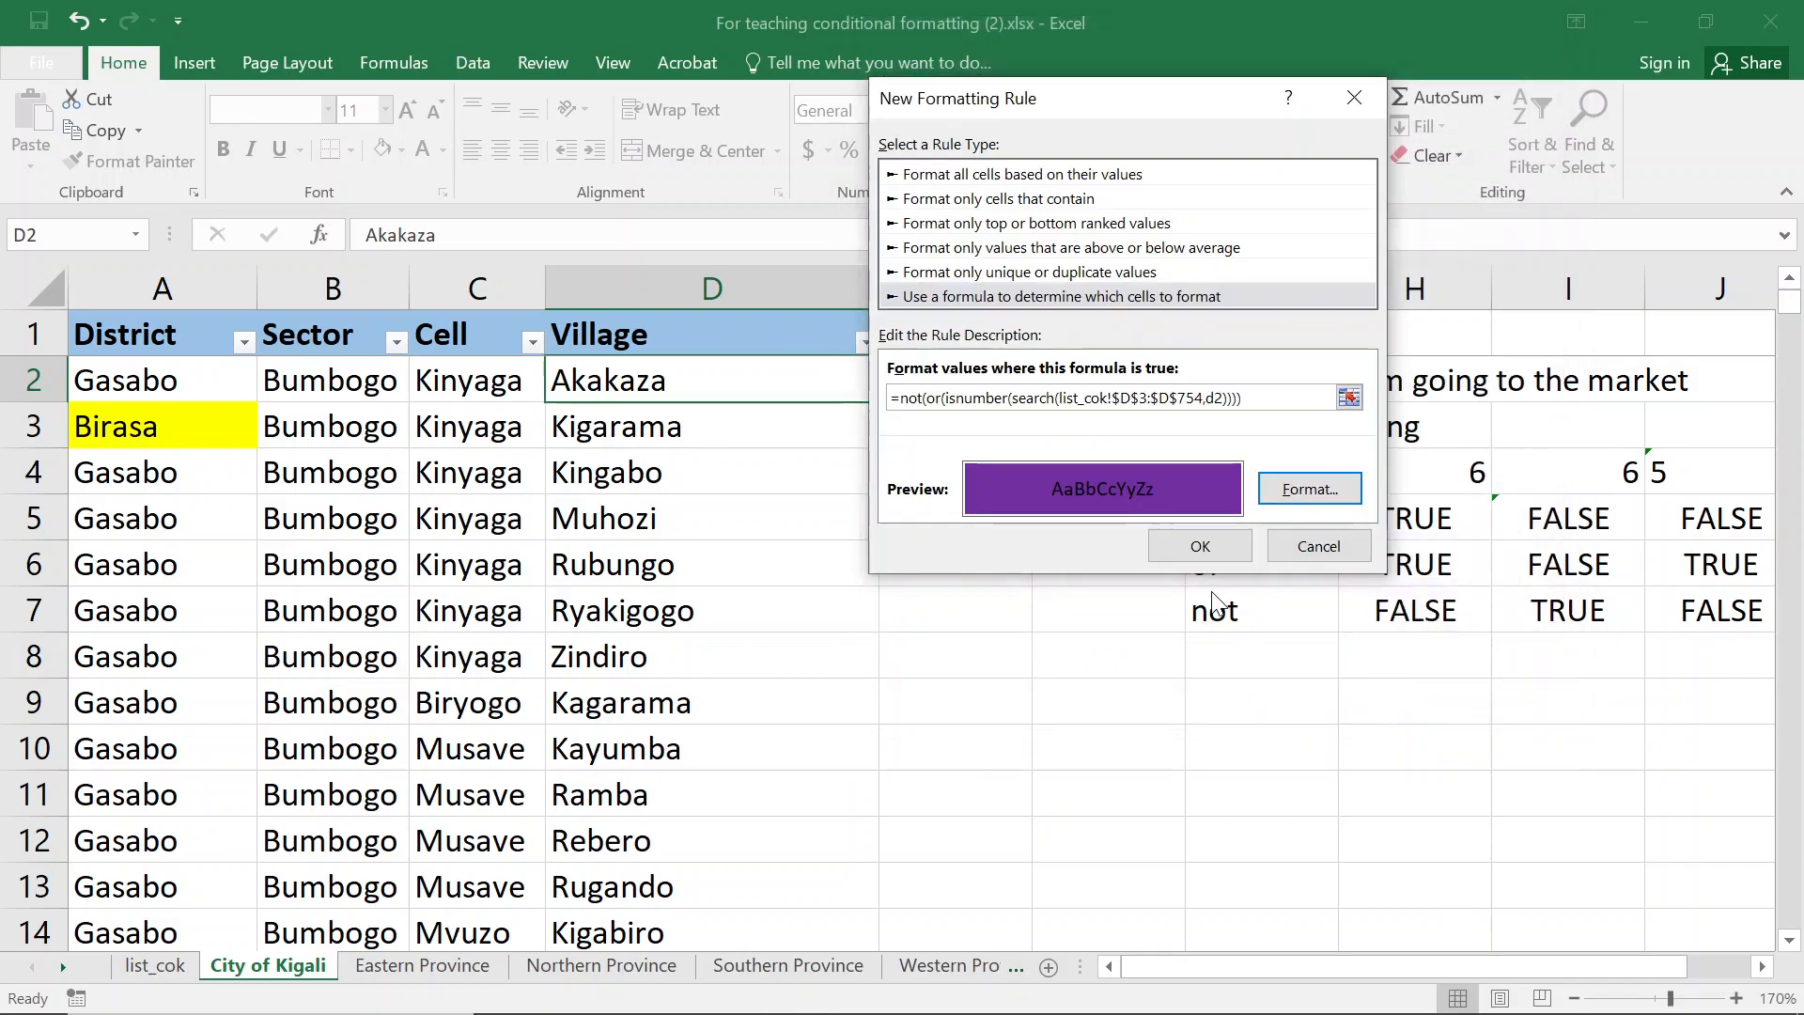
left_click(1207, 548)
left_click(1370, 522)
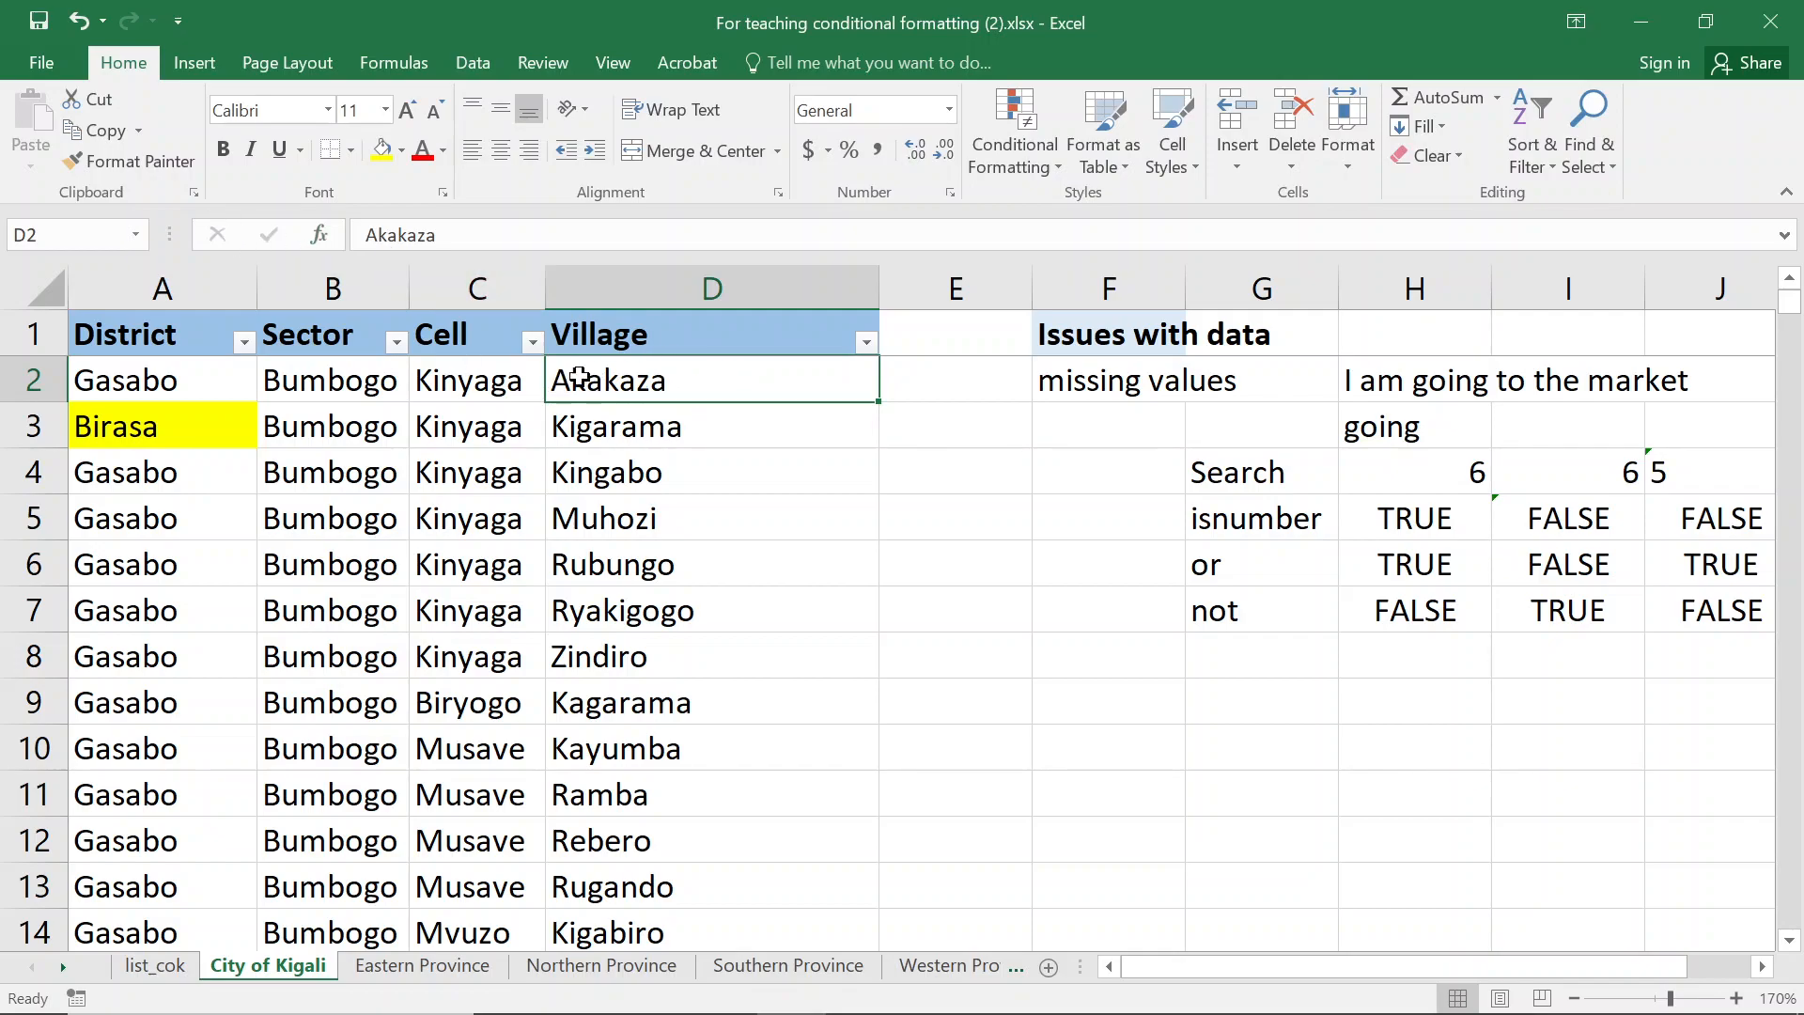
left_click(148, 971)
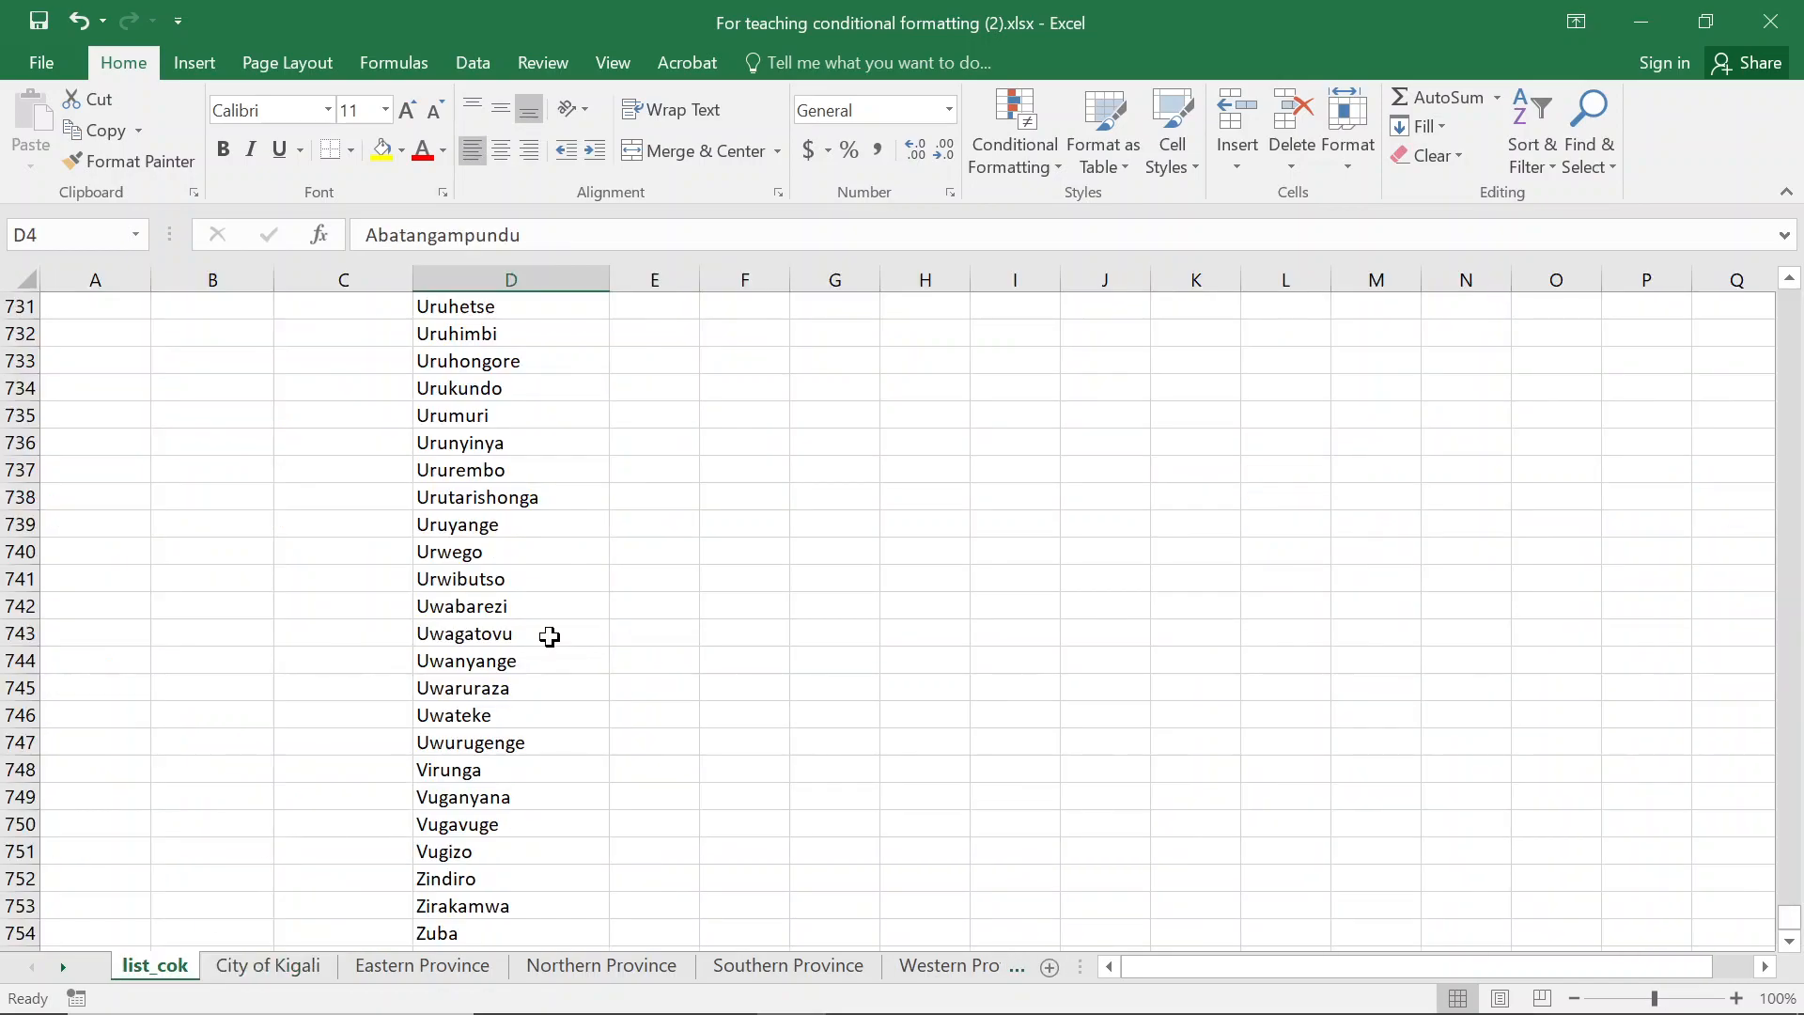
left_click(255, 977)
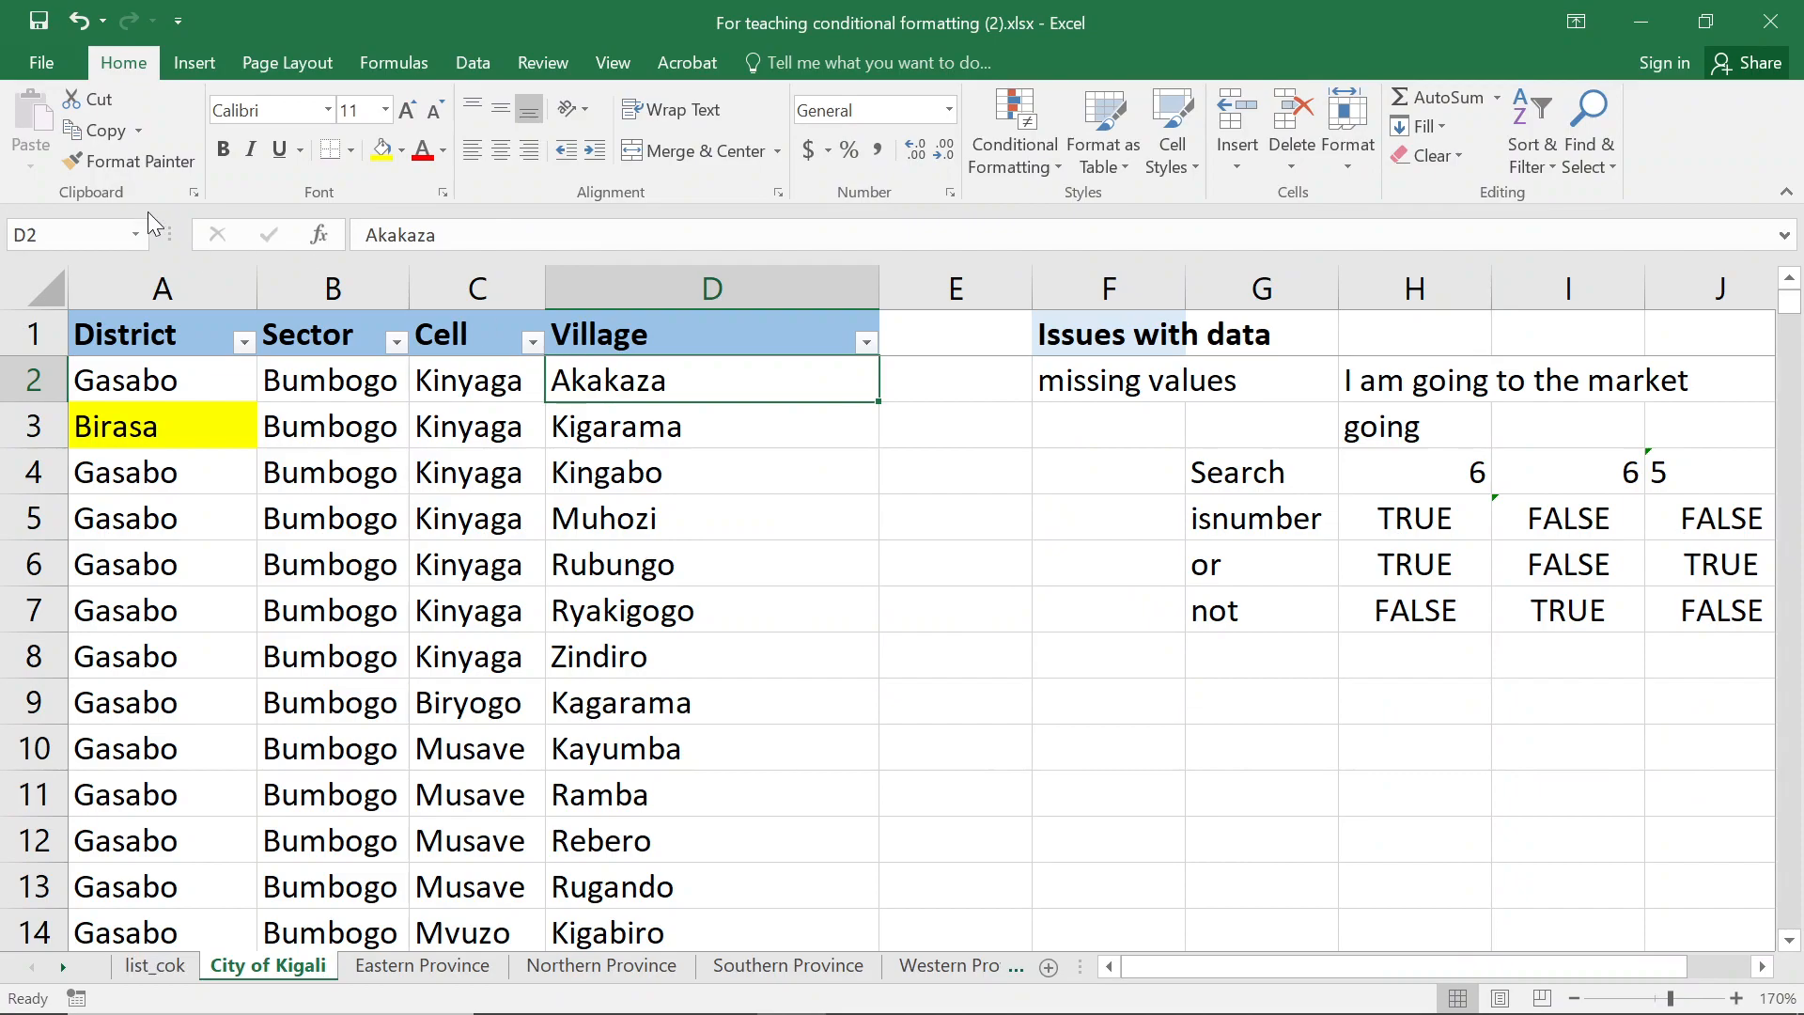
Copy D2's formatting down the rest of the Village column on City of Kigali
left_click(116, 166)
key("ctrl+shift+Down")
key("ctrl+shift+Down")
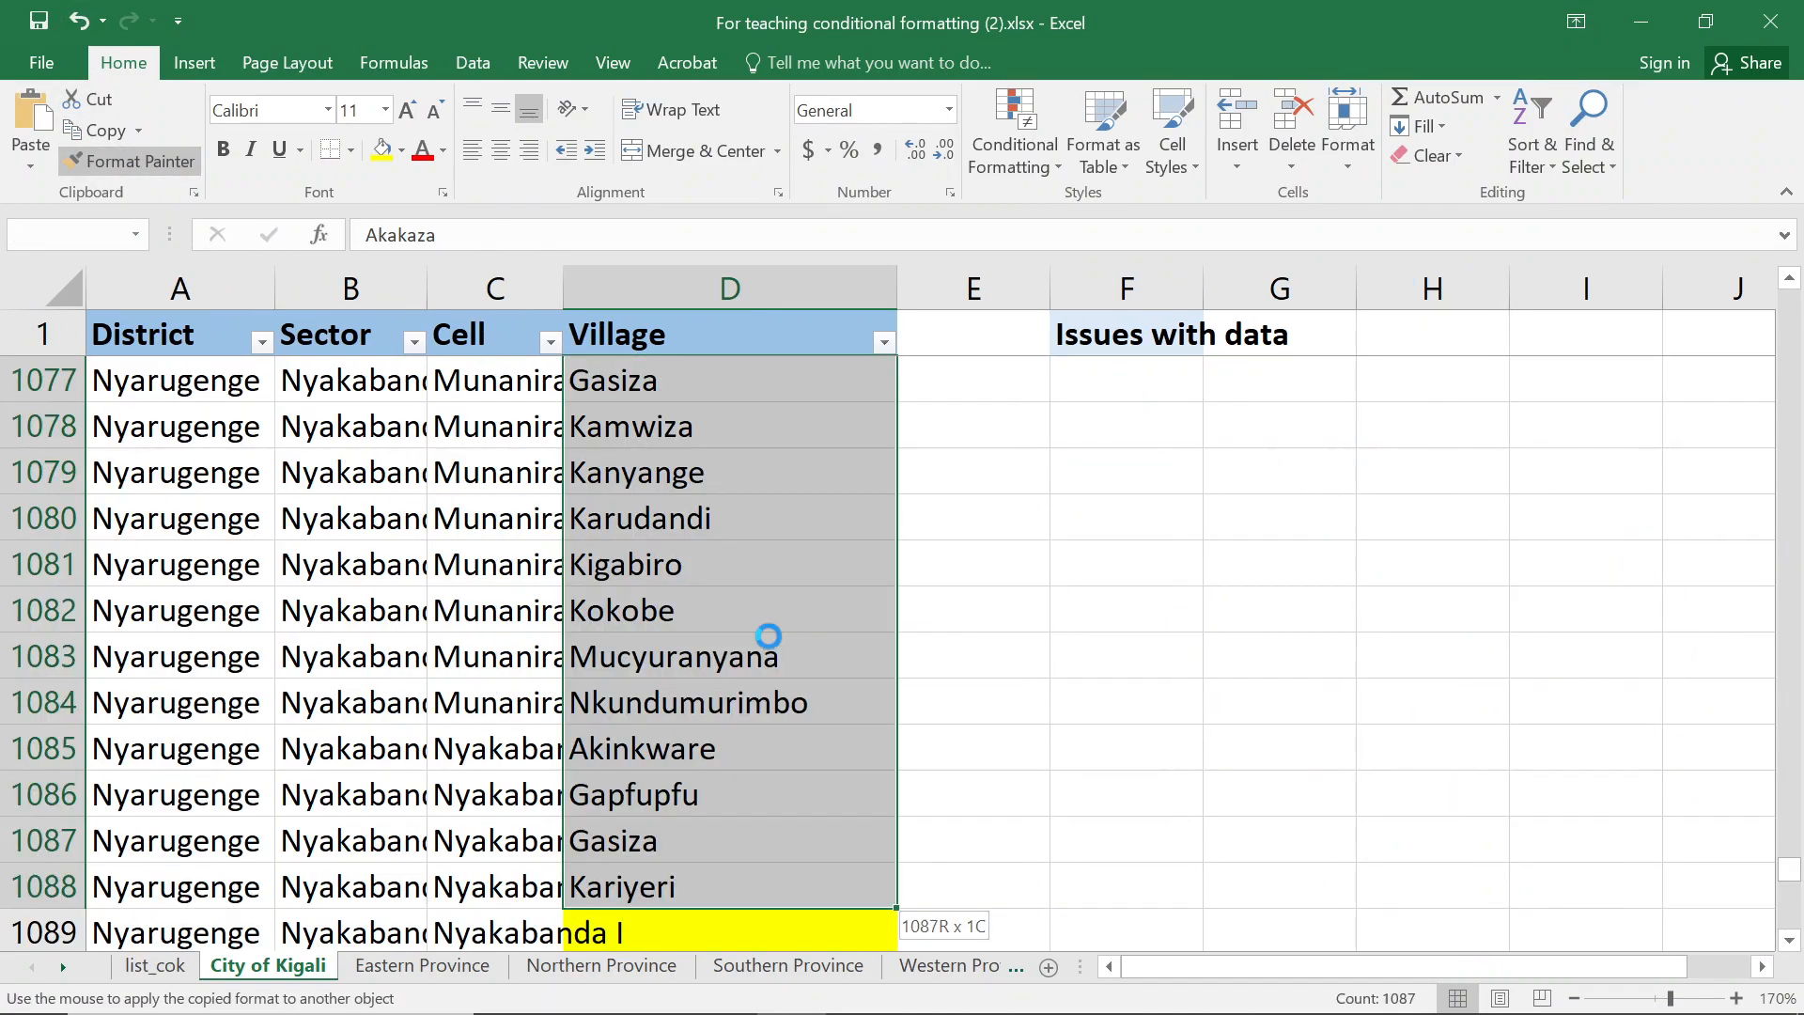
key("ctrl+shift+Down")
key("ctrl+shift+Down")
key("Return")
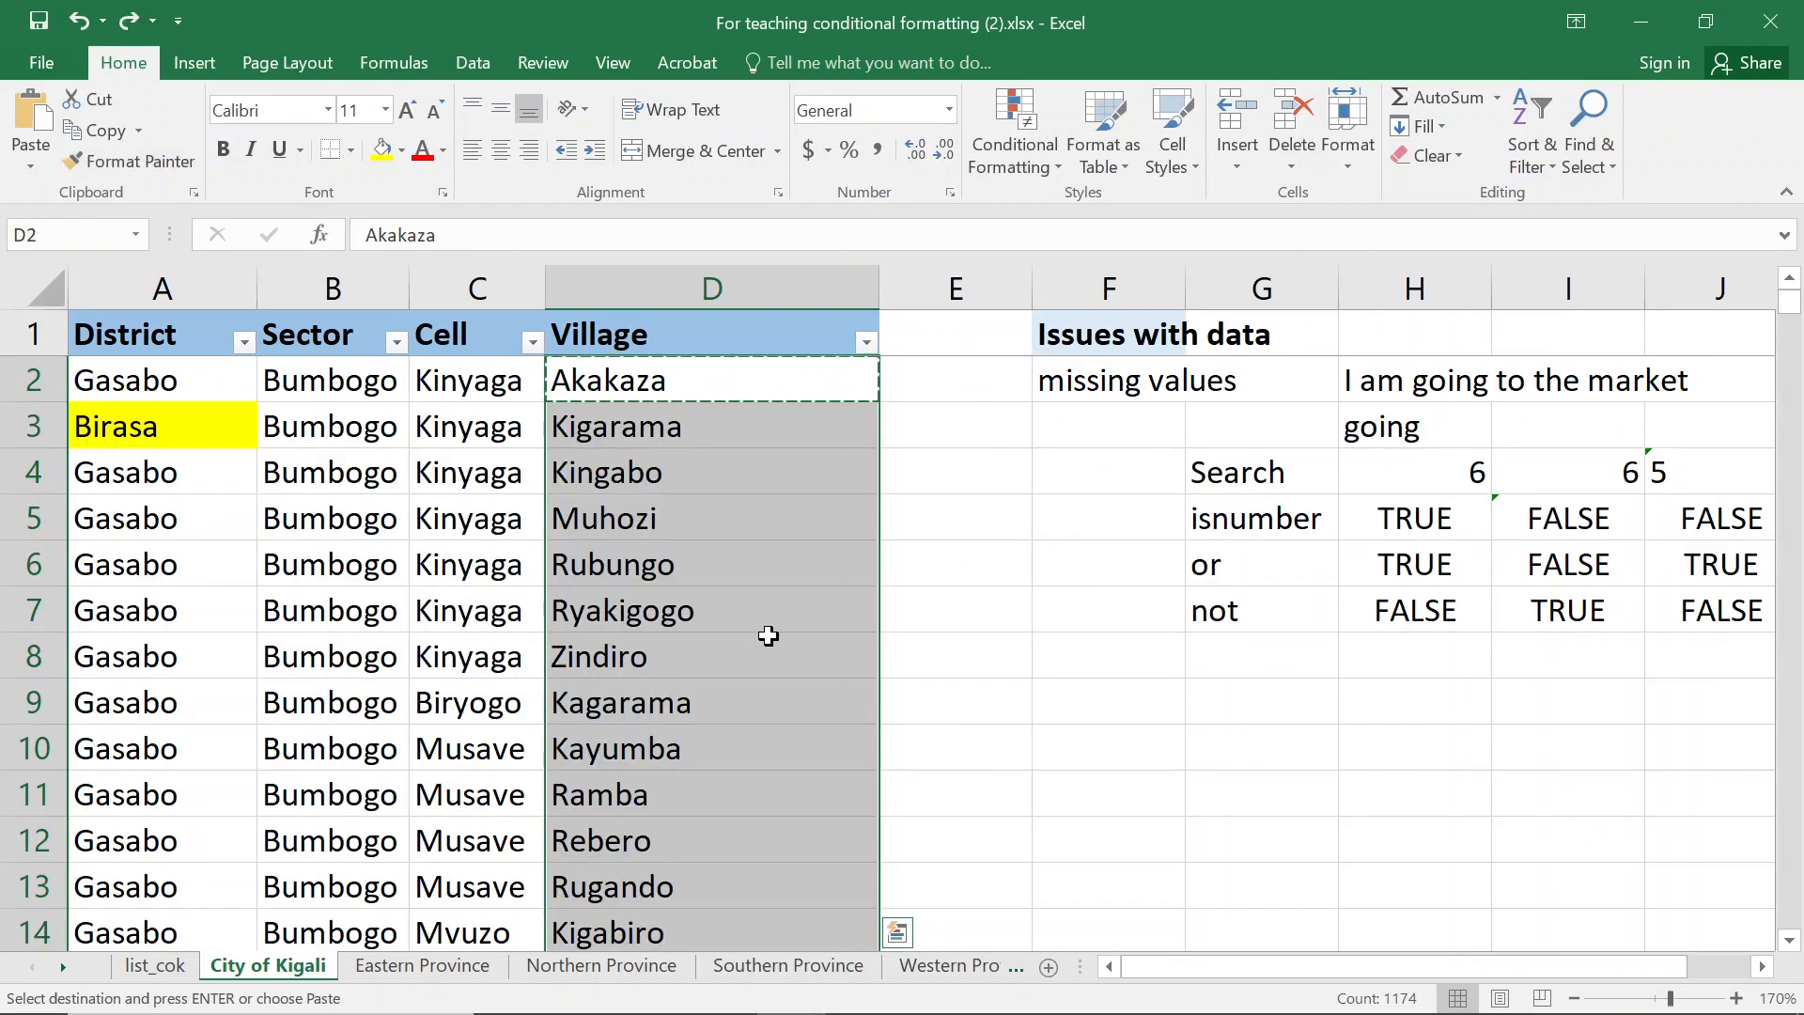
key("Escape")
Test the Village rule by replacing the entry in D3 on City of Kigali with "youtube"
left_click(668, 425)
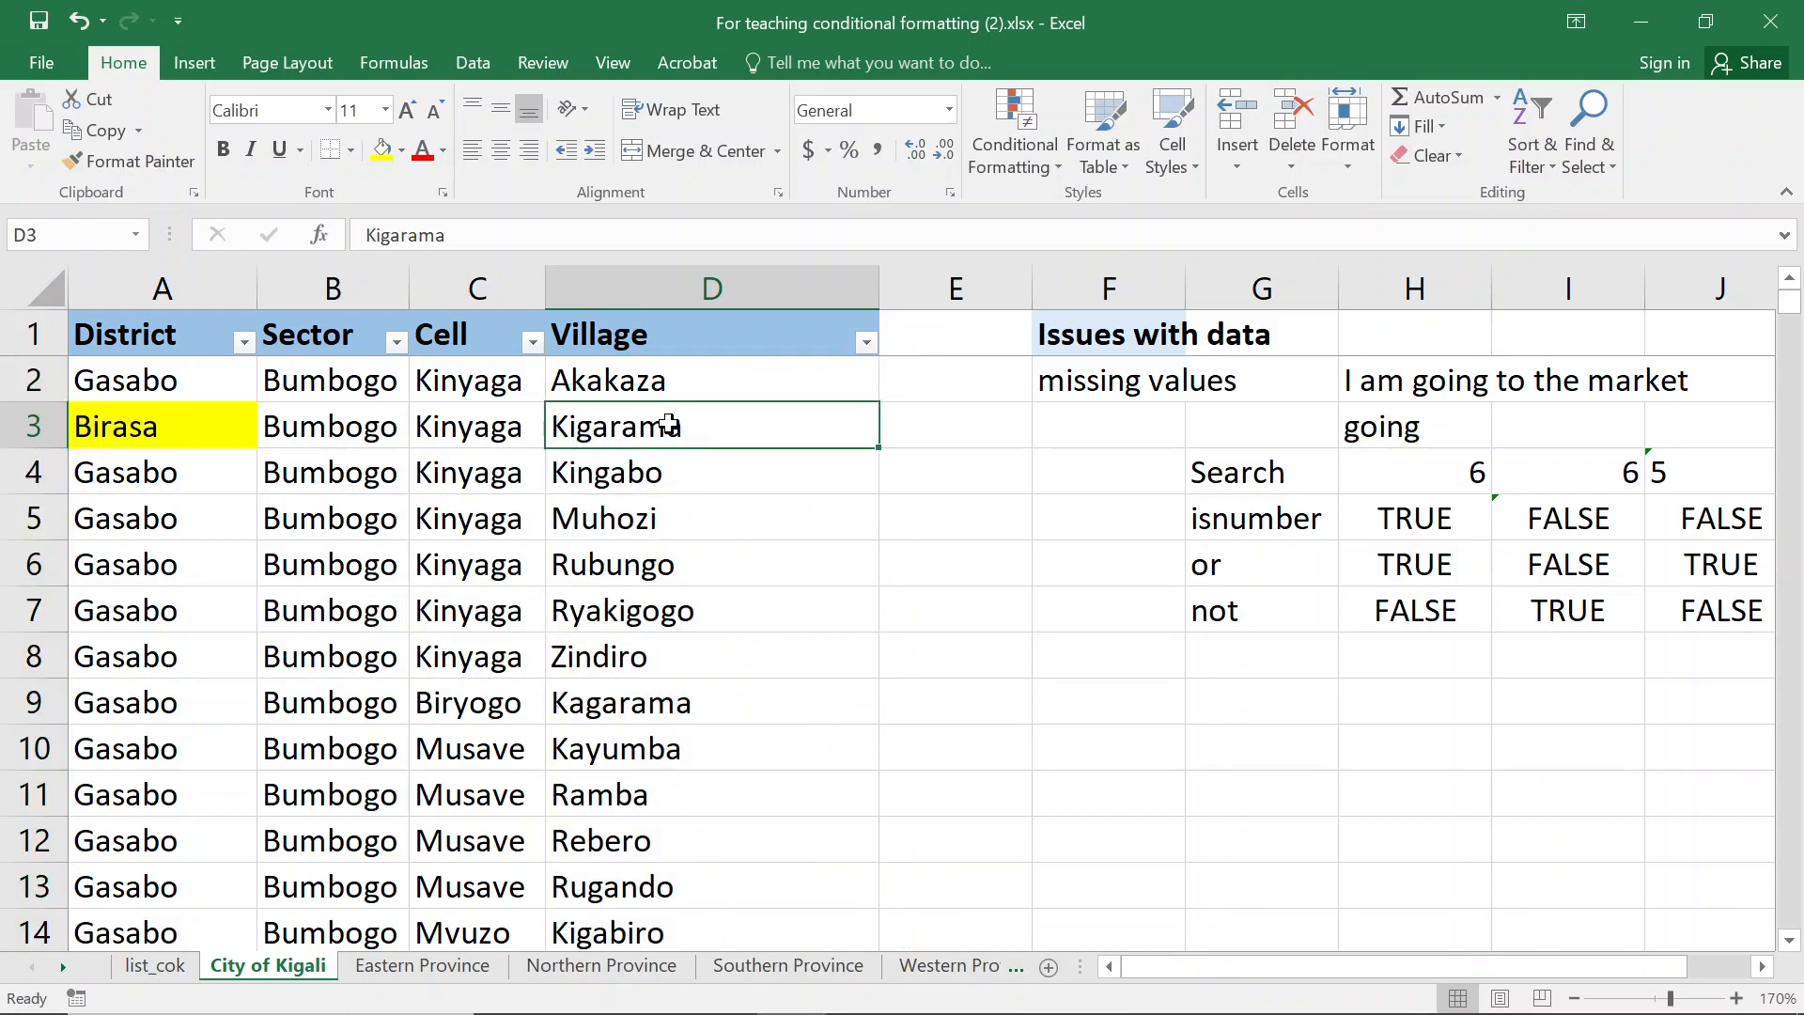
type("youtube")
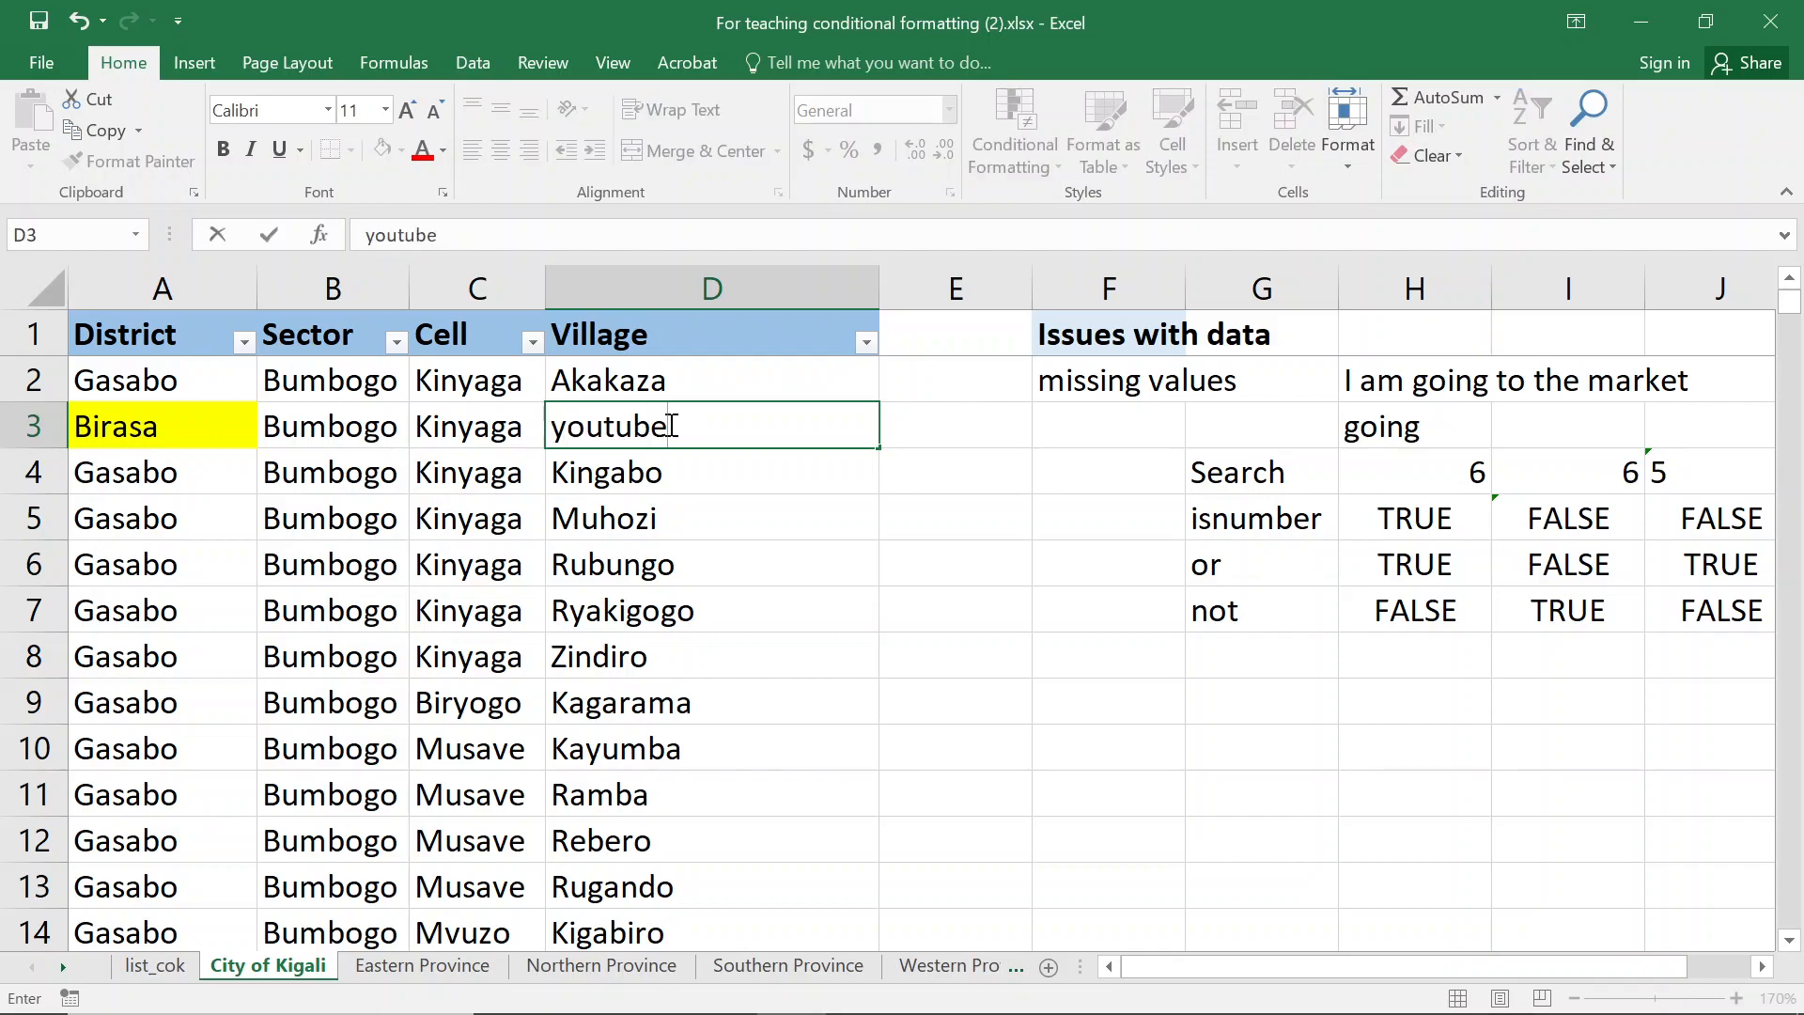
key("Return")
left_click(671, 423)
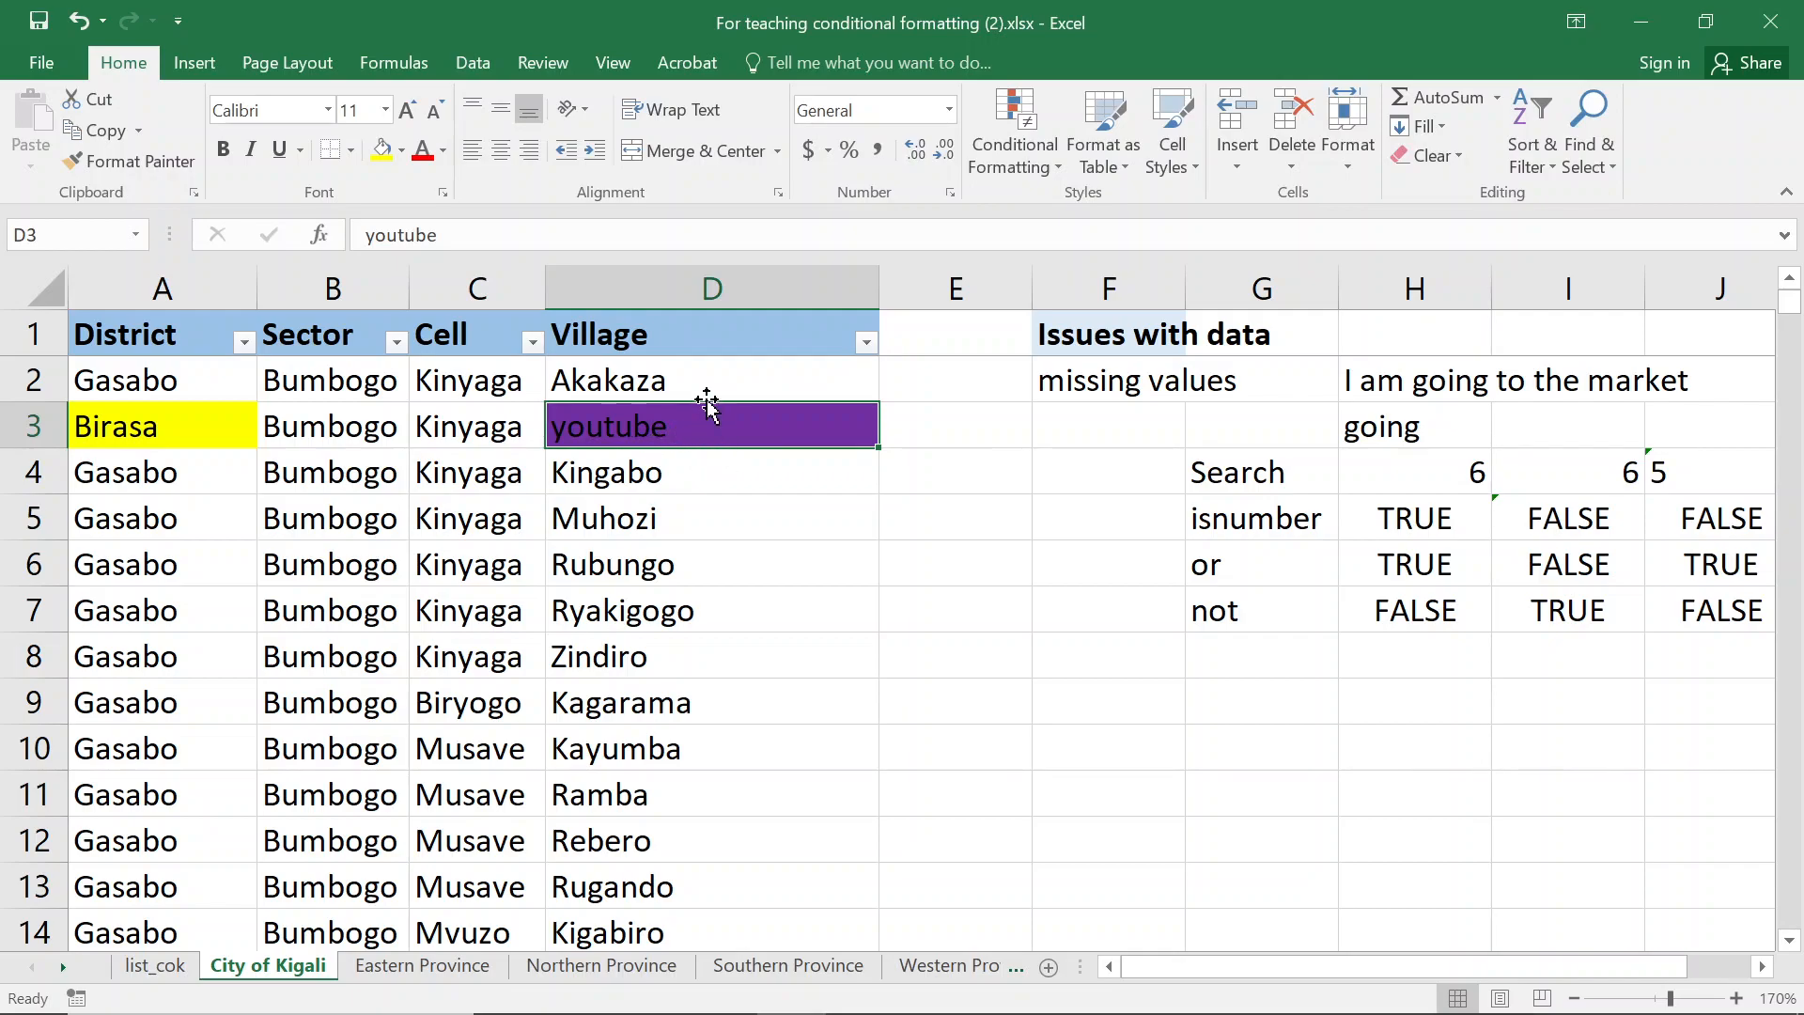
Replace the entry in D741 of list_cok with "youtube" and check D3 on City of Kigali
left_click(133, 973)
left_click(480, 581)
type("youtube")
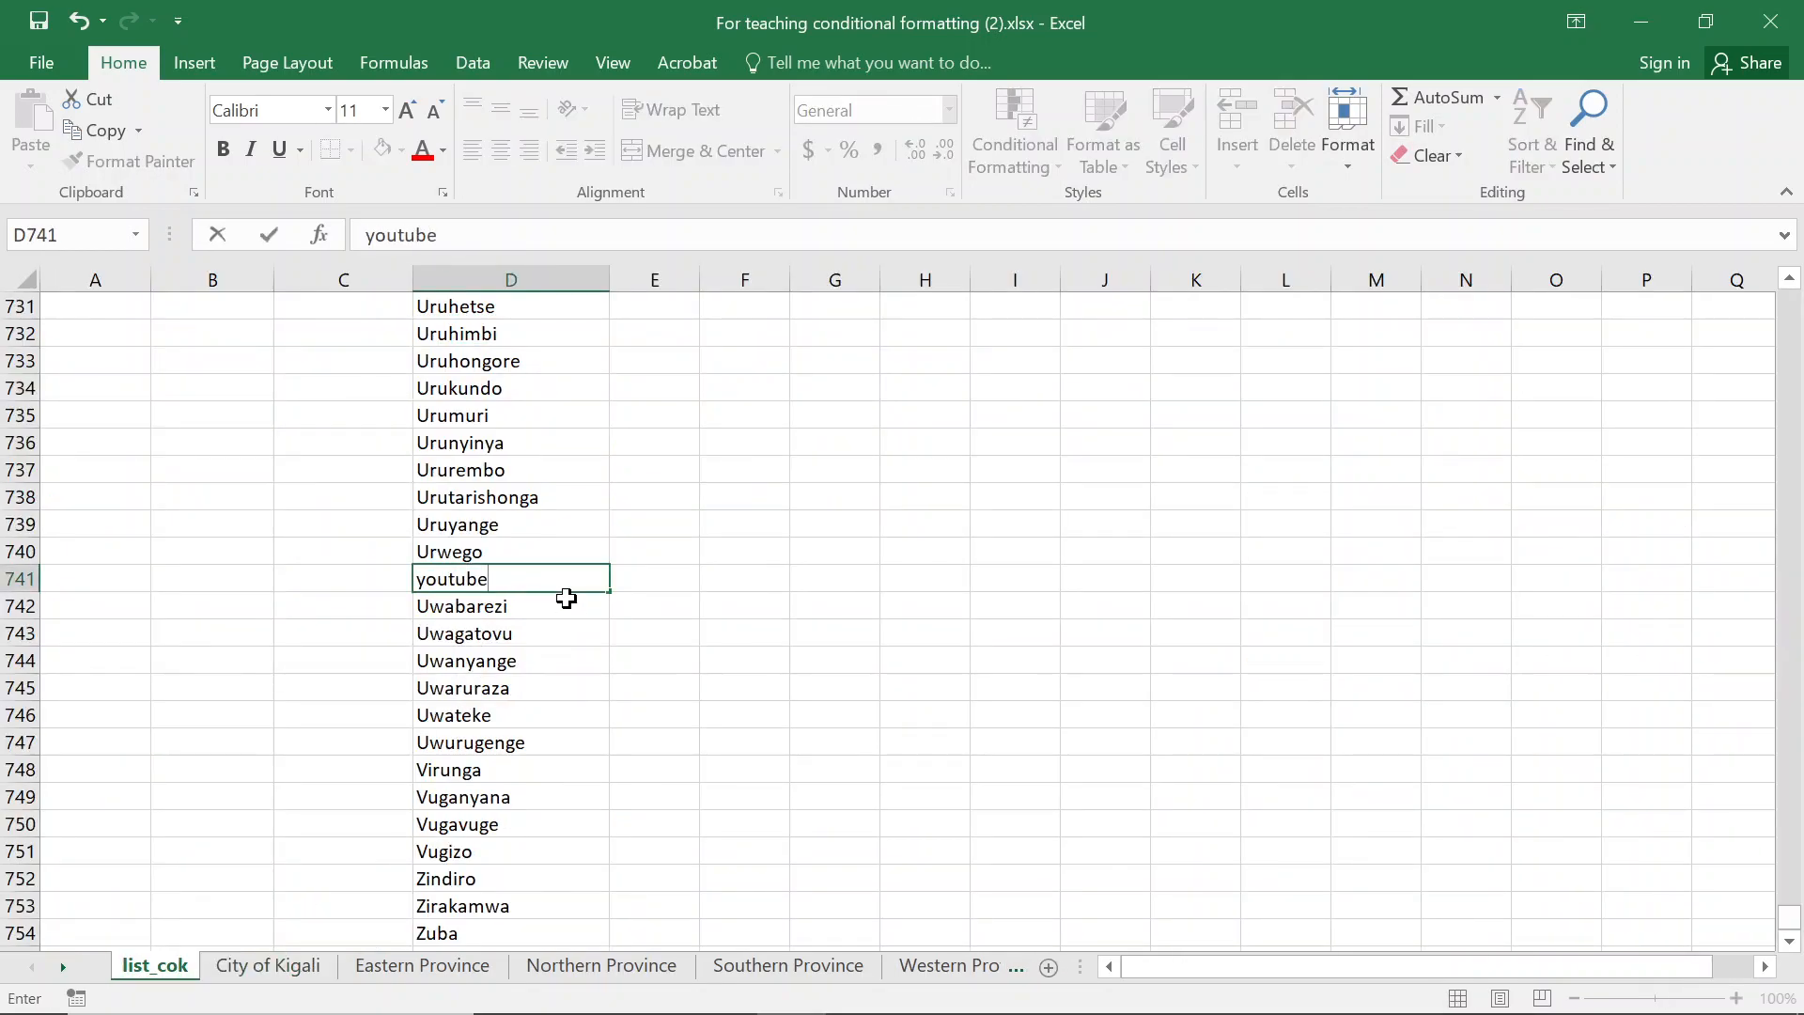
key("Return")
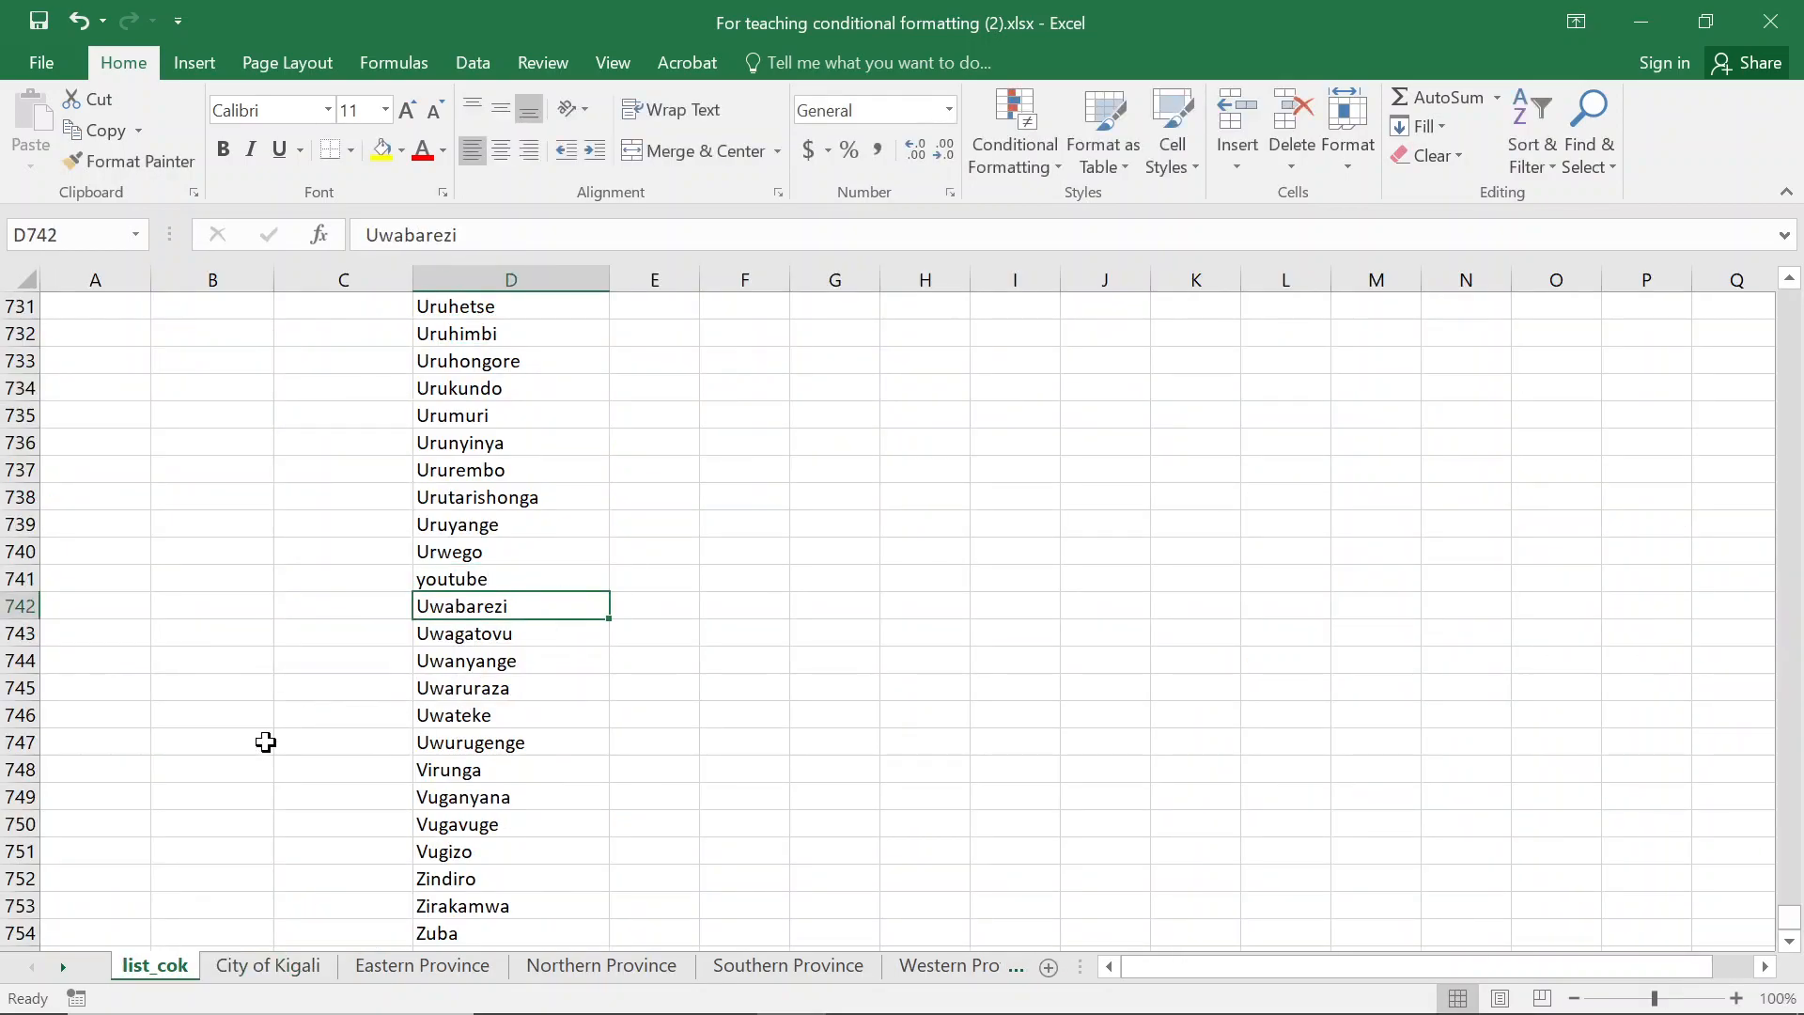
key("ctrl+Page_Down")
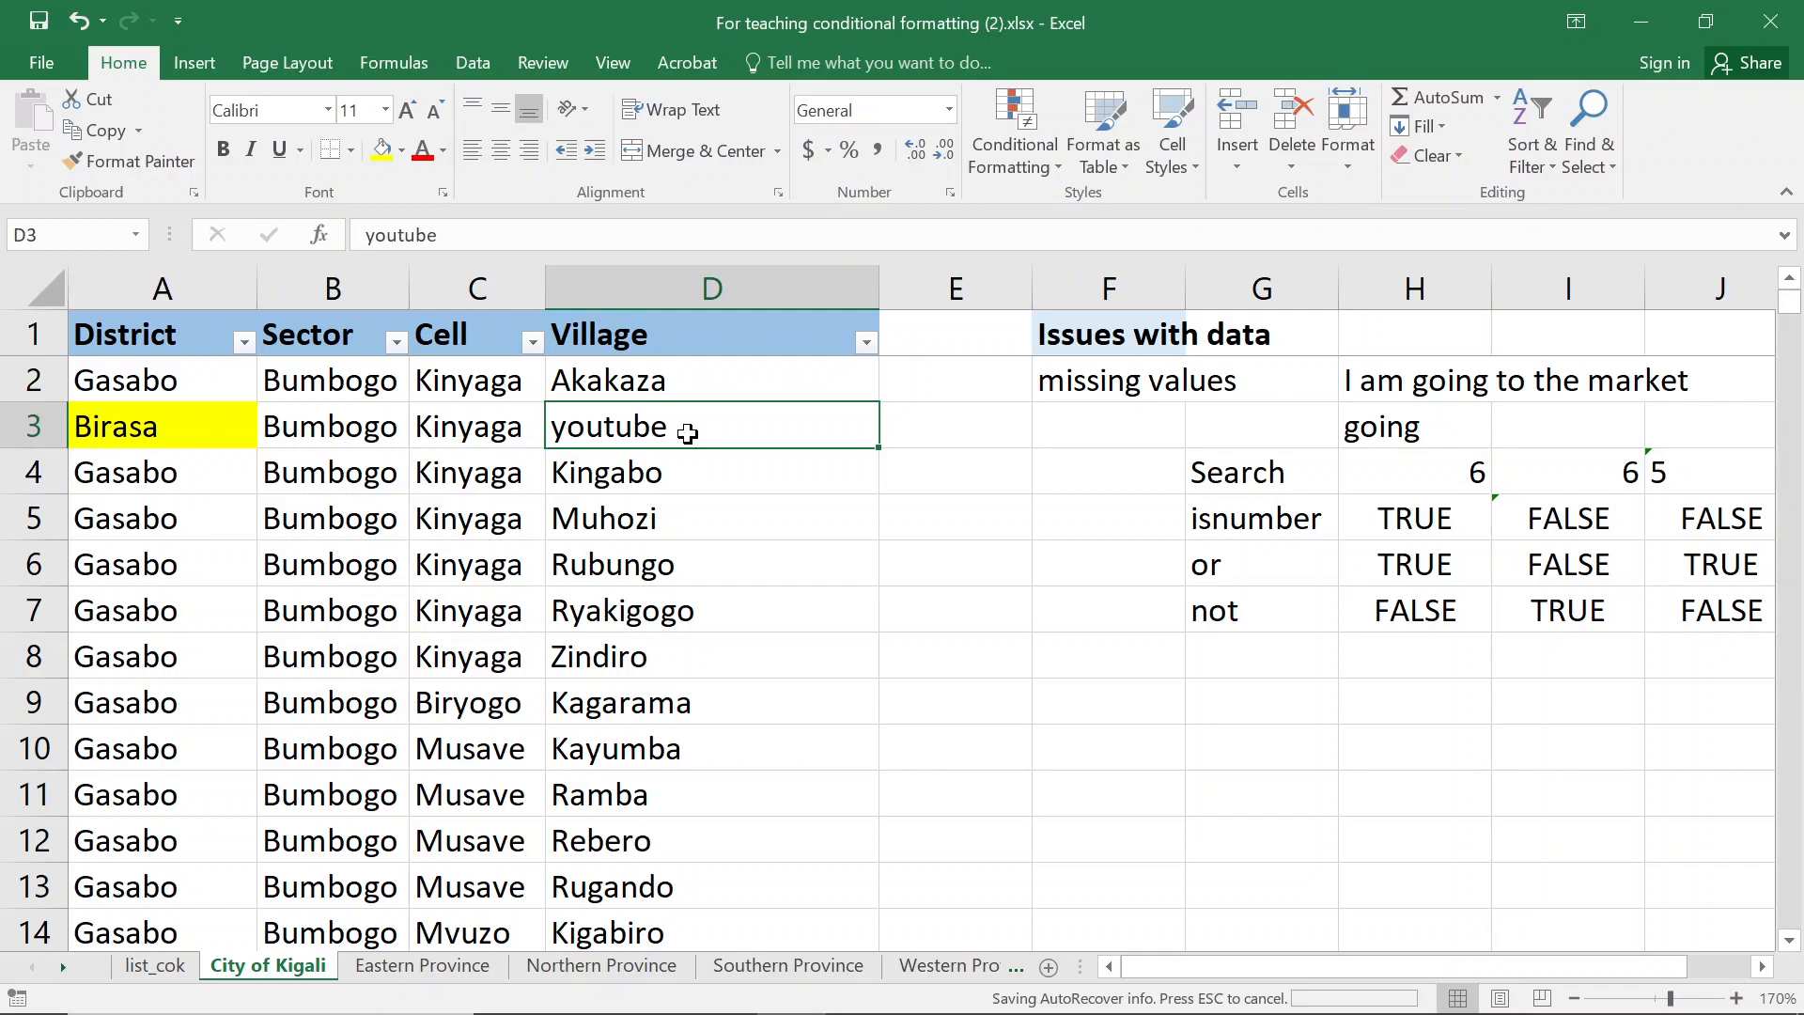
Review the end of the Village list in list_cok against the Village column on City of Kigali
left_click(155, 965)
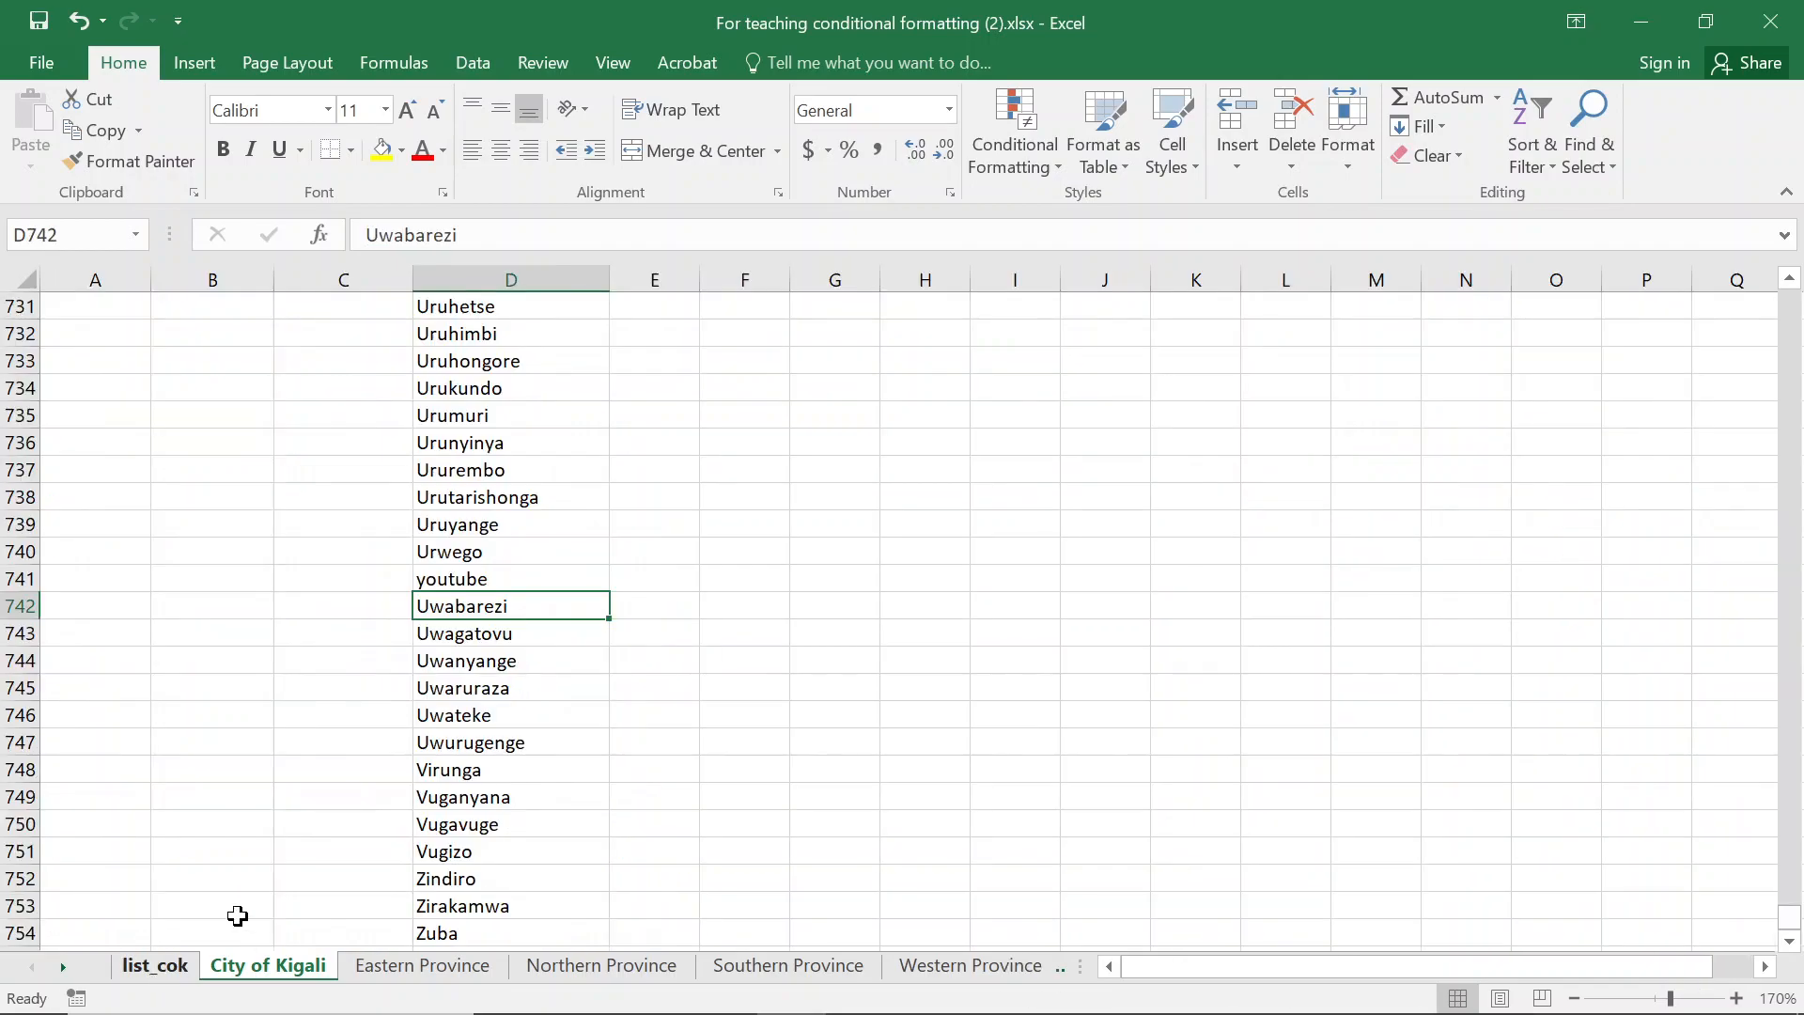
left_click(483, 359)
scroll(488, 404, "up", 17)
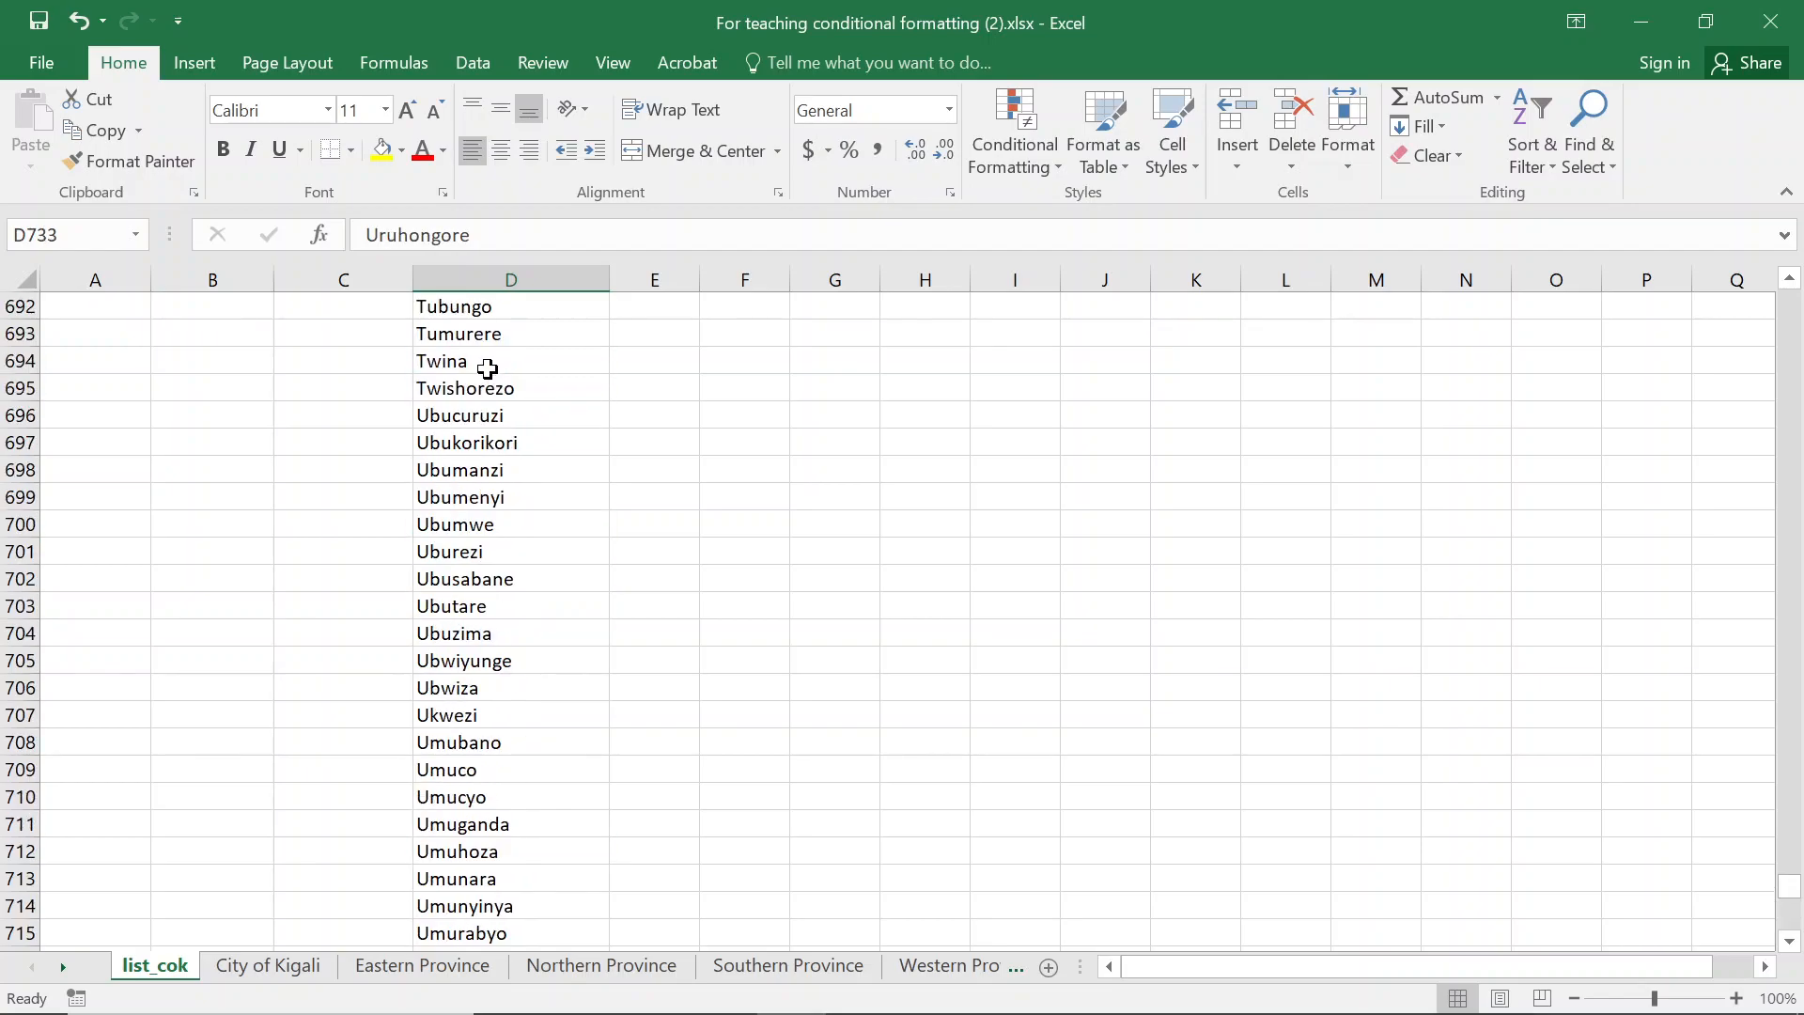
left_click(278, 972)
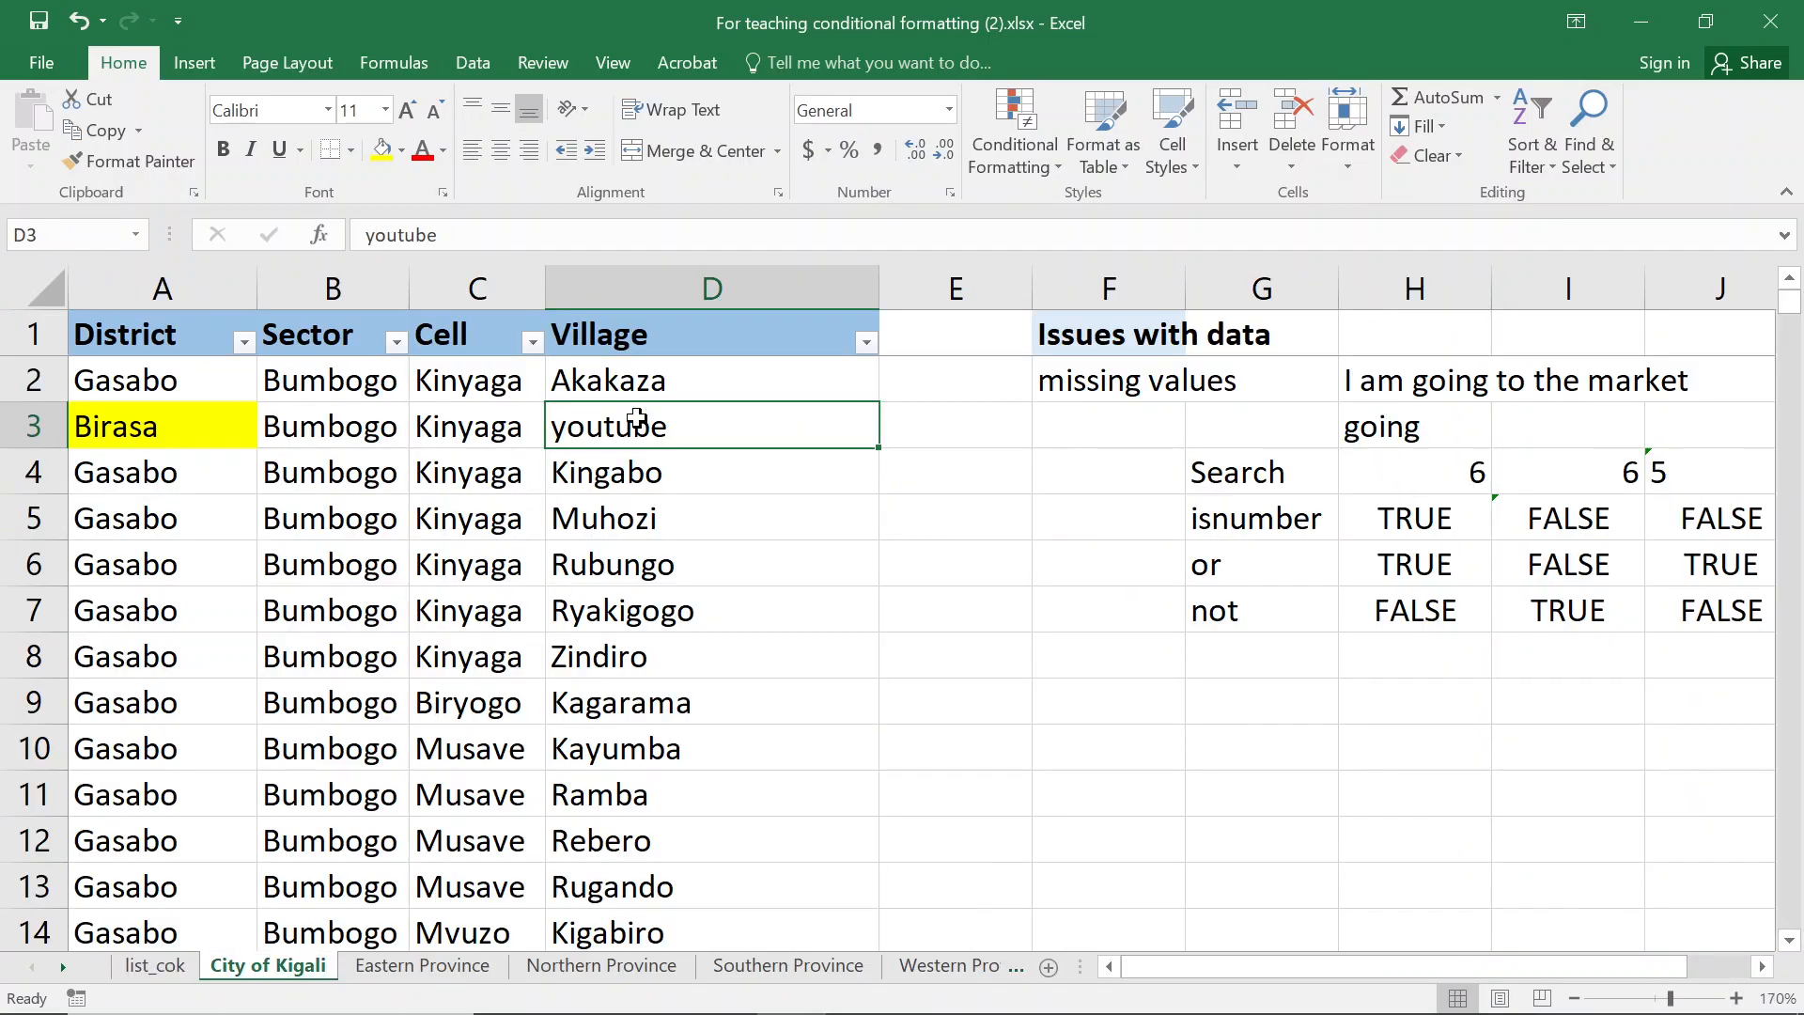
left_click_drag(677, 350, 676, 855)
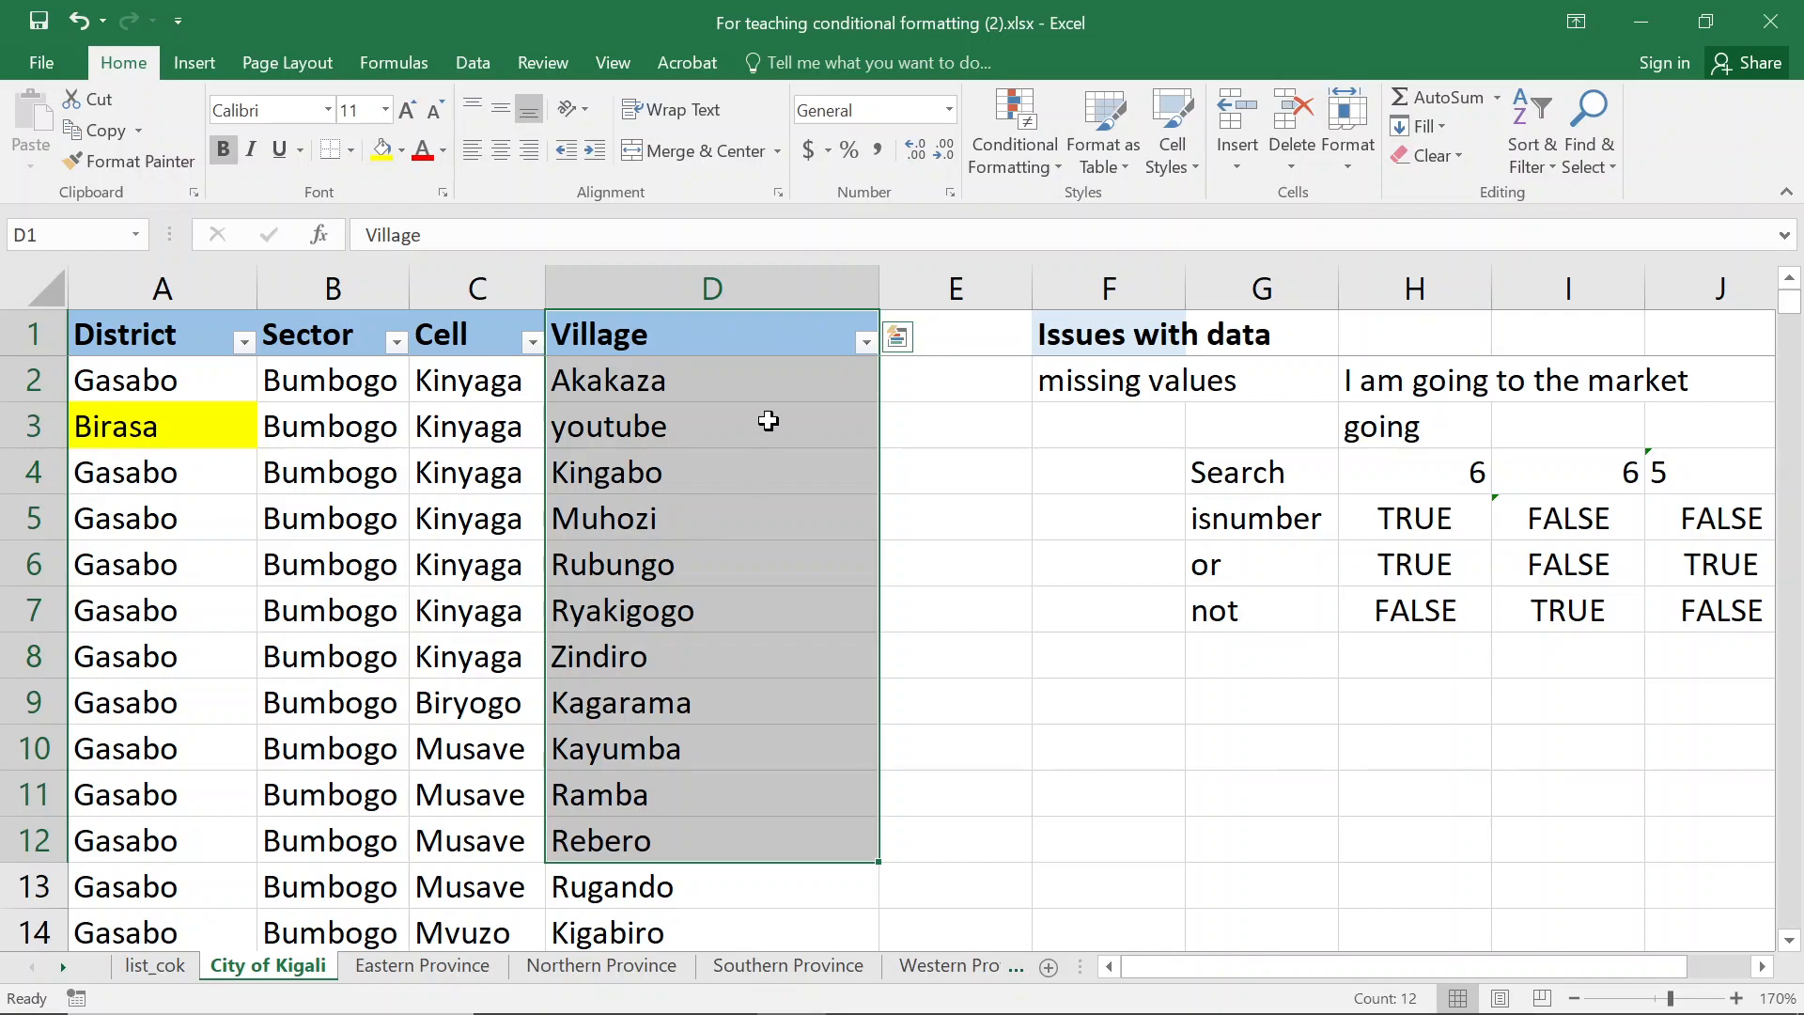
left_click(738, 282)
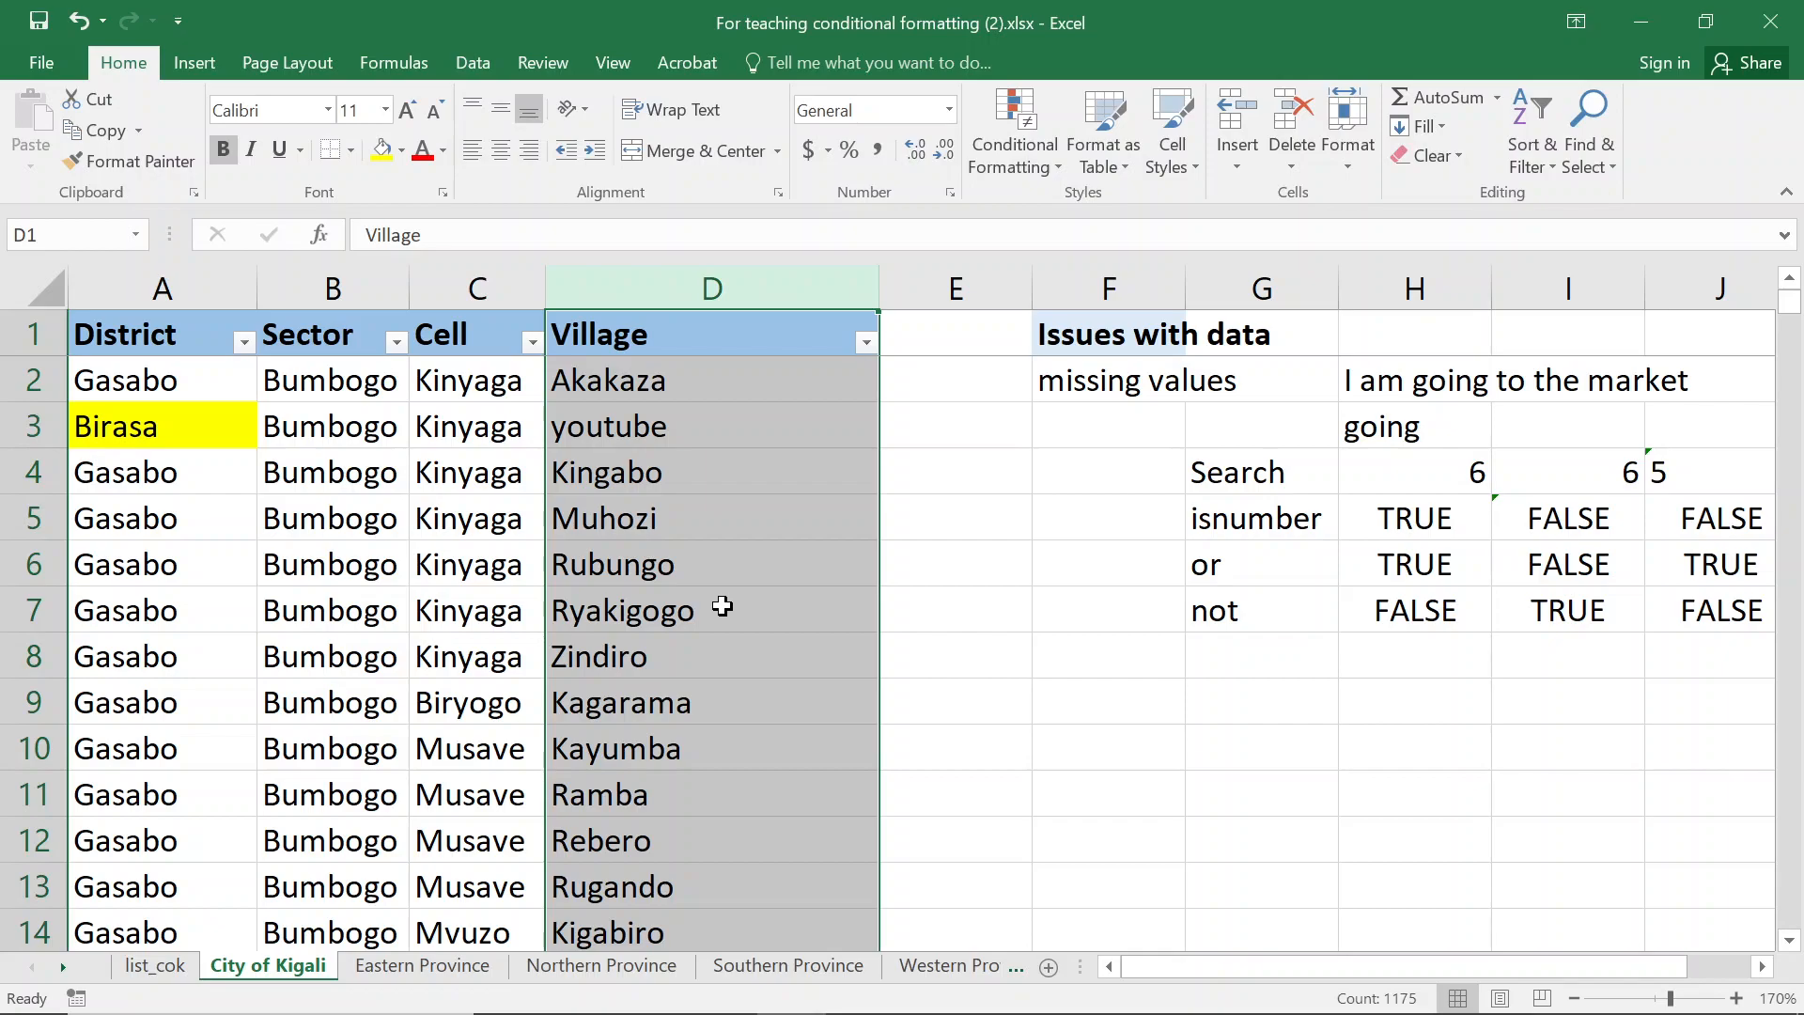
Undo the "youtube" test entries in D741 of list_cok and D3 of City of Kigali
left_click(120, 974)
scroll(494, 555, "up", 1)
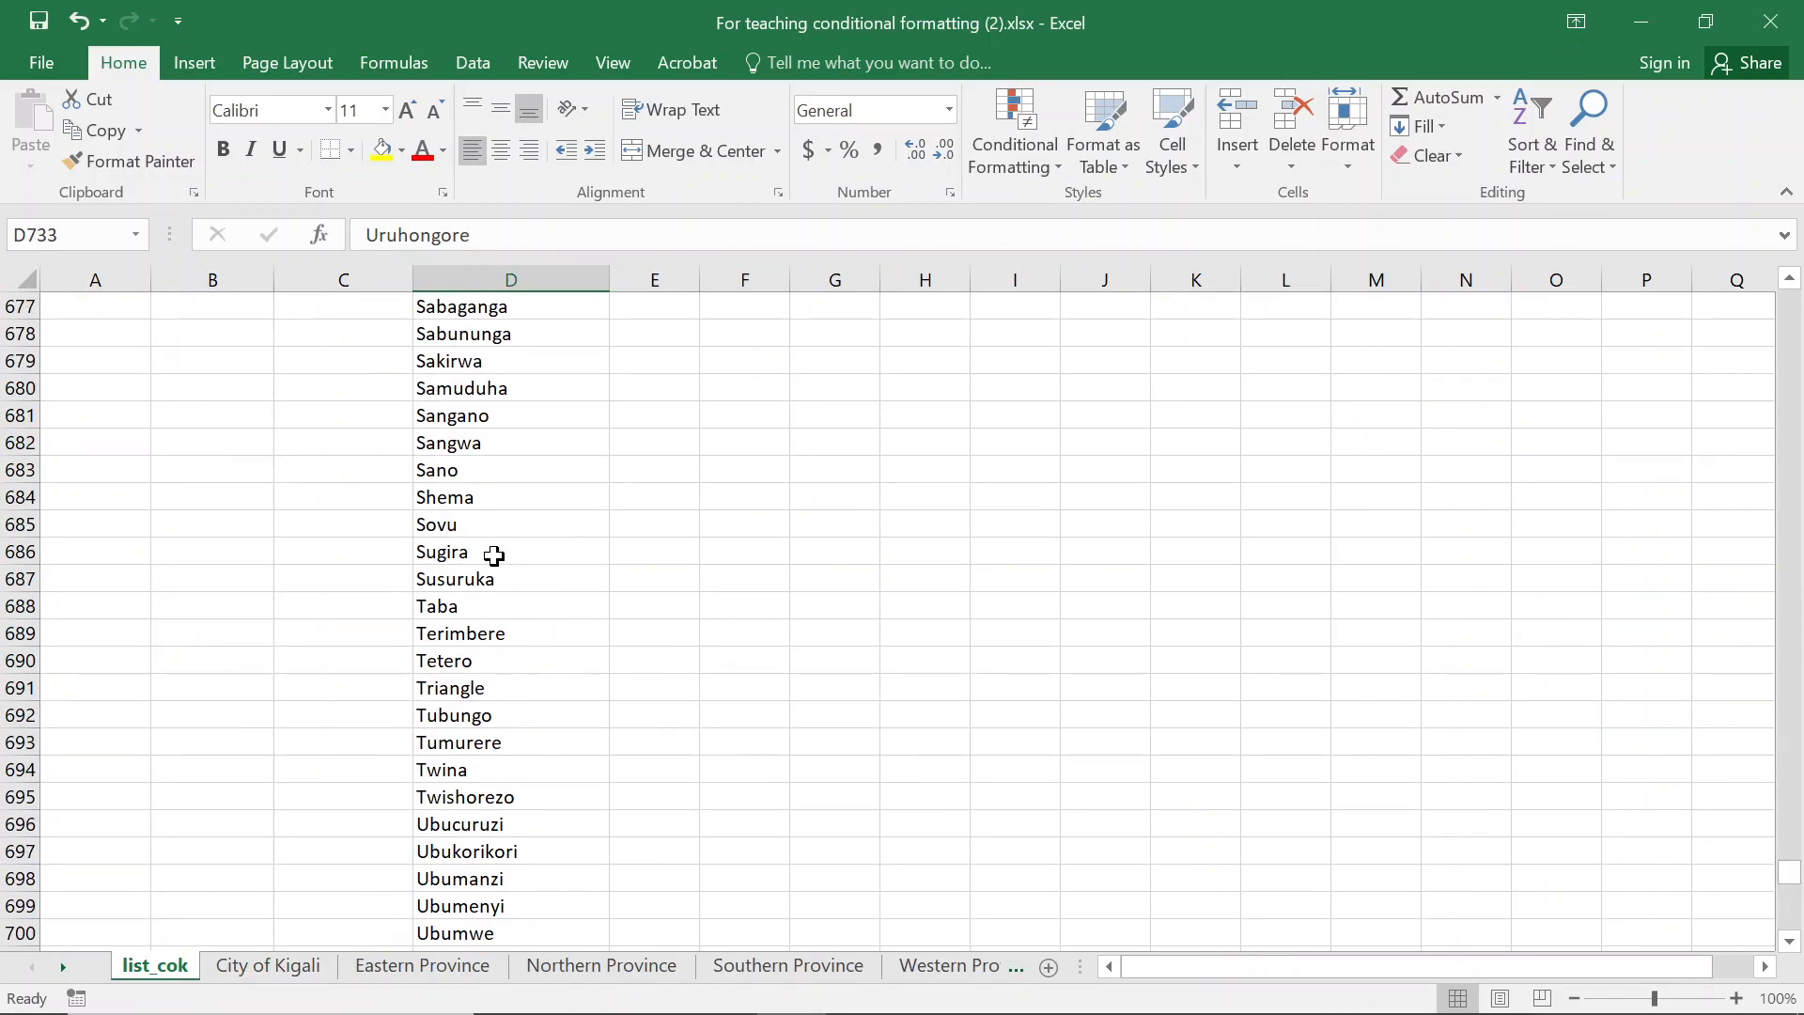
left_click(494, 556)
key("ctrl+Down")
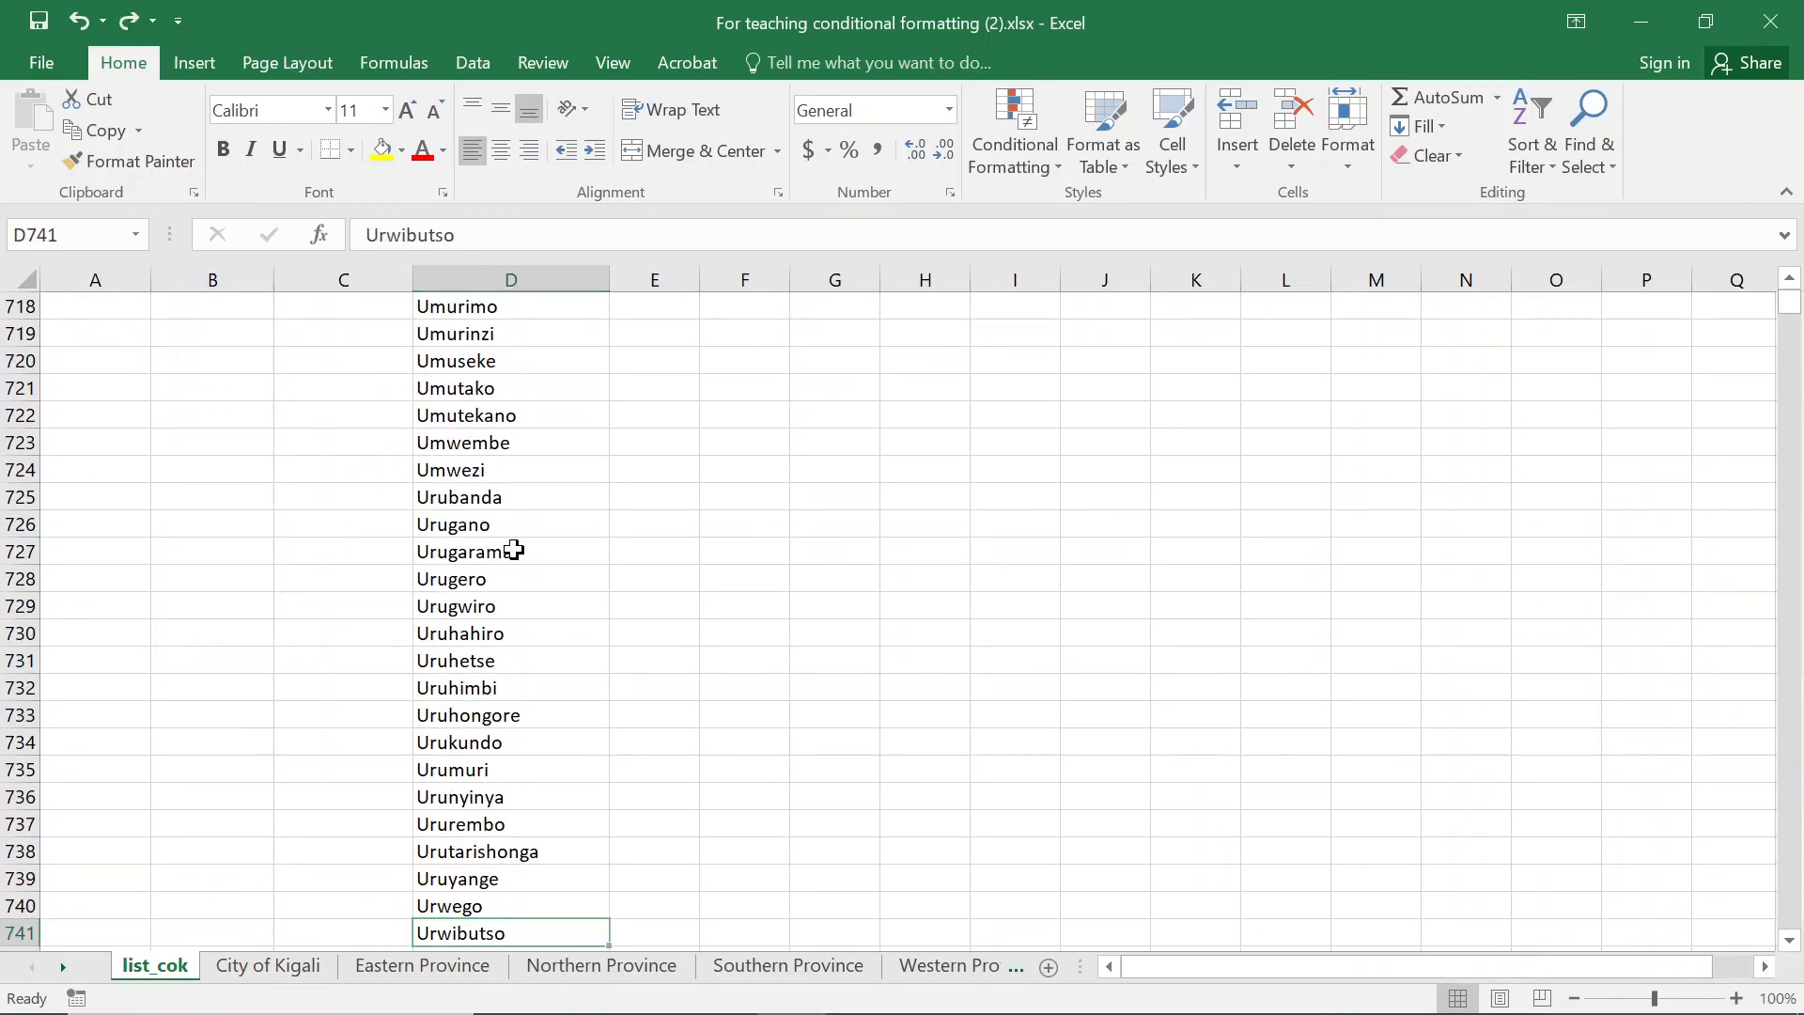
key("ctrl+Page_Down")
left_click(662, 533)
left_click(711, 404)
key("ctrl+s")
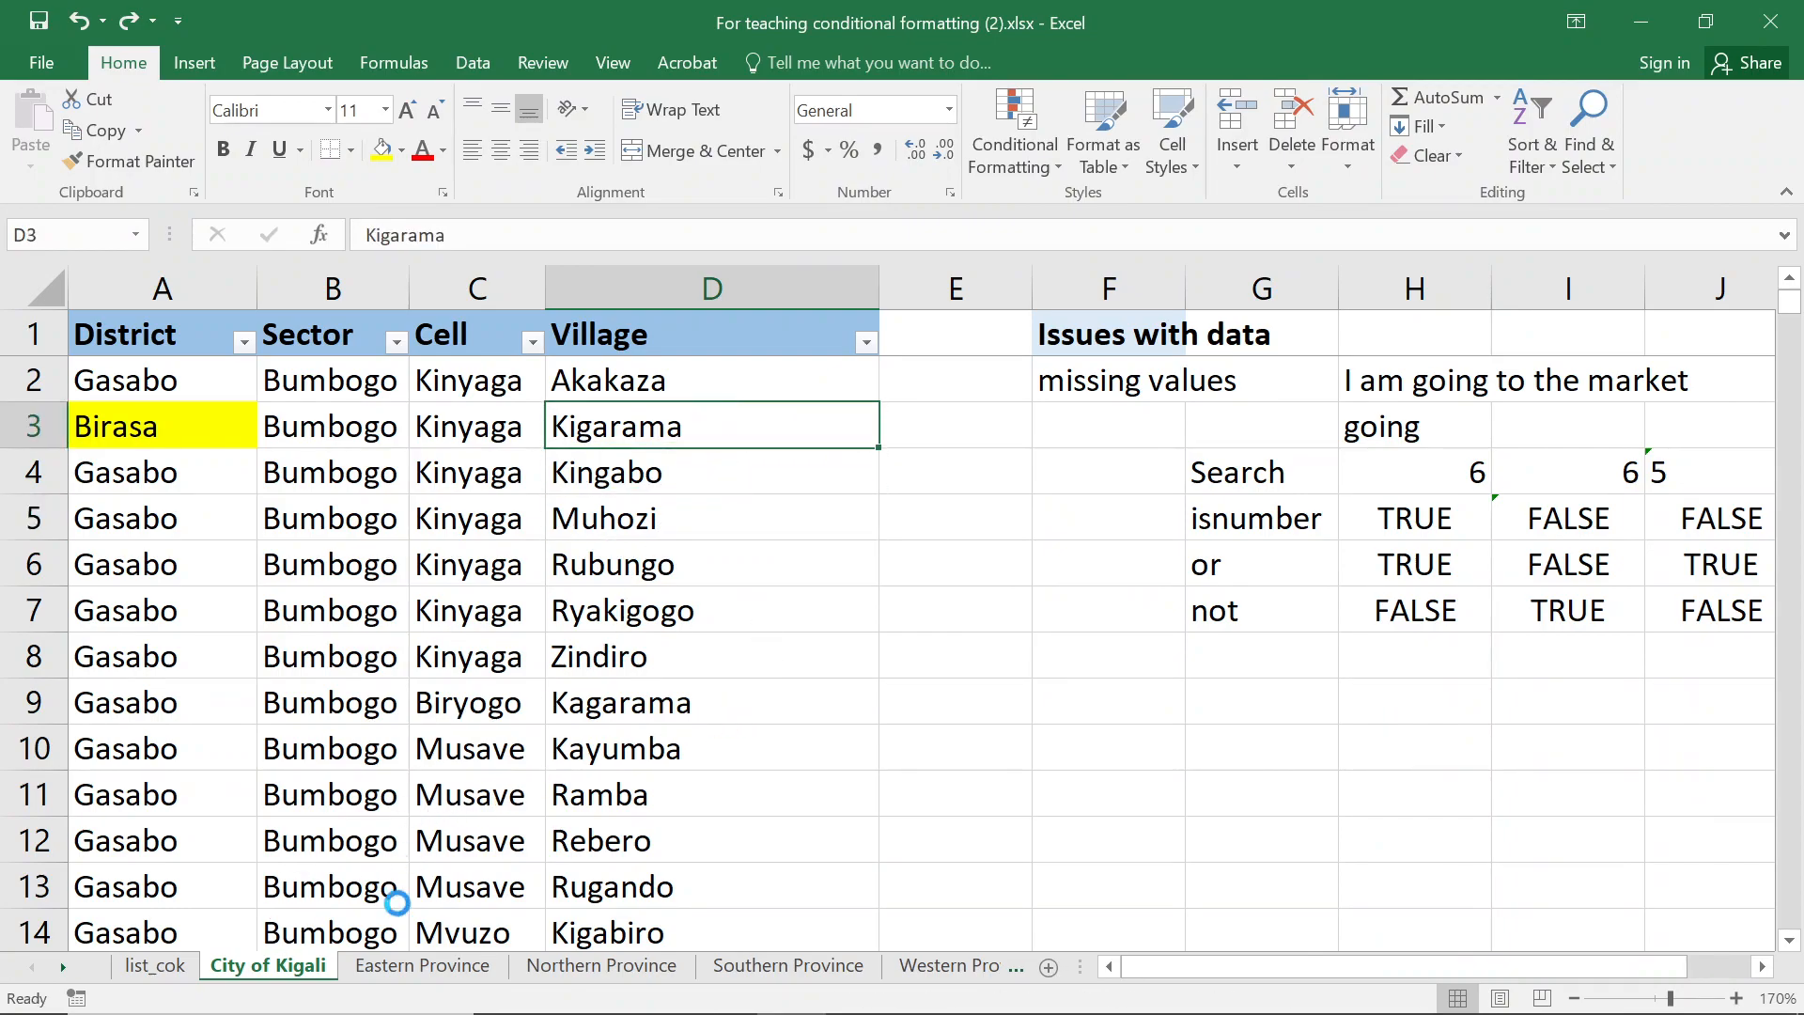
Switch to the Eastern Province sheet and unhide its reference sheet list_east
left_click(399, 968)
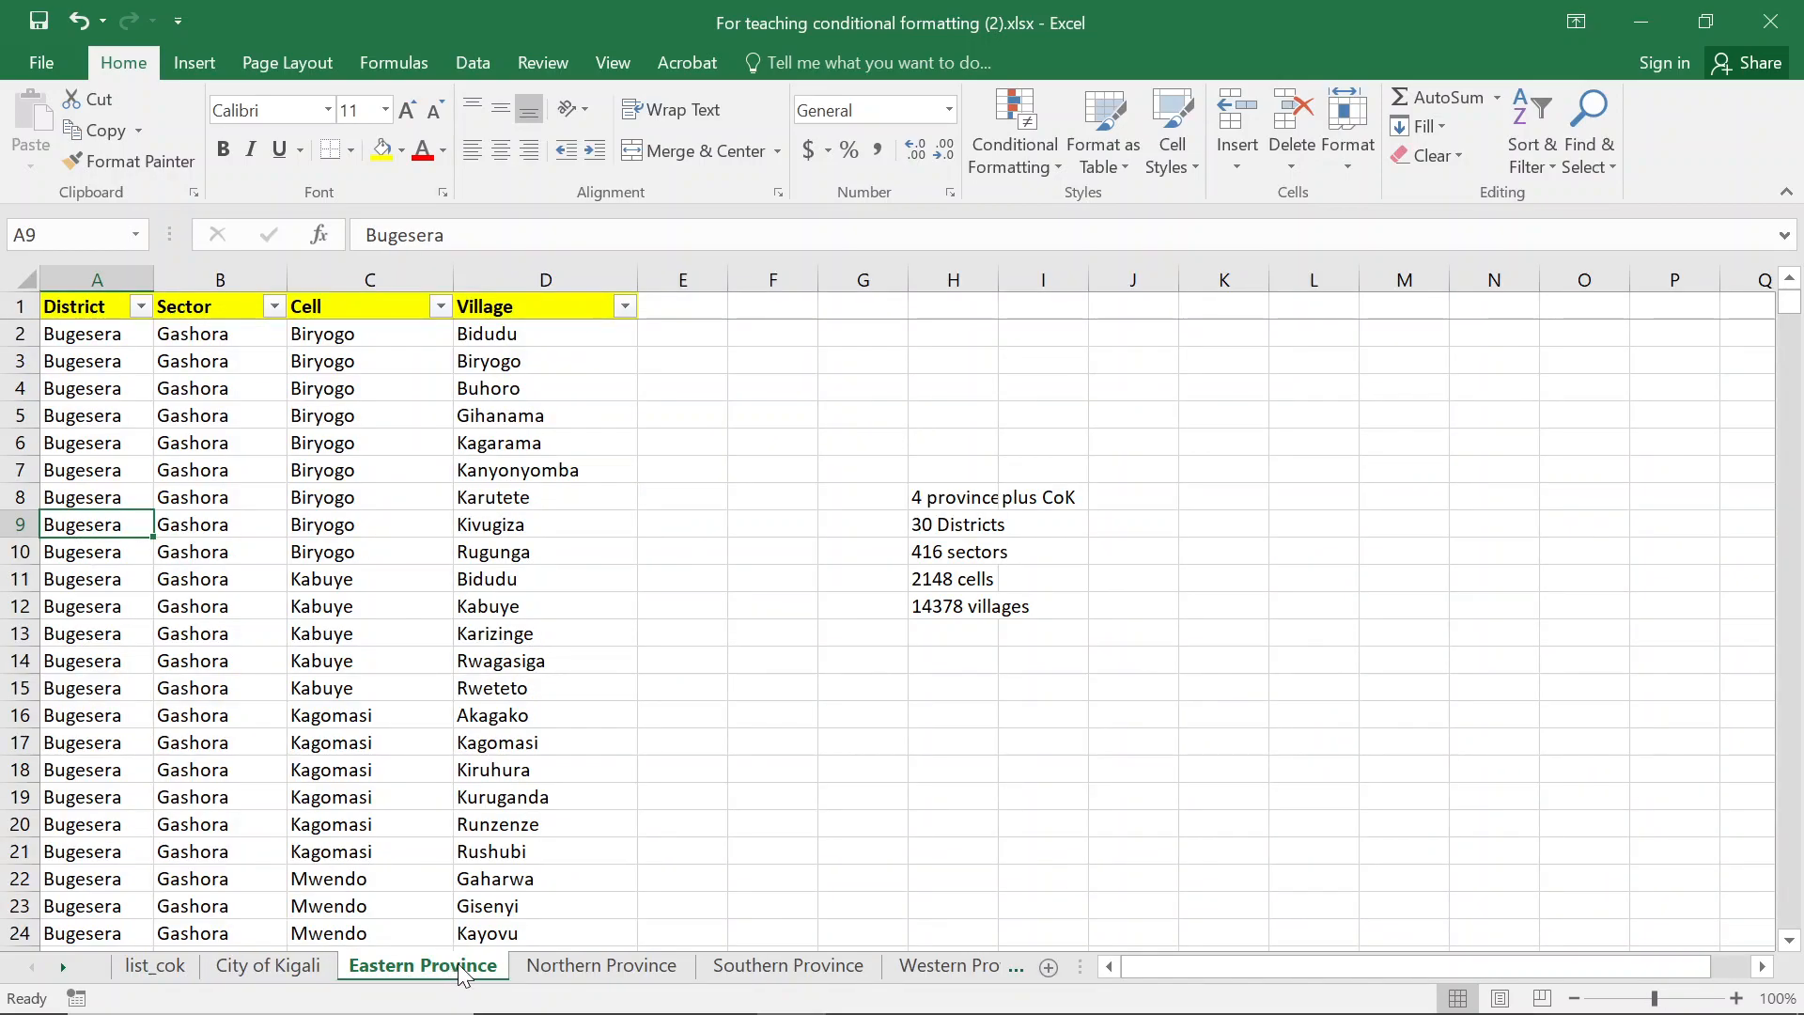
left_click_drag(56, 299, 496, 879)
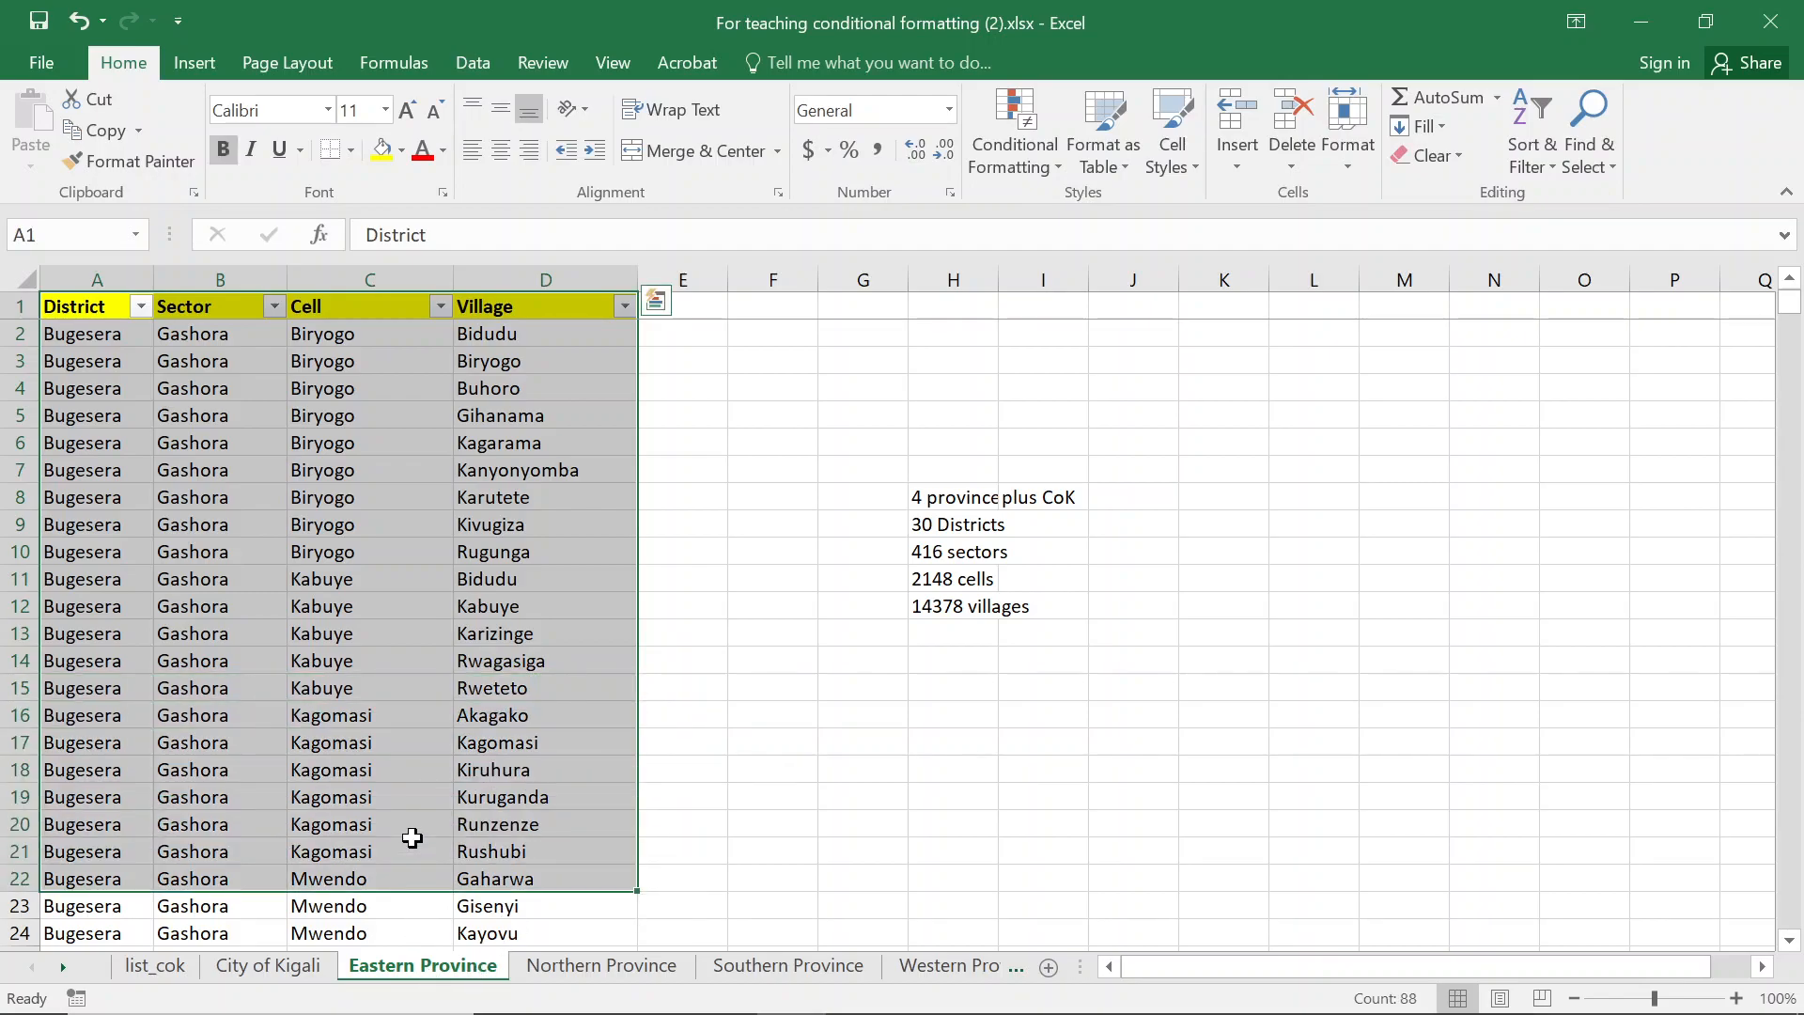
right_click(394, 965)
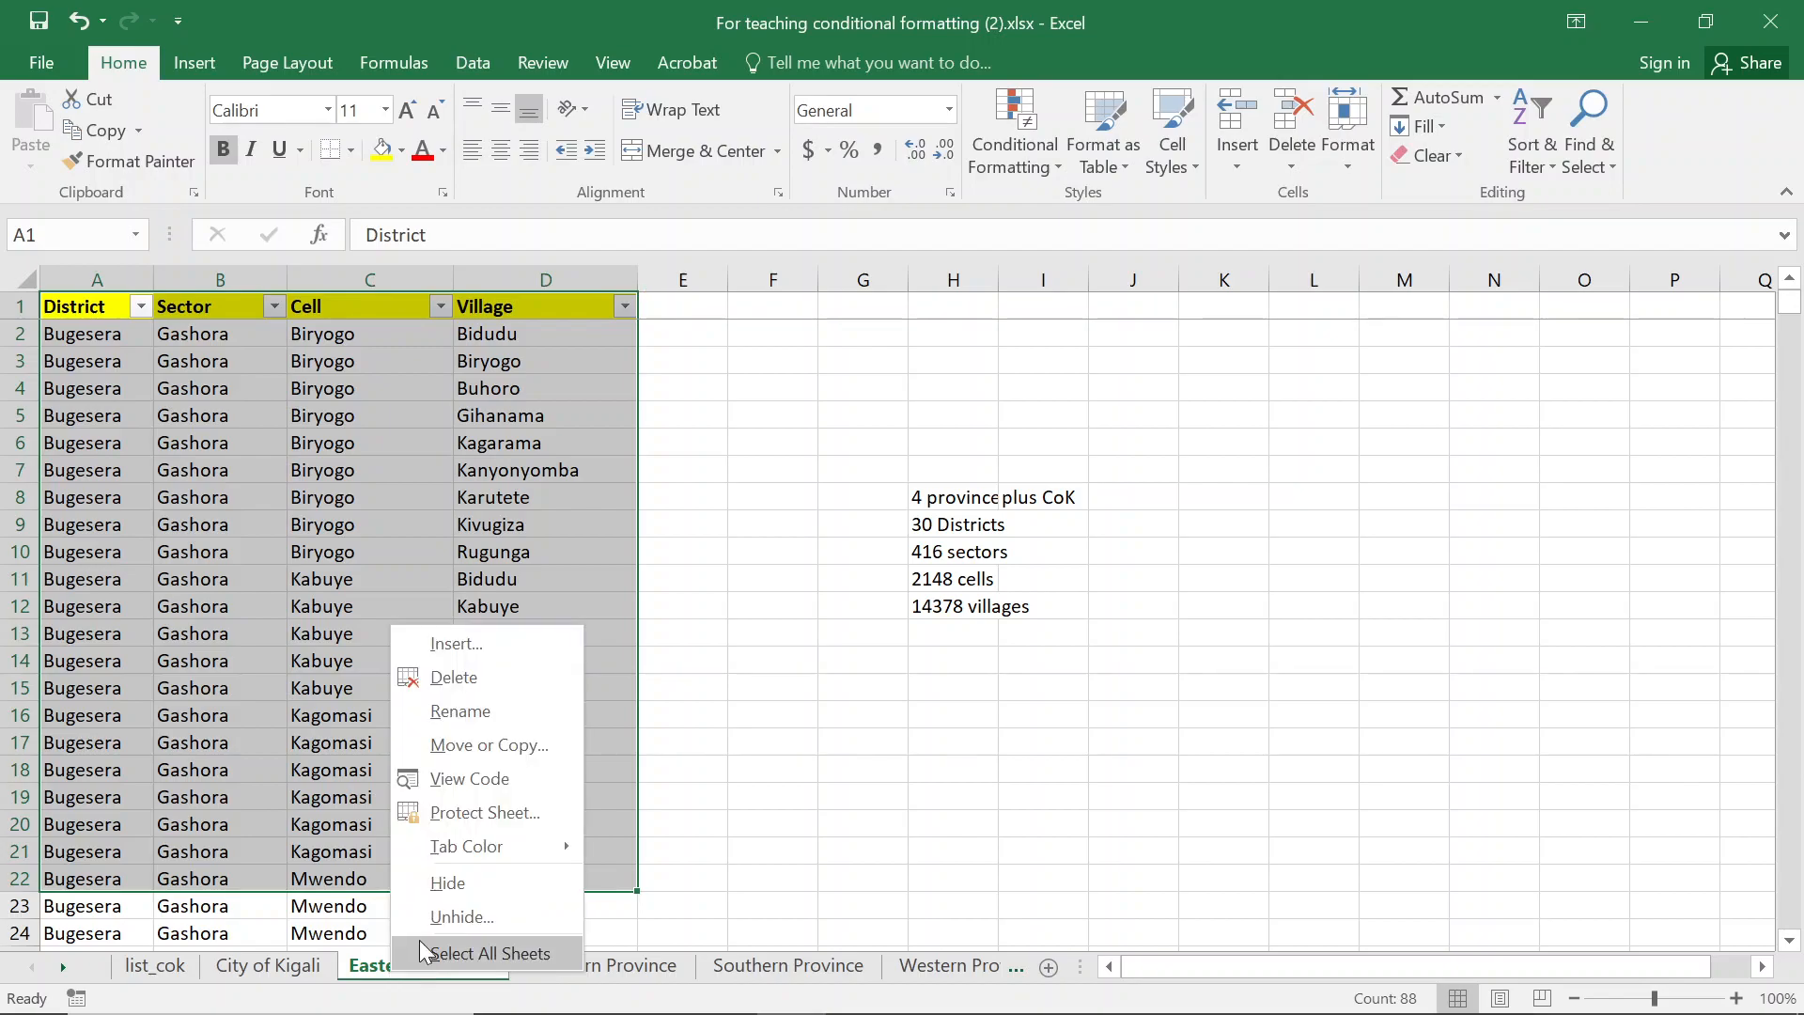
left_click(481, 913)
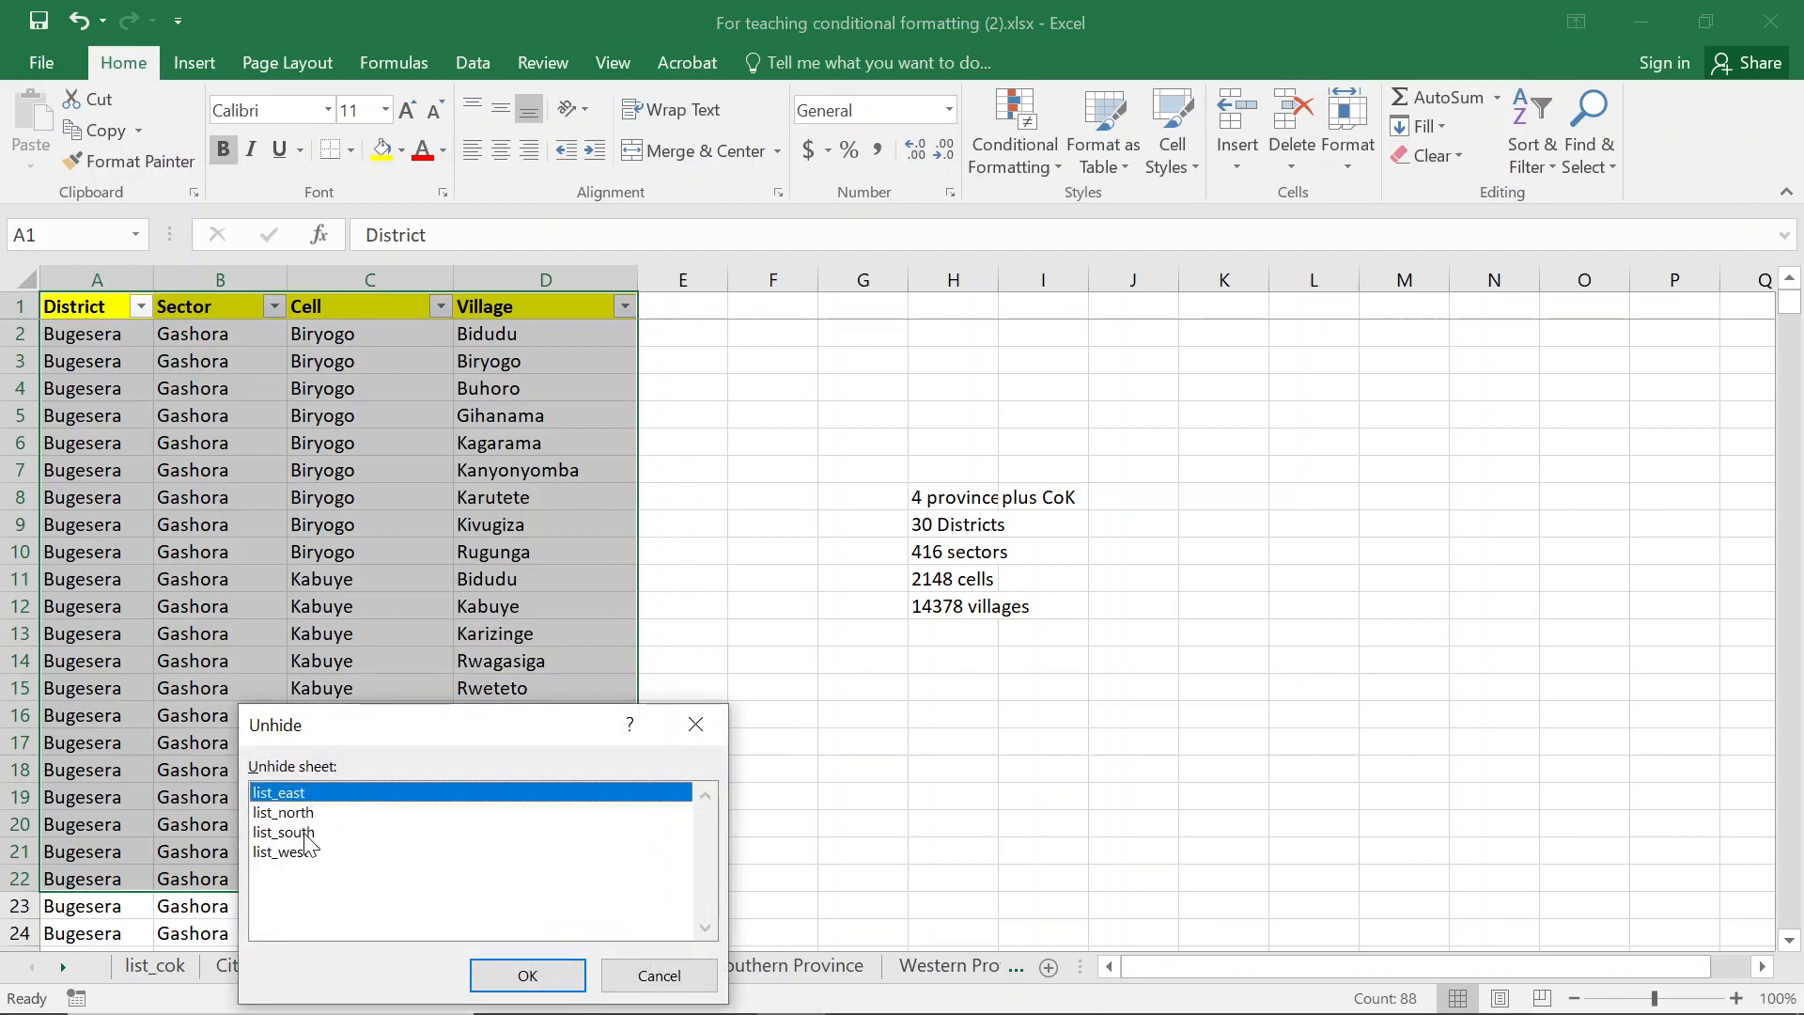
left_click_drag(385, 728, 816, 662)
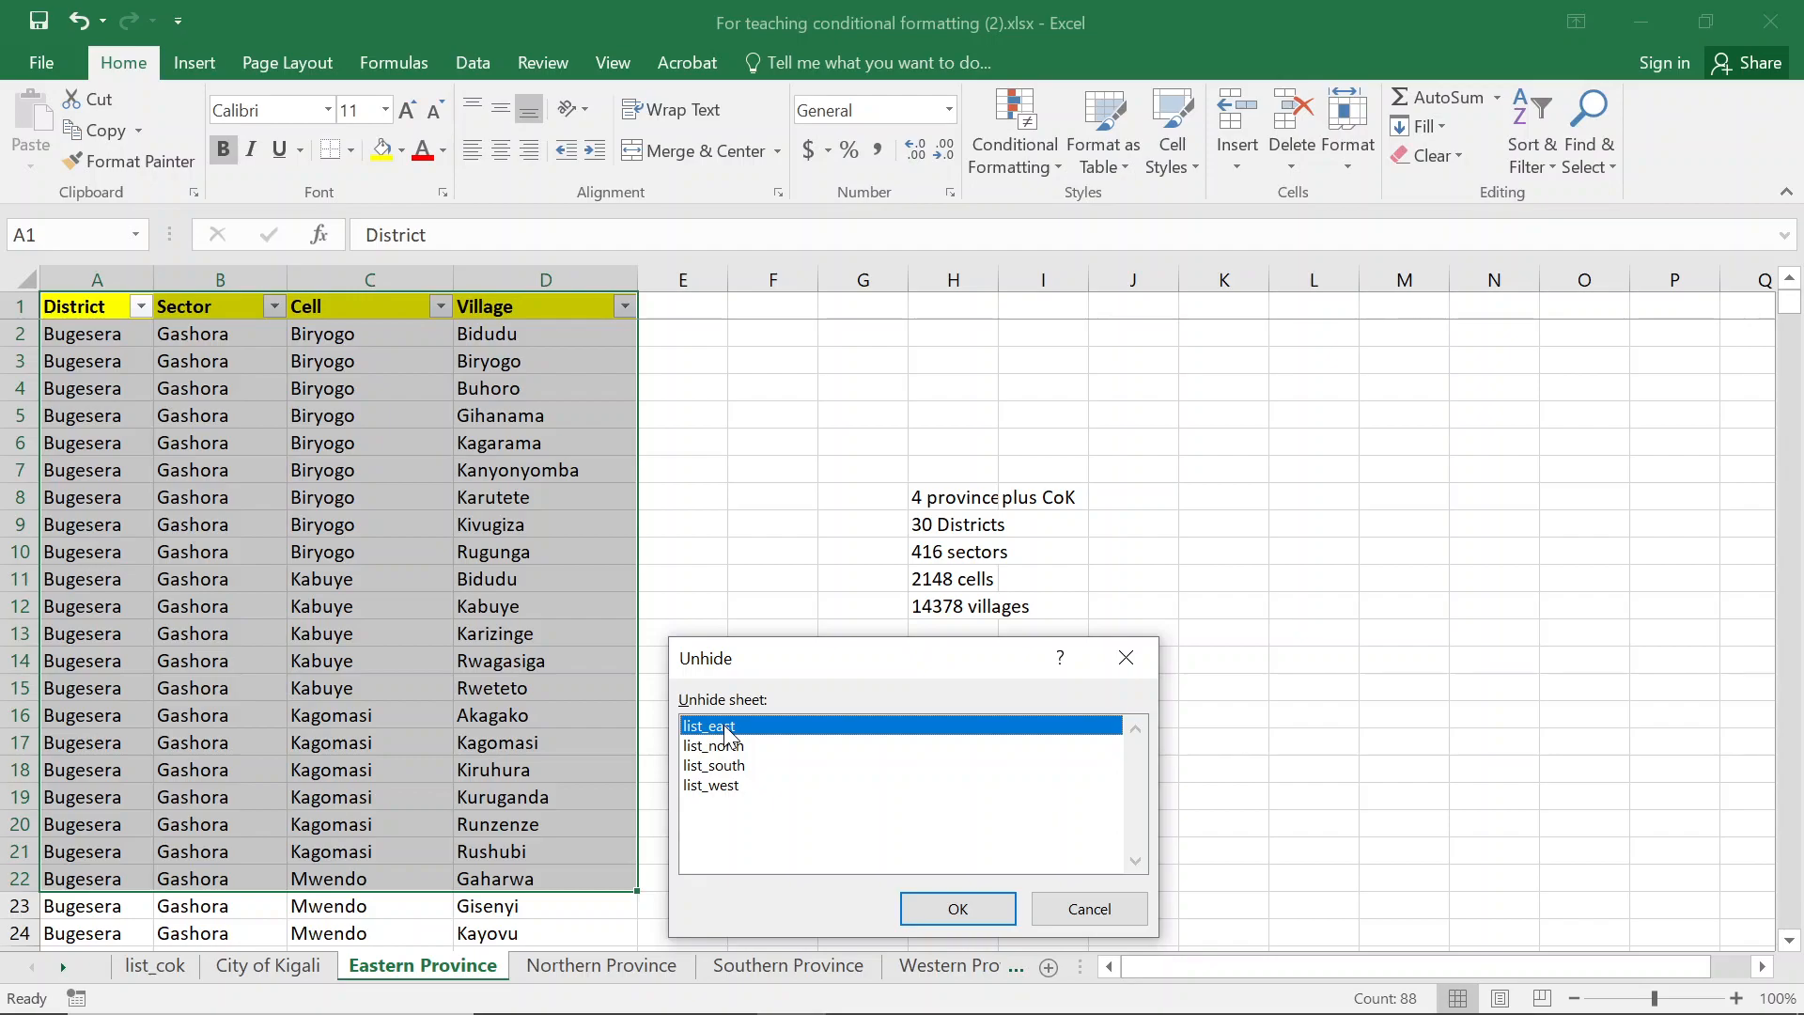
left_click(930, 908)
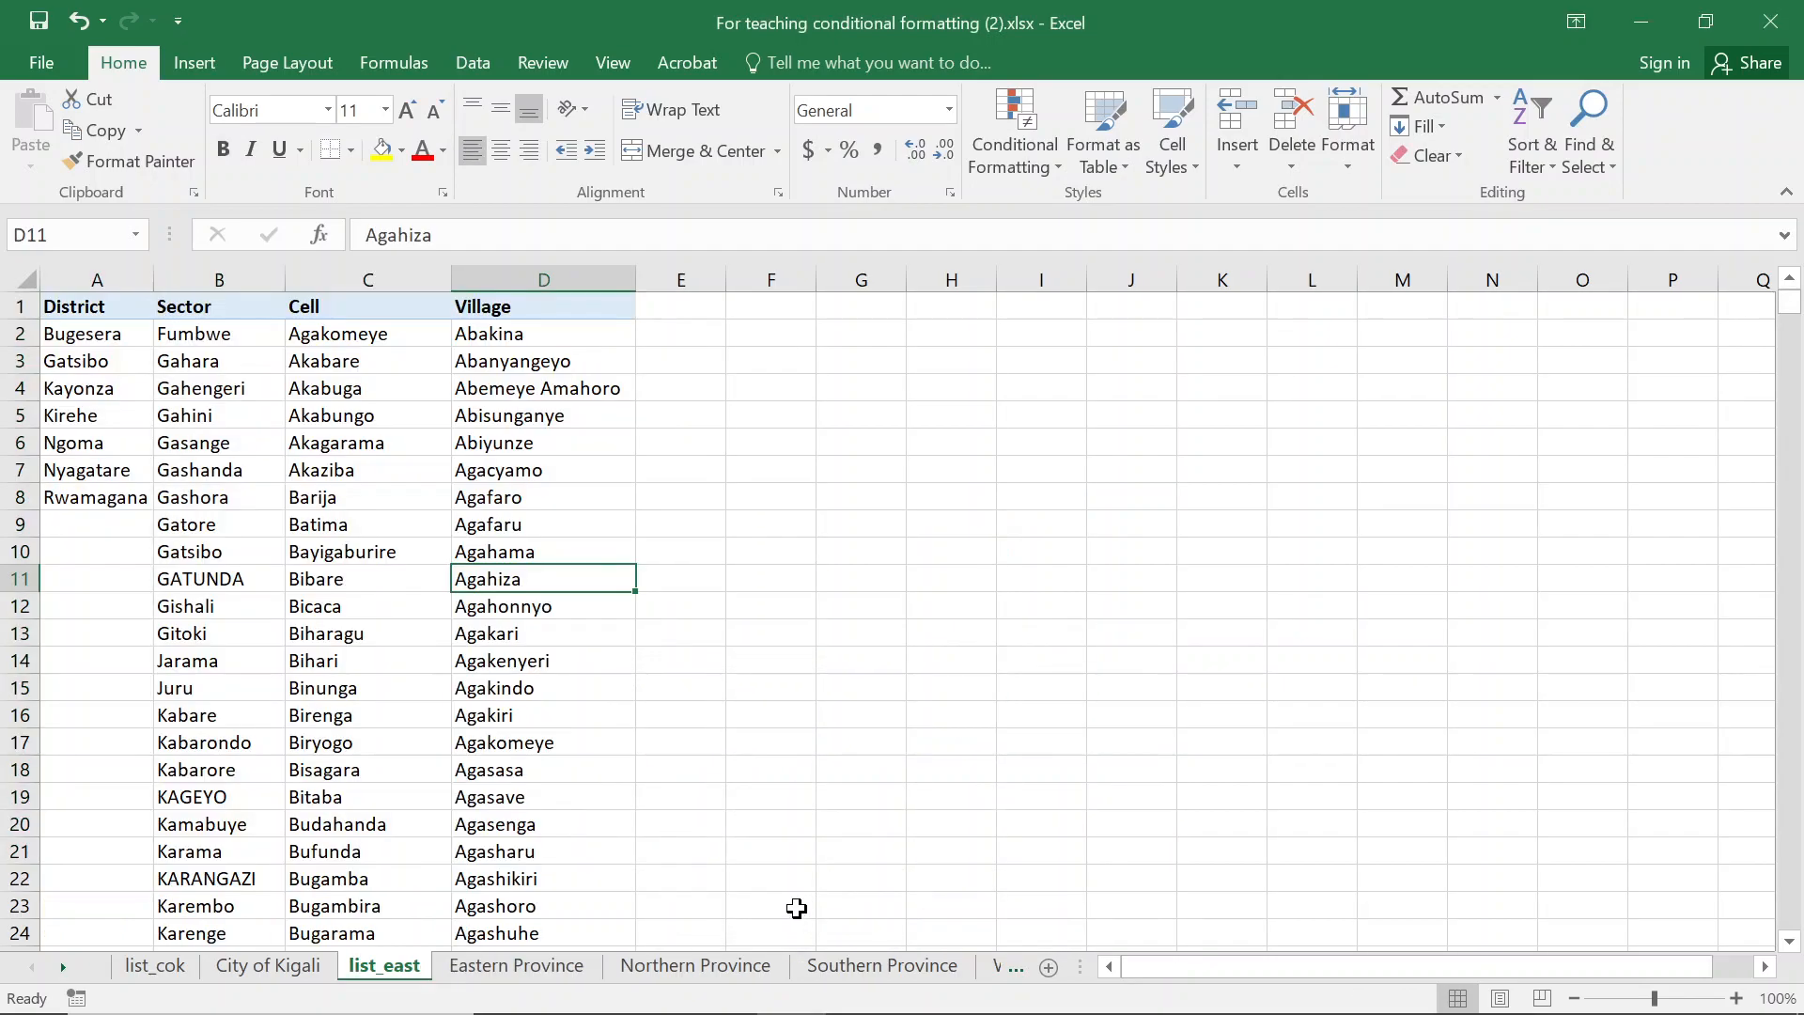
Examine the extent of the District, Sector and Village reference lists in list_east
left_click(88, 330)
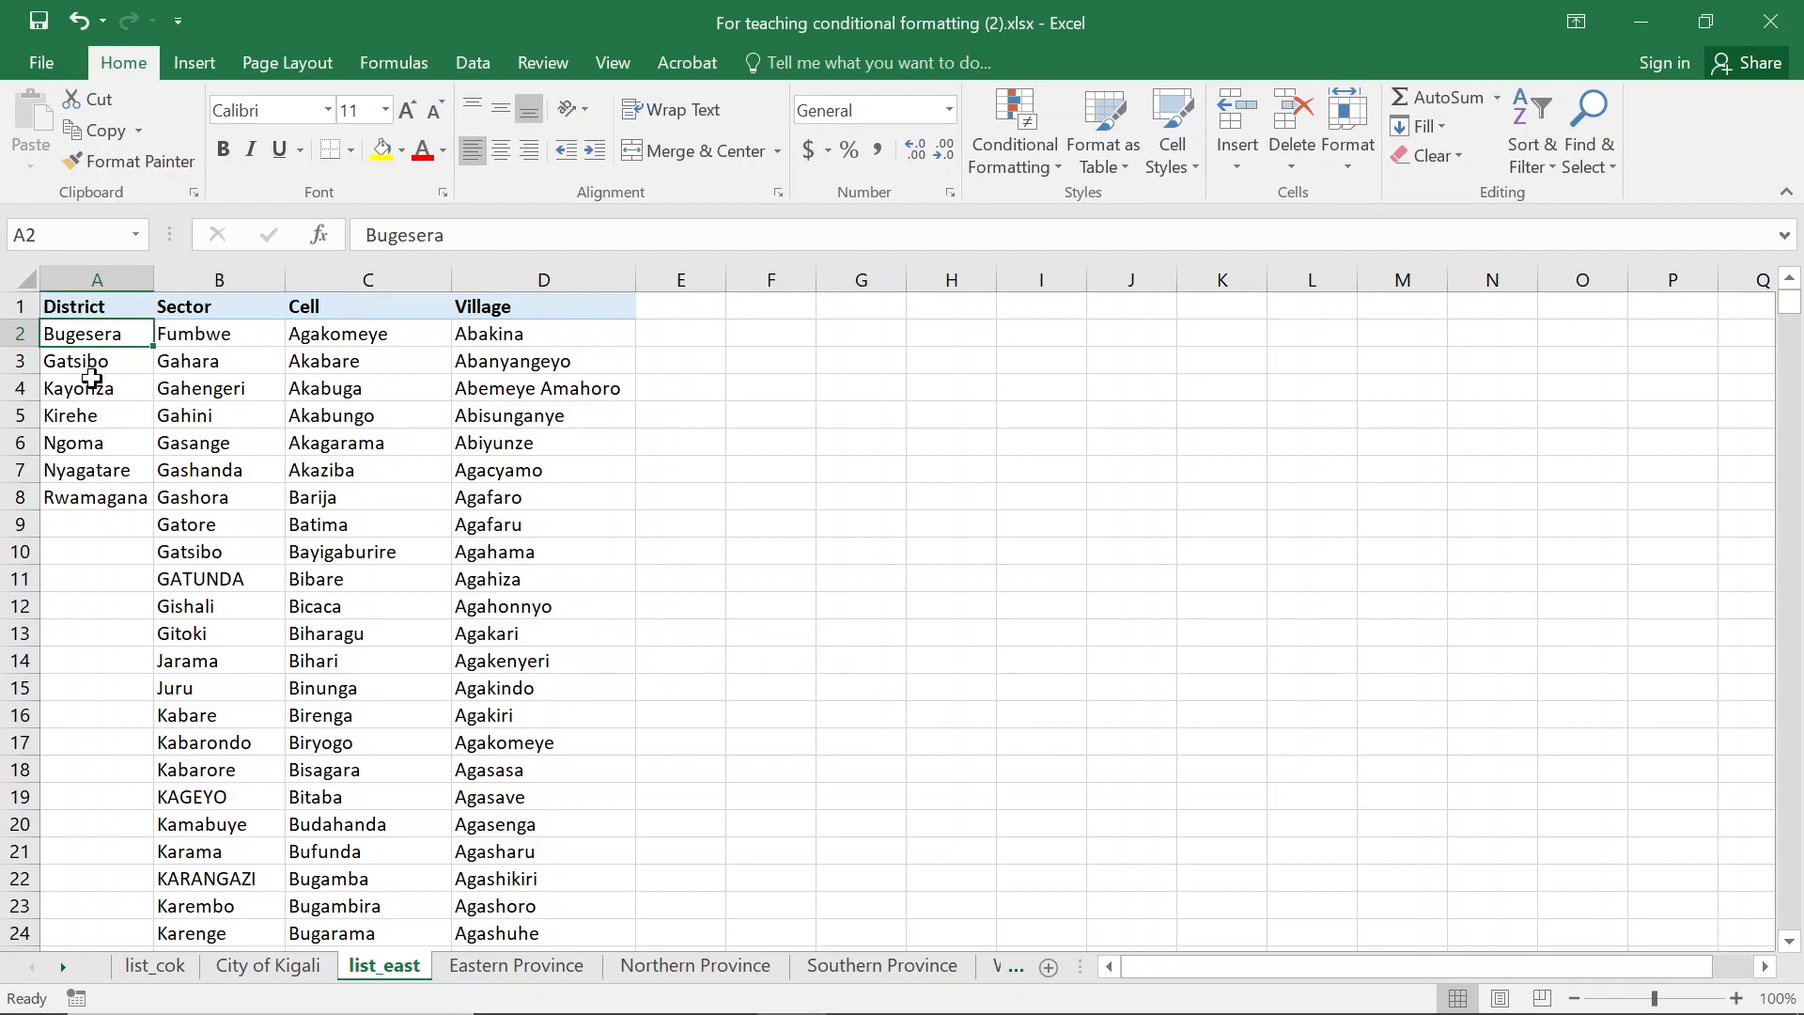
left_click_drag(122, 329, 132, 497)
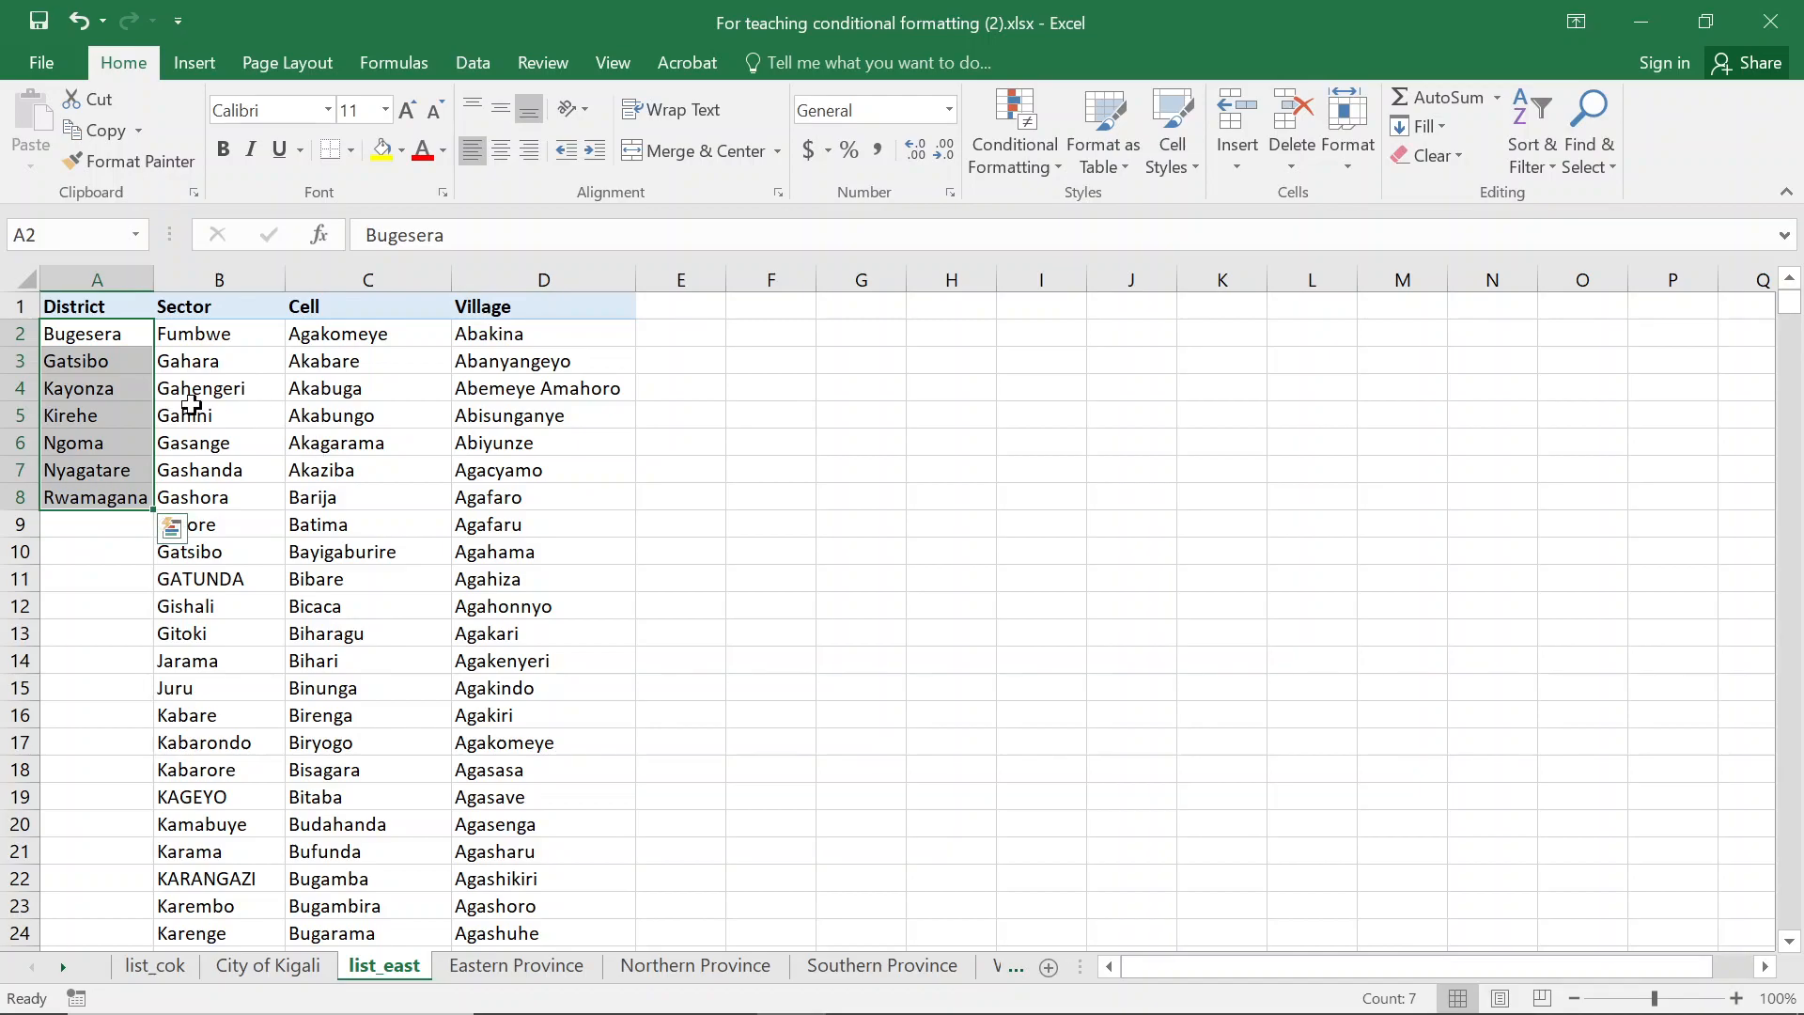
left_click(215, 324)
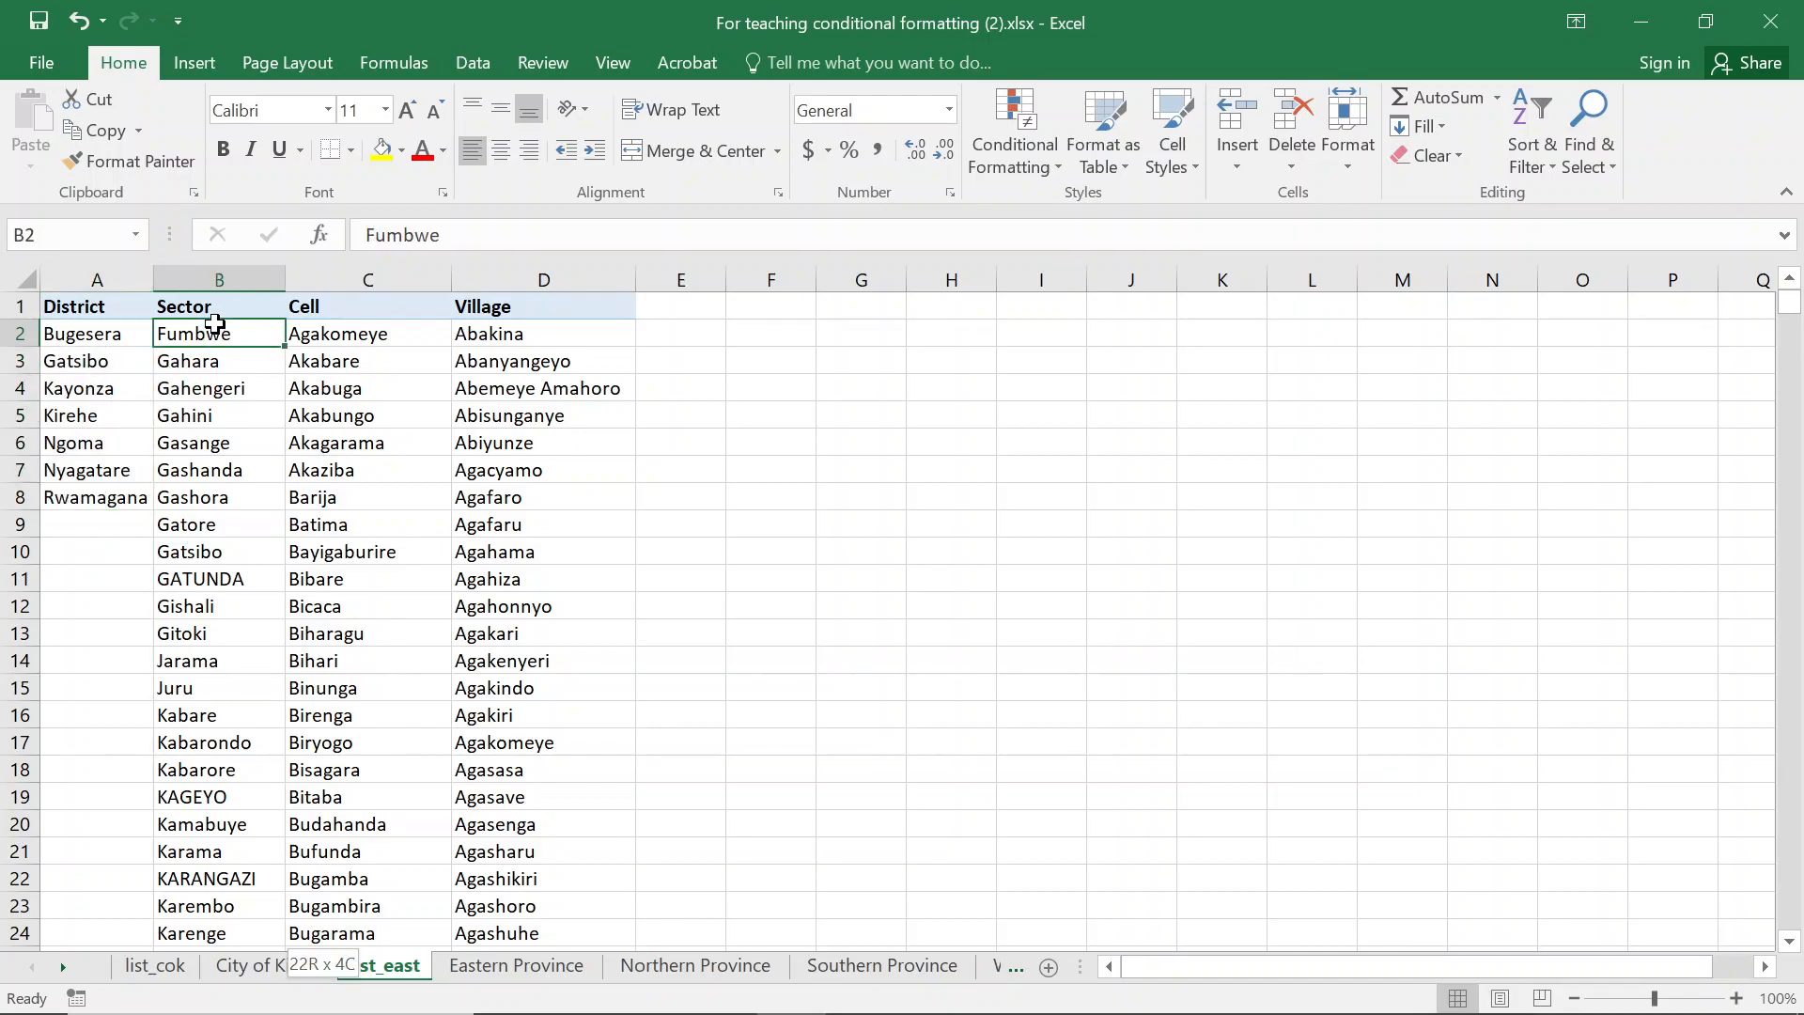
key("ctrl+shift+Down")
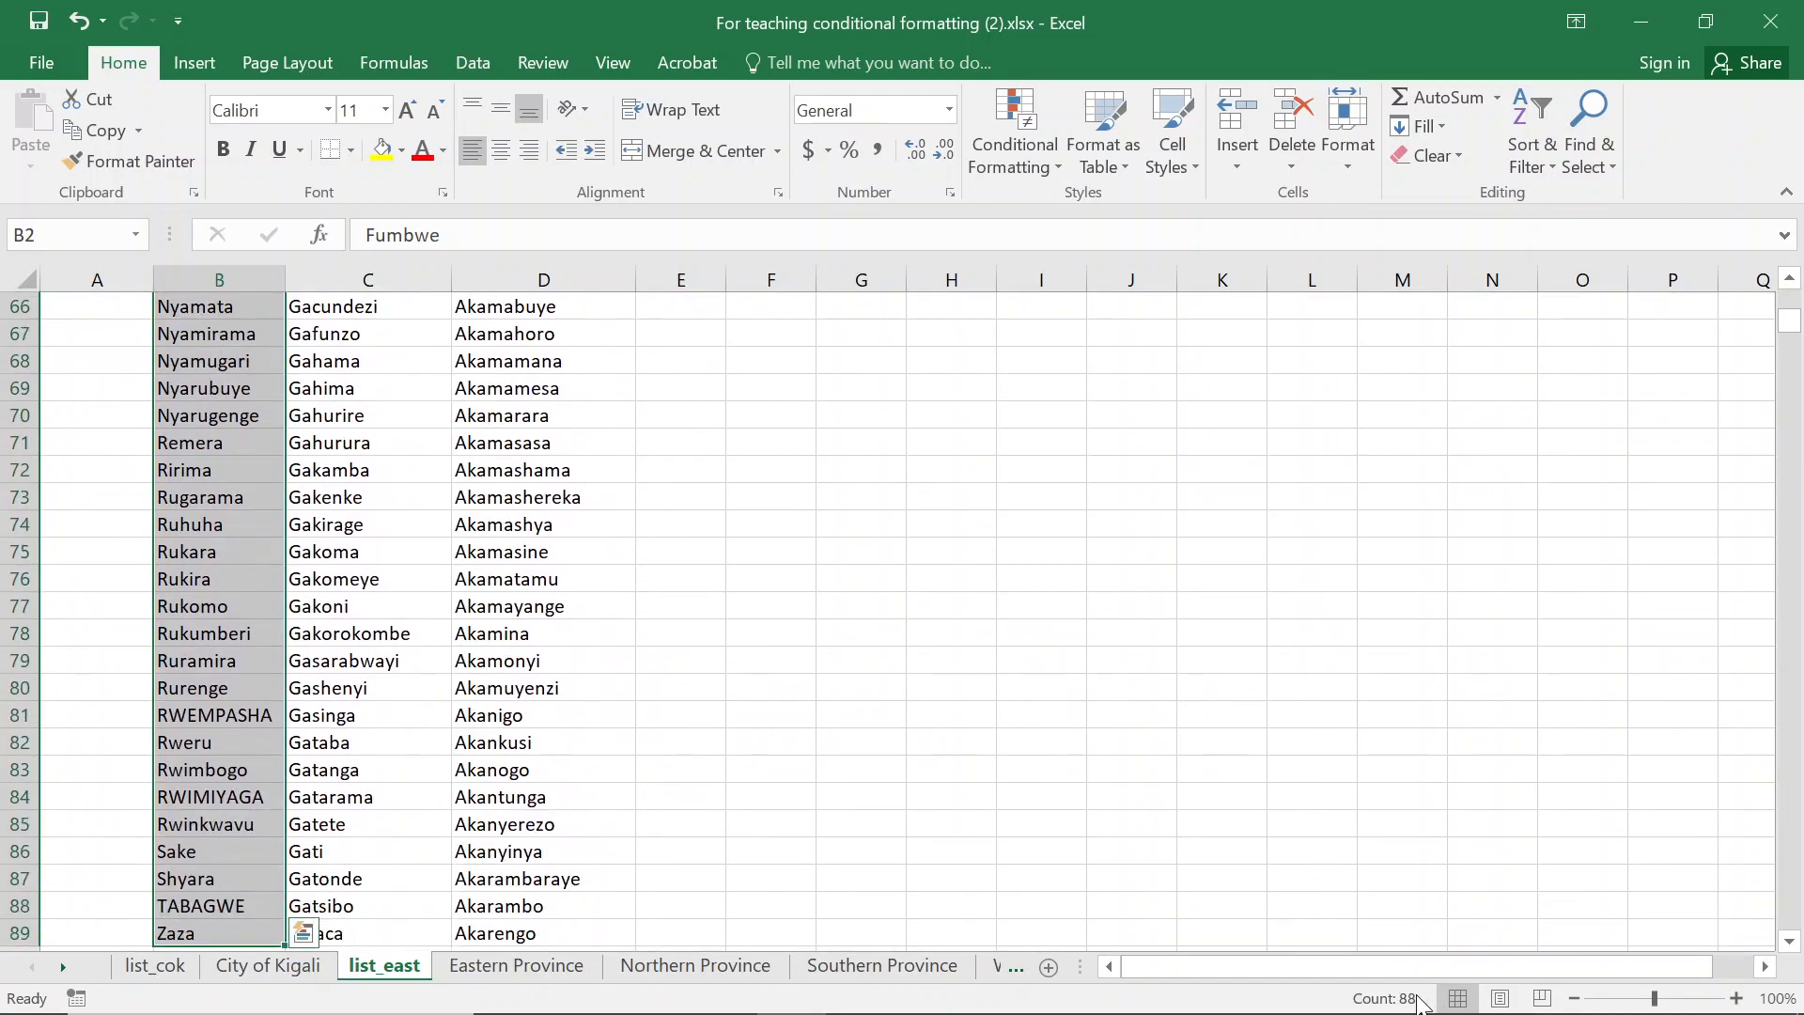
left_click(505, 400)
key("ctrl+Up")
key("Down")
key("ctrl+shift+Down")
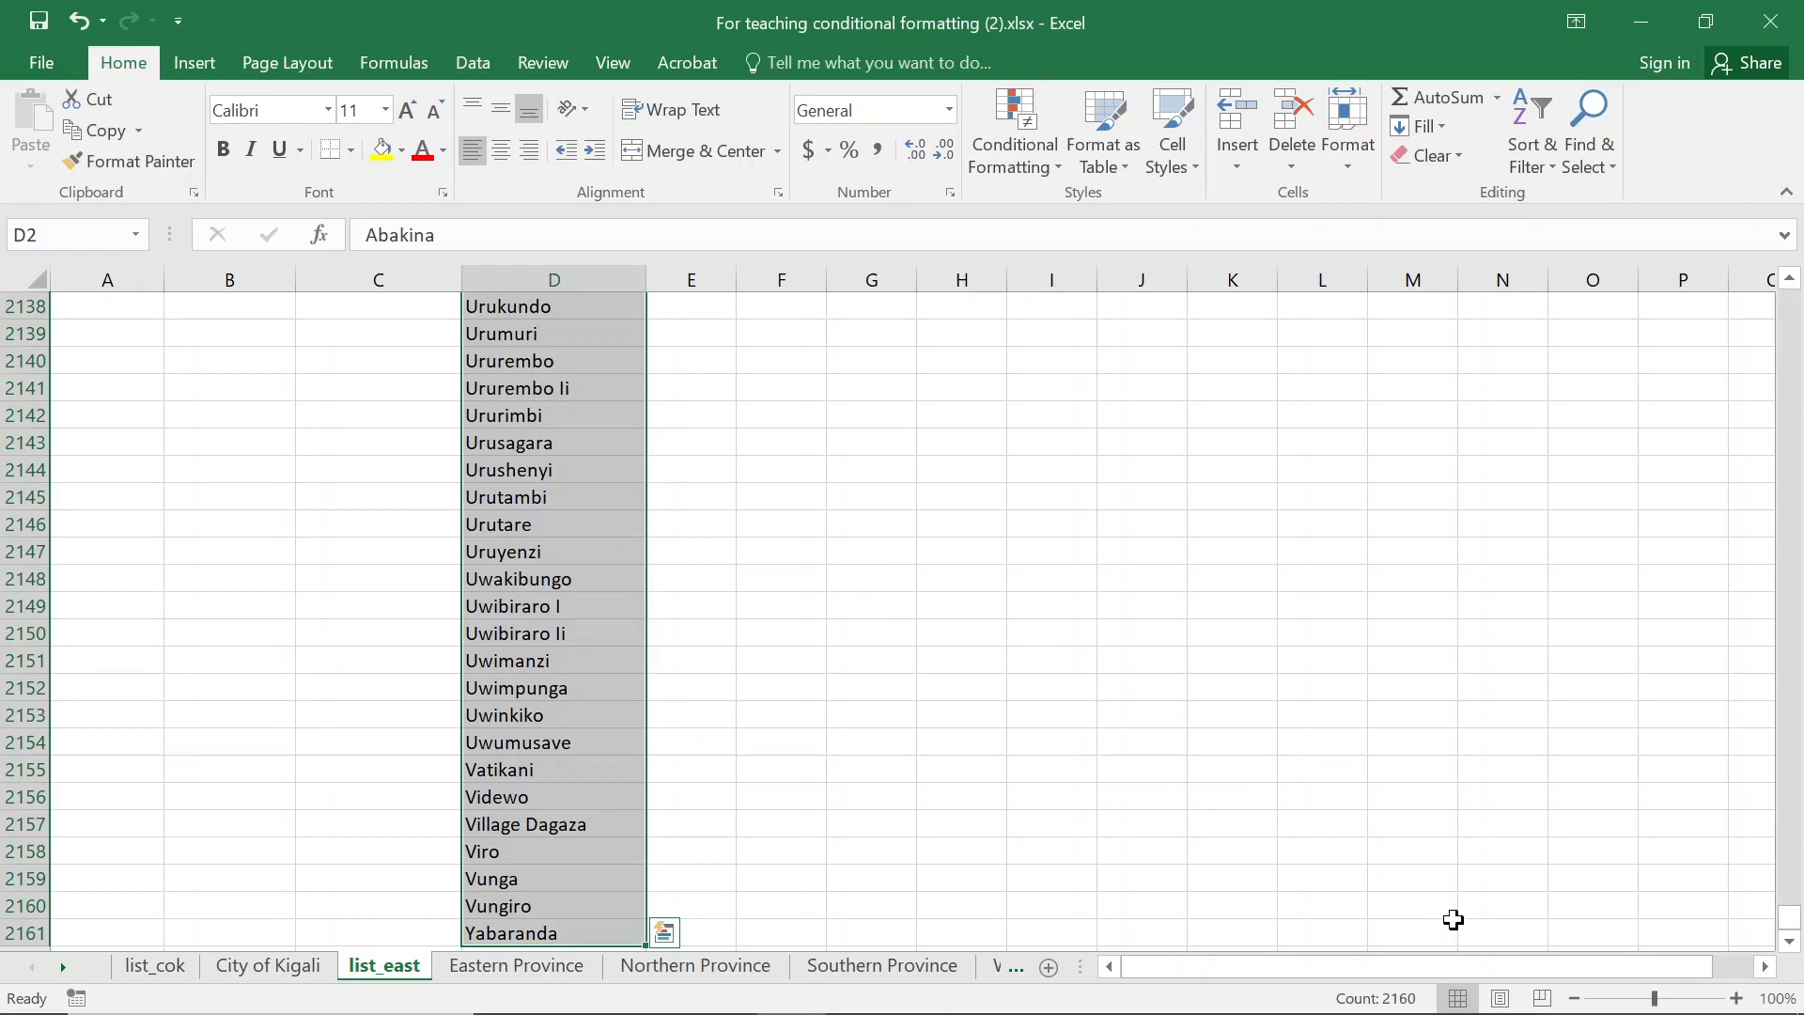
Create a formula-based conditional formatting rule for D2 on Eastern Province, starting the formula with =not(or(isnumber(search(
left_click(526, 966)
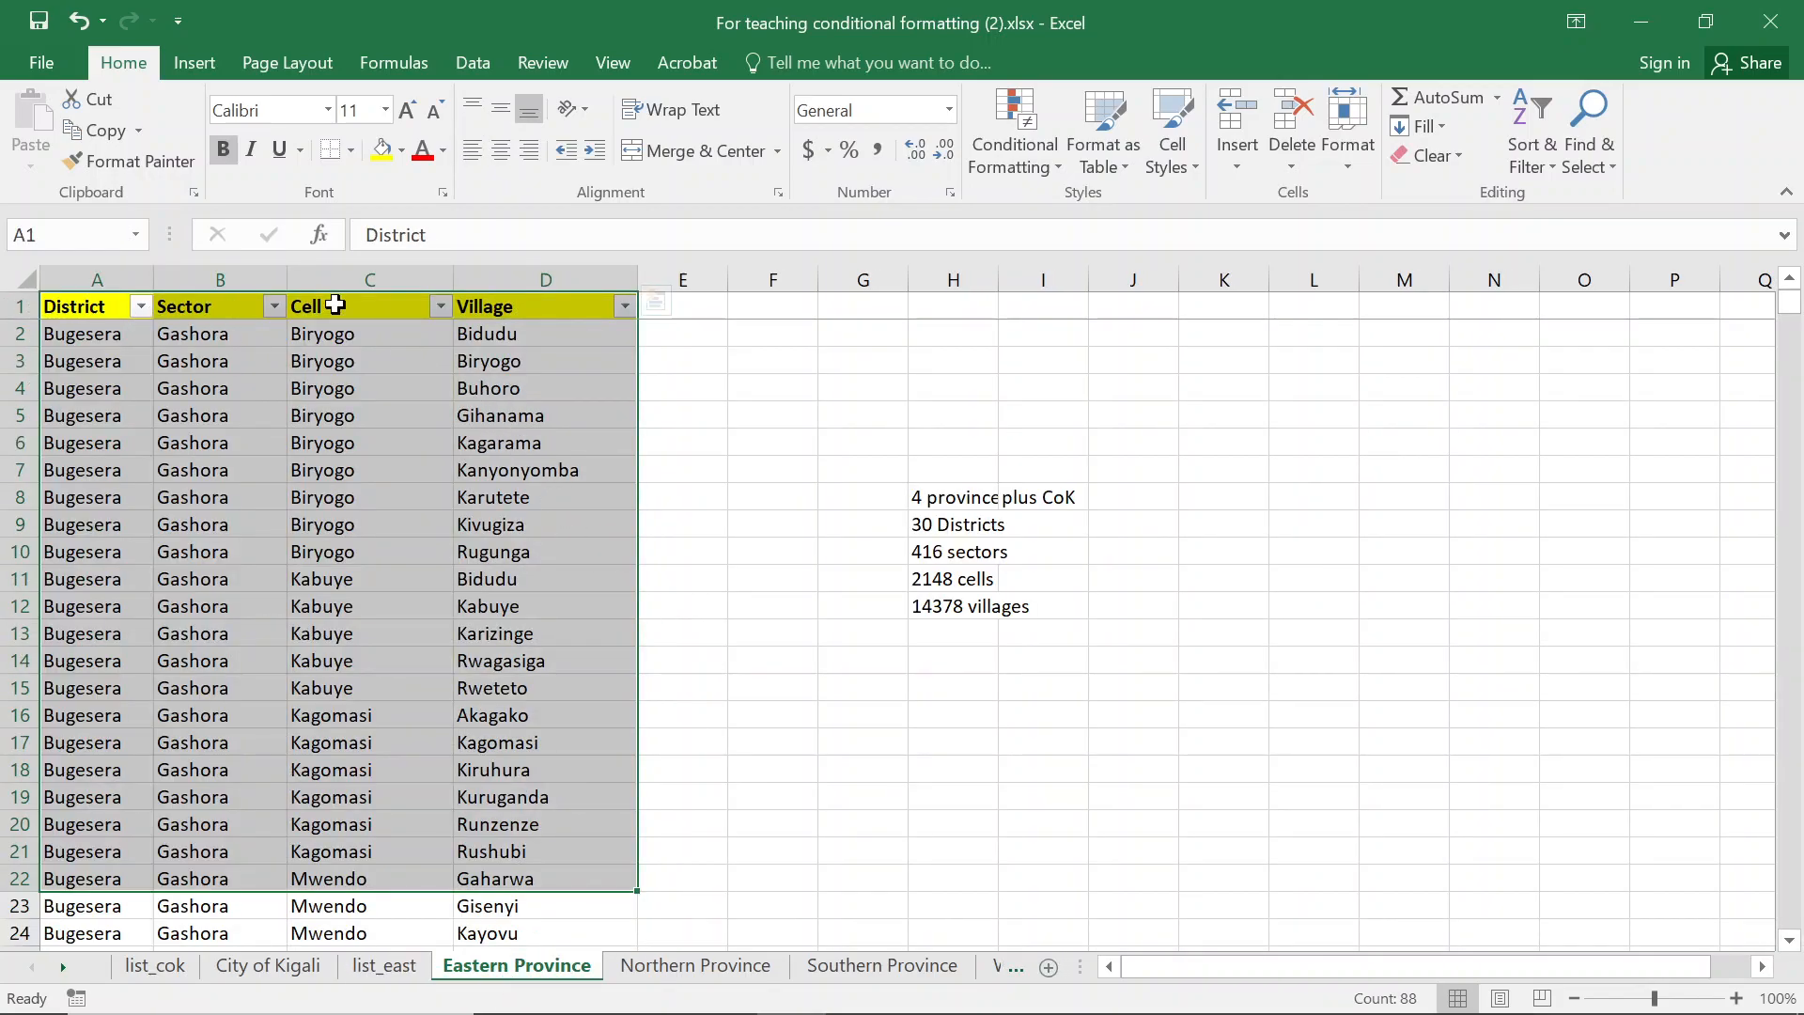
left_click(513, 329)
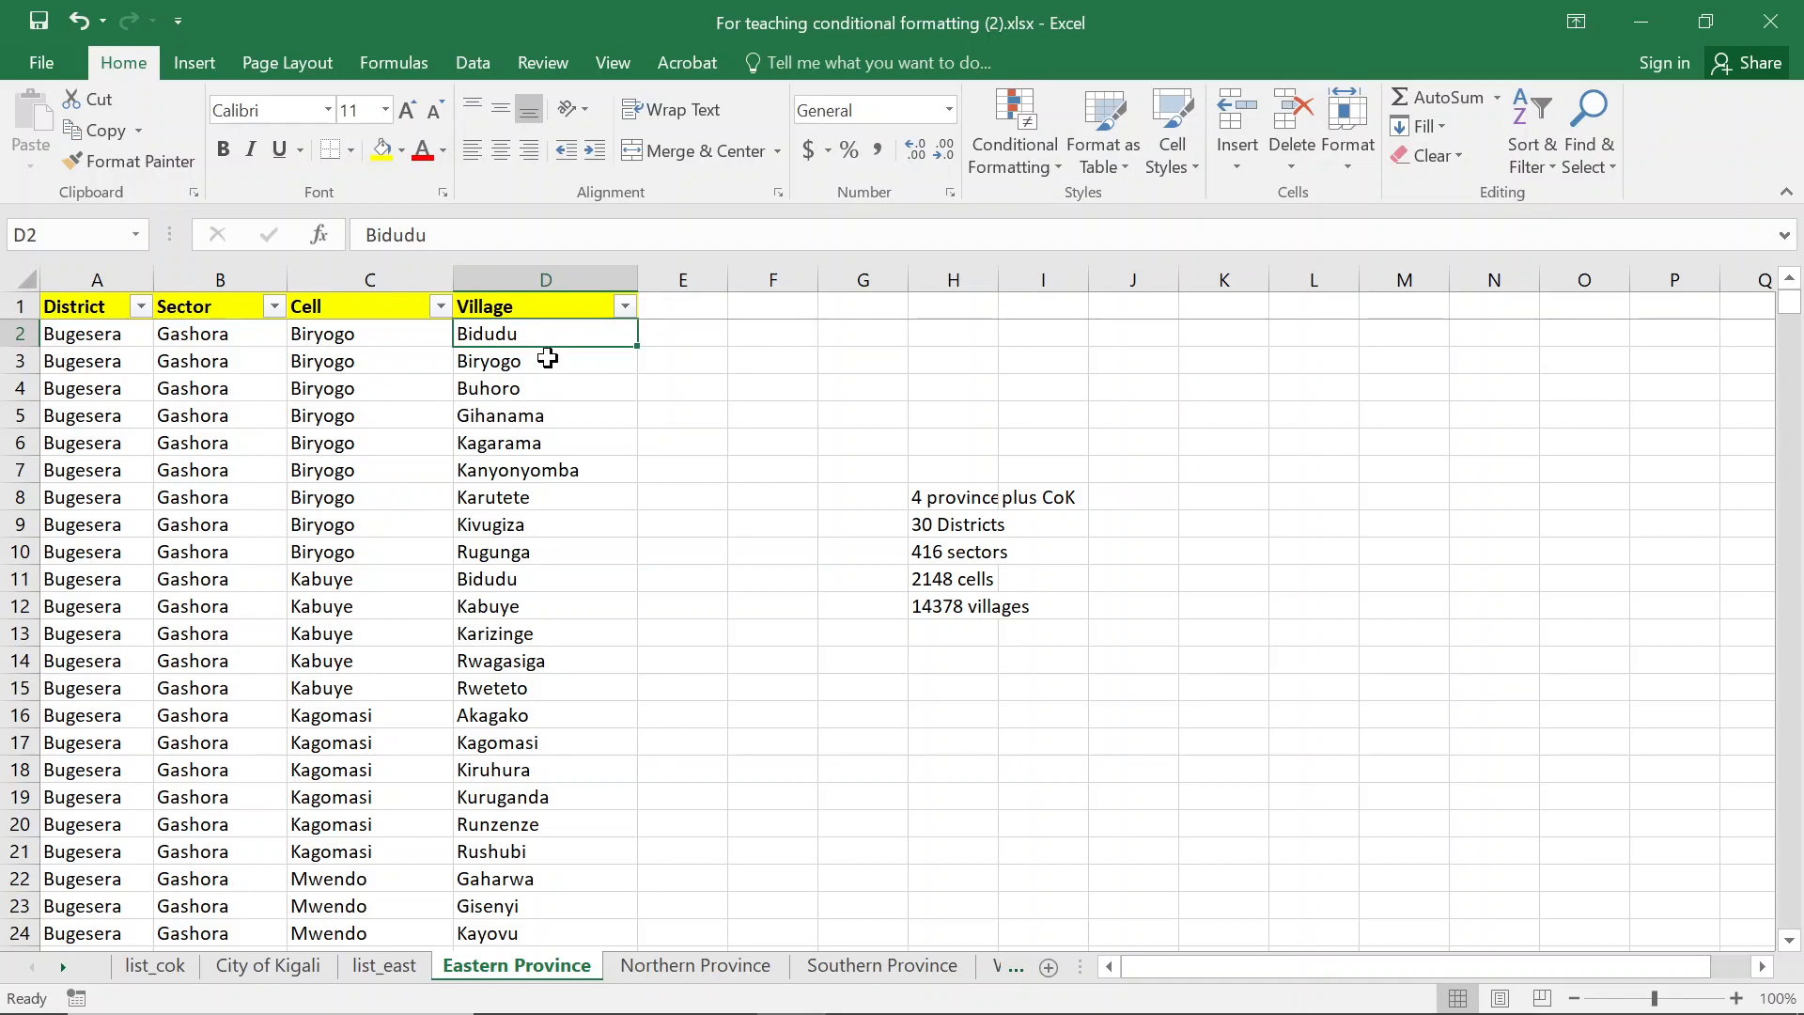
left_click(1029, 150)
mouse_move(1090, 215)
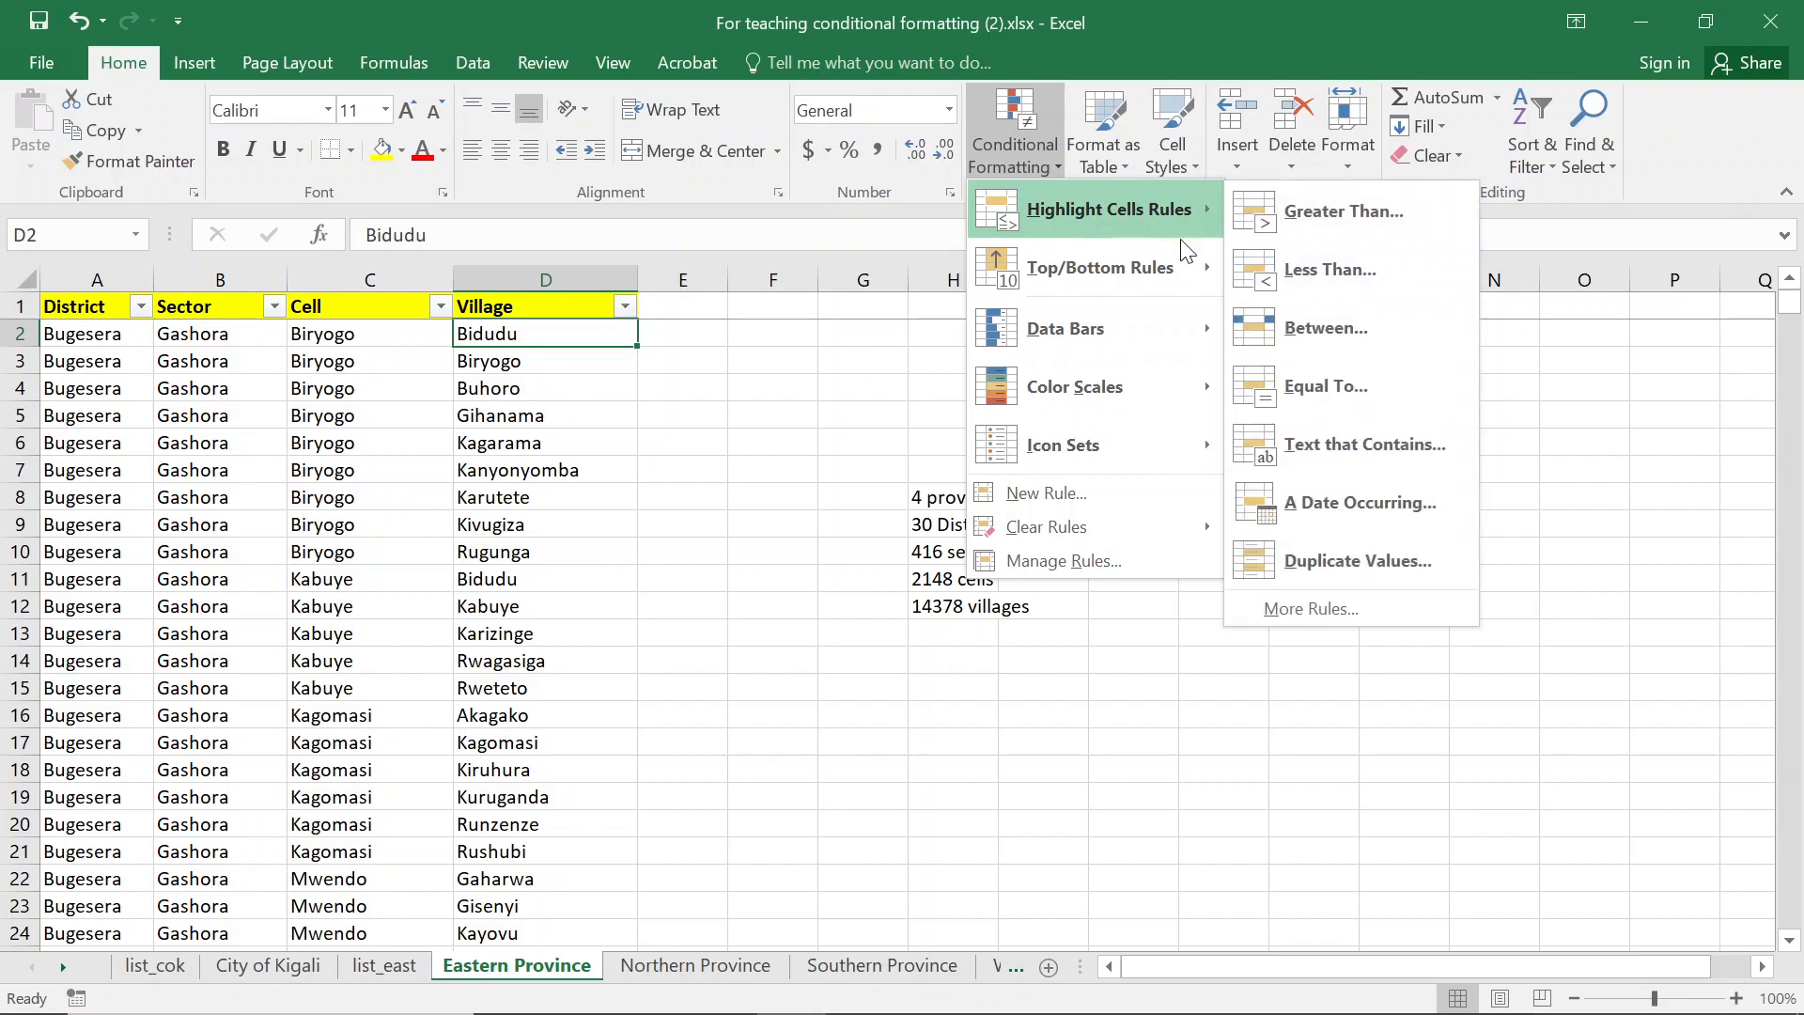
left_click(1309, 608)
left_click(931, 321)
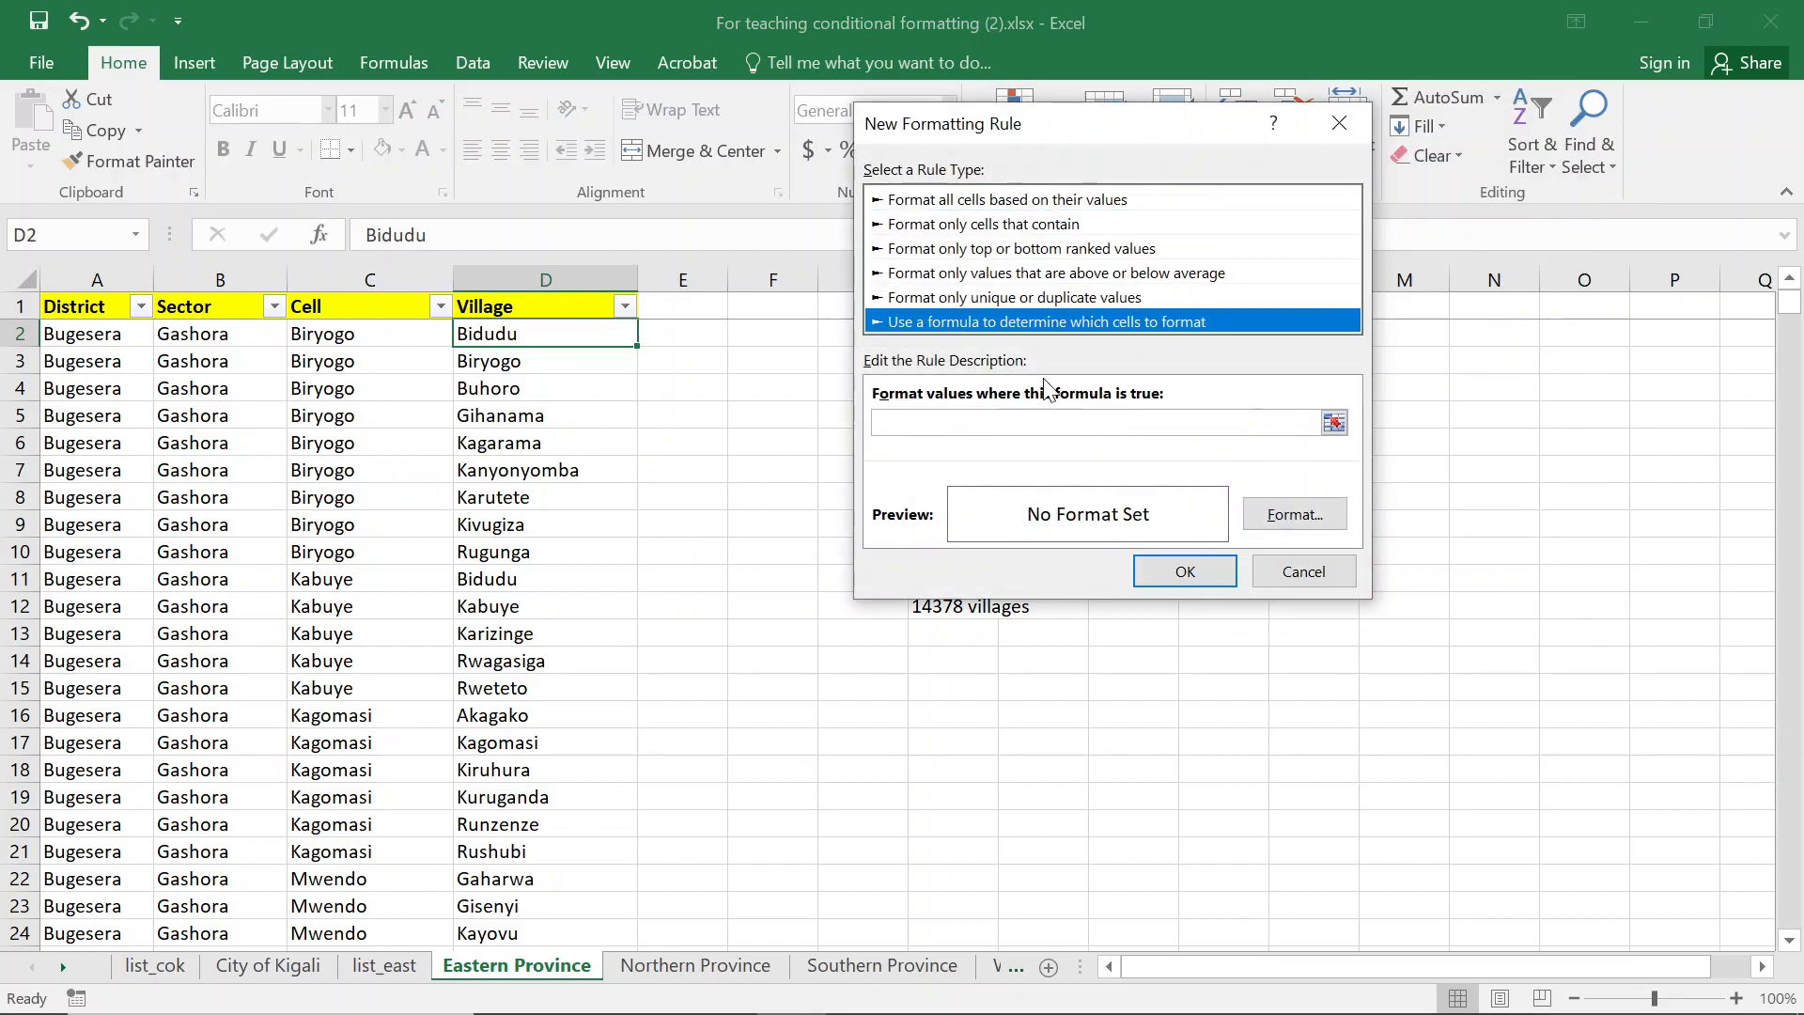
left_click(997, 419)
type("=")
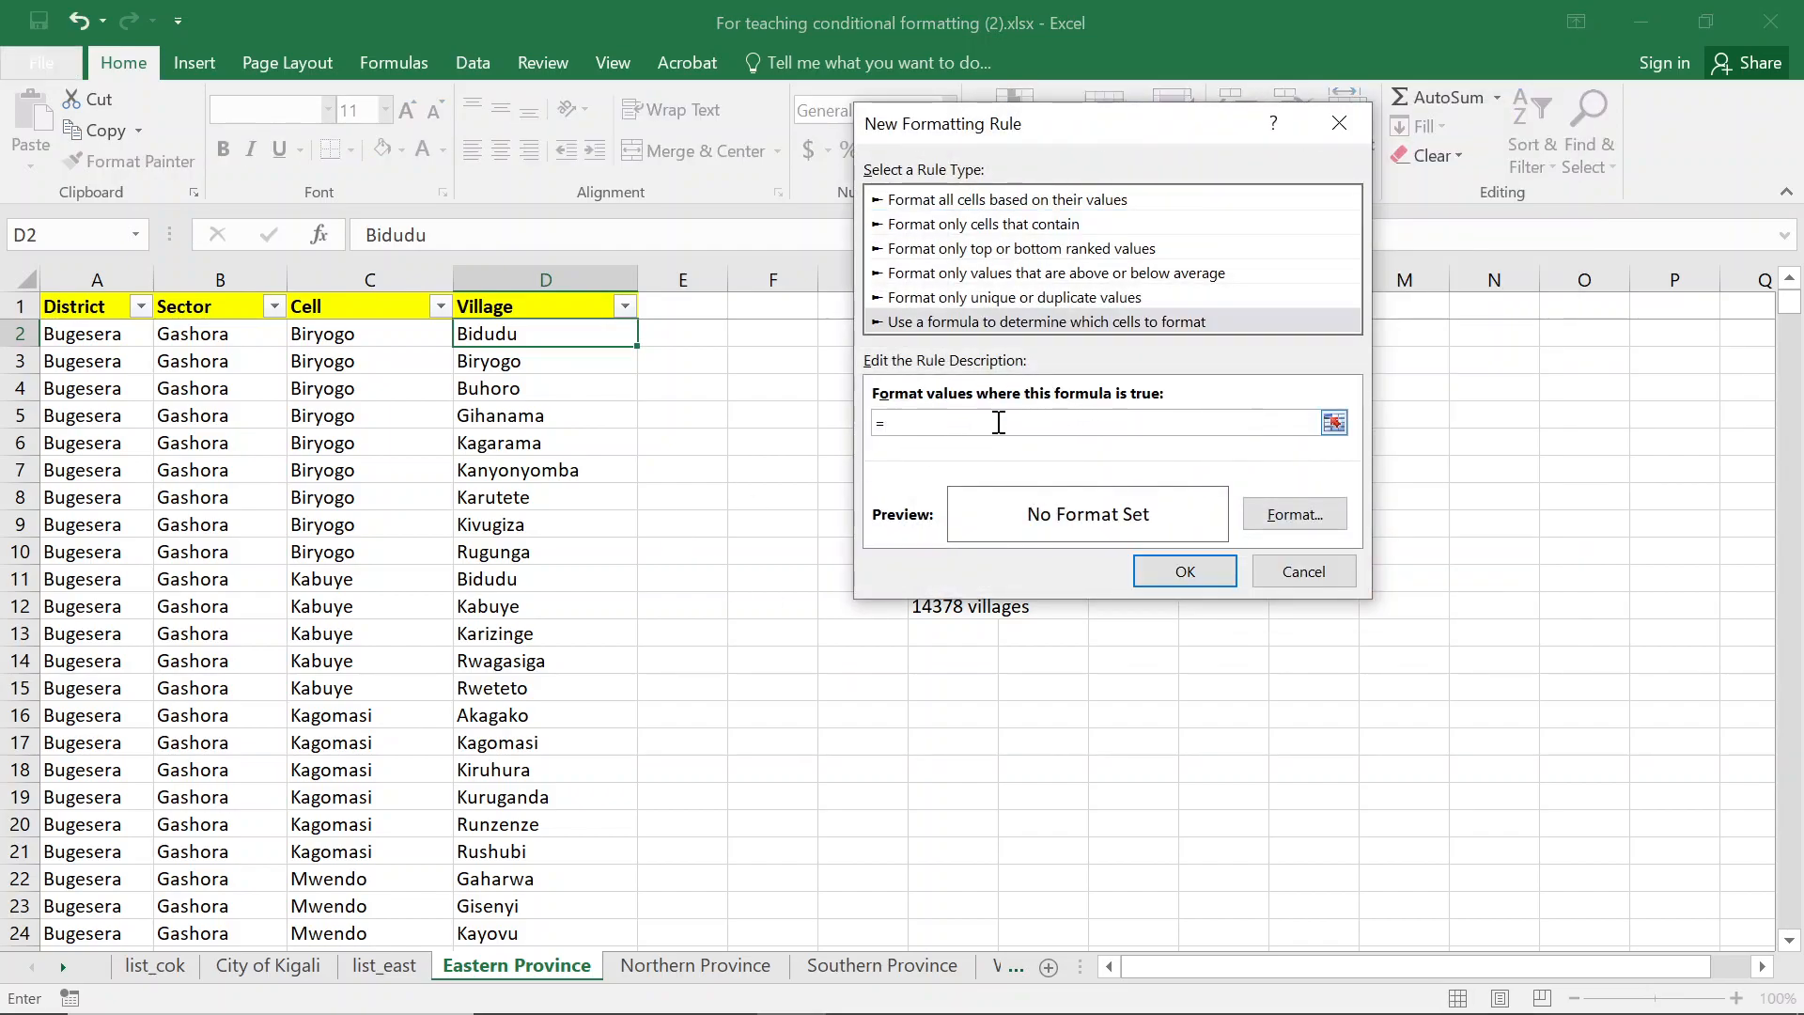
type("not(or(isnumber(search(")
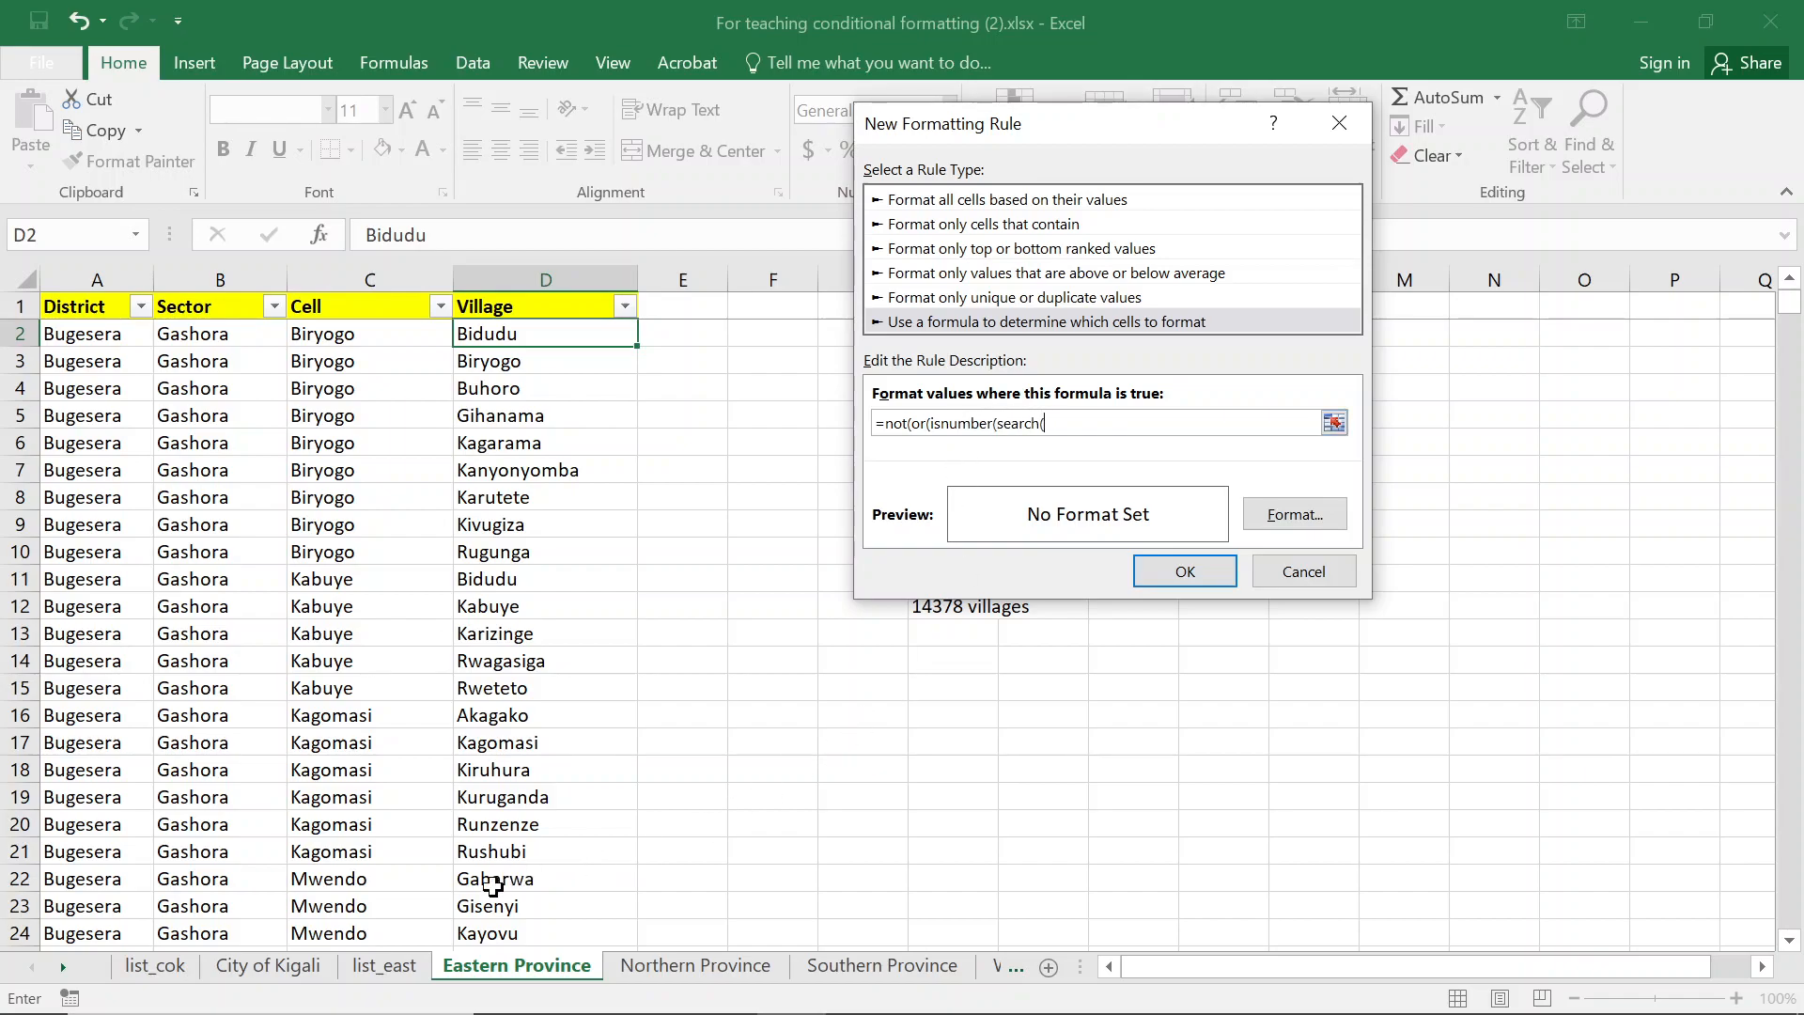
Complete the rule's search arguments with the village range list_east!$D$2:$D$2161 and cell d2, closing all four parentheses
left_click(384, 965)
left_click(522, 358)
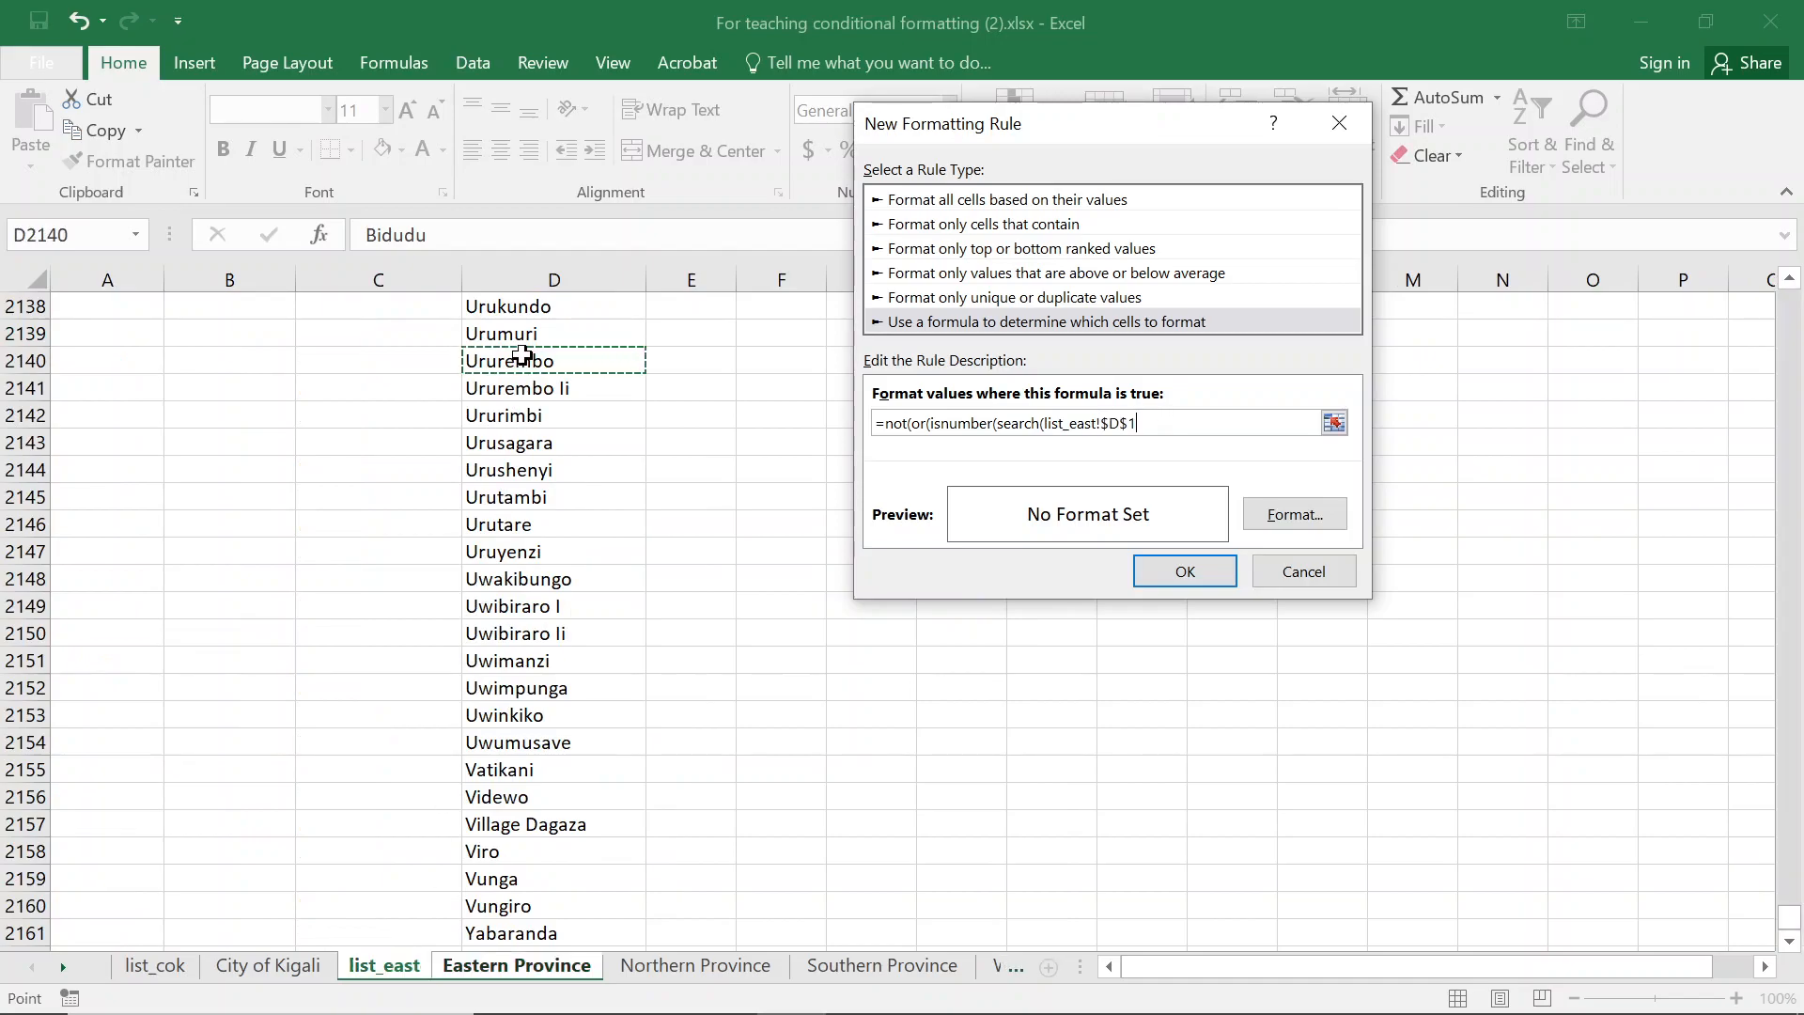
key("ctrl+Up")
key("Down")
key("ctrl+shift+Down")
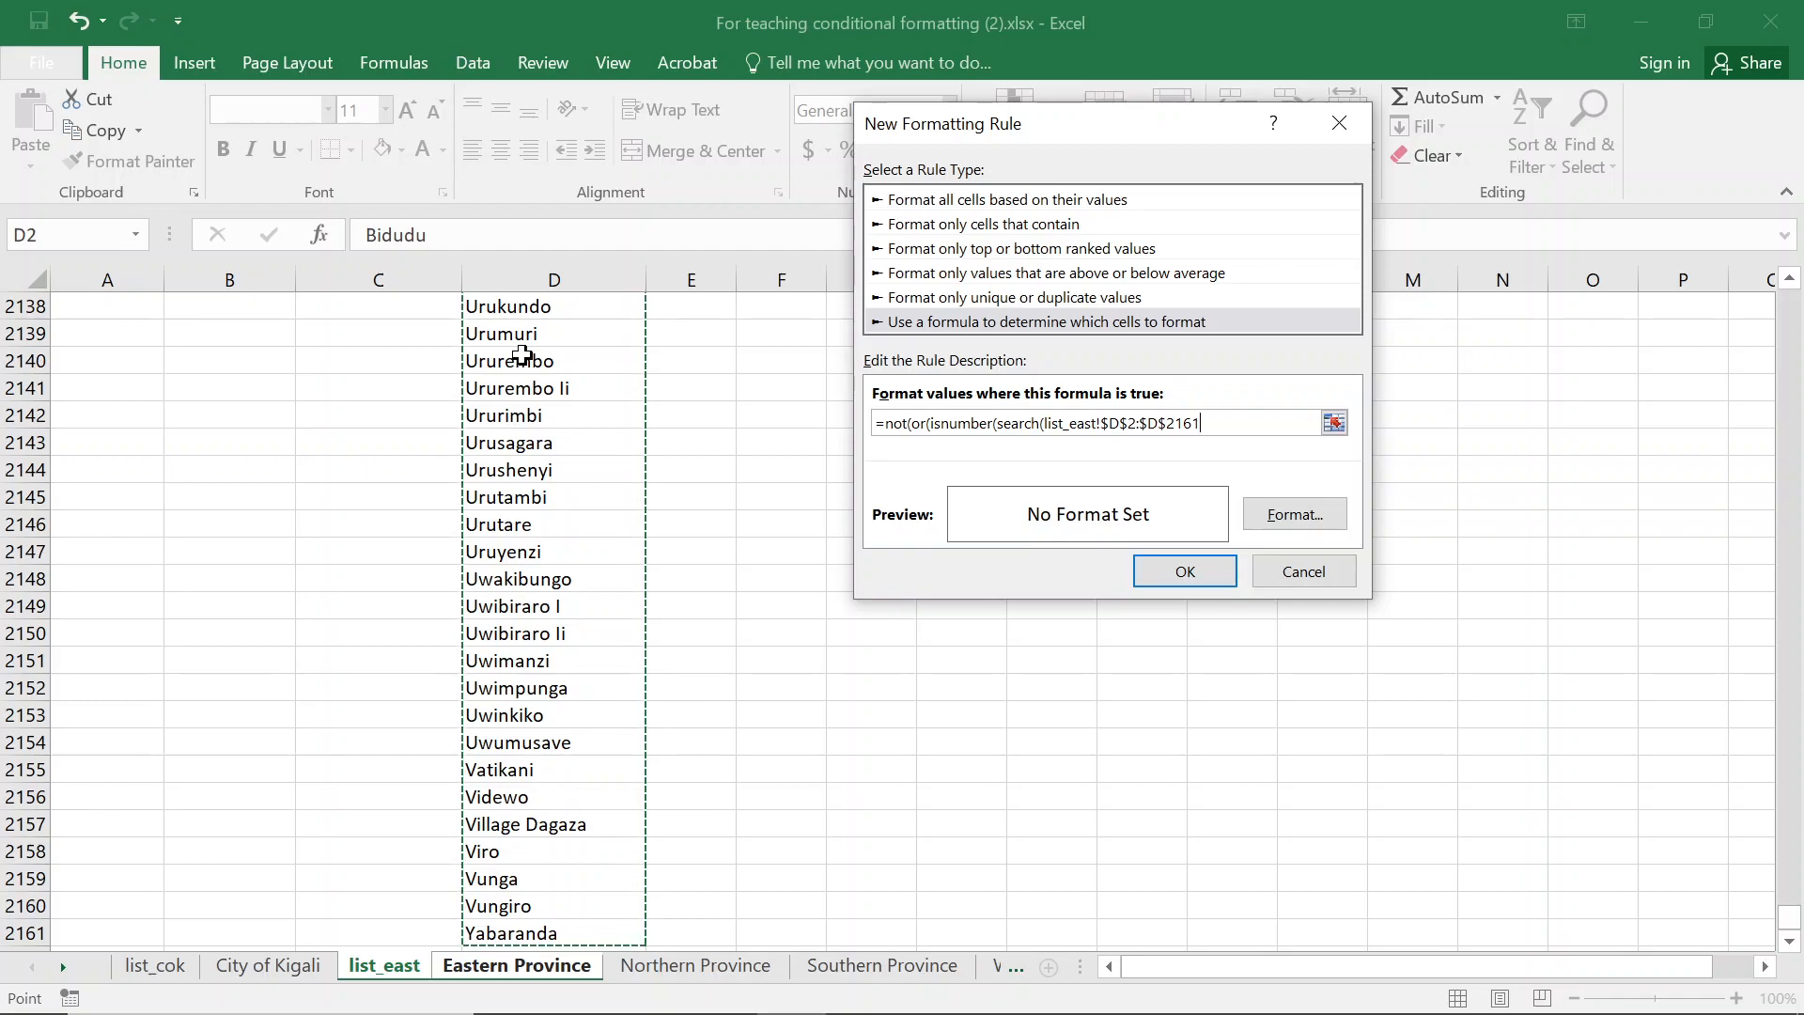
type(",")
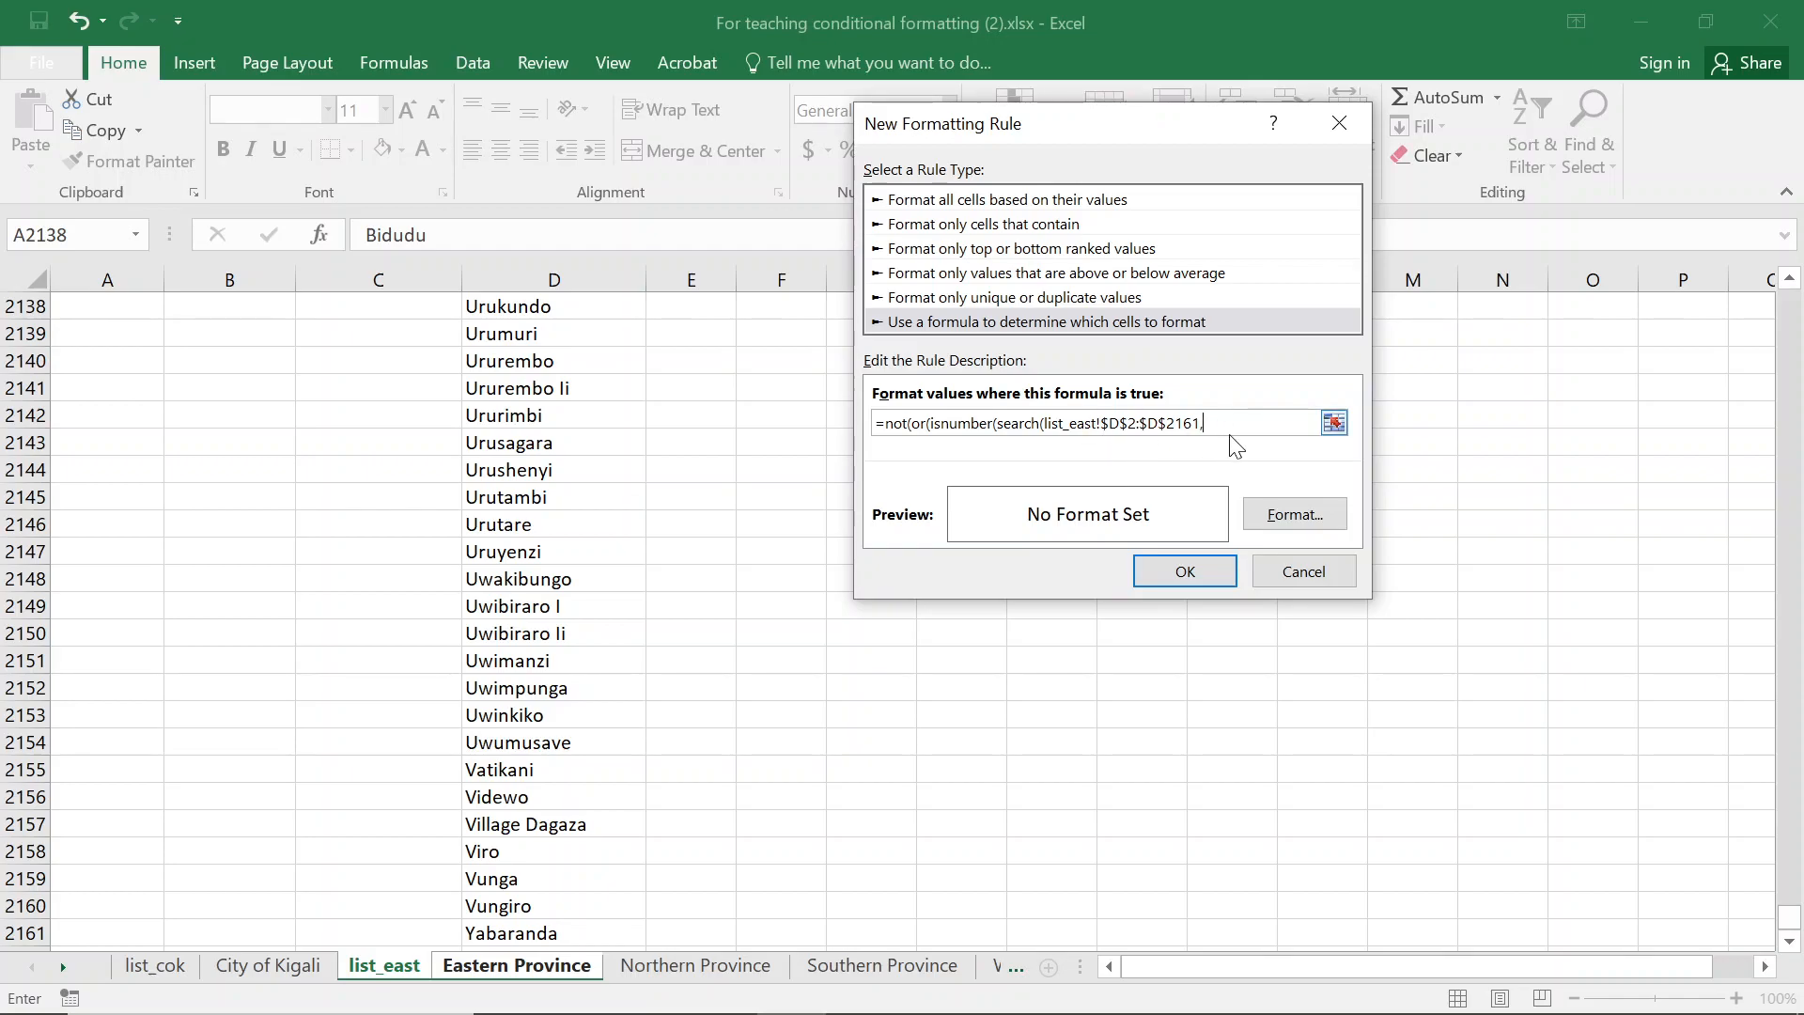
type("d2))))")
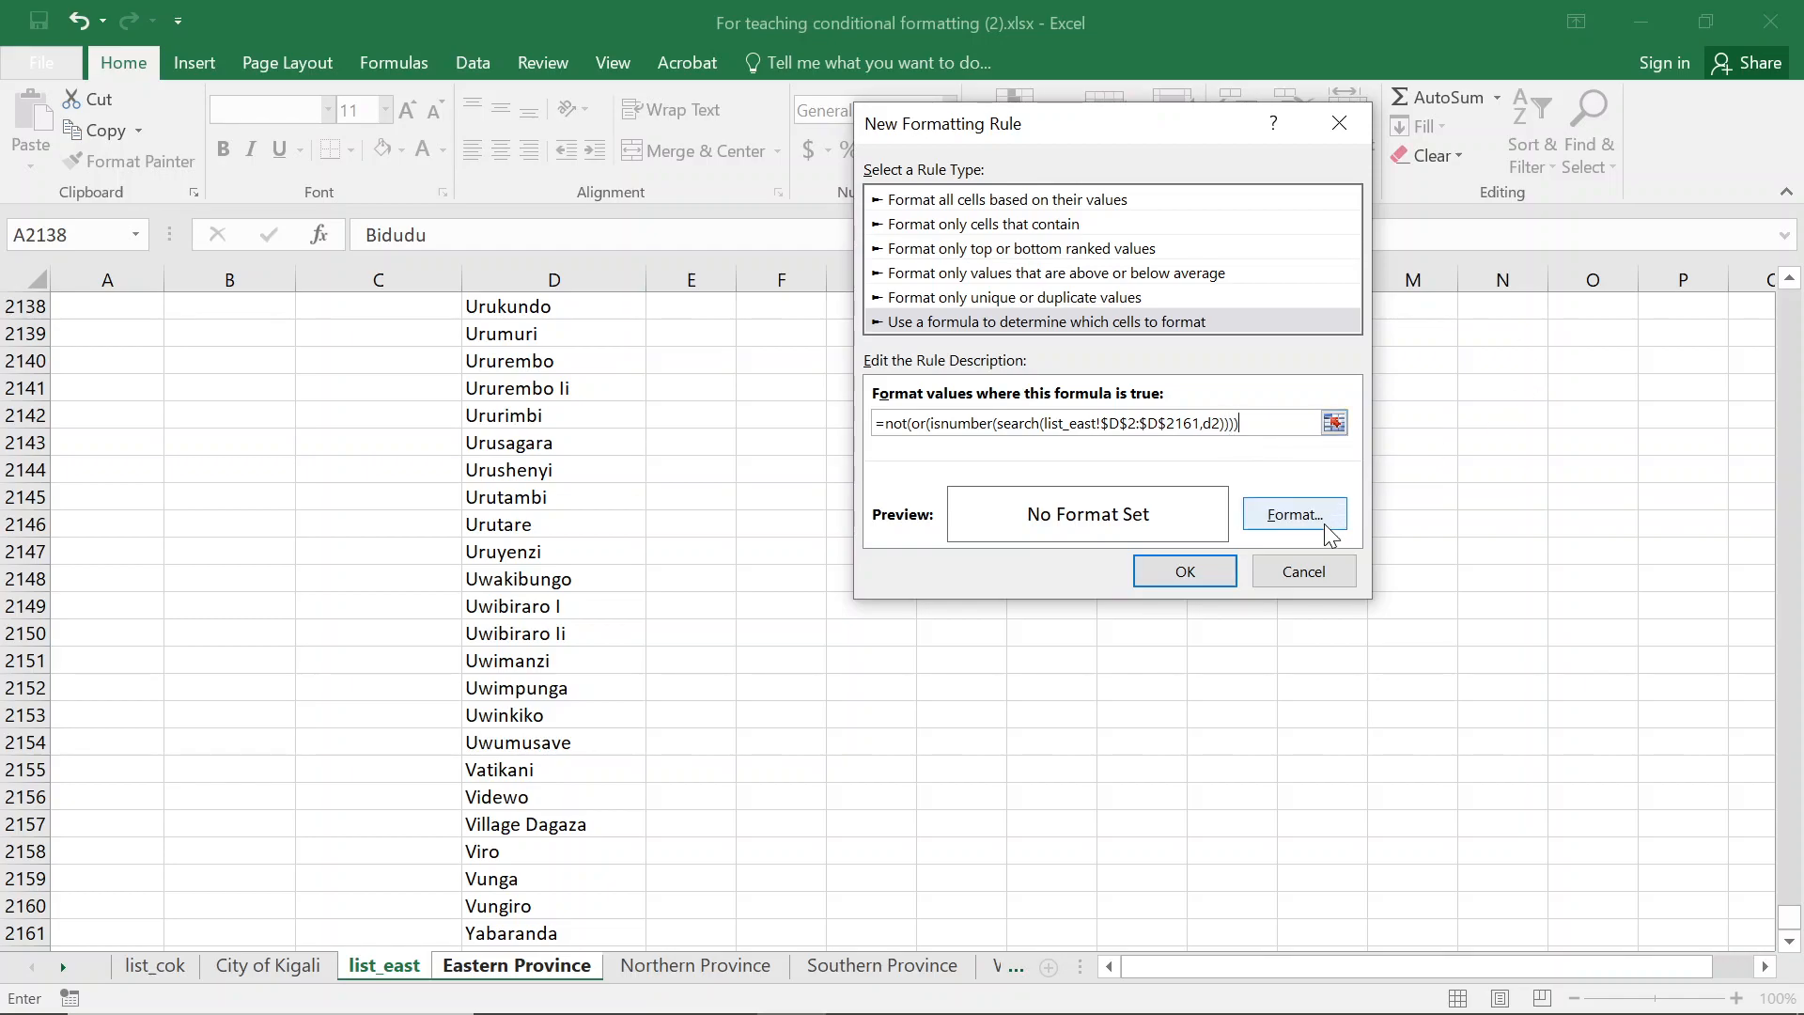
Give the Village rule a black fill and apply it to D2
left_click(1334, 523)
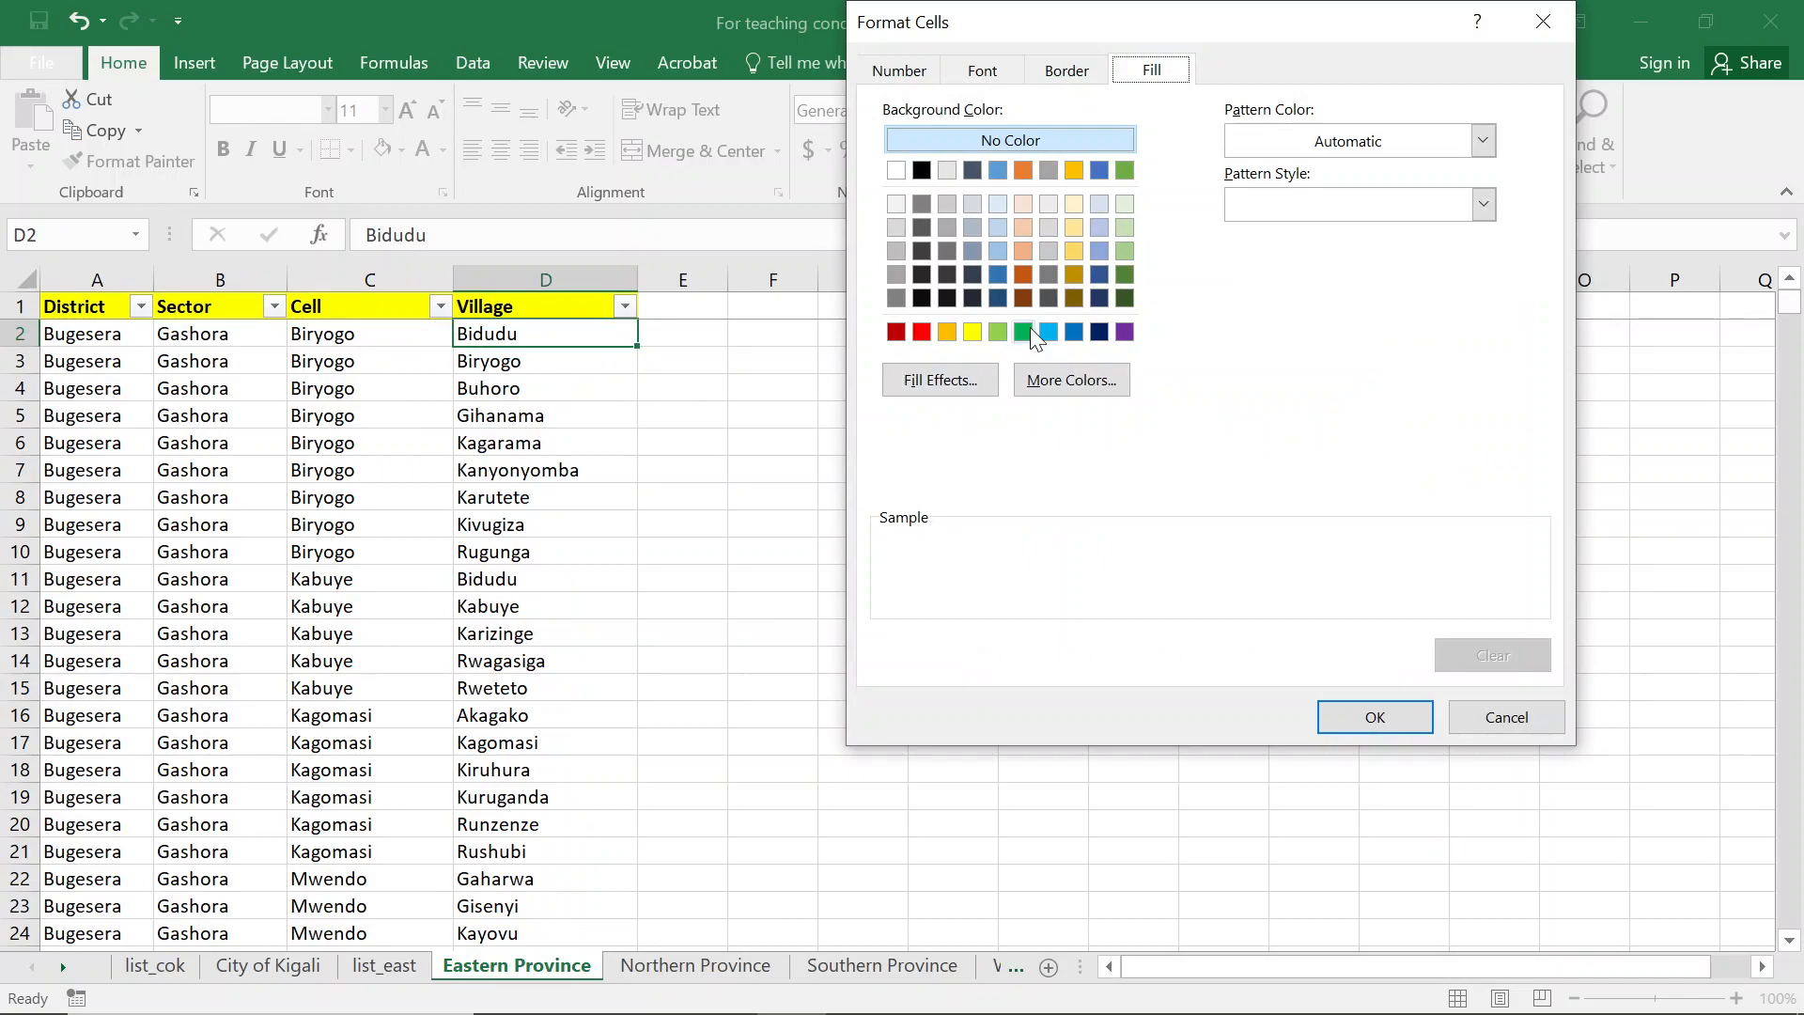
left_click(920, 171)
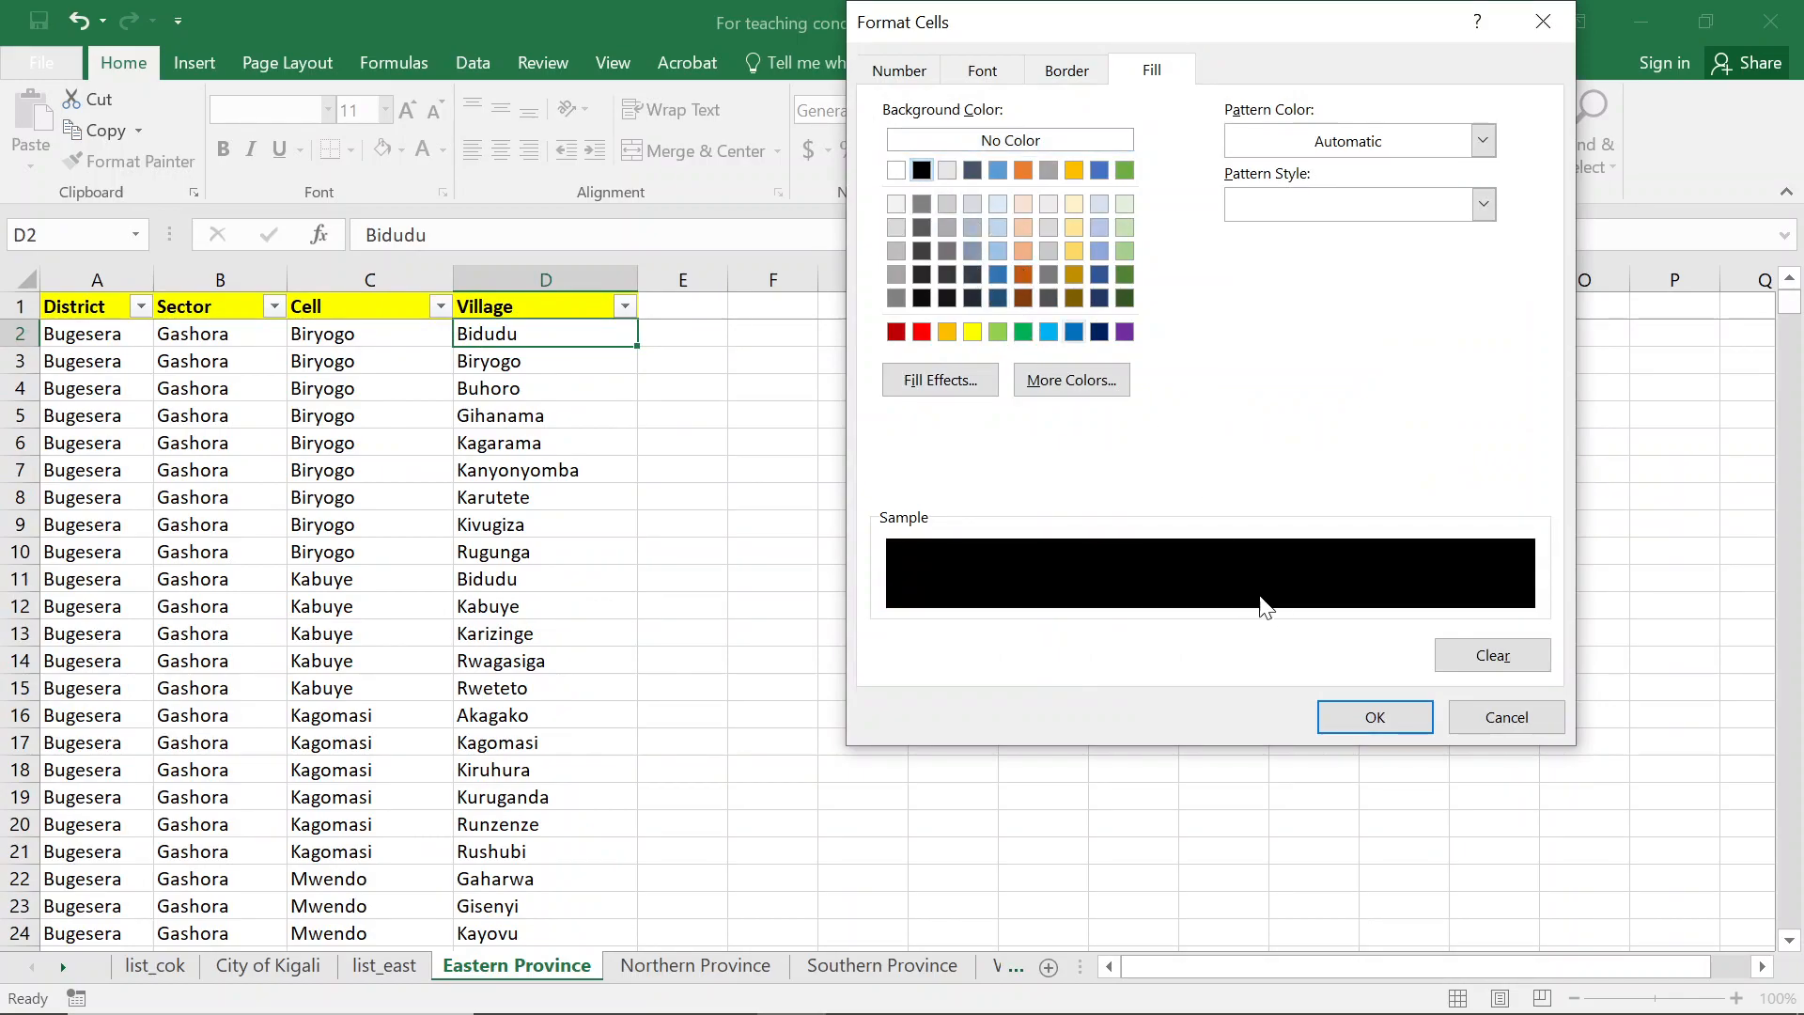
left_click(1373, 717)
left_click(1164, 573)
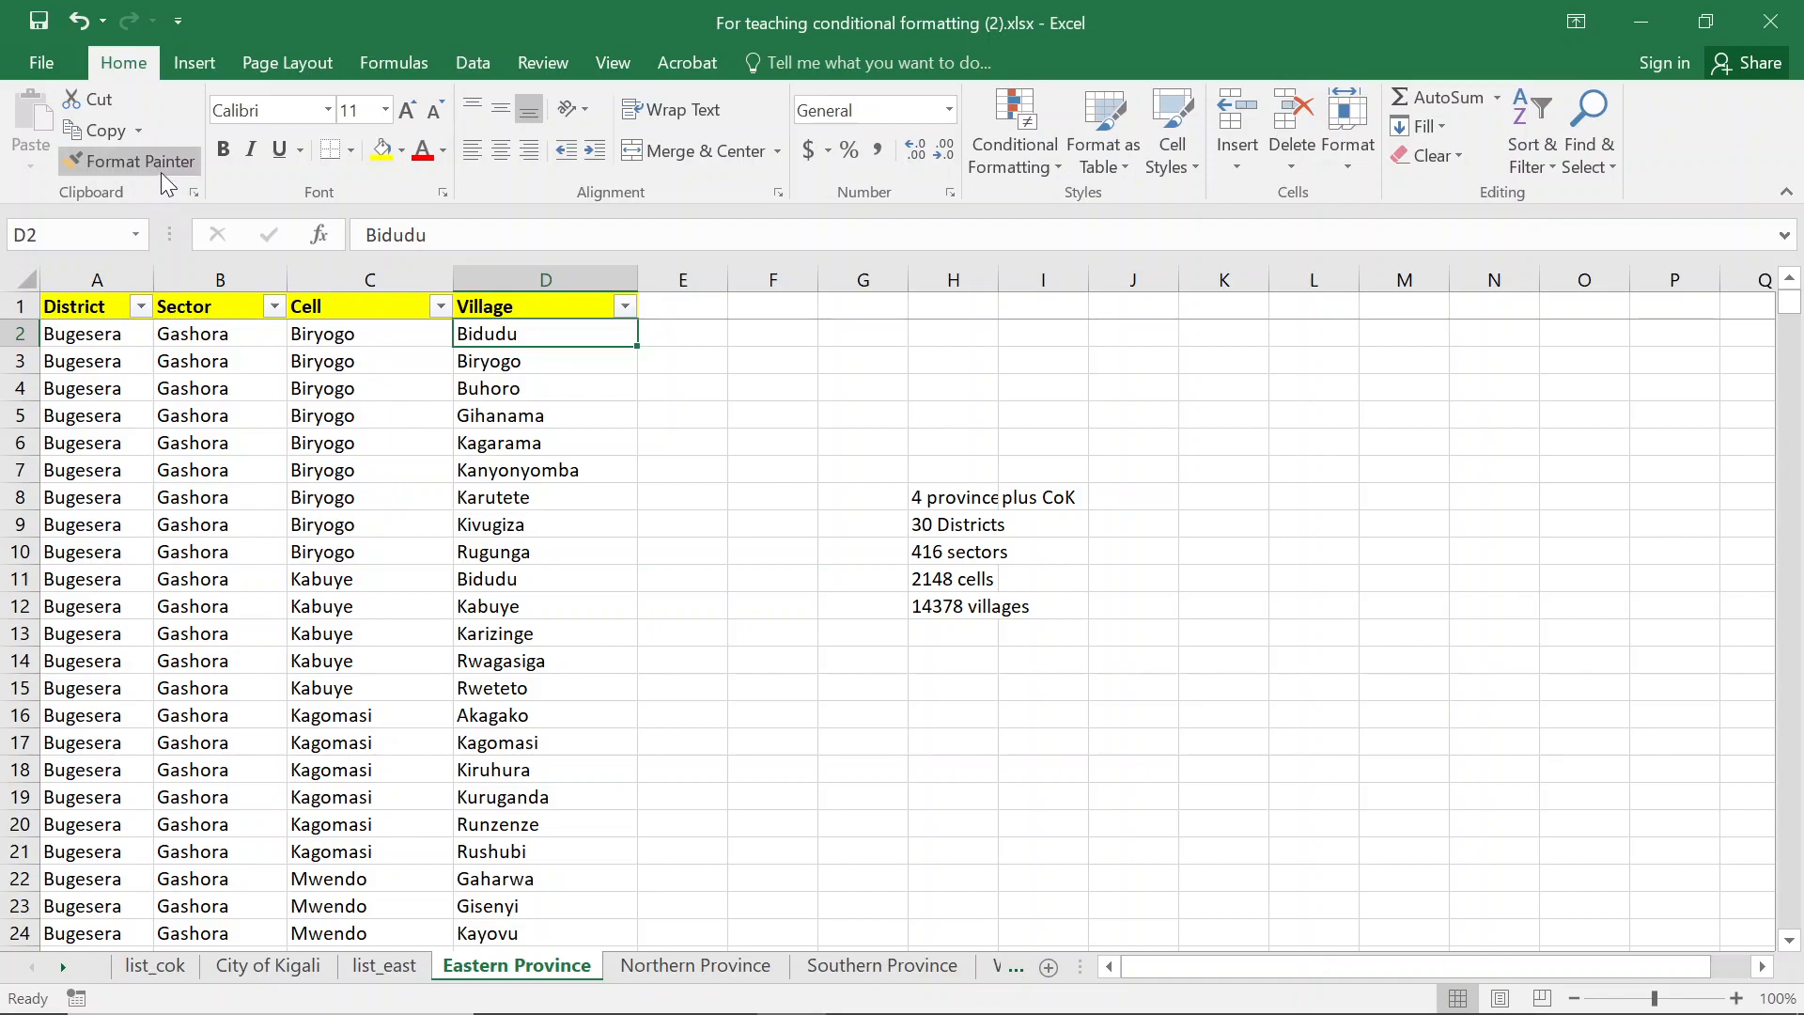
Copy the formatting of D2 down the Village column through D3625 with Format Painter
left_click(122, 158)
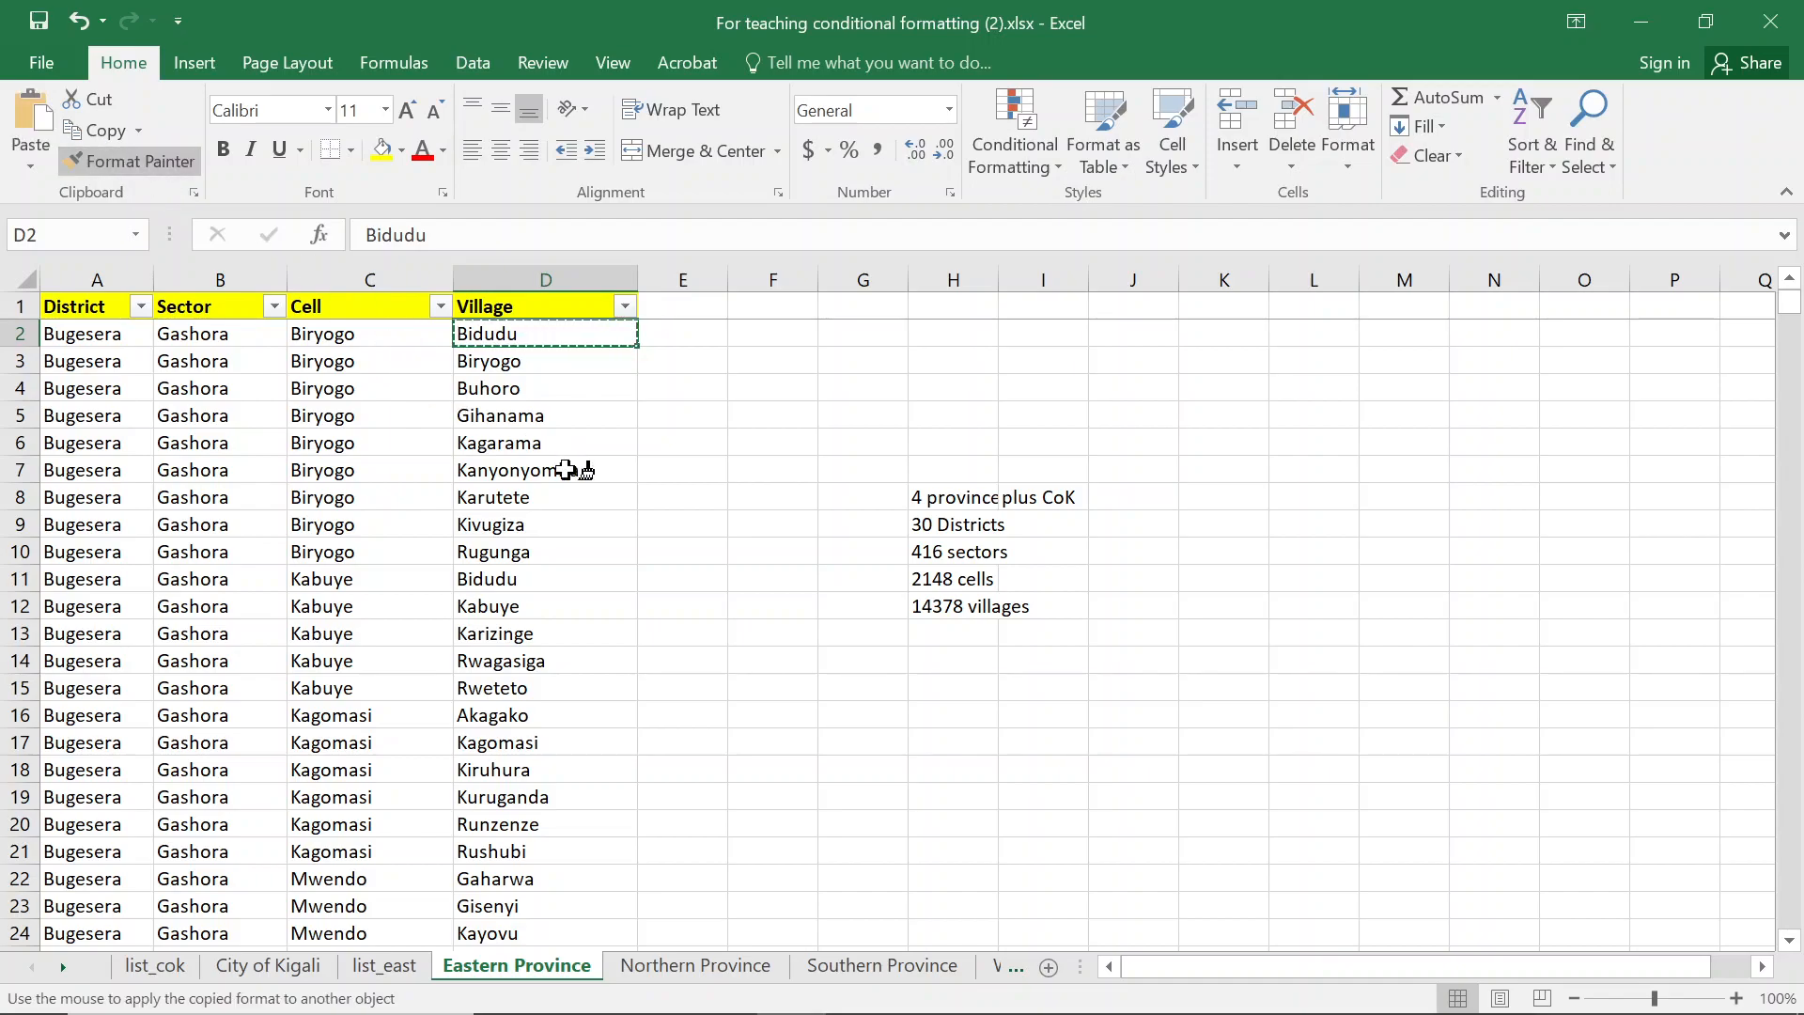
key("ctrl+shift+Down")
key("ctrl+shift+Down")
key("ctrl+shift+Down")
key("ctrl+shift+Down")
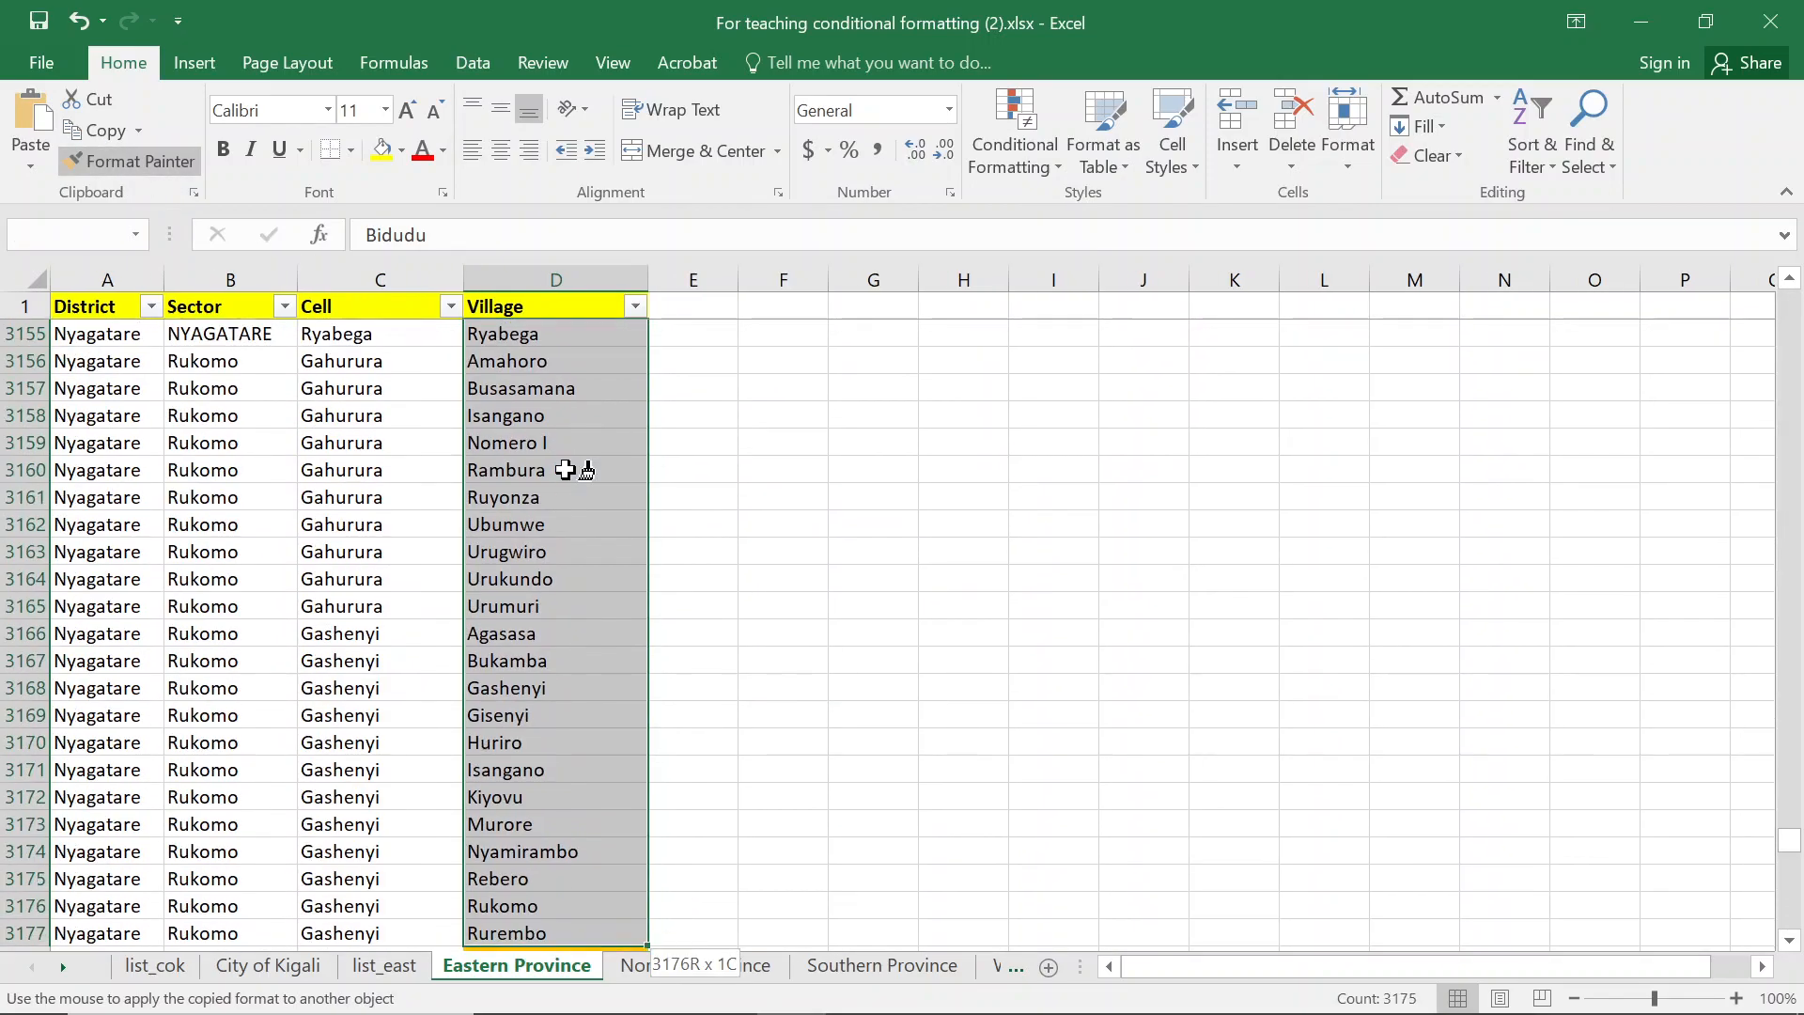
key("ctrl+shift+Down")
key("ctrl+shift+Down")
key("ctrl+shift+Down")
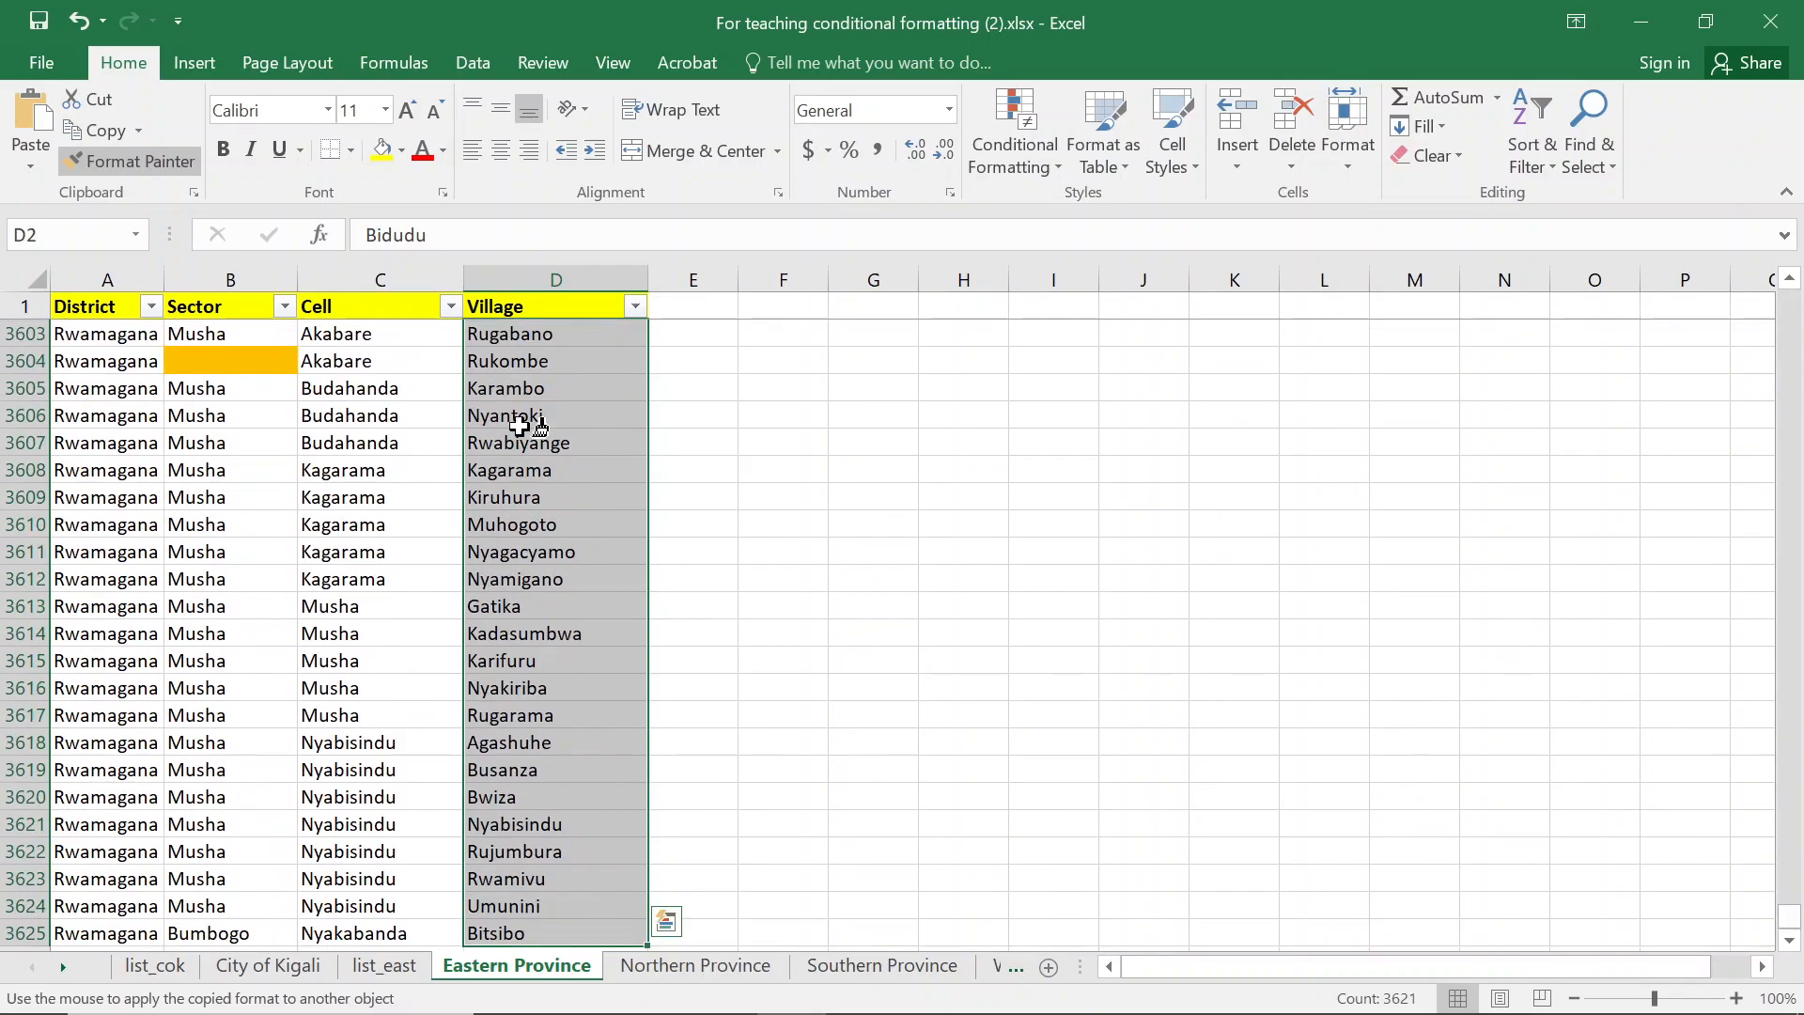
scroll(523, 435, "down", 2)
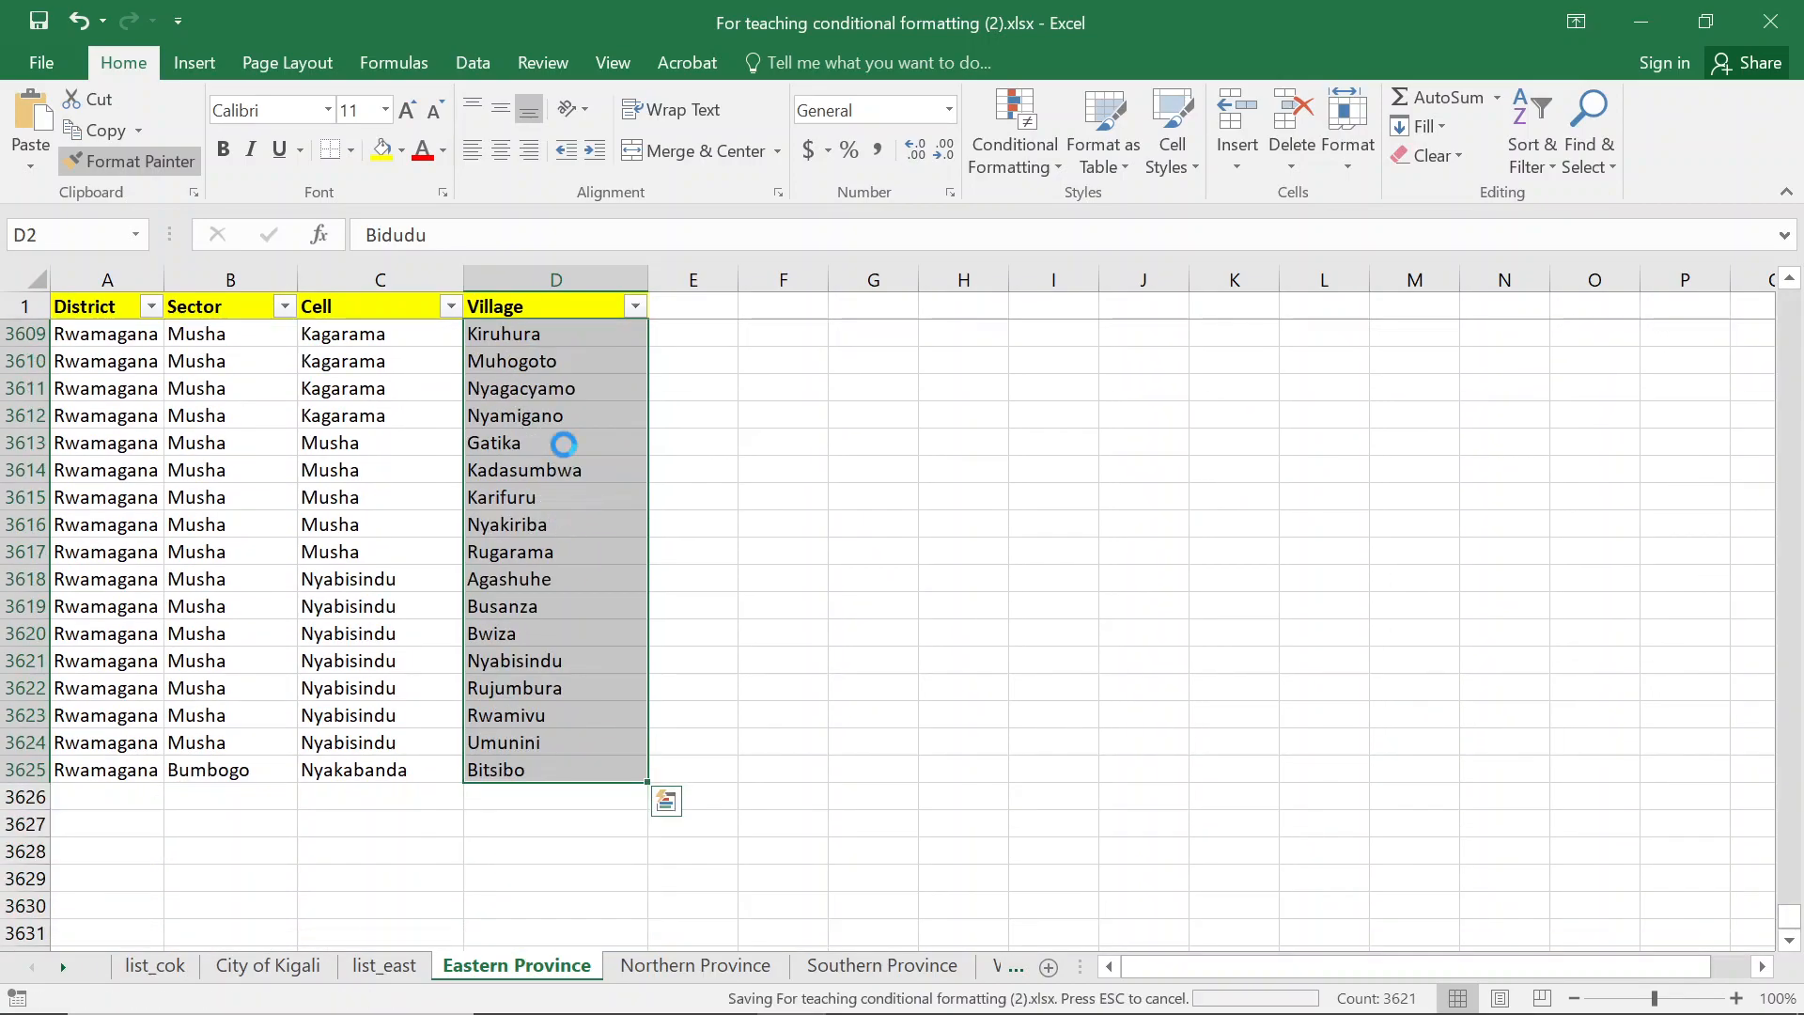
Test the Village rule by replacing the entry in D3 on Eastern Province with "birasa"
left_click(532, 307)
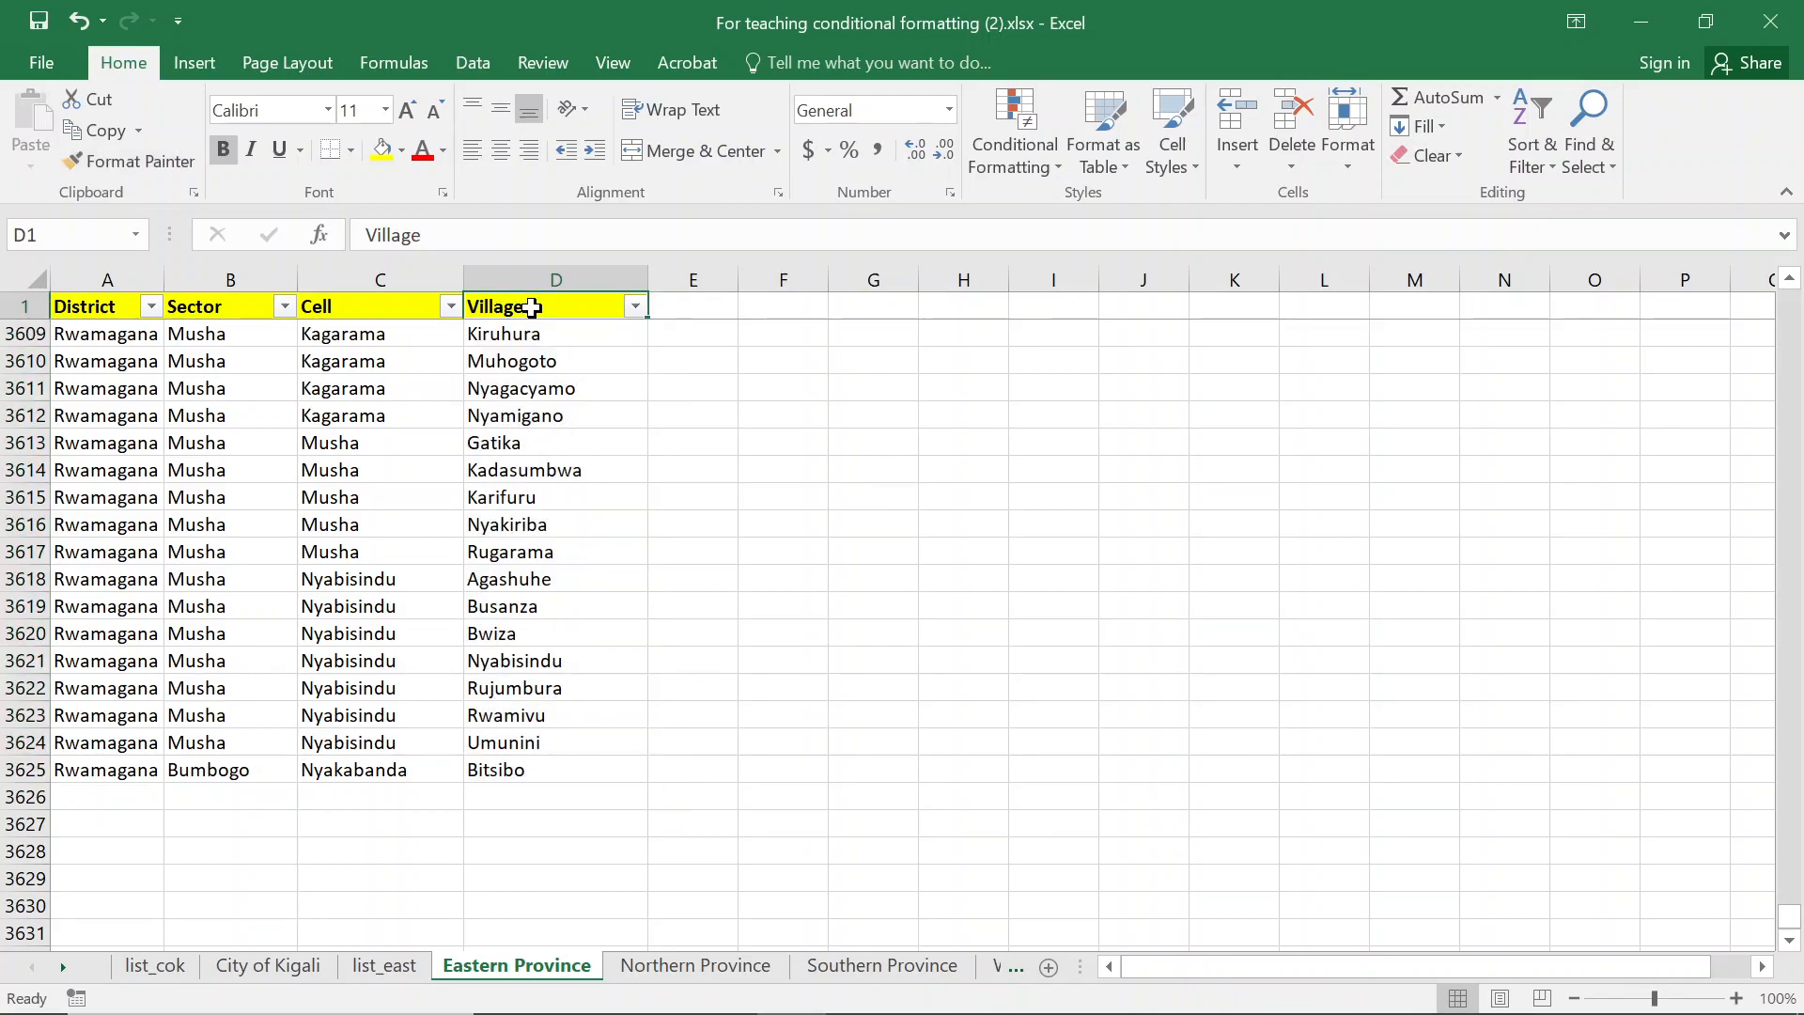
key("Down")
key("Down")
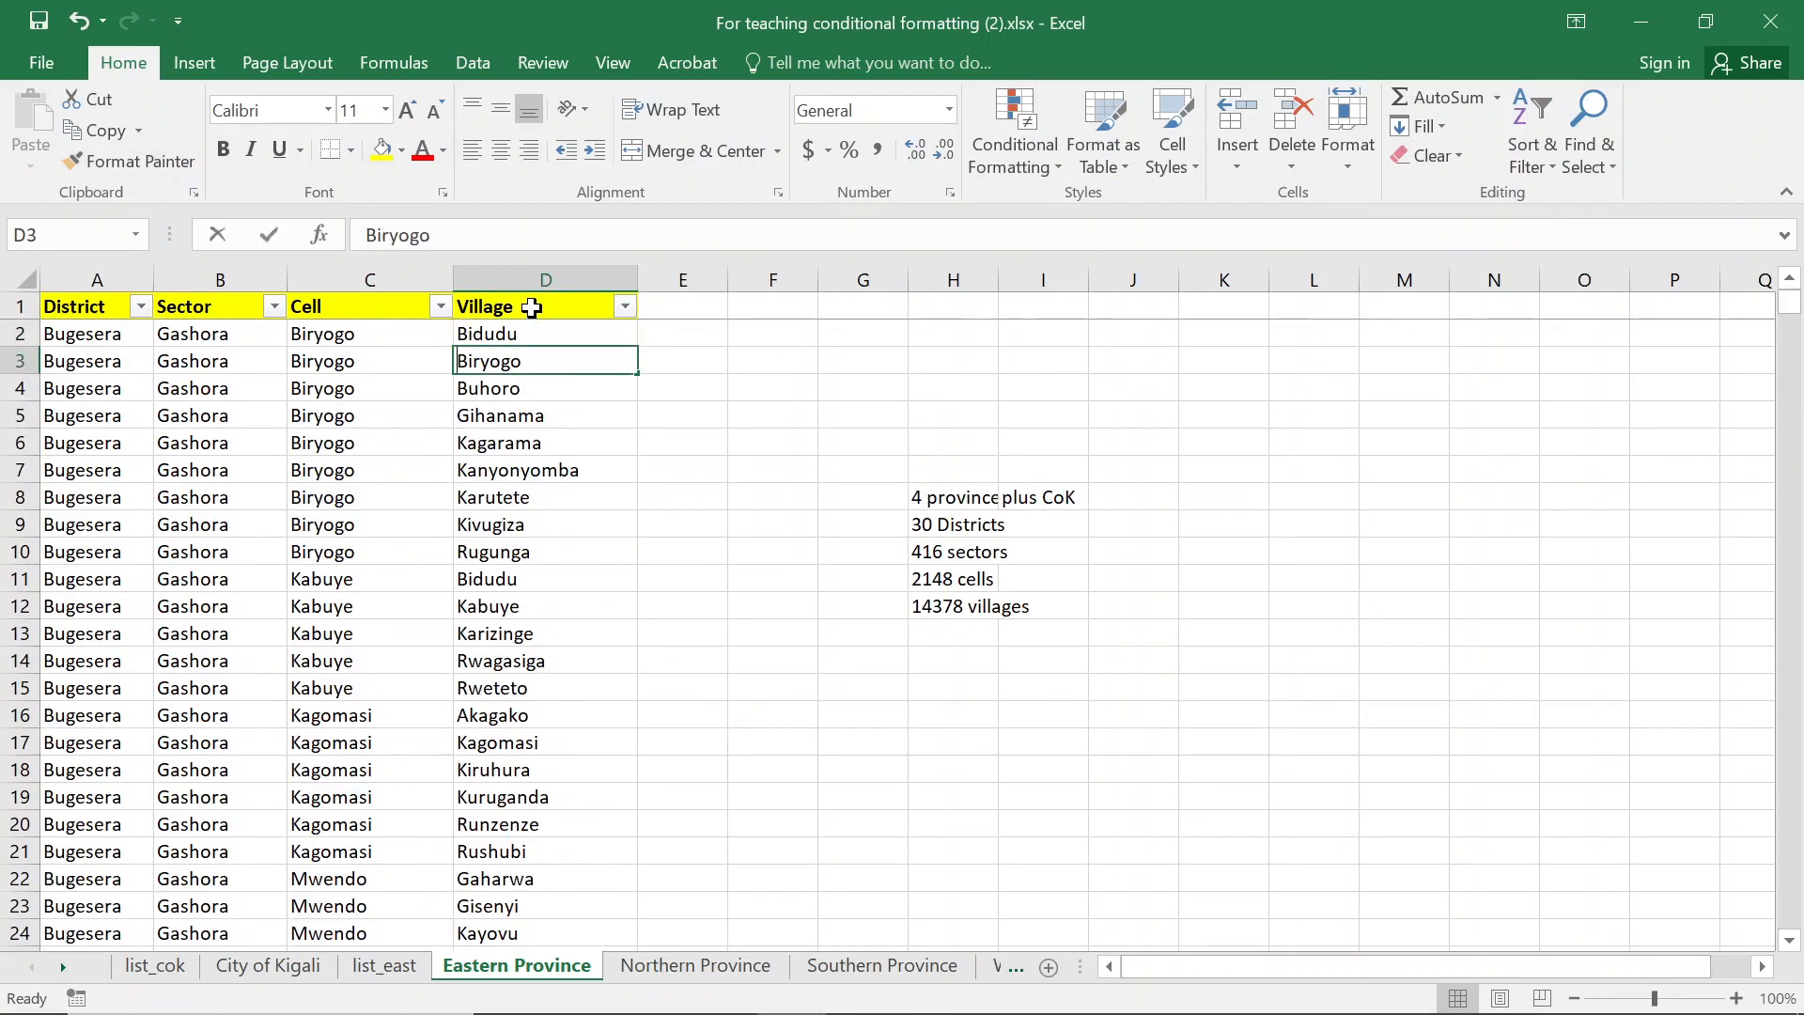
type("birasa")
key("Return")
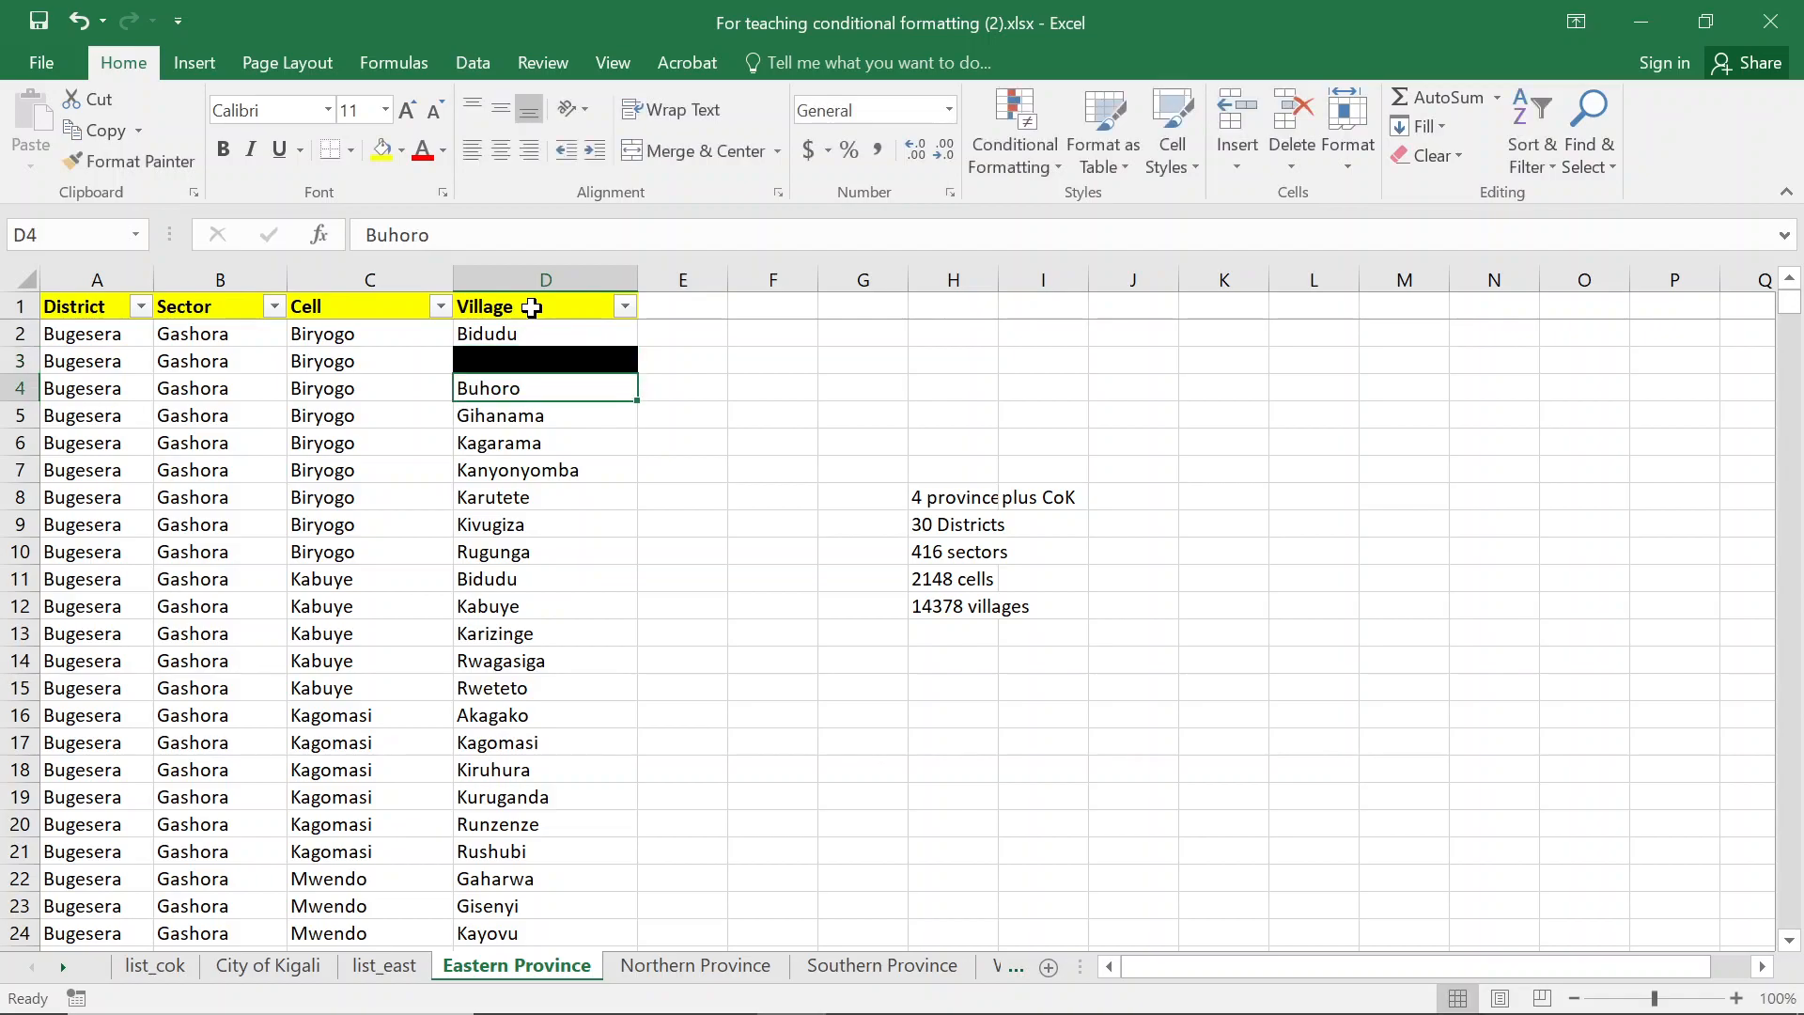
Find the blank Village cell D3178 and fill it with Rurembo from the cell above
left_click(558, 720)
key("ctrl+Down")
key("ctrl+Down")
key("ctrl+Down")
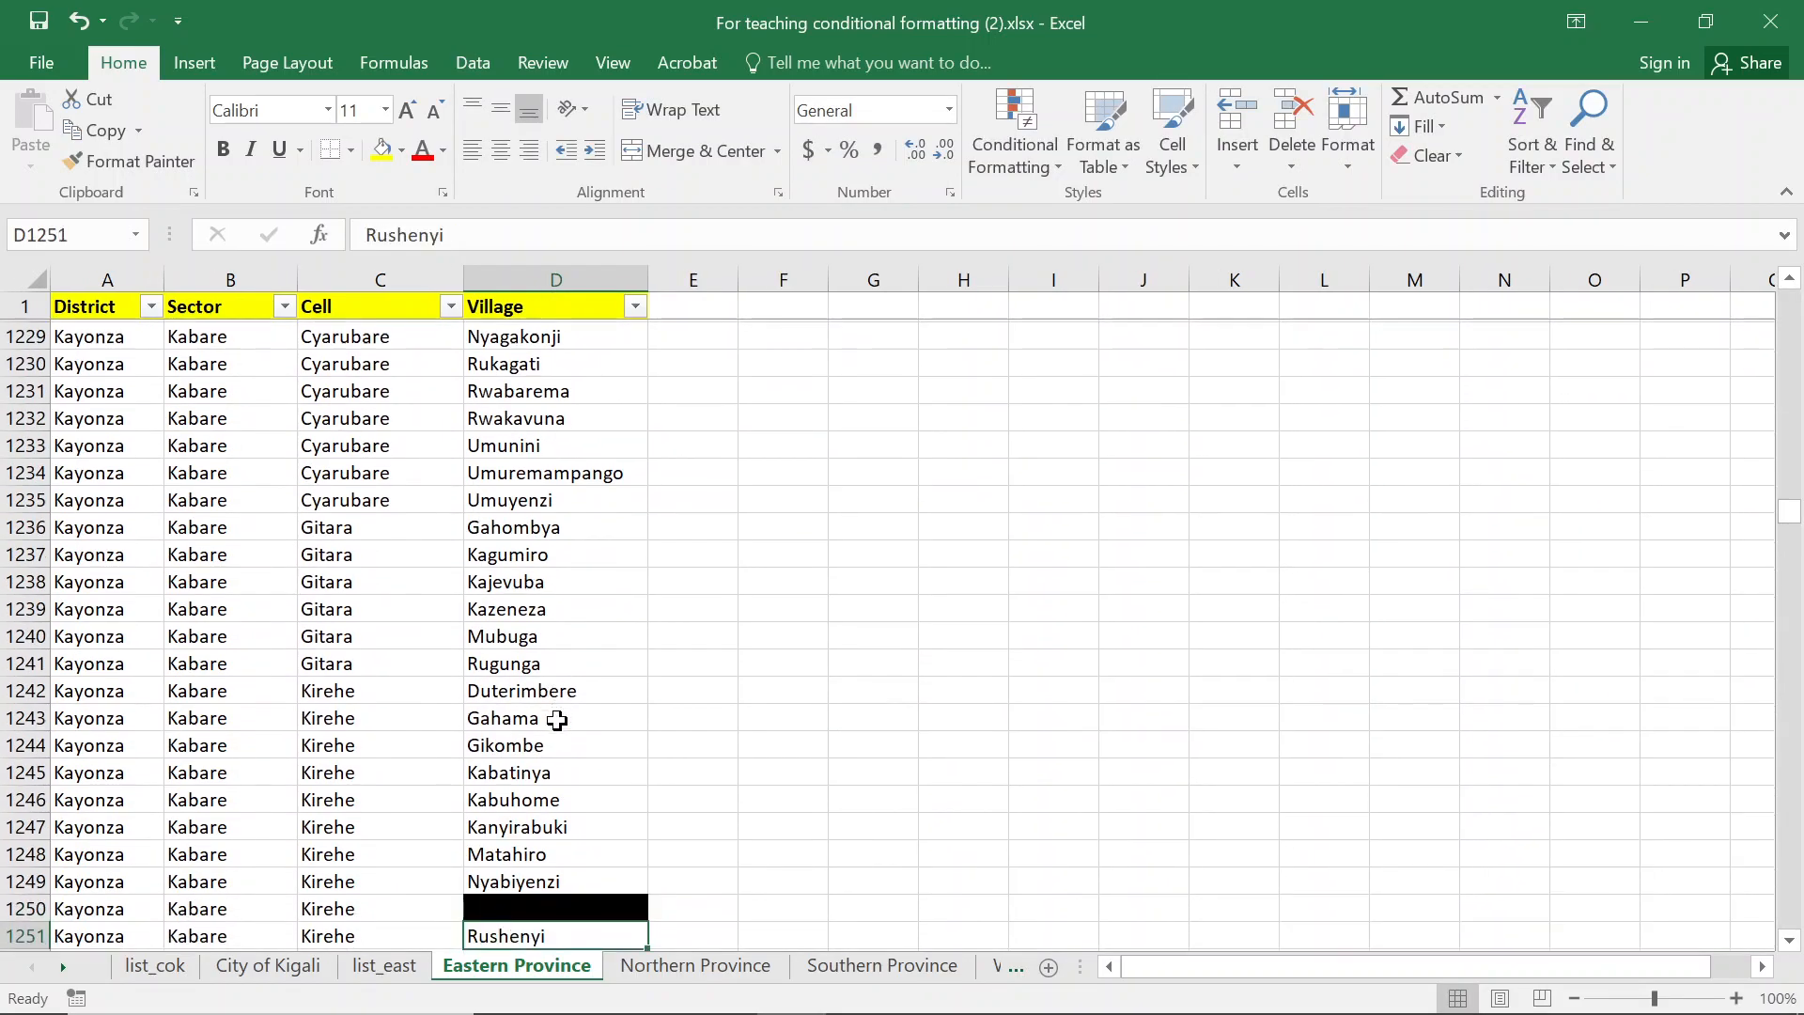
key("Down")
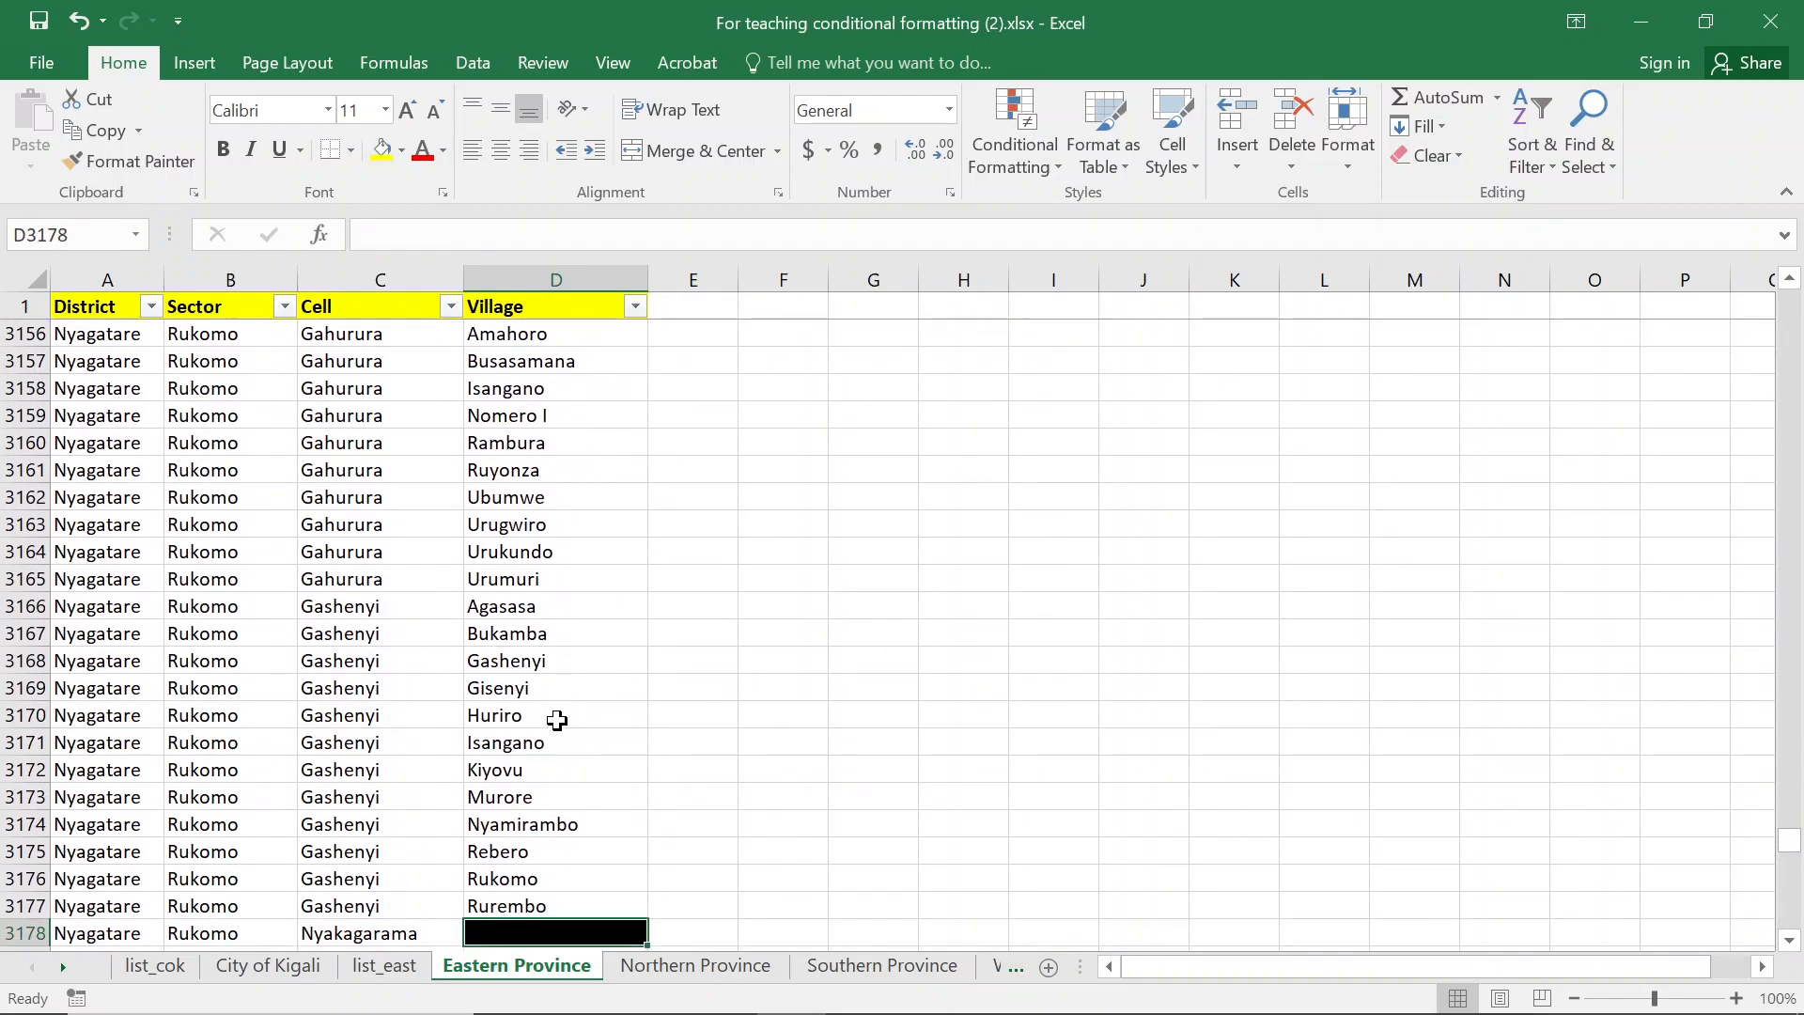
key("ctrl+d")
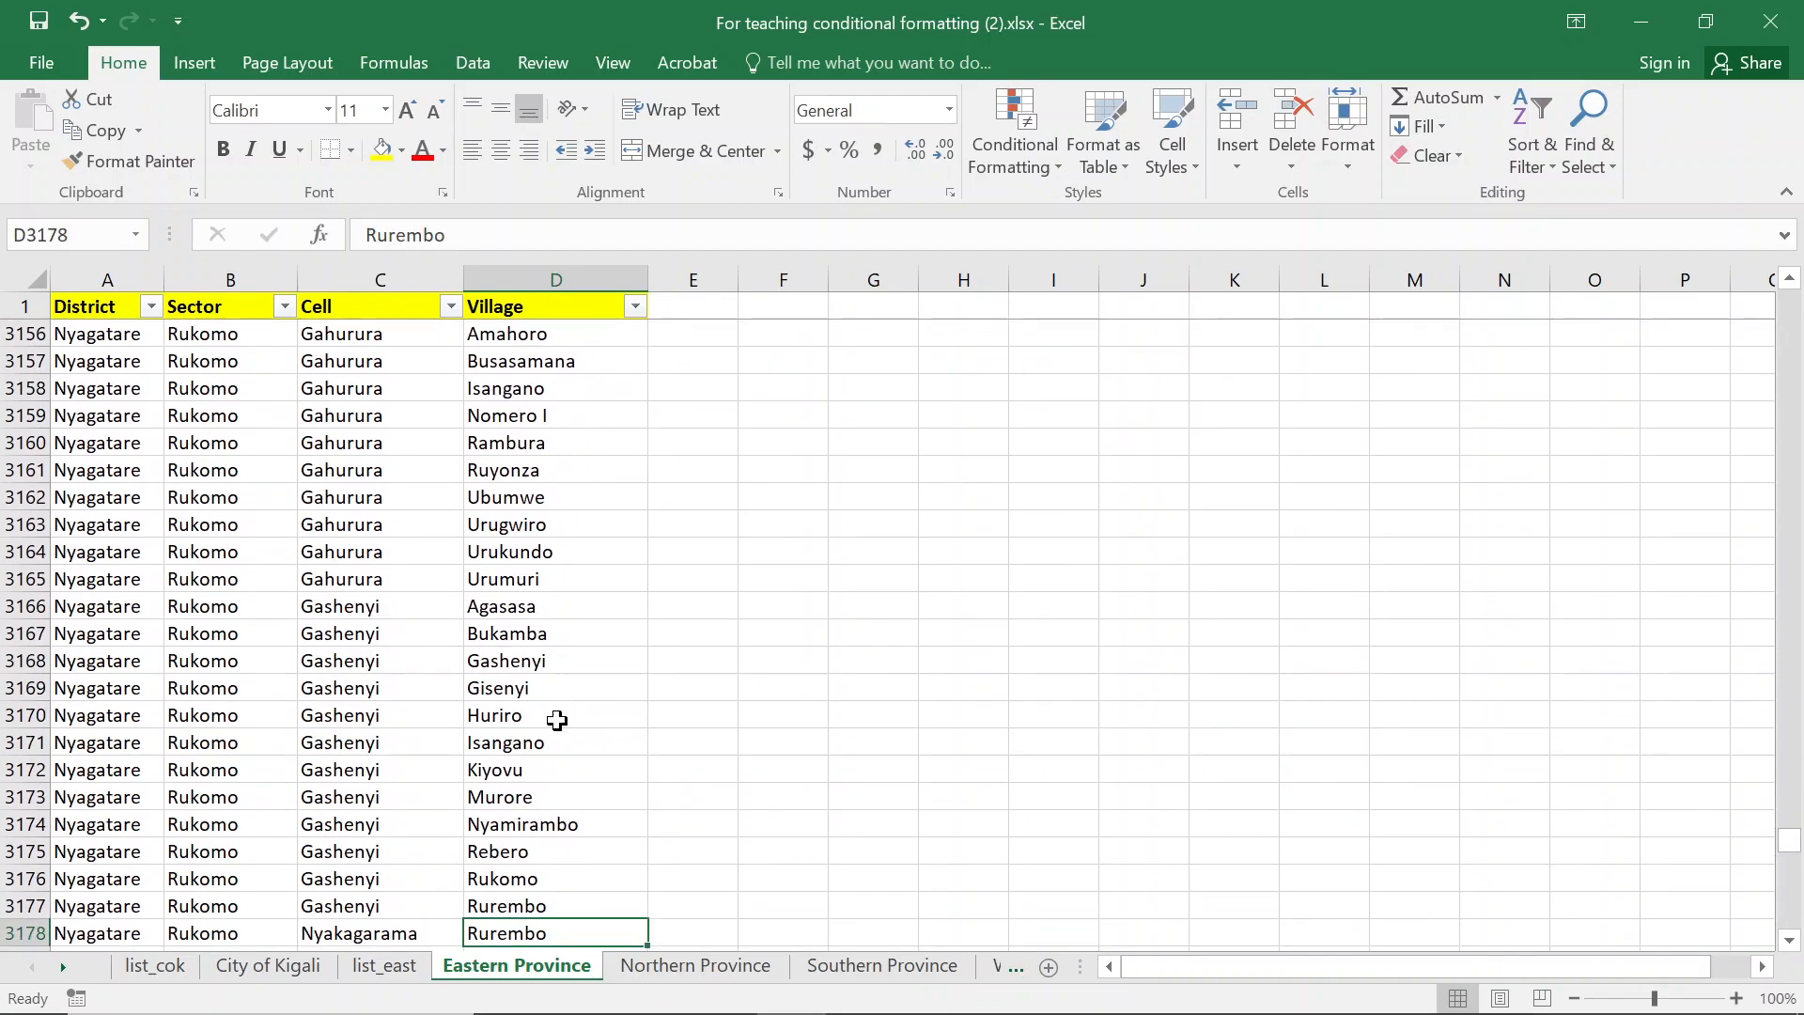
Fill the blank Village cells D1250 and D3250 from the cells above them and check the rest of the column through D3625
key("ctrl+Up")
key("Up")
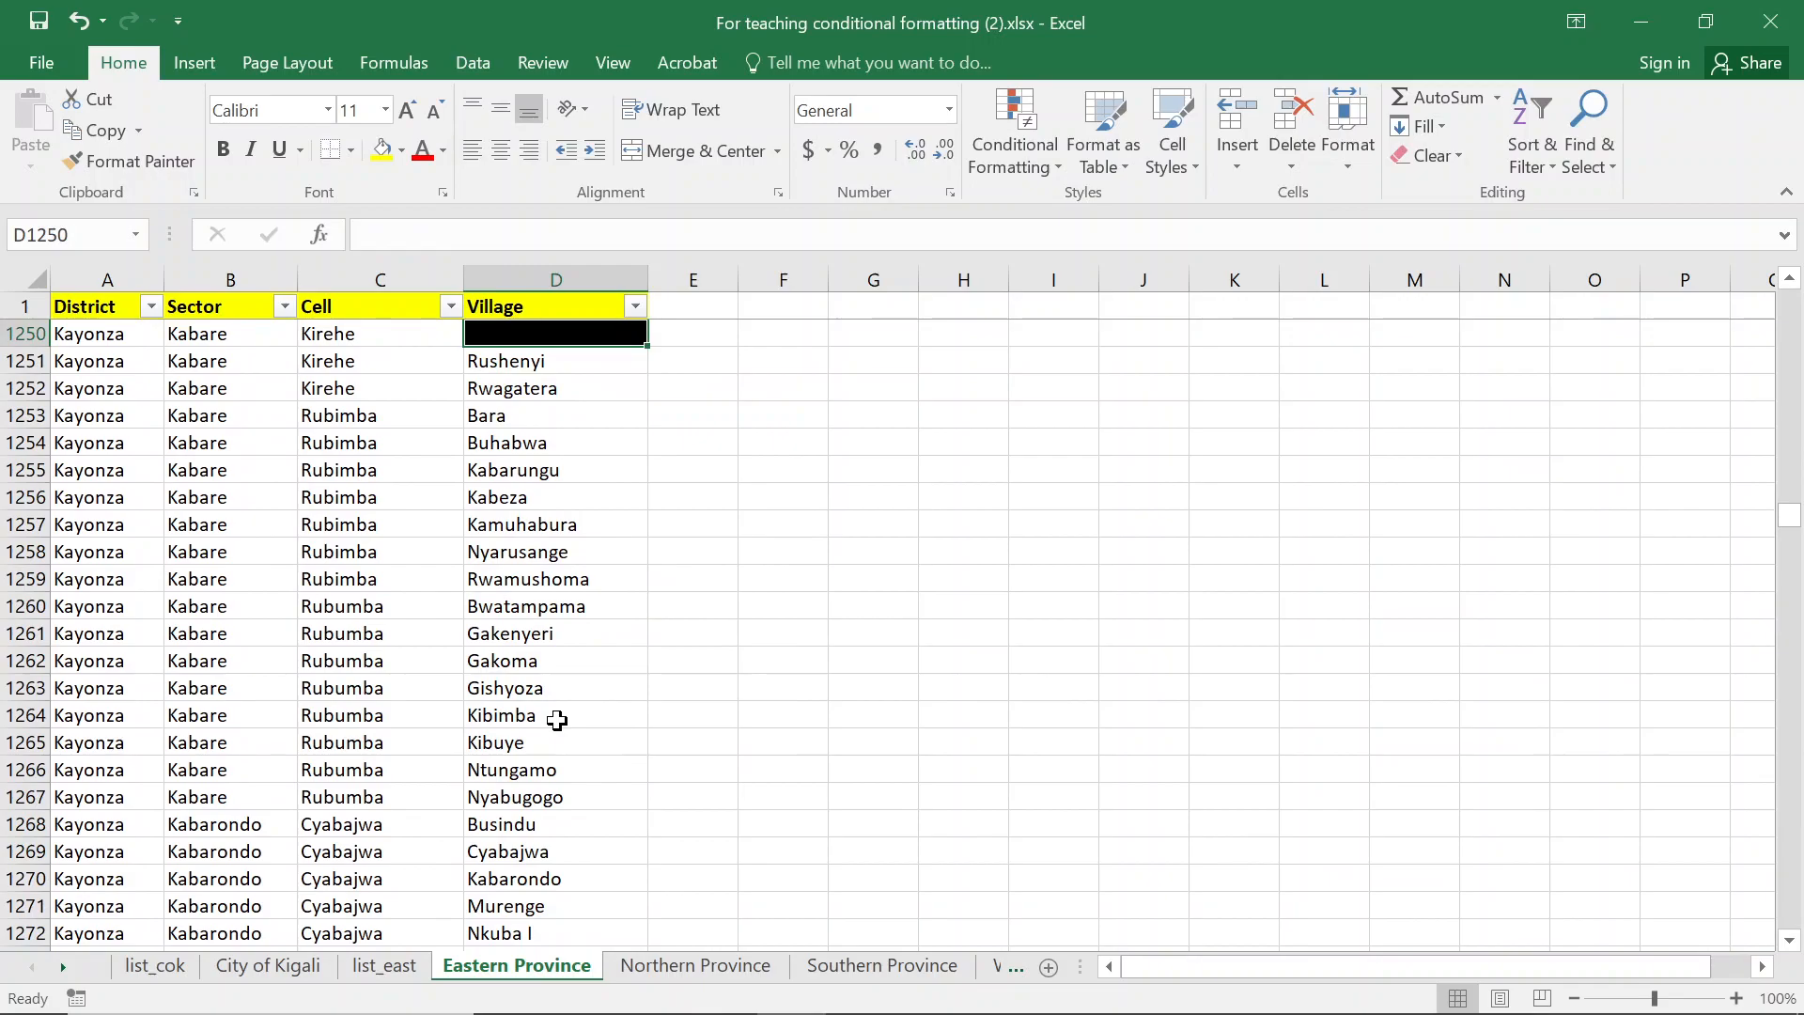
key("ctrl+d")
key("ctrl+Down")
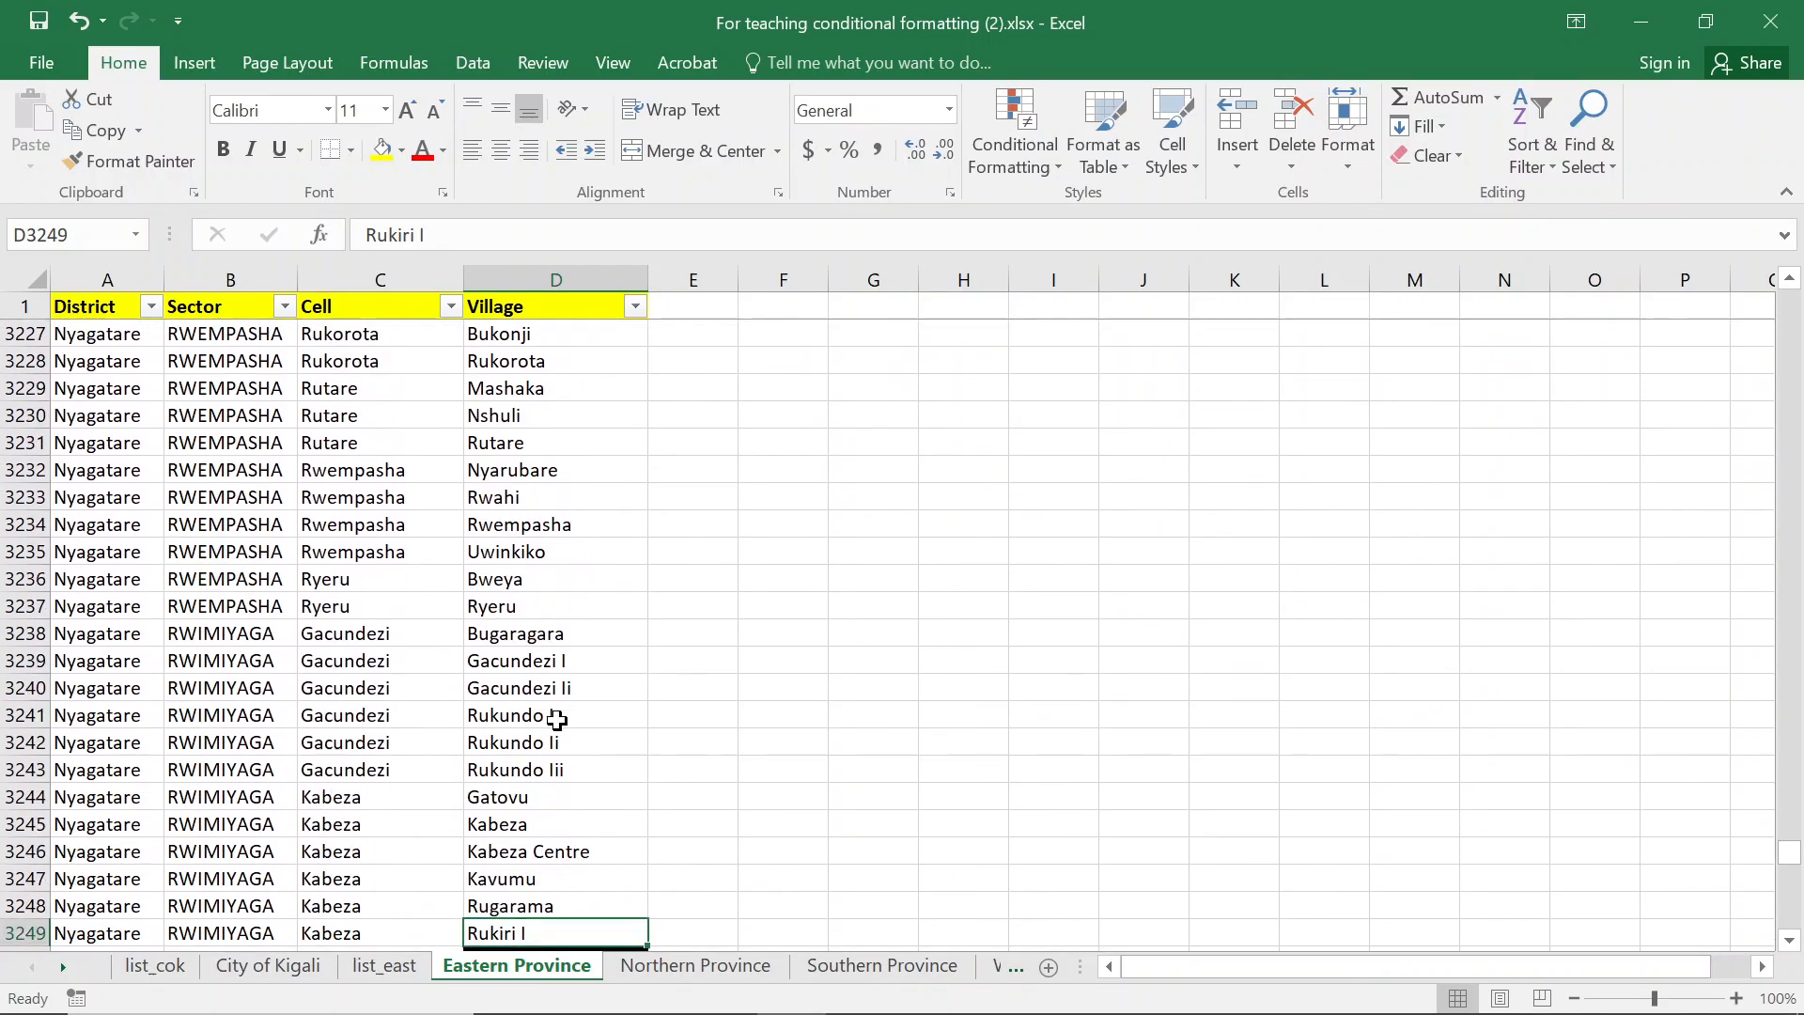
key("Down")
key("ctrl+d")
key("Down")
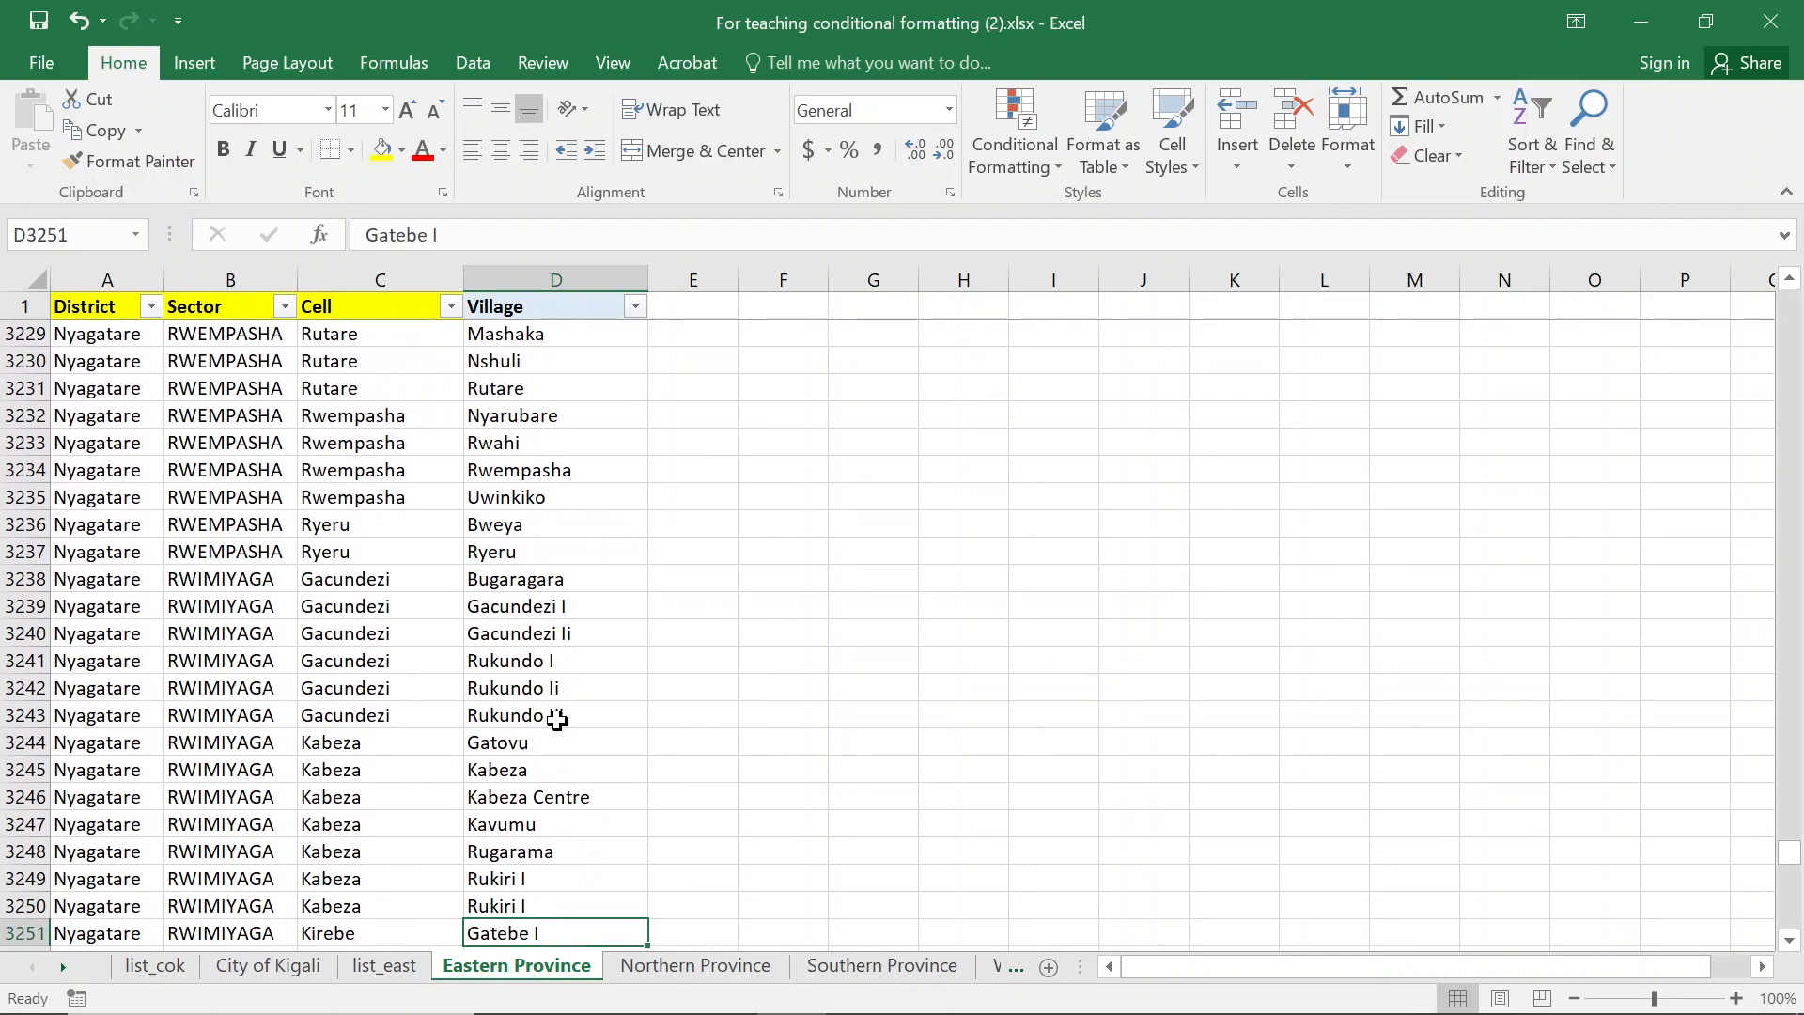
key("ctrl+Down")
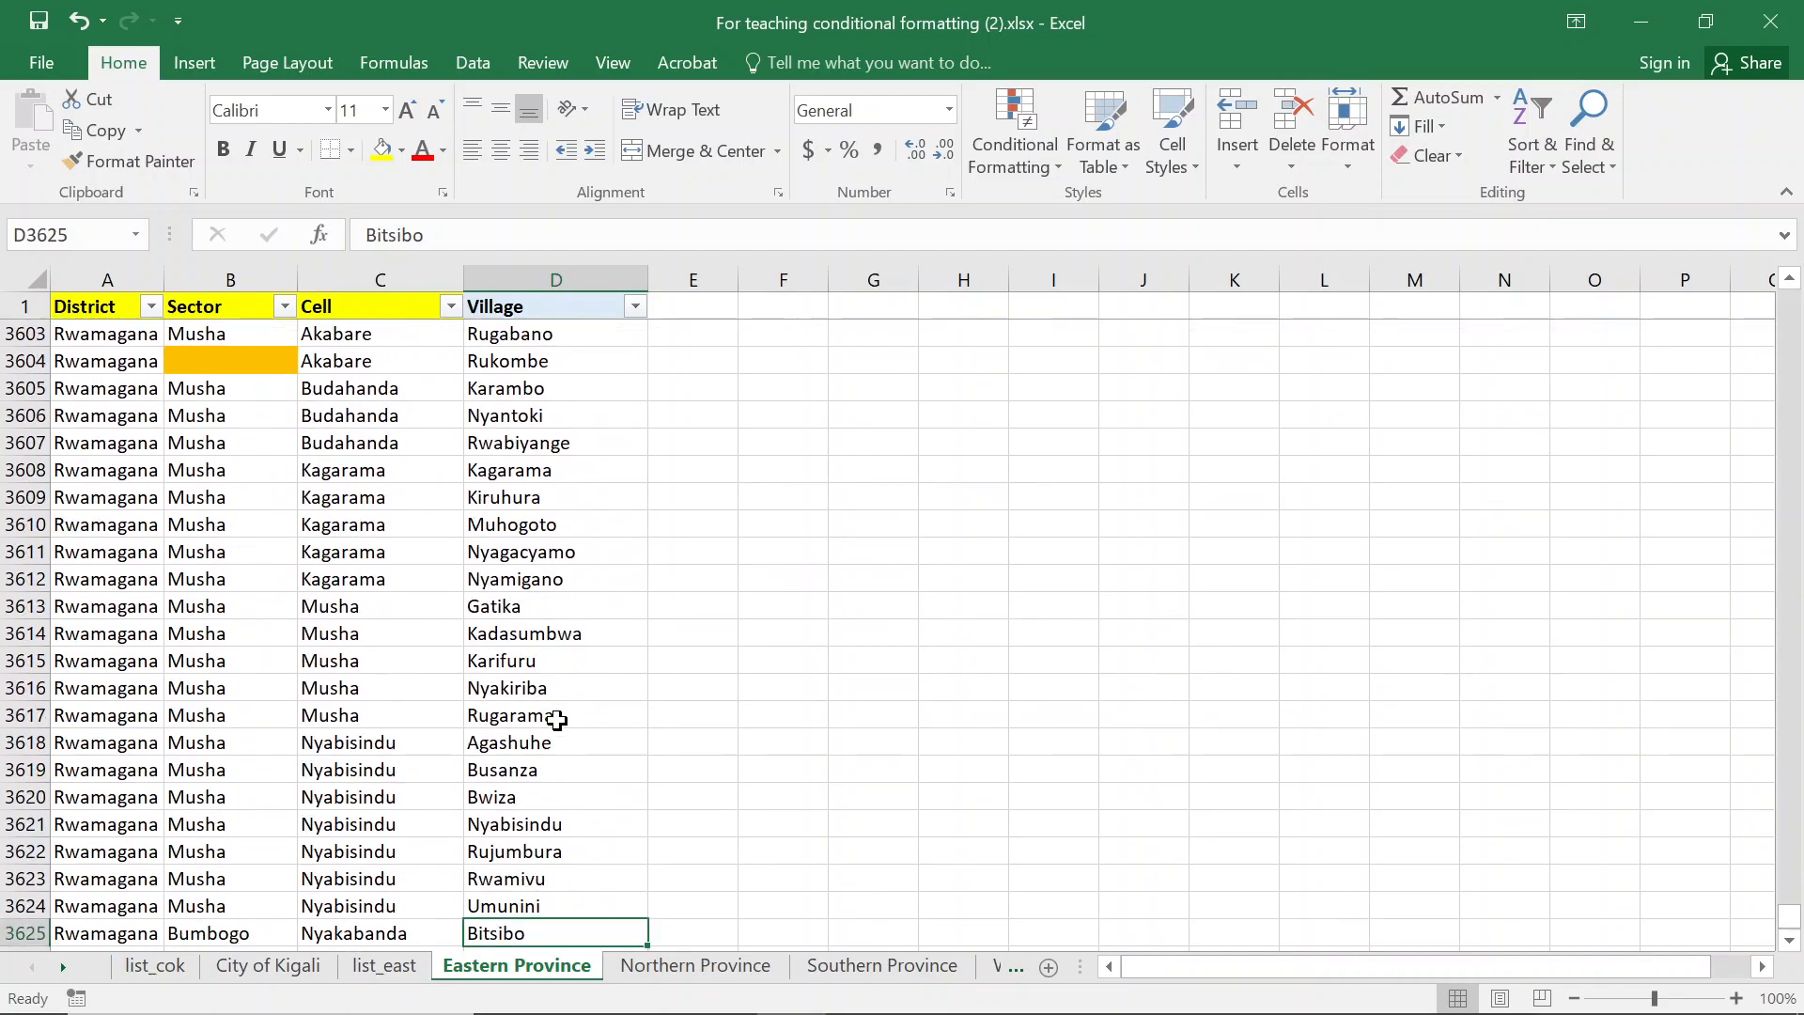
key("Down")
key("Up")
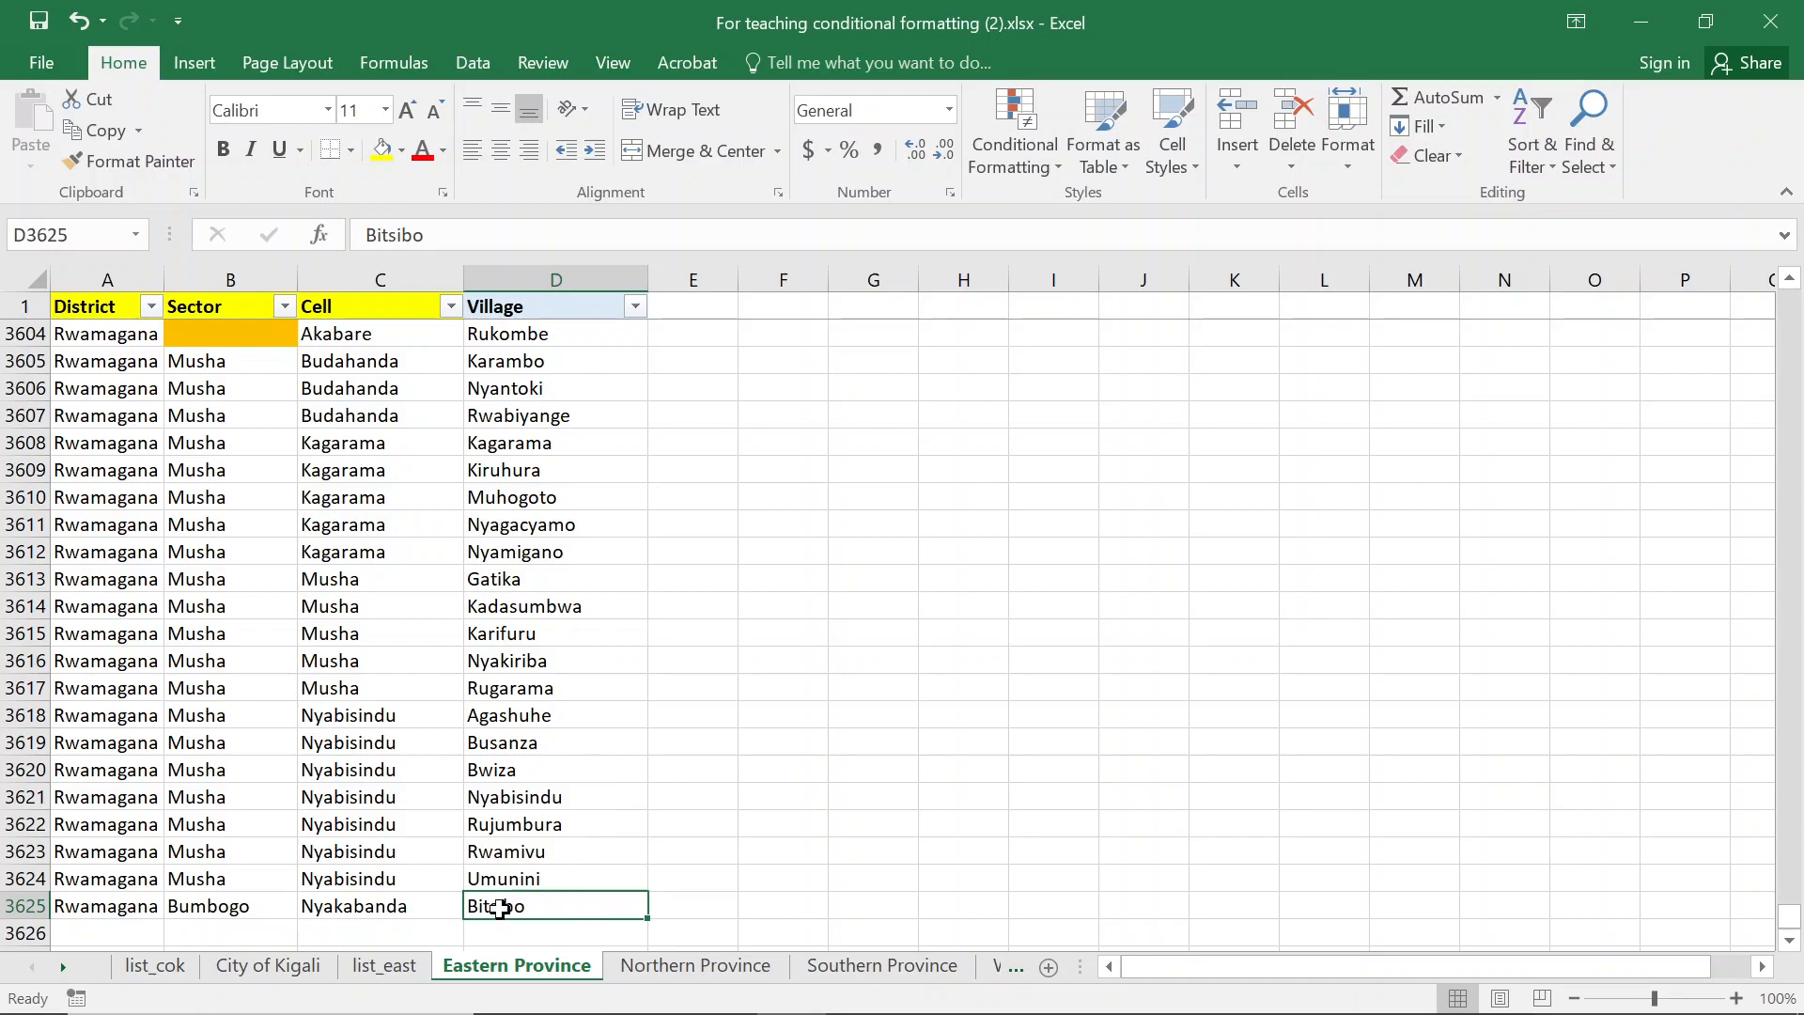
Search the village list on list_east for "rwamagana" and return to D3625 on Eastern Province
left_click(109, 909)
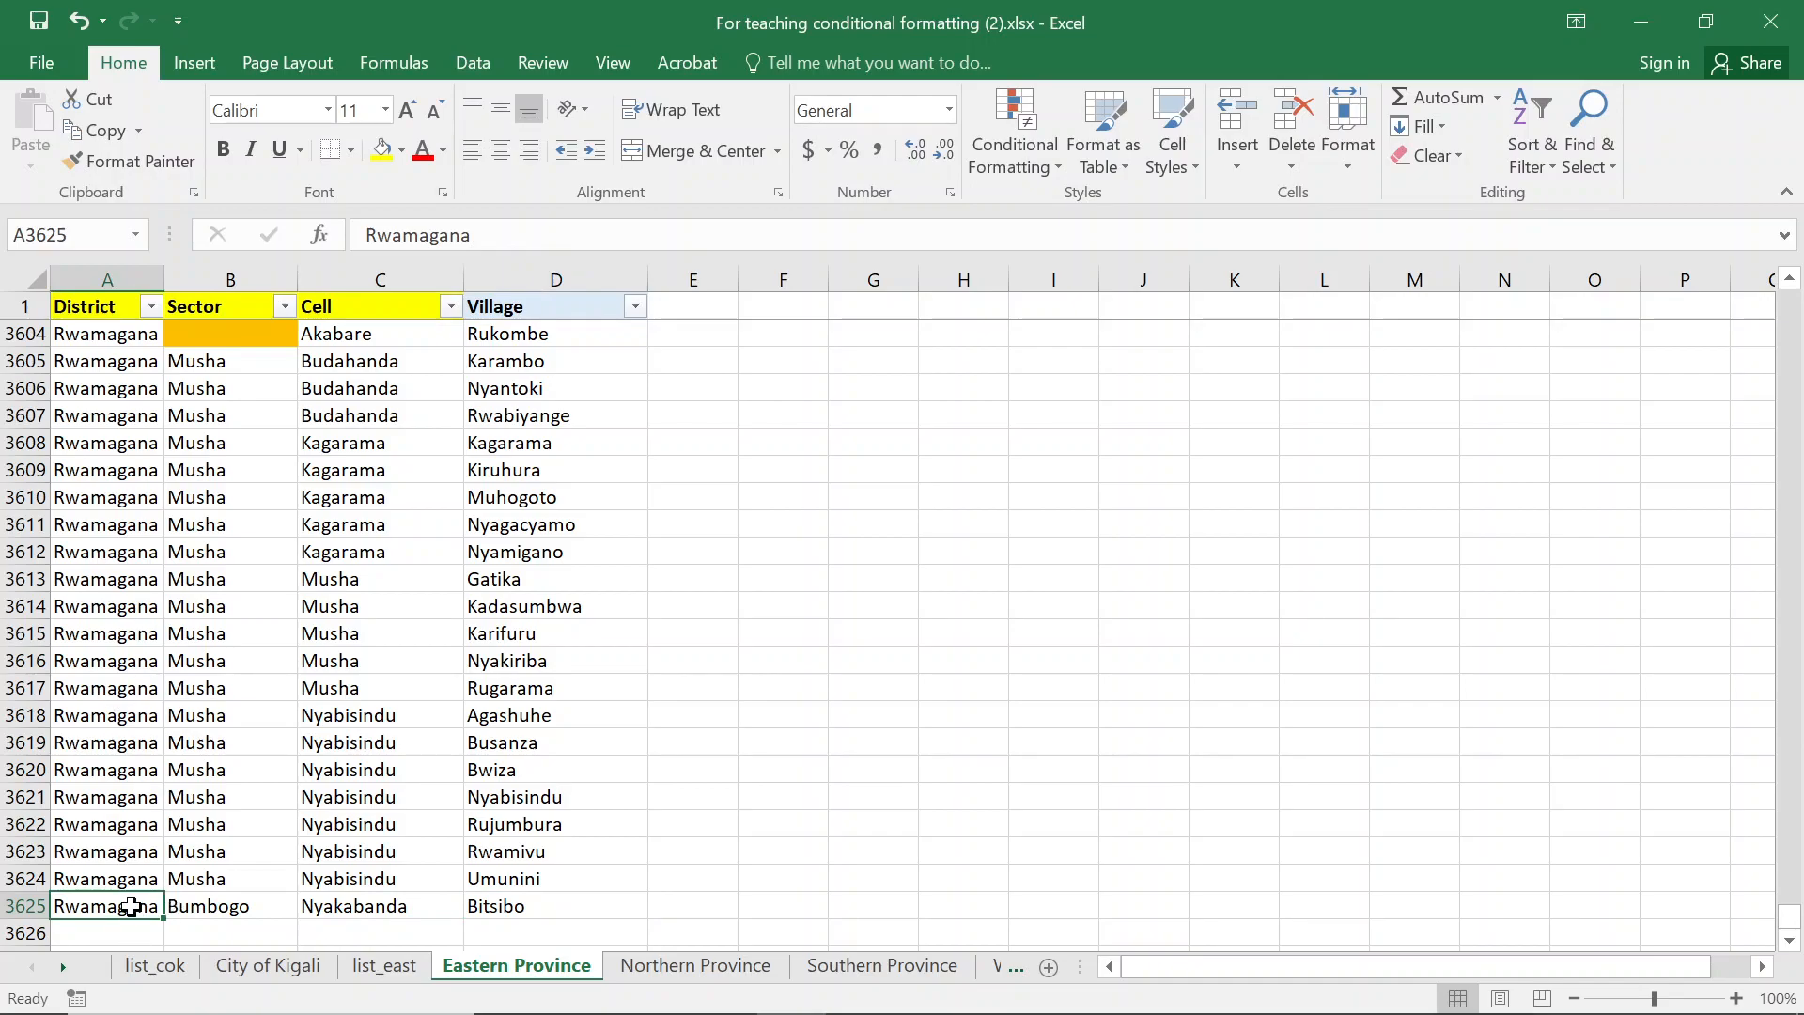
left_click(380, 966)
key("ctrl+f")
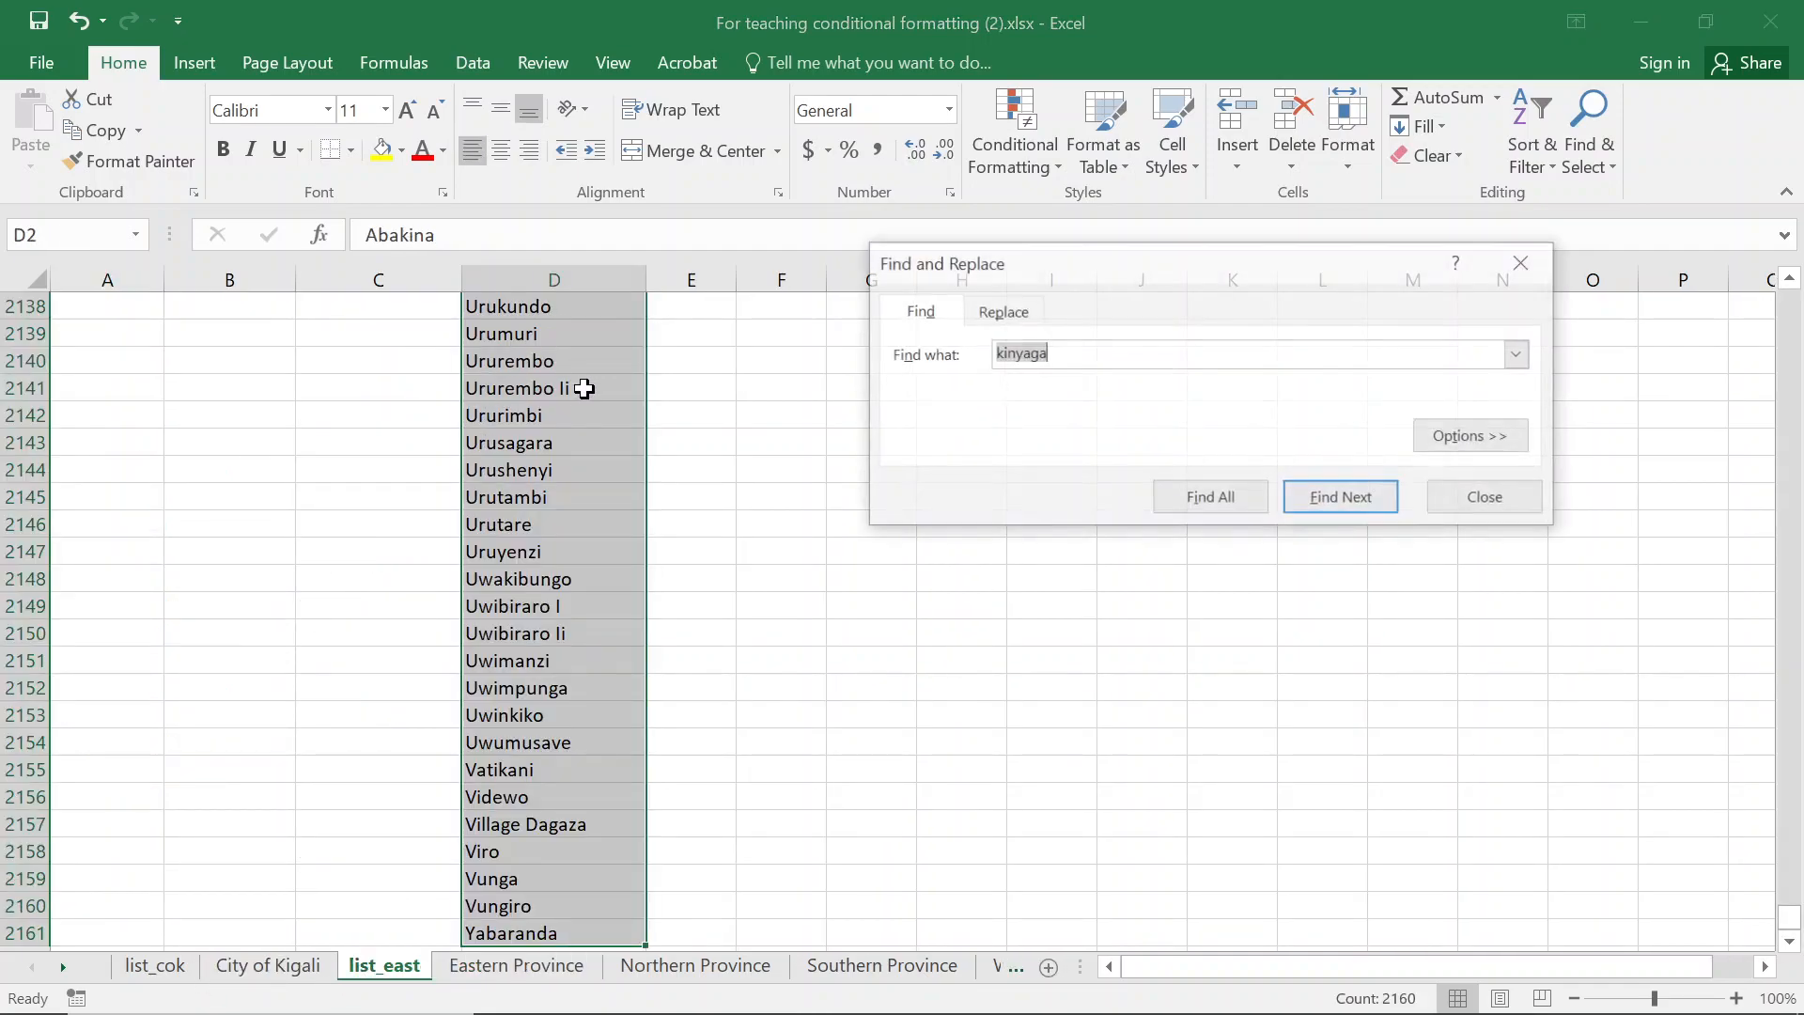
type("rwamagana")
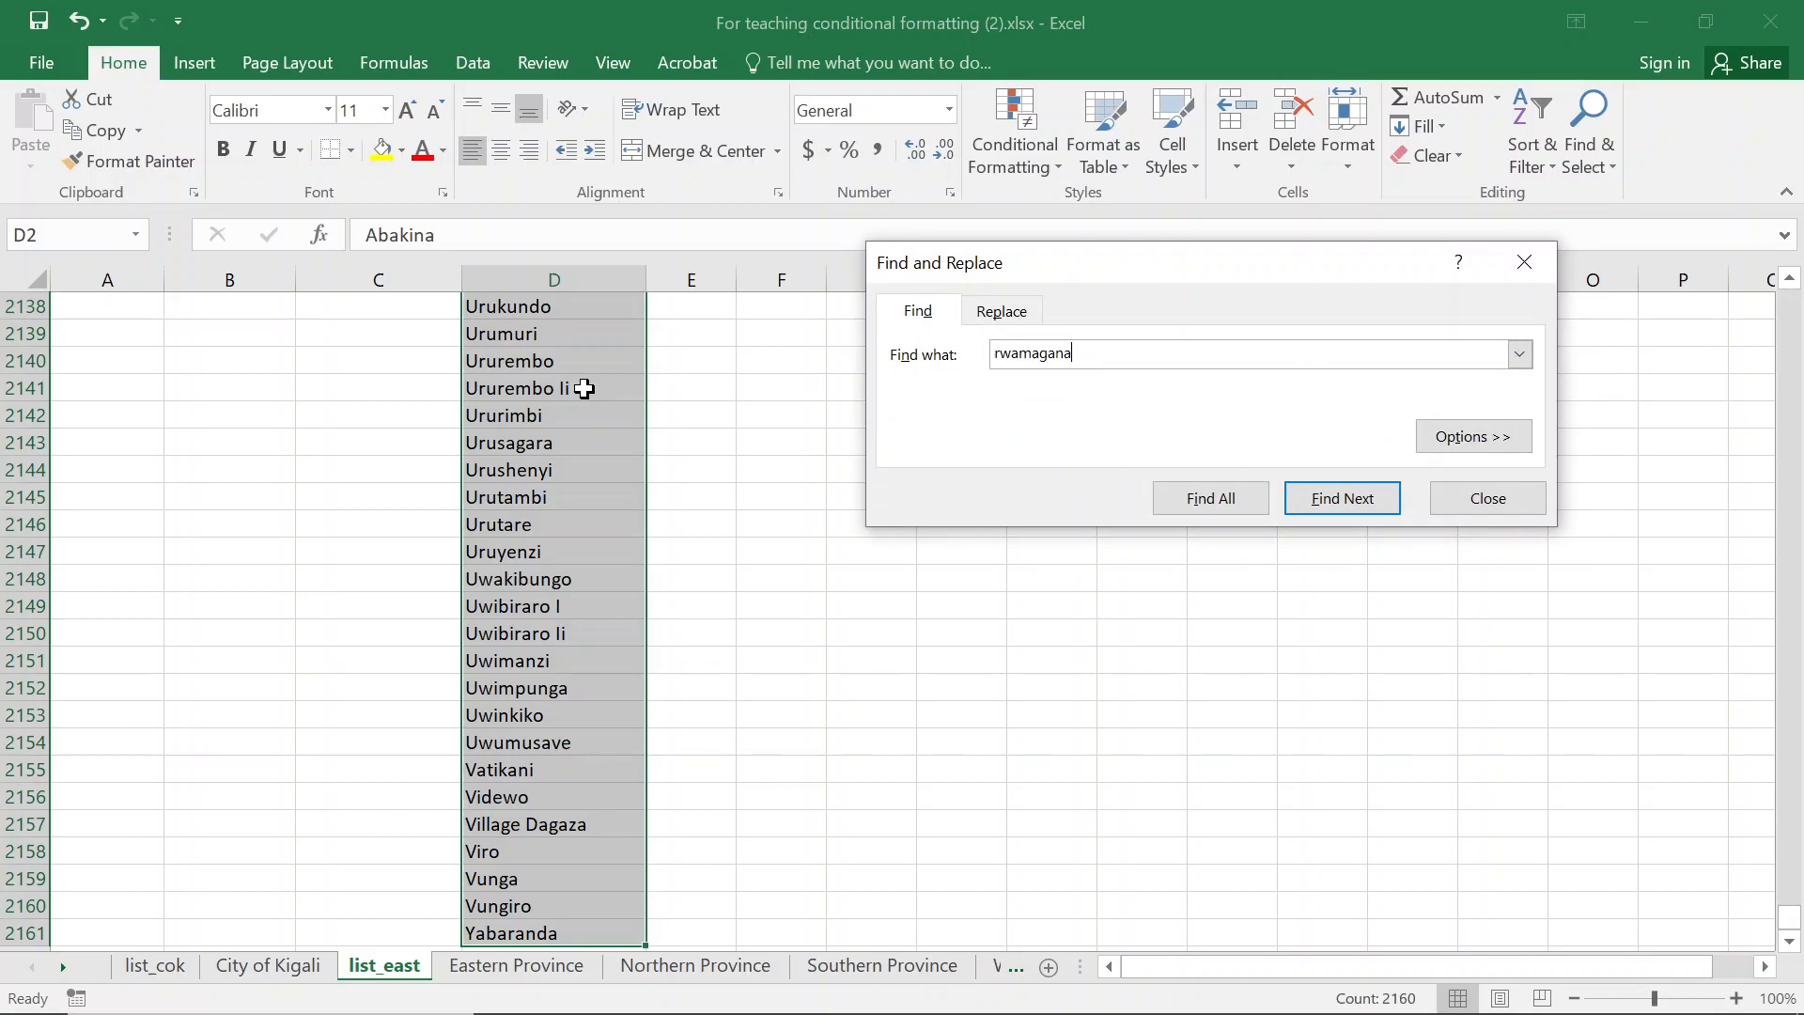
key("Return")
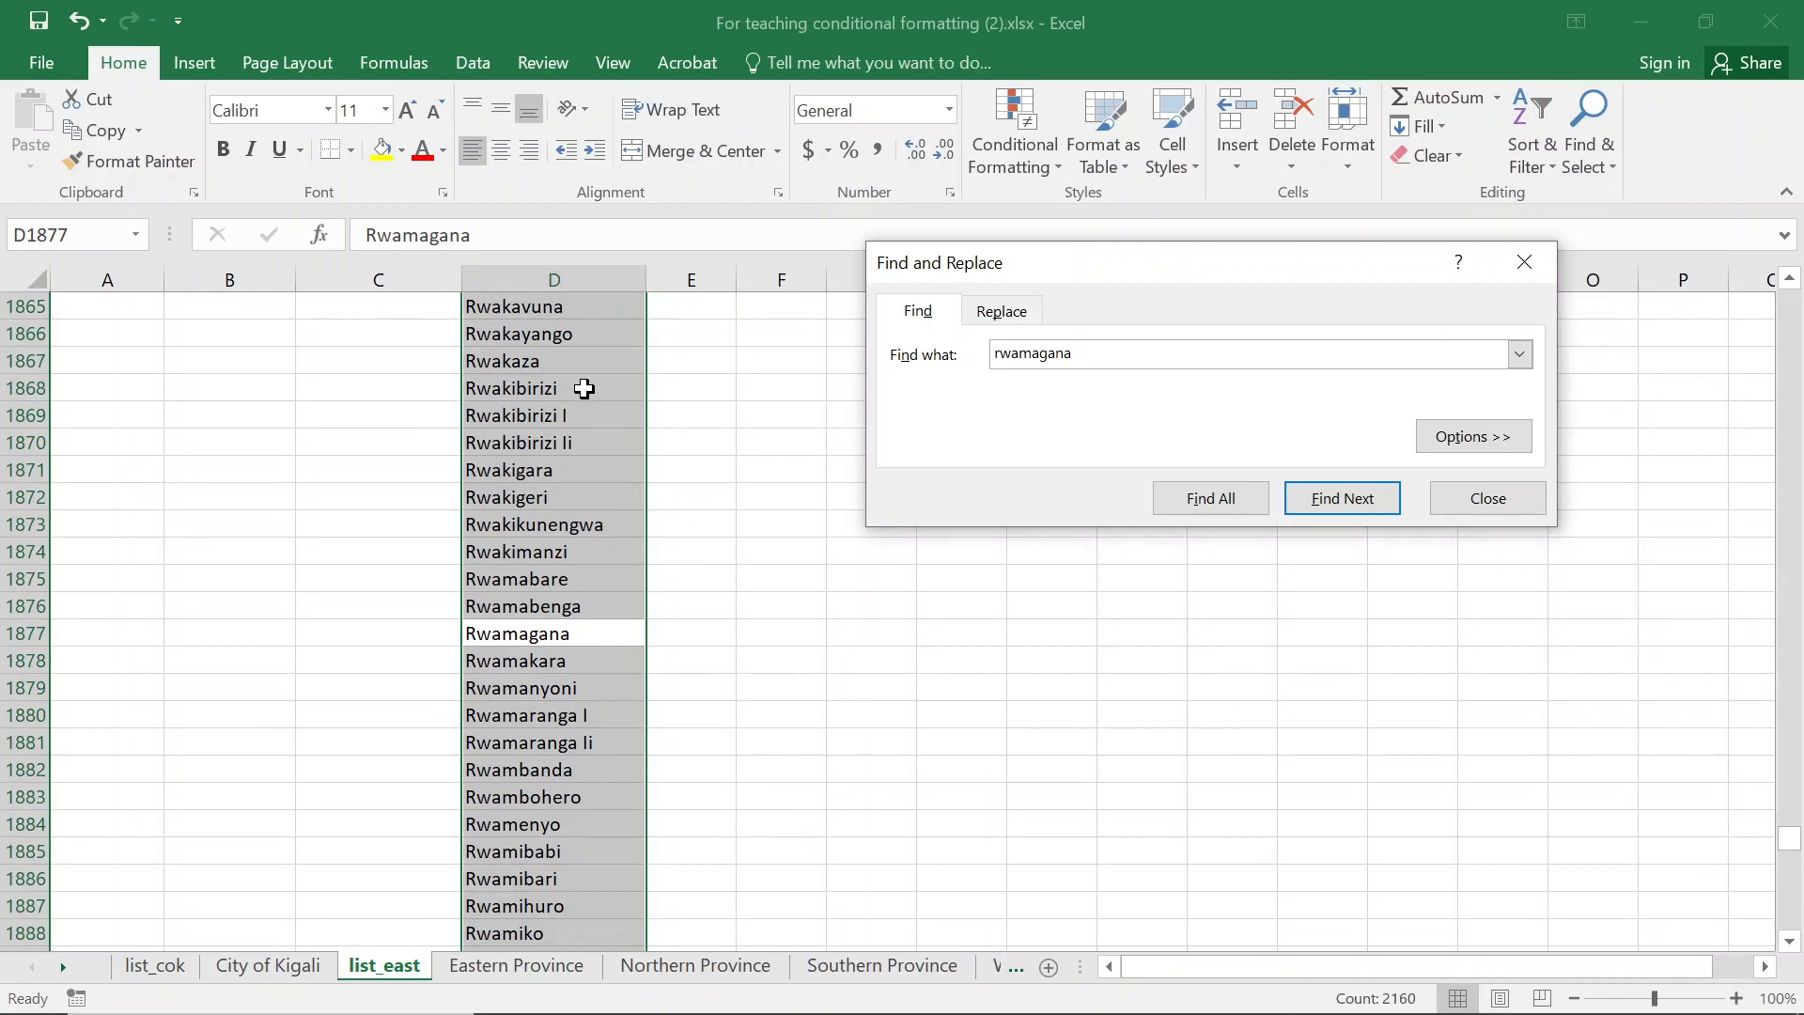
left_click(1514, 261)
left_click(522, 968)
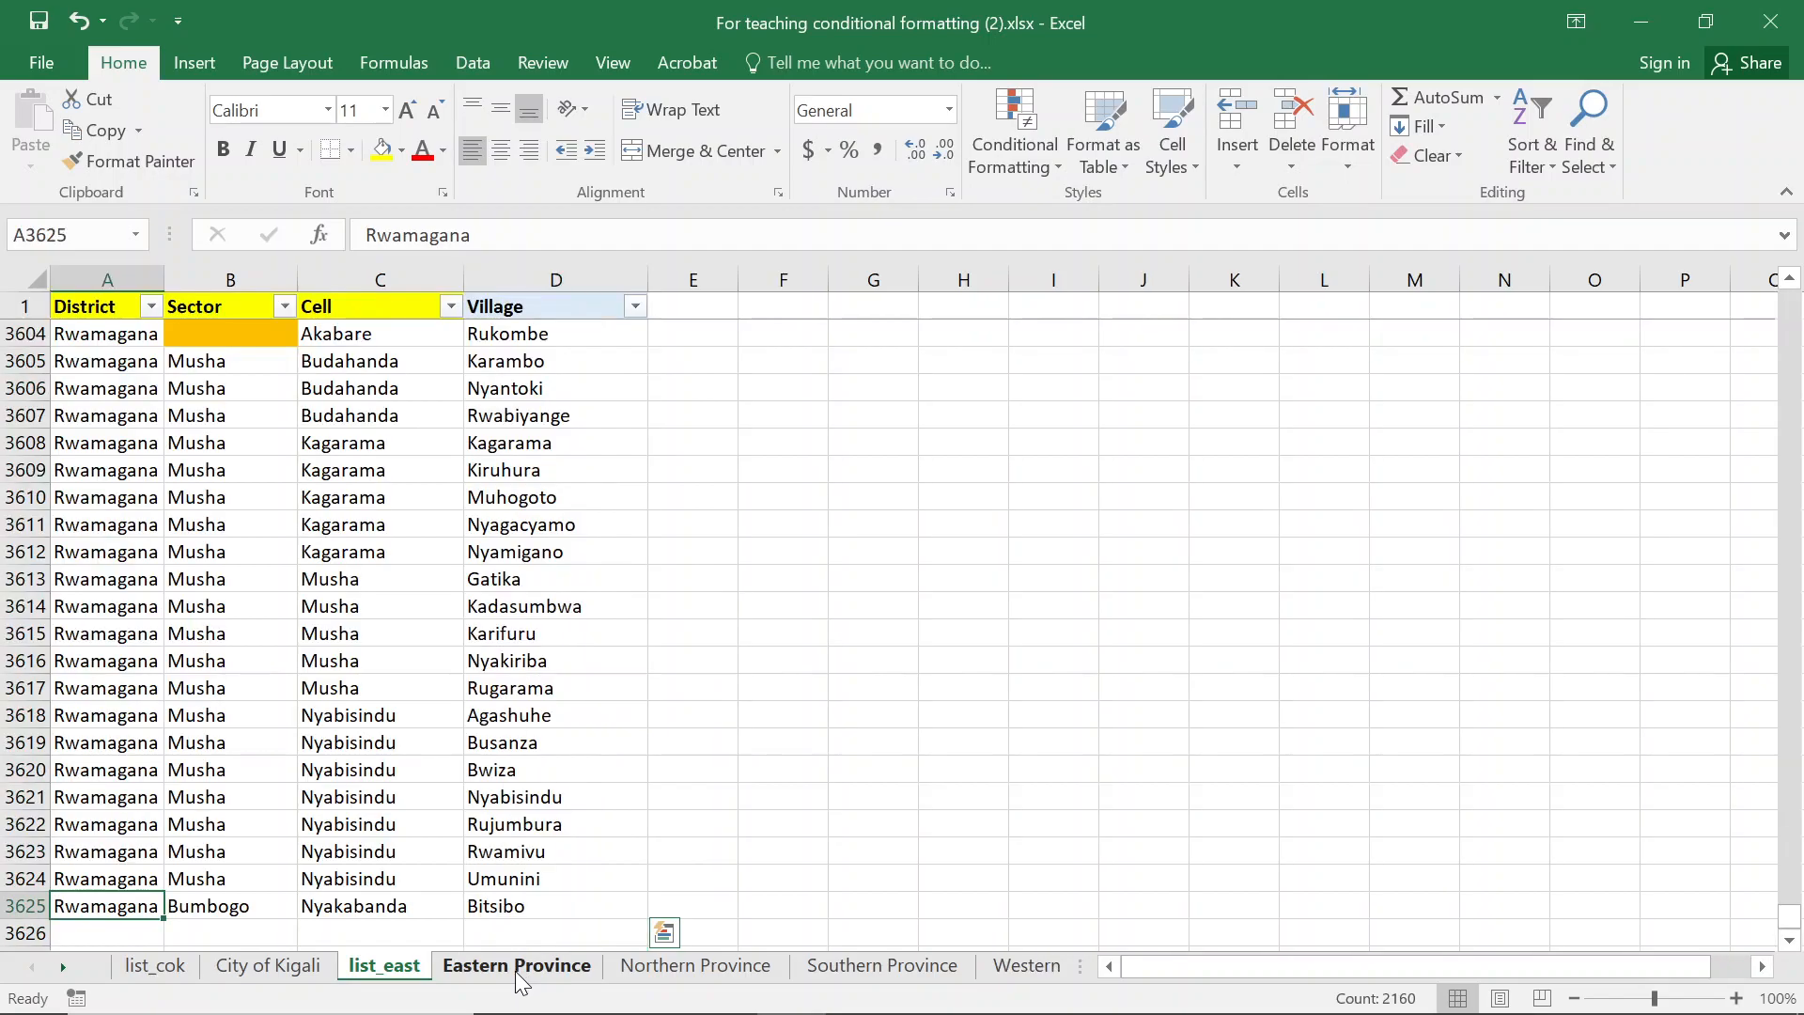
left_click(534, 900)
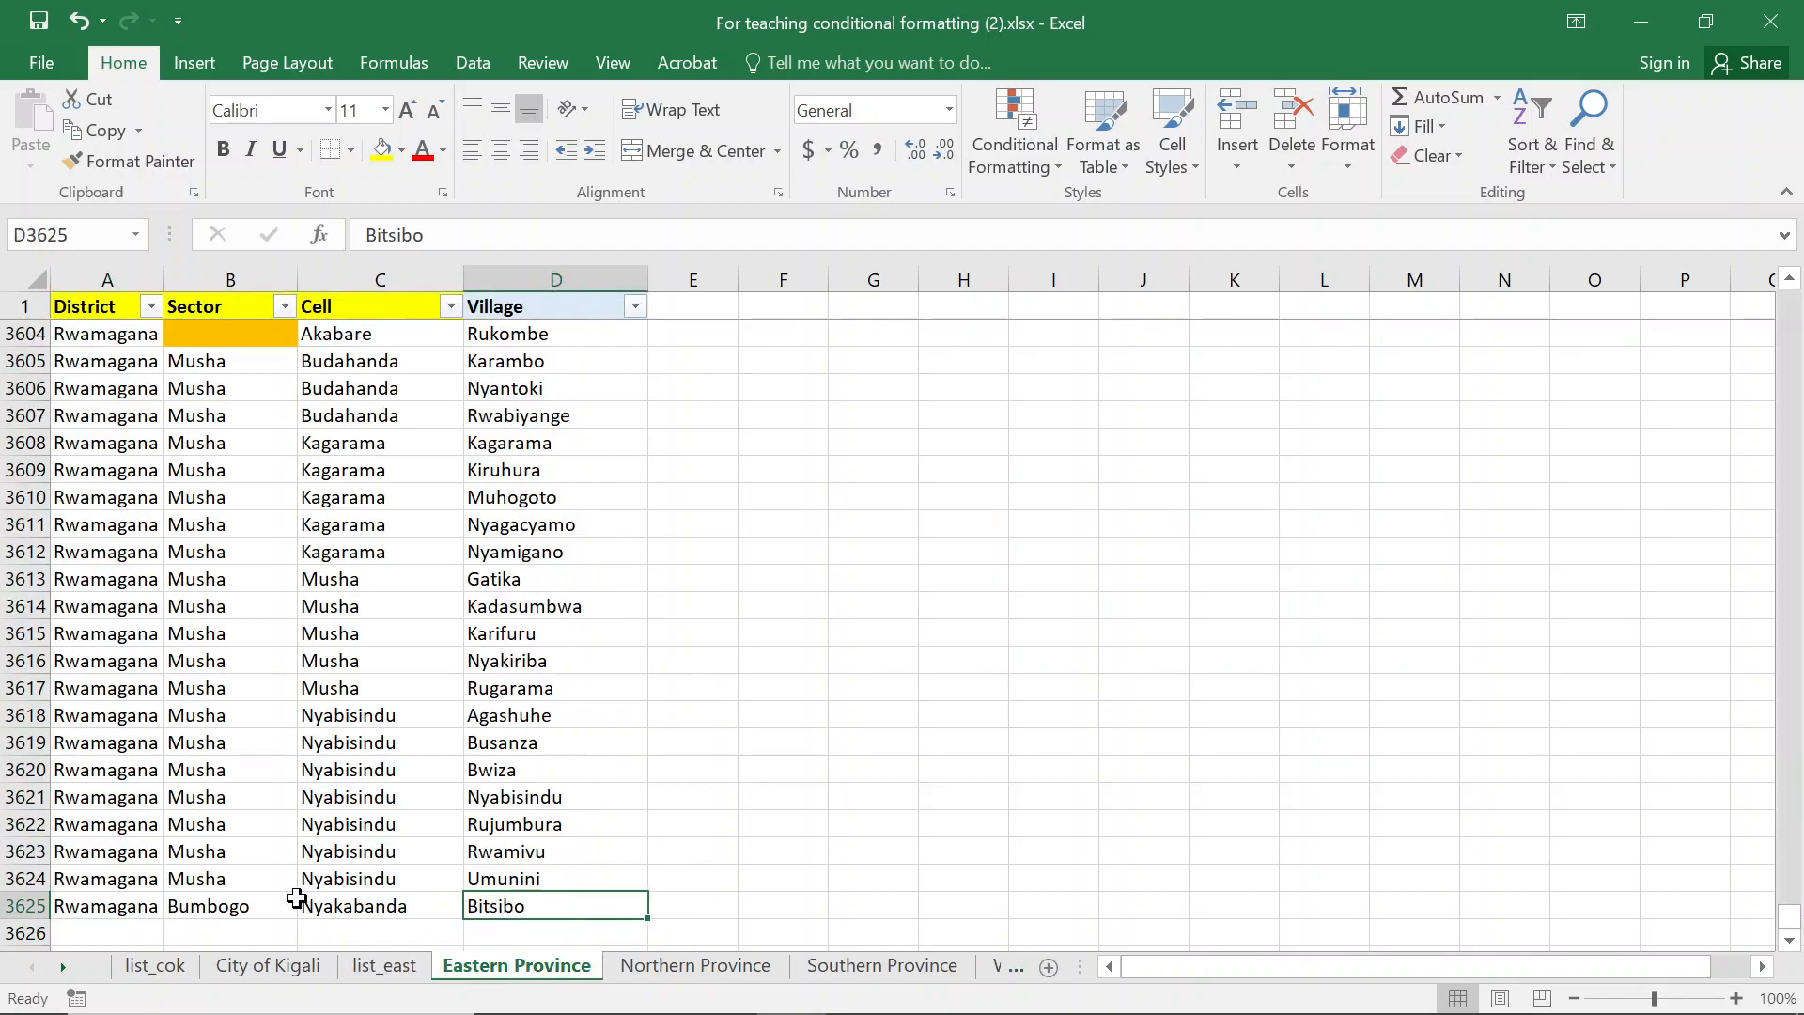
Search the village list on list_east for "bumbogo" and return to Eastern Province
left_click(383, 965)
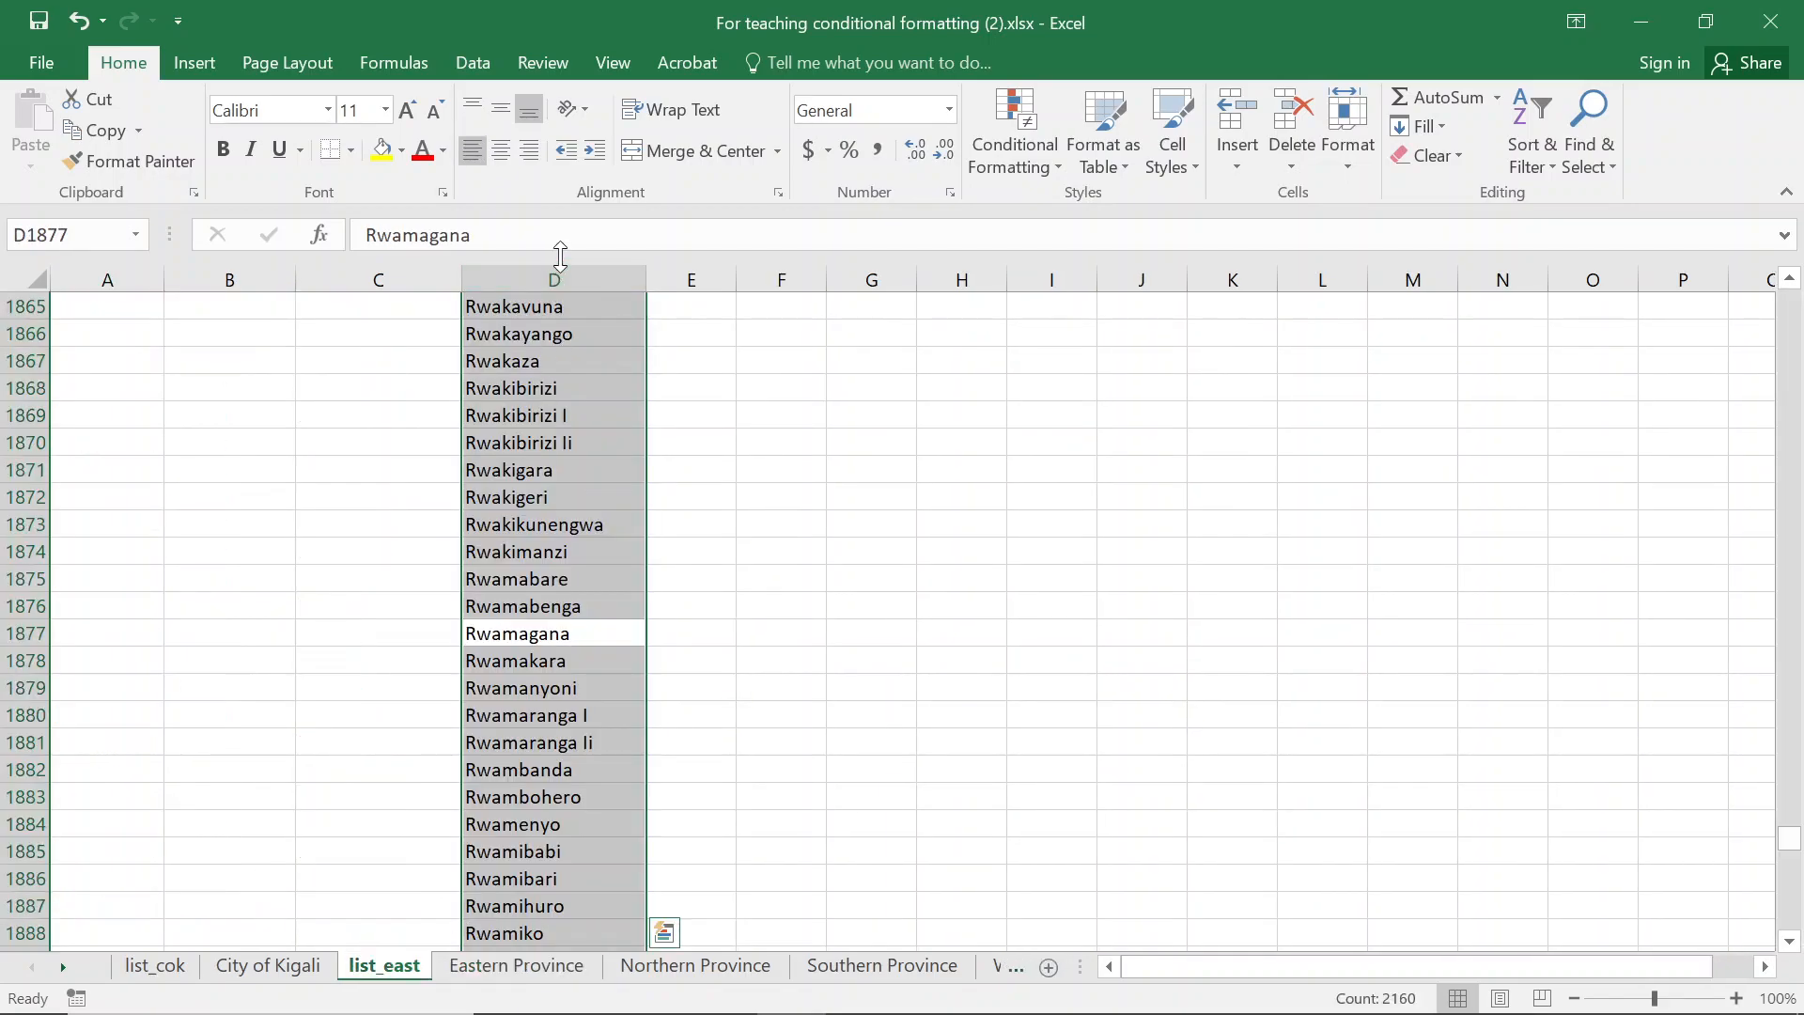
key("ctrl+f")
type("bum")
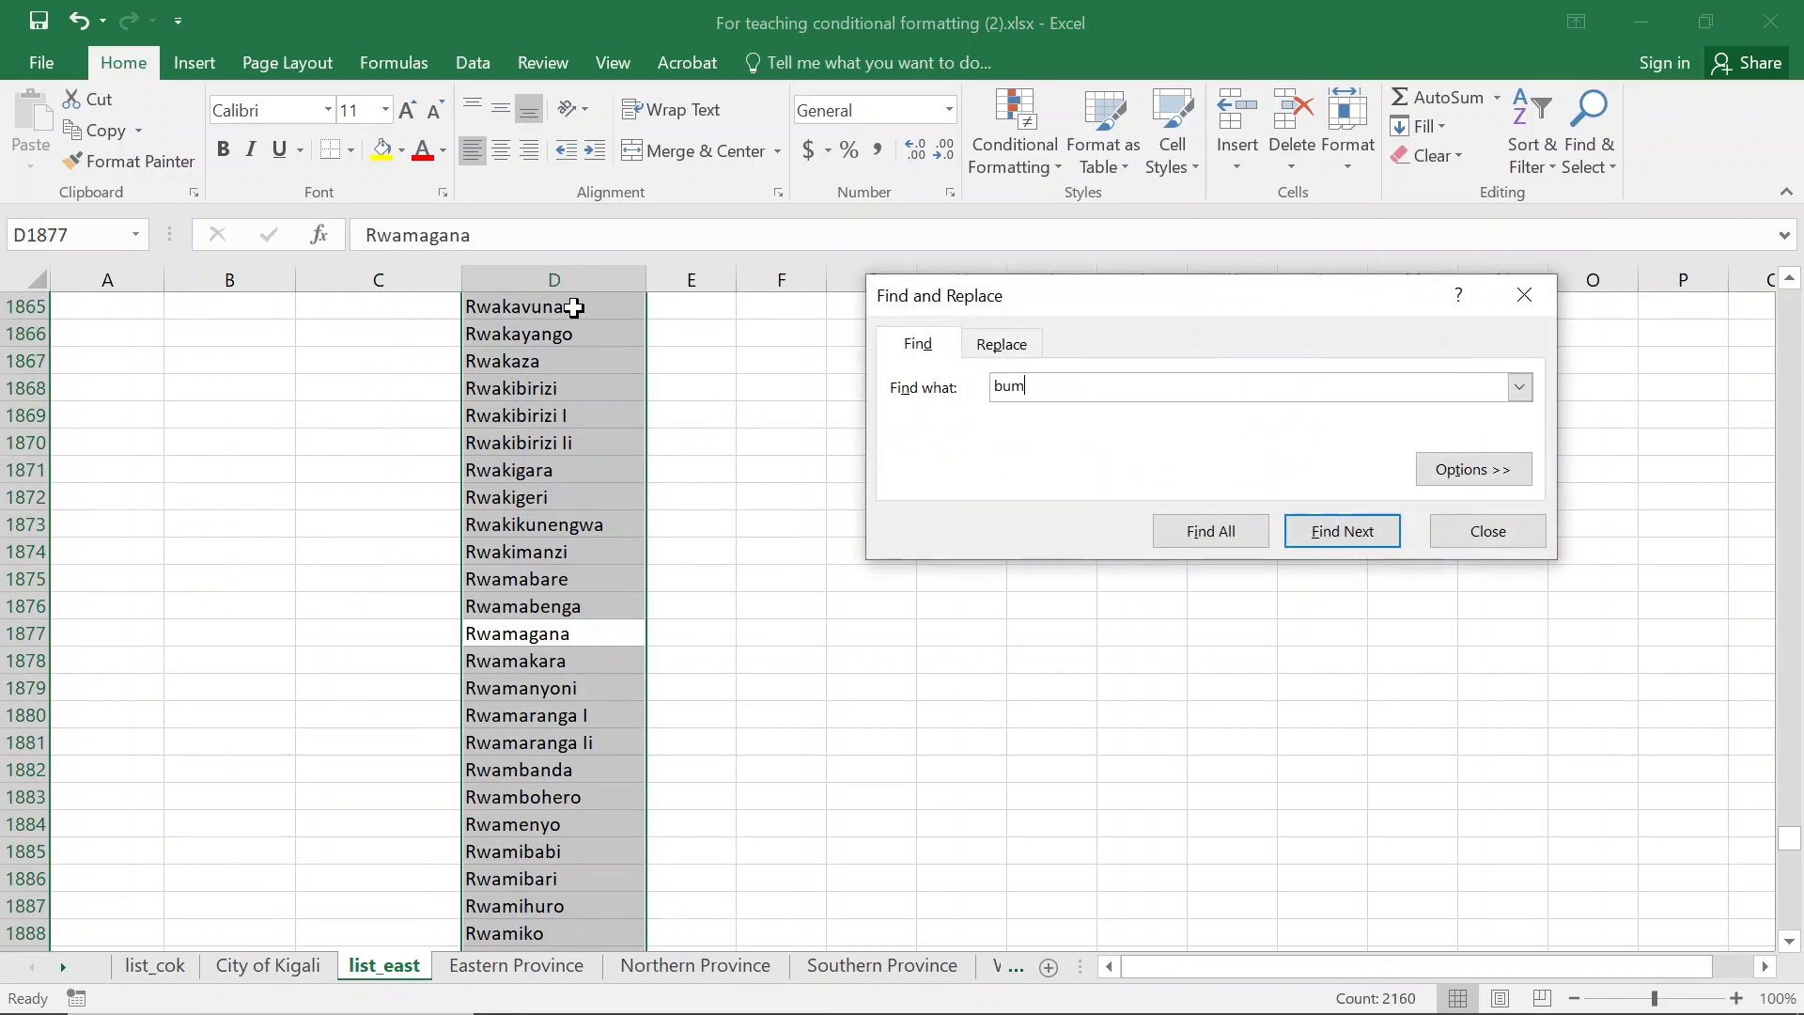
key("Return")
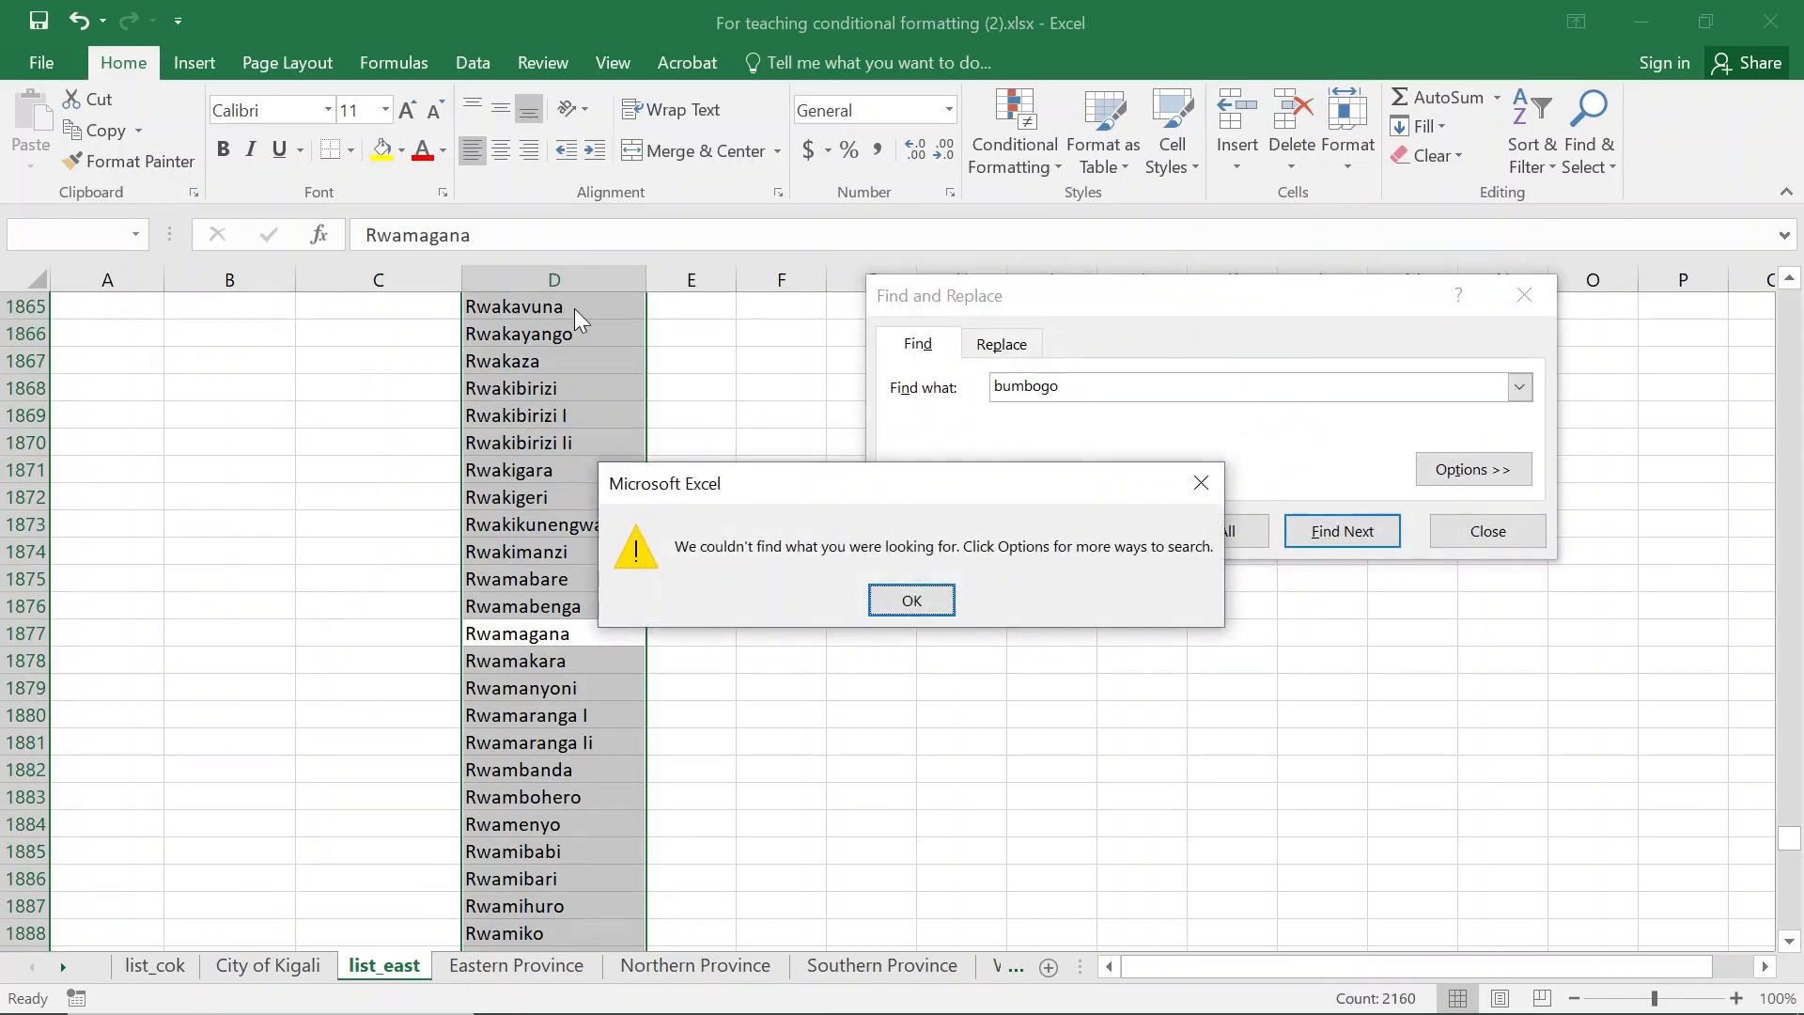
key("Return")
left_click(1524, 295)
left_click(516, 965)
type("Bumb")
key("Escape")
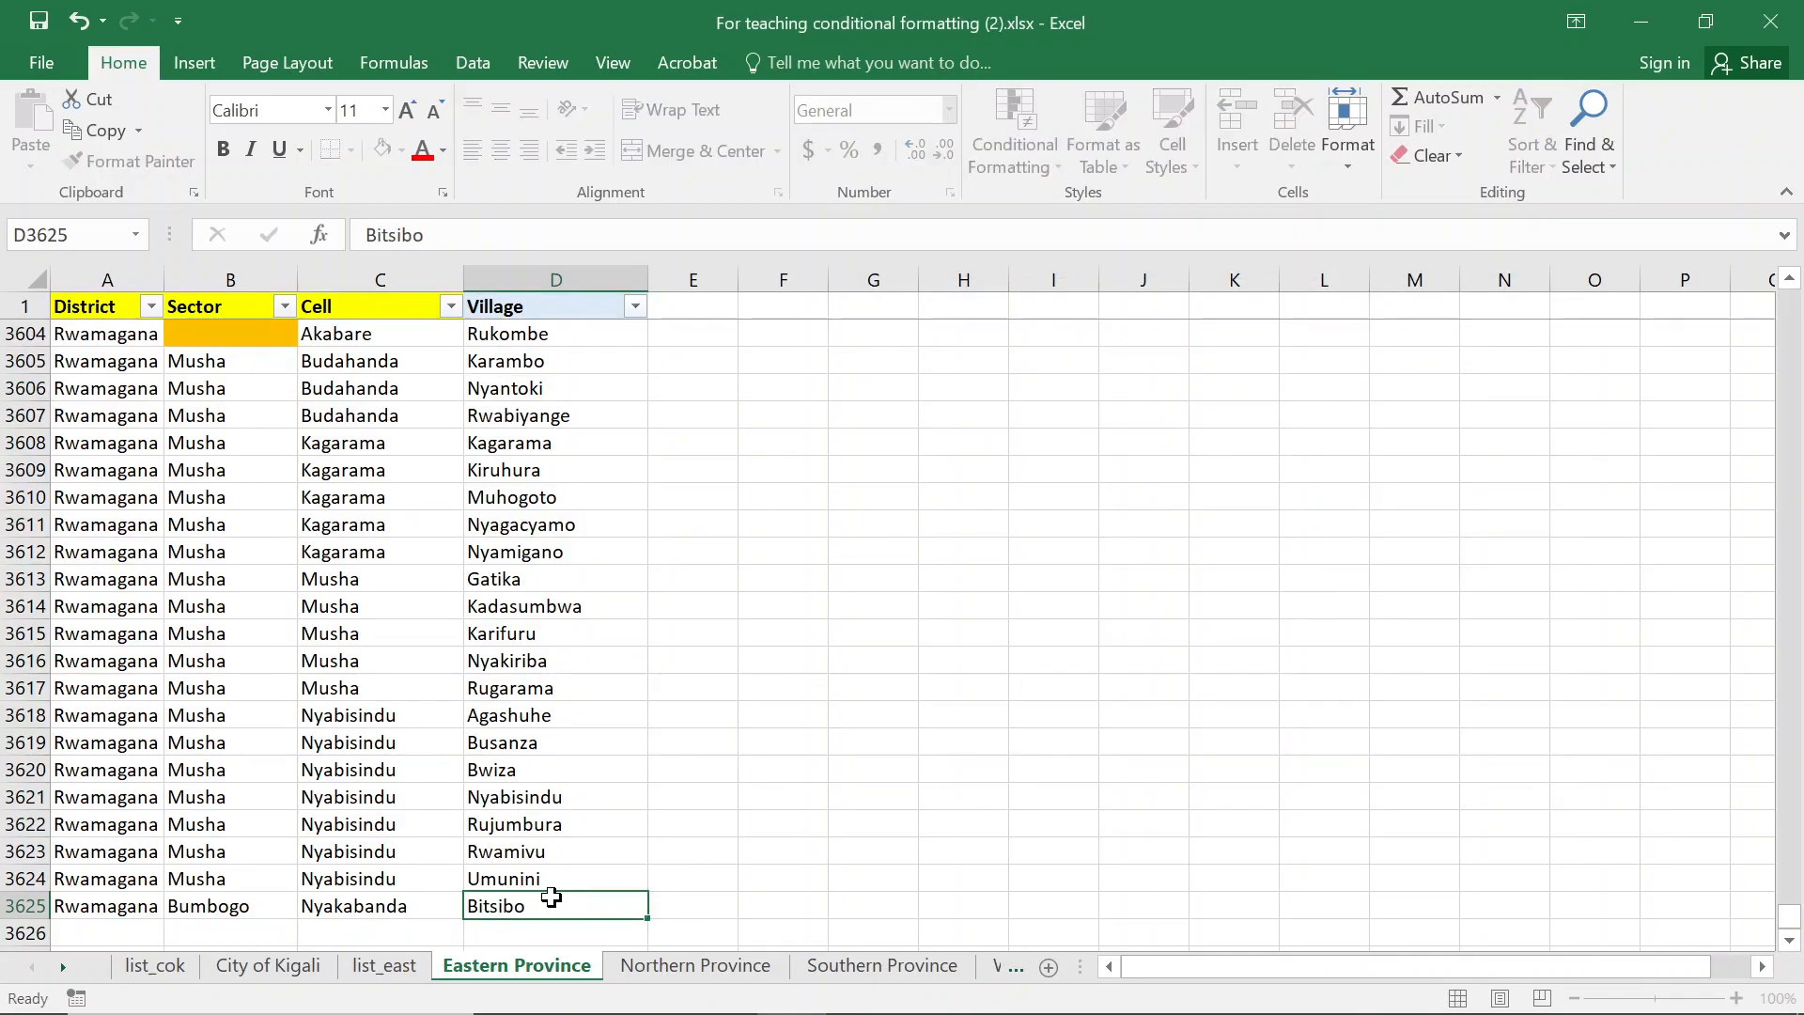
Try a yellow fill on the Sector cell B3625 and remove it again
left_click(180, 913)
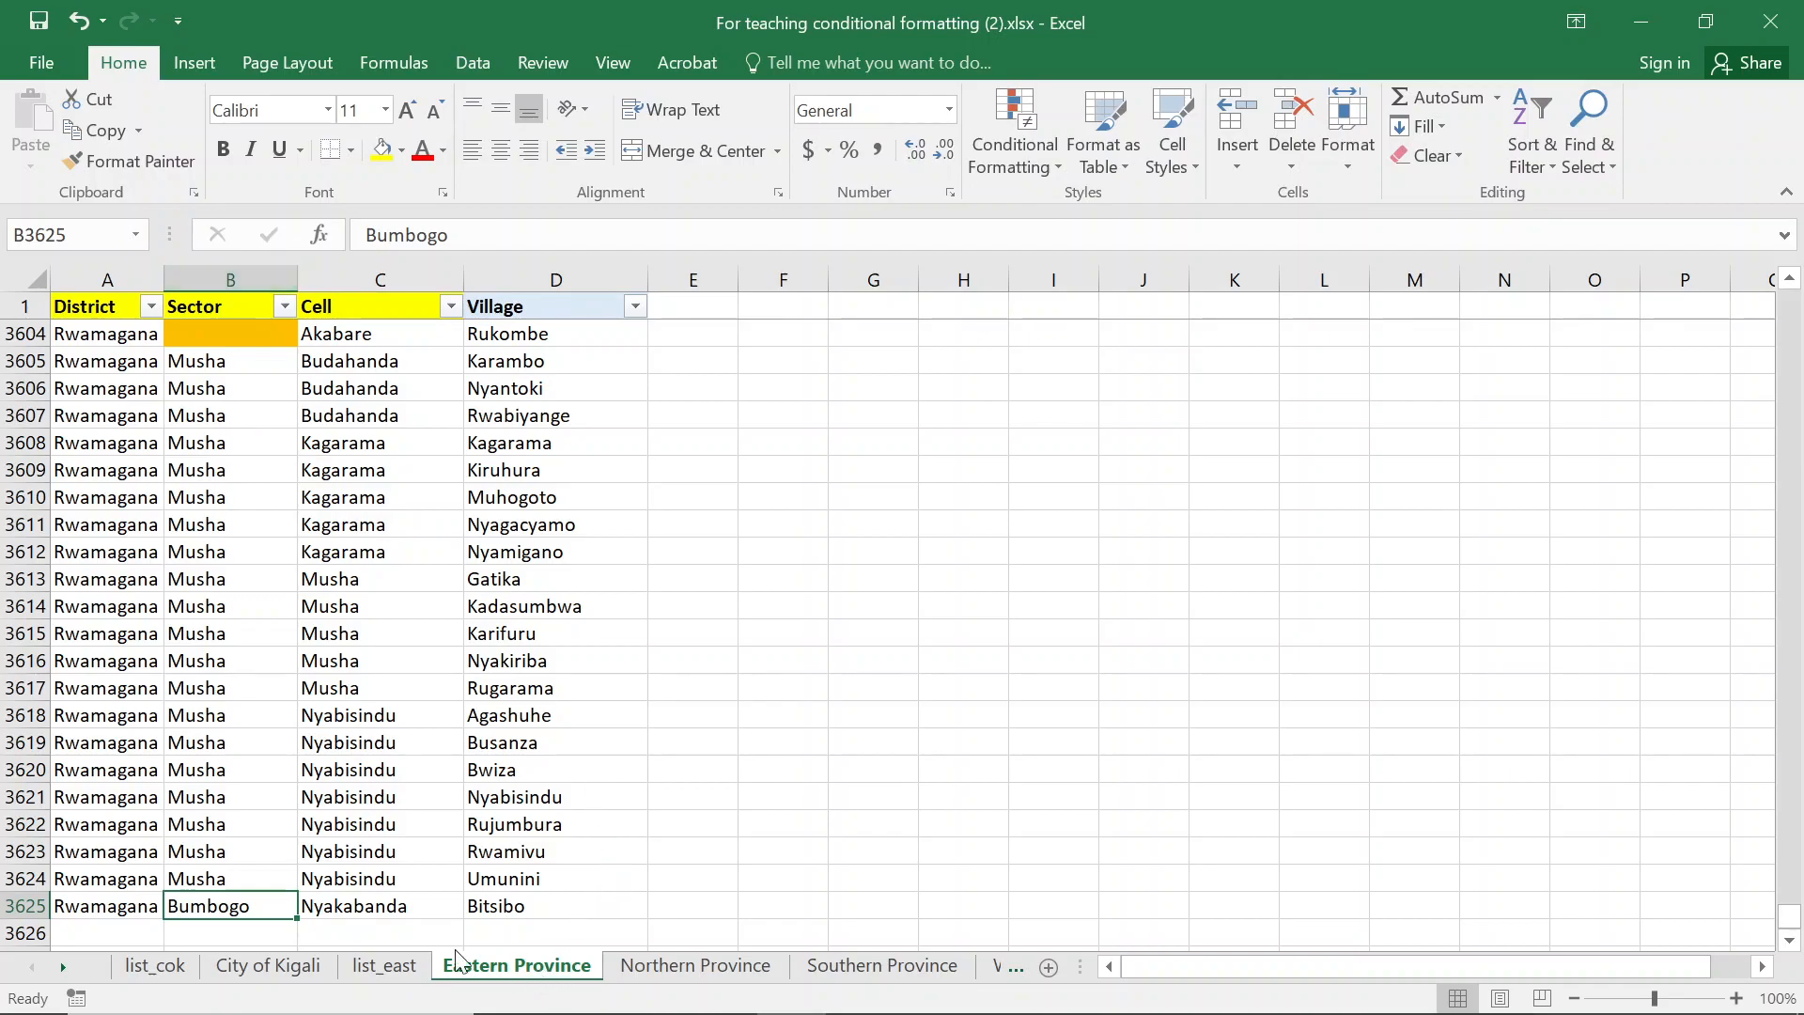
left_click(383, 153)
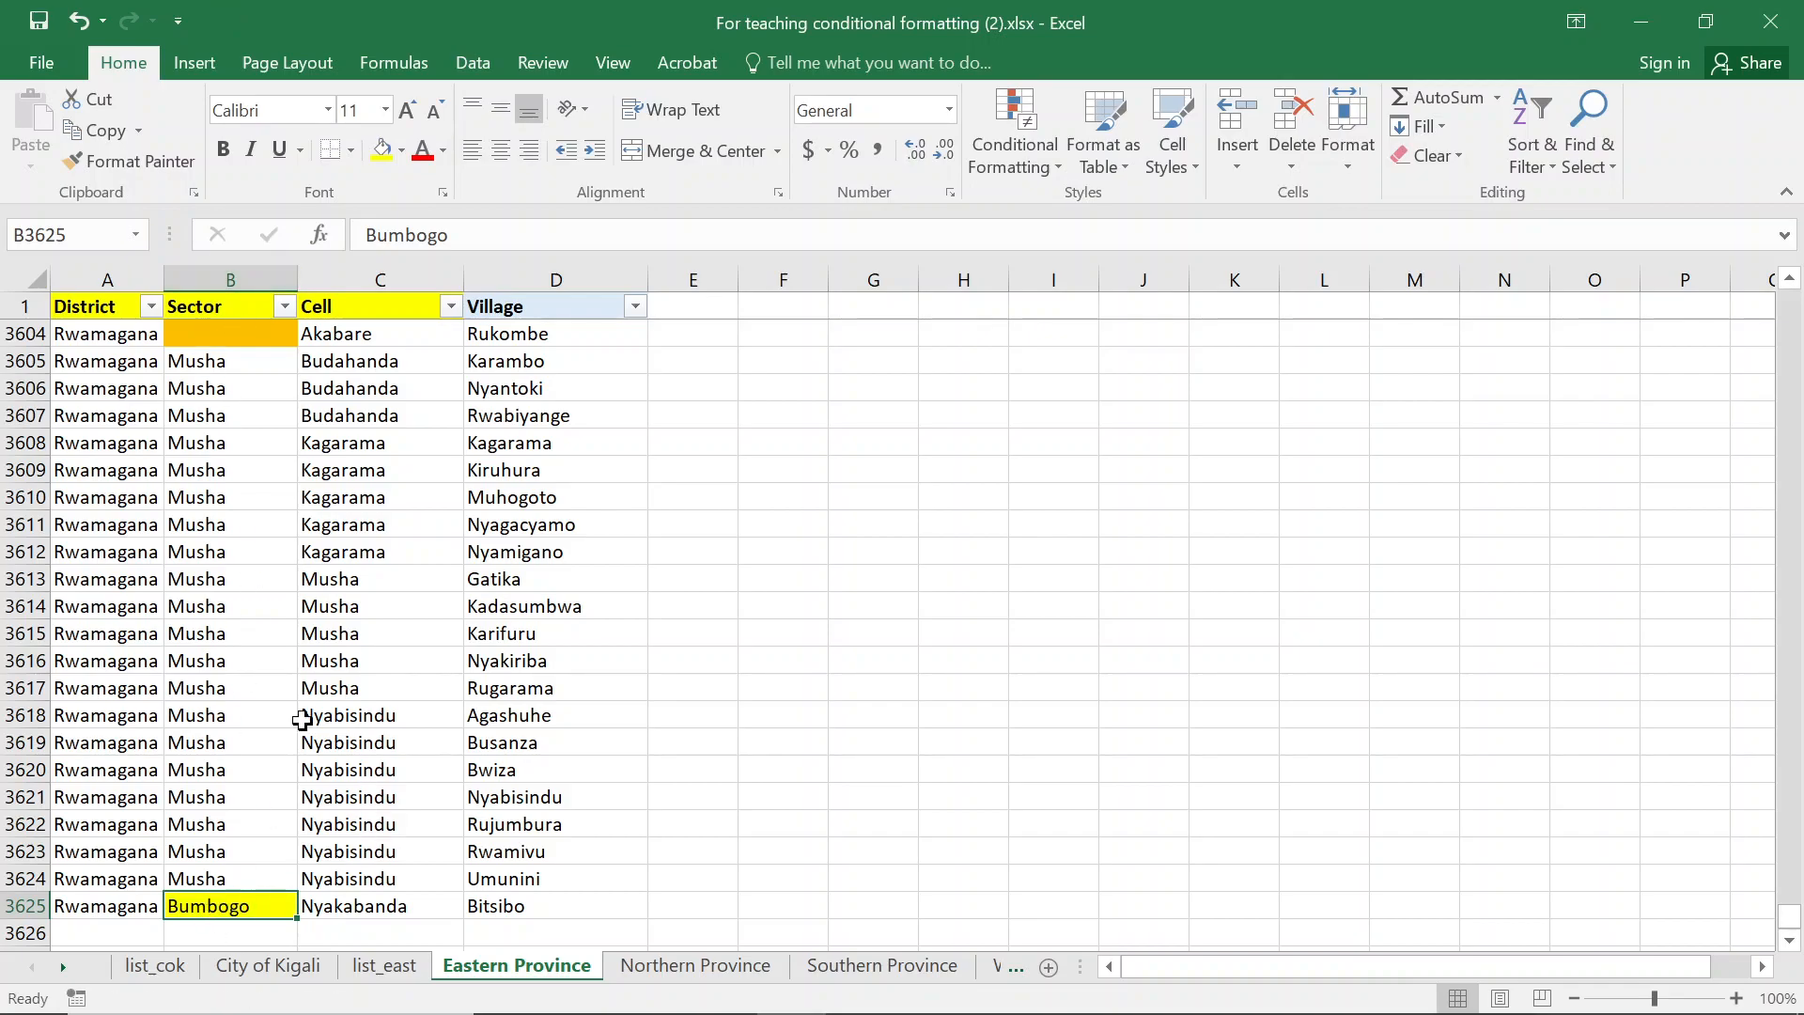
left_click(403, 155)
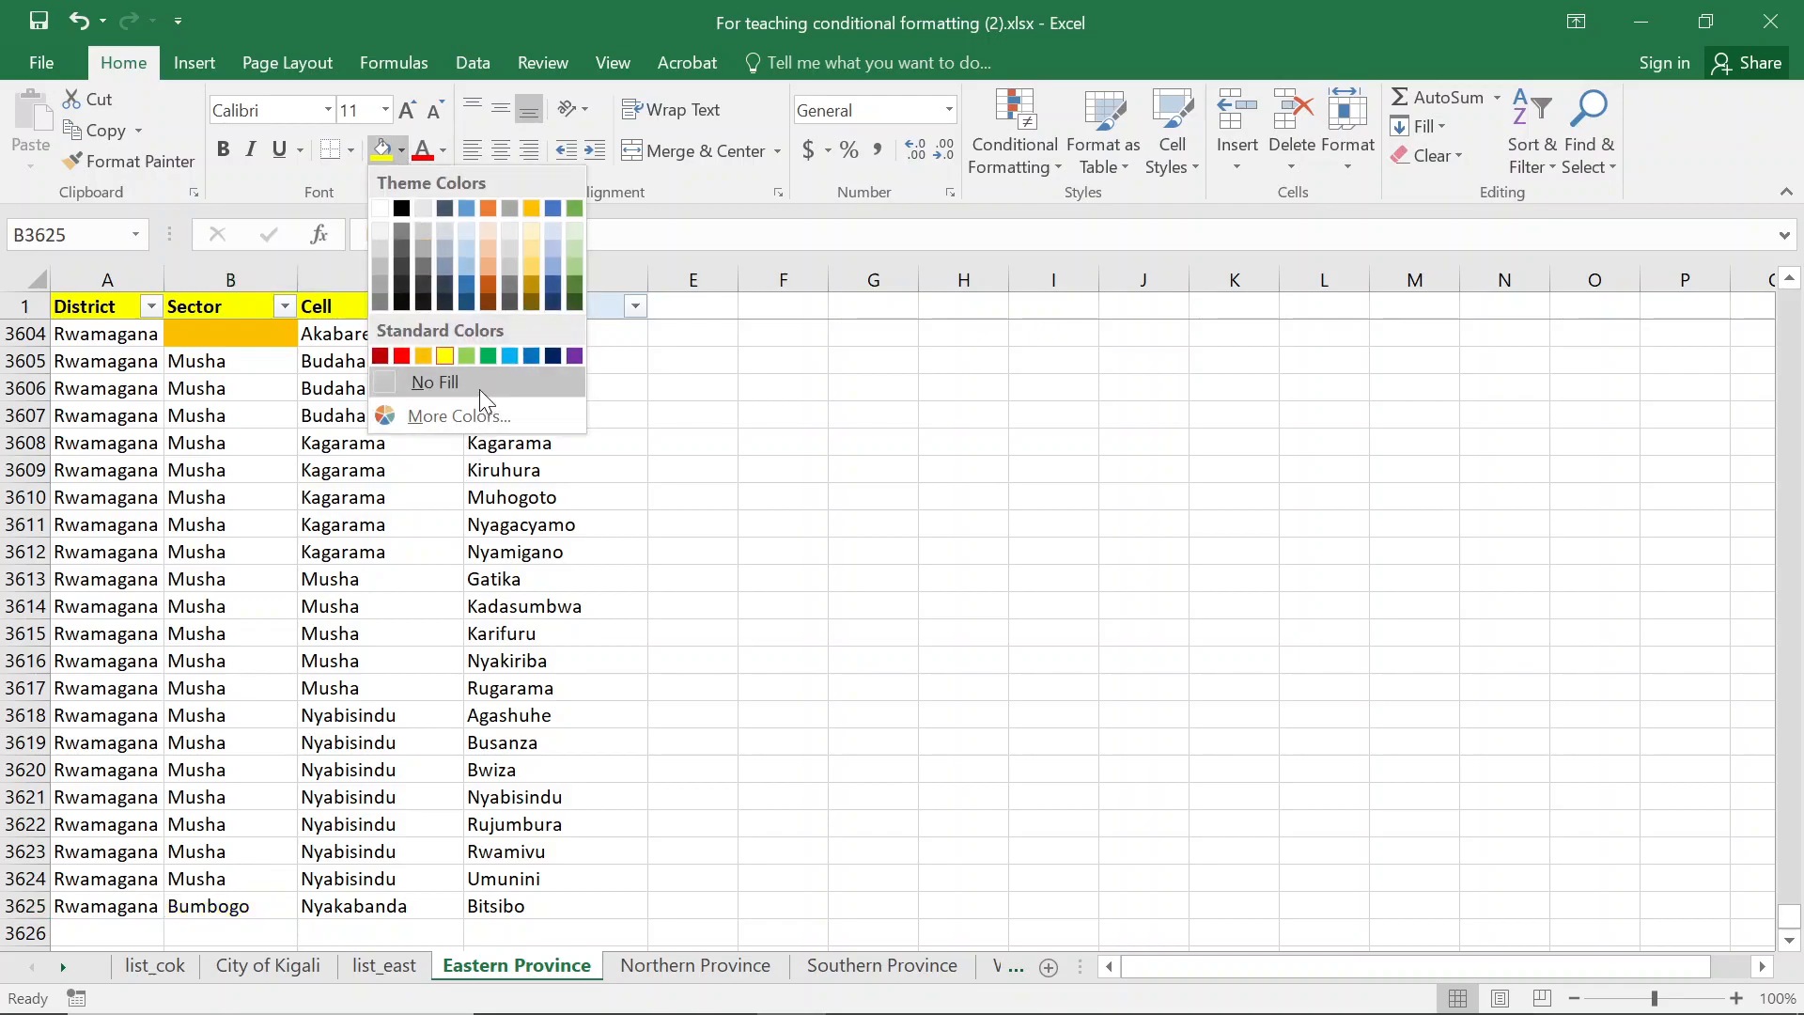
left_click(480, 389)
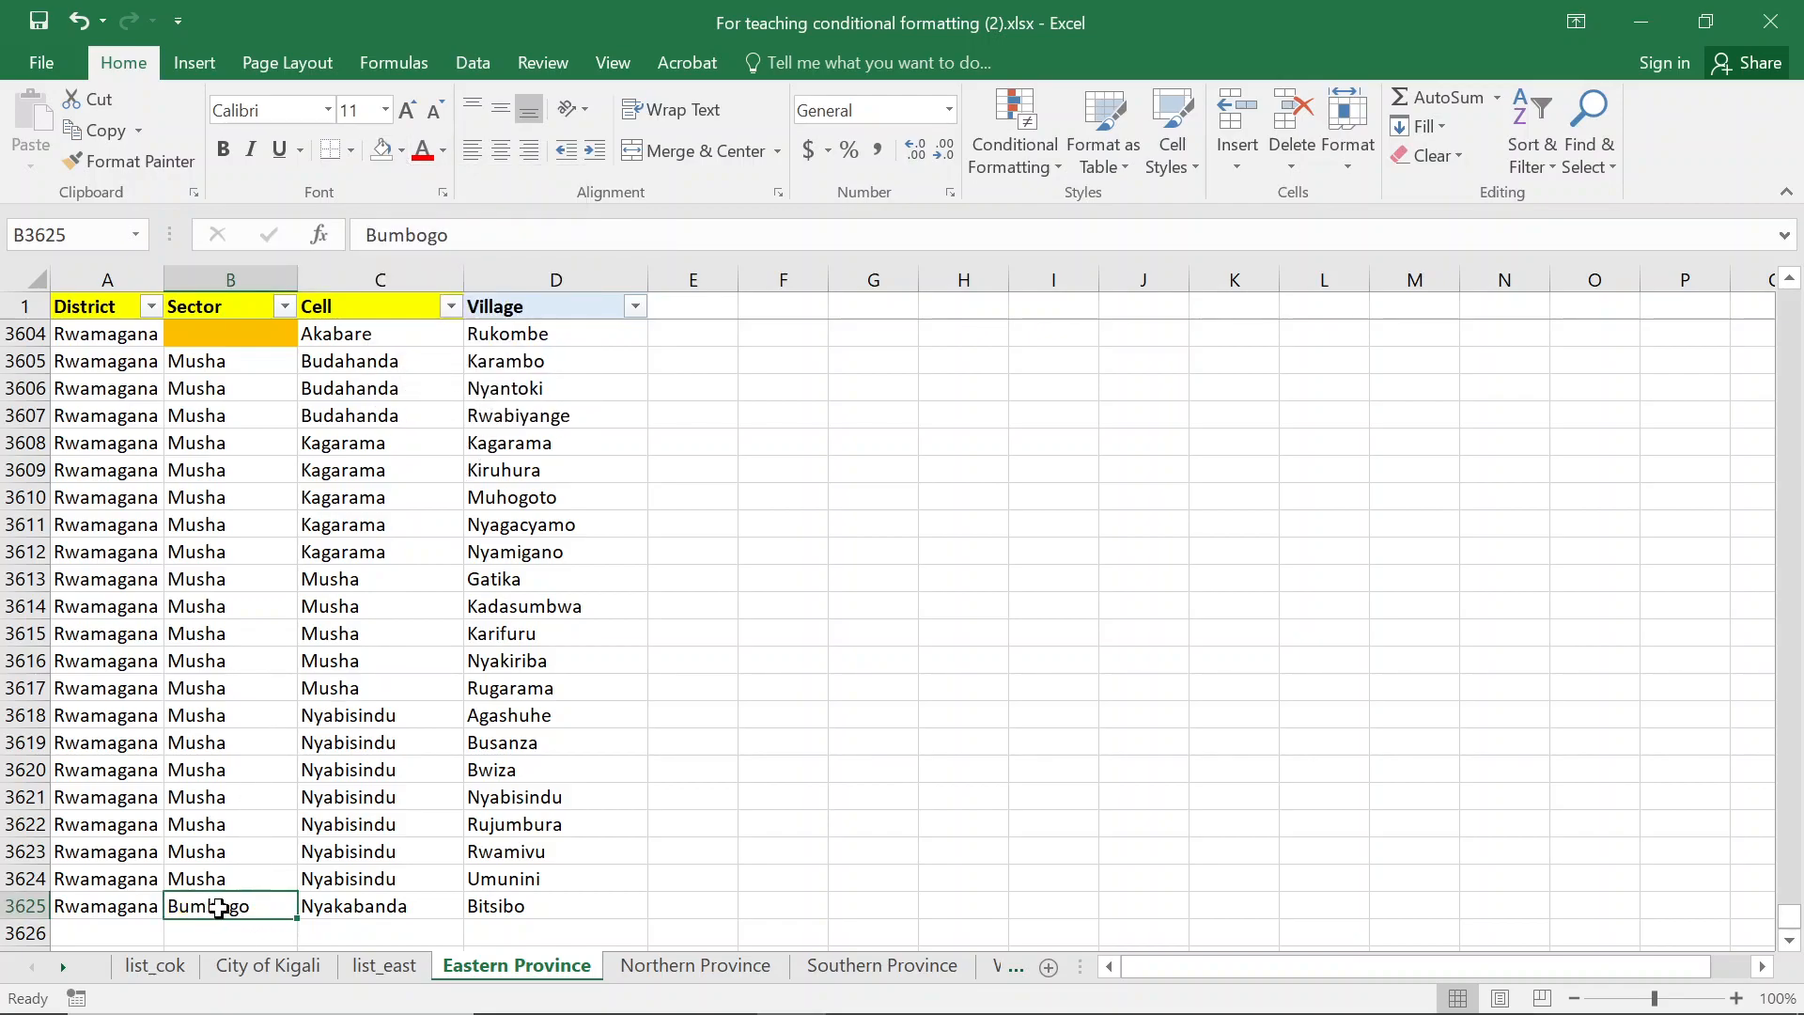
key("ctrl+c")
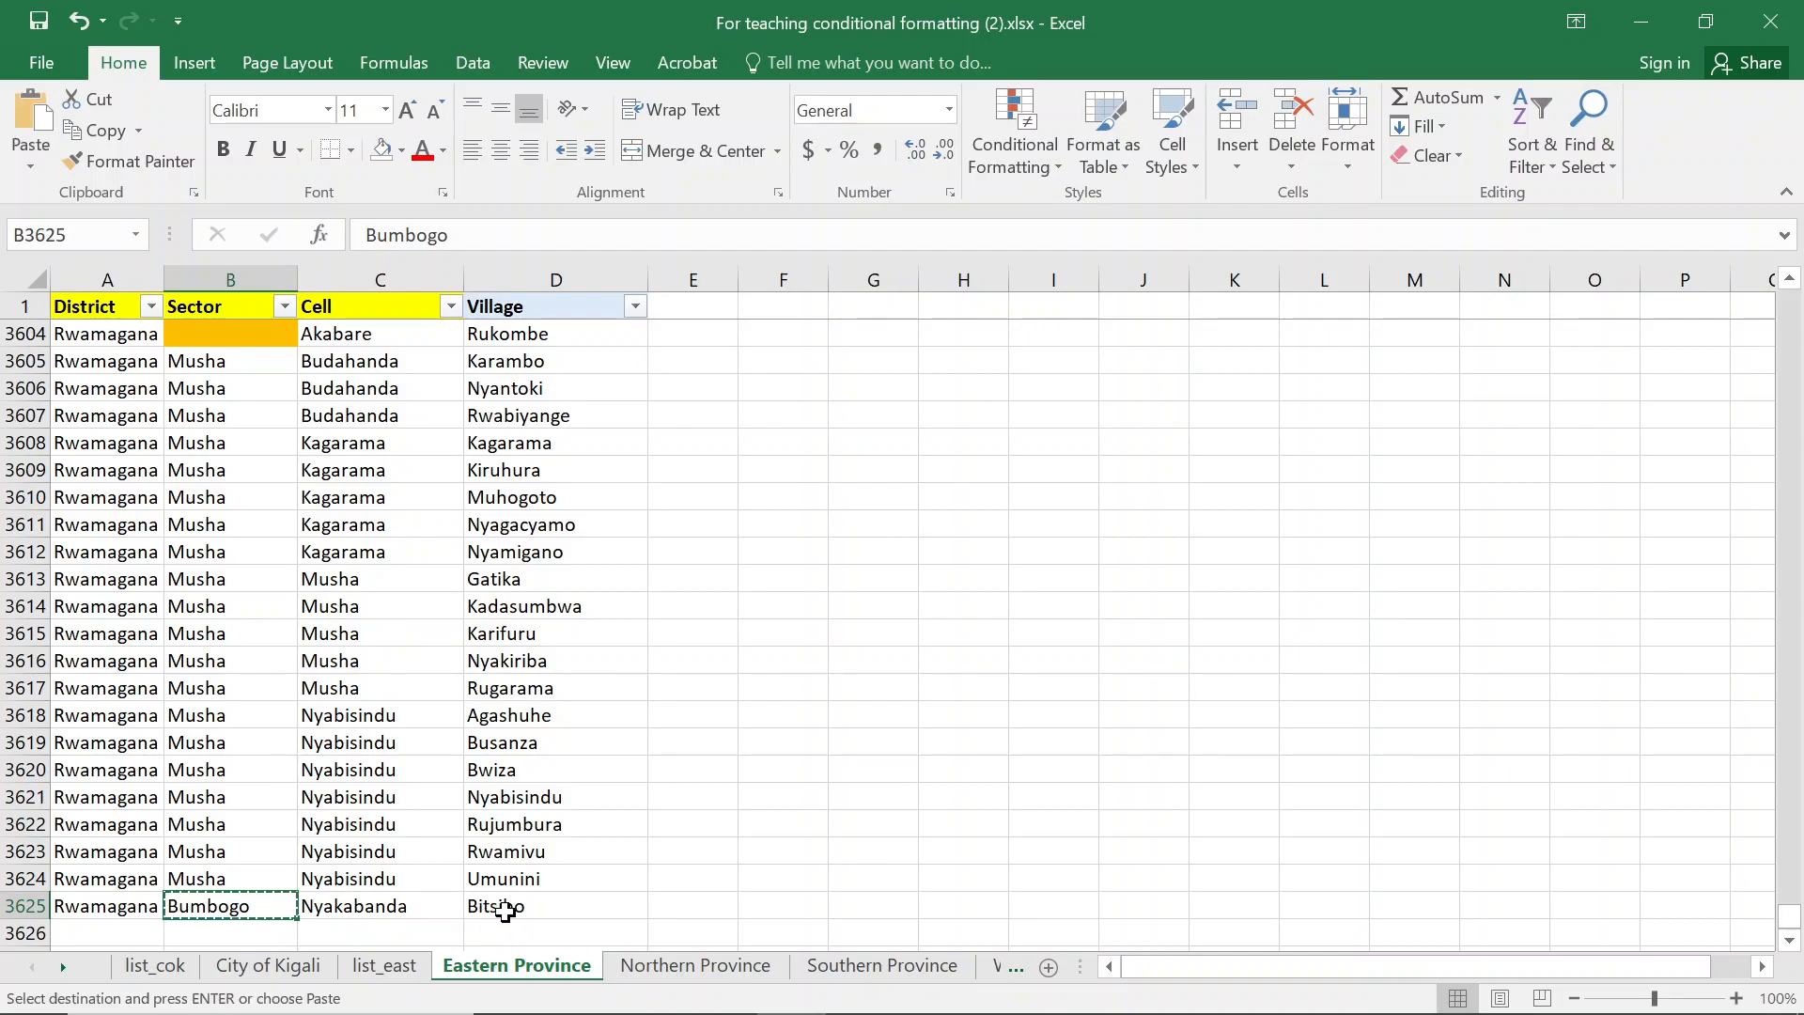
key("Escape")
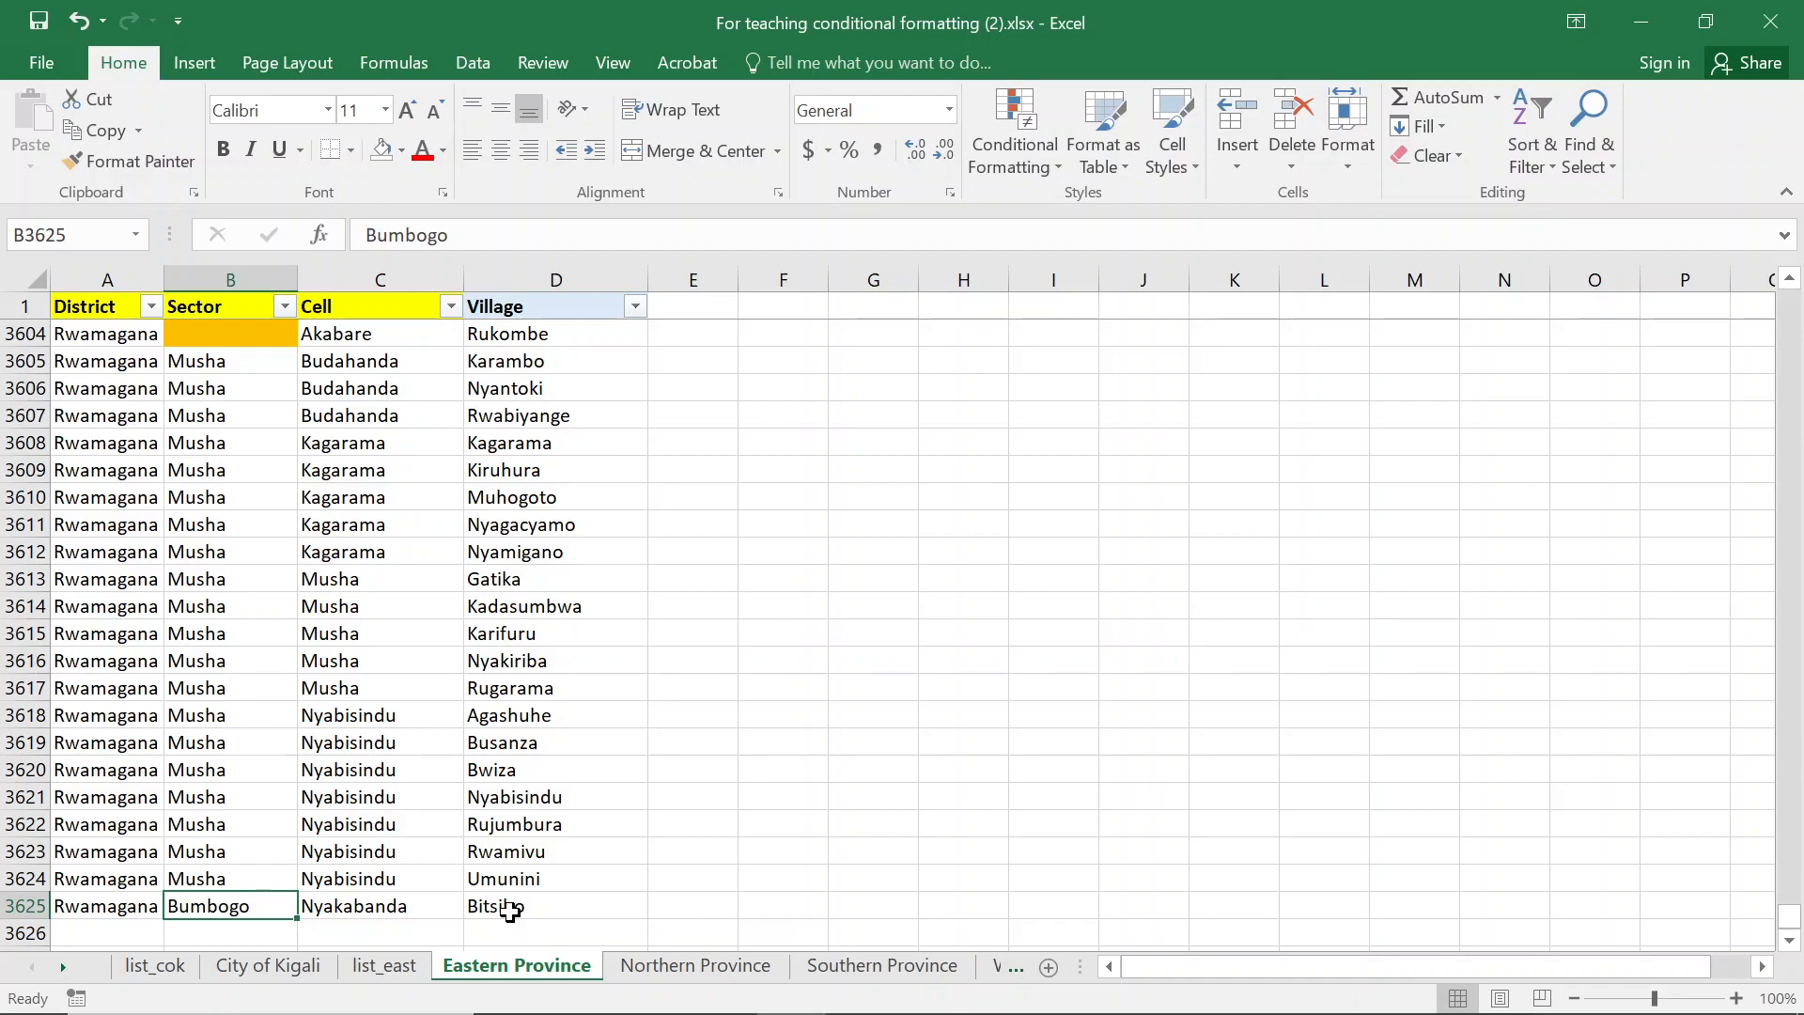
Test the Village rule by replacing the entry in D3625 with Bumbogo
left_click(533, 903)
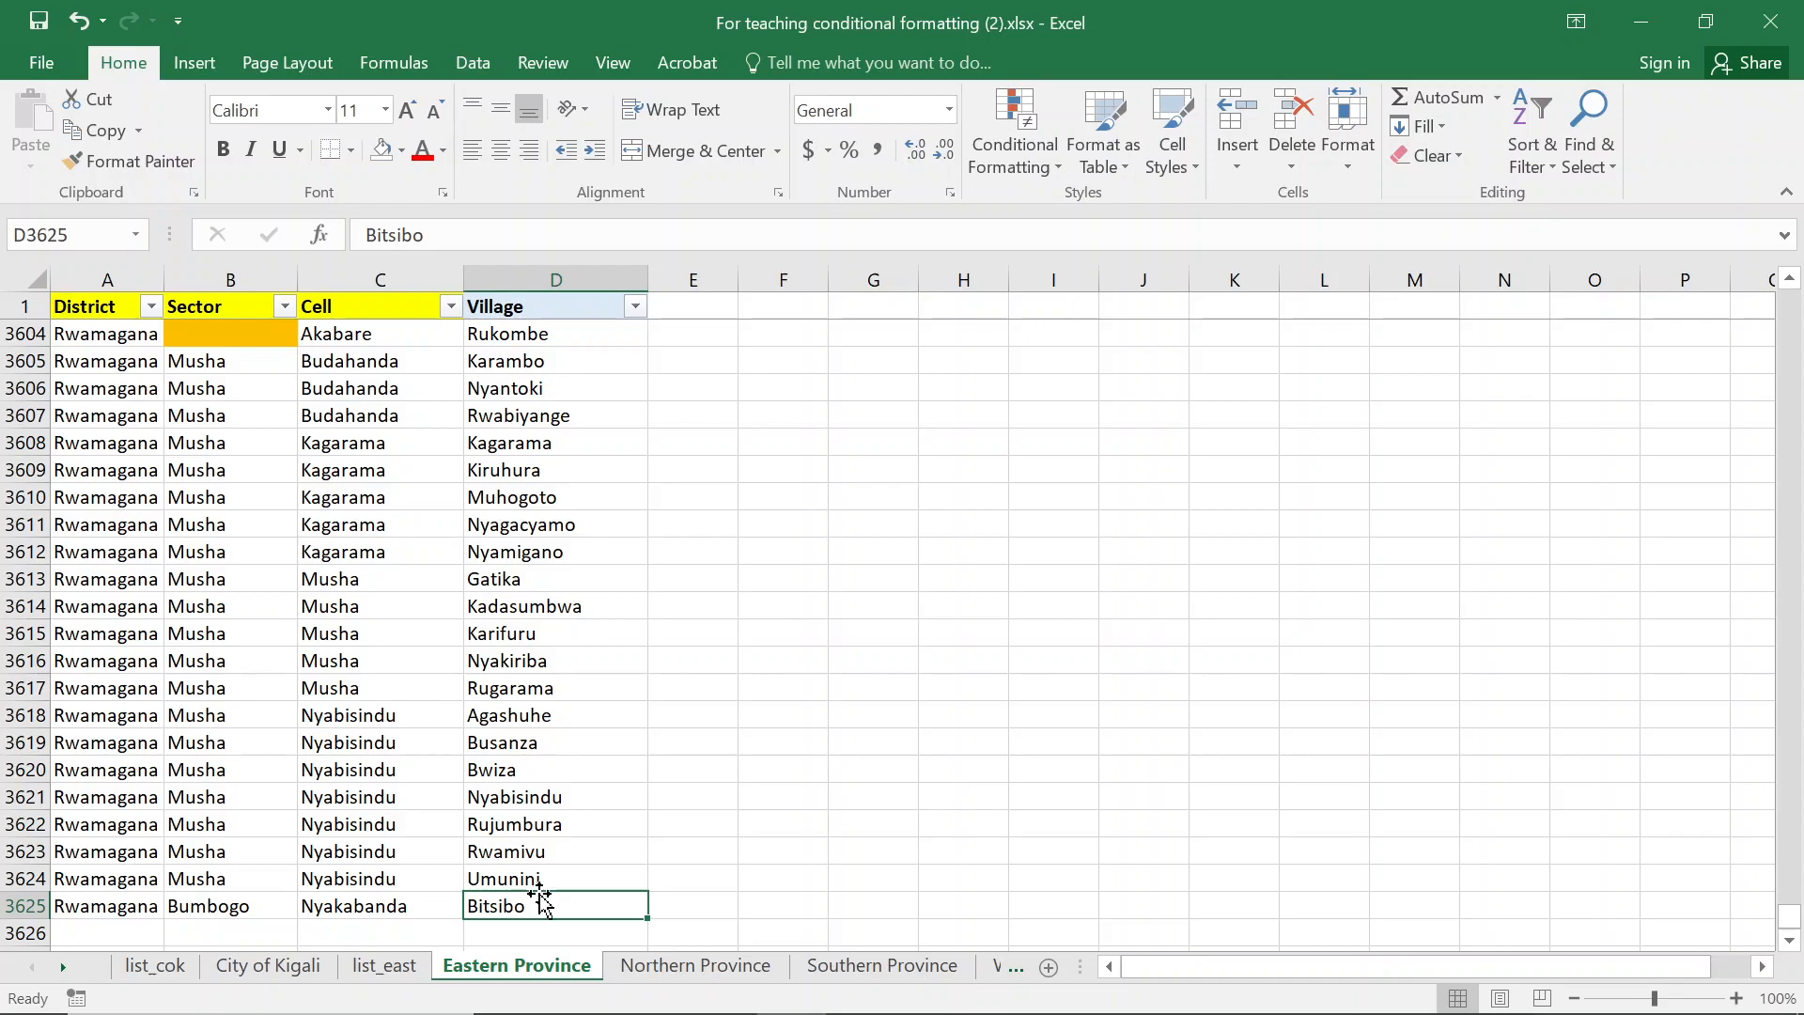
type("Bumbogo")
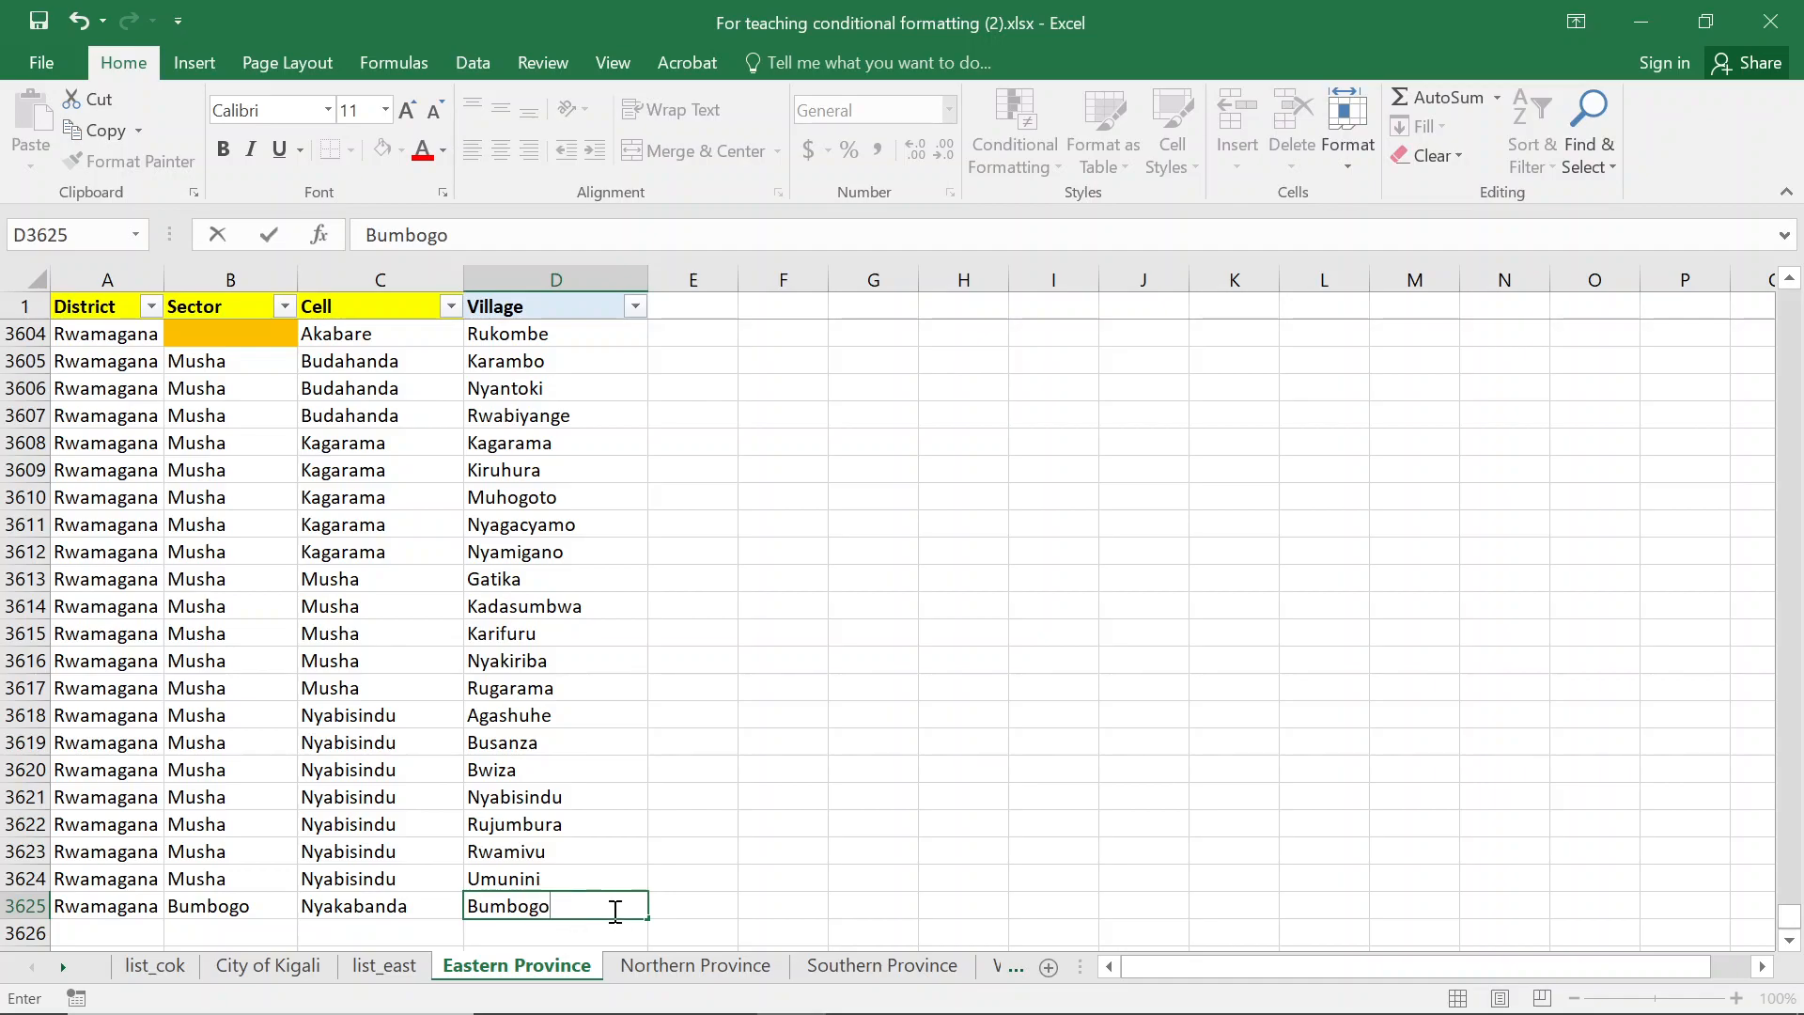
key("Return")
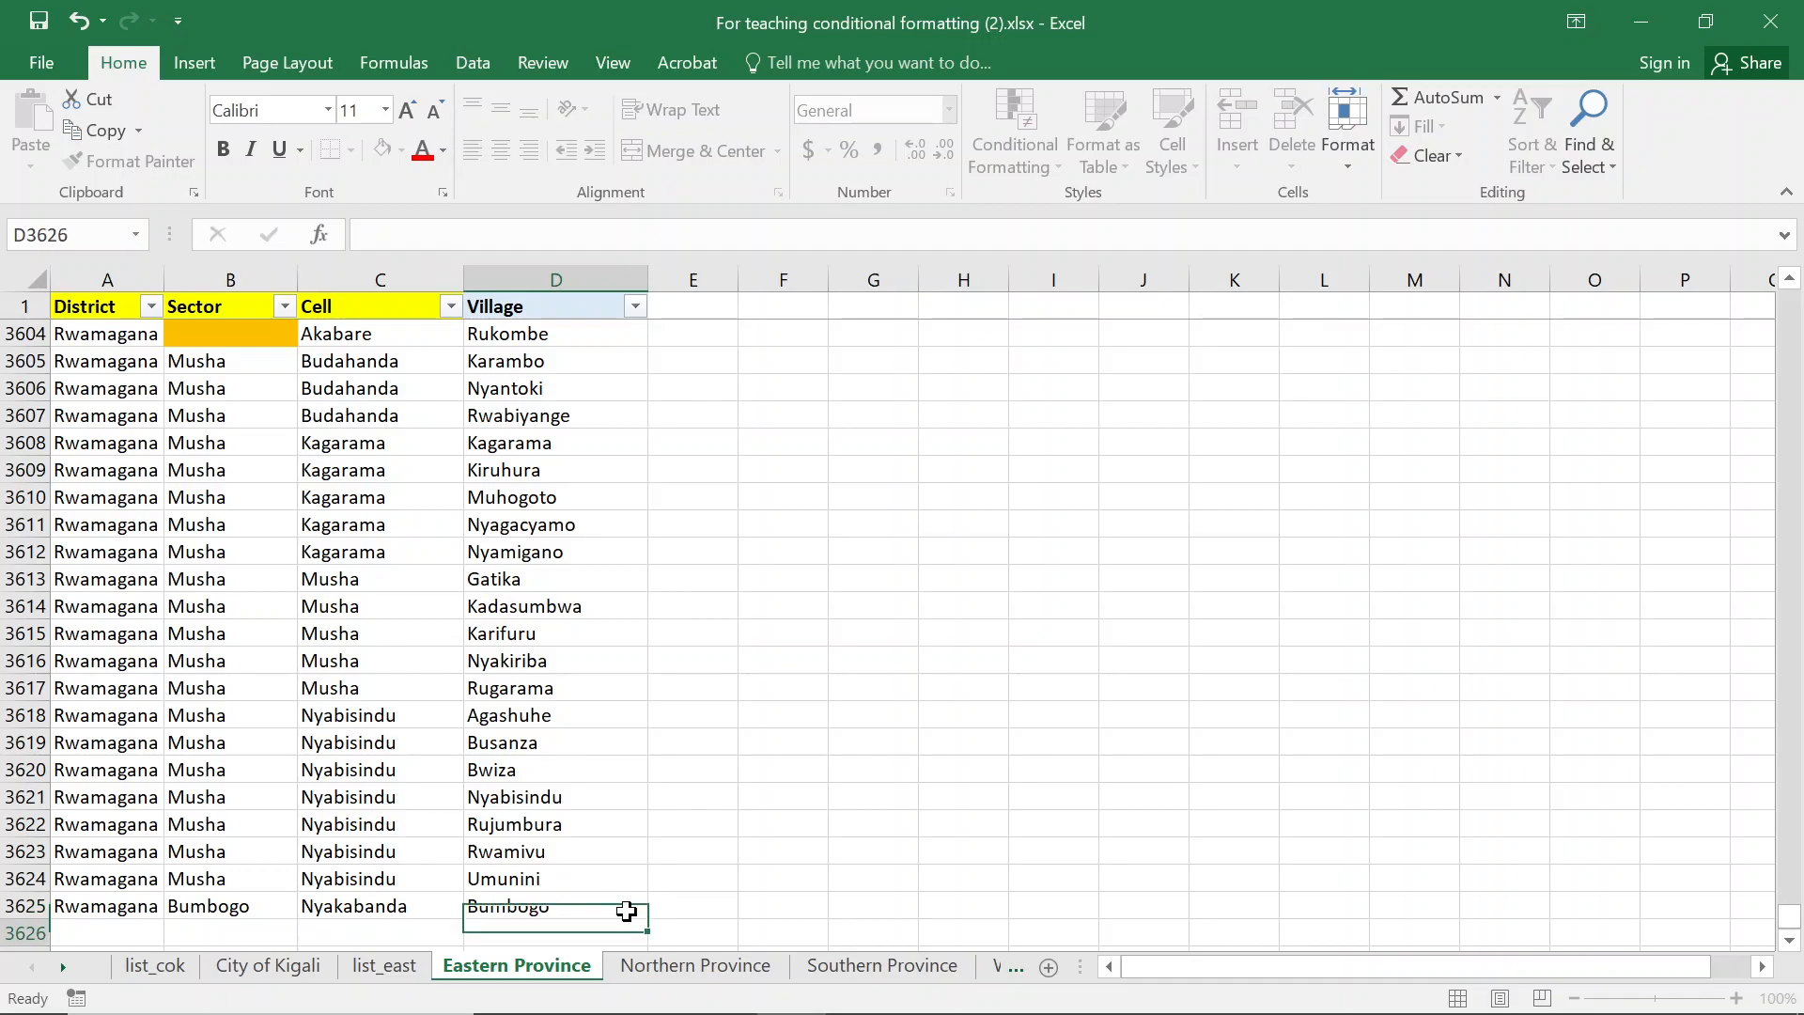
left_click(523, 912)
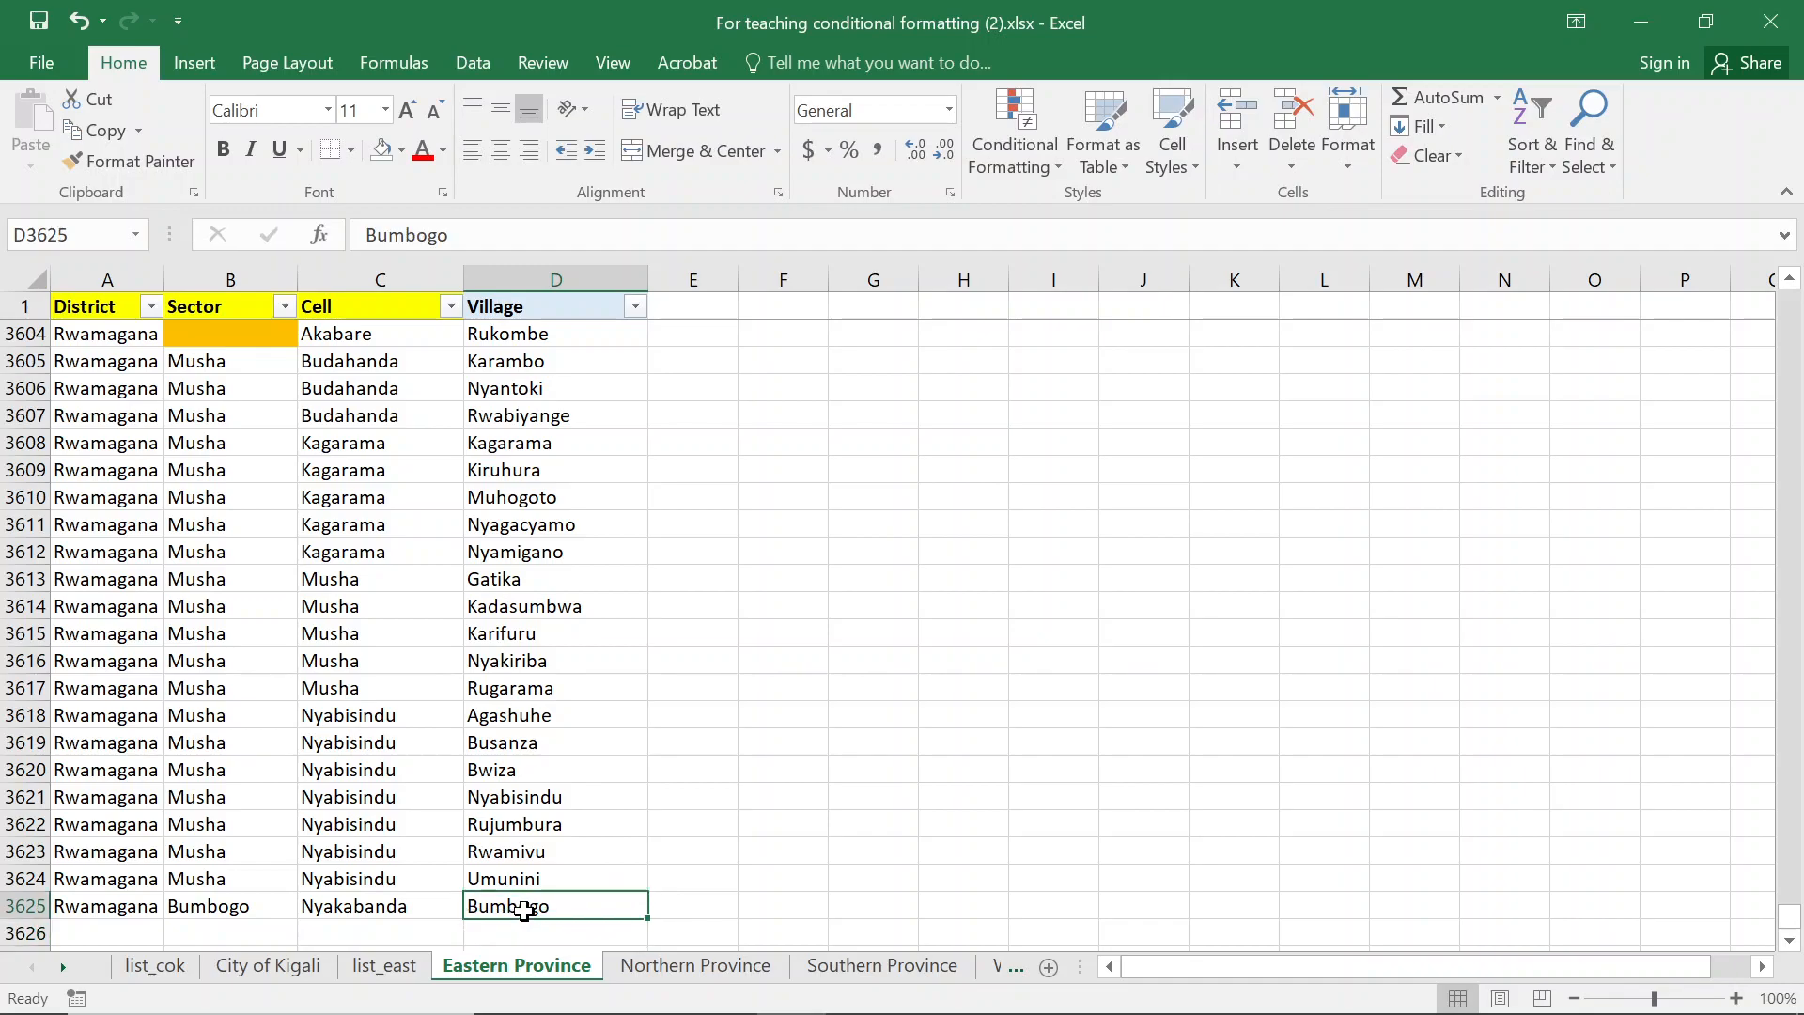
Search the whole village column D on list_east for "bumbog"
left_click(374, 966)
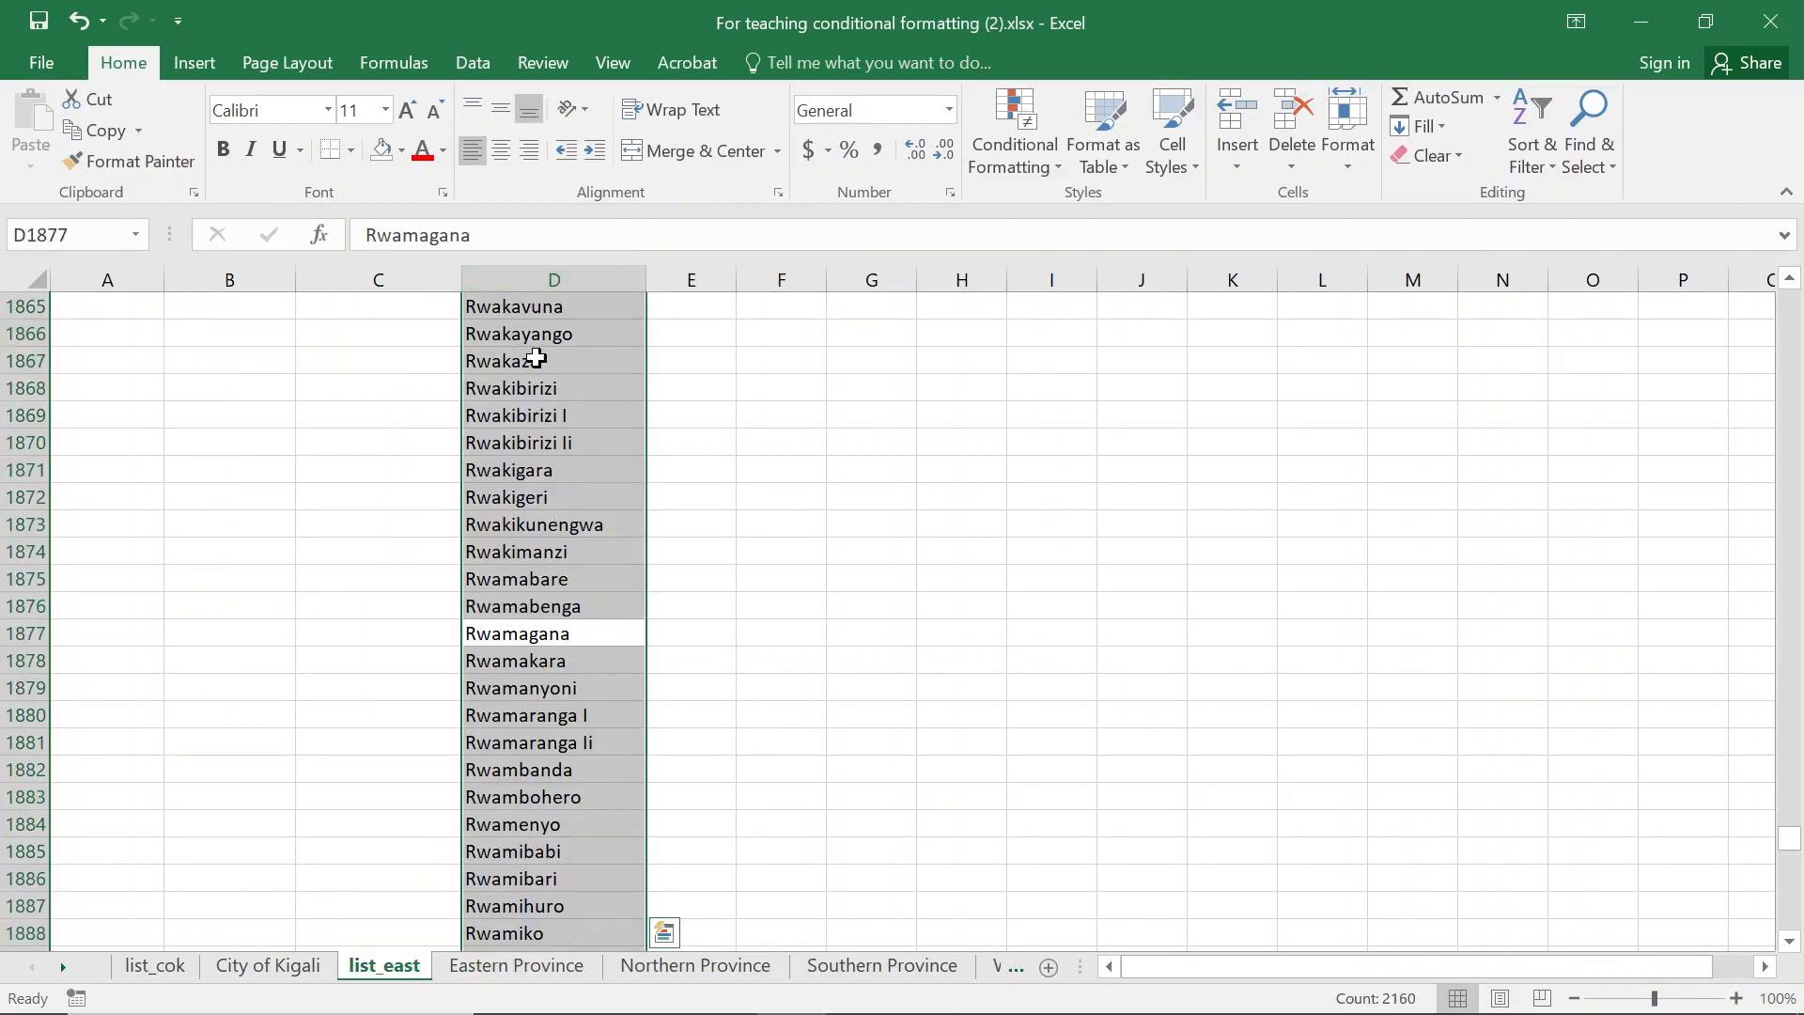
left_click(539, 388)
left_click(541, 272)
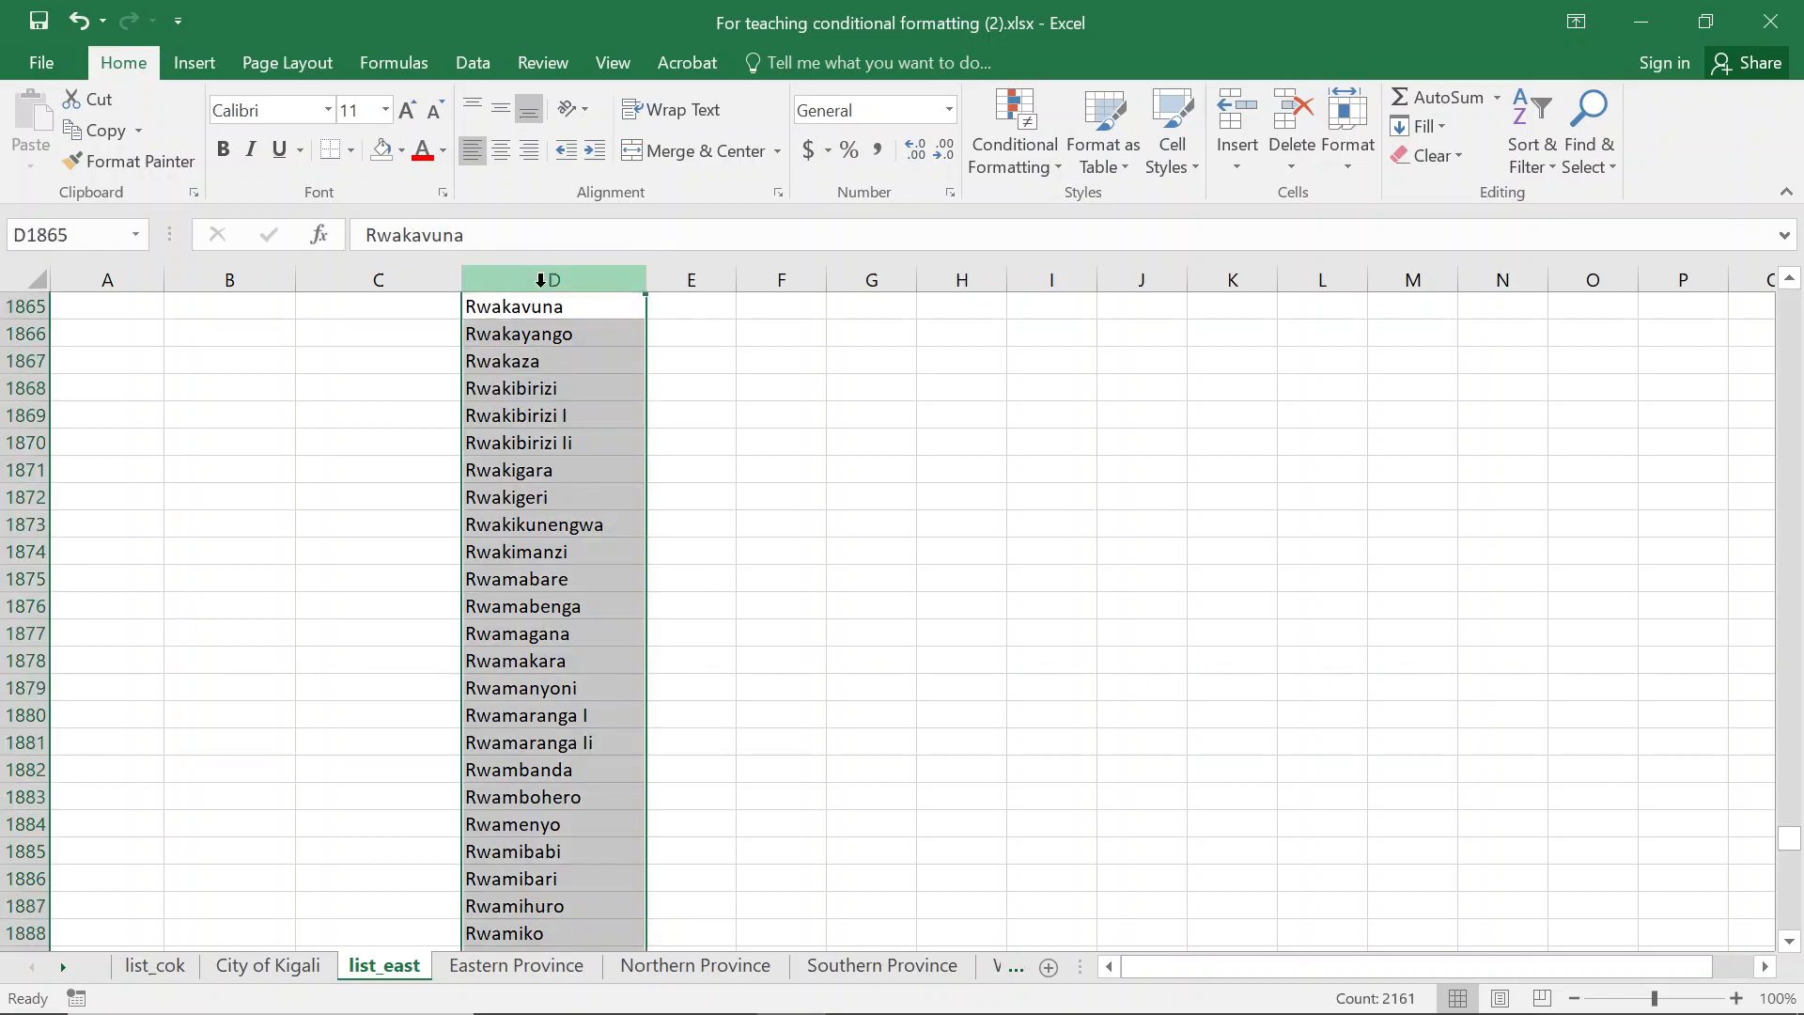
key("ctrl+f")
type("bumbog")
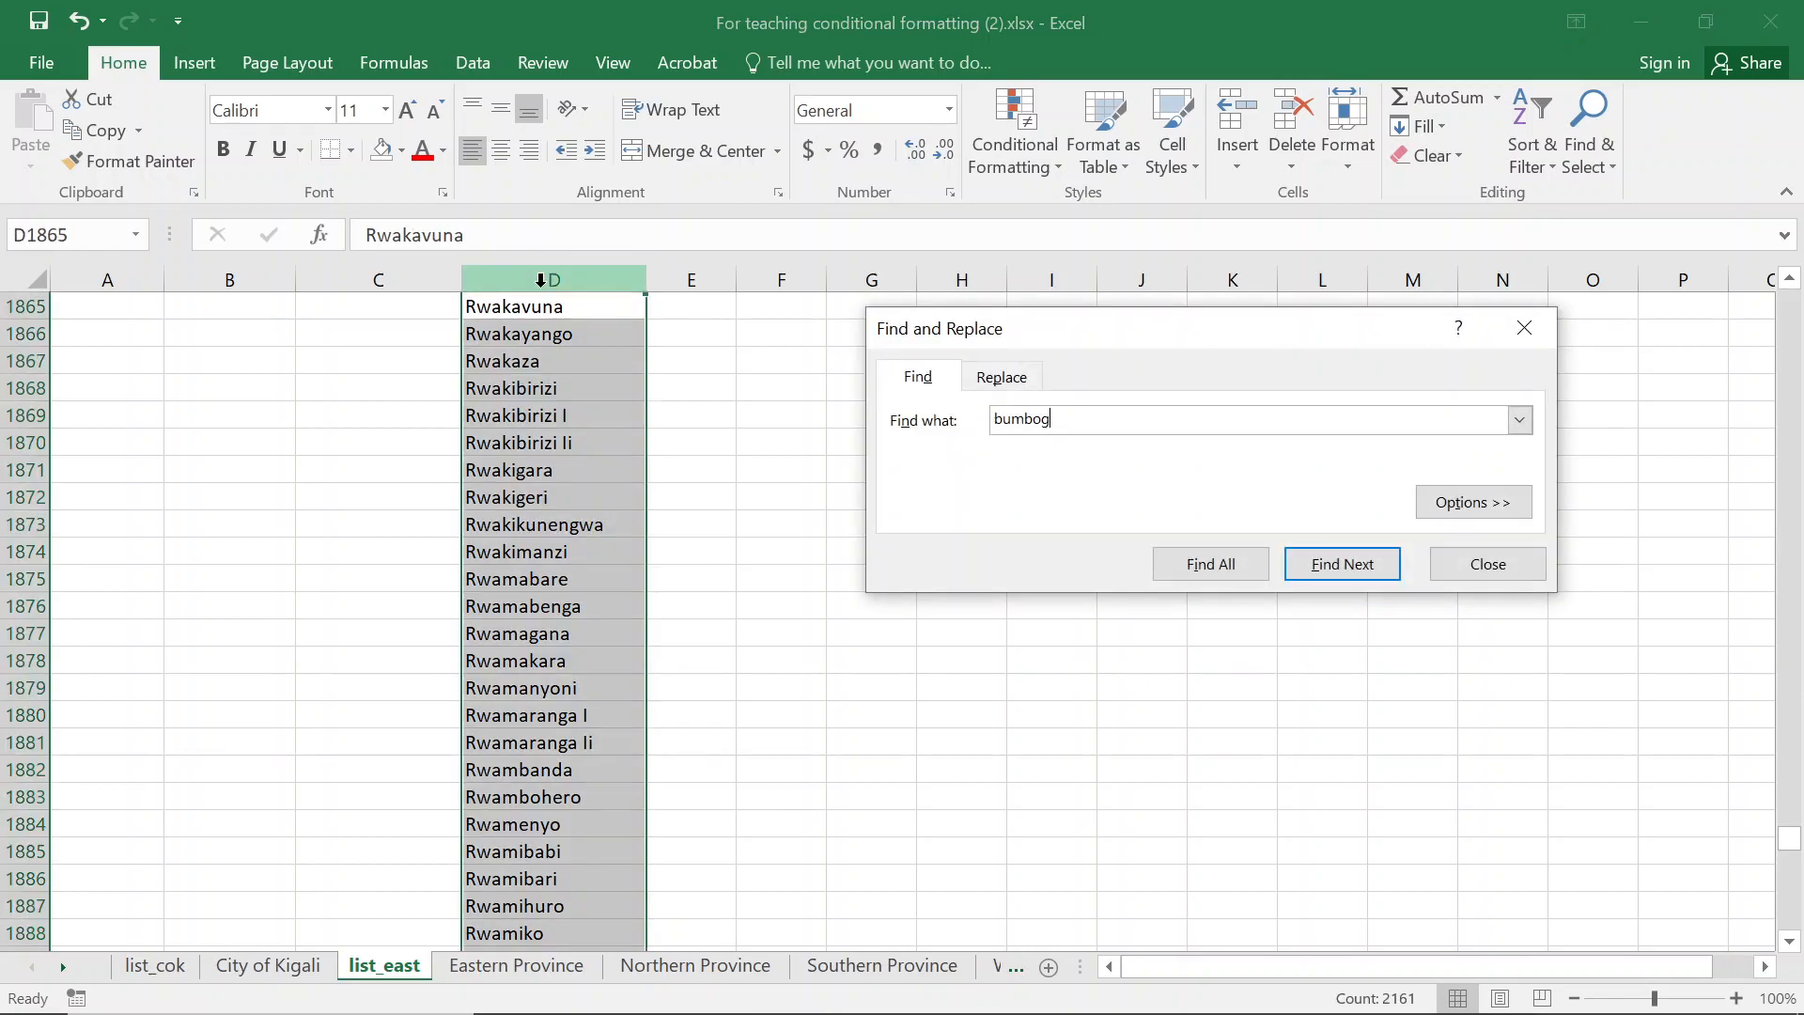
key("Return")
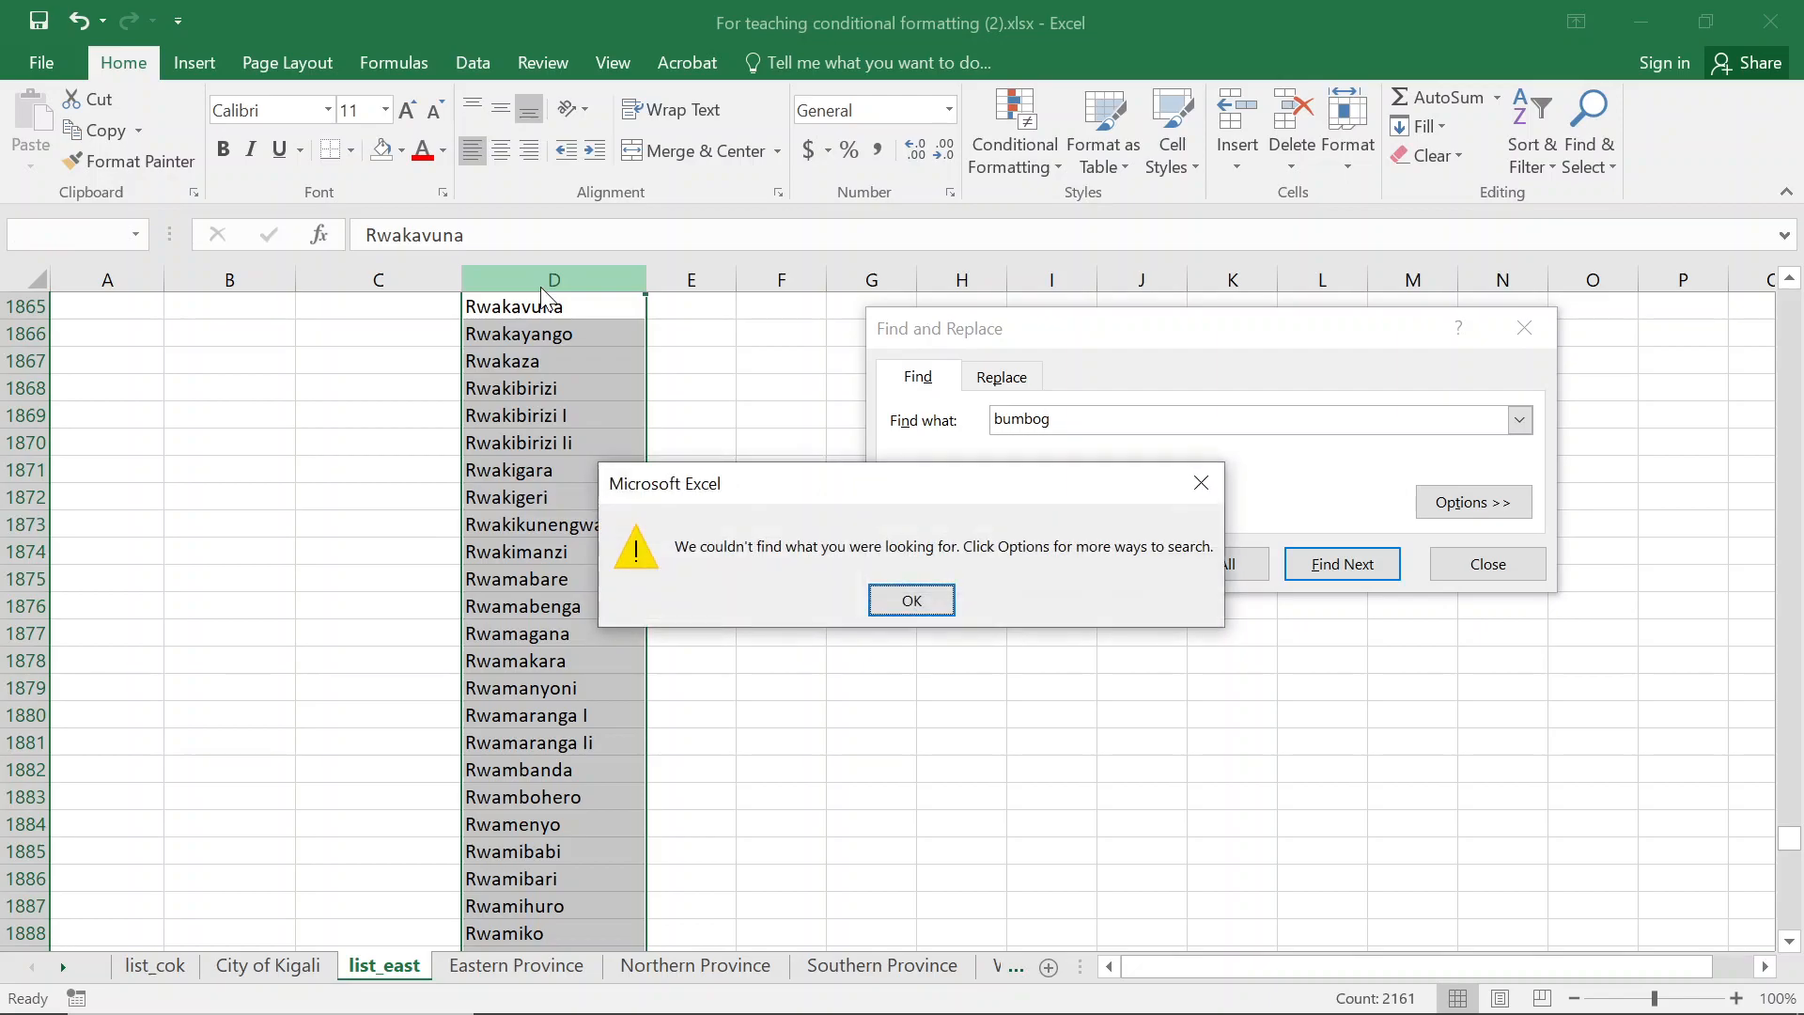
key("Return")
key("Escape")
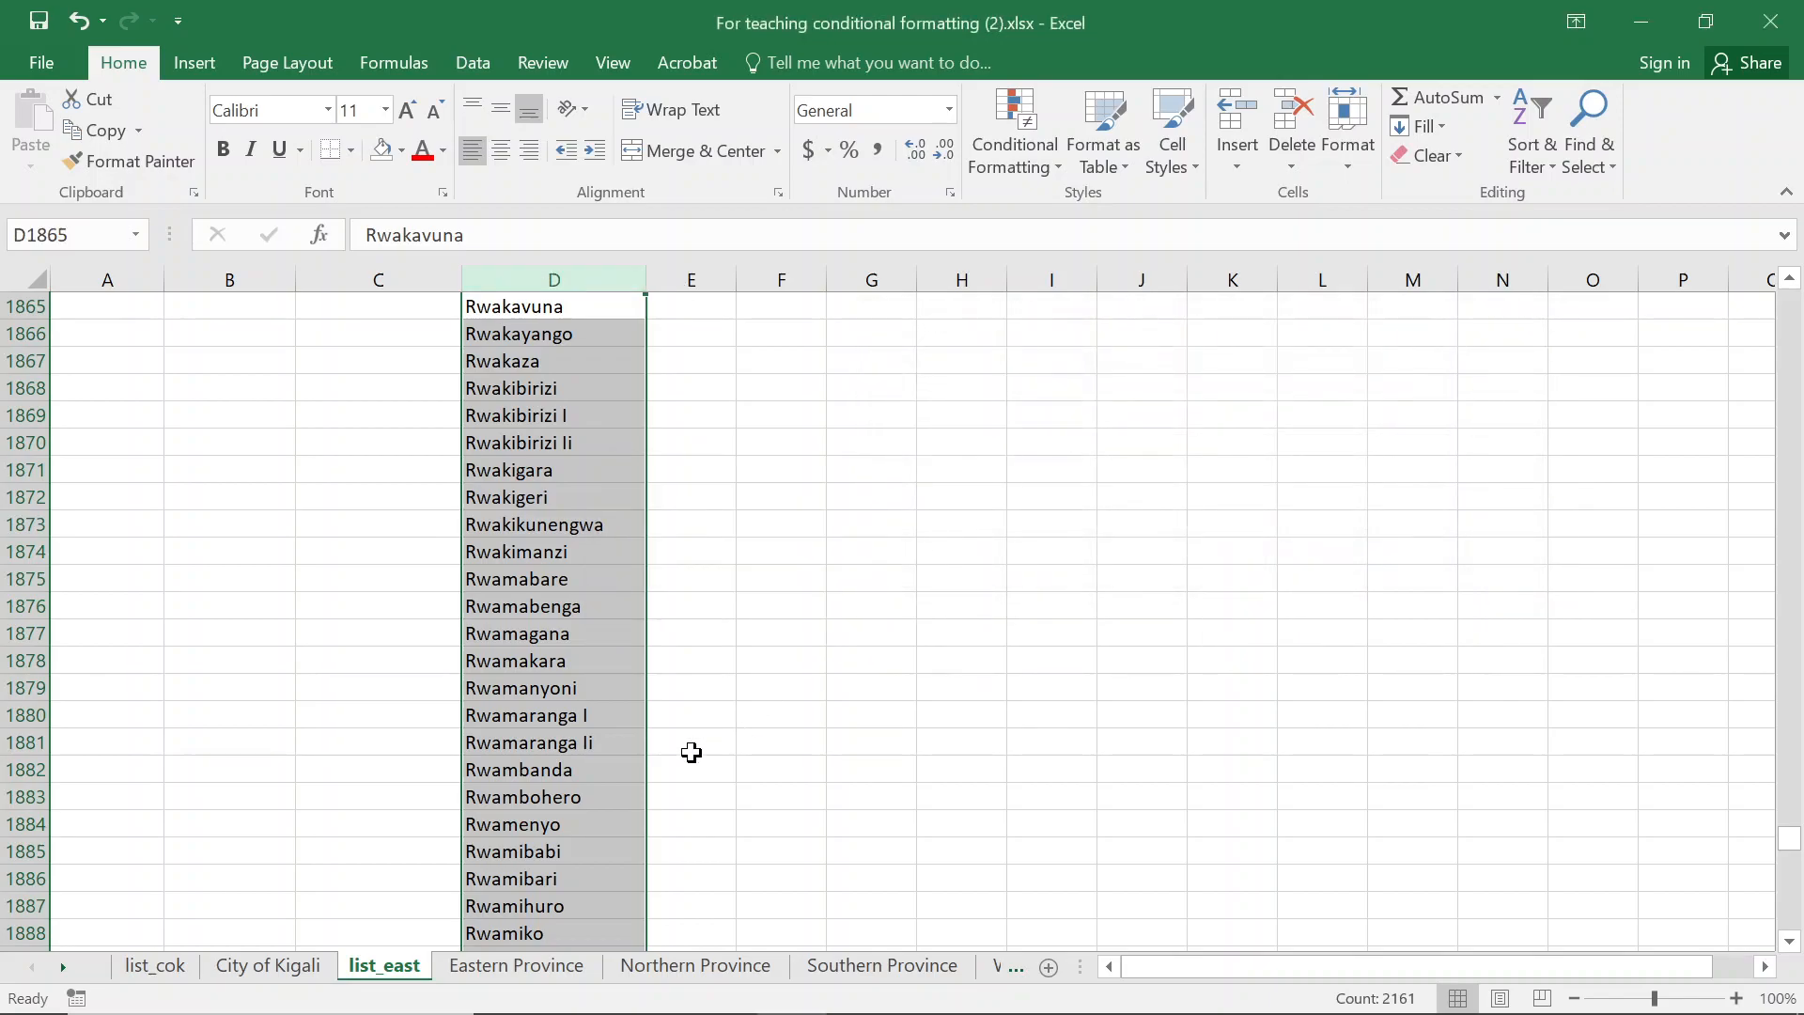
Replace the entry in D3625 on Eastern Province with "birasa" to test the Village rule
left_click(516, 965)
scroll(564, 693, "up", 5)
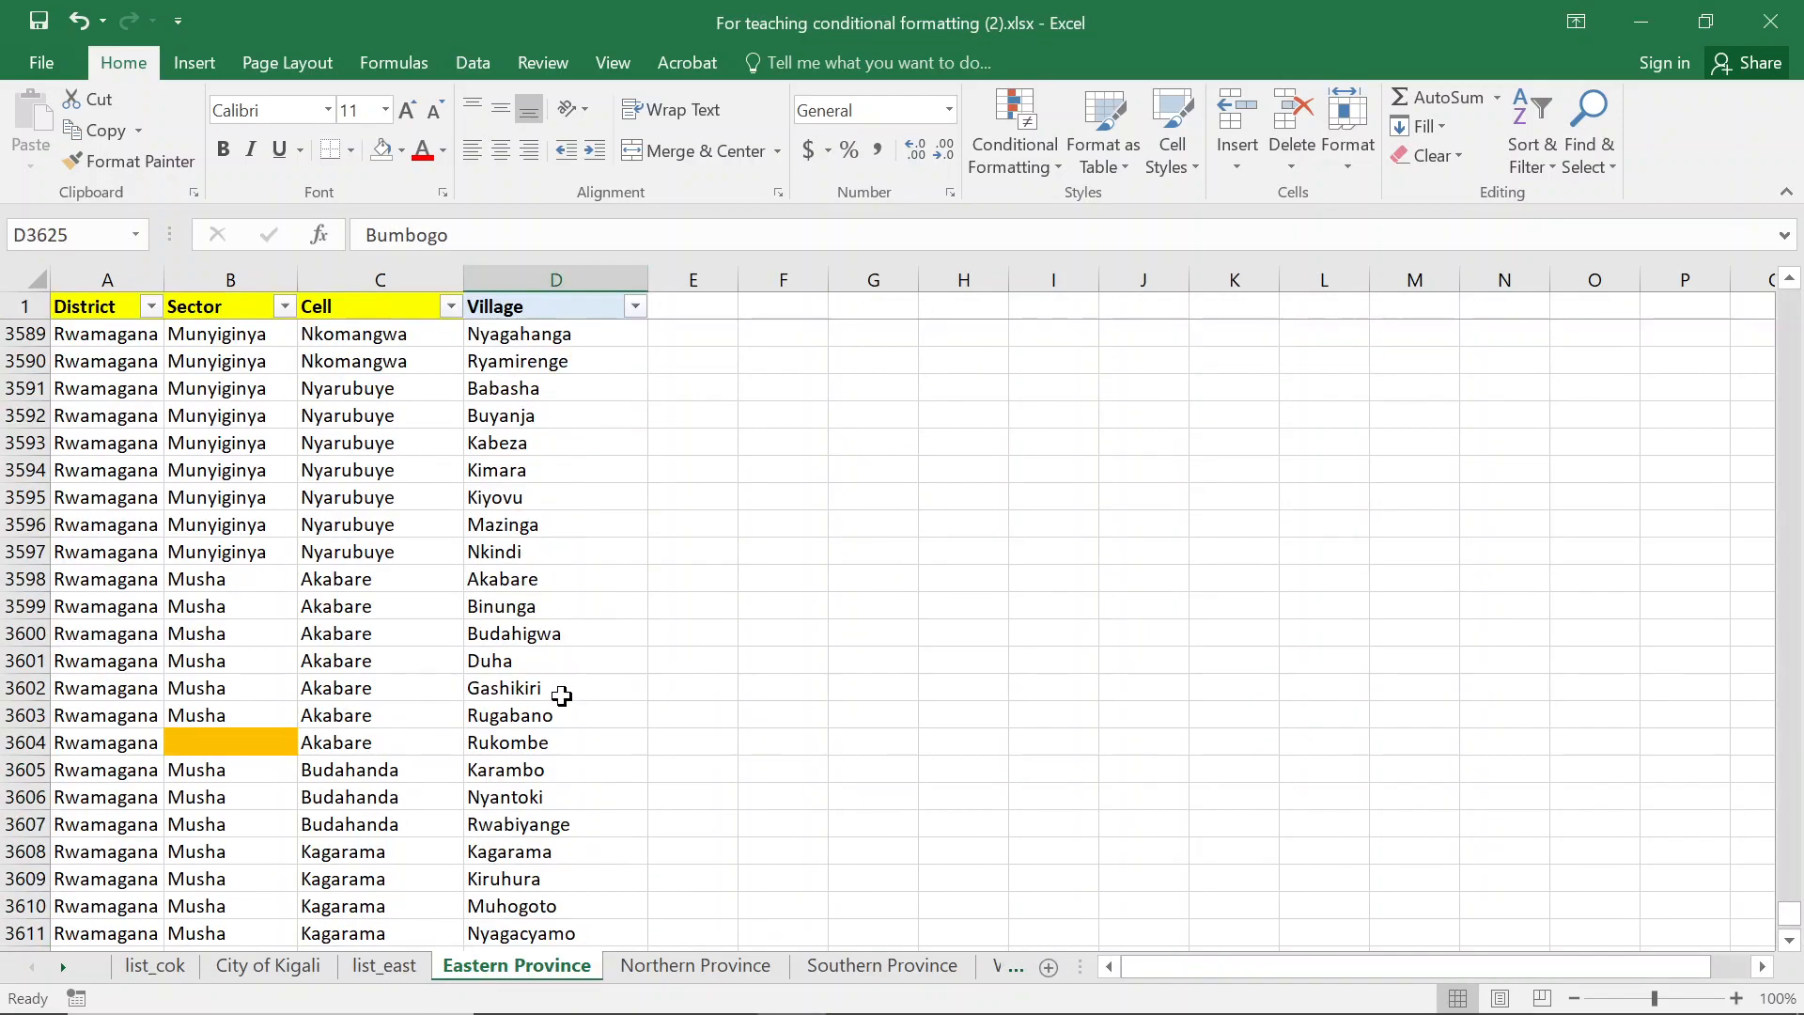
scroll(557, 658, "down", 4)
scroll(559, 822, "down", 4)
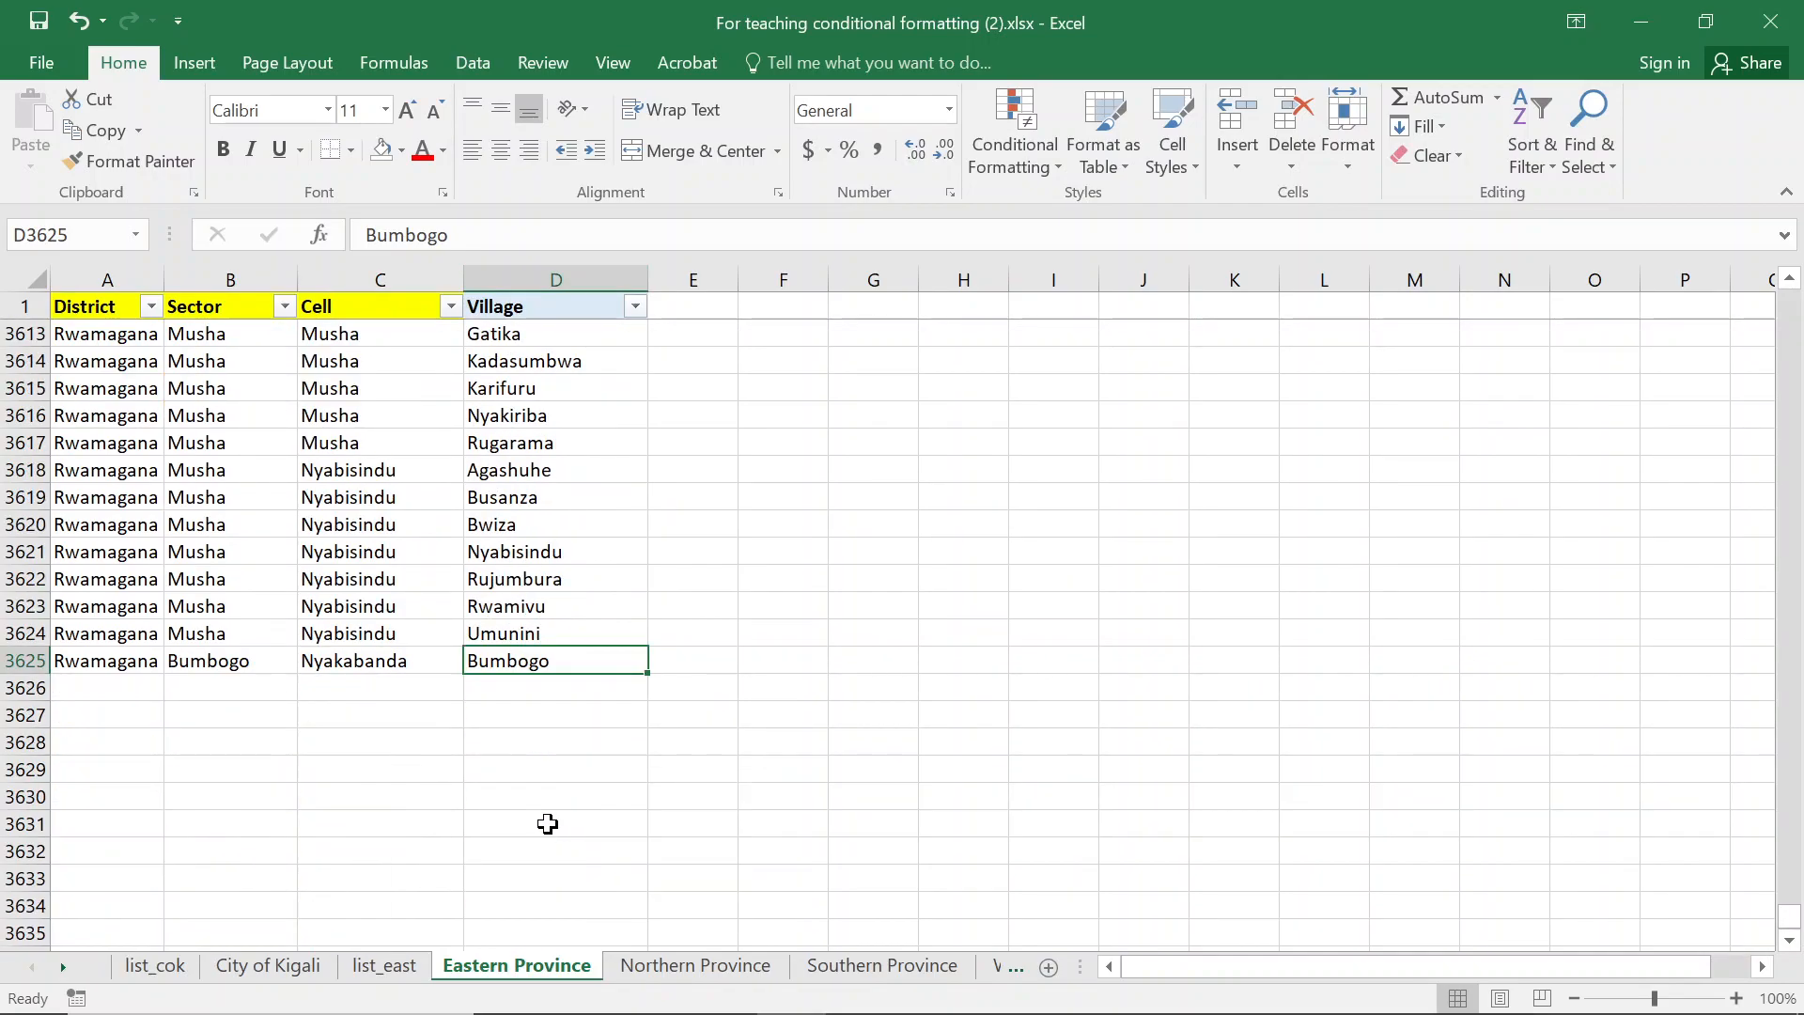
type("birasa")
key("Return")
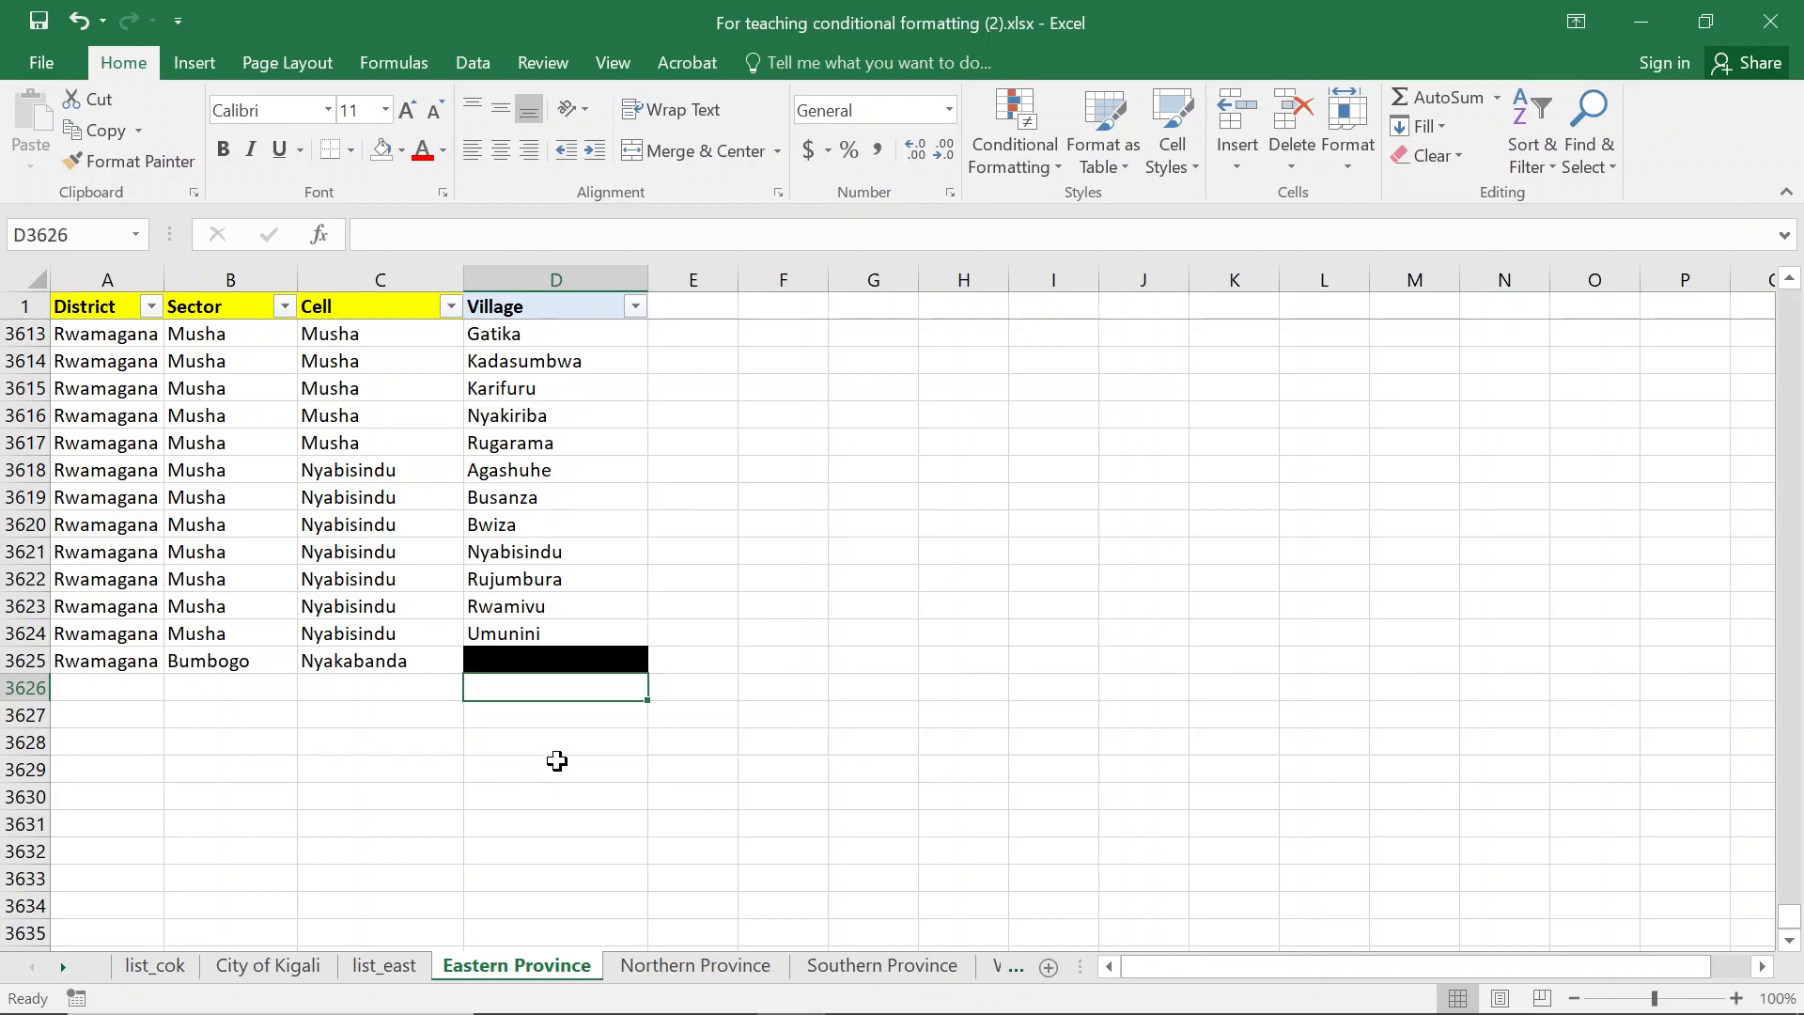
Inspect the formula of the conditional formatting rule that applies to the Village cell D3625
left_click(552, 658)
left_click(1003, 109)
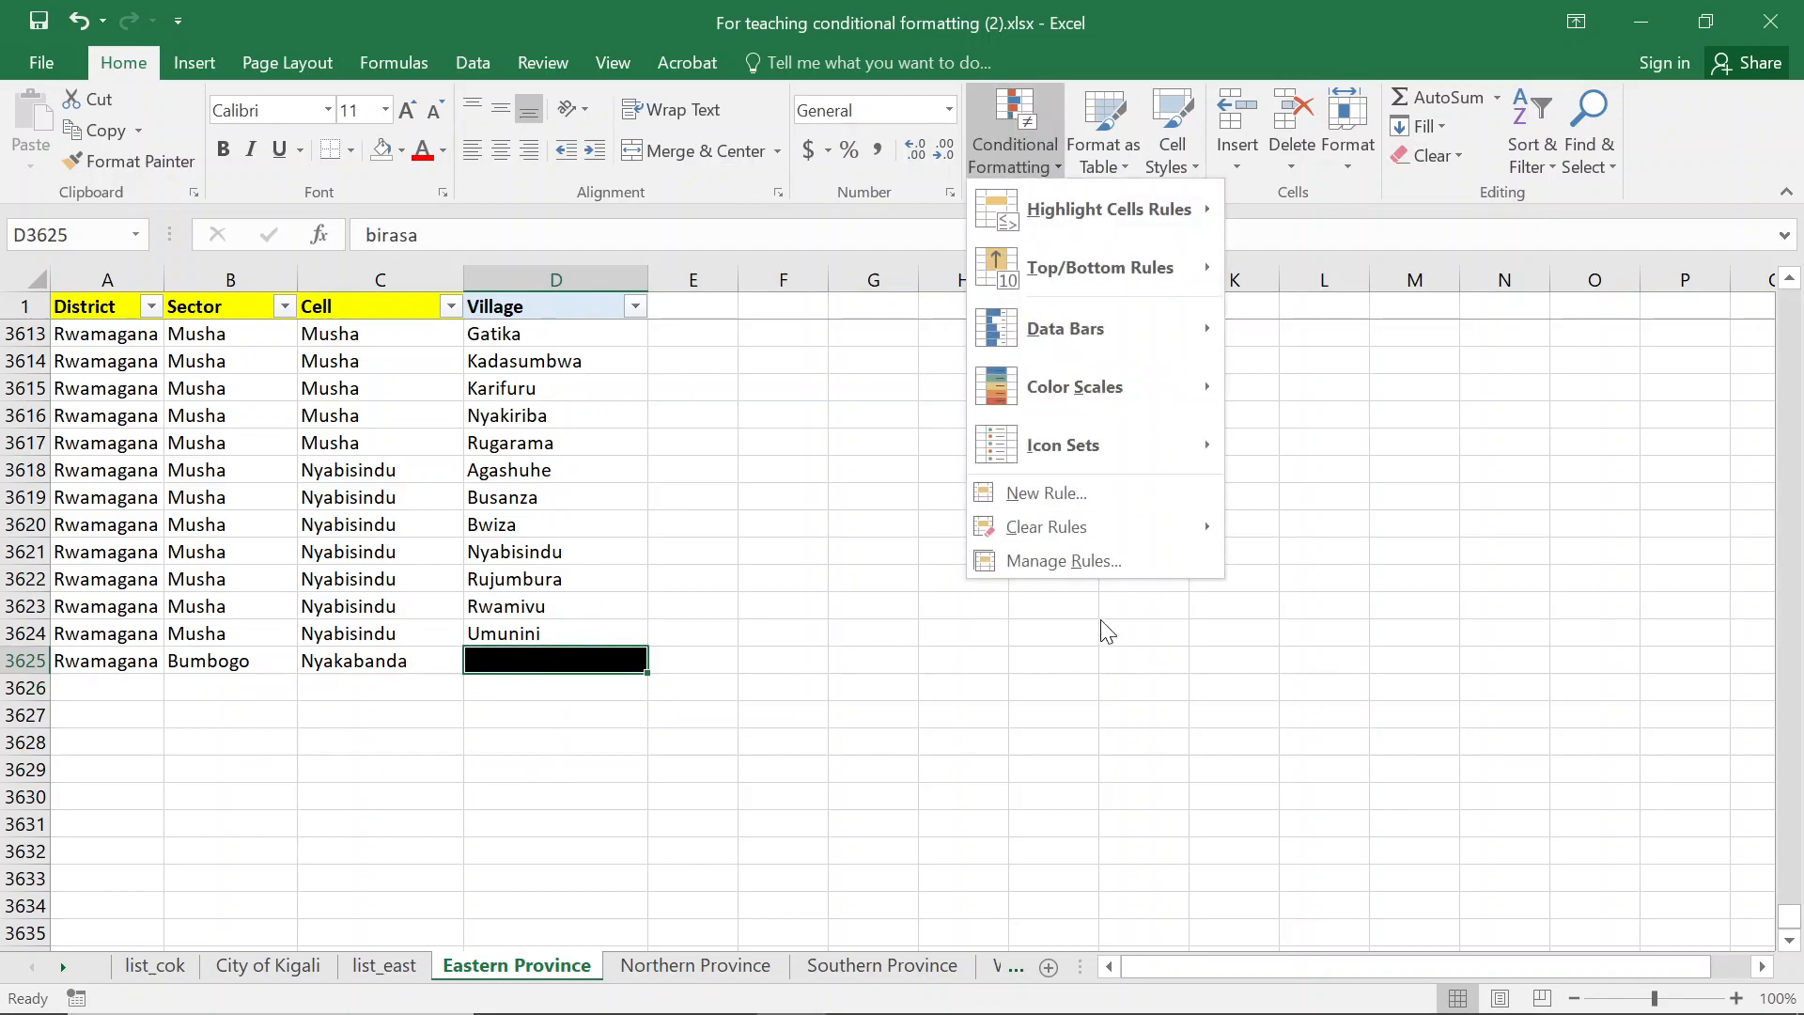
left_click(1071, 557)
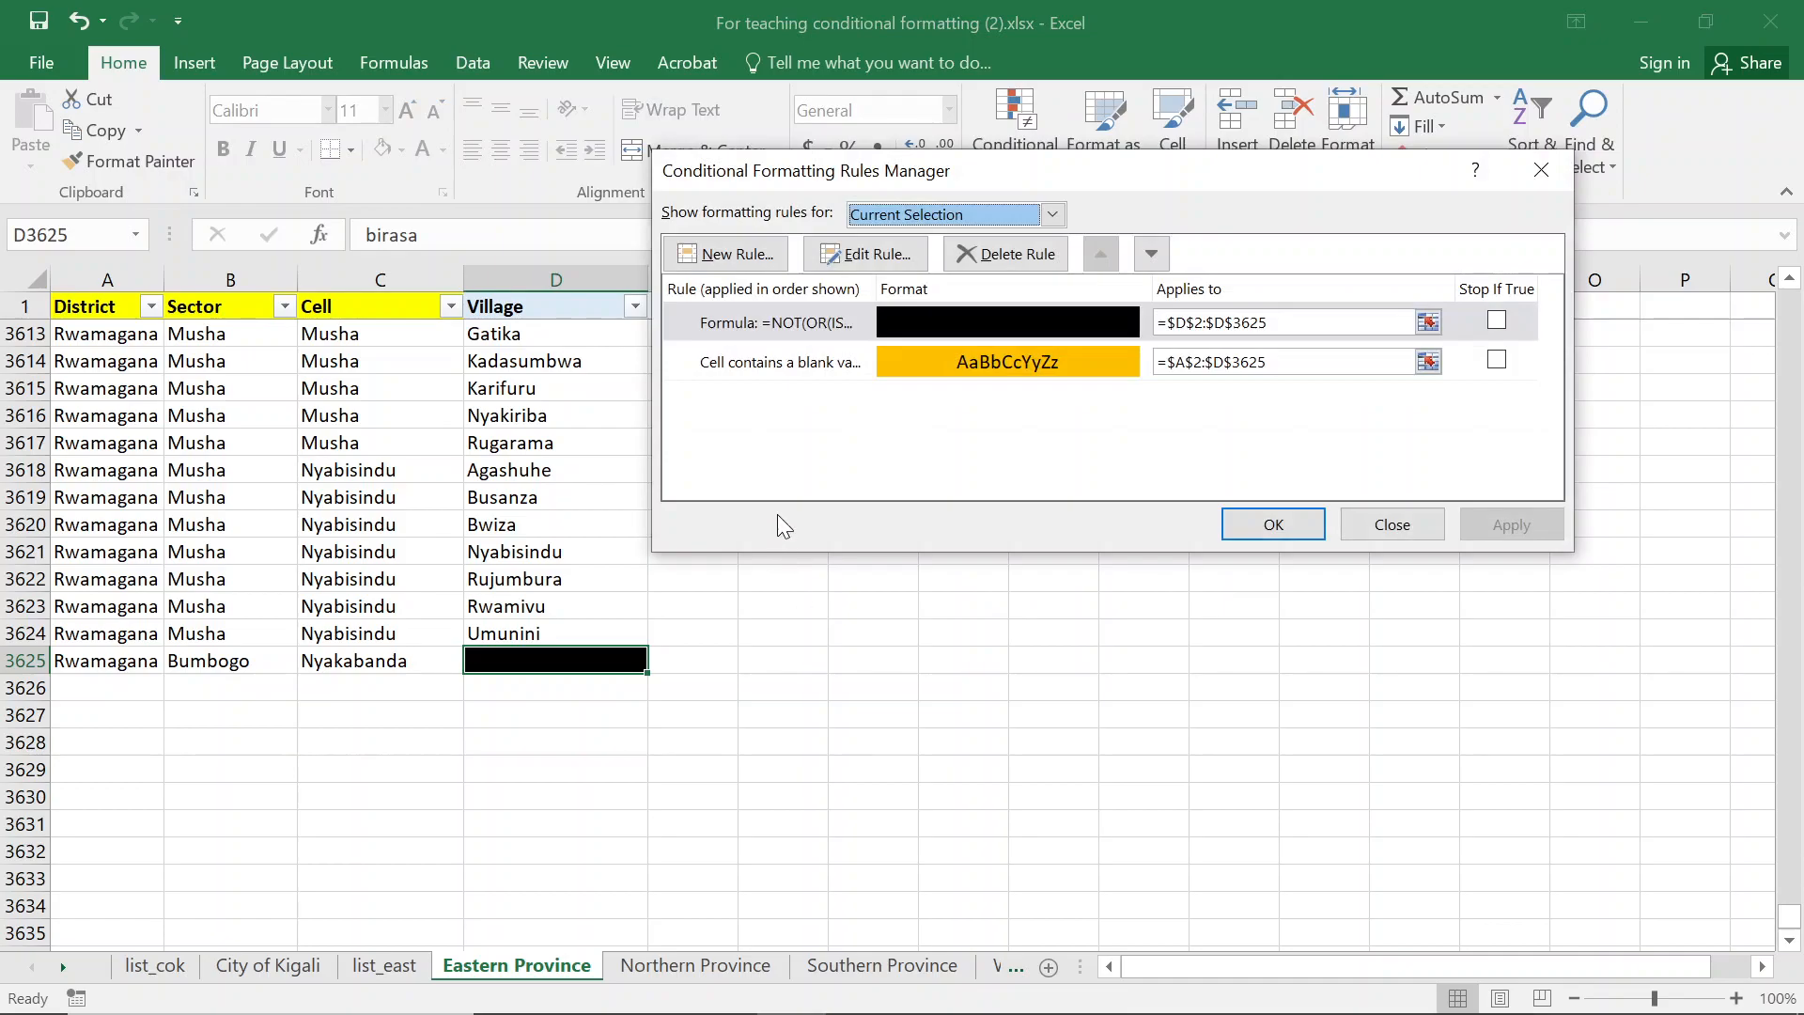
left_click(902, 252)
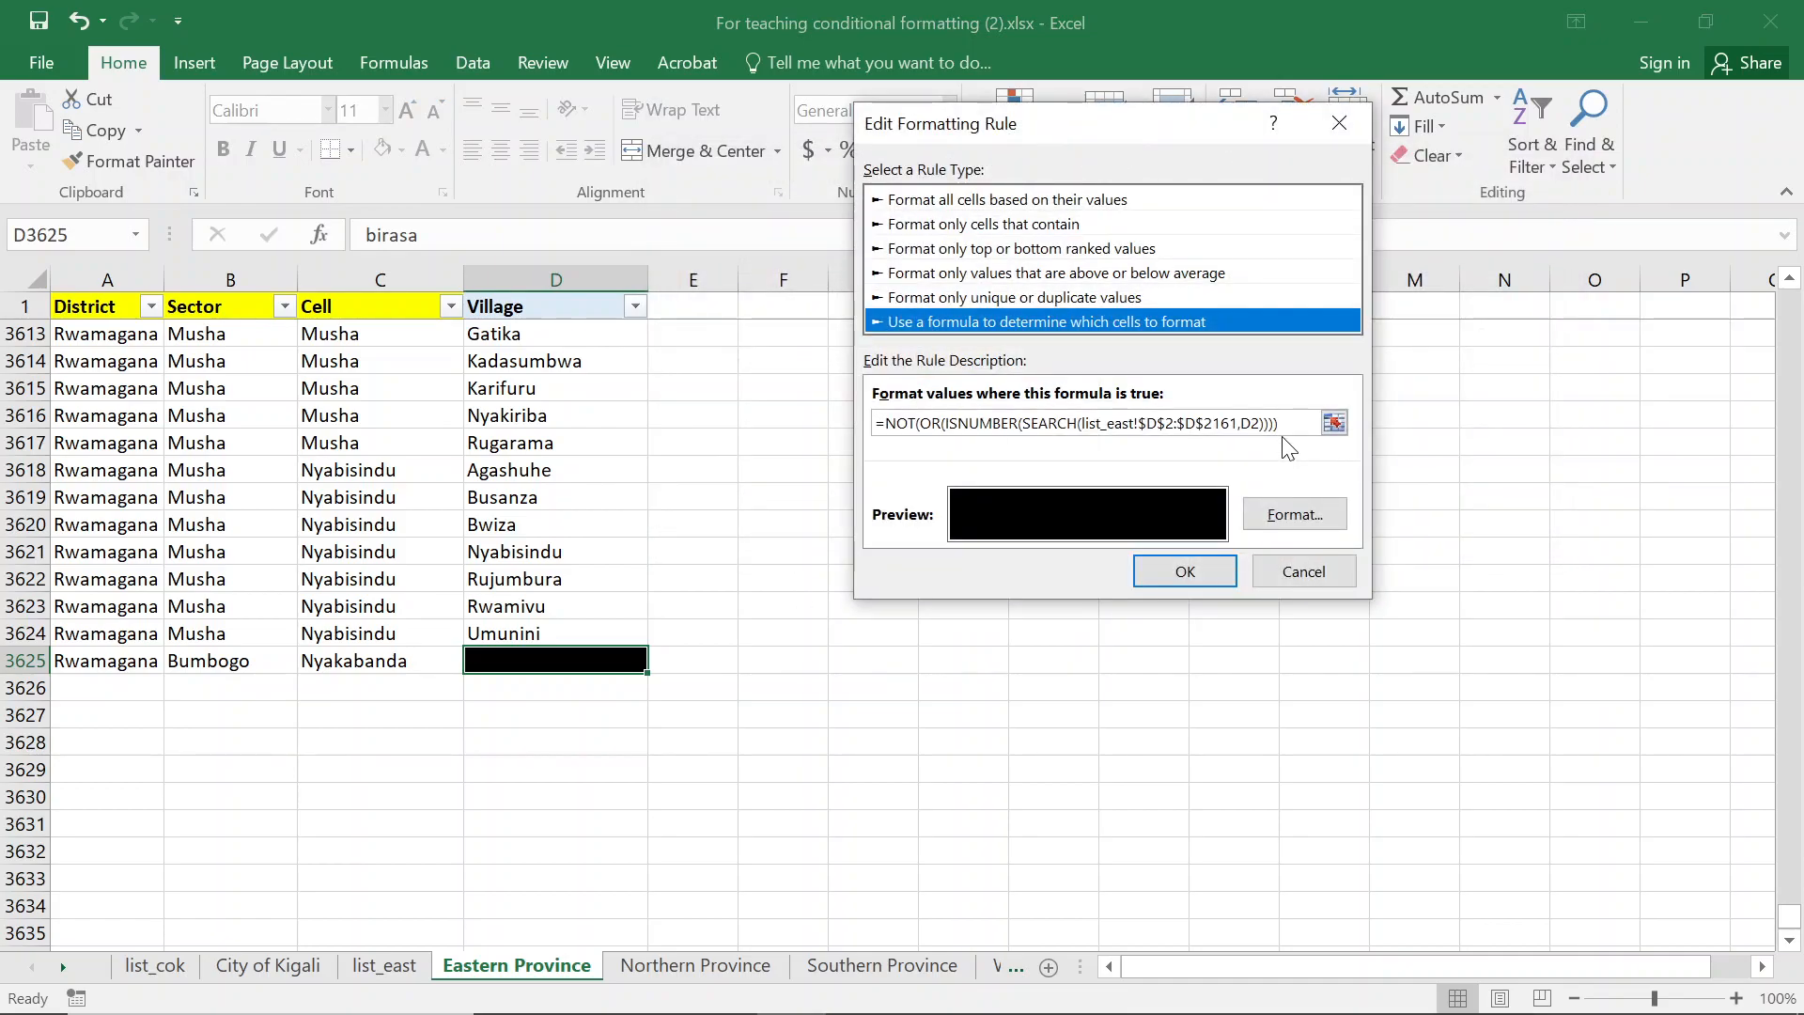
left_click(1183, 566)
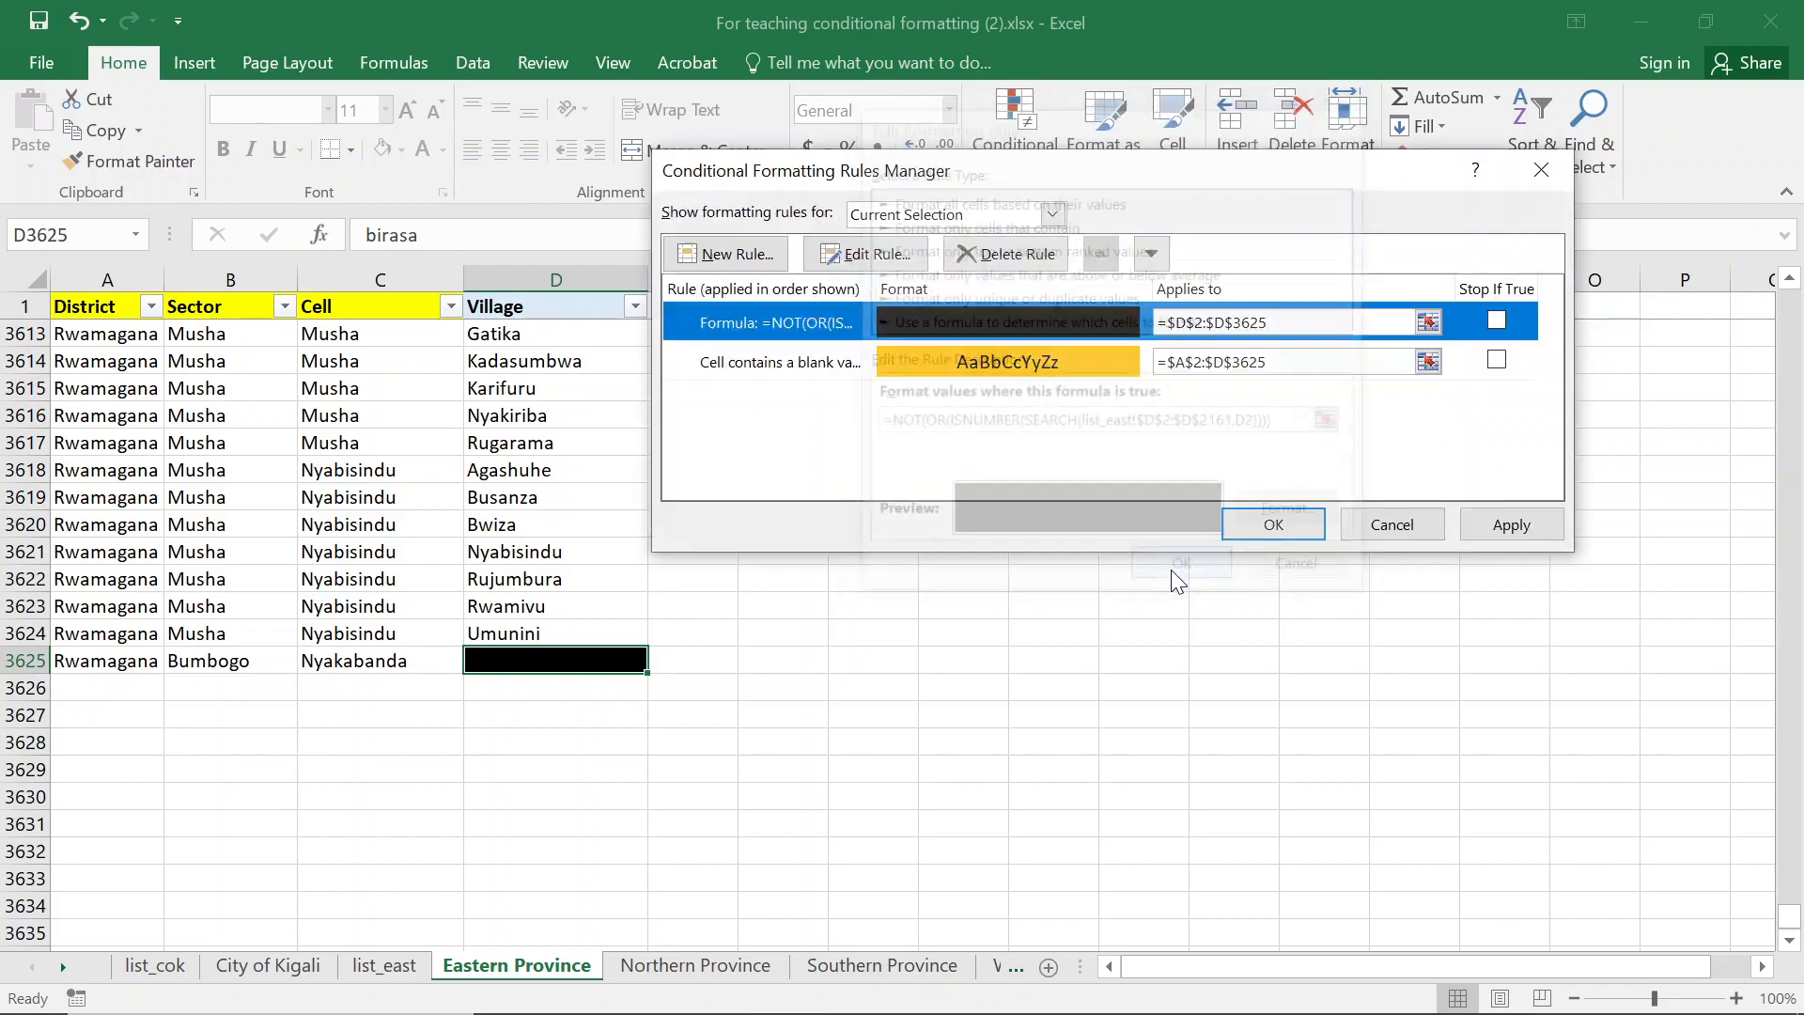
left_click(1270, 524)
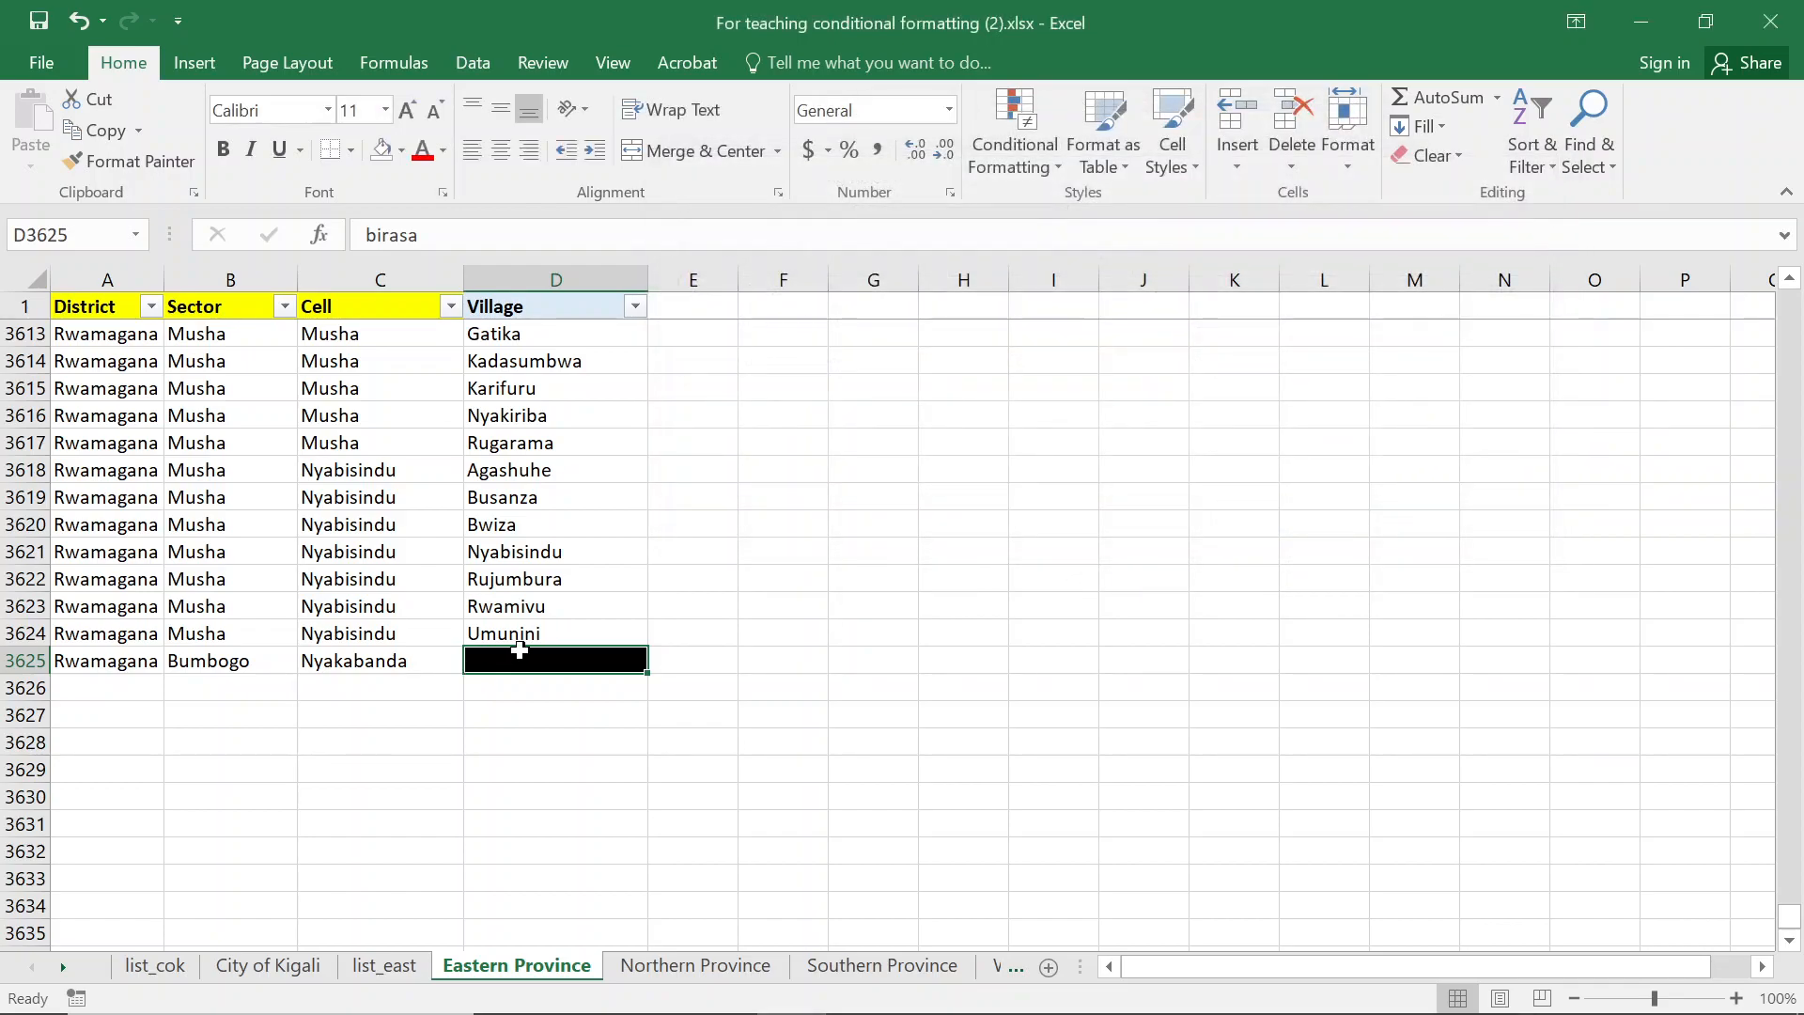
left_click(357, 968)
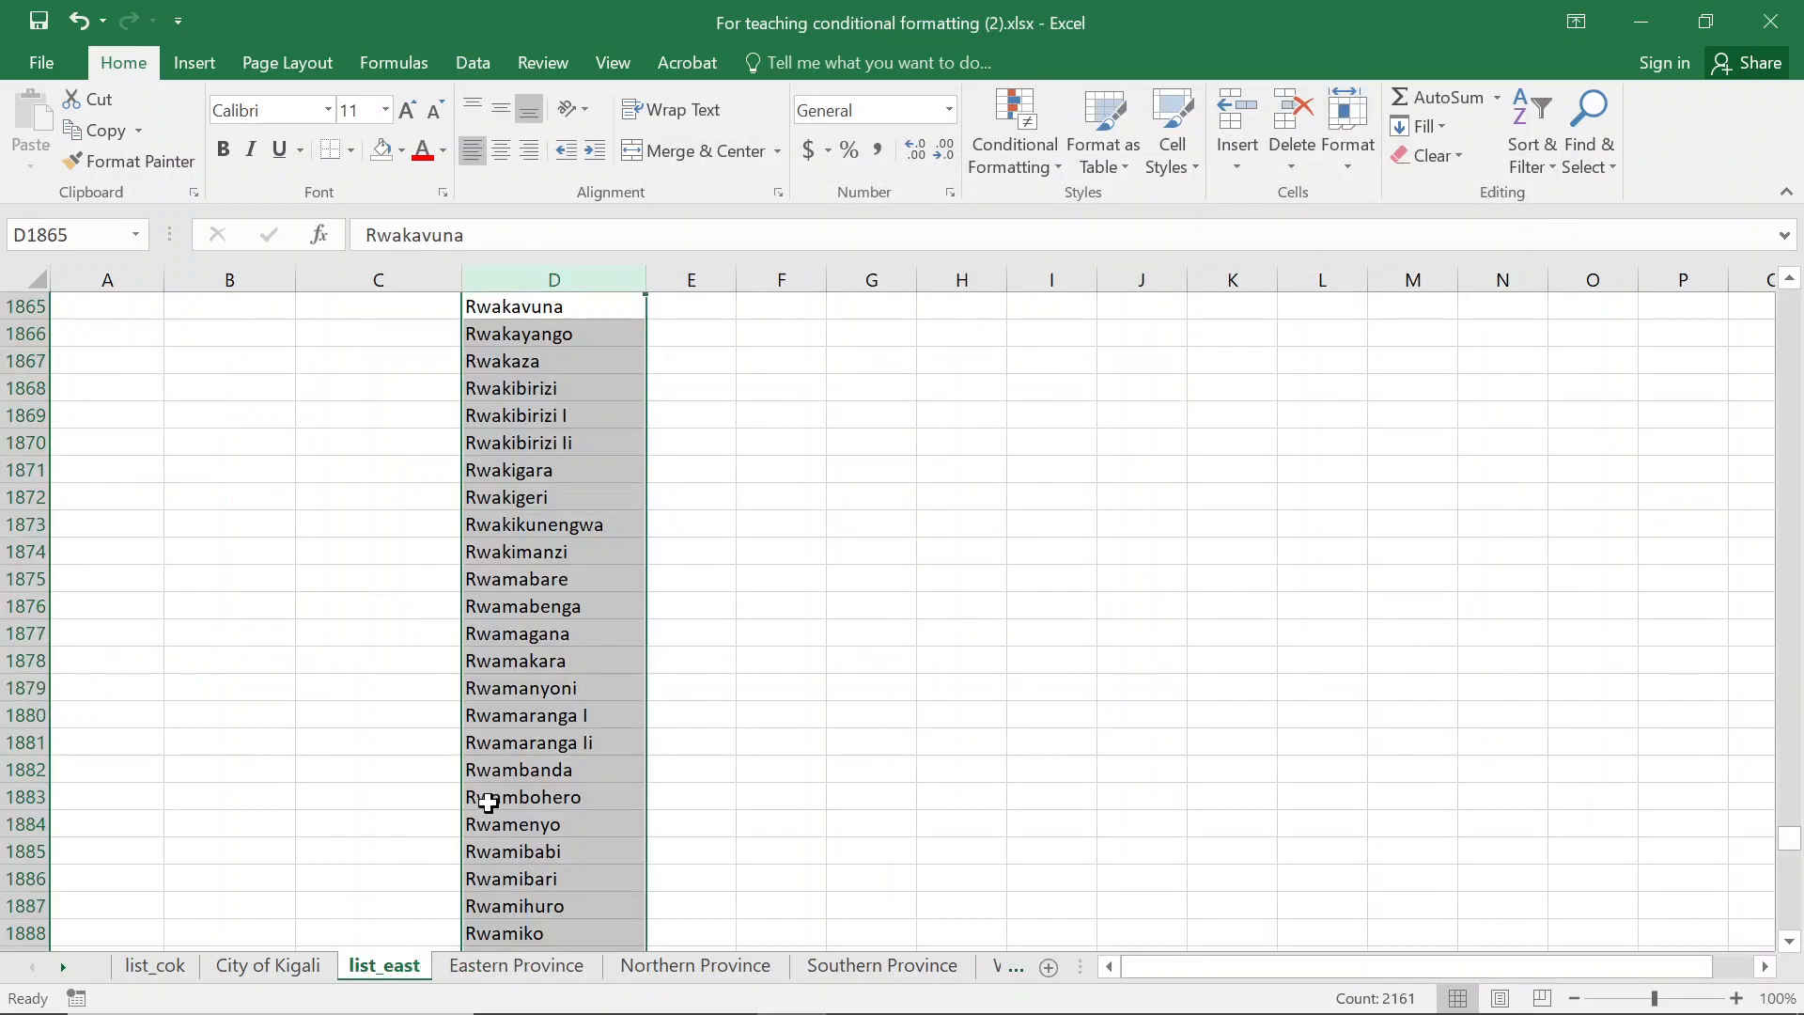
scroll(557, 575, "up", 20)
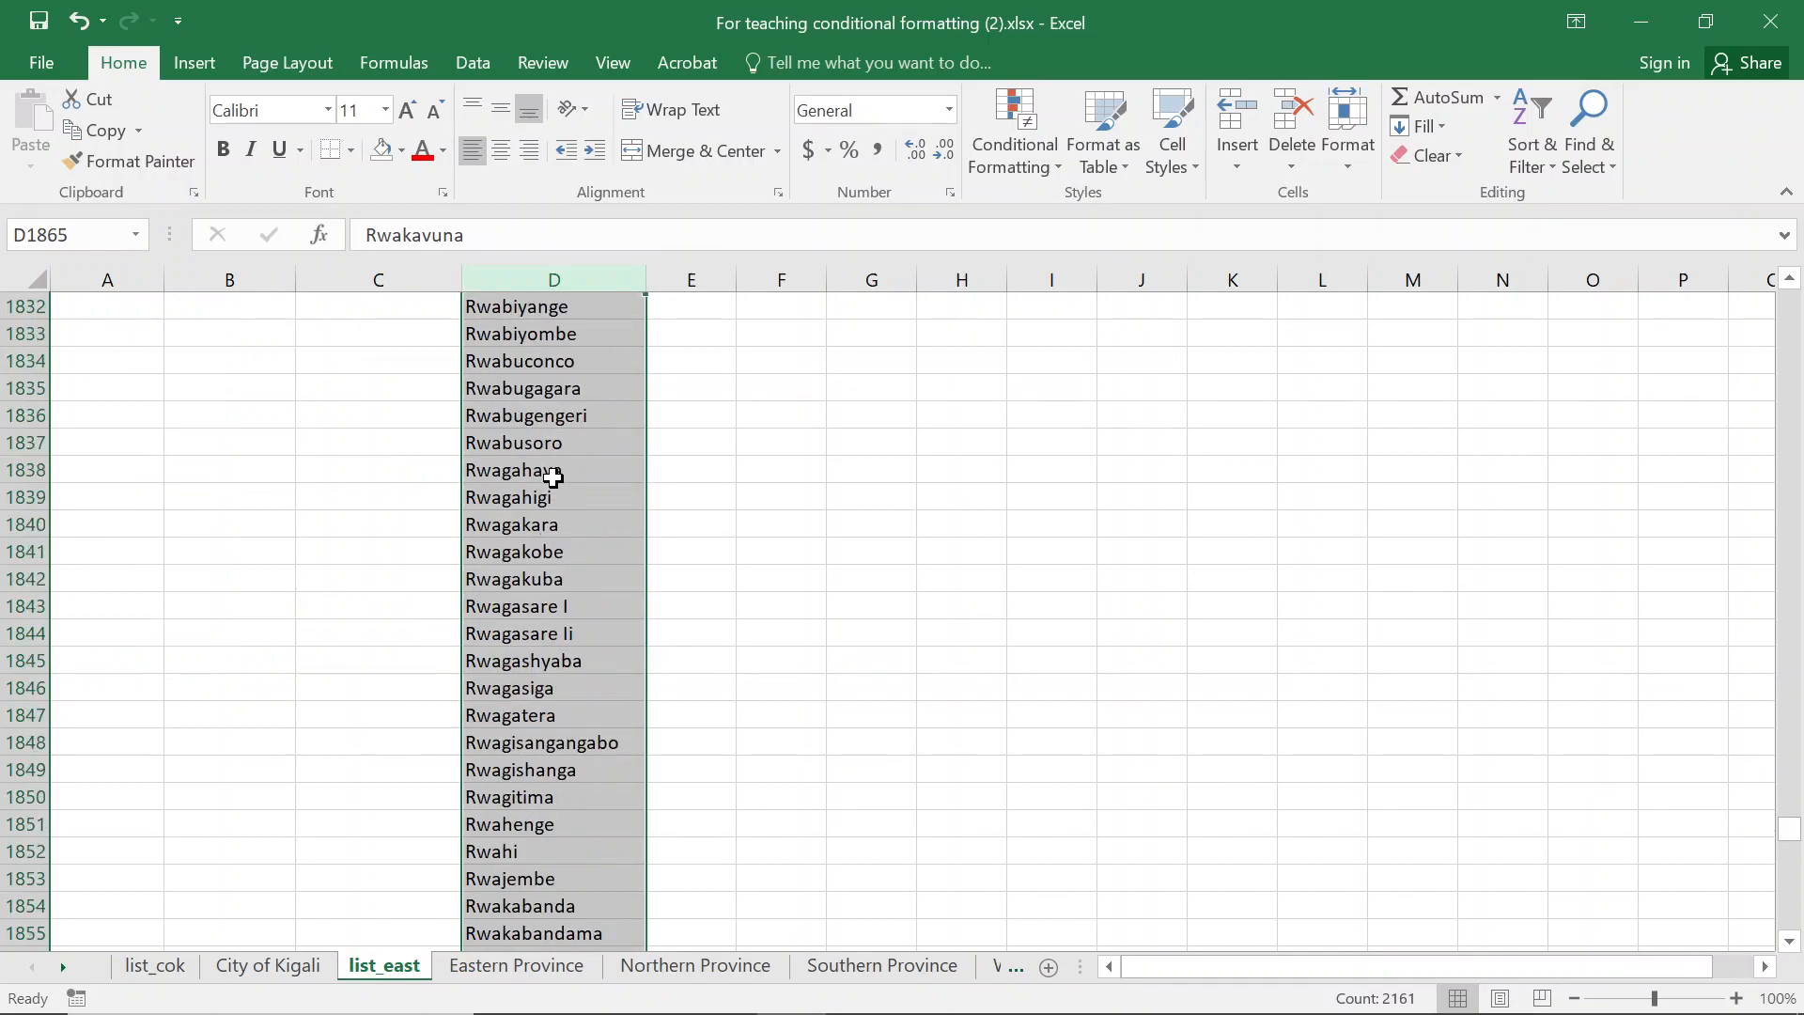
left_click(536, 277)
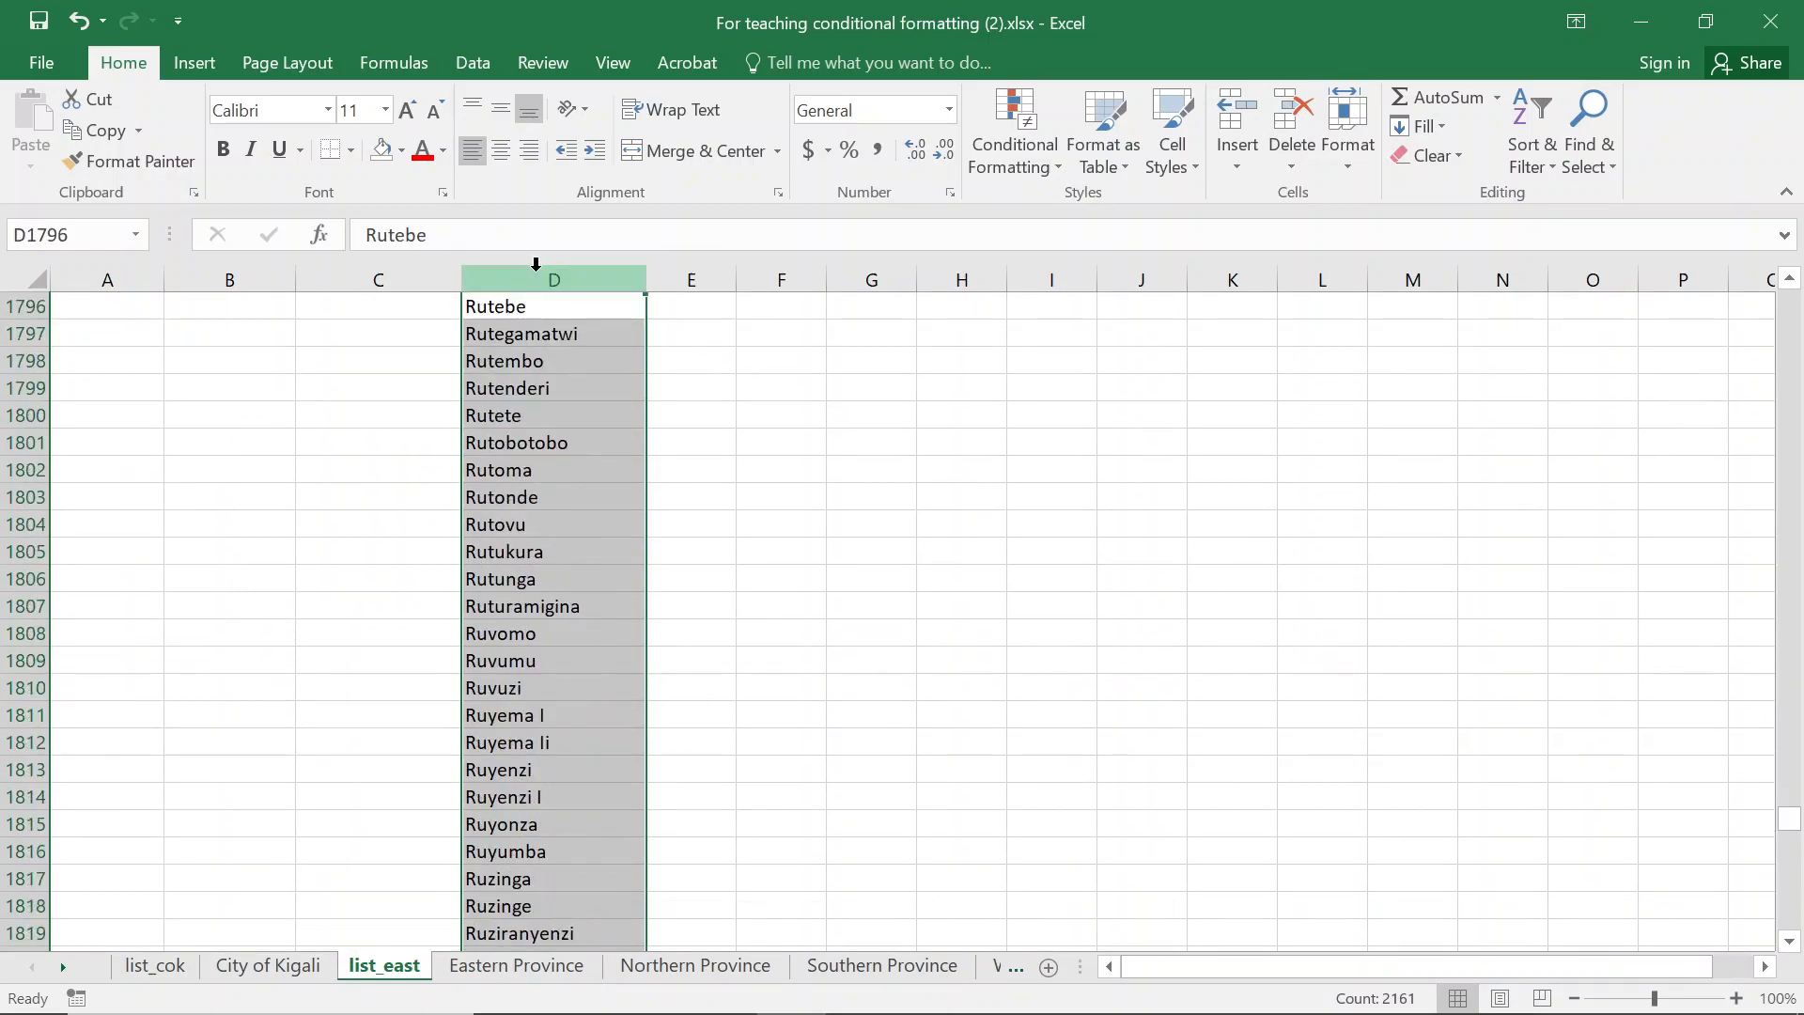
key("ctrl+f")
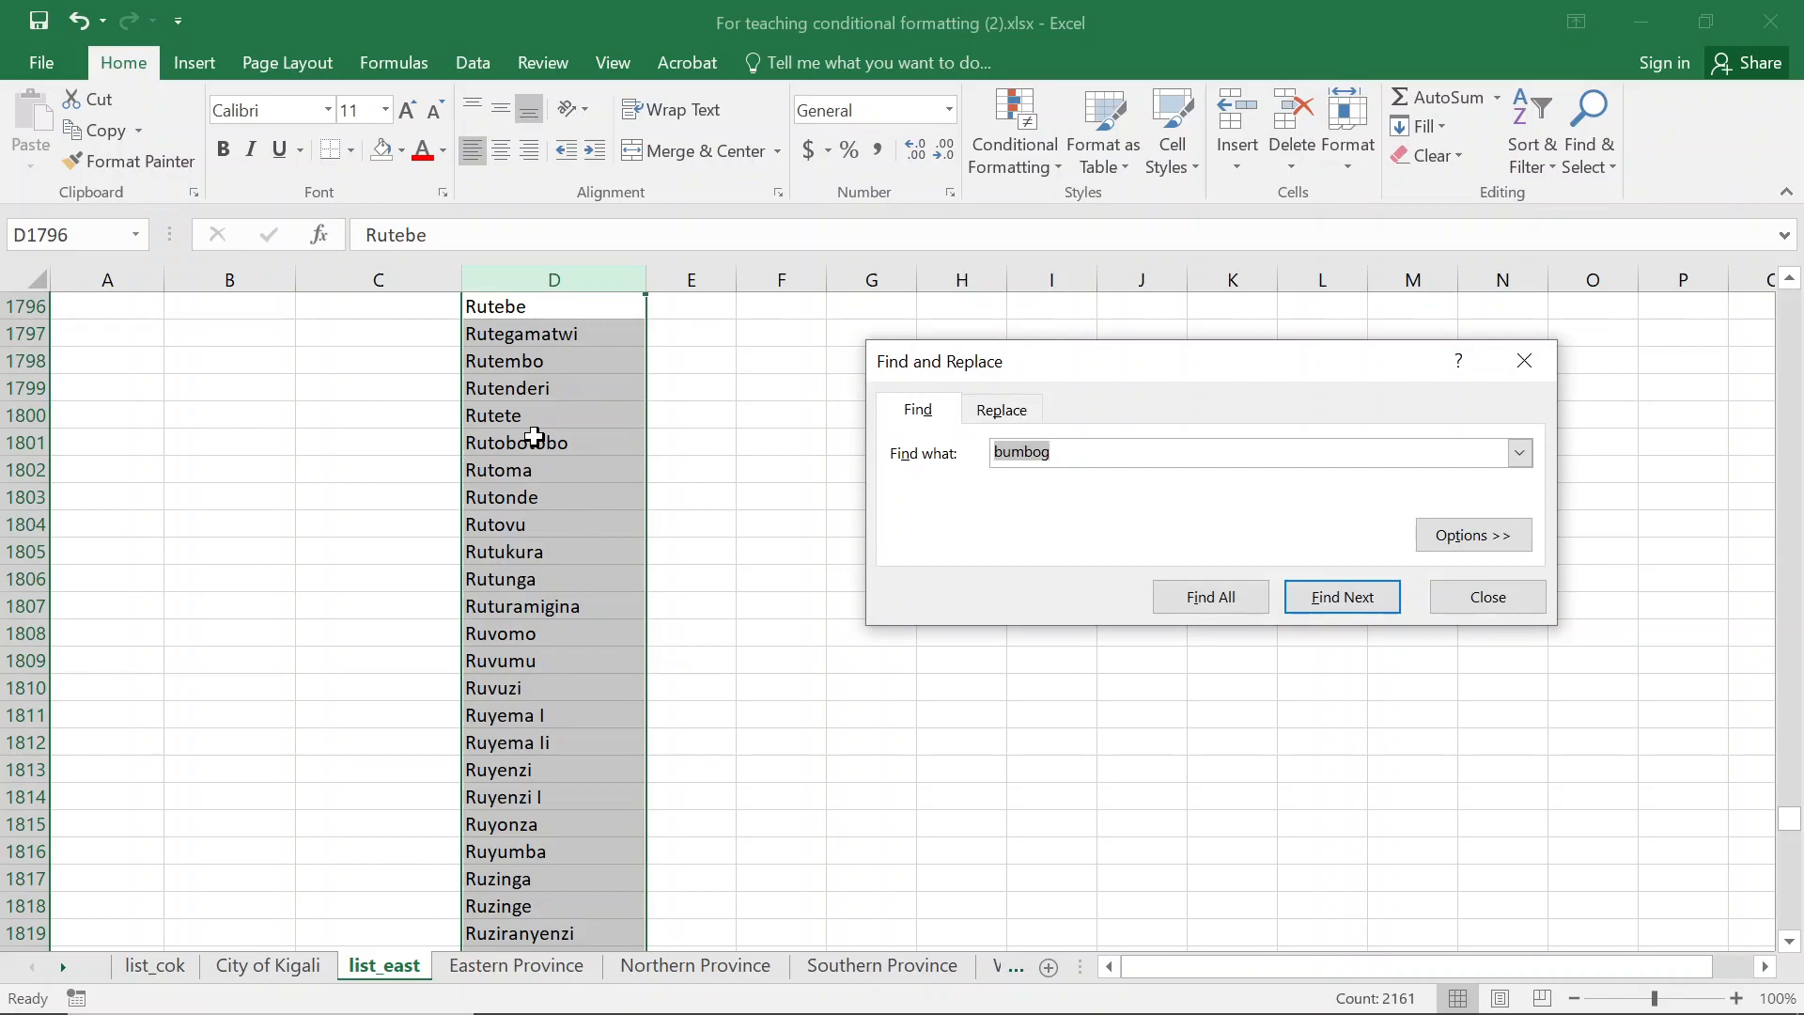
key("Escape")
left_click(282, 968)
left_click(516, 965)
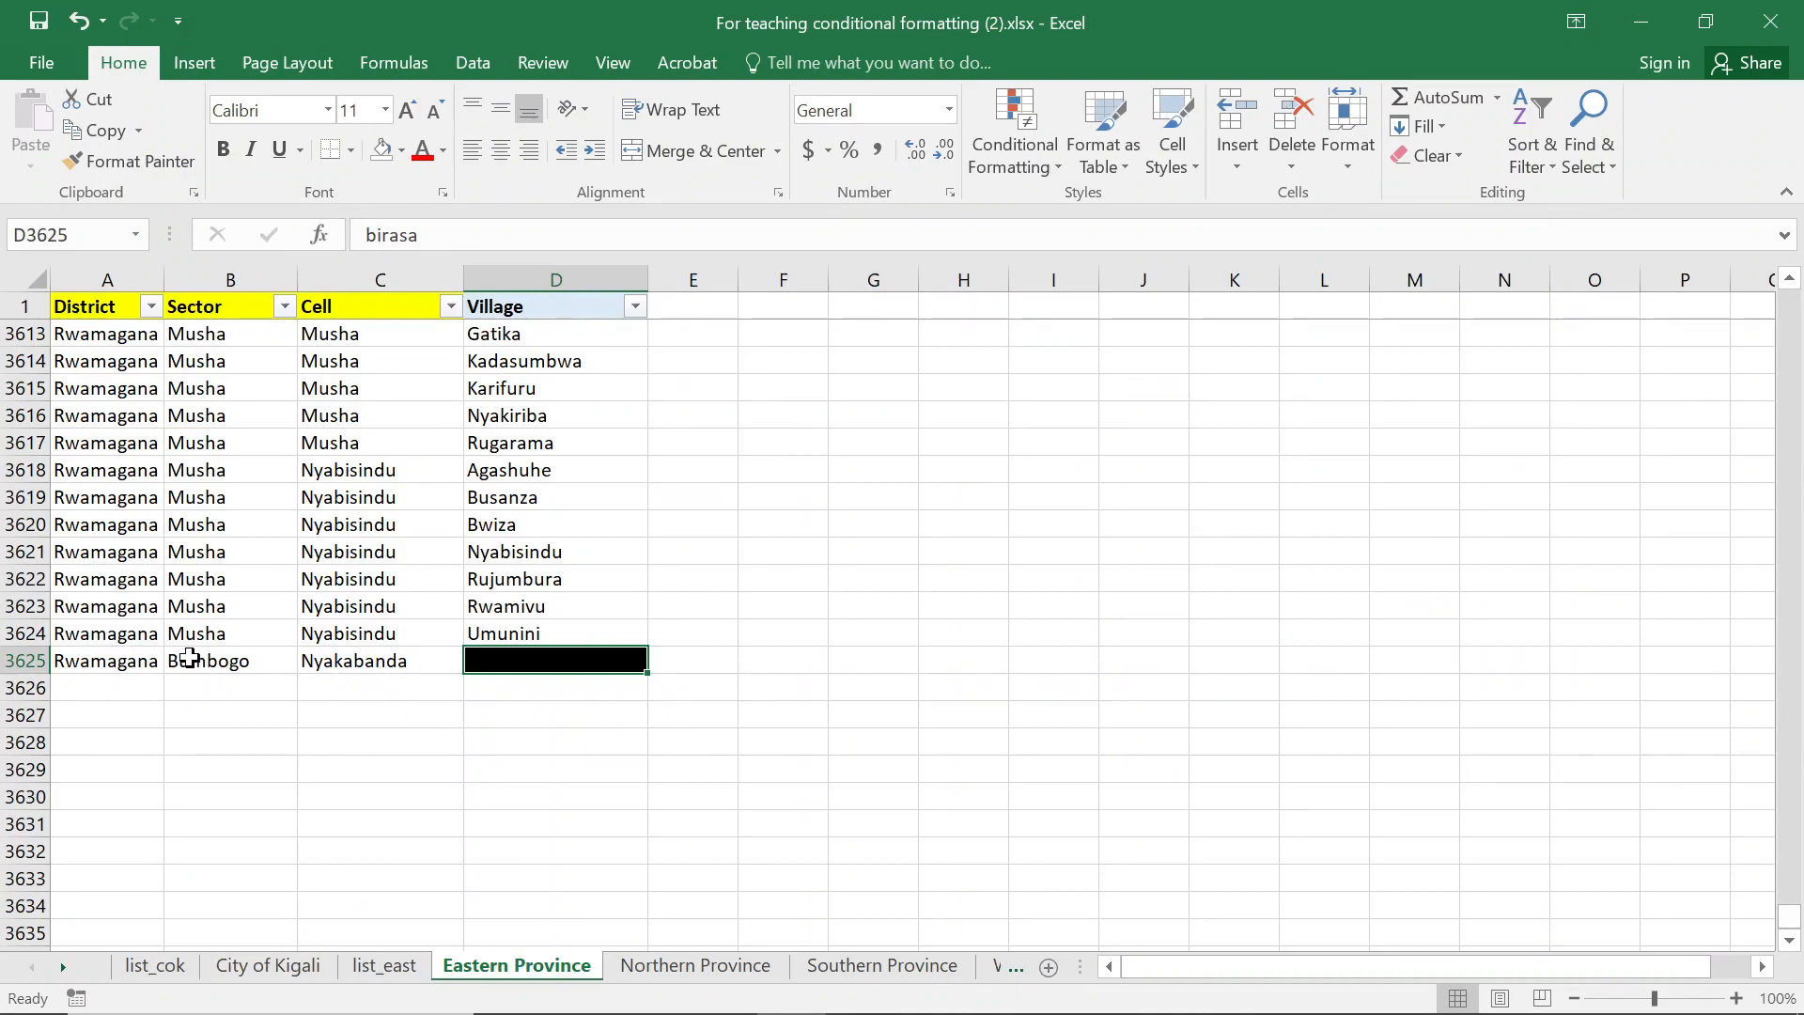
Copy the Sector entry Bumbogo from B3625 and search village column D on list_east for it
left_click(187, 657)
key("ctrl+c")
left_click(368, 968)
key("ctrl+f")
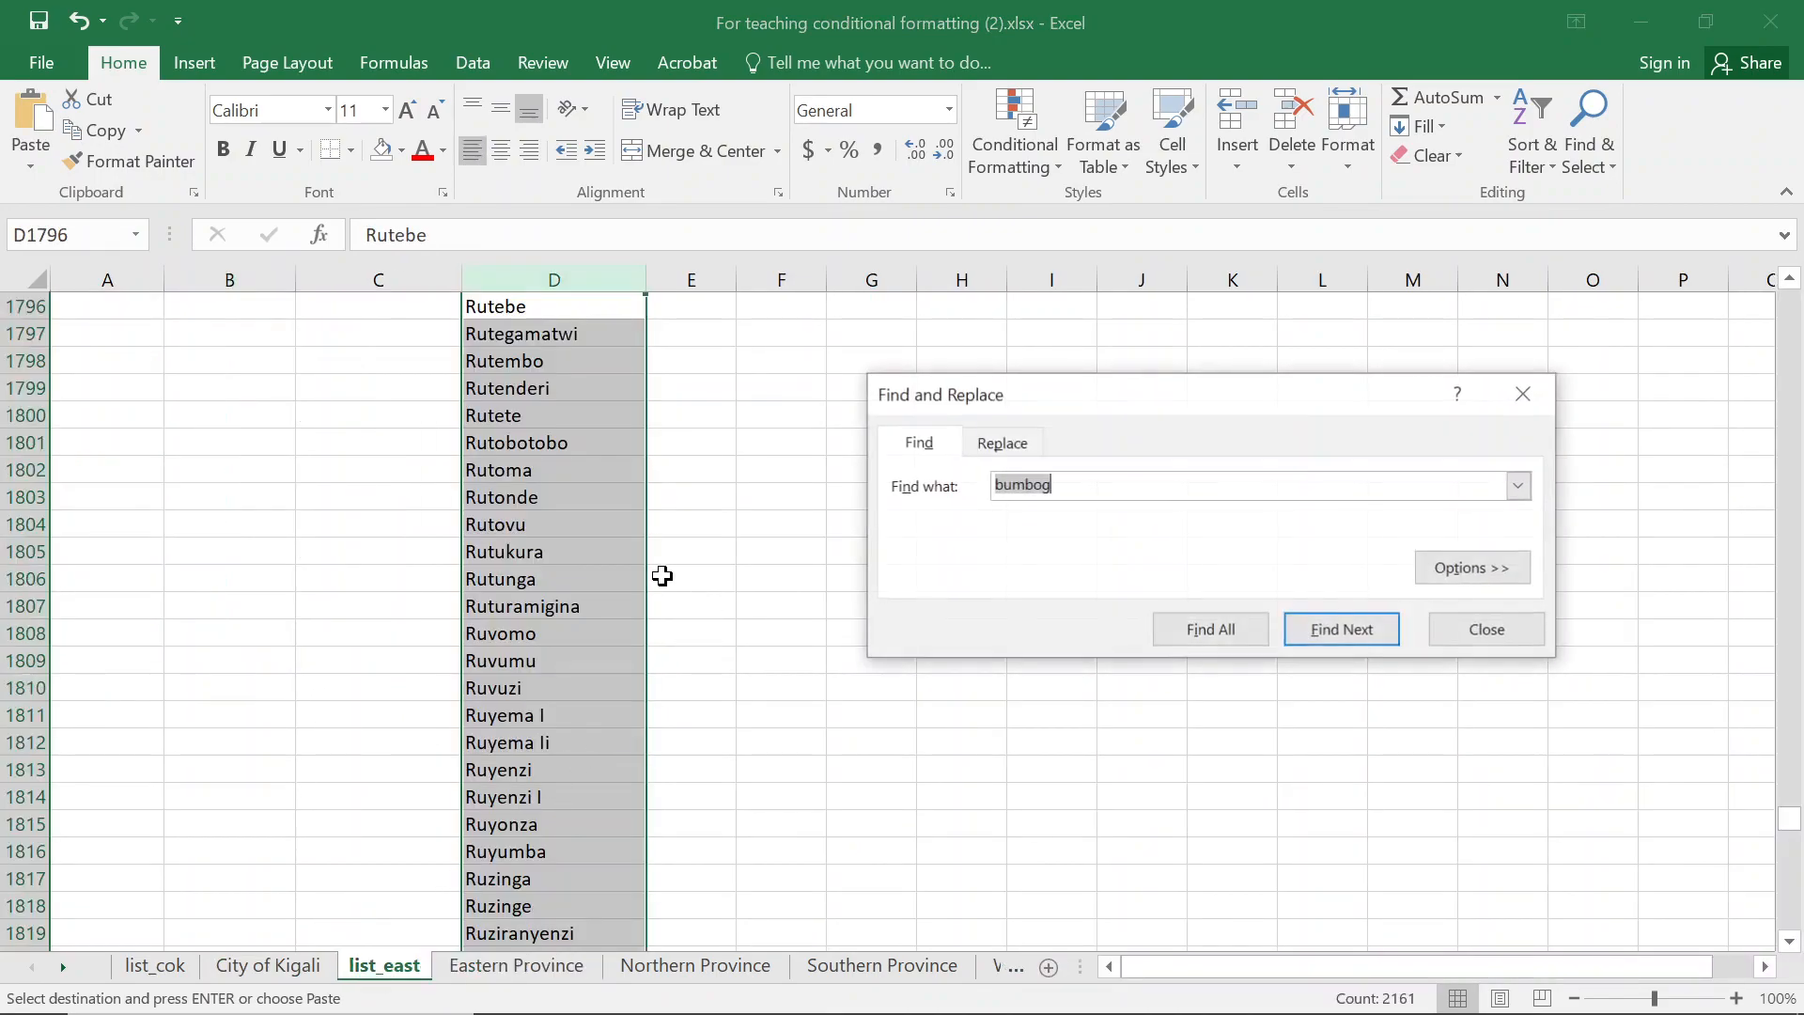
key("ctrl+v")
key("Return")
key("Return")
key("Escape")
left_click(593, 557)
scroll(588, 536, "up", 10)
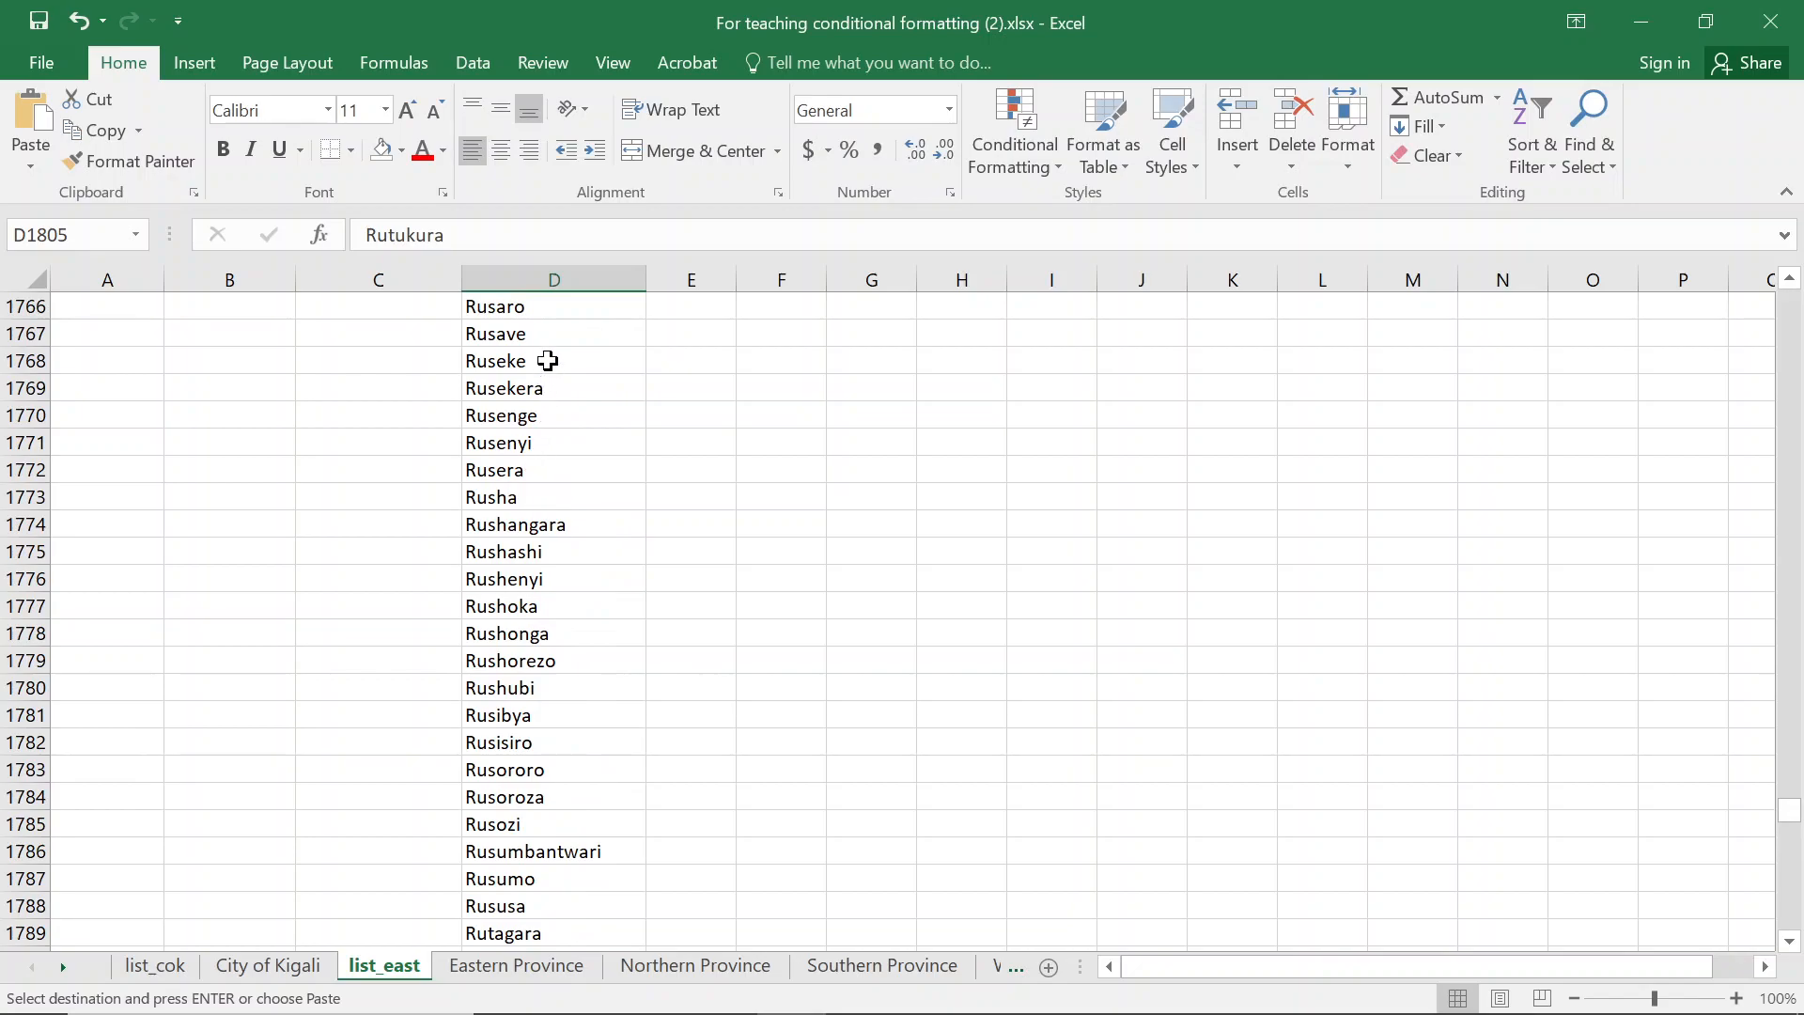
Replace the village in D3624 on Eastern Province with "youtube" to test the Village rule
left_click(516, 965)
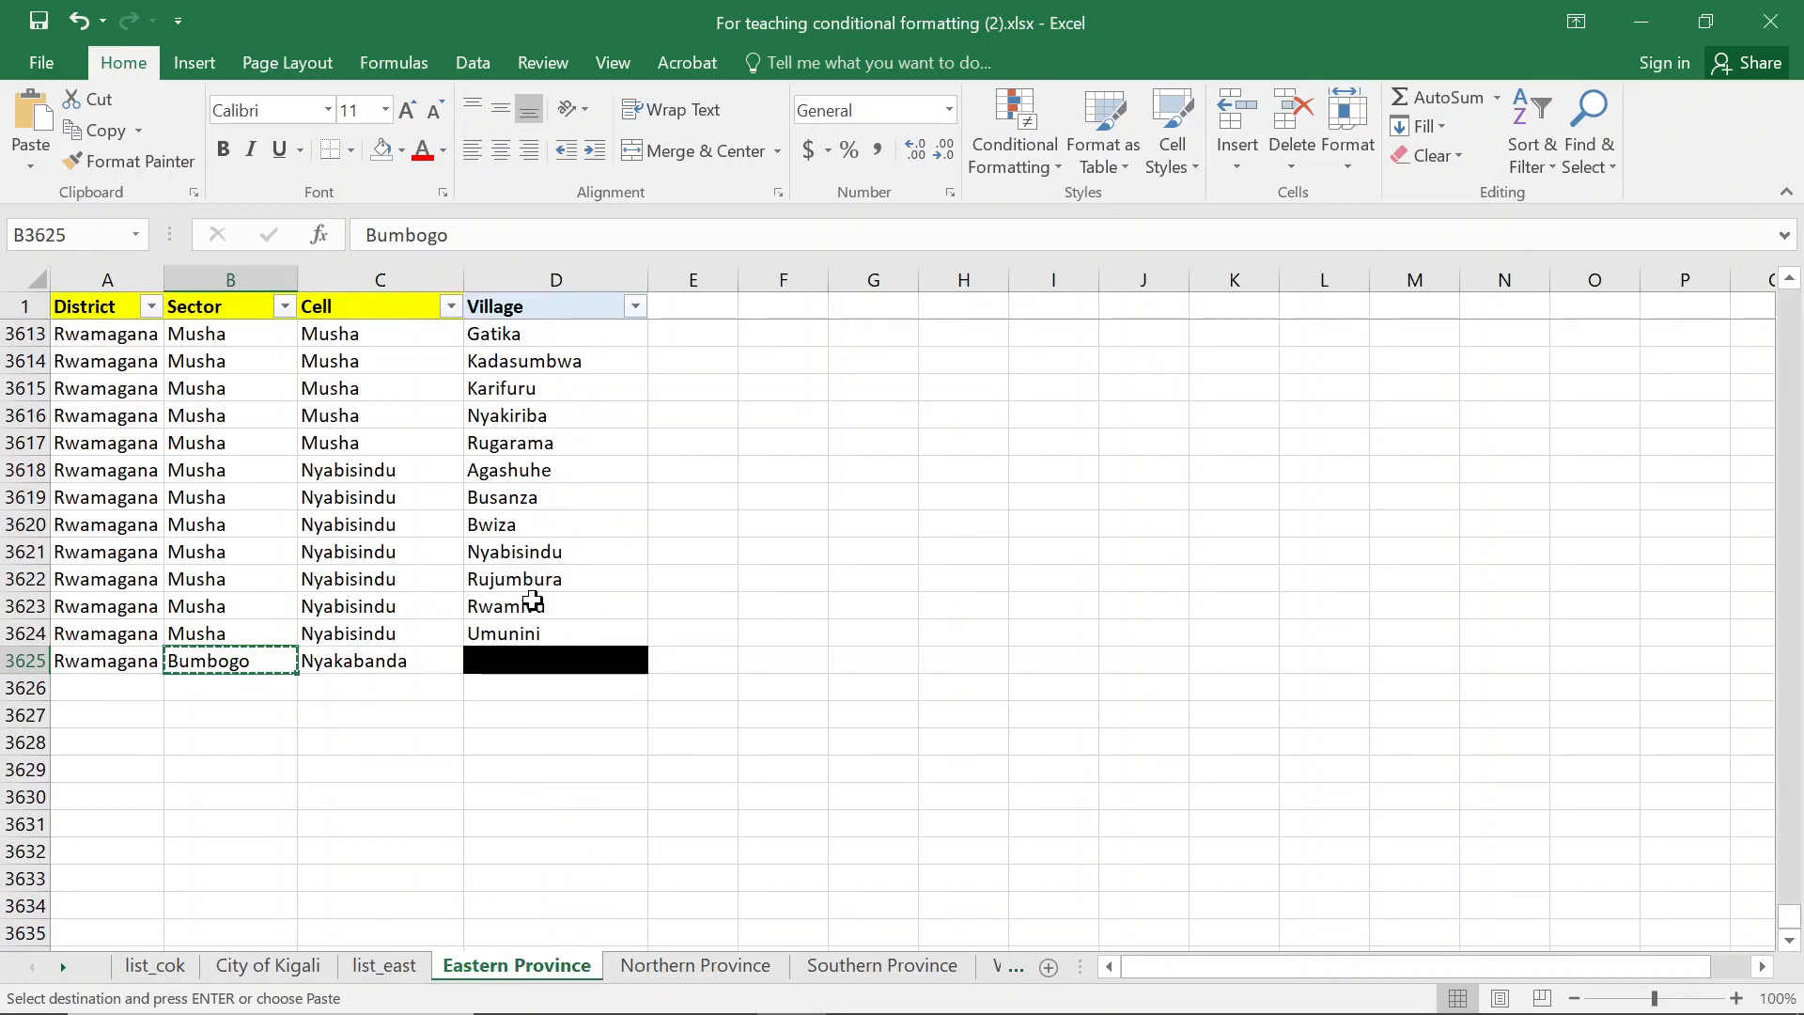
key("Escape")
left_click(553, 658)
left_click(565, 627)
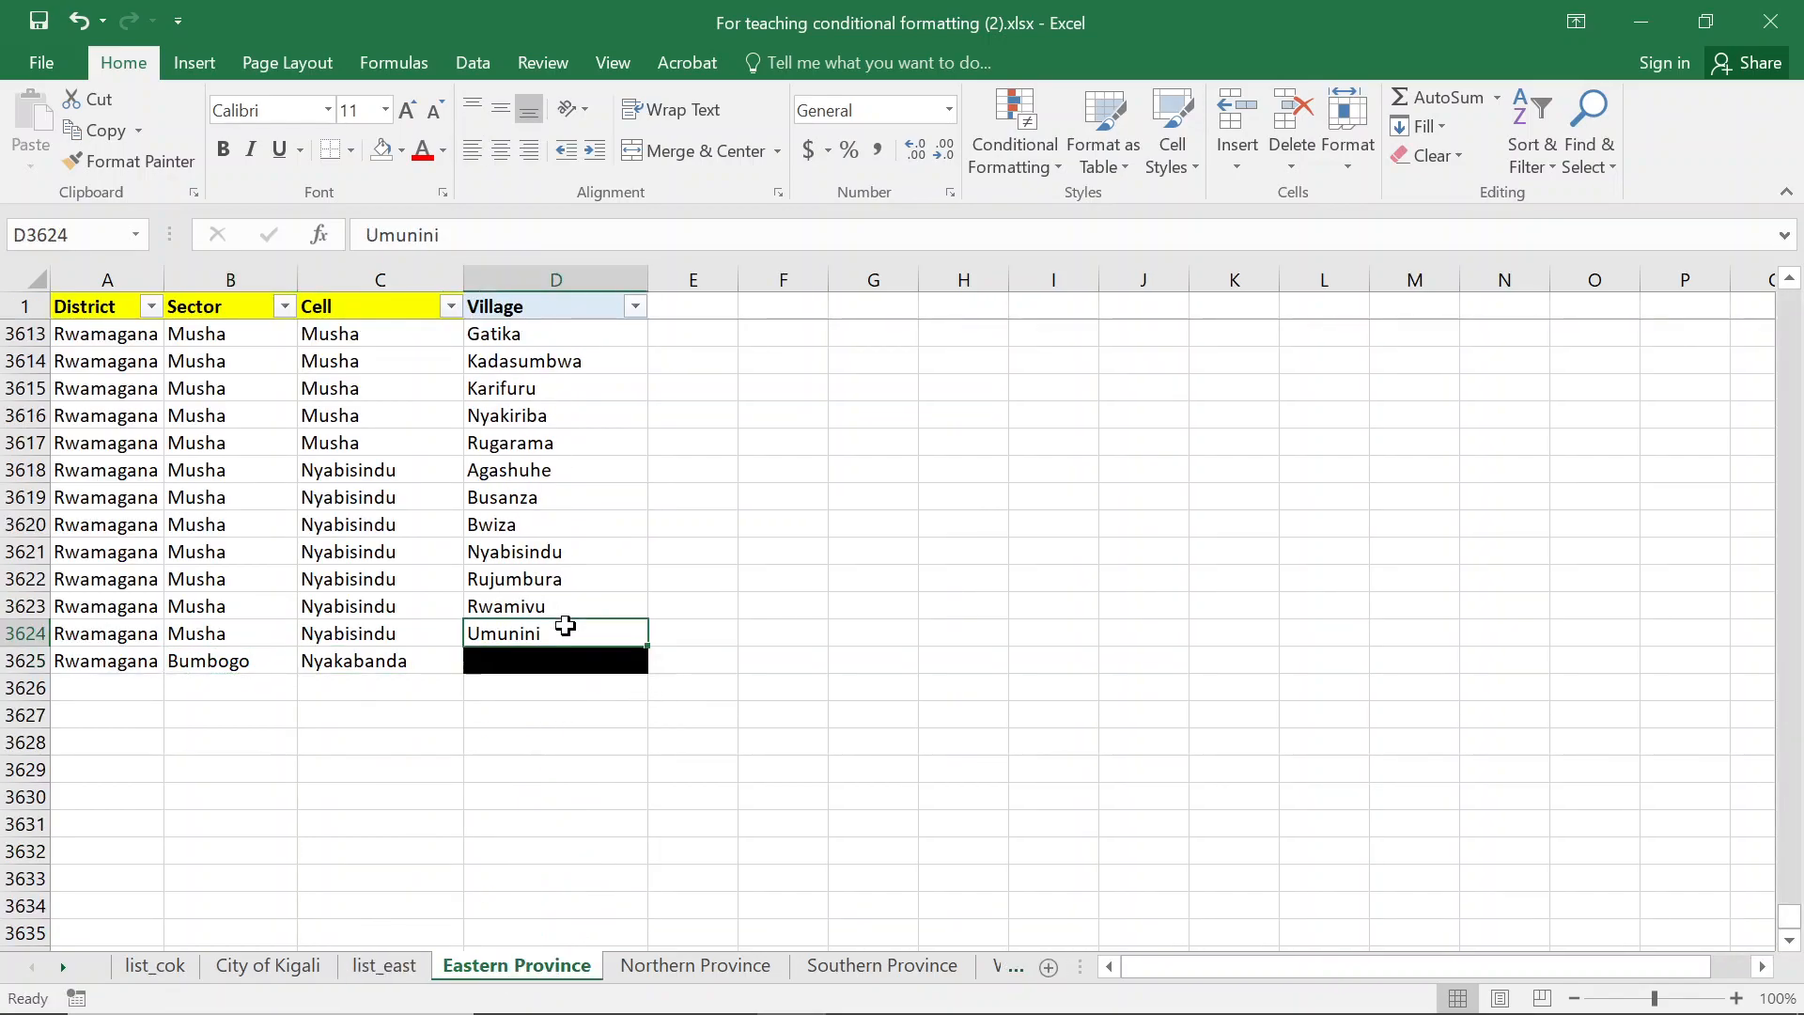
type("youtube")
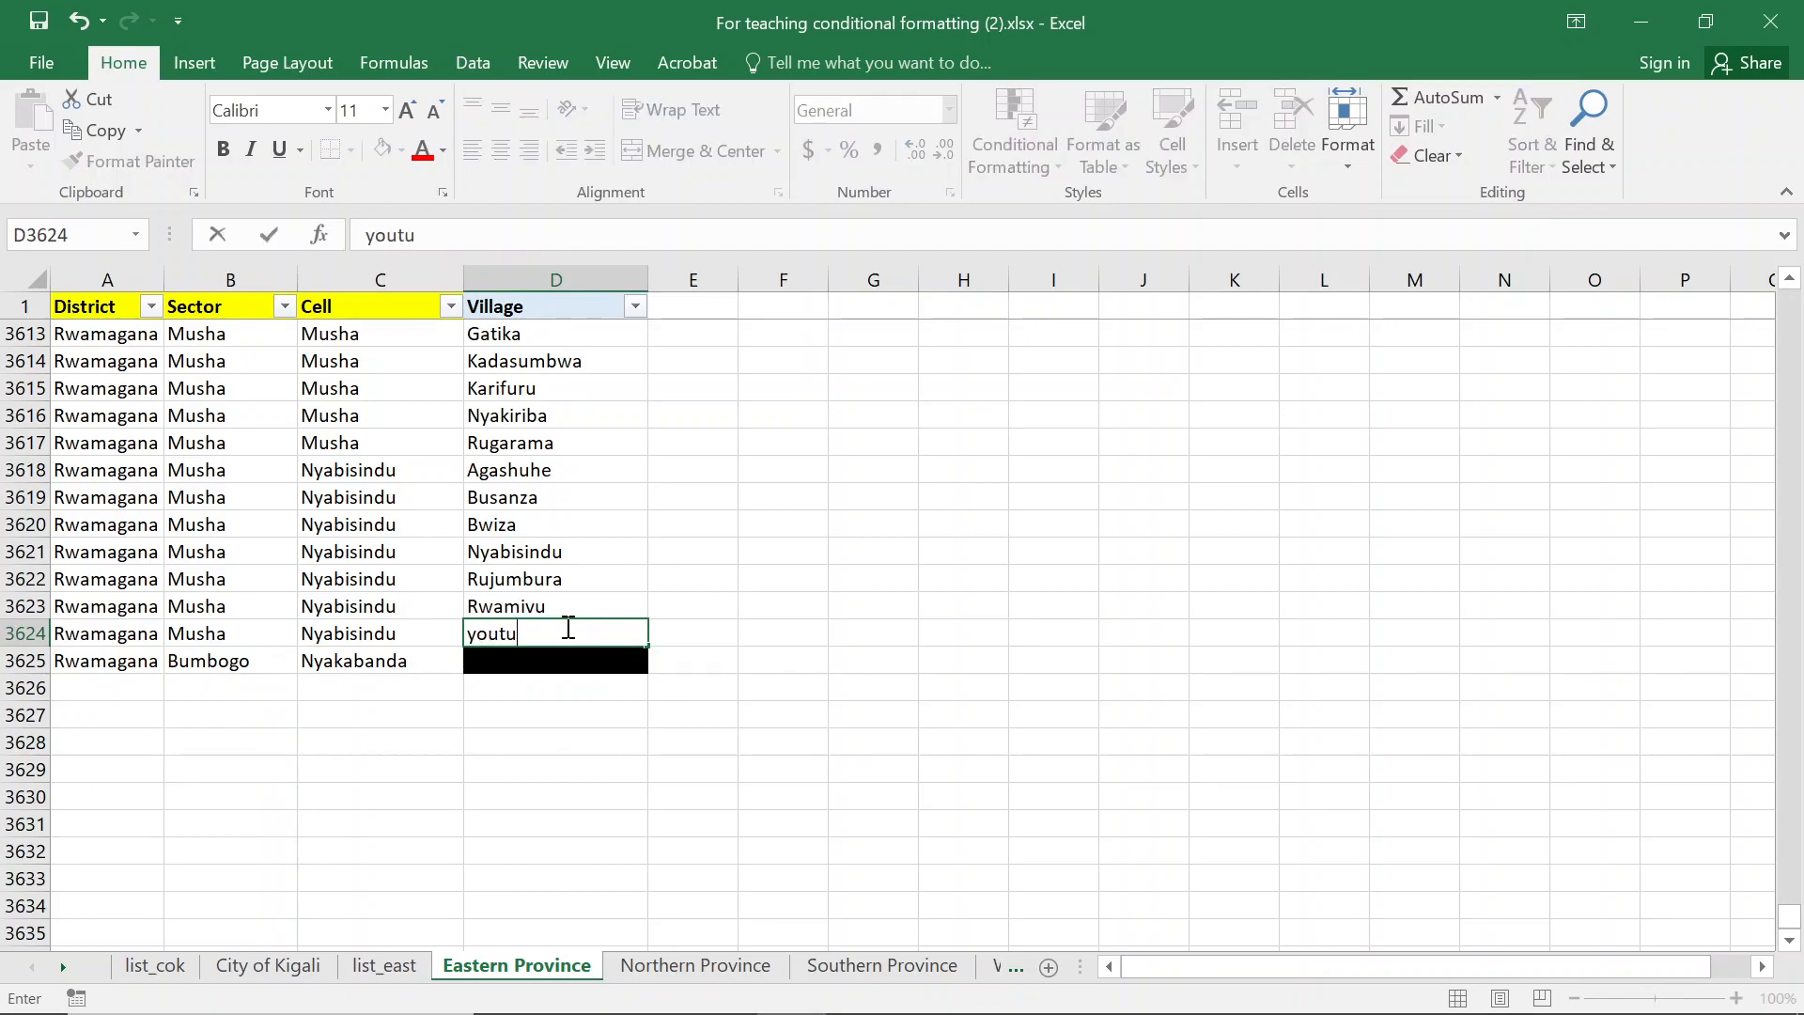
key("Return")
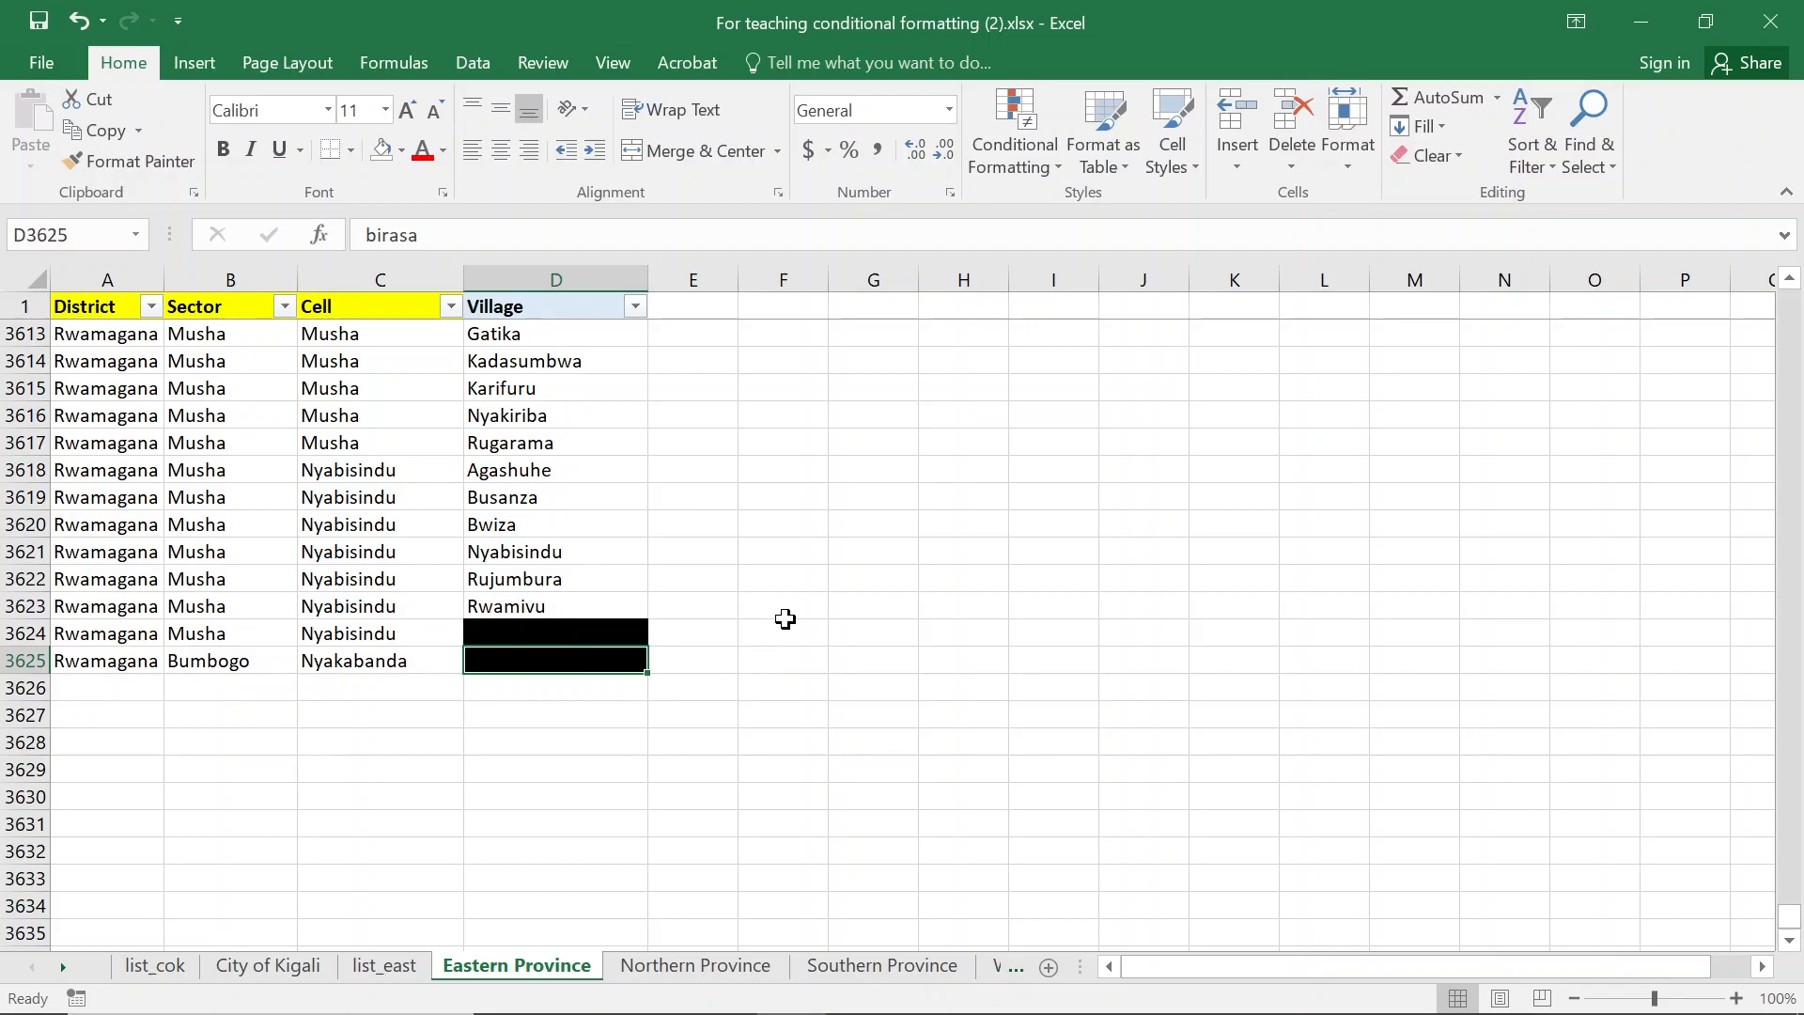
Check the top rows of Eastern Province and look over the Northern, Southern and Western Province sheets
left_click(785, 620)
key("ctrl+Up")
key("Down")
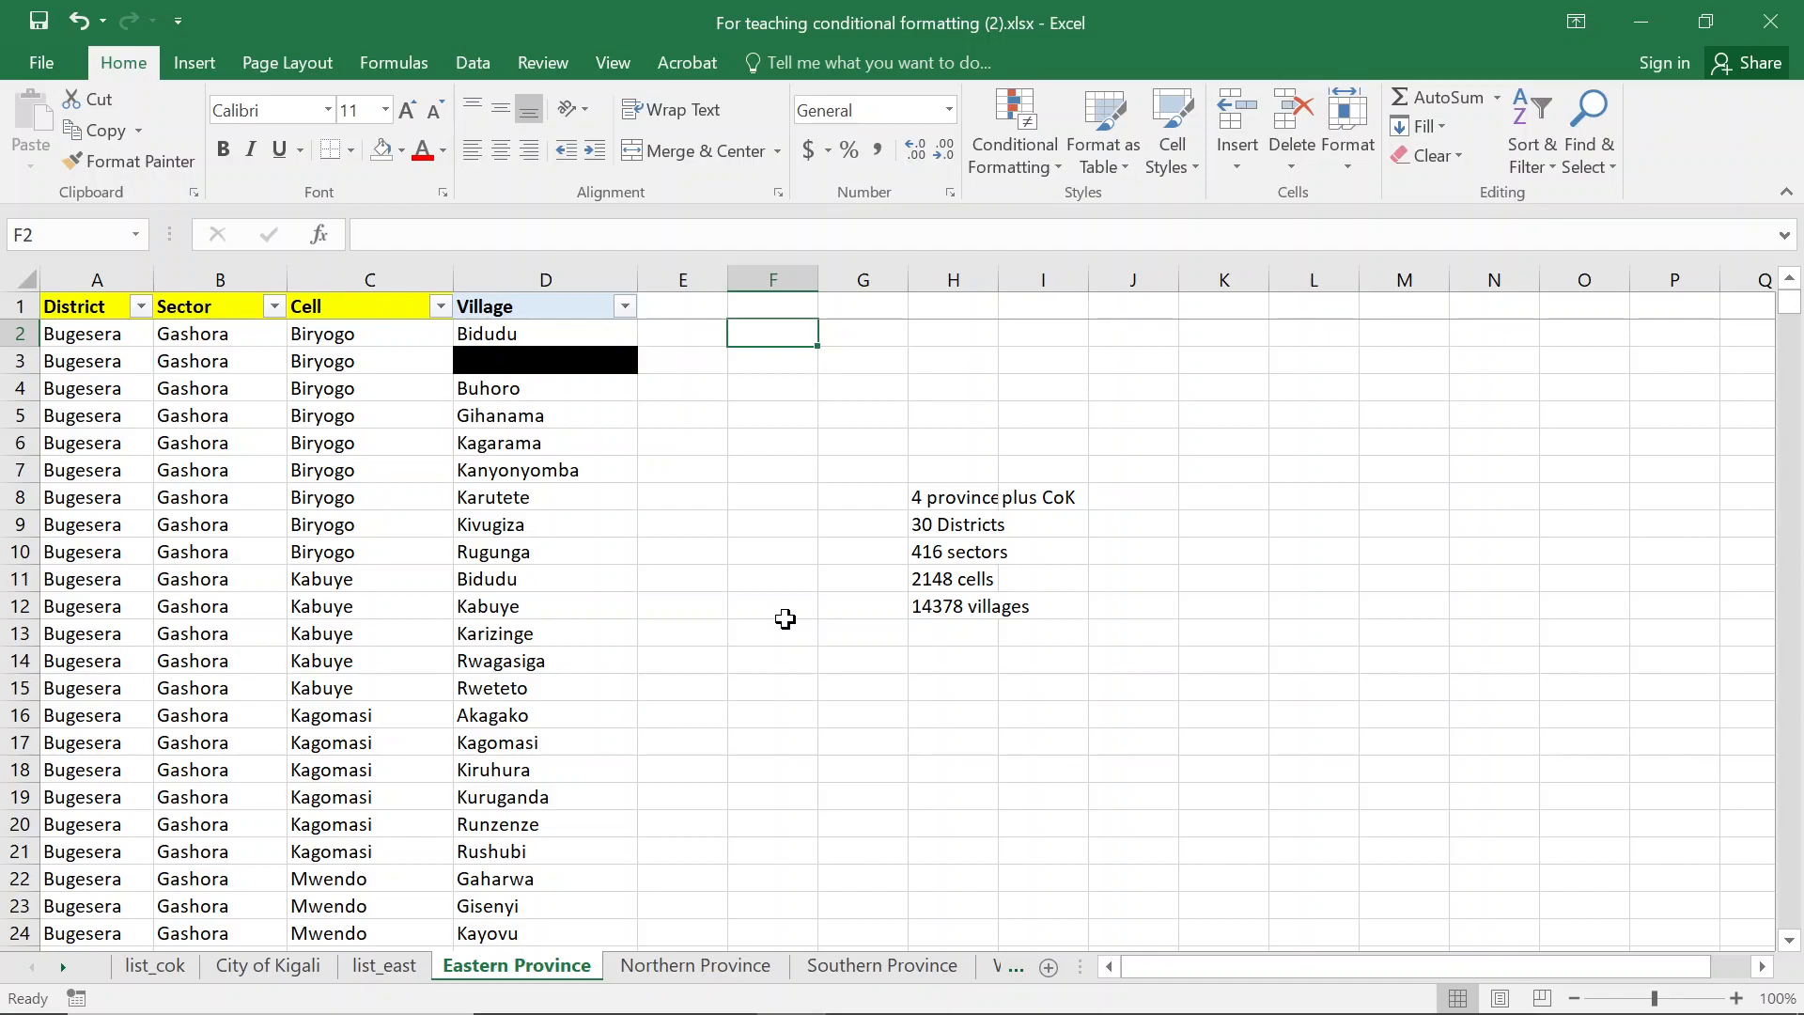
left_click(698, 968)
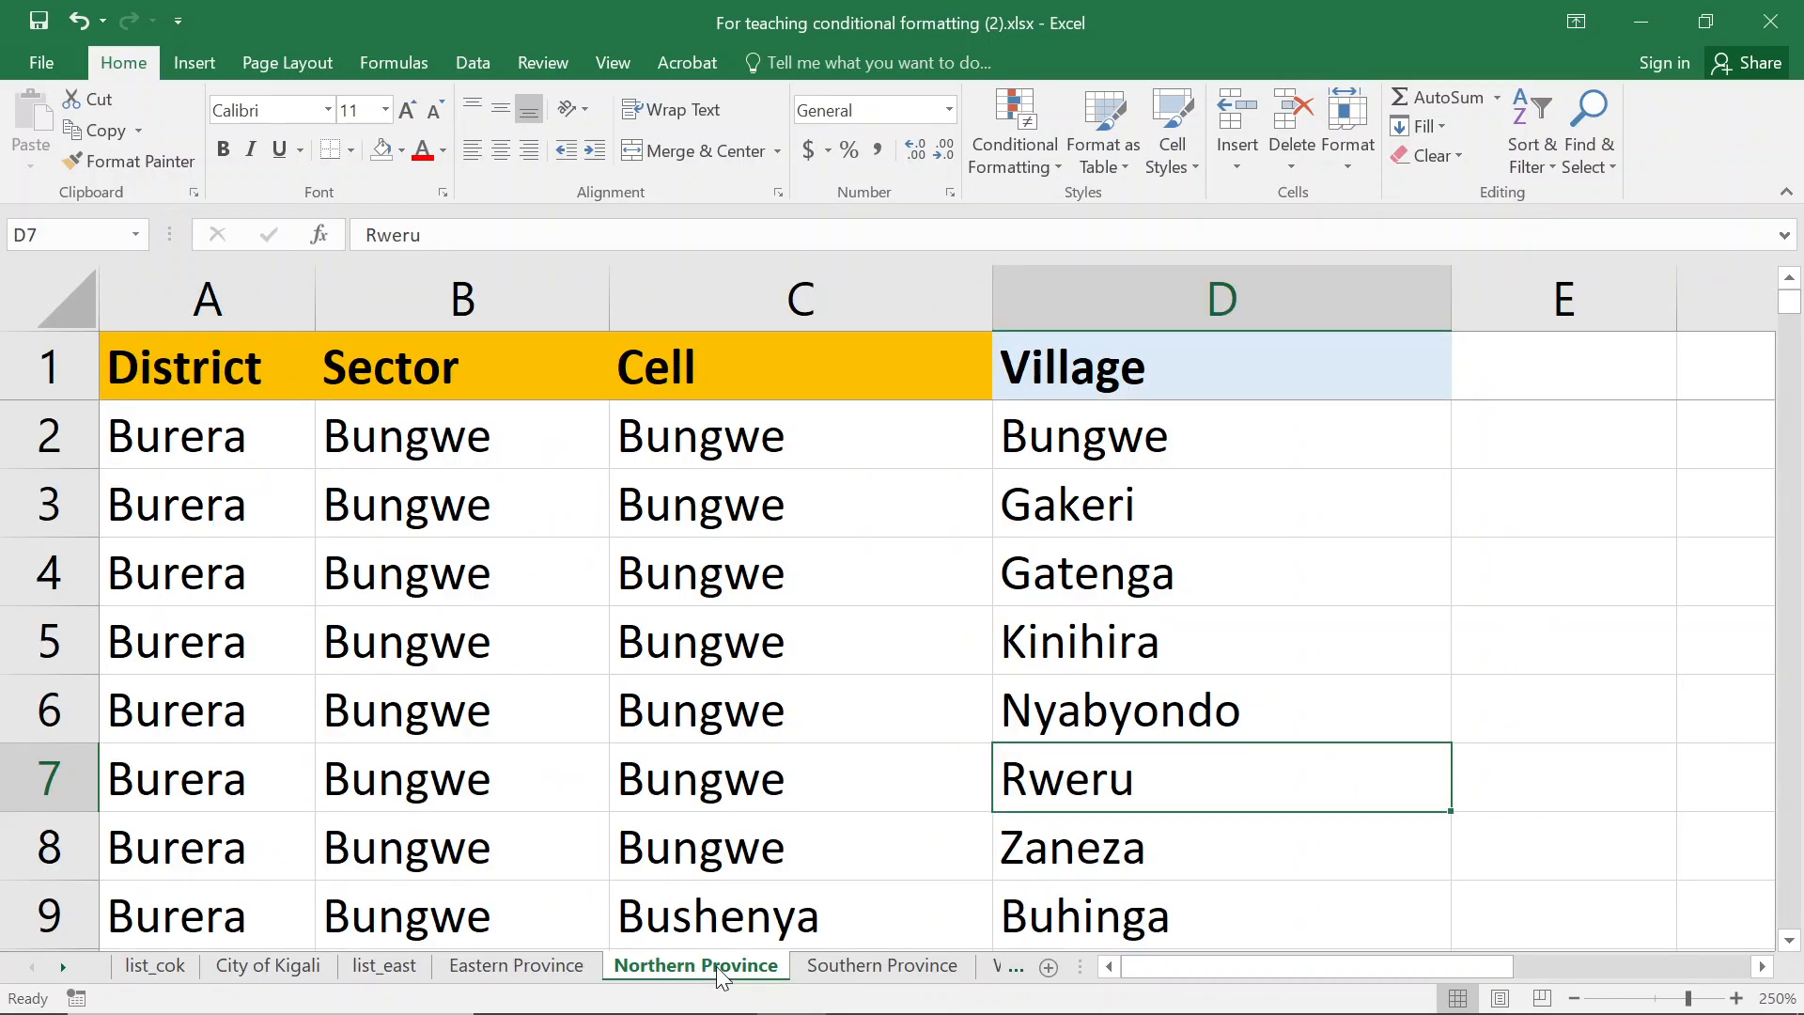
left_click(862, 950)
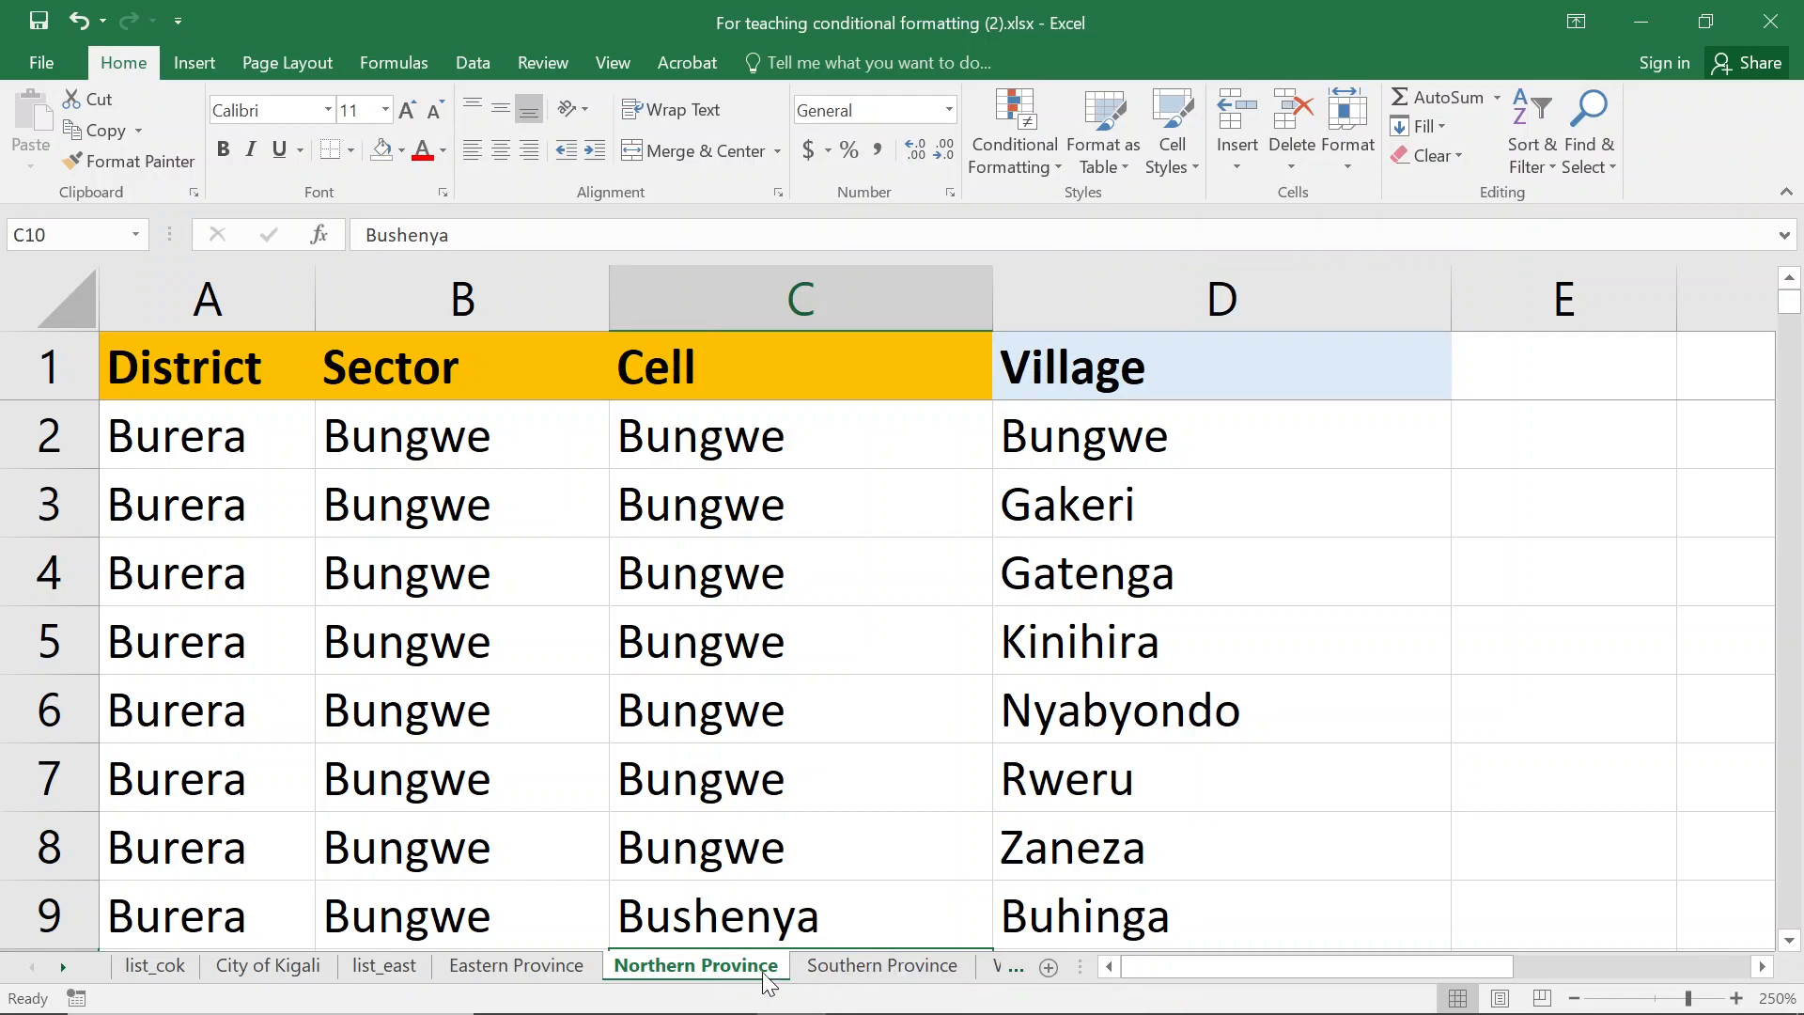
left_click(881, 966)
left_click(857, 966)
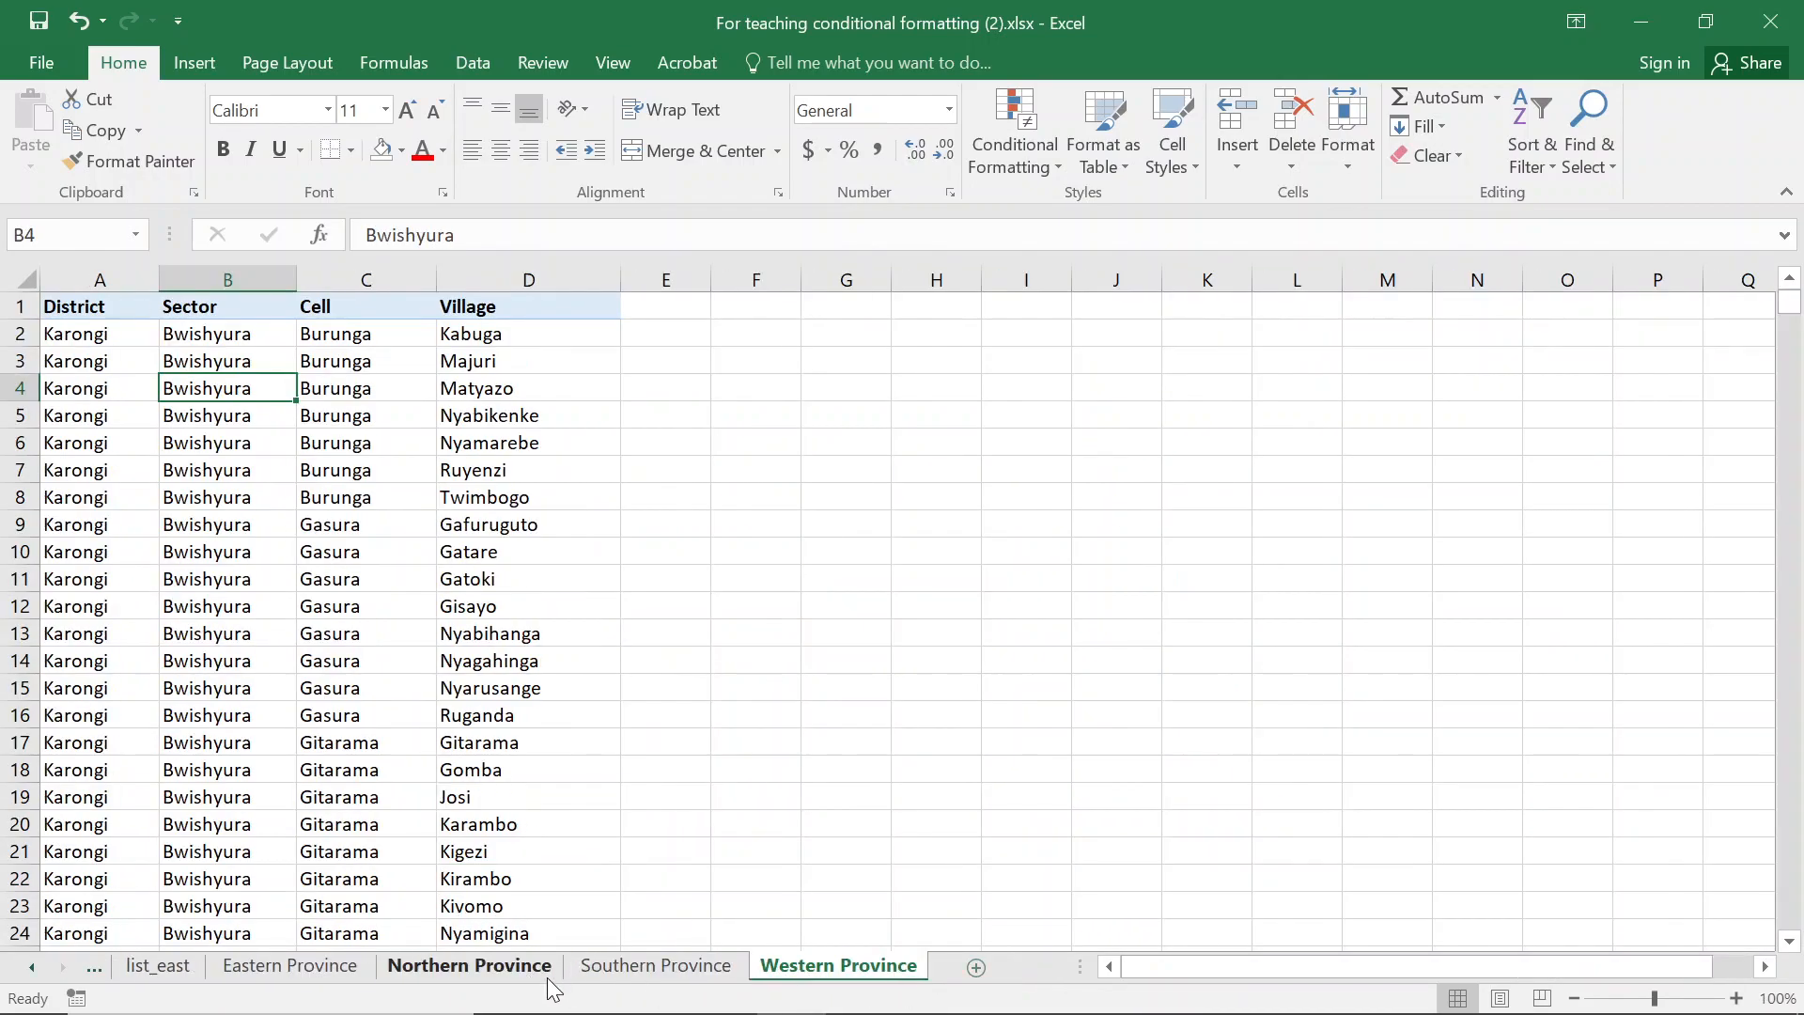
left_click(483, 967)
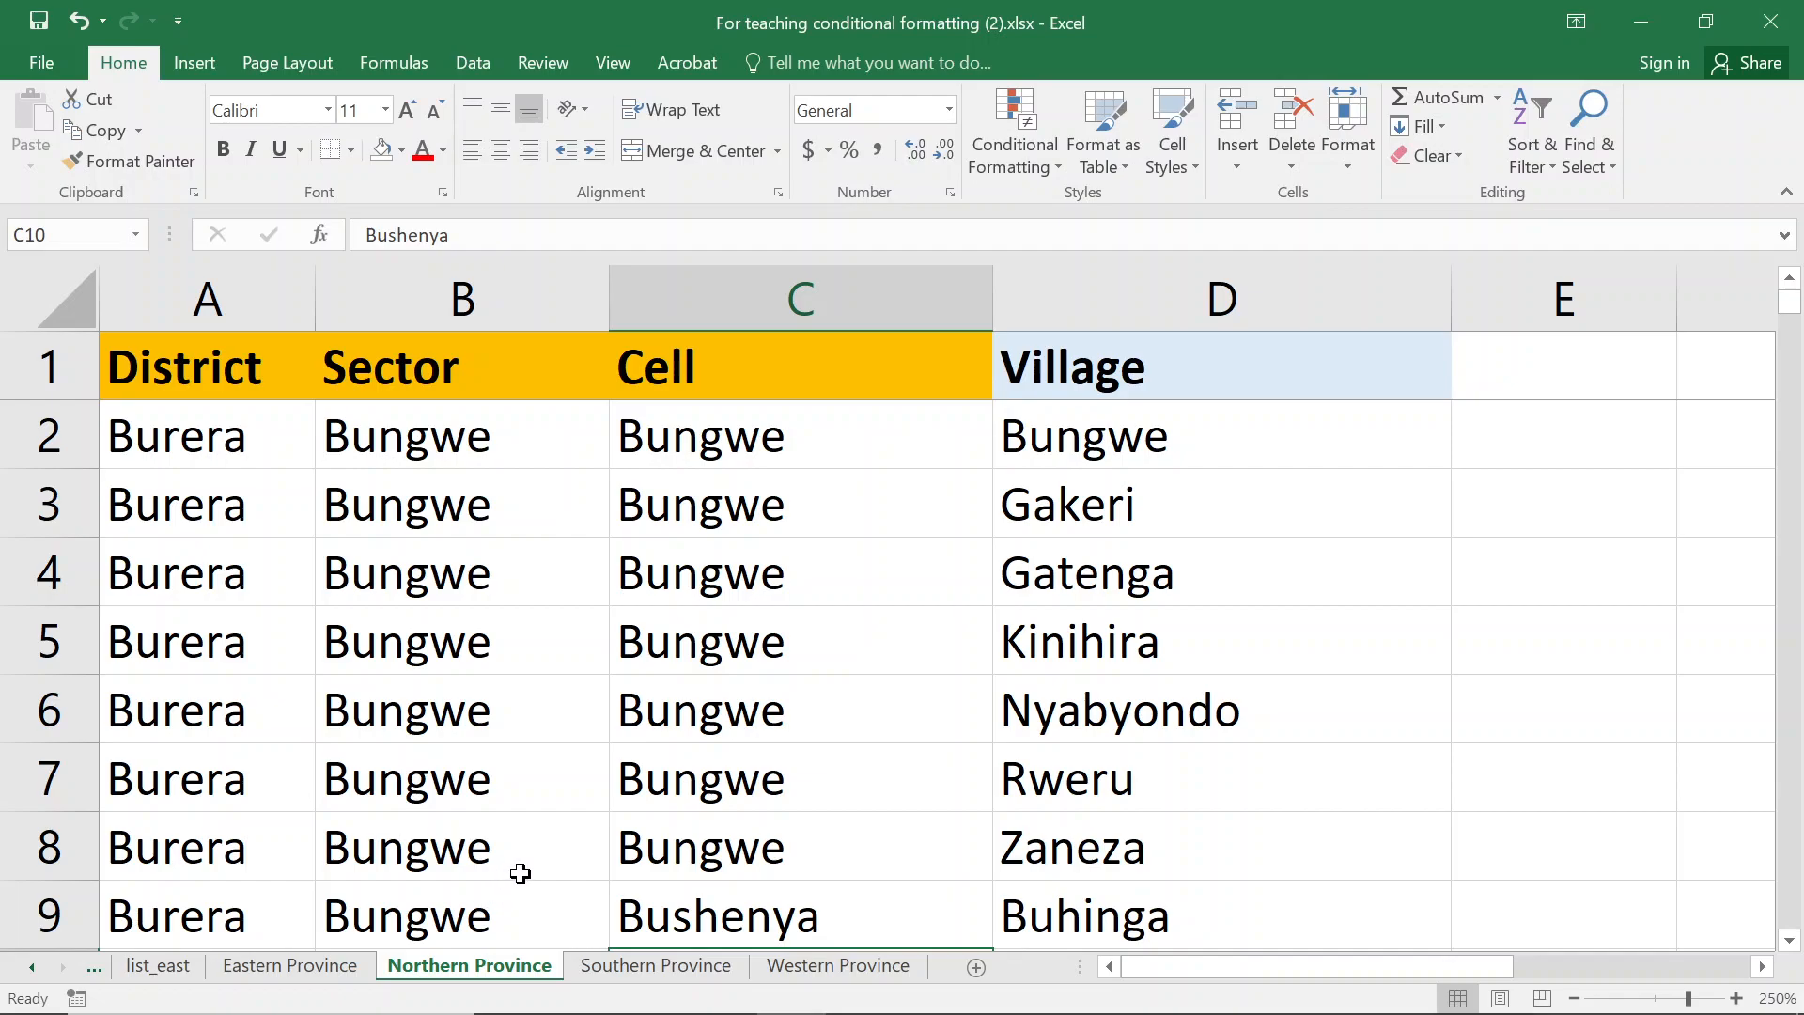
View the list of hidden sheets and look over the remaining Southern and Western Province sheets
right_click(475, 980)
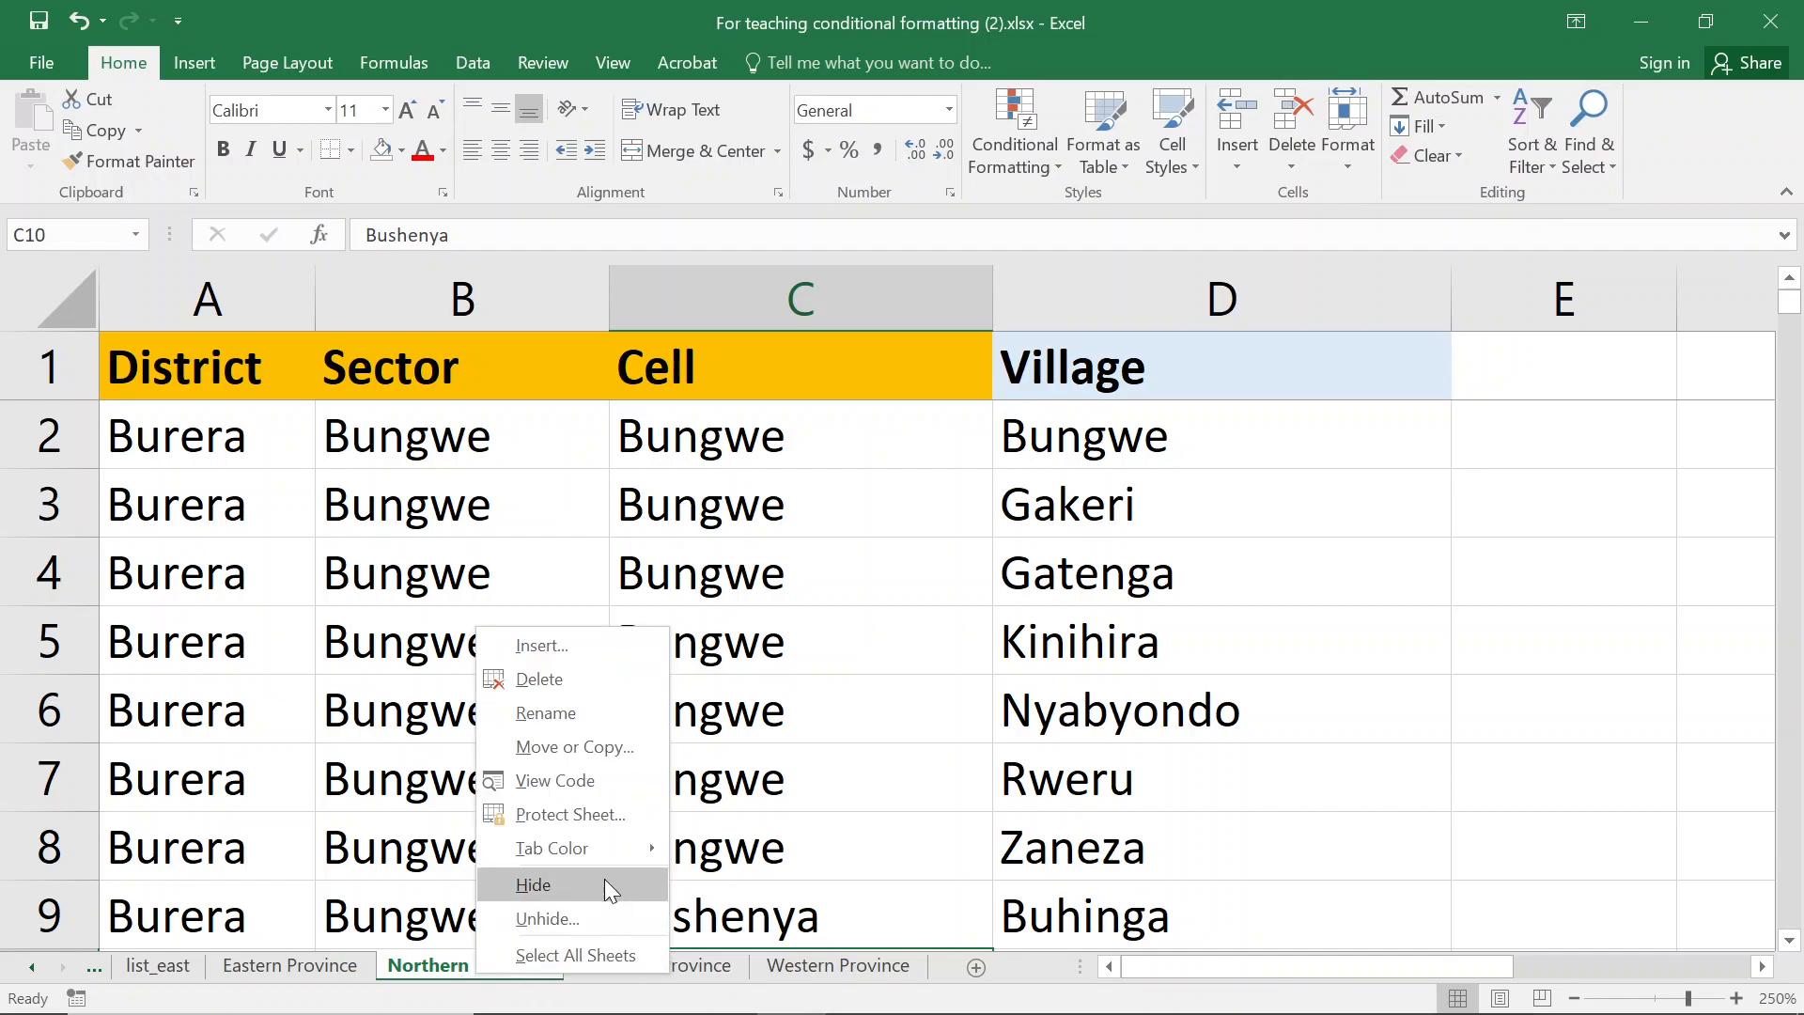
left_click(549, 920)
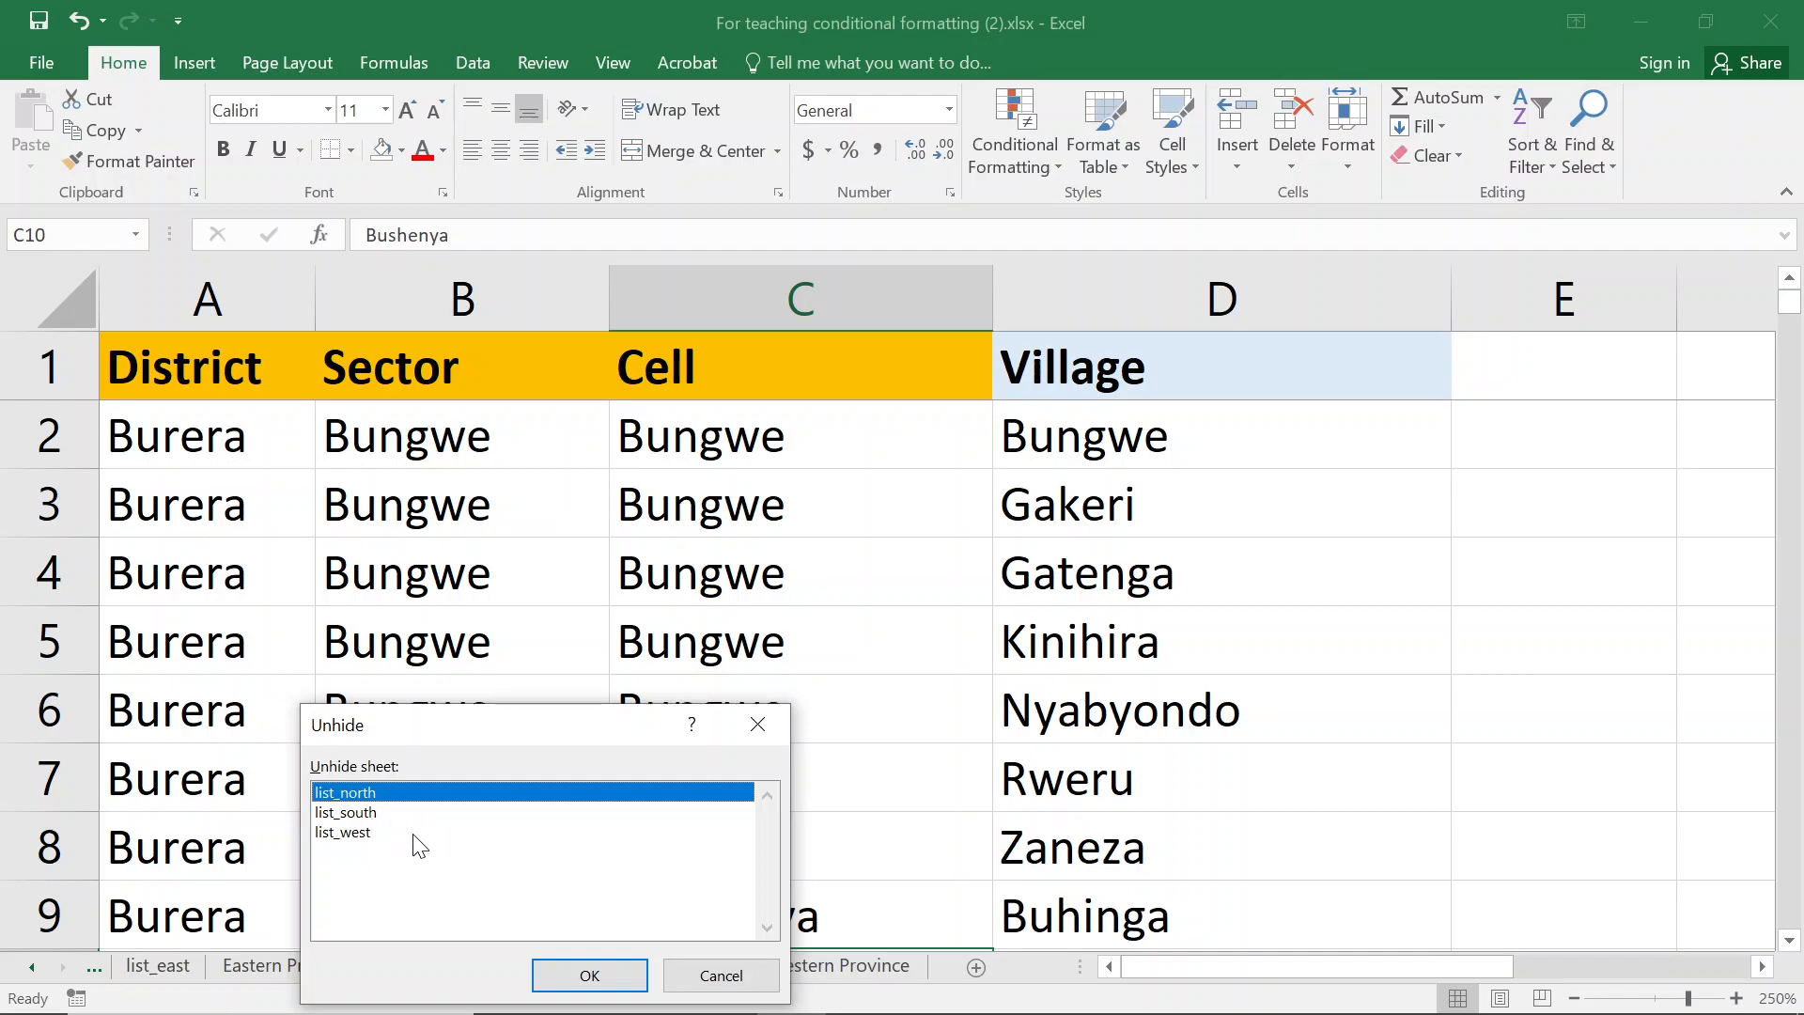
left_click(784, 716)
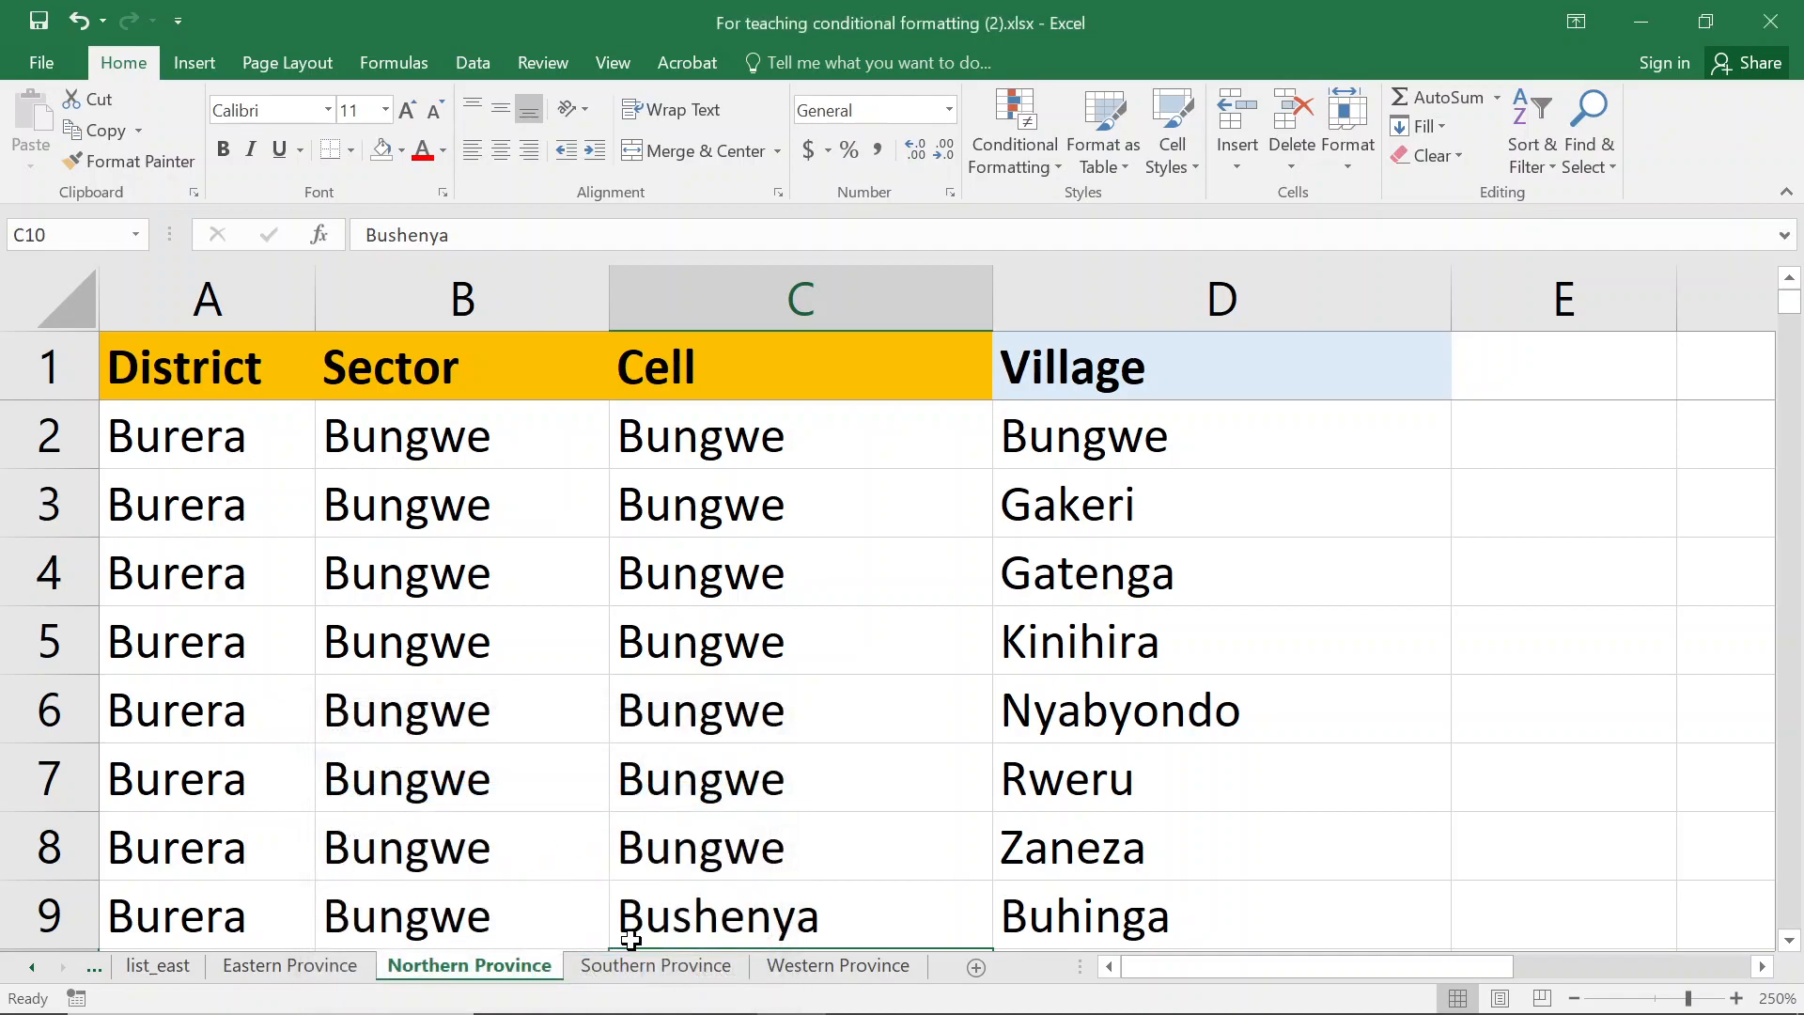
left_click(688, 965)
left_click(832, 966)
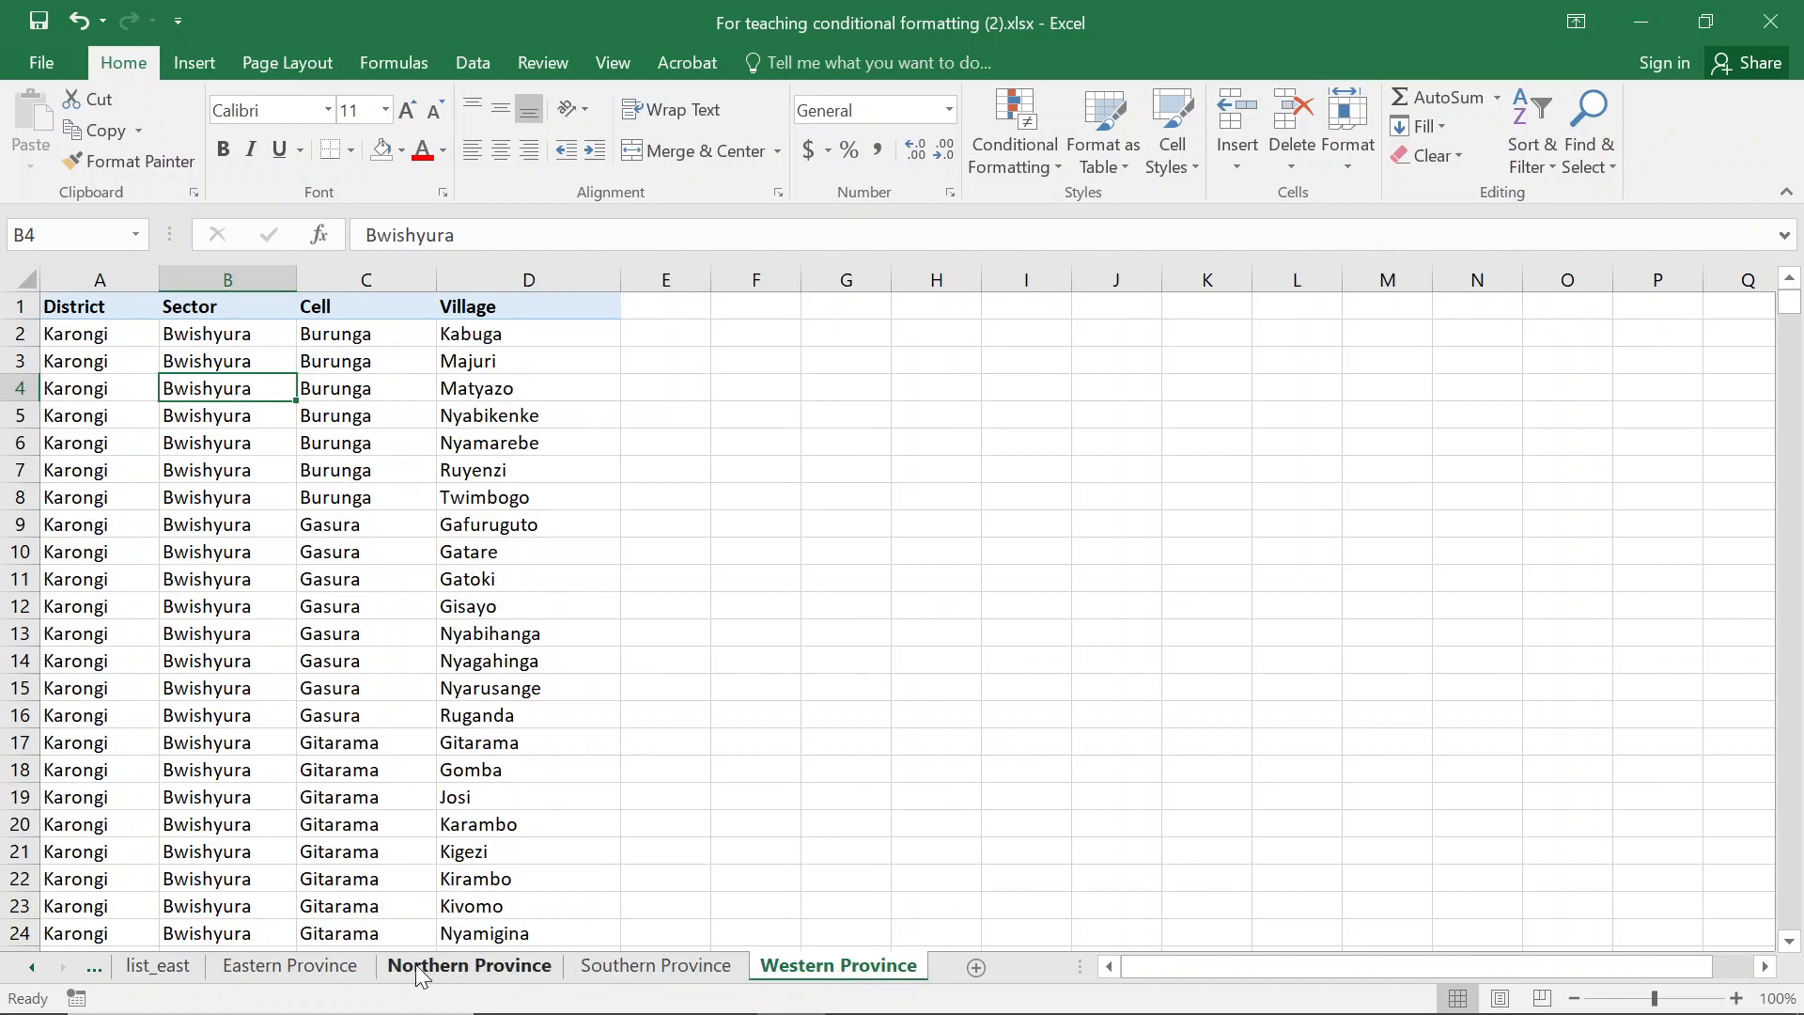
left_click(417, 966)
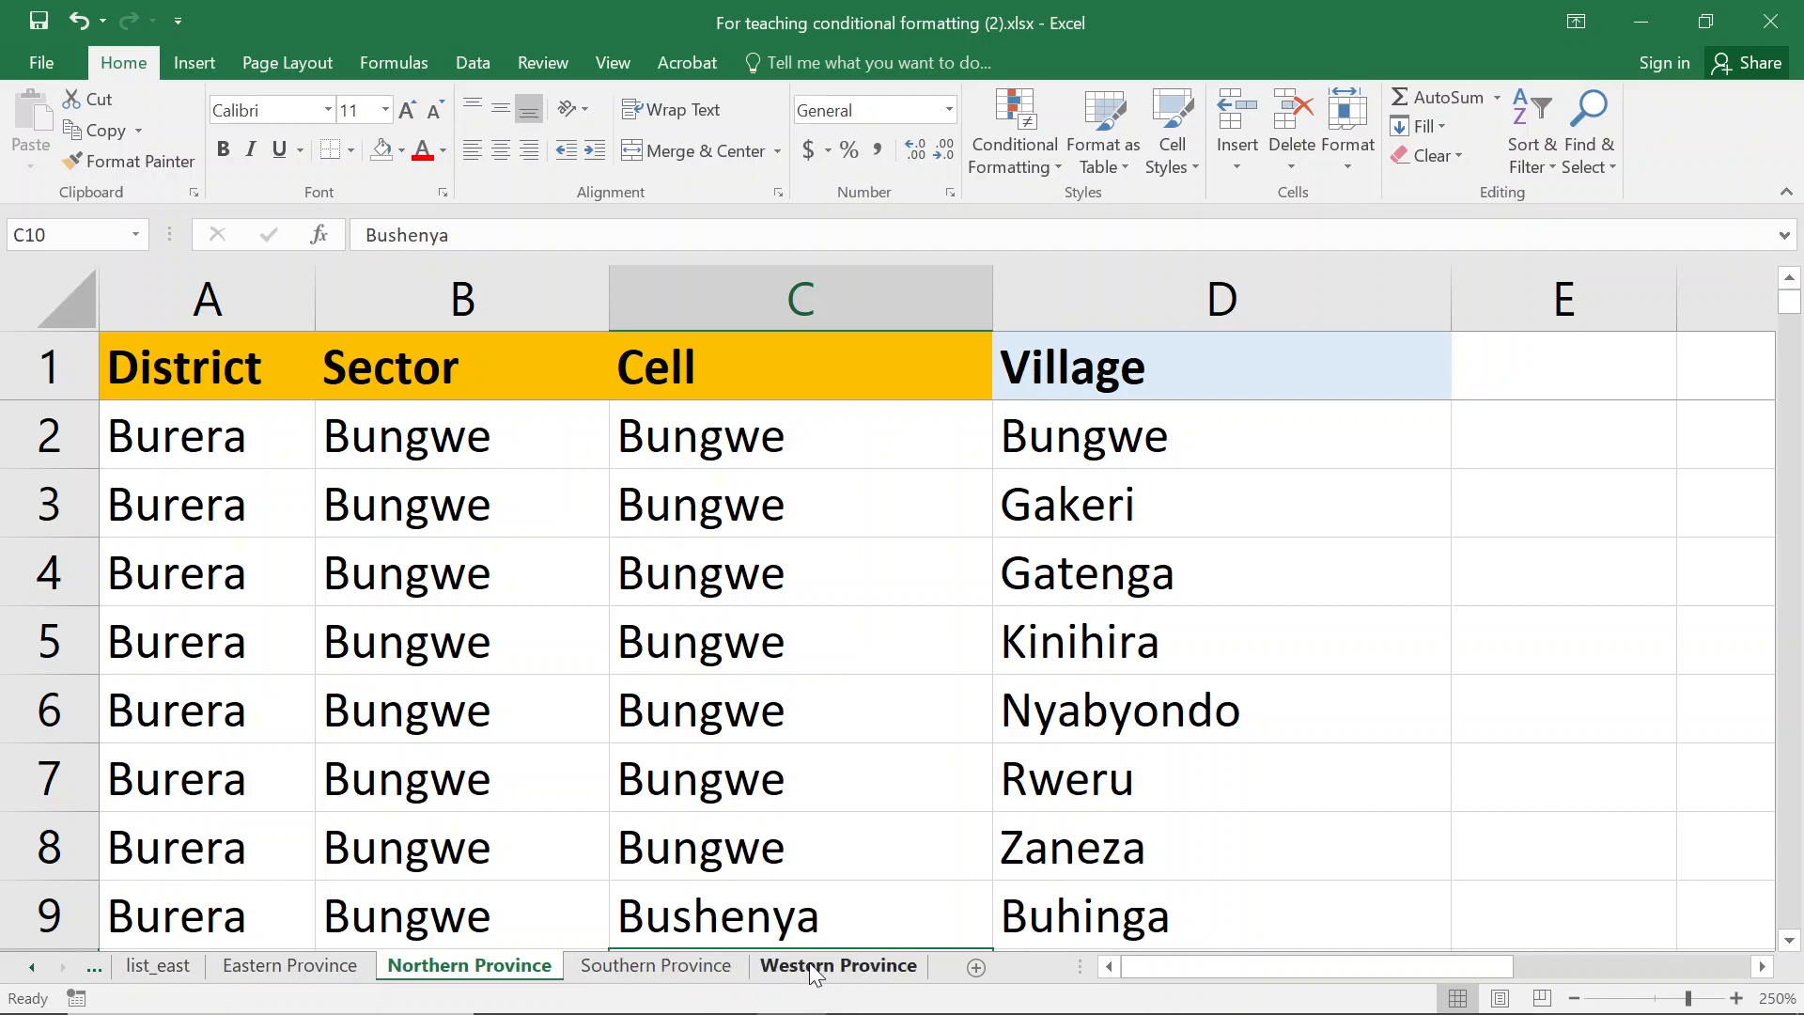
Unhide the list_north reference sheet and hide it again
right_click(494, 962)
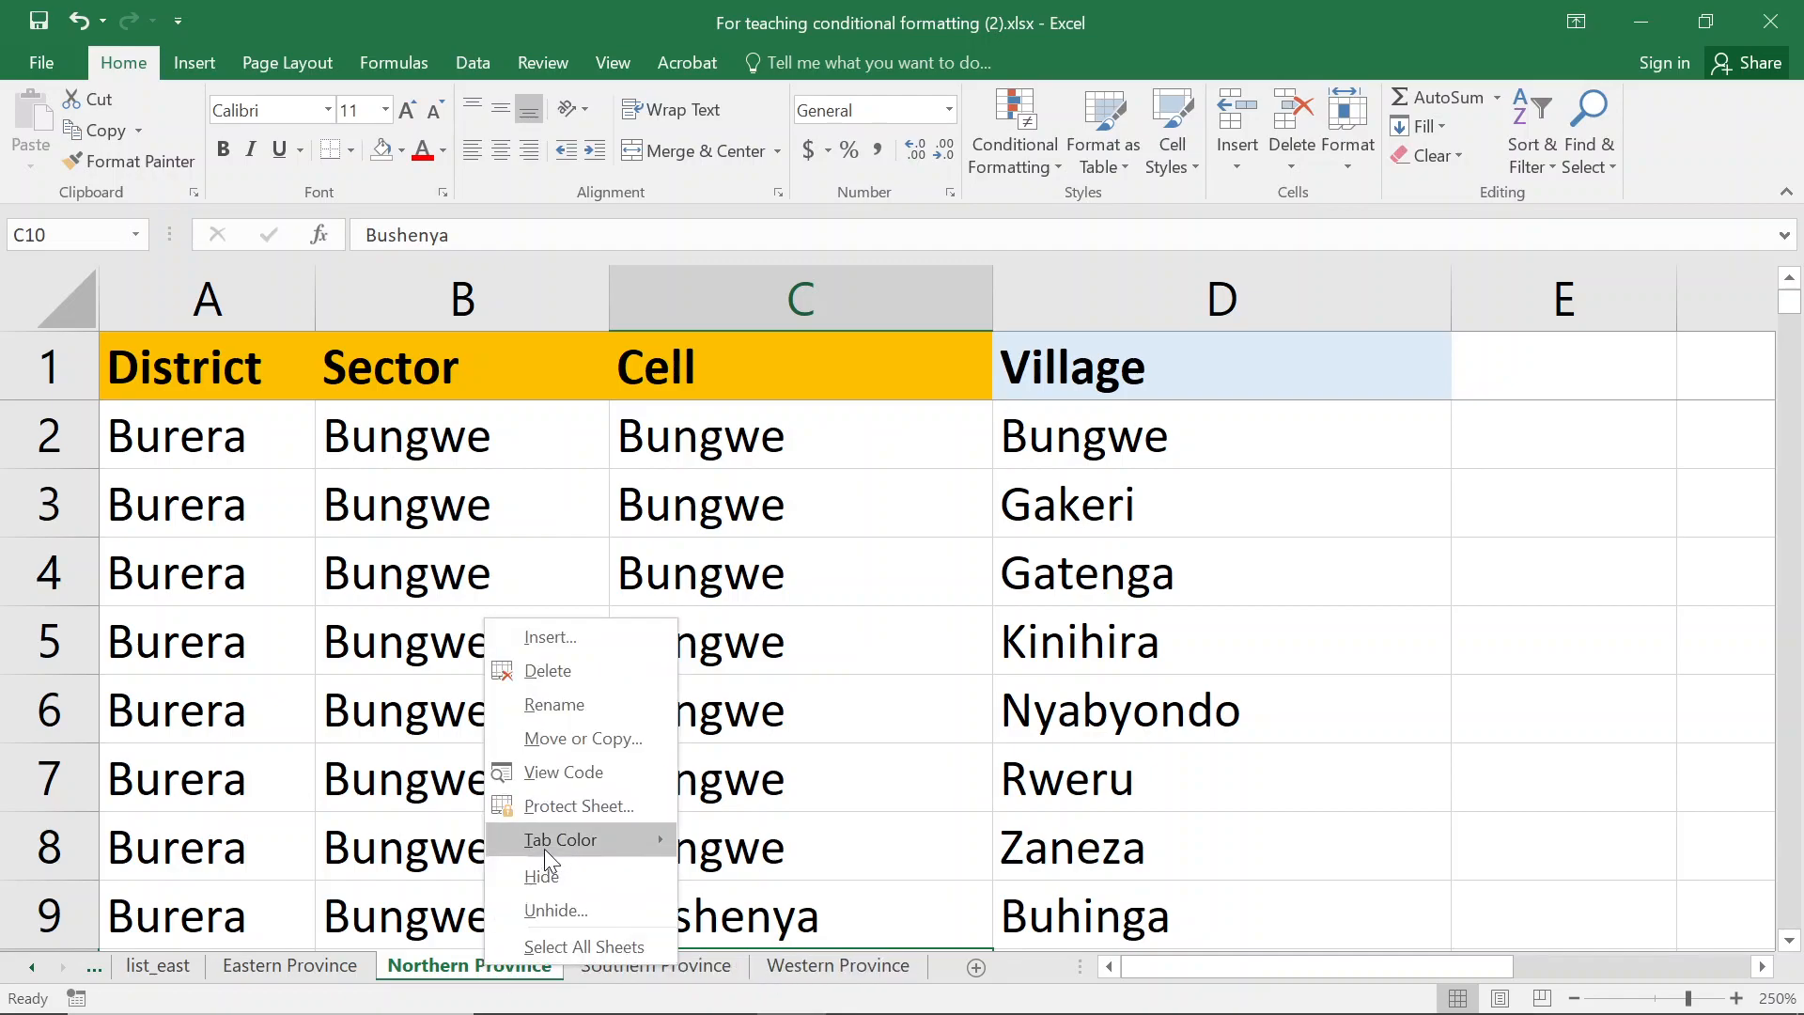
left_click(527, 911)
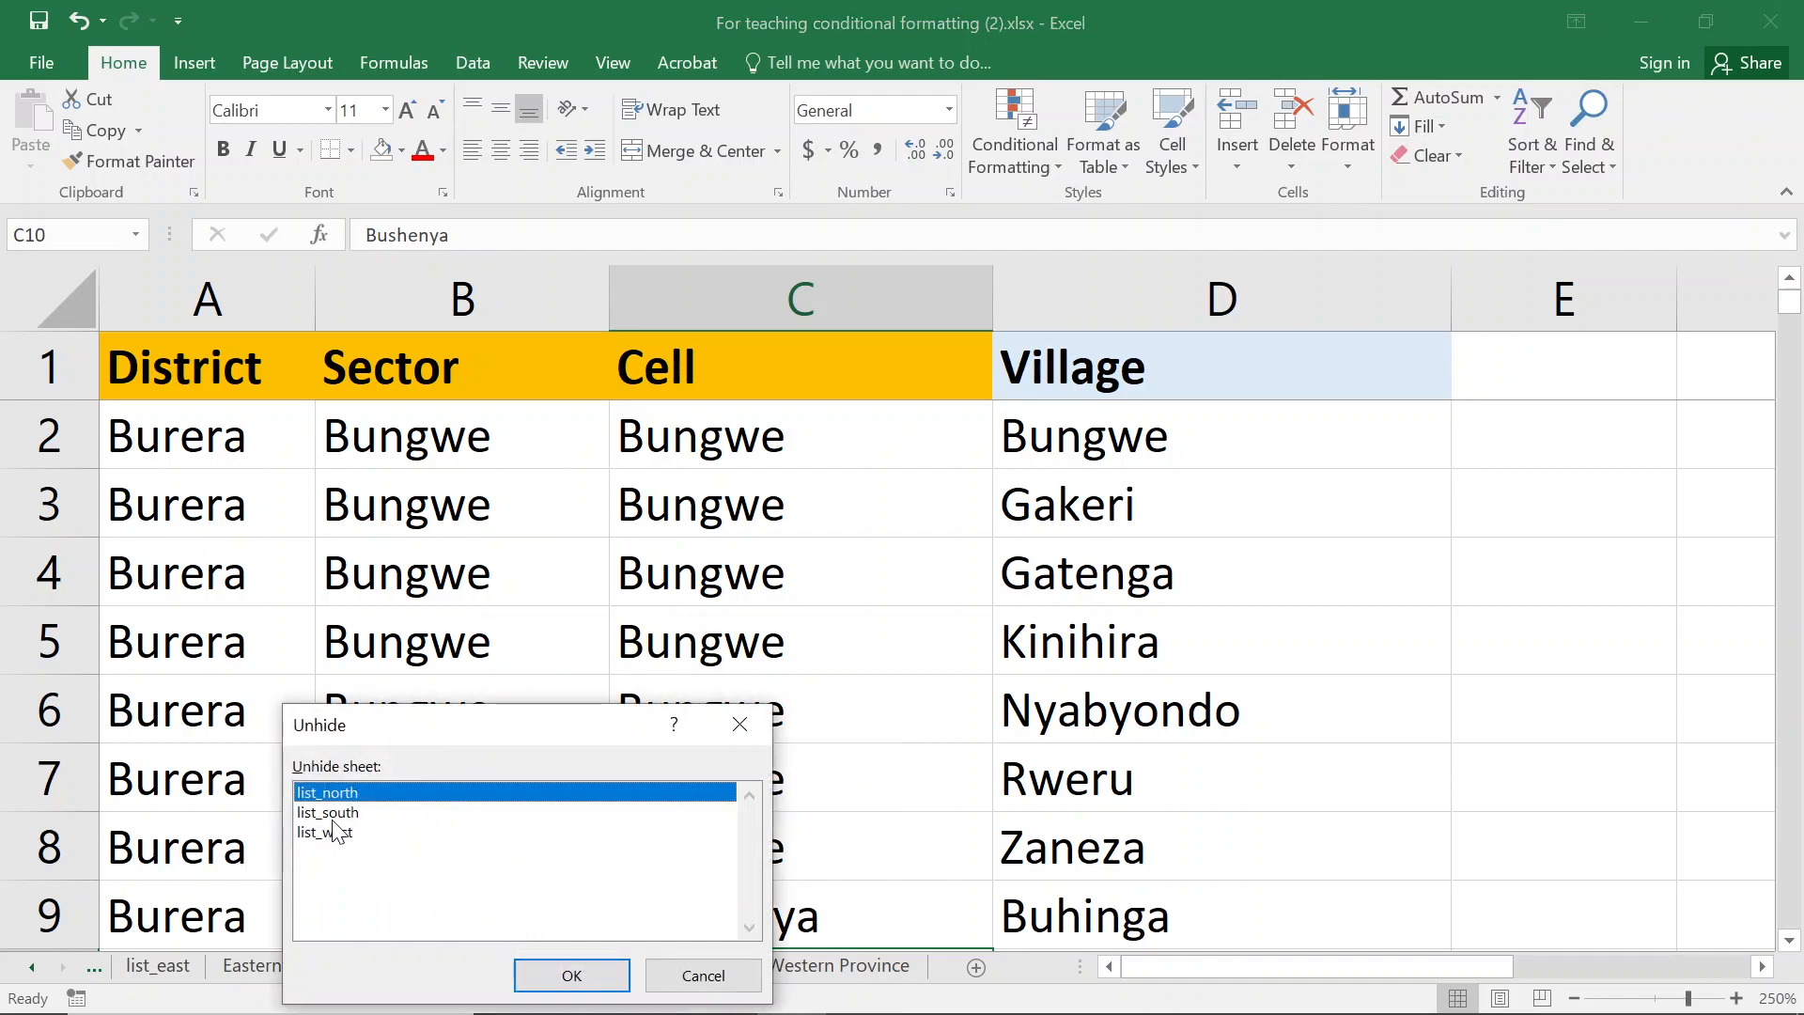
left_click_drag(391, 733, 991, 474)
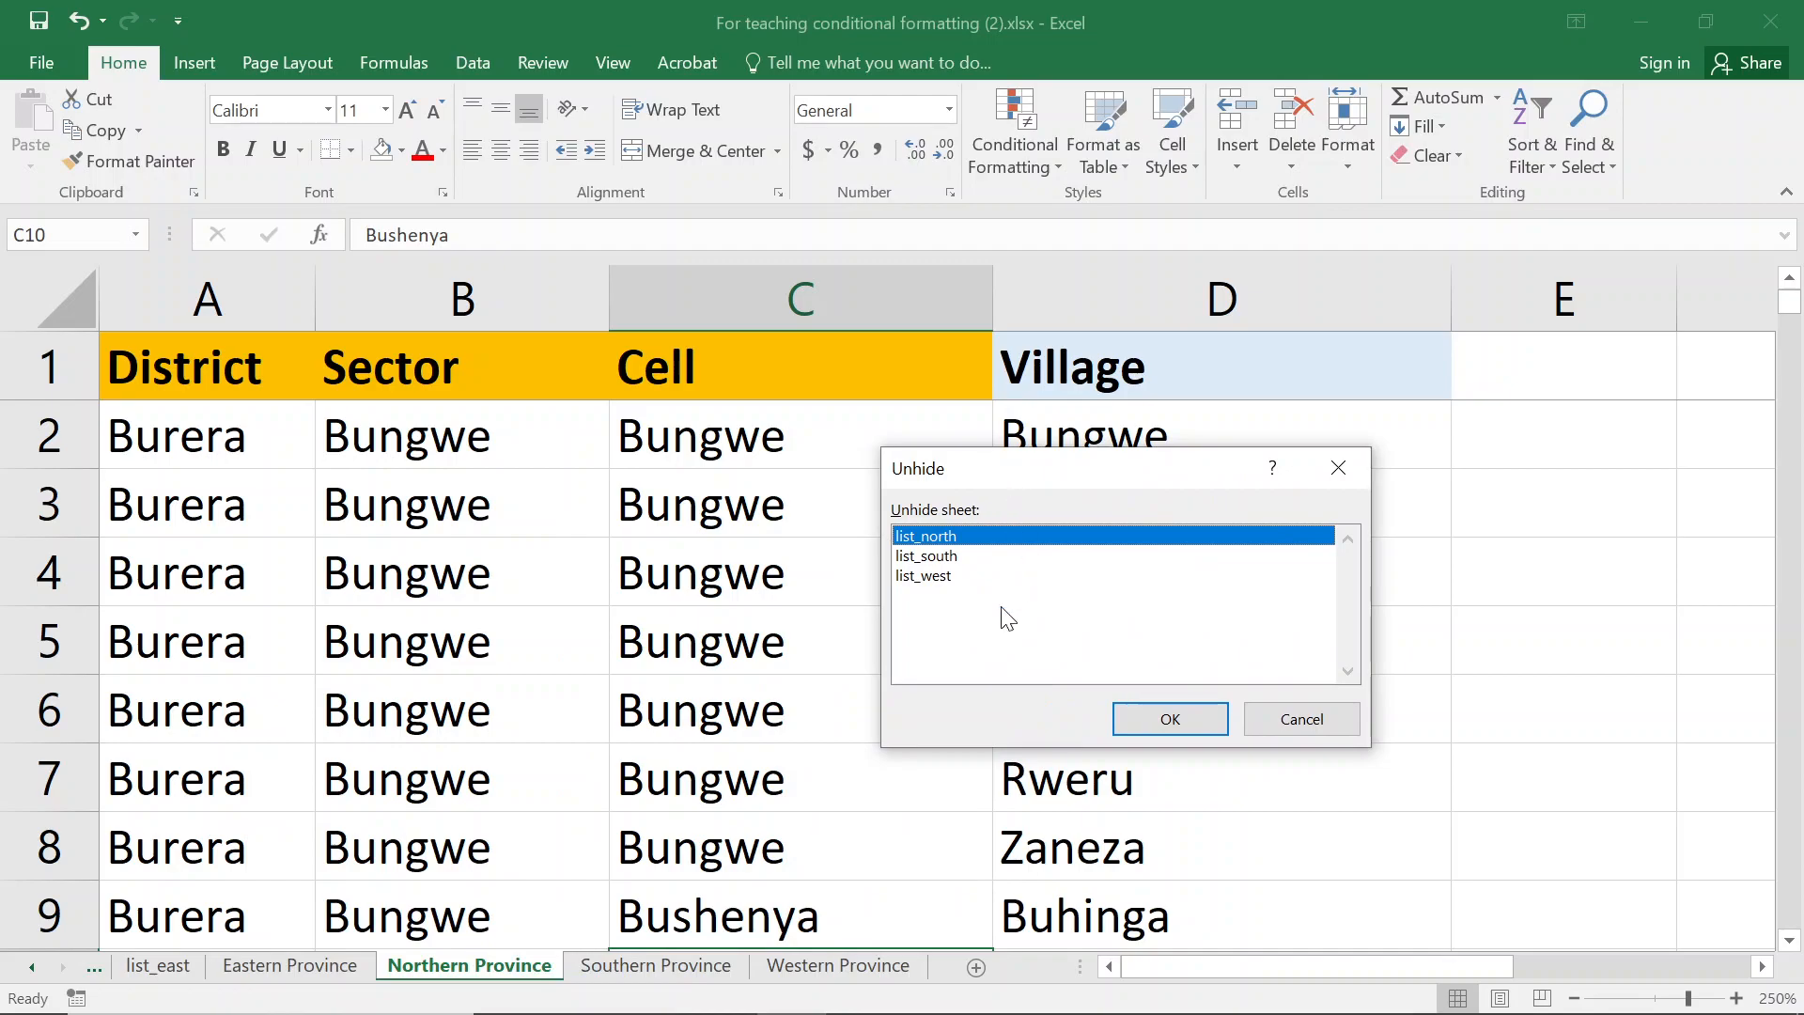
left_click(949, 559)
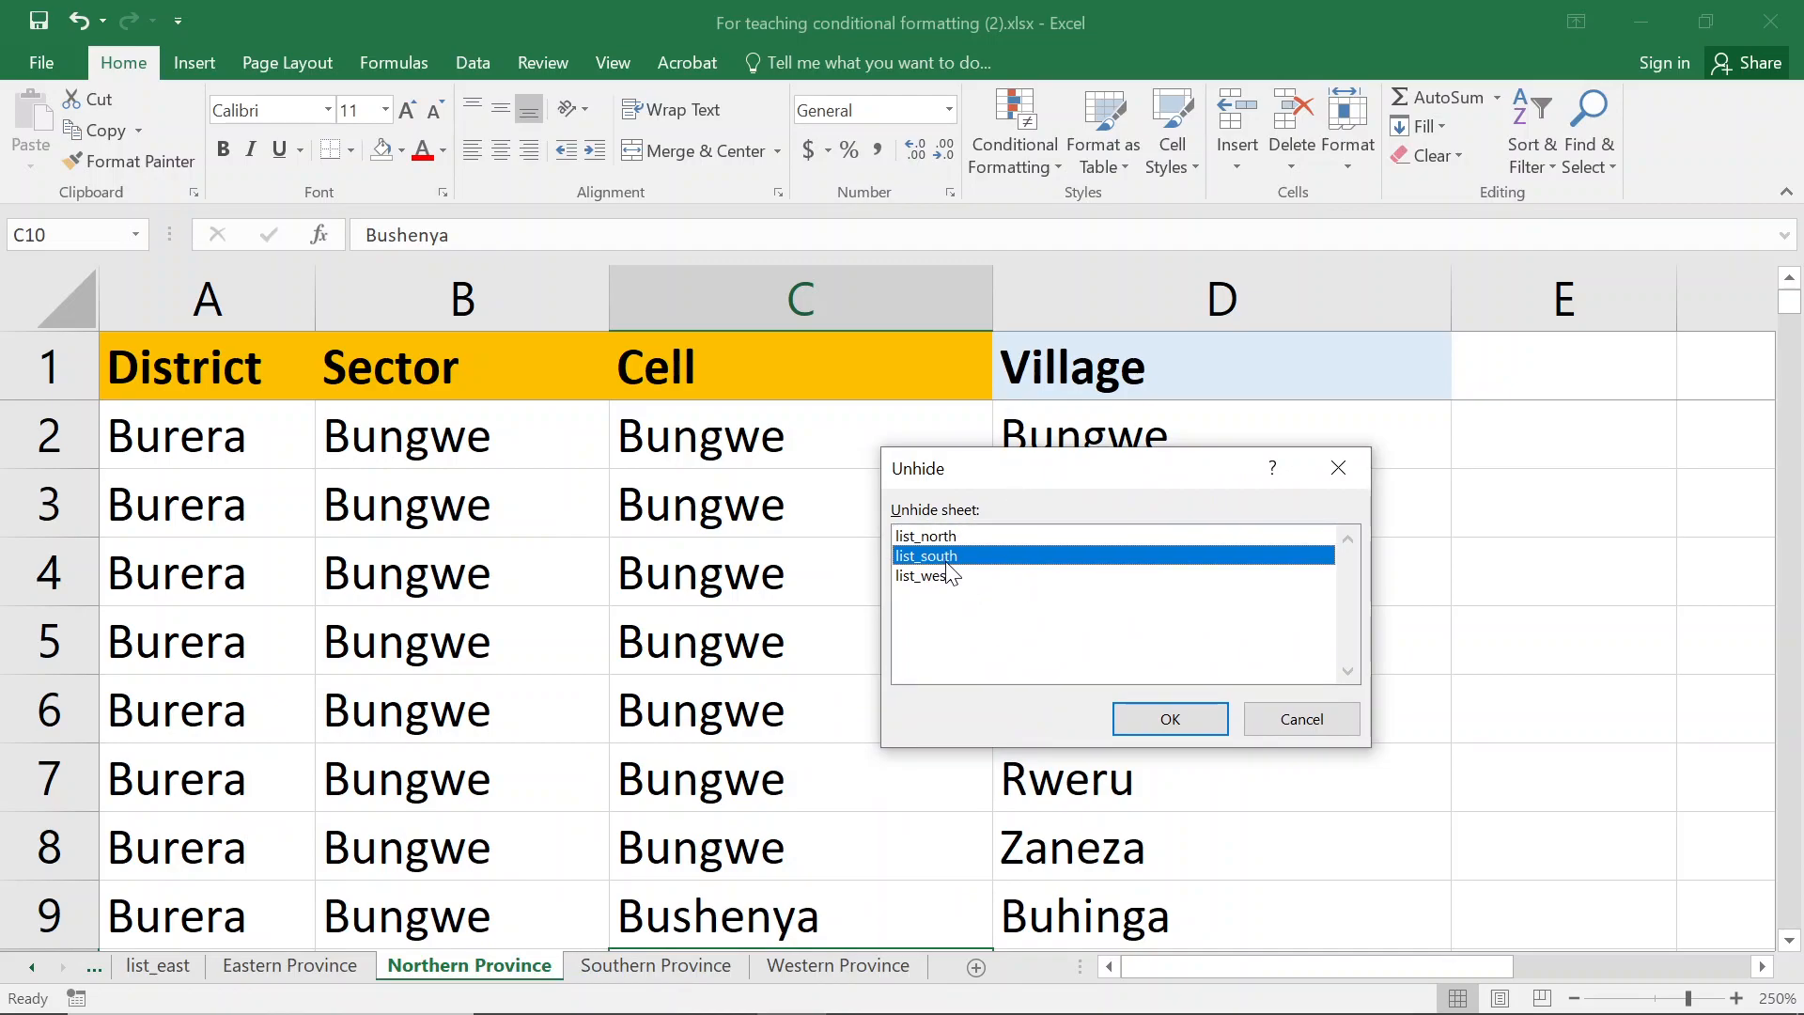
left_click(926, 540)
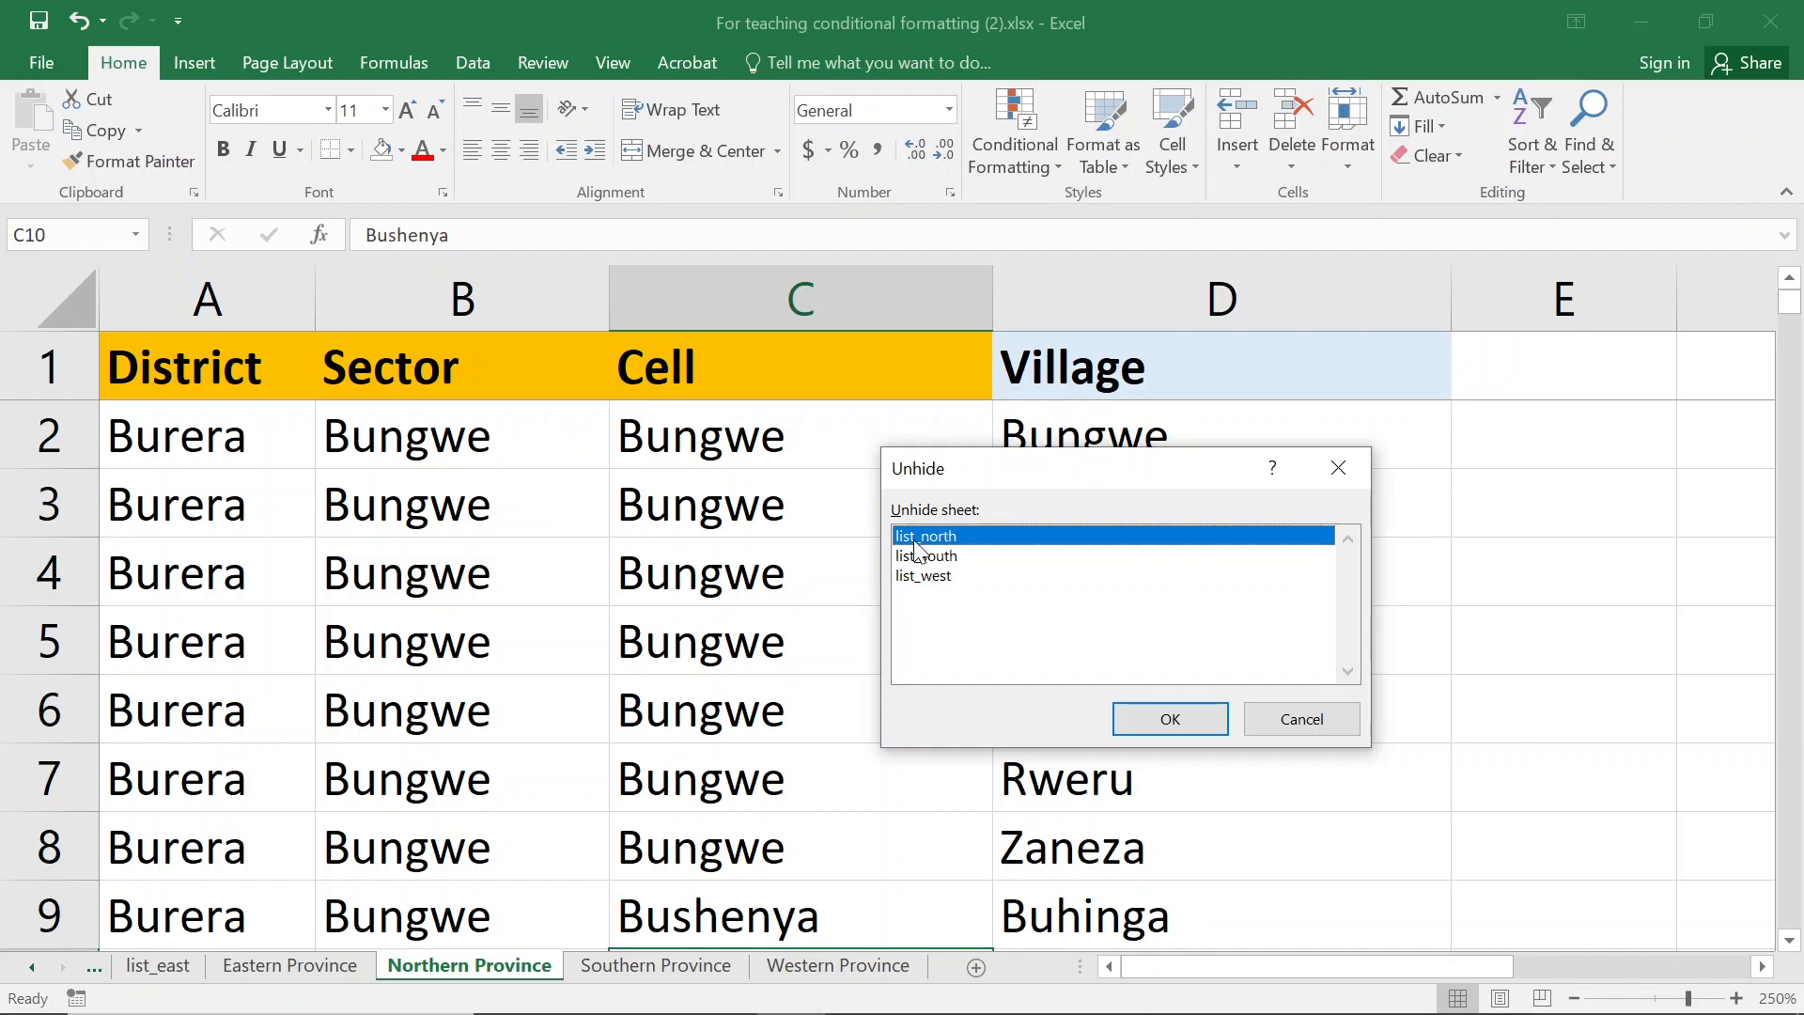
left_click(1180, 722)
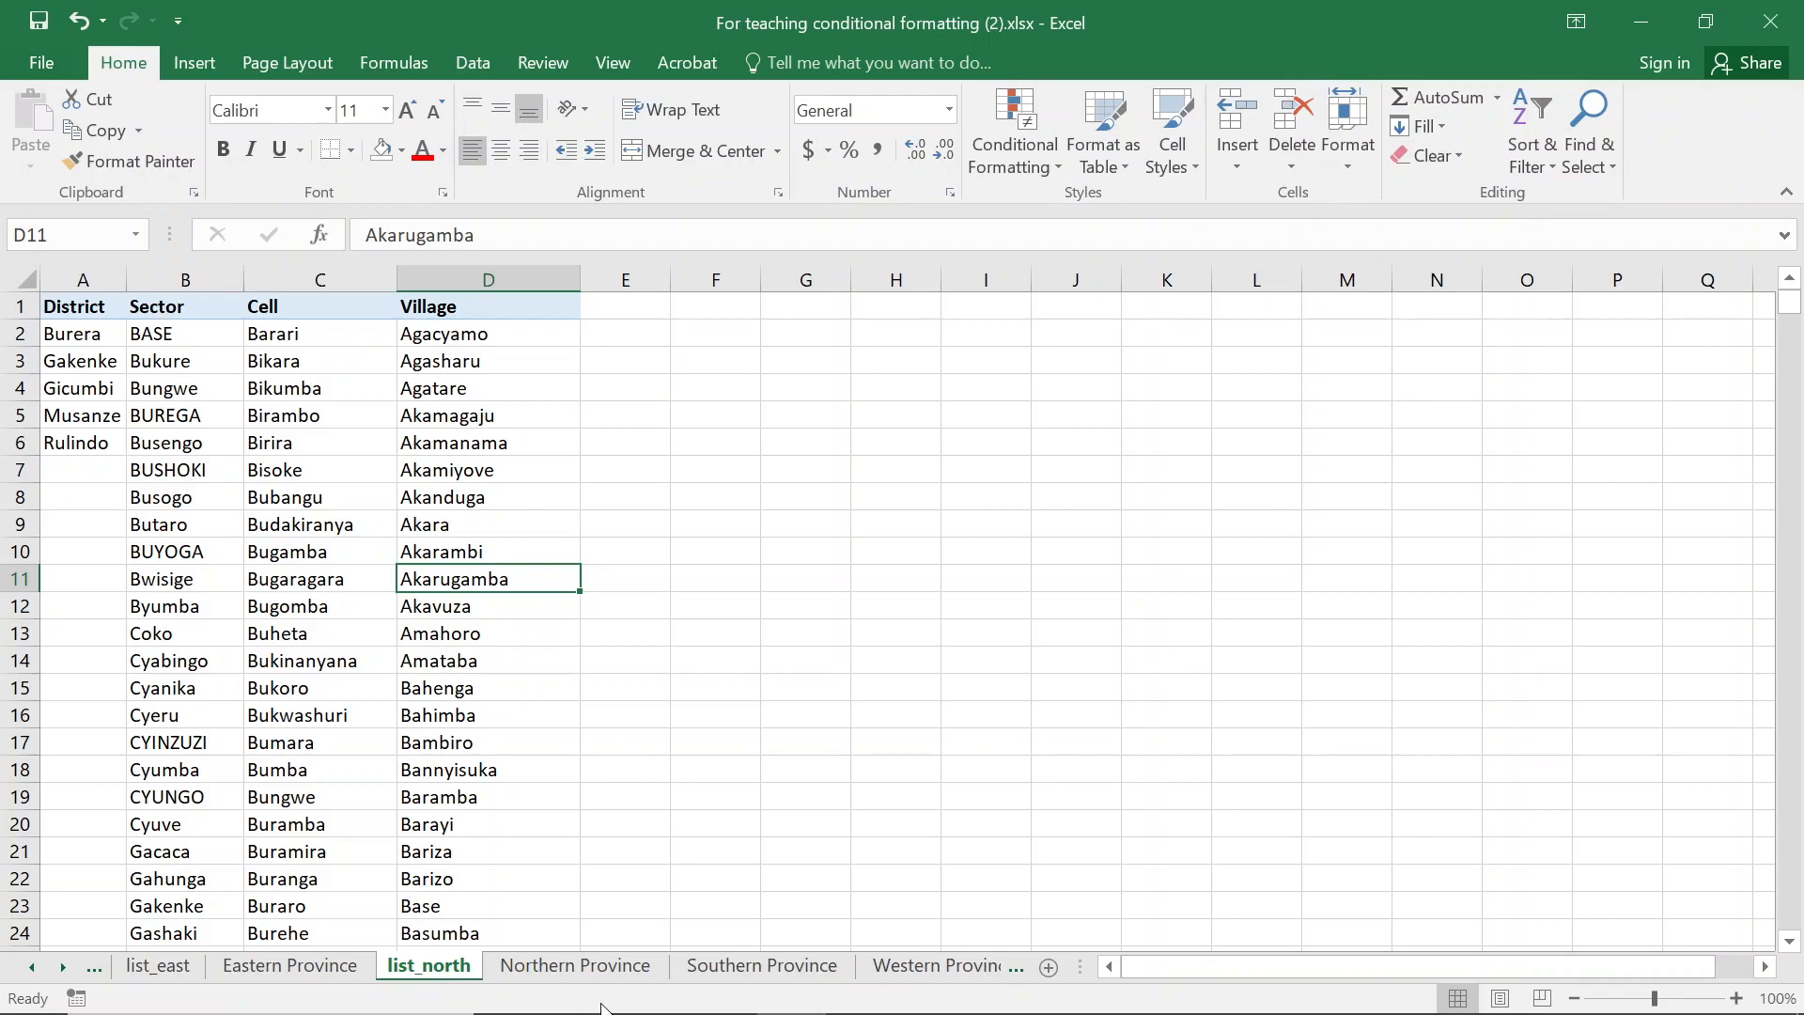
right_click(408, 973)
left_click(453, 900)
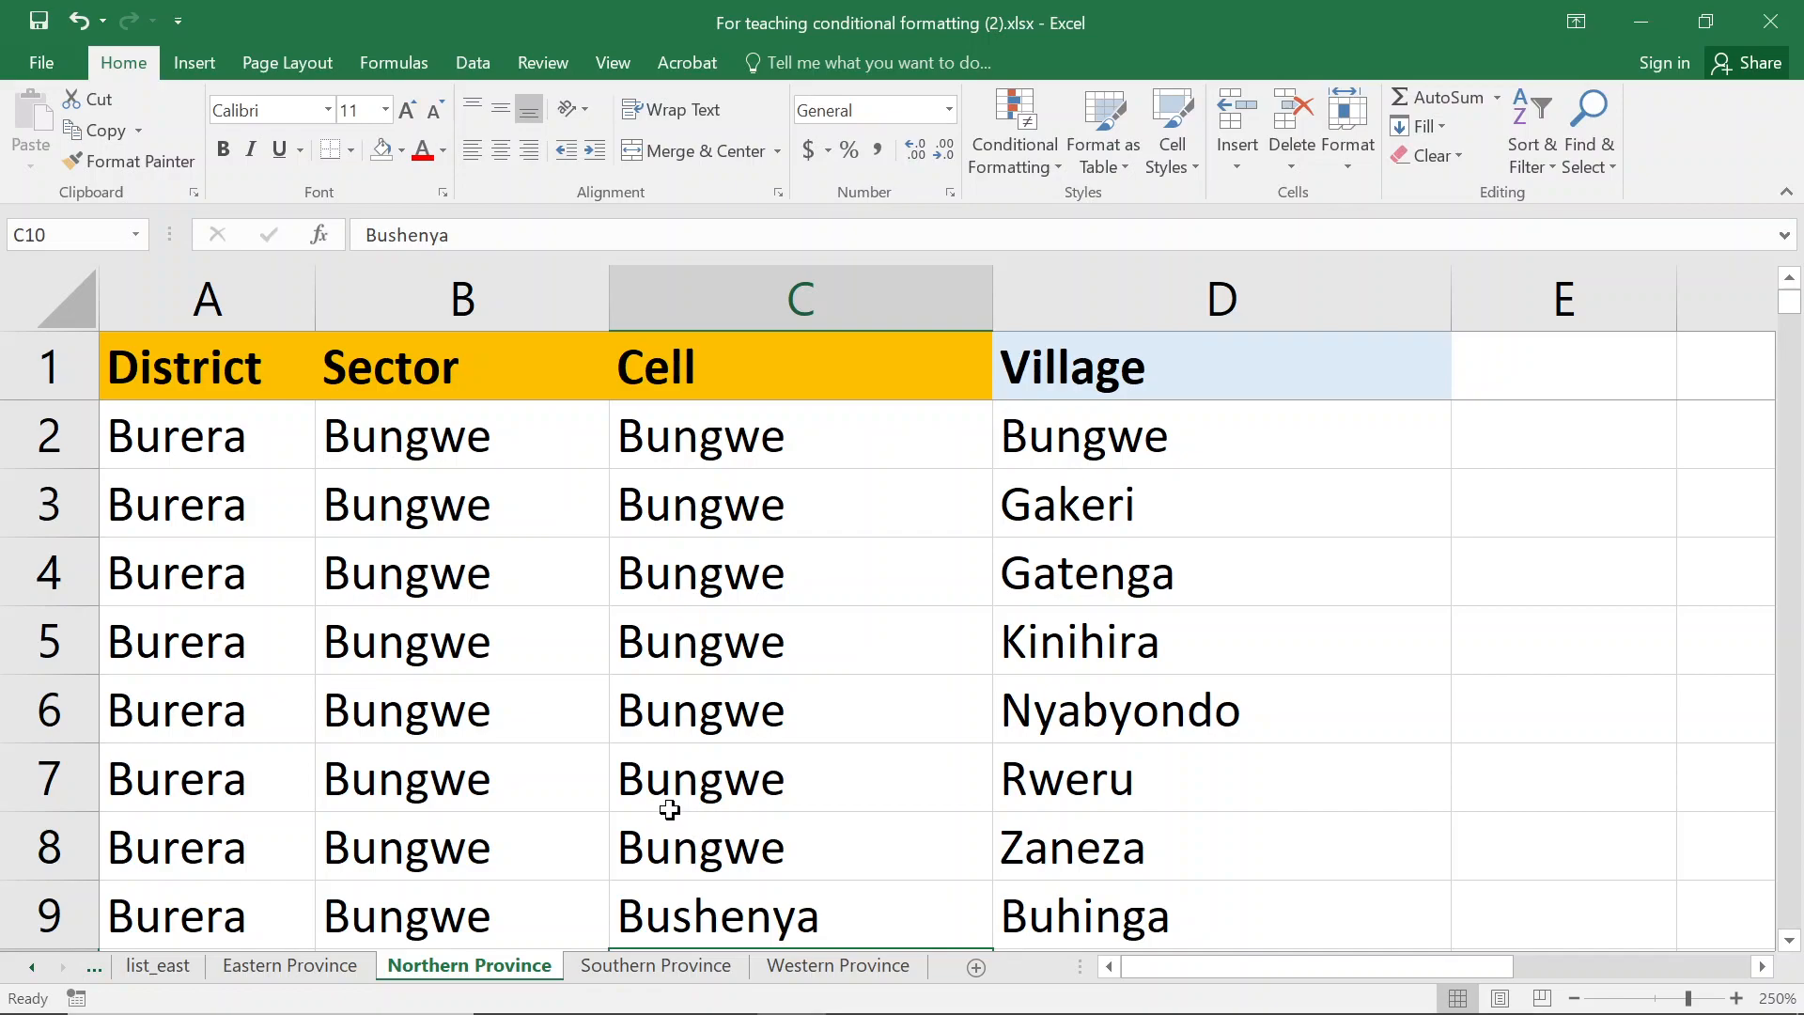
key("alt+Tab")
mouse_move(874, 1013)
left_click(782, 990)
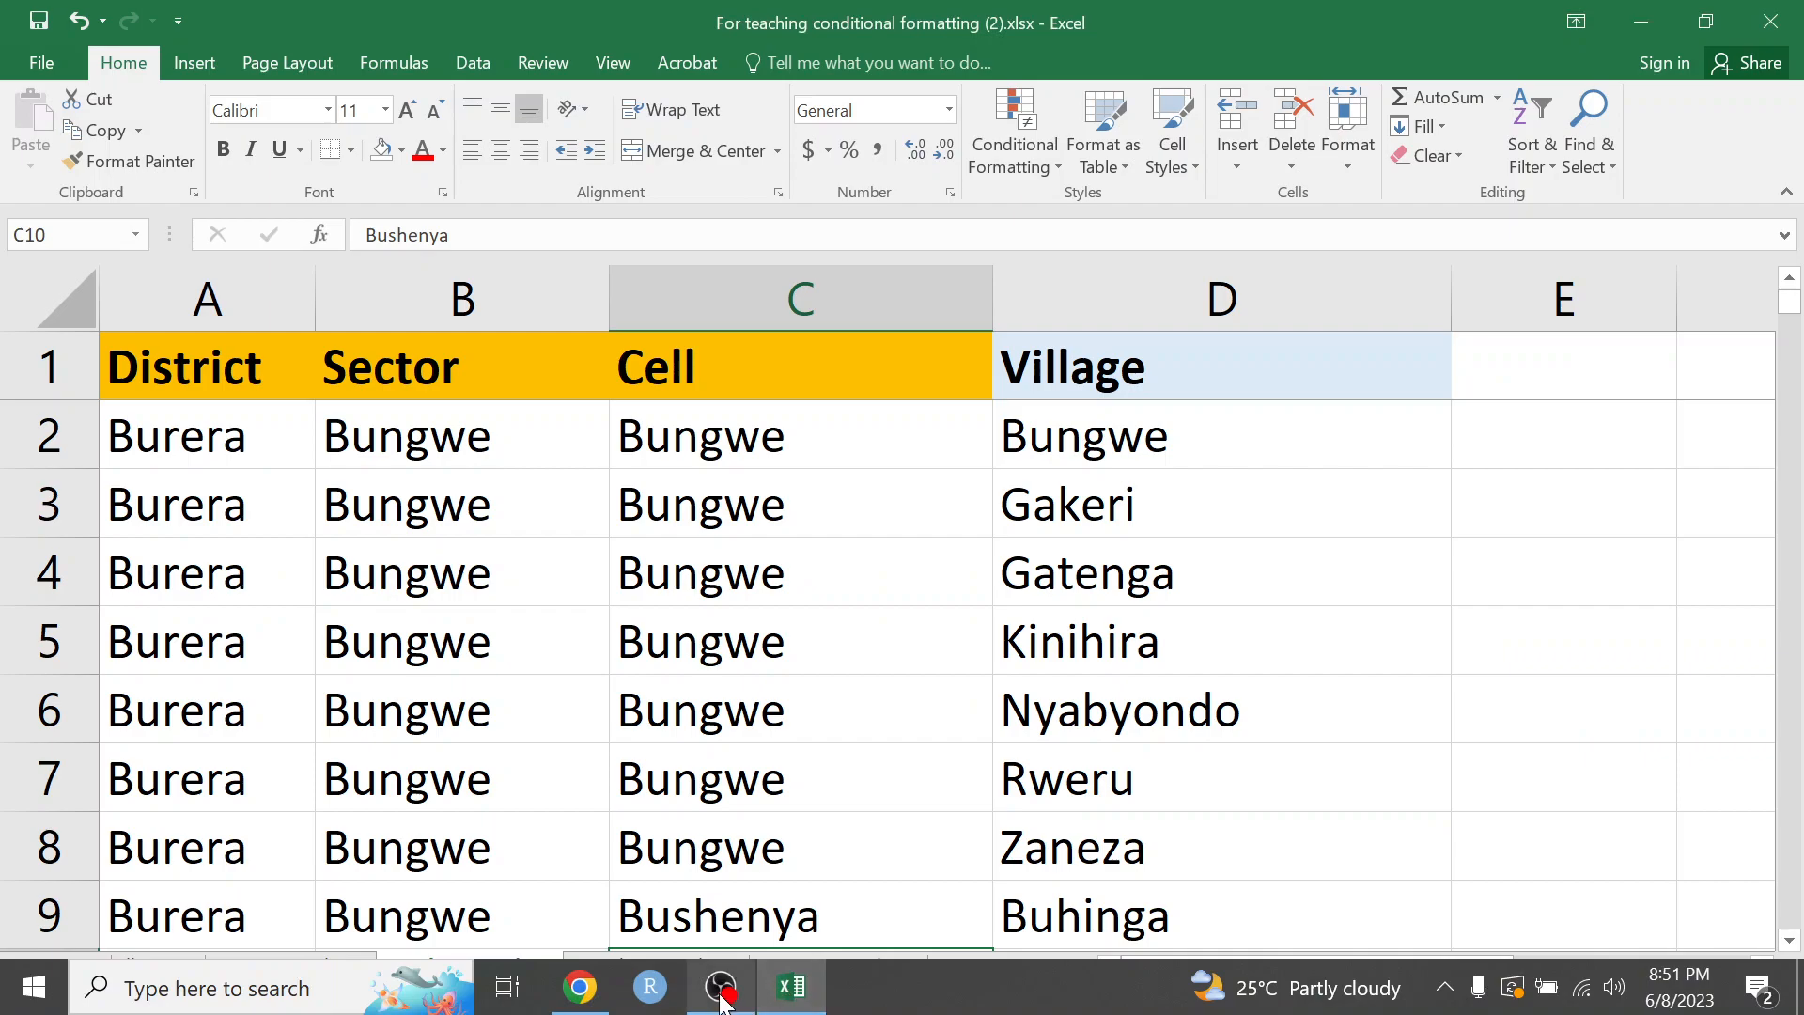